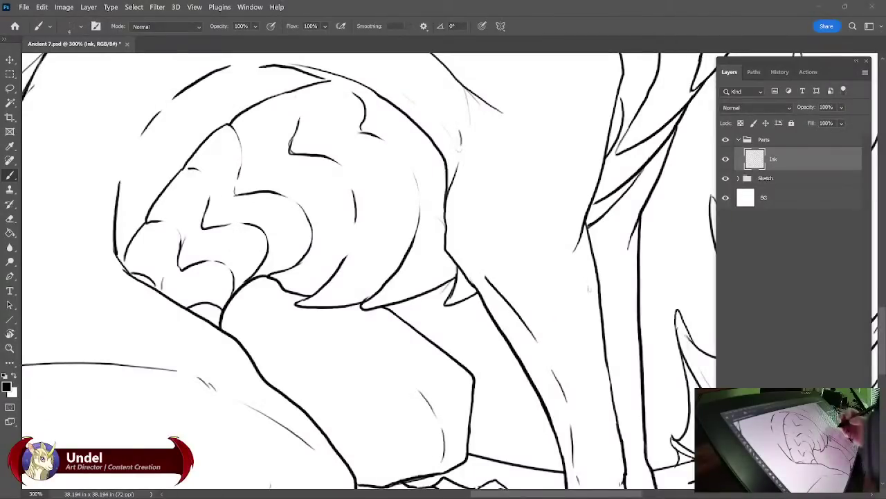
# Compare an earlier brush state in the document history with the latest state, and shift the floating panel group slightly.
pyautogui.moveTo(655, 256)
pyautogui.mouseDown()
pyautogui.moveTo(603, 312)
pyautogui.moveTo(629, 259)
pyautogui.moveTo(679, 69)
pyautogui.mouseUp()
pyautogui.moveTo(584, 408); pyautogui.dragTo(596, 336)
pyautogui.click(780, 71)
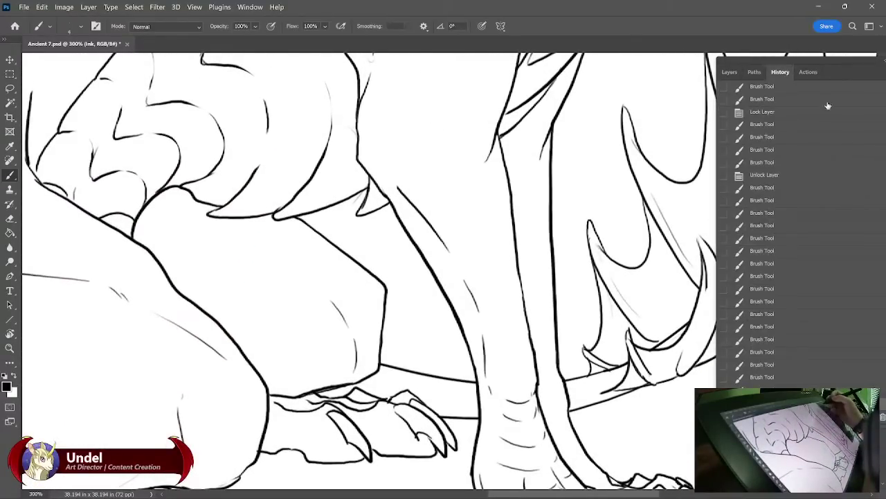
pyautogui.click(791, 88)
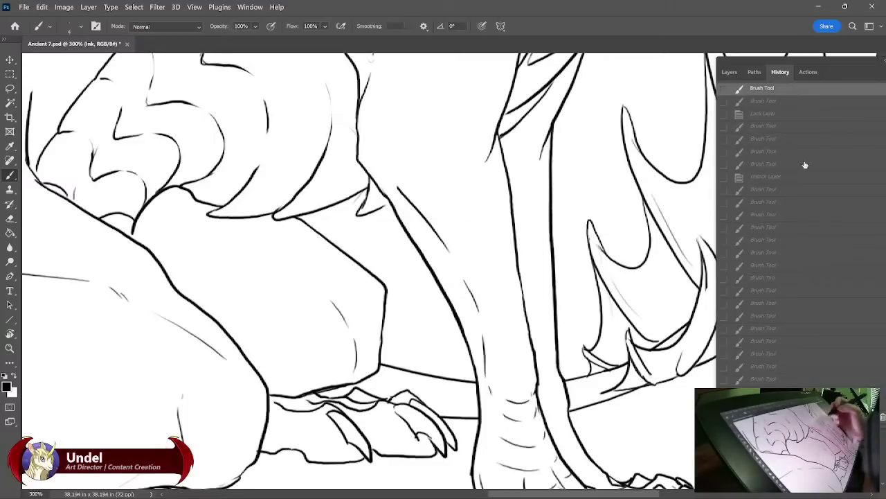
pyautogui.click(803, 404)
pyautogui.moveTo(808, 61); pyautogui.dragTo(785, 51)
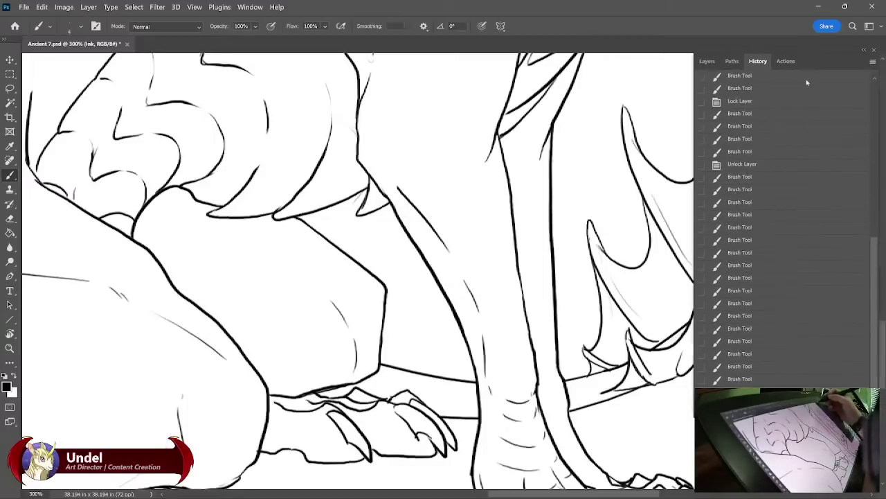
# Close the small gaps in the ink lines beside the tail fin and at the lower wing spike with short brush strokes.
pyautogui.moveTo(570, 299); pyautogui.dragTo(649, 417)
pyautogui.moveTo(497, 186)
pyautogui.mouseDown()
pyautogui.moveTo(570, 291)
pyautogui.moveTo(651, 345)
pyautogui.mouseUp()
pyautogui.moveTo(496, 267); pyautogui.dragTo(536, 344)
pyautogui.moveTo(536, 296); pyautogui.dragTo(536, 307)
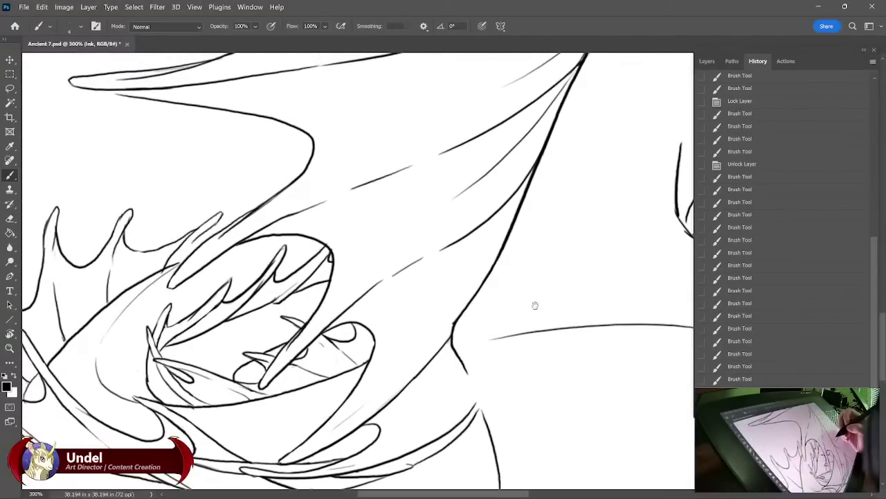
pyautogui.moveTo(173, 266); pyautogui.dragTo(188, 257)
pyautogui.moveTo(479, 227); pyautogui.dragTo(505, 273)
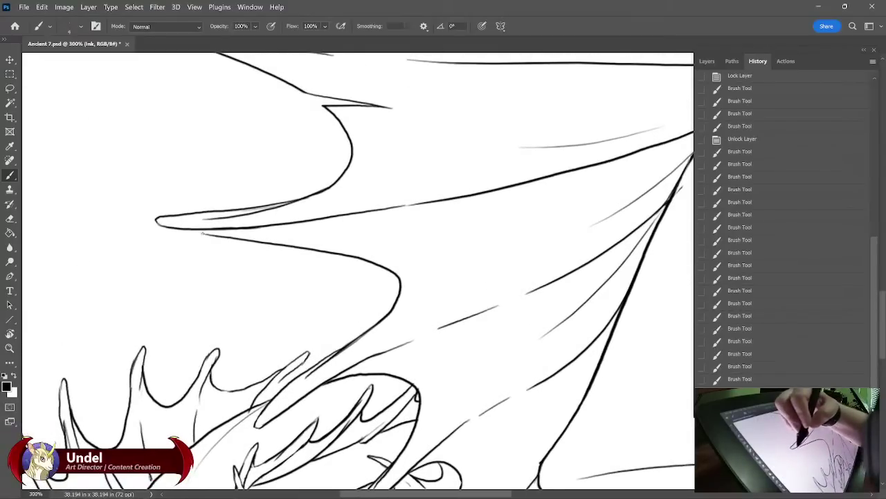
pyautogui.moveTo(203, 234); pyautogui.dragTo(210, 235)
pyautogui.moveTo(202, 233); pyautogui.dragTo(211, 235)
# Check the inked wing and head for remaining gaps, and fully lock the Ink layer.
pyautogui.moveTo(467, 241)
pyautogui.mouseDown()
pyautogui.moveTo(483, 360)
pyautogui.moveTo(307, 385)
pyautogui.moveTo(239, 381)
pyautogui.mouseUp()
pyautogui.moveTo(522, 348); pyautogui.dragTo(298, 436)
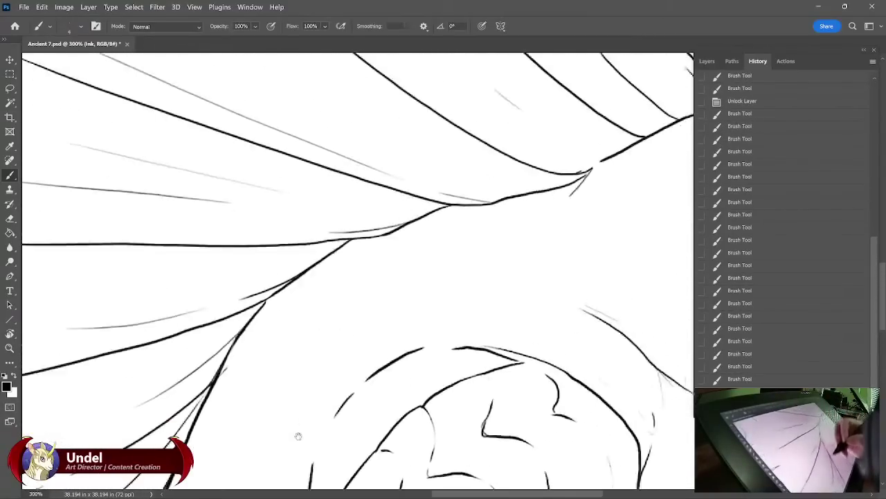
pyautogui.moveTo(582, 256); pyautogui.dragTo(491, 301)
pyautogui.moveTo(568, 292); pyautogui.dragTo(520, 378)
pyautogui.moveTo(461, 270); pyautogui.dragTo(545, 369)
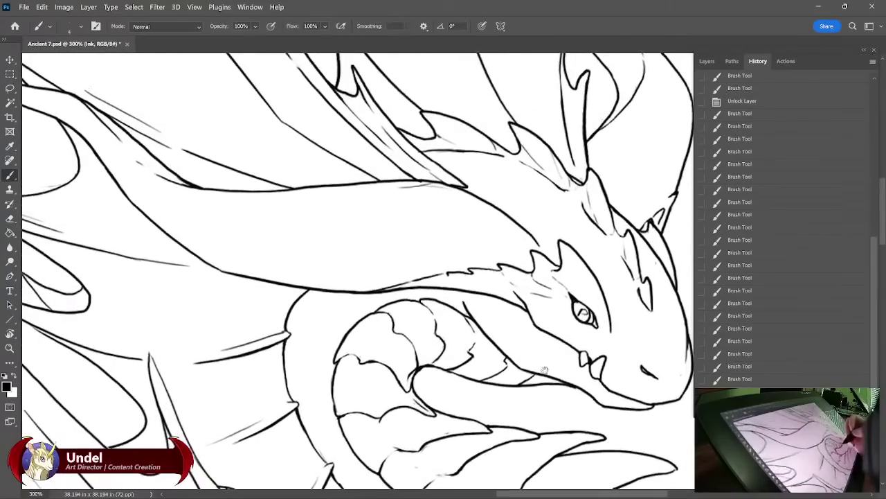
pyautogui.click(707, 61)
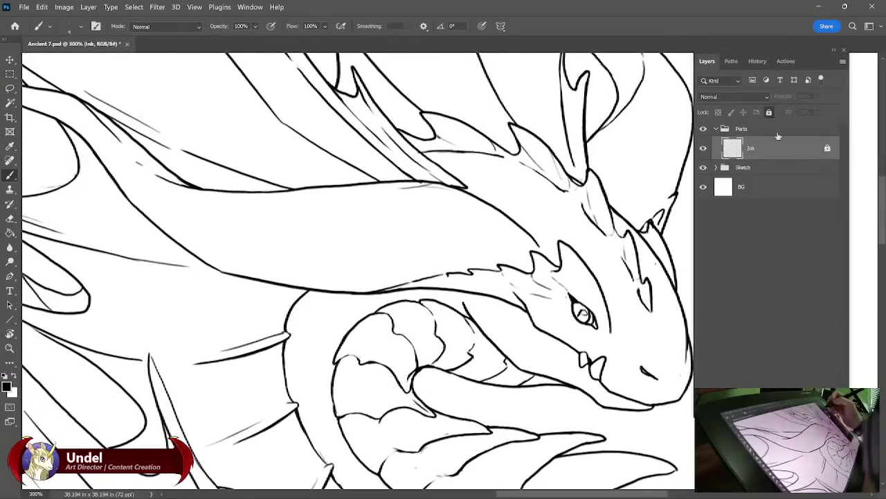
pyautogui.hotkey('ctrl', '-')
pyautogui.hotkey('ctrl', '-')
pyautogui.hotkey('ctrl', '-')
pyautogui.hotkey('ctrl', '-')
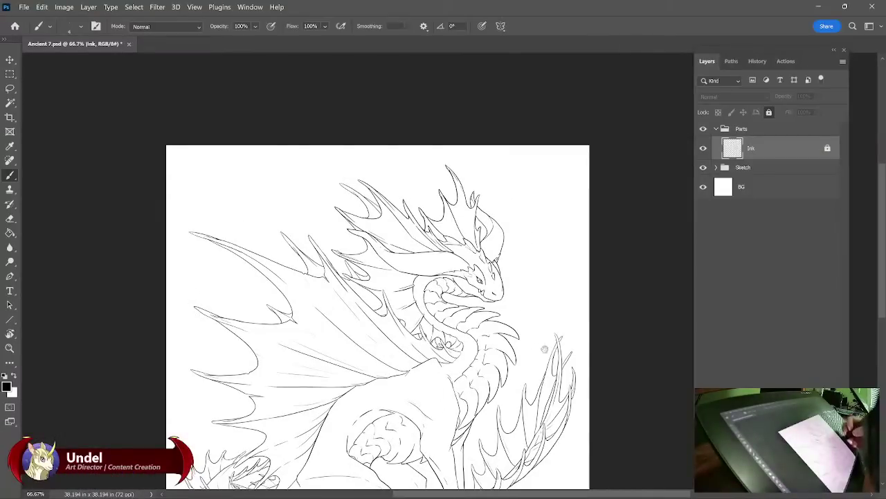
# Create a new layer named Base in the Parts group and place it directly beneath the Ink layer.
pyautogui.moveTo(527, 344); pyautogui.dragTo(533, 312)
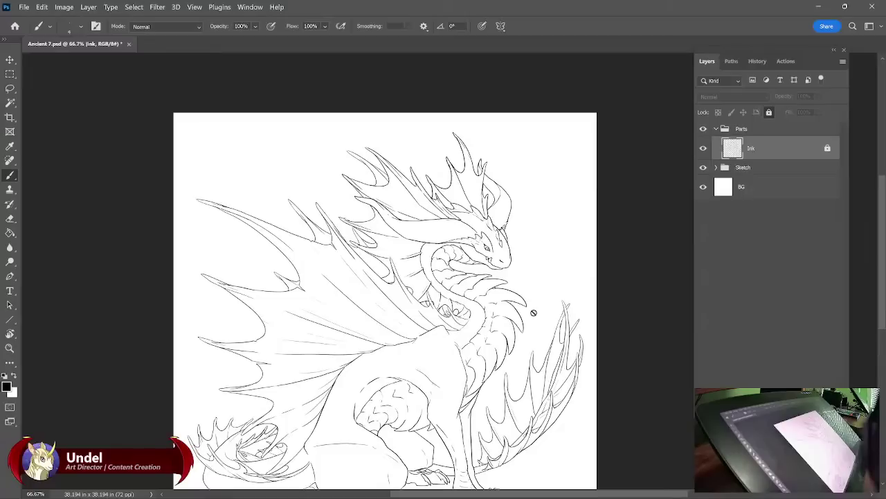
pyautogui.click(842, 61)
pyautogui.click(793, 66)
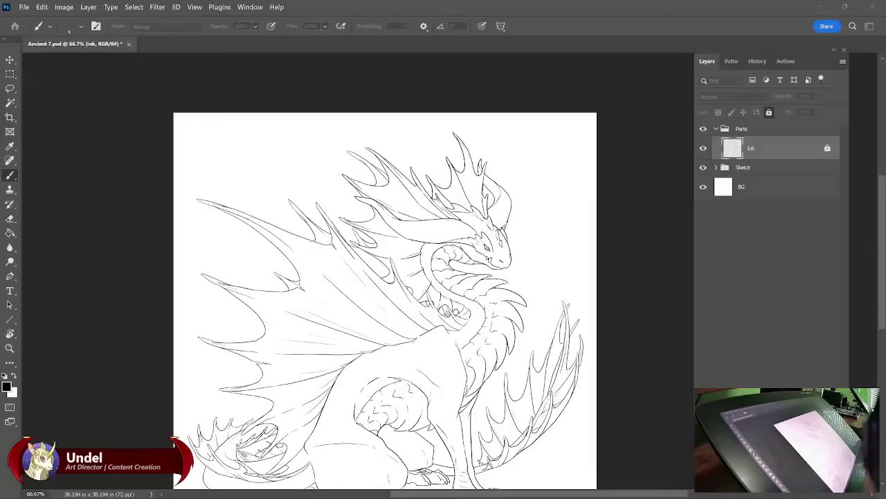
pyautogui.press('Return')
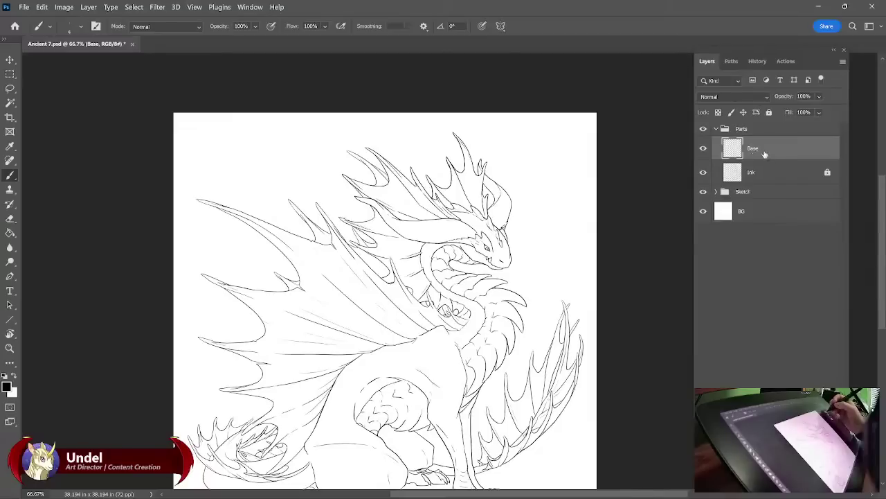
pyautogui.moveTo(769, 148); pyautogui.dragTo(768, 179)
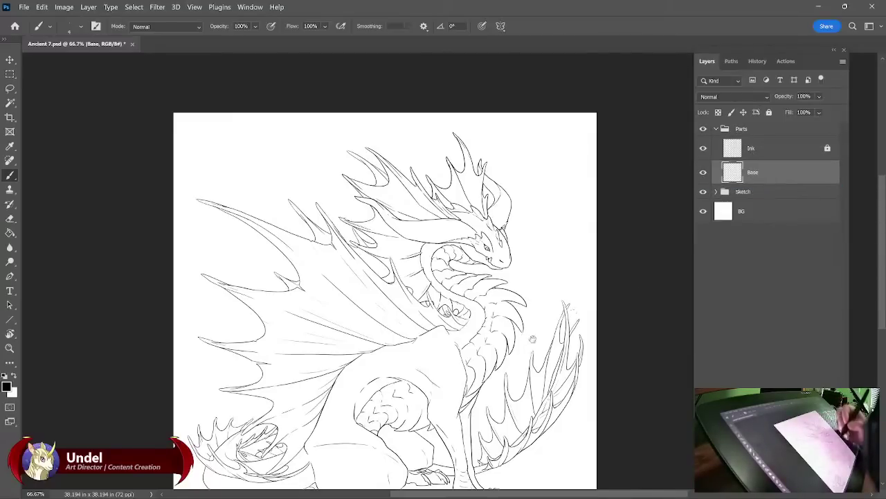
pyautogui.moveTo(532, 448); pyautogui.dragTo(544, 348)
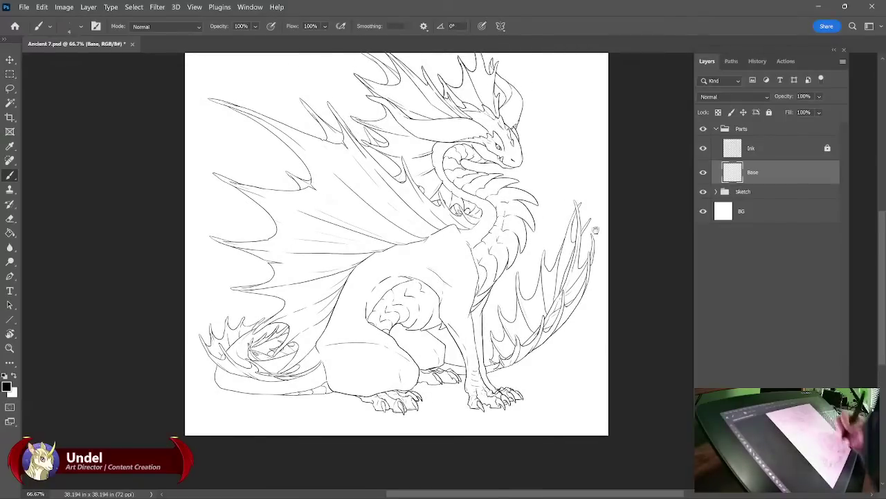
pyautogui.moveTo(596, 230); pyautogui.dragTo(610, 277)
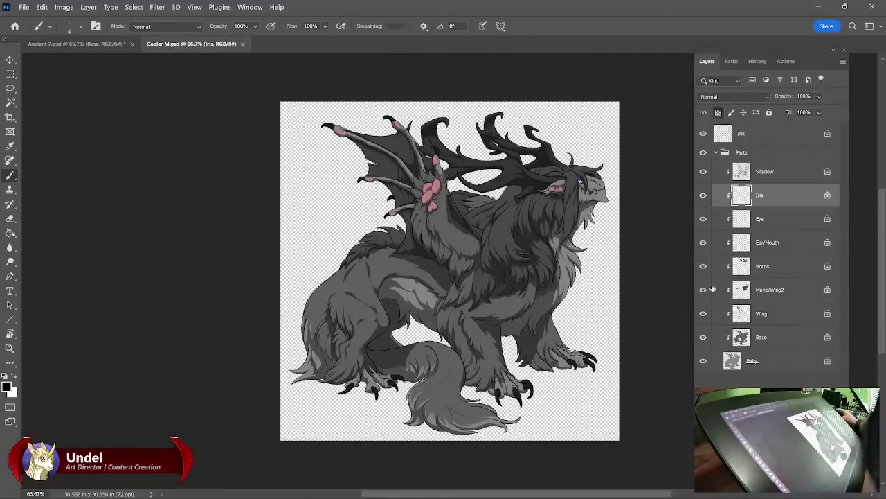
# Hide the Belly layer in Gaoler M.psd together with the colour layers clipped to it, leaving only the line art.
pyautogui.click(704, 361)
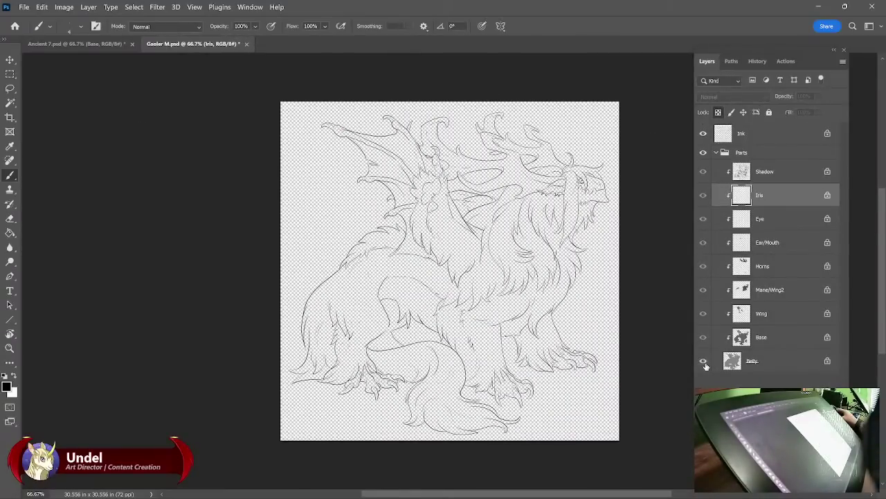
pyautogui.click(704, 361)
pyautogui.click(703, 361)
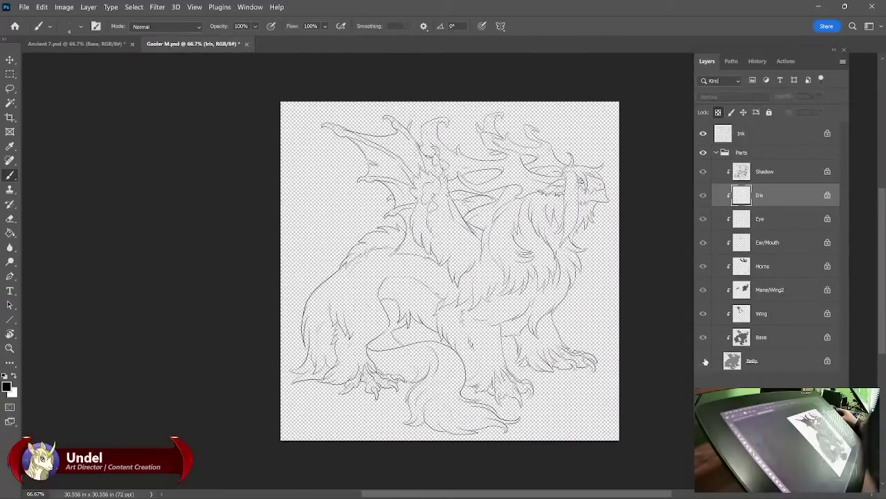
# Add a new layer to Gaoler M.psd and move it beneath the Belly layer.
pyautogui.click(843, 61)
pyautogui.click(820, 67)
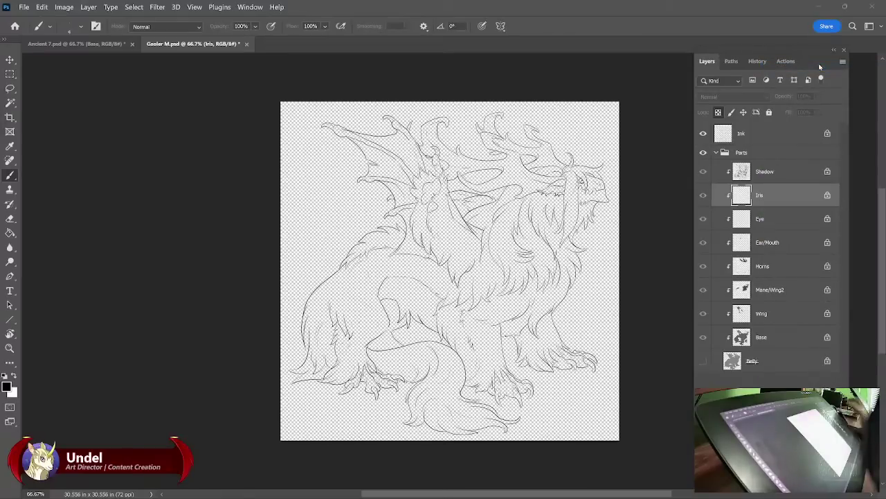
pyautogui.press('Return')
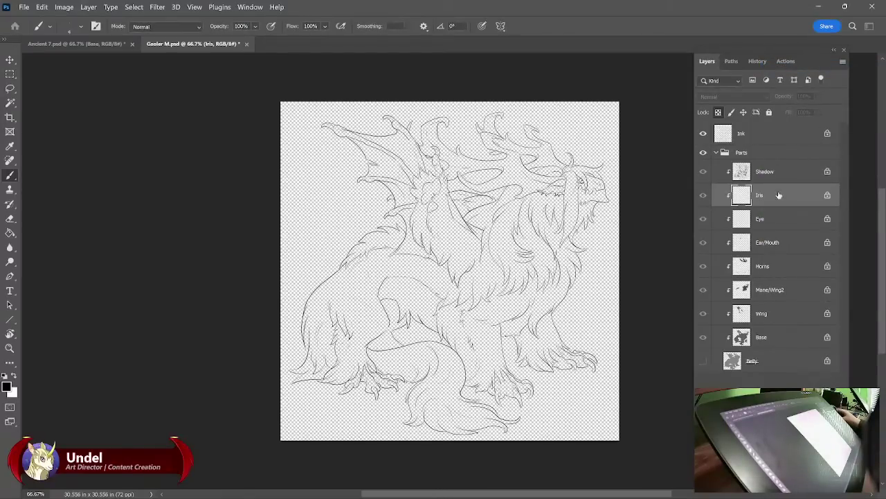
pyautogui.moveTo(771, 196); pyautogui.dragTo(758, 384)
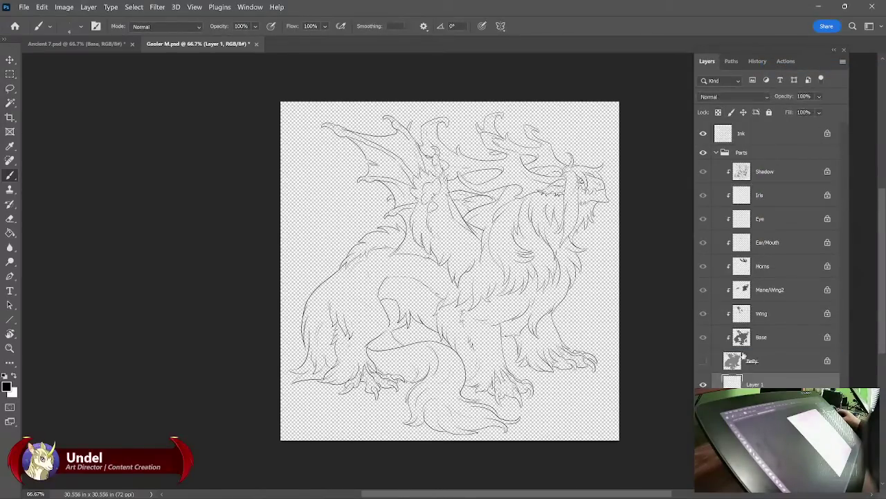
# Swap the foreground colour to white and fill the new bottom layer with it as a background.
pyautogui.click(14, 376)
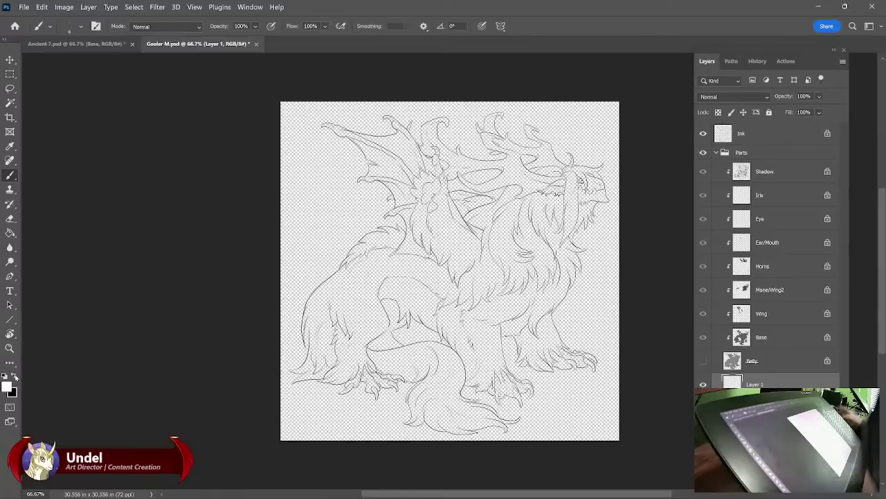
pyautogui.hotkey('shift', 'BackSpace')
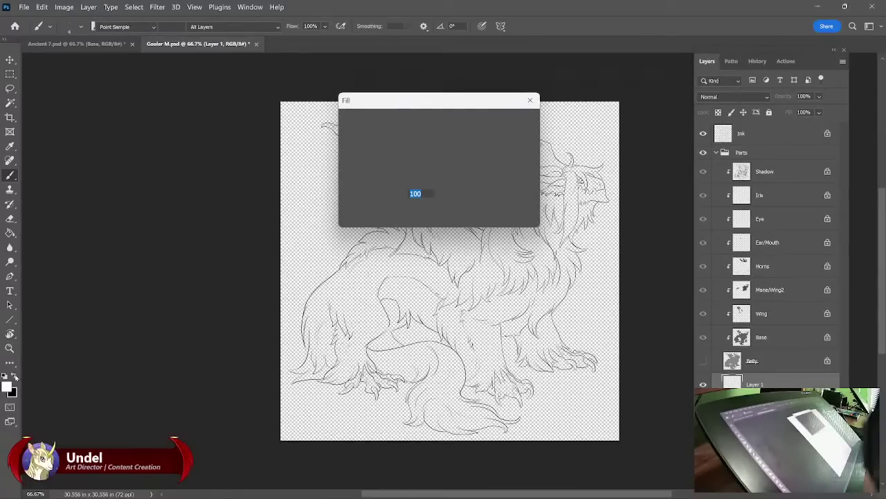
pyautogui.press('Return')
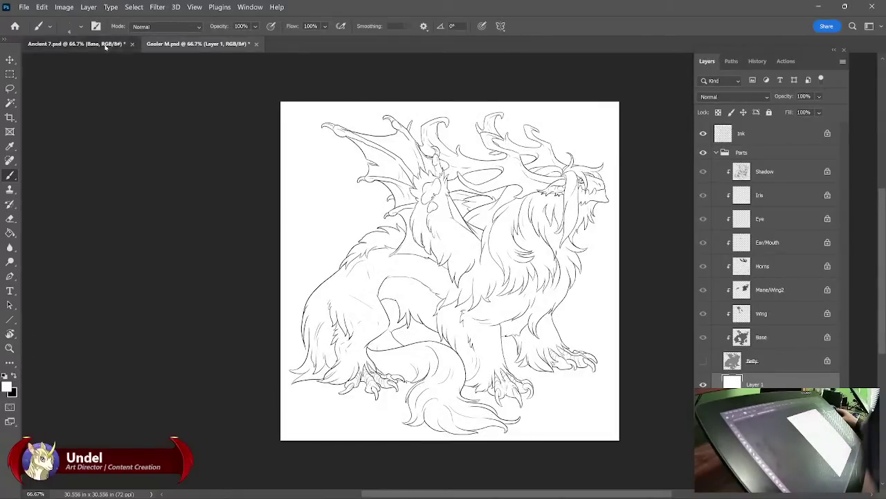
# Float Gaoler M.psd and Ancient 7.psd as overlapping windows, bring Gaoler M.psd forward, and move the layer panels further aside.
pyautogui.click(76, 44)
pyautogui.moveTo(185, 68); pyautogui.dragTo(220, 107)
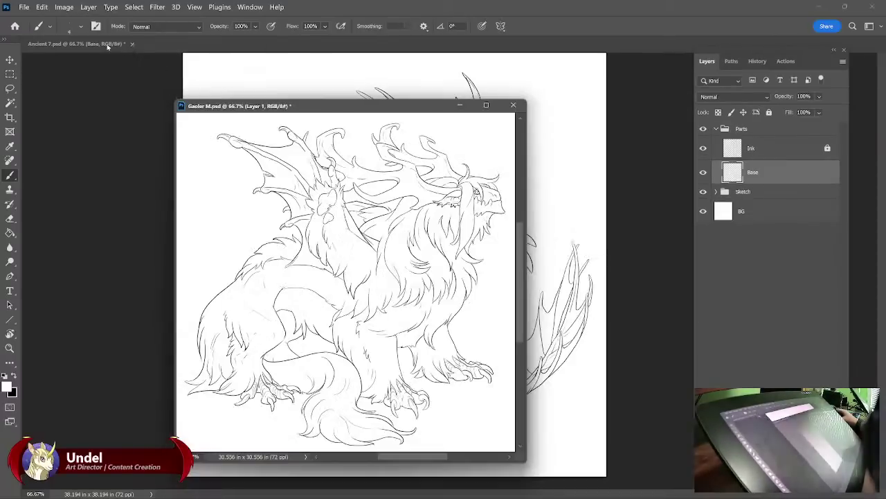
pyautogui.moveTo(107, 44)
pyautogui.mouseDown()
pyautogui.moveTo(104, 77)
pyautogui.moveTo(108, 50)
pyautogui.mouseUp()
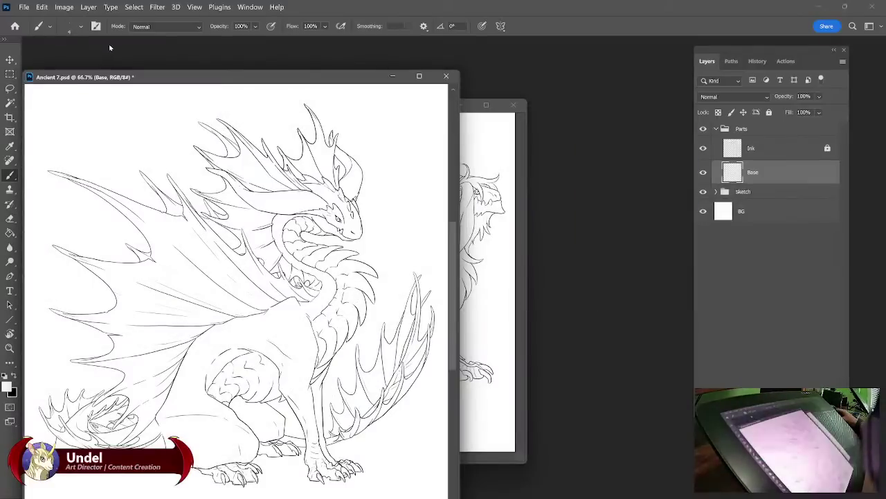
pyautogui.click(473, 108)
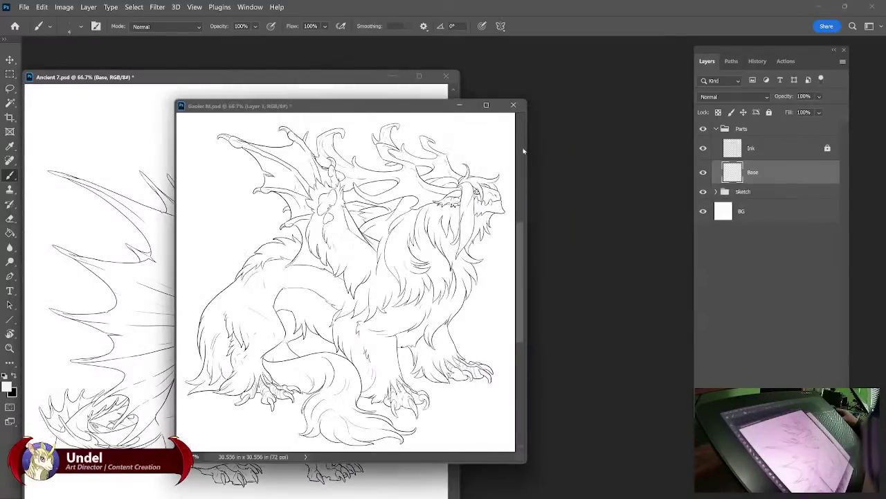
pyautogui.moveTo(770, 56); pyautogui.dragTo(824, 57)
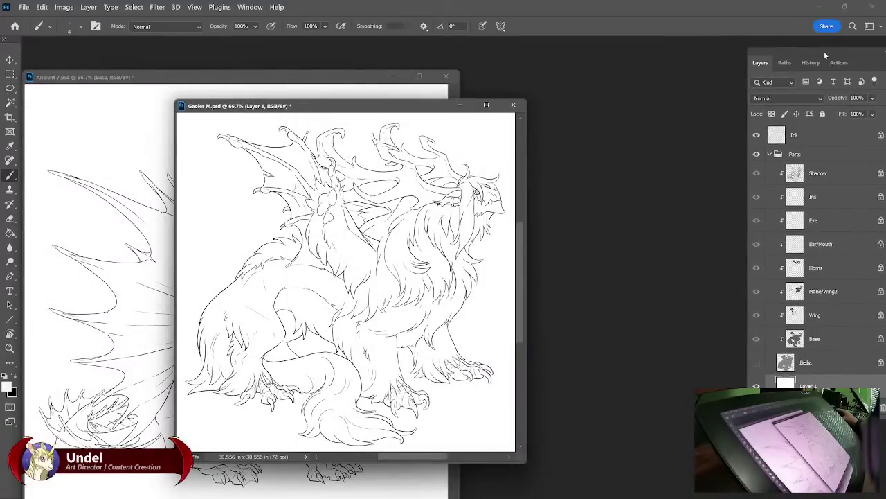
# Bring the Ancient 7.psd window to the front and reduce its view to 50%.
pyautogui.click(368, 81)
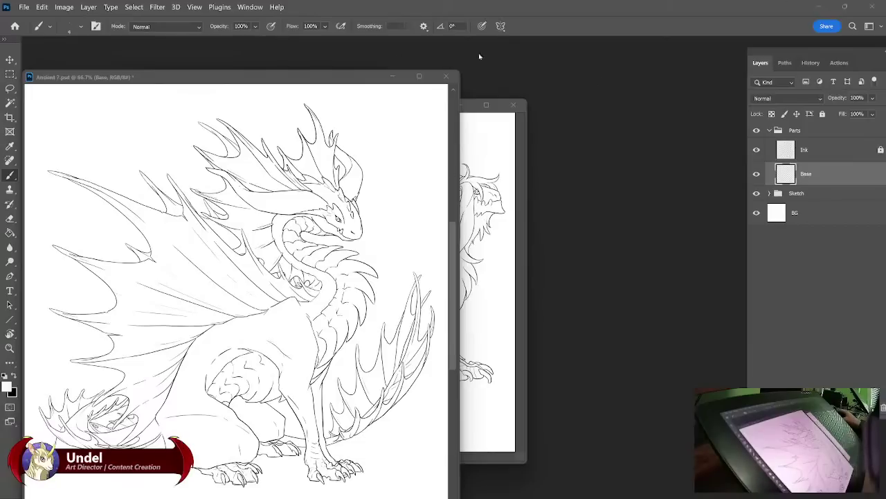
pyautogui.click(310, 76)
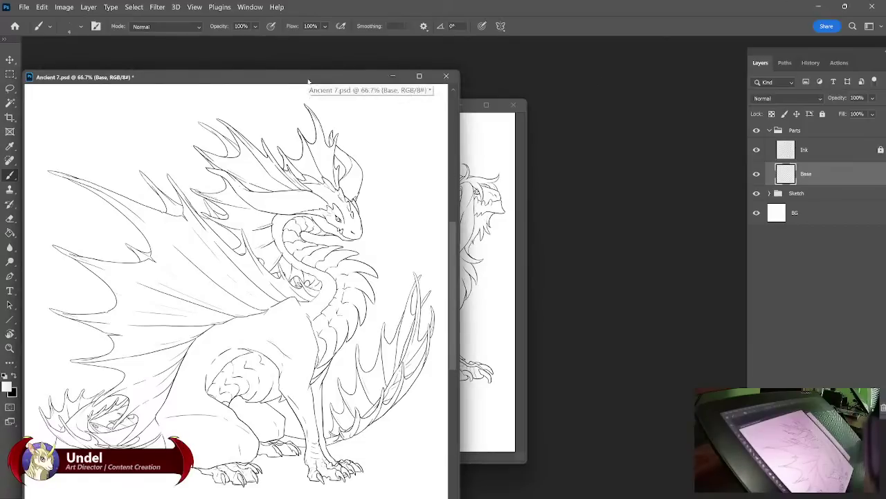
pyautogui.hotkey('ctrl', '-')
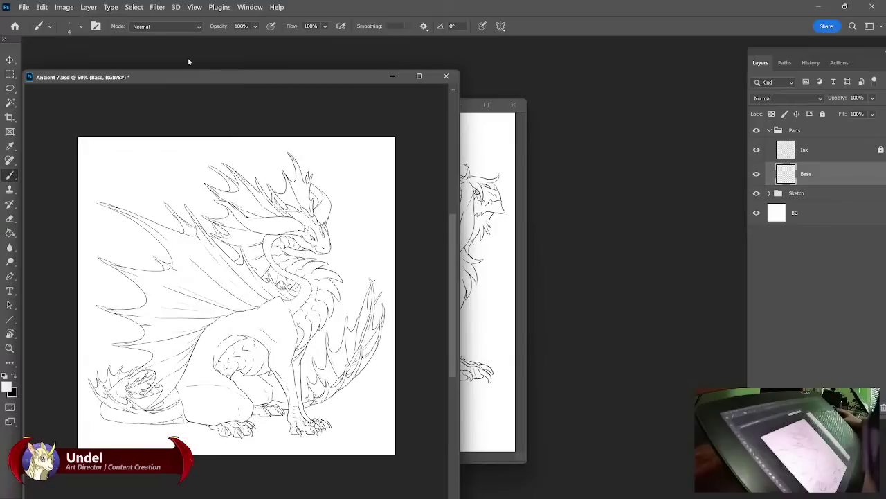
# Check the image size of Gaoler M.psd without changing it, and return to the Ancient 7.psd window.
pyautogui.click(64, 7)
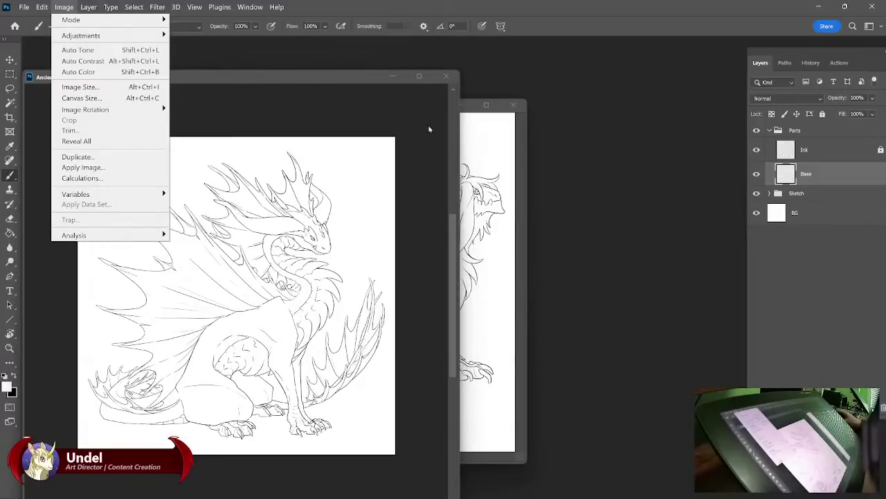
pyautogui.click(474, 106)
pyautogui.click(66, 6)
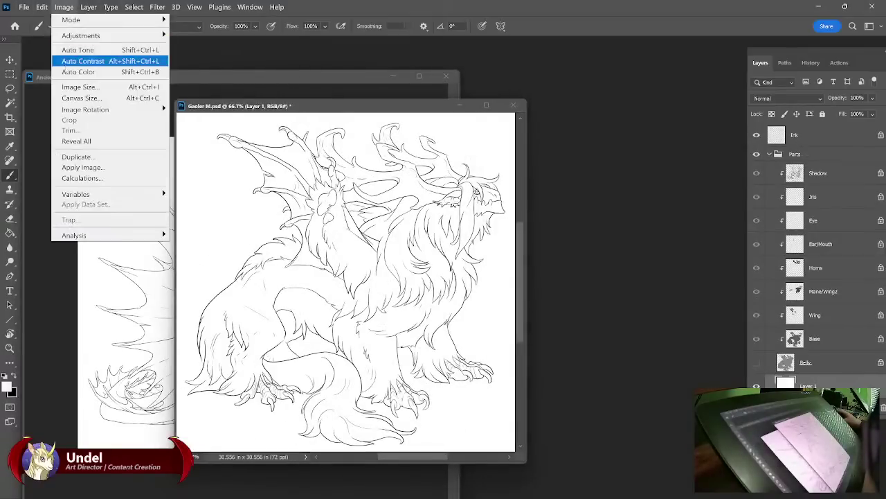
pyautogui.press('Escape')
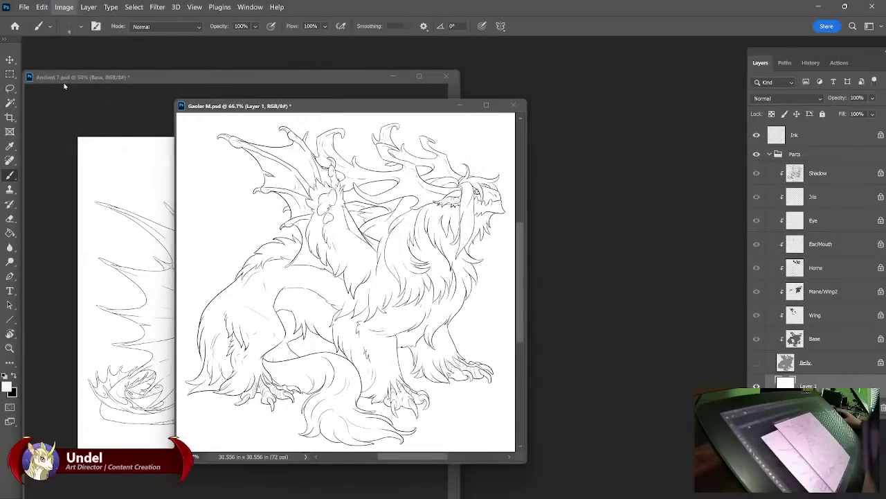
pyautogui.hotkey('ctrl', 'alt', 'i')
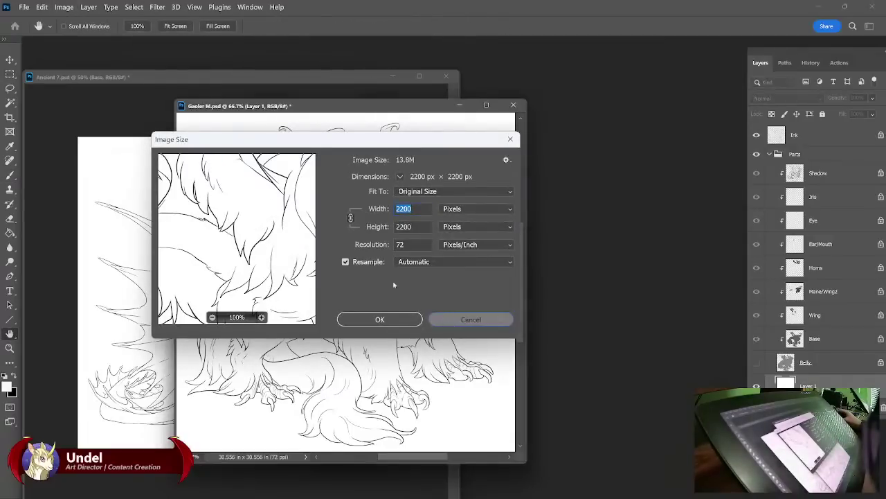
pyautogui.press('Escape')
pyautogui.click(107, 75)
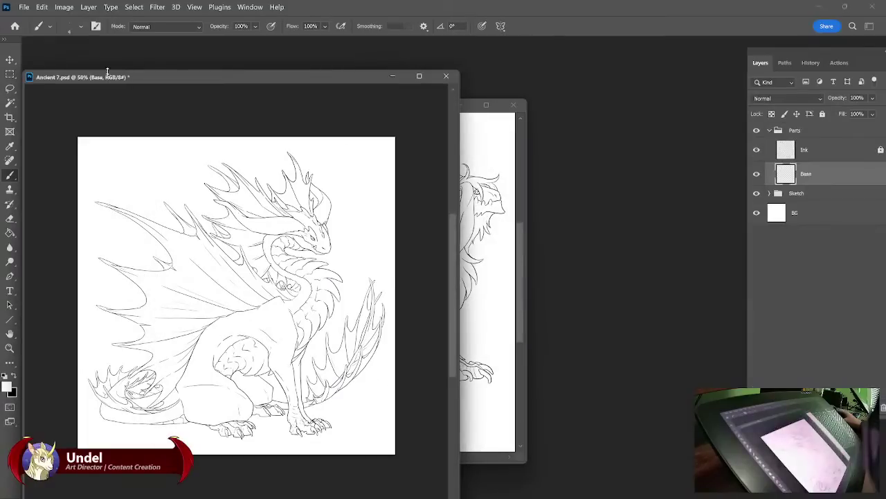
# Resize the Ancient 7.psd image to 2200 × 2200 pixels.
pyautogui.click(64, 7)
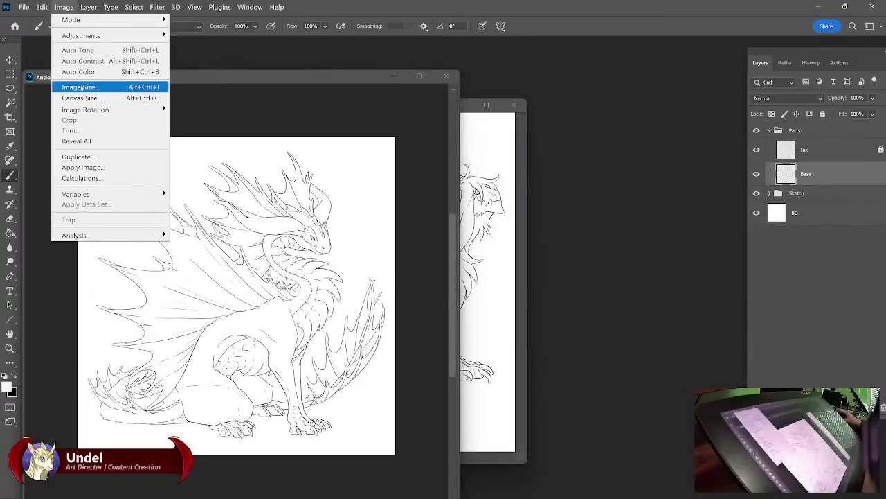
pyautogui.click(81, 87)
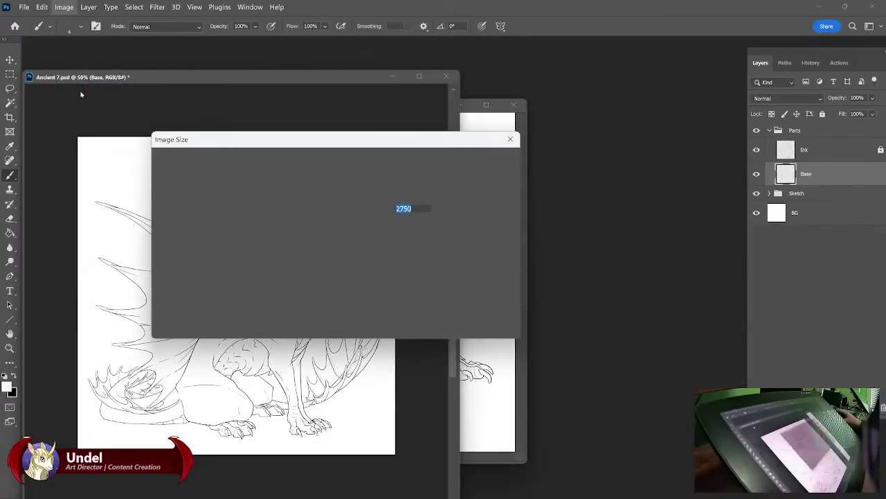
pyautogui.write('22')
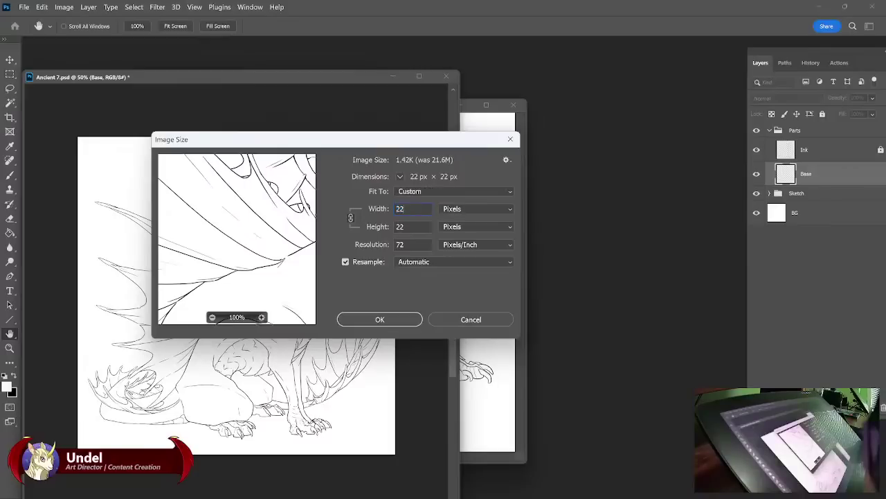
pyautogui.write('00')
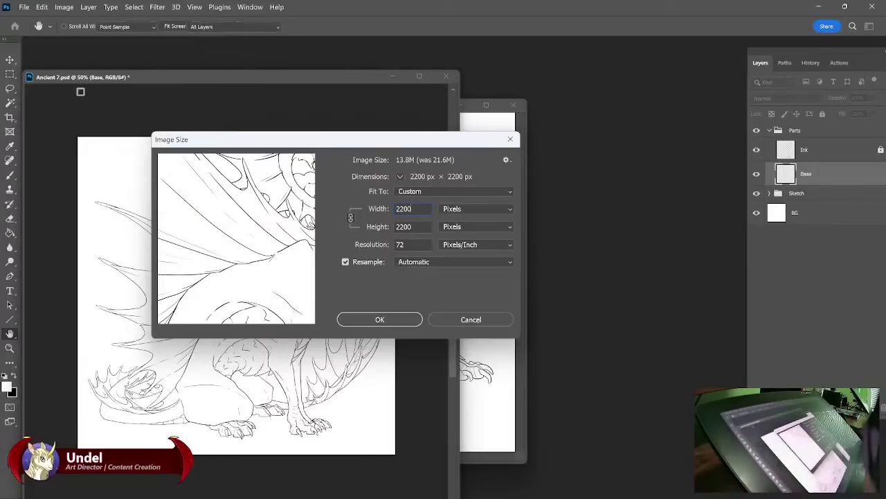
pyautogui.press('Return')
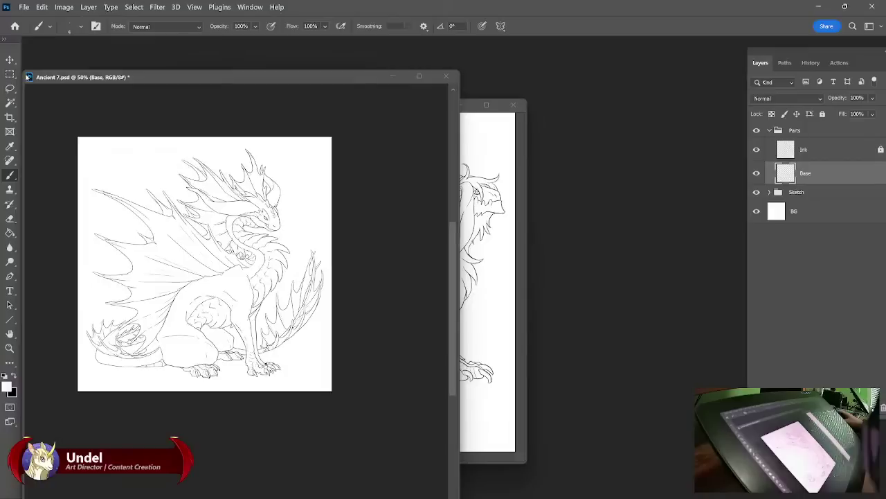
# Enlarge the Ancient 7.psd view to 66.7%, shrink its window, and arrange both document windows side by side.
pyautogui.hotkey('ctrl', '+')
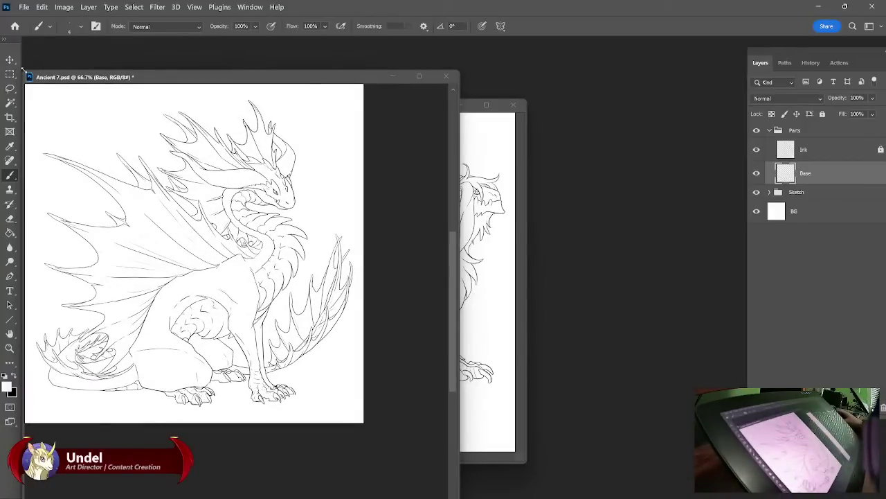
pyautogui.moveTo(22, 70); pyautogui.dragTo(111, 167)
pyautogui.moveTo(277, 174); pyautogui.dragTo(243, 163)
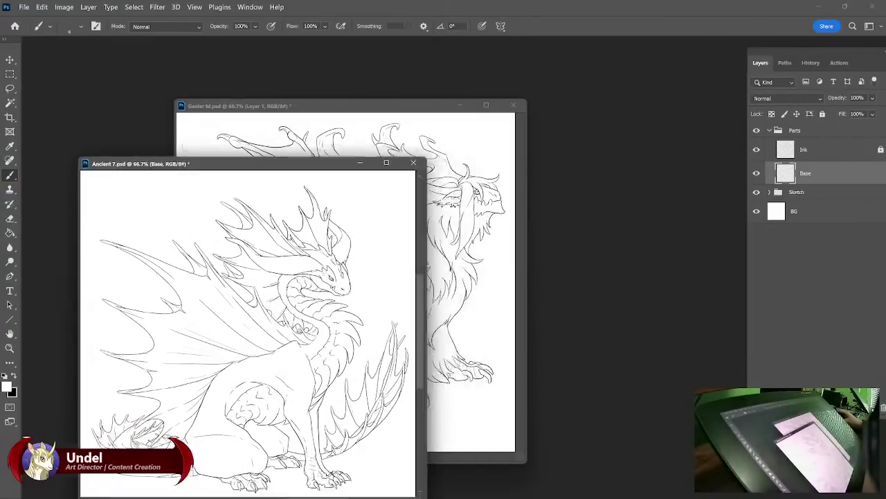
pyautogui.moveTo(393, 167); pyautogui.dragTo(581, 104)
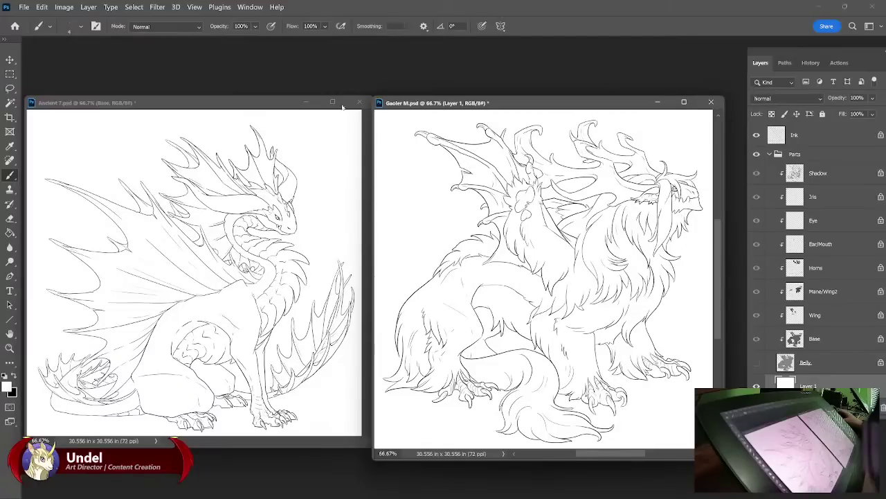
# Duplicate the Ink layer of Ancient 7.psd twice and hide the topmost copy.
pyautogui.click(264, 107)
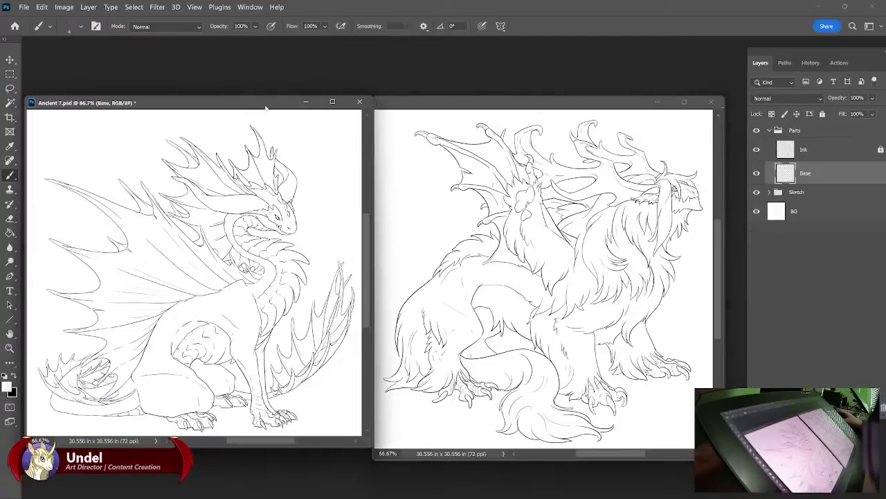
pyautogui.click(840, 158)
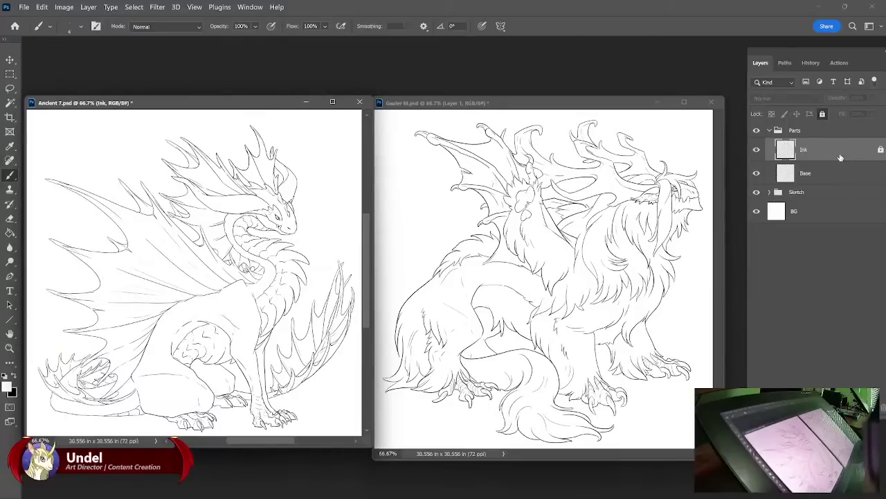
pyautogui.hotkey('ctrl', 'j')
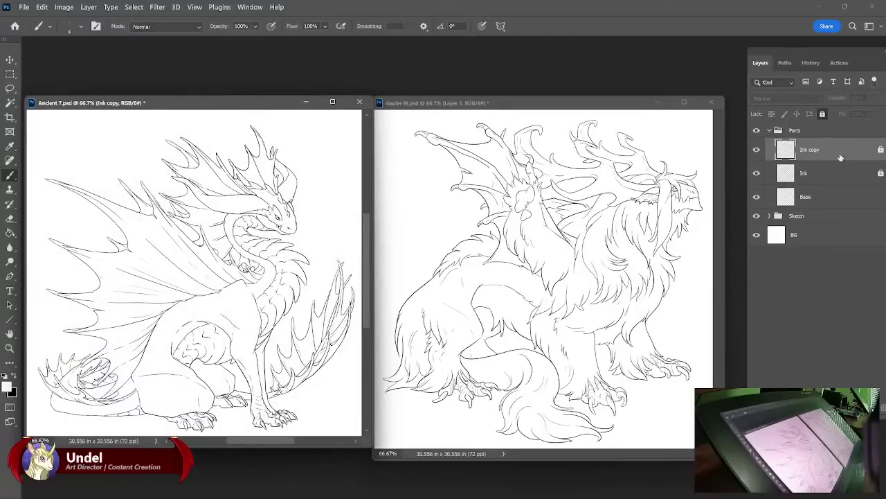
pyautogui.hotkey('ctrl', 'j')
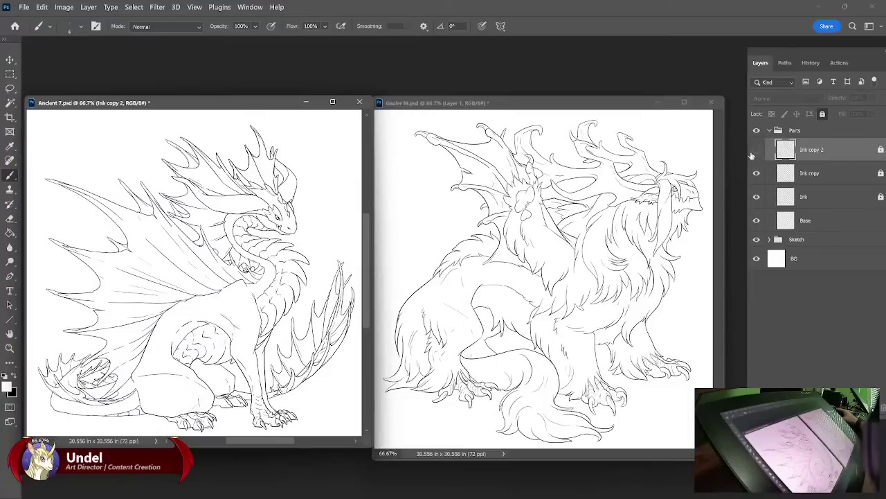
# Merge the visible ink copy with the original Ink layer to darken the dragon's lines.
pyautogui.click(818, 180)
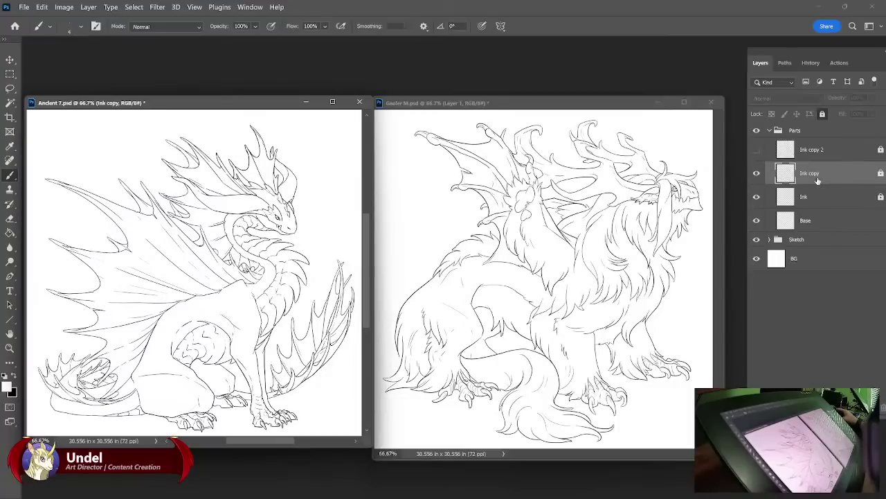
pyautogui.keyDown('shift'); pyautogui.click(818, 199); pyautogui.keyUp('shift')
pyautogui.hotkey('ctrl', 'e')
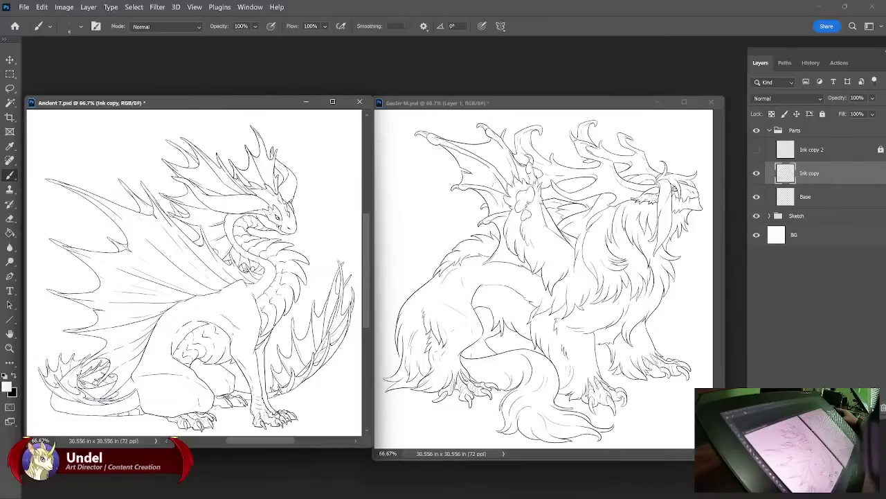
# Copy the merged ink layer into Gaoler M.psd and place it above the Parts group.
pyautogui.click(11, 60)
pyautogui.moveTo(208, 246)
pyautogui.mouseDown()
pyautogui.moveTo(512, 277)
pyautogui.moveTo(577, 265)
pyautogui.mouseUp()
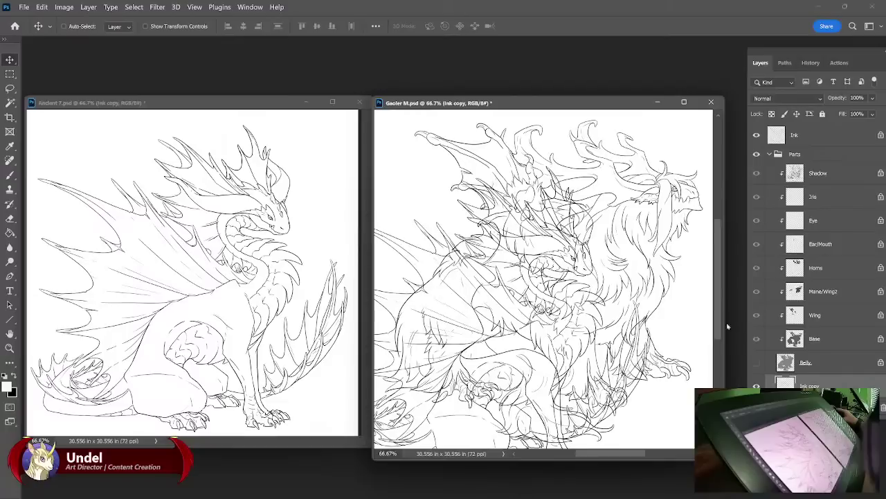
pyautogui.moveTo(807, 386)
pyautogui.mouseDown()
pyautogui.moveTo(796, 148)
pyautogui.moveTo(815, 150)
pyautogui.mouseUp()
# Compare line weights in Gaoler M.psd by toggling its Ink layer's visibility and moving the two drawings beside each other.
pyautogui.click(757, 135)
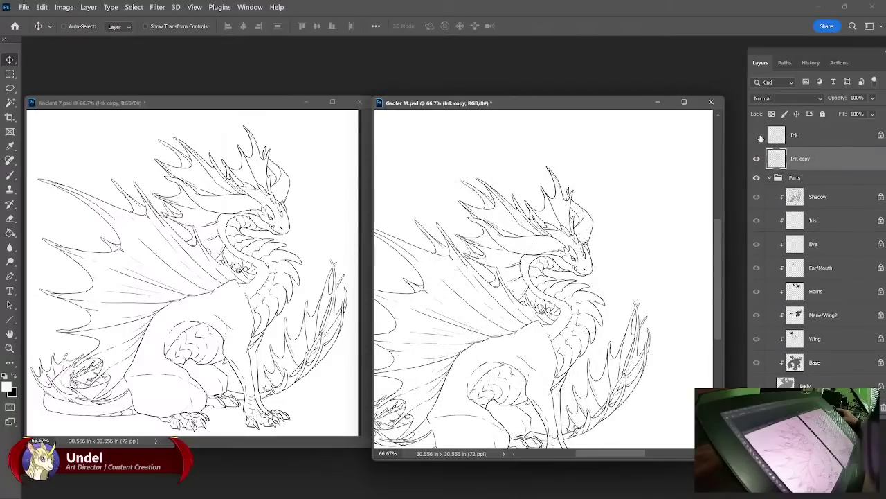
pyautogui.moveTo(561, 251); pyautogui.dragTo(499, 238)
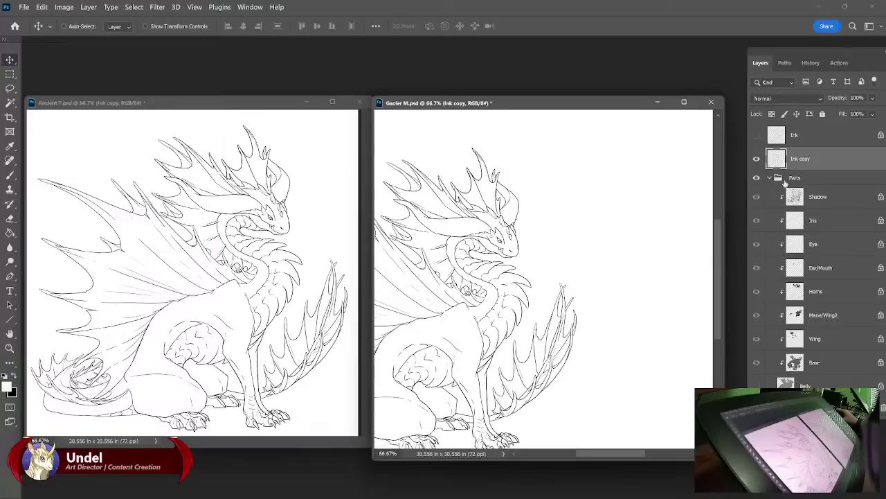
pyautogui.click(820, 134)
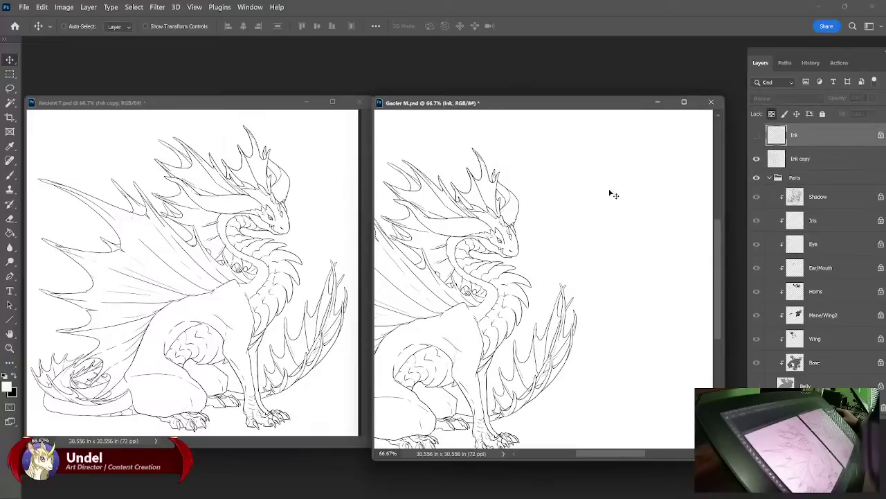
pyautogui.click(756, 135)
pyautogui.moveTo(643, 198)
pyautogui.mouseDown()
pyautogui.moveTo(656, 276)
pyautogui.moveTo(671, 219)
pyautogui.moveTo(569, 230)
pyautogui.moveTo(580, 248)
pyautogui.mouseUp()
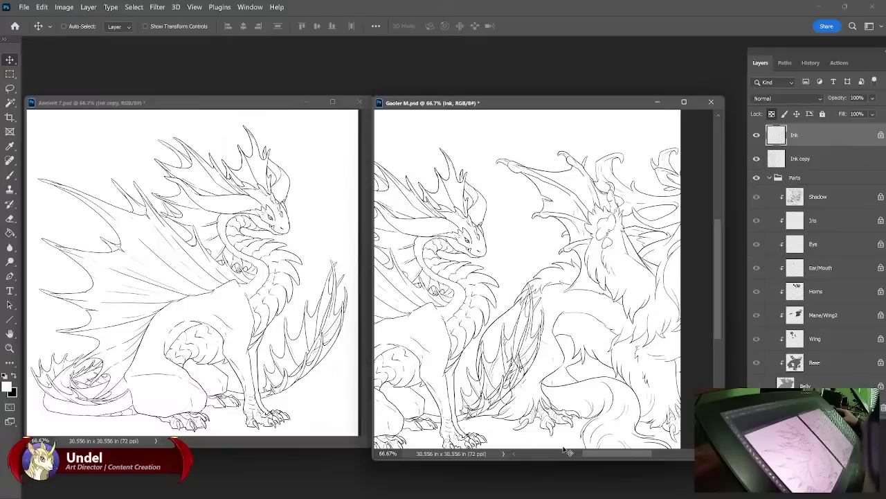
# Delete the hidden ink copy from Ancient 7.psd, and rename the merged layer as Ink and lock it.
pyautogui.click(263, 101)
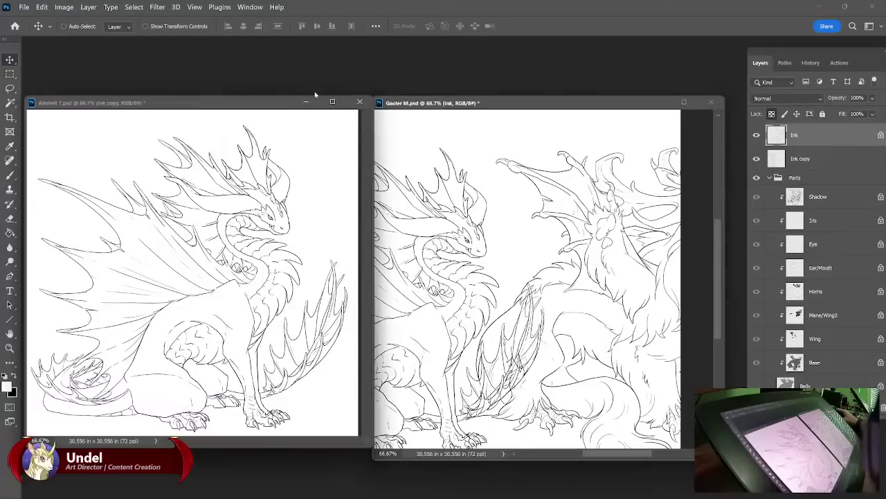
pyautogui.moveTo(882, 151)
pyautogui.mouseDown()
pyautogui.moveTo(829, 156)
pyautogui.moveTo(828, 388)
pyautogui.moveTo(824, 160)
pyautogui.moveTo(848, 394)
pyautogui.moveTo(883, 408)
pyautogui.mouseUp()
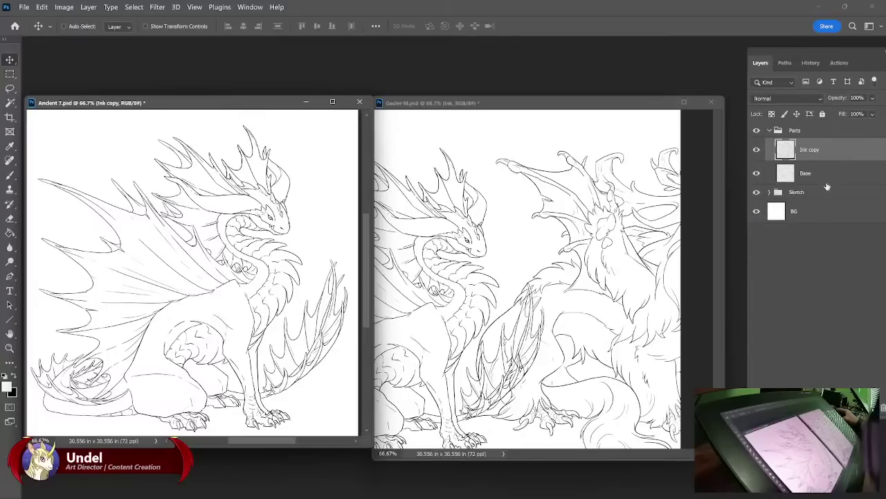
pyautogui.doubleClick(810, 149)
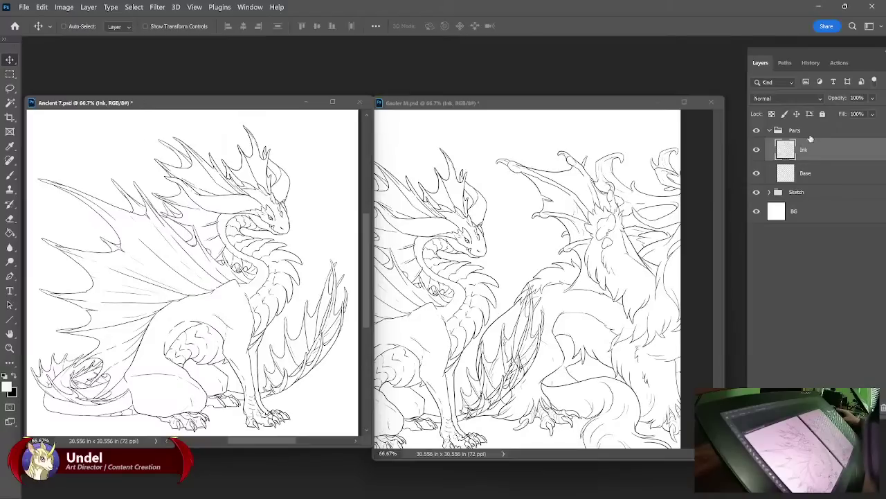
# Close Gaoler M.psd without saving its changes and move the Ancient 7.psd window to the middle of the workspace.
pyautogui.click(714, 107)
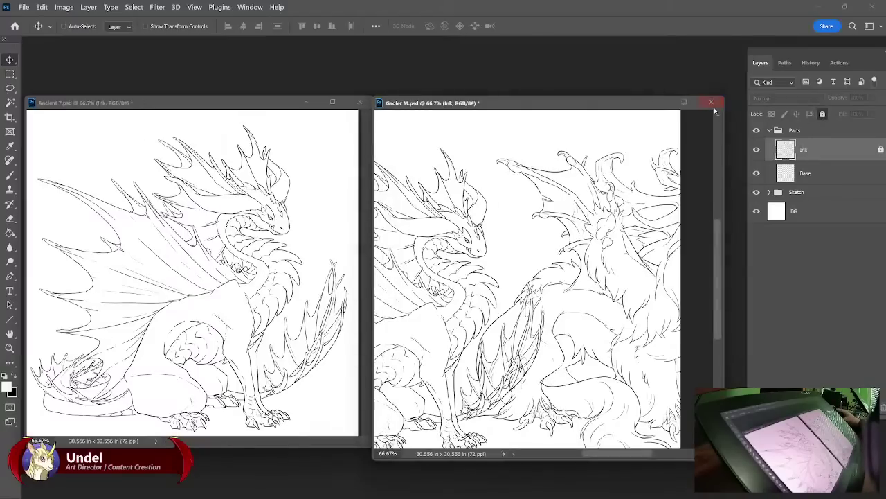
pyautogui.click(525, 211)
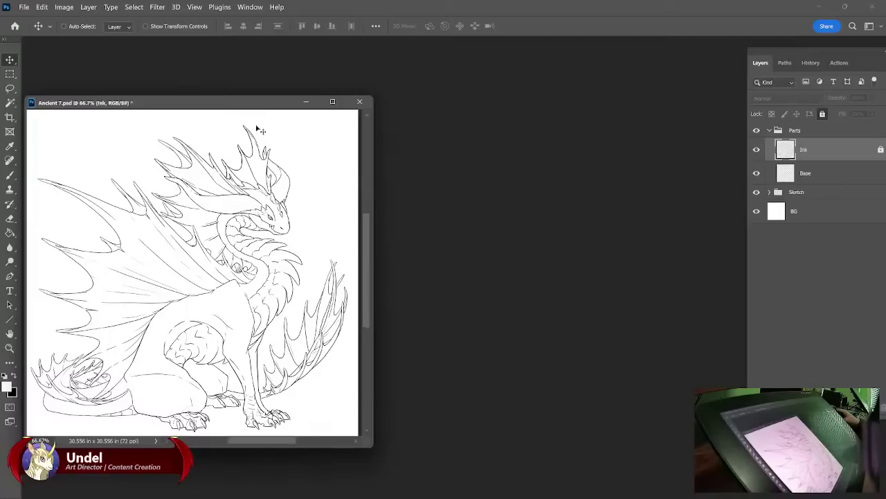
pyautogui.moveTo(250, 104); pyautogui.dragTo(426, 115)
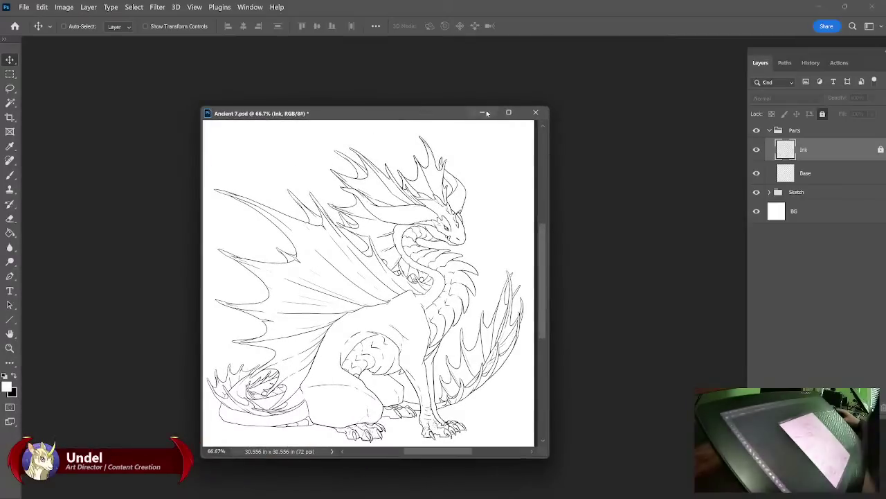
# Display Ancient 7.psd in full-screen mode with the menu bar and shift the layer panels inward.
pyautogui.click(510, 112)
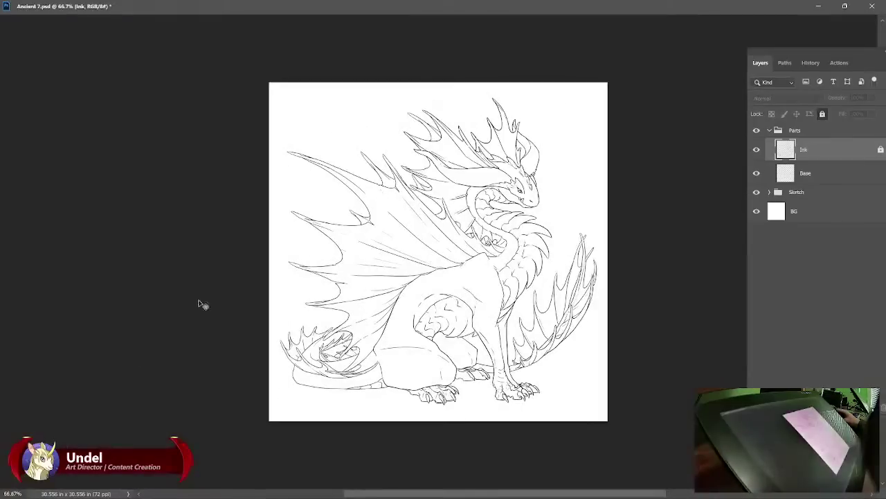
pyautogui.click(845, 7)
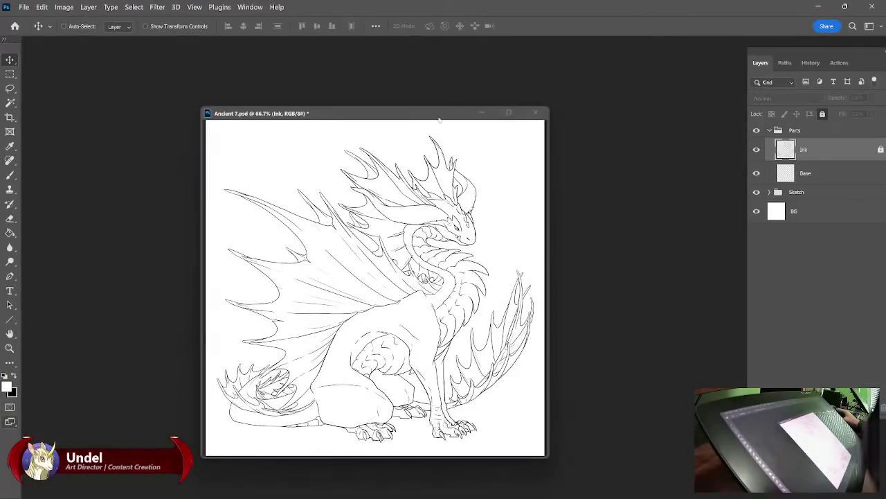
pyautogui.click(509, 113)
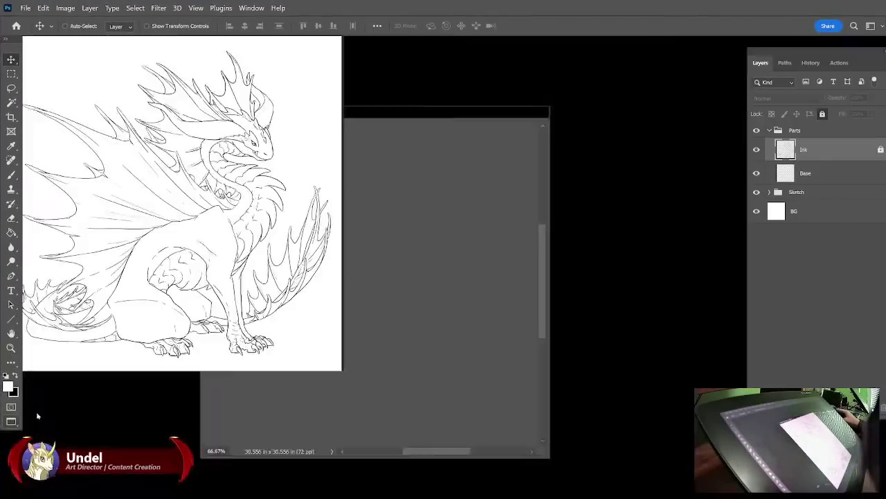
pyautogui.click(829, 174)
pyautogui.moveTo(822, 52)
pyautogui.mouseDown()
pyautogui.moveTo(764, 45)
pyautogui.moveTo(805, 48)
pyautogui.mouseUp()
# Select the empty area around the dragon on the Ink layer with the Magic Wand at tolerance 10.
pyautogui.click(817, 141)
pyautogui.click(11, 103)
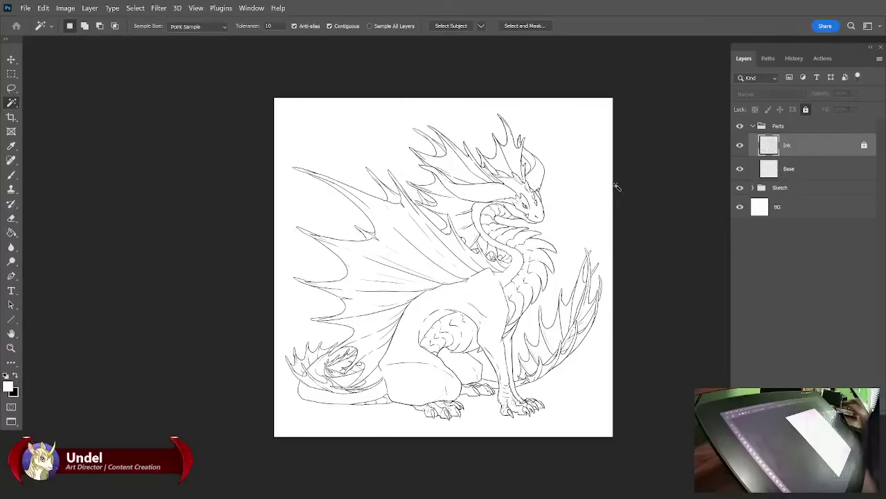
pyautogui.hotkey('ctrl', '+')
pyautogui.hotkey('ctrl', '+')
pyautogui.hotkey('ctrl', '+')
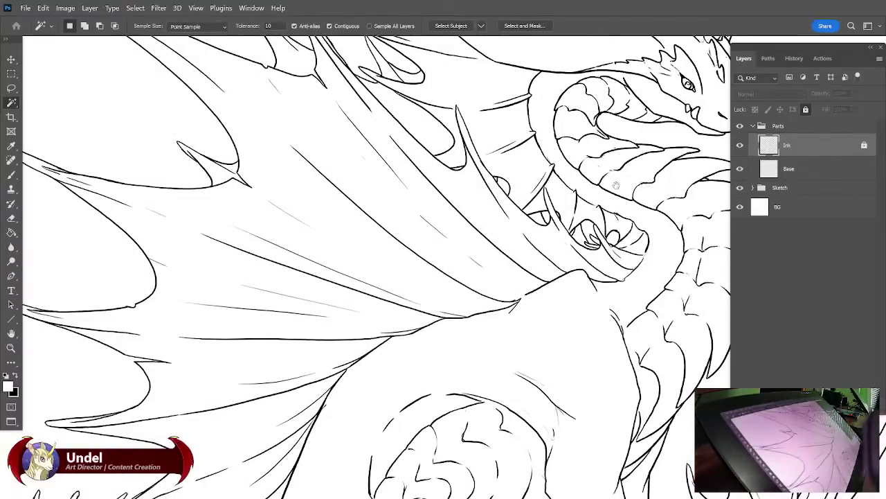
pyautogui.scroll(-5, 588, 253)
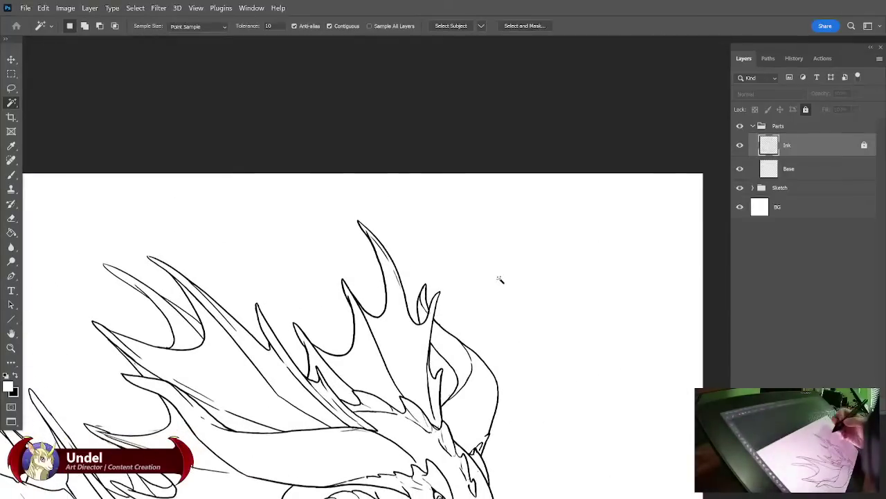
pyautogui.click(502, 282)
# Examine the selection edge around the dragon's head, wings, tail, feet and neck for leaks into the figure.
pyautogui.scroll(2, 595, 274)
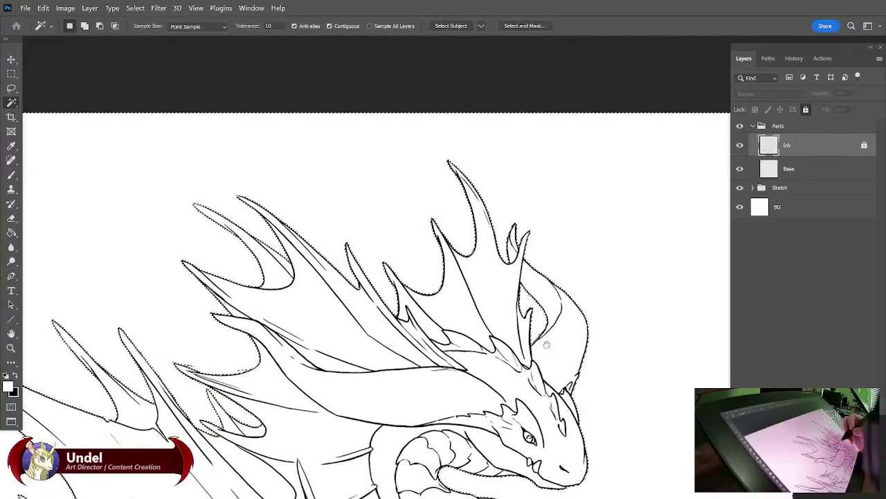
pyautogui.moveTo(559, 334); pyautogui.dragTo(643, 274)
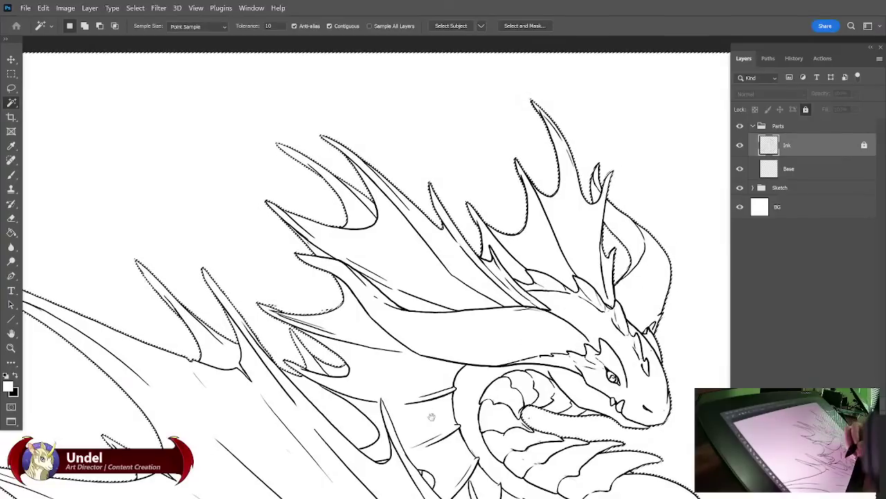
pyautogui.moveTo(437, 418); pyautogui.dragTo(492, 299)
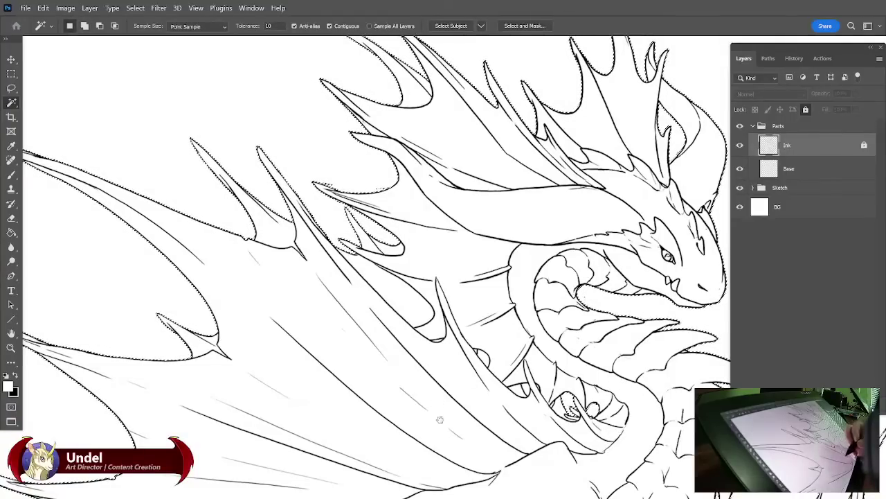
pyautogui.moveTo(463, 398); pyautogui.dragTo(617, 252)
pyautogui.moveTo(497, 366); pyautogui.dragTo(595, 259)
pyautogui.moveTo(443, 495)
pyautogui.mouseDown()
pyautogui.moveTo(570, 354)
pyautogui.moveTo(568, 363)
pyautogui.mouseUp()
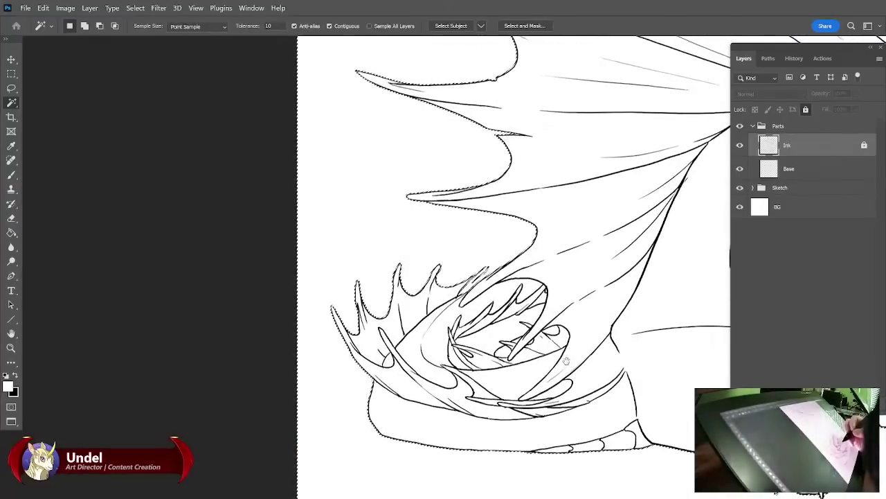
pyautogui.moveTo(604, 391); pyautogui.dragTo(361, 369)
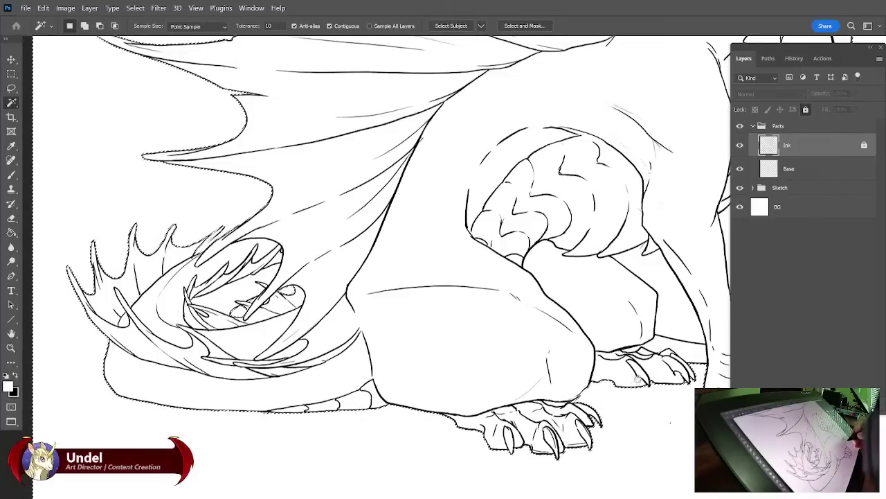
pyautogui.moveTo(646, 376); pyautogui.dragTo(416, 428)
pyautogui.moveTo(452, 376); pyautogui.dragTo(665, 352)
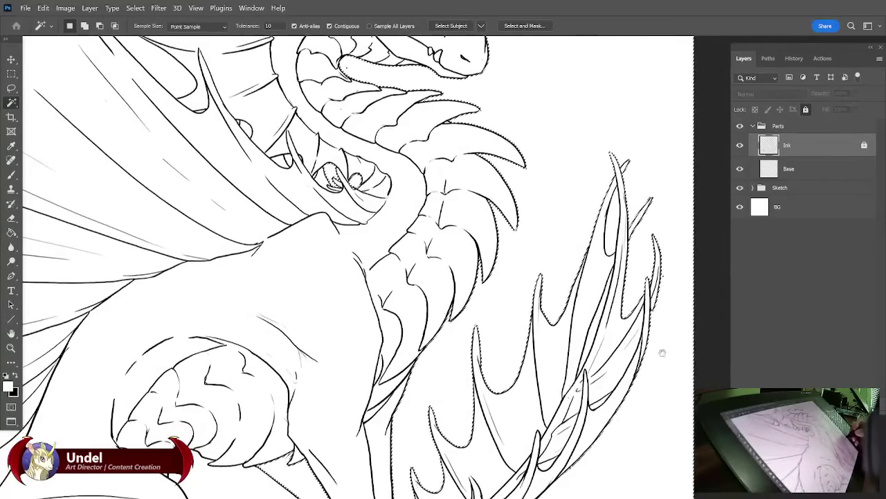
pyautogui.moveTo(655, 191); pyautogui.dragTo(674, 389)
# Invert the selection so that it covers the dragon, and contract it by 1 pixel.
pyautogui.click(135, 7)
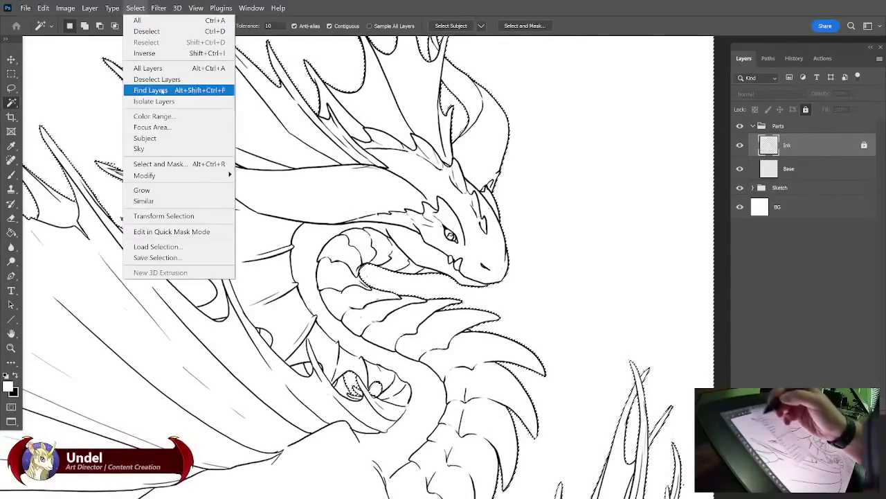
pyautogui.click(157, 54)
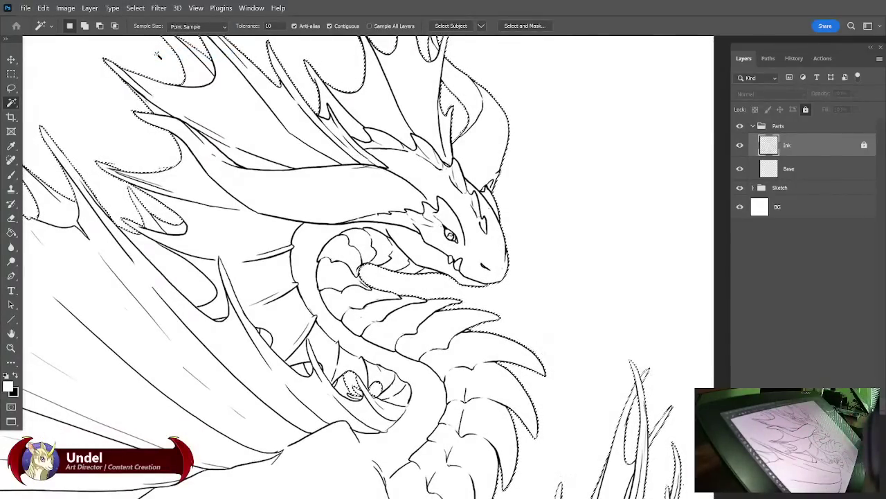
pyautogui.click(135, 8)
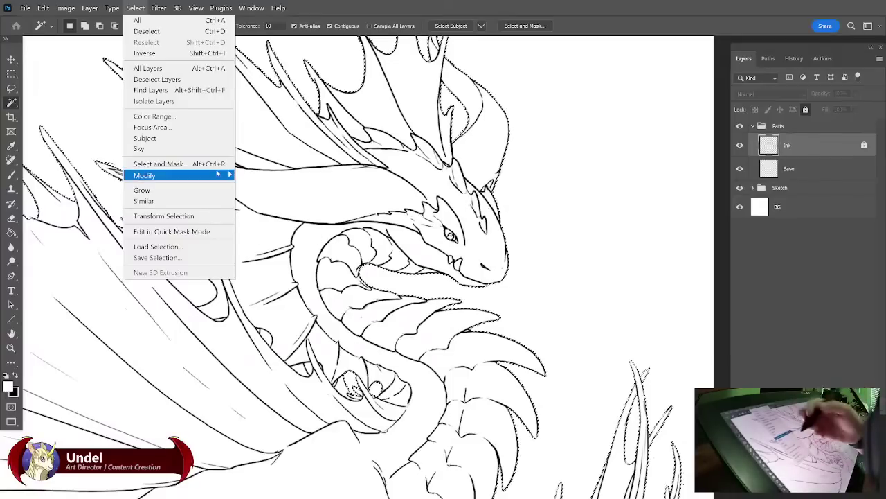
pyautogui.click(88, 207)
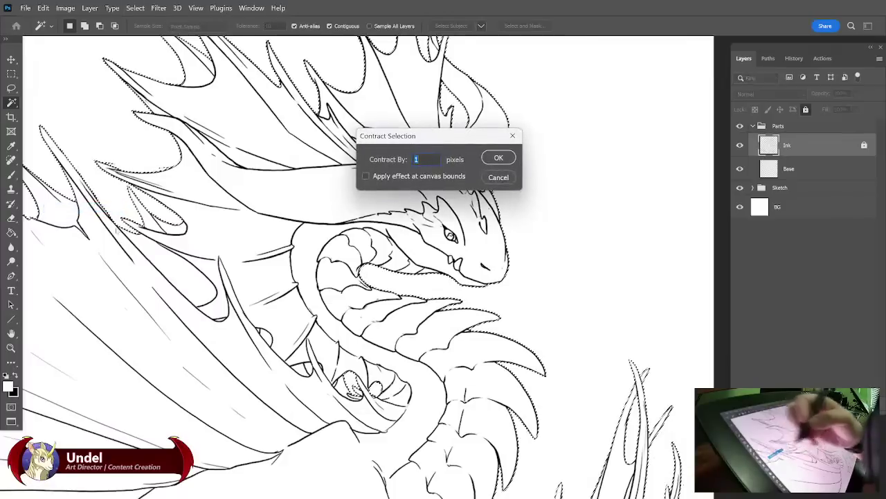
pyautogui.press('Return')
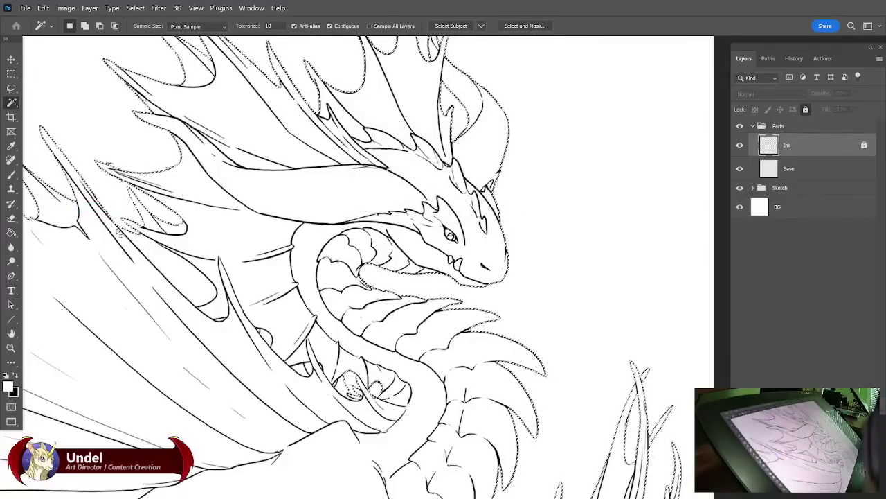
# Fill the dragon selection with a medium grey foreground colour on the Base layer and deselect.
pyautogui.click(808, 172)
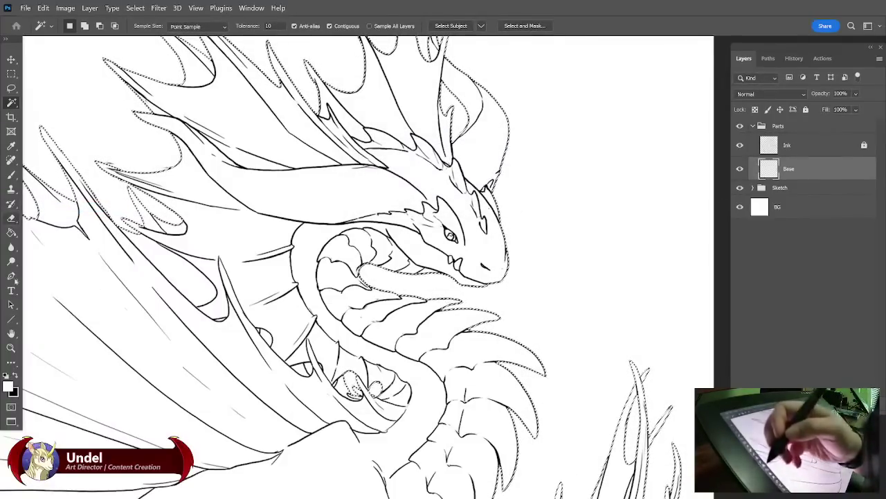
pyautogui.click(11, 145)
pyautogui.click(8, 386)
pyautogui.moveTo(232, 261)
pyautogui.mouseDown()
pyautogui.moveTo(210, 244)
pyautogui.moveTo(210, 265)
pyautogui.mouseUp()
pyautogui.click(492, 188)
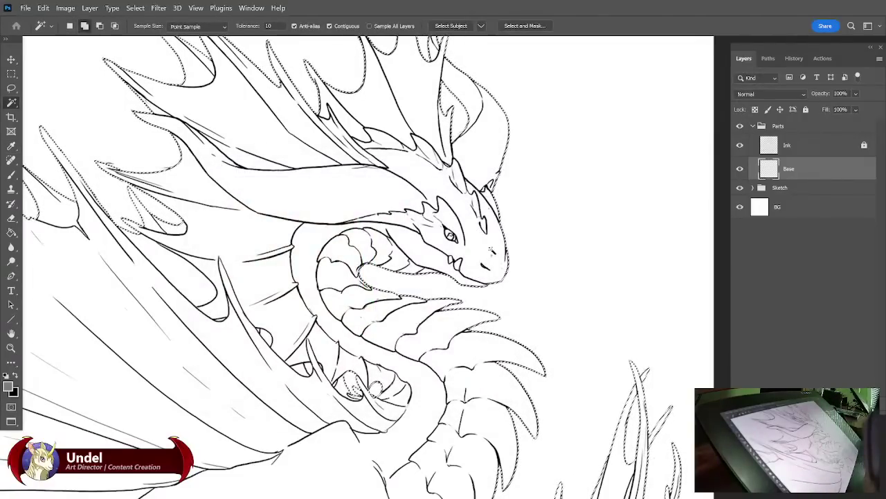
pyautogui.press('i')
pyautogui.hotkey('shift', 'F5')
pyautogui.press('Return')
pyautogui.press('w')
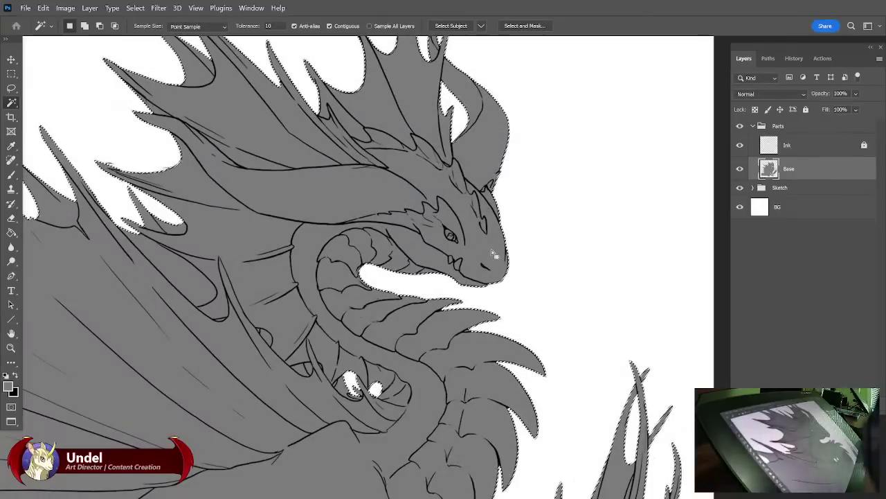
pyautogui.hotkey('ctrl', 'd')
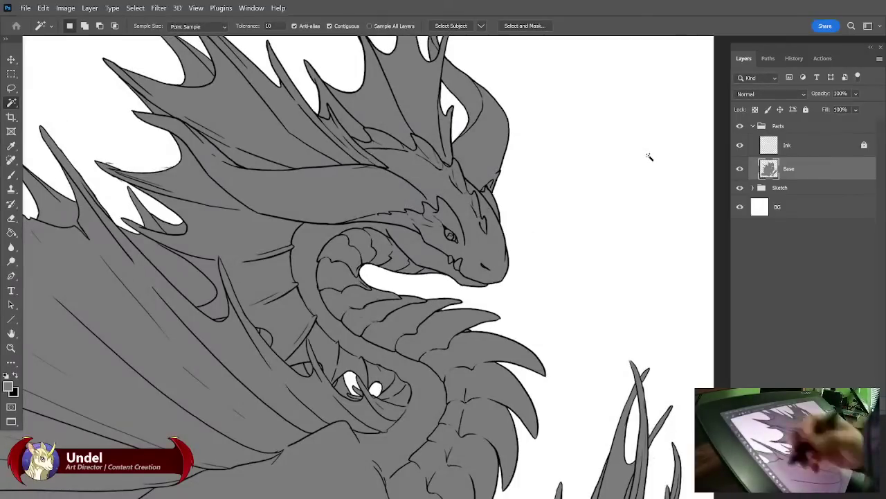
# Unlock the Ink layer and ready the Eraser for cleaning up the lines of the head frill.
pyautogui.press('e')
pyautogui.moveTo(554, 325); pyautogui.dragTo(564, 340)
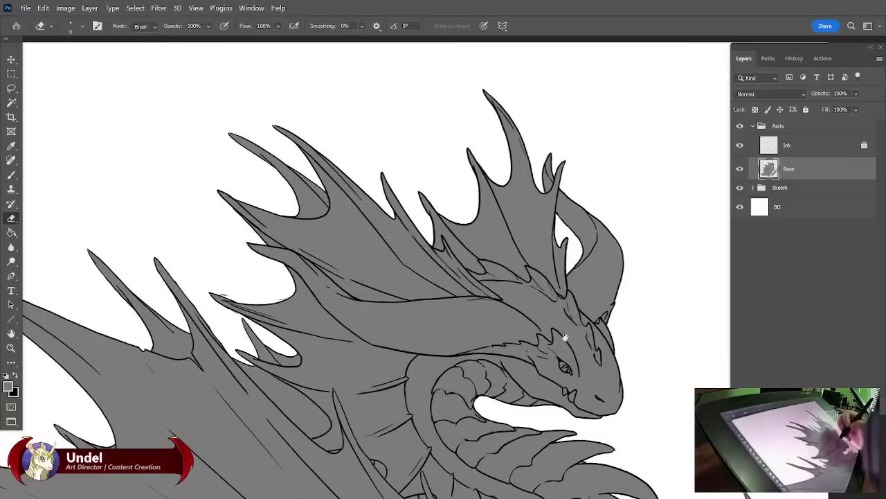
pyautogui.click(804, 146)
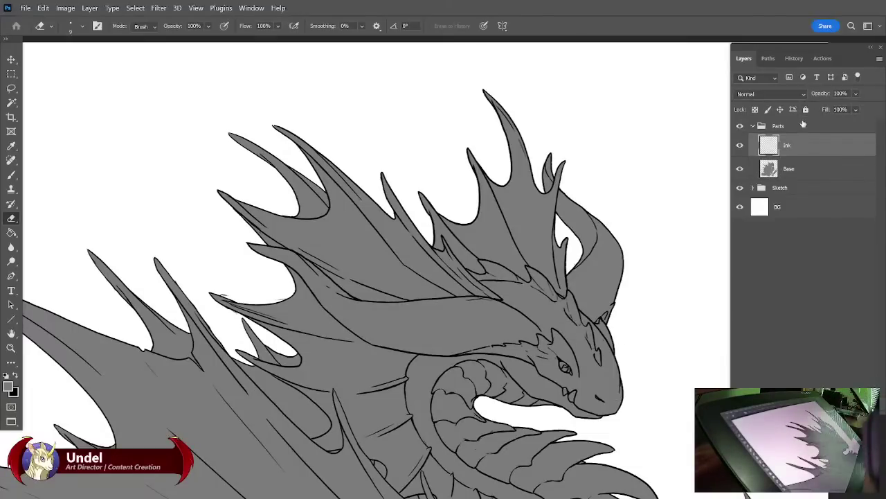
pyautogui.hotkey('ctrl', '+')
pyautogui.hotkey('ctrl', '+')
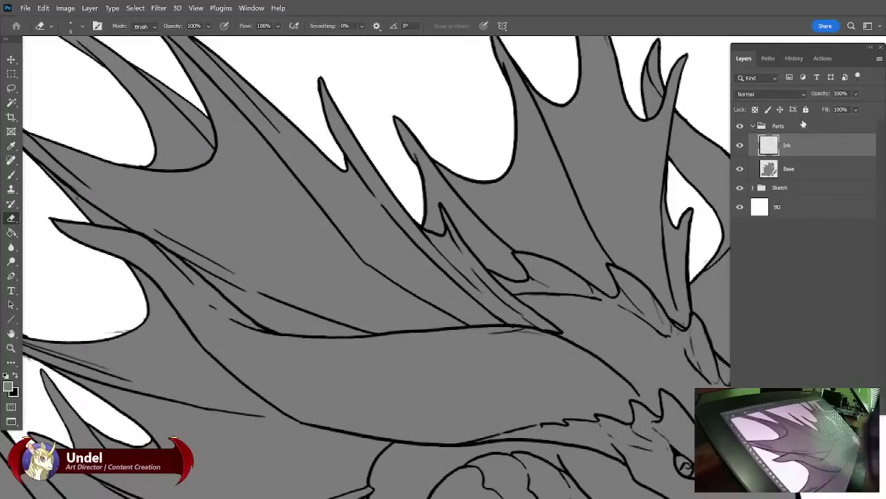
# Erase the stray ink strokes and grey spill around the lower frill spike behind the head, on the Ink and Base layers.
pyautogui.moveTo(314, 344); pyautogui.dragTo(447, 344)
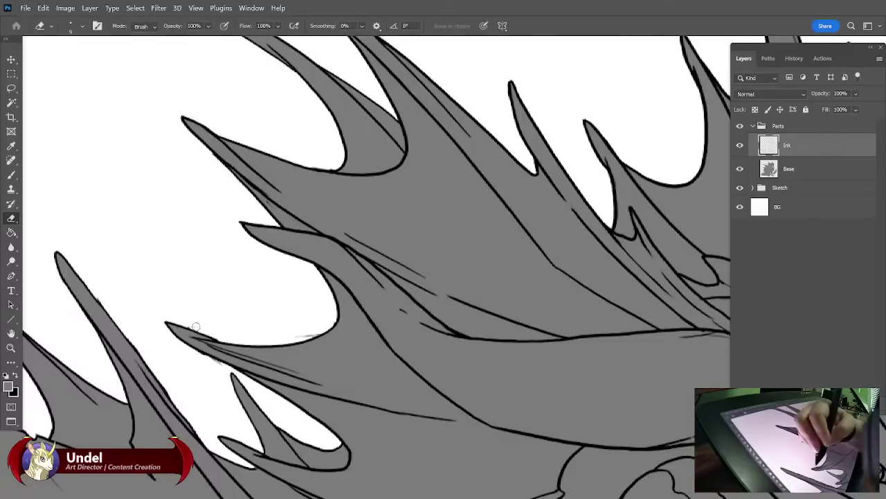
pyautogui.click(793, 175)
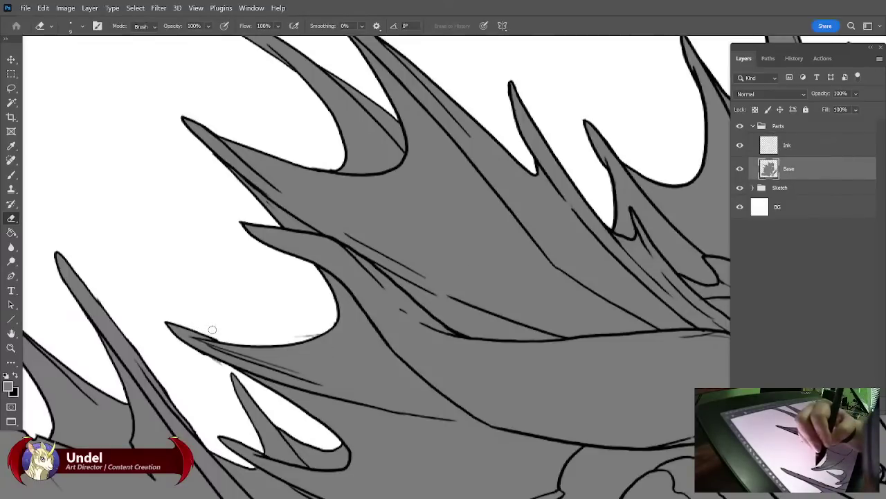
pyautogui.click(797, 149)
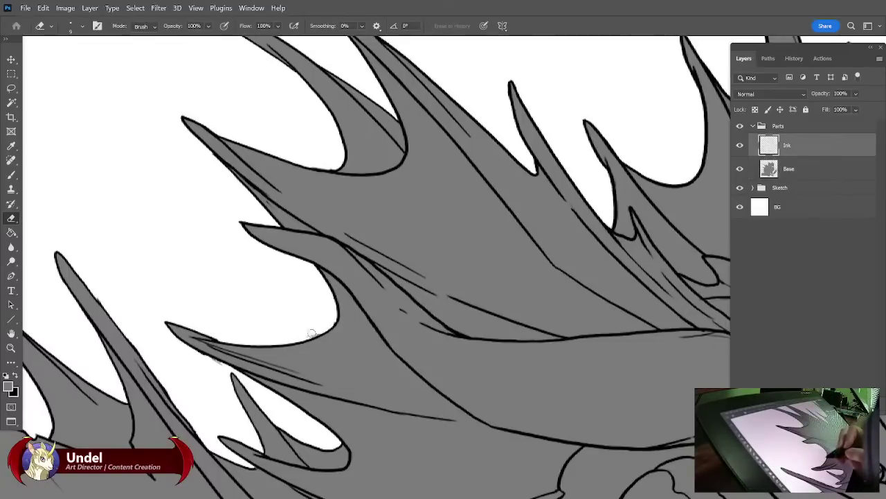
pyautogui.click(803, 175)
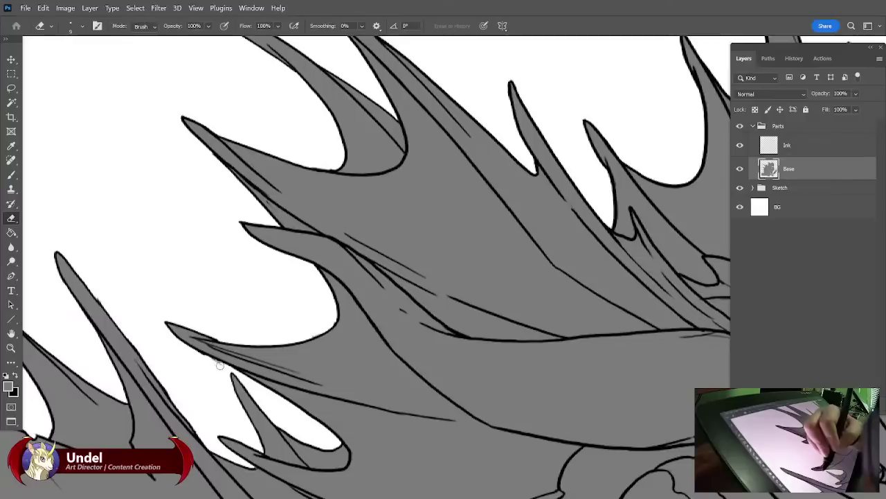
pyautogui.click(797, 144)
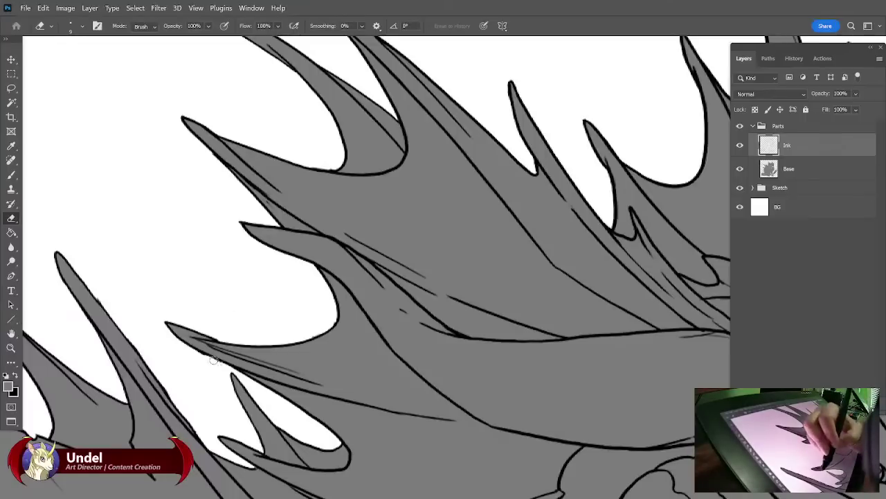
# Erase stray ink marks on the Ink layer around the tip of the uppermost wing point.
pyautogui.moveTo(231, 307); pyautogui.dragTo(381, 303)
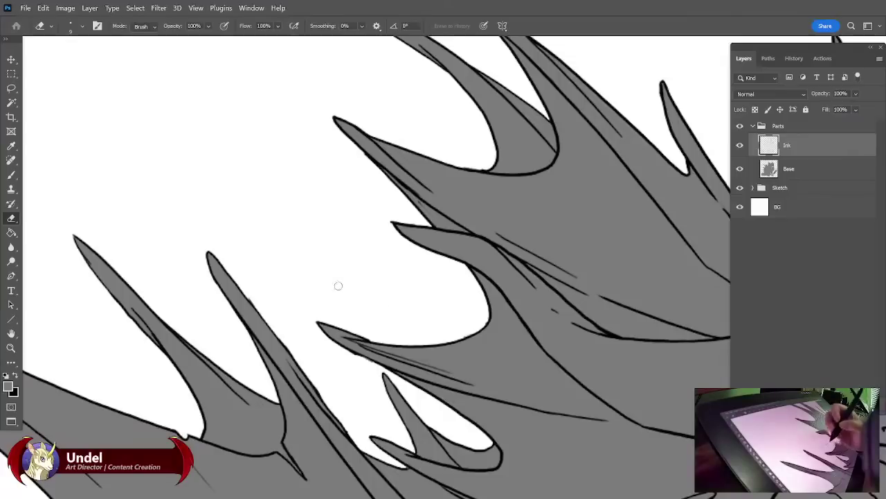
pyautogui.moveTo(191, 299); pyautogui.dragTo(706, 185)
pyautogui.moveTo(449, 291); pyautogui.dragTo(335, 5)
pyautogui.moveTo(485, 314)
pyautogui.mouseDown()
pyautogui.moveTo(499, 320)
pyautogui.moveTo(546, 279)
pyautogui.moveTo(558, 313)
pyautogui.moveTo(538, 392)
pyautogui.moveTo(549, 342)
pyautogui.moveTo(500, 338)
pyautogui.moveTo(614, 297)
pyautogui.mouseUp()
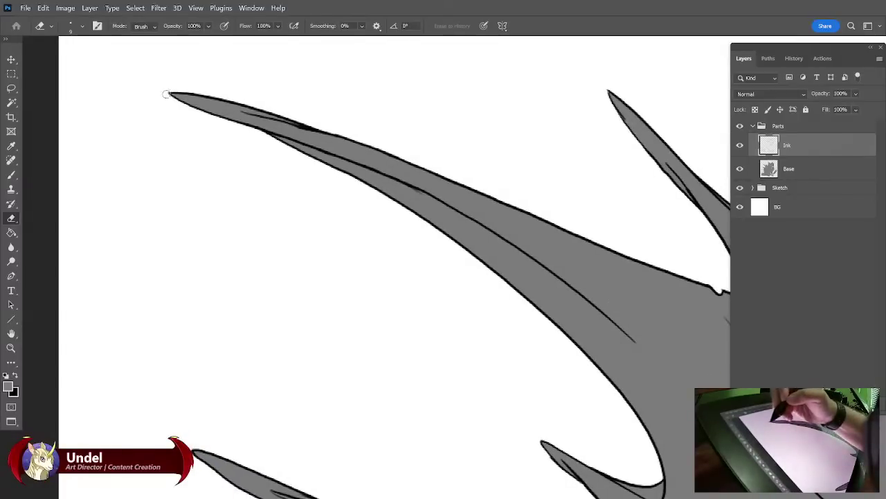
# Touch up the outline of the small spike on the wing's outer edge with a black Brush on the Ink layer.
pyautogui.moveTo(293, 291); pyautogui.dragTo(390, 171)
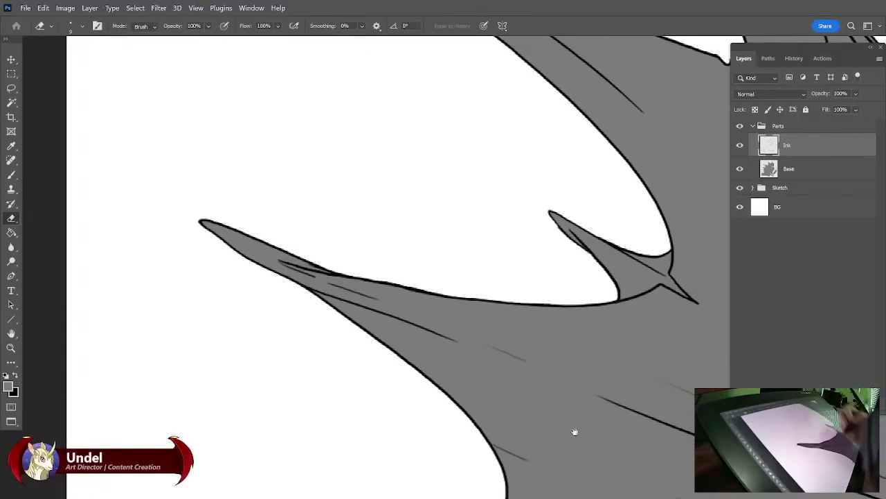
pyautogui.moveTo(574, 431)
pyautogui.mouseDown()
pyautogui.moveTo(582, 296)
pyautogui.moveTo(576, 298)
pyautogui.mouseUp()
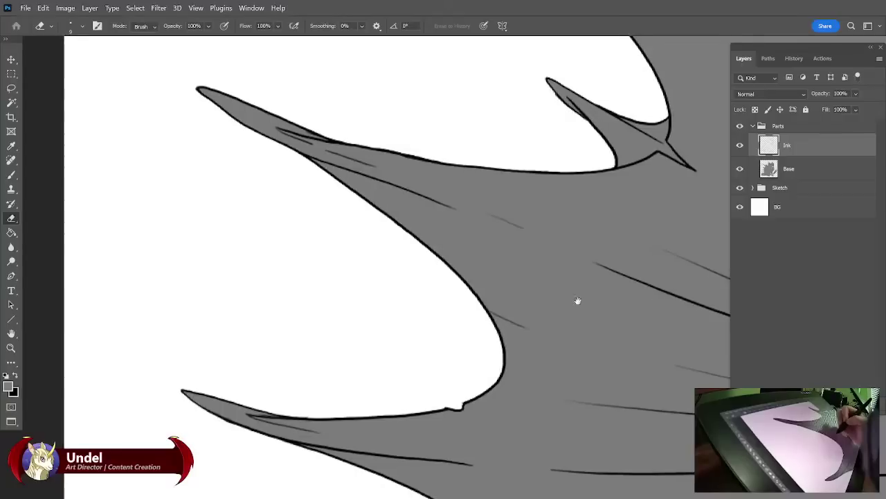
pyautogui.click(15, 178)
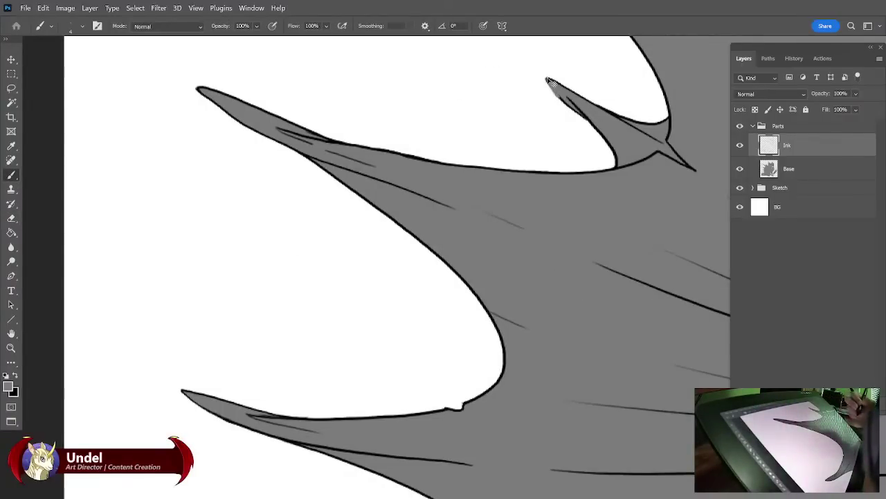
pyautogui.moveTo(547, 80)
pyautogui.mouseDown()
pyautogui.moveTo(581, 101)
pyautogui.moveTo(664, 127)
pyautogui.mouseUp()
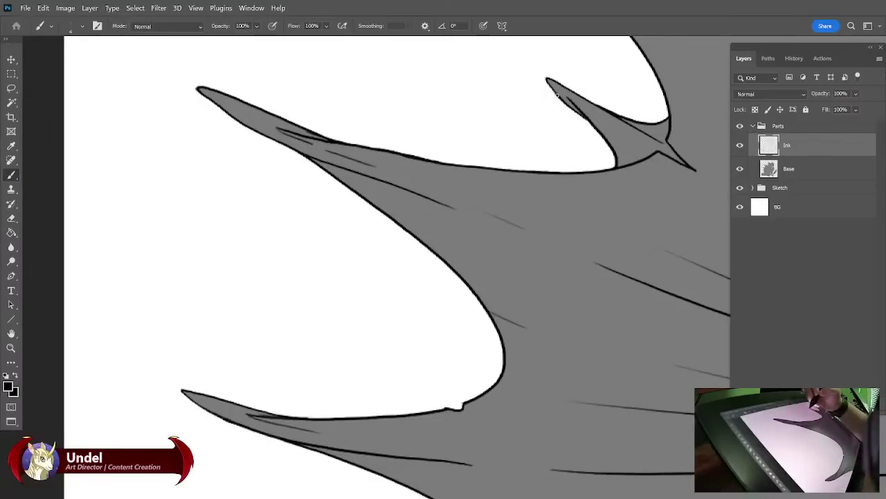
# Erase the grey spill in the narrow notch between the lower wing points on the Base layer.
pyautogui.moveTo(468, 309); pyautogui.dragTo(482, 139)
pyautogui.press('e')
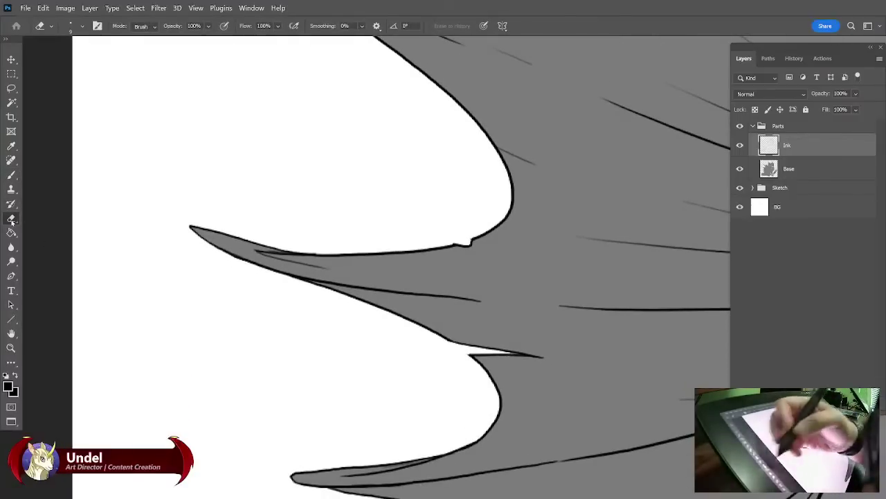
pyautogui.click(820, 170)
pyautogui.hotkey('ctrl', '+')
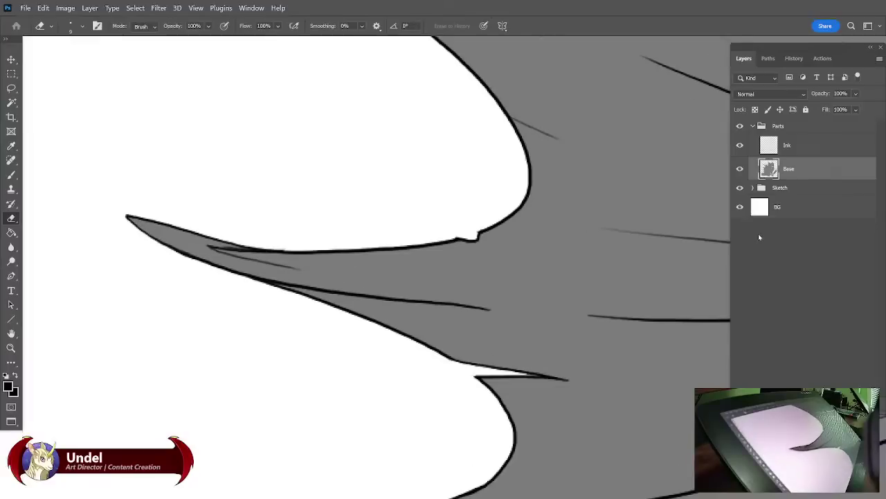
pyautogui.moveTo(525, 374); pyautogui.dragTo(523, 374)
# Close the outline of the unfilled frill spike beside the wing with a black Brush on the Ink layer.
pyautogui.moveTo(527, 261); pyautogui.dragTo(578, 153)
pyautogui.moveTo(588, 318)
pyautogui.mouseDown()
pyautogui.moveTo(588, 223)
pyautogui.moveTo(607, 135)
pyautogui.mouseUp()
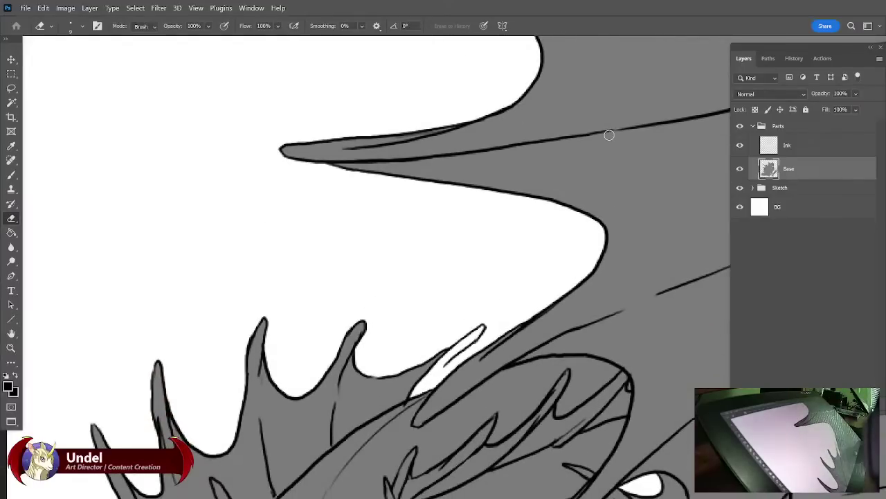
pyautogui.moveTo(622, 288); pyautogui.dragTo(578, 240)
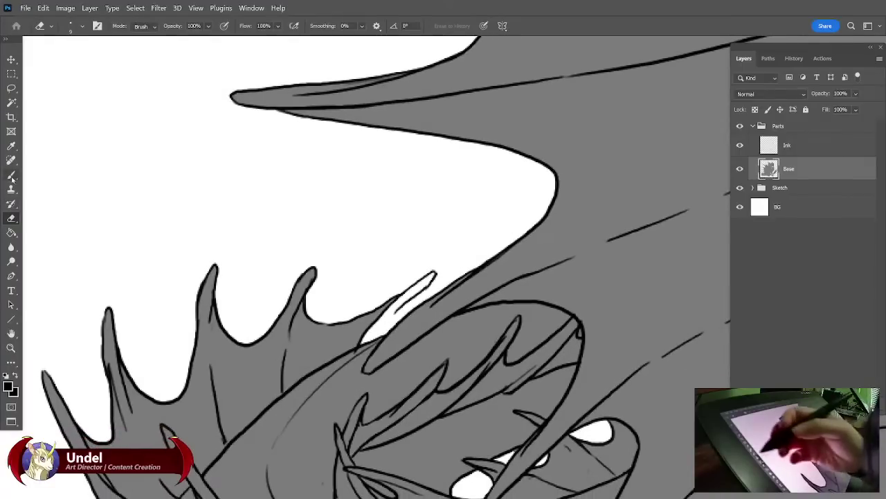
pyautogui.click(12, 175)
pyautogui.click(798, 145)
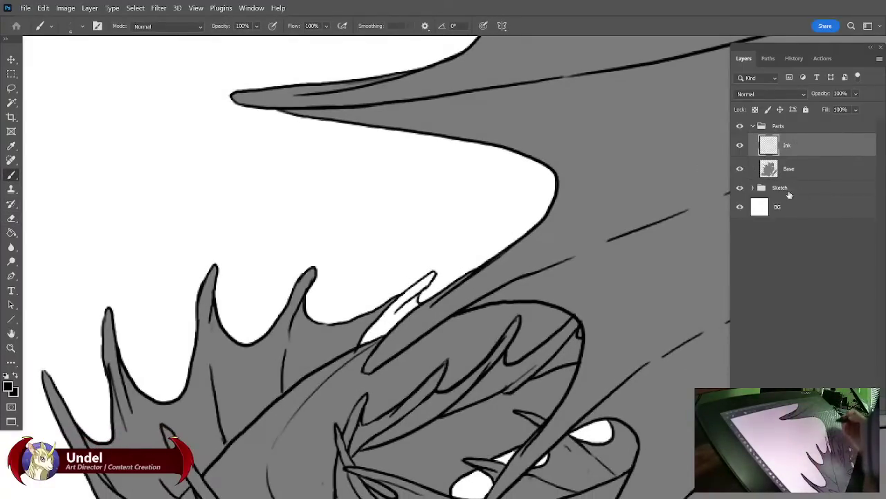
# Sample the body's grey and begin painting the base of the unfilled frill spike on the Base layer.
pyautogui.click(809, 172)
pyautogui.keyDown('alt'); pyautogui.click(428, 318); pyautogui.keyUp('alt')
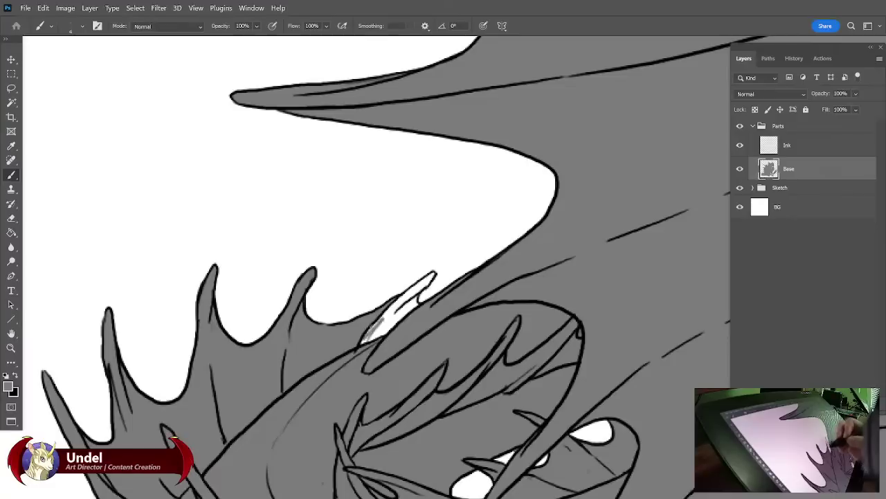
pyautogui.press('g')
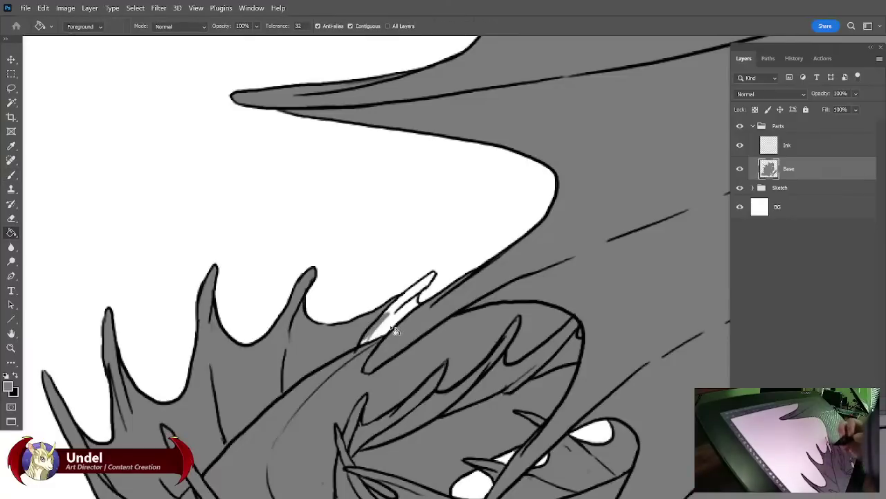
pyautogui.click(408, 305)
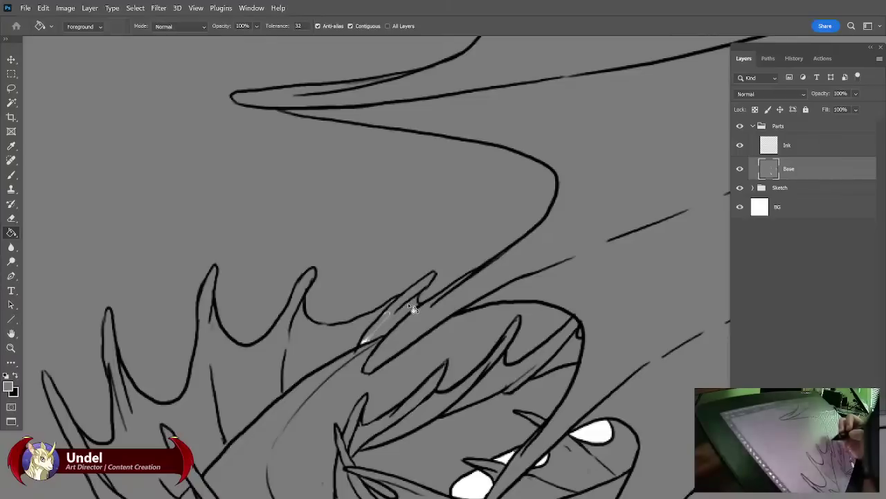
pyautogui.hotkey('ctrl', 'z')
# Paint the remaining white area of the frill spike grey with the Brush on the Base layer.
pyautogui.press('b')
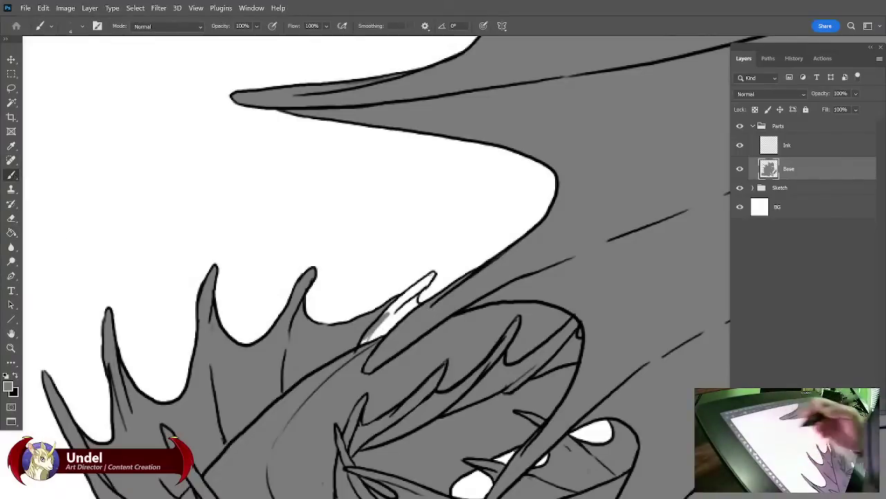
pyautogui.moveTo(399, 286)
pyautogui.mouseDown()
pyautogui.moveTo(433, 274)
pyautogui.moveTo(414, 304)
pyautogui.moveTo(397, 309)
pyautogui.moveTo(365, 342)
pyautogui.moveTo(408, 300)
pyautogui.moveTo(397, 329)
pyautogui.mouseUp()
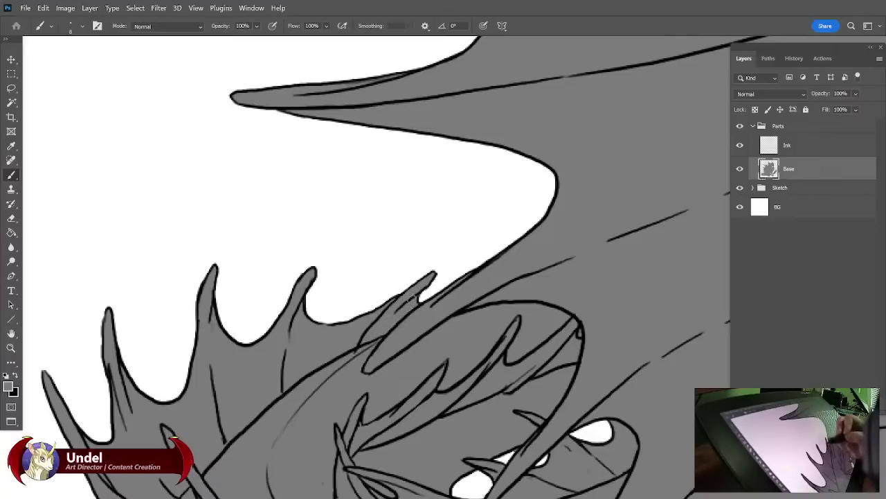
# Erase stray ink marks around the horns, the jaw and the lower frill edge on the Ink layer.
pyautogui.moveTo(603, 352); pyautogui.dragTo(547, 218)
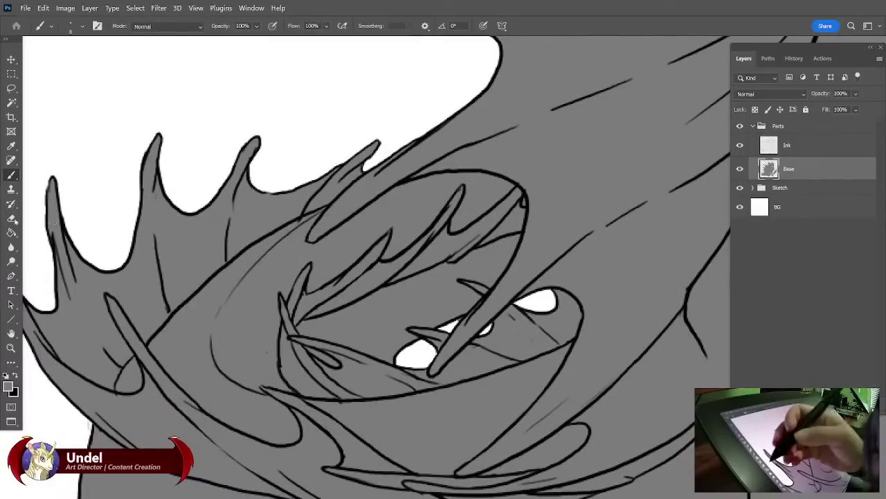
pyautogui.press('e')
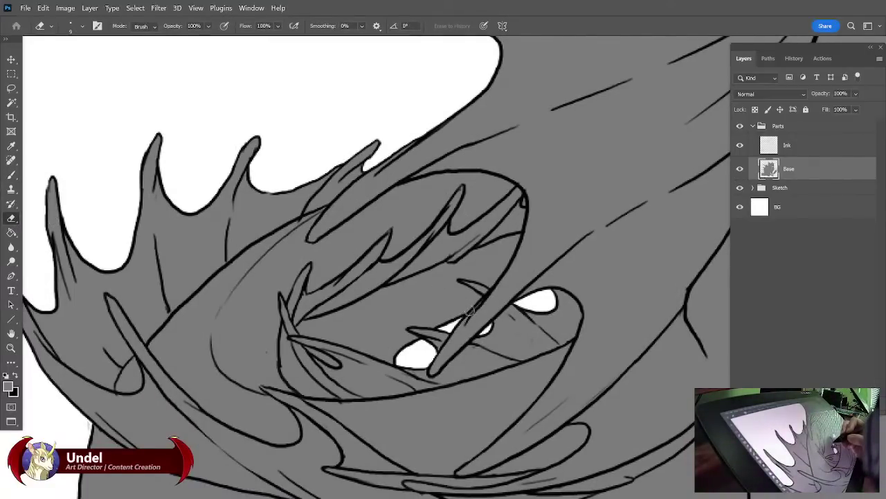
pyautogui.click(792, 148)
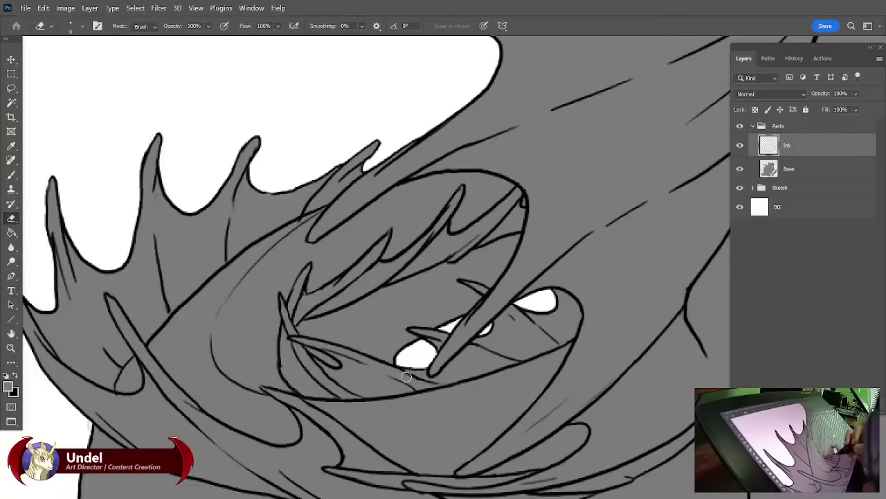
pyautogui.moveTo(450, 351)
pyautogui.mouseDown()
pyautogui.moveTo(518, 378)
pyautogui.moveTo(523, 393)
pyautogui.moveTo(551, 396)
pyautogui.mouseUp()
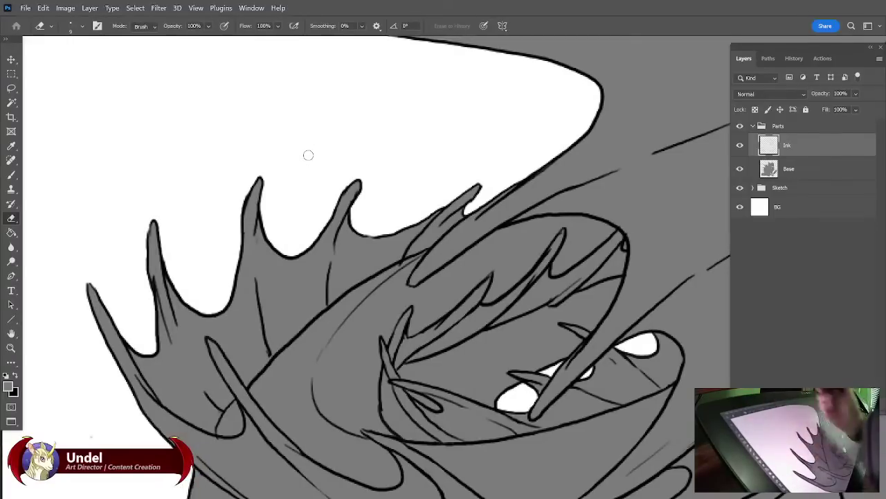
pyautogui.moveTo(385, 326); pyautogui.dragTo(421, 253)
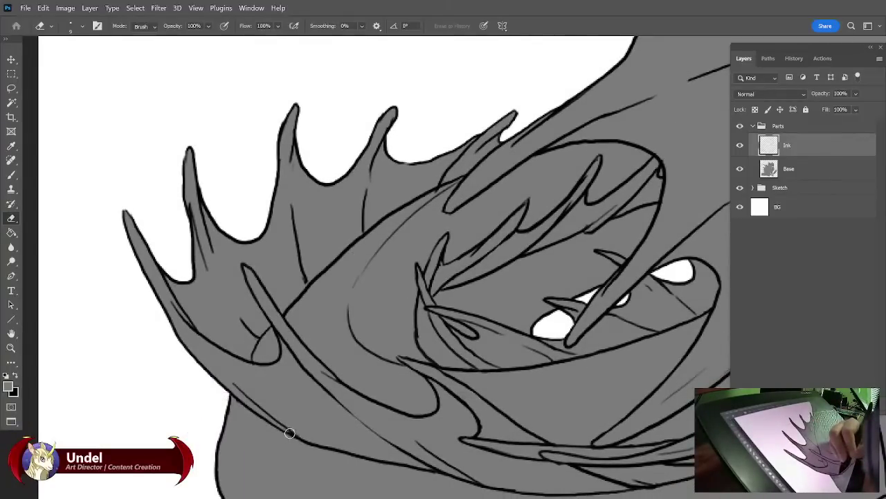
pyautogui.moveTo(289, 433); pyautogui.dragTo(183, 390)
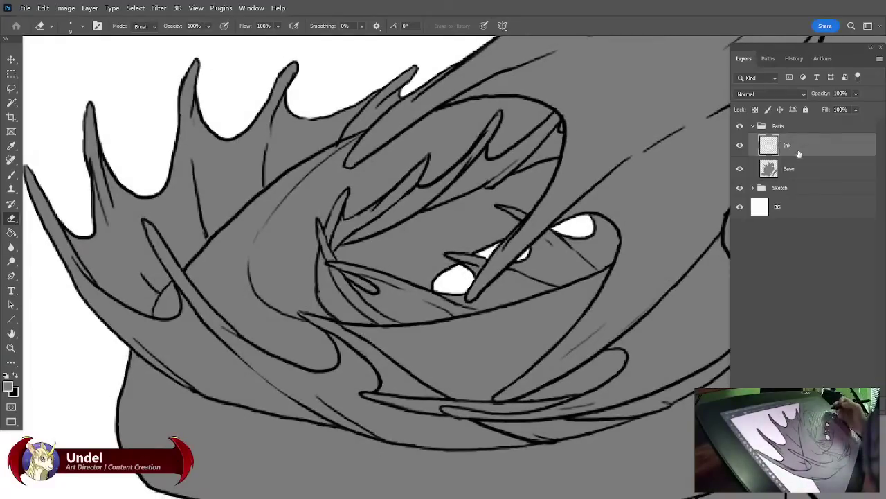
# Touch up the ink lines around the head, lower frill and body's bottom edge with a black Brush on the Ink layer.
pyautogui.press('b')
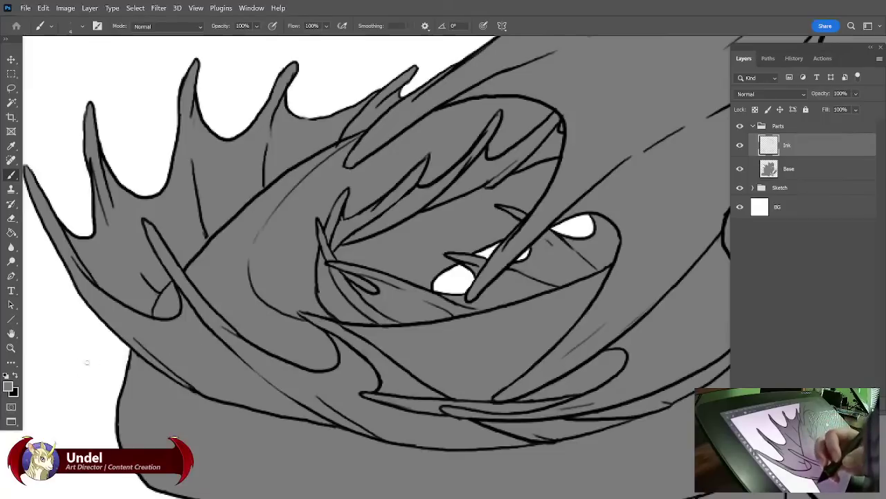
pyautogui.click(17, 375)
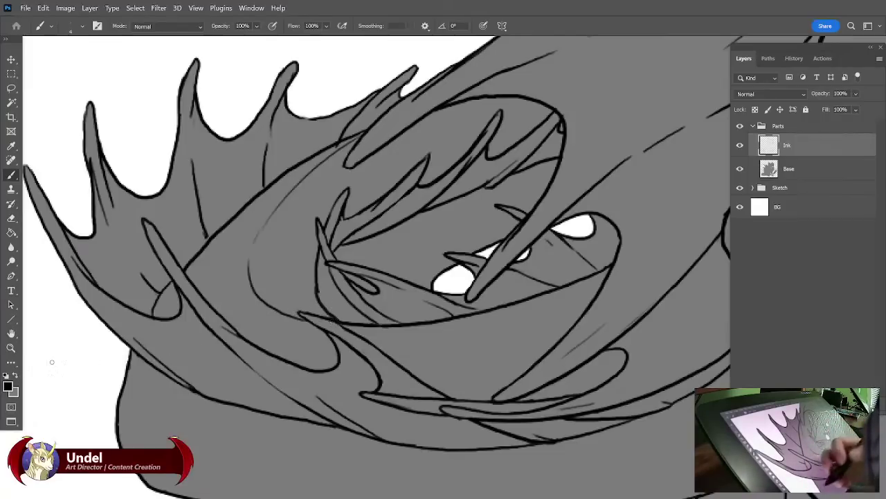
pyautogui.click(12, 218)
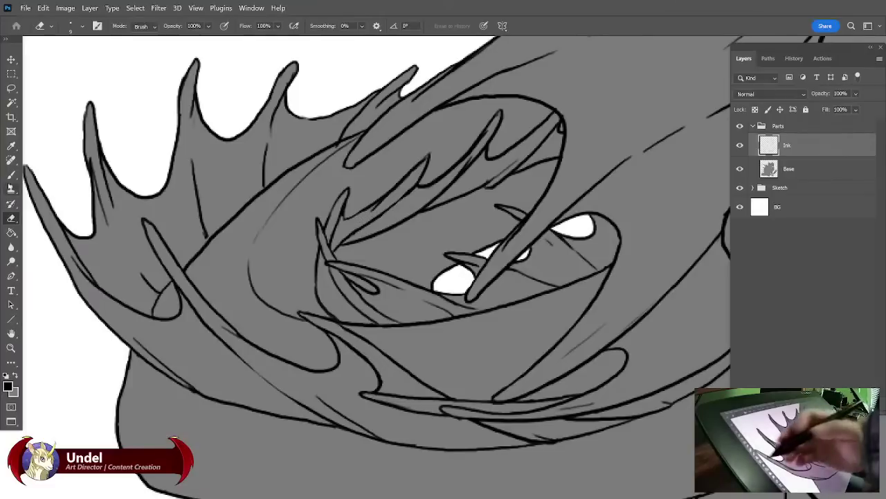
pyautogui.press('b')
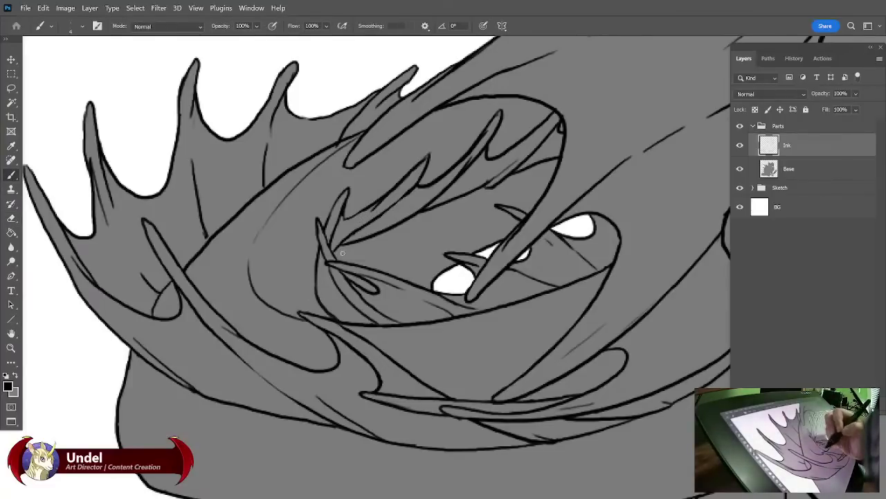
pyautogui.moveTo(583, 314); pyautogui.dragTo(591, 246)
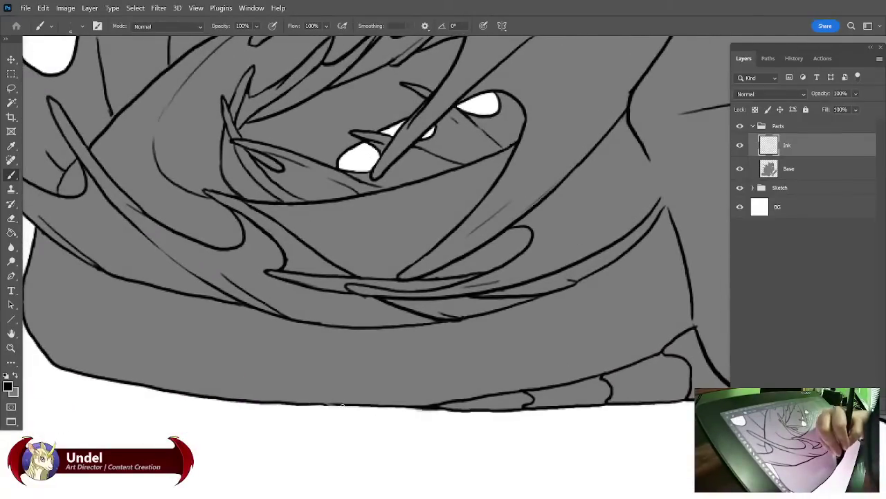
pyautogui.moveTo(564, 332); pyautogui.dragTo(567, 358)
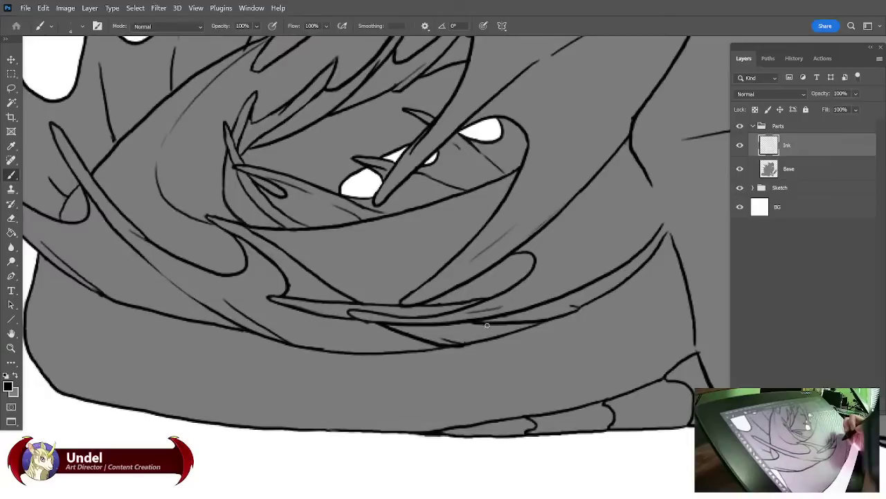
# Erase stray ink along the overlapping spikes and lines below the head on the Ink layer.
pyautogui.click(11, 218)
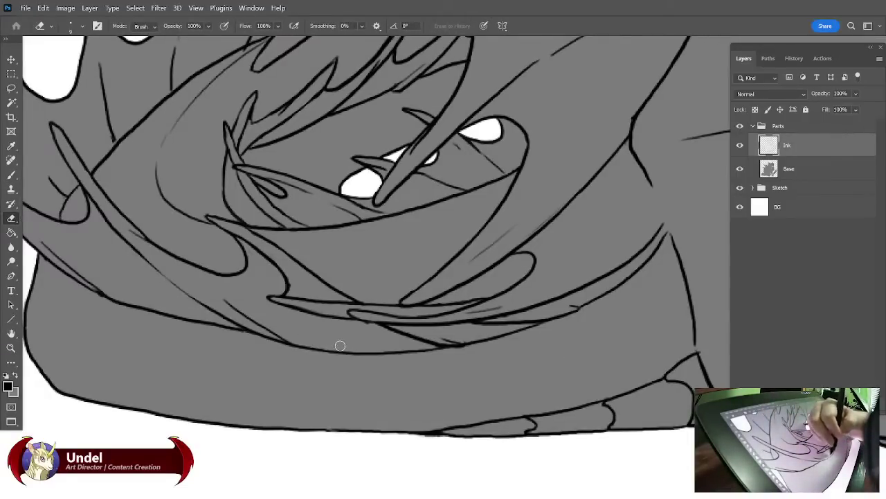
pyautogui.moveTo(568, 314); pyautogui.dragTo(536, 335)
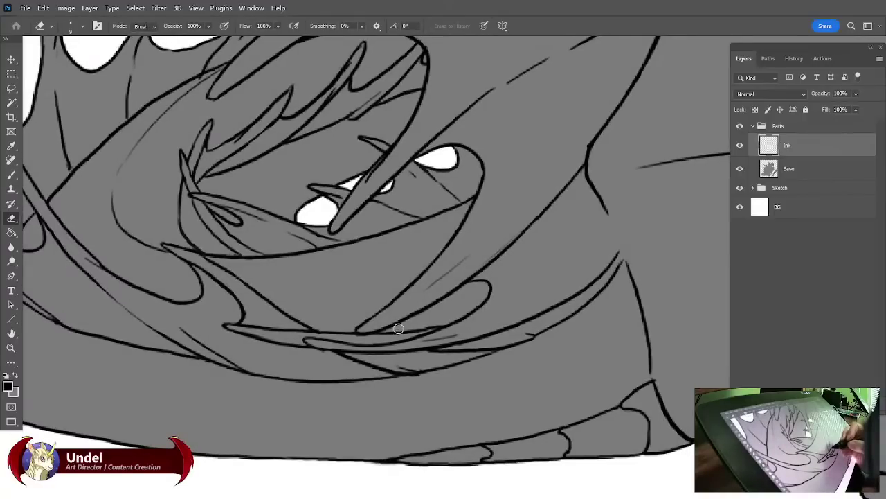
pyautogui.moveTo(532, 310); pyautogui.dragTo(478, 398)
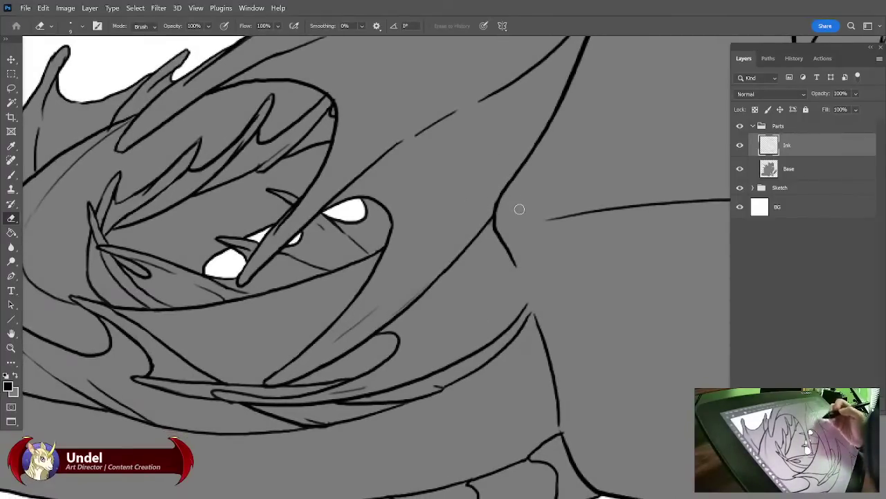
pyautogui.moveTo(580, 315)
pyautogui.mouseDown()
pyautogui.moveTo(565, 233)
pyautogui.moveTo(506, 213)
pyautogui.mouseUp()
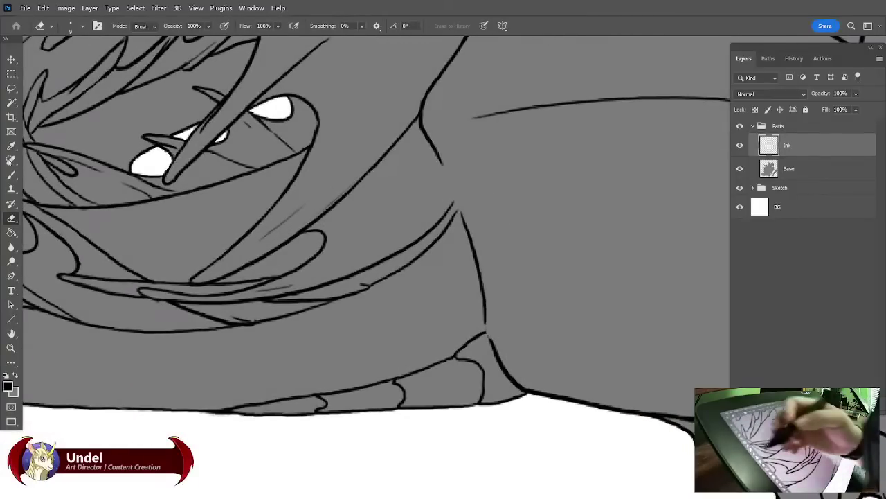
# Close the small gap in the body contour above the scaled underside with a black Brush stroke on the Ink layer.
pyautogui.press('b')
pyautogui.moveTo(486, 332); pyautogui.dragTo(486, 320)
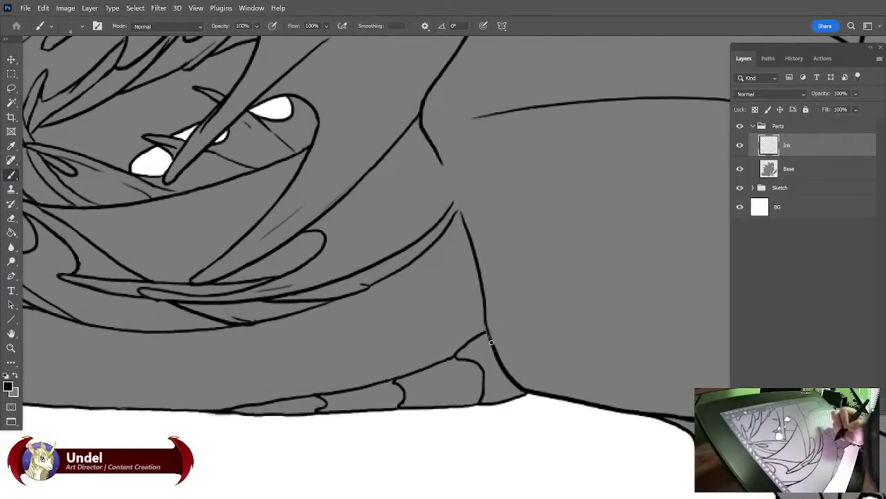
# Erase overshooting ink along the wing's limb and the rounded scale patch, and join the patch's outline at its lower corner in black.
pyautogui.moveTo(512, 359)
pyautogui.mouseDown()
pyautogui.moveTo(500, 293)
pyautogui.moveTo(574, 302)
pyautogui.moveTo(575, 411)
pyautogui.moveTo(546, 394)
pyautogui.moveTo(491, 277)
pyautogui.moveTo(586, 405)
pyautogui.moveTo(538, 301)
pyautogui.mouseUp()
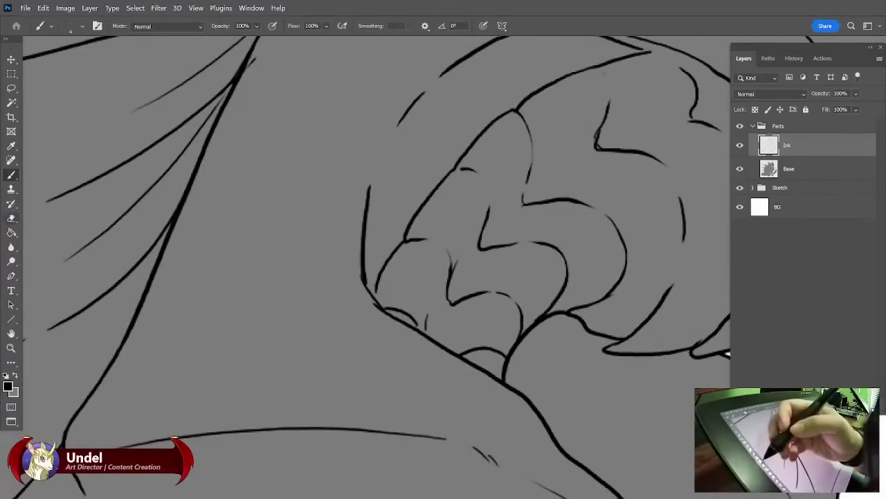
pyautogui.press('e')
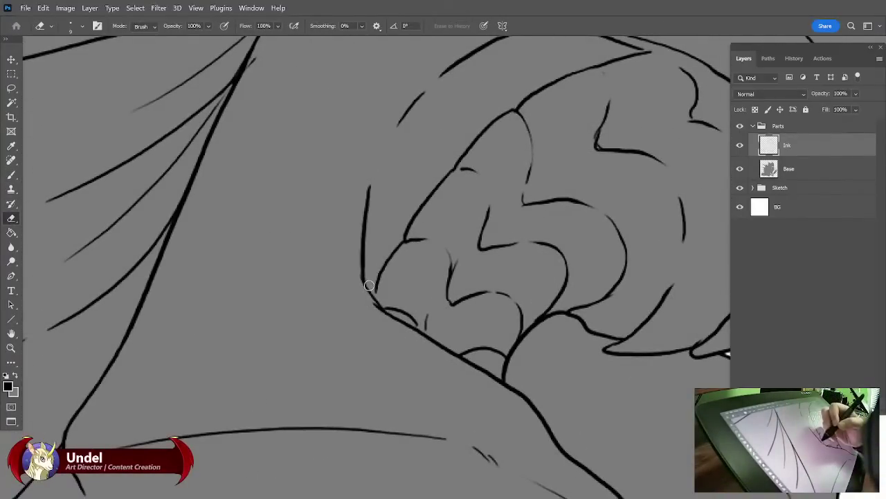
pyautogui.moveTo(402, 186); pyautogui.dragTo(420, 270)
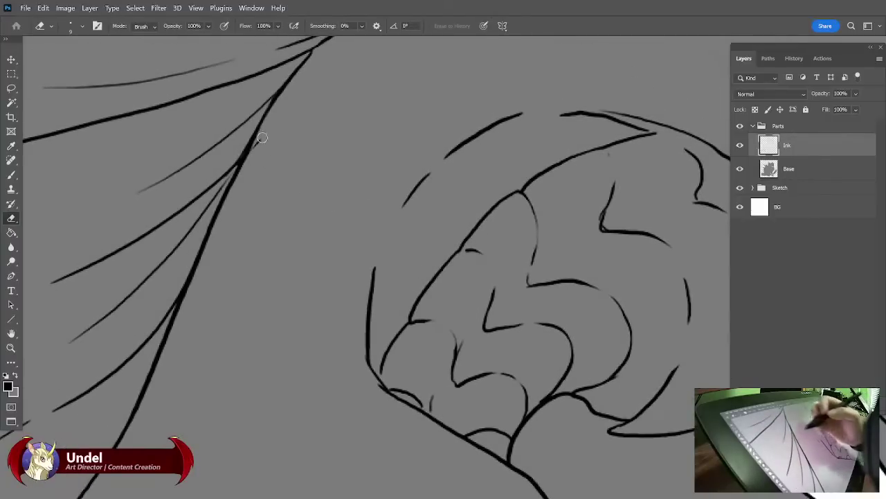
pyautogui.moveTo(570, 282); pyautogui.dragTo(493, 249)
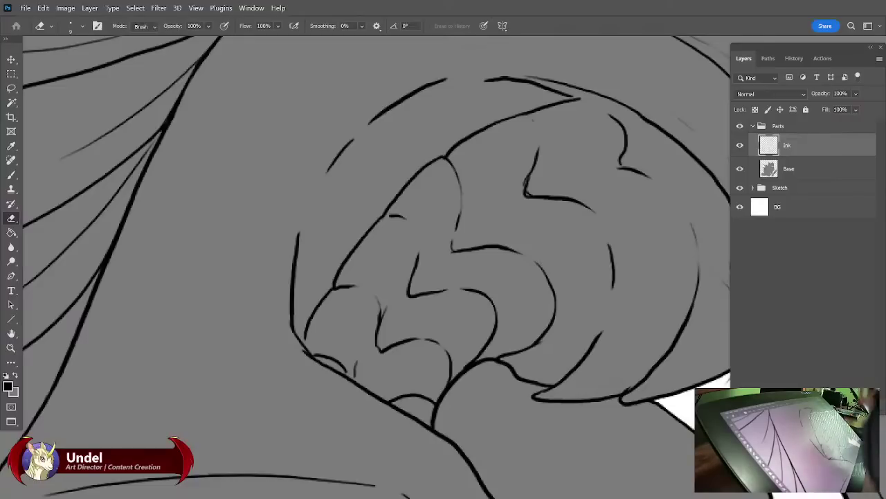
pyautogui.press('b')
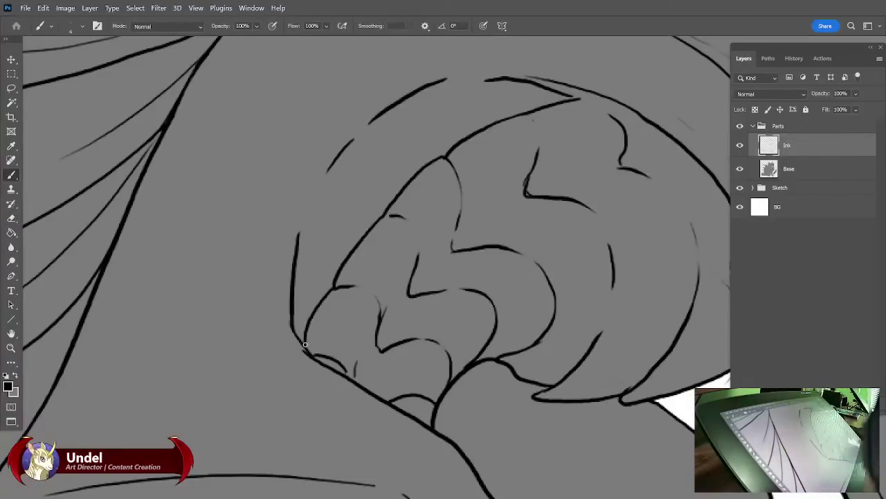
pyautogui.press('e')
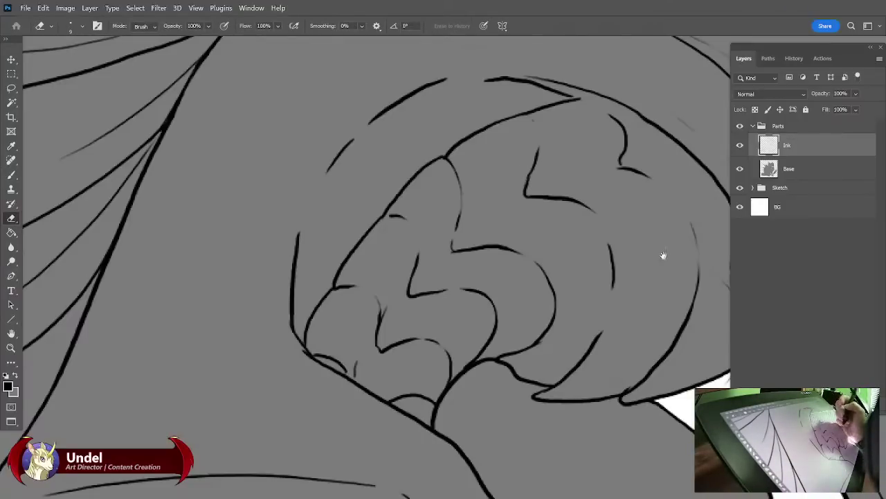
# Erase the ink speck inside the scale patch's upper edge and draw a black curve linking the scale line below to that edge.
pyautogui.moveTo(617, 248); pyautogui.dragTo(584, 233)
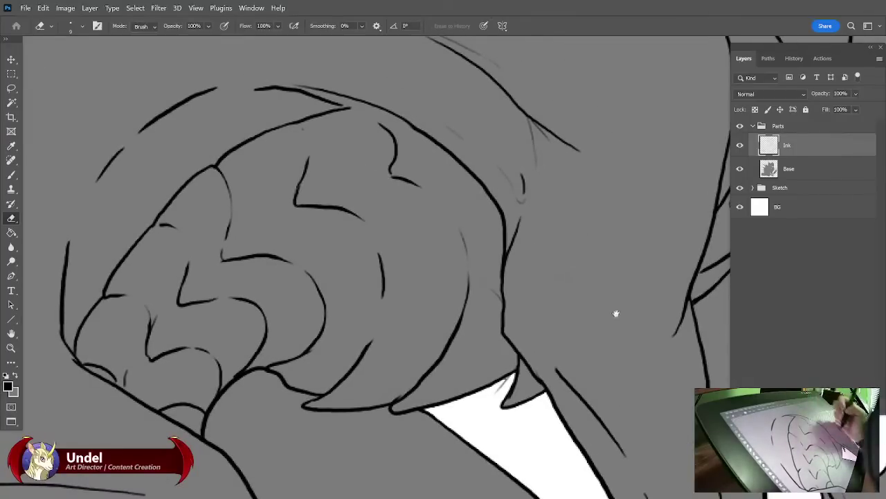
pyautogui.moveTo(616, 313); pyautogui.dragTo(607, 378)
pyautogui.moveTo(523, 233); pyautogui.dragTo(579, 305)
pyautogui.click(356, 273)
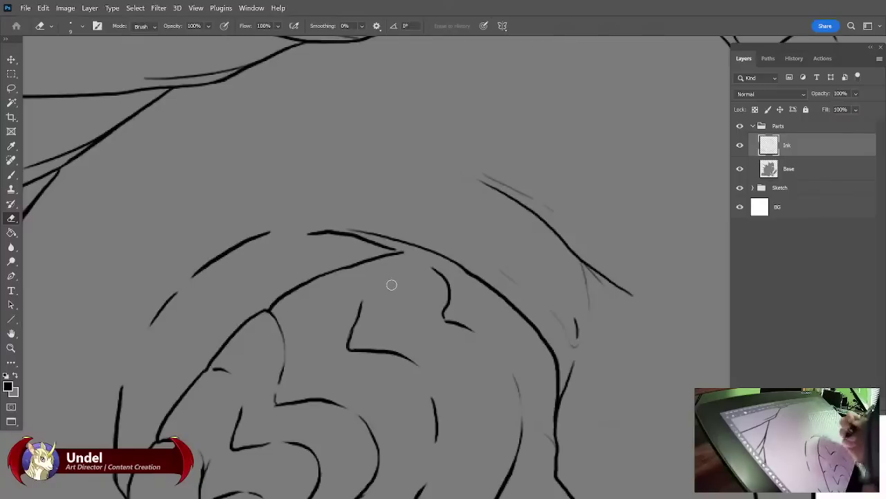
pyautogui.press('b')
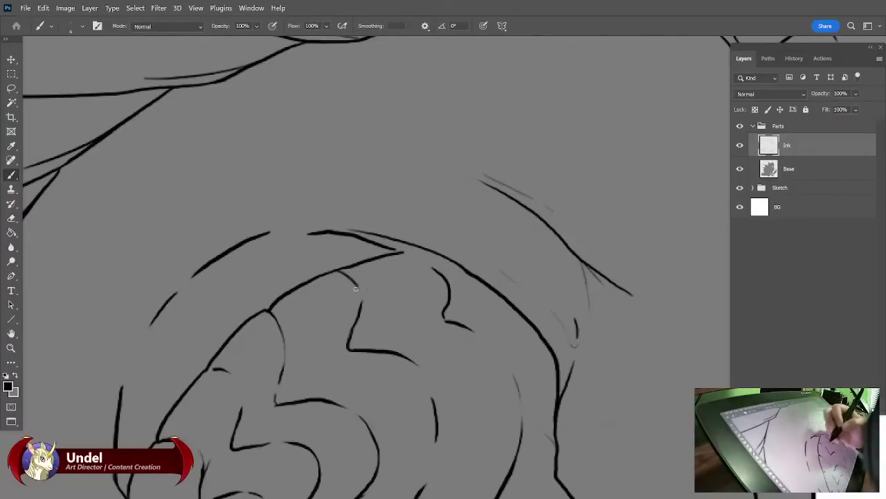
pyautogui.moveTo(354, 282); pyautogui.dragTo(361, 299)
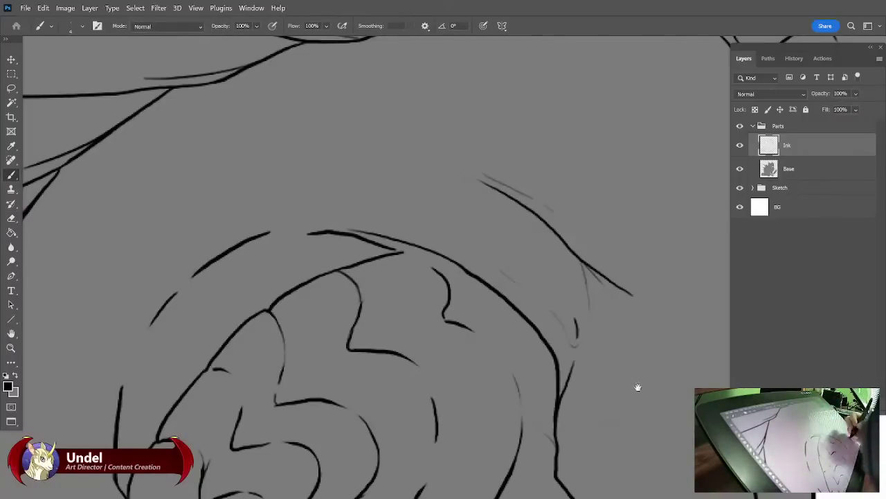
# Erase the stray ink strokes around the small spike between the scaled underside and the front leg on the Ink layer.
pyautogui.moveTo(638, 386); pyautogui.dragTo(82, 234)
pyautogui.moveTo(605, 328); pyautogui.dragTo(617, 303)
pyautogui.moveTo(410, 493); pyautogui.dragTo(591, 331)
pyautogui.moveTo(538, 372)
pyautogui.mouseDown()
pyautogui.moveTo(597, 311)
pyautogui.moveTo(637, 317)
pyautogui.mouseUp()
pyautogui.moveTo(558, 214); pyautogui.dragTo(642, 325)
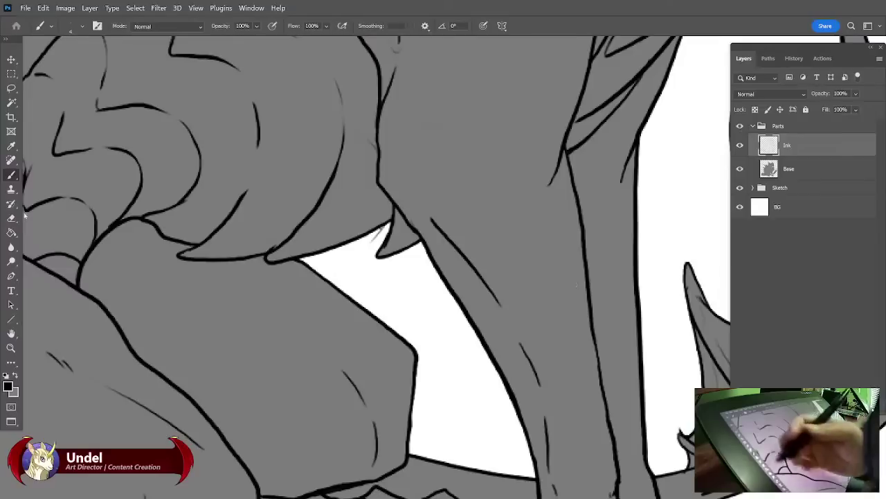
pyautogui.press('e')
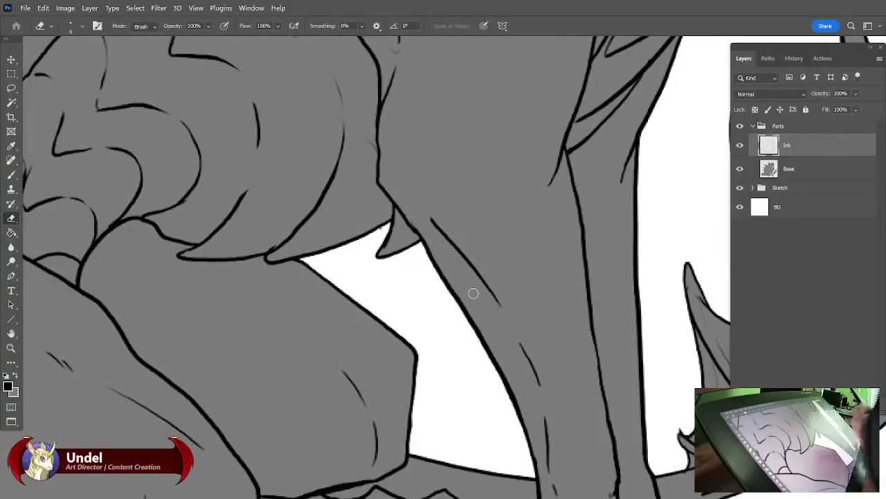
pyautogui.moveTo(593, 379); pyautogui.dragTo(559, 277)
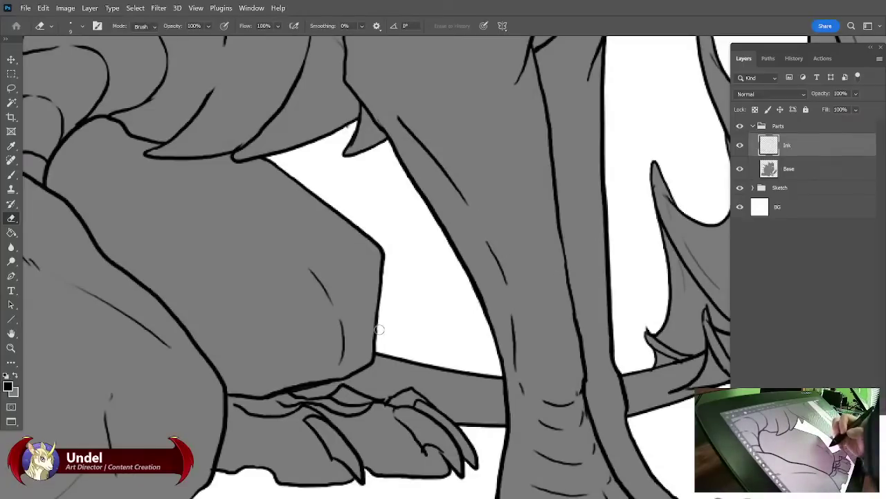
# Erase the stray ink speck on the white background between the hind foot and the front foot.
pyautogui.moveTo(504, 347); pyautogui.dragTo(512, 241)
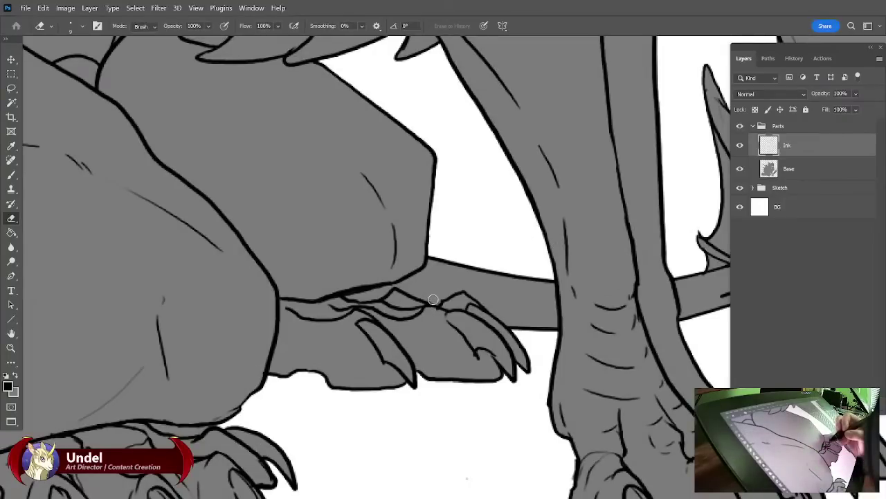
pyautogui.scroll(-3, 439, 300)
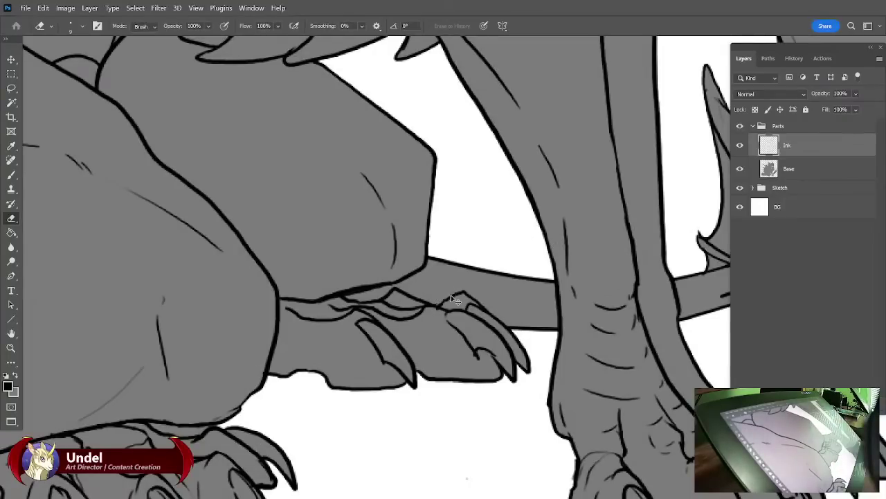
pyautogui.scroll(-5, 451, 295)
pyautogui.scroll(-3, 456, 301)
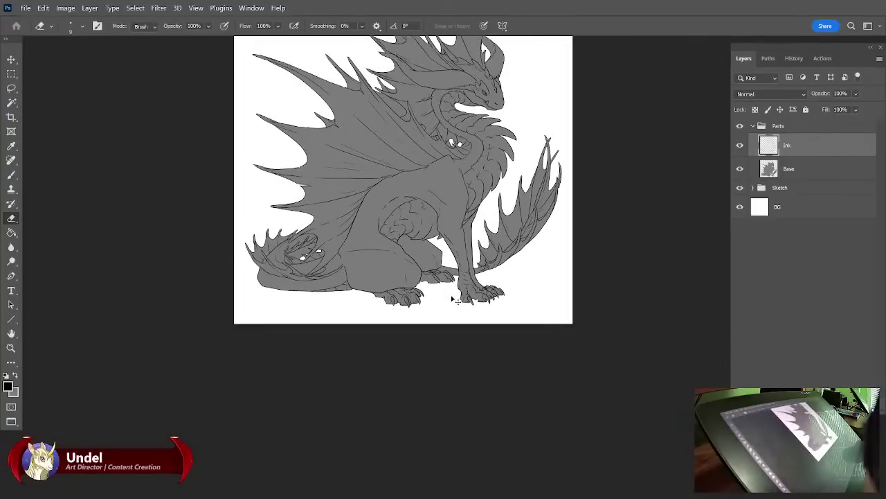
pyautogui.scroll(5, 457, 301)
pyautogui.scroll(4, 457, 301)
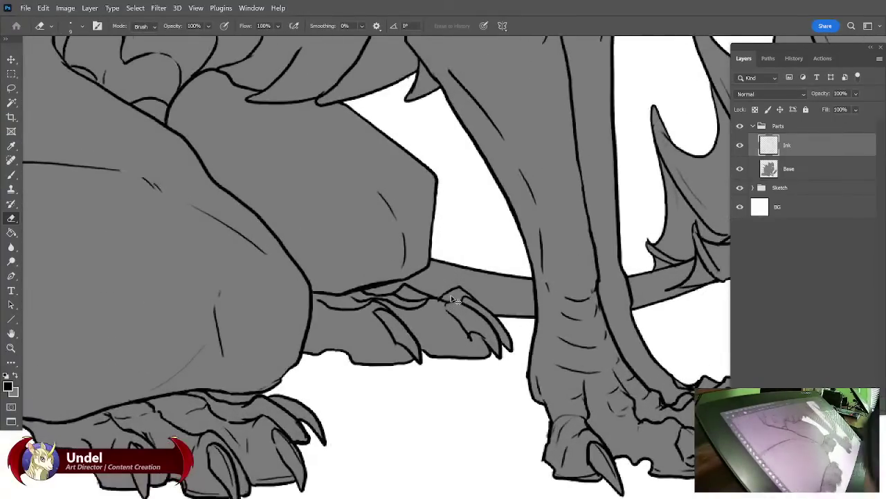
pyautogui.moveTo(481, 374); pyautogui.dragTo(460, 292)
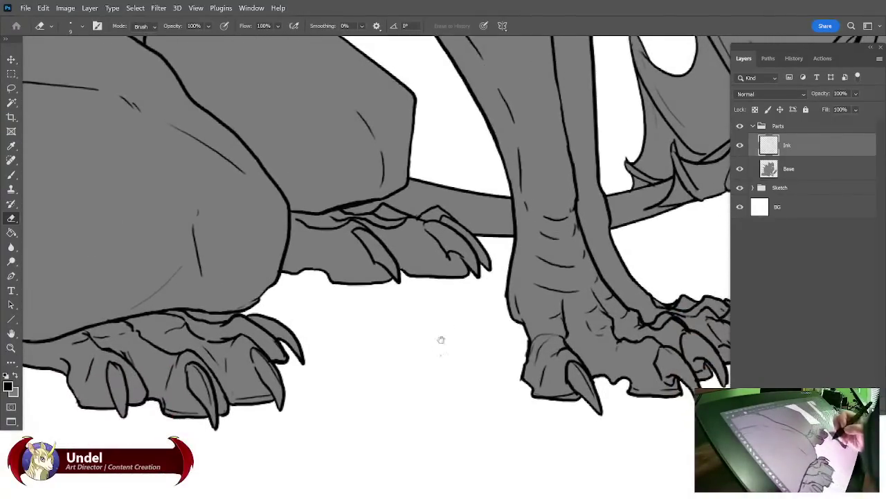
pyautogui.click(441, 356)
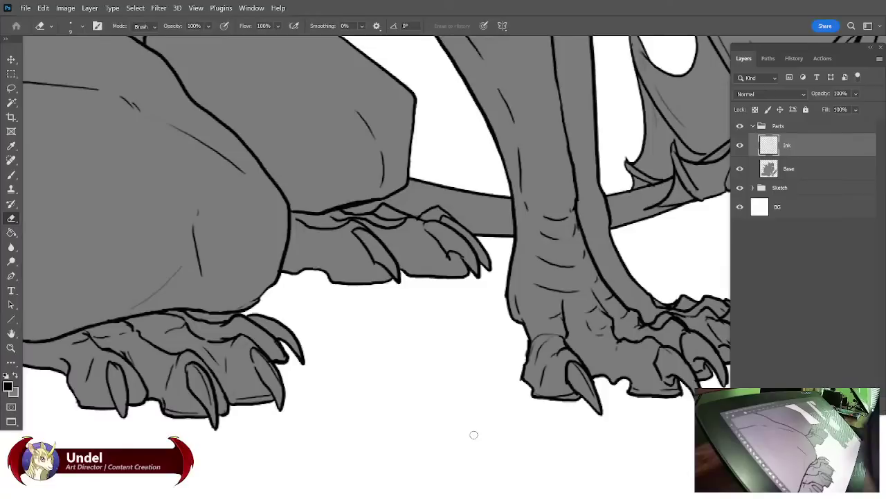
# Erase stray ink around the small spikes at the tail fin's base and ready the Brush for line touch-ups.
pyautogui.moveTo(613, 398); pyautogui.dragTo(544, 445)
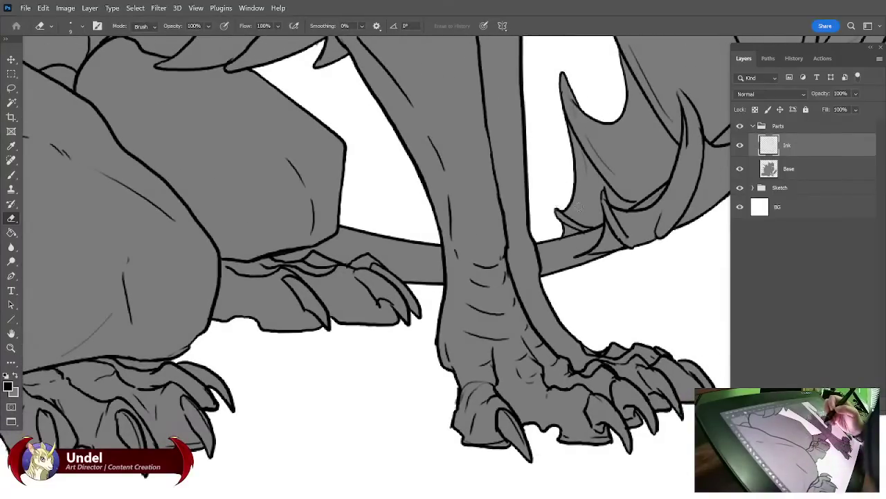
pyautogui.moveTo(665, 303); pyautogui.dragTo(554, 361)
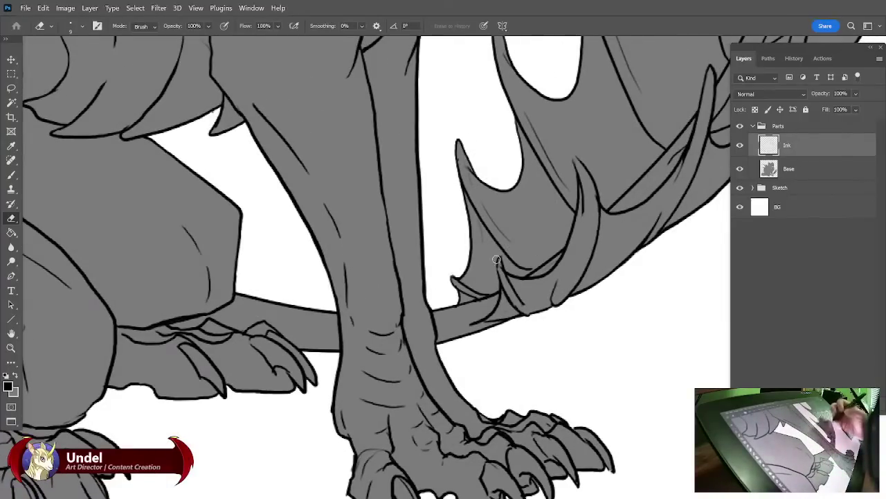
pyautogui.moveTo(500, 264); pyautogui.dragTo(504, 272)
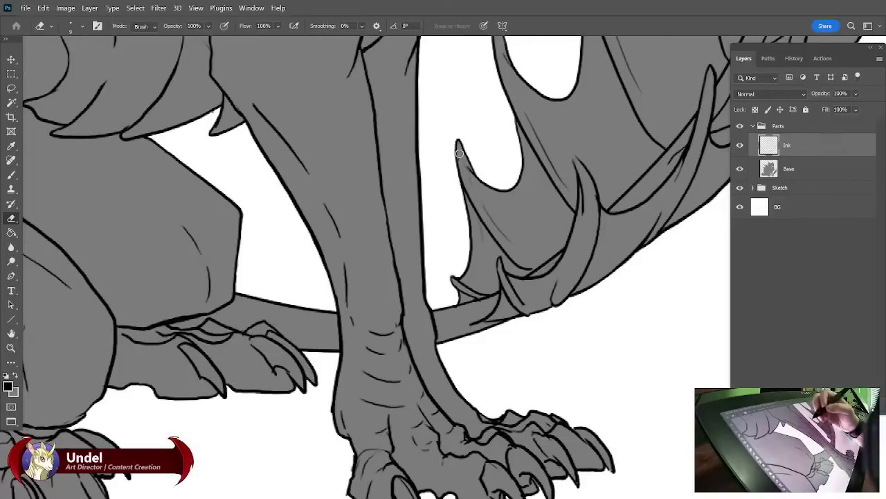
pyautogui.click(11, 175)
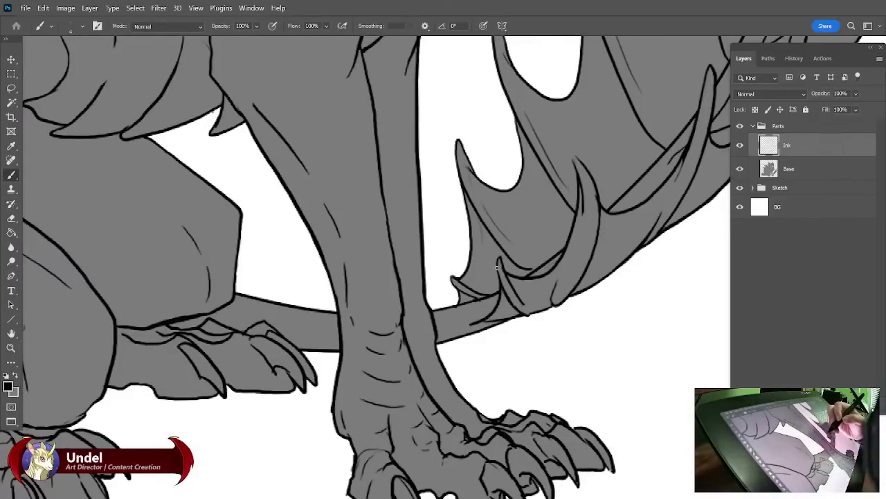
# Rework the lower tip of the tail fin's outermost spike in black ink and fill it with sampled grey on the Base layer.
pyautogui.moveTo(663, 319); pyautogui.dragTo(619, 351)
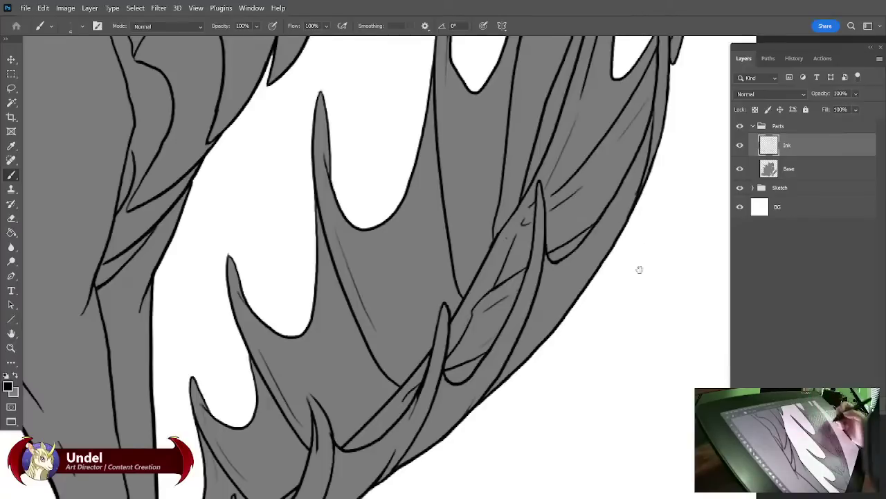
pyautogui.moveTo(639, 270)
pyautogui.mouseDown()
pyautogui.moveTo(572, 311)
pyautogui.moveTo(544, 287)
pyautogui.moveTo(540, 333)
pyautogui.moveTo(541, 316)
pyautogui.mouseUp()
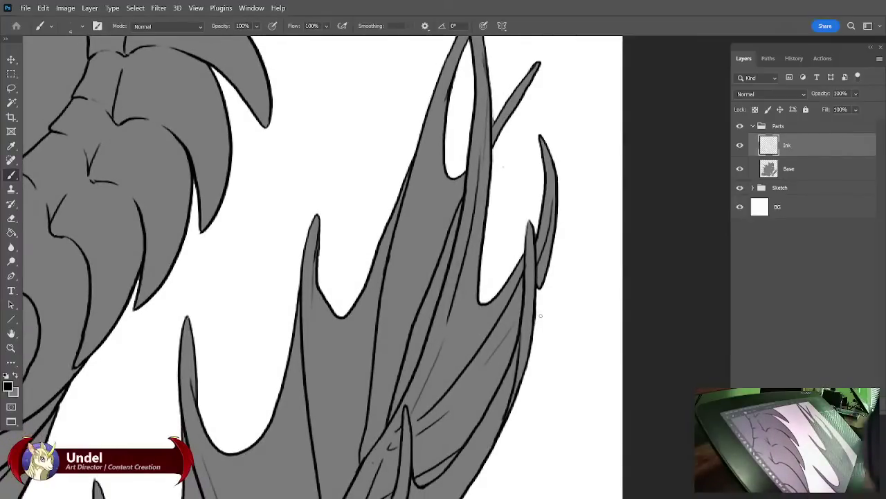
pyautogui.press('e')
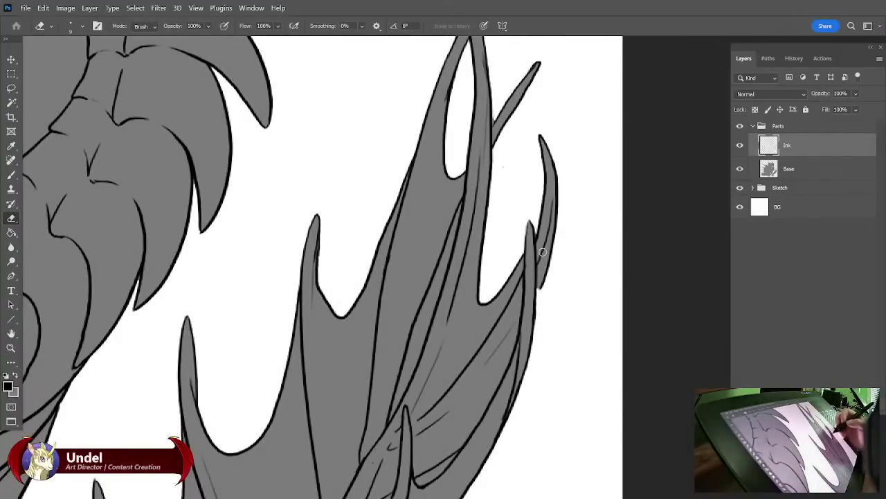
pyautogui.press('b')
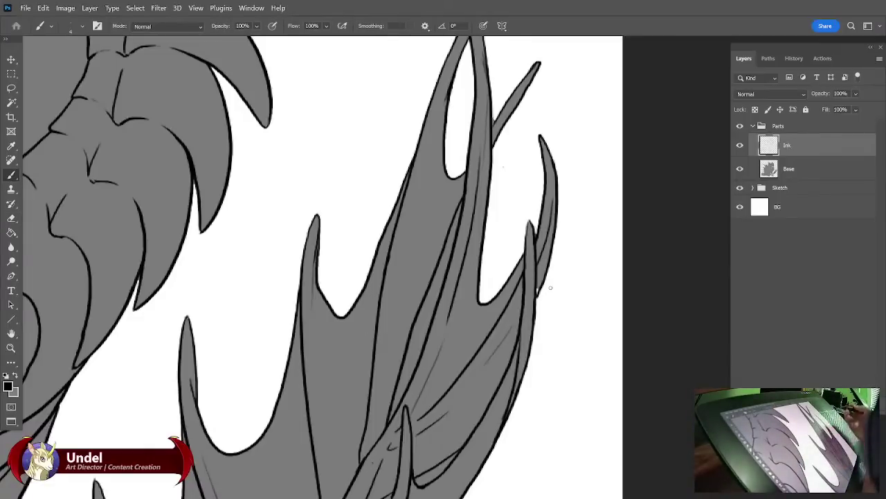
pyautogui.click(788, 168)
pyautogui.keyDown('alt'); pyautogui.click(543, 275); pyautogui.keyUp('alt')
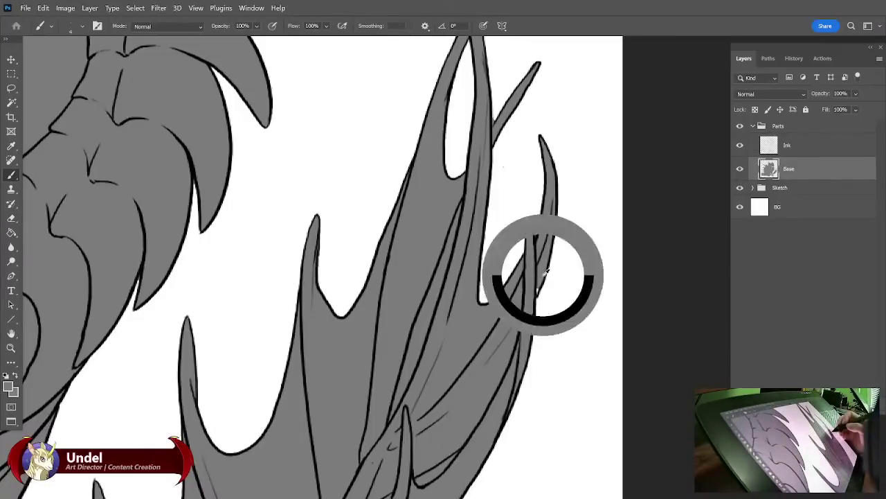
pyautogui.moveTo(563, 294); pyautogui.dragTo(551, 374)
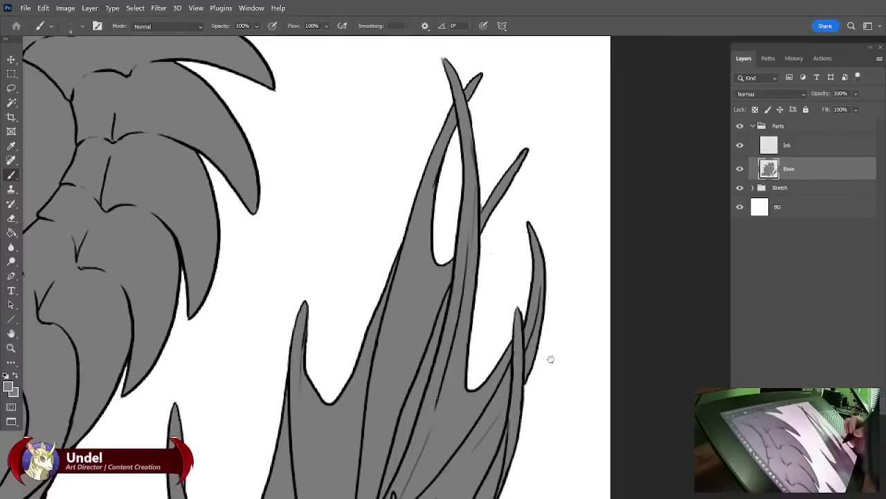
# Toggle the Ink layer's visibility to check the linework and ready the Eraser on that layer for the speck between the tail spikes.
pyautogui.click(796, 148)
pyautogui.click(740, 147)
pyautogui.click(740, 147)
pyautogui.click(740, 147)
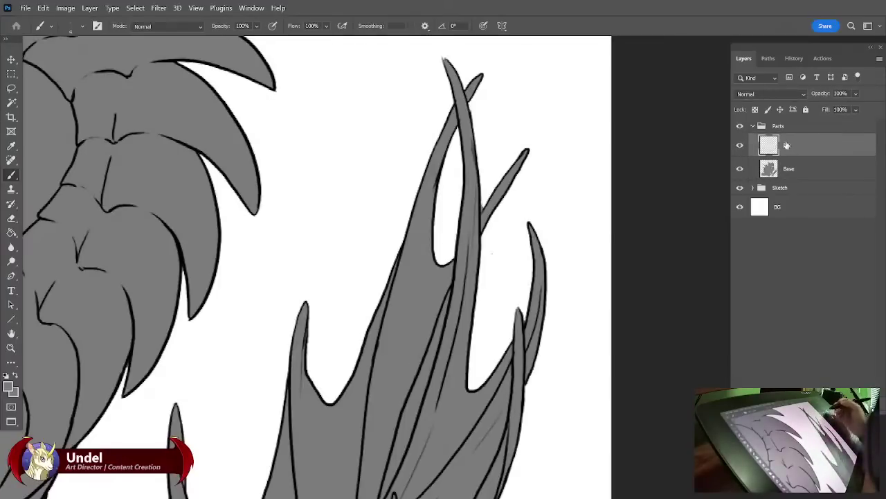
pyautogui.press('e')
# Erase stray ink around the dragon's horns, forehead spikes and the frill's base on the Ink layer.
pyautogui.moveTo(493, 234); pyautogui.dragTo(561, 374)
pyautogui.moveTo(384, 158); pyautogui.dragTo(513, 338)
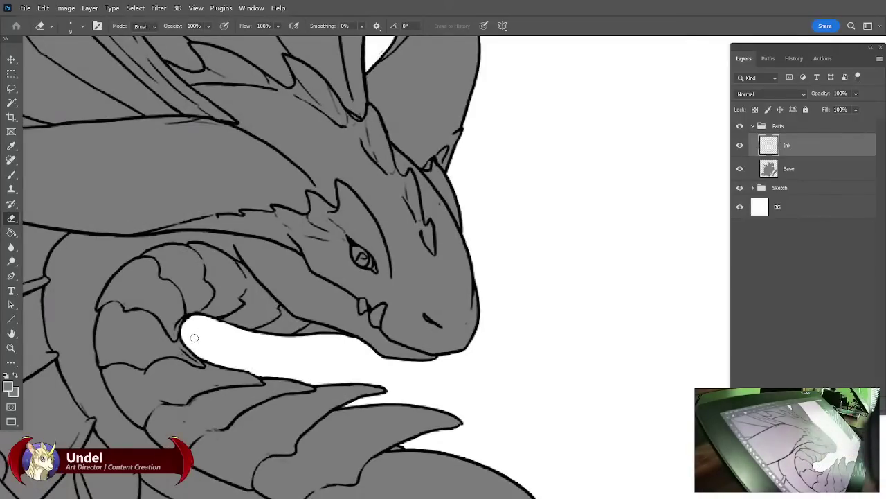
pyautogui.moveTo(545, 312); pyautogui.dragTo(575, 378)
pyautogui.moveTo(419, 169); pyautogui.dragTo(416, 227)
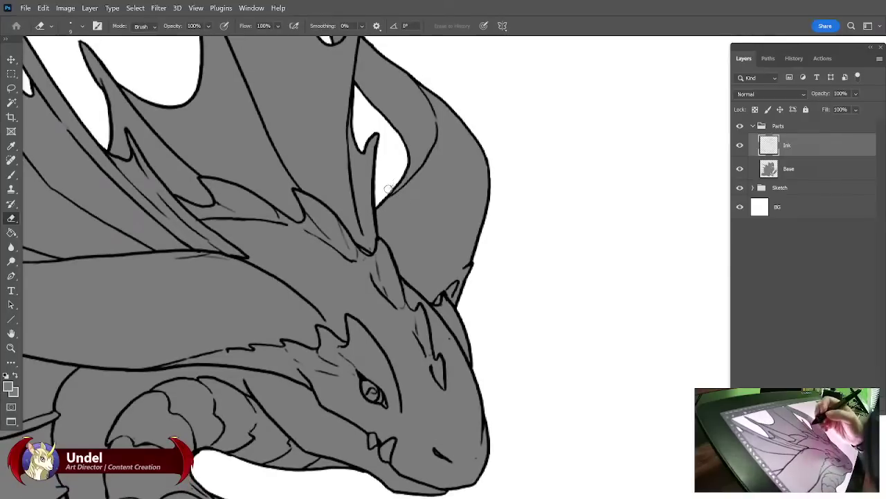
pyautogui.moveTo(511, 169); pyautogui.dragTo(507, 197)
pyautogui.moveTo(489, 318)
pyautogui.mouseDown()
pyautogui.moveTo(516, 236)
pyautogui.moveTo(554, 248)
pyautogui.moveTo(583, 273)
pyautogui.mouseUp()
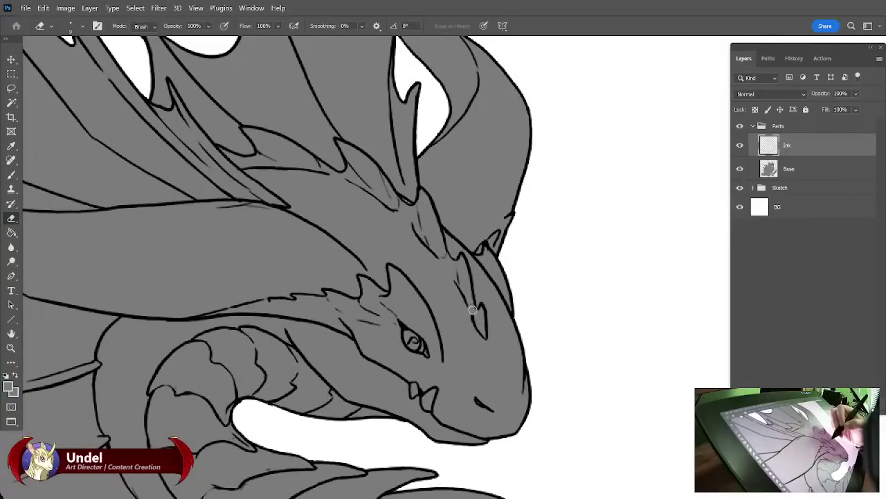
pyautogui.moveTo(504, 210); pyautogui.dragTo(544, 244)
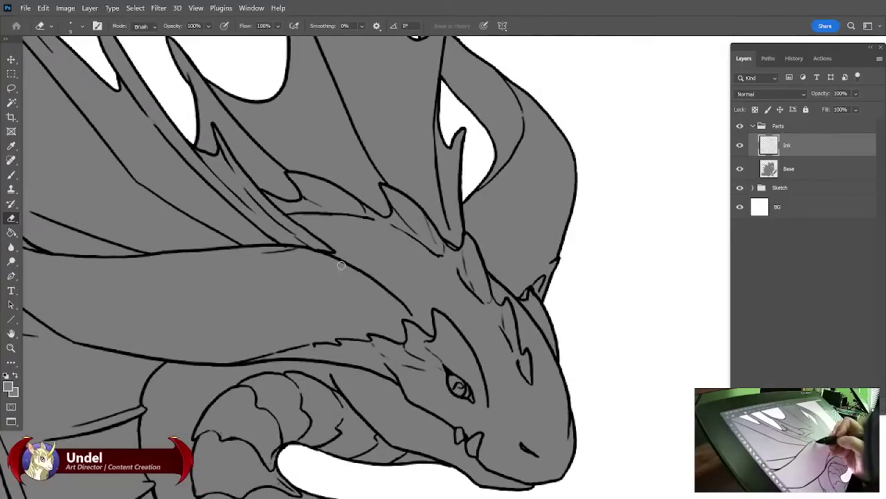
pyautogui.moveTo(341, 266); pyautogui.dragTo(358, 253)
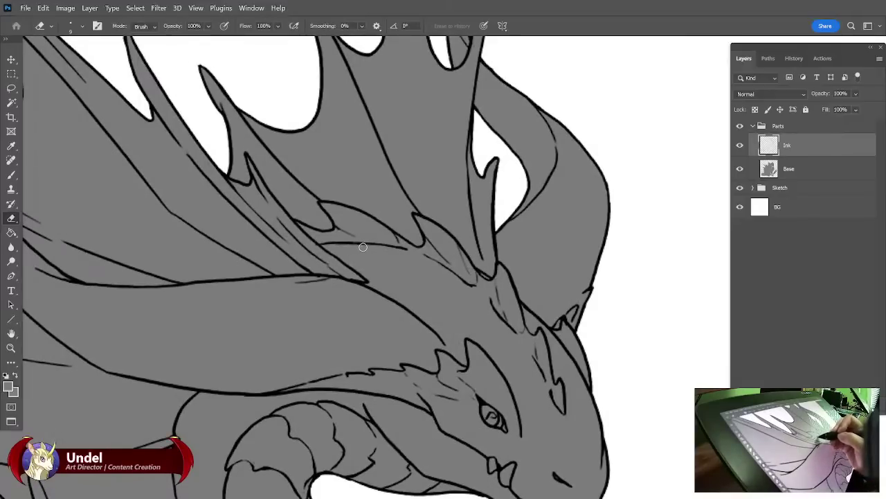
# Clean up the ink along the head frill's spikes and touch up their grey fill on the Base layer.
pyautogui.moveTo(394, 157); pyautogui.dragTo(538, 413)
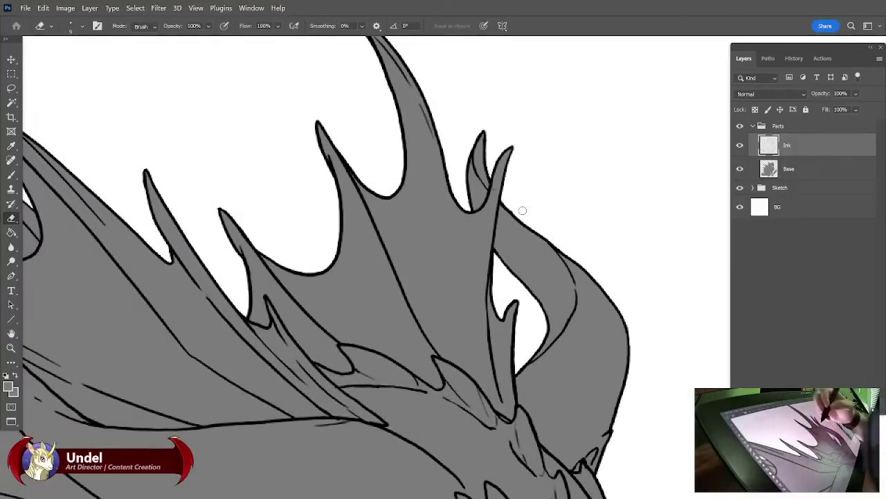
pyautogui.moveTo(507, 205); pyautogui.dragTo(588, 398)
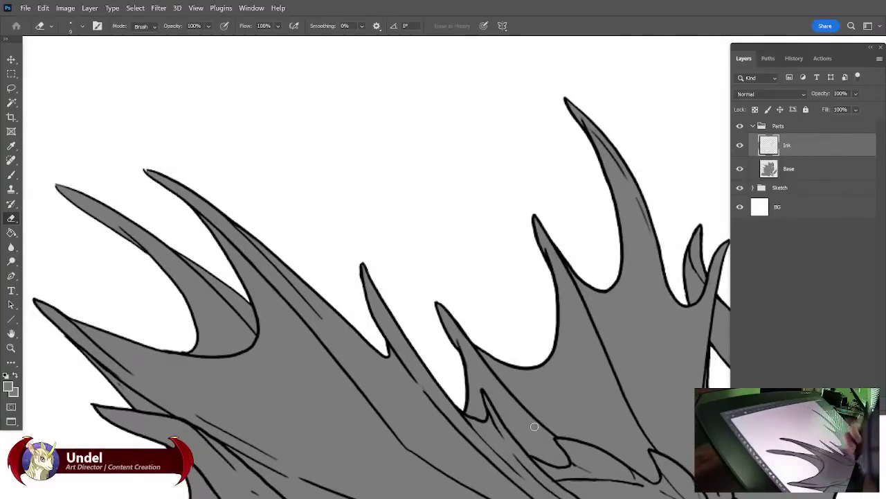
pyautogui.press('b')
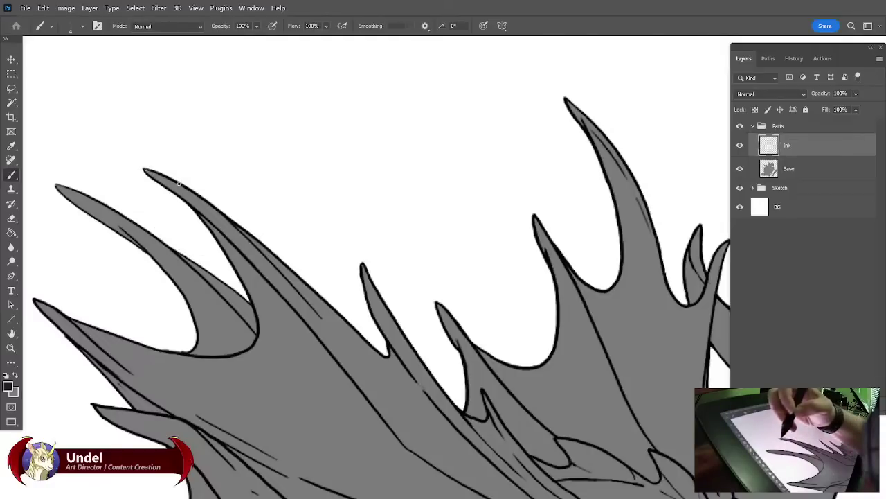
pyautogui.hotkey('alt', '[')
pyautogui.press('x')
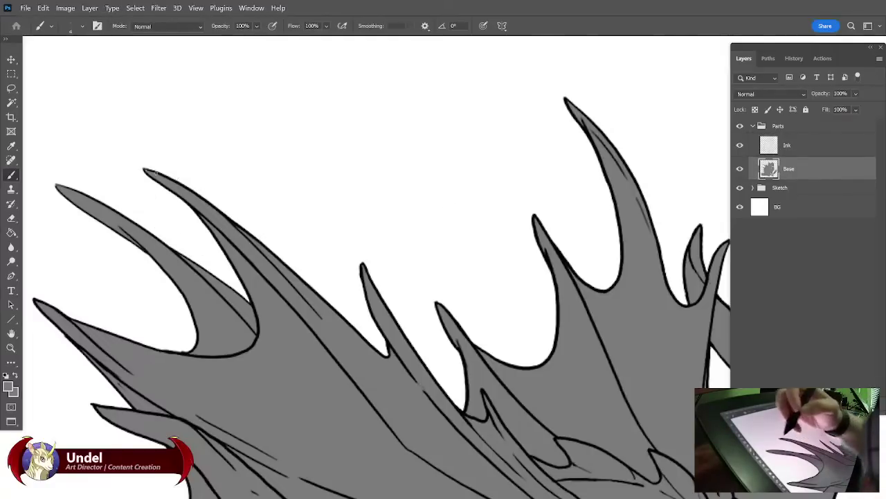
pyautogui.moveTo(275, 308); pyautogui.dragTo(401, 335)
# Erase overshooting ink along the edges of the frill's rear spikes and the membrane between them on the Ink layer.
pyautogui.hotkey('alt', ']')
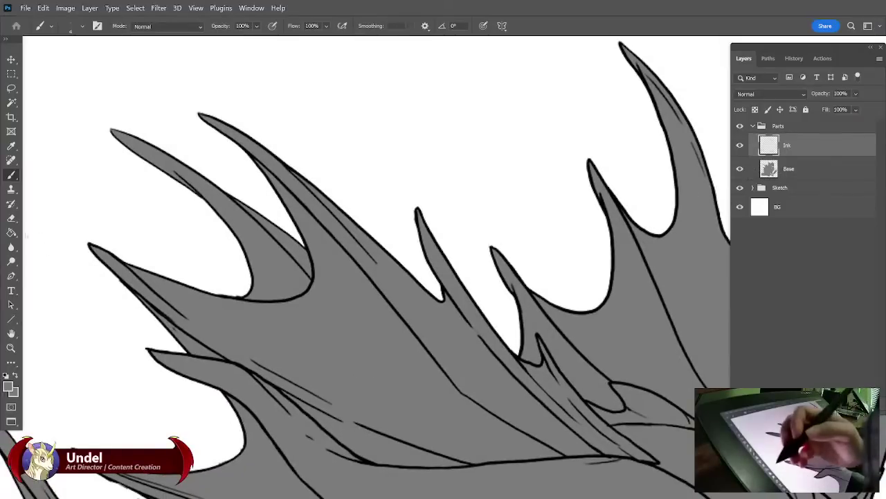
pyautogui.press('e')
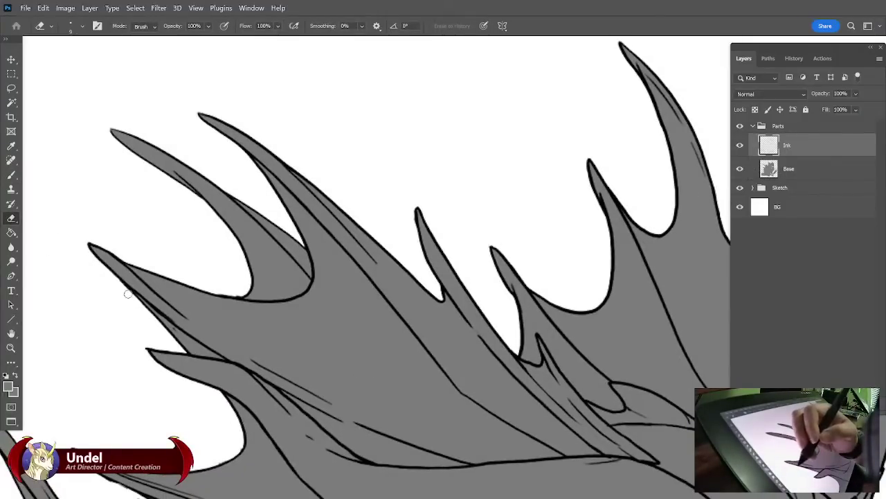
pyautogui.hotkey('alt', '[')
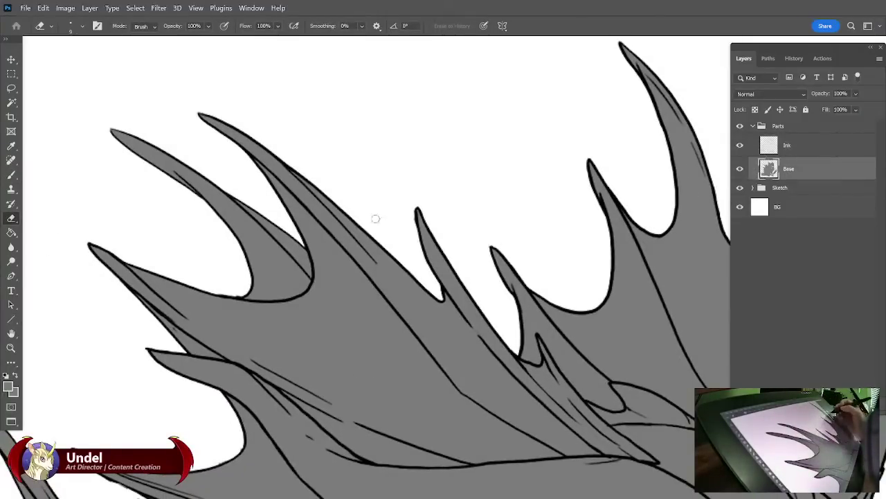
pyautogui.click(774, 144)
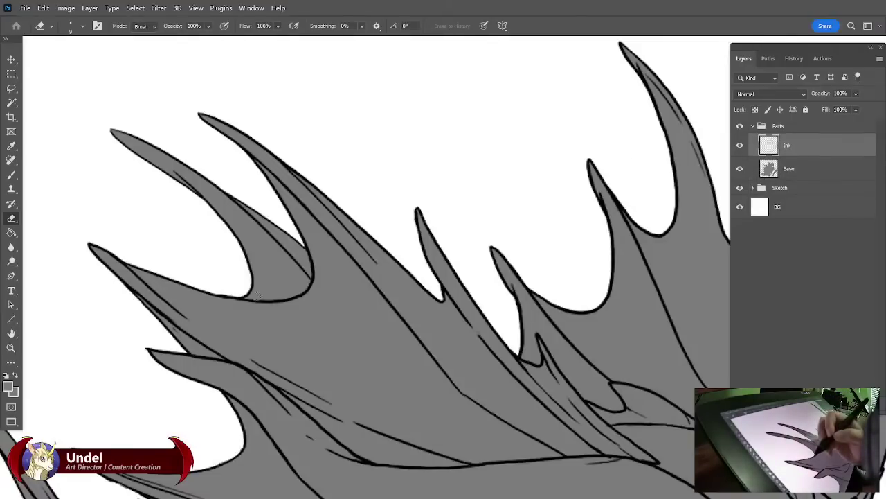
pyautogui.moveTo(461, 371); pyautogui.dragTo(541, 276)
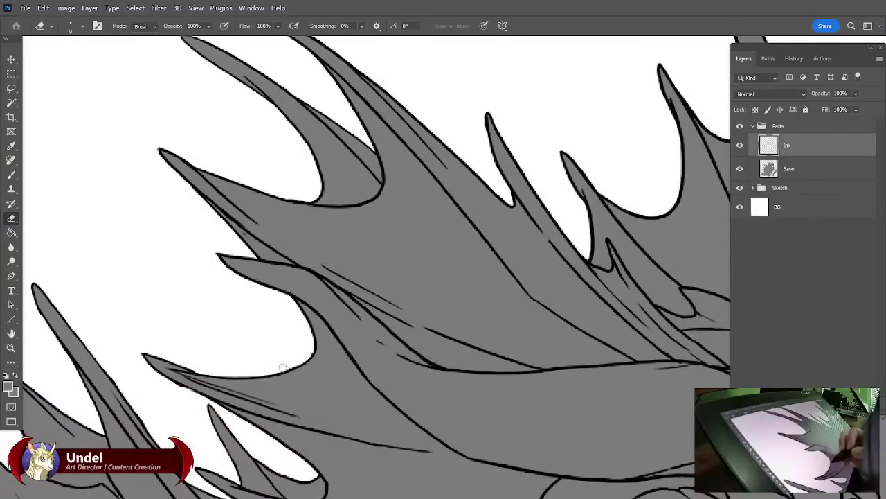
pyautogui.moveTo(322, 419); pyautogui.dragTo(415, 261)
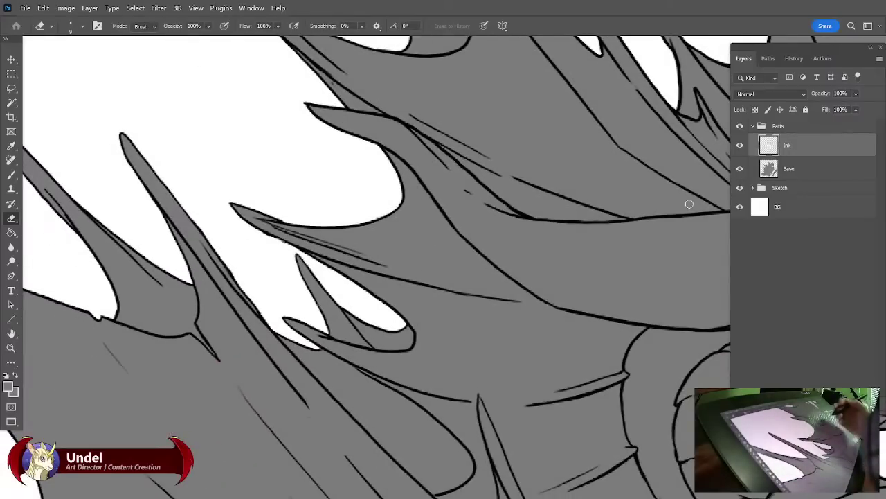
# Touch up the lower outline of the frill's short rear spike with black ink on the Ink layer.
pyautogui.press('b')
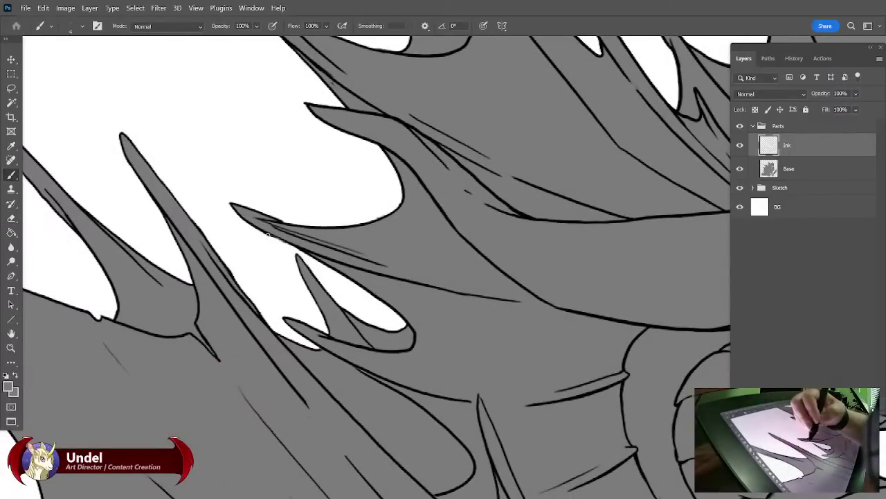
pyautogui.keyDown('alt'); pyautogui.click(317, 252); pyautogui.keyUp('alt')
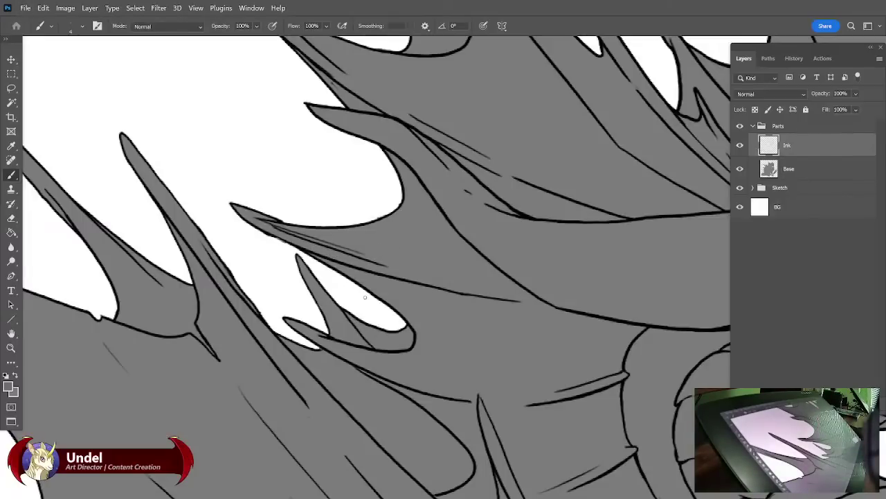
pyautogui.hotkey('ctrl', '+')
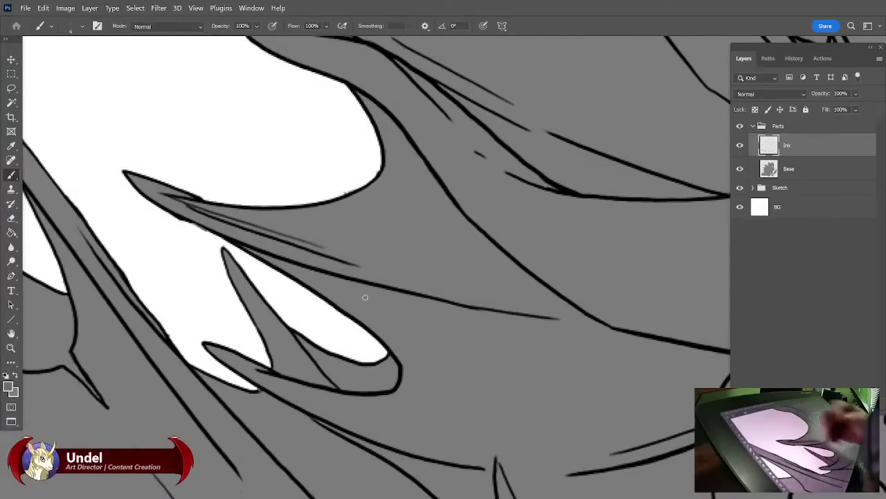
pyautogui.press('x')
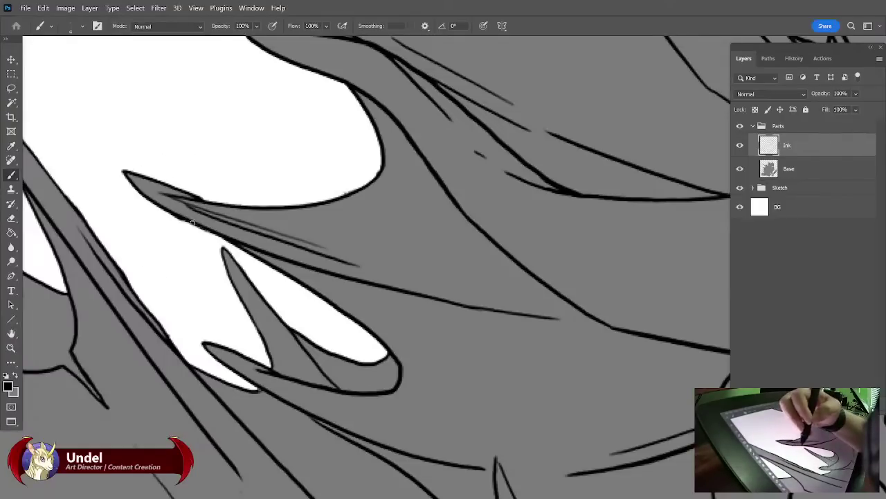
pyautogui.moveTo(225, 226); pyautogui.dragTo(611, 226)
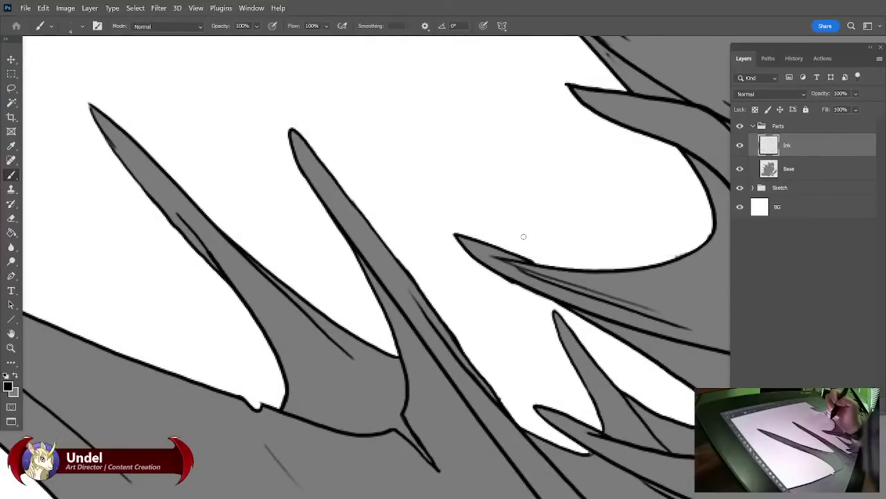
# Erase stray and overlapping ink along the frill's long rear spikes on the Ink layer.
pyautogui.click(13, 219)
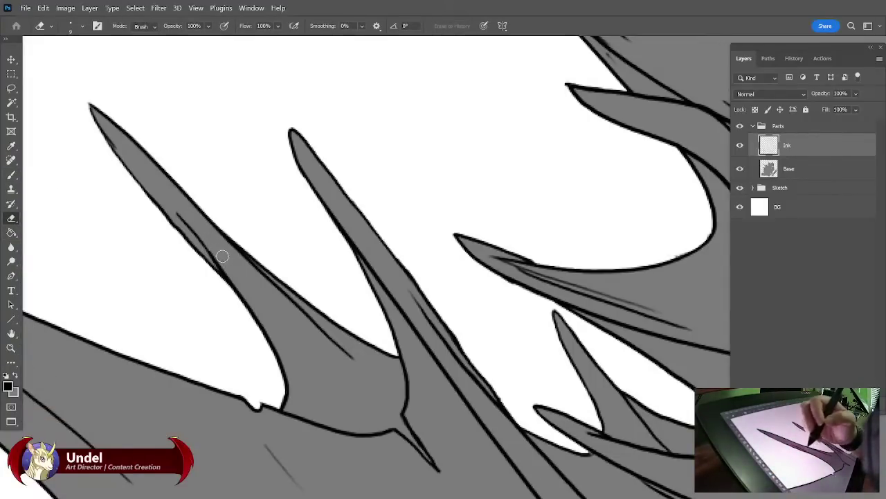
pyautogui.moveTo(275, 289)
pyautogui.mouseDown()
pyautogui.moveTo(427, 228)
pyautogui.moveTo(376, 293)
pyautogui.moveTo(431, 287)
pyautogui.moveTo(435, 201)
pyautogui.moveTo(563, 240)
pyautogui.moveTo(526, 162)
pyautogui.moveTo(604, 297)
pyautogui.mouseUp()
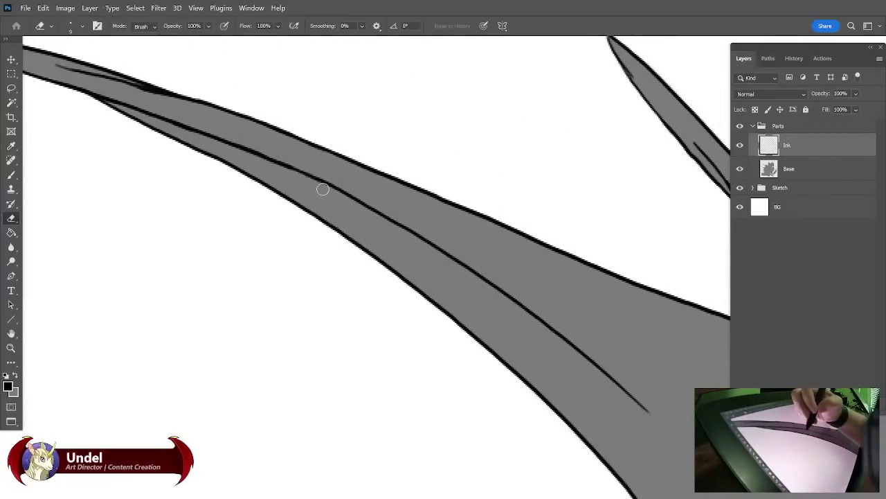
pyautogui.moveTo(340, 177); pyautogui.dragTo(402, 214)
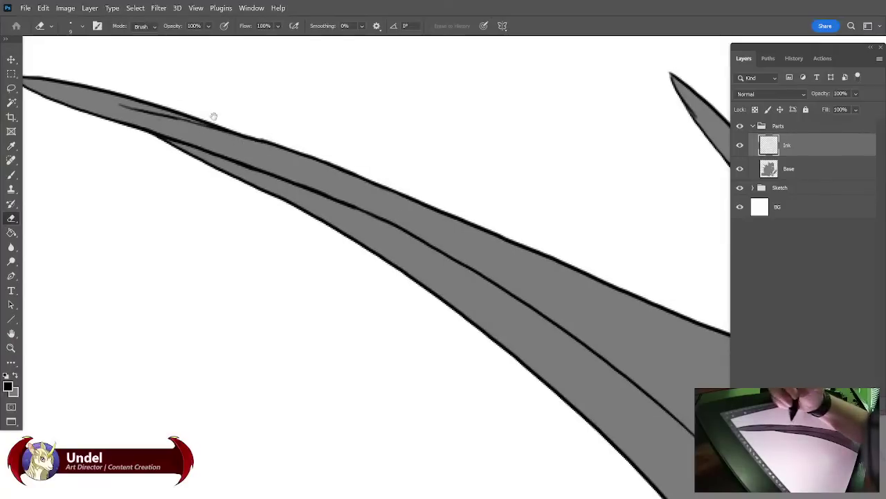
pyautogui.moveTo(570, 396)
pyautogui.mouseDown()
pyautogui.moveTo(521, 283)
pyautogui.moveTo(554, 301)
pyautogui.moveTo(597, 271)
pyautogui.moveTo(582, 323)
pyautogui.moveTo(596, 348)
pyautogui.moveTo(576, 254)
pyautogui.moveTo(593, 319)
pyautogui.moveTo(651, 332)
pyautogui.moveTo(645, 308)
pyautogui.moveTo(654, 337)
pyautogui.moveTo(633, 301)
pyautogui.moveTo(648, 347)
pyautogui.moveTo(646, 336)
pyautogui.mouseUp()
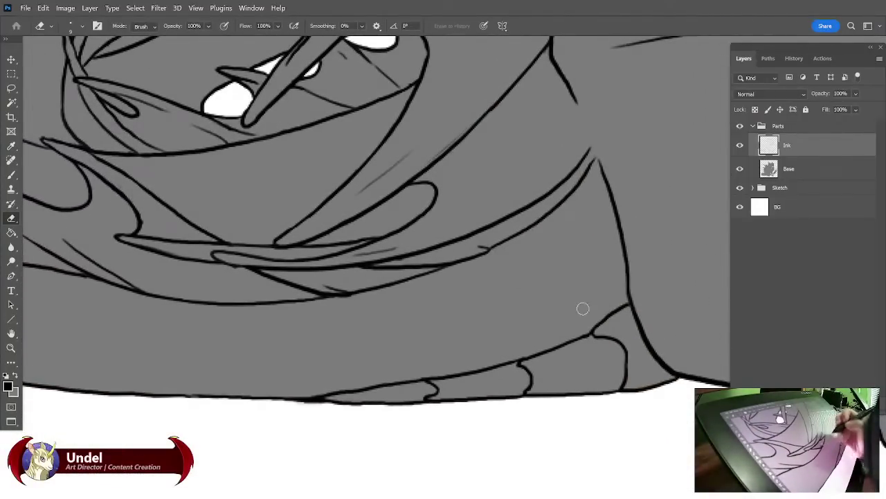
# Erase the short crease lines between the toes and on top of the near hind foot on the Ink layer.
pyautogui.moveTo(583, 308)
pyautogui.mouseDown()
pyautogui.moveTo(544, 451)
pyautogui.moveTo(354, 469)
pyautogui.moveTo(283, 459)
pyautogui.moveTo(441, 378)
pyautogui.moveTo(505, 363)
pyautogui.moveTo(455, 359)
pyautogui.mouseUp()
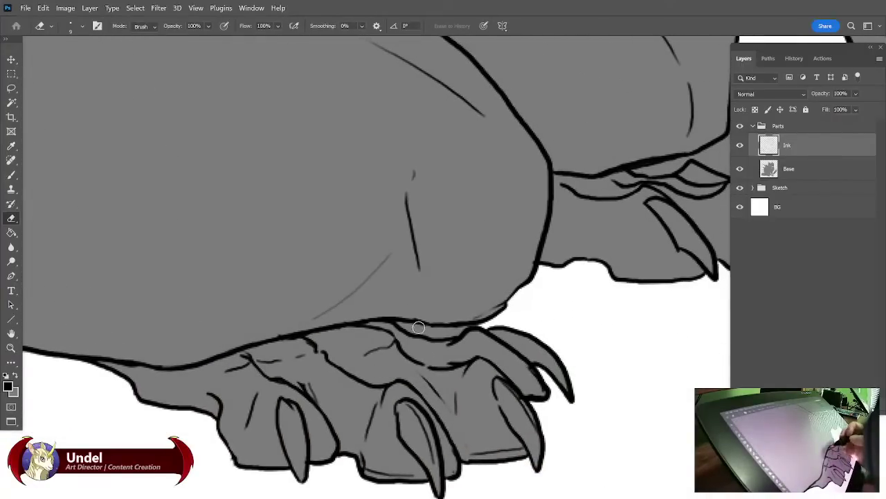
pyautogui.moveTo(654, 361); pyautogui.dragTo(630, 353)
pyautogui.moveTo(427, 464)
pyautogui.mouseDown()
pyautogui.moveTo(484, 411)
pyautogui.moveTo(389, 443)
pyautogui.moveTo(426, 387)
pyautogui.moveTo(419, 348)
pyautogui.mouseUp()
pyautogui.moveTo(457, 392); pyautogui.dragTo(621, 342)
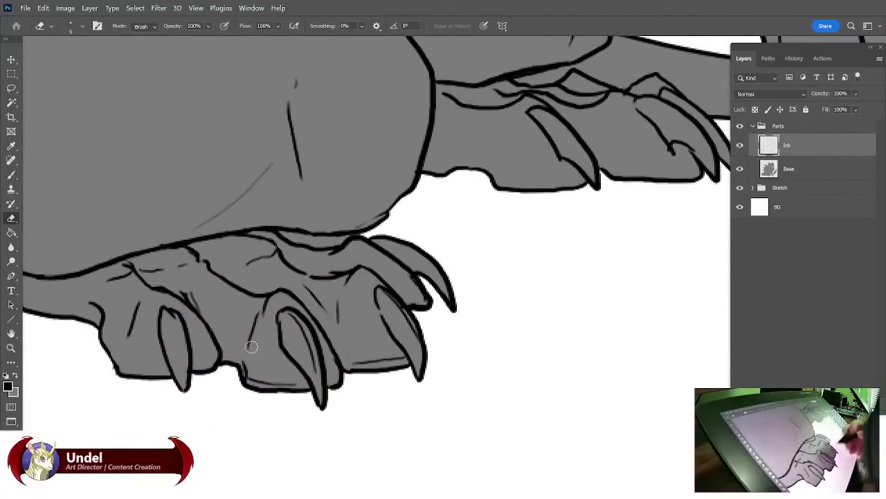
pyautogui.moveTo(254, 314)
pyautogui.mouseDown()
pyautogui.moveTo(248, 351)
pyautogui.moveTo(268, 303)
pyautogui.mouseUp()
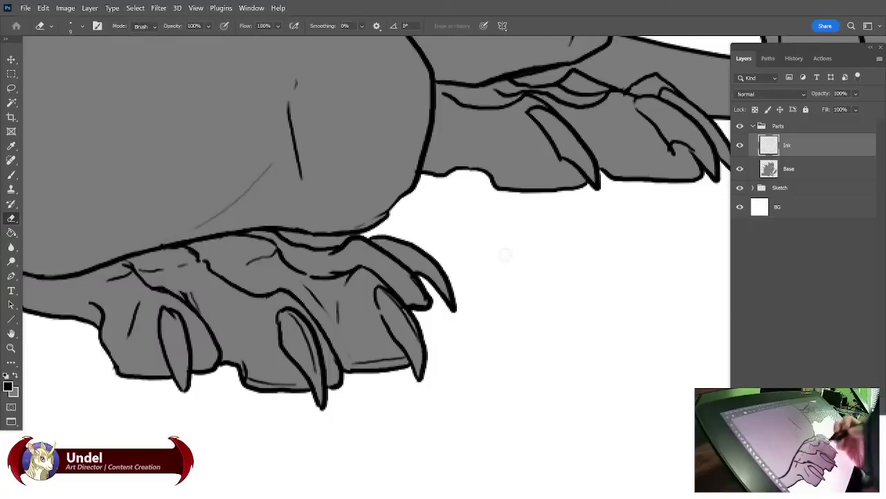
pyautogui.moveTo(352, 280); pyautogui.dragTo(342, 337)
pyautogui.moveTo(307, 285); pyautogui.dragTo(329, 315)
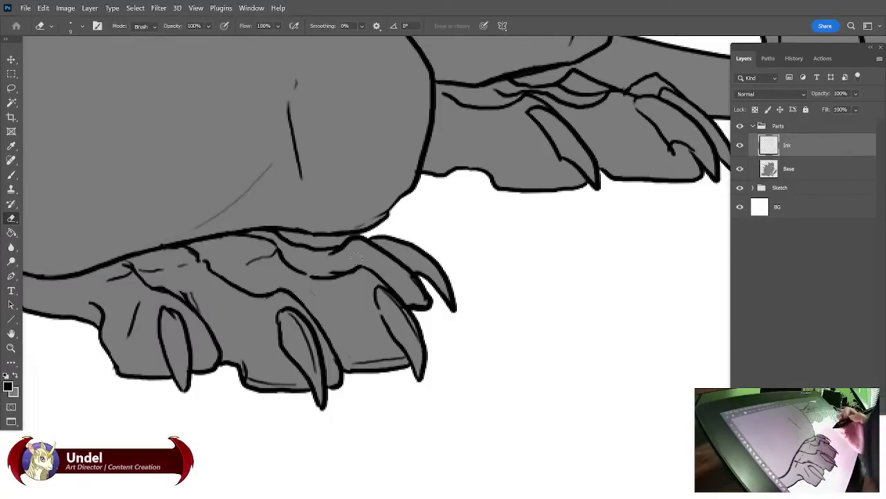
pyautogui.moveTo(139, 305); pyautogui.dragTo(129, 337)
pyautogui.moveTo(623, 328)
pyautogui.mouseDown()
pyautogui.moveTo(583, 334)
pyautogui.moveTo(588, 318)
pyautogui.mouseUp()
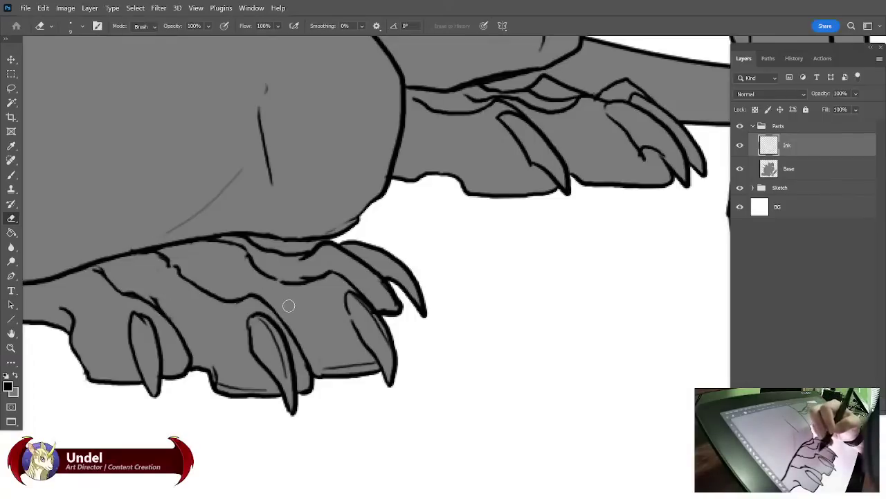
# Close the gap in the near hind foot's toe line with black ink and erase the extra lines inside its claws.
pyautogui.press('b')
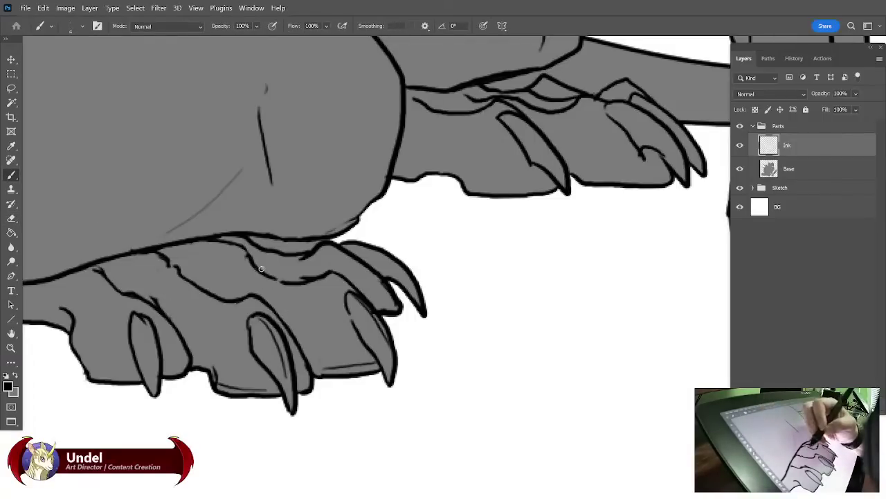
pyautogui.moveTo(463, 307); pyautogui.dragTo(381, 312)
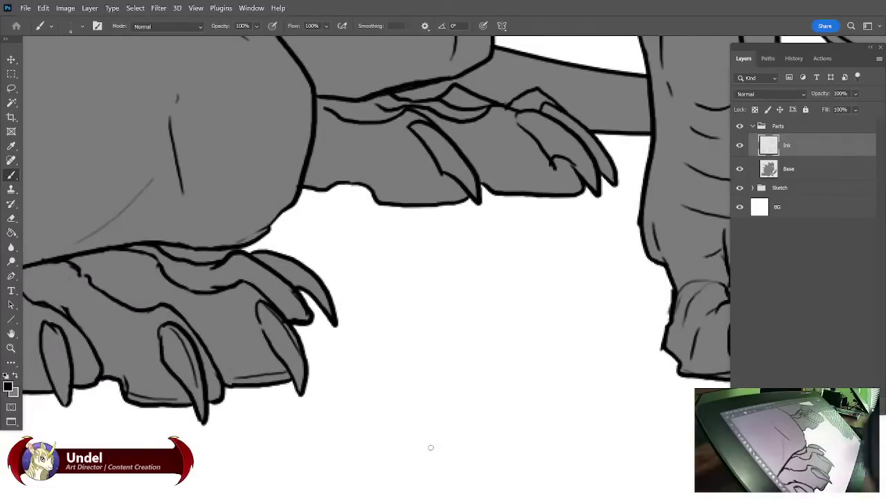
pyautogui.press('e')
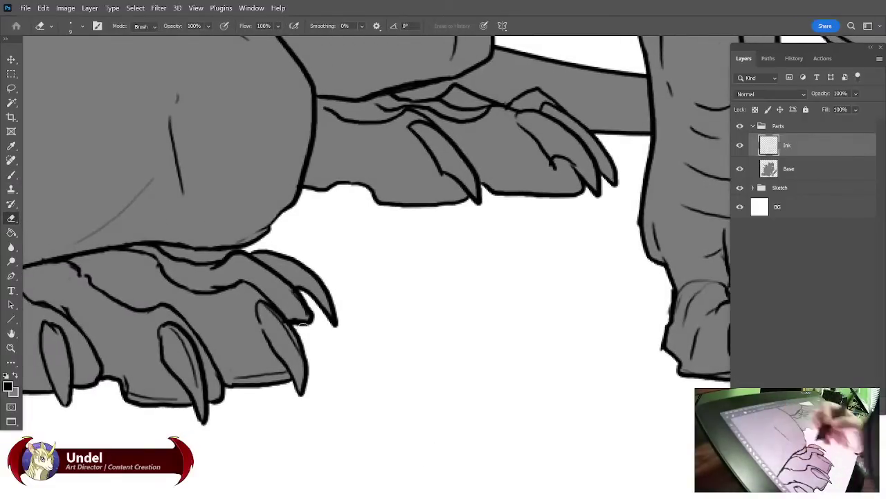
pyautogui.moveTo(262, 308); pyautogui.dragTo(275, 320)
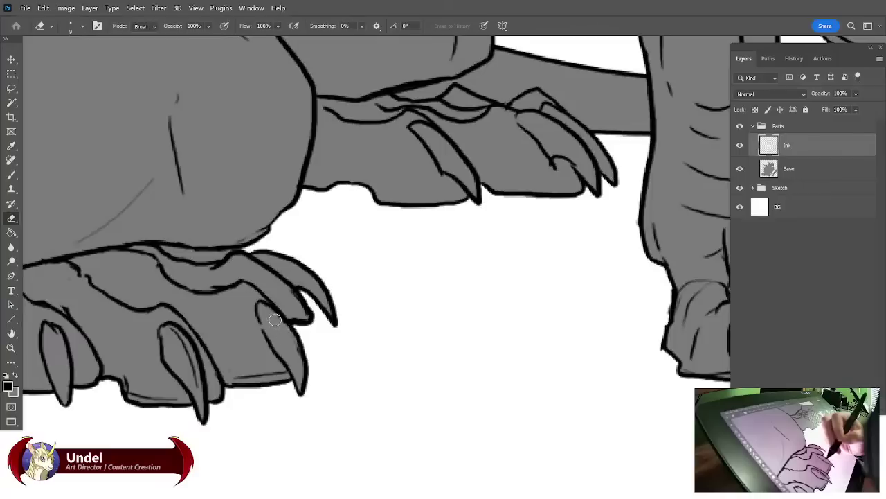
pyautogui.moveTo(170, 331); pyautogui.dragTo(195, 387)
pyautogui.moveTo(169, 330); pyautogui.dragTo(198, 383)
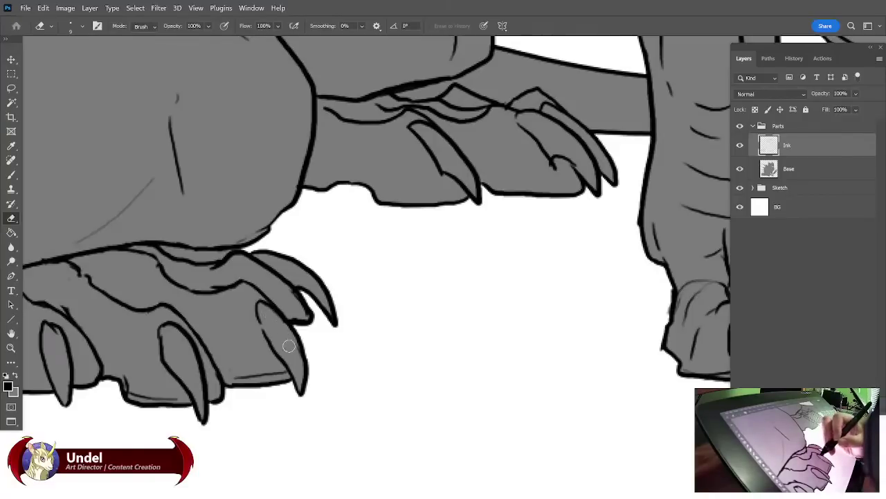
pyautogui.moveTo(281, 327); pyautogui.dragTo(301, 366)
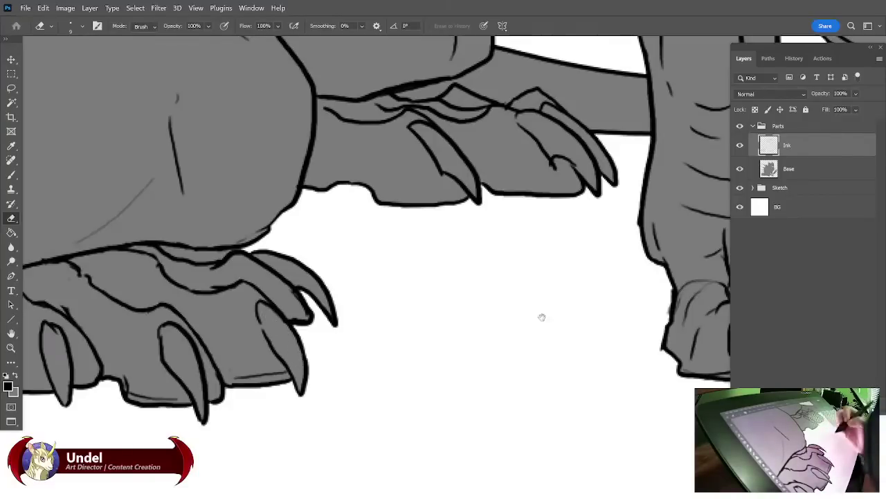
# Erase the curved crease and fold lines on the innermost toe of the near front foot.
pyautogui.moveTo(543, 316); pyautogui.dragTo(243, 340)
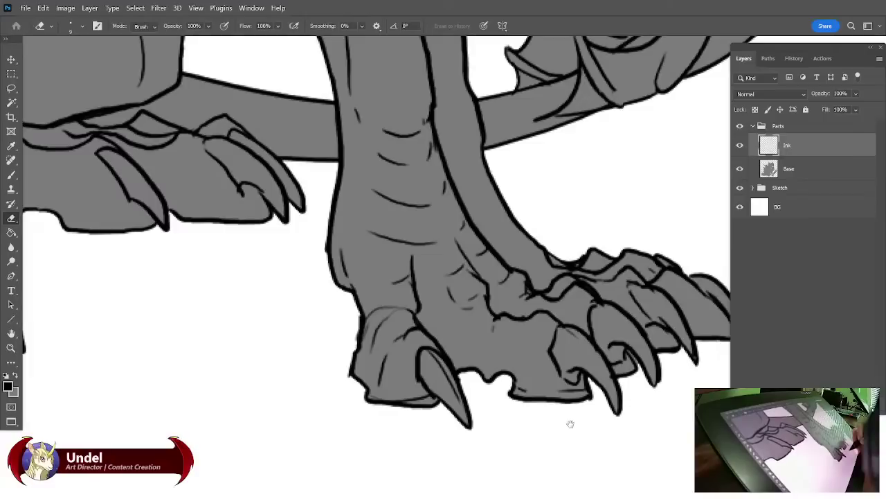
pyautogui.moveTo(595, 420); pyautogui.dragTo(484, 468)
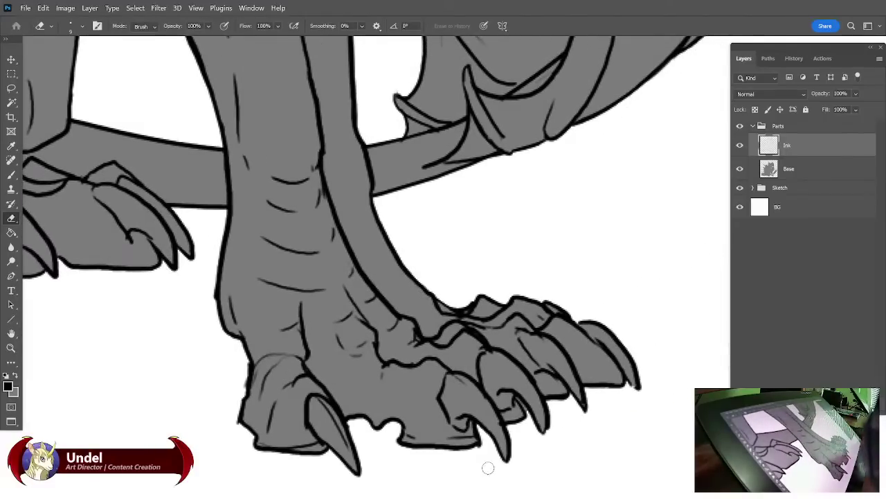
pyautogui.moveTo(264, 369)
pyautogui.mouseDown()
pyautogui.moveTo(255, 399)
pyautogui.moveTo(266, 415)
pyautogui.moveTo(279, 356)
pyautogui.moveTo(299, 377)
pyautogui.moveTo(293, 358)
pyautogui.moveTo(302, 378)
pyautogui.moveTo(297, 358)
pyautogui.mouseUp()
pyautogui.moveTo(289, 315); pyautogui.dragTo(293, 332)
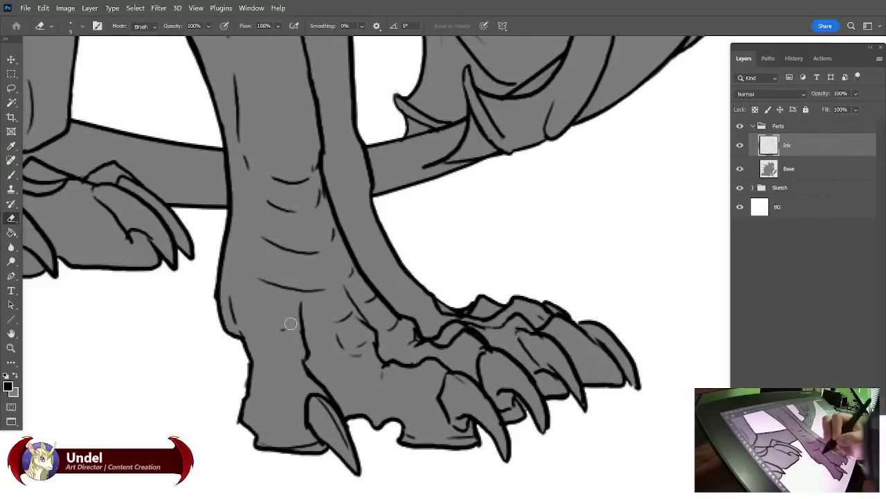
# Erase the horizontal wrinkles across the front leg's shin and the small knuckle marks above its toes.
pyautogui.moveTo(245, 235)
pyautogui.mouseDown()
pyautogui.moveTo(259, 283)
pyautogui.moveTo(272, 205)
pyautogui.moveTo(295, 198)
pyautogui.moveTo(316, 210)
pyautogui.mouseUp()
pyautogui.moveTo(310, 166); pyautogui.dragTo(325, 224)
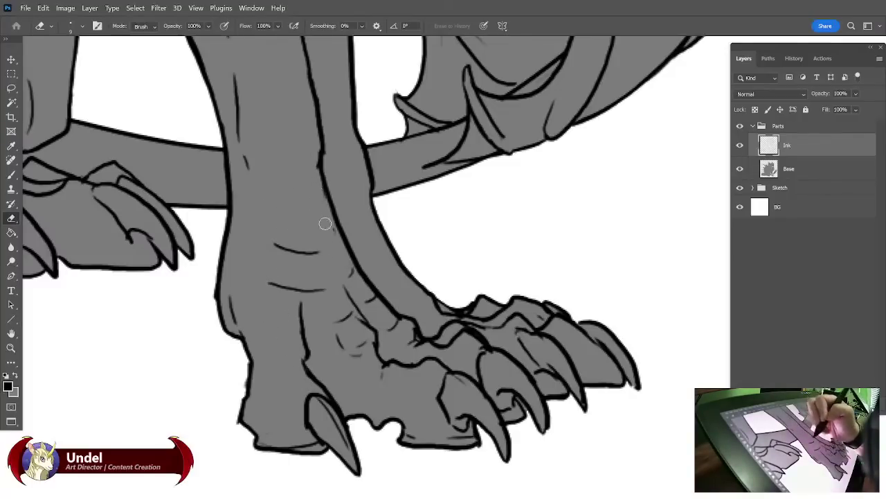
pyautogui.moveTo(354, 283)
pyautogui.mouseDown()
pyautogui.moveTo(316, 293)
pyautogui.moveTo(330, 299)
pyautogui.moveTo(304, 238)
pyautogui.moveTo(309, 293)
pyautogui.moveTo(272, 280)
pyautogui.mouseUp()
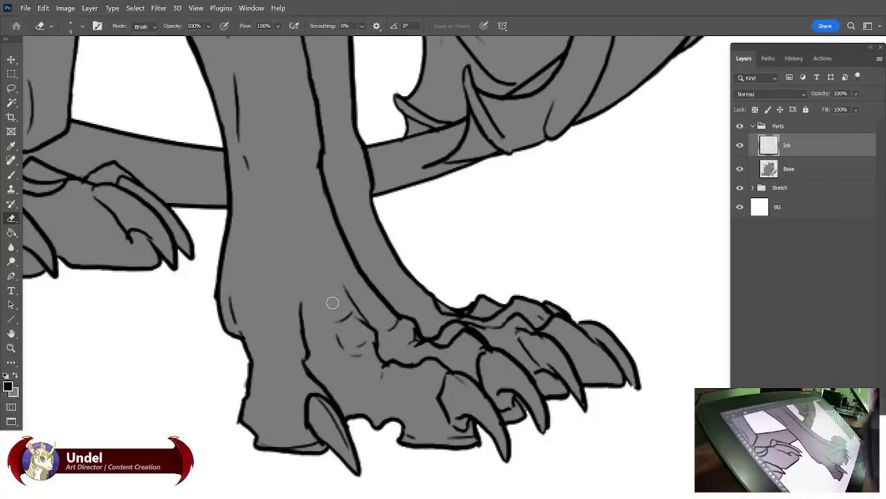
pyautogui.moveTo(333, 325)
pyautogui.mouseDown()
pyautogui.moveTo(364, 337)
pyautogui.moveTo(356, 319)
pyautogui.moveTo(359, 356)
pyautogui.mouseUp()
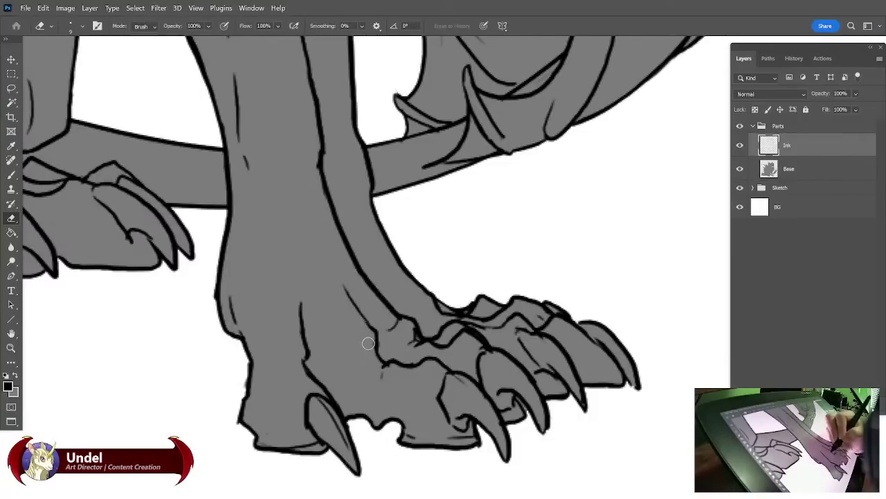
pyautogui.moveTo(392, 323)
pyautogui.mouseDown()
pyautogui.moveTo(383, 348)
pyautogui.moveTo(394, 321)
pyautogui.moveTo(390, 331)
pyautogui.moveTo(410, 320)
pyautogui.moveTo(400, 323)
pyautogui.moveTo(421, 345)
pyautogui.mouseUp()
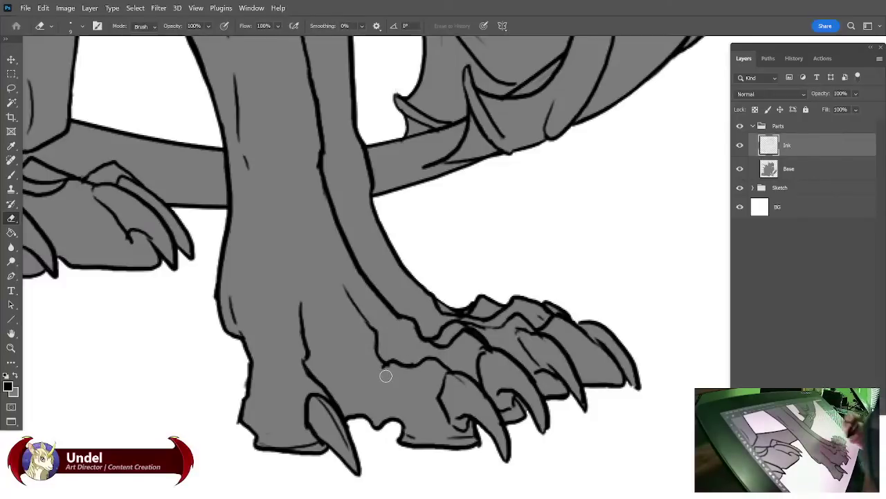
# Rework the ink outline between the front foot's first two toes and fill the white gap with grey on the Base layer.
pyautogui.moveTo(552, 305)
pyautogui.mouseDown()
pyautogui.moveTo(468, 367)
pyautogui.moveTo(487, 308)
pyautogui.mouseUp()
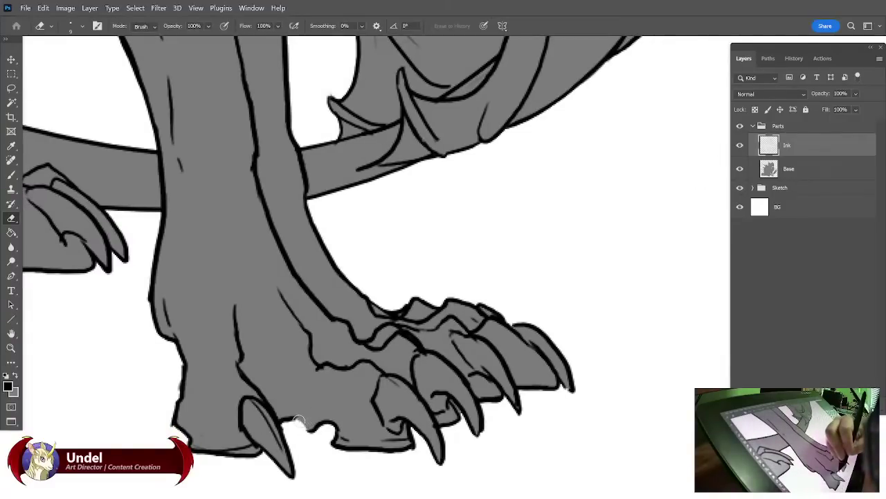
pyautogui.click(12, 176)
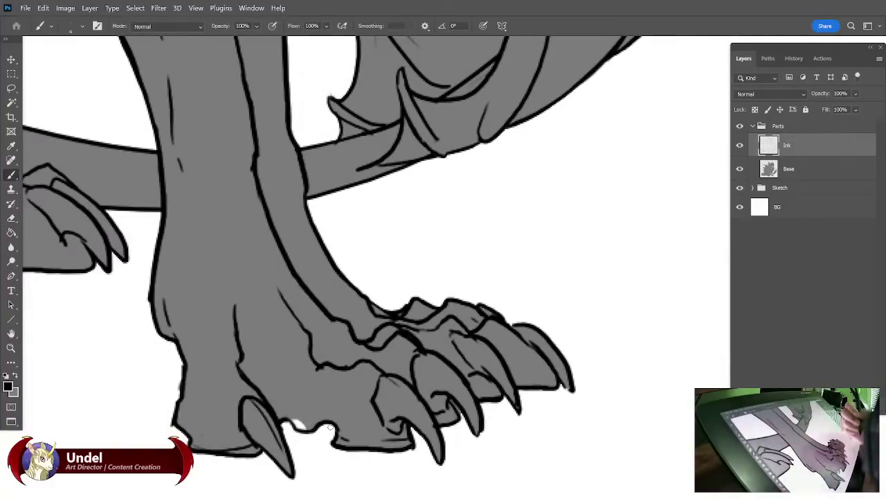
pyautogui.click(814, 168)
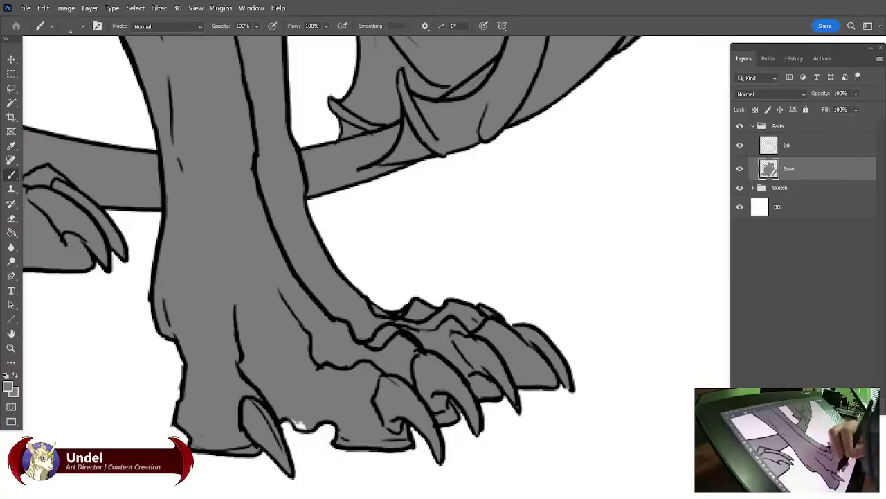
pyautogui.moveTo(302, 419); pyautogui.dragTo(279, 443)
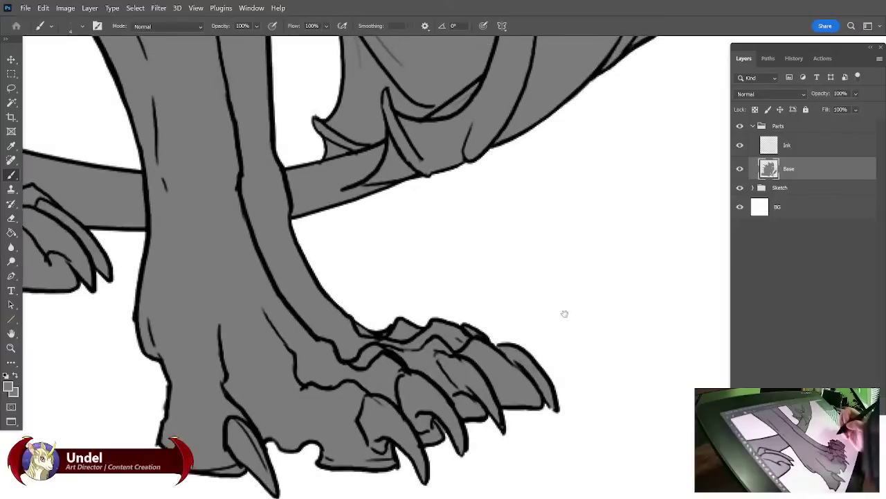
# Erase the excess ink where the front foot's rear toes meet the leg on the Ink layer.
pyautogui.click(797, 147)
pyautogui.press('e')
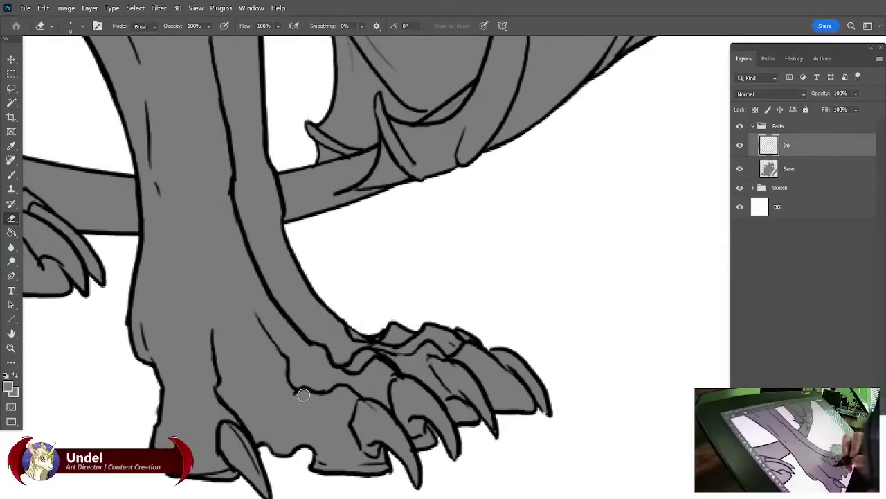
pyautogui.moveTo(454, 386); pyautogui.dragTo(410, 395)
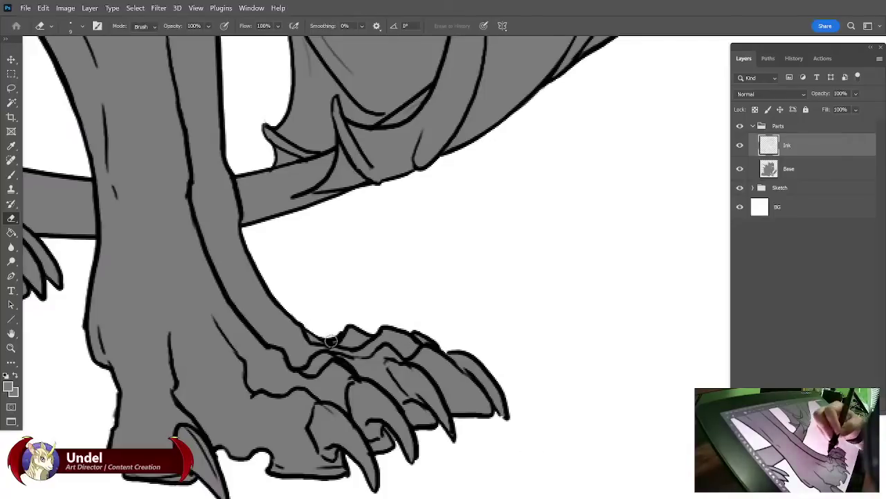
pyautogui.moveTo(316, 342); pyautogui.dragTo(346, 344)
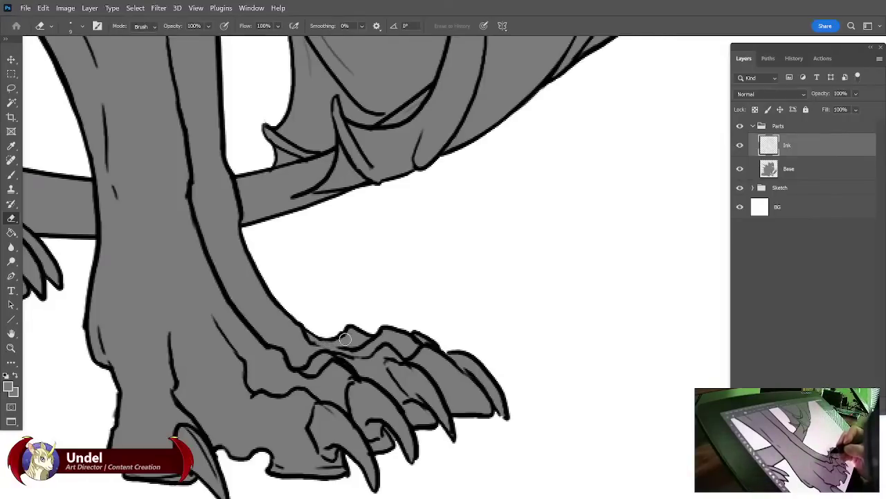
pyautogui.moveTo(568, 337); pyautogui.dragTo(568, 427)
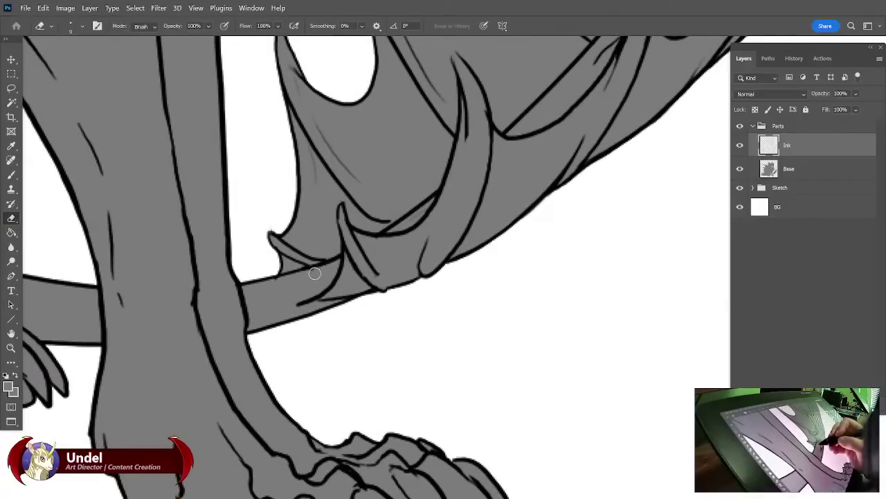
# Close the open outline at the base of the tail's small lower spine with a black stroke on the Ink layer.
pyautogui.moveTo(505, 305); pyautogui.dragTo(515, 408)
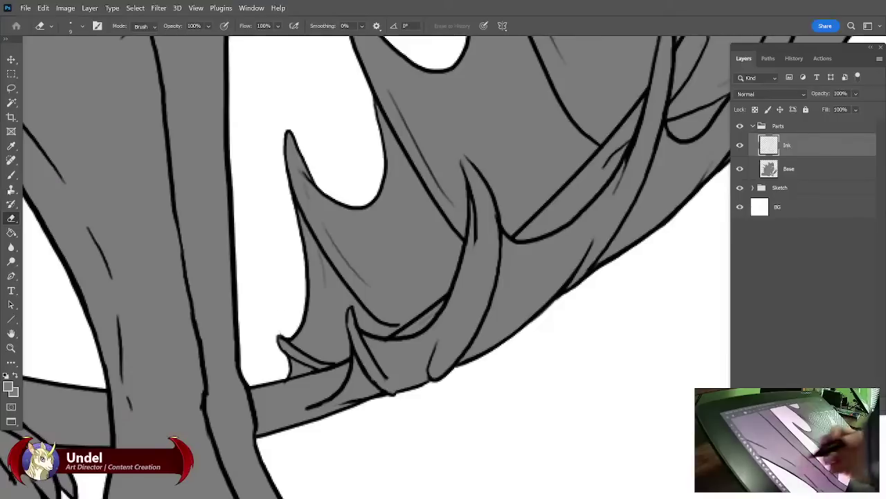
pyautogui.press('b')
pyautogui.moveTo(307, 407); pyautogui.dragTo(321, 407)
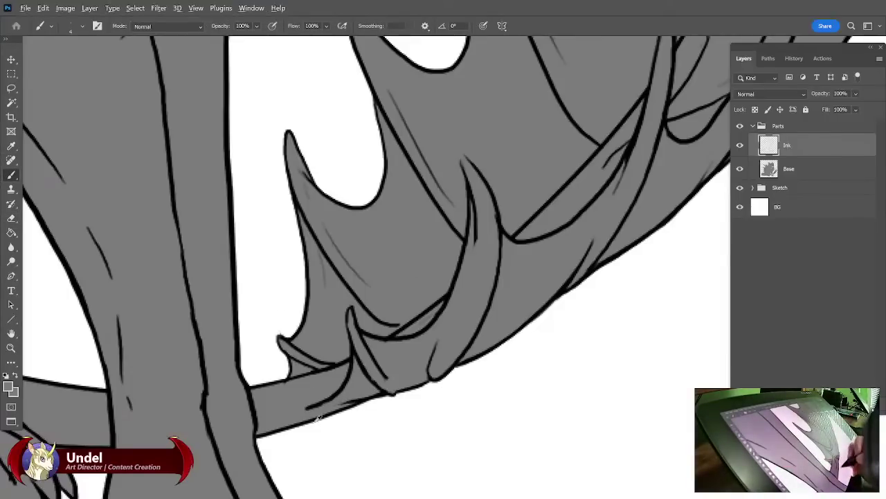
pyautogui.keyDown('alt'); pyautogui.click(361, 401); pyautogui.keyUp('alt')
pyautogui.moveTo(310, 409); pyautogui.dragTo(340, 404)
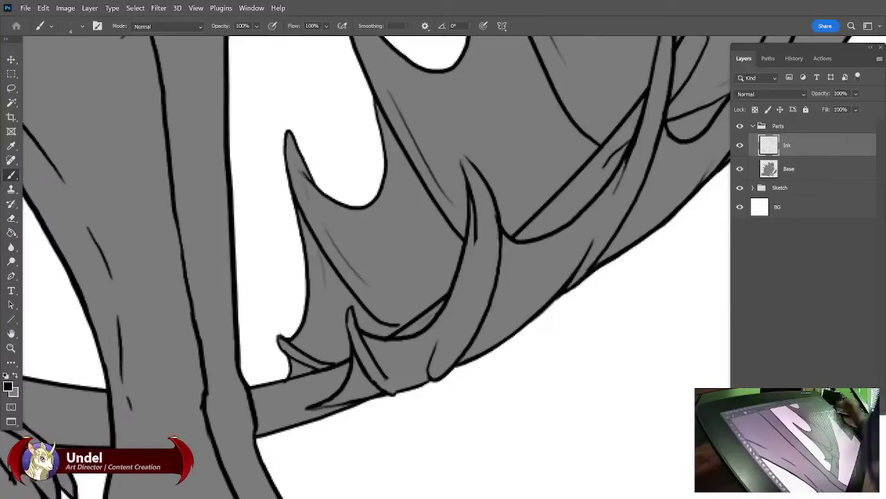
# Erase the grey spill outside the ink lines around the spines at the tail tip on the Base layer.
pyautogui.moveTo(637, 337)
pyautogui.mouseDown()
pyautogui.moveTo(611, 358)
pyautogui.moveTo(577, 330)
pyautogui.mouseUp()
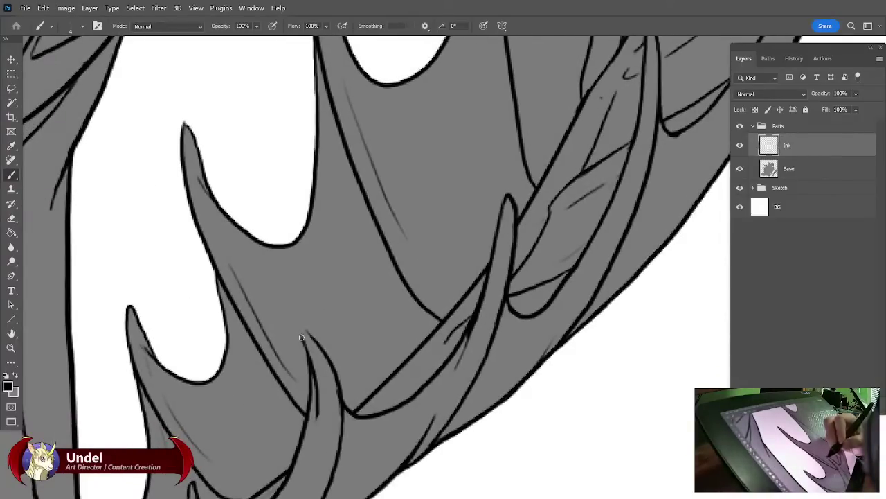
pyautogui.moveTo(687, 206); pyautogui.dragTo(517, 462)
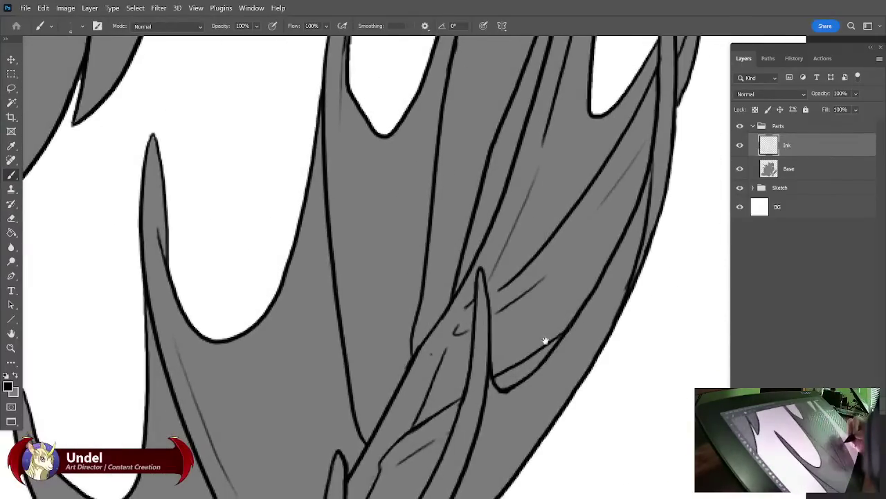
pyautogui.click(12, 219)
pyautogui.click(431, 351)
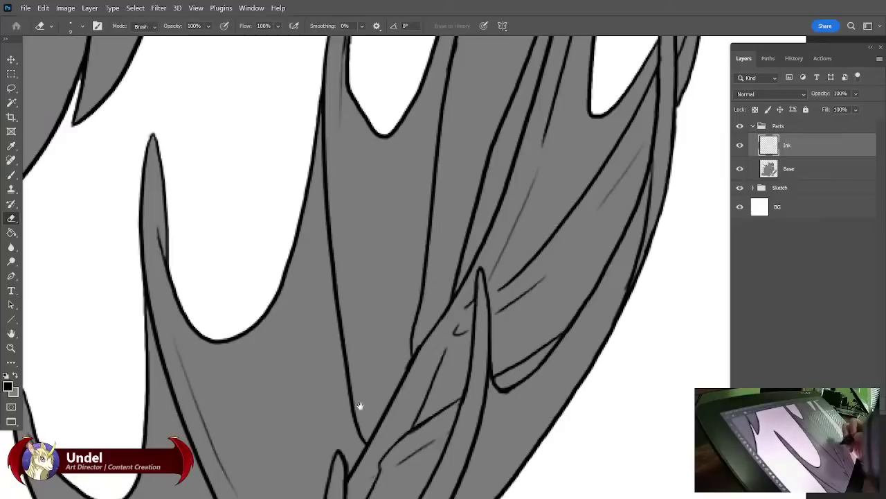
pyautogui.moveTo(602, 286); pyautogui.dragTo(637, 347)
pyautogui.click(812, 173)
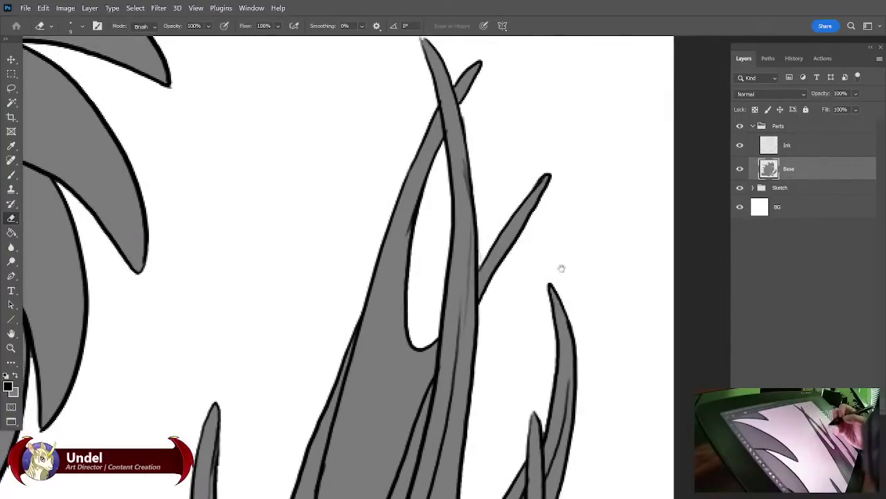
pyautogui.moveTo(561, 268); pyautogui.dragTo(601, 210)
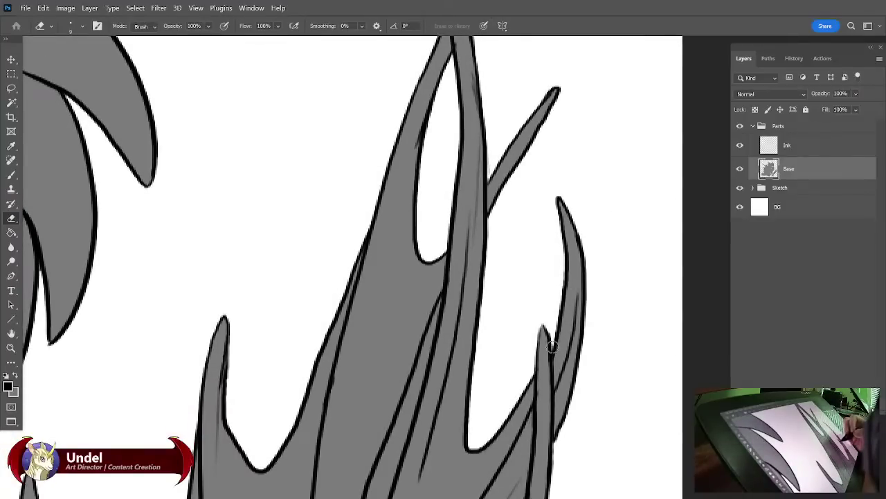
# Erase the grey fill from the narrow gap between the near thigh and the hind foot on the Base layer.
pyautogui.moveTo(644, 322); pyautogui.dragTo(709, 36)
pyautogui.moveTo(530, 361); pyautogui.dragTo(509, 300)
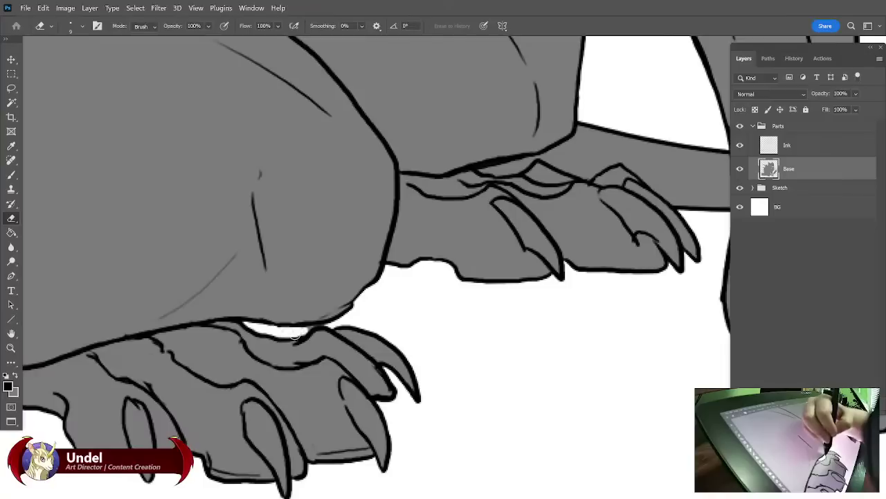
pyautogui.moveTo(580, 309)
pyautogui.mouseDown()
pyautogui.moveTo(536, 374)
pyautogui.moveTo(665, 317)
pyautogui.mouseUp()
pyautogui.moveTo(311, 430)
pyautogui.mouseDown()
pyautogui.moveTo(562, 350)
pyautogui.moveTo(642, 367)
pyautogui.mouseUp()
pyautogui.moveTo(312, 275); pyautogui.dragTo(681, 384)
# Clean up the head crest's spines, erasing excess line on the Ink layer and grey spill in the gaps on the Base layer.
pyautogui.moveTo(599, 279)
pyautogui.mouseDown()
pyautogui.moveTo(650, 376)
pyautogui.moveTo(659, 293)
pyautogui.moveTo(690, 277)
pyautogui.moveTo(685, 372)
pyautogui.moveTo(663, 368)
pyautogui.moveTo(627, 330)
pyautogui.moveTo(706, 283)
pyautogui.moveTo(596, 340)
pyautogui.moveTo(621, 265)
pyautogui.moveTo(600, 348)
pyautogui.moveTo(625, 326)
pyautogui.moveTo(629, 419)
pyautogui.moveTo(610, 279)
pyautogui.moveTo(644, 364)
pyautogui.moveTo(653, 318)
pyautogui.moveTo(606, 379)
pyautogui.moveTo(519, 404)
pyautogui.moveTo(518, 340)
pyautogui.moveTo(579, 348)
pyautogui.moveTo(547, 440)
pyautogui.moveTo(560, 342)
pyautogui.moveTo(586, 402)
pyautogui.moveTo(531, 362)
pyautogui.moveTo(745, 429)
pyautogui.moveTo(505, 344)
pyautogui.moveTo(627, 270)
pyautogui.moveTo(593, 320)
pyautogui.moveTo(477, 336)
pyautogui.moveTo(630, 291)
pyautogui.moveTo(560, 370)
pyautogui.moveTo(547, 431)
pyautogui.mouseUp()
pyautogui.click(808, 136)
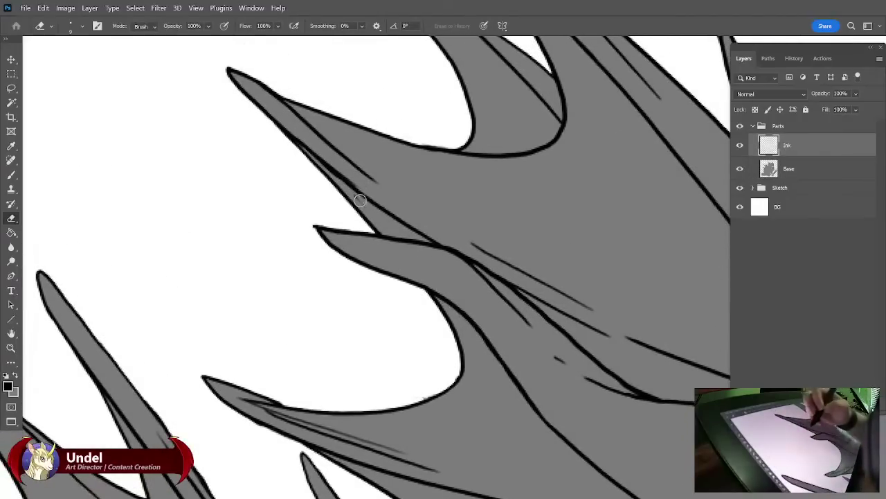
pyautogui.moveTo(498, 194); pyautogui.dragTo(530, 400)
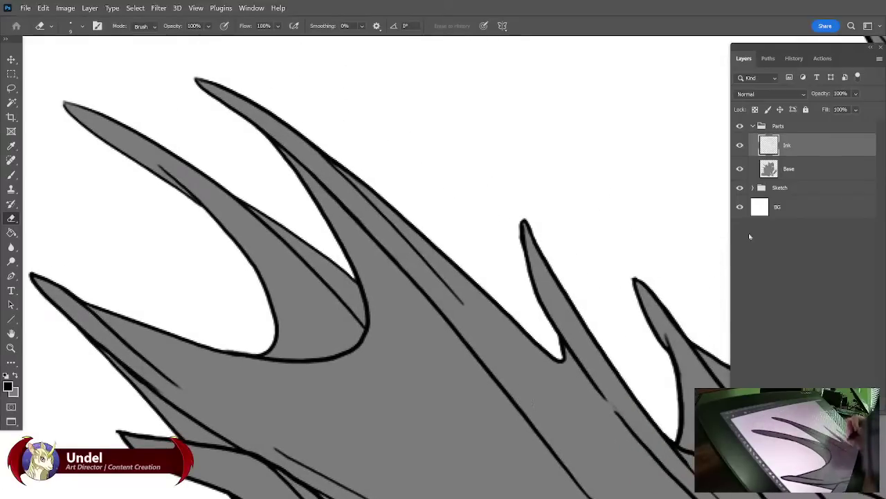
pyautogui.click(827, 168)
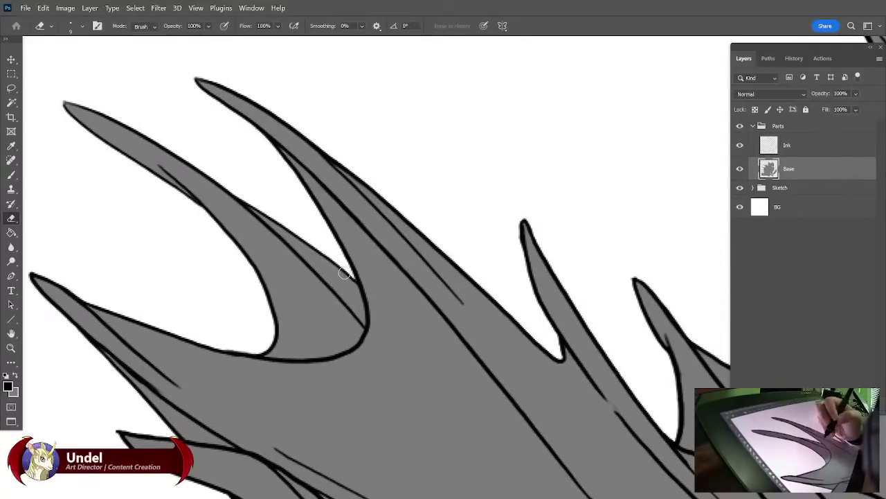
pyautogui.moveTo(587, 201); pyautogui.dragTo(403, 141)
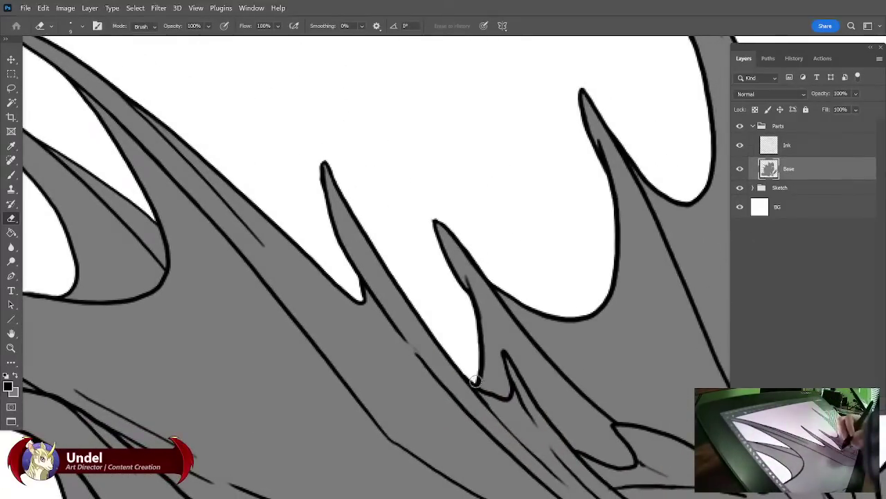
pyautogui.moveTo(689, 234); pyautogui.dragTo(443, 416)
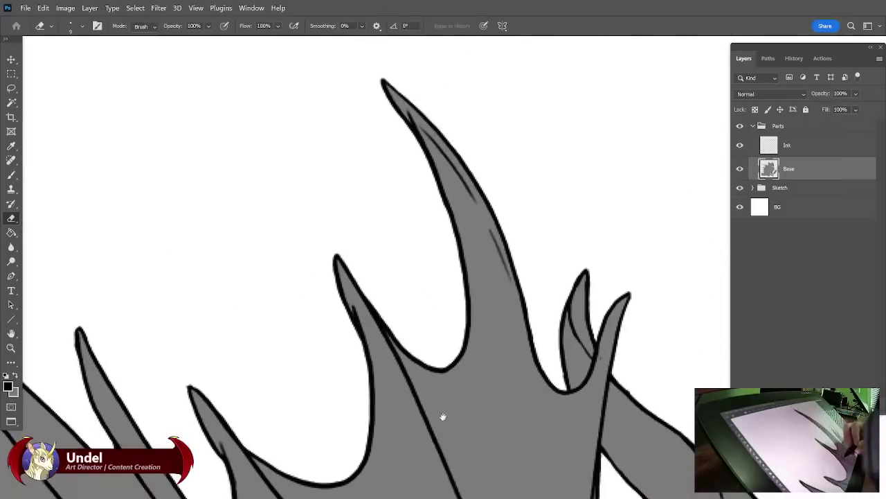
pyautogui.moveTo(665, 295); pyautogui.dragTo(604, 250)
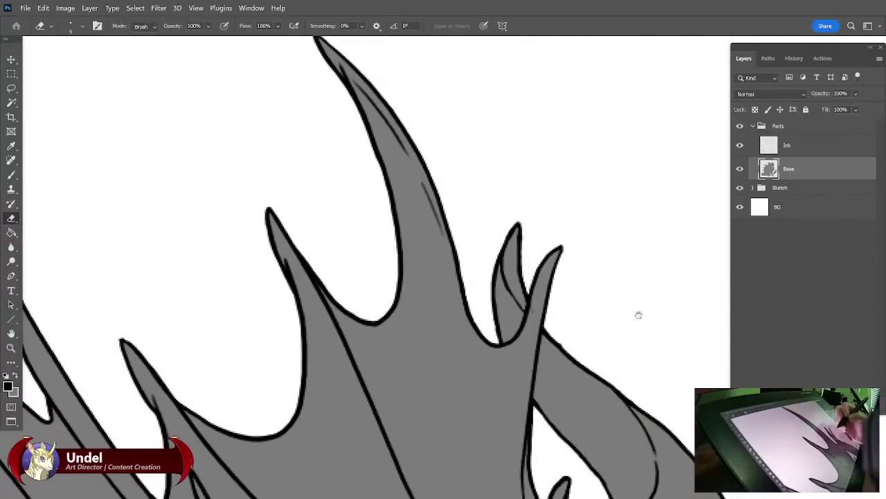
pyautogui.moveTo(637, 312); pyautogui.dragTo(596, 178)
pyautogui.moveTo(616, 307); pyautogui.dragTo(589, 123)
# Erase the grey spill in the gaps between the pointed scales along the neck and chest on the Base layer.
pyautogui.moveTo(685, 377); pyautogui.dragTo(409, 300)
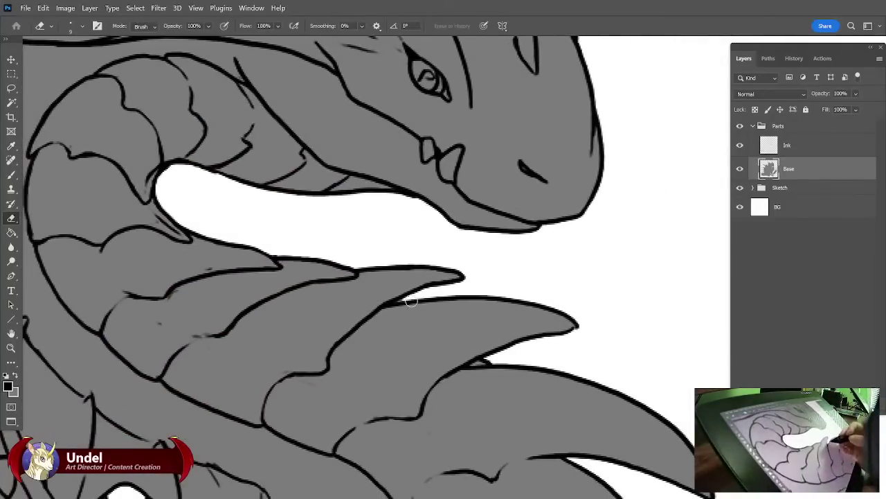
pyautogui.moveTo(657, 345); pyautogui.dragTo(603, 266)
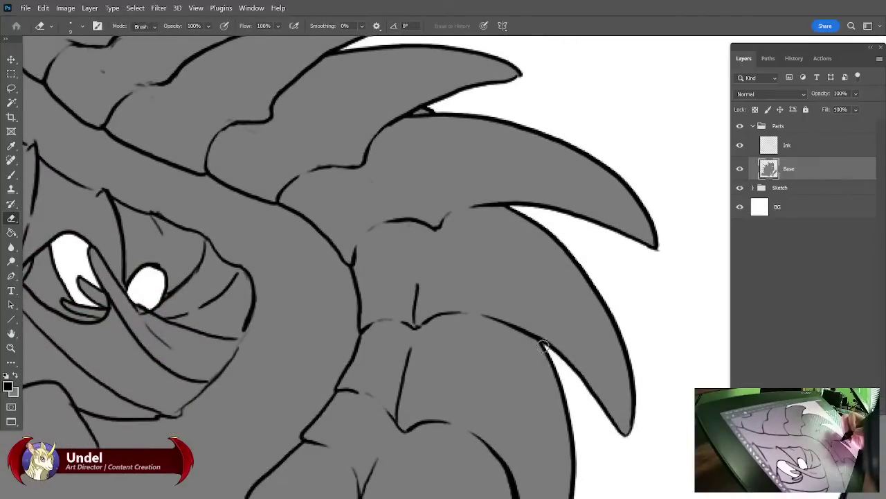
pyautogui.scroll(-6, 547, 223)
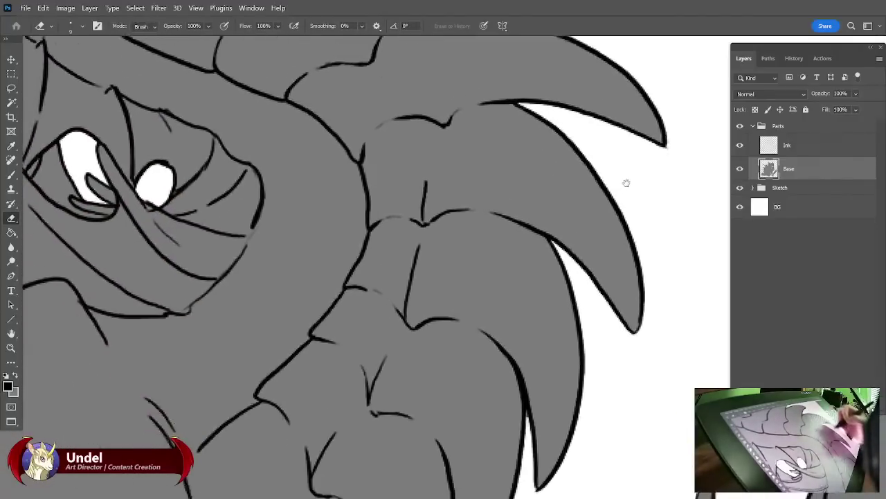
pyautogui.moveTo(553, 374); pyautogui.dragTo(659, 211)
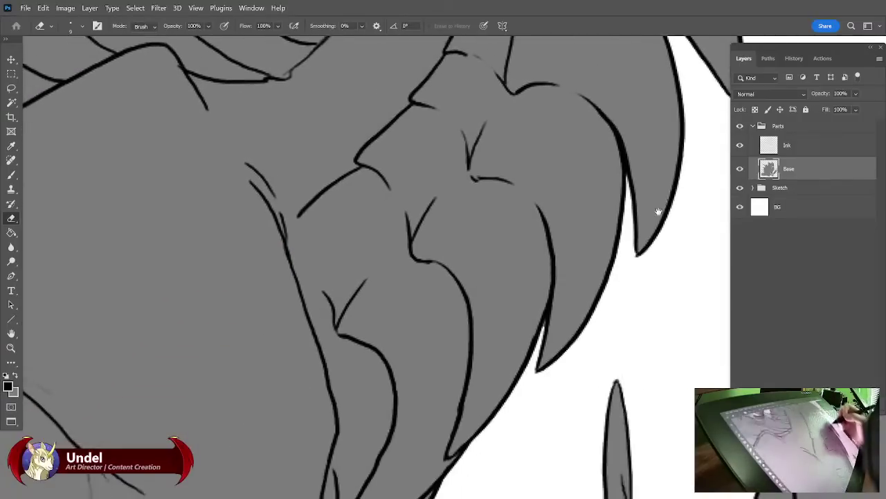
pyautogui.moveTo(584, 382); pyautogui.dragTo(589, 97)
pyautogui.moveTo(576, 478); pyautogui.dragTo(356, 441)
pyautogui.moveTo(597, 138); pyautogui.dragTo(425, 419)
# Lock the Base and Ink layers completely.
pyautogui.hotkey('ctrl', '-')
pyautogui.hotkey('ctrl', '-')
pyautogui.hotkey('ctrl', '-')
pyautogui.hotkey('ctrl', '-')
pyautogui.hotkey('ctrl', '-')
pyautogui.hotkey('ctrl', '-')
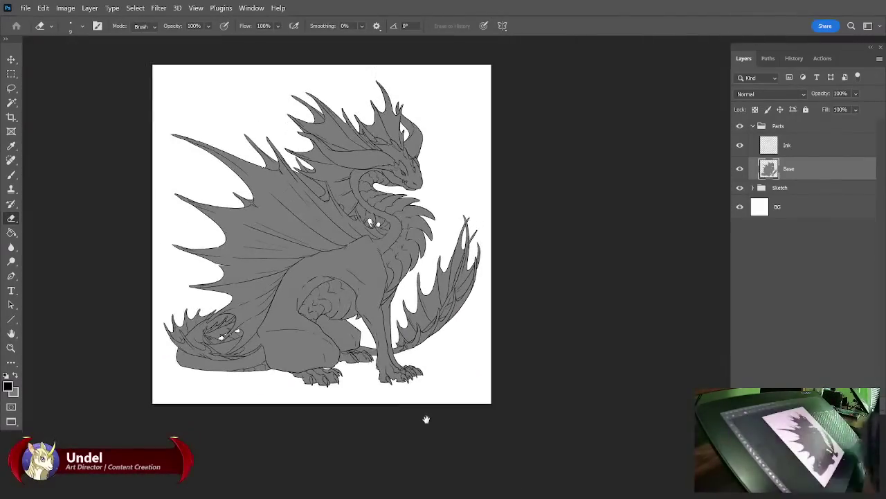
pyautogui.moveTo(526, 264); pyautogui.dragTo(583, 304)
pyautogui.click(805, 109)
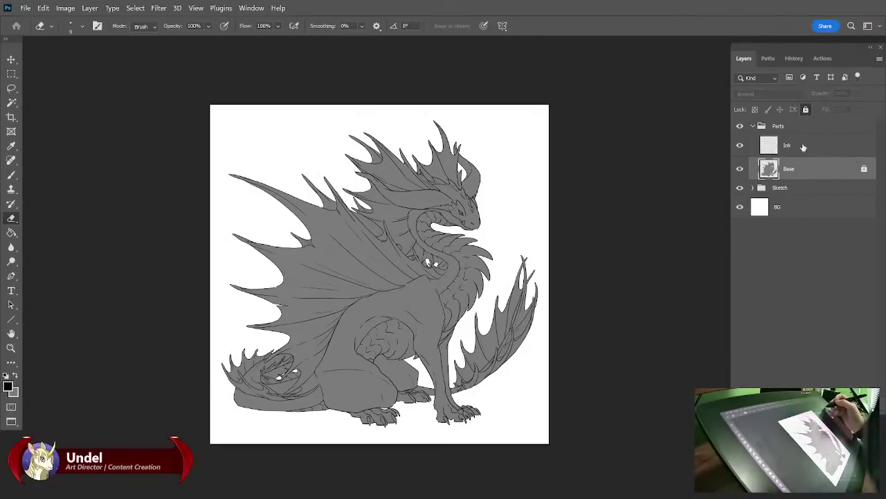
pyautogui.click(802, 149)
pyautogui.click(805, 109)
# Create a new layer named Belly directly above the Base layer and clipped to it.
pyautogui.click(849, 169)
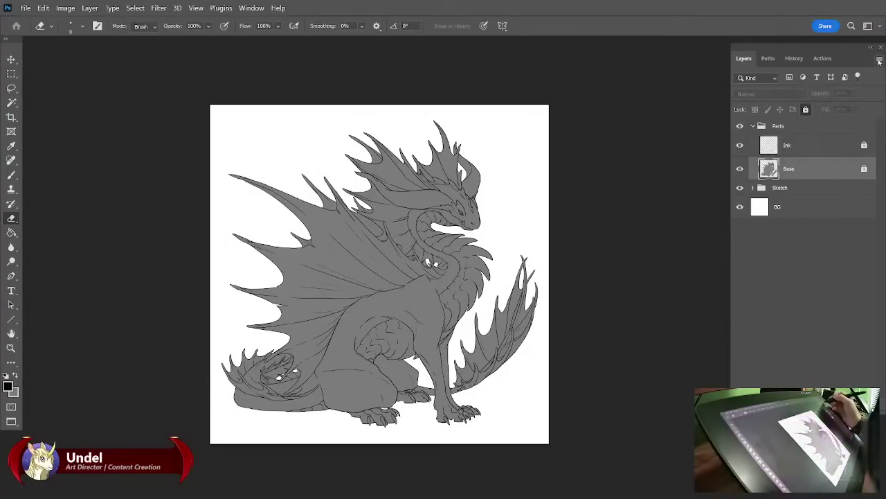
pyautogui.click(880, 62)
pyautogui.click(798, 77)
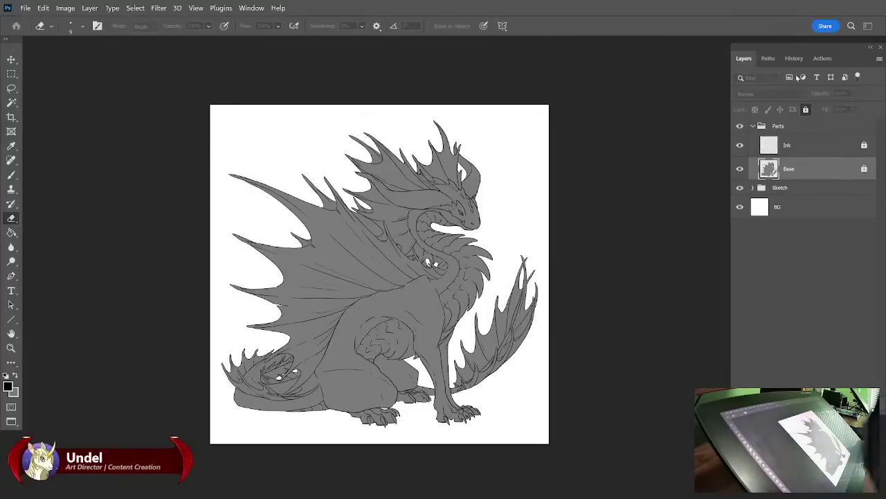
pyautogui.write('Belly')
pyautogui.press('Return')
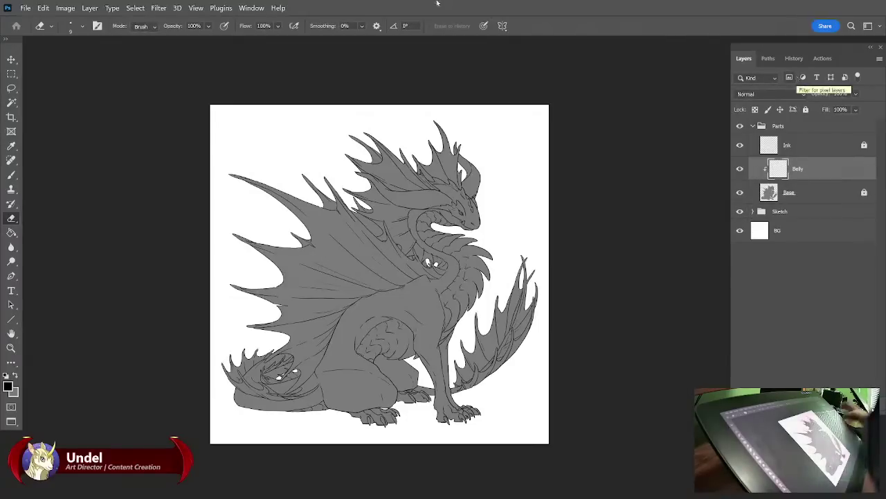
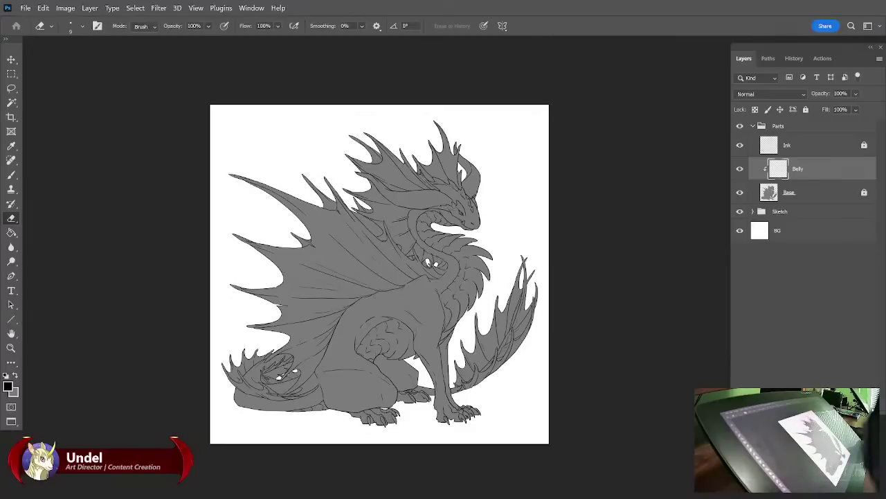
# Hide the Belly and Ink layers to inspect the bare grey silhouette's edges and gaps, and show both layers again.
pyautogui.click(741, 169)
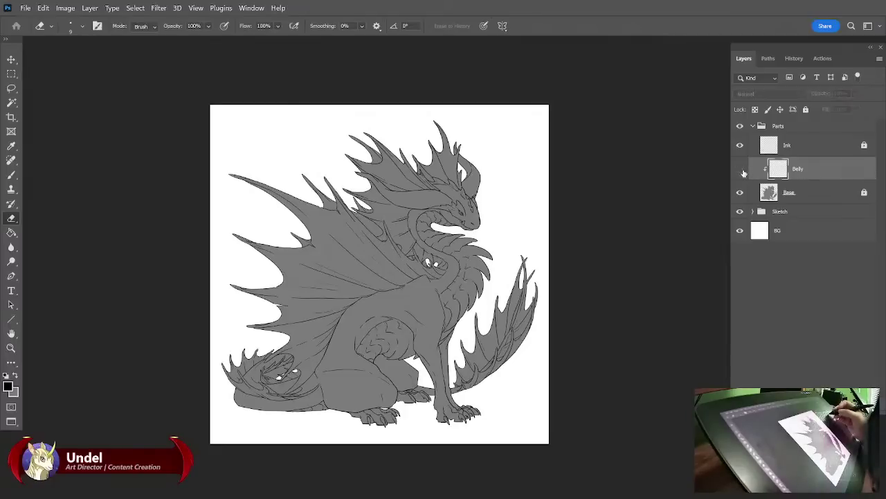
pyautogui.click(740, 147)
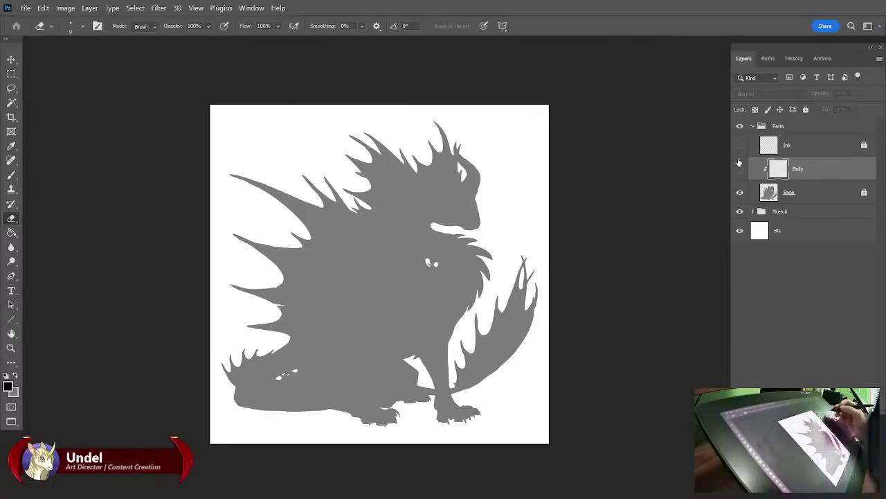
pyautogui.hotkey('ctrl', '+')
pyautogui.hotkey('ctrl', '+')
pyautogui.hotkey('ctrl', '+')
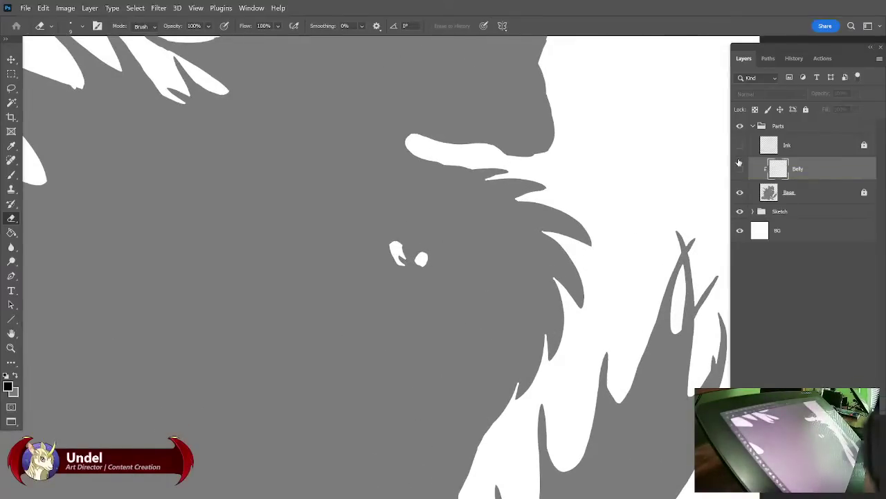
pyautogui.moveTo(382, 273); pyautogui.dragTo(534, 398)
pyautogui.moveTo(457, 432)
pyautogui.mouseDown()
pyautogui.moveTo(558, 326)
pyautogui.moveTo(512, 306)
pyautogui.moveTo(437, 300)
pyautogui.mouseUp()
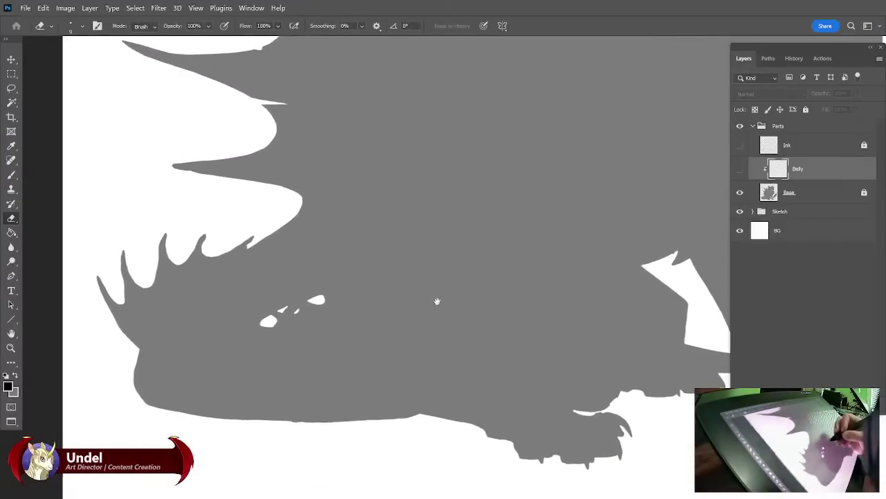
pyautogui.moveTo(673, 328)
pyautogui.mouseDown()
pyautogui.moveTo(532, 358)
pyautogui.moveTo(639, 323)
pyautogui.moveTo(620, 325)
pyautogui.mouseUp()
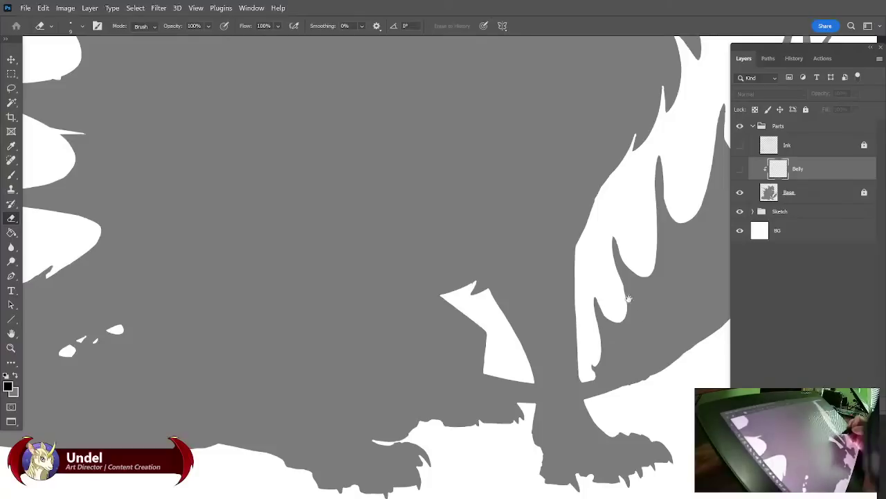
pyautogui.click(738, 170)
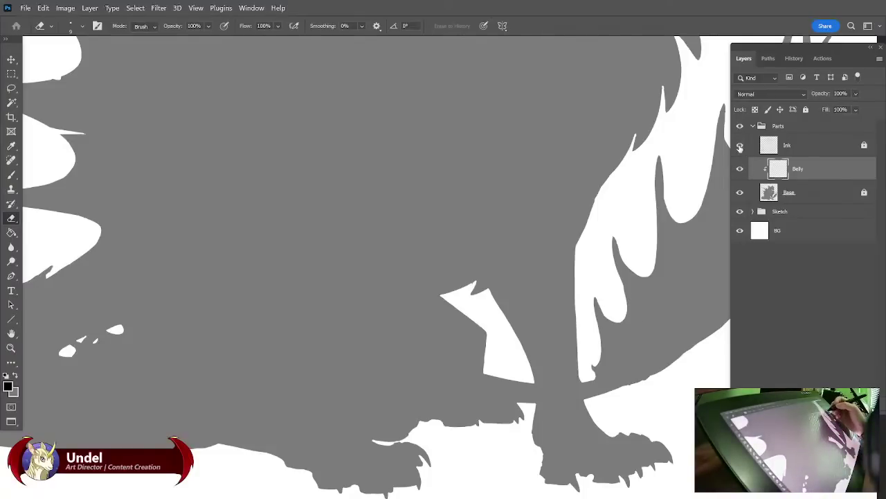
pyautogui.click(740, 146)
# Unlock the Base layer and recolour its dragon silhouette from mid grey to a lighter grey.
pyautogui.moveTo(596, 320); pyautogui.dragTo(577, 333)
pyautogui.moveTo(682, 76); pyautogui.dragTo(584, 316)
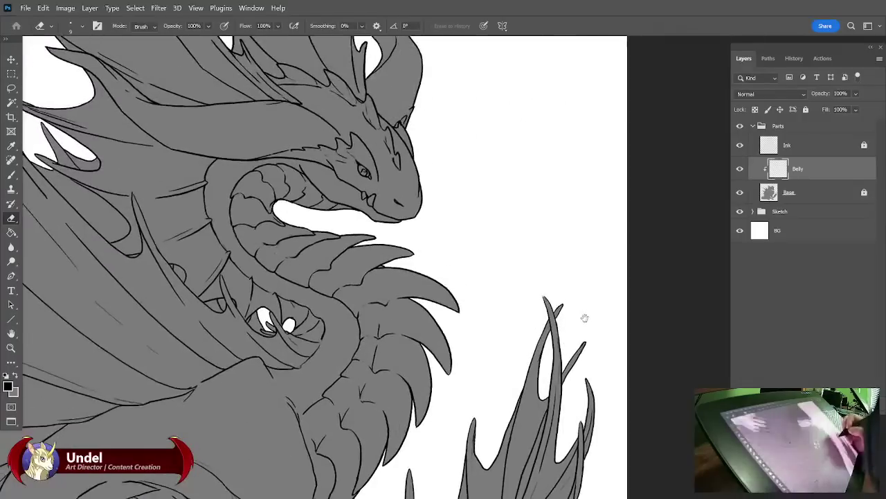
pyautogui.hotkey('ctrl', '+')
pyautogui.hotkey('ctrl', '+')
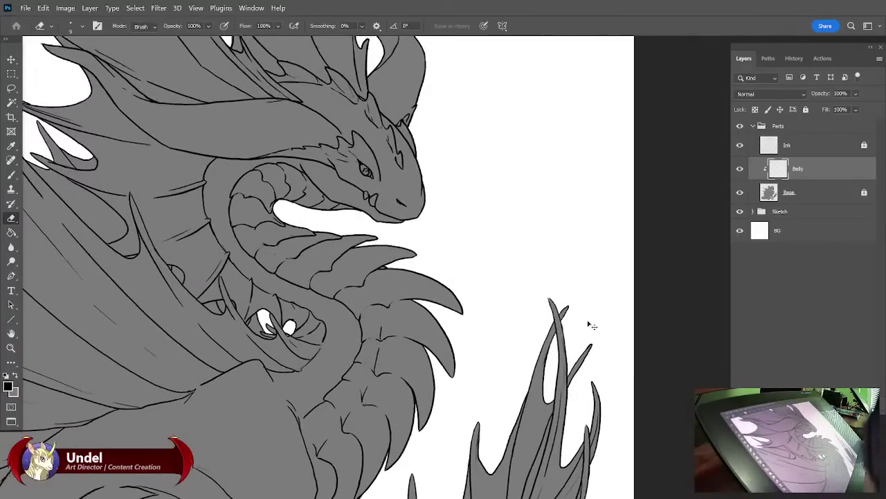
pyautogui.moveTo(418, 332)
pyautogui.mouseDown()
pyautogui.moveTo(526, 369)
pyautogui.moveTo(523, 377)
pyautogui.mouseUp()
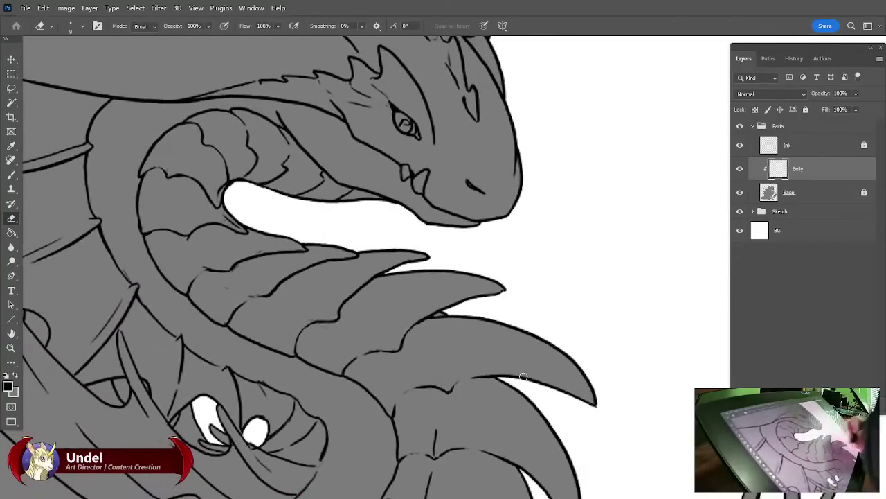
pyautogui.click(803, 191)
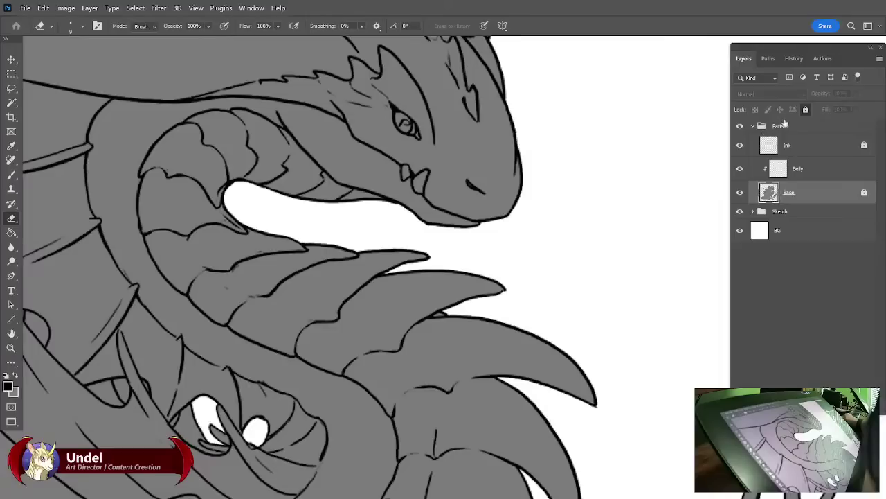
pyautogui.press('i')
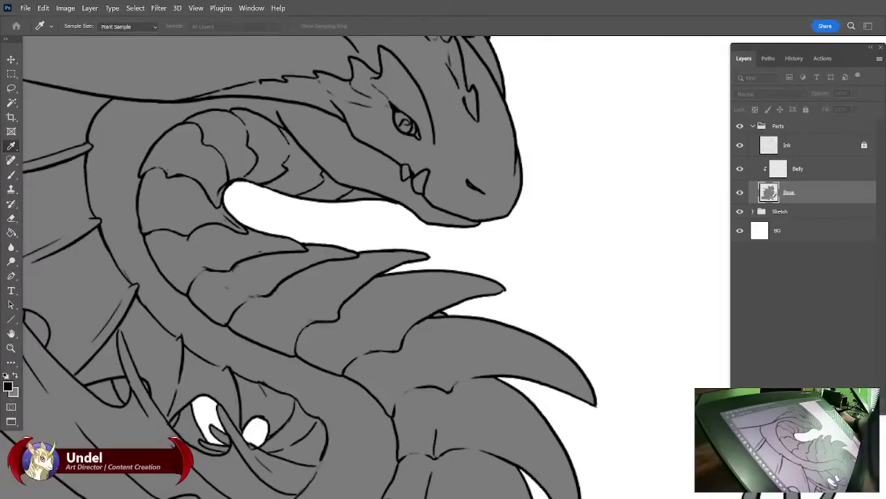
pyautogui.hotkey('alt', 'shift', 'BackSpace')
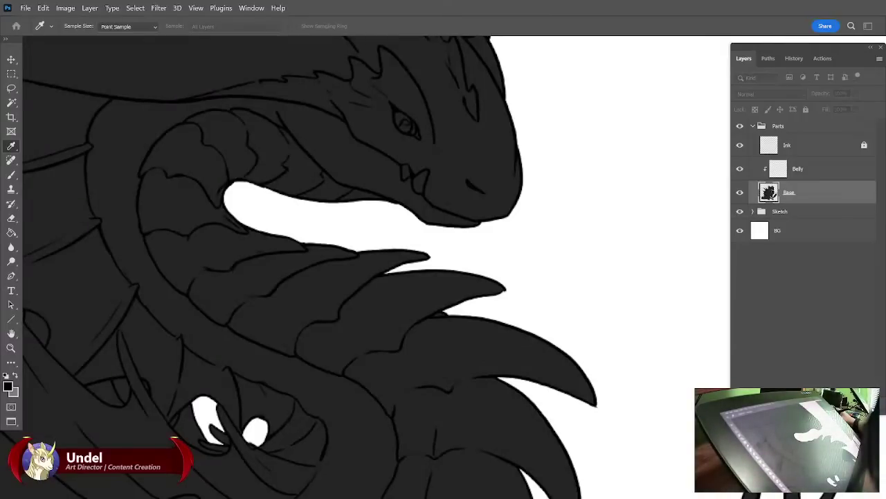
pyautogui.hotkey('ctrl', 'z')
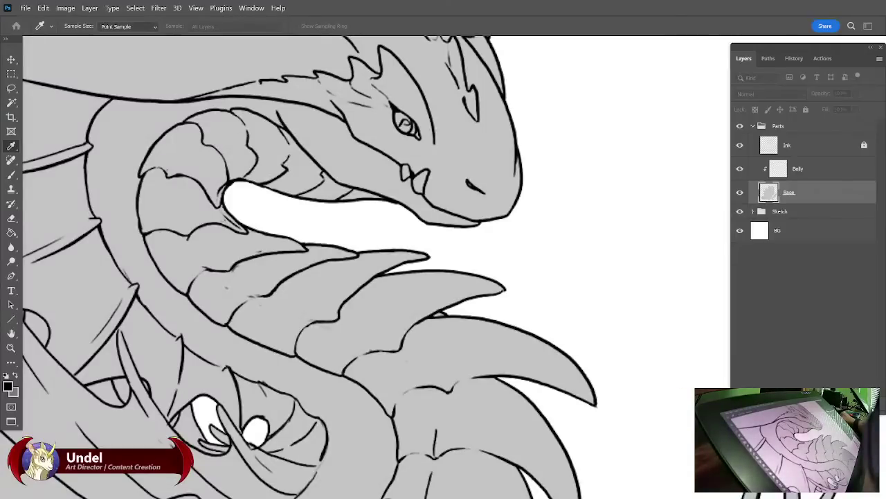
pyautogui.press('e')
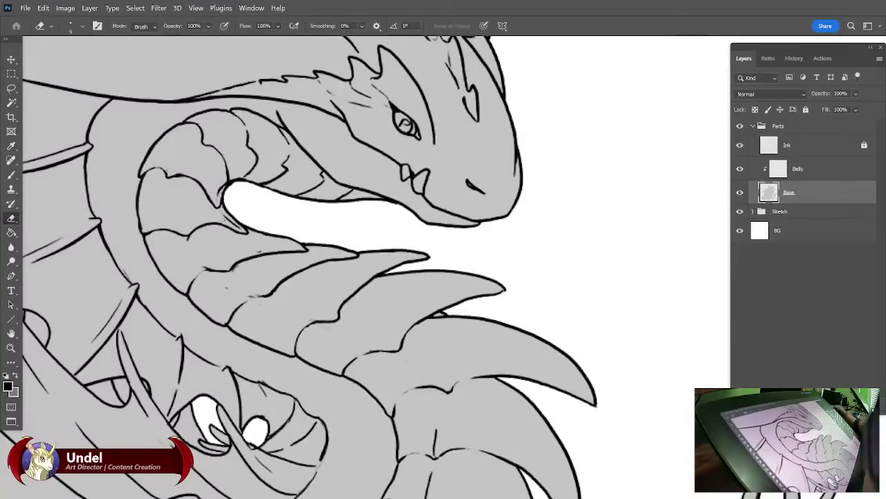
# Select the Belly layer and set the foreground colour to a dark maroon red.
pyautogui.click(807, 175)
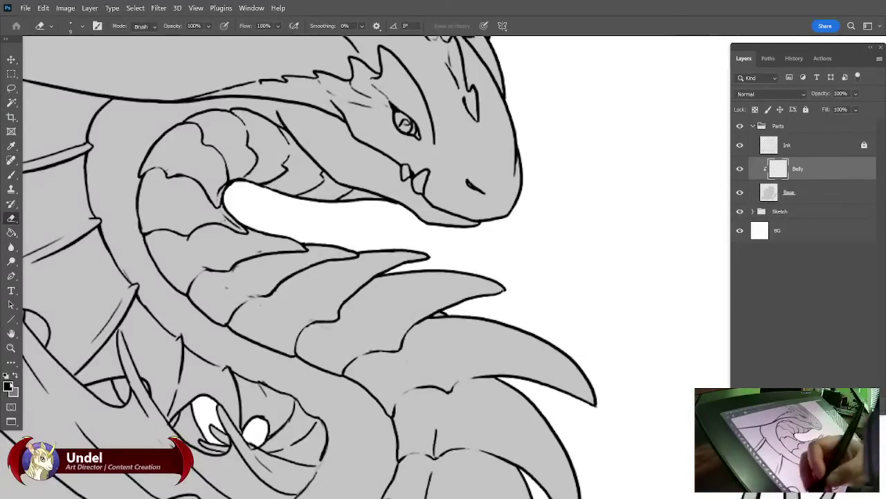
pyautogui.click(8, 387)
pyautogui.moveTo(325, 265); pyautogui.dragTo(325, 291)
pyautogui.click(473, 185)
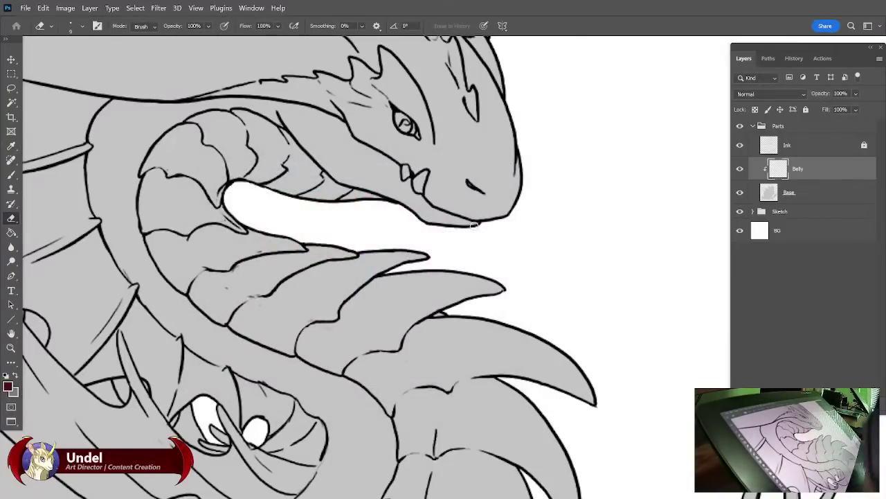
# With a size 25 brush, paint a dark red border along the inner edge of the neck's belly scales.
pyautogui.press('b')
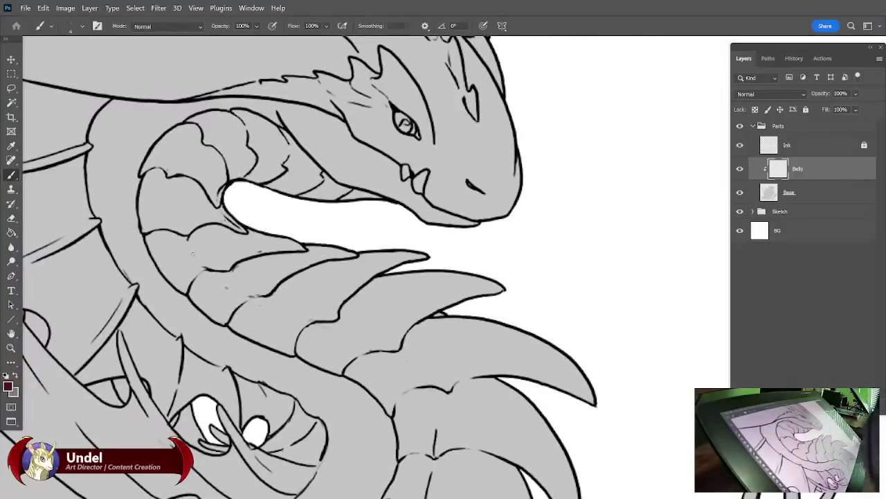
pyautogui.press(']')
pyautogui.press(']')
pyautogui.press(']')
pyautogui.press(']')
pyautogui.press(']')
pyautogui.press(']')
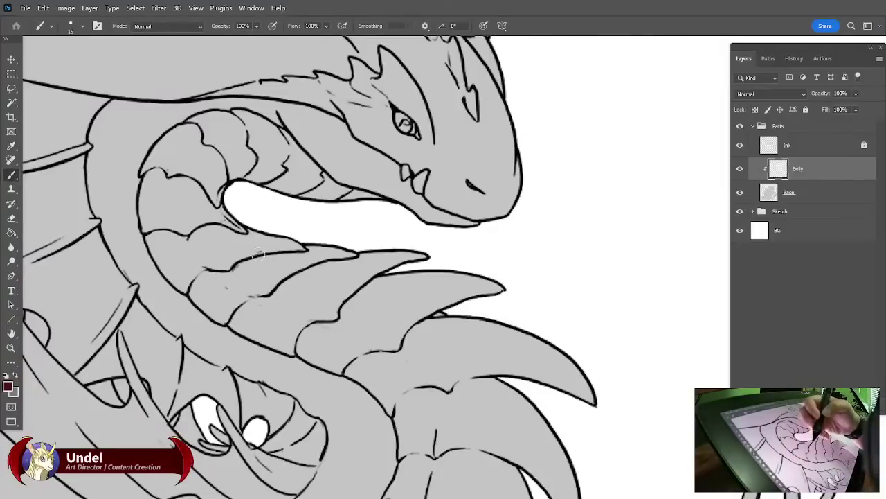
pyautogui.moveTo(147, 172); pyautogui.dragTo(143, 220)
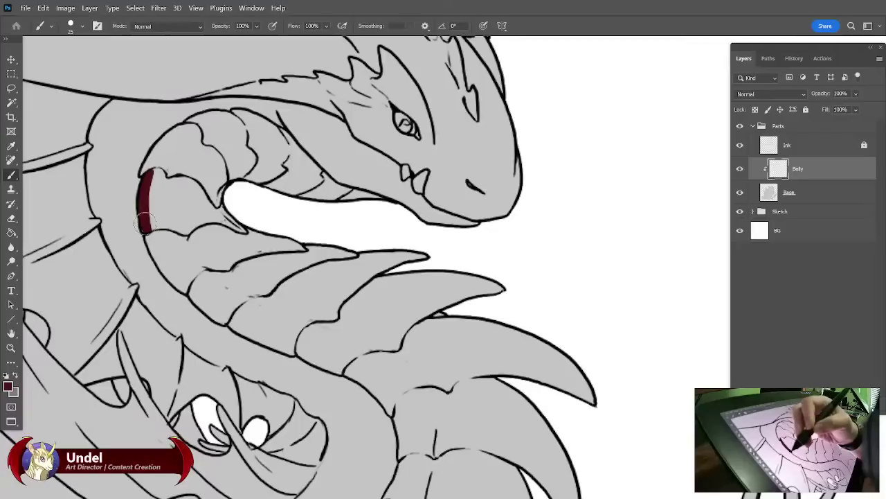
pyautogui.moveTo(152, 241); pyautogui.dragTo(182, 286)
pyautogui.moveTo(236, 279)
pyautogui.mouseDown()
pyautogui.moveTo(244, 217)
pyautogui.moveTo(261, 185)
pyautogui.moveTo(216, 211)
pyautogui.moveTo(283, 250)
pyautogui.mouseUp()
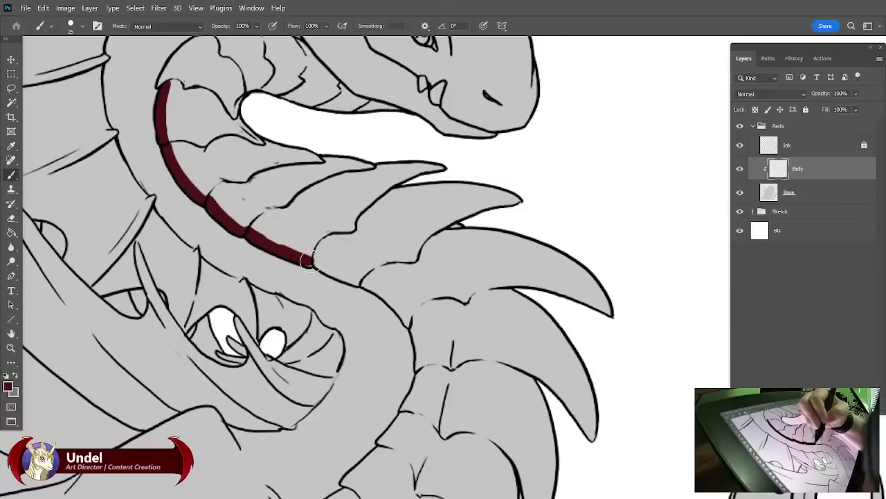
pyautogui.moveTo(324, 261); pyautogui.dragTo(359, 282)
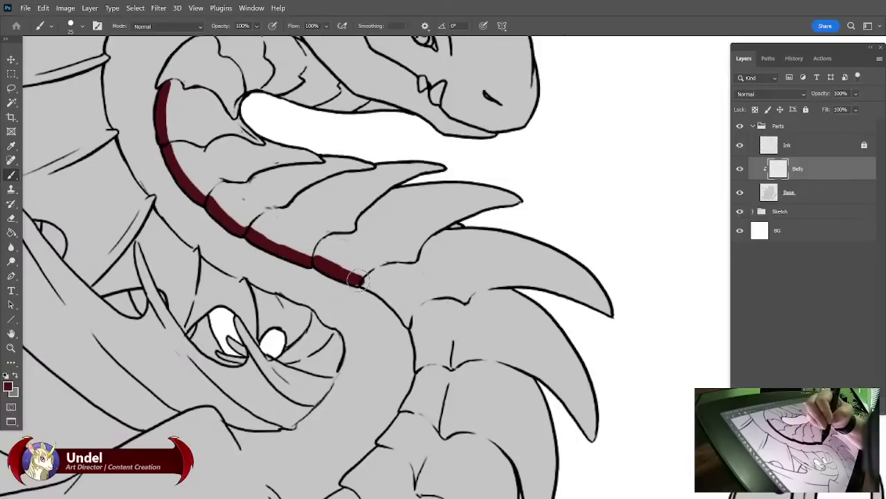
# Continue the dark red border along the inner edge of the scales, around the chest curve to the shoulder.
pyautogui.moveTo(433, 246); pyautogui.dragTo(408, 189)
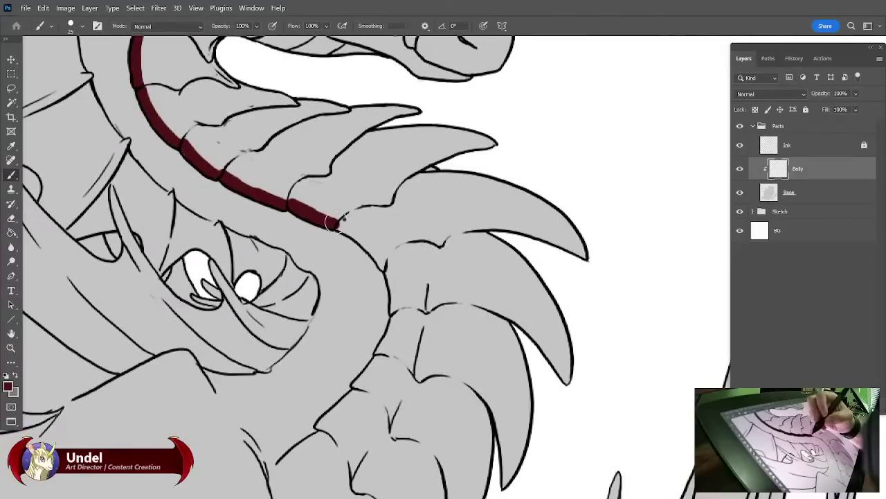
pyautogui.moveTo(343, 223)
pyautogui.mouseDown()
pyautogui.moveTo(390, 265)
pyautogui.moveTo(395, 305)
pyautogui.mouseUp()
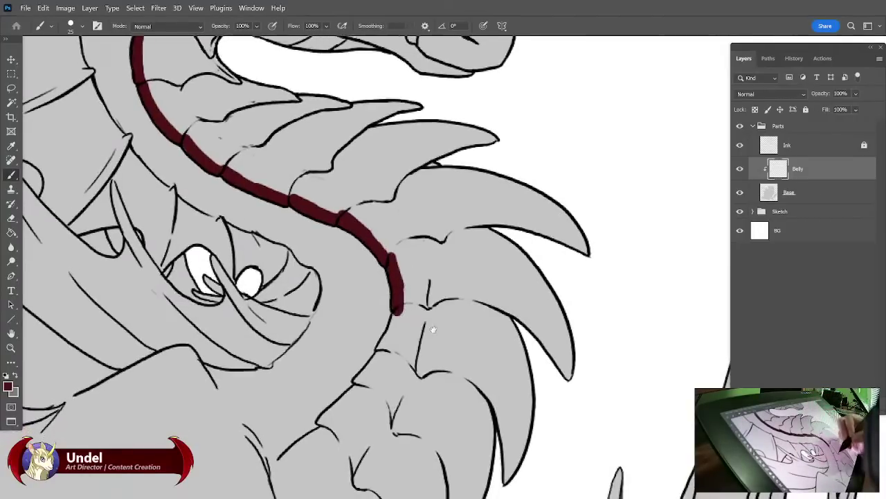
pyautogui.moveTo(380, 385); pyautogui.dragTo(416, 274)
pyautogui.moveTo(306, 377); pyautogui.dragTo(392, 277)
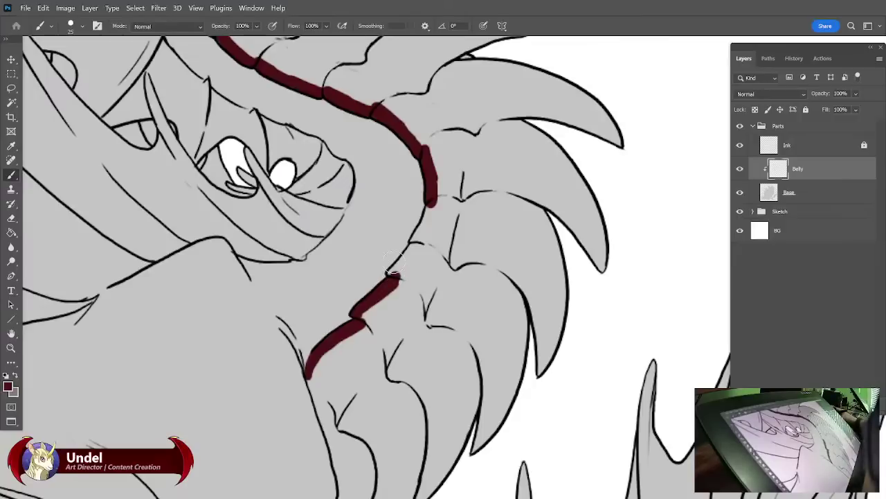
pyautogui.moveTo(431, 200); pyautogui.dragTo(416, 237)
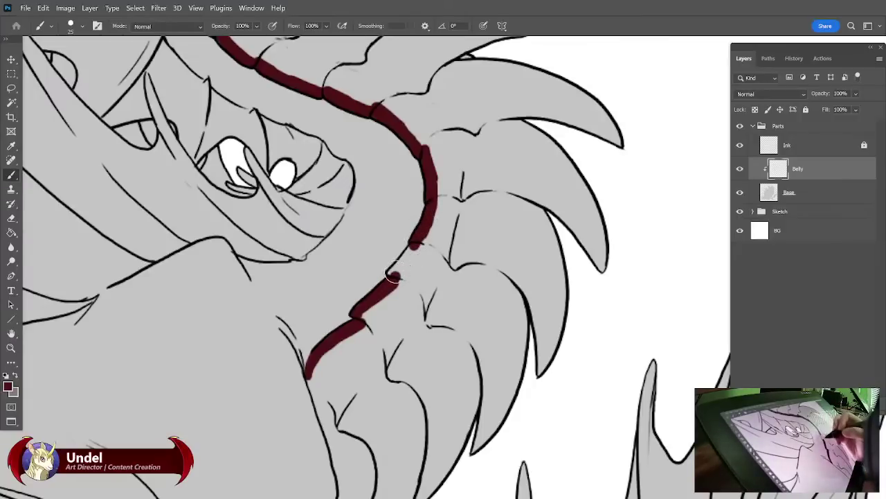
pyautogui.moveTo(400, 265); pyautogui.dragTo(392, 280)
pyautogui.moveTo(414, 243); pyautogui.dragTo(401, 262)
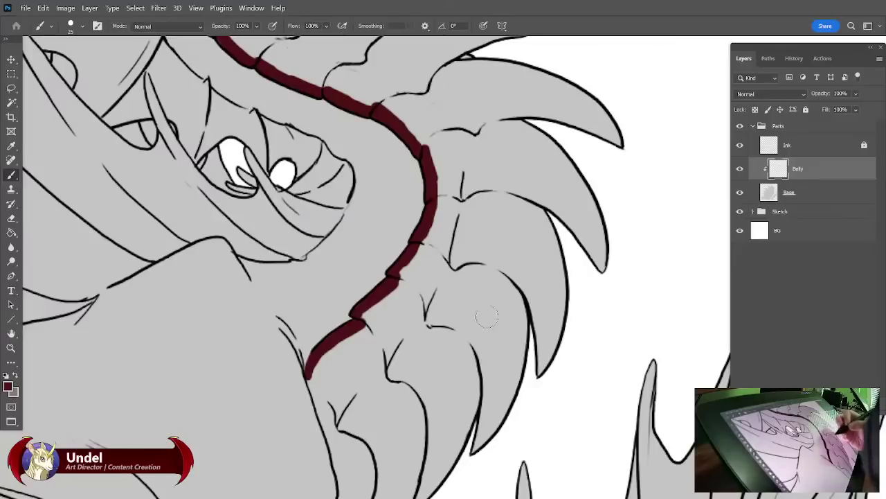
# Extend the dark red border down the shoulder edge, fill the pointed lower chest tip and follow the outer edge upward.
pyautogui.moveTo(512, 270); pyautogui.dragTo(578, 110)
pyautogui.moveTo(373, 211); pyautogui.dragTo(414, 320)
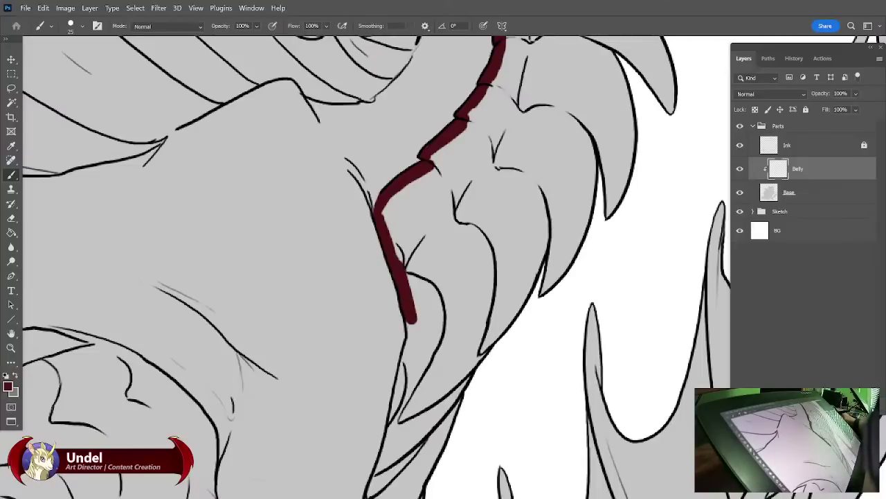
pyautogui.press('Tab')
pyautogui.press('Tab')
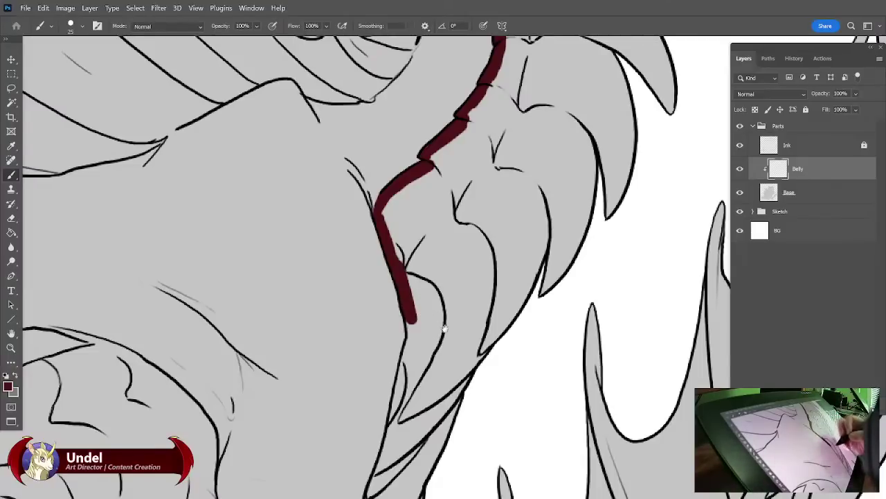
pyautogui.moveTo(439, 327)
pyautogui.mouseDown()
pyautogui.moveTo(478, 235)
pyautogui.moveTo(445, 235)
pyautogui.moveTo(443, 223)
pyautogui.moveTo(444, 248)
pyautogui.moveTo(404, 402)
pyautogui.moveTo(424, 367)
pyautogui.moveTo(412, 391)
pyautogui.moveTo(448, 351)
pyautogui.moveTo(415, 394)
pyautogui.moveTo(451, 346)
pyautogui.moveTo(421, 373)
pyautogui.moveTo(455, 325)
pyautogui.moveTo(430, 363)
pyautogui.moveTo(434, 332)
pyautogui.moveTo(454, 317)
pyautogui.moveTo(456, 329)
pyautogui.moveTo(465, 324)
pyautogui.moveTo(516, 258)
pyautogui.mouseUp()
pyautogui.moveTo(498, 298)
pyautogui.mouseDown()
pyautogui.moveTo(460, 340)
pyautogui.moveTo(324, 419)
pyautogui.moveTo(338, 372)
pyautogui.moveTo(420, 331)
pyautogui.moveTo(455, 288)
pyautogui.mouseUp()
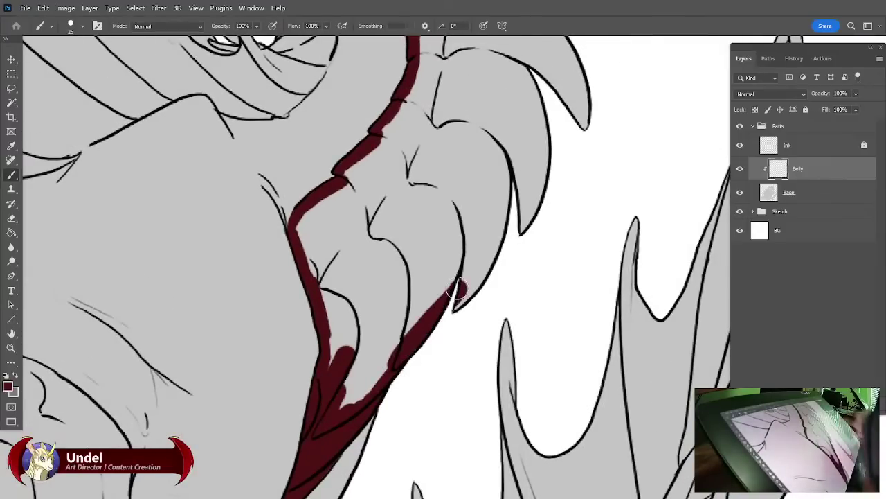
# Enlarge the brush to 45 and fill the chest and neck scales with dark red, including their pointed tips.
pyautogui.scroll(-2, 456, 287)
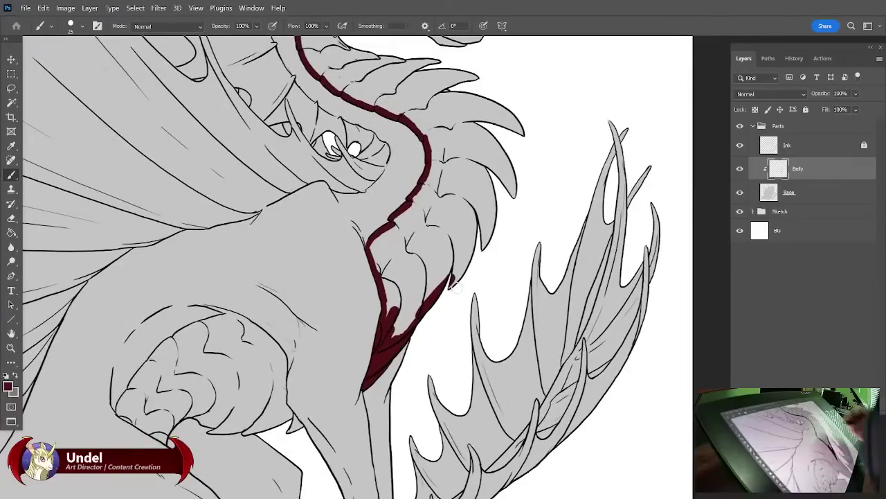
pyautogui.press(']')
pyautogui.press(']')
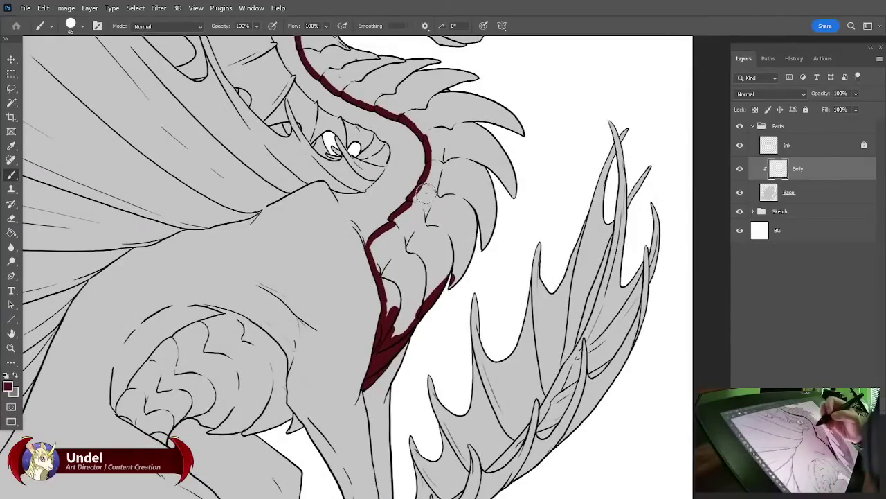
pyautogui.moveTo(428, 201)
pyautogui.mouseDown()
pyautogui.moveTo(377, 250)
pyautogui.moveTo(397, 332)
pyautogui.moveTo(397, 274)
pyautogui.moveTo(417, 312)
pyautogui.moveTo(421, 280)
pyautogui.moveTo(439, 297)
pyautogui.moveTo(436, 247)
pyautogui.moveTo(464, 223)
pyautogui.moveTo(488, 250)
pyautogui.moveTo(513, 188)
pyautogui.mouseUp()
pyautogui.moveTo(534, 167); pyautogui.dragTo(483, 300)
pyautogui.moveTo(366, 247)
pyautogui.mouseDown()
pyautogui.moveTo(409, 278)
pyautogui.moveTo(388, 259)
pyautogui.moveTo(411, 258)
pyautogui.moveTo(416, 204)
pyautogui.moveTo(433, 204)
pyautogui.moveTo(468, 249)
pyautogui.moveTo(463, 315)
pyautogui.moveTo(435, 309)
pyautogui.moveTo(411, 283)
pyautogui.moveTo(388, 345)
pyautogui.moveTo(392, 300)
pyautogui.moveTo(443, 349)
pyautogui.mouseUp()
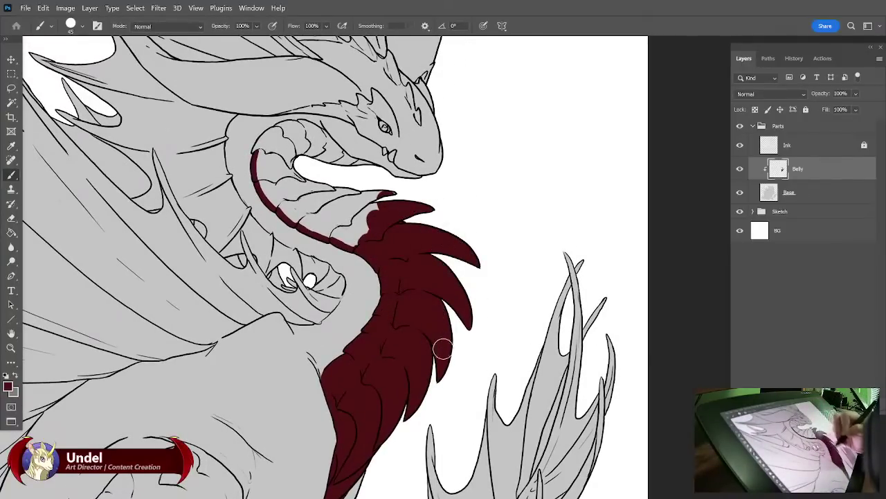
pyautogui.moveTo(468, 223); pyautogui.dragTo(485, 301)
pyautogui.moveTo(311, 237)
pyautogui.mouseDown()
pyautogui.moveTo(416, 292)
pyautogui.moveTo(390, 283)
pyautogui.moveTo(351, 297)
pyautogui.moveTo(390, 326)
pyautogui.moveTo(316, 289)
pyautogui.moveTo(291, 266)
pyautogui.moveTo(297, 252)
pyautogui.moveTo(346, 294)
pyautogui.mouseUp()
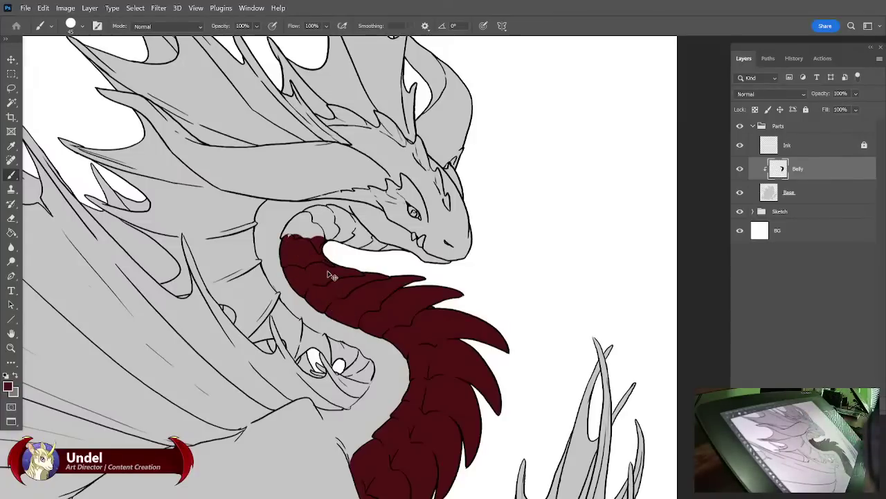
# Reduce the brush to 25 and fill the remaining throat scales up to the jaw with dark red.
pyautogui.hotkey('ctrl', '+')
pyautogui.hotkey('ctrl', '+')
pyautogui.moveTo(356, 304); pyautogui.dragTo(537, 362)
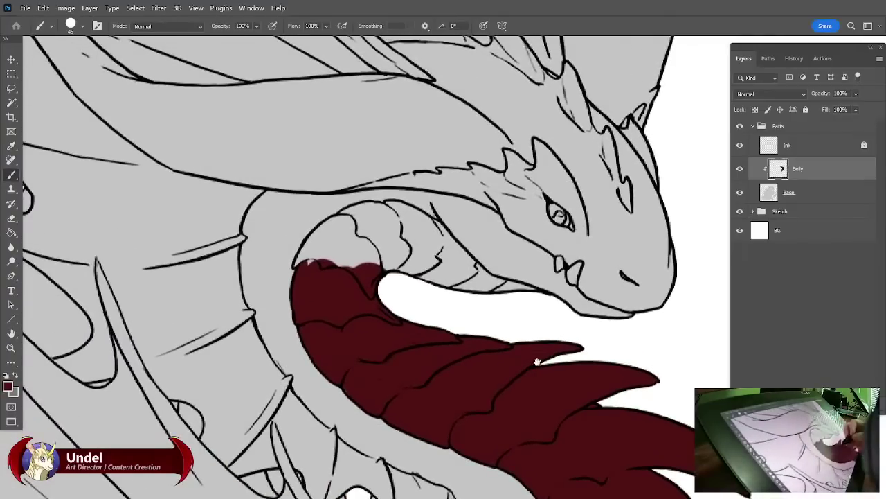
pyautogui.press('[')
pyautogui.press('[')
pyautogui.press('[')
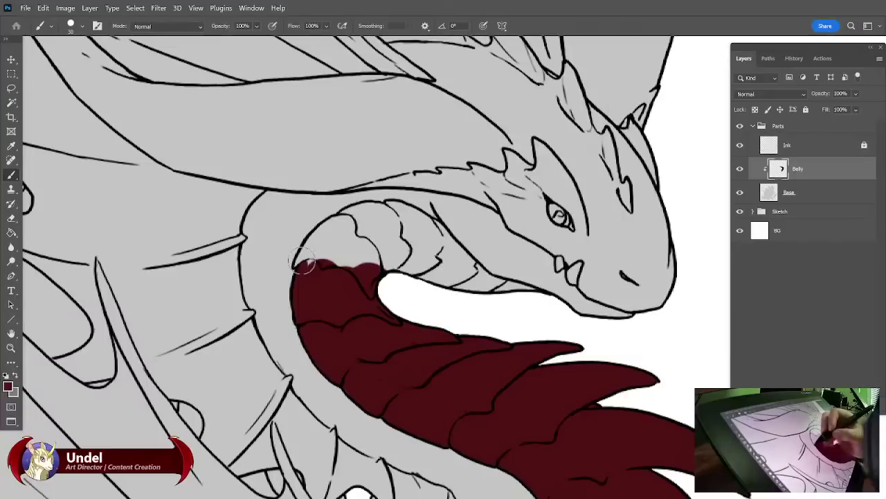
pyautogui.press('[')
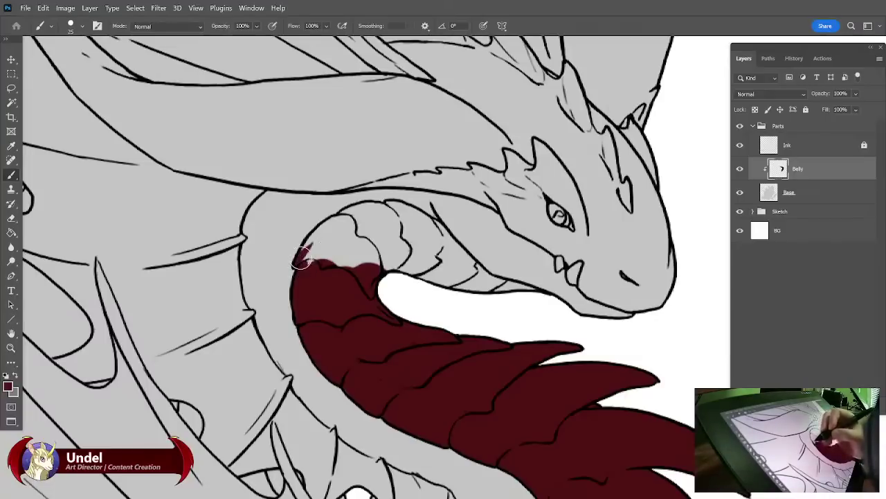
pyautogui.moveTo(303, 258)
pyautogui.mouseDown()
pyautogui.moveTo(367, 209)
pyautogui.moveTo(403, 212)
pyautogui.moveTo(416, 225)
pyautogui.moveTo(407, 211)
pyautogui.moveTo(481, 275)
pyautogui.moveTo(544, 301)
pyautogui.moveTo(463, 277)
pyautogui.moveTo(432, 252)
pyautogui.moveTo(455, 262)
pyautogui.moveTo(445, 282)
pyautogui.moveTo(367, 228)
pyautogui.moveTo(345, 230)
pyautogui.moveTo(327, 259)
pyautogui.mouseUp()
pyautogui.moveTo(629, 362)
pyautogui.mouseDown()
pyautogui.moveTo(606, 424)
pyautogui.moveTo(608, 411)
pyautogui.mouseUp()
pyautogui.press('e')
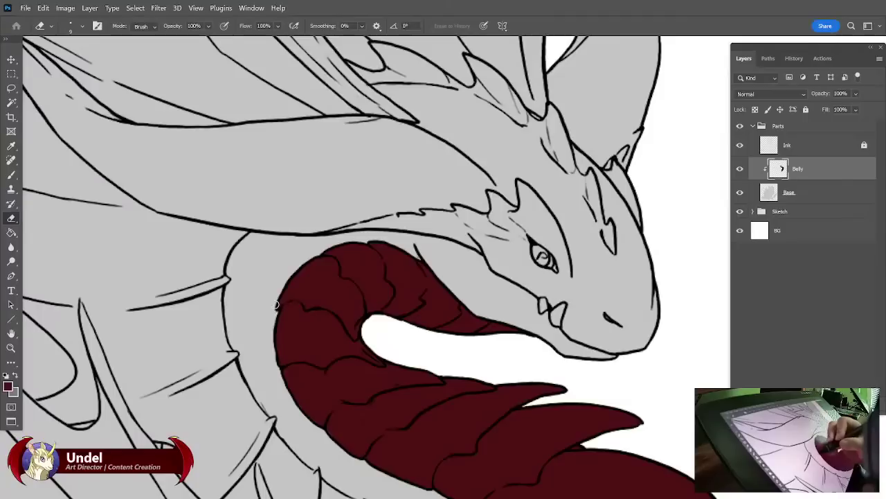
# Reduce the brush to 20 and paint a dark red border along the upper edge of the underbelly scales.
pyautogui.moveTo(574, 376); pyautogui.dragTo(552, 189)
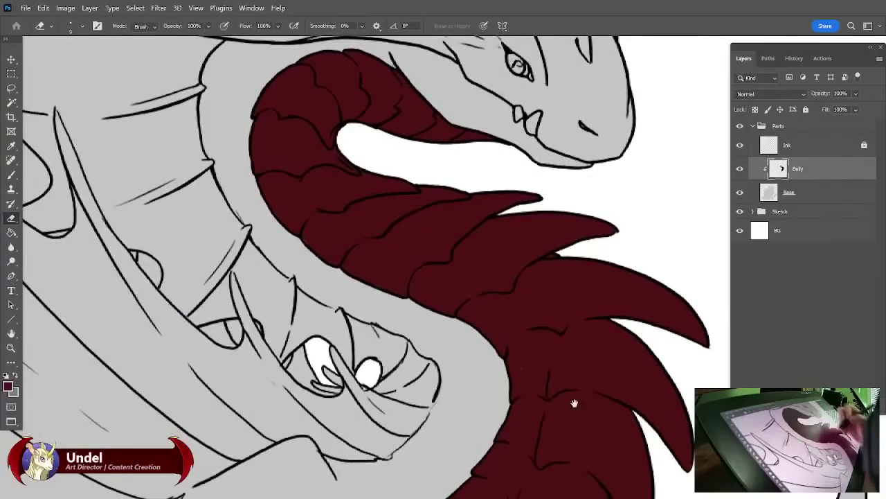
pyautogui.moveTo(594, 390); pyautogui.dragTo(614, 288)
pyautogui.scroll(-10, 615, 288)
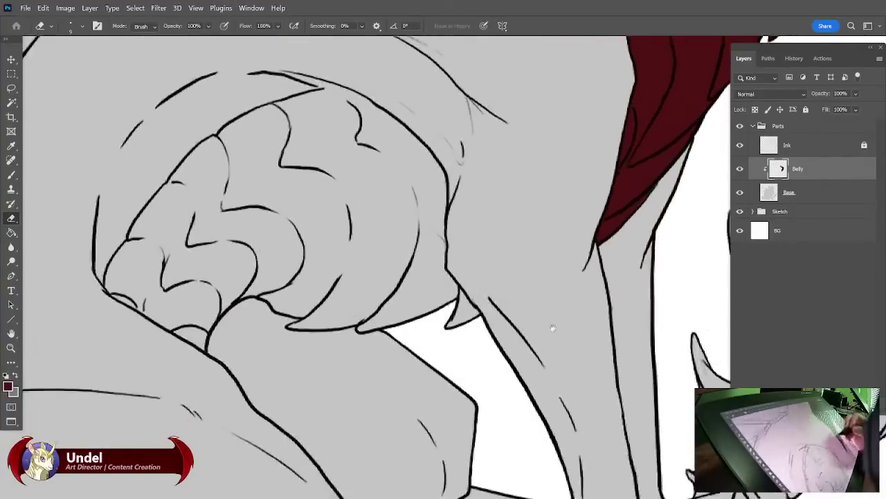
pyautogui.scroll(4, 587, 386)
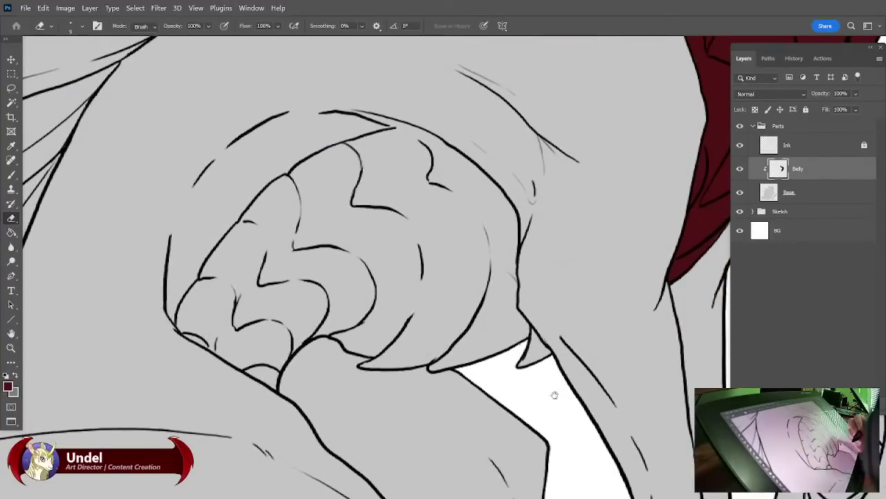
pyautogui.click(11, 174)
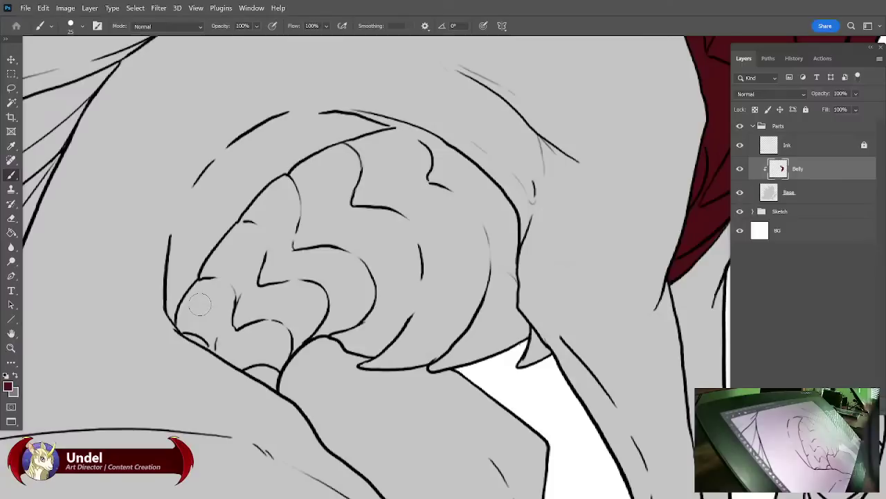
pyautogui.press('[')
pyautogui.press('[')
pyautogui.press('[')
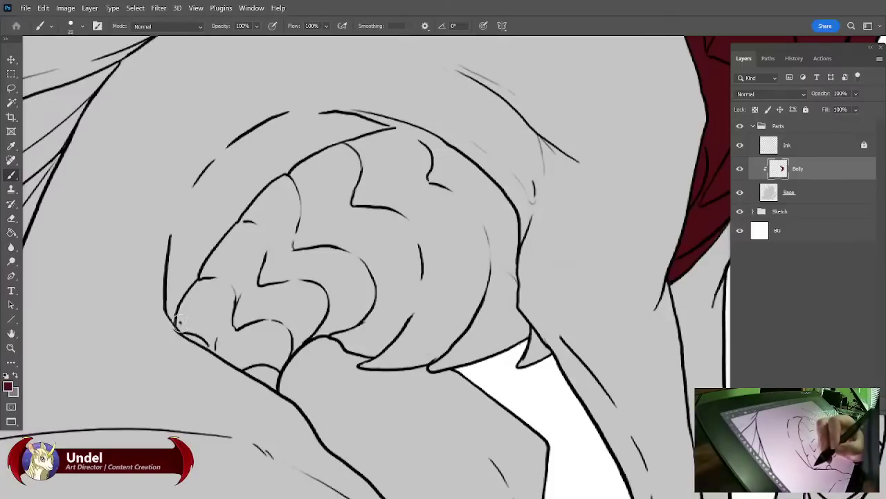
pyautogui.moveTo(181, 319)
pyautogui.mouseDown()
pyautogui.moveTo(209, 255)
pyautogui.moveTo(288, 175)
pyautogui.moveTo(395, 133)
pyautogui.moveTo(419, 135)
pyautogui.moveTo(462, 162)
pyautogui.mouseUp()
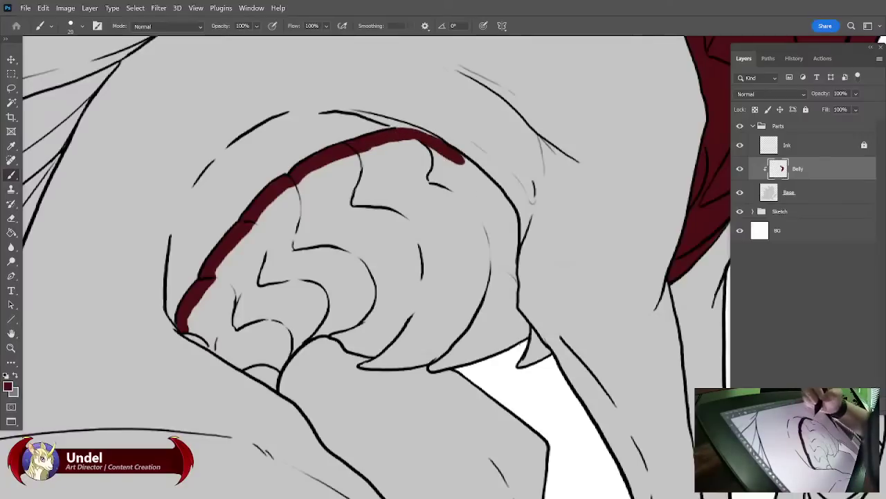
# Unlock the Ink layer and erase the stray ink stroke just above the underbelly's upper edge.
pyautogui.click(796, 145)
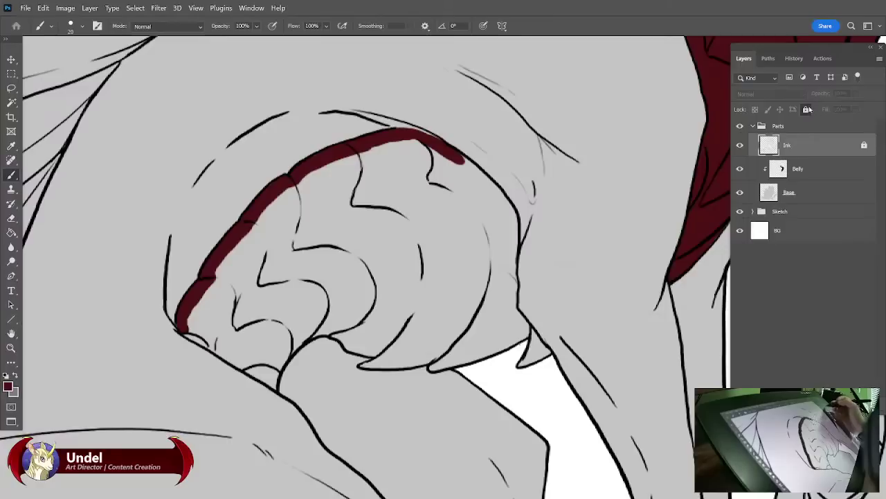
pyautogui.click(808, 109)
pyautogui.press('e')
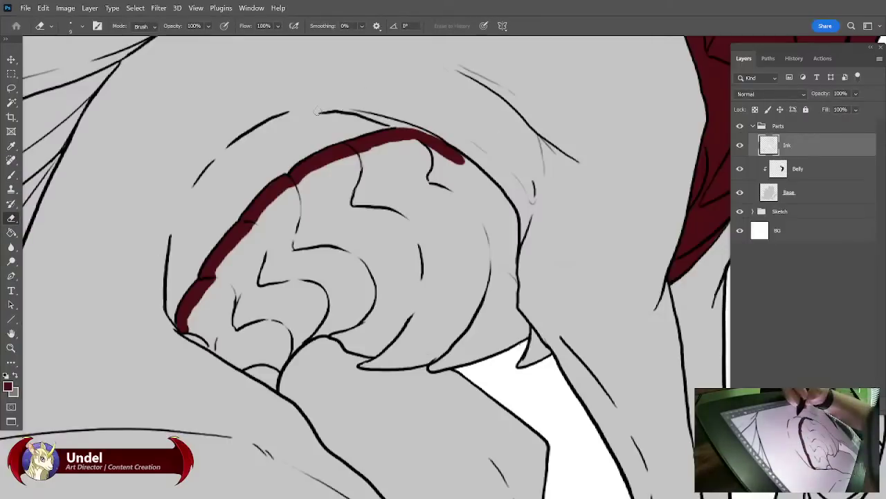
pyautogui.moveTo(317, 112); pyautogui.dragTo(360, 118)
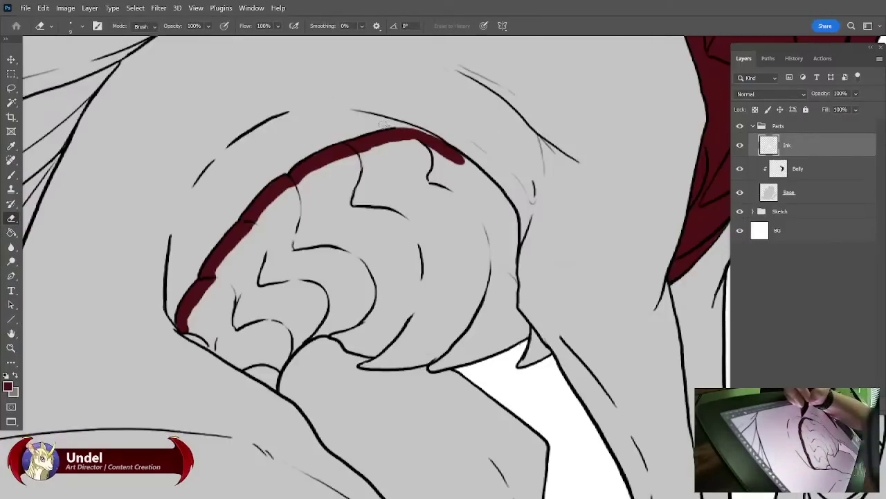
pyautogui.moveTo(560, 286); pyautogui.dragTo(521, 308)
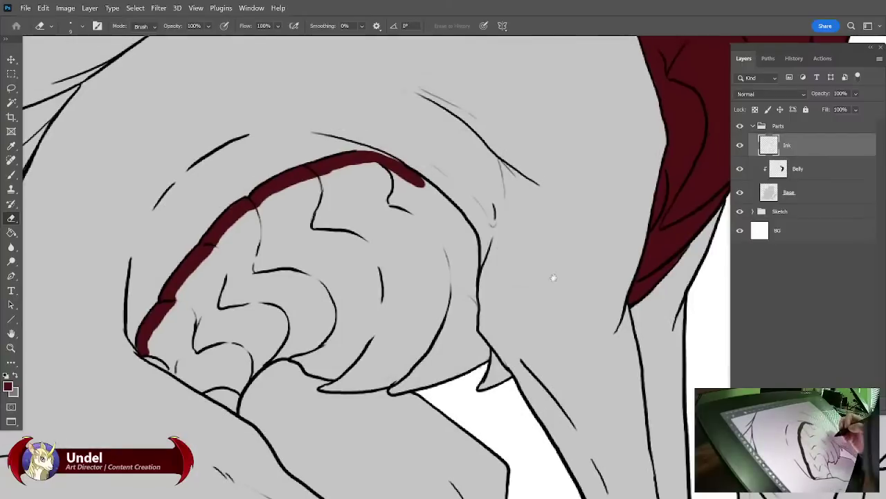
# On the Belly layer, extend the dark red underbelly border down towards the front leg.
pyautogui.click(814, 174)
pyautogui.press('b')
pyautogui.moveTo(415, 176); pyautogui.dragTo(457, 222)
# Fully lock the Ink and Base layers, leaving the Belly layer active.
pyautogui.click(790, 139)
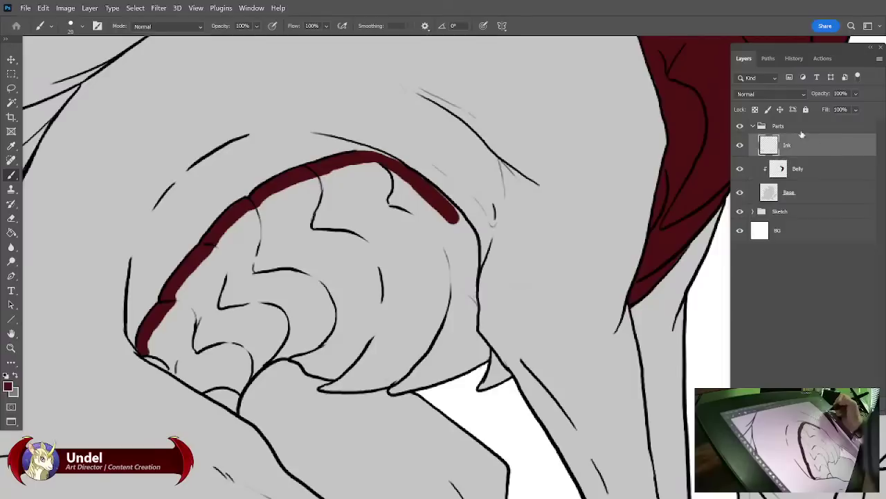
pyautogui.click(805, 109)
pyautogui.click(803, 194)
pyautogui.click(805, 110)
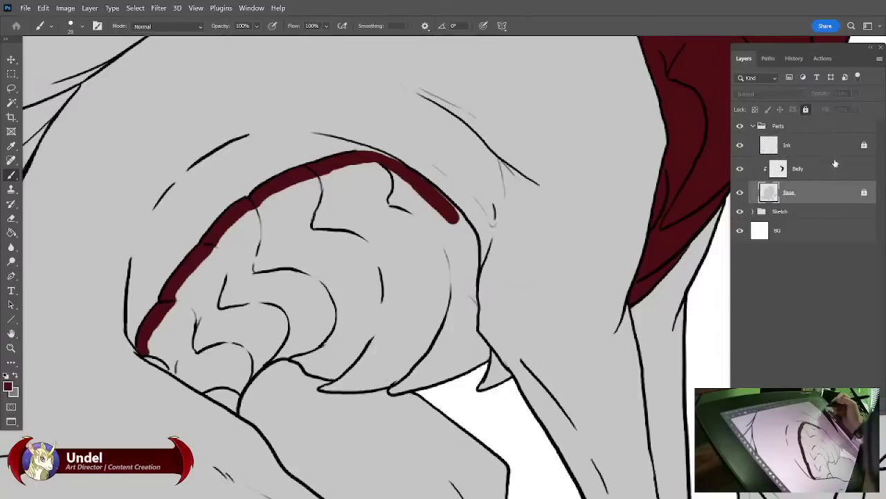
pyautogui.click(824, 175)
# Continue the dark red border down the underbelly's front edge and paint the small spike and lower front scale tips.
pyautogui.moveTo(427, 192); pyautogui.dragTo(470, 234)
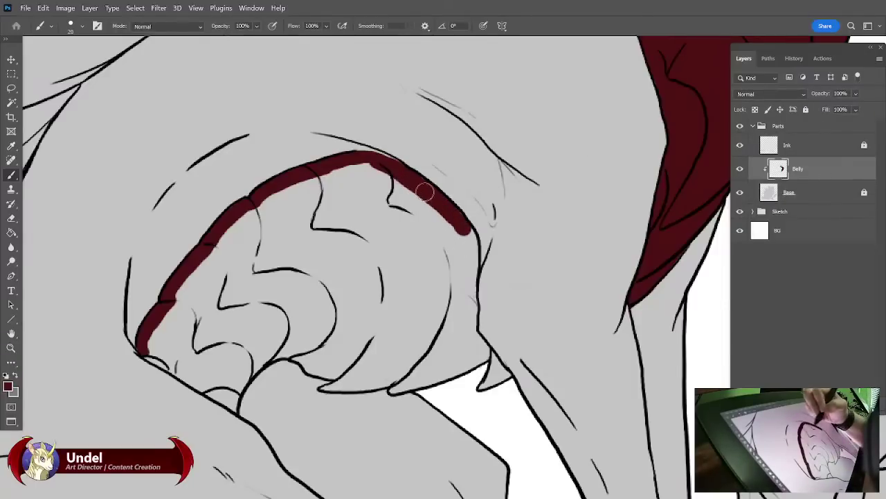
pyautogui.click(740, 170)
pyautogui.click(741, 170)
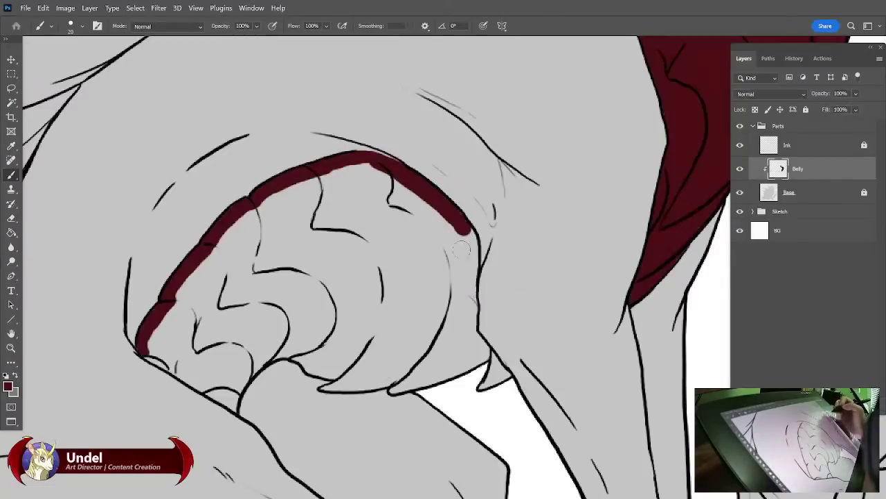
pyautogui.moveTo(464, 229)
pyautogui.mouseDown()
pyautogui.moveTo(476, 350)
pyautogui.moveTo(503, 375)
pyautogui.mouseUp()
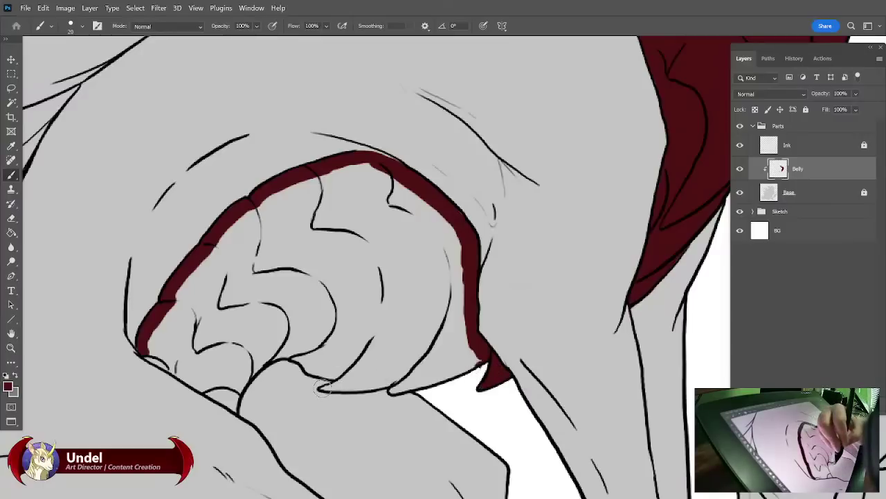
pyautogui.moveTo(331, 388)
pyautogui.mouseDown()
pyautogui.moveTo(369, 388)
pyautogui.moveTo(341, 389)
pyautogui.mouseUp()
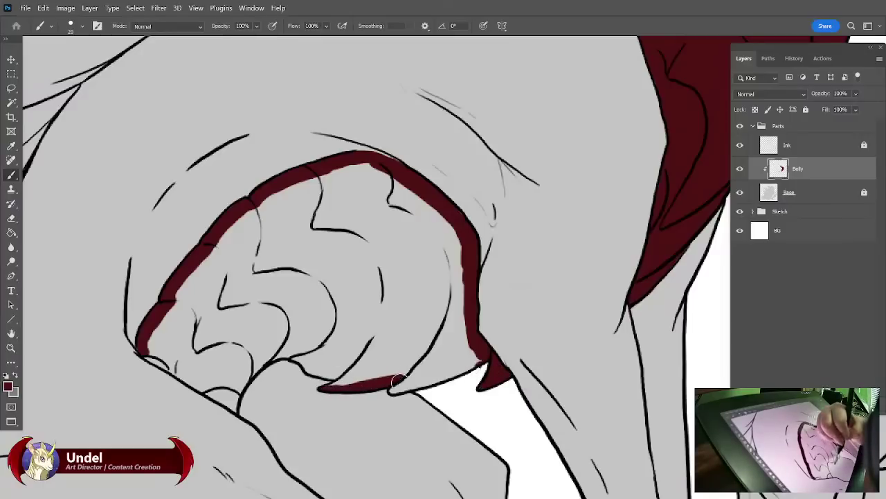
pyautogui.moveTo(394, 389)
pyautogui.mouseDown()
pyautogui.moveTo(454, 372)
pyautogui.moveTo(398, 376)
pyautogui.moveTo(449, 325)
pyautogui.moveTo(454, 309)
pyautogui.mouseUp()
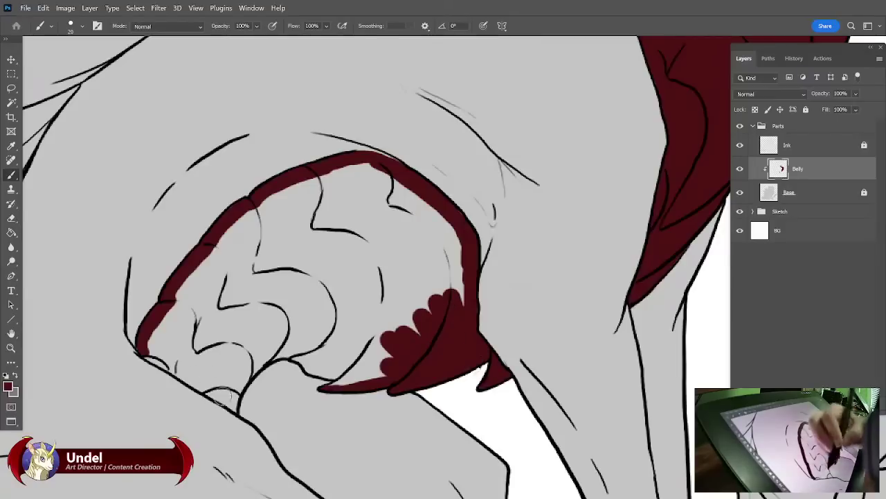
# Close the dark red underbelly border along its lower rear edge and around the top of the far hind leg.
pyautogui.moveTo(146, 356); pyautogui.dragTo(189, 380)
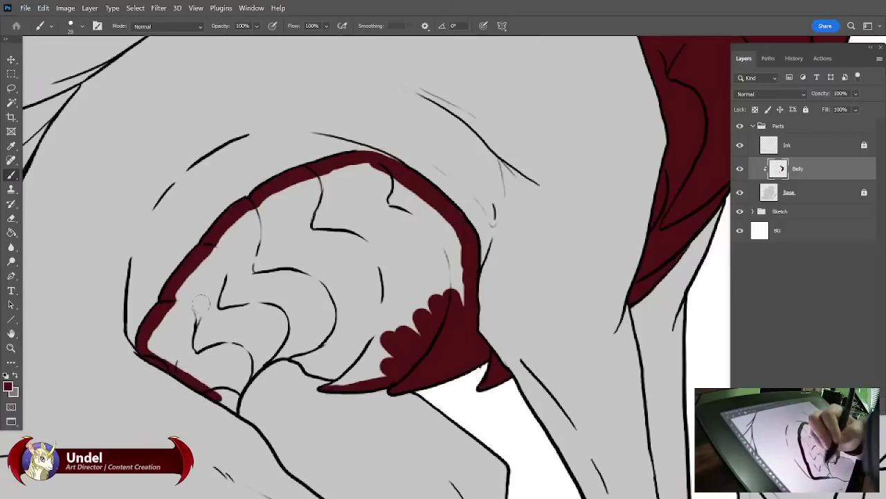
pyautogui.moveTo(218, 396)
pyautogui.mouseDown()
pyautogui.moveTo(224, 401)
pyautogui.moveTo(238, 376)
pyautogui.moveTo(283, 344)
pyautogui.moveTo(275, 357)
pyautogui.mouseUp()
pyautogui.moveTo(302, 359); pyautogui.dragTo(340, 374)
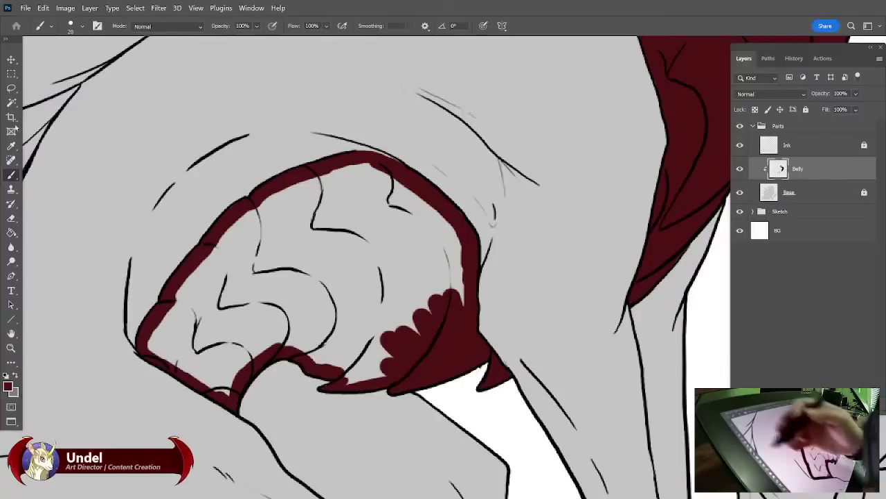
# Select the unpainted area inside the underbelly border with the Magic Wand and expand the selection by 4 pixels.
pyautogui.click(12, 103)
pyautogui.click(339, 208)
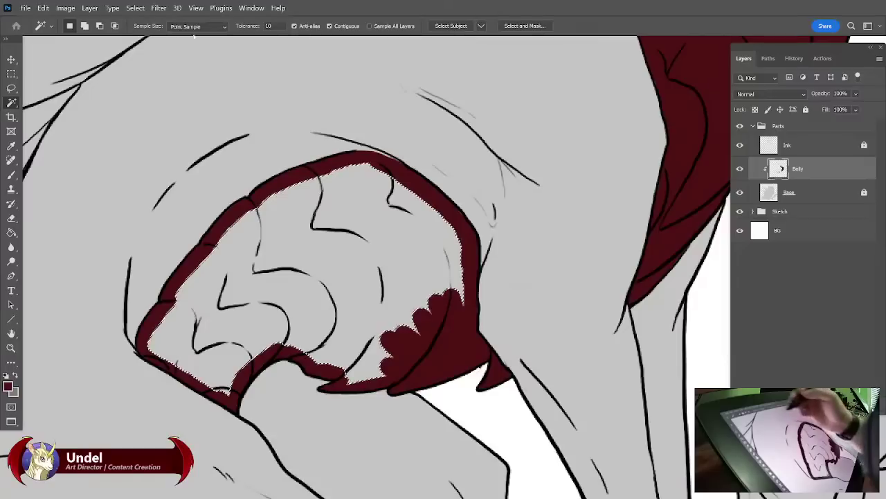
pyautogui.click(135, 7)
pyautogui.moveTo(222, 175)
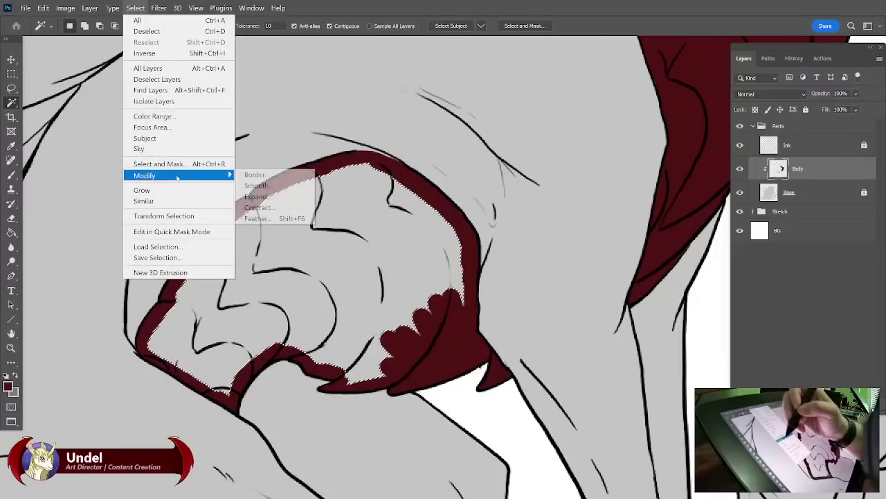
pyautogui.click(284, 202)
pyautogui.write('4')
pyautogui.press('Return')
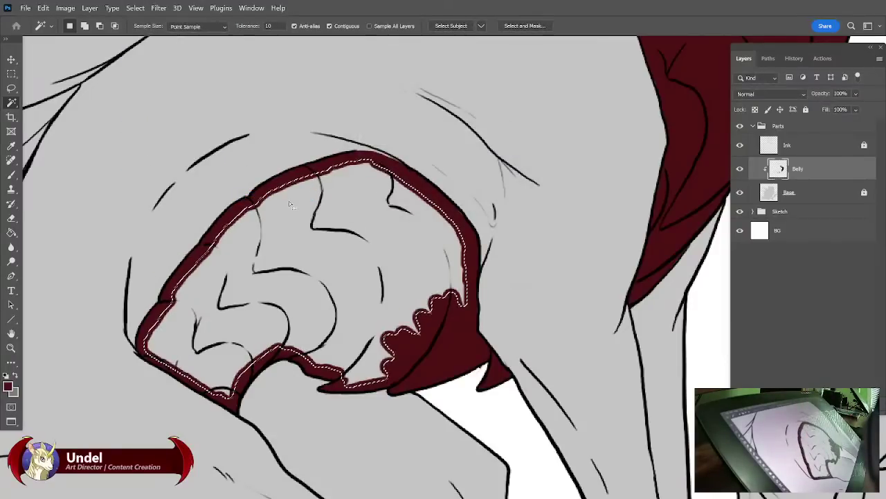
# Fill the selected underbelly area with the dark red foreground colour and deselect it.
pyautogui.hotkey('shift', 'F5')
pyautogui.press('Return')
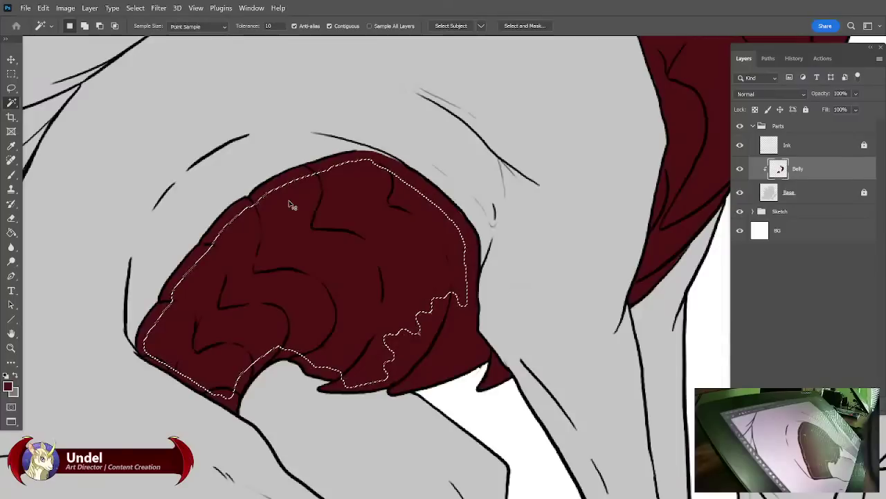
pyautogui.hotkey('ctrl', 'd')
# Paint the scales on the underside of the tail base behind the hind leg dark red with the Brush.
pyautogui.press('b')
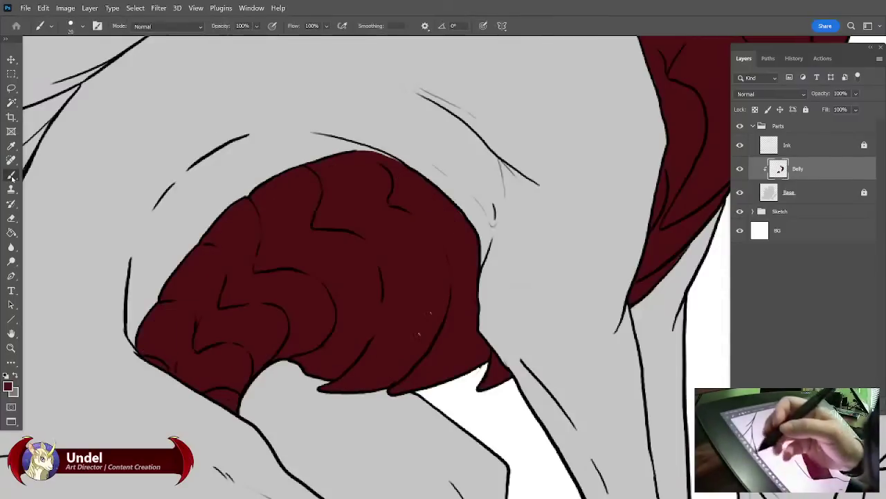
pyautogui.moveTo(374, 355); pyautogui.dragTo(570, 117)
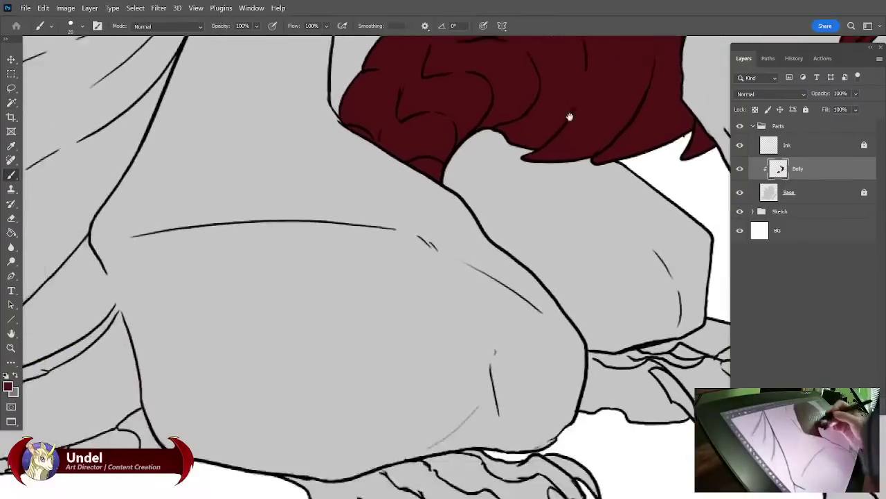
pyautogui.moveTo(381, 410)
pyautogui.mouseDown()
pyautogui.moveTo(517, 249)
pyautogui.moveTo(626, 281)
pyautogui.moveTo(647, 277)
pyautogui.mouseUp()
pyautogui.moveTo(236, 335)
pyautogui.mouseDown()
pyautogui.moveTo(367, 325)
pyautogui.moveTo(385, 317)
pyautogui.moveTo(360, 314)
pyautogui.moveTo(409, 299)
pyautogui.moveTo(392, 304)
pyautogui.moveTo(434, 273)
pyautogui.moveTo(443, 306)
pyautogui.moveTo(464, 325)
pyautogui.moveTo(421, 330)
pyautogui.moveTo(416, 307)
pyautogui.mouseUp()
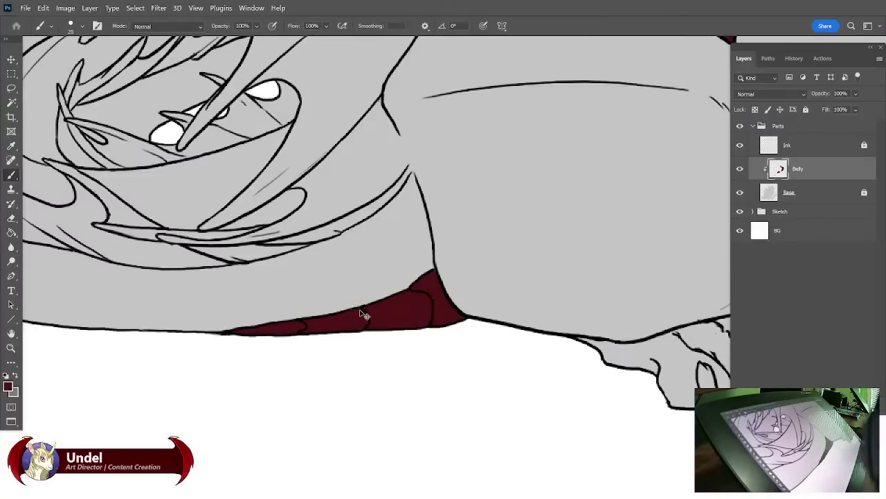
# Lock transparent pixels on the Belly, Base and Ink layers, replacing the full lock on Base and Ink.
pyautogui.scroll(-10, 362, 312)
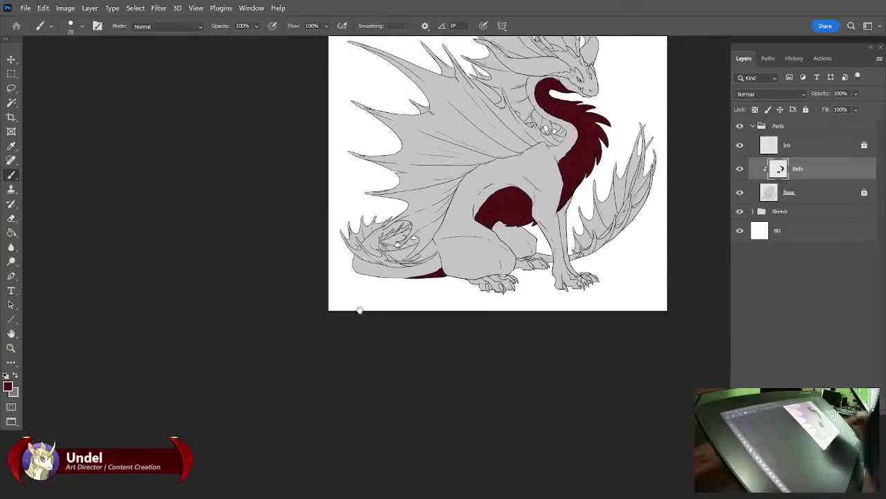
pyautogui.moveTo(624, 282)
pyautogui.mouseDown()
pyautogui.moveTo(593, 337)
pyautogui.moveTo(560, 367)
pyautogui.mouseUp()
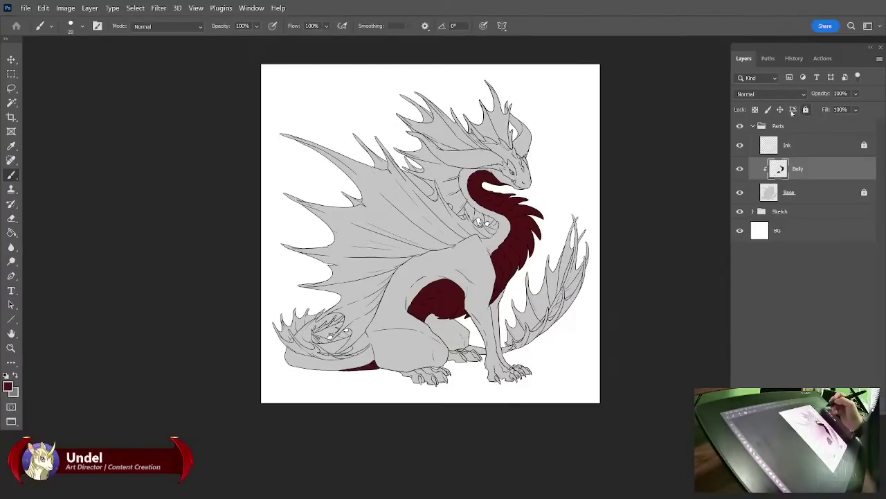
pyautogui.click(755, 110)
pyautogui.click(815, 192)
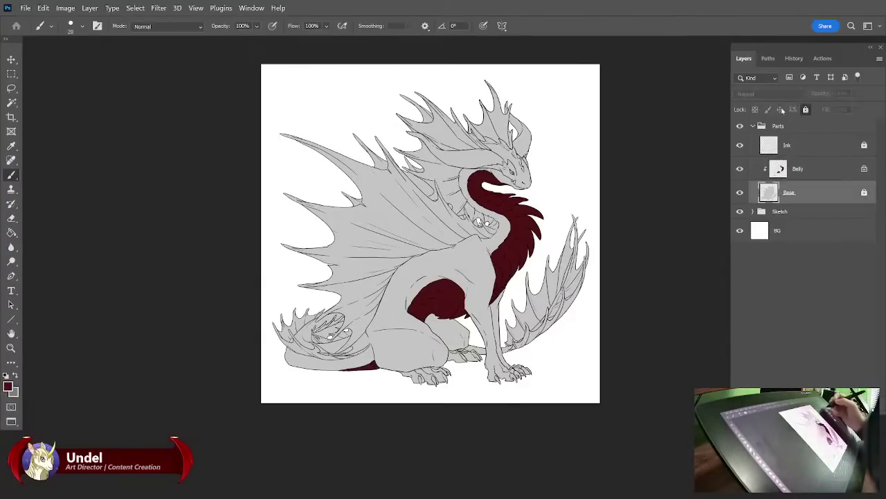
pyautogui.click(755, 109)
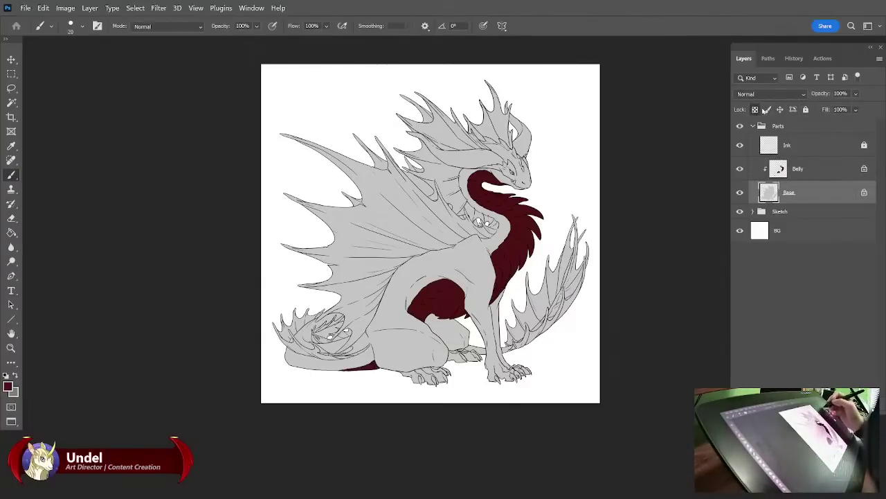
pyautogui.click(839, 151)
pyautogui.click(805, 110)
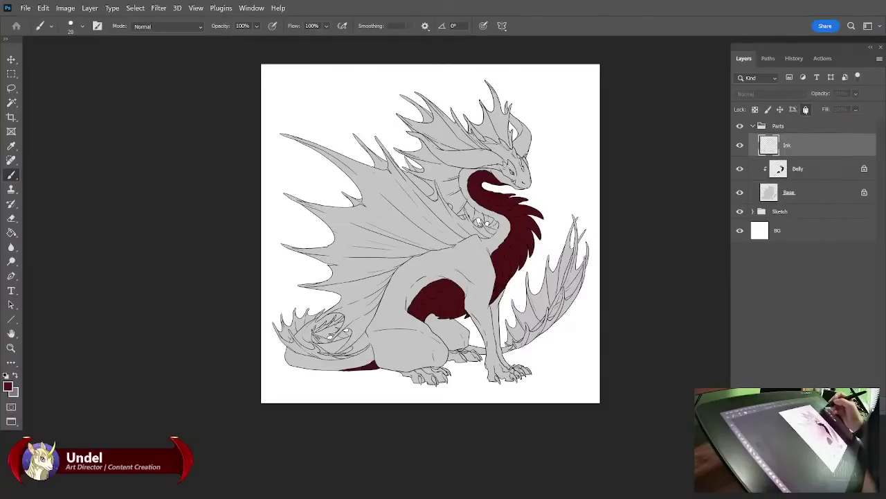
pyautogui.click(755, 109)
# Fill the Base layer's silhouette with the darker grey 7c7c7c and make the Belly layer active again.
pyautogui.click(818, 200)
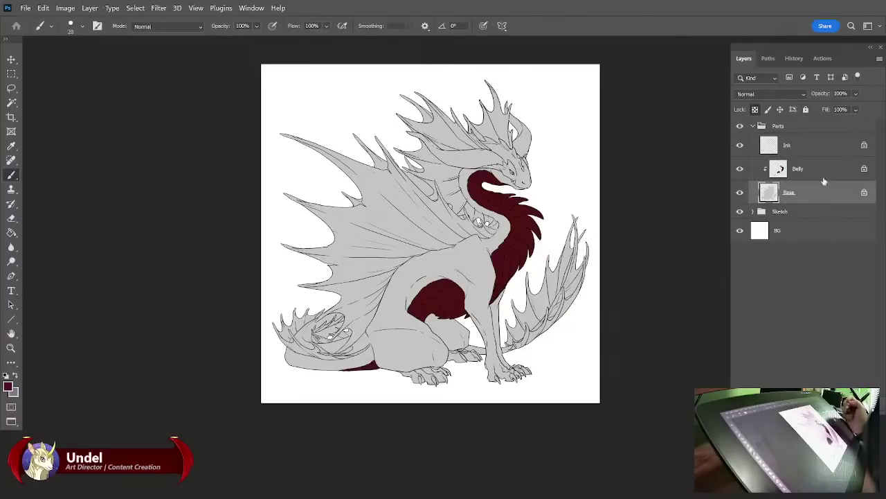
pyautogui.click(8, 386)
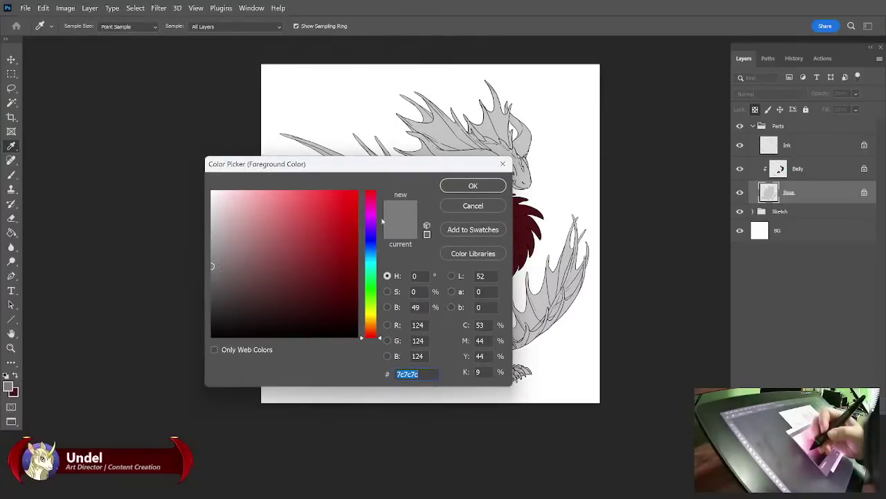
pyautogui.click(473, 186)
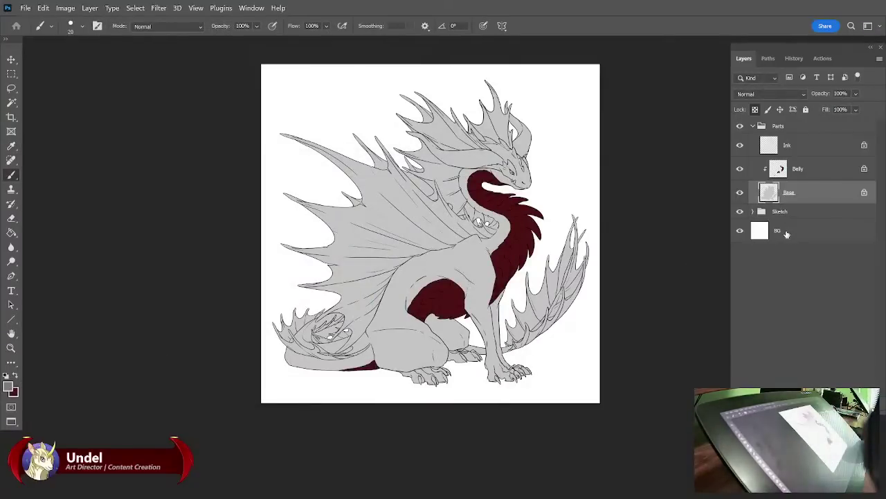
pyautogui.hotkey('shift', 'F5')
pyautogui.press('Return')
pyautogui.click(814, 177)
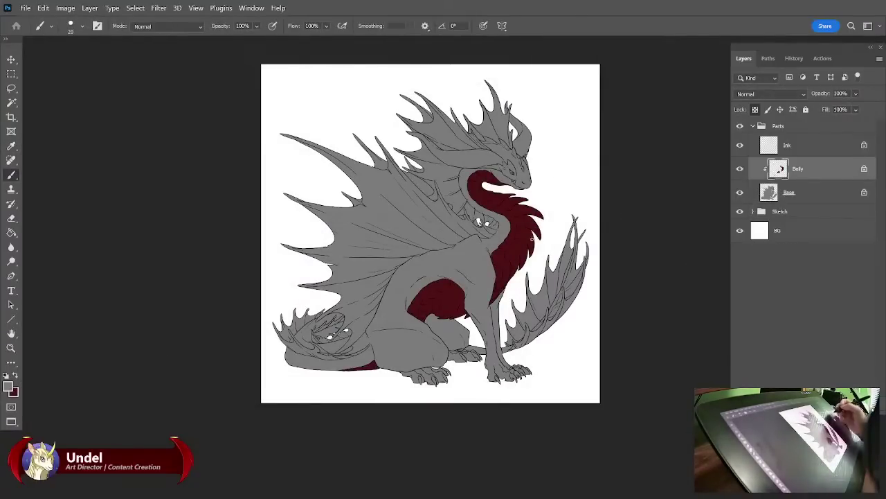
# Fill the Belly layer's painted scales with the light grey c4c1c1.
pyautogui.click(7, 386)
pyautogui.click(212, 223)
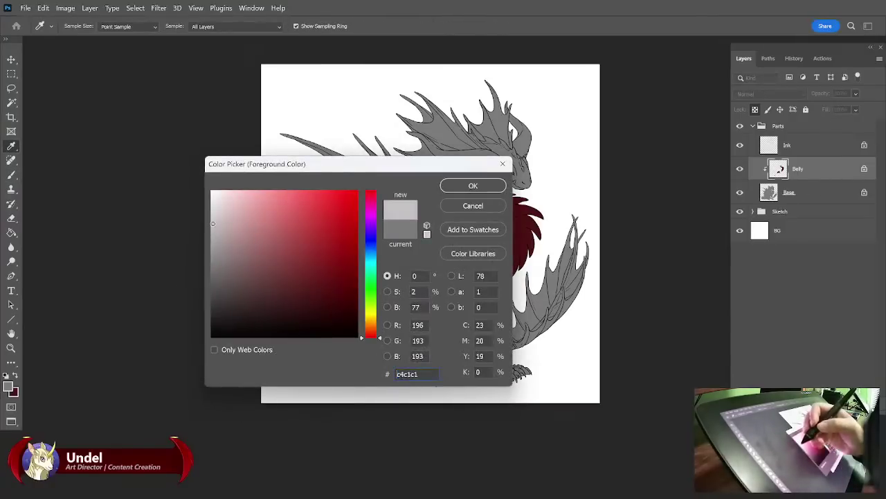
pyautogui.click(477, 186)
pyautogui.hotkey('shift', 'BackSpace')
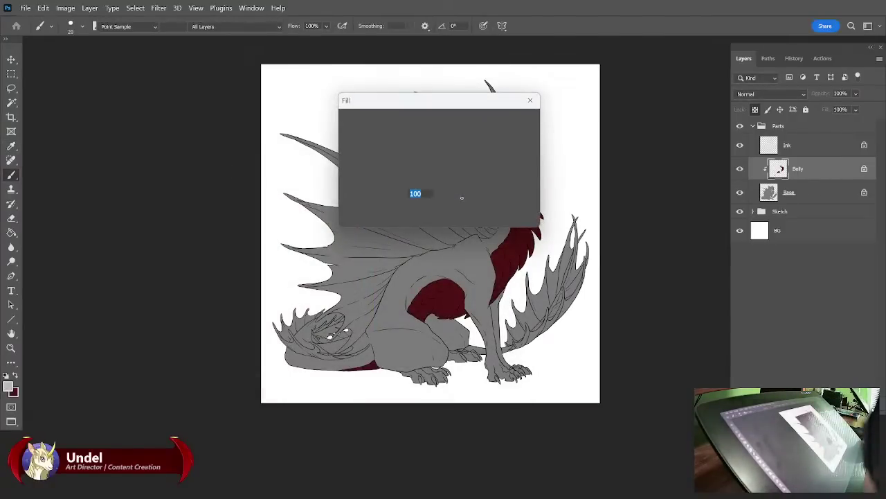
pyautogui.press('Return')
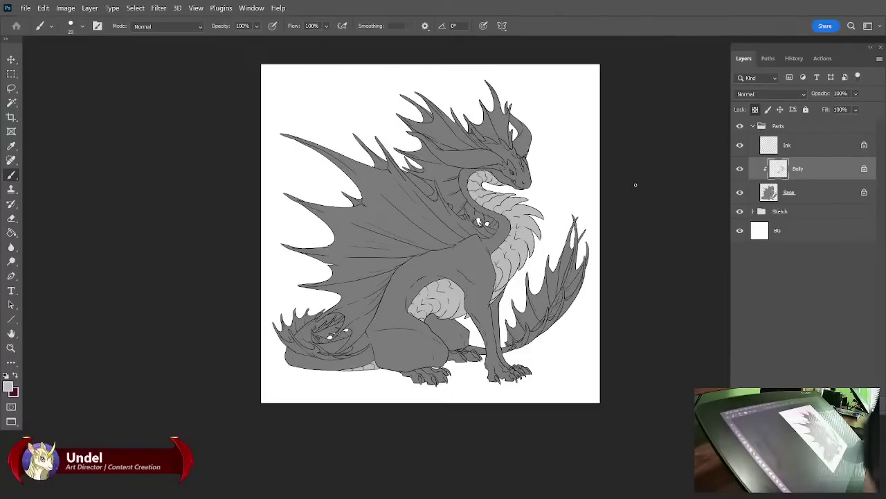
# Add a new layer named Horns above the Belly layer and clip it to the Base layer.
pyautogui.hotkey('ctrl', '+')
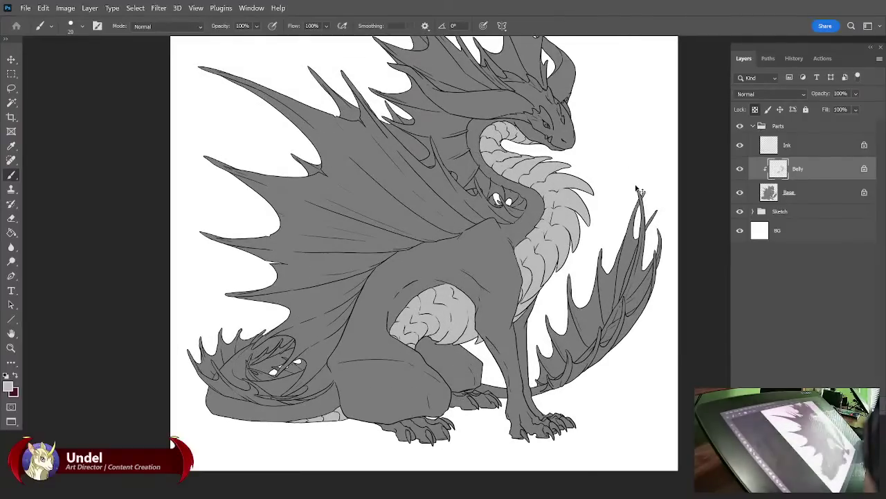
pyautogui.hotkey('ctrl', '+')
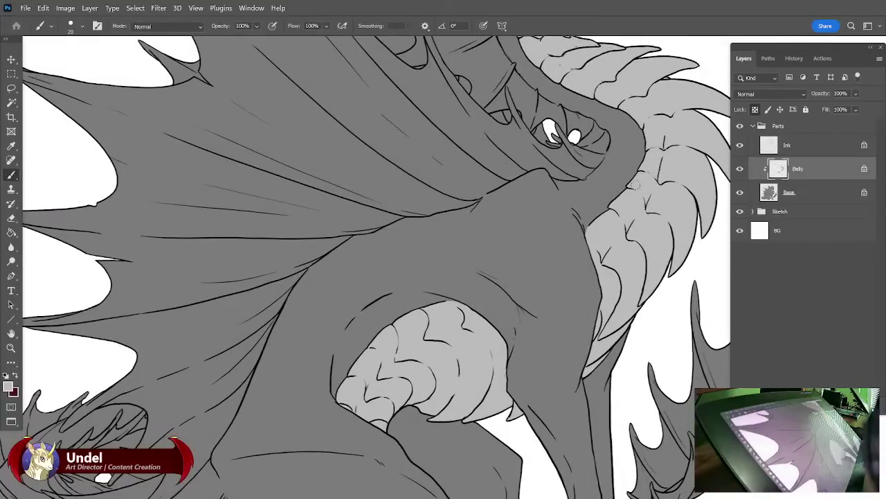
pyautogui.moveTo(702, 128); pyautogui.dragTo(610, 346)
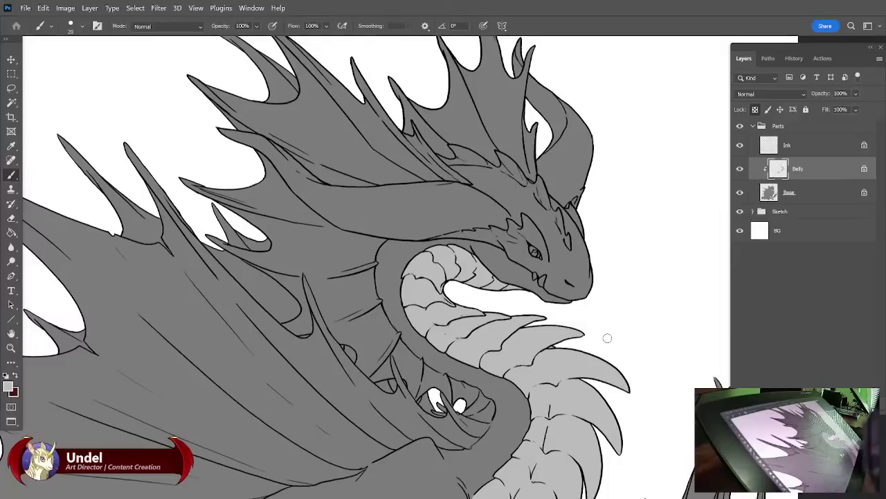
pyautogui.click(879, 58)
pyautogui.click(866, 65)
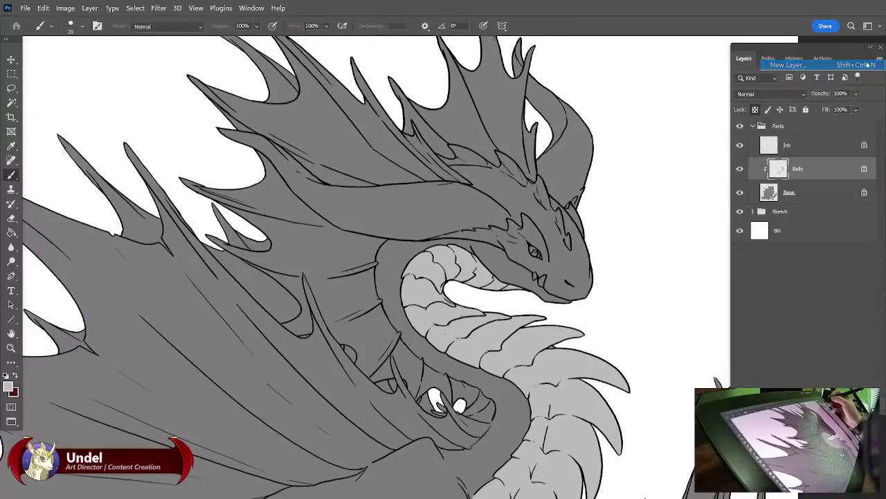
pyautogui.press('Return')
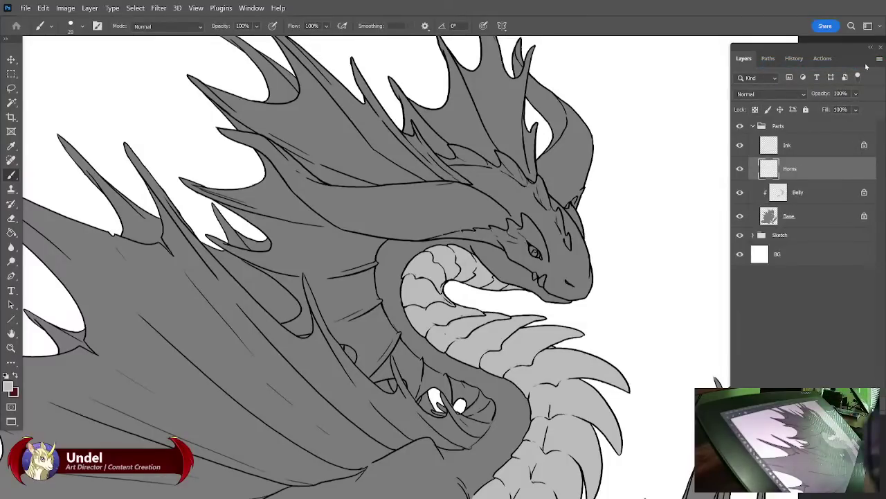
pyautogui.hotkey('ctrl', 'alt', 'g')
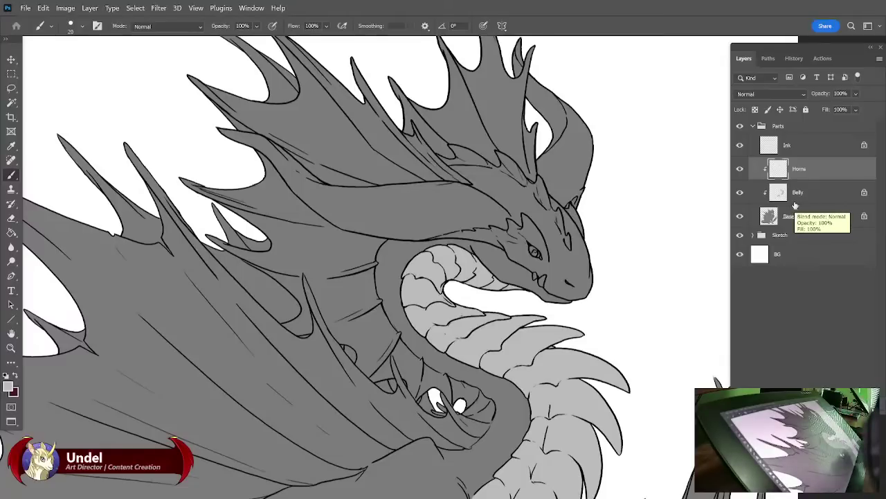
# Add a new layer above the Ink layer and make it active with black as the foreground colour.
pyautogui.click(811, 145)
pyautogui.click(880, 58)
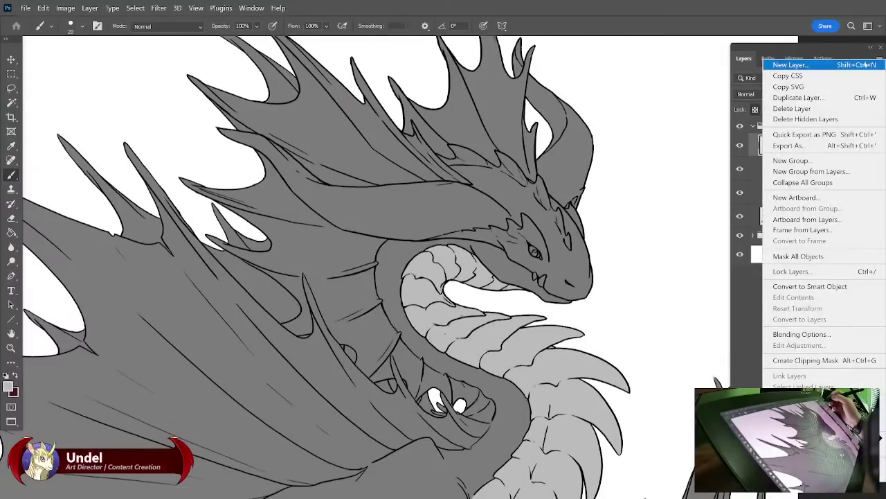
pyautogui.click(863, 63)
pyautogui.press('Return')
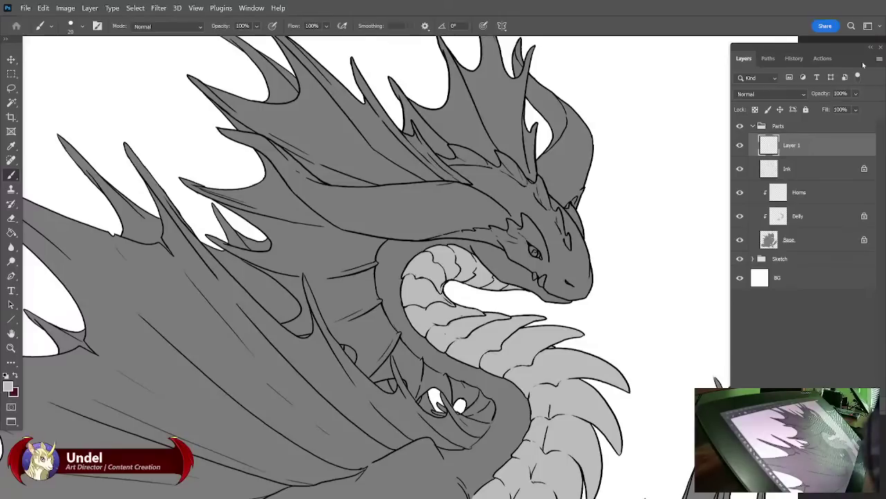
pyautogui.click(807, 196)
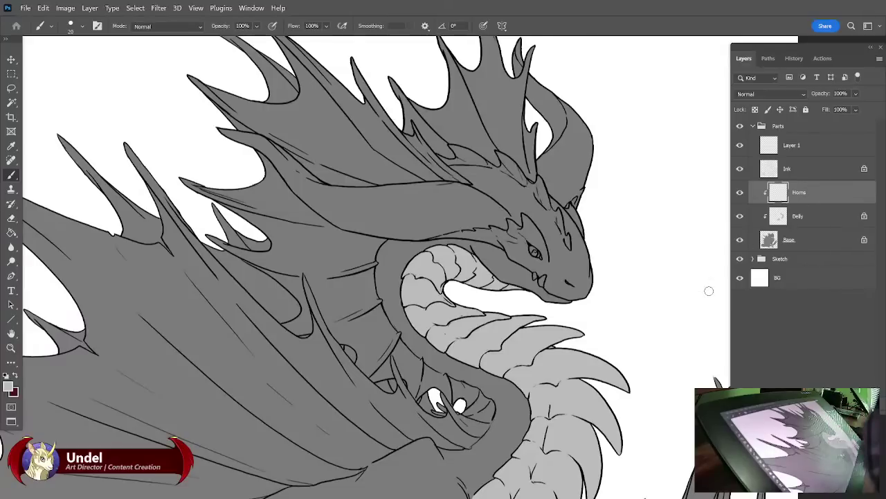
pyautogui.hotkey('ctrl', '+')
pyautogui.hotkey('ctrl', '-')
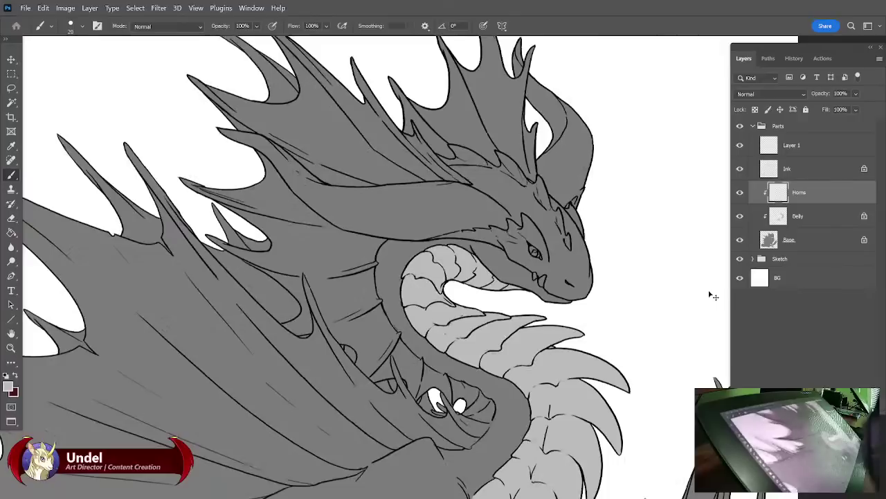
pyautogui.click(798, 147)
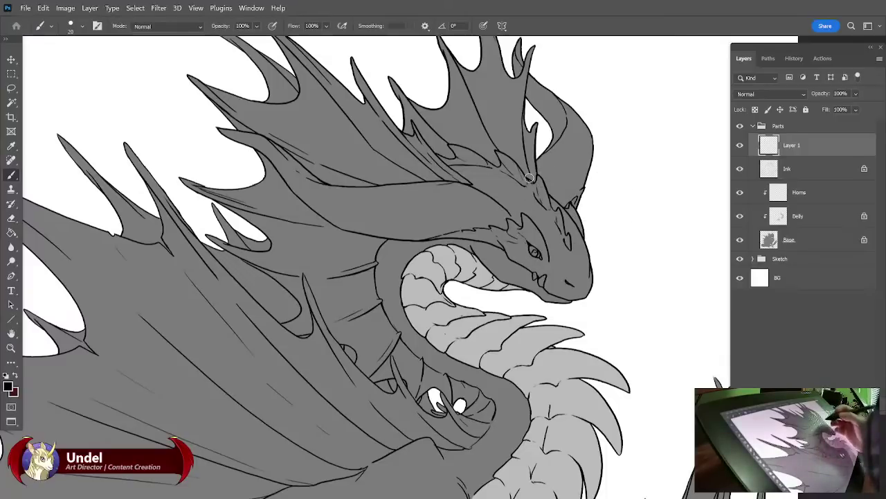
# Brush a black guide line on the topmost layer from behind the head along the neck and back to the tail.
pyautogui.moveTo(449, 165)
pyautogui.mouseDown()
pyautogui.moveTo(417, 169)
pyautogui.moveTo(426, 166)
pyautogui.moveTo(357, 210)
pyautogui.moveTo(381, 182)
pyautogui.moveTo(359, 230)
pyautogui.moveTo(368, 195)
pyautogui.moveTo(346, 232)
pyautogui.moveTo(359, 261)
pyautogui.moveTo(343, 246)
pyautogui.moveTo(364, 332)
pyautogui.moveTo(340, 273)
pyautogui.moveTo(362, 335)
pyautogui.moveTo(354, 317)
pyautogui.moveTo(404, 372)
pyautogui.moveTo(366, 339)
pyautogui.moveTo(436, 392)
pyautogui.mouseUp()
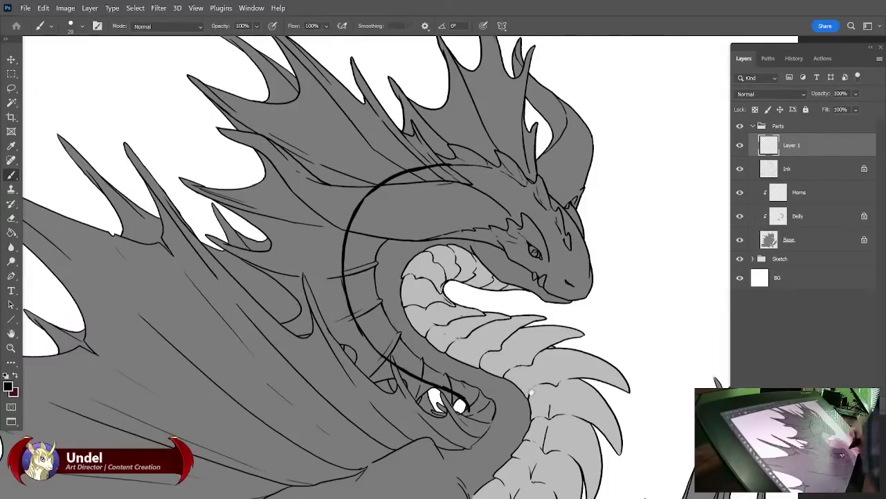
pyautogui.moveTo(530, 390); pyautogui.dragTo(579, 210)
pyautogui.moveTo(516, 226)
pyautogui.mouseDown()
pyautogui.moveTo(476, 259)
pyautogui.moveTo(397, 264)
pyautogui.moveTo(272, 313)
pyautogui.moveTo(278, 323)
pyautogui.moveTo(436, 199)
pyautogui.moveTo(440, 182)
pyautogui.moveTo(342, 206)
pyautogui.moveTo(362, 157)
pyautogui.moveTo(248, 366)
pyautogui.moveTo(190, 376)
pyautogui.moveTo(236, 358)
pyautogui.moveTo(205, 374)
pyautogui.moveTo(277, 315)
pyautogui.mouseUp()
pyautogui.moveTo(540, 289)
pyautogui.mouseDown()
pyautogui.moveTo(536, 307)
pyautogui.moveTo(606, 268)
pyautogui.mouseUp()
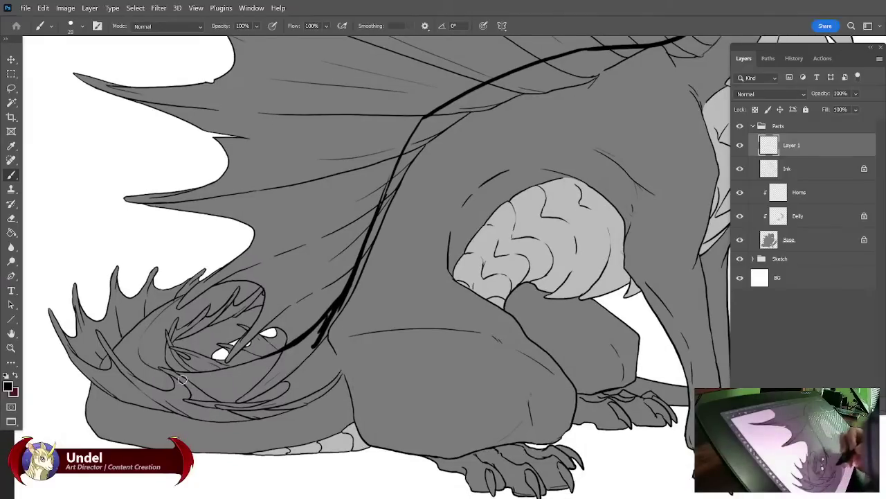
pyautogui.moveTo(490, 294); pyautogui.dragTo(406, 408)
pyautogui.moveTo(658, 168); pyautogui.dragTo(500, 369)
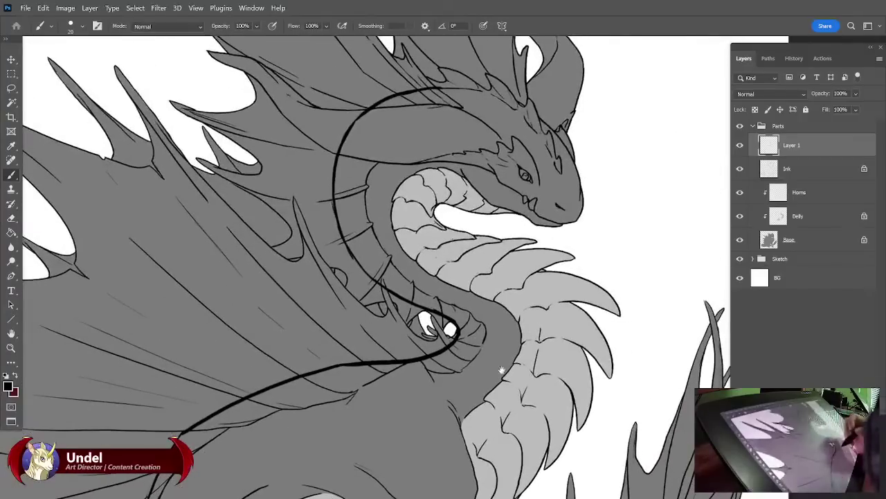
pyautogui.hotkey('ctrl', '-')
pyautogui.hotkey('ctrl', '-')
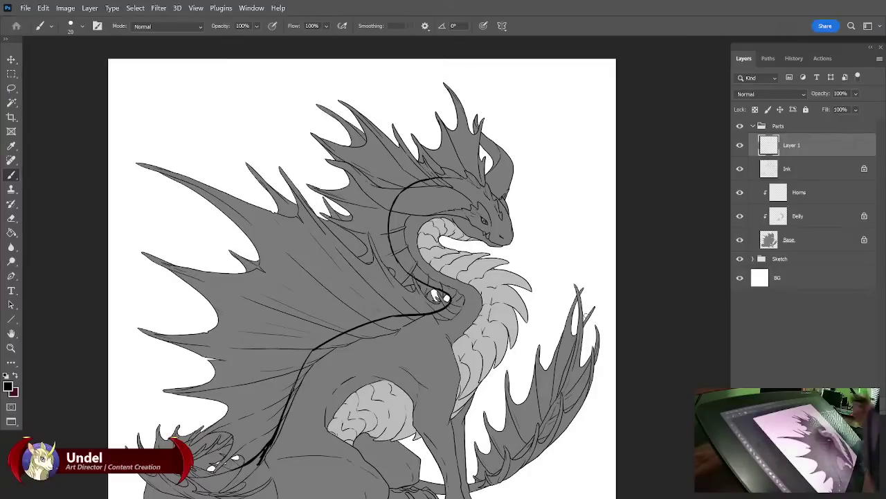
# Compare the drawing with the guide line layer hidden and shown, and delete that layer.
pyautogui.click(739, 145)
pyautogui.click(740, 146)
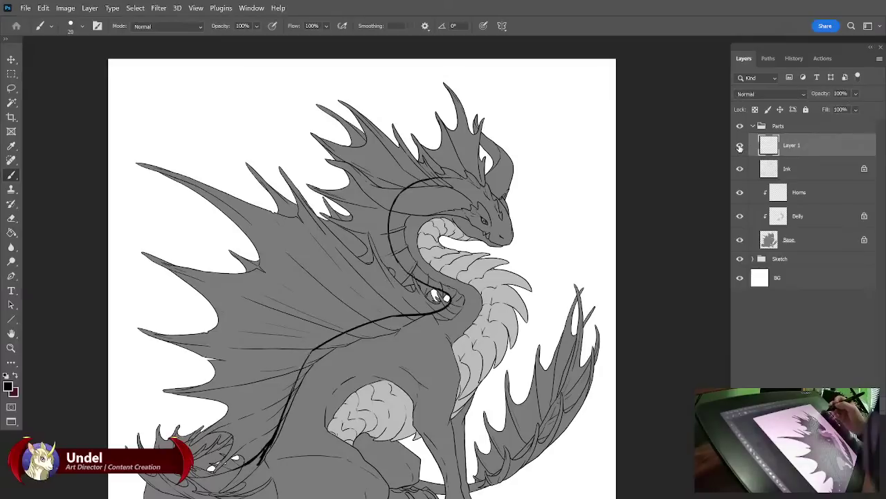
pyautogui.click(740, 146)
pyautogui.click(740, 146)
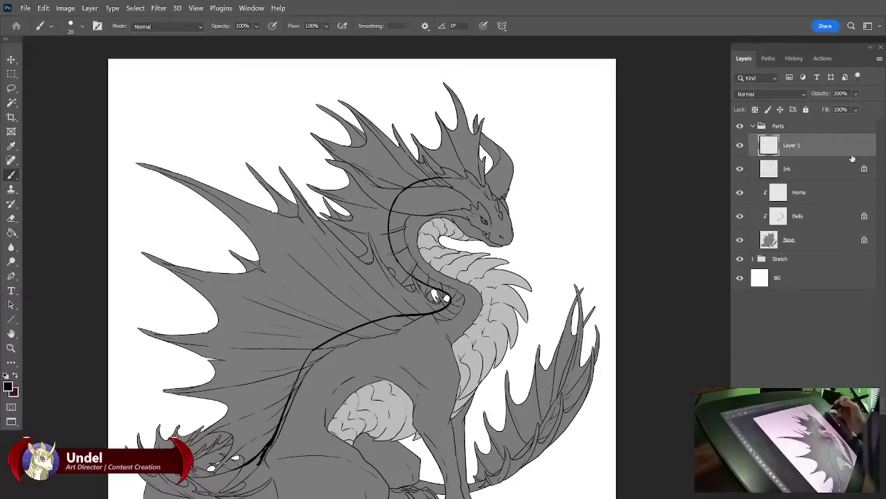
pyautogui.moveTo(853, 193); pyautogui.dragTo(863, 380)
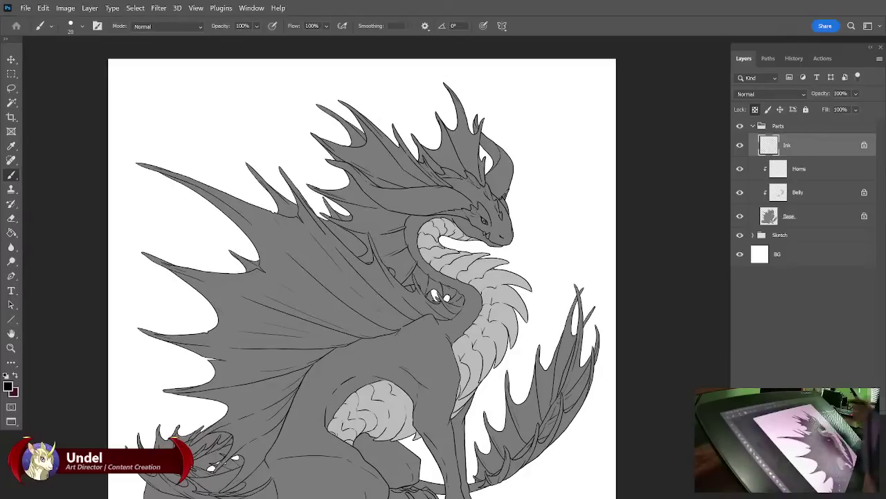
# Fill the Base layer's silhouette with the light grey sampled from the belly scales.
pyautogui.click(800, 169)
pyautogui.hotkey('ctrl', '+')
pyautogui.hotkey('ctrl', '+')
pyautogui.hotkey('ctrl', '+')
pyautogui.hotkey('ctrl', '+')
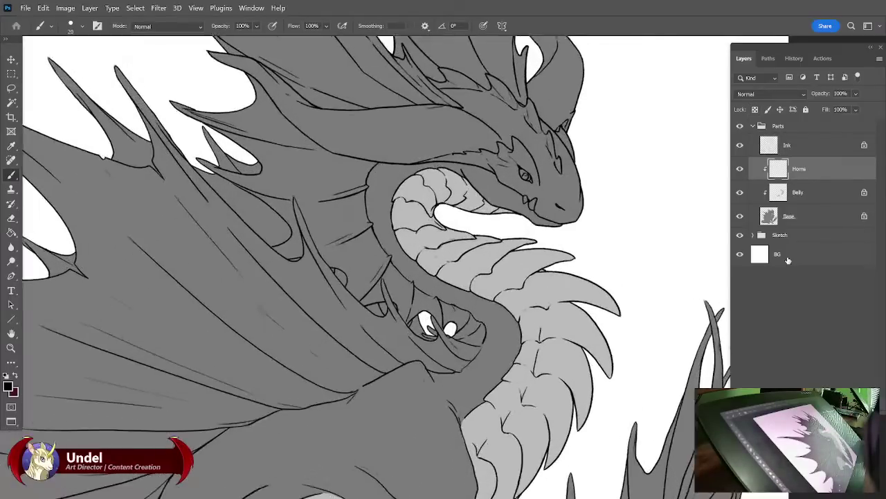
pyautogui.moveTo(648, 100); pyautogui.dragTo(590, 330)
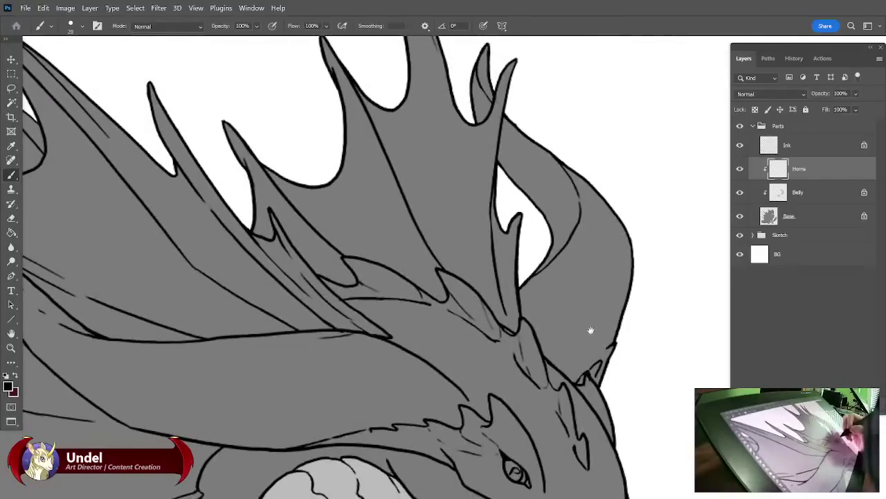
pyautogui.click(809, 193)
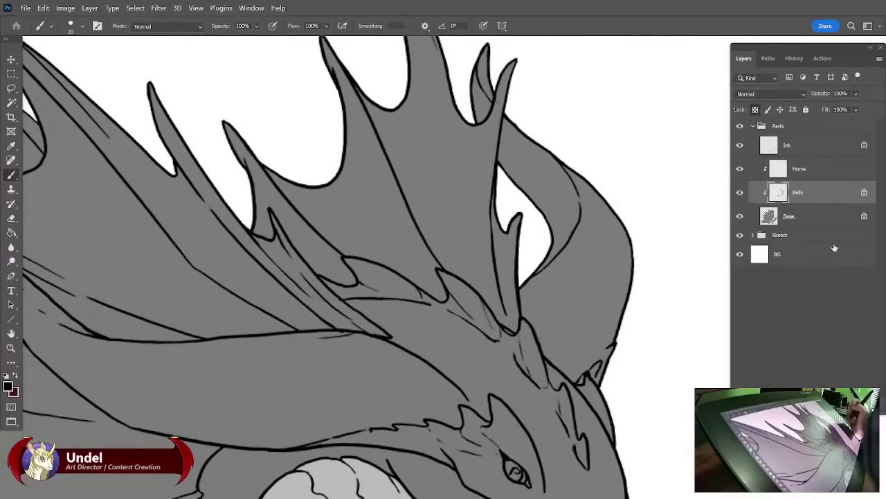
pyautogui.click(807, 219)
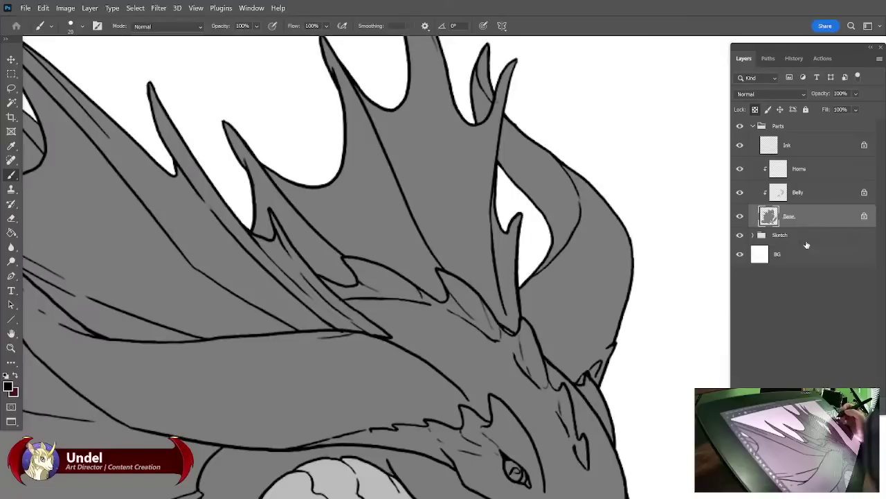
pyautogui.keyDown('alt'); pyautogui.click(368, 474); pyautogui.keyUp('alt')
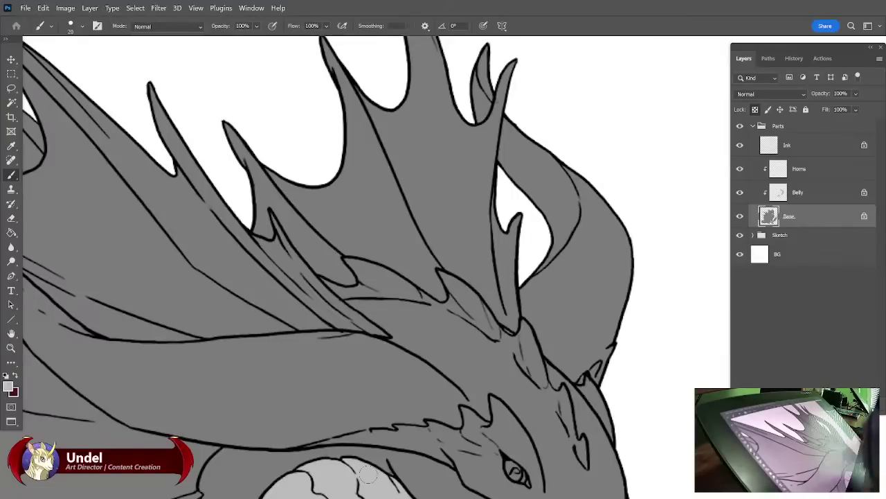
pyautogui.hotkey('shift', 'BackSpace')
pyautogui.press('Return')
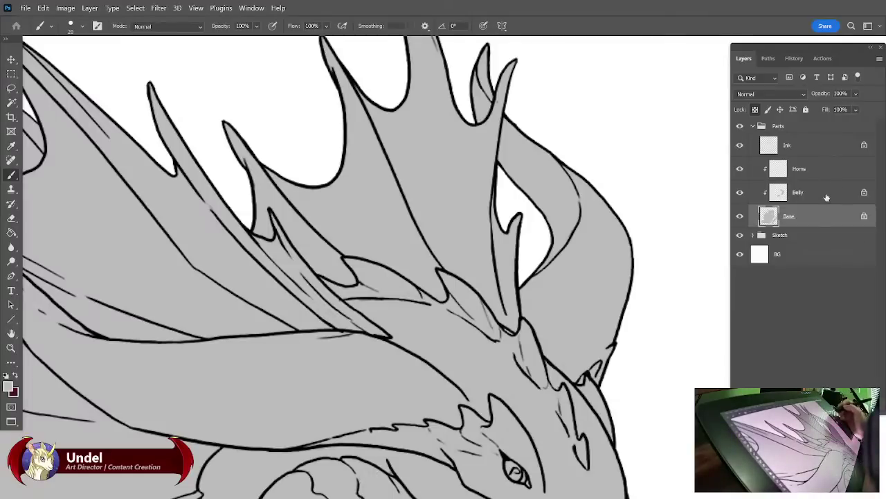
# Paint the far horn dark red on the Horns layer with the Brush, from its base to the tip.
pyautogui.click(821, 170)
pyautogui.moveTo(671, 345); pyautogui.dragTo(687, 365)
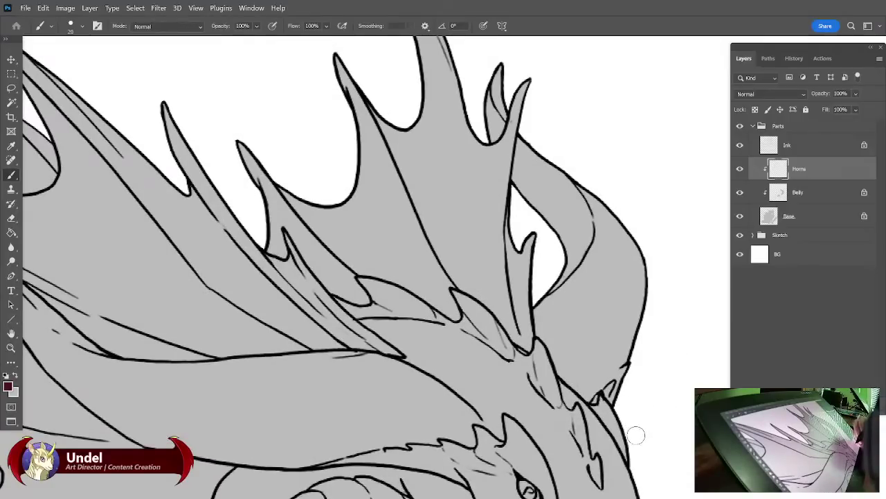
pyautogui.moveTo(544, 303)
pyautogui.mouseDown()
pyautogui.moveTo(538, 322)
pyautogui.moveTo(564, 375)
pyautogui.moveTo(586, 395)
pyautogui.moveTo(596, 388)
pyautogui.mouseUp()
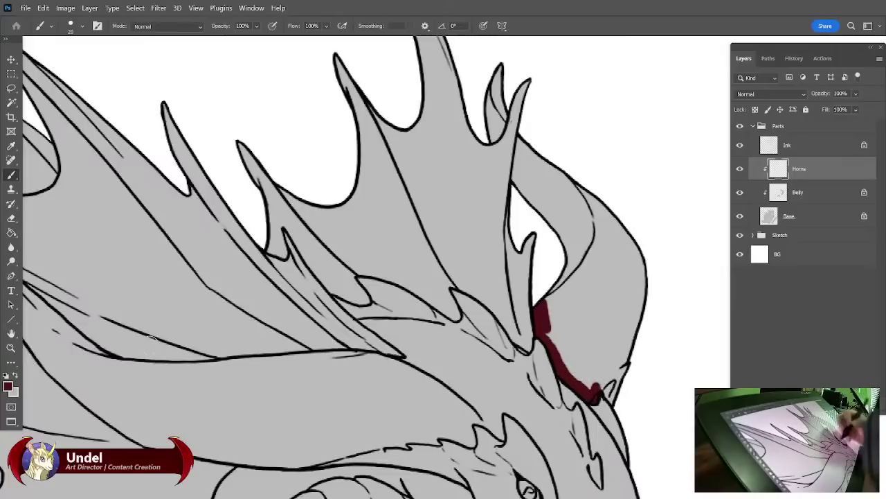
pyautogui.press('e')
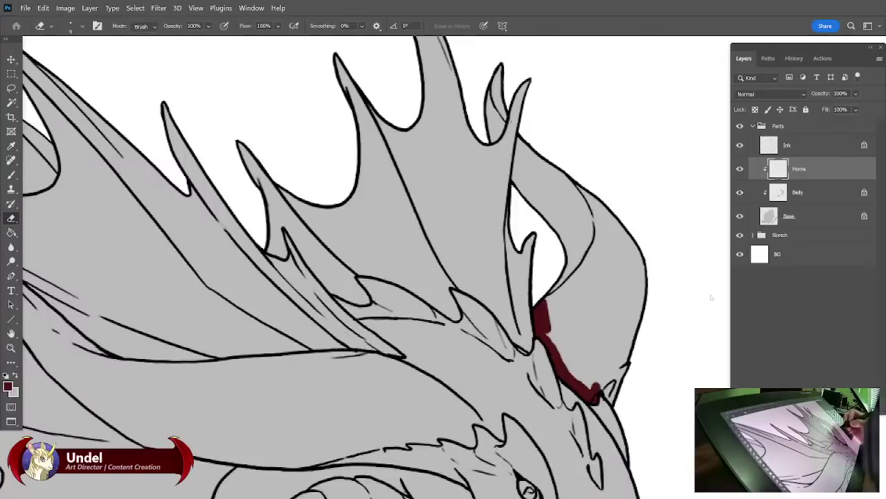
pyautogui.click(11, 175)
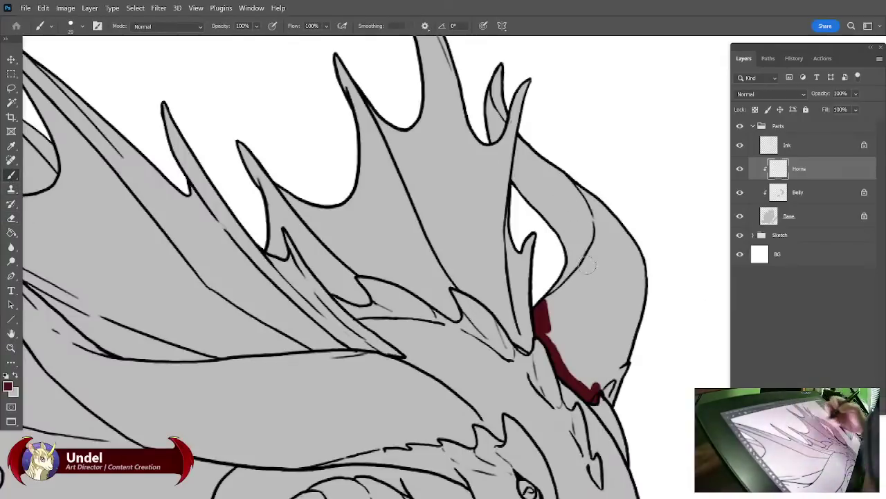
pyautogui.moveTo(554, 215)
pyautogui.mouseDown()
pyautogui.moveTo(589, 274)
pyautogui.moveTo(613, 277)
pyautogui.moveTo(613, 221)
pyautogui.moveTo(651, 324)
pyautogui.moveTo(633, 316)
pyautogui.moveTo(614, 342)
pyautogui.moveTo(623, 402)
pyautogui.moveTo(599, 378)
pyautogui.moveTo(585, 388)
pyautogui.moveTo(555, 303)
pyautogui.moveTo(550, 333)
pyautogui.moveTo(592, 296)
pyautogui.moveTo(605, 307)
pyautogui.moveTo(614, 327)
pyautogui.moveTo(593, 374)
pyautogui.moveTo(579, 282)
pyautogui.mouseUp()
pyautogui.moveTo(521, 157)
pyautogui.mouseDown()
pyautogui.moveTo(525, 129)
pyautogui.moveTo(521, 185)
pyautogui.moveTo(530, 219)
pyautogui.moveTo(565, 156)
pyautogui.moveTo(581, 200)
pyautogui.moveTo(574, 182)
pyautogui.mouseUp()
pyautogui.moveTo(480, 84); pyautogui.dragTo(494, 134)
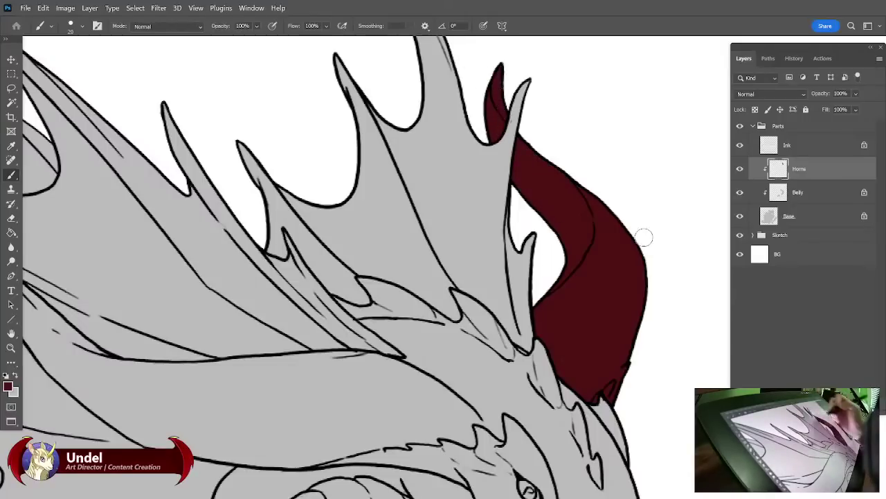
# Brush dark red over the near horn's tip section and along its upper edge to the base on the Horns layer.
pyautogui.moveTo(621, 243); pyautogui.dragTo(706, 242)
pyautogui.moveTo(524, 351); pyautogui.dragTo(647, 305)
pyautogui.moveTo(126, 222)
pyautogui.mouseDown()
pyautogui.moveTo(145, 211)
pyautogui.moveTo(185, 224)
pyautogui.moveTo(154, 212)
pyautogui.moveTo(205, 231)
pyautogui.moveTo(188, 219)
pyautogui.moveTo(284, 292)
pyautogui.moveTo(266, 278)
pyautogui.moveTo(270, 291)
pyautogui.mouseUp()
pyautogui.moveTo(179, 226)
pyautogui.mouseDown()
pyautogui.moveTo(224, 268)
pyautogui.moveTo(259, 319)
pyautogui.moveTo(244, 296)
pyautogui.moveTo(303, 315)
pyautogui.moveTo(264, 321)
pyautogui.moveTo(328, 375)
pyautogui.moveTo(375, 399)
pyautogui.moveTo(339, 372)
pyautogui.moveTo(342, 359)
pyautogui.moveTo(303, 320)
pyautogui.moveTo(376, 326)
pyautogui.mouseUp()
pyautogui.moveTo(514, 341); pyautogui.dragTo(414, 311)
pyautogui.moveTo(270, 313)
pyautogui.mouseDown()
pyautogui.moveTo(296, 307)
pyautogui.moveTo(261, 304)
pyautogui.moveTo(449, 296)
pyautogui.mouseUp()
pyautogui.moveTo(671, 335)
pyautogui.mouseDown()
pyautogui.moveTo(607, 284)
pyautogui.moveTo(542, 284)
pyautogui.mouseUp()
pyautogui.moveTo(315, 241)
pyautogui.mouseDown()
pyautogui.moveTo(409, 256)
pyautogui.moveTo(395, 253)
pyautogui.mouseUp()
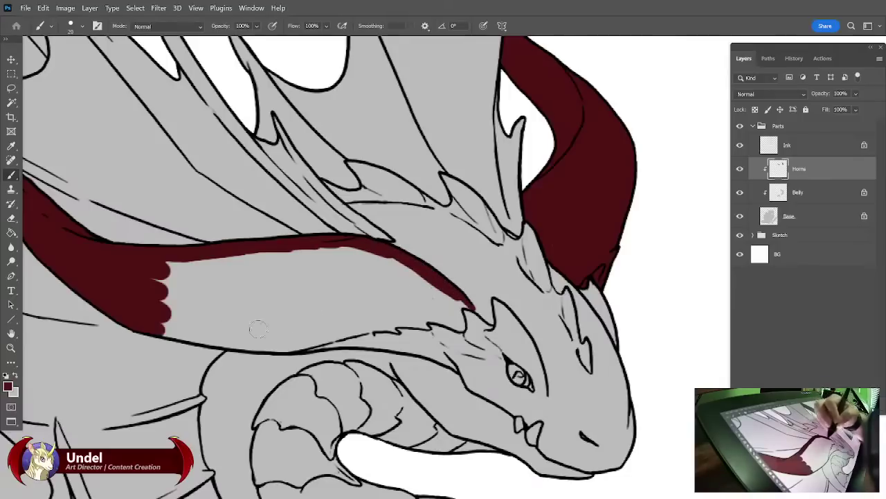
# Brush dark red along the near horn's lower edge and across its remaining interior, up to the base near the eye.
pyautogui.moveTo(166, 320)
pyautogui.mouseDown()
pyautogui.moveTo(277, 345)
pyautogui.moveTo(259, 346)
pyautogui.moveTo(235, 342)
pyautogui.moveTo(390, 338)
pyautogui.moveTo(396, 346)
pyautogui.moveTo(388, 325)
pyautogui.moveTo(411, 345)
pyautogui.moveTo(399, 346)
pyautogui.moveTo(428, 355)
pyautogui.mouseUp()
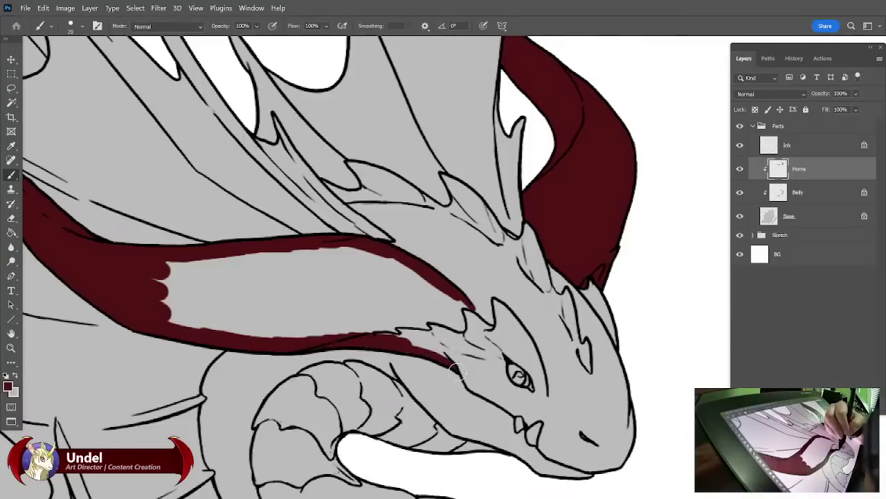
pyautogui.moveTo(447, 365); pyautogui.dragTo(428, 331)
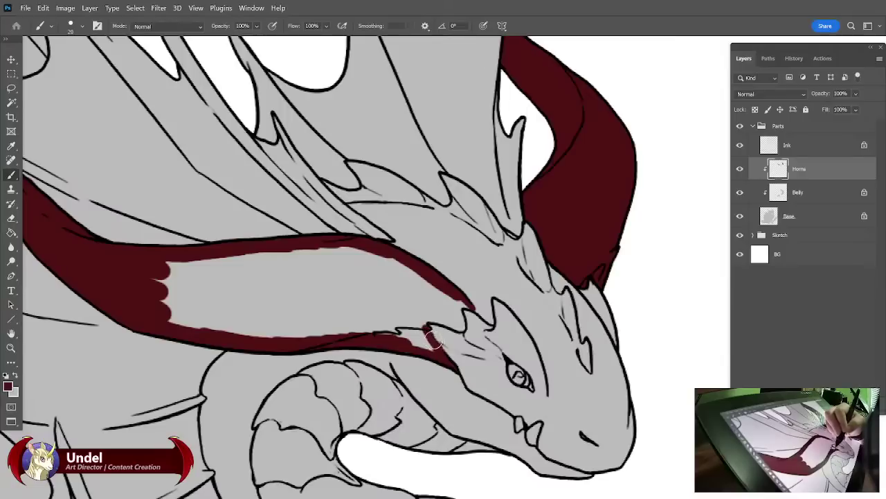
pyautogui.moveTo(444, 345)
pyautogui.mouseDown()
pyautogui.moveTo(411, 325)
pyautogui.moveTo(401, 338)
pyautogui.moveTo(421, 334)
pyautogui.moveTo(404, 317)
pyautogui.moveTo(419, 310)
pyautogui.moveTo(424, 324)
pyautogui.moveTo(435, 316)
pyautogui.moveTo(457, 327)
pyautogui.moveTo(451, 293)
pyautogui.moveTo(452, 309)
pyautogui.moveTo(466, 303)
pyautogui.moveTo(388, 259)
pyautogui.moveTo(268, 254)
pyautogui.moveTo(174, 264)
pyautogui.moveTo(180, 285)
pyautogui.moveTo(158, 292)
pyautogui.moveTo(157, 303)
pyautogui.moveTo(201, 325)
pyautogui.moveTo(301, 282)
pyautogui.moveTo(258, 260)
pyautogui.moveTo(289, 256)
pyautogui.moveTo(388, 277)
pyautogui.moveTo(445, 302)
pyautogui.moveTo(345, 281)
pyautogui.moveTo(332, 301)
pyautogui.moveTo(371, 334)
pyautogui.moveTo(335, 339)
pyautogui.moveTo(321, 339)
pyautogui.moveTo(293, 284)
pyautogui.mouseUp()
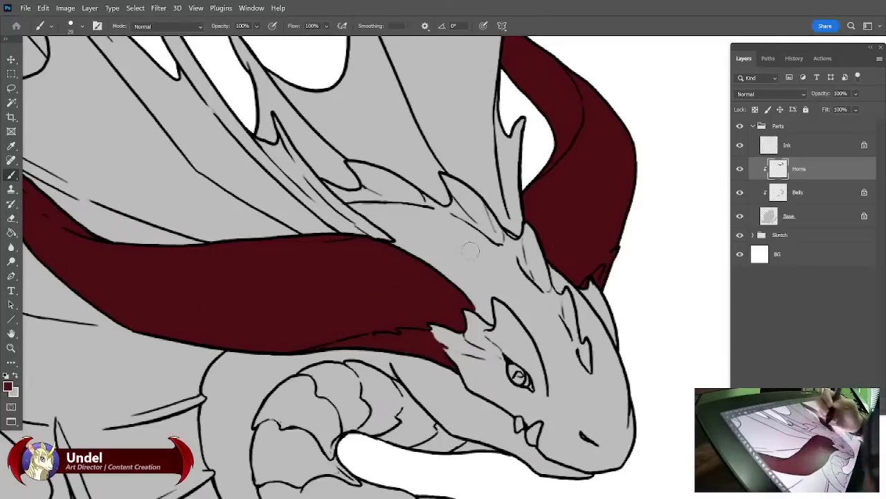
# Lasso the jagged scales at the near horn's base and brush dark red inside the selection at 36% opacity.
pyautogui.press('l')
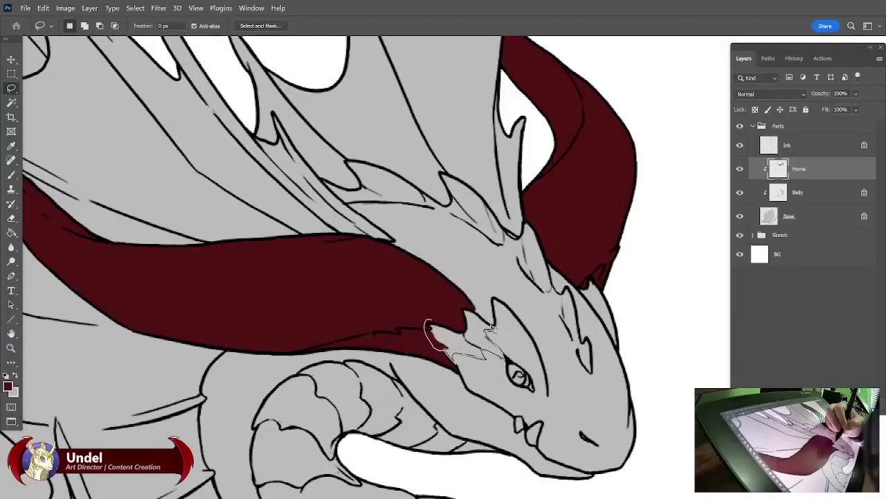
pyautogui.moveTo(478, 315); pyautogui.dragTo(442, 299)
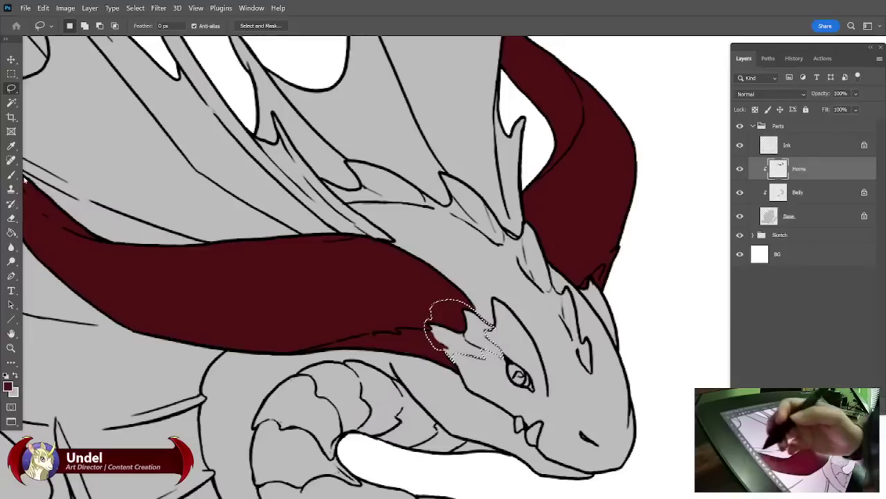
pyautogui.press('b')
pyautogui.click(257, 26)
pyautogui.moveTo(300, 40); pyautogui.dragTo(273, 40)
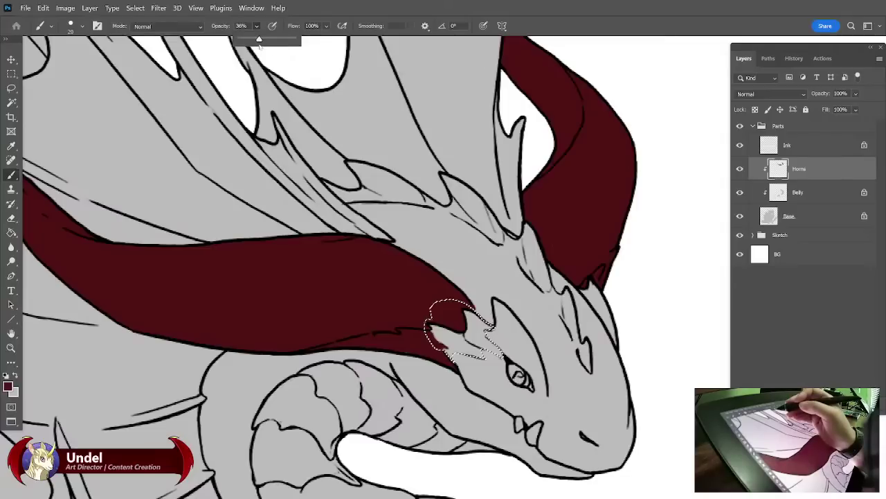
pyautogui.moveTo(472, 315)
pyautogui.mouseDown()
pyautogui.moveTo(507, 353)
pyautogui.moveTo(470, 307)
pyautogui.moveTo(499, 369)
pyautogui.moveTo(488, 370)
pyautogui.moveTo(438, 313)
pyautogui.mouseUp()
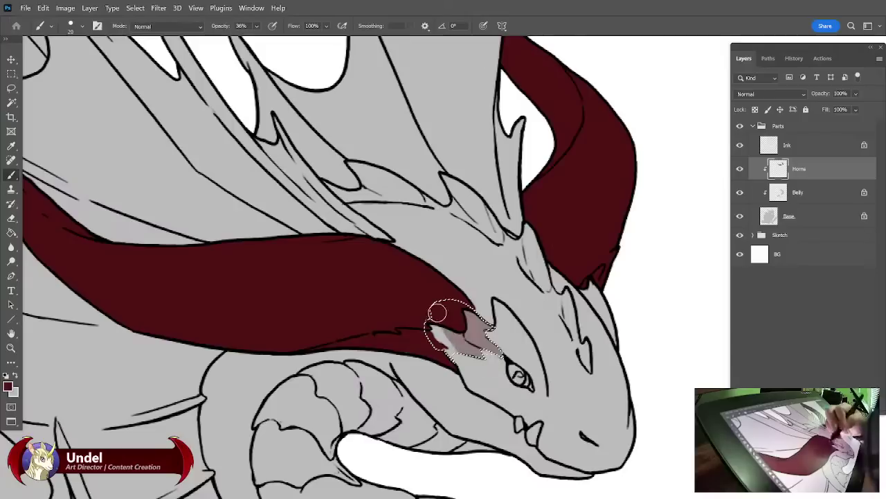
# Subtract the scale nearest the brow from the selection, brush the remaining area dark red at 41% opacity, and deselect.
pyautogui.press('l')
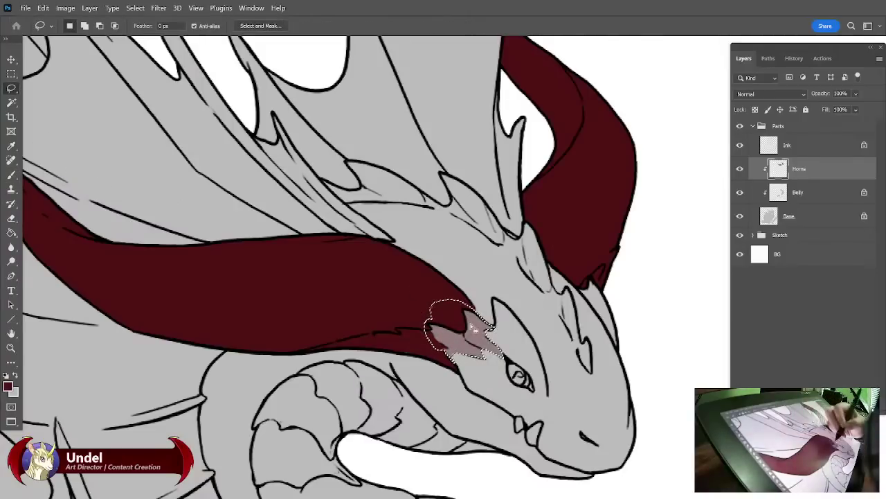
pyautogui.press('alt')
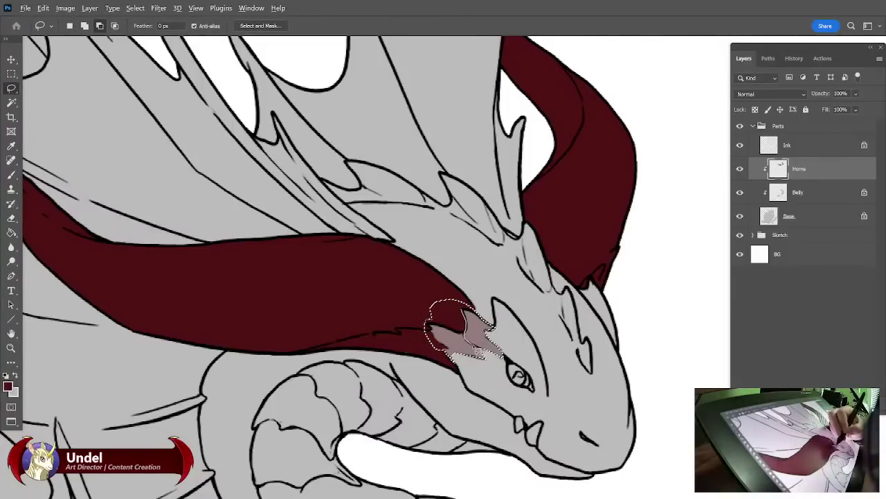
pyautogui.moveTo(487, 293); pyautogui.dragTo(485, 296)
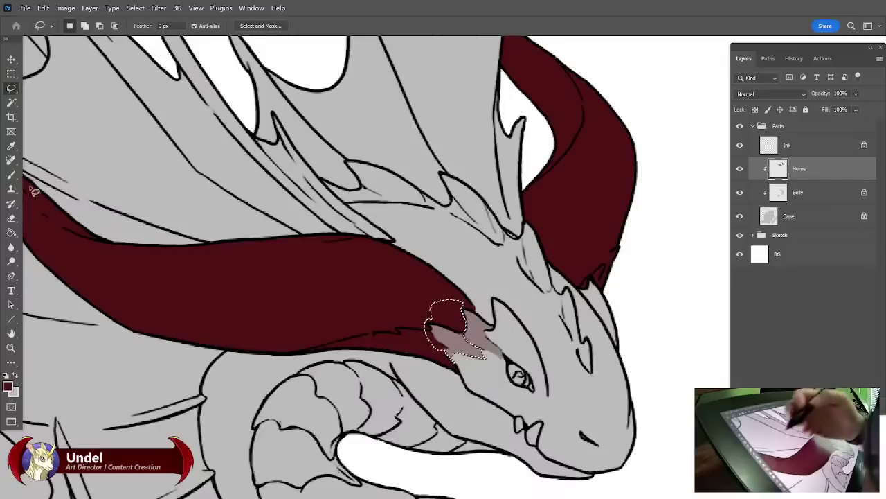
pyautogui.click(11, 174)
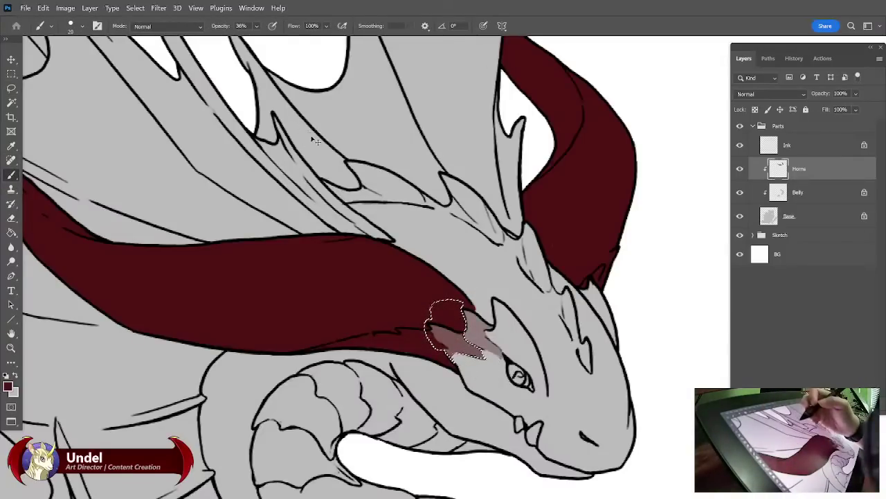
pyautogui.click(257, 27)
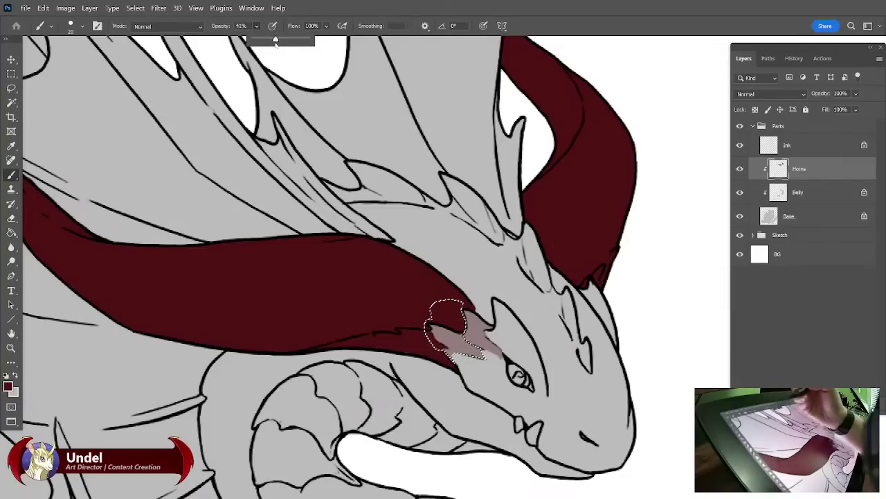
pyautogui.moveTo(469, 345)
pyautogui.mouseDown()
pyautogui.moveTo(447, 339)
pyautogui.moveTo(436, 315)
pyautogui.mouseUp()
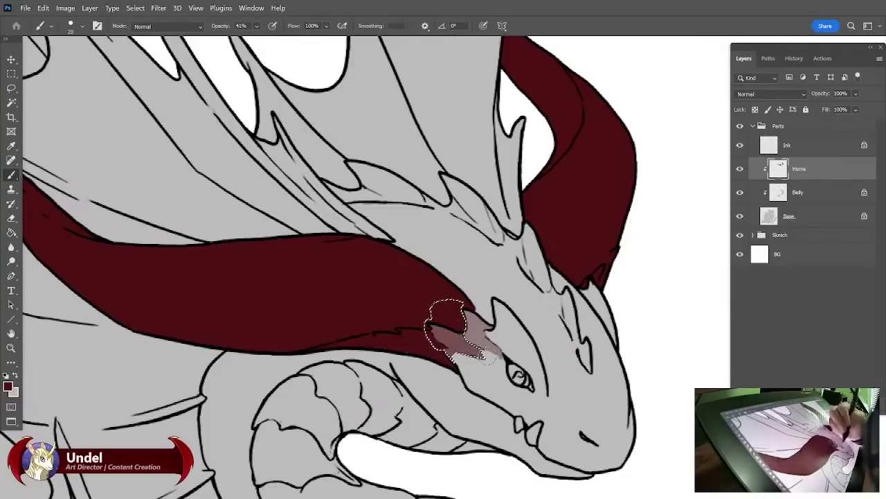
pyautogui.hotkey('ctrl', 'd')
# Lock the transparent pixels of the Horns layer.
pyautogui.moveTo(629, 378); pyautogui.dragTo(695, 373)
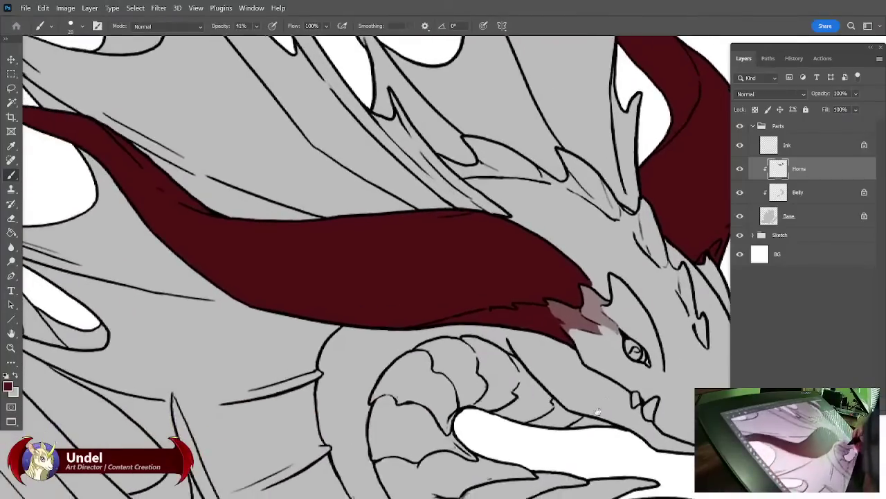
pyautogui.moveTo(606, 400); pyautogui.dragTo(591, 425)
pyautogui.hotkey('ctrl', '-')
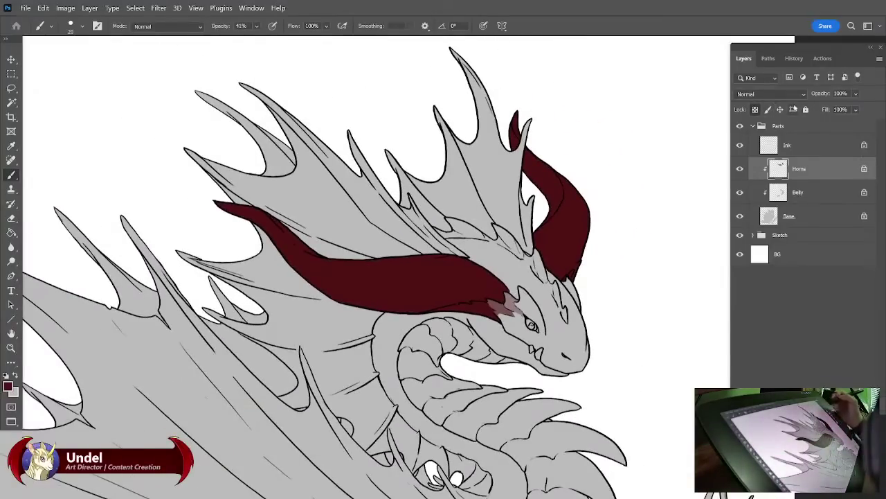
# Fill the Base layer's silhouette with the medium grey #757575.
pyautogui.click(807, 220)
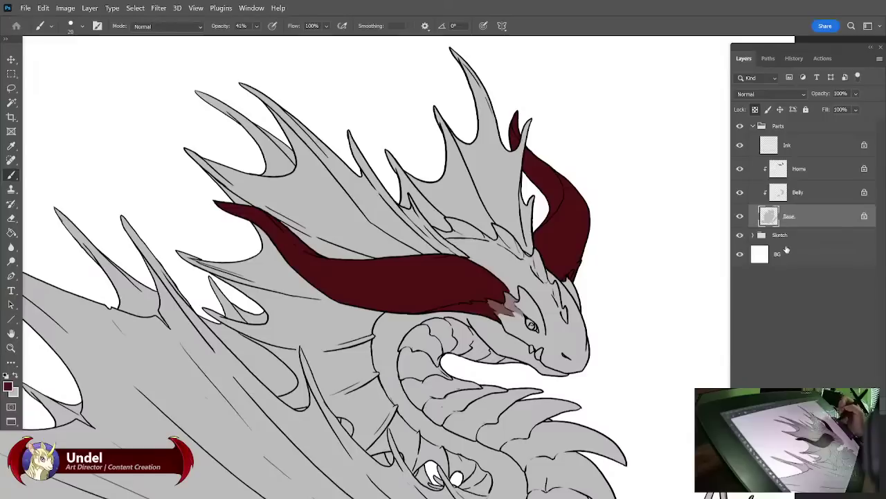
pyautogui.click(9, 386)
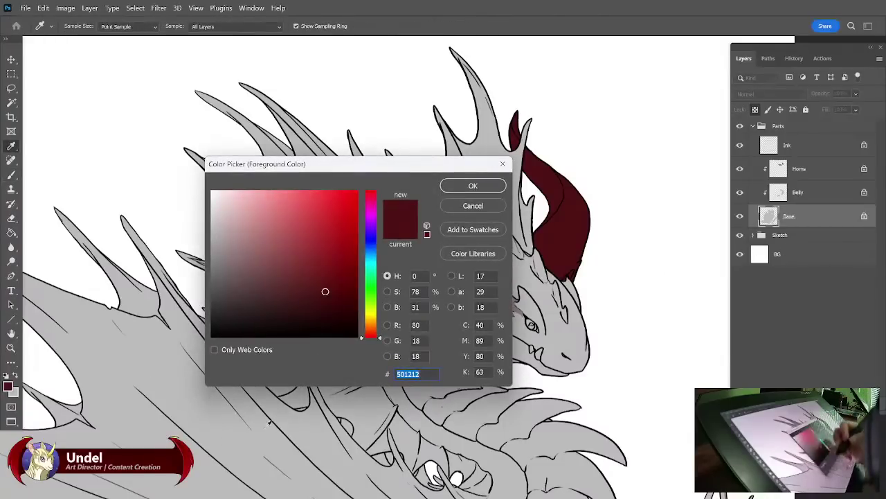
pyautogui.click(255, 437)
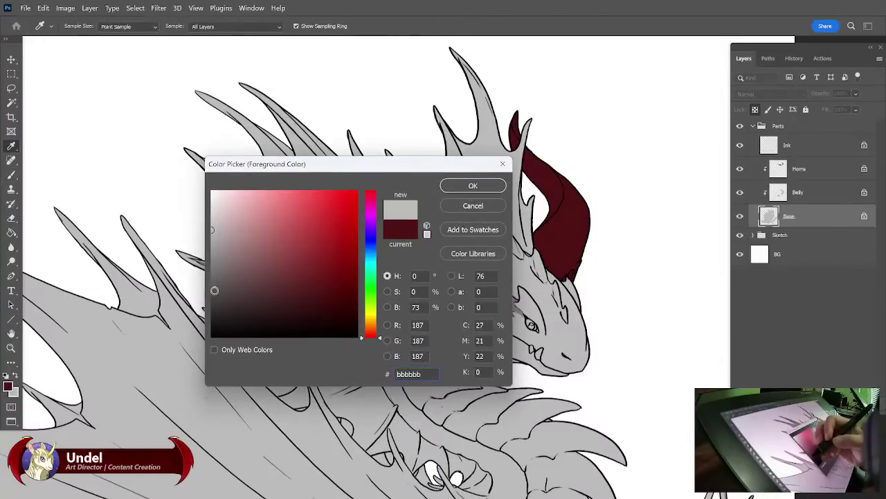
pyautogui.moveTo(214, 290); pyautogui.dragTo(209, 270)
pyautogui.click(473, 185)
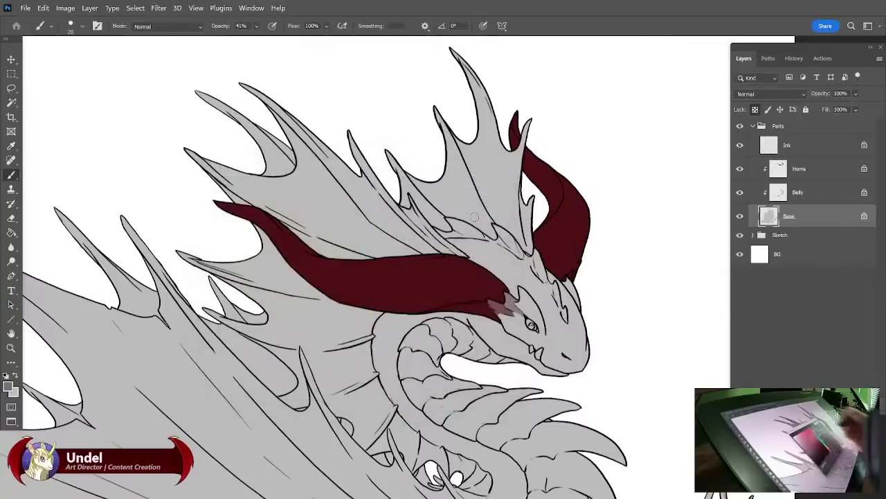
pyautogui.hotkey('shift', 'F5')
pyautogui.press('Return')
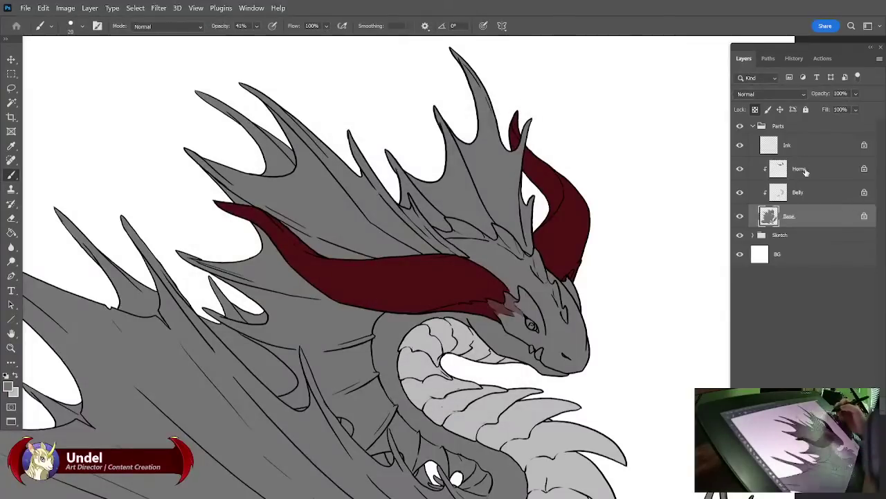
# Select the Horns layer and bring up the foreground colour for editing.
pyautogui.click(800, 168)
pyautogui.click(8, 387)
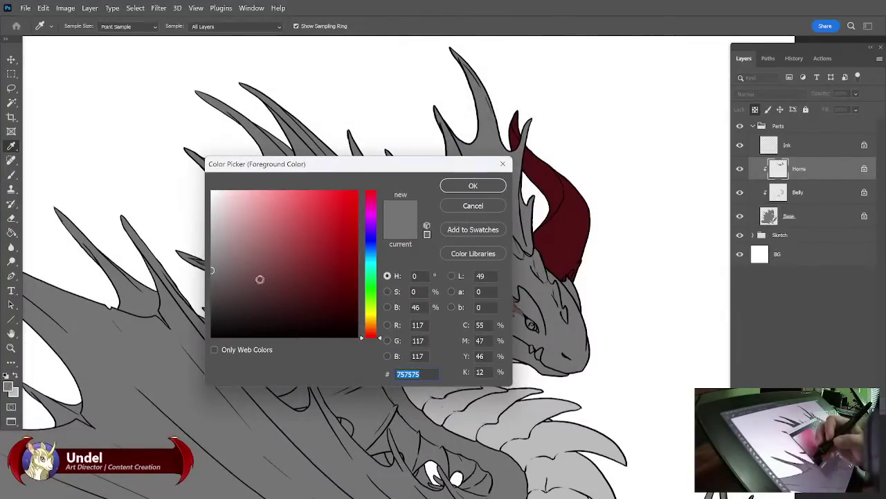
pyautogui.click(473, 206)
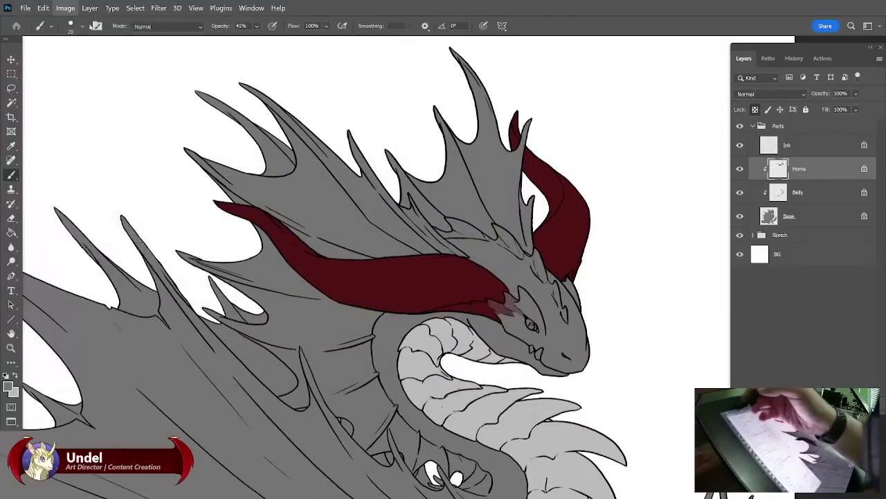
# Open the recent file Gaoler M.psd as a colour reference.
pyautogui.click(25, 8)
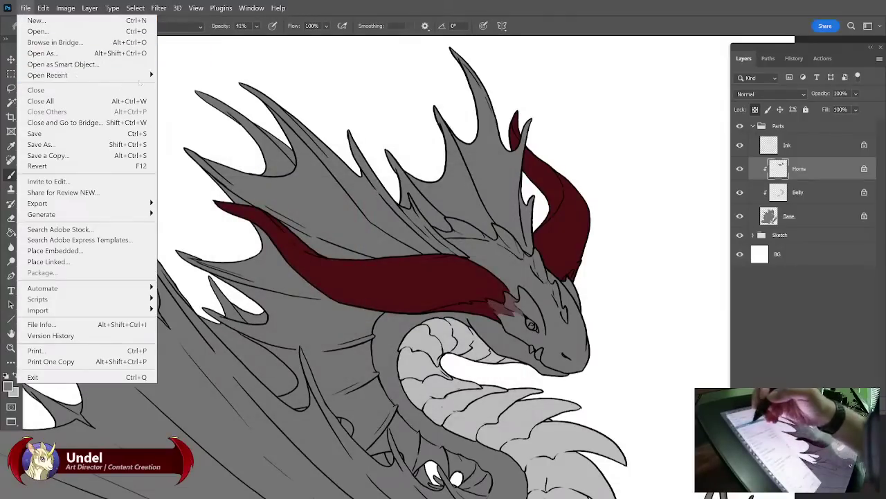
pyautogui.moveTo(139, 75)
pyautogui.click(208, 85)
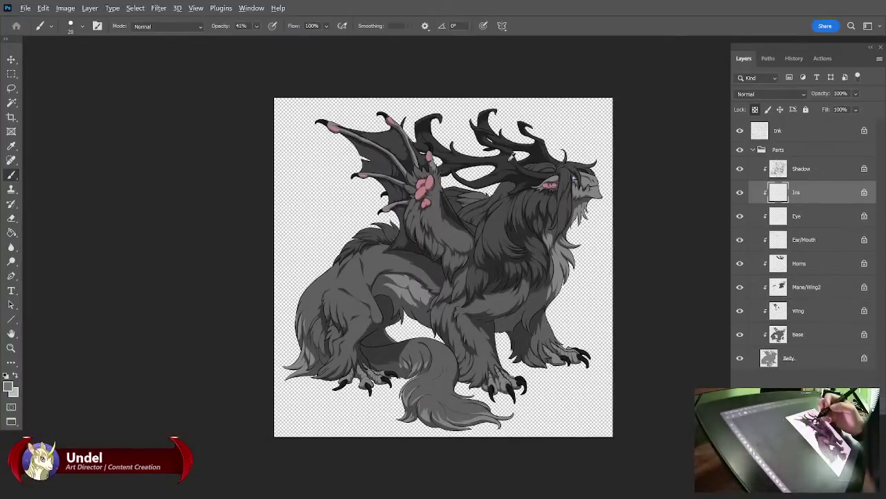
# Return to Ancient 7.psd and fill the Horns layer's painted pixels with the grey #757575 foreground colour.
pyautogui.rightClick(11, 423)
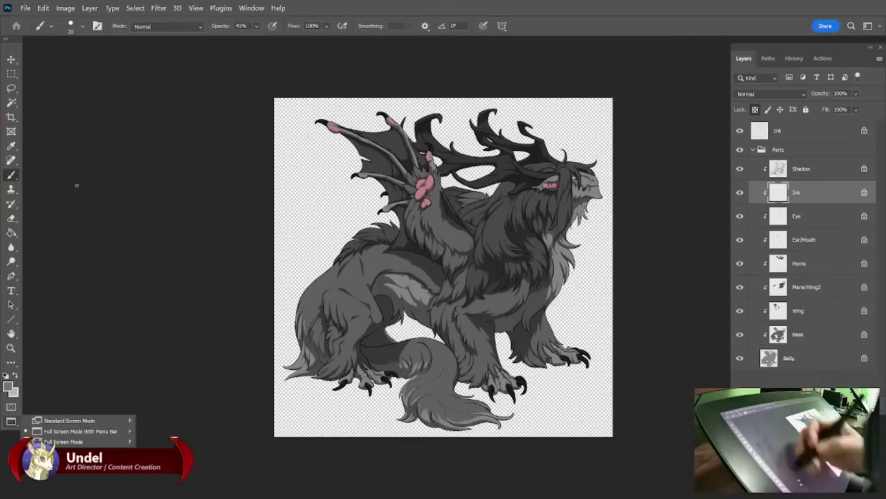
pyautogui.click(25, 8)
pyautogui.moveTo(62, 74)
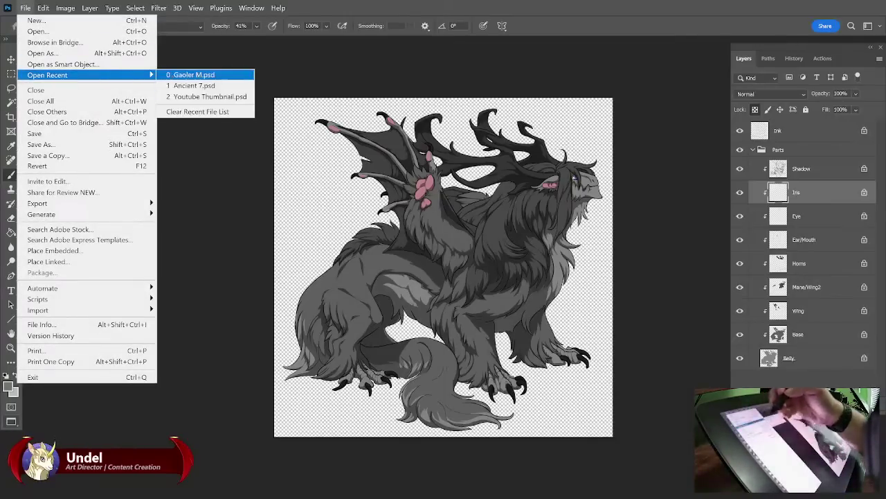
pyautogui.click(207, 75)
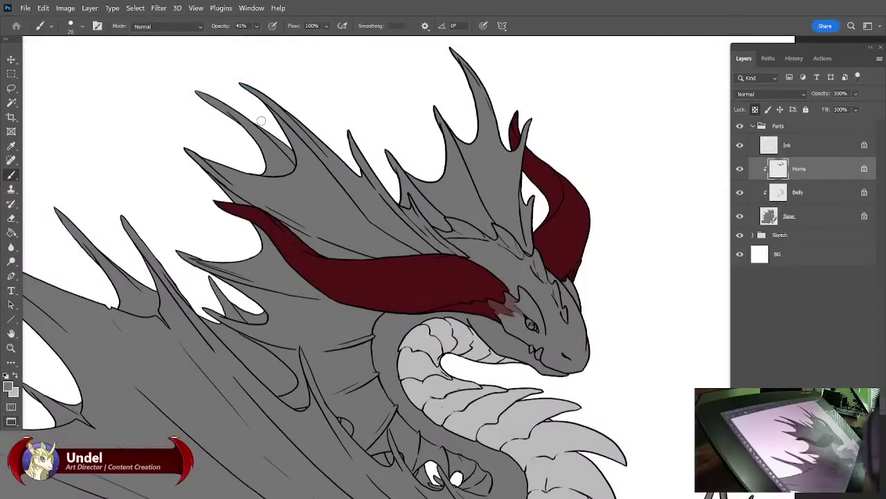
pyautogui.hotkey('shift', 'F5')
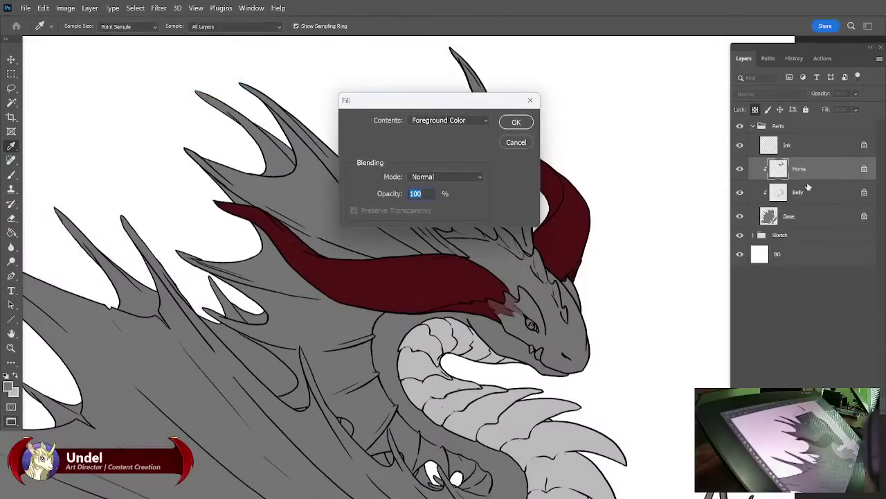
pyautogui.press('Return')
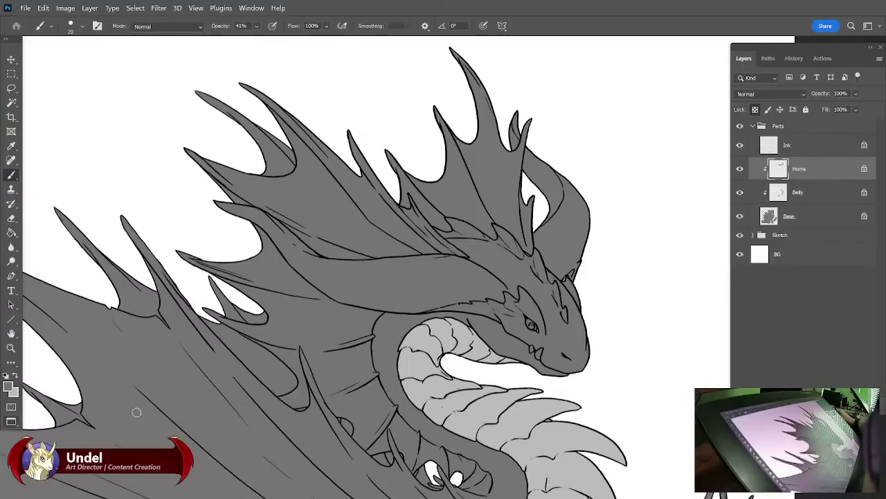
# Switch to standard screen mode and bring the Gaoler M.psd document to the front.
pyautogui.rightClick(11, 421)
pyautogui.click(50, 420)
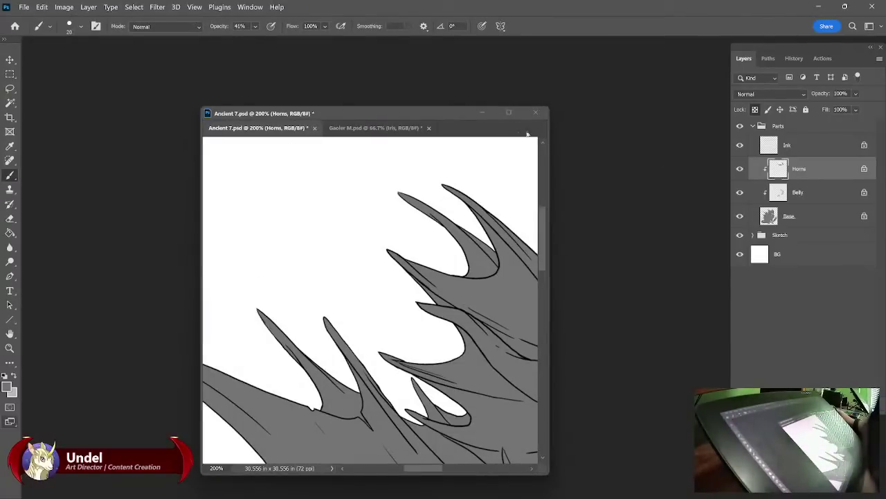
pyautogui.click(402, 129)
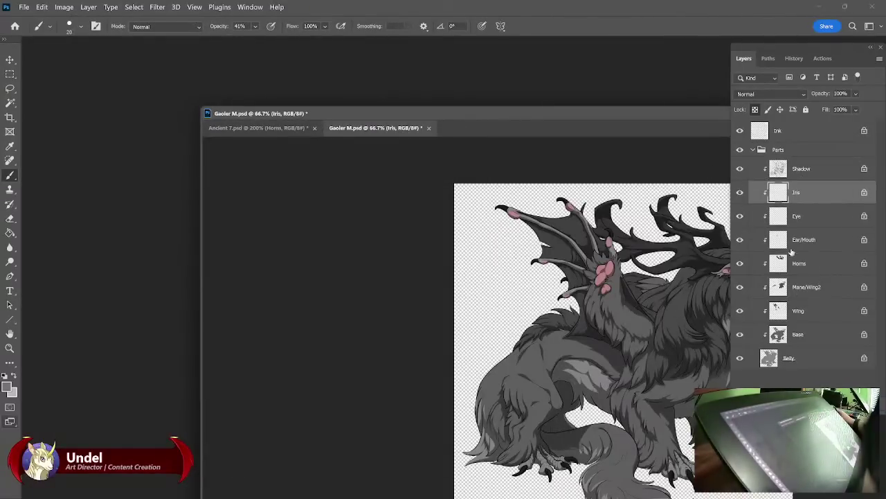
# Pick up the dark grey of the Horns layer in Gaoler M.psd as foreground colour and return to Ancient 7.psd.
pyautogui.click(805, 264)
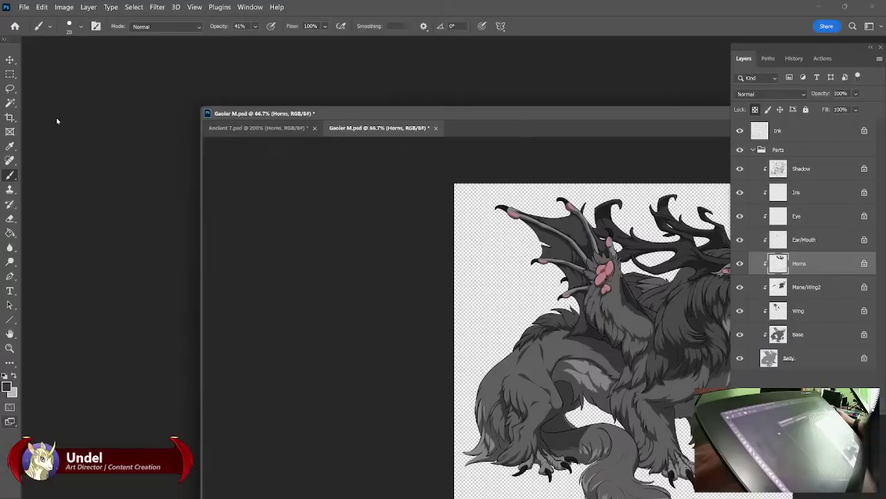
pyautogui.click(10, 145)
pyautogui.click(592, 114)
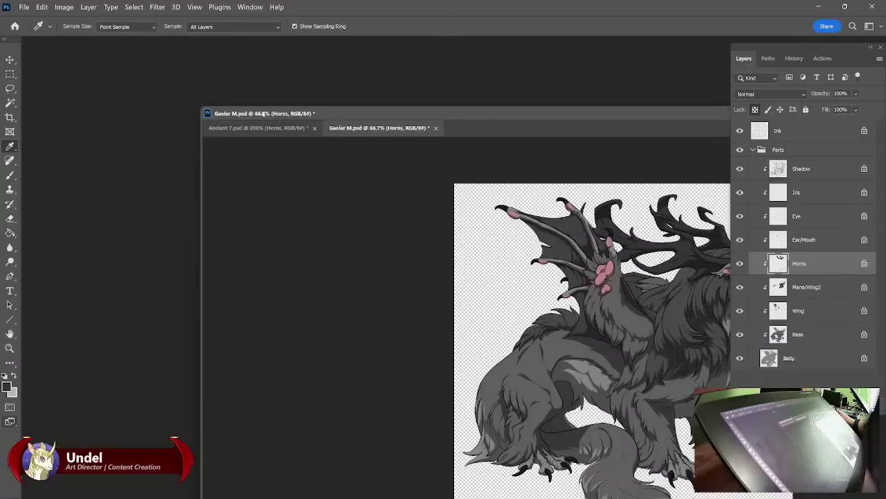
pyautogui.click(259, 128)
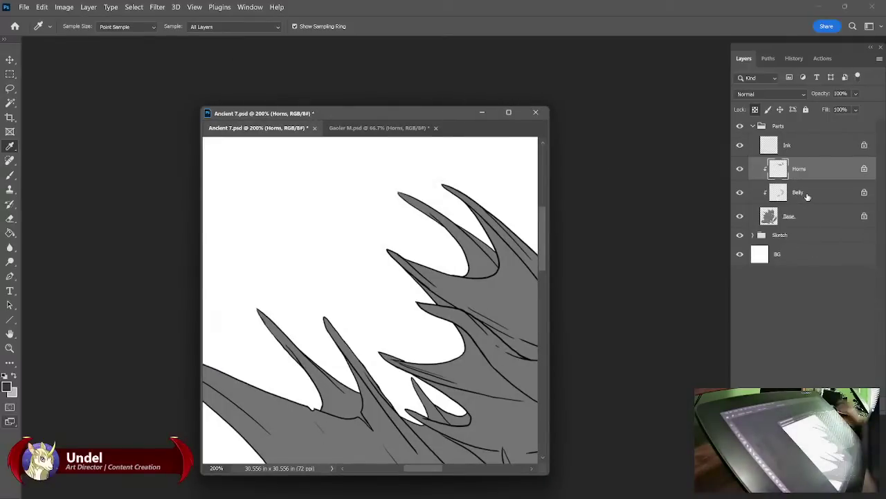
# Fill the Horns layer's painted pixels in Ancient 7.psd with the dark grey foreground colour at 100% opacity.
pyautogui.hotkey('shift', 'F5')
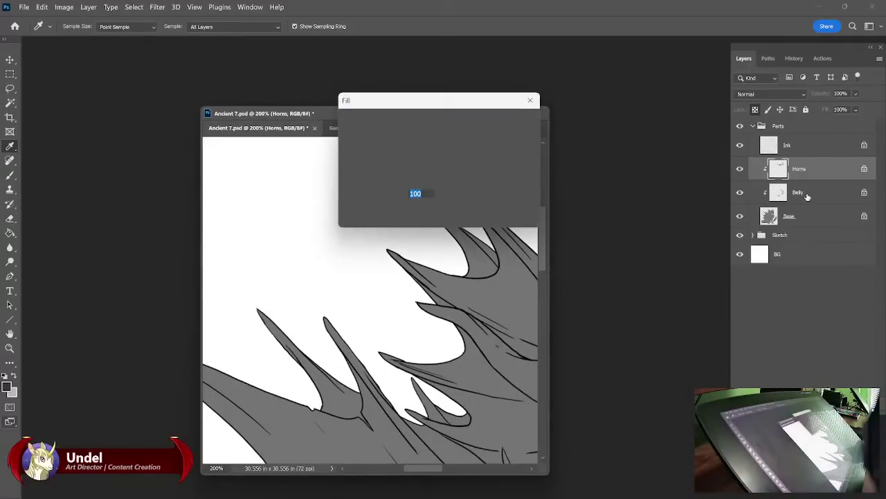
pyautogui.press('Return')
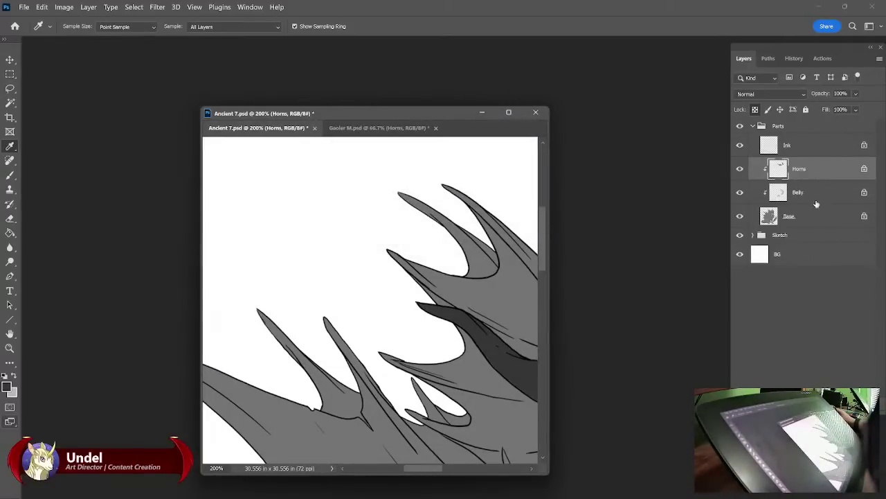
# Pick up the body's mid grey from Gaoler M.psd and fill the Base layer's painted pixels in Ancient 7.psd with it.
pyautogui.click(815, 198)
pyautogui.click(379, 127)
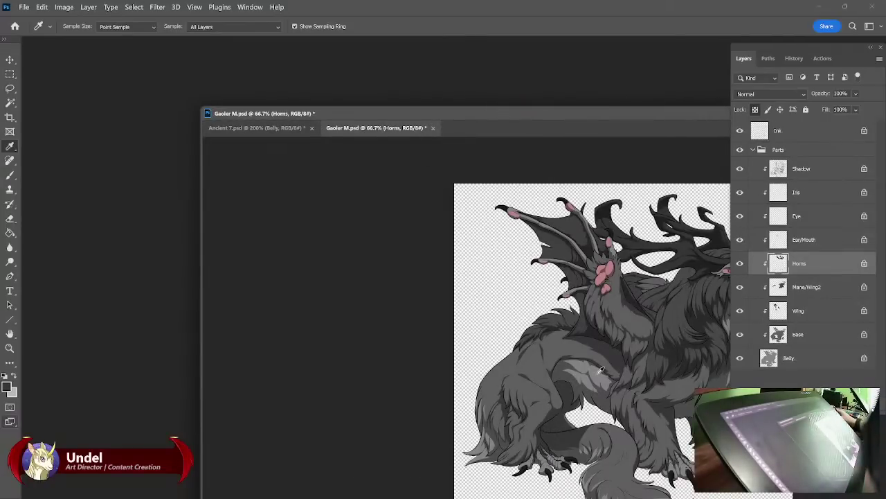
pyautogui.moveTo(639, 374); pyautogui.dragTo(514, 383)
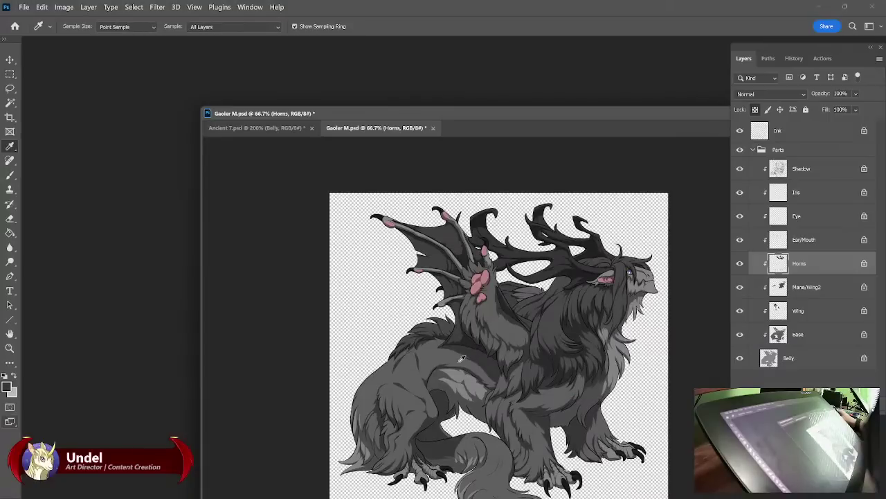
pyautogui.click(277, 128)
pyautogui.click(817, 218)
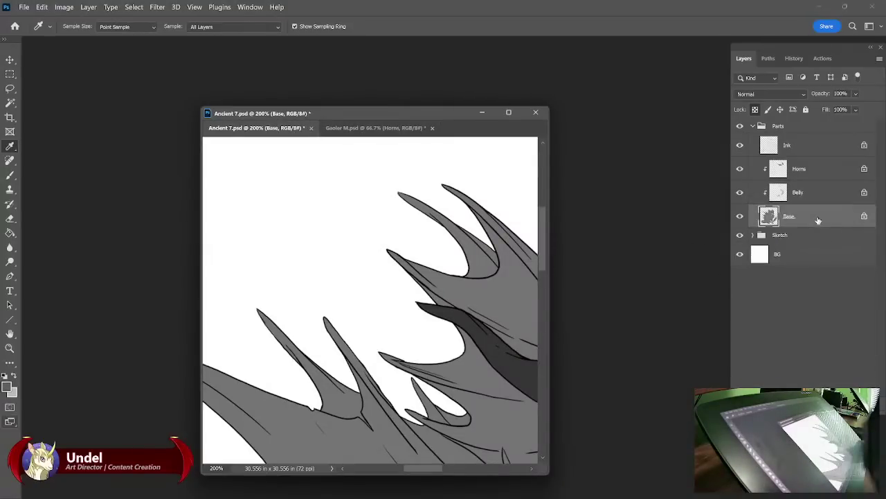
pyautogui.hotkey('shift', 'F5')
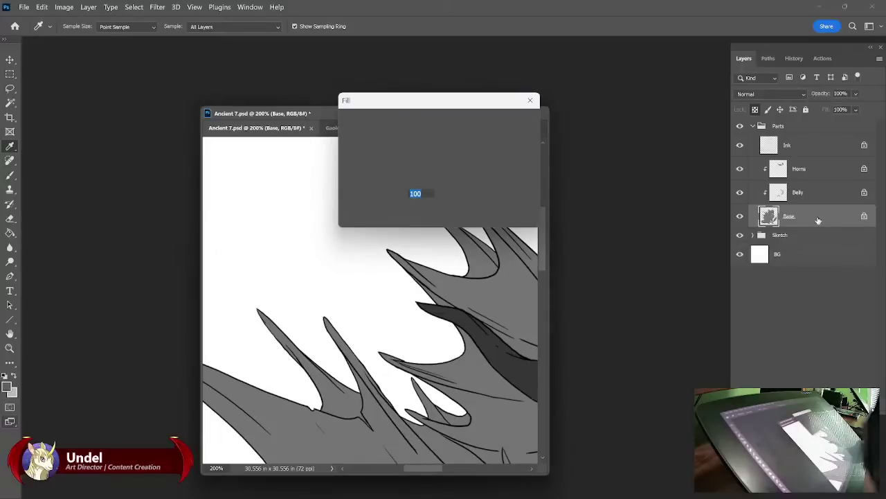
pyautogui.press('Return')
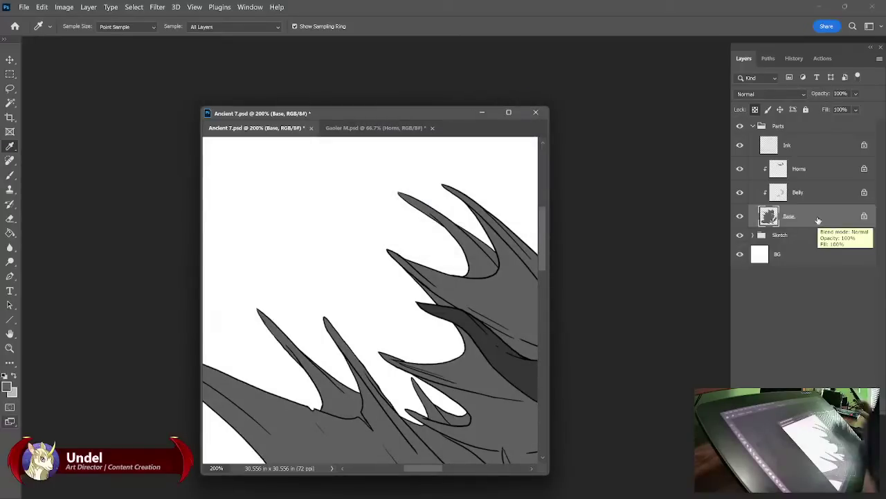
# Close Gaoler M.psd without saving its changes and maximise the Ancient 7.psd document window.
pyautogui.click(432, 128)
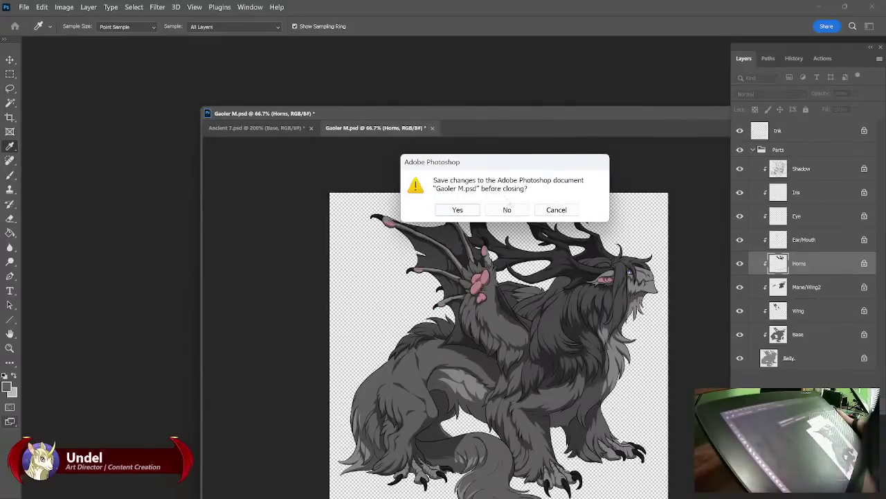
pyautogui.click(507, 210)
pyautogui.click(511, 113)
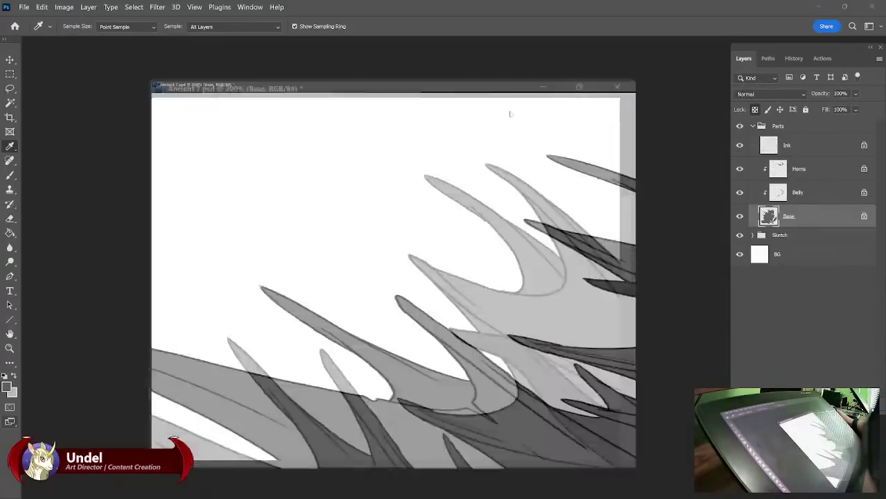
# Examine the dragon's grey part fills across the whole figure and close up around the head and horns.
pyautogui.moveTo(421, 284); pyautogui.dragTo(522, 113)
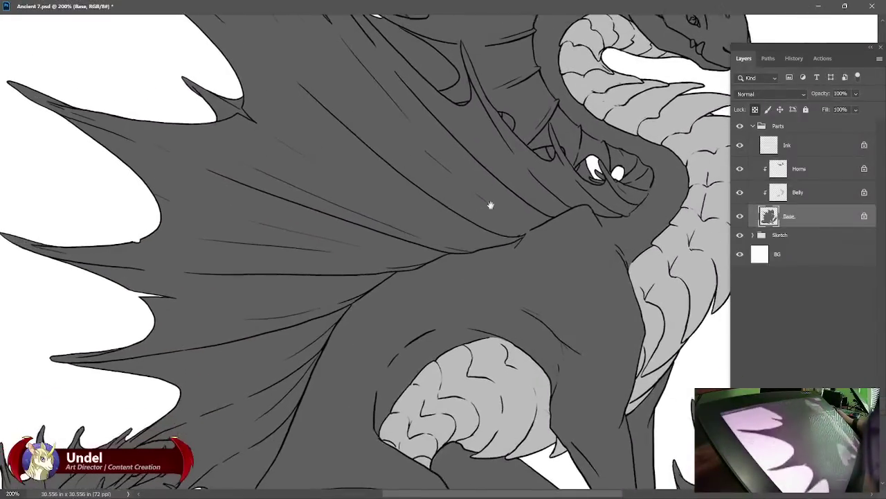
pyautogui.moveTo(490, 205); pyautogui.dragTo(483, 208)
pyautogui.hotkey('ctrl', '-')
pyautogui.hotkey('ctrl', '-')
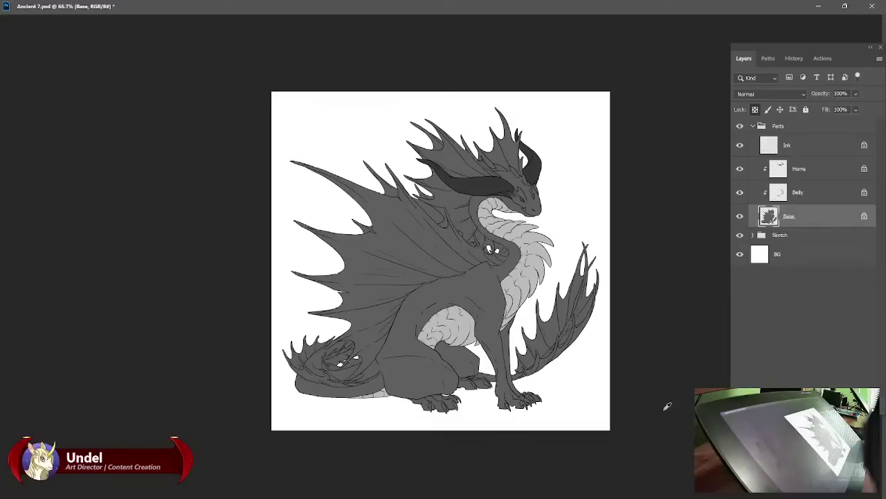
pyautogui.click(800, 150)
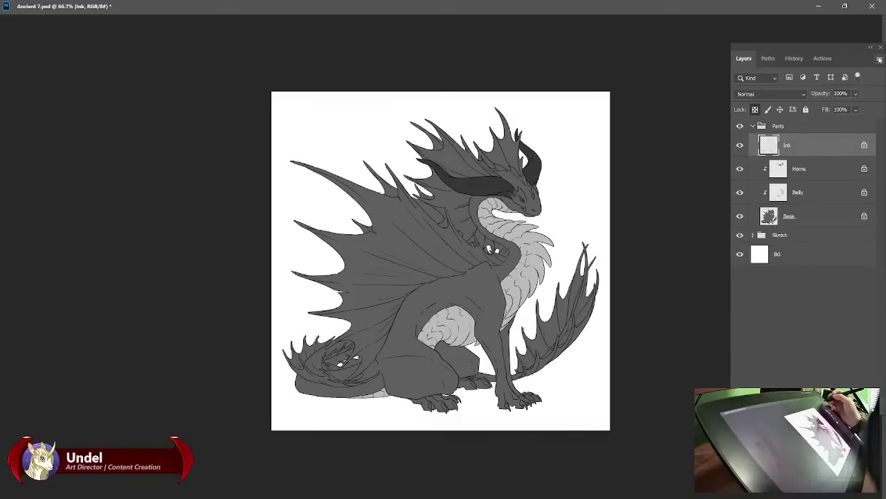
pyautogui.click(879, 61)
pyautogui.click(661, 148)
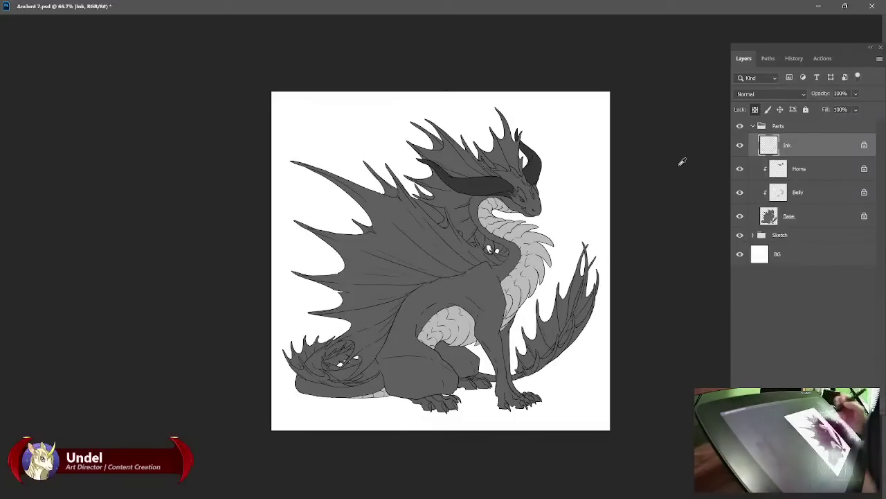
pyautogui.hotkey('ctrl', '+')
pyautogui.hotkey('ctrl', '+')
pyautogui.hotkey('ctrl', '+')
pyautogui.hotkey('ctrl', '+')
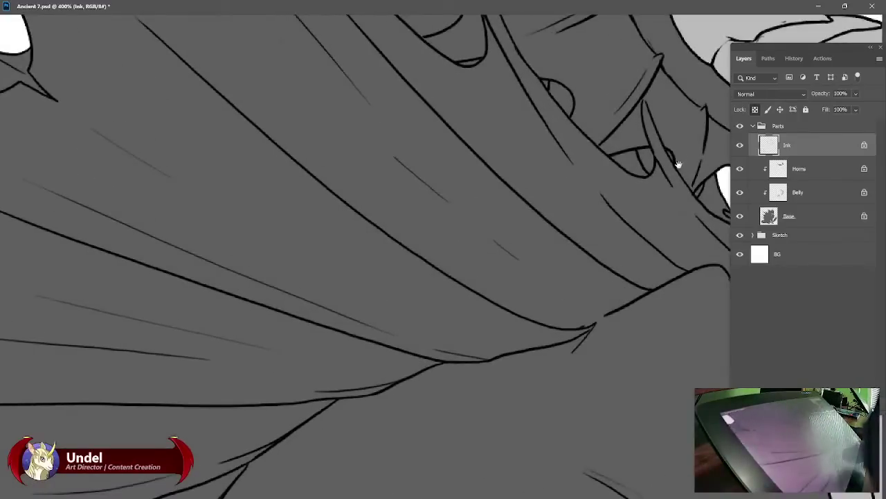
pyautogui.moveTo(677, 163); pyautogui.dragTo(566, 361)
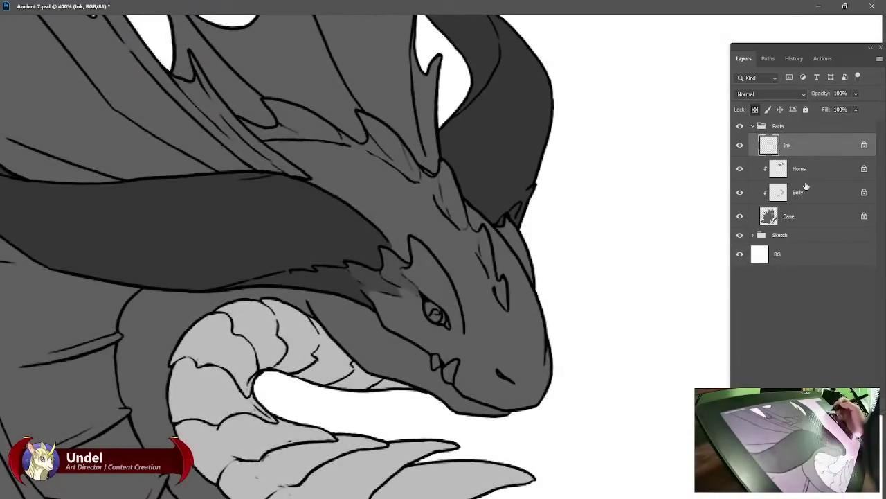
# Revert the document to the Deselect history state that precedes the layer lock and the fills.
pyautogui.click(796, 60)
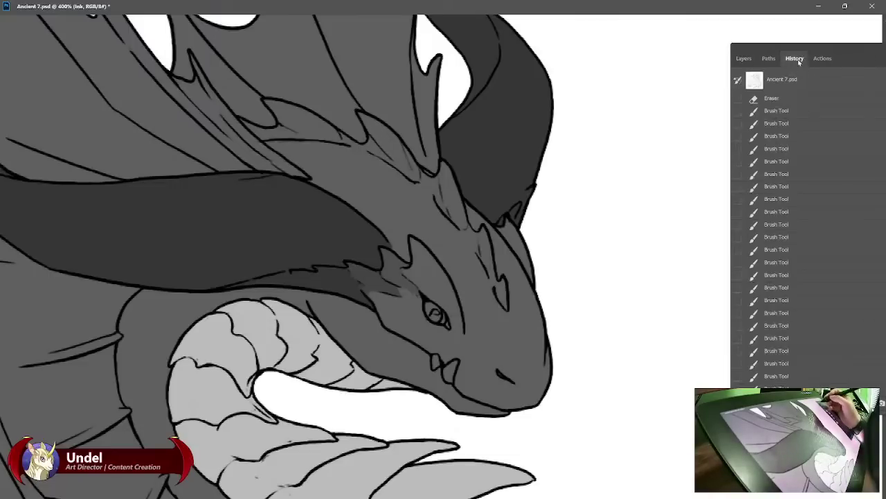
pyautogui.moveTo(838, 48); pyautogui.dragTo(754, 36)
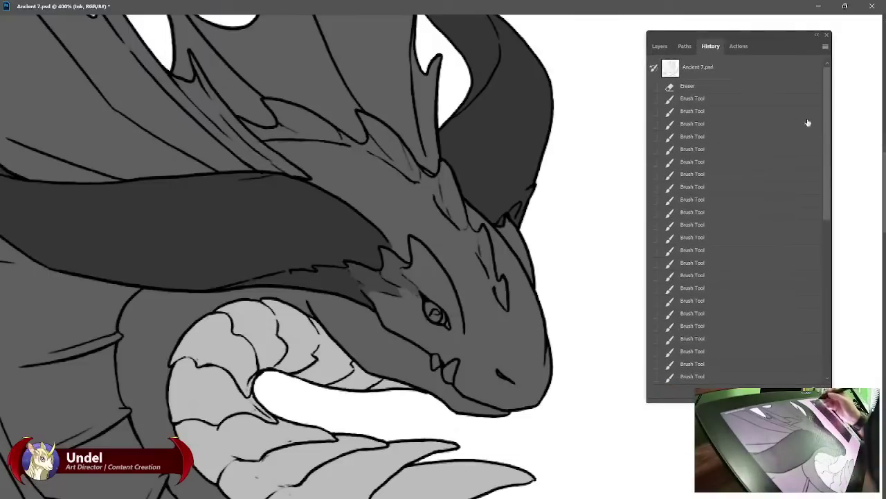
pyautogui.moveTo(829, 171); pyautogui.dragTo(829, 318)
pyautogui.scroll(-1, 830, 317)
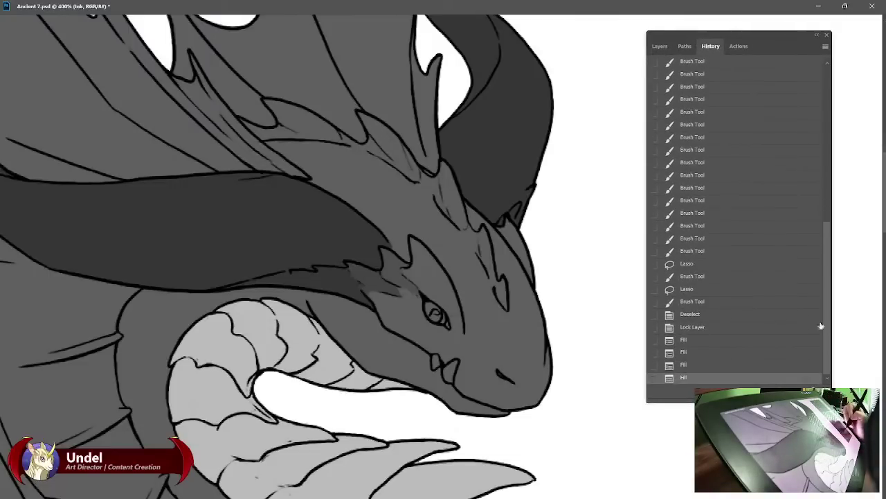
pyautogui.click(692, 315)
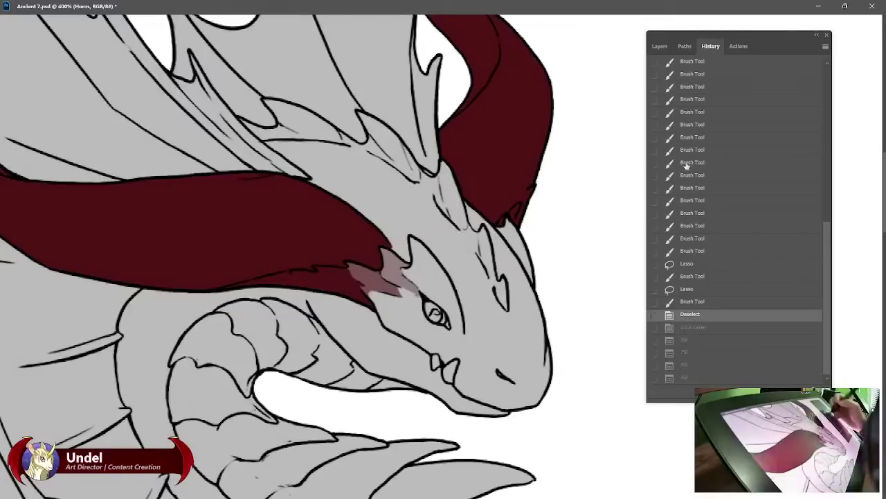
pyautogui.click(660, 46)
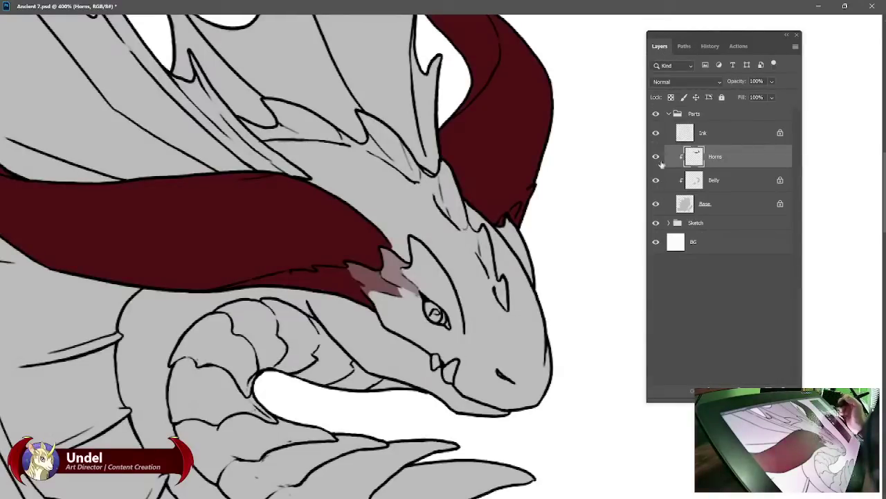
# Switch to the full-screen view with the menu bar and ready the Brush tool with the horns' dark red as its colour.
pyautogui.moveTo(515, 251); pyautogui.dragTo(569, 347)
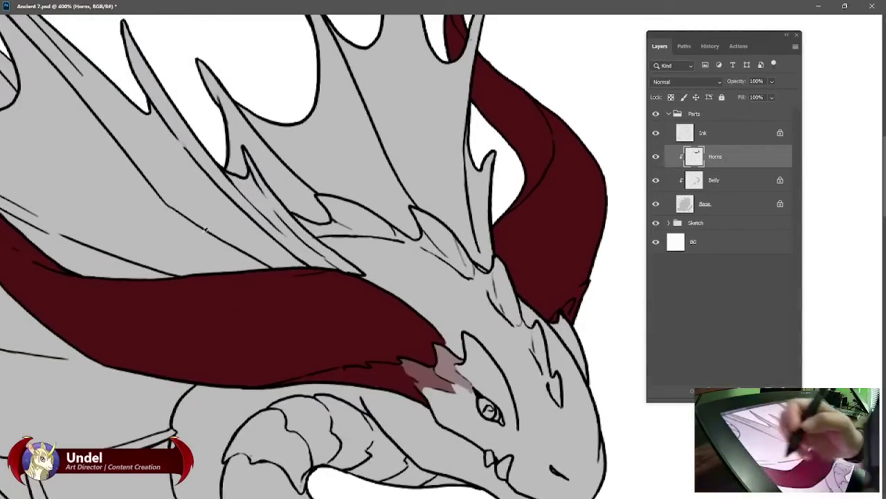
pyautogui.click(844, 6)
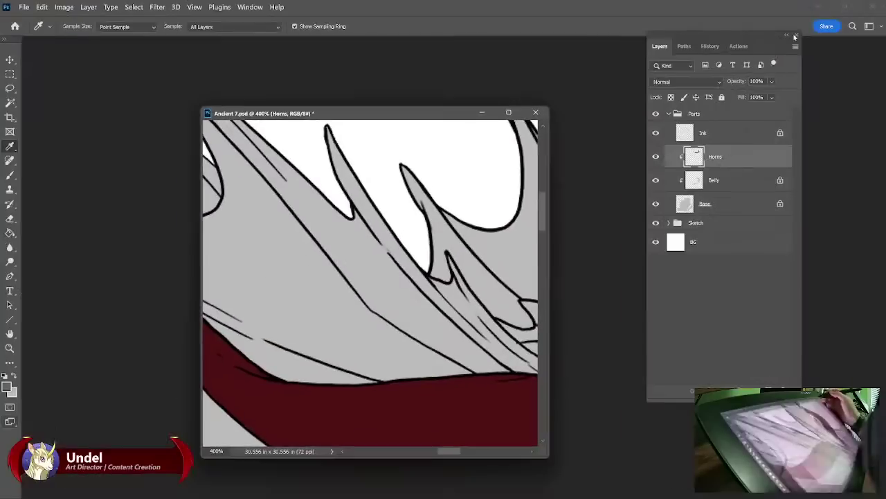
pyautogui.click(10, 425)
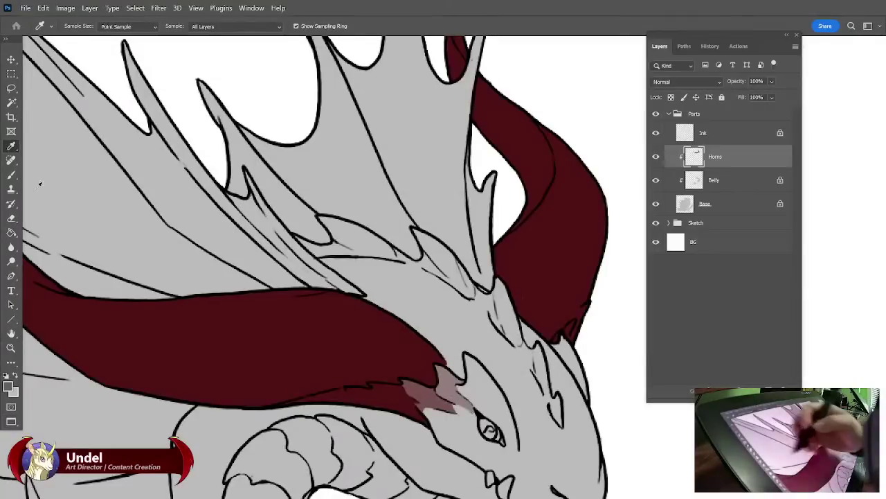
pyautogui.click(11, 175)
pyautogui.keyDown('alt'); pyautogui.click(347, 335); pyautogui.keyUp('alt')
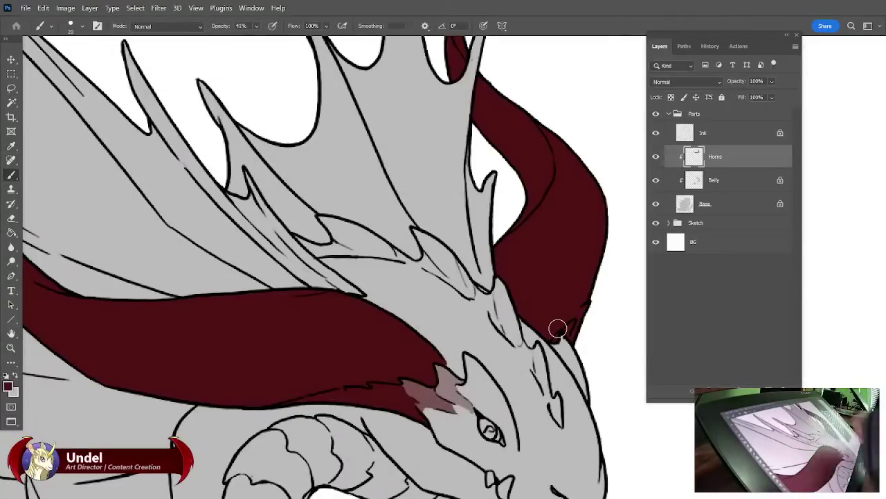
# Set the brush opacity to 100% and paint the spikes along the forehead and snout dark red on the Horns layer.
pyautogui.moveTo(490, 310); pyautogui.dragTo(502, 328)
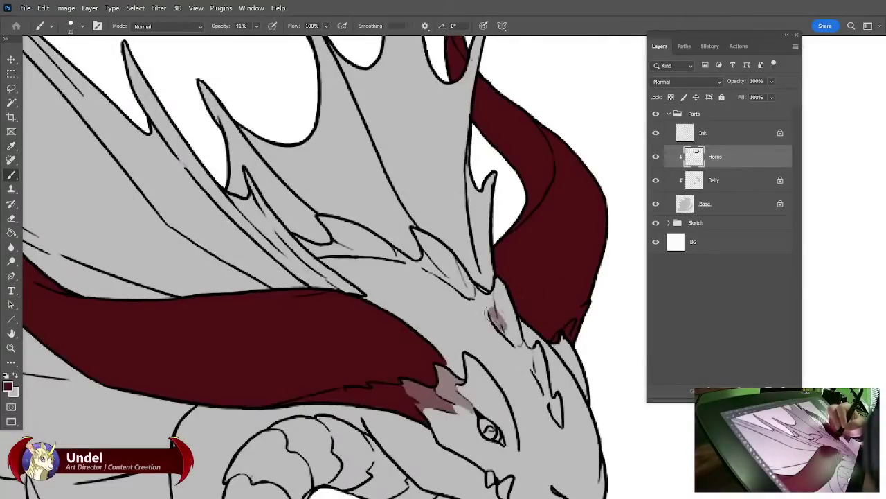
pyautogui.click(257, 27)
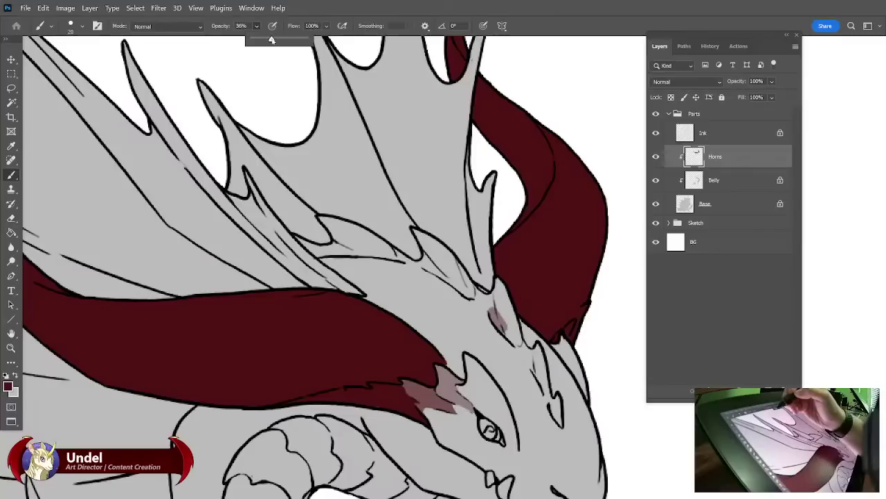
pyautogui.moveTo(272, 40); pyautogui.dragTo(374, 43)
pyautogui.moveTo(504, 317)
pyautogui.mouseDown()
pyautogui.moveTo(515, 341)
pyautogui.moveTo(501, 288)
pyautogui.moveTo(513, 340)
pyautogui.moveTo(539, 370)
pyautogui.moveTo(537, 345)
pyautogui.moveTo(558, 417)
pyautogui.mouseUp()
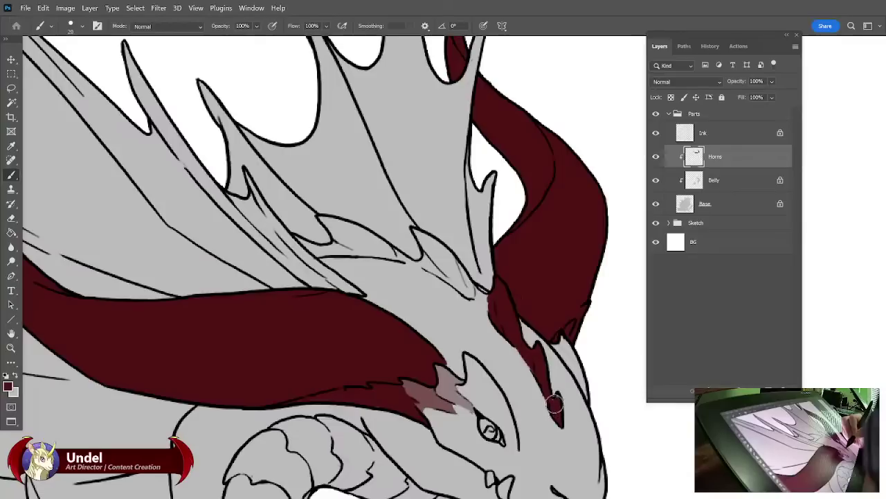
# Paint the crest spikes along the back of the dragon's head dark red, keeping the colour inside the ink lines.
pyautogui.moveTo(419, 262); pyautogui.dragTo(469, 288)
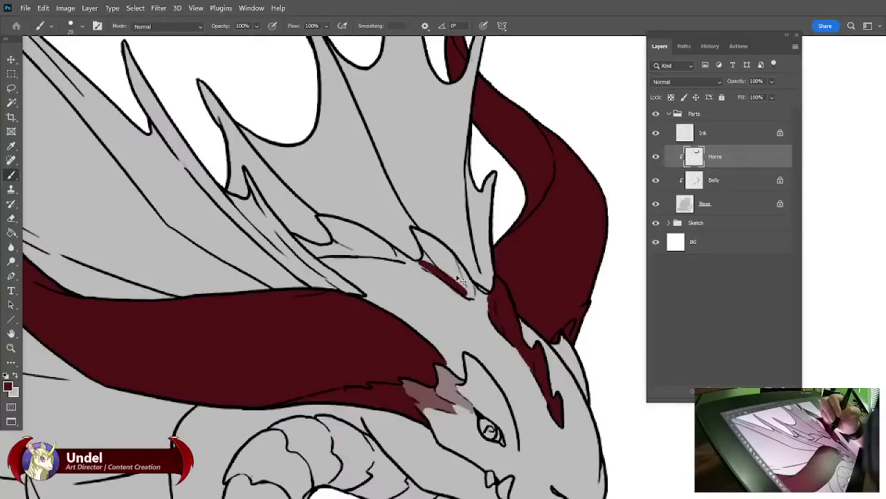
pyautogui.hotkey('ctrl', 'z')
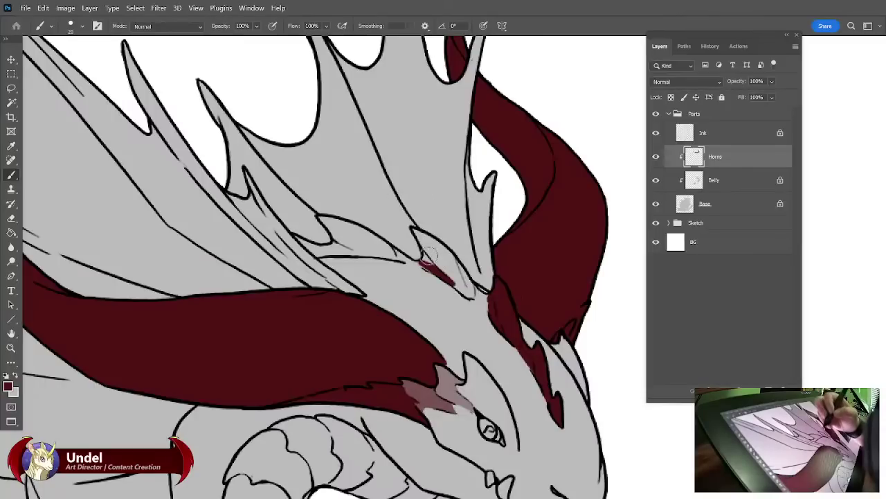
pyautogui.moveTo(425, 255)
pyautogui.mouseDown()
pyautogui.moveTo(415, 230)
pyautogui.moveTo(467, 282)
pyautogui.moveTo(433, 261)
pyautogui.moveTo(430, 248)
pyautogui.moveTo(493, 312)
pyautogui.moveTo(472, 288)
pyautogui.moveTo(493, 301)
pyautogui.mouseUp()
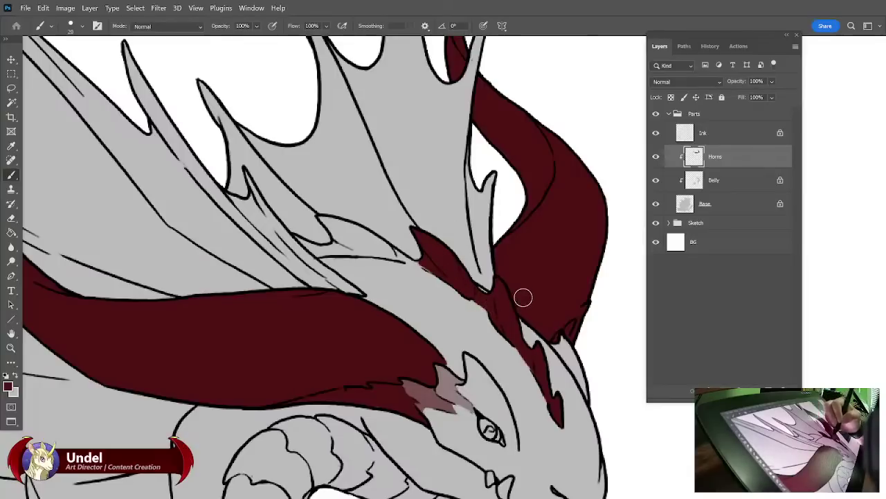
pyautogui.moveTo(299, 239); pyautogui.dragTo(320, 248)
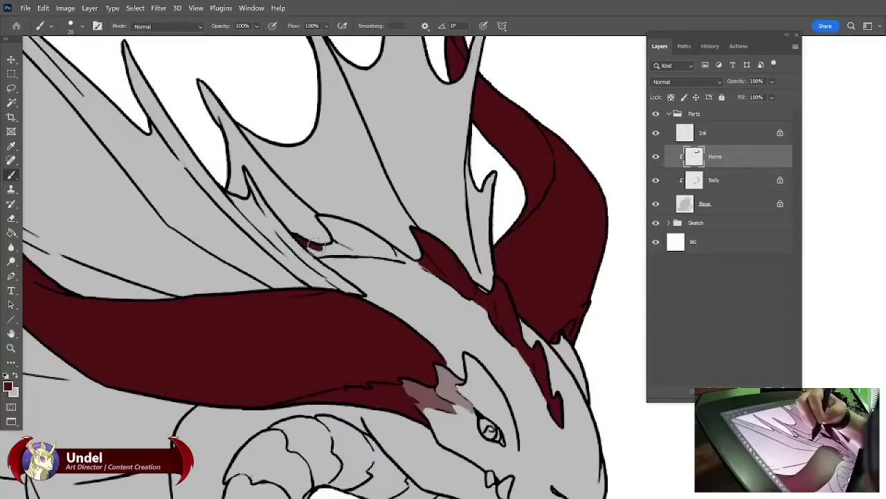
pyautogui.hotkey('ctrl', 'z')
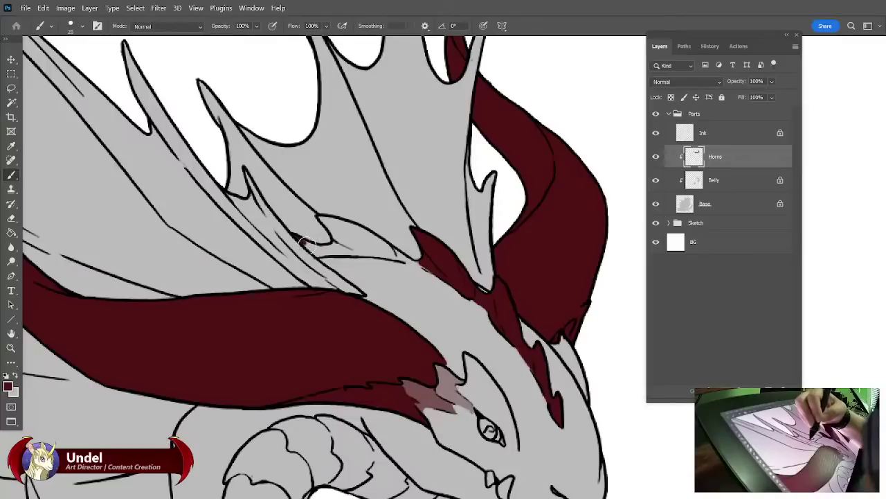
pyautogui.moveTo(315, 251)
pyautogui.mouseDown()
pyautogui.moveTo(339, 250)
pyautogui.moveTo(322, 205)
pyautogui.moveTo(332, 229)
pyautogui.moveTo(321, 218)
pyautogui.moveTo(346, 225)
pyautogui.moveTo(334, 221)
pyautogui.moveTo(347, 229)
pyautogui.moveTo(349, 248)
pyautogui.moveTo(378, 243)
pyautogui.moveTo(346, 229)
pyautogui.moveTo(379, 244)
pyautogui.moveTo(367, 250)
pyautogui.moveTo(413, 262)
pyautogui.mouseUp()
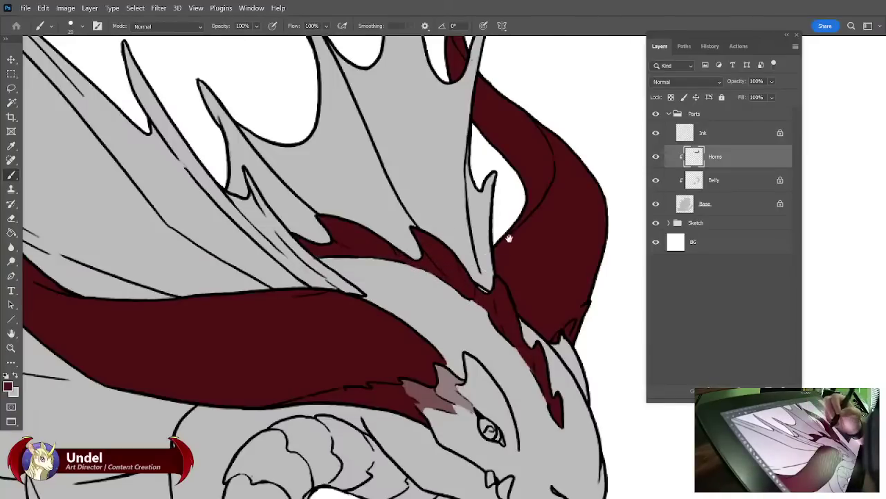
# Lock the transparent pixels of the Horns layer and fill its painted areas with the light grey bbbbbb.
pyautogui.moveTo(509, 238)
pyautogui.mouseDown()
pyautogui.moveTo(538, 190)
pyautogui.moveTo(479, 201)
pyautogui.moveTo(494, 188)
pyautogui.mouseUp()
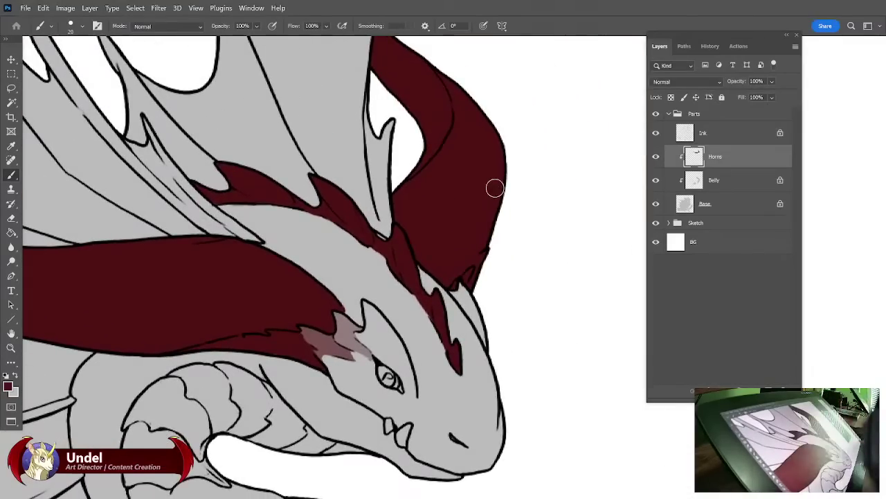
pyautogui.scroll(-5, 495, 187)
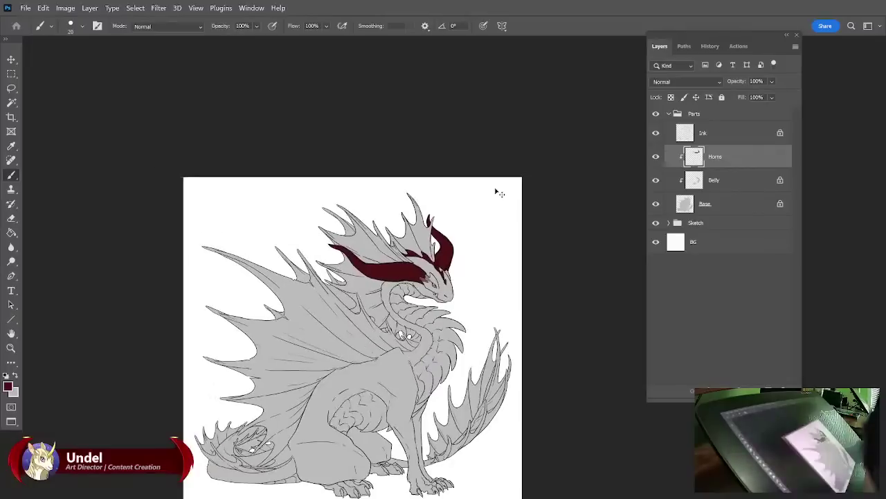
pyautogui.scroll(5, 497, 193)
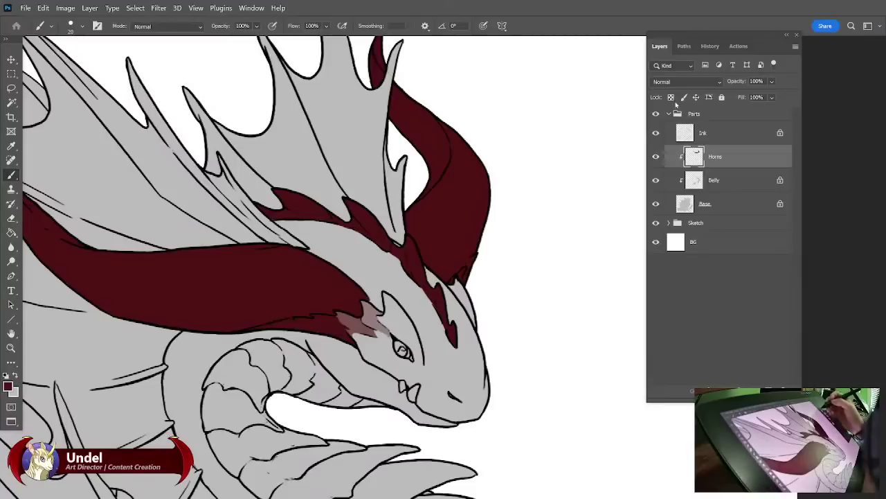
pyautogui.click(671, 97)
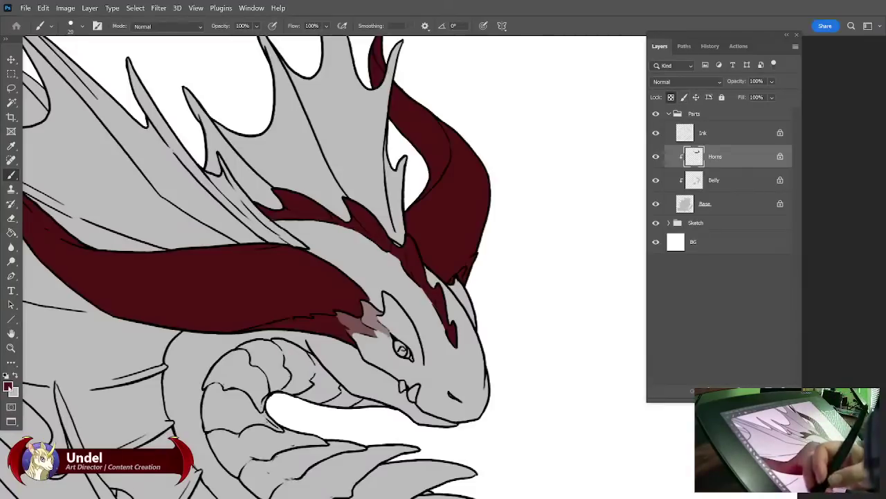
pyautogui.click(9, 387)
pyautogui.click(354, 108)
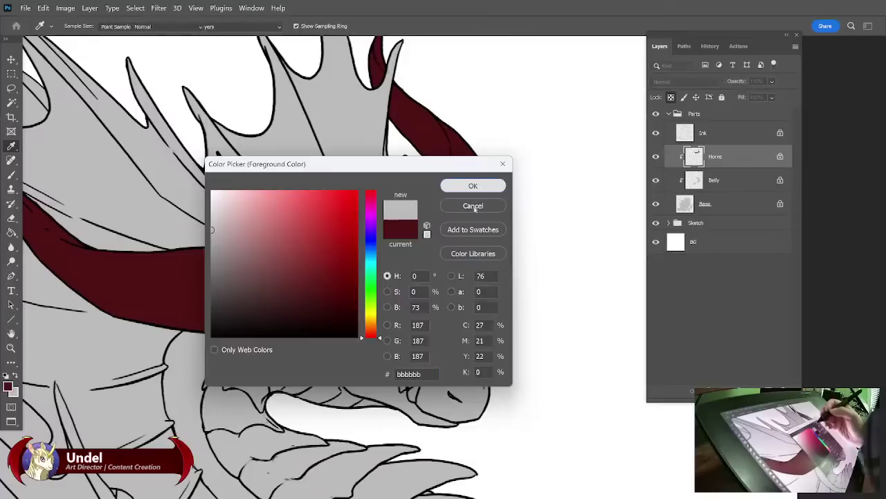
pyautogui.press('Return')
pyautogui.hotkey('shift', 'F5')
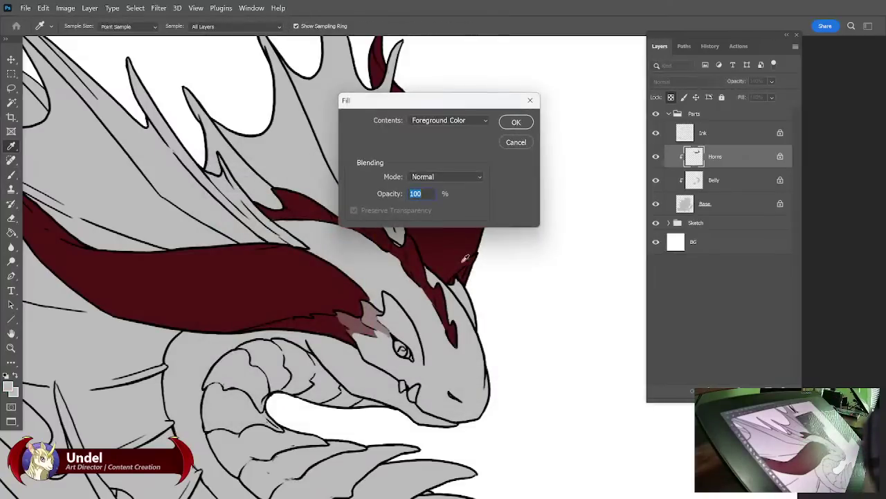
pyautogui.press('Return')
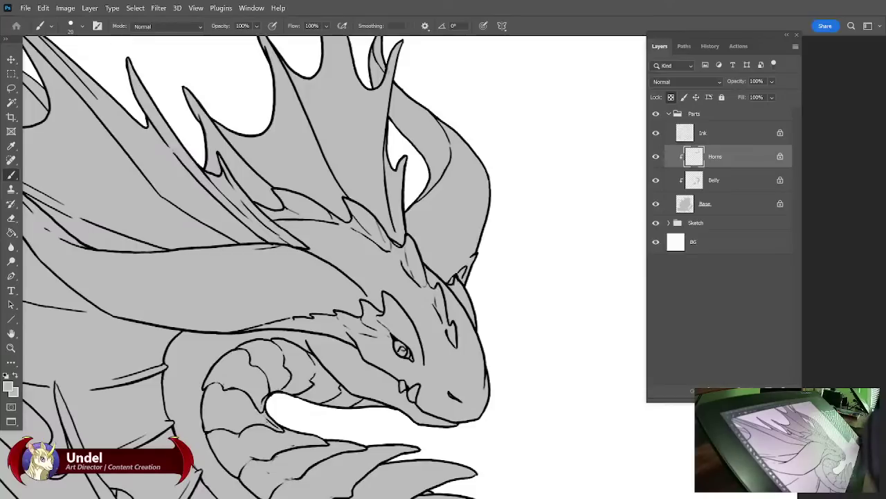
# Create a new empty layer directly above the Horns layer.
pyautogui.click(795, 46)
pyautogui.click(789, 54)
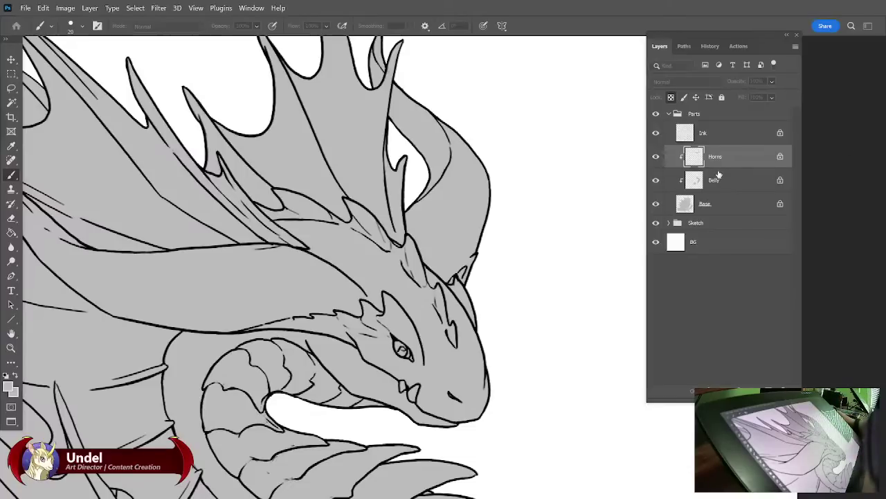
pyautogui.press('Return')
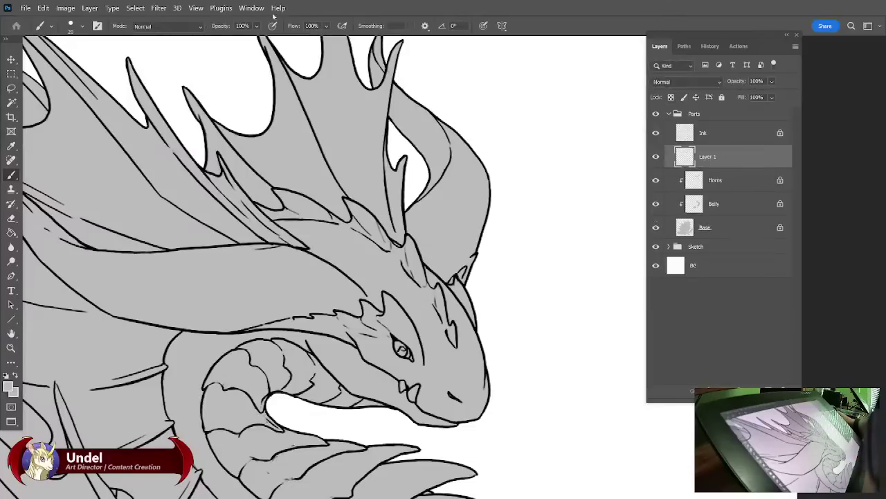
# Load the painted areas of the Horns layer and the Belly layer in turn as selections, and deselect.
pyautogui.keyDown('ctrl'); pyautogui.click(694, 180); pyautogui.keyUp('ctrl')
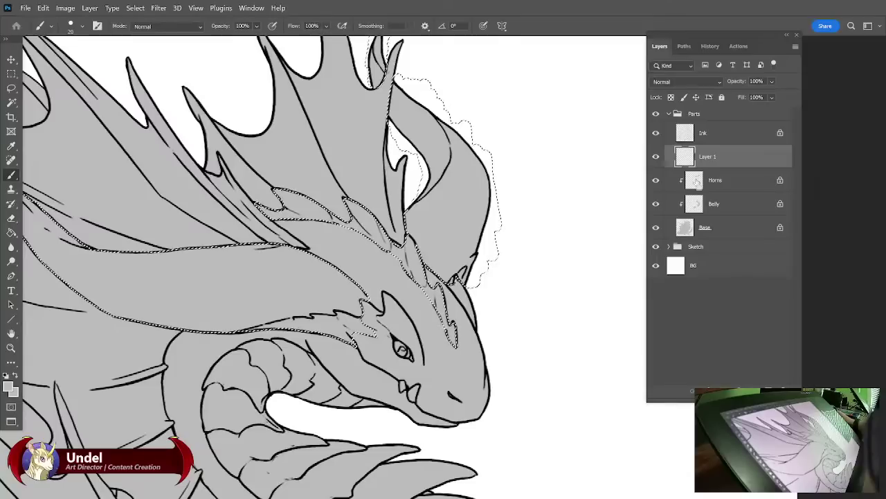
pyautogui.keyDown('ctrl'); pyautogui.click(690, 209); pyautogui.keyUp('ctrl')
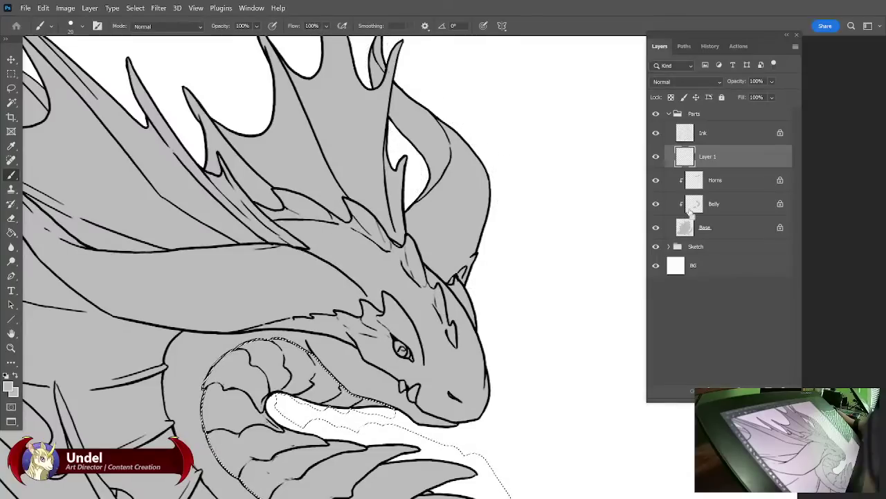
pyautogui.hotkey('ctrl', 'd')
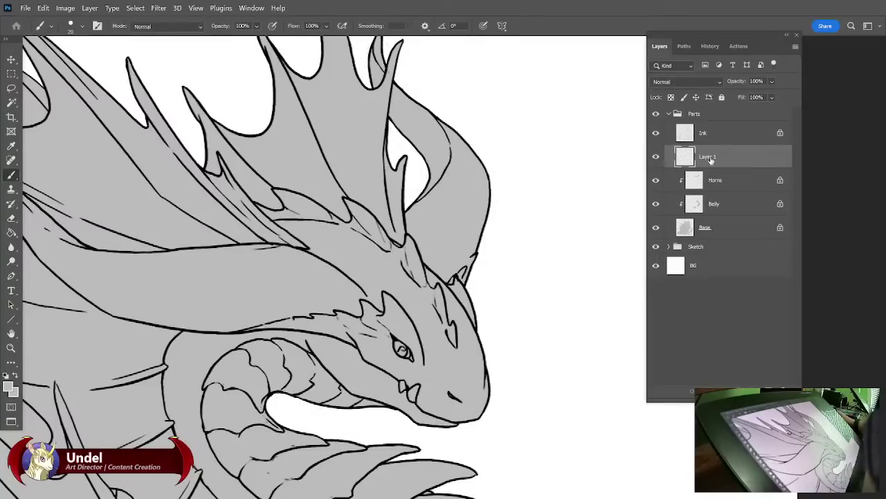
# Clip the new empty layer to the Base layer and unlock the transparent pixels of the Horns layer.
pyautogui.hotkey('ctrl', 'alt', 'g')
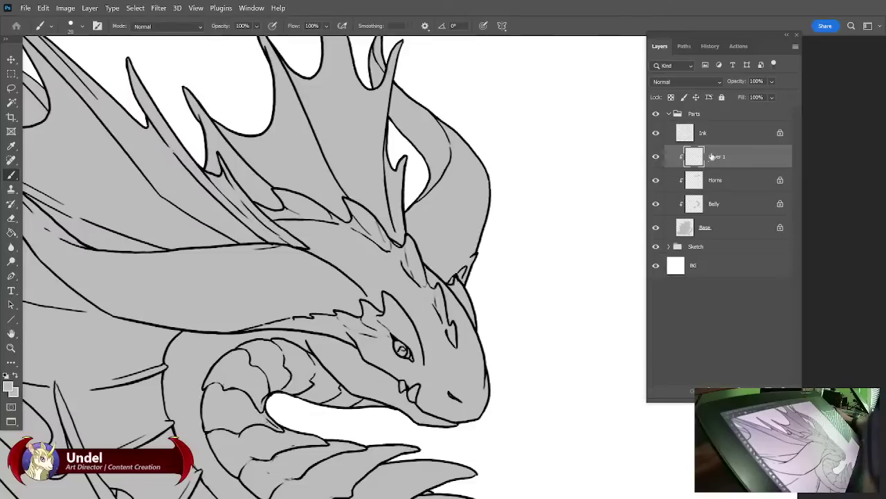
pyautogui.doubleClick(716, 156)
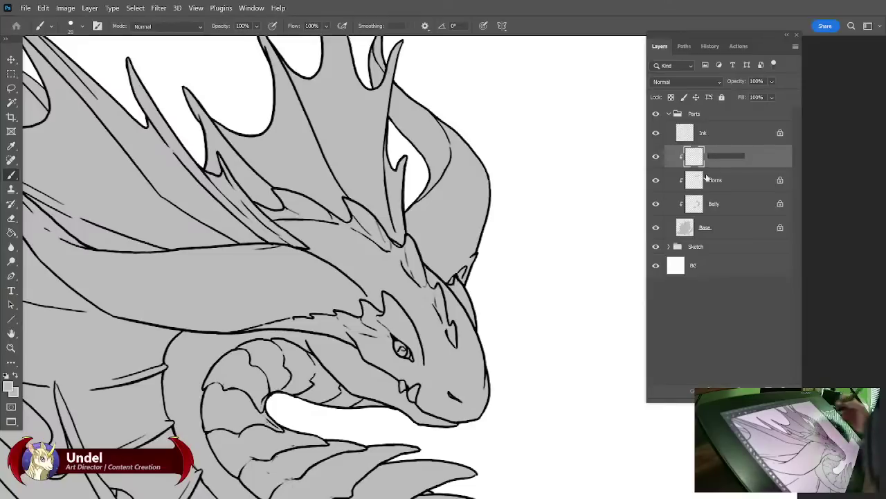
pyautogui.click(721, 183)
pyautogui.click(671, 98)
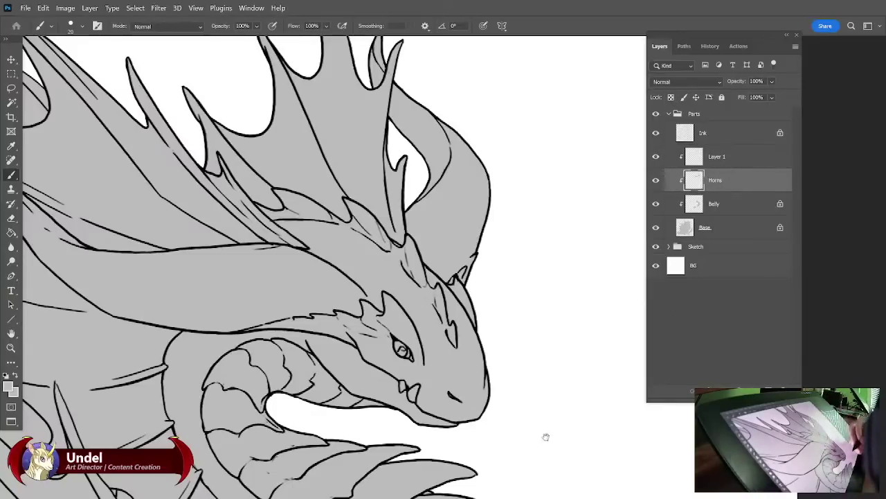
# Revert the document history to the Lock Layer state before the grey fill, and unlock the Horns layer's transparent pixels.
pyautogui.moveTo(547, 437); pyautogui.dragTo(584, 341)
pyautogui.moveTo(545, 415); pyautogui.dragTo(464, 457)
pyautogui.moveTo(620, 225); pyautogui.dragTo(495, 478)
pyautogui.click(711, 46)
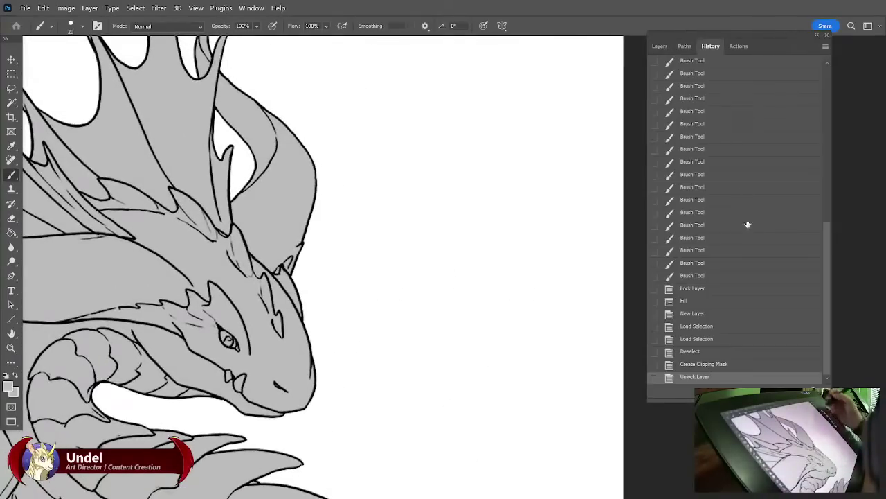
pyautogui.click(723, 352)
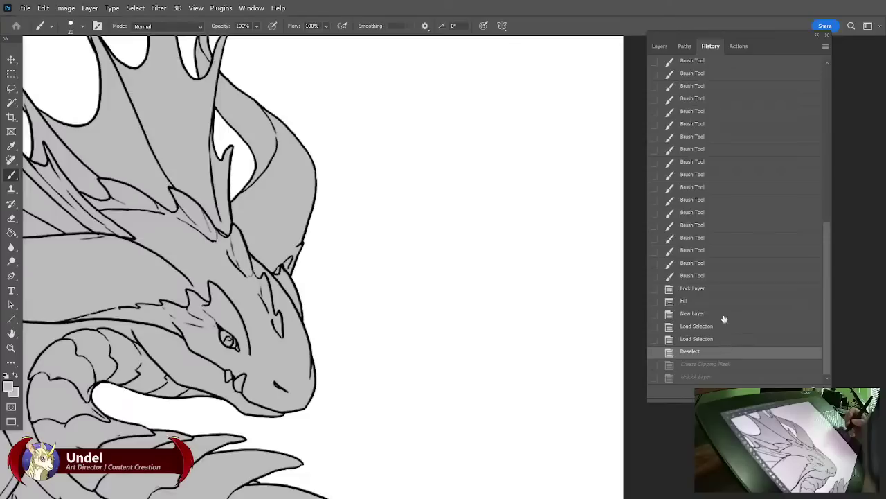
pyautogui.click(704, 338)
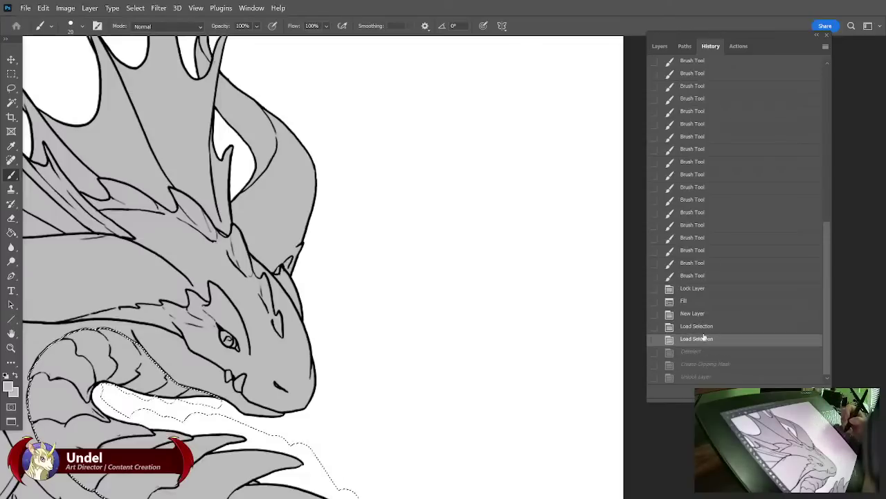
pyautogui.click(706, 325)
pyautogui.click(706, 313)
pyautogui.click(712, 290)
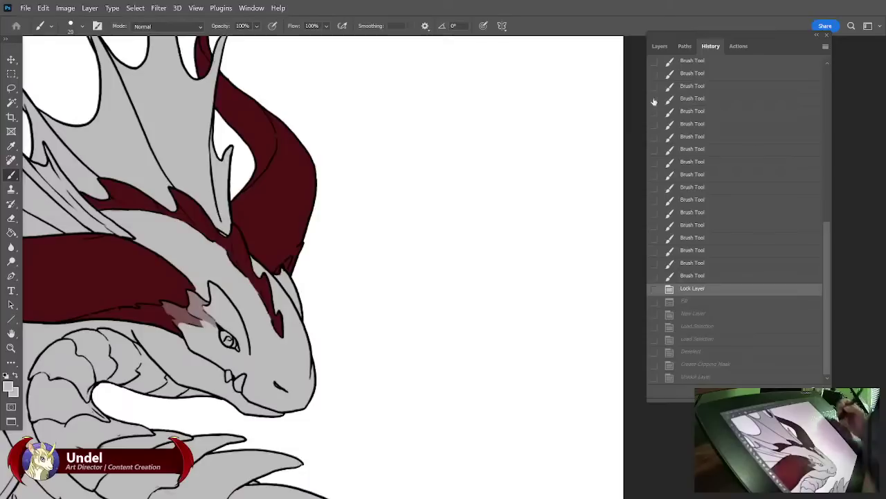
pyautogui.click(660, 46)
pyautogui.click(673, 98)
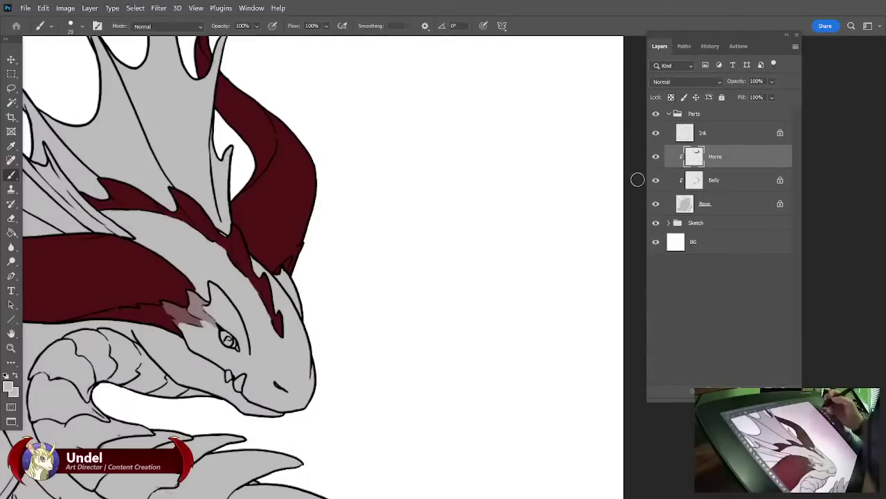
# Paint the claws of the dragon's front feet in the horns' dark red on the Horns layer, staying inside the ink lines.
pyautogui.moveTo(464, 339); pyautogui.dragTo(639, 289)
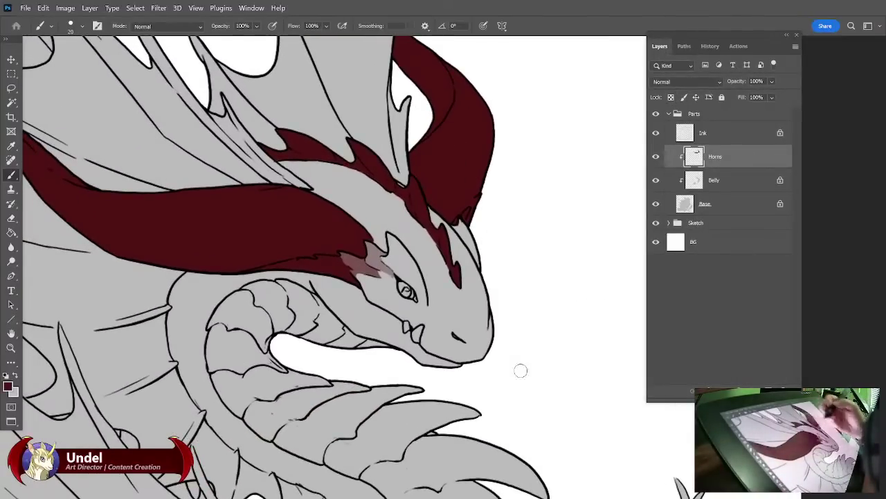
pyautogui.scroll(-10, 519, 367)
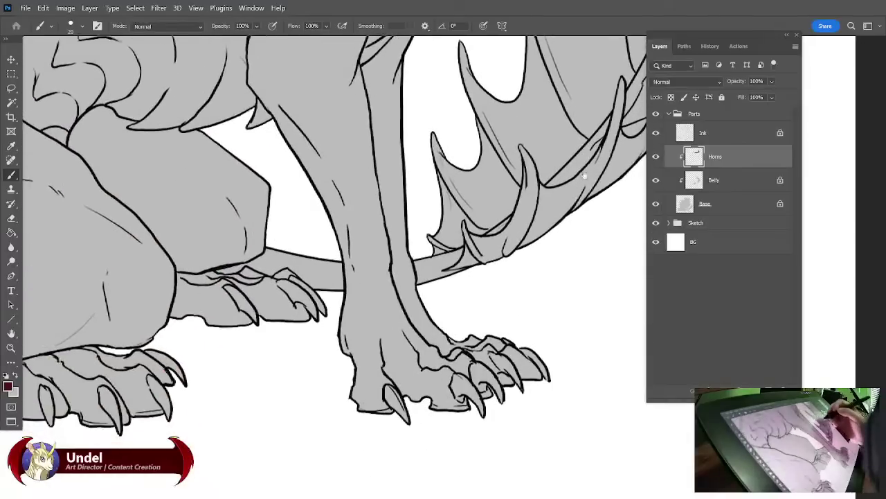
pyautogui.moveTo(585, 176); pyautogui.dragTo(559, 157)
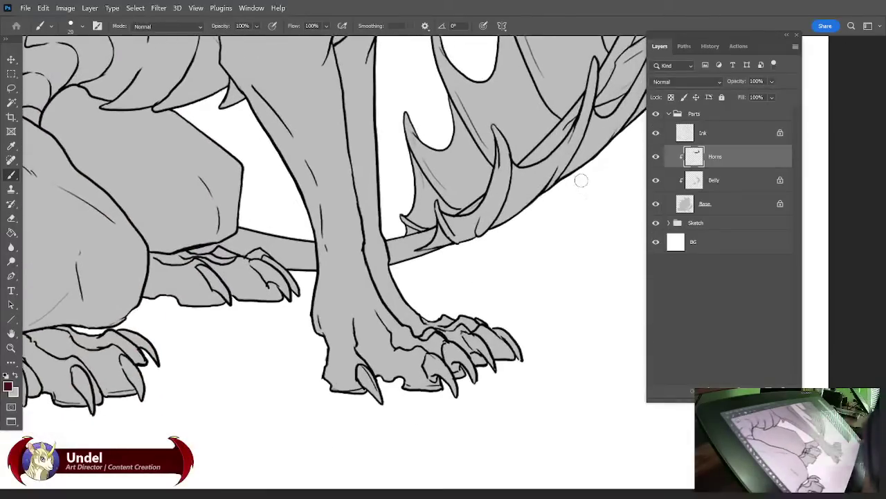
pyautogui.hotkey('ctrl', '+')
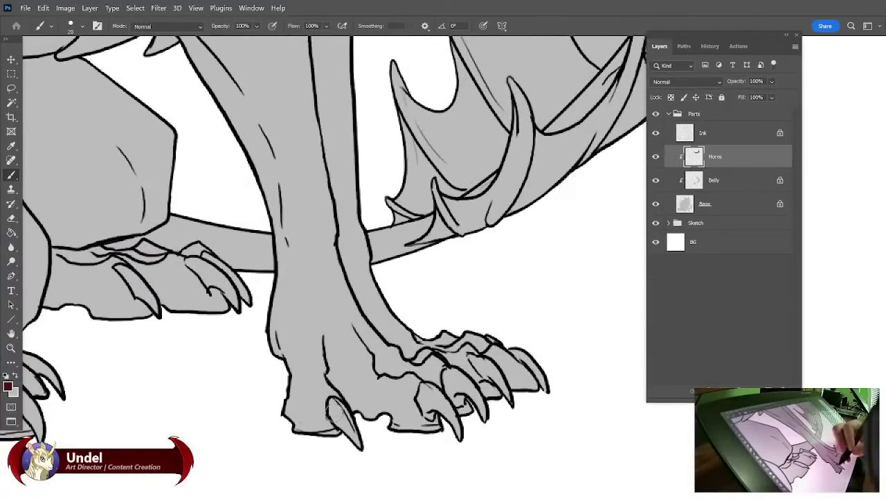
pyautogui.moveTo(335, 415)
pyautogui.mouseDown()
pyautogui.moveTo(358, 444)
pyautogui.moveTo(333, 404)
pyautogui.moveTo(355, 433)
pyautogui.moveTo(338, 415)
pyautogui.mouseUp()
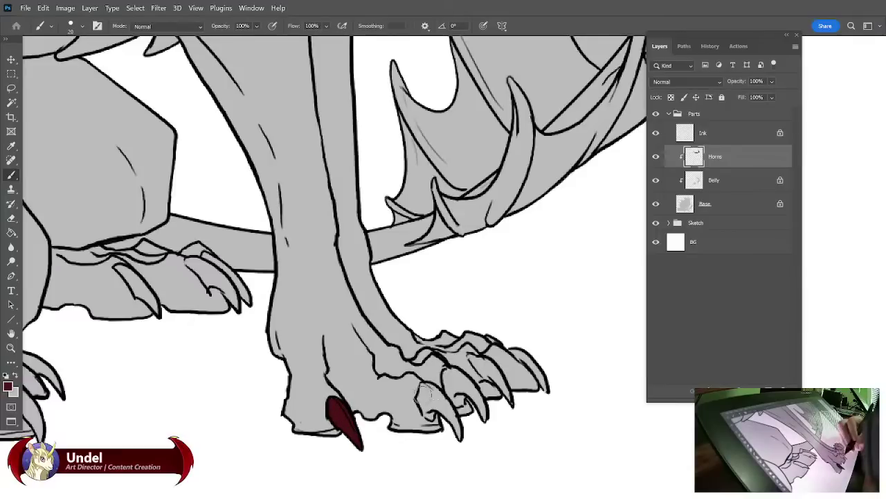
pyautogui.moveTo(418, 400)
pyautogui.mouseDown()
pyautogui.moveTo(460, 431)
pyautogui.moveTo(423, 392)
pyautogui.moveTo(451, 419)
pyautogui.moveTo(449, 382)
pyautogui.moveTo(449, 396)
pyautogui.moveTo(459, 404)
pyautogui.moveTo(461, 395)
pyautogui.moveTo(454, 374)
pyautogui.moveTo(487, 422)
pyautogui.mouseUp()
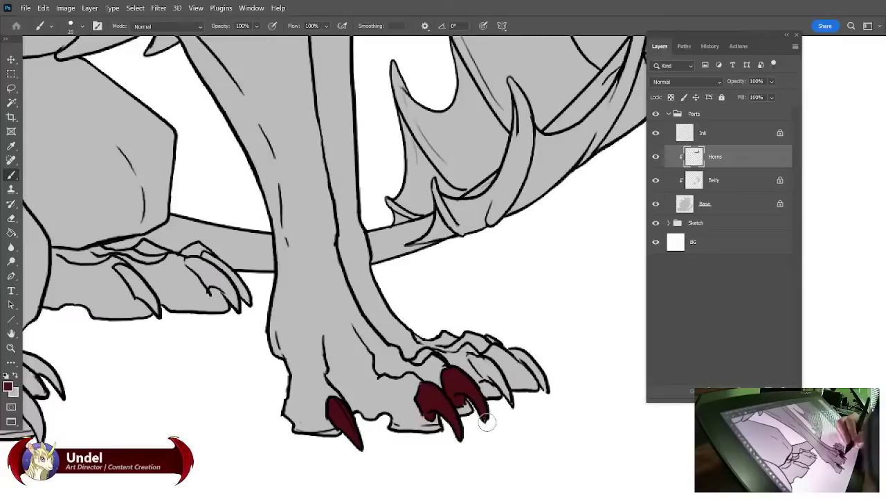
pyautogui.moveTo(473, 356); pyautogui.dragTo(508, 398)
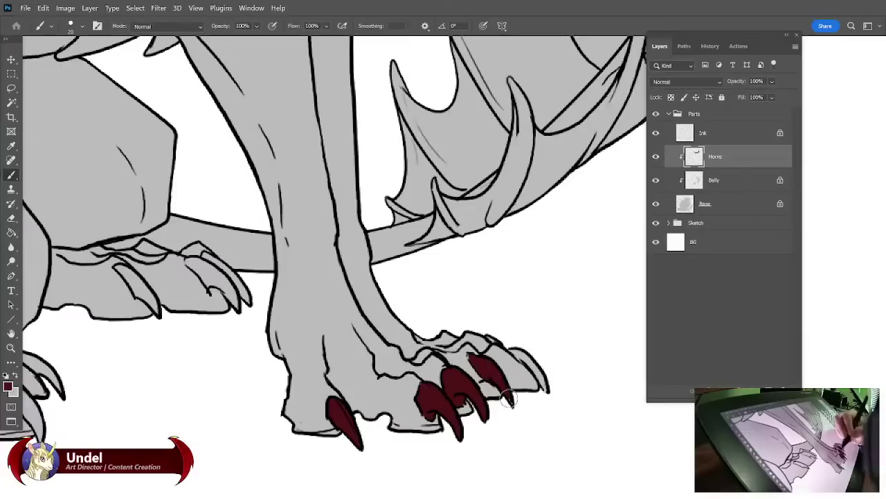
pyautogui.moveTo(516, 350); pyautogui.dragTo(551, 392)
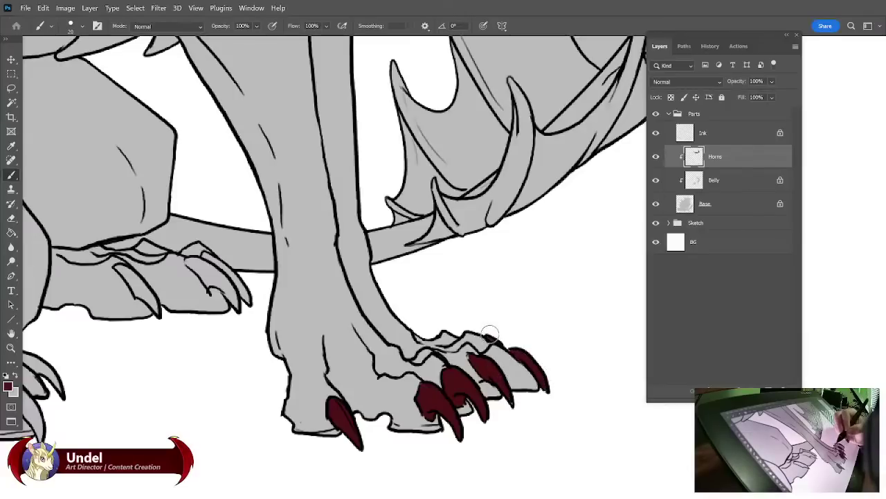
# Paint the three claws of the far hind foot dark red on the Horns layer and touch up their outline with the Eraser.
pyautogui.moveTo(435, 307); pyautogui.dragTo(588, 340)
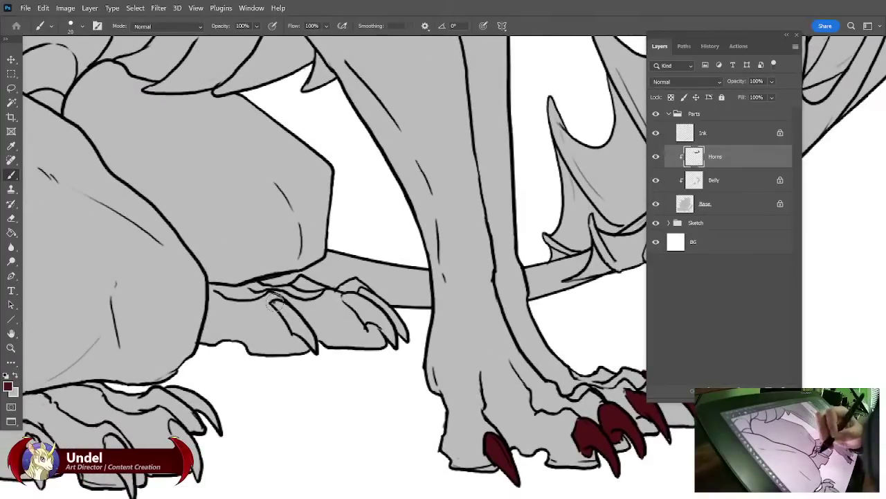
pyautogui.moveTo(275, 302)
pyautogui.mouseDown()
pyautogui.moveTo(313, 348)
pyautogui.moveTo(289, 313)
pyautogui.mouseUp()
pyautogui.hotkey('ctrl', 'z')
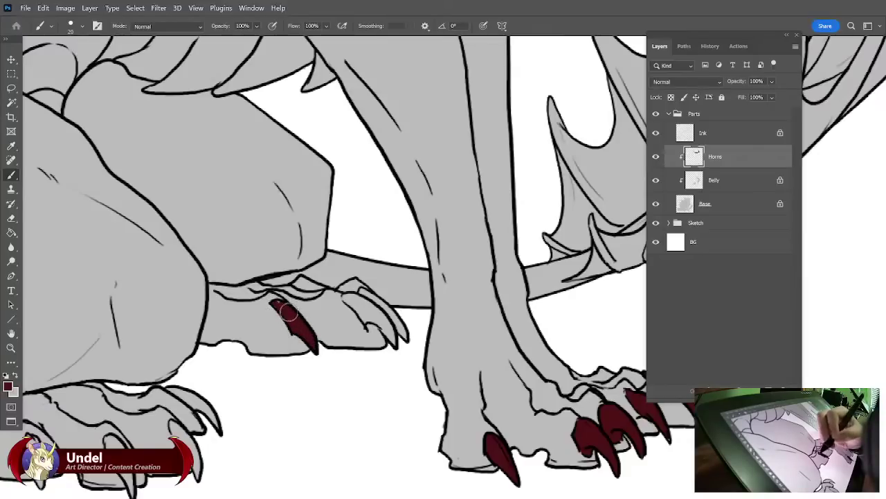
pyautogui.moveTo(346, 297)
pyautogui.mouseDown()
pyautogui.moveTo(366, 318)
pyautogui.moveTo(351, 299)
pyautogui.moveTo(372, 311)
pyautogui.moveTo(365, 296)
pyautogui.moveTo(388, 313)
pyautogui.moveTo(362, 291)
pyautogui.moveTo(395, 325)
pyautogui.moveTo(380, 316)
pyautogui.moveTo(384, 325)
pyautogui.moveTo(419, 347)
pyautogui.moveTo(369, 287)
pyautogui.moveTo(362, 306)
pyautogui.moveTo(398, 325)
pyautogui.mouseUp()
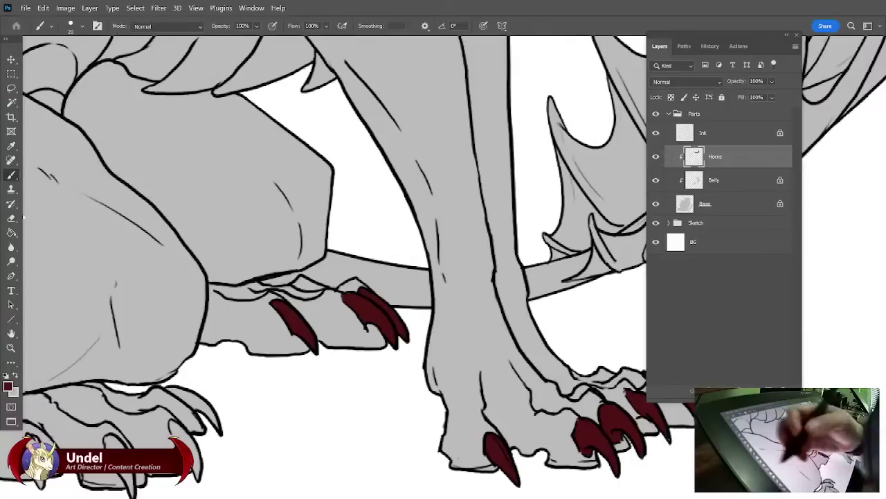
pyautogui.press('e')
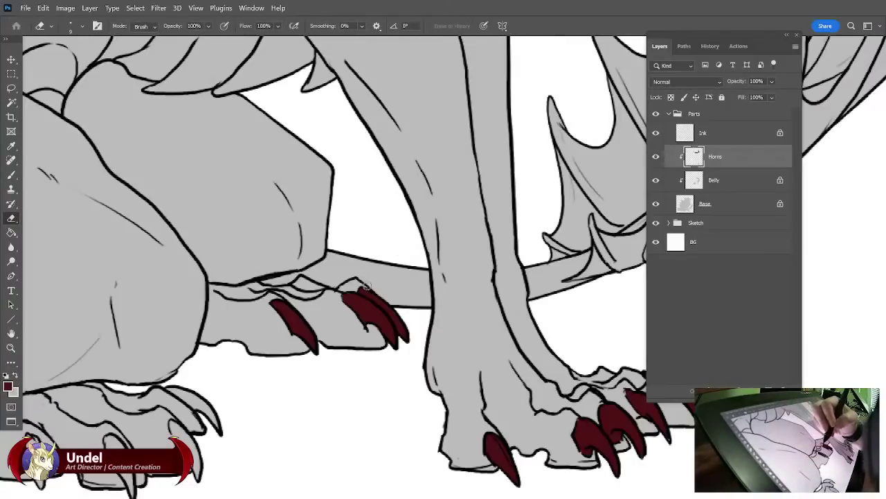
pyautogui.click(723, 138)
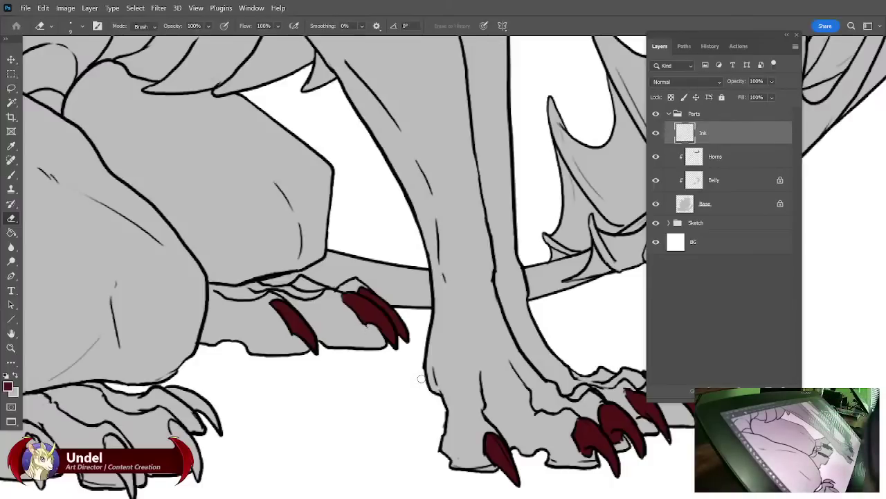
pyautogui.click(737, 161)
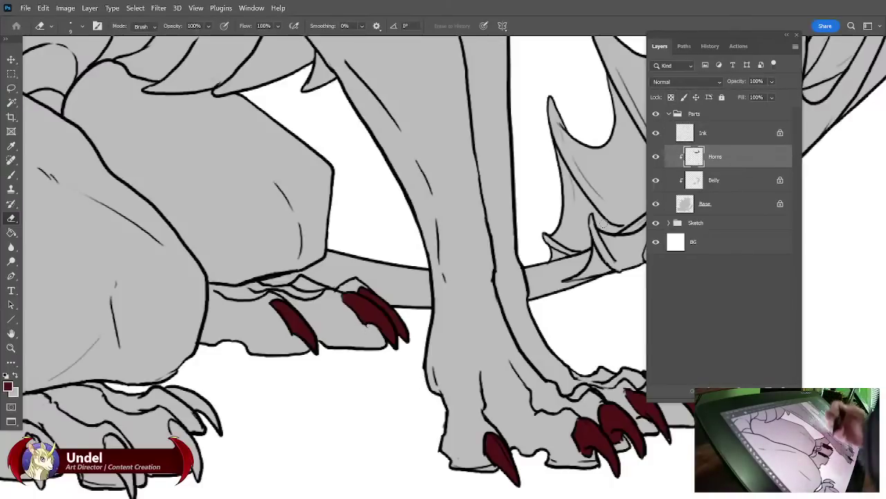
# Paint the four claws of the near hind foot dark red with the Brush and lock the Horns layer's transparent pixels.
pyautogui.click(11, 174)
pyautogui.moveTo(236, 332)
pyautogui.mouseDown()
pyautogui.moveTo(435, 262)
pyautogui.moveTo(505, 250)
pyautogui.mouseUp()
pyautogui.moveTo(303, 355)
pyautogui.mouseDown()
pyautogui.moveTo(297, 359)
pyautogui.moveTo(310, 406)
pyautogui.mouseUp()
pyautogui.moveTo(378, 356)
pyautogui.mouseDown()
pyautogui.moveTo(402, 417)
pyautogui.moveTo(383, 361)
pyautogui.mouseUp()
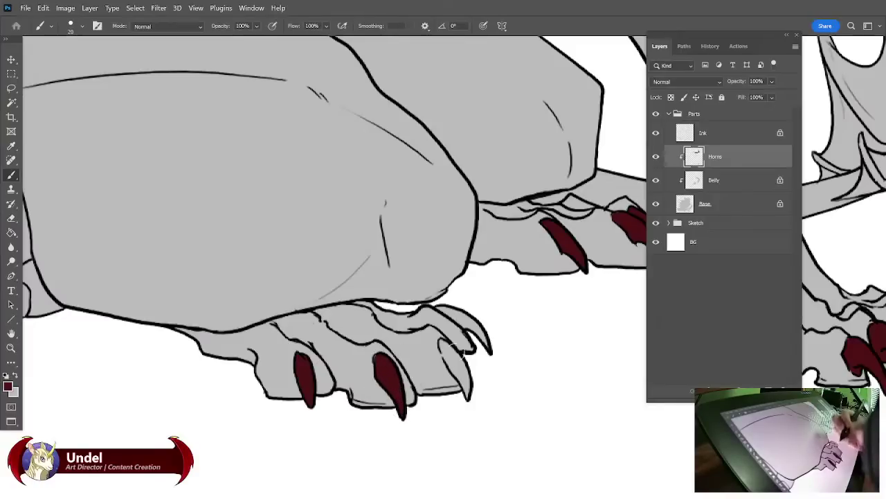
pyautogui.moveTo(450, 346); pyautogui.dragTo(467, 392)
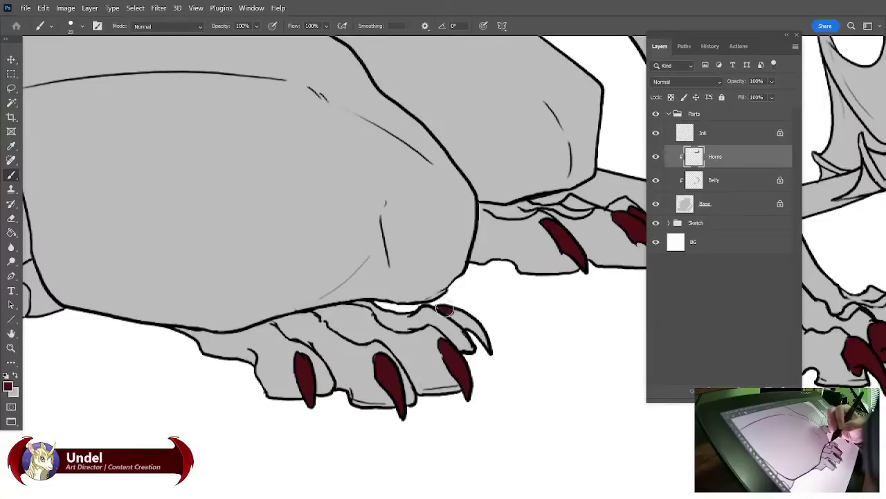
pyautogui.moveTo(440, 307); pyautogui.dragTo(483, 337)
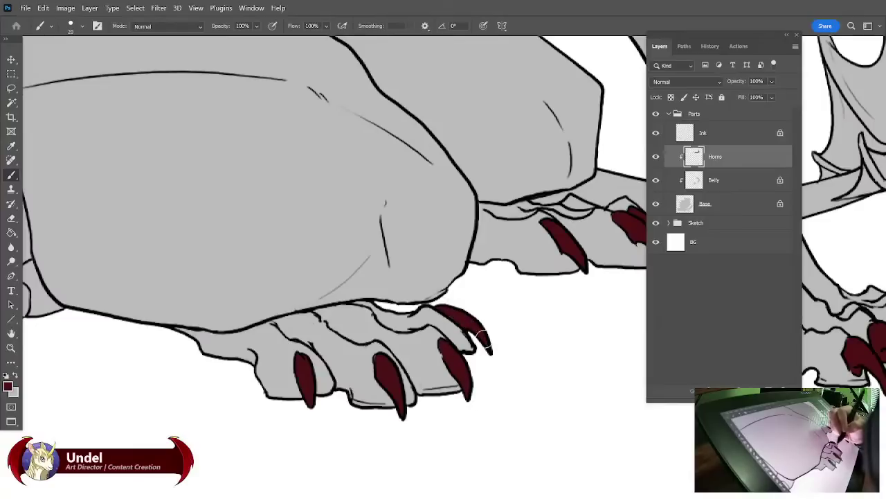
pyautogui.click(671, 97)
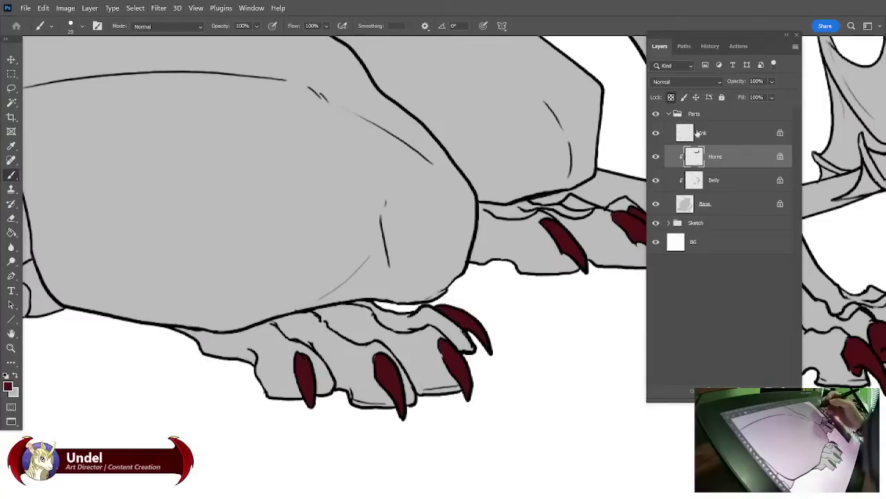
# Select the Base layer and set the foreground colour to a dark neutral grey.
pyautogui.click(732, 206)
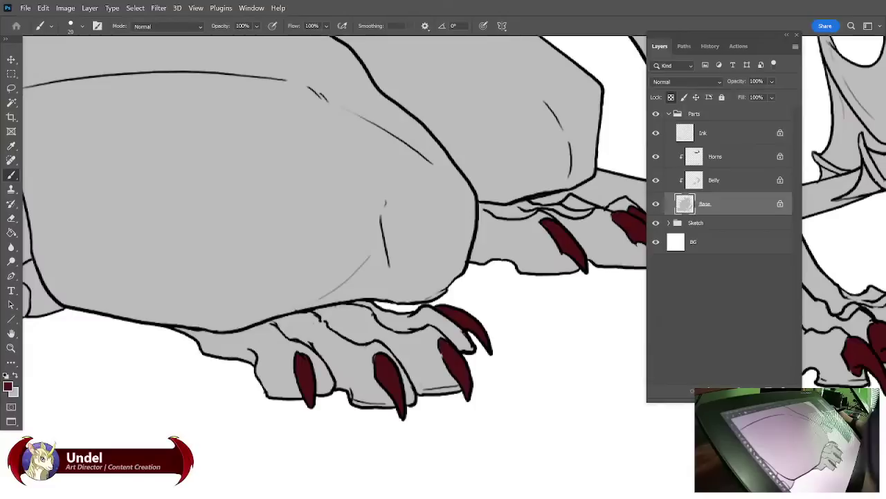
pyautogui.hotkey('ctrl', '-')
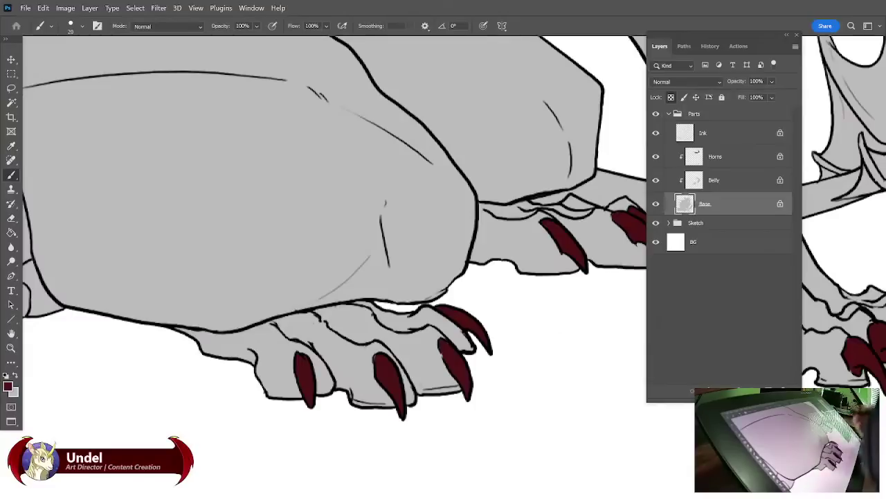
pyautogui.hotkey('ctrl', '-')
pyautogui.hotkey('ctrl', '-')
pyautogui.hotkey('ctrl', '-')
pyautogui.hotkey('ctrl', '-')
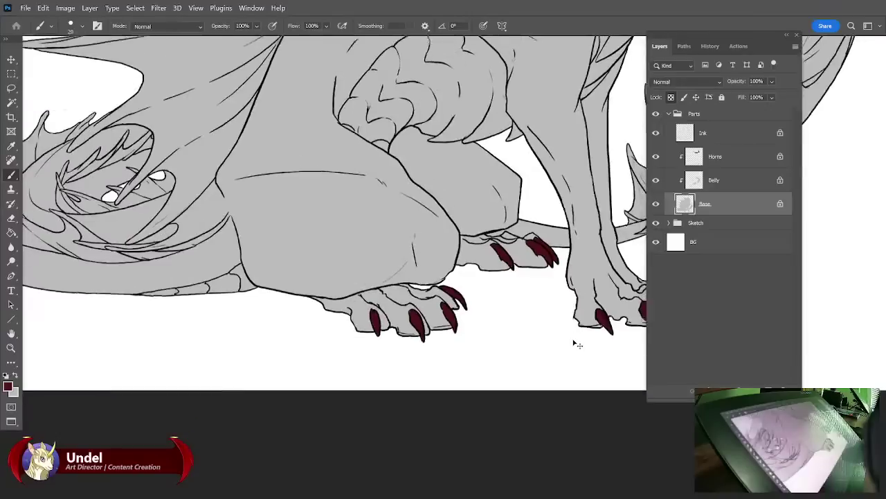
pyautogui.moveTo(579, 260); pyautogui.dragTo(554, 388)
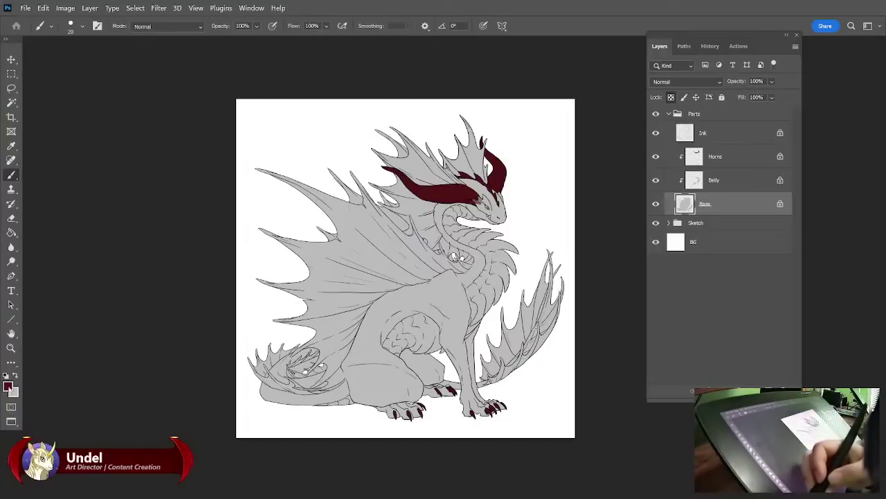
pyautogui.click(8, 386)
pyautogui.click(545, 292)
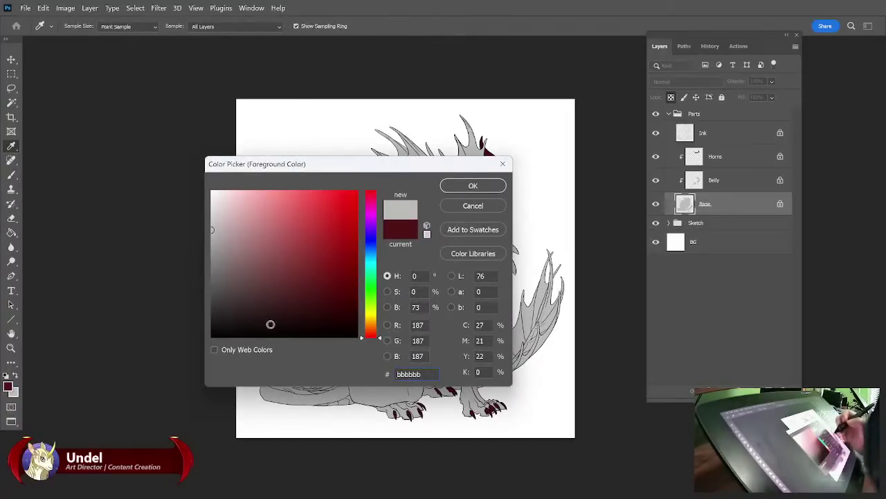
pyautogui.moveTo(214, 287); pyautogui.dragTo(212, 294)
pyautogui.click(473, 185)
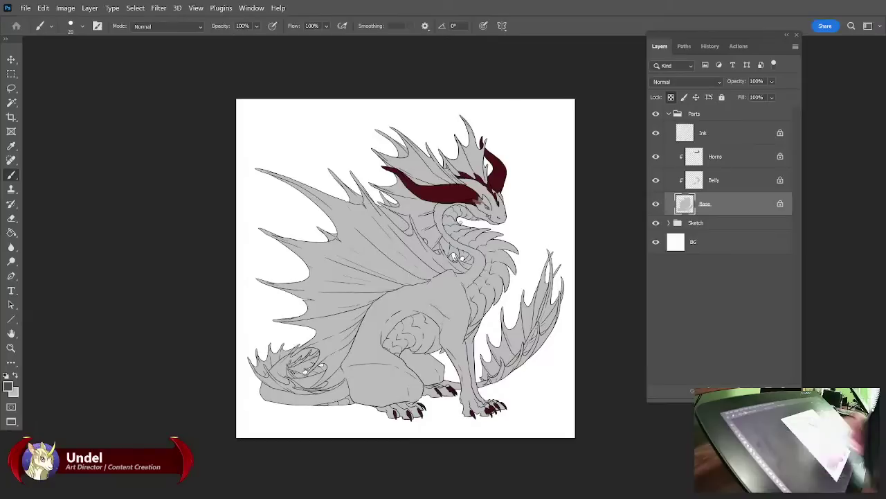
# Fill the Base layer with the dark grey foreground colour and make the Belly layer active with its transparency unlocked.
pyautogui.hotkey('shift', 'F5')
pyautogui.press('Return')
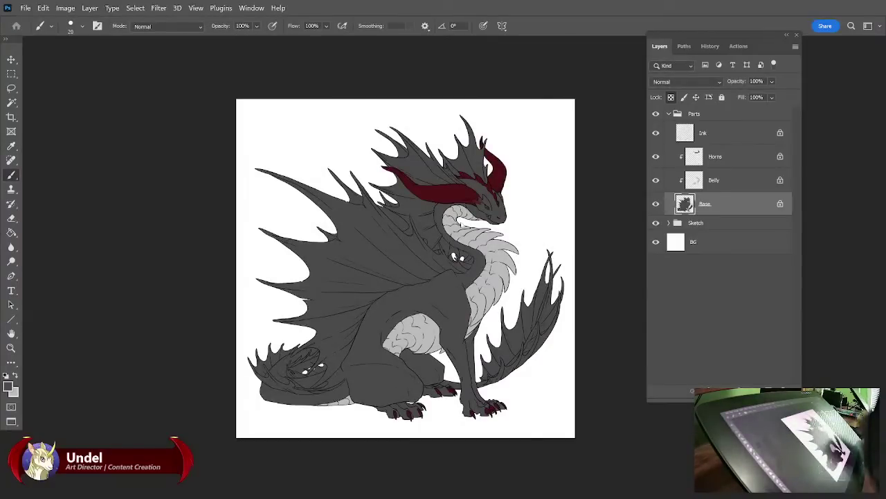
pyautogui.click(715, 182)
# Paint the sole edges under the toes of the near hind foot in the belly's light grey on the Belly layer.
pyautogui.hotkey('ctrl', '+')
pyautogui.hotkey('ctrl', '+')
pyautogui.hotkey('ctrl', '+')
pyautogui.hotkey('ctrl', '+')
pyautogui.hotkey('ctrl', '+')
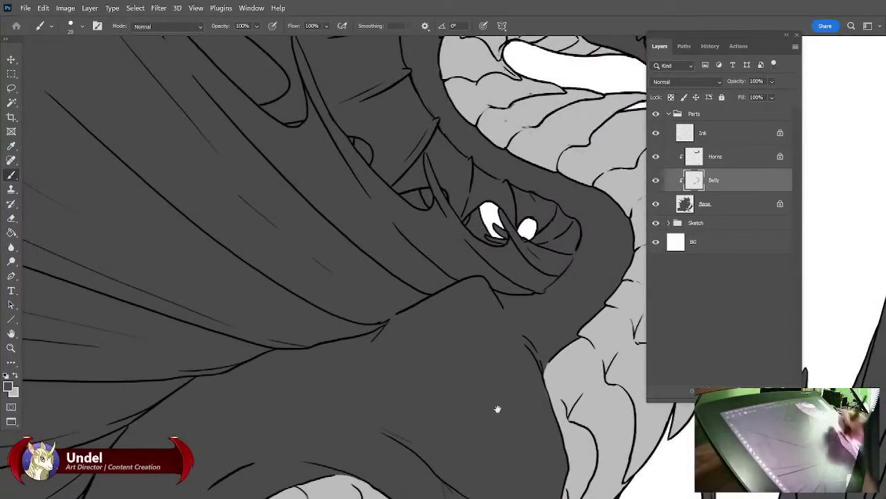
pyautogui.moveTo(497, 410); pyautogui.dragTo(516, 269)
pyautogui.moveTo(378, 386); pyautogui.dragTo(491, 248)
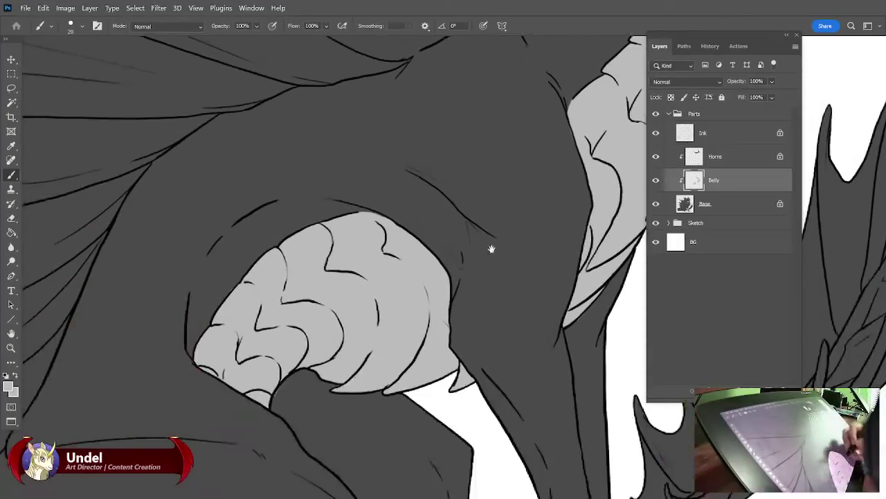
pyautogui.scroll(3, 491, 256)
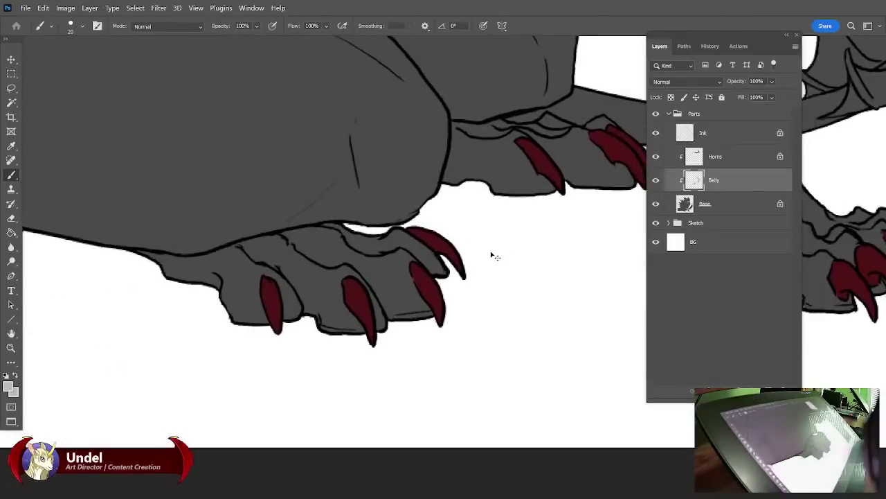
pyautogui.moveTo(385, 328); pyautogui.dragTo(426, 323)
pyautogui.moveTo(297, 339); pyautogui.dragTo(349, 344)
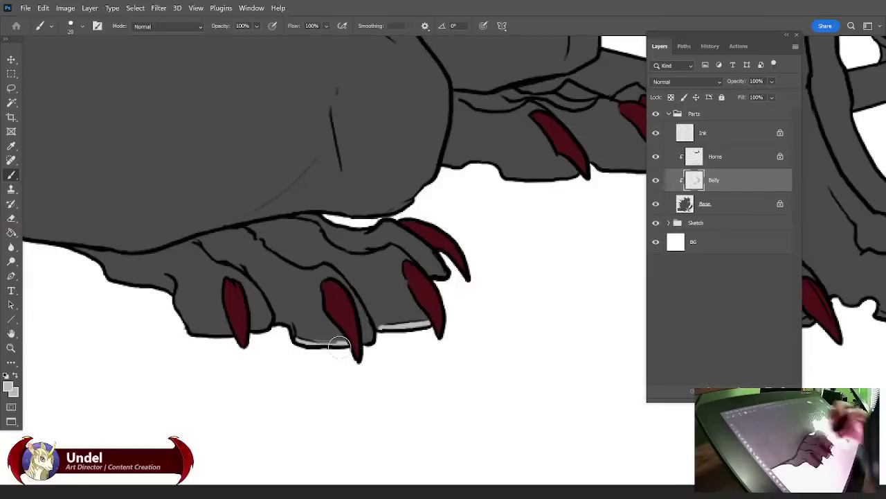
pyautogui.moveTo(186, 331); pyautogui.dragTo(234, 336)
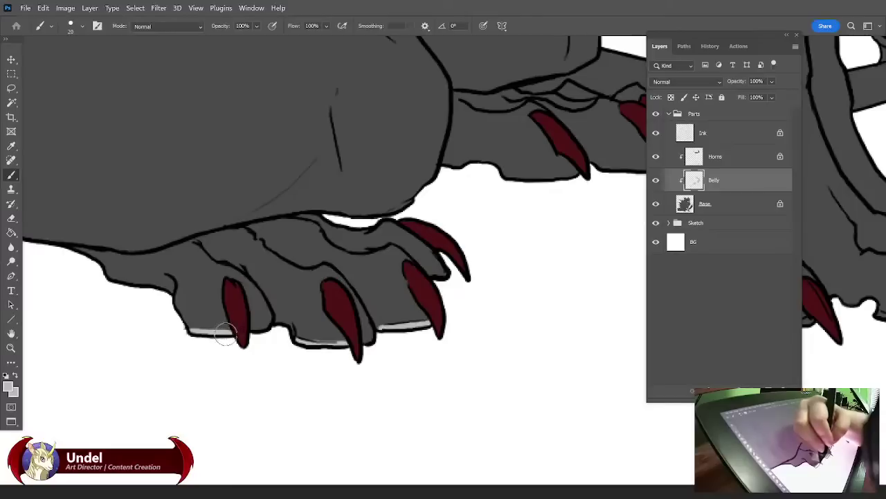
pyautogui.moveTo(459, 360); pyautogui.dragTo(448, 394)
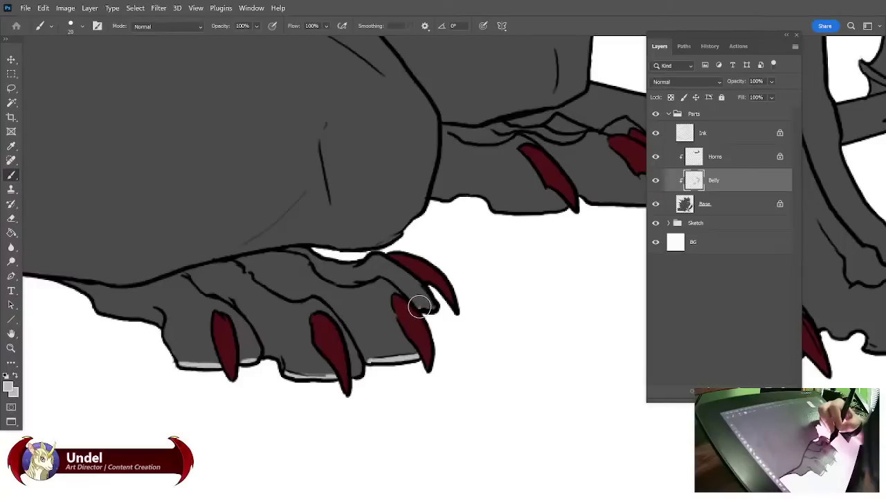
pyautogui.moveTo(420, 306); pyautogui.dragTo(432, 307)
# Paint the toe undersides of the far hind foot light grey on the Belly layer.
pyautogui.moveTo(479, 438)
pyautogui.mouseDown()
pyautogui.moveTo(416, 483)
pyautogui.moveTo(363, 496)
pyautogui.mouseUp()
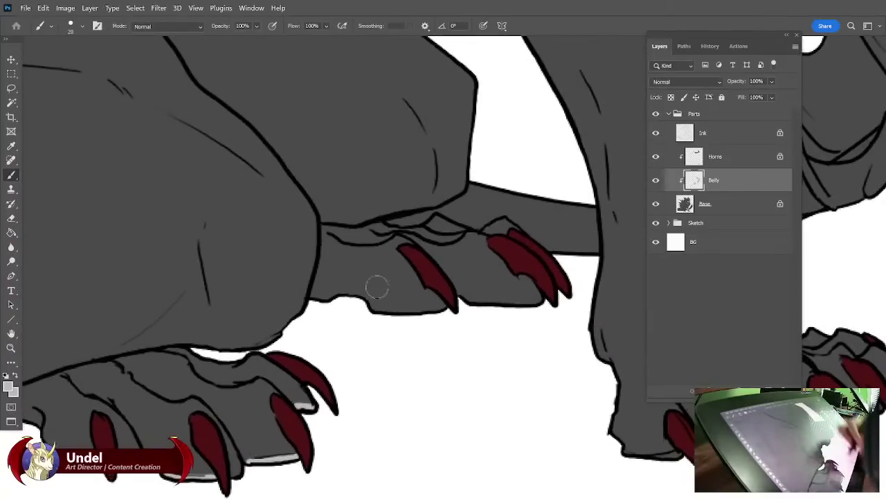
pyautogui.moveTo(356, 302)
pyautogui.mouseDown()
pyautogui.moveTo(430, 316)
pyautogui.moveTo(376, 307)
pyautogui.moveTo(512, 313)
pyautogui.moveTo(465, 298)
pyautogui.moveTo(542, 300)
pyautogui.mouseUp()
pyautogui.moveTo(477, 413); pyautogui.dragTo(346, 471)
# Paint the toe undersides of the front feet light grey on the Belly layer, redoing the stroke that spreads too high.
pyautogui.moveTo(445, 455); pyautogui.dragTo(330, 247)
pyautogui.moveTo(574, 370); pyautogui.dragTo(572, 387)
pyautogui.moveTo(426, 329)
pyautogui.mouseDown()
pyautogui.moveTo(414, 327)
pyautogui.moveTo(429, 326)
pyautogui.mouseUp()
pyautogui.moveTo(501, 318); pyautogui.dragTo(552, 324)
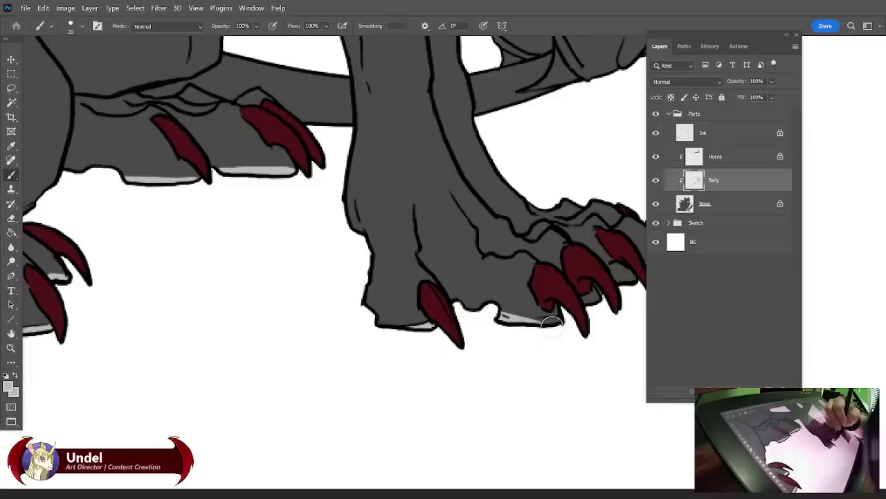
pyautogui.hotkey('ctrl', 'z')
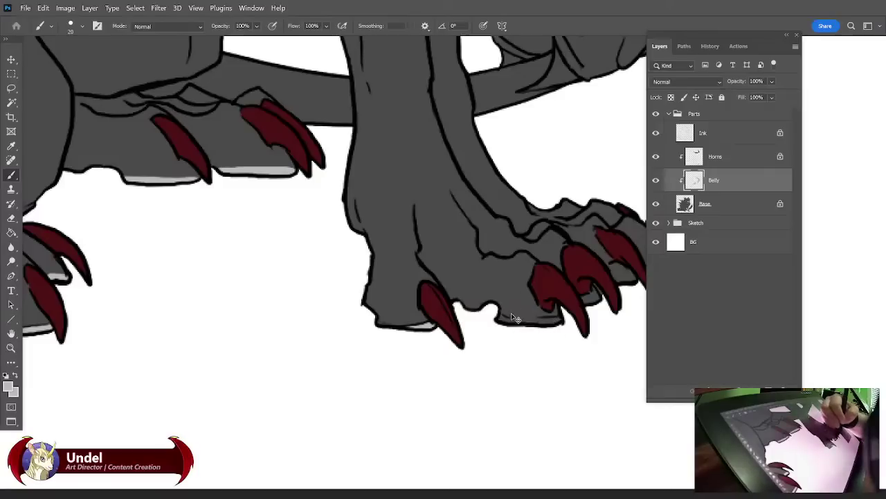
pyautogui.moveTo(501, 318); pyautogui.dragTo(554, 323)
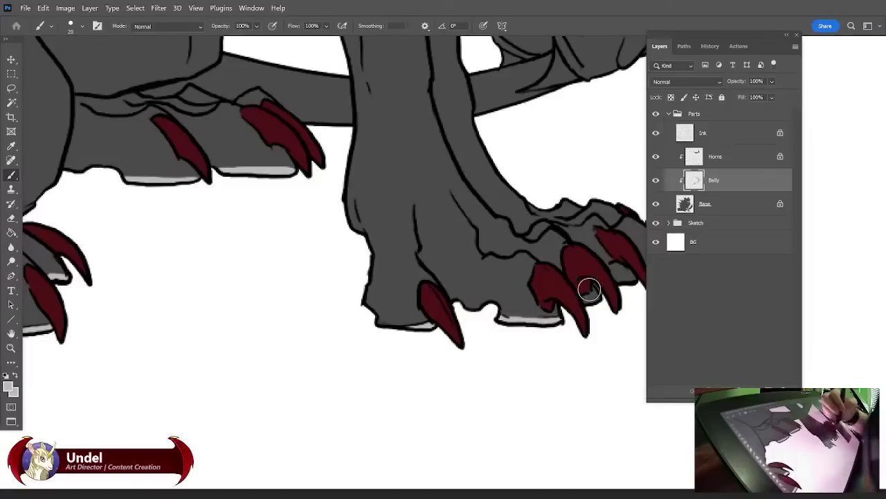
pyautogui.moveTo(568, 367); pyautogui.dragTo(509, 358)
pyautogui.moveTo(511, 306)
pyautogui.mouseDown()
pyautogui.moveTo(562, 295)
pyautogui.moveTo(546, 294)
pyautogui.mouseUp()
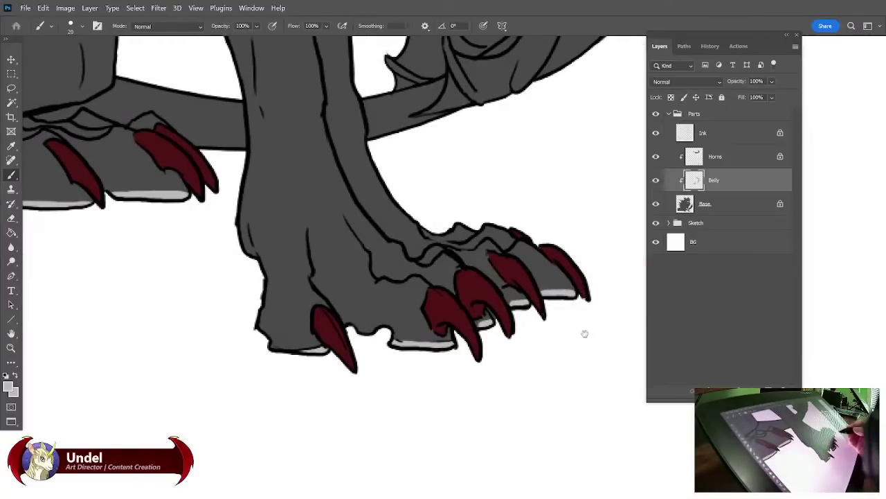
# Lock the transparent pixels of the Belly layer.
pyautogui.moveTo(585, 334); pyautogui.dragTo(603, 395)
pyautogui.moveTo(392, 449); pyautogui.dragTo(578, 404)
pyautogui.hotkey('ctrl', '-')
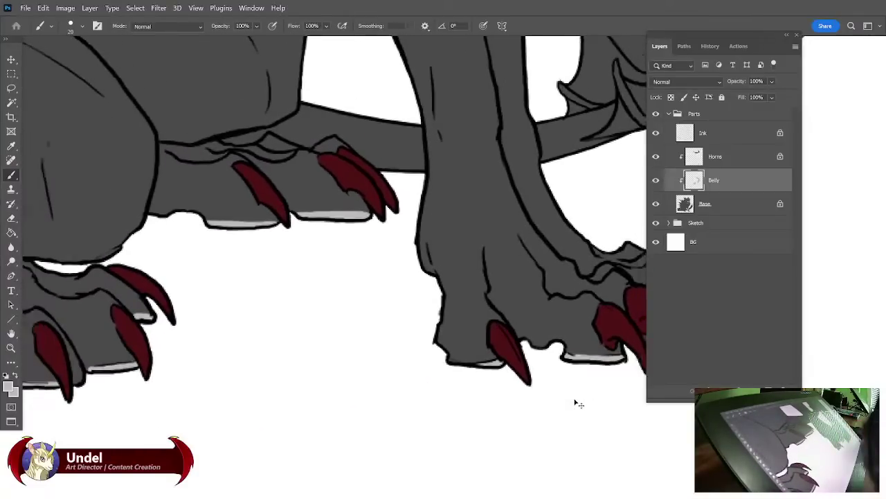
pyautogui.hotkey('ctrl', '-')
pyautogui.hotkey('ctrl', '-')
pyautogui.click(671, 98)
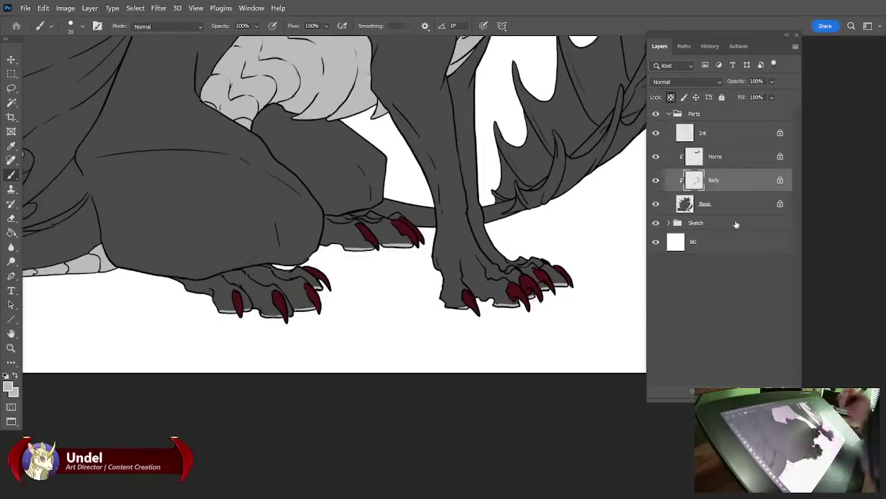
# Select the Base layer and fill it with the belly's light grey.
pyautogui.scroll(5, 499, 410)
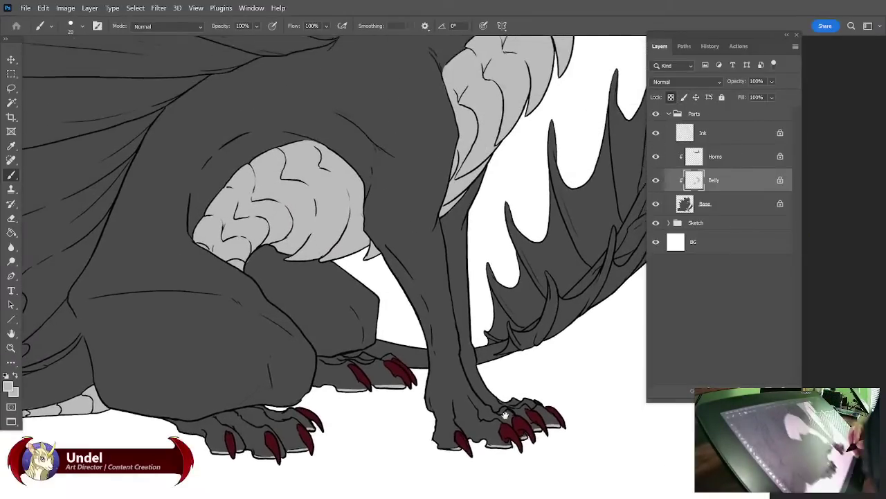
pyautogui.moveTo(506, 416); pyautogui.dragTo(480, 470)
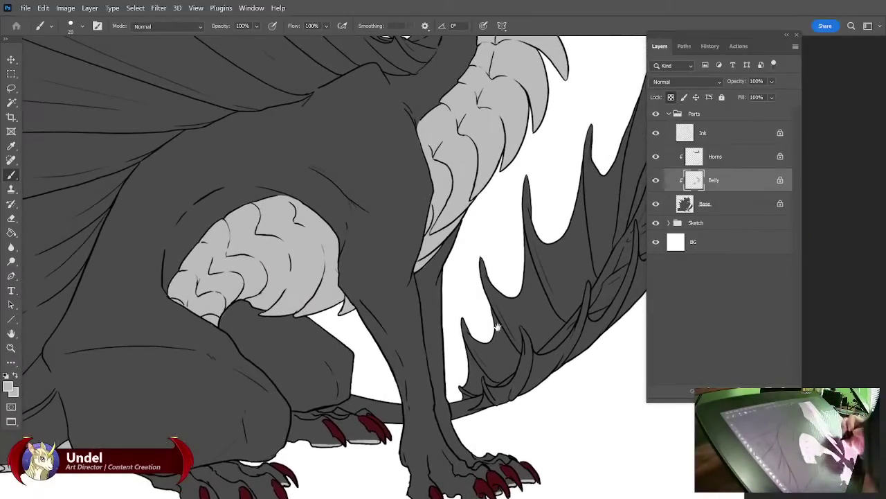
pyautogui.scroll(3, 496, 326)
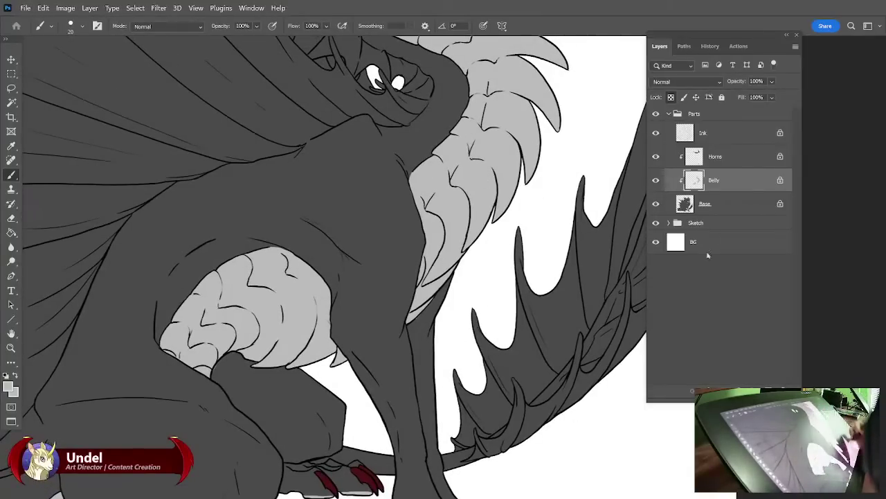
pyautogui.click(721, 205)
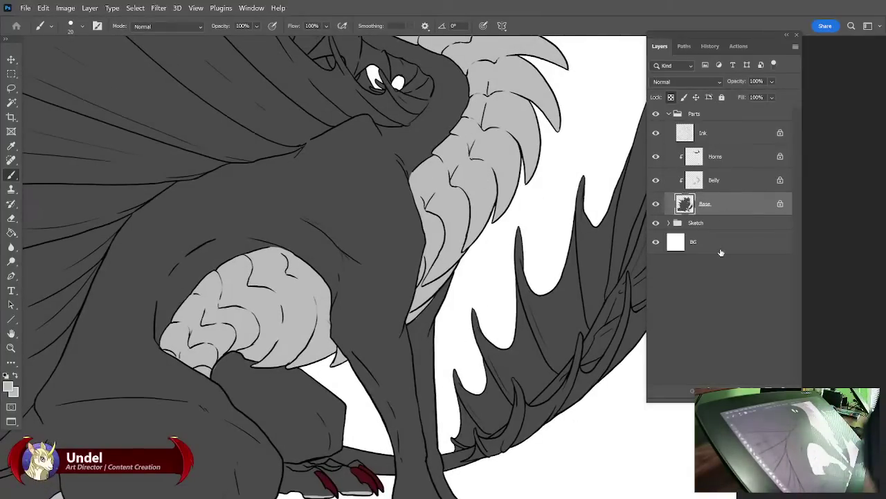
pyautogui.hotkey('shift', 'F5')
pyautogui.press('Return')
# Fill the Horns layer with light grey, keeping its sampled dark red as the background colour.
pyautogui.click(719, 156)
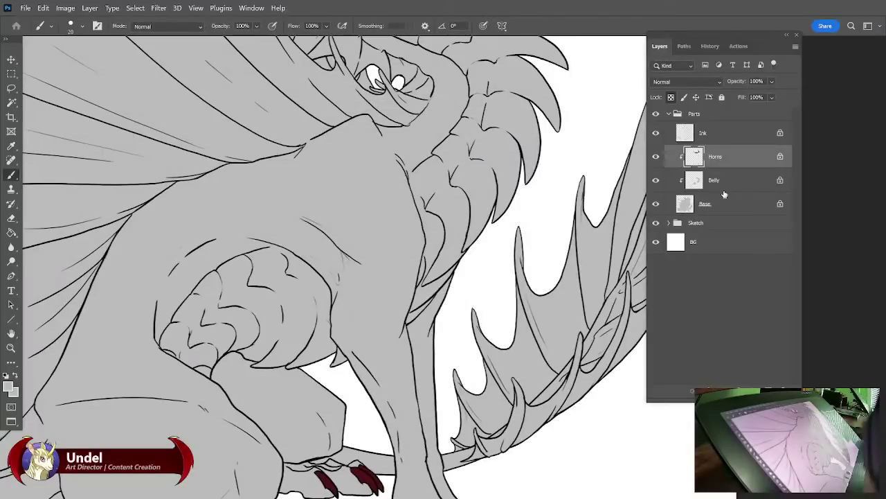
pyautogui.hotkey('shift', 'F5')
pyautogui.press('Return')
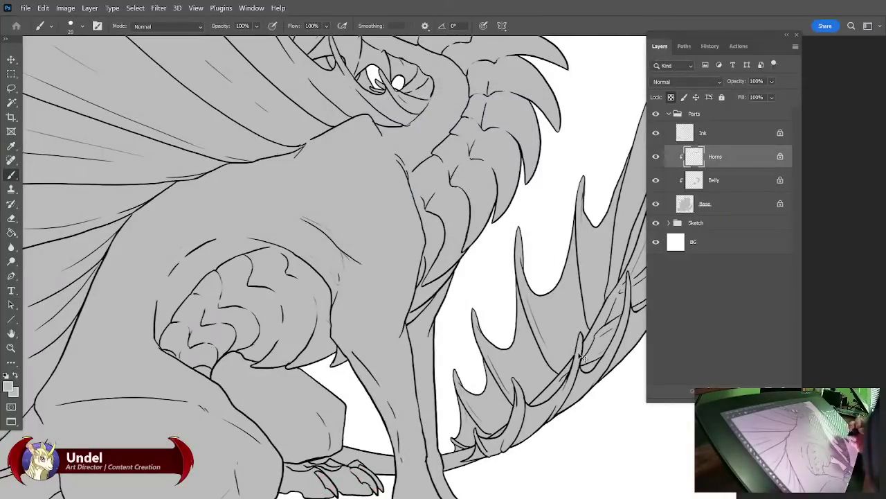
pyautogui.hotkey('ctrl', 'z')
pyautogui.keyDown('alt'); pyautogui.click(366, 473); pyautogui.keyUp('alt')
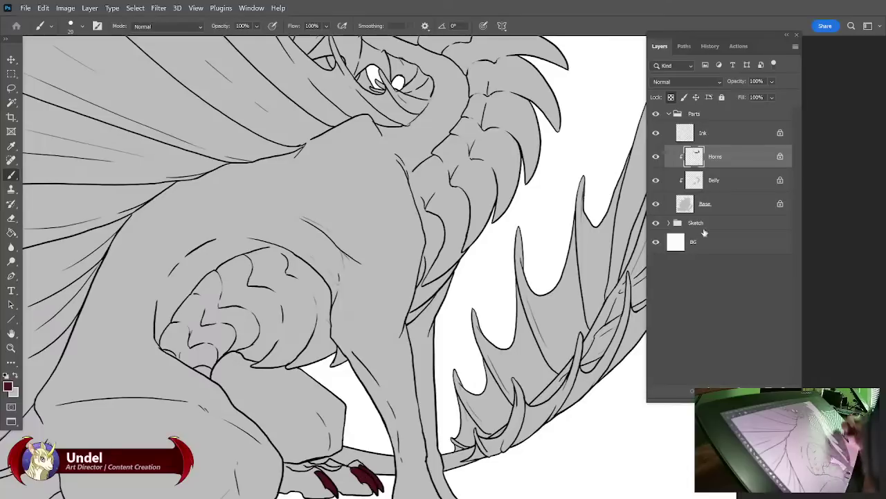
pyautogui.click(16, 376)
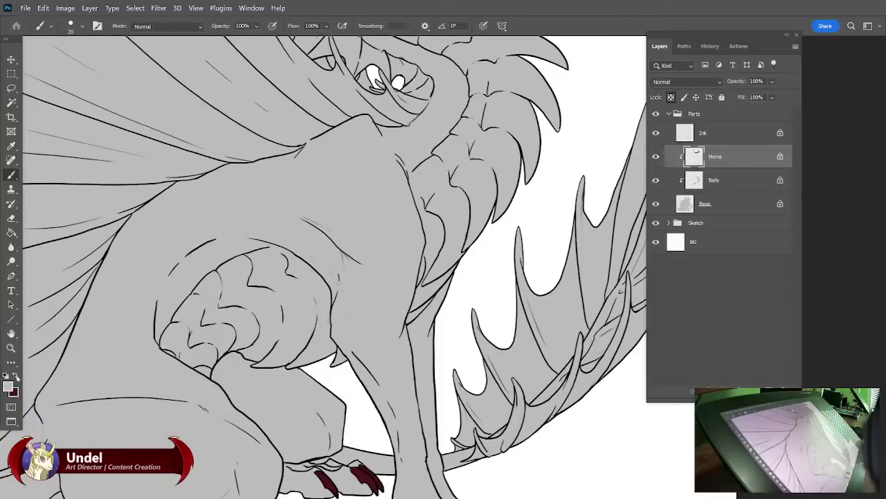
pyautogui.hotkey('shift', 'F5')
pyautogui.press('Return')
# Create a new layer named Fins above the Horns layer and clip it to the Base layer.
pyautogui.moveTo(535, 264); pyautogui.dragTo(533, 386)
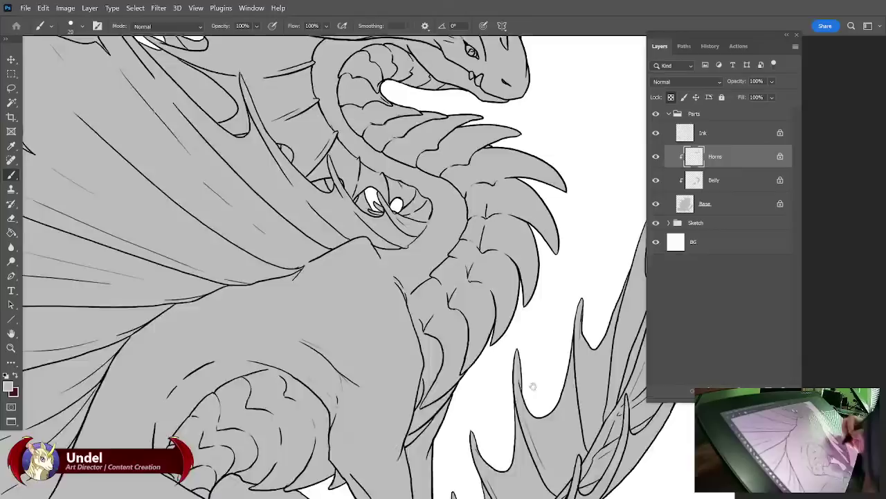
pyautogui.moveTo(542, 146); pyautogui.dragTo(556, 396)
pyautogui.moveTo(566, 277); pyautogui.dragTo(588, 357)
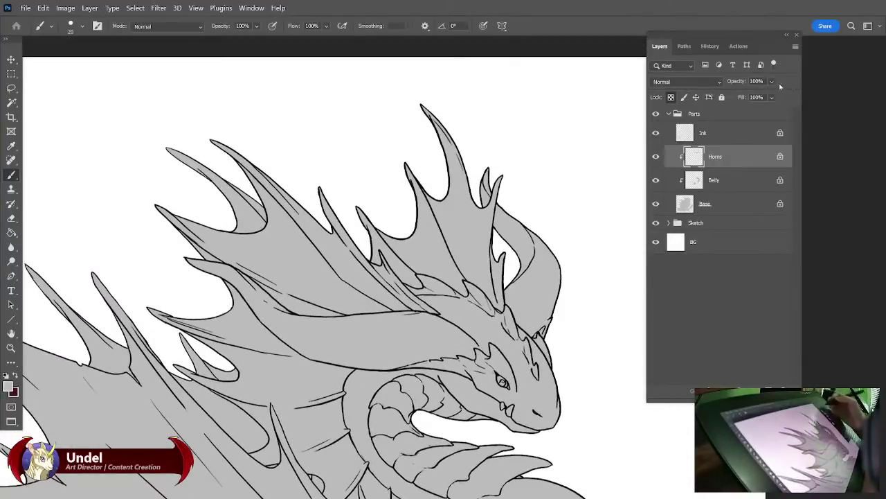
pyautogui.click(795, 45)
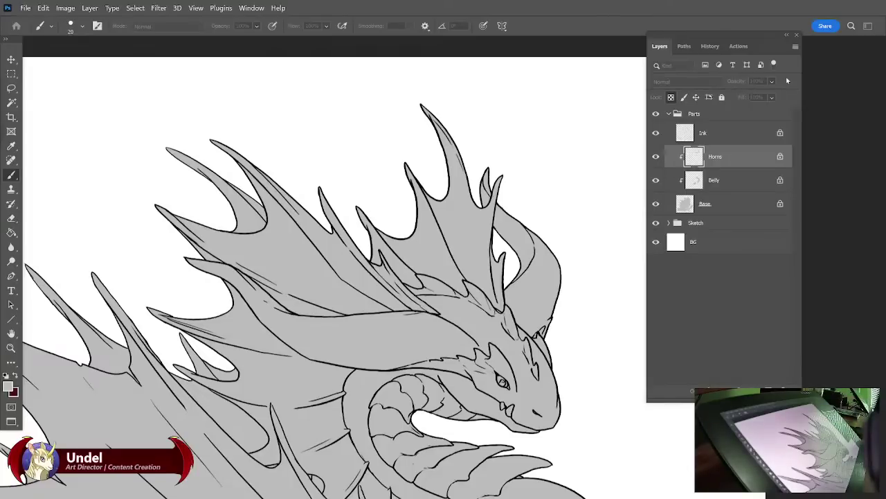
pyautogui.press('Return')
pyautogui.hotkey('ctrl', 'alt', 'g')
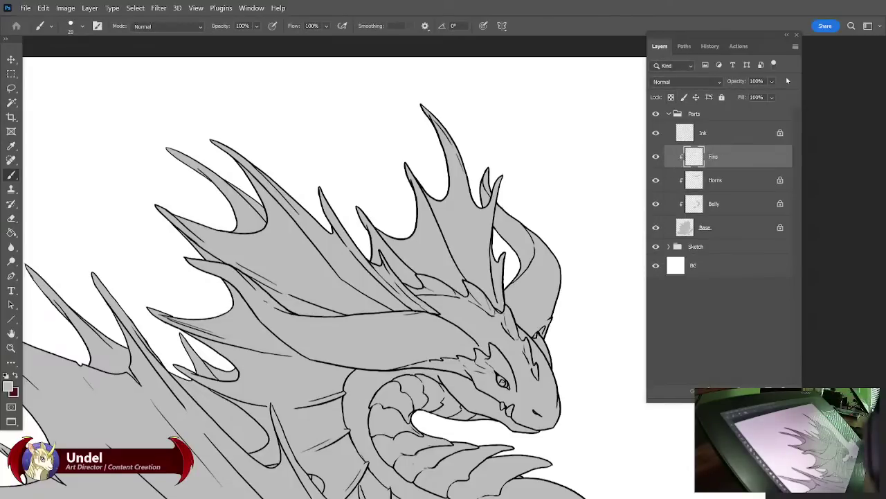
# Paint the rearmost spike of the head crest fin and the webbing beside it dark red on the Fins layer.
pyautogui.hotkey('ctrl', '+')
pyautogui.hotkey('ctrl', '+')
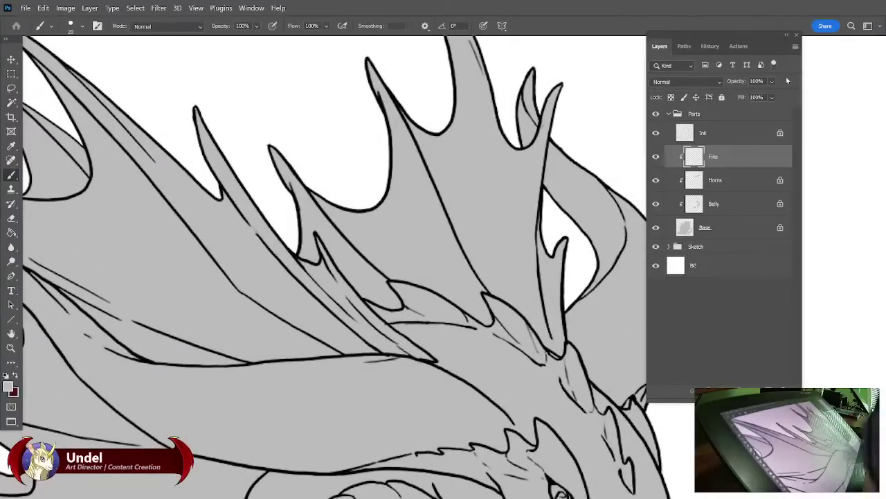
pyautogui.moveTo(492, 409); pyautogui.dragTo(423, 469)
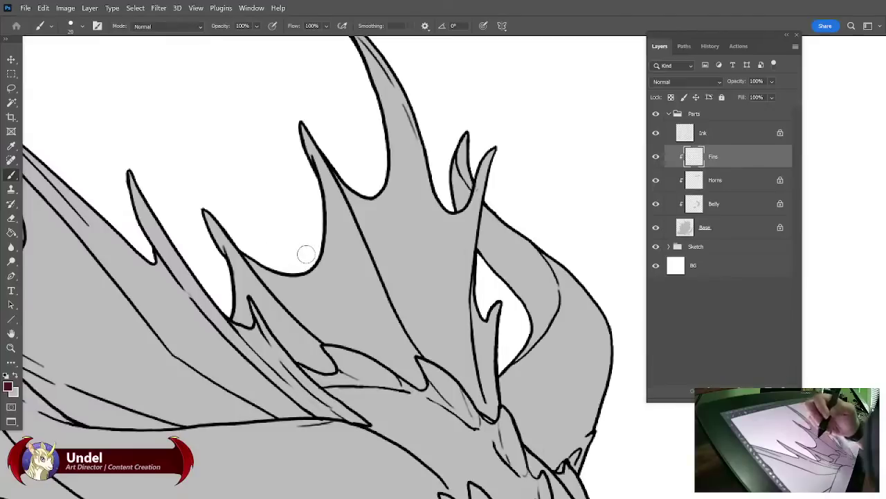
pyautogui.moveTo(236, 312); pyautogui.dragTo(241, 319)
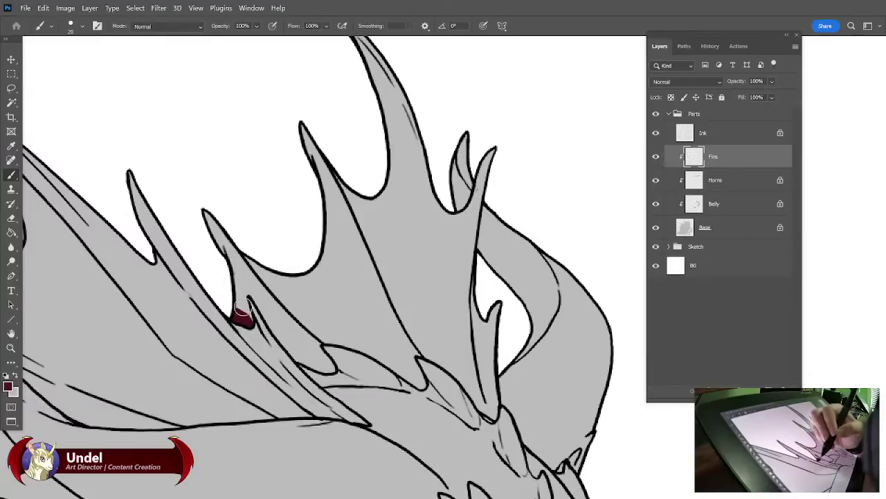
pyautogui.moveTo(229, 281)
pyautogui.mouseDown()
pyautogui.moveTo(246, 317)
pyautogui.moveTo(224, 265)
pyautogui.moveTo(221, 222)
pyautogui.moveTo(247, 284)
pyautogui.mouseUp()
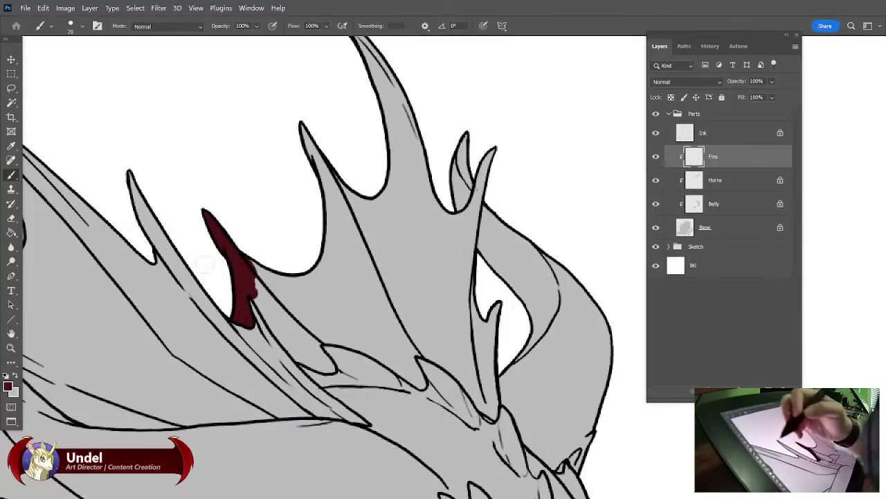
pyautogui.moveTo(252, 292)
pyautogui.mouseDown()
pyautogui.moveTo(291, 348)
pyautogui.moveTo(321, 366)
pyautogui.moveTo(305, 333)
pyautogui.moveTo(317, 339)
pyautogui.moveTo(253, 264)
pyautogui.mouseUp()
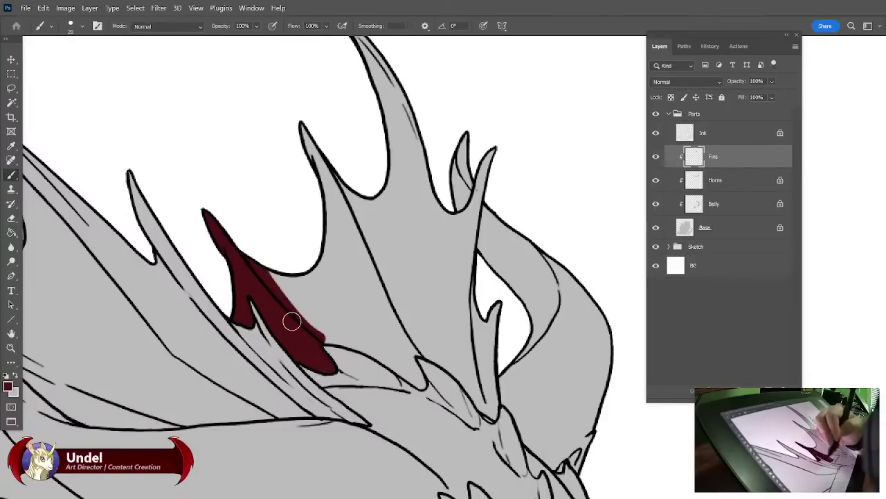
# Paint the head crest fin's jagged lower edge and its front spikes dark red on the Fins layer.
pyautogui.moveTo(292, 320)
pyautogui.mouseDown()
pyautogui.moveTo(332, 323)
pyautogui.moveTo(313, 311)
pyautogui.moveTo(314, 328)
pyautogui.moveTo(340, 336)
pyautogui.moveTo(317, 313)
pyautogui.moveTo(415, 383)
pyautogui.moveTo(404, 346)
pyautogui.moveTo(462, 375)
pyautogui.mouseUp()
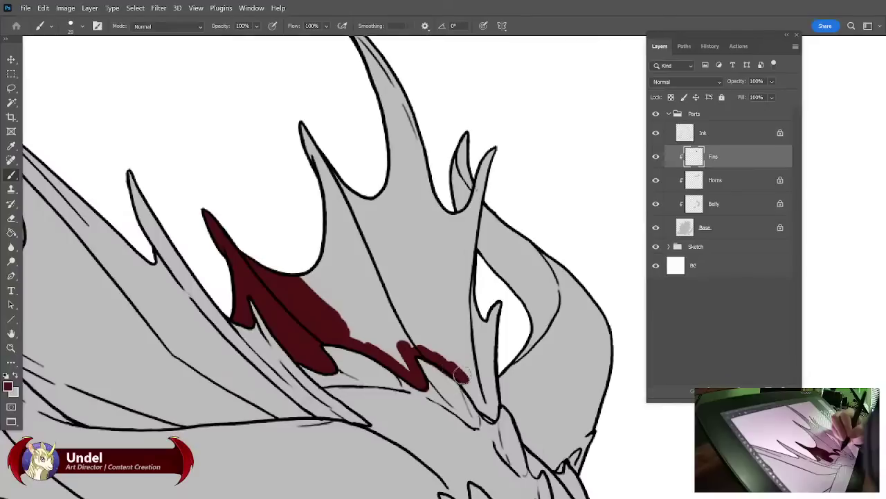
pyautogui.hotkey('ctrl', 'z')
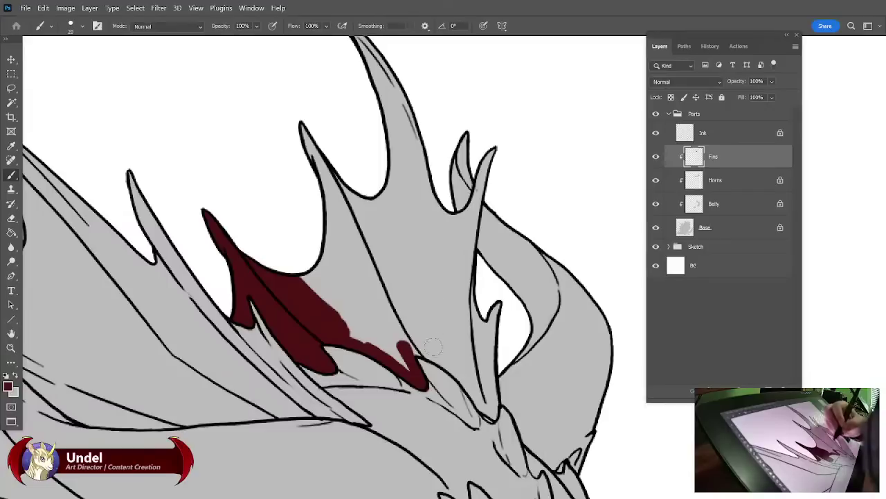
pyautogui.moveTo(413, 348); pyautogui.dragTo(450, 369)
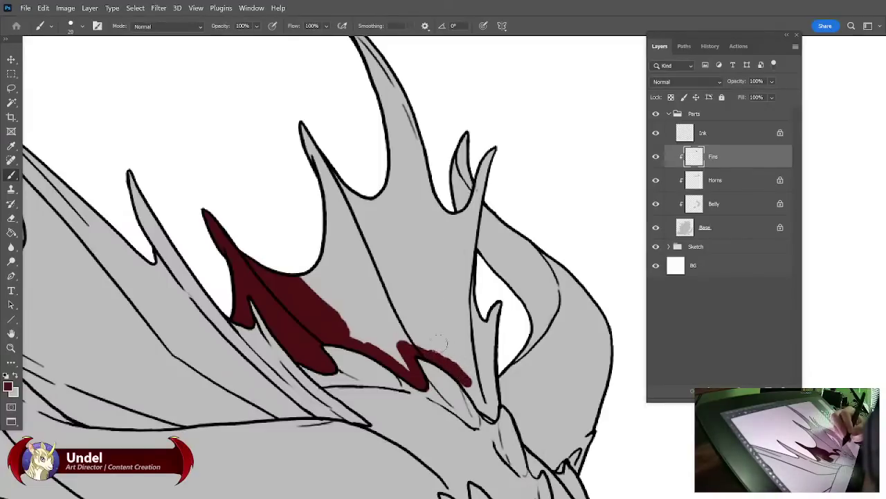
pyautogui.press('e')
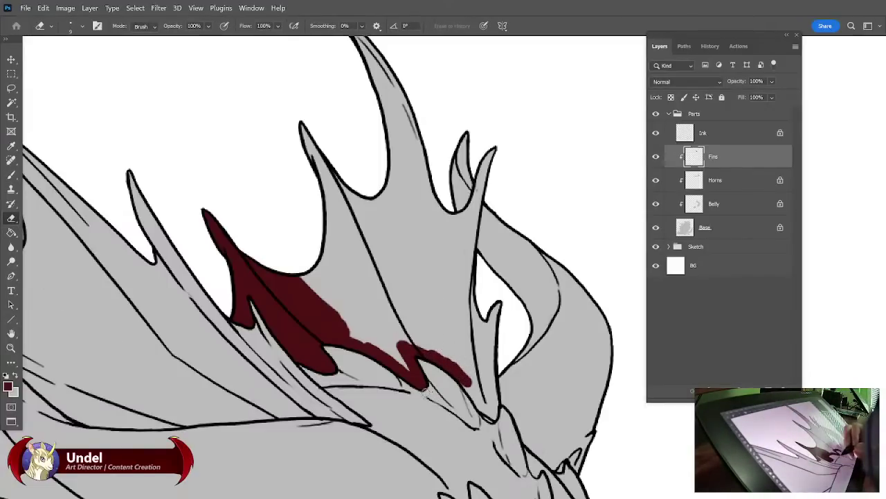
pyautogui.press('b')
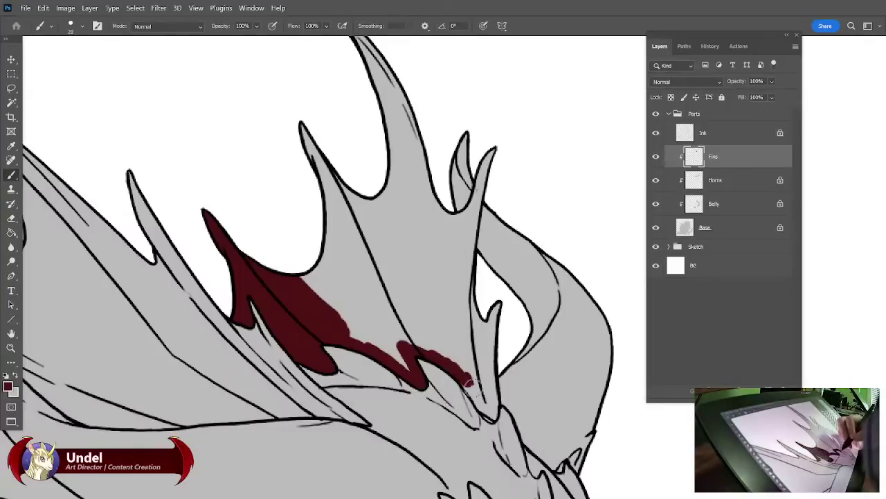
pyautogui.moveTo(475, 394)
pyautogui.mouseDown()
pyautogui.moveTo(483, 405)
pyautogui.moveTo(493, 399)
pyautogui.moveTo(497, 311)
pyautogui.moveTo(468, 301)
pyautogui.moveTo(463, 274)
pyautogui.mouseUp()
pyautogui.moveTo(471, 317); pyautogui.dragTo(442, 400)
pyautogui.moveTo(420, 304)
pyautogui.mouseDown()
pyautogui.moveTo(447, 274)
pyautogui.moveTo(461, 237)
pyautogui.moveTo(436, 355)
pyautogui.mouseUp()
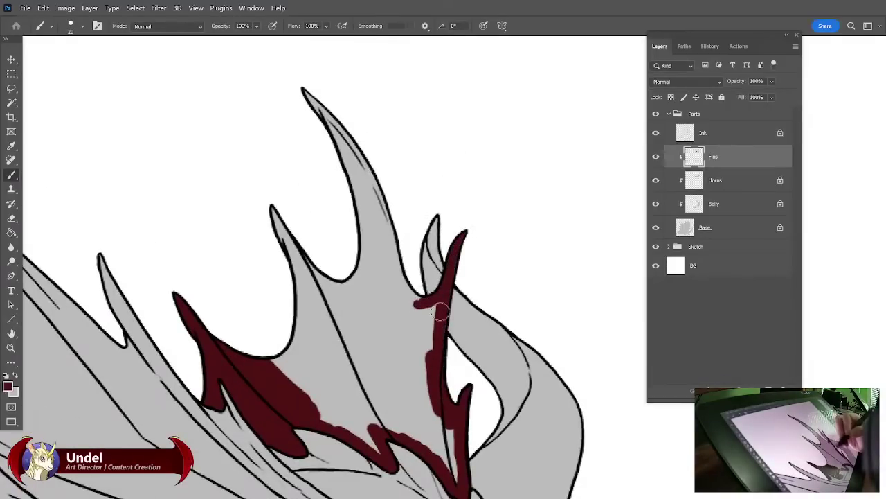
# Paint the crest fin's two remaining tall spikes and fill the webbing between them with dark red.
pyautogui.moveTo(392, 266)
pyautogui.mouseDown()
pyautogui.moveTo(412, 300)
pyautogui.moveTo(439, 308)
pyautogui.moveTo(430, 305)
pyautogui.moveTo(425, 351)
pyautogui.moveTo(459, 480)
pyautogui.moveTo(431, 441)
pyautogui.moveTo(378, 422)
pyautogui.moveTo(365, 441)
pyautogui.moveTo(298, 390)
pyautogui.moveTo(267, 338)
pyautogui.moveTo(291, 375)
pyautogui.moveTo(302, 283)
pyautogui.mouseUp()
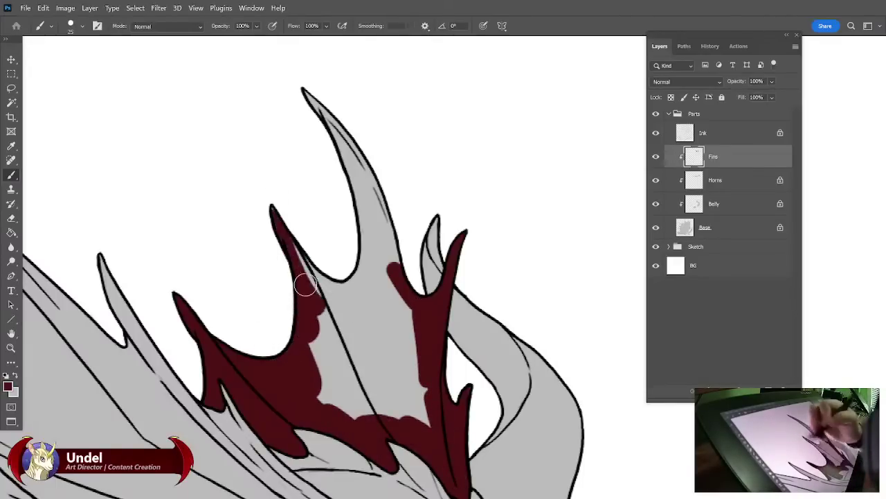
pyautogui.moveTo(305, 91)
pyautogui.mouseDown()
pyautogui.moveTo(329, 101)
pyautogui.moveTo(402, 288)
pyautogui.mouseUp()
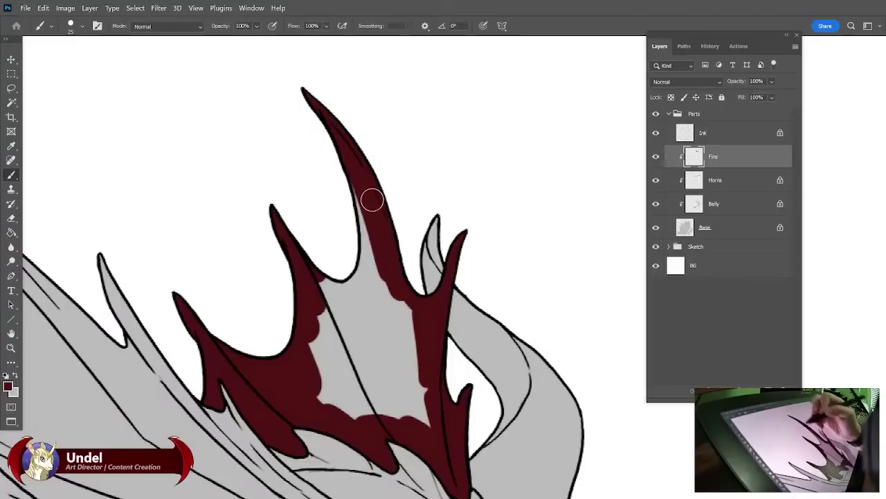
pyautogui.moveTo(372, 199)
pyautogui.mouseDown()
pyautogui.moveTo(355, 258)
pyautogui.moveTo(361, 317)
pyautogui.moveTo(342, 312)
pyautogui.moveTo(317, 275)
pyautogui.moveTo(334, 402)
pyautogui.moveTo(351, 352)
pyautogui.moveTo(379, 375)
pyautogui.moveTo(405, 380)
pyautogui.moveTo(404, 338)
pyautogui.moveTo(416, 358)
pyautogui.moveTo(421, 424)
pyautogui.mouseUp()
pyautogui.moveTo(395, 361)
pyautogui.mouseDown()
pyautogui.moveTo(471, 252)
pyautogui.moveTo(453, 352)
pyautogui.moveTo(471, 423)
pyautogui.moveTo(494, 437)
pyautogui.mouseUp()
# Paint the long spikes and the upper edge of the large fin behind the crest dark red.
pyautogui.moveTo(156, 250)
pyautogui.mouseDown()
pyautogui.moveTo(277, 340)
pyautogui.moveTo(275, 352)
pyautogui.moveTo(313, 358)
pyautogui.moveTo(267, 301)
pyautogui.moveTo(354, 329)
pyautogui.mouseUp()
pyautogui.moveTo(284, 294)
pyautogui.mouseDown()
pyautogui.moveTo(270, 253)
pyautogui.moveTo(287, 244)
pyautogui.moveTo(390, 293)
pyautogui.moveTo(383, 274)
pyautogui.moveTo(322, 218)
pyautogui.moveTo(269, 190)
pyautogui.moveTo(185, 120)
pyautogui.moveTo(186, 147)
pyautogui.moveTo(367, 255)
pyautogui.moveTo(257, 112)
pyautogui.moveTo(287, 125)
pyautogui.moveTo(374, 202)
pyautogui.moveTo(377, 254)
pyautogui.moveTo(366, 220)
pyautogui.moveTo(387, 242)
pyautogui.mouseUp()
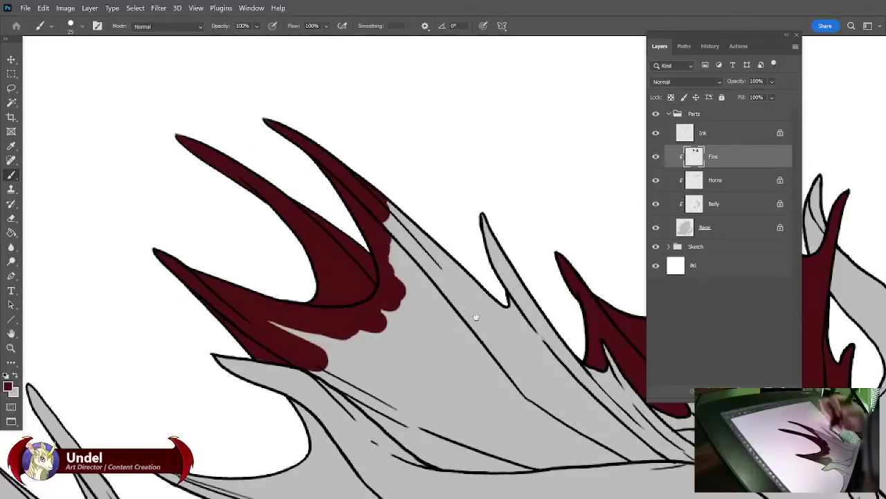
pyautogui.moveTo(475, 317); pyautogui.dragTo(323, 311)
pyautogui.moveTo(217, 188)
pyautogui.mouseDown()
pyautogui.moveTo(323, 269)
pyautogui.moveTo(349, 245)
pyautogui.moveTo(406, 340)
pyautogui.moveTo(454, 371)
pyautogui.mouseUp()
pyautogui.moveTo(388, 327); pyautogui.dragTo(384, 241)
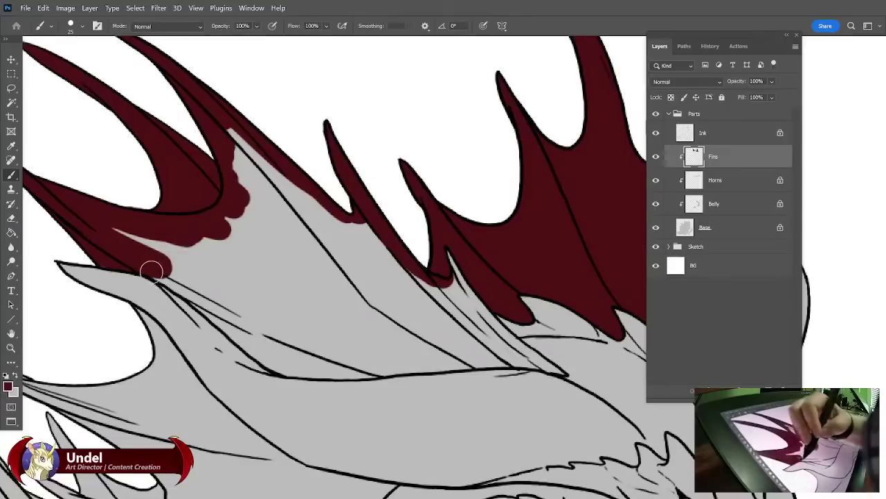
# Paint the lower edge of the large fin behind the crest and fill its remaining webbing with dark red.
pyautogui.moveTo(151, 267); pyautogui.dragTo(250, 346)
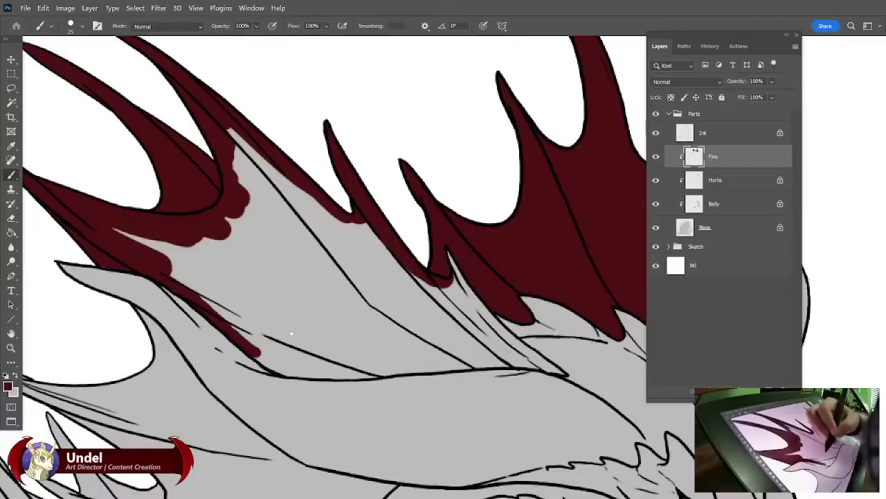
pyautogui.moveTo(257, 335)
pyautogui.mouseDown()
pyautogui.moveTo(281, 369)
pyautogui.moveTo(454, 365)
pyautogui.mouseUp()
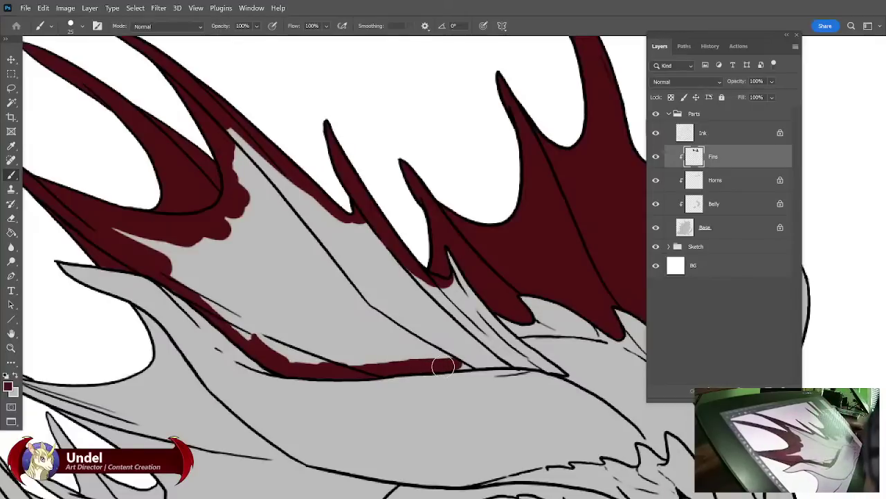
pyautogui.rightClick(443, 366)
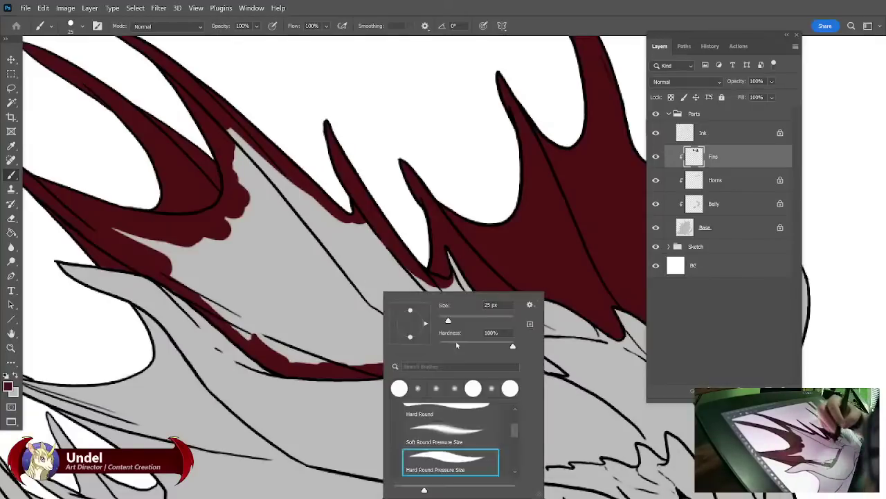
pyautogui.click(344, 268)
pyautogui.moveTo(486, 360)
pyautogui.mouseDown()
pyautogui.moveTo(455, 360)
pyautogui.moveTo(542, 366)
pyautogui.moveTo(529, 361)
pyautogui.moveTo(567, 374)
pyautogui.moveTo(526, 354)
pyautogui.moveTo(547, 362)
pyautogui.moveTo(526, 354)
pyautogui.moveTo(475, 303)
pyautogui.moveTo(474, 313)
pyautogui.moveTo(438, 272)
pyautogui.mouseUp()
pyautogui.moveTo(183, 253)
pyautogui.mouseDown()
pyautogui.moveTo(218, 302)
pyautogui.moveTo(175, 283)
pyautogui.mouseUp()
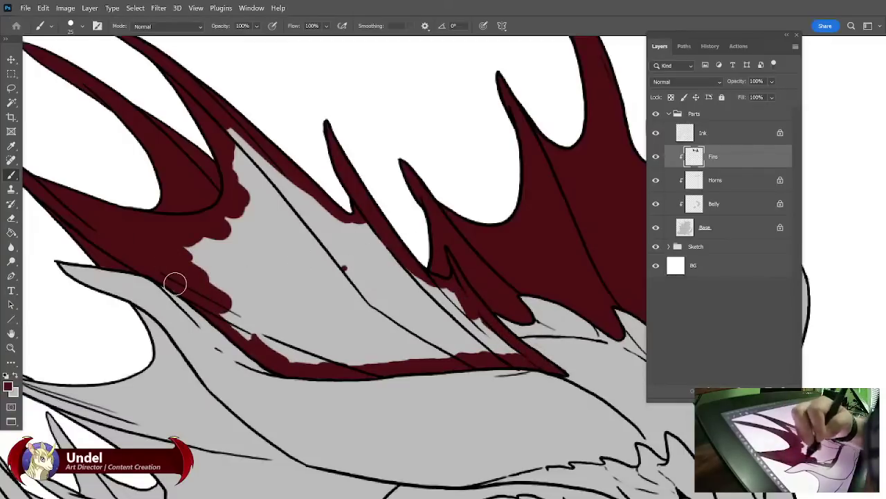
pyautogui.moveTo(237, 317)
pyautogui.mouseDown()
pyautogui.moveTo(284, 352)
pyautogui.moveTo(342, 363)
pyautogui.moveTo(179, 252)
pyautogui.moveTo(247, 300)
pyautogui.moveTo(203, 257)
pyautogui.moveTo(220, 230)
pyautogui.moveTo(233, 237)
pyautogui.moveTo(245, 214)
pyautogui.moveTo(229, 237)
pyautogui.moveTo(229, 123)
pyautogui.moveTo(442, 303)
pyautogui.moveTo(455, 302)
pyautogui.moveTo(520, 352)
pyautogui.moveTo(362, 356)
pyautogui.moveTo(209, 247)
pyautogui.moveTo(248, 260)
pyautogui.moveTo(247, 209)
pyautogui.moveTo(266, 208)
pyautogui.moveTo(461, 335)
pyautogui.moveTo(446, 320)
pyautogui.moveTo(405, 316)
pyautogui.moveTo(423, 336)
pyautogui.moveTo(367, 315)
pyautogui.moveTo(364, 329)
pyautogui.moveTo(288, 297)
pyautogui.mouseUp()
# Paint the spiked tip of the fin beneath the head dark red and start its border along the jaw.
pyautogui.moveTo(548, 315)
pyautogui.mouseDown()
pyautogui.moveTo(569, 302)
pyautogui.moveTo(542, 178)
pyautogui.mouseUp()
pyautogui.moveTo(95, 217)
pyautogui.mouseDown()
pyautogui.moveTo(137, 244)
pyautogui.moveTo(144, 224)
pyautogui.moveTo(251, 252)
pyautogui.moveTo(254, 236)
pyautogui.moveTo(217, 162)
pyautogui.moveTo(232, 183)
pyautogui.mouseUp()
pyautogui.moveTo(256, 212)
pyautogui.mouseDown()
pyautogui.moveTo(273, 237)
pyautogui.moveTo(339, 285)
pyautogui.mouseUp()
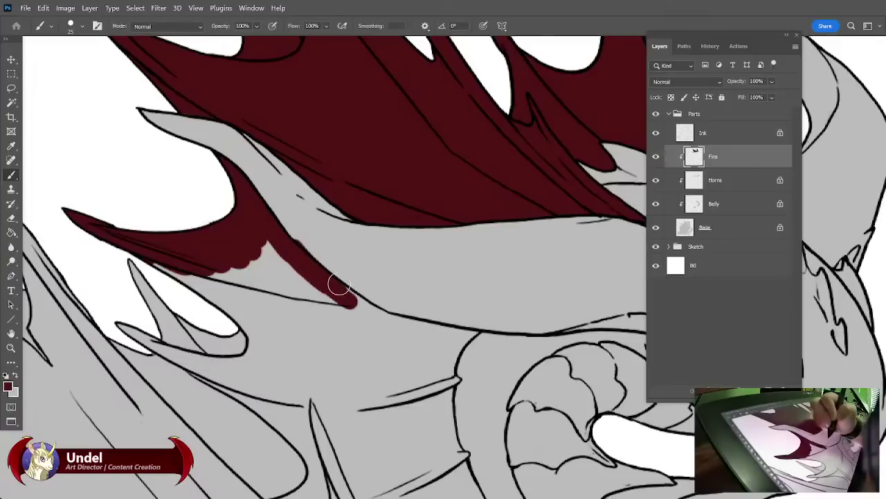
pyautogui.press('e')
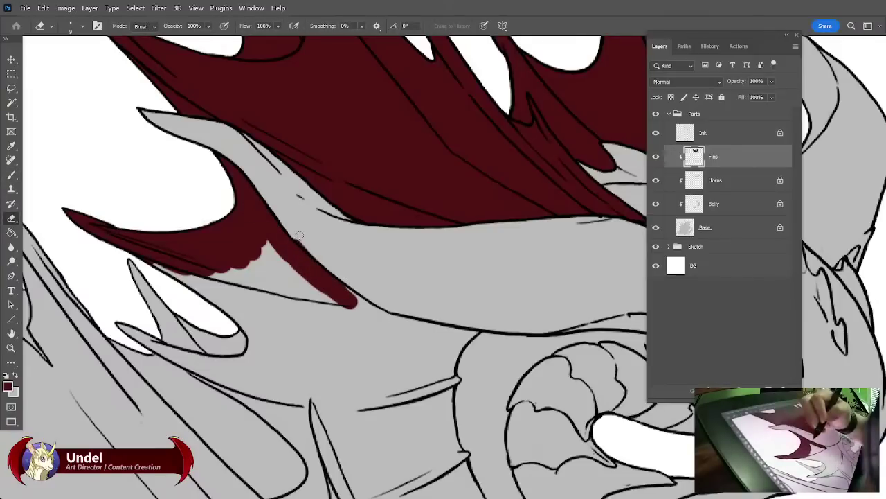
pyautogui.press('b')
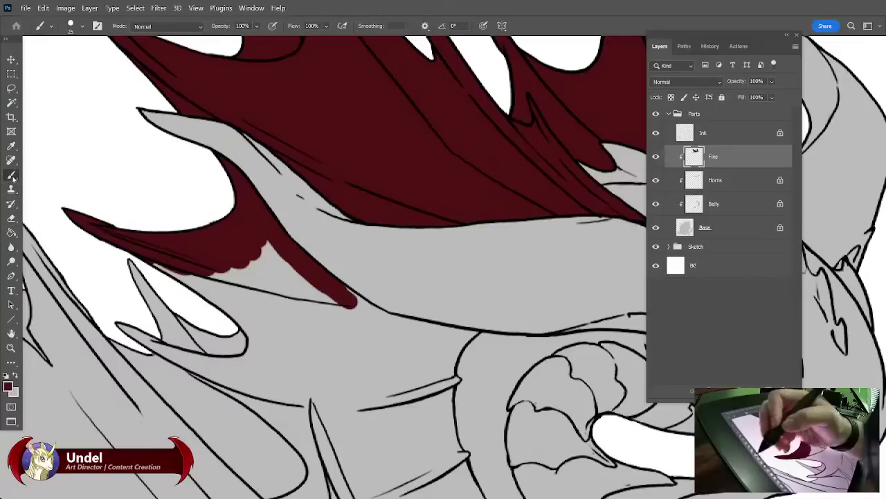
# Extend the fin's dark red border along the jaw and down the first ribs of the neck's back edge.
pyautogui.moveTo(352, 301)
pyautogui.mouseDown()
pyautogui.moveTo(389, 323)
pyautogui.moveTo(362, 318)
pyautogui.moveTo(340, 291)
pyautogui.moveTo(392, 321)
pyautogui.moveTo(459, 333)
pyautogui.moveTo(450, 334)
pyautogui.moveTo(389, 233)
pyautogui.mouseUp()
pyautogui.moveTo(352, 289)
pyautogui.mouseDown()
pyautogui.moveTo(341, 320)
pyautogui.moveTo(352, 277)
pyautogui.mouseUp()
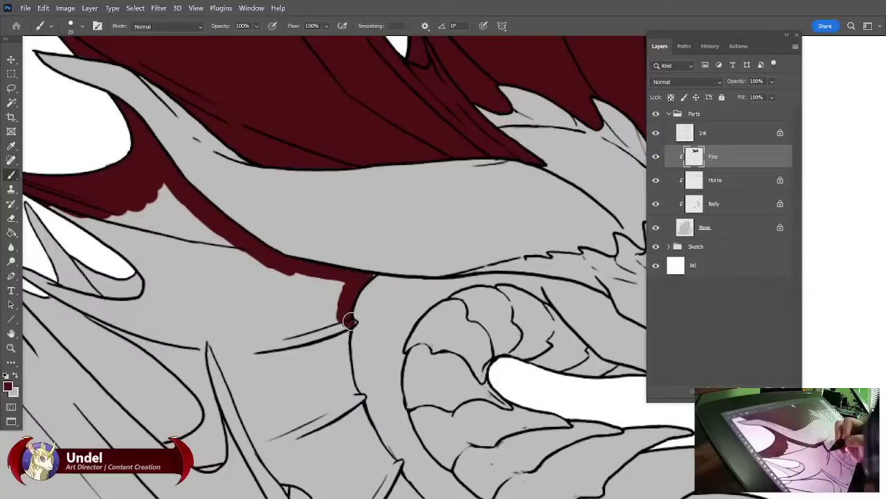
pyautogui.moveTo(351, 321); pyautogui.dragTo(345, 333)
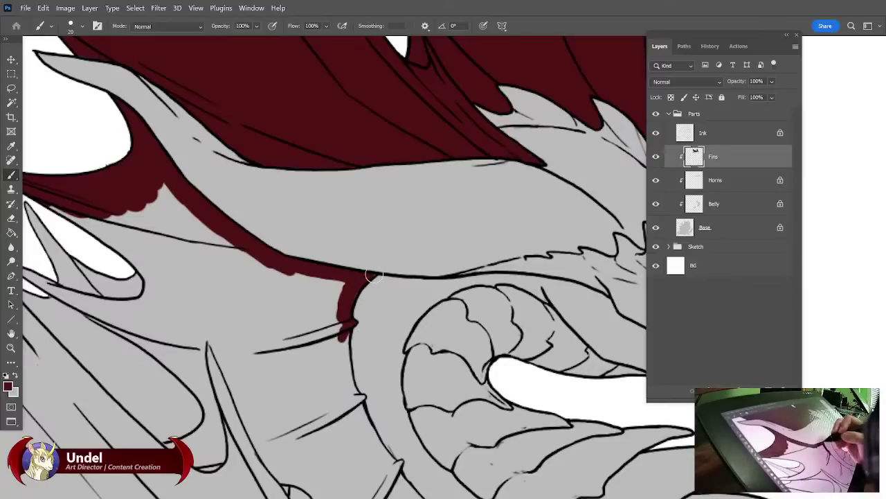
pyautogui.scroll(-3, 382, 311)
pyautogui.moveTo(348, 206); pyautogui.dragTo(353, 262)
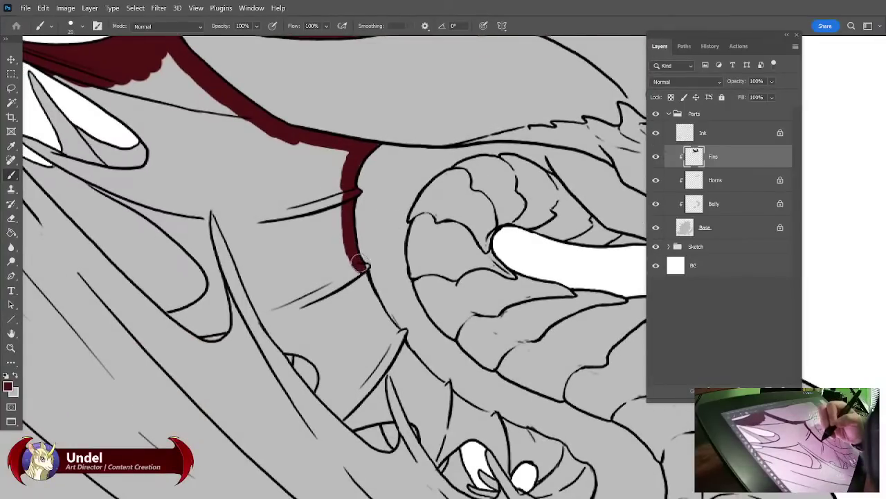
pyautogui.moveTo(365, 268)
pyautogui.mouseDown()
pyautogui.moveTo(376, 309)
pyautogui.moveTo(398, 333)
pyautogui.mouseUp()
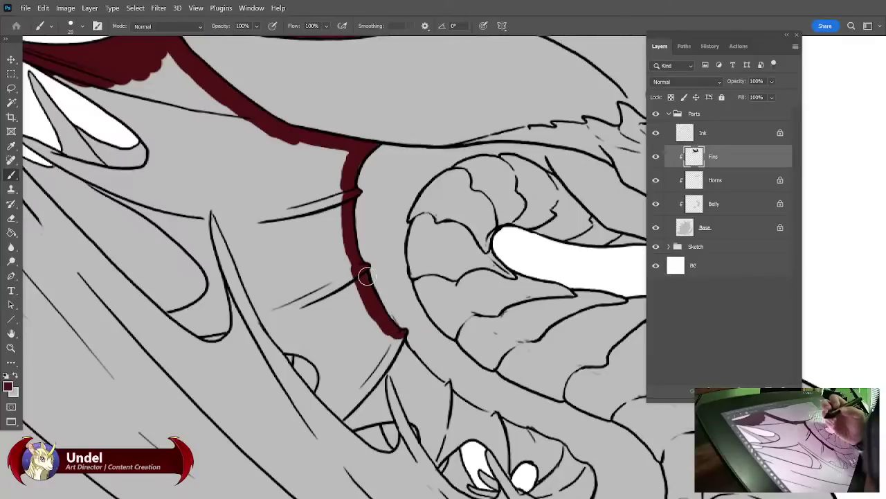
pyautogui.press('e')
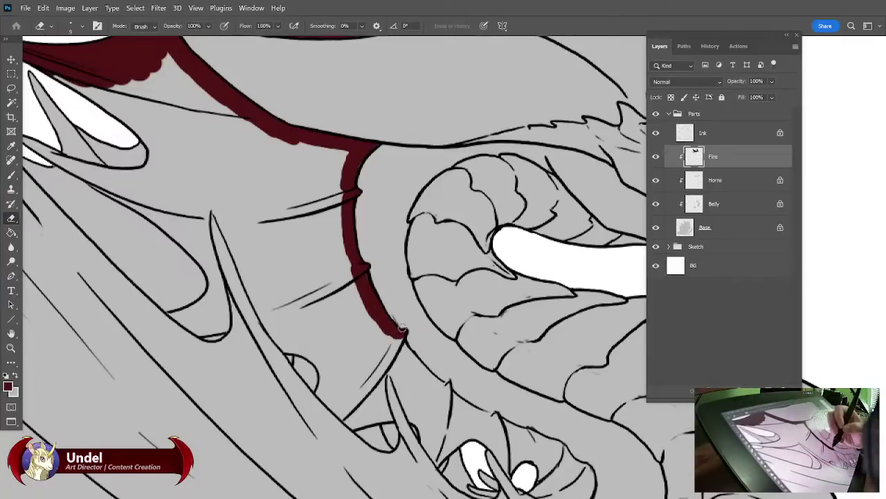
pyautogui.press('b')
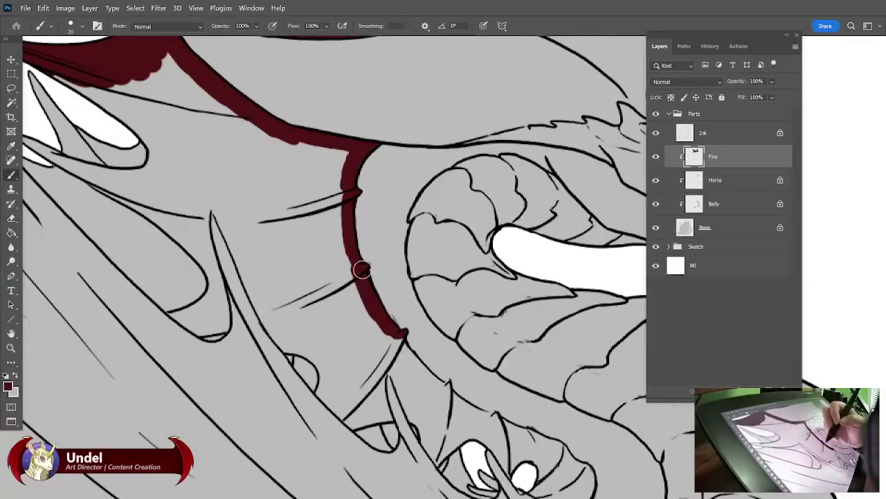
# Paint the fin's dark red border along the lower neck and around its curled end, undoing the stray straight stroke.
pyautogui.moveTo(431, 288); pyautogui.dragTo(356, 197)
pyautogui.moveTo(326, 252)
pyautogui.mouseDown()
pyautogui.moveTo(347, 284)
pyautogui.moveTo(338, 271)
pyautogui.moveTo(419, 336)
pyautogui.moveTo(375, 304)
pyautogui.mouseUp()
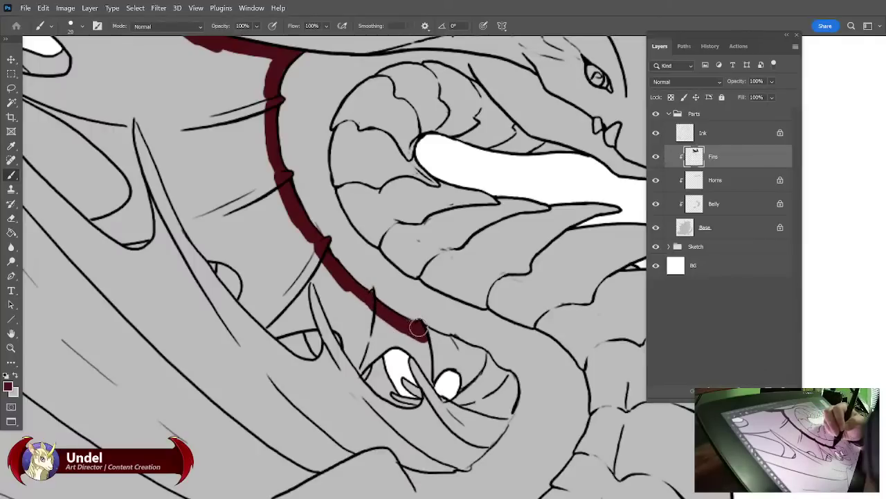
pyautogui.moveTo(429, 331)
pyautogui.mouseDown()
pyautogui.moveTo(484, 357)
pyautogui.moveTo(507, 385)
pyautogui.moveTo(507, 408)
pyautogui.mouseUp()
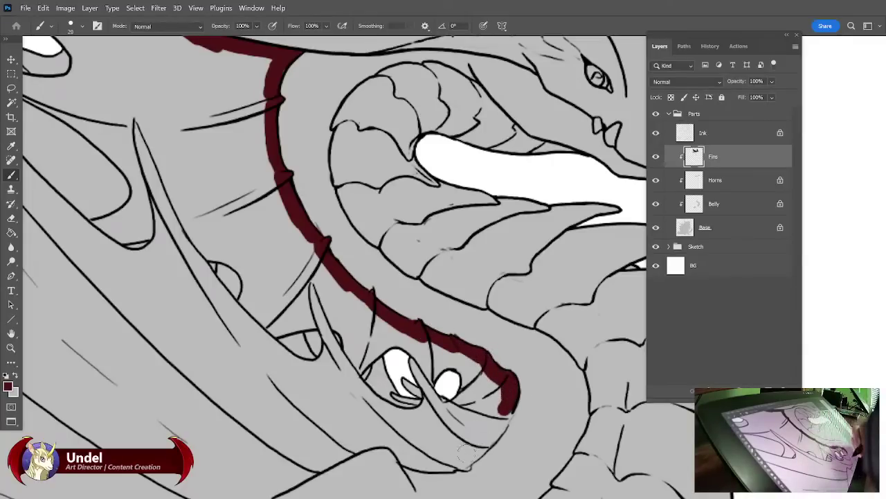
pyautogui.moveTo(400, 458)
pyautogui.mouseDown()
pyautogui.moveTo(464, 467)
pyautogui.moveTo(503, 420)
pyautogui.mouseUp()
pyautogui.keyDown('shift'); pyautogui.click(553, 220); pyautogui.keyUp('shift')
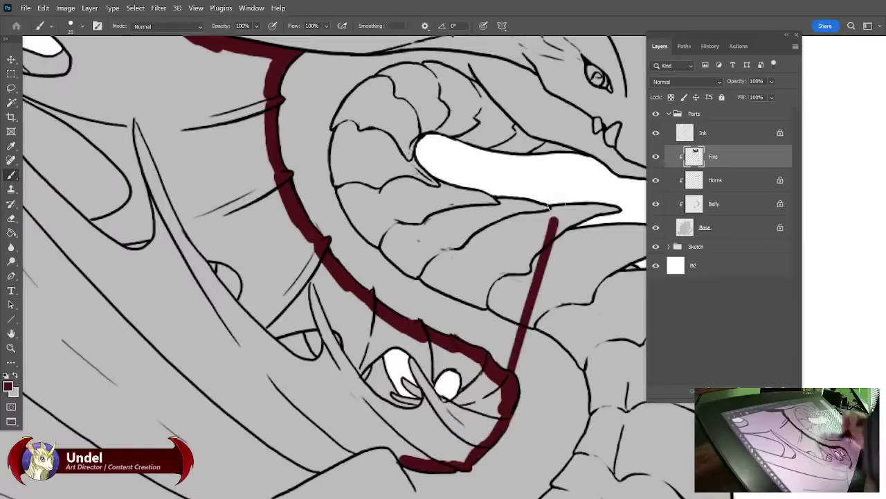
pyautogui.hotkey('ctrl', 'z')
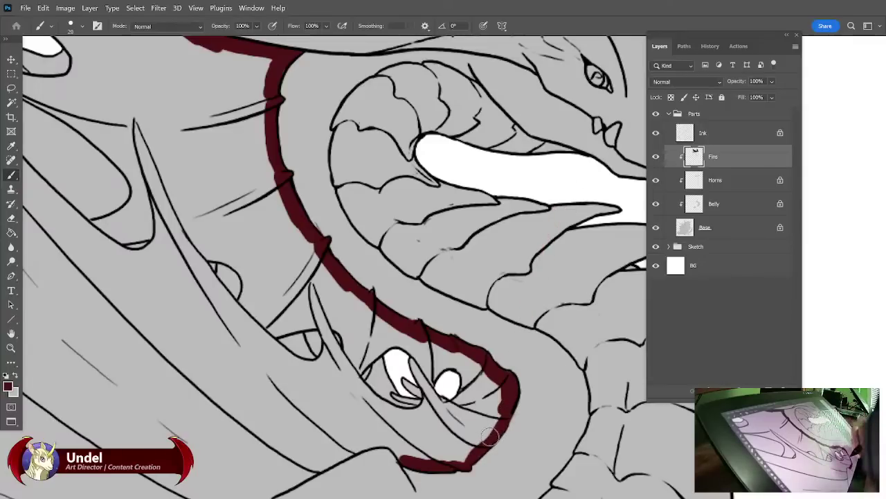
# Paint the ribbed fin's dark red border along the top of the shoulder, joining it to the neck border.
pyautogui.moveTo(546, 325); pyautogui.dragTo(594, 161)
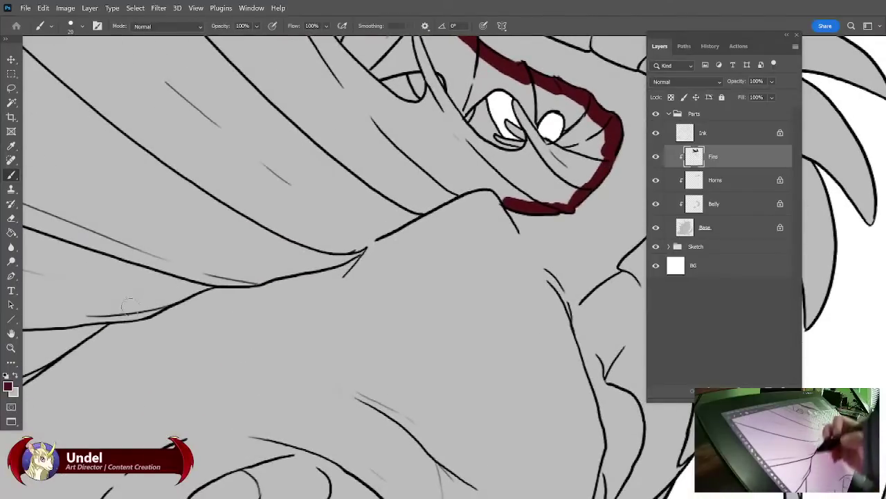
pyautogui.moveTo(99, 315)
pyautogui.mouseDown()
pyautogui.moveTo(142, 315)
pyautogui.moveTo(133, 315)
pyautogui.moveTo(153, 302)
pyautogui.moveTo(135, 318)
pyautogui.moveTo(204, 284)
pyautogui.moveTo(356, 252)
pyautogui.moveTo(315, 322)
pyautogui.moveTo(292, 315)
pyautogui.moveTo(407, 264)
pyautogui.mouseUp()
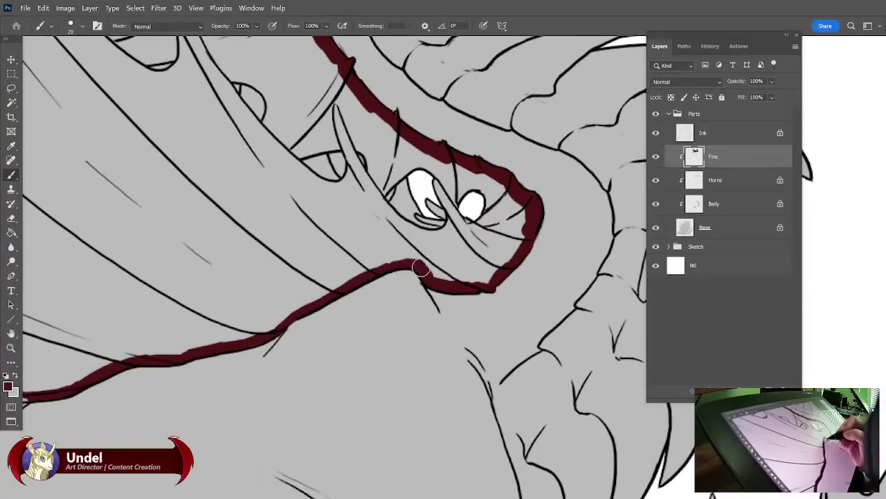
pyautogui.moveTo(321, 328)
pyautogui.mouseDown()
pyautogui.moveTo(374, 298)
pyautogui.moveTo(279, 311)
pyautogui.moveTo(172, 358)
pyautogui.moveTo(90, 373)
pyautogui.mouseUp()
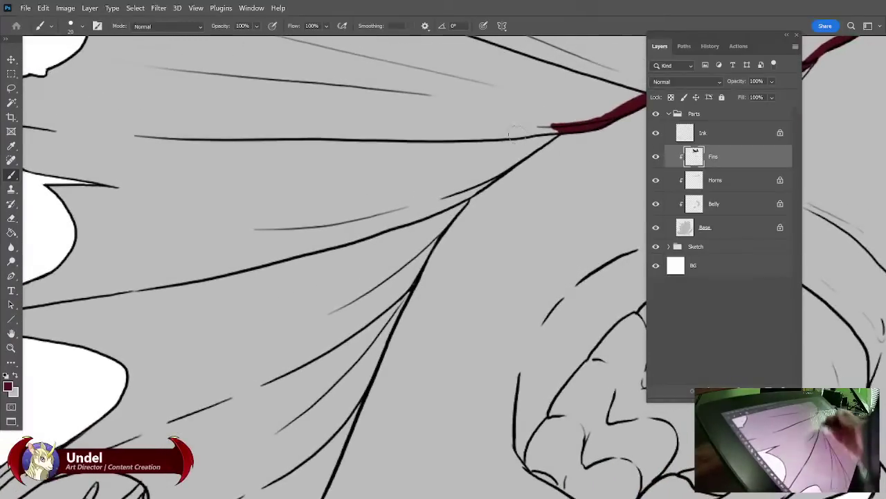
pyautogui.moveTo(559, 129); pyautogui.dragTo(471, 191)
pyautogui.press('e')
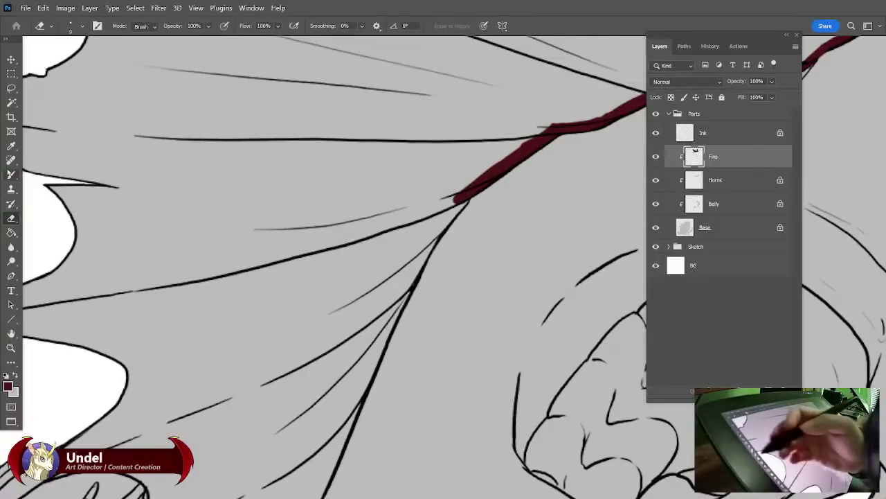
pyautogui.press('b')
# Extend the ribbed fin's dark red border down the dragon's back, past the haunch to the base of the tail.
pyautogui.moveTo(445, 303); pyautogui.dragTo(499, 192)
pyautogui.moveTo(497, 93); pyautogui.dragTo(449, 172)
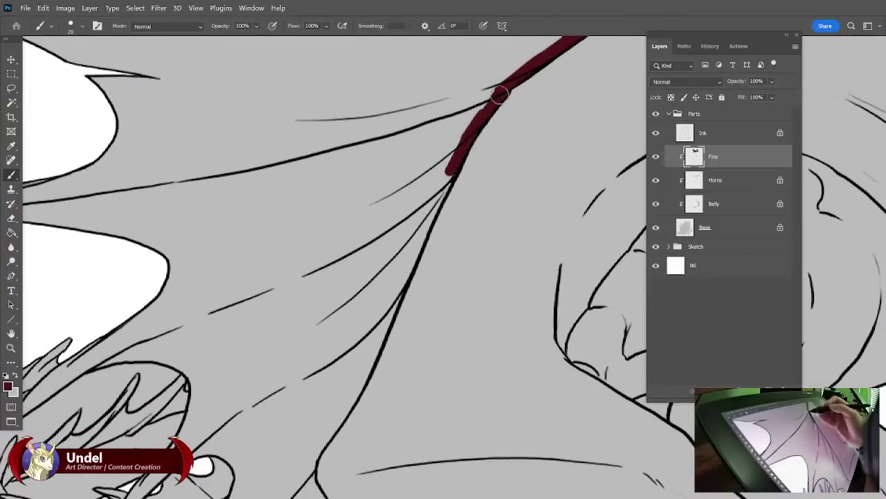
pyautogui.moveTo(501, 95)
pyautogui.mouseDown()
pyautogui.moveTo(420, 236)
pyautogui.moveTo(378, 343)
pyautogui.moveTo(442, 178)
pyautogui.moveTo(404, 237)
pyautogui.mouseUp()
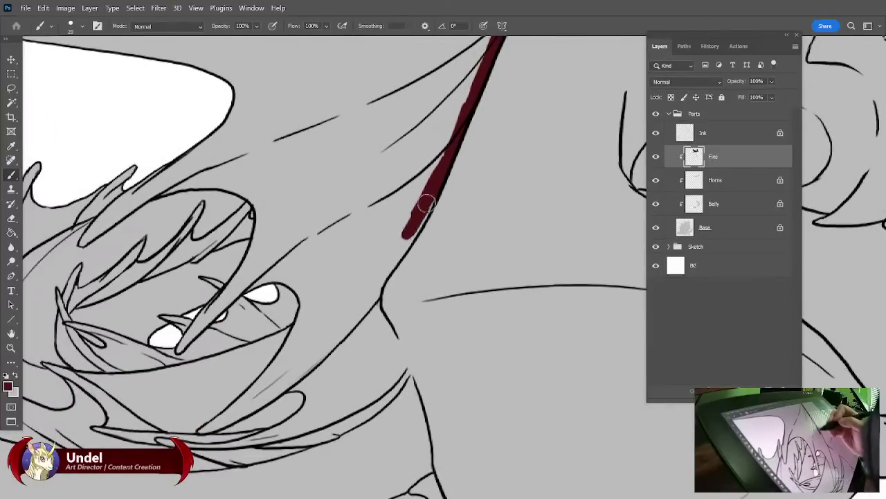
pyautogui.moveTo(426, 203)
pyautogui.mouseDown()
pyautogui.moveTo(378, 274)
pyautogui.moveTo(417, 230)
pyautogui.moveTo(375, 295)
pyautogui.moveTo(377, 282)
pyautogui.moveTo(377, 327)
pyautogui.moveTo(368, 274)
pyautogui.moveTo(398, 354)
pyautogui.mouseUp()
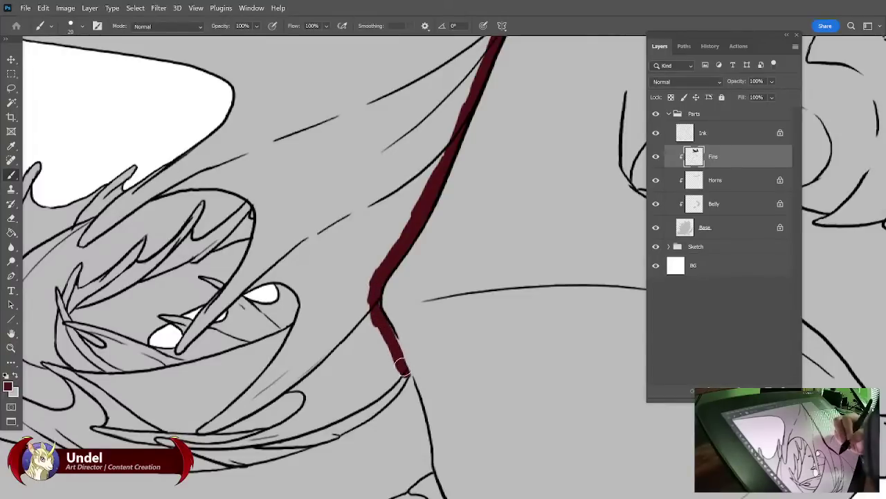
# Paint the dark red border around the fin's lower end and rounded notch, undo the stray stroke, and continue along the coiled tail.
pyautogui.moveTo(430, 287); pyautogui.dragTo(484, 196)
pyautogui.moveTo(309, 362)
pyautogui.mouseDown()
pyautogui.moveTo(392, 340)
pyautogui.moveTo(453, 294)
pyautogui.moveTo(316, 352)
pyautogui.moveTo(341, 334)
pyautogui.mouseUp()
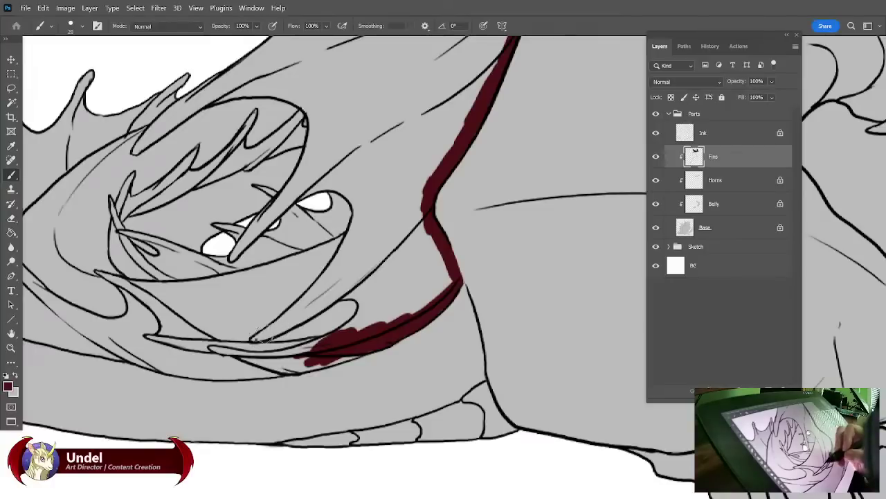
pyautogui.moveTo(263, 336)
pyautogui.mouseDown()
pyautogui.moveTo(341, 293)
pyautogui.moveTo(368, 309)
pyautogui.moveTo(357, 319)
pyautogui.mouseUp()
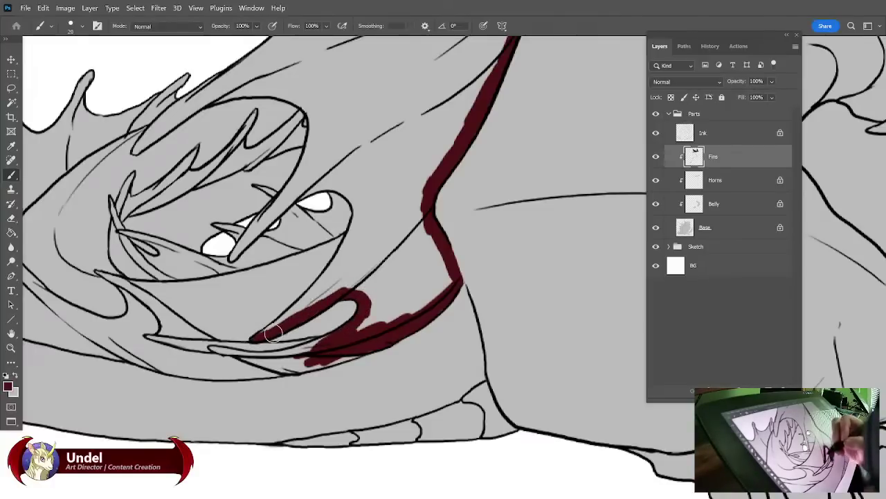
pyautogui.moveTo(253, 338)
pyautogui.mouseDown()
pyautogui.moveTo(305, 301)
pyautogui.moveTo(351, 237)
pyautogui.moveTo(326, 280)
pyautogui.moveTo(349, 240)
pyautogui.moveTo(358, 316)
pyautogui.mouseUp()
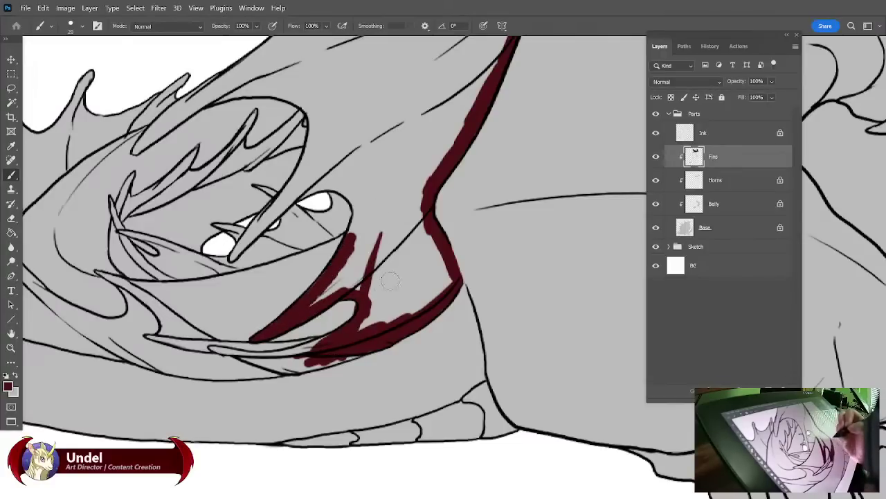
pyautogui.hotkey('ctrl', 'z')
pyautogui.moveTo(378, 233)
pyautogui.mouseDown()
pyautogui.moveTo(345, 361)
pyautogui.moveTo(327, 286)
pyautogui.moveTo(176, 152)
pyautogui.mouseUp()
pyautogui.moveTo(350, 168); pyautogui.dragTo(425, 339)
# Lasso the upper part of the large ribbed fin along its painted neck border and fill it with dark red.
pyautogui.hotkey('ctrl', '0')
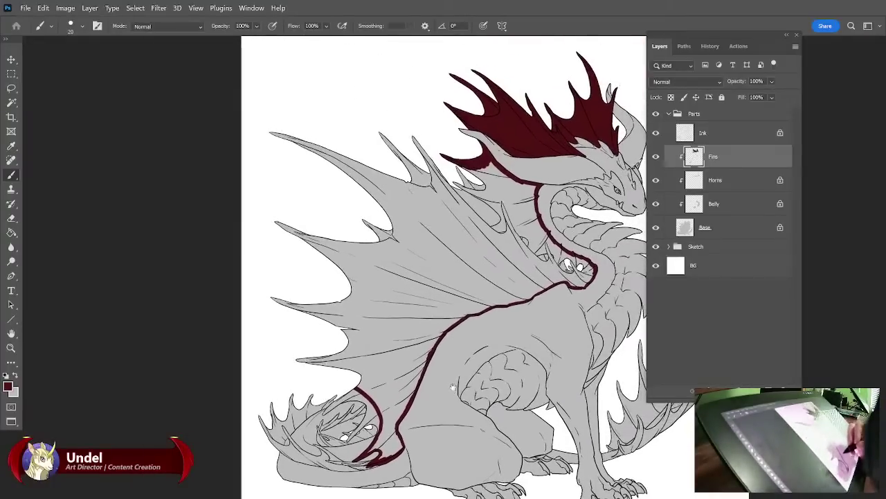
pyautogui.press('l')
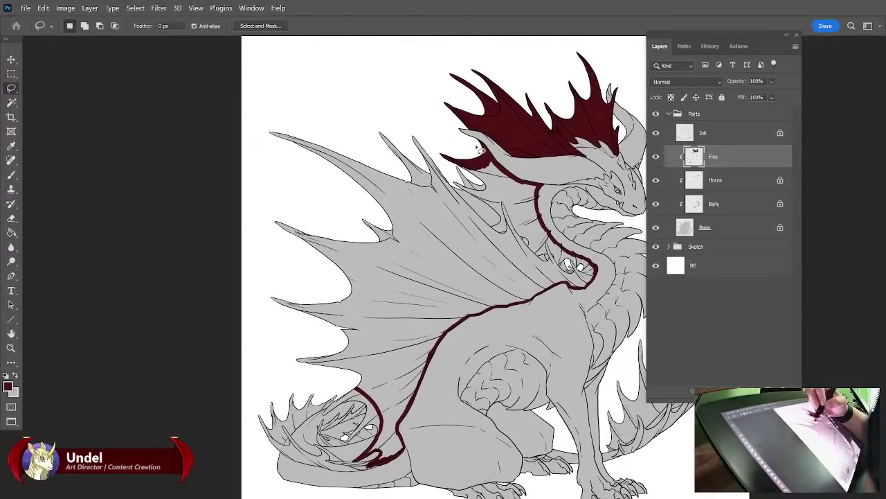
pyautogui.moveTo(476, 147); pyautogui.dragTo(510, 175)
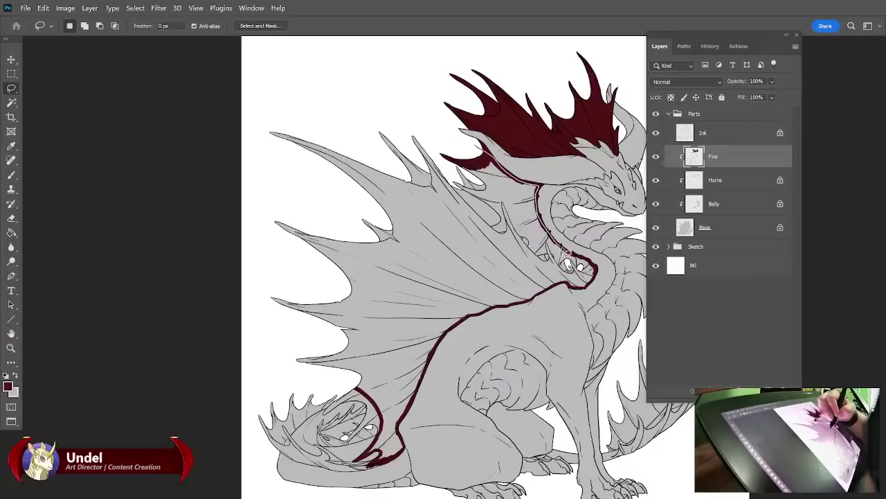
pyautogui.moveTo(548, 280)
pyautogui.mouseDown()
pyautogui.moveTo(354, 284)
pyautogui.moveTo(367, 101)
pyautogui.moveTo(477, 161)
pyautogui.mouseUp()
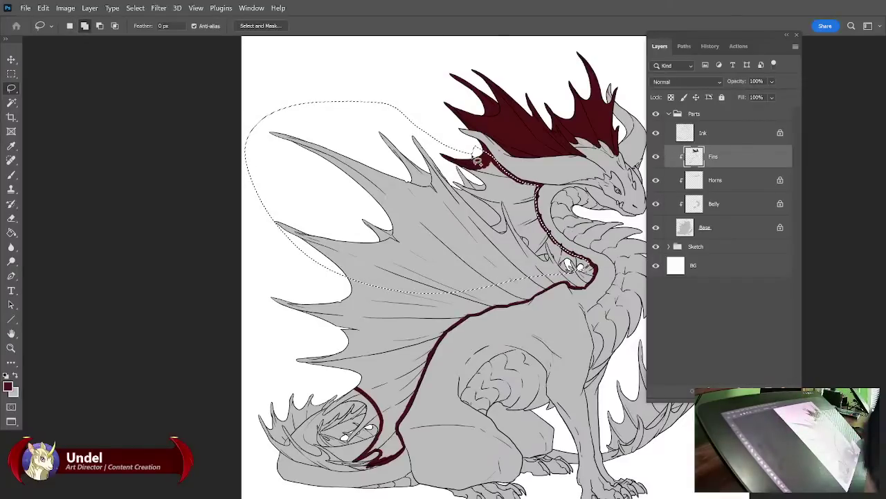
pyautogui.hotkey('alt', 'BackSpace')
pyautogui.hotkey('ctrl', 'd')
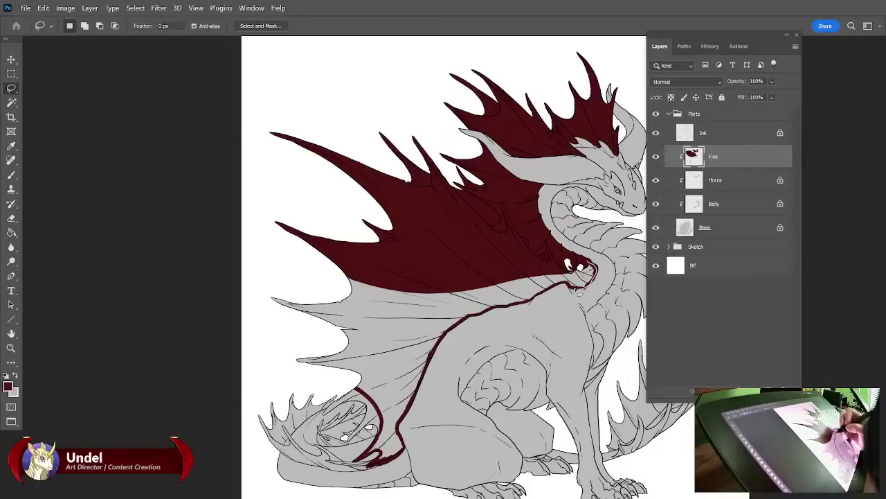
# Lasso the remaining lower part of the large fin down to the tail and fill it with dark red, leaving nothing selected.
pyautogui.moveTo(536, 299); pyautogui.dragTo(533, 299)
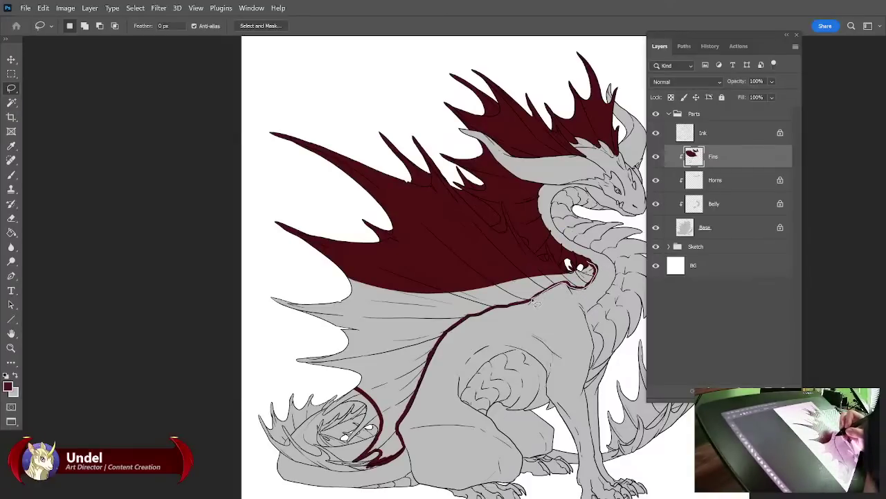
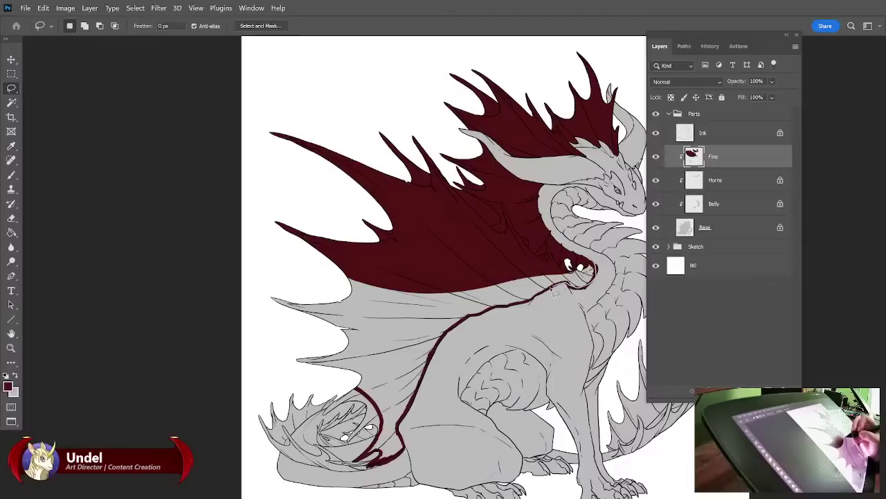
pyautogui.moveTo(529, 300)
pyautogui.mouseDown()
pyautogui.moveTo(328, 340)
pyautogui.moveTo(340, 202)
pyautogui.mouseUp()
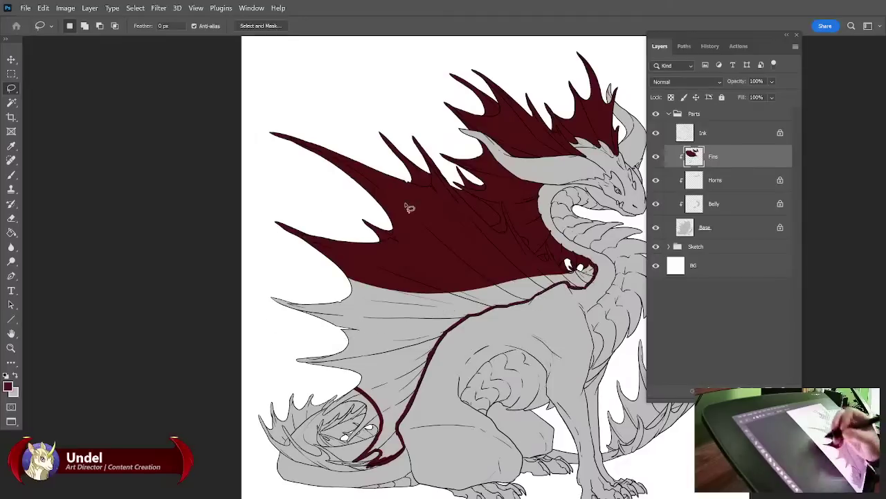
pyautogui.moveTo(567, 310); pyautogui.dragTo(595, 247)
pyautogui.moveTo(361, 258)
pyautogui.mouseDown()
pyautogui.moveTo(344, 318)
pyautogui.moveTo(382, 324)
pyautogui.mouseUp()
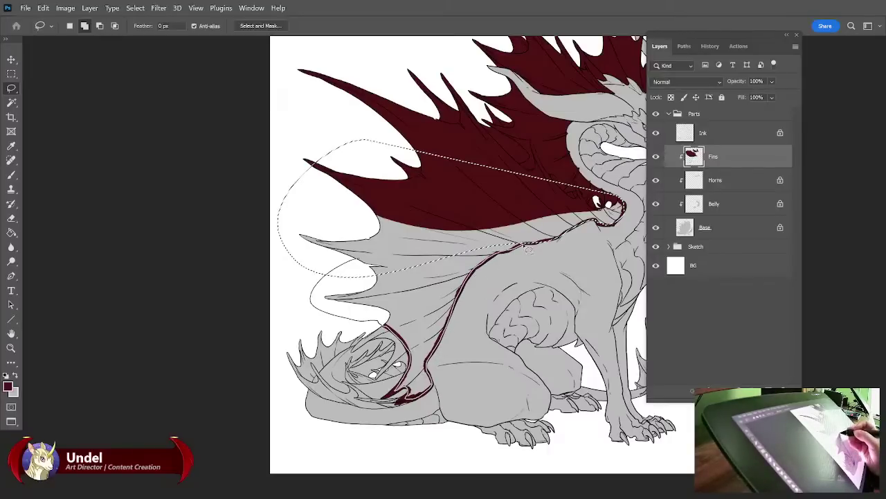
pyautogui.moveTo(512, 206); pyautogui.dragTo(456, 238)
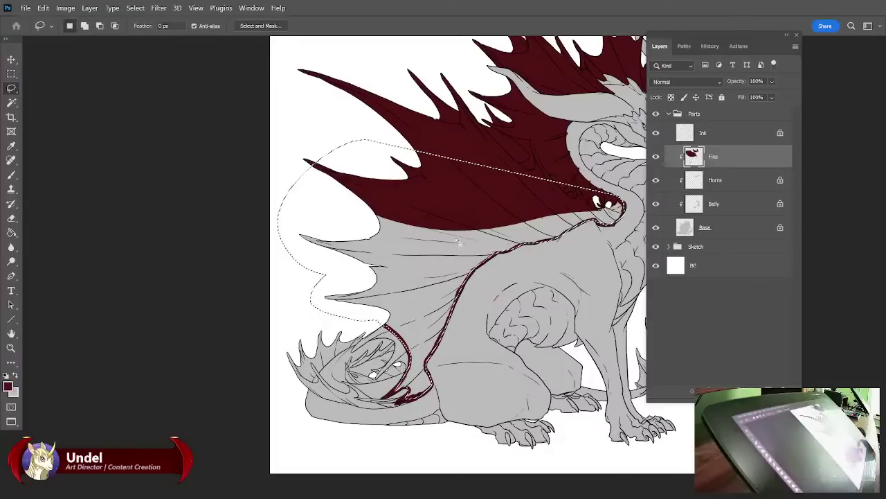
pyautogui.hotkey('alt', 'BackSpace')
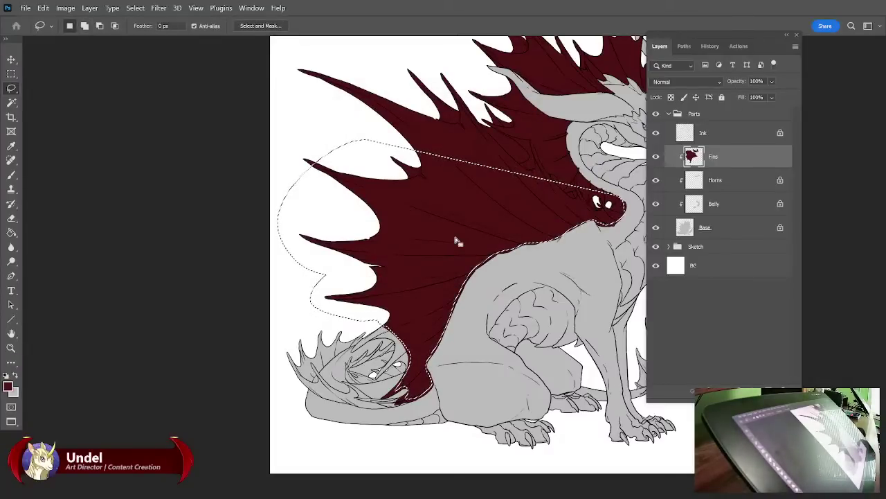
pyautogui.hotkey('ctrl', 'd')
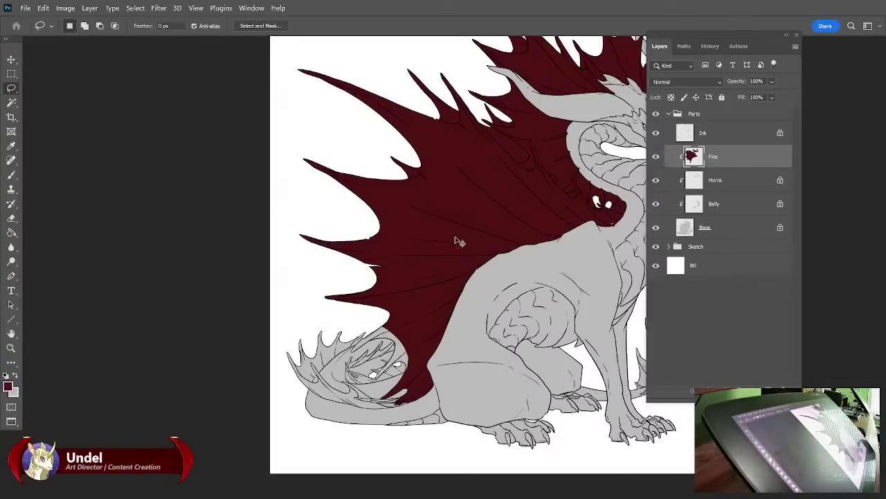
# Paint the small spikes and the membrane beside the gaps inside the tail's curl dark red with the brush in Behind mode.
pyautogui.hotkey('ctrl', '+')
pyautogui.hotkey('ctrl', '+')
pyautogui.moveTo(478, 347); pyautogui.dragTo(322, 417)
pyautogui.press('b')
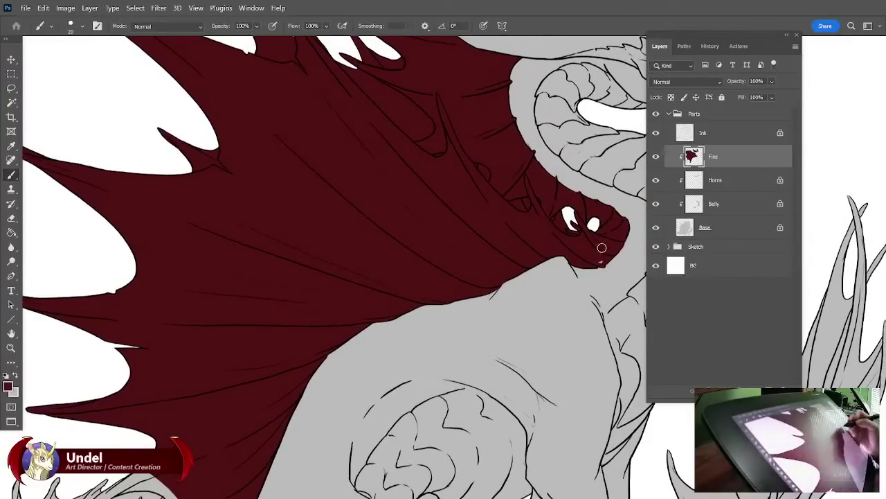
pyautogui.moveTo(469, 197); pyautogui.dragTo(496, 303)
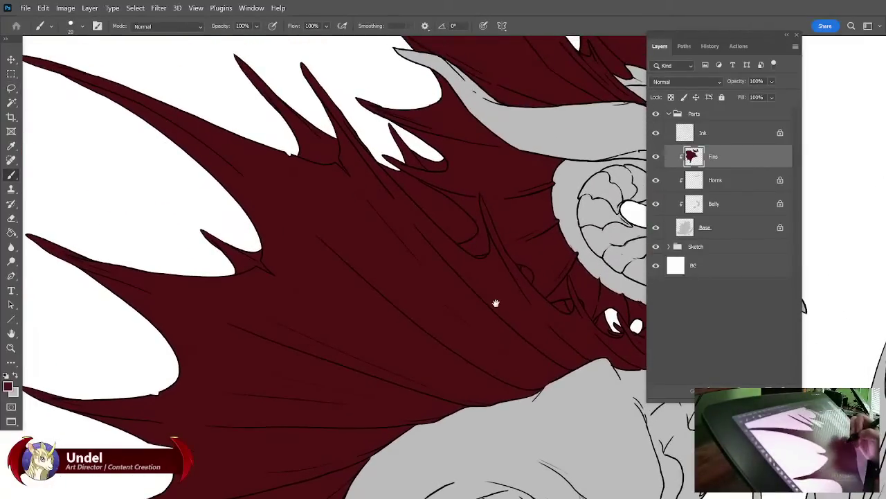
pyautogui.moveTo(357, 478); pyautogui.dragTo(481, 296)
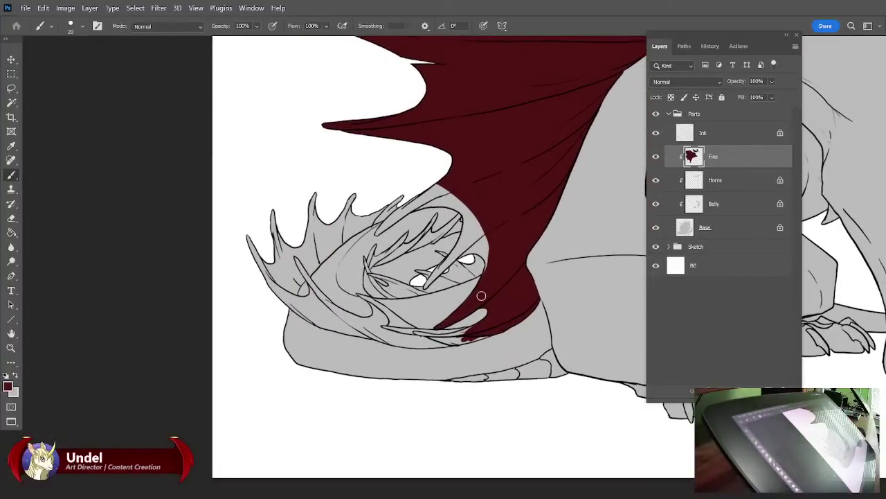
pyautogui.scroll(3, 444, 268)
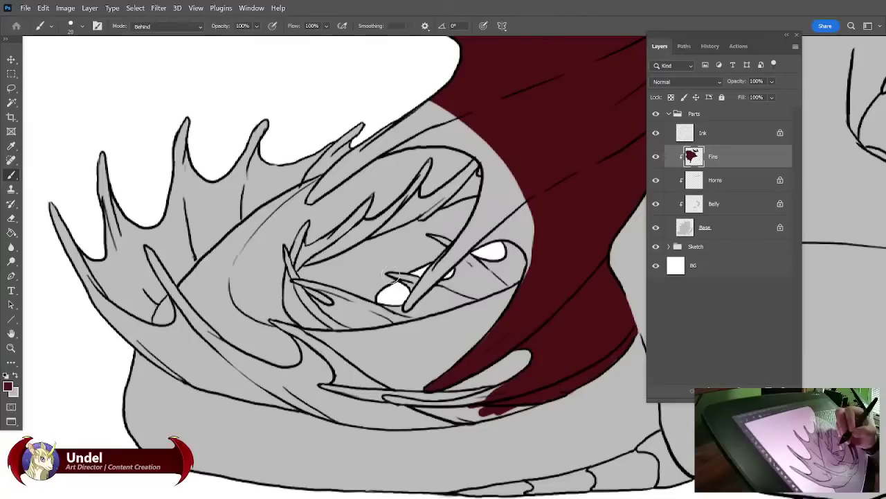
pyautogui.moveTo(391, 277)
pyautogui.mouseDown()
pyautogui.moveTo(416, 291)
pyautogui.moveTo(403, 275)
pyautogui.moveTo(414, 284)
pyautogui.moveTo(404, 276)
pyautogui.moveTo(430, 278)
pyautogui.moveTo(398, 273)
pyautogui.moveTo(415, 279)
pyautogui.moveTo(409, 306)
pyautogui.moveTo(450, 245)
pyautogui.mouseUp()
pyautogui.hotkey('ctrl', 'z')
pyautogui.hotkey('ctrl', 'z')
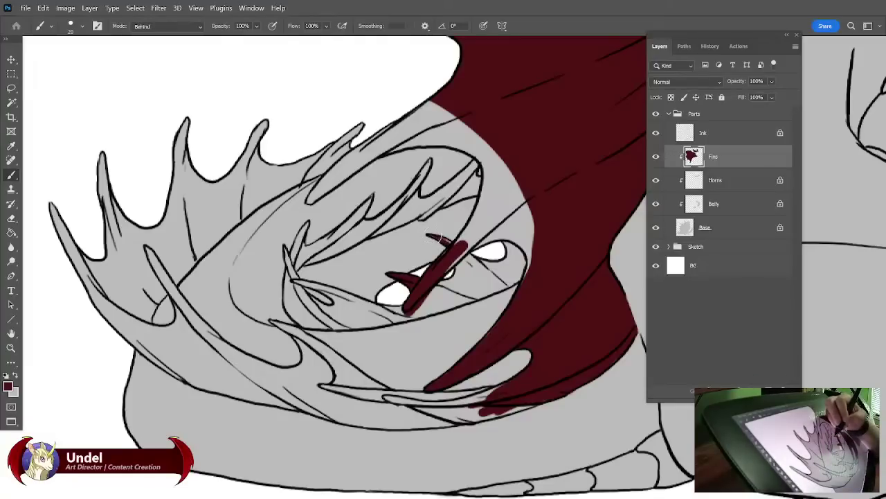
pyautogui.moveTo(451, 257)
pyautogui.mouseDown()
pyautogui.moveTo(488, 225)
pyautogui.moveTo(467, 247)
pyautogui.moveTo(520, 233)
pyautogui.moveTo(478, 251)
pyautogui.moveTo(511, 234)
pyautogui.moveTo(486, 263)
pyautogui.moveTo(414, 306)
pyautogui.moveTo(485, 288)
pyautogui.moveTo(518, 262)
pyautogui.mouseUp()
# Undo the misplaced fill stroke and paint the grey area between the large fin and the tail's curl dark red up to the inked edge.
pyautogui.moveTo(554, 223); pyautogui.dragTo(536, 356)
pyautogui.moveTo(464, 356)
pyautogui.mouseDown()
pyautogui.moveTo(452, 378)
pyautogui.moveTo(472, 298)
pyautogui.moveTo(474, 335)
pyautogui.moveTo(474, 311)
pyautogui.moveTo(500, 316)
pyautogui.mouseUp()
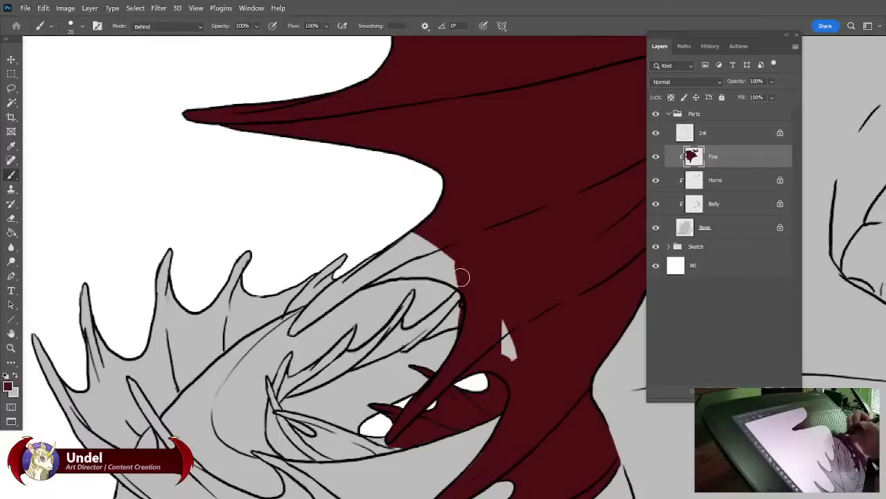
pyautogui.hotkey('ctrl', 'z')
pyautogui.moveTo(450, 304)
pyautogui.mouseDown()
pyautogui.moveTo(462, 291)
pyautogui.moveTo(415, 338)
pyautogui.mouseUp()
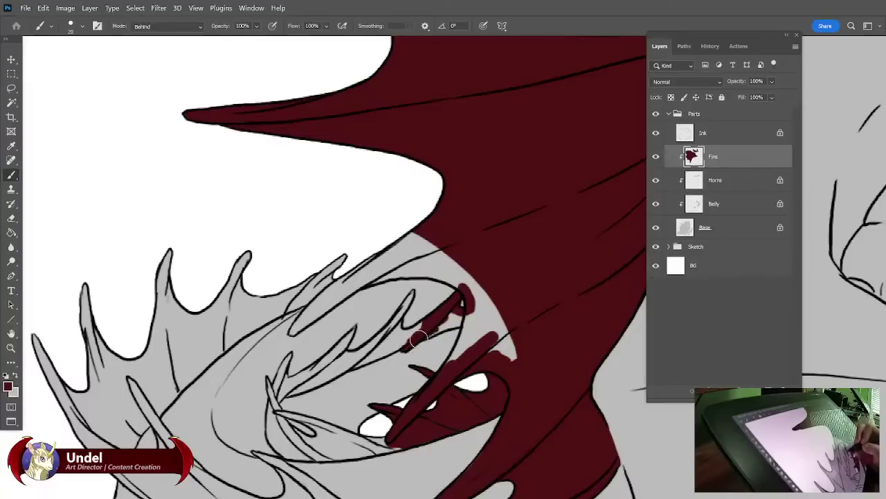
pyautogui.moveTo(419, 337)
pyautogui.mouseDown()
pyautogui.moveTo(473, 320)
pyautogui.moveTo(461, 350)
pyautogui.moveTo(485, 317)
pyautogui.moveTo(481, 305)
pyautogui.moveTo(474, 311)
pyautogui.moveTo(502, 367)
pyautogui.moveTo(504, 312)
pyautogui.moveTo(522, 363)
pyautogui.moveTo(521, 320)
pyautogui.moveTo(536, 335)
pyautogui.mouseUp()
pyautogui.moveTo(321, 339)
pyautogui.mouseDown()
pyautogui.moveTo(341, 312)
pyautogui.moveTo(365, 306)
pyautogui.moveTo(344, 325)
pyautogui.moveTo(381, 286)
pyautogui.moveTo(407, 292)
pyautogui.moveTo(385, 304)
pyautogui.moveTo(389, 291)
pyautogui.moveTo(412, 290)
pyautogui.moveTo(433, 293)
pyautogui.moveTo(400, 295)
pyautogui.moveTo(432, 290)
pyautogui.moveTo(483, 307)
pyautogui.moveTo(466, 294)
pyautogui.moveTo(388, 288)
pyautogui.moveTo(424, 262)
pyautogui.moveTo(399, 288)
pyautogui.mouseUp()
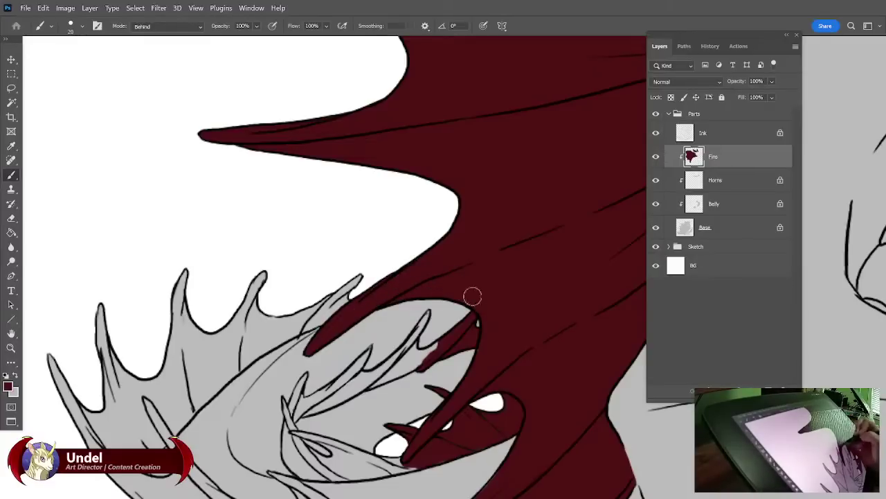
# Paint the tail fin's outer spikes and the webbing between them dark red, plus the long inner spike crossing the tail.
pyautogui.moveTo(473, 297); pyautogui.dragTo(599, 232)
pyautogui.moveTo(291, 372)
pyautogui.mouseDown()
pyautogui.moveTo(390, 281)
pyautogui.moveTo(475, 240)
pyautogui.moveTo(416, 255)
pyautogui.moveTo(317, 316)
pyautogui.mouseUp()
pyautogui.moveTo(420, 259); pyautogui.dragTo(430, 151)
pyautogui.moveTo(298, 262)
pyautogui.mouseDown()
pyautogui.moveTo(305, 259)
pyautogui.moveTo(280, 308)
pyautogui.moveTo(284, 236)
pyautogui.moveTo(320, 294)
pyautogui.moveTo(315, 287)
pyautogui.moveTo(285, 315)
pyautogui.moveTo(320, 303)
pyautogui.moveTo(304, 274)
pyautogui.moveTo(332, 311)
pyautogui.moveTo(380, 341)
pyautogui.mouseUp()
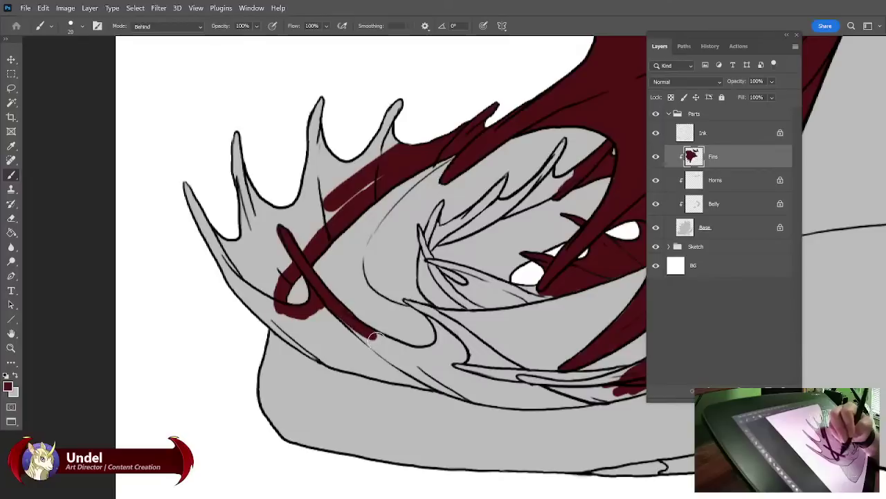
pyautogui.moveTo(274, 310)
pyautogui.mouseDown()
pyautogui.moveTo(297, 340)
pyautogui.moveTo(277, 310)
pyautogui.moveTo(262, 303)
pyautogui.moveTo(259, 316)
pyautogui.moveTo(240, 278)
pyautogui.moveTo(232, 225)
pyautogui.moveTo(257, 192)
pyautogui.moveTo(289, 270)
pyautogui.moveTo(375, 174)
pyautogui.moveTo(407, 156)
pyautogui.moveTo(421, 122)
pyautogui.moveTo(288, 182)
pyautogui.moveTo(343, 92)
pyautogui.moveTo(231, 173)
pyautogui.moveTo(270, 212)
pyautogui.mouseUp()
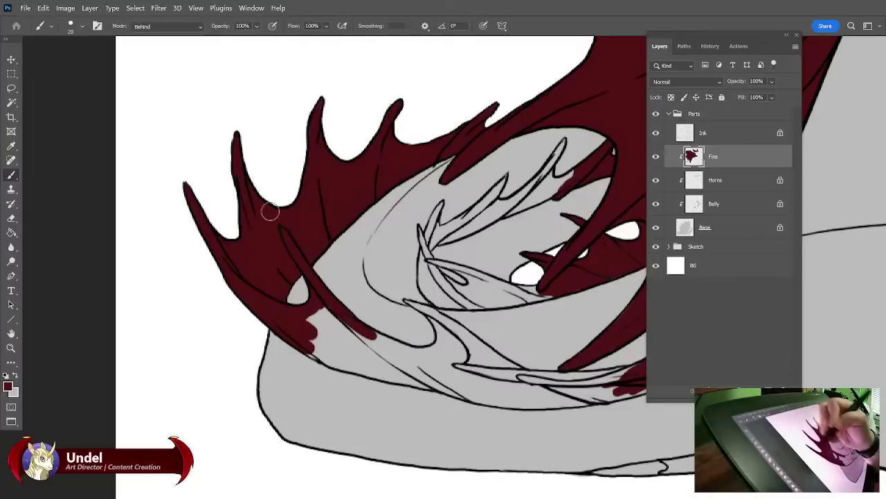
# Paint the tail fin's dark red border along its lower edge and inner scallops, joining it to the large fin's end.
pyautogui.moveTo(544, 337); pyautogui.dragTo(437, 266)
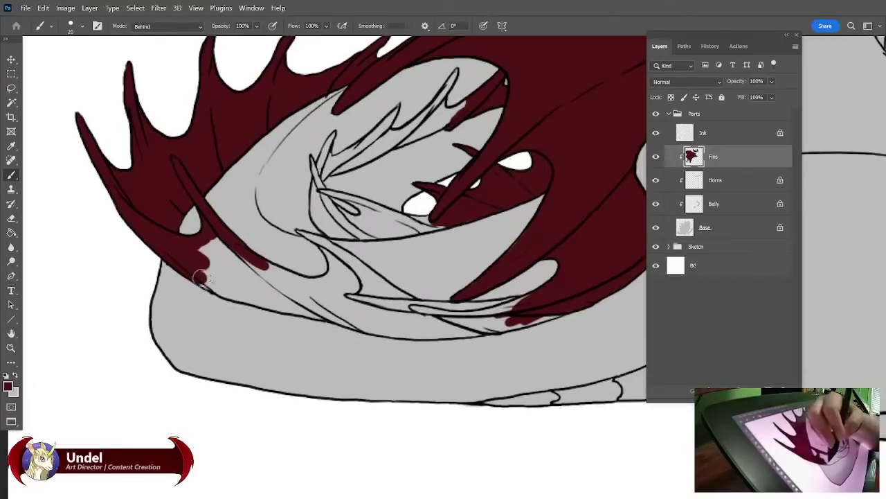
pyautogui.moveTo(194, 274)
pyautogui.mouseDown()
pyautogui.moveTo(232, 298)
pyautogui.moveTo(309, 315)
pyautogui.mouseUp()
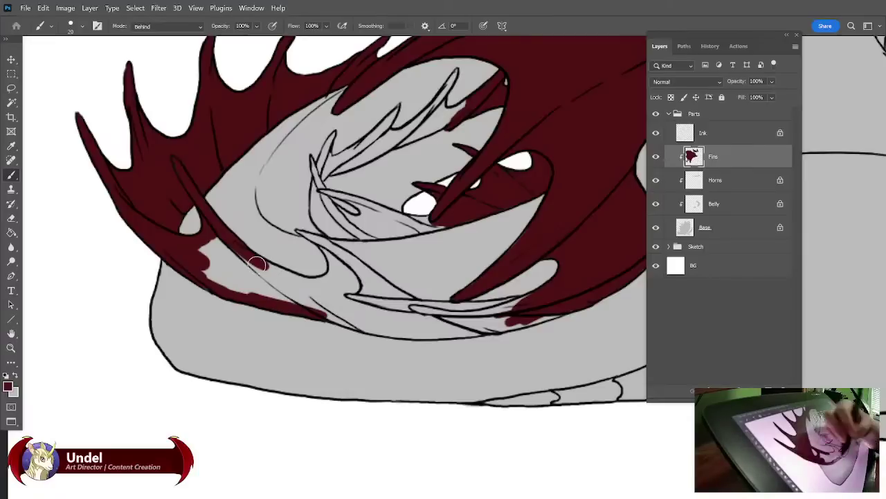
pyautogui.moveTo(256, 263)
pyautogui.mouseDown()
pyautogui.moveTo(332, 284)
pyautogui.moveTo(320, 283)
pyautogui.moveTo(331, 276)
pyautogui.moveTo(298, 230)
pyautogui.moveTo(336, 270)
pyautogui.moveTo(313, 240)
pyautogui.moveTo(427, 312)
pyautogui.moveTo(459, 312)
pyautogui.moveTo(416, 306)
pyautogui.moveTo(531, 308)
pyautogui.moveTo(476, 312)
pyautogui.moveTo(545, 294)
pyautogui.moveTo(556, 301)
pyautogui.moveTo(437, 318)
pyautogui.moveTo(456, 329)
pyautogui.moveTo(563, 308)
pyautogui.mouseUp()
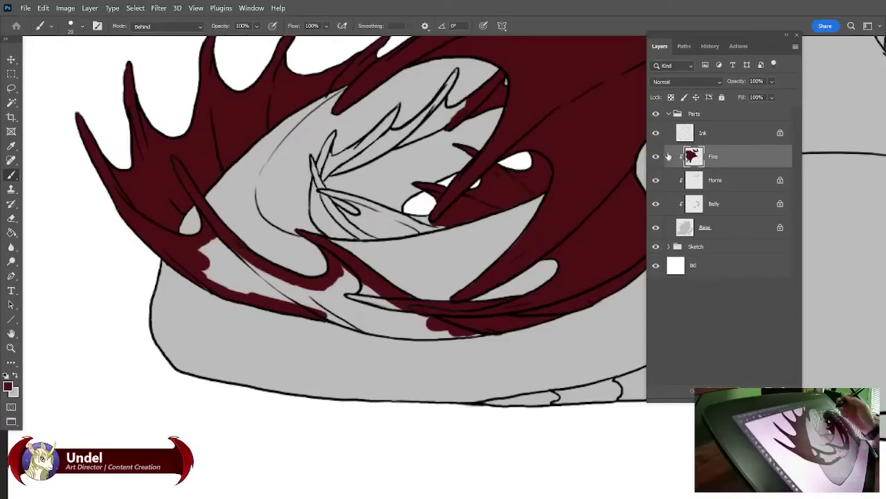
# Hide the Fins layer and unlock transparent pixels on the Ink layer, keeping the ink visible.
pyautogui.click(656, 156)
pyautogui.click(656, 133)
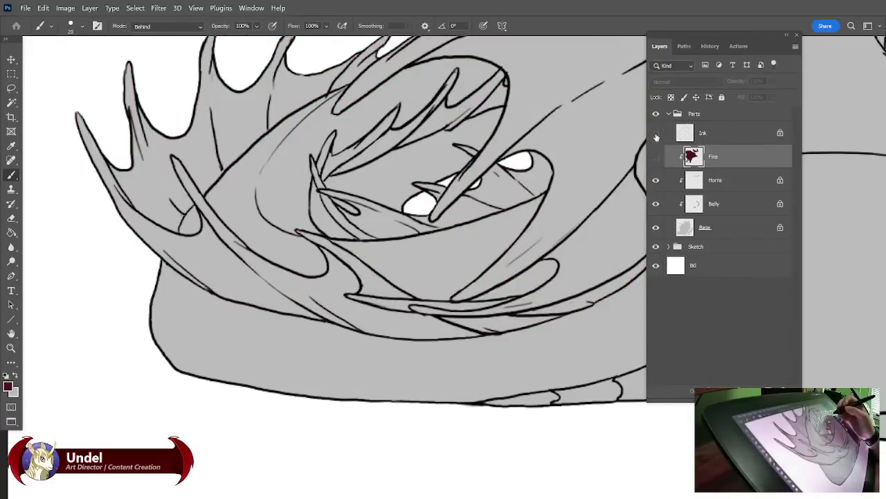
pyautogui.click(729, 137)
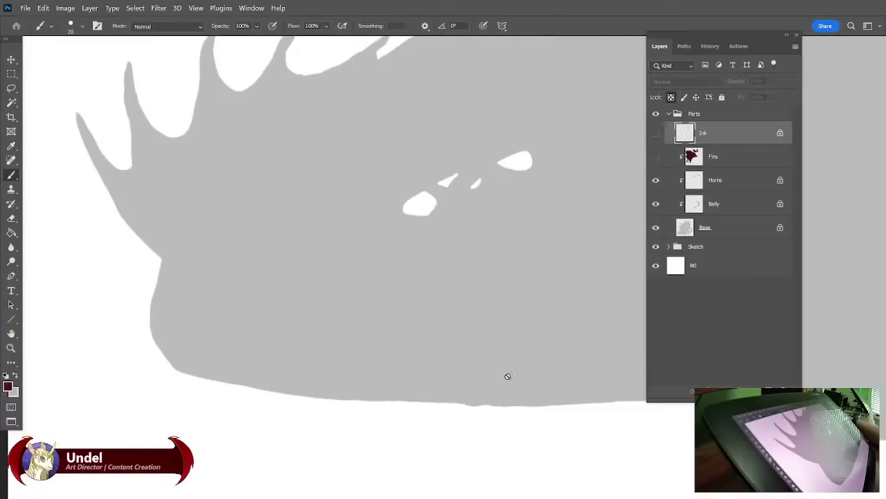
pyautogui.click(657, 138)
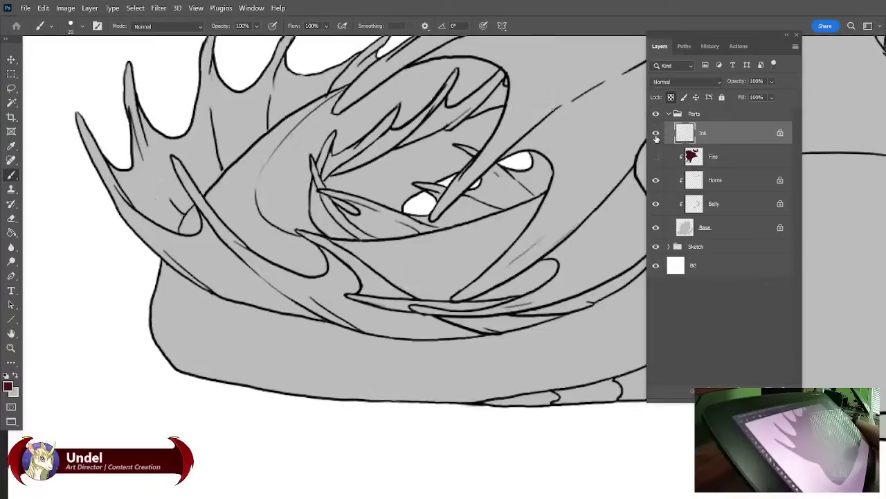
pyautogui.click(671, 97)
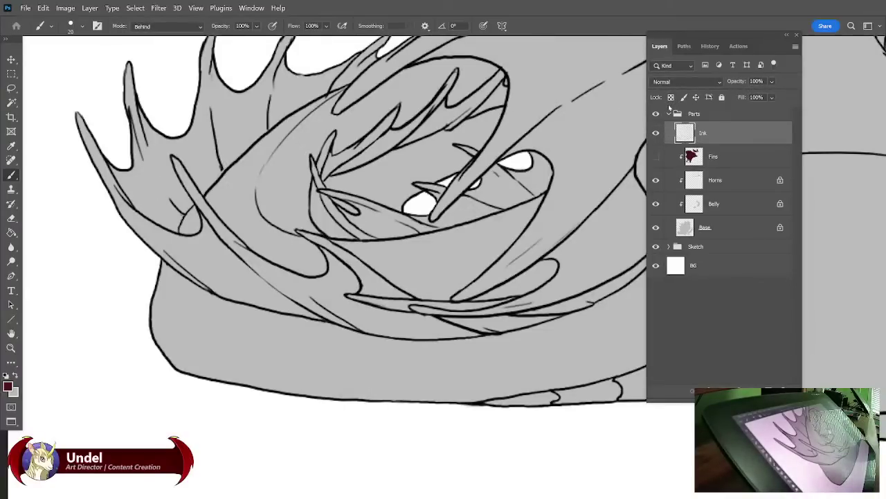
# Sample black from the ink and erase the overlapping ink lines where the tail fin's lower spikes meet the large fin.
pyautogui.press('e')
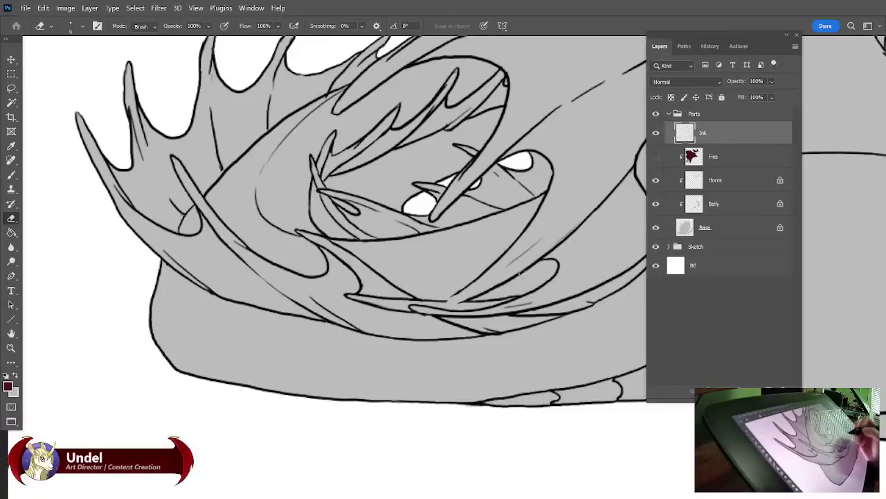
pyautogui.click(11, 174)
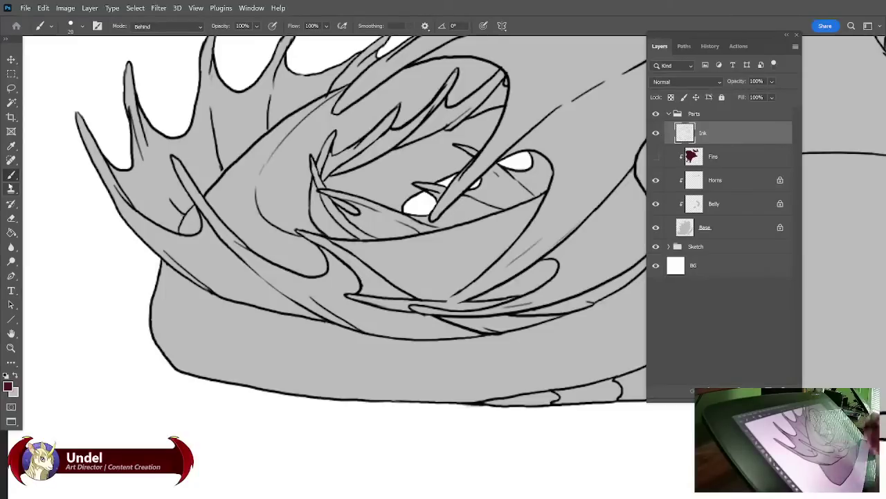
pyautogui.keyDown('alt'); pyautogui.click(476, 184); pyautogui.keyUp('alt')
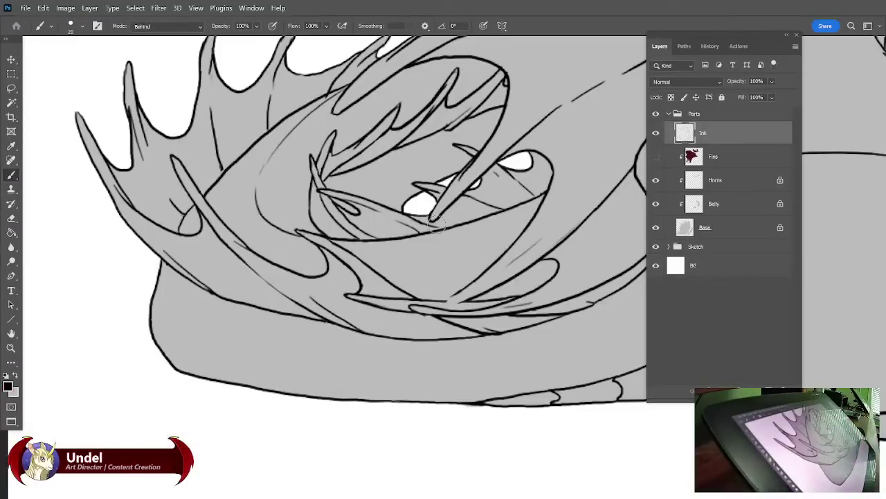
pyautogui.press('[')
pyautogui.press('e')
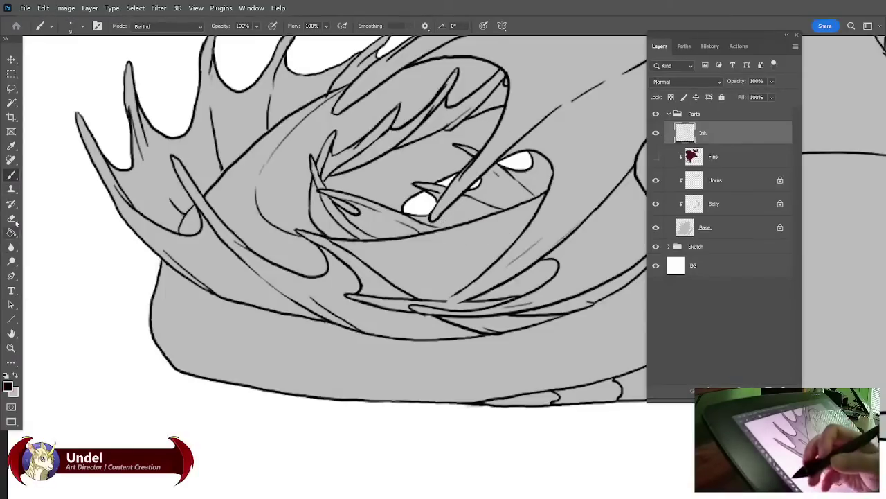
pyautogui.moveTo(415, 306); pyautogui.dragTo(425, 312)
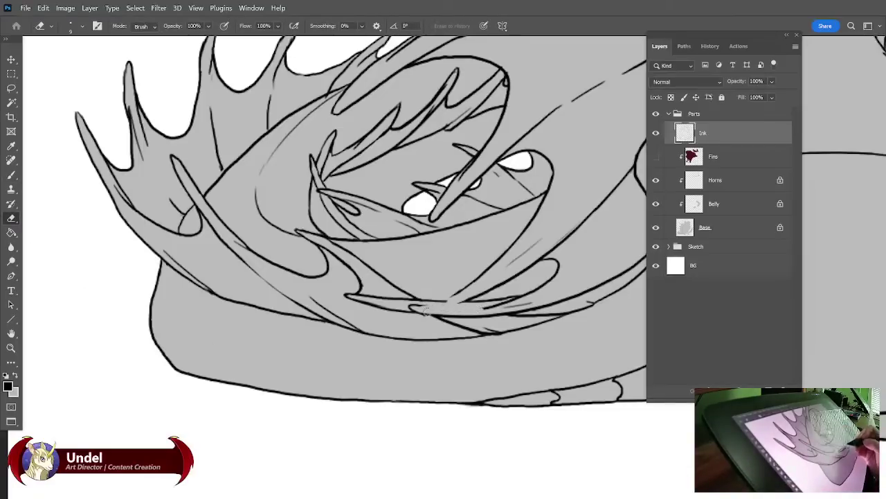
pyautogui.moveTo(518, 300); pyautogui.dragTo(534, 303)
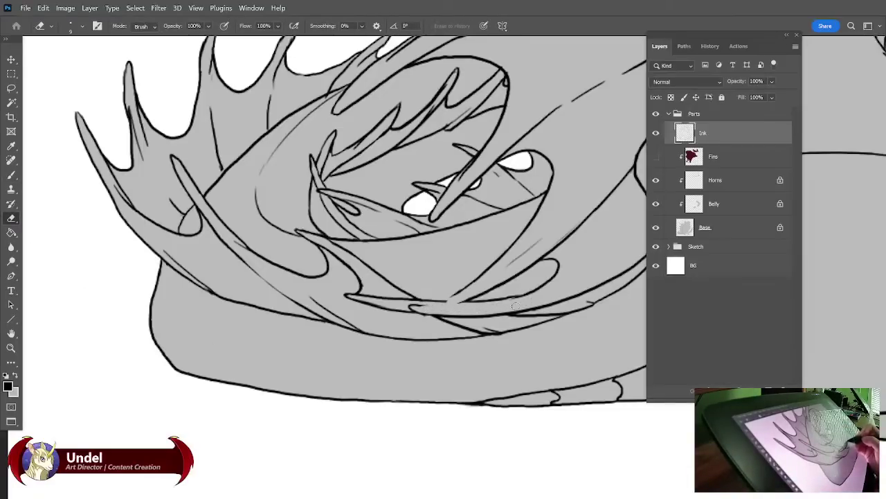
# Ink the pointed tip of the large fin's long lower spike in black with a finer brush, undoing misplaced strokes.
pyautogui.press('b')
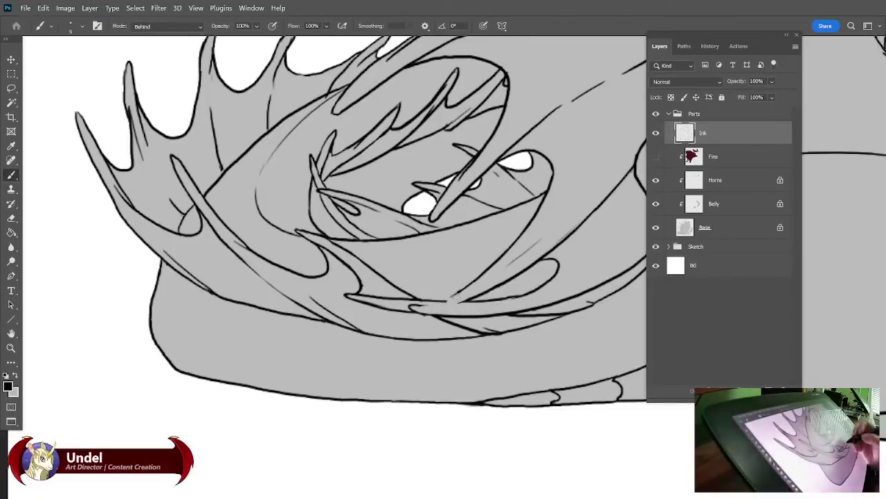
pyautogui.press('[')
pyautogui.press('[')
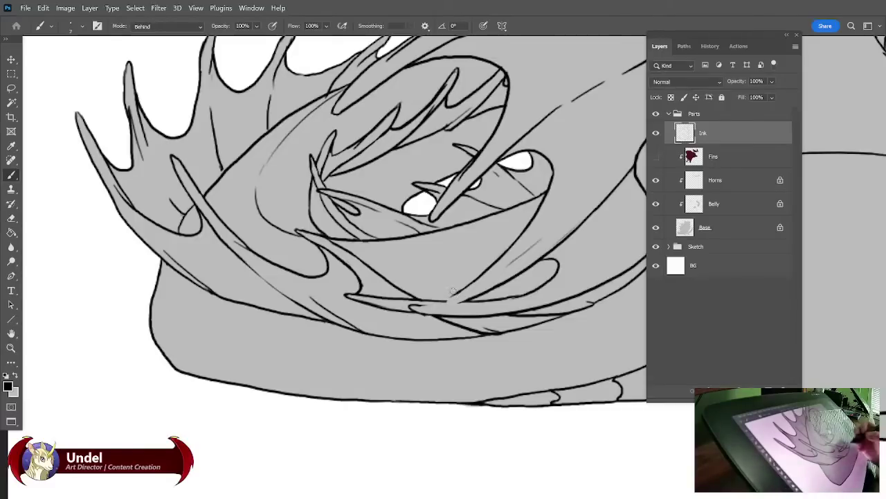
pyautogui.press('[')
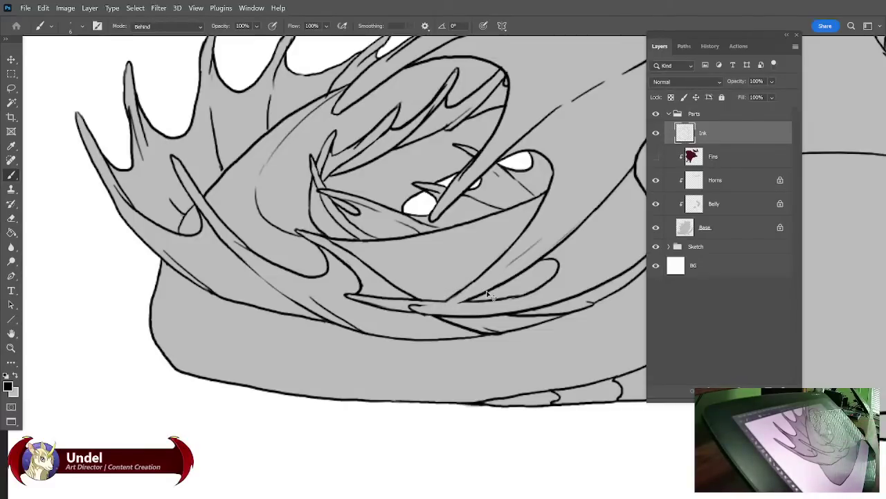
pyautogui.hotkey('ctrl', 'z')
pyautogui.hotkey('ctrl', 'z')
pyautogui.hotkey('ctrl', 'z')
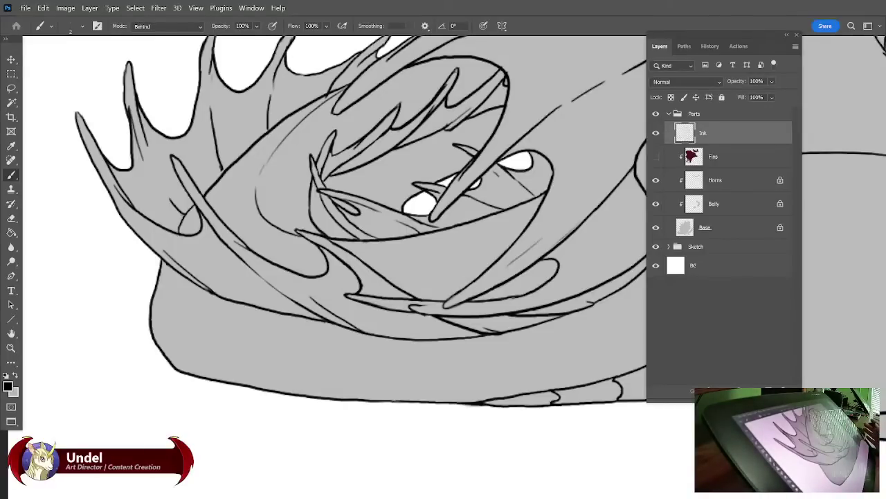
# Erase stray ink lines inside the tail curl's upper inner spike and where the long lower spike's tip crosses the tail fin.
pyautogui.moveTo(488, 329); pyautogui.dragTo(489, 379)
pyautogui.press('e')
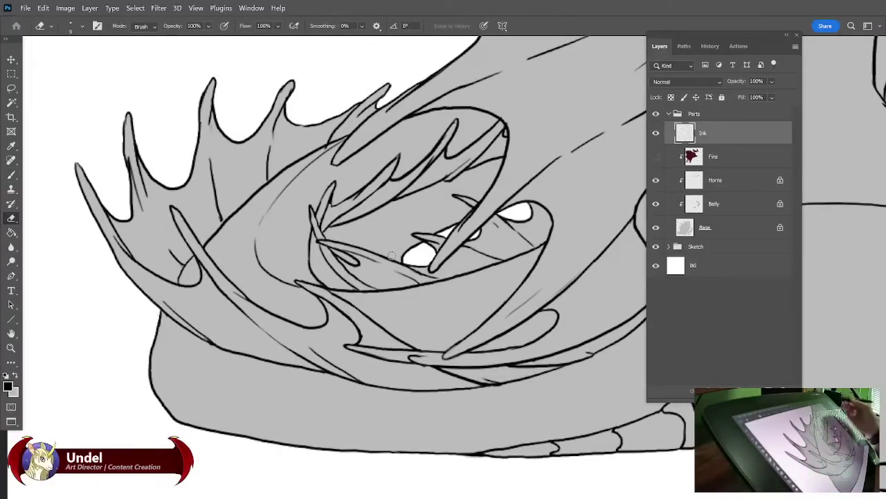
pyautogui.moveTo(443, 142); pyautogui.dragTo(448, 135)
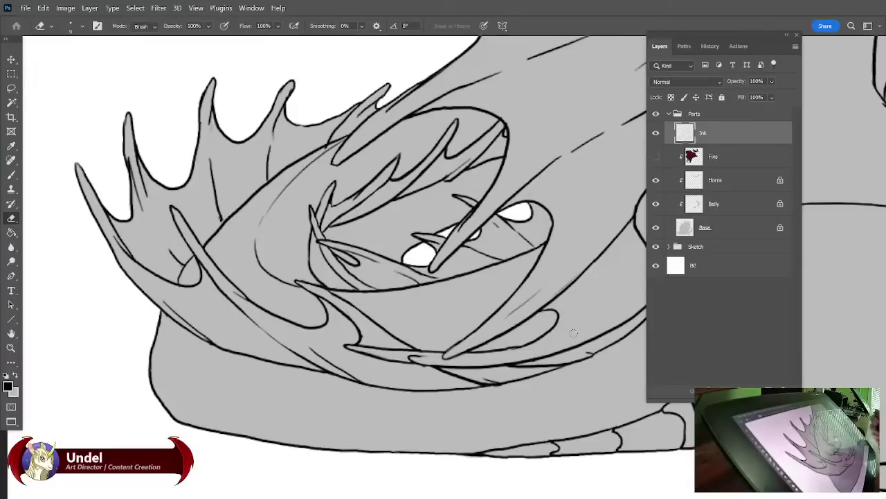
pyautogui.press('b')
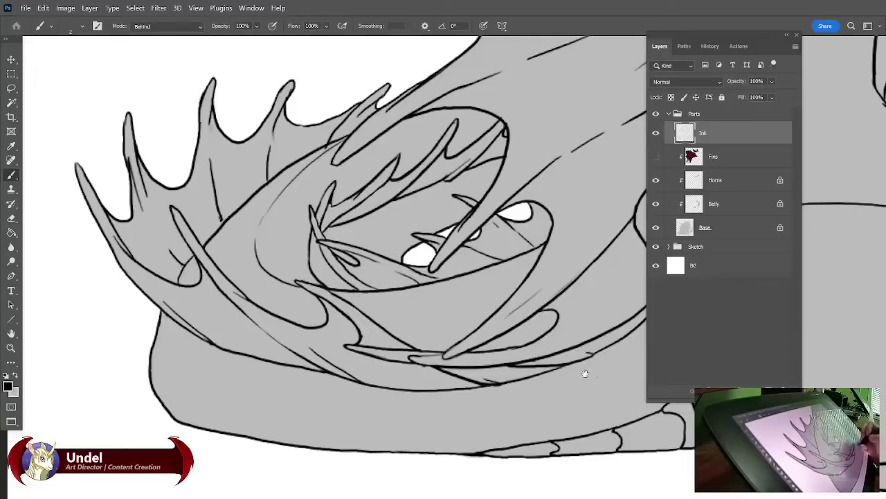
pyautogui.moveTo(585, 374); pyautogui.dragTo(516, 386)
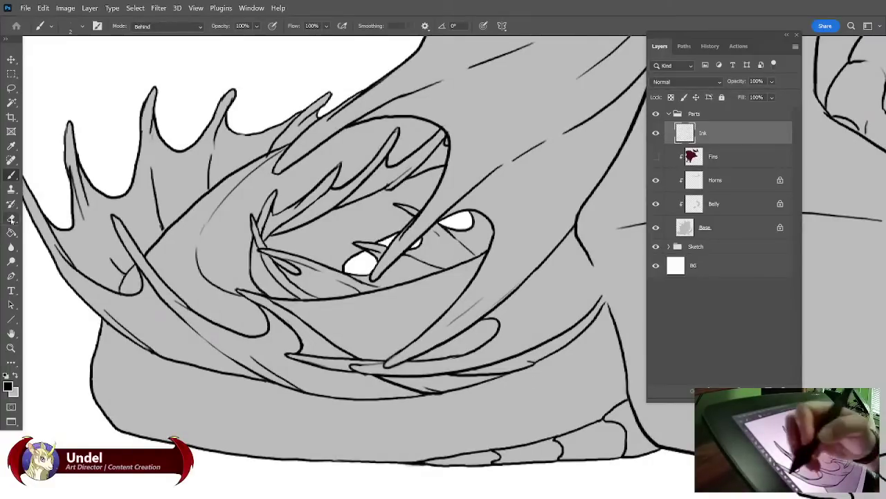
pyautogui.press('e')
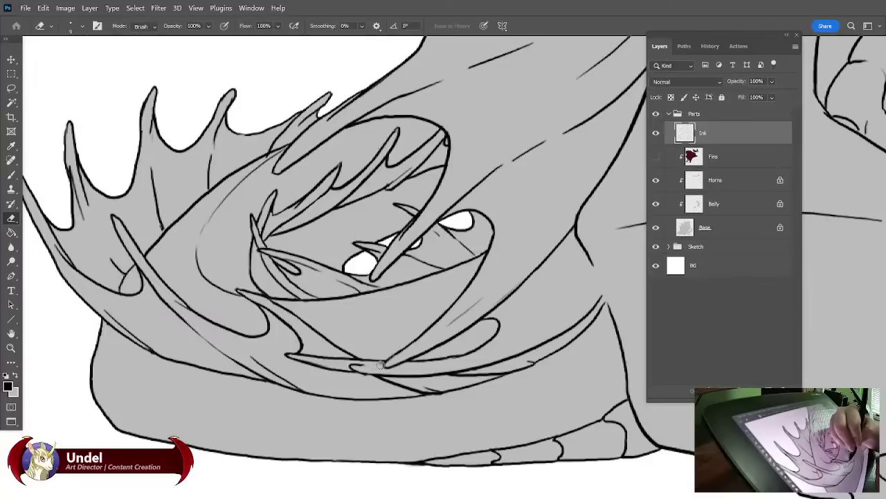
pyautogui.moveTo(386, 372); pyautogui.dragTo(363, 365)
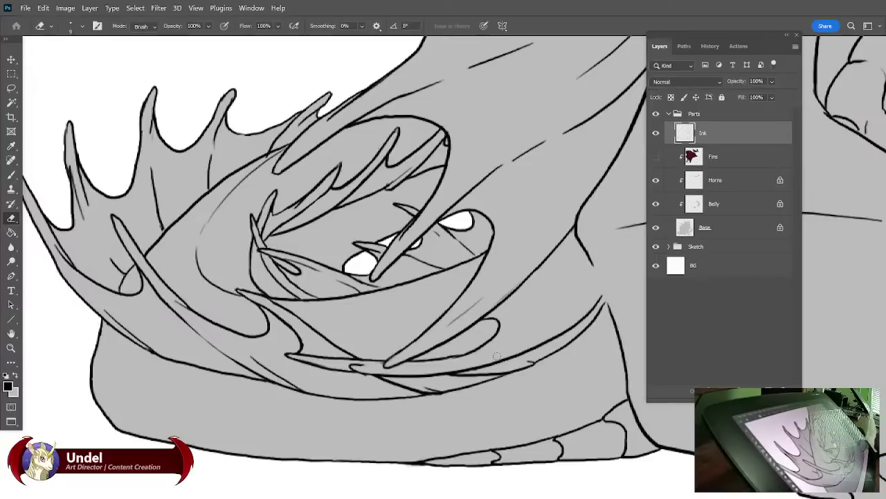
# Clean up the overlapping ink lines on the small inner spikes and along the webbing inside the tail's curl with the Eraser.
pyautogui.moveTo(297, 206); pyautogui.dragTo(308, 199)
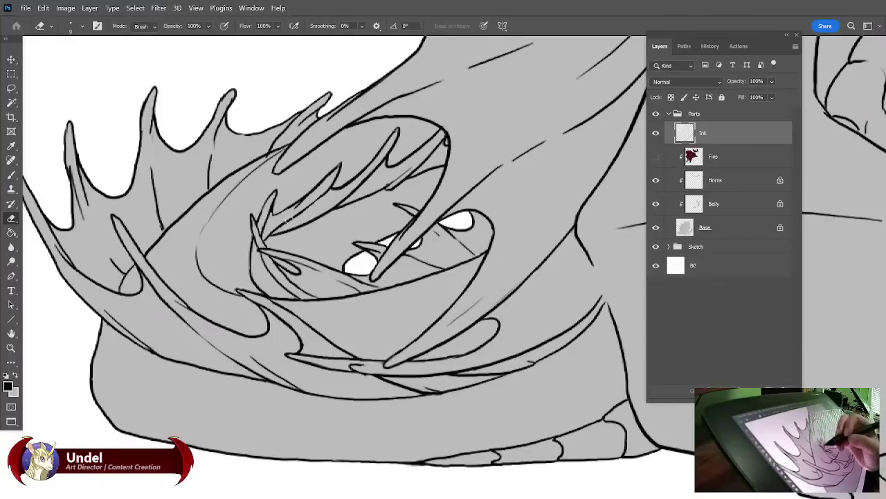
pyautogui.moveTo(309, 204); pyautogui.dragTo(297, 208)
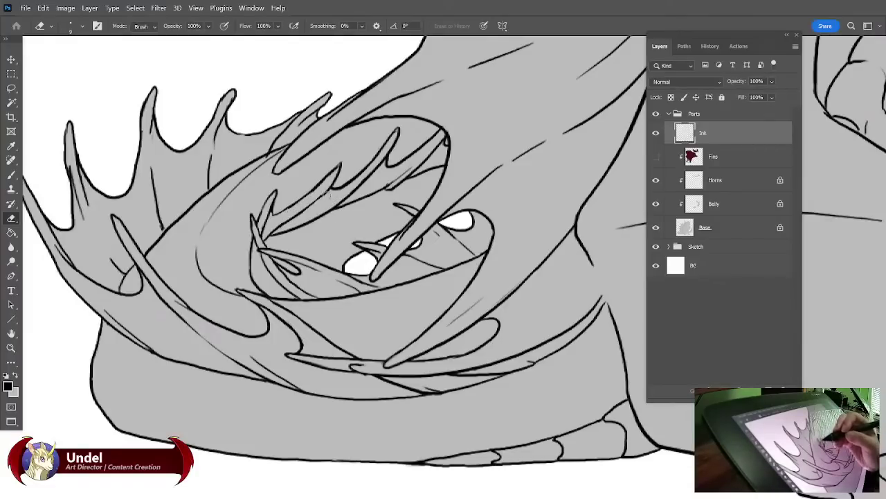
pyautogui.moveTo(437, 199)
pyautogui.mouseDown()
pyautogui.moveTo(430, 230)
pyautogui.moveTo(384, 216)
pyautogui.mouseUp()
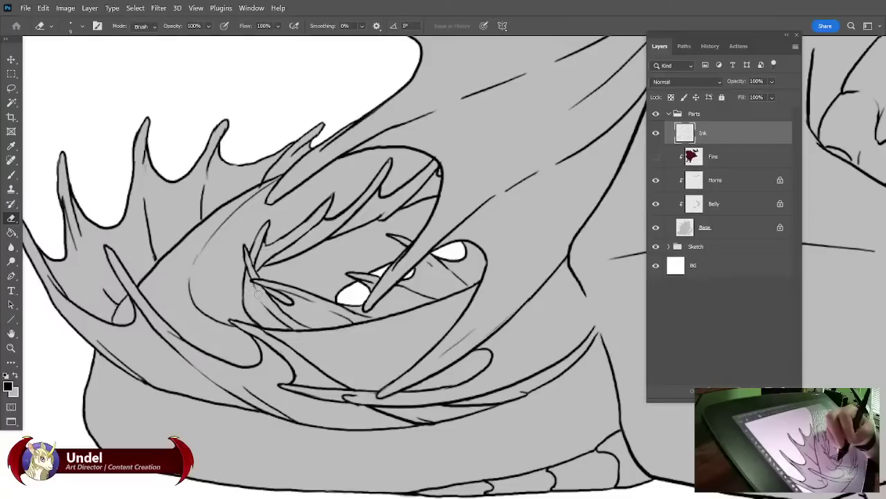
pyautogui.moveTo(257, 293)
pyautogui.mouseDown()
pyautogui.moveTo(277, 315)
pyautogui.moveTo(338, 315)
pyautogui.mouseUp()
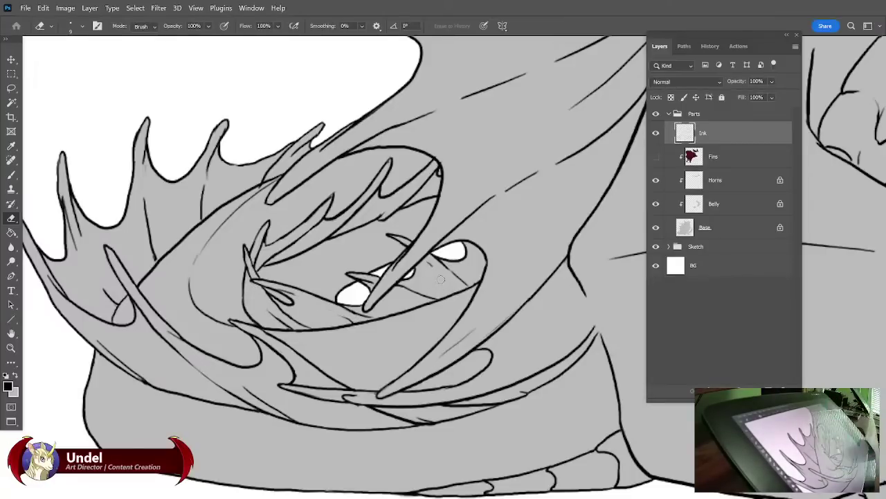
# Lock transparent pixels on the Ink layer, and show and select the Fins layer.
pyautogui.click(671, 97)
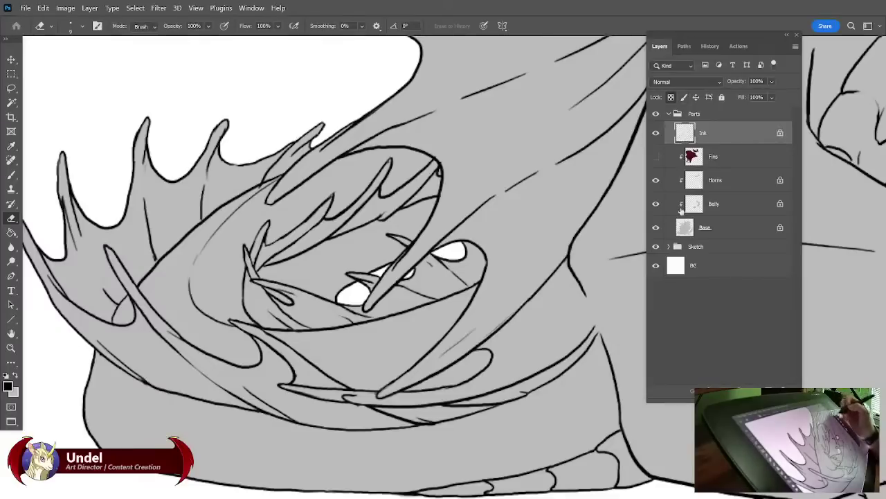
pyautogui.click(656, 156)
pyautogui.click(721, 157)
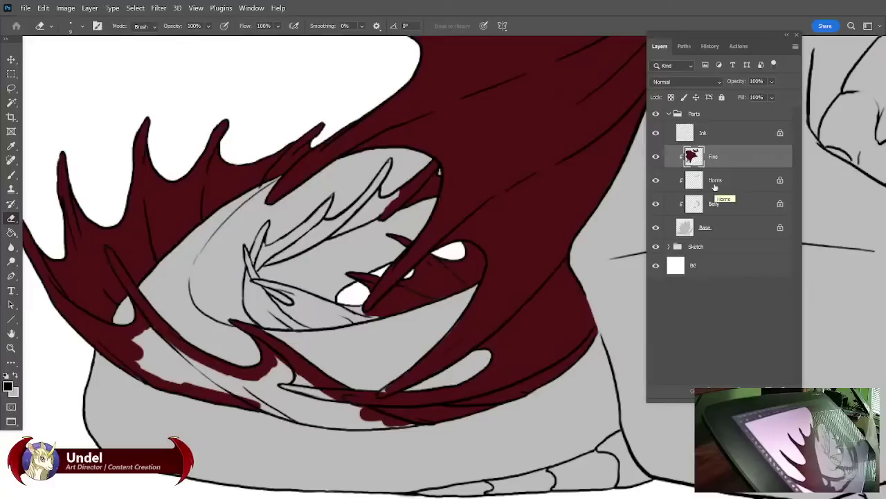
# Sample the fin's dark red and paint the inner spikes and webbing inside the tail's curl on the Fins layer.
pyautogui.click(13, 176)
pyautogui.keyDown('alt'); pyautogui.click(484, 169); pyautogui.keyUp('alt')
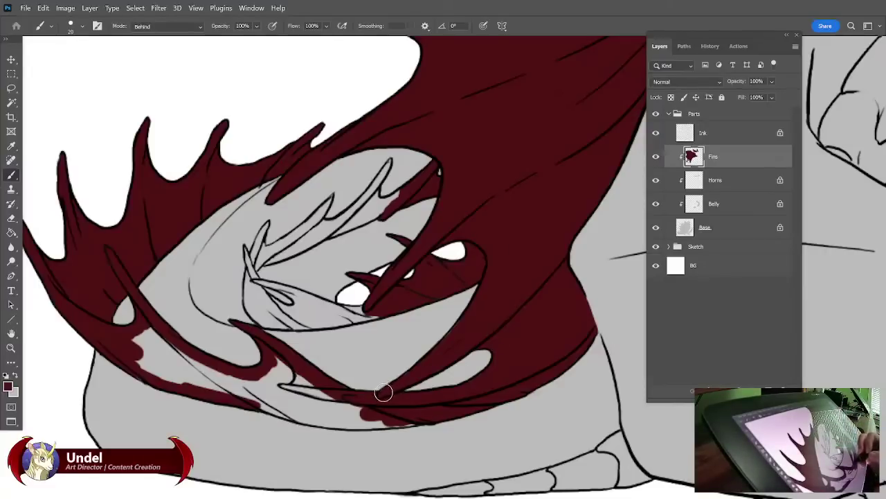
pyautogui.moveTo(521, 301)
pyautogui.mouseDown()
pyautogui.moveTo(409, 381)
pyautogui.moveTo(527, 354)
pyautogui.mouseUp()
pyautogui.moveTo(315, 279)
pyautogui.mouseDown()
pyautogui.moveTo(285, 299)
pyautogui.moveTo(311, 276)
pyautogui.moveTo(298, 294)
pyautogui.moveTo(367, 255)
pyautogui.mouseUp()
pyautogui.moveTo(385, 220)
pyautogui.mouseDown()
pyautogui.moveTo(372, 244)
pyautogui.moveTo(382, 259)
pyautogui.moveTo(392, 250)
pyautogui.moveTo(344, 282)
pyautogui.moveTo(388, 265)
pyautogui.mouseUp()
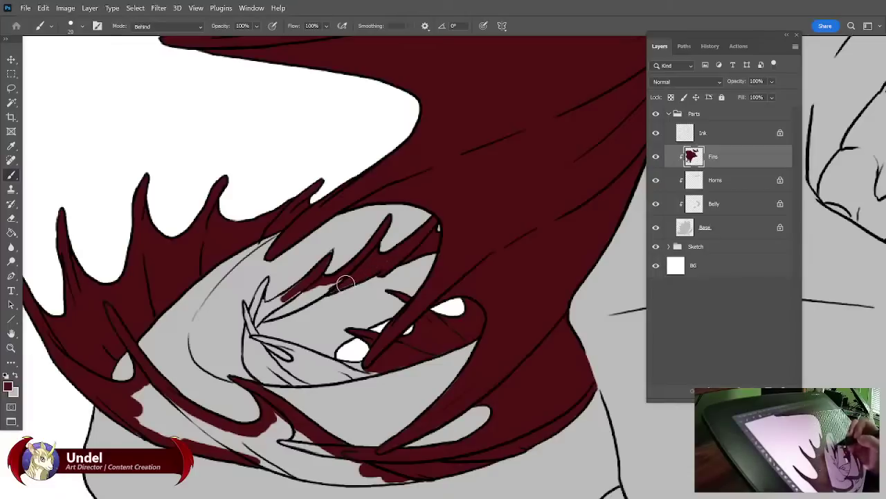
pyautogui.moveTo(295, 291)
pyautogui.mouseDown()
pyautogui.moveTo(301, 288)
pyautogui.moveTo(267, 315)
pyautogui.moveTo(336, 280)
pyautogui.moveTo(310, 301)
pyautogui.mouseUp()
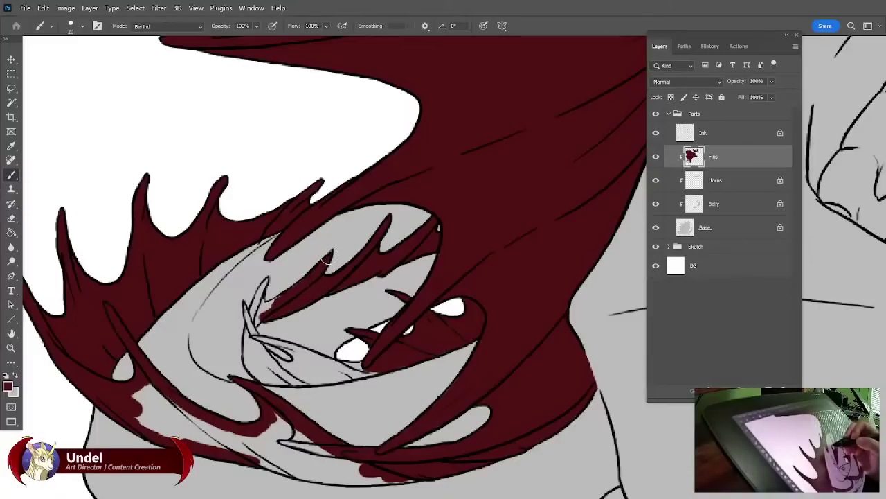
pyautogui.moveTo(261, 281)
pyautogui.mouseDown()
pyautogui.moveTo(253, 315)
pyautogui.moveTo(262, 291)
pyautogui.moveTo(262, 310)
pyautogui.moveTo(285, 299)
pyautogui.moveTo(261, 311)
pyautogui.moveTo(252, 327)
pyautogui.moveTo(257, 294)
pyautogui.moveTo(243, 308)
pyautogui.moveTo(254, 374)
pyautogui.mouseUp()
pyautogui.moveTo(251, 331)
pyautogui.mouseDown()
pyautogui.moveTo(265, 355)
pyautogui.moveTo(252, 328)
pyautogui.moveTo(263, 355)
pyautogui.moveTo(254, 349)
pyautogui.moveTo(257, 369)
pyautogui.moveTo(249, 364)
pyautogui.moveTo(272, 380)
pyautogui.moveTo(284, 381)
pyautogui.moveTo(263, 361)
pyautogui.moveTo(289, 370)
pyautogui.moveTo(263, 355)
pyautogui.moveTo(275, 341)
pyautogui.moveTo(261, 337)
pyautogui.moveTo(298, 354)
pyautogui.moveTo(290, 367)
pyautogui.moveTo(296, 357)
pyautogui.moveTo(280, 346)
pyautogui.moveTo(333, 366)
pyautogui.moveTo(297, 351)
pyautogui.moveTo(365, 365)
pyautogui.moveTo(293, 371)
pyautogui.moveTo(288, 381)
pyautogui.moveTo(306, 379)
pyautogui.moveTo(300, 369)
pyautogui.moveTo(368, 372)
pyautogui.moveTo(331, 377)
pyautogui.moveTo(365, 372)
pyautogui.moveTo(349, 375)
pyautogui.moveTo(409, 308)
pyautogui.moveTo(431, 237)
pyautogui.mouseUp()
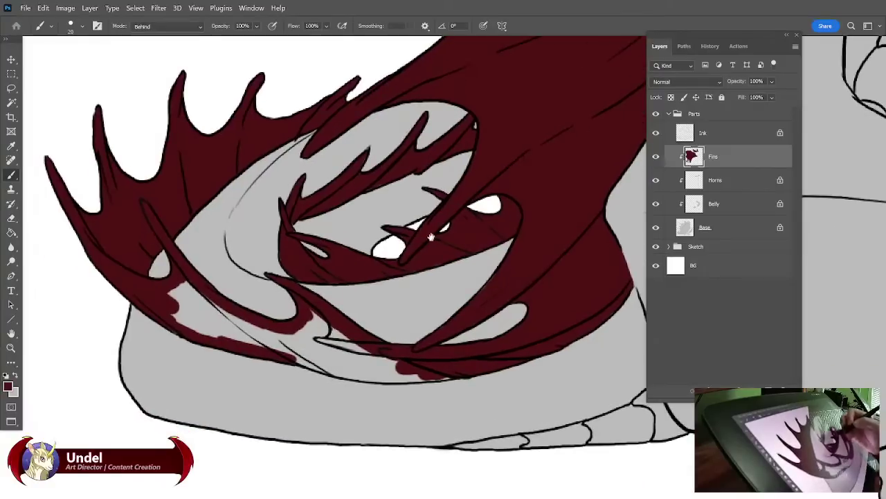
# Fill the remaining grey gaps along the tail fin's lower band with dark red up to the inked edge.
pyautogui.moveTo(315, 365)
pyautogui.mouseDown()
pyautogui.moveTo(365, 375)
pyautogui.moveTo(433, 373)
pyautogui.moveTo(396, 379)
pyautogui.moveTo(450, 374)
pyautogui.moveTo(340, 348)
pyautogui.moveTo(313, 314)
pyautogui.moveTo(344, 340)
pyautogui.mouseUp()
pyautogui.moveTo(181, 308)
pyautogui.mouseDown()
pyautogui.moveTo(208, 332)
pyautogui.moveTo(175, 299)
pyautogui.moveTo(210, 311)
pyautogui.moveTo(205, 303)
pyautogui.moveTo(254, 346)
pyautogui.moveTo(308, 358)
pyautogui.moveTo(270, 330)
pyautogui.moveTo(314, 344)
pyautogui.moveTo(319, 338)
pyautogui.moveTo(329, 357)
pyautogui.moveTo(385, 371)
pyautogui.mouseUp()
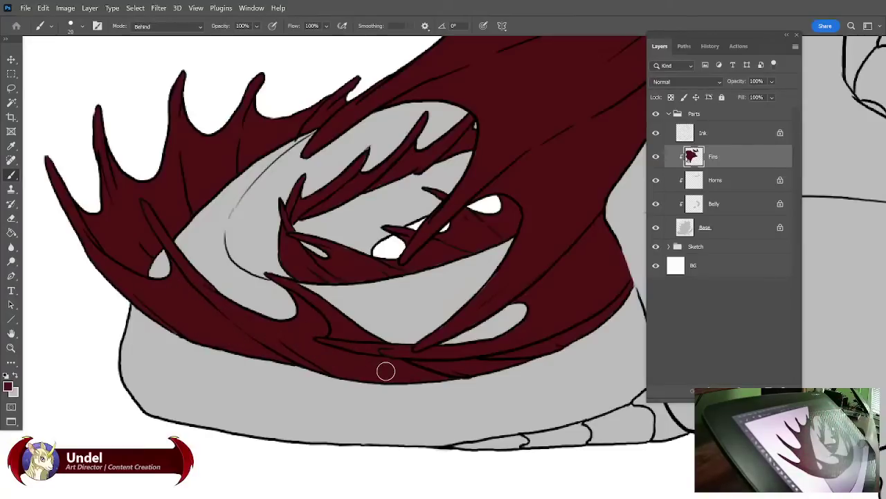
pyautogui.hotkey('ctrl', '-')
pyautogui.hotkey('ctrl', '-')
pyautogui.hotkey('ctrl', '-')
pyautogui.hotkey('ctrl', '-')
pyautogui.hotkey('ctrl', '-')
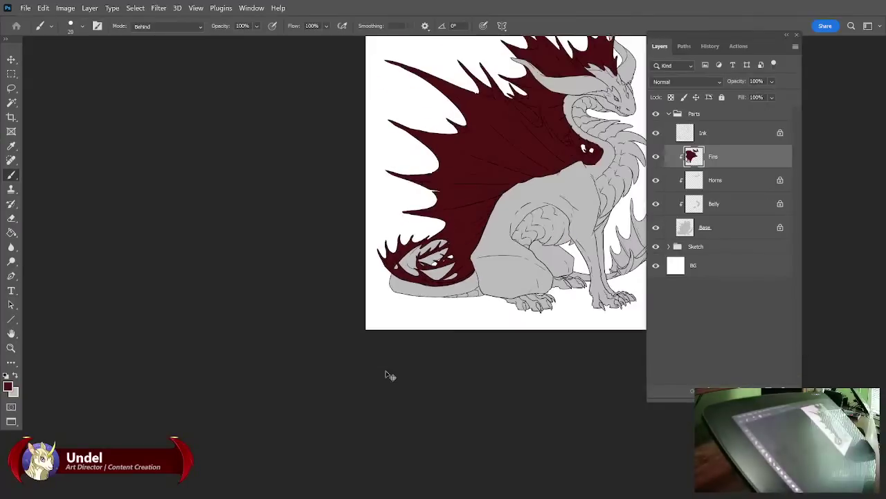
pyautogui.hotkey('ctrl', '+')
pyautogui.scroll(3, 386, 374)
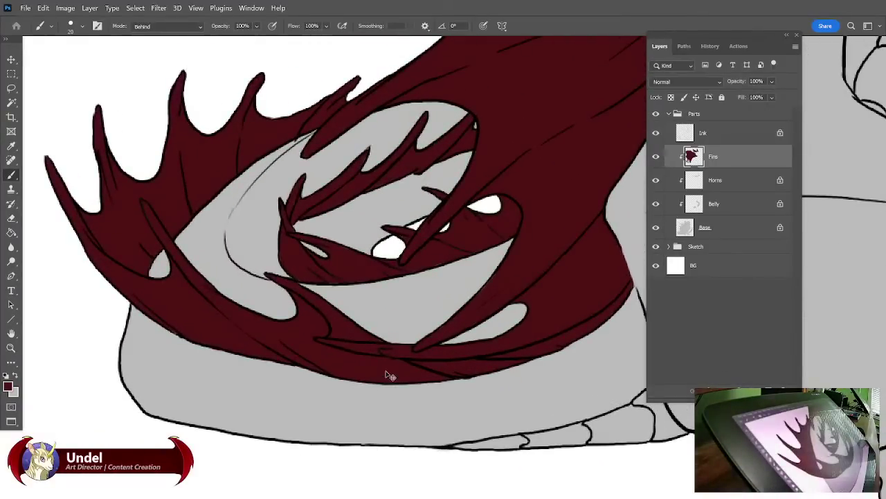
# Unlock transparent pixels on the Ink layer and erase the small ink blot at the tip of the tail curl's uppermost inner spike.
pyautogui.moveTo(583, 133); pyautogui.dragTo(531, 319)
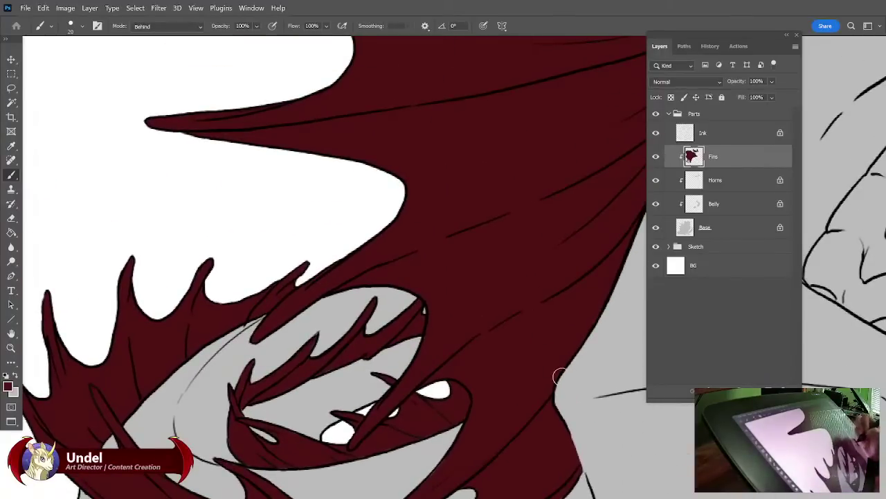
pyautogui.click(733, 137)
pyautogui.click(671, 97)
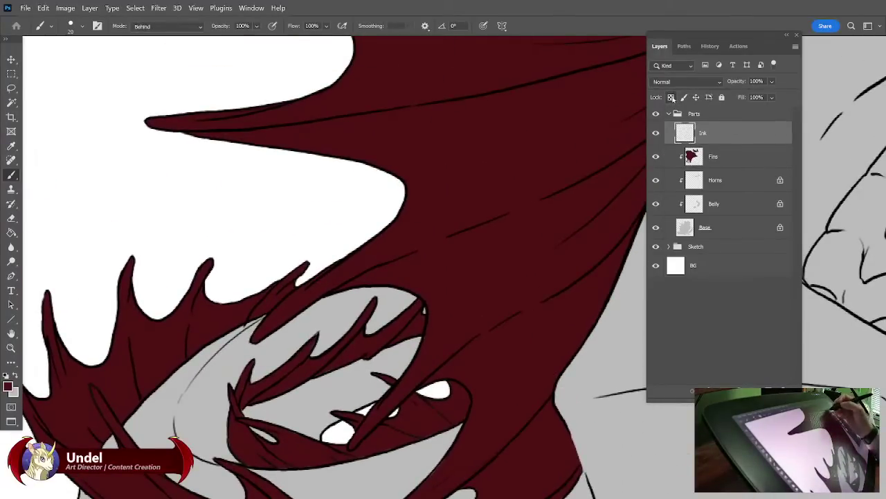
pyautogui.press('e')
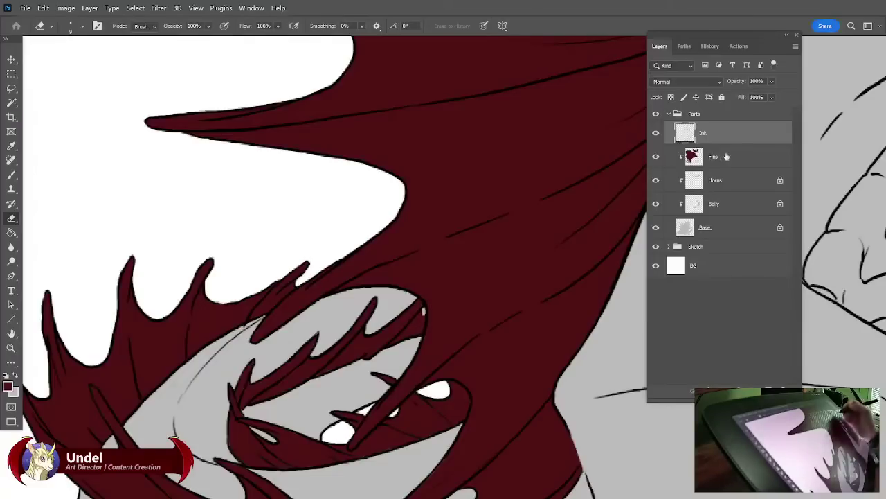
# Paint the small grey gap at the uppermost inner spike's tip dark red on the Fins layer.
pyautogui.hotkey('alt', '[')
pyautogui.press('b')
pyautogui.keyDown('alt'); pyautogui.click(415, 325); pyautogui.keyUp('alt')
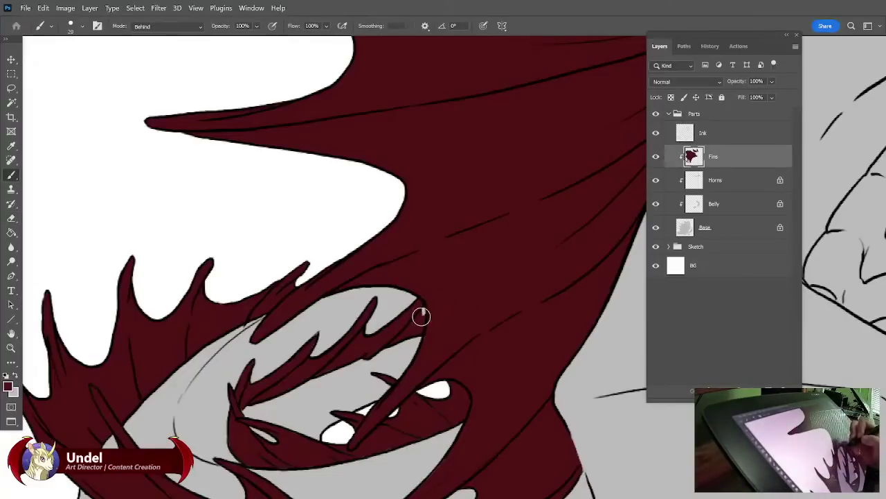
pyautogui.moveTo(421, 317); pyautogui.dragTo(429, 298)
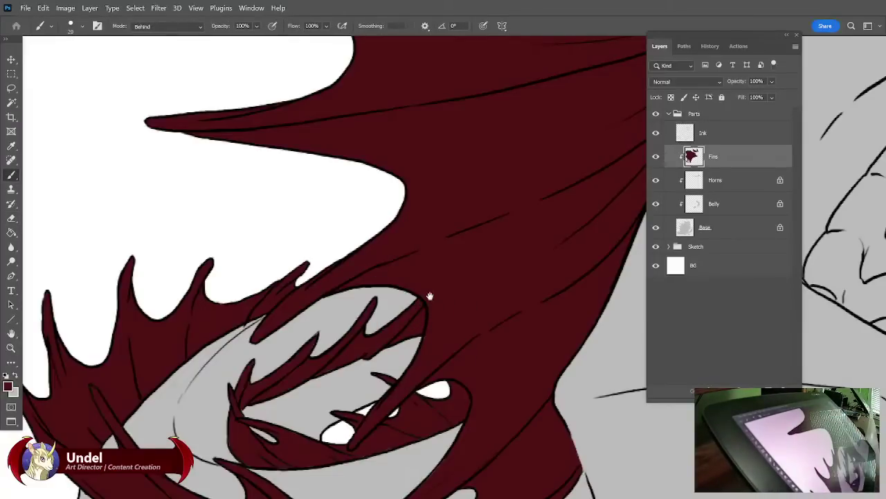
pyautogui.moveTo(498, 306); pyautogui.dragTo(439, 224)
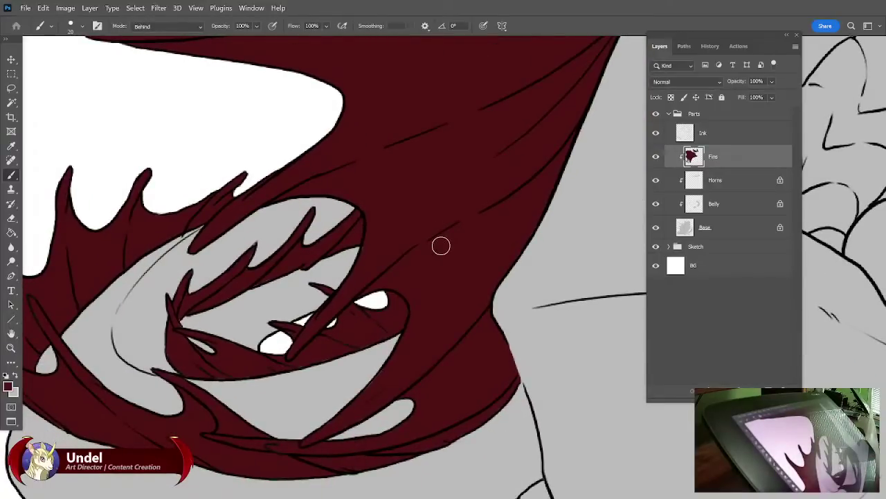
# Paint the first dark red strokes at the base of the tail-tip fin beside the front legs on the Fins layer.
pyautogui.moveTo(546, 371); pyautogui.dragTo(257, 383)
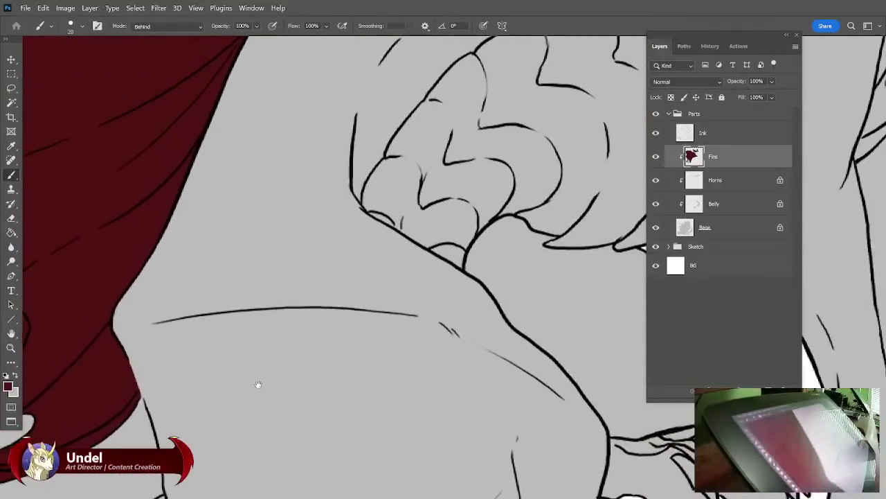
pyautogui.hotkey('ctrl', '-')
pyautogui.hotkey('ctrl', '0')
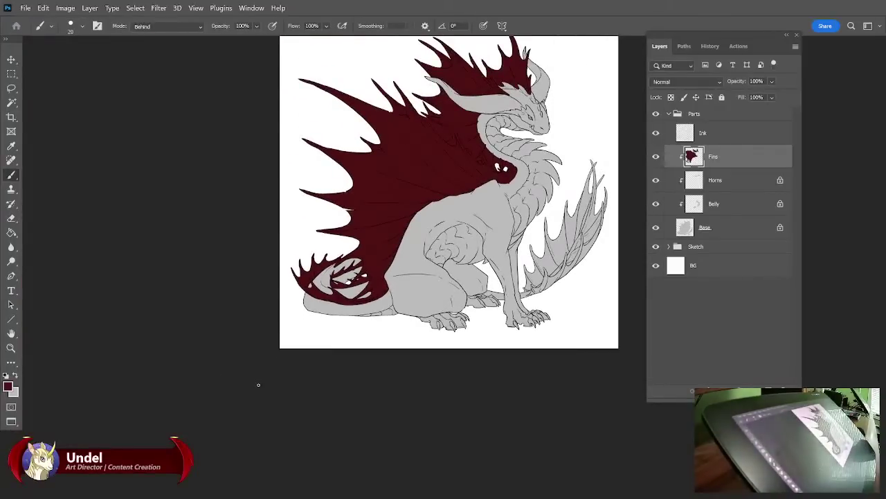
pyautogui.hotkey('ctrl', '+')
pyautogui.hotkey('ctrl', '+')
pyautogui.hotkey('ctrl', '+')
pyautogui.hotkey('ctrl', '+')
pyautogui.hotkey('ctrl', '+')
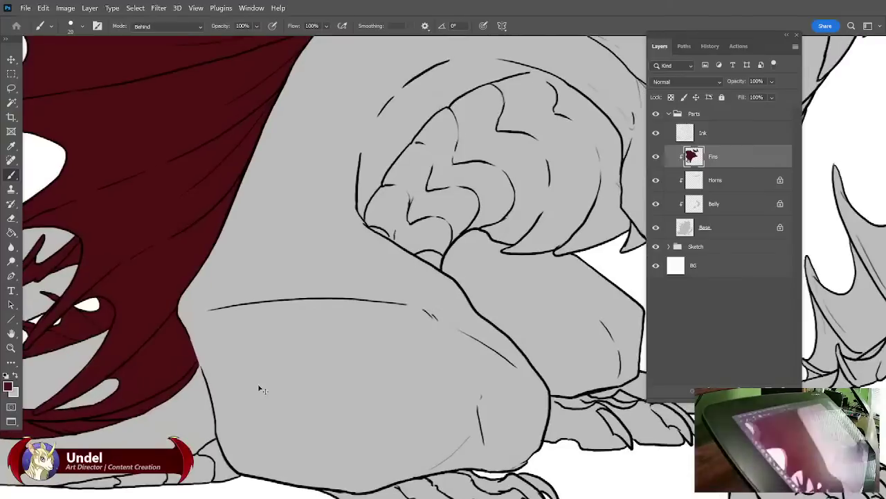
pyautogui.moveTo(609, 336); pyautogui.dragTo(201, 388)
pyautogui.moveTo(445, 309); pyautogui.dragTo(502, 243)
pyautogui.moveTo(340, 390); pyautogui.dragTo(380, 389)
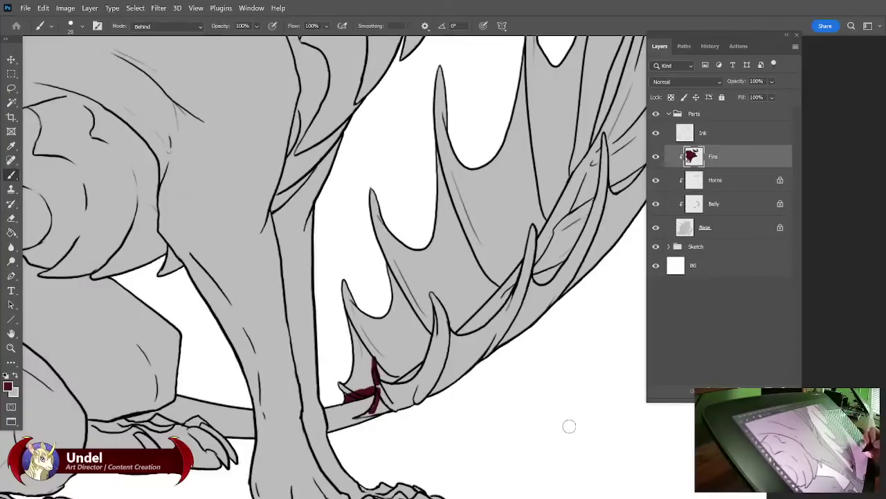
# Fill the two lowest spikes of the tail-tip fin and the webbing between them with dark red.
pyautogui.moveTo(514, 381); pyautogui.dragTo(637, 422)
pyautogui.moveTo(429, 329); pyautogui.dragTo(568, 382)
pyautogui.moveTo(298, 478); pyautogui.dragTo(550, 386)
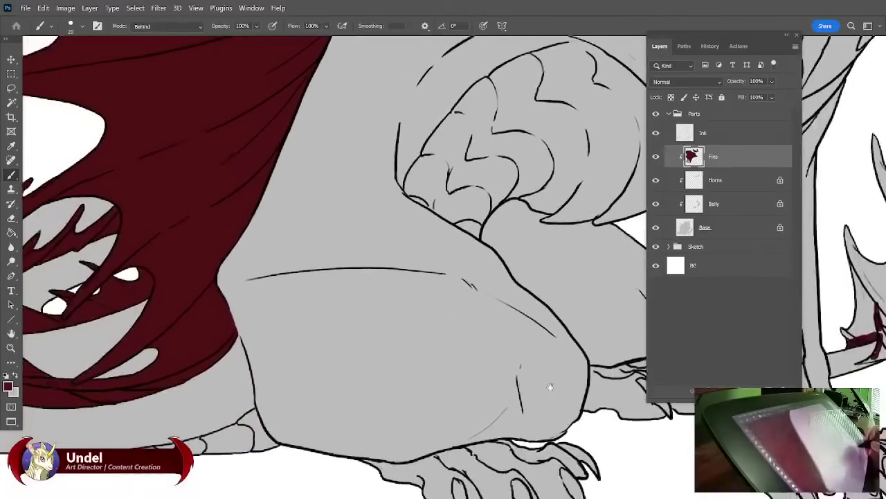
pyautogui.moveTo(331, 394); pyautogui.dragTo(598, 400)
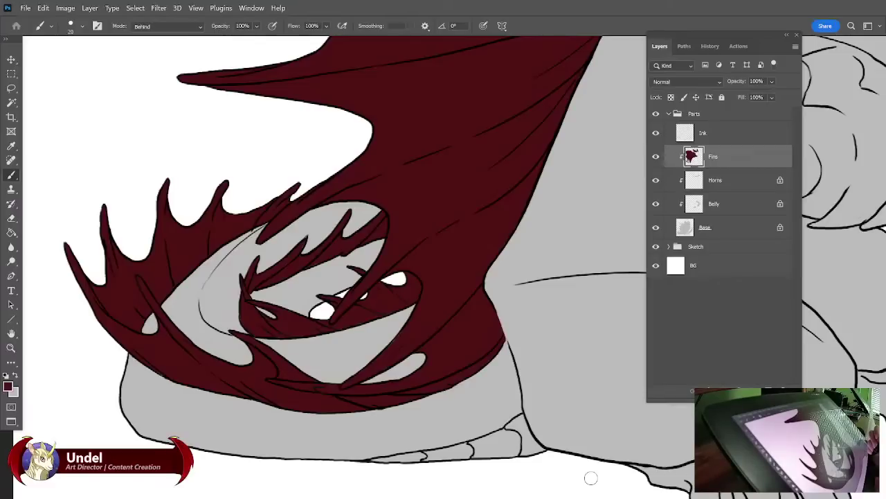
pyautogui.moveTo(594, 386); pyautogui.dragTo(111, 388)
pyautogui.moveTo(589, 360); pyautogui.dragTo(295, 344)
pyautogui.moveTo(520, 332); pyautogui.dragTo(554, 360)
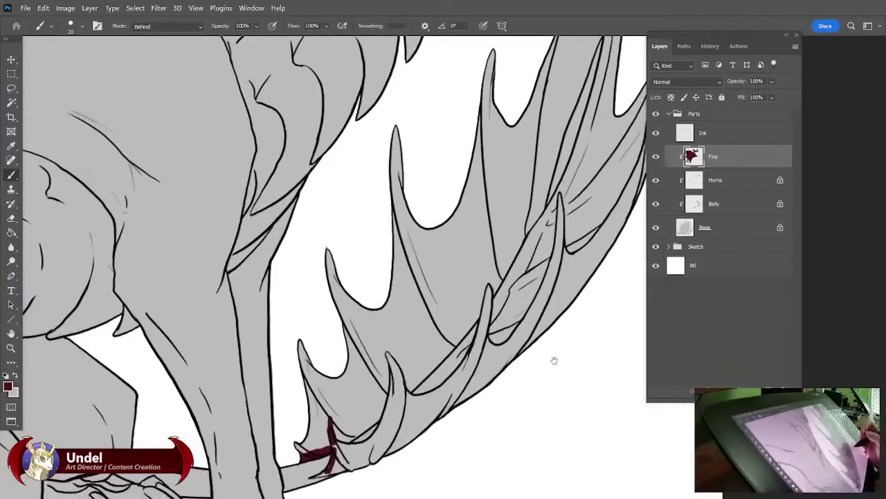
pyautogui.moveTo(297, 446)
pyautogui.mouseDown()
pyautogui.moveTo(328, 431)
pyautogui.moveTo(323, 438)
pyautogui.moveTo(331, 439)
pyautogui.moveTo(357, 424)
pyautogui.moveTo(342, 437)
pyautogui.moveTo(391, 404)
pyautogui.moveTo(348, 412)
pyautogui.moveTo(318, 436)
pyautogui.moveTo(366, 353)
pyautogui.moveTo(309, 424)
pyautogui.moveTo(303, 390)
pyautogui.mouseUp()
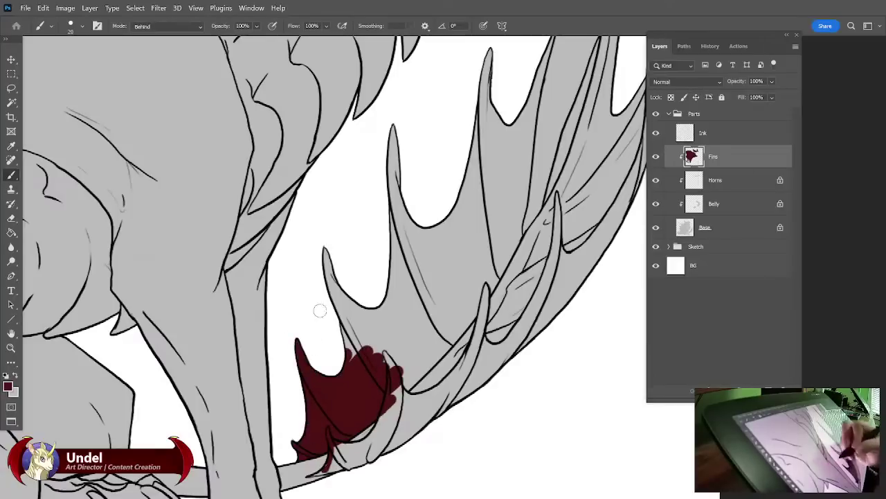
pyautogui.moveTo(320, 310)
pyautogui.mouseDown()
pyautogui.moveTo(344, 316)
pyautogui.moveTo(377, 374)
pyautogui.moveTo(381, 295)
pyautogui.moveTo(401, 357)
pyautogui.mouseUp()
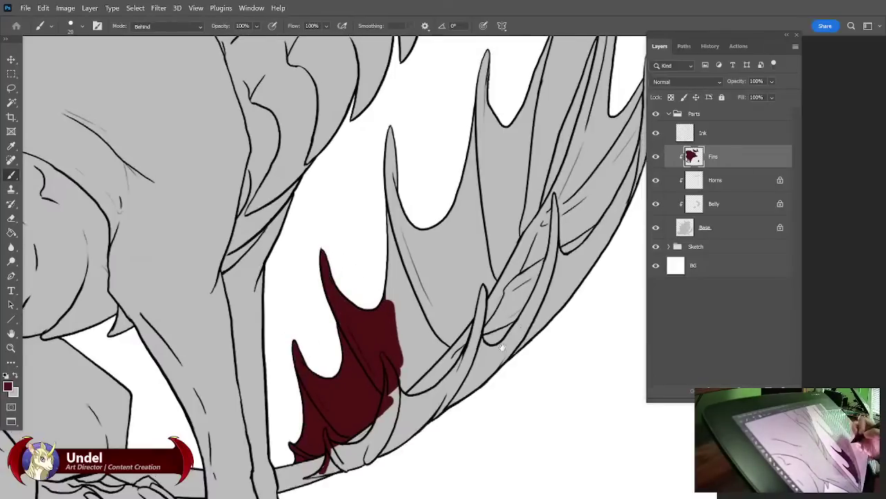
# Paint the third spike's tip dark red and run a band along the webbing's base up to the inner fold.
pyautogui.moveTo(503, 347); pyautogui.dragTo(473, 395)
pyautogui.moveTo(378, 416)
pyautogui.mouseDown()
pyautogui.moveTo(365, 430)
pyautogui.moveTo(395, 407)
pyautogui.moveTo(372, 439)
pyautogui.moveTo(413, 392)
pyautogui.mouseUp()
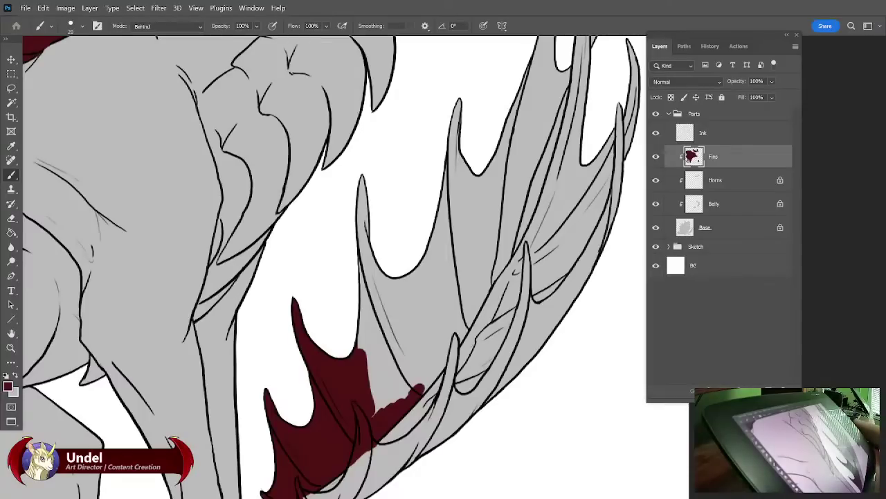
pyautogui.moveTo(362, 182); pyautogui.dragTo(359, 219)
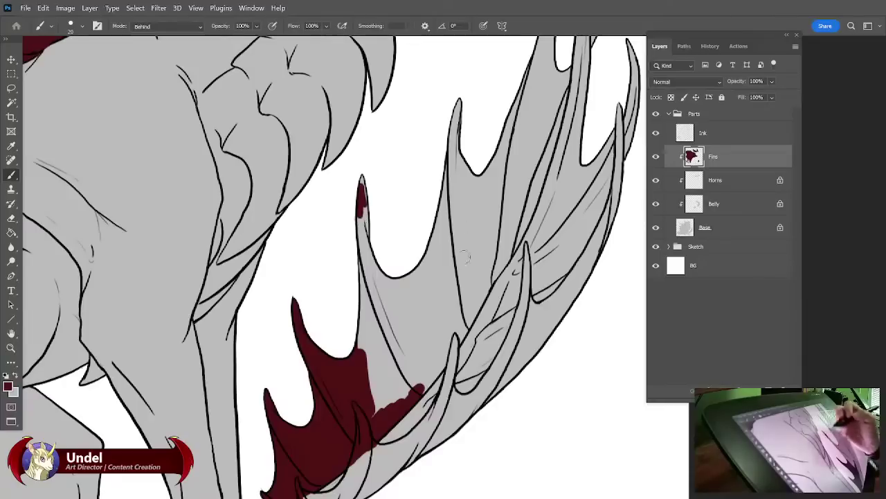
pyautogui.moveTo(415, 393)
pyautogui.mouseDown()
pyautogui.moveTo(449, 357)
pyautogui.moveTo(486, 281)
pyautogui.moveTo(491, 349)
pyautogui.moveTo(472, 350)
pyautogui.moveTo(486, 326)
pyautogui.mouseUp()
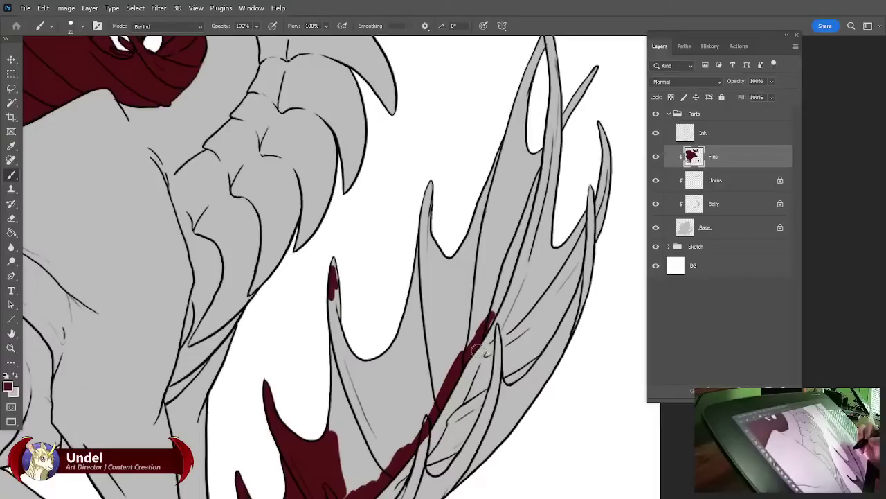
pyautogui.moveTo(480, 349); pyautogui.dragTo(473, 391)
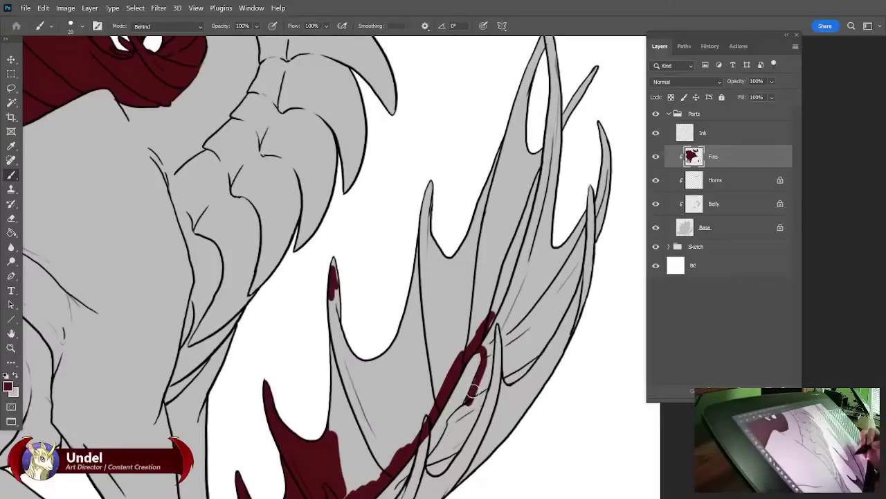
pyautogui.moveTo(515, 326); pyautogui.dragTo(566, 200)
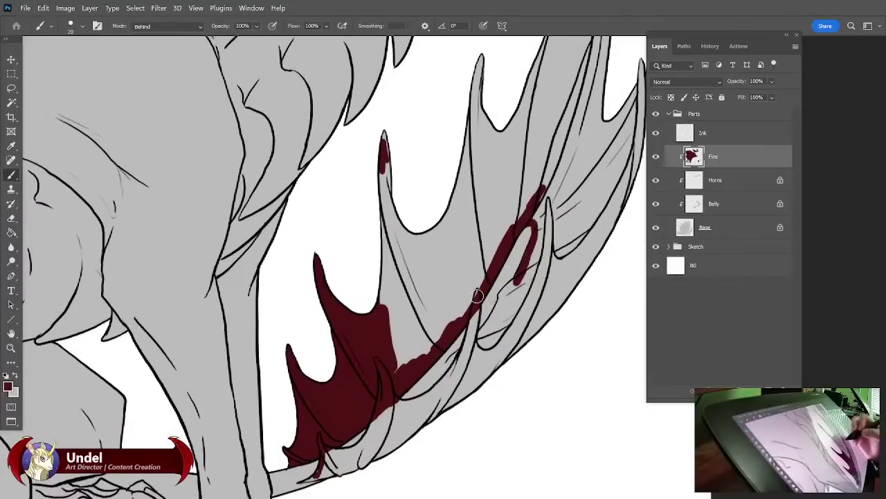
# Paint the overlapping front spike and the webbing beside it dark red, undoing stray strokes along the way.
pyautogui.moveTo(477, 296)
pyautogui.mouseDown()
pyautogui.moveTo(463, 352)
pyautogui.moveTo(422, 406)
pyautogui.mouseUp()
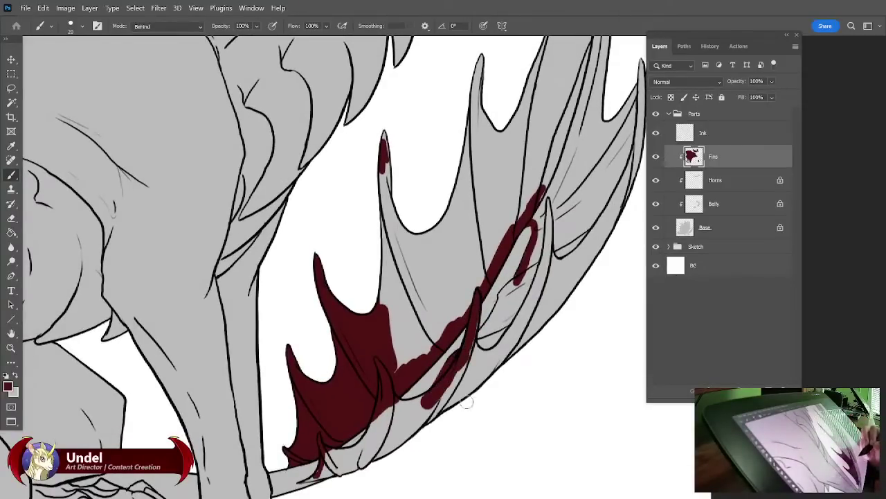
pyautogui.hotkey('ctrl', 'z')
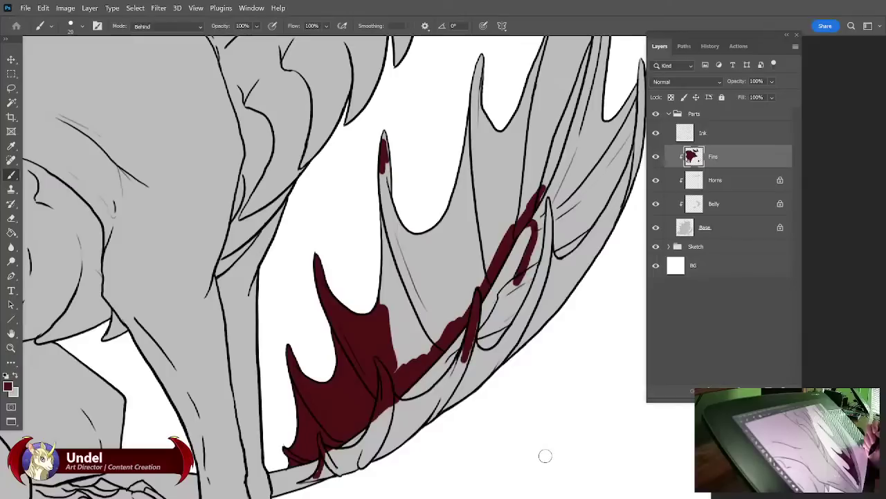
pyautogui.hotkey('alt', ']')
pyautogui.press('e')
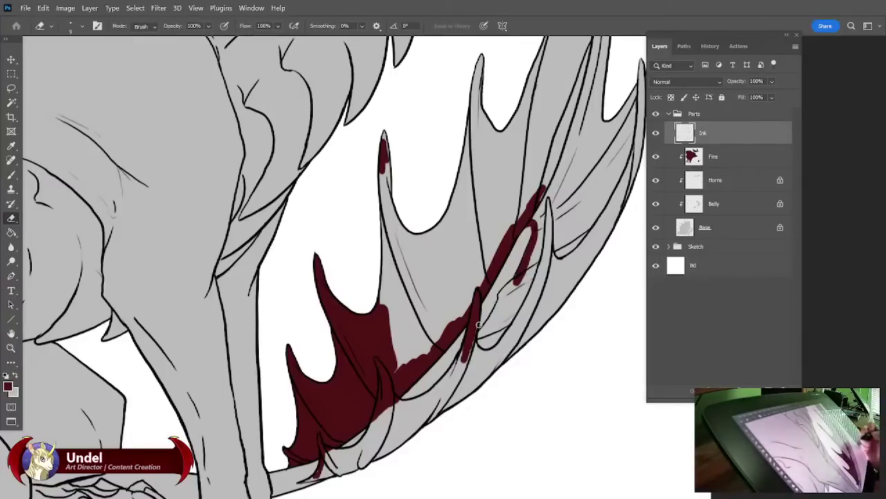
pyautogui.hotkey('alt', '[')
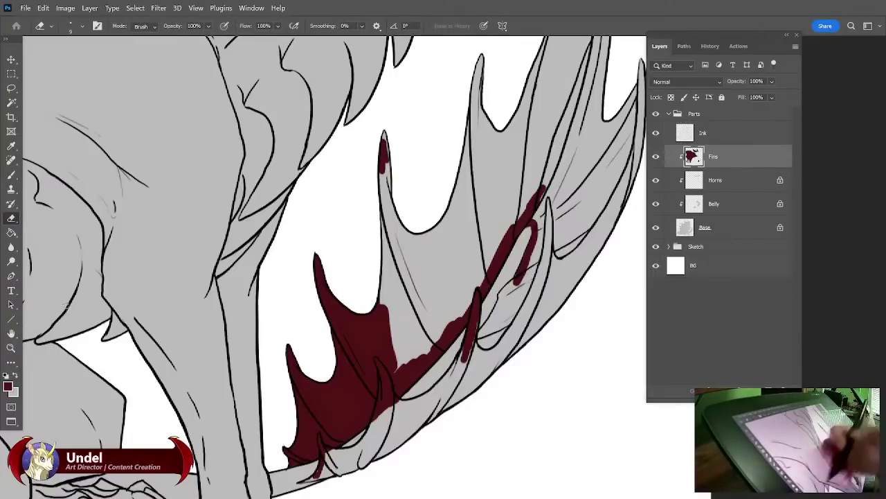
pyautogui.press('b')
pyautogui.moveTo(469, 350)
pyautogui.mouseDown()
pyautogui.moveTo(452, 377)
pyautogui.moveTo(460, 365)
pyautogui.mouseUp()
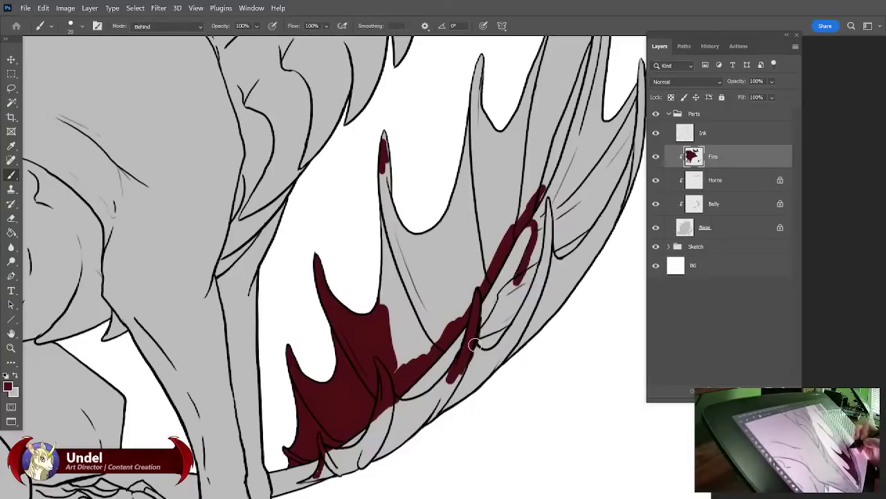
pyautogui.hotkey('ctrl', 'z')
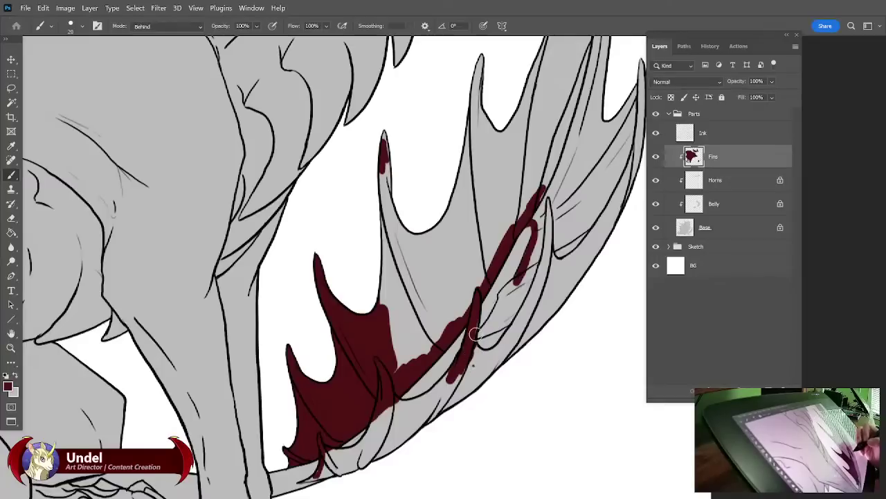
pyautogui.moveTo(474, 343)
pyautogui.mouseDown()
pyautogui.moveTo(522, 277)
pyautogui.moveTo(443, 405)
pyautogui.moveTo(459, 372)
pyautogui.mouseUp()
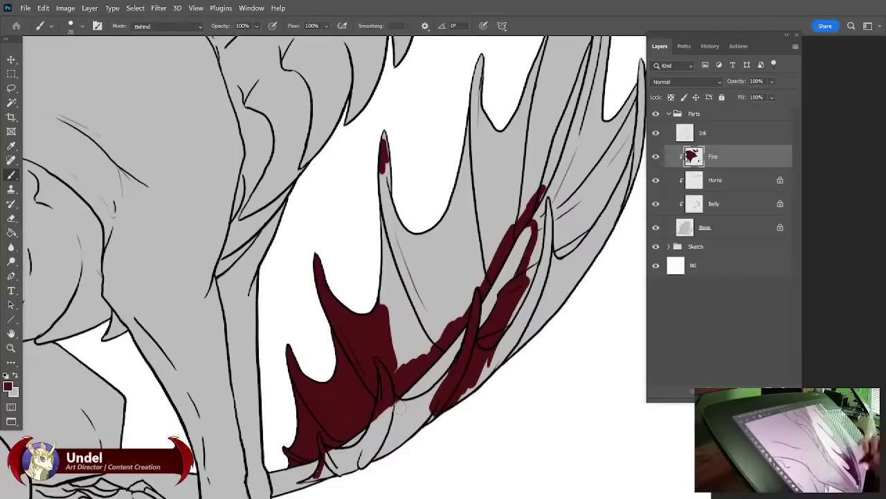
# Fill the fin's lower band and the small front spikes near its base with dark red up to the outer edge.
pyautogui.moveTo(400, 409); pyautogui.dragTo(444, 382)
pyautogui.moveTo(493, 347); pyautogui.dragTo(524, 299)
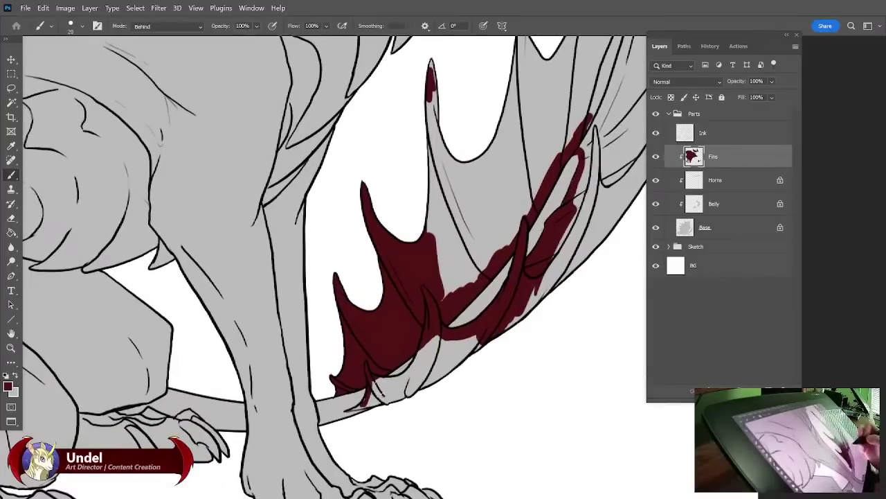
pyautogui.moveTo(370, 389)
pyautogui.mouseDown()
pyautogui.moveTo(407, 380)
pyautogui.moveTo(393, 382)
pyautogui.moveTo(419, 361)
pyautogui.mouseUp()
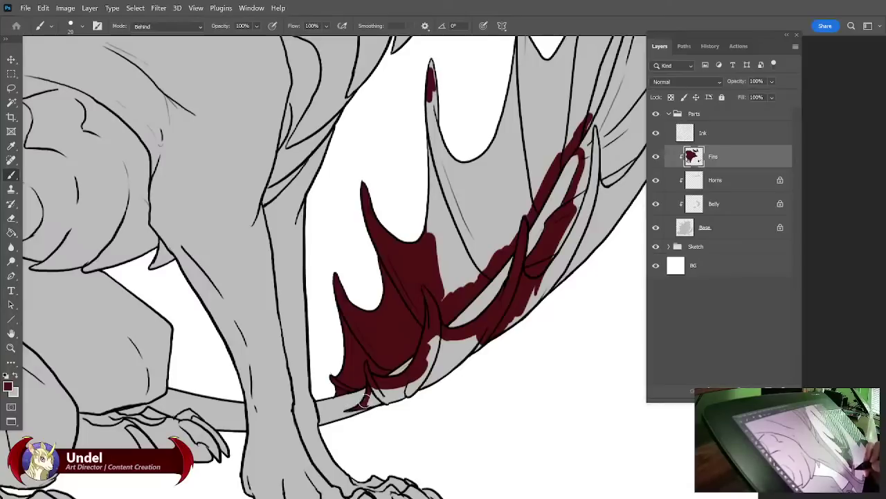
pyautogui.moveTo(363, 400)
pyautogui.mouseDown()
pyautogui.moveTo(433, 373)
pyautogui.moveTo(425, 364)
pyautogui.moveTo(476, 335)
pyautogui.moveTo(427, 376)
pyautogui.moveTo(460, 361)
pyautogui.mouseUp()
pyautogui.moveTo(507, 392); pyautogui.dragTo(424, 449)
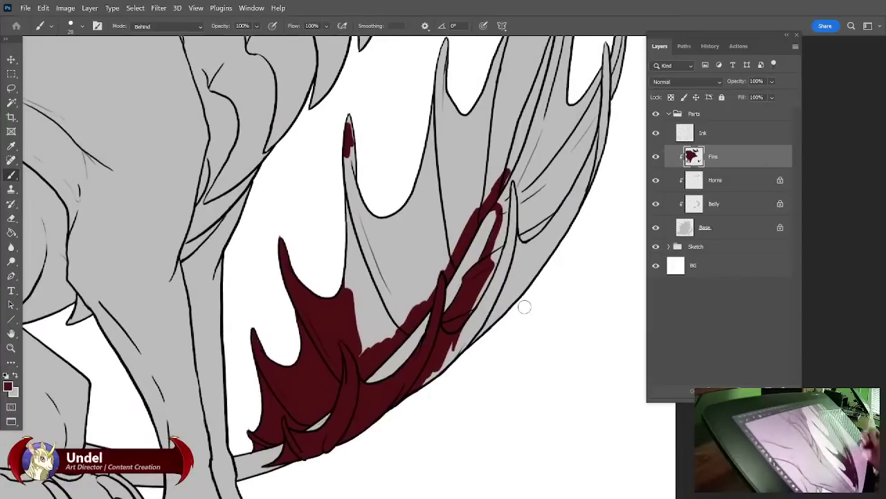
pyautogui.moveTo(454, 353)
pyautogui.mouseDown()
pyautogui.moveTo(427, 383)
pyautogui.moveTo(462, 338)
pyautogui.moveTo(437, 417)
pyautogui.mouseUp()
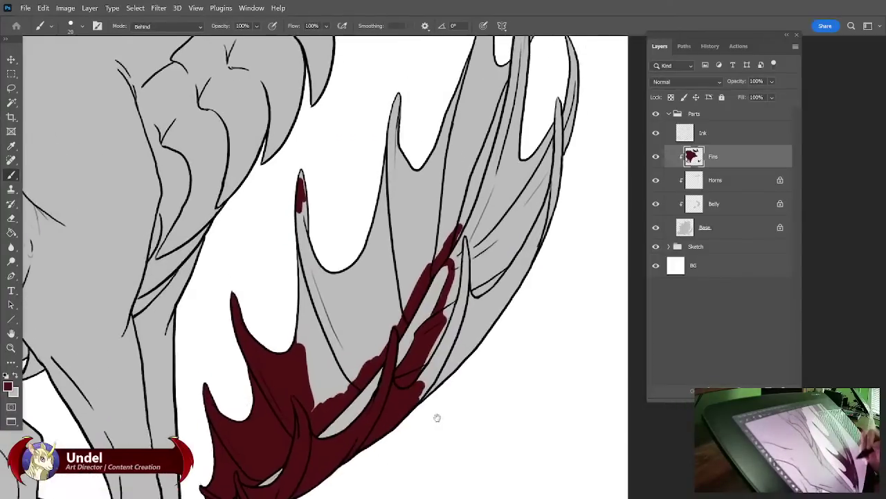
# Lasso the unpainted upper part of the tail-tip fin, fill it with dark red and clear the selection.
pyautogui.scroll(1, 437, 417)
pyautogui.hscroll(1, 437, 417)
pyautogui.moveTo(436, 368)
pyautogui.mouseDown()
pyautogui.moveTo(416, 392)
pyautogui.moveTo(457, 319)
pyautogui.moveTo(440, 385)
pyautogui.mouseUp()
pyautogui.hotkey('ctrl', '-')
pyautogui.hotkey('ctrl', '-')
pyautogui.hotkey('ctrl', '-')
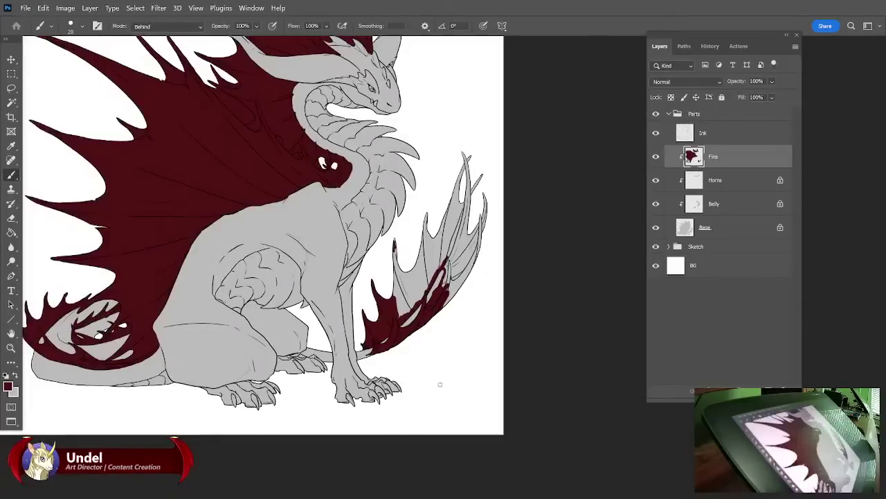
pyautogui.press('l')
pyautogui.moveTo(399, 230)
pyautogui.mouseDown()
pyautogui.moveTo(384, 289)
pyautogui.moveTo(393, 322)
pyautogui.moveTo(420, 315)
pyautogui.mouseUp()
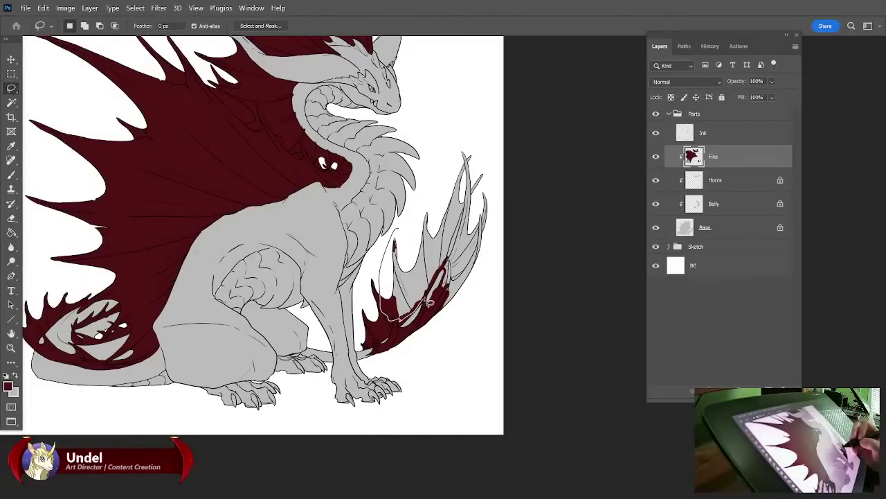
pyautogui.moveTo(448, 276)
pyautogui.mouseDown()
pyautogui.moveTo(419, 334)
pyautogui.moveTo(496, 312)
pyautogui.moveTo(474, 109)
pyautogui.moveTo(406, 228)
pyautogui.mouseUp()
pyautogui.hotkey('shift', 'BackSpace')
pyautogui.press('Return')
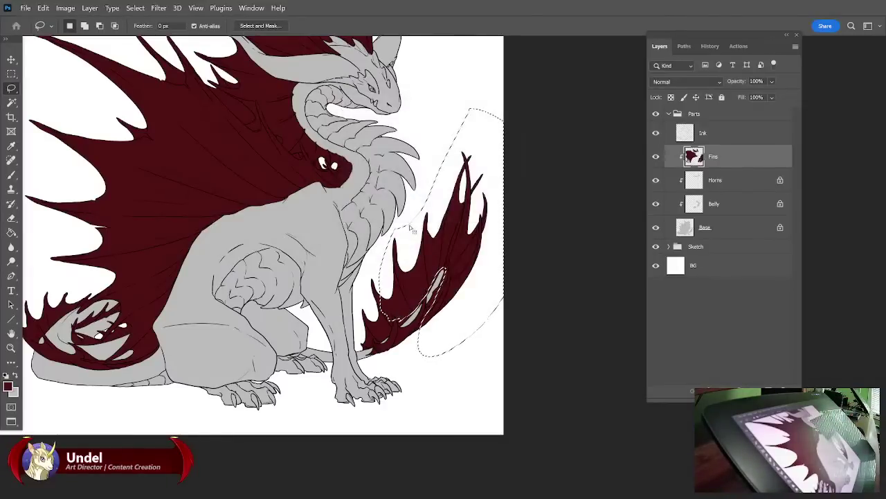
pyautogui.hotkey('ctrl', 'd')
# Add a layer mask to the Fins layer.
pyautogui.hotkey('ctrl', '+')
pyautogui.hotkey('ctrl', '+')
pyautogui.hotkey('ctrl', '+')
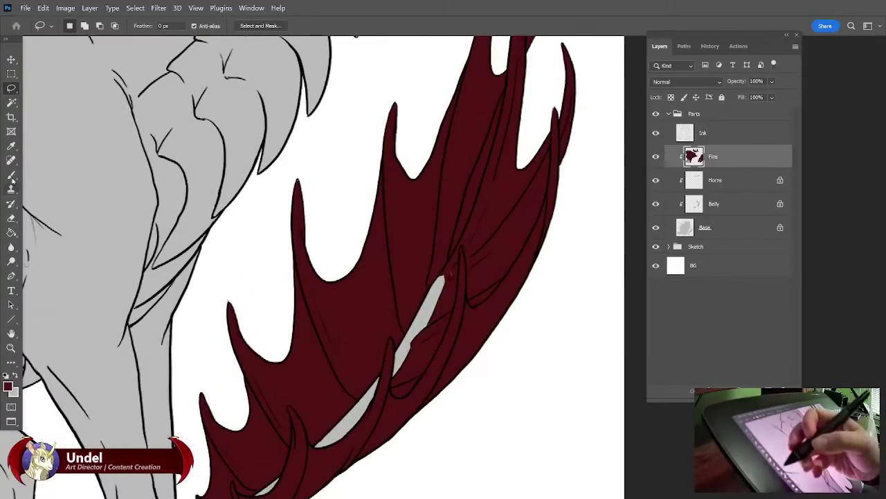
pyautogui.press('b')
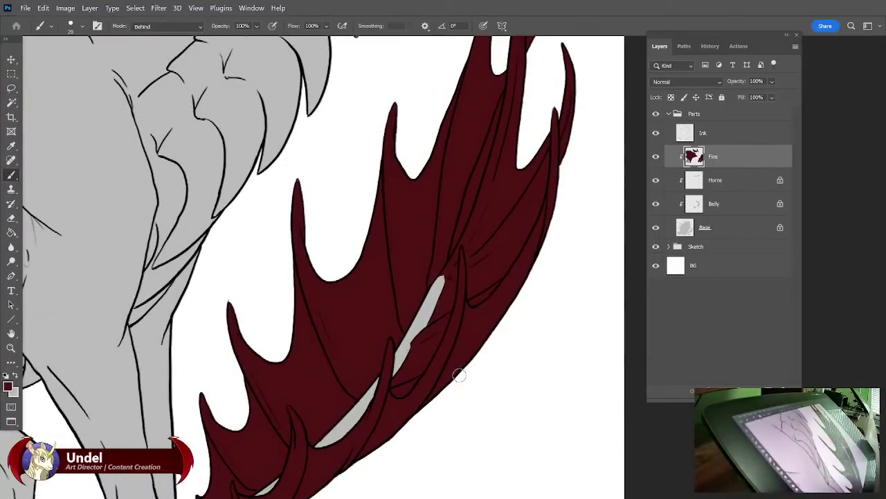
pyautogui.click(724, 391)
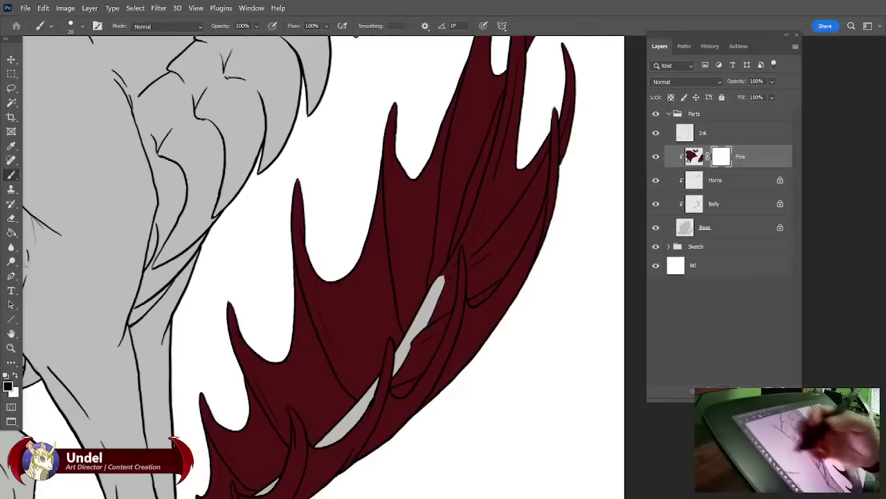
# On the Ink layer, draw a thin black curved webbing line between the tall spike and the small branching spike at the fin's tip.
pyautogui.press('l')
pyautogui.moveTo(539, 227); pyautogui.dragTo(482, 319)
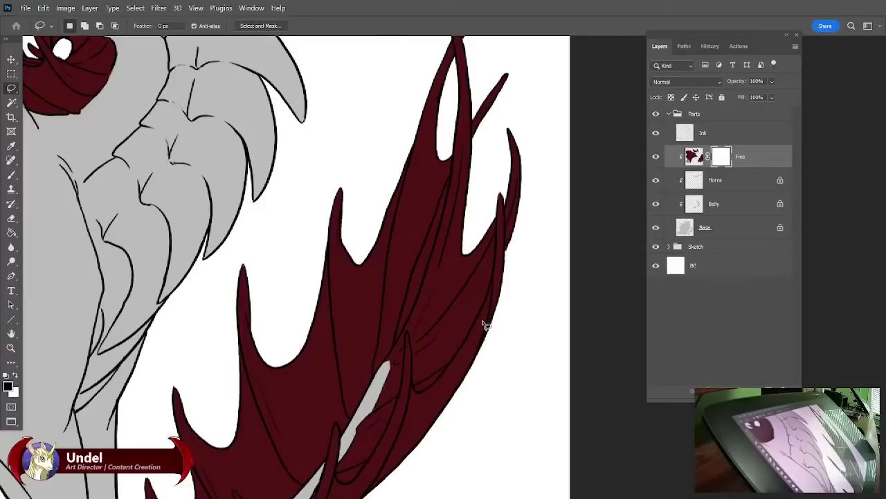
pyautogui.moveTo(574, 358); pyautogui.dragTo(548, 436)
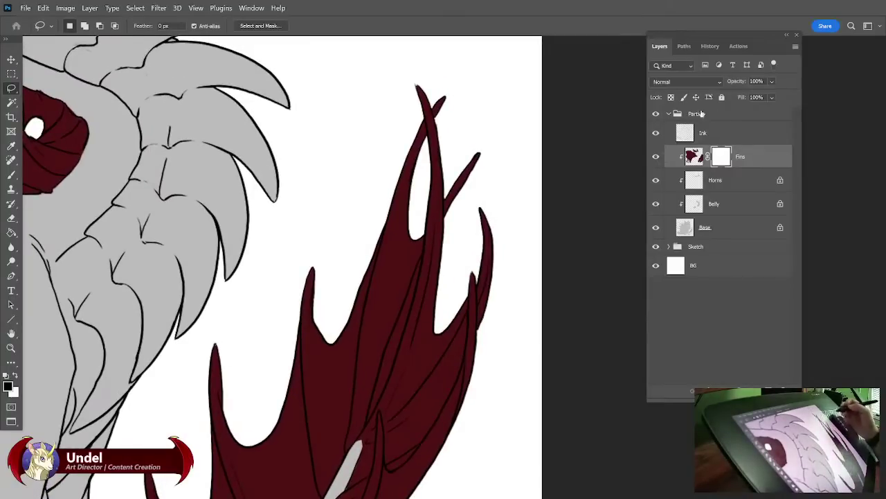
pyautogui.click(701, 138)
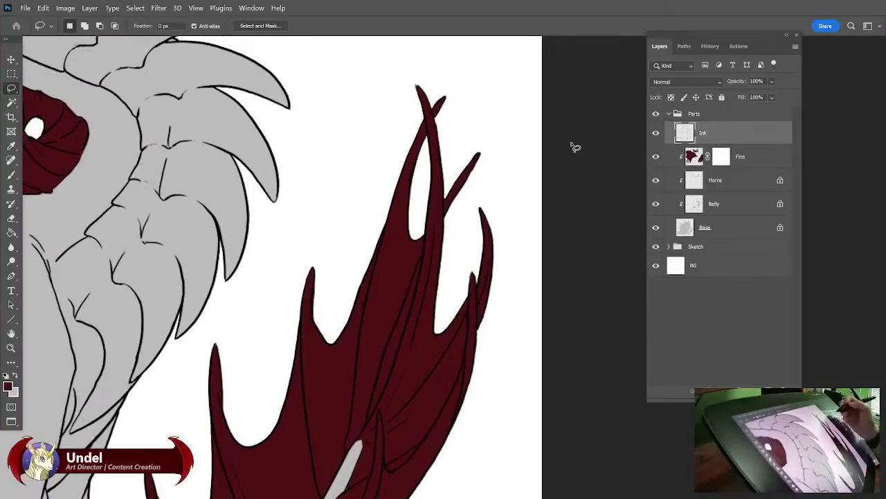
pyautogui.click(11, 174)
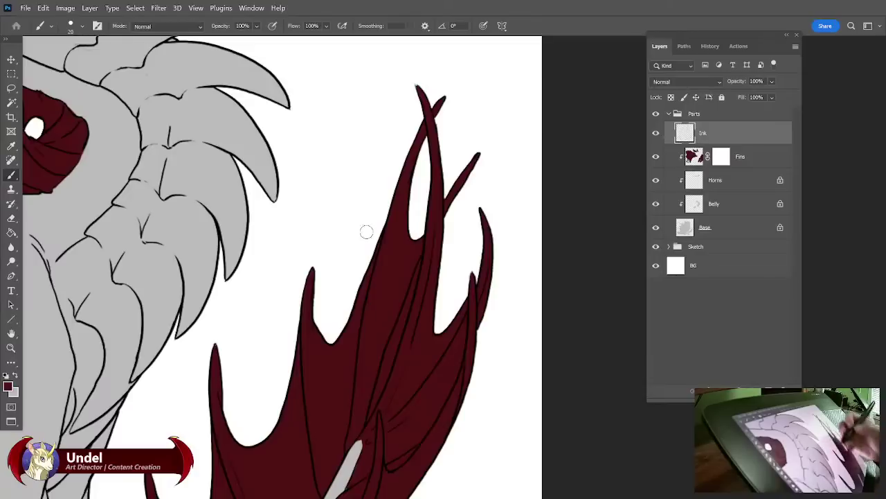
pyautogui.keyDown('alt'); pyautogui.click(247, 235); pyautogui.keyUp('alt')
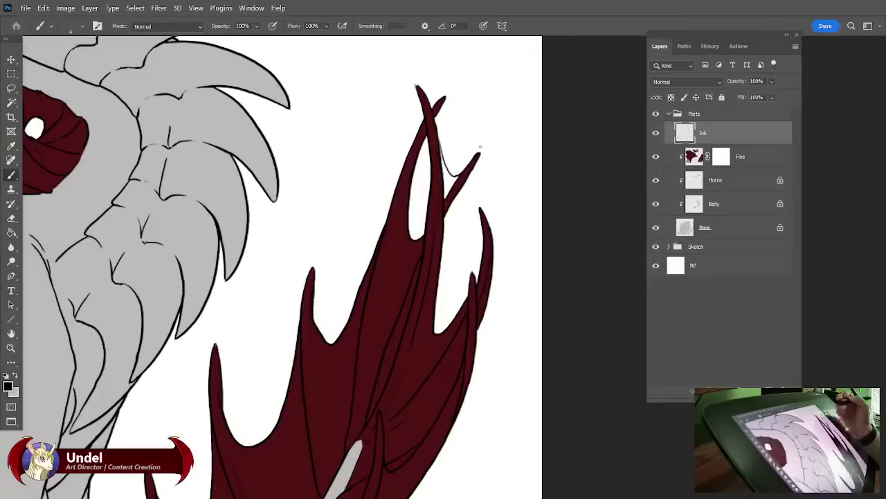
# Hide the Fins layer, unlock the Base layer and fill the new webbing between the two spikes with the sampled base grey.
pyautogui.click(656, 157)
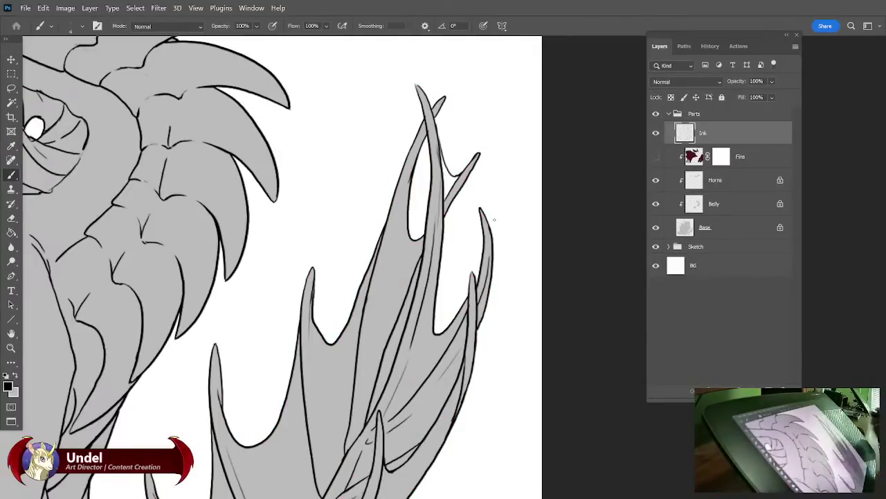
pyautogui.click(715, 226)
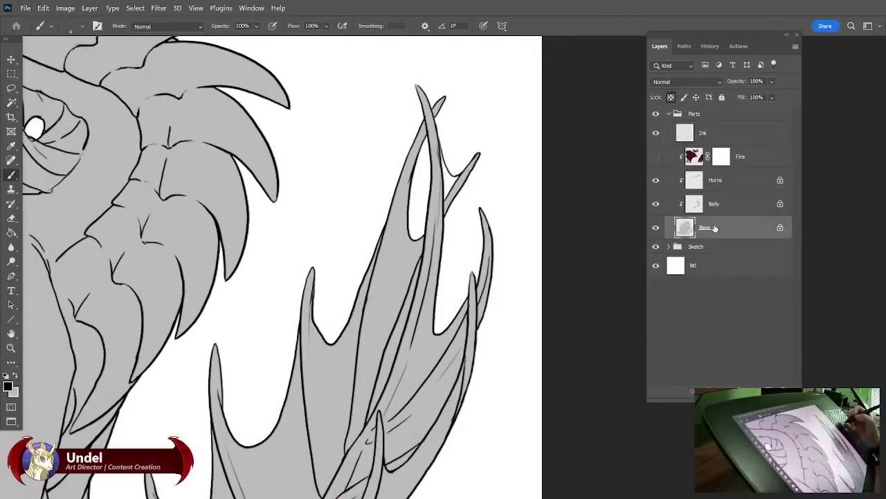
pyautogui.keyDown('alt'); pyautogui.click(437, 211); pyautogui.keyUp('alt')
pyautogui.moveTo(440, 157); pyautogui.dragTo(448, 181)
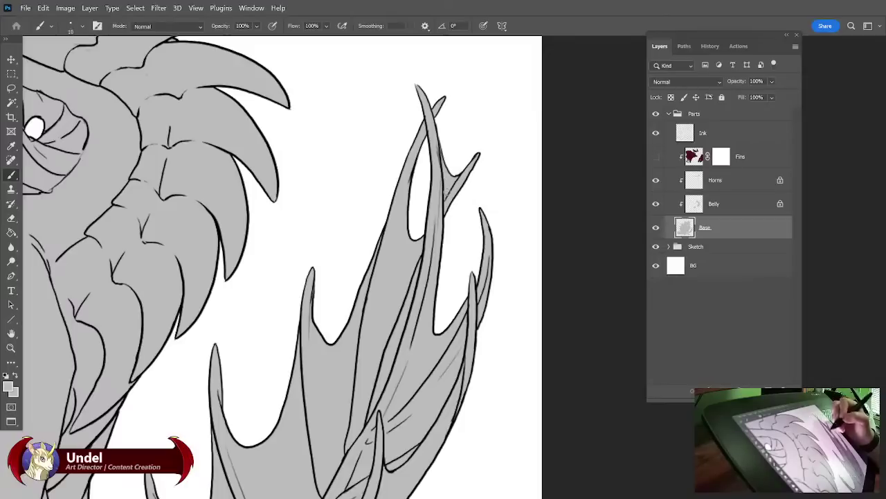
# Erase the leftover ink lines inside the new webbing on the Ink layer.
pyautogui.click(703, 133)
pyautogui.press('e')
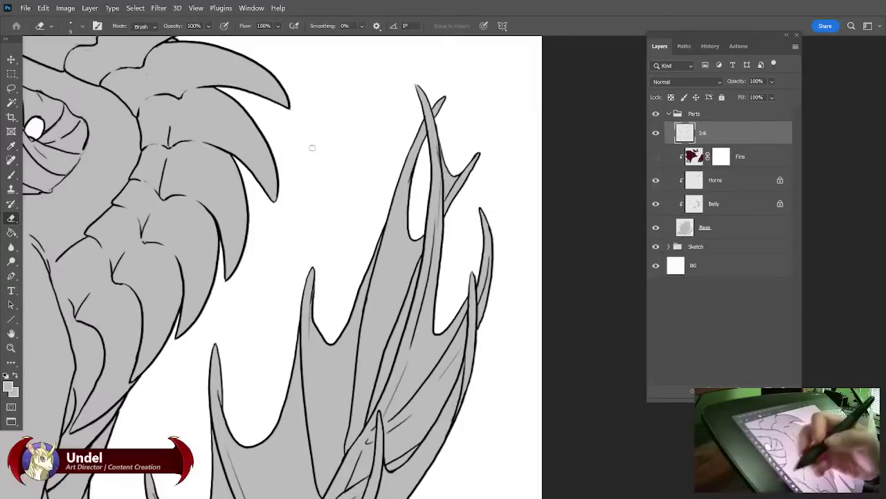
pyautogui.moveTo(459, 178); pyautogui.dragTo(450, 189)
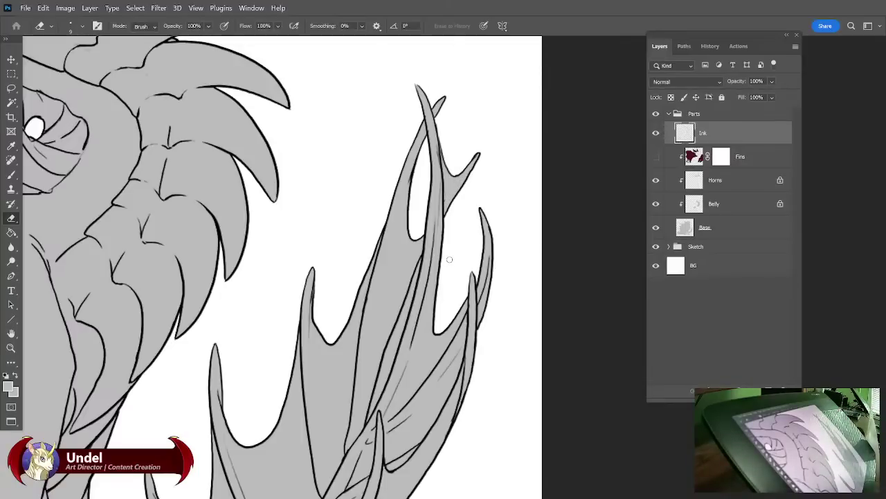
# Show the Fins layer again and touch up the Base layer along the new webbing with the sampled grey.
pyautogui.click(656, 156)
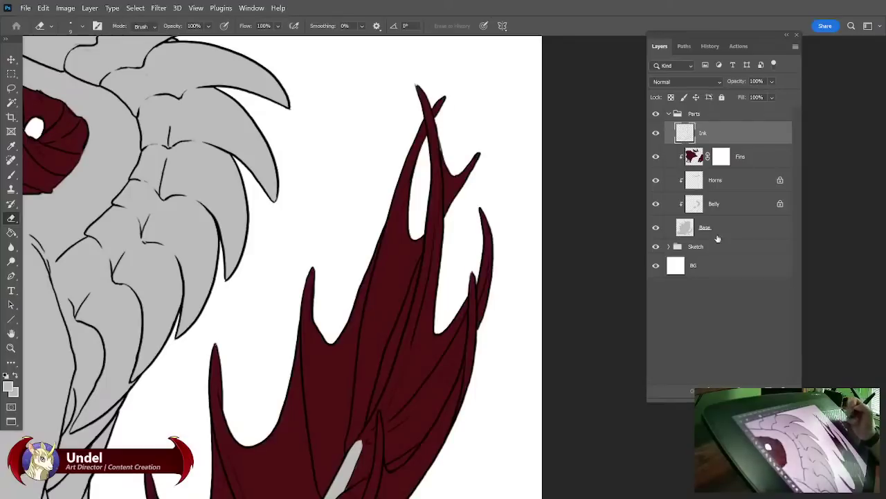
pyautogui.click(676, 163)
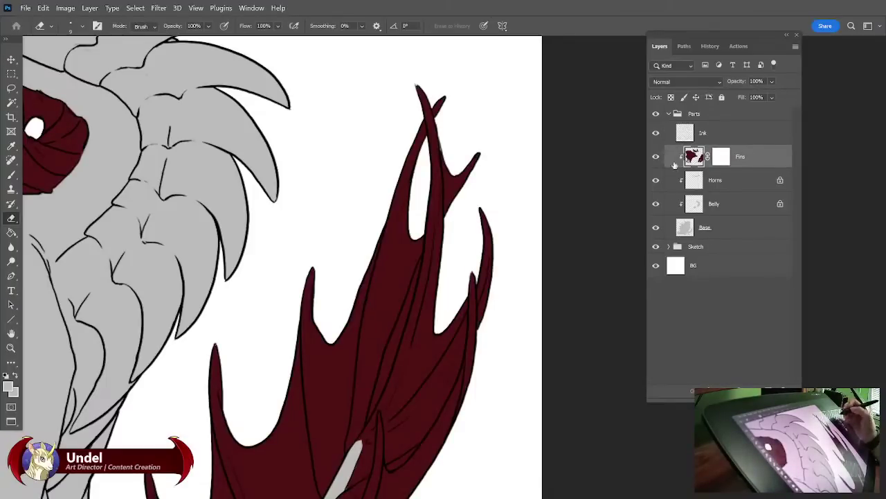
pyautogui.press('b')
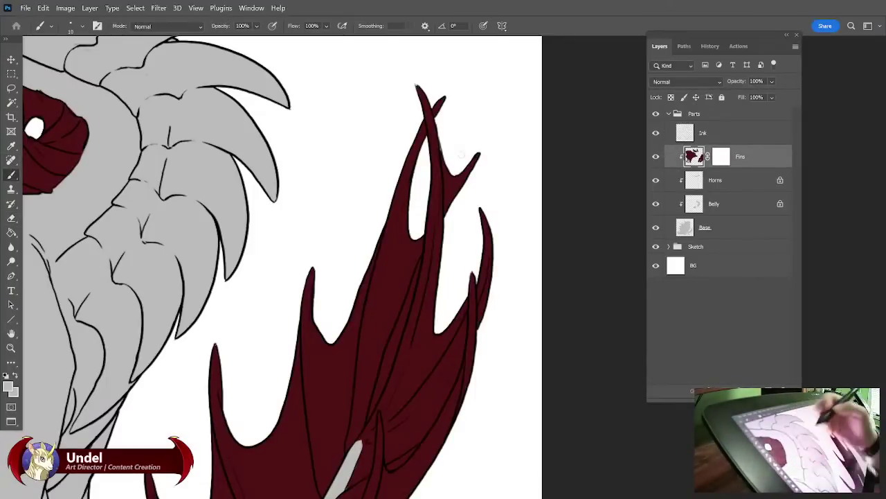
pyautogui.keyDown('alt'); pyautogui.click(452, 180); pyautogui.keyUp('alt')
pyautogui.click(722, 208)
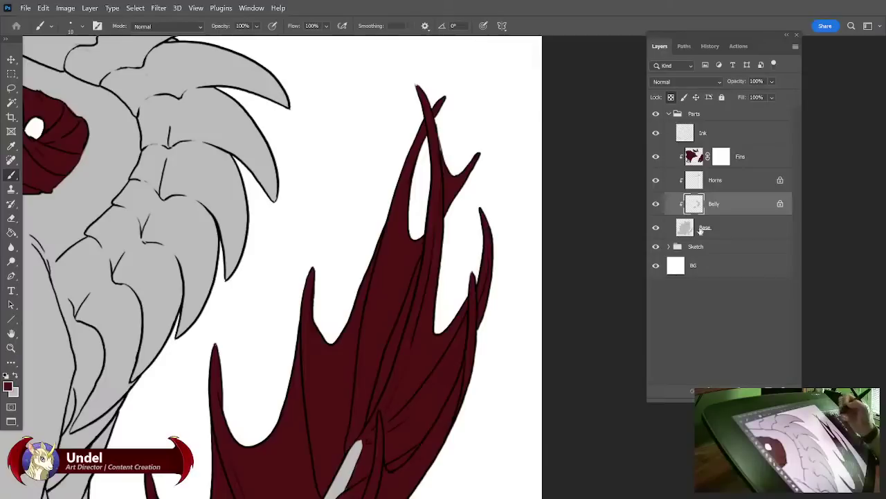
pyautogui.click(694, 222)
pyautogui.keyDown('alt'); pyautogui.click(188, 227); pyautogui.keyUp('alt')
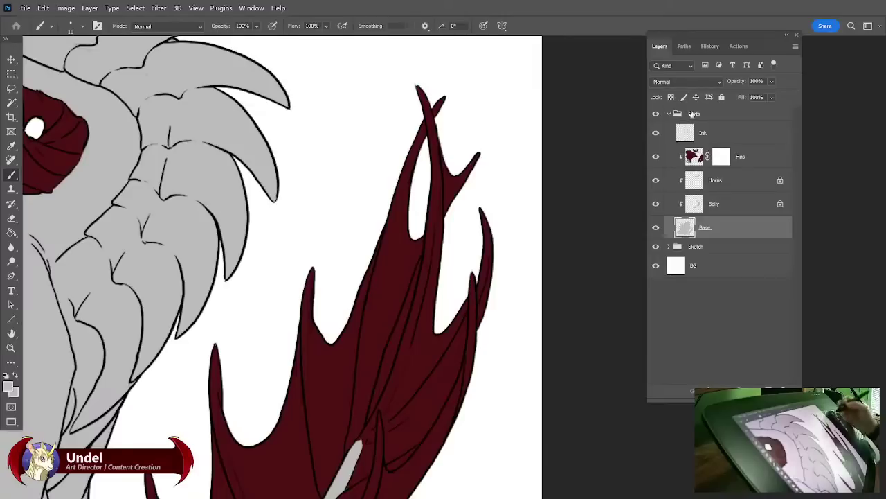
# Target the Fins layer mask and lasso a narrow strip extending the grey tail tip upward into the dark red fin.
pyautogui.click(696, 157)
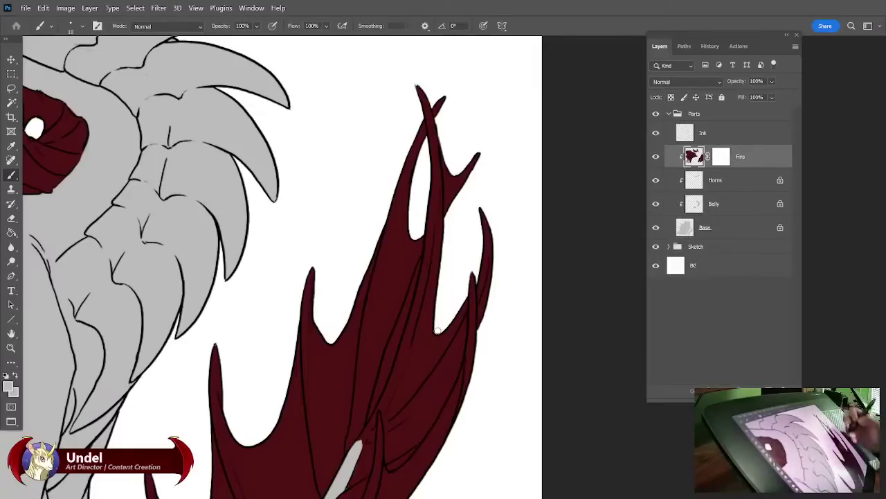
pyautogui.click(725, 158)
pyautogui.moveTo(465, 414); pyautogui.dragTo(513, 289)
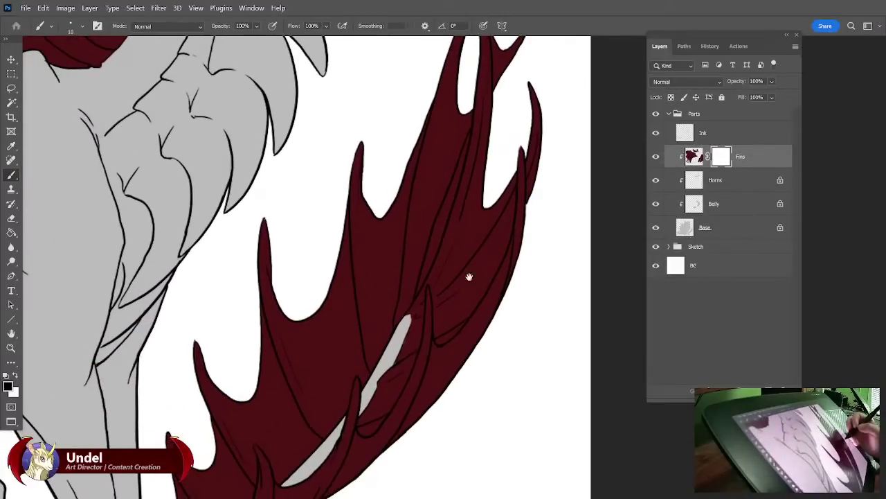
pyautogui.click(11, 89)
pyautogui.moveTo(487, 222)
pyautogui.mouseDown()
pyautogui.moveTo(480, 265)
pyautogui.moveTo(439, 306)
pyautogui.moveTo(399, 322)
pyautogui.mouseUp()
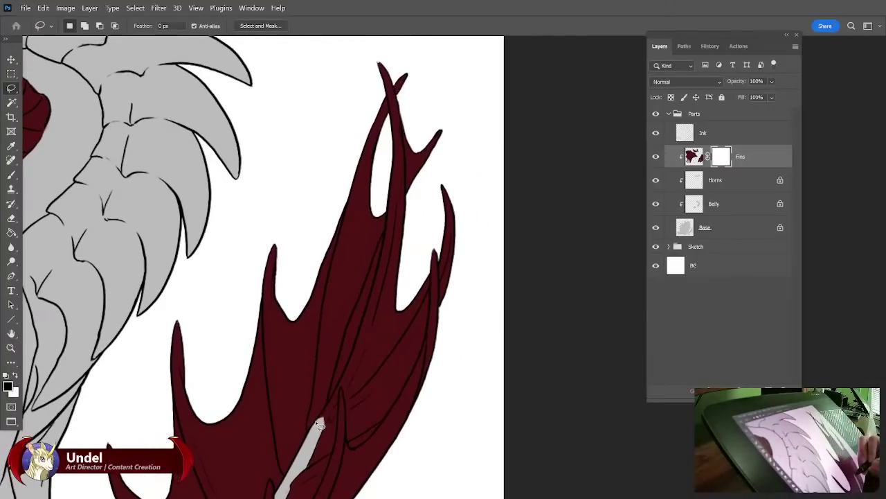
pyautogui.moveTo(323, 413)
pyautogui.mouseDown()
pyautogui.moveTo(376, 299)
pyautogui.moveTo(364, 353)
pyautogui.moveTo(318, 444)
pyautogui.mouseUp()
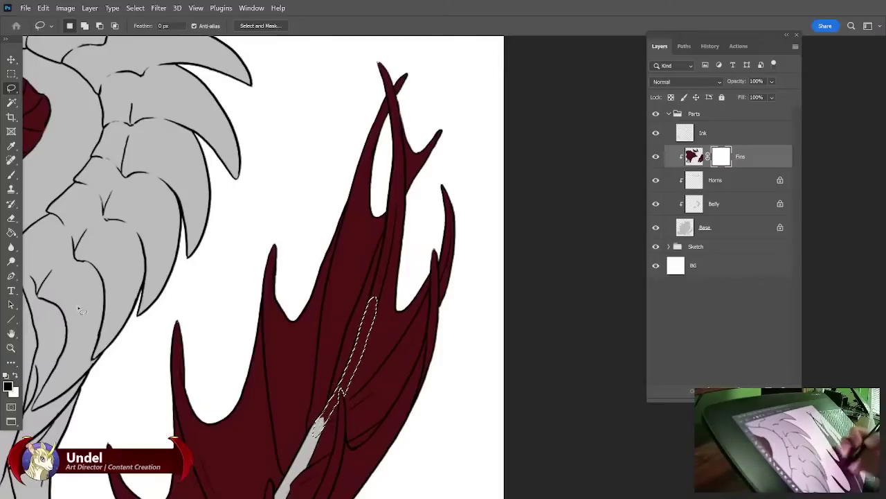
# Fade the selected strip on the mask with a linear, Normal-mode black-to-white gradient from the grey tail tip upward, and clear the selection.
pyautogui.press('g')
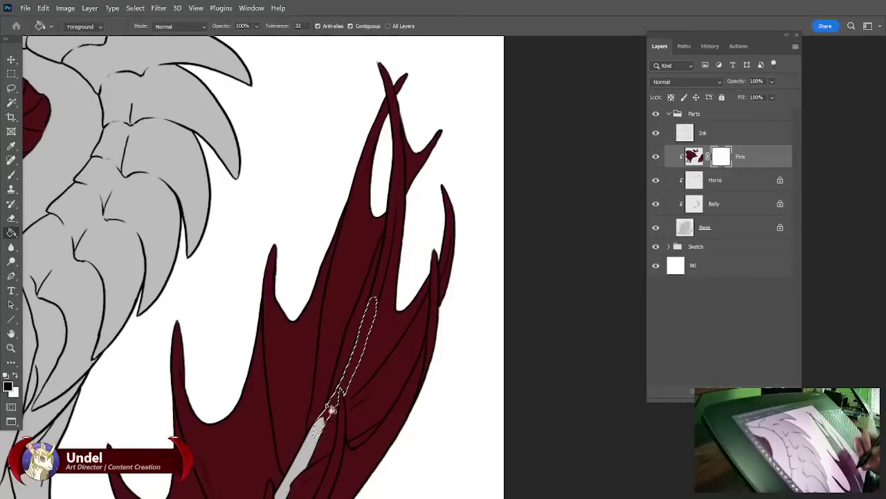
pyautogui.rightClick(11, 232)
pyautogui.click(49, 230)
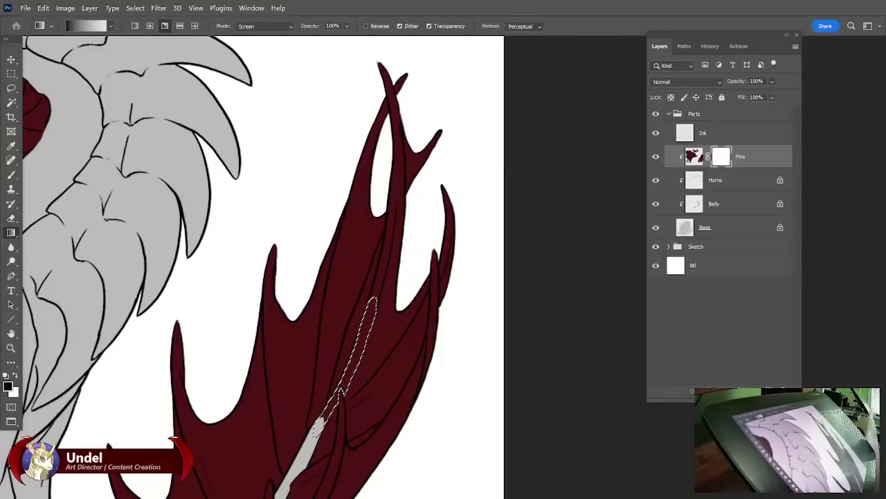
pyautogui.click(135, 25)
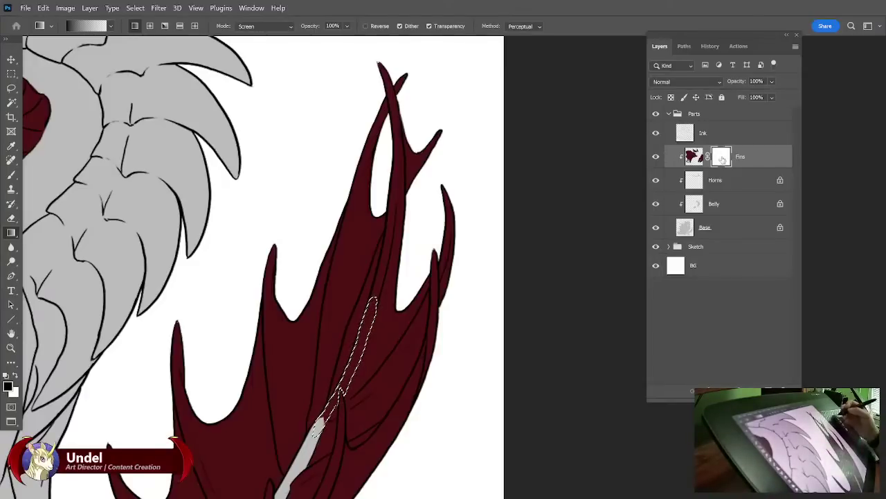
pyautogui.click(265, 26)
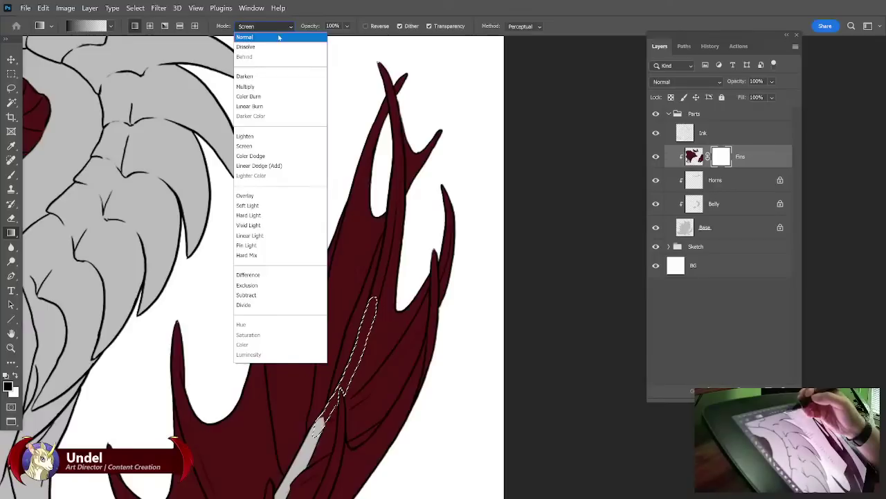
pyautogui.click(247, 35)
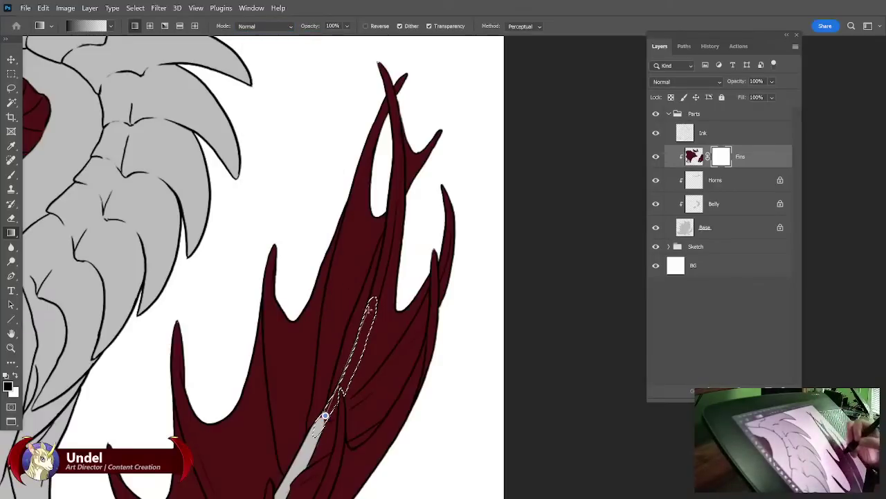
pyautogui.moveTo(325, 415); pyautogui.dragTo(374, 302)
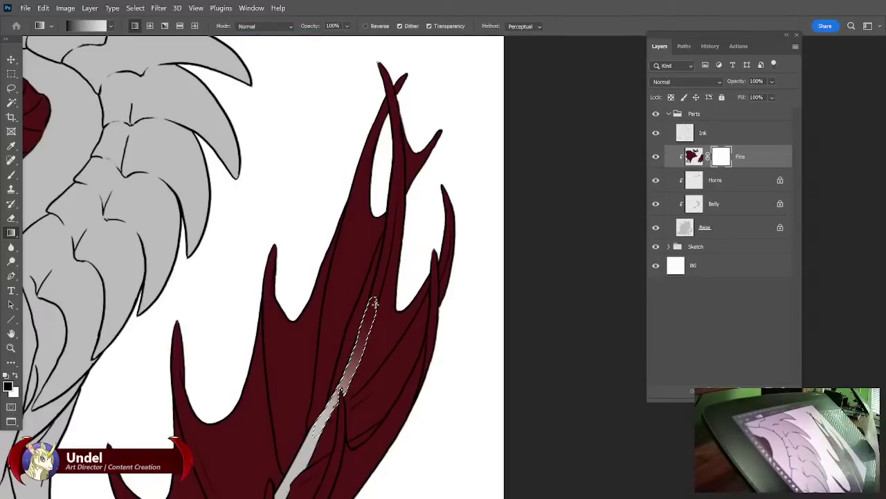
pyautogui.hotkey('ctrl', 'd')
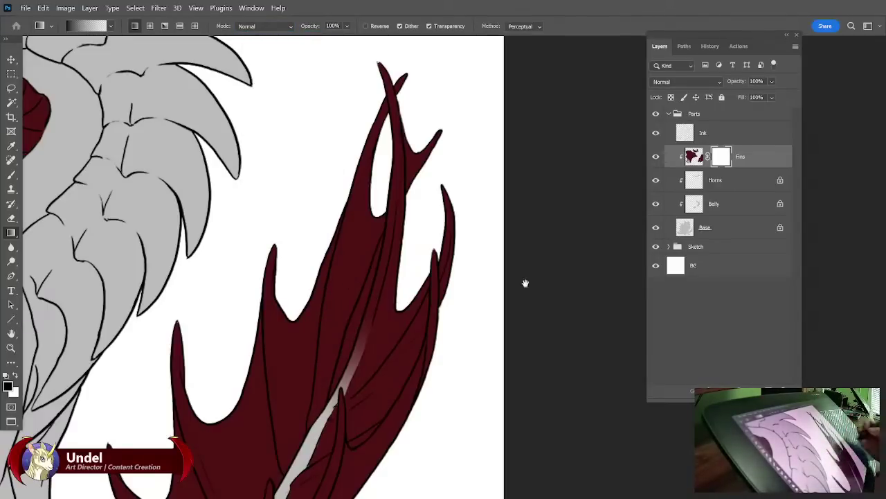
# Lasso the tall front spike at the fin's tip, from its point down to its base in the webbing.
pyautogui.moveTo(525, 282); pyautogui.dragTo(557, 223)
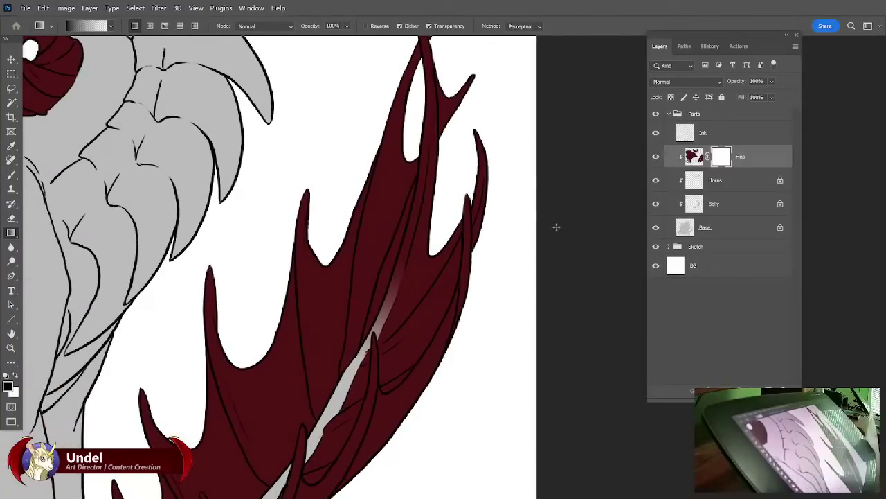
pyautogui.press('l')
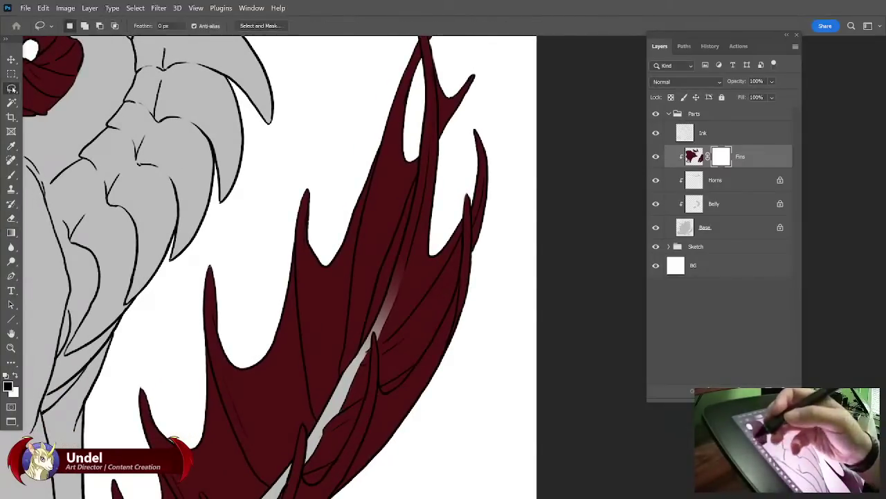
pyautogui.moveTo(556, 227); pyautogui.dragTo(527, 305)
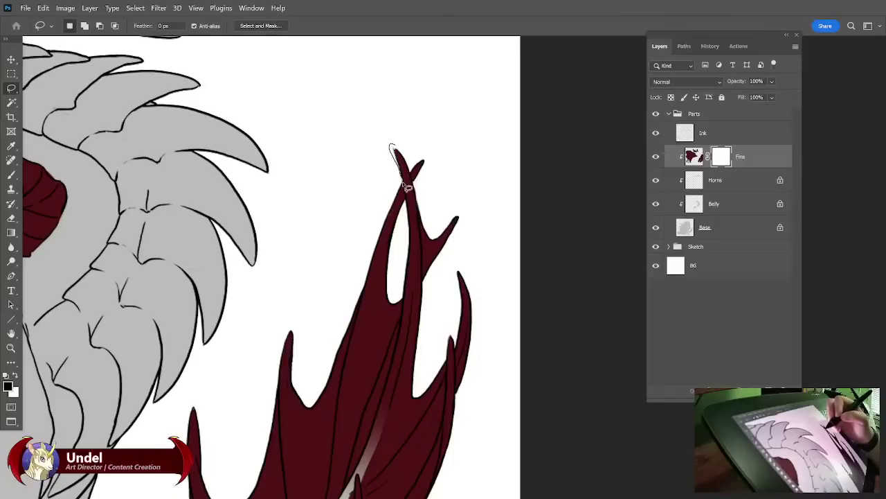
pyautogui.moveTo(407, 186)
pyautogui.mouseDown()
pyautogui.moveTo(408, 326)
pyautogui.moveTo(420, 240)
pyautogui.mouseUp()
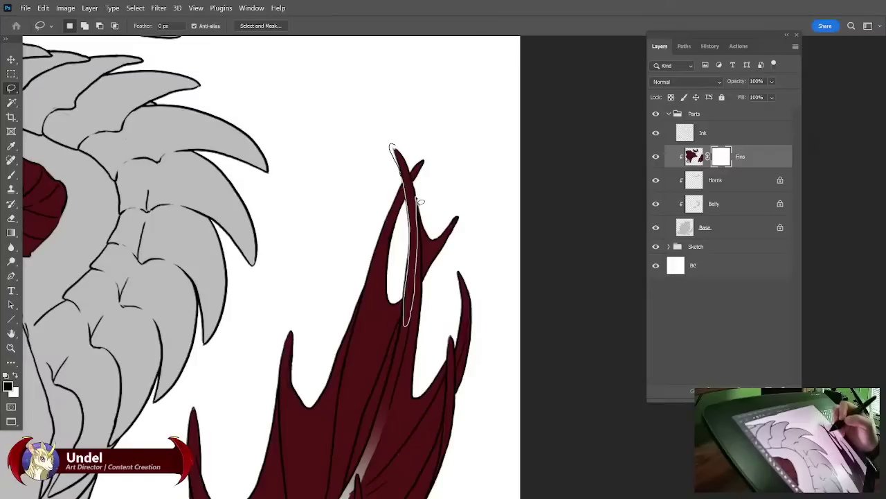
pyautogui.moveTo(421, 202); pyautogui.dragTo(417, 193)
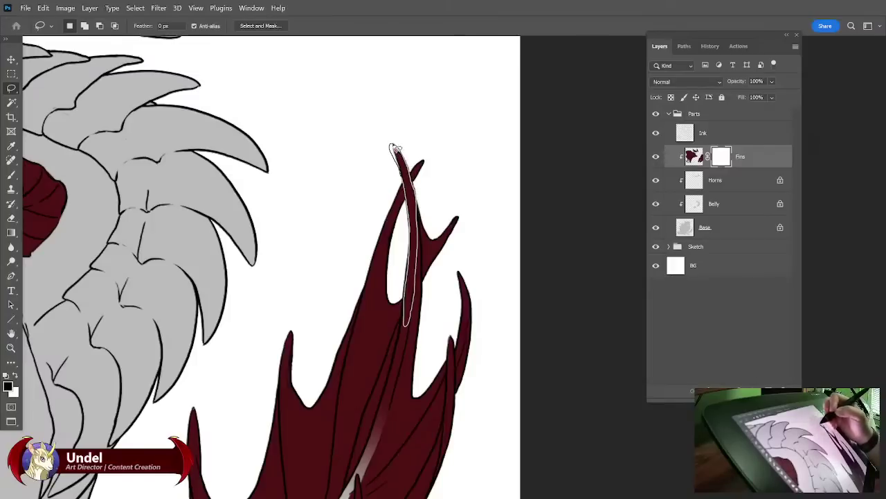
pyautogui.moveTo(395, 149); pyautogui.dragTo(392, 146)
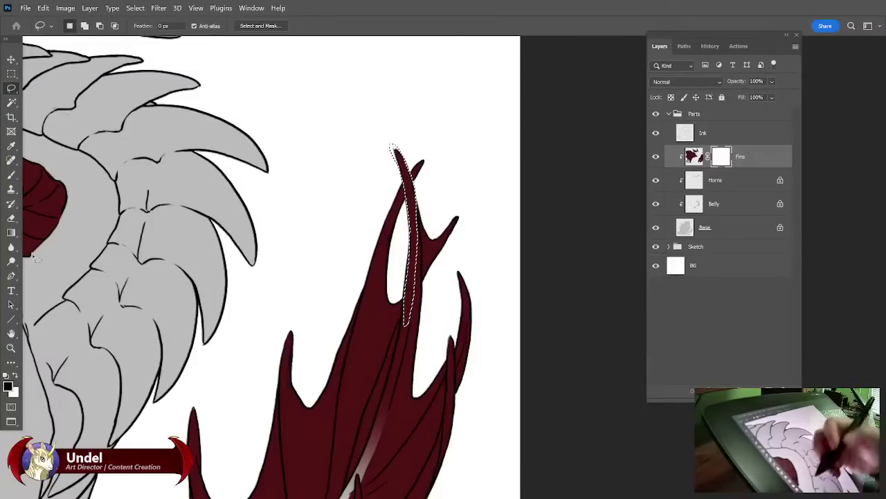
# Try a mask gradient along the selected spike from near its point down to its base, and undo it.
pyautogui.click(11, 233)
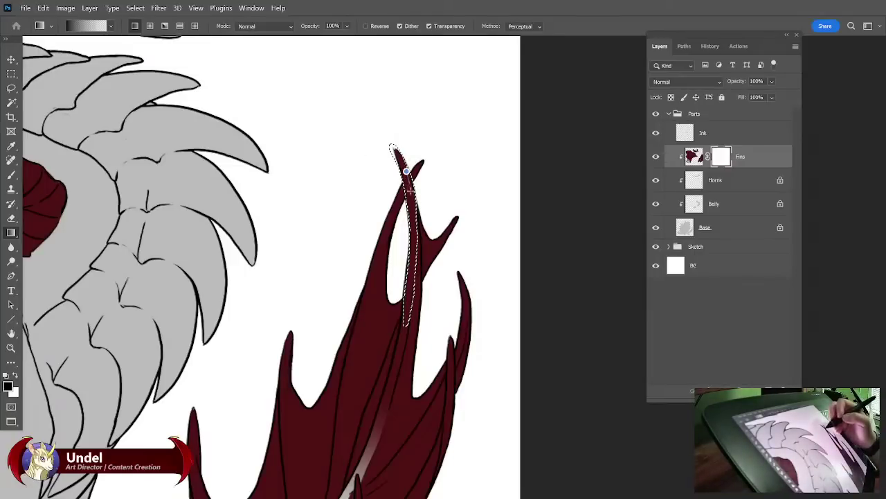
pyautogui.moveTo(407, 171); pyautogui.dragTo(409, 320)
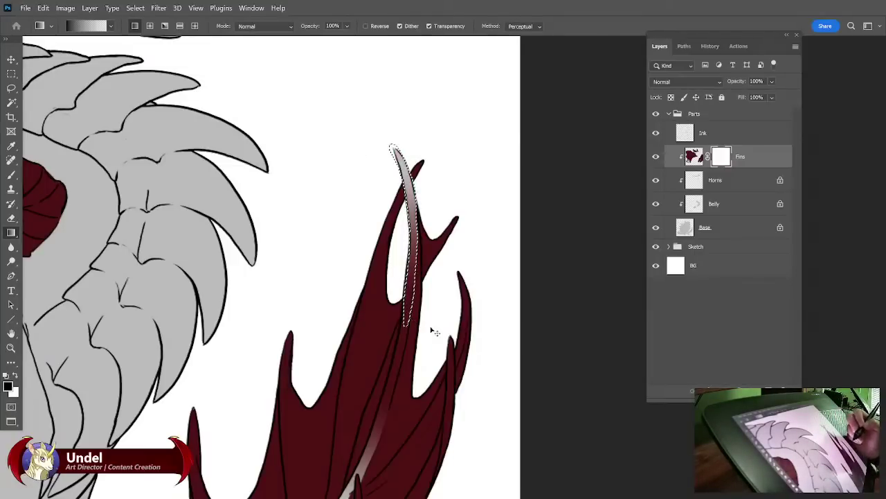
pyautogui.hotkey('ctrl', 'z')
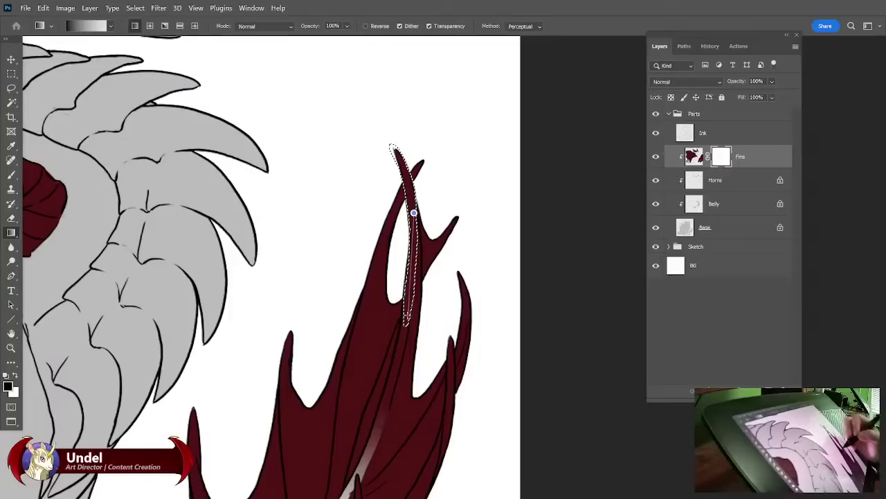
# Fade the selected tall front spike on the mask with a black-to-white gradient from its point to its base, and clear the selection.
pyautogui.moveTo(403, 159); pyautogui.dragTo(415, 354)
pyautogui.hotkey('ctrl', 'd')
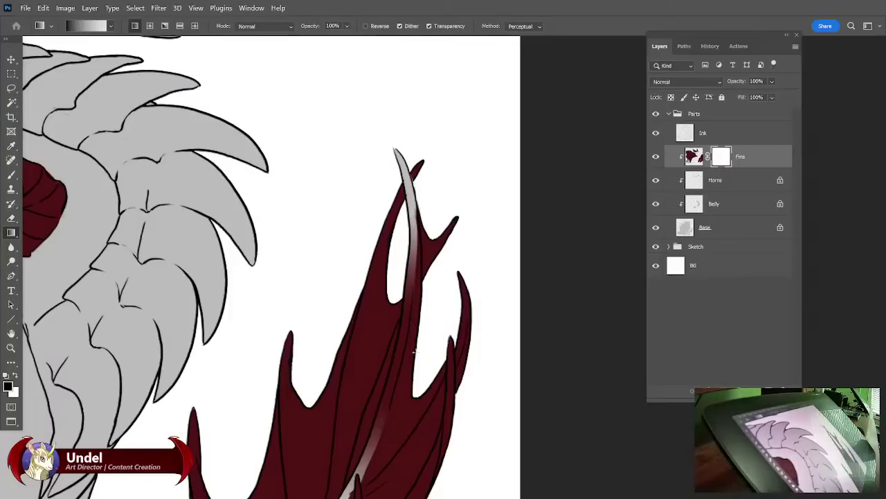
# Lasso the first inner-edge spike below the tall one along its rib to the grey tail, fade both ends on the mask, and deselect.
pyautogui.moveTo(520, 327)
pyautogui.mouseDown()
pyautogui.moveTo(546, 230)
pyautogui.moveTo(518, 225)
pyautogui.moveTo(548, 199)
pyautogui.mouseUp()
pyautogui.press('l')
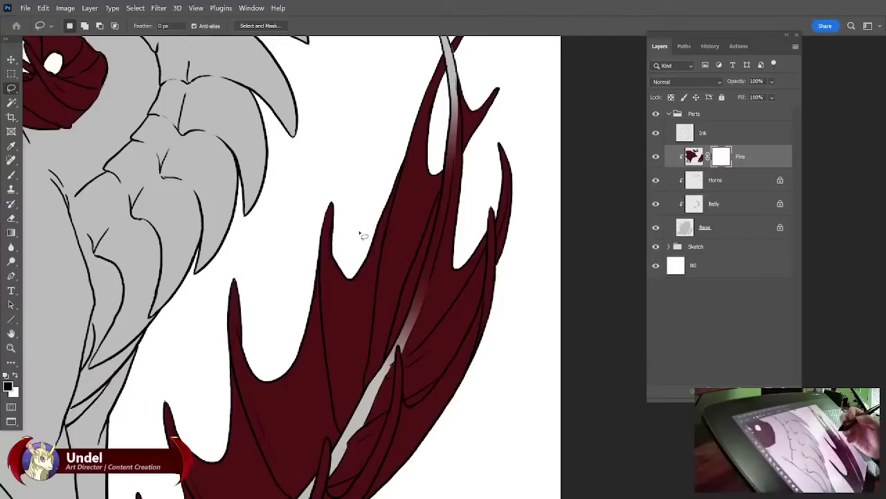
pyautogui.moveTo(333, 204)
pyautogui.mouseDown()
pyautogui.moveTo(319, 270)
pyautogui.moveTo(341, 435)
pyautogui.mouseUp()
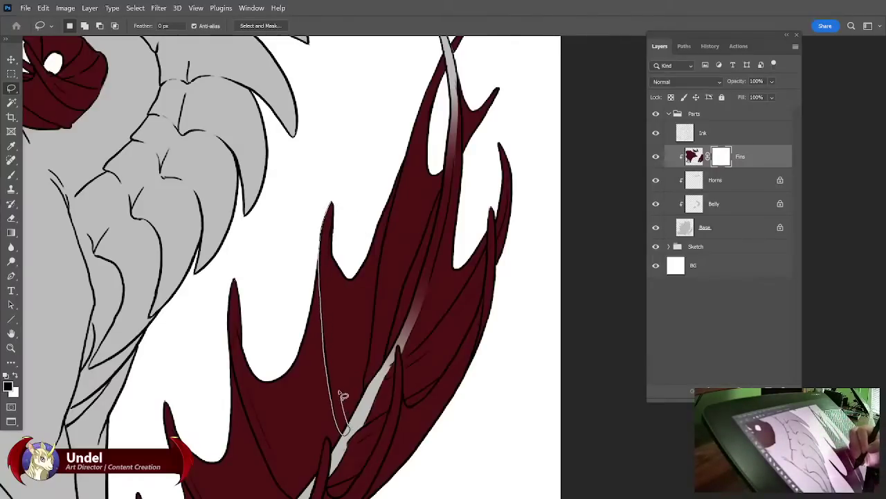
pyautogui.moveTo(341, 398); pyautogui.dragTo(334, 241)
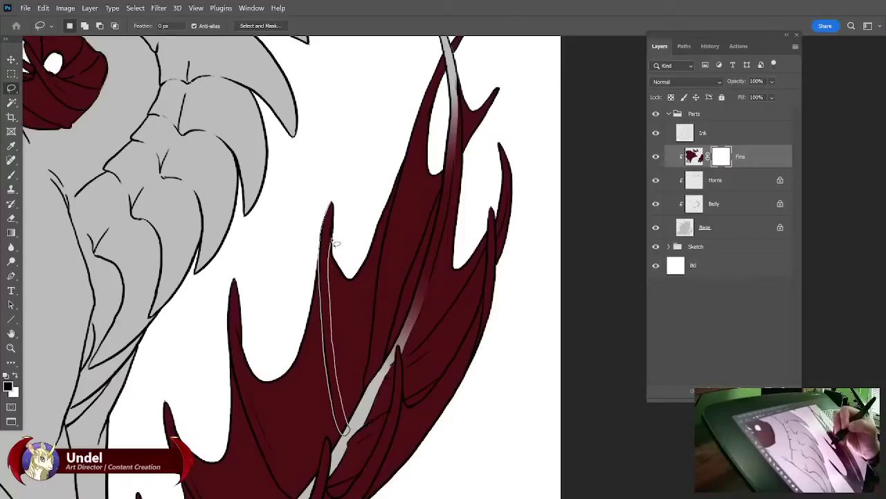
pyautogui.moveTo(325, 201); pyautogui.dragTo(330, 194)
pyautogui.press('g')
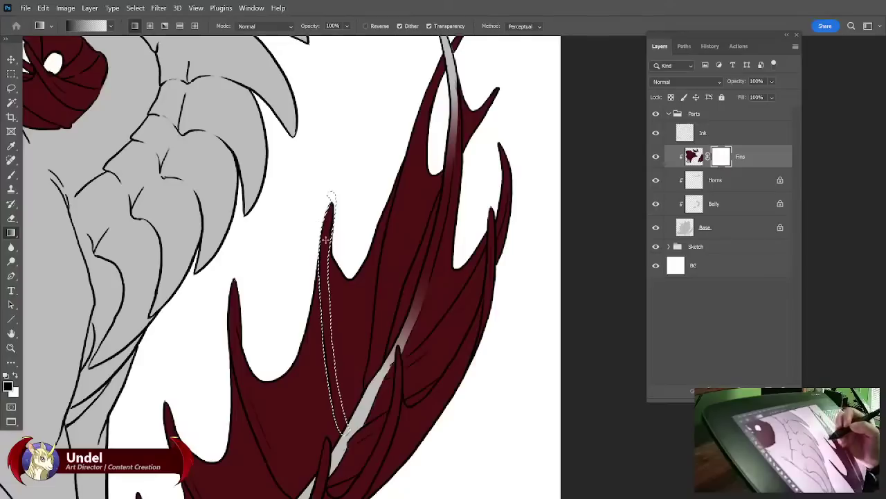
pyautogui.moveTo(324, 251); pyautogui.dragTo(333, 359)
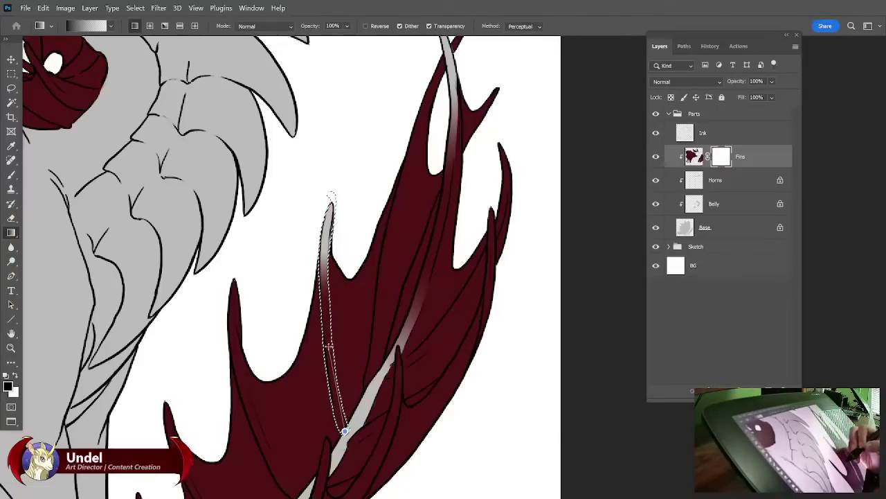
pyautogui.hotkey('ctrl', 'd')
# Lasso the second inner-edge spike and its rib down to the grey tail, fade both ends with linear mask gradients, and deselect.
pyautogui.moveTo(525, 307); pyautogui.dragTo(560, 210)
pyautogui.click(12, 89)
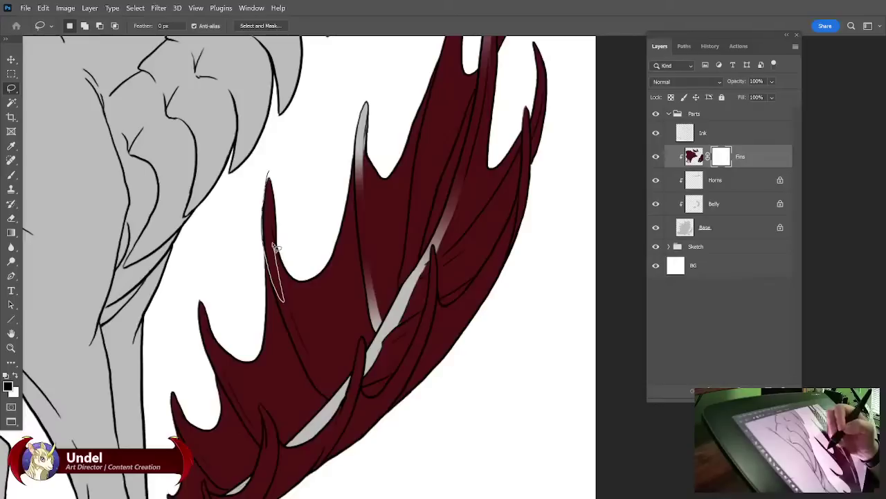
pyautogui.moveTo(282, 251)
pyautogui.mouseDown()
pyautogui.moveTo(285, 303)
pyautogui.moveTo(322, 374)
pyautogui.moveTo(297, 346)
pyautogui.moveTo(276, 296)
pyautogui.moveTo(270, 221)
pyautogui.mouseUp()
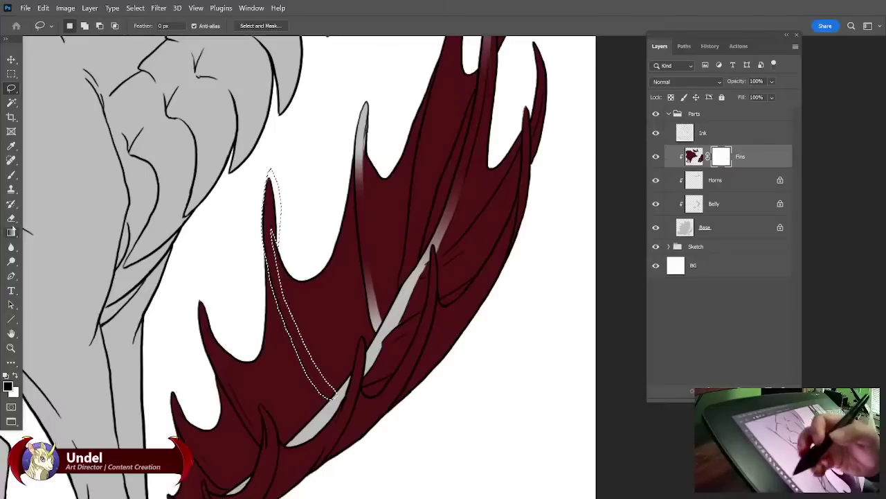
pyautogui.press('g')
pyautogui.moveTo(271, 198); pyautogui.dragTo(283, 294)
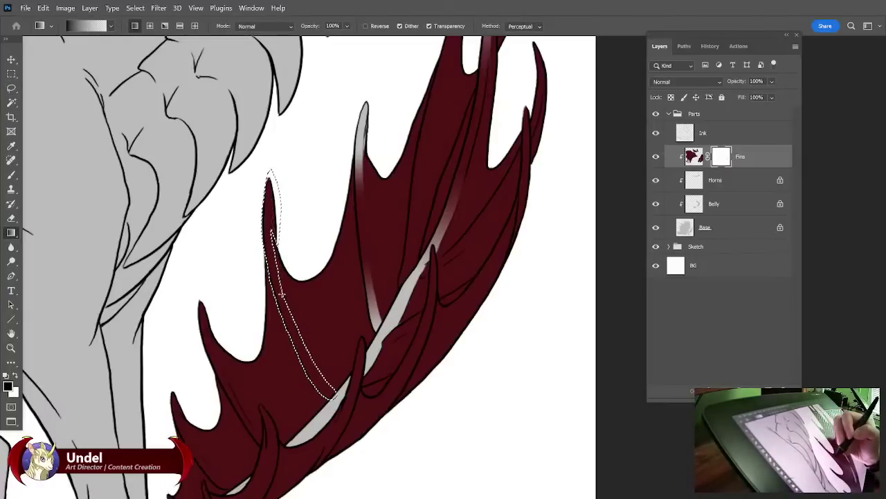
pyautogui.hotkey('ctrl', 'z')
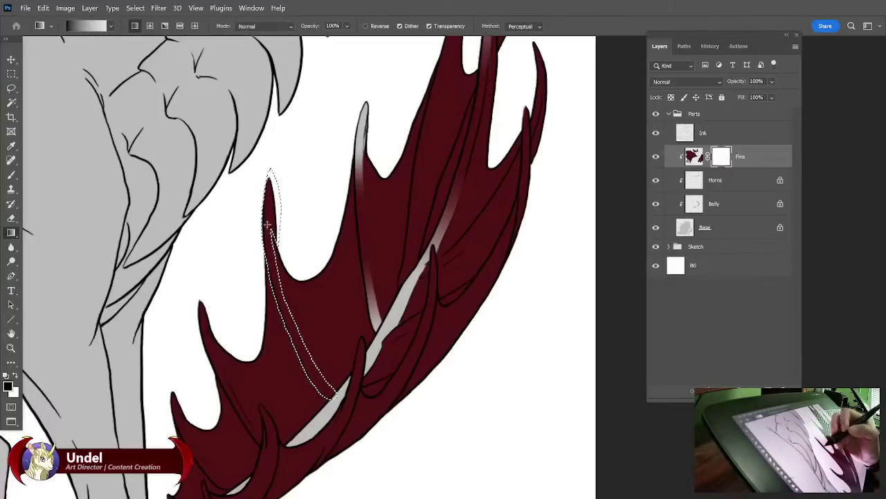
pyautogui.moveTo(276, 276); pyautogui.dragTo(277, 282)
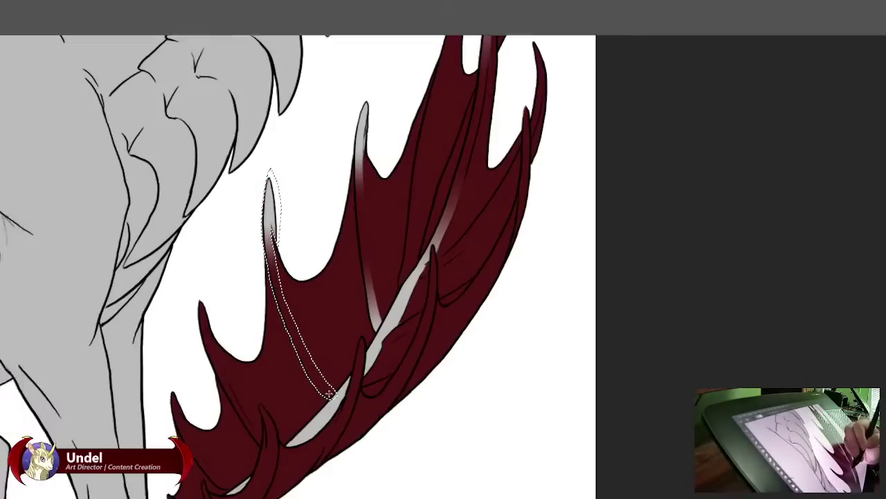
pyautogui.moveTo(329, 393); pyautogui.dragTo(298, 334)
pyautogui.hotkey('ctrl', 'd')
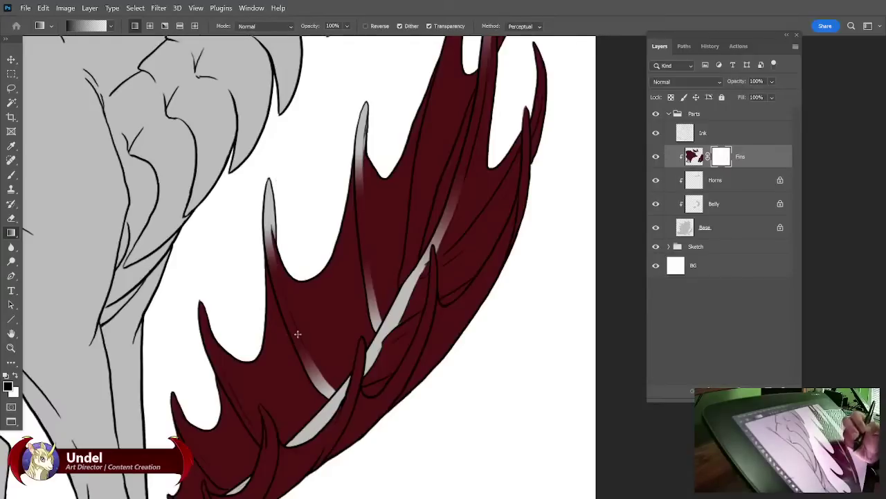
# Select the third inner-edge spike and its rib down to the overlapping fin spike, fade both ends on the Fins mask, and deselect.
pyautogui.moveTo(454, 305); pyautogui.dragTo(554, 251)
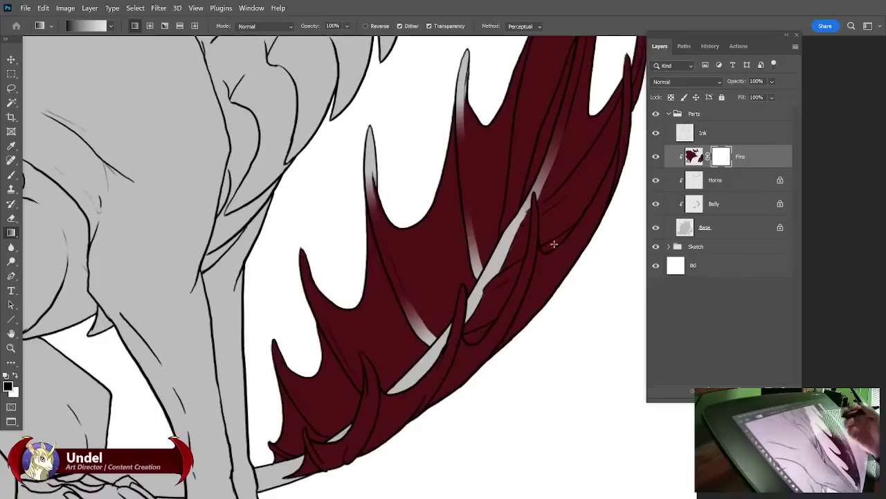
pyautogui.click(11, 88)
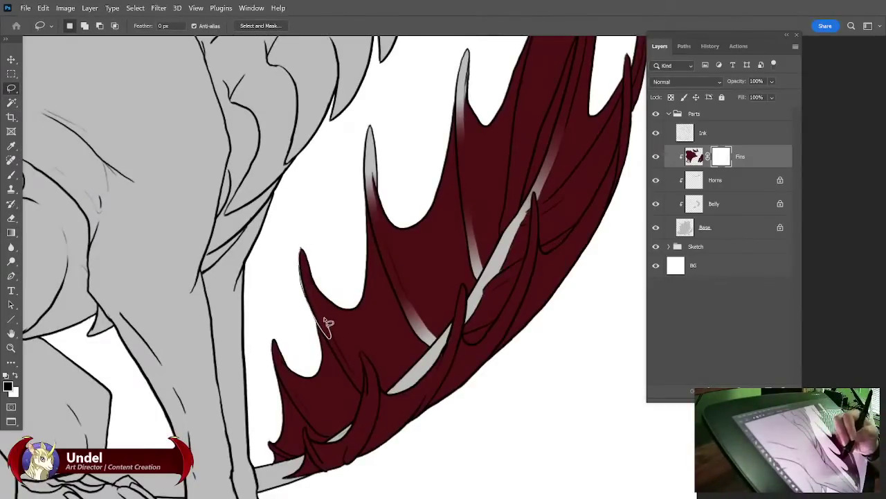
pyautogui.moveTo(305, 248)
pyautogui.mouseDown()
pyautogui.moveTo(340, 355)
pyautogui.moveTo(324, 334)
pyautogui.moveTo(363, 398)
pyautogui.mouseUp()
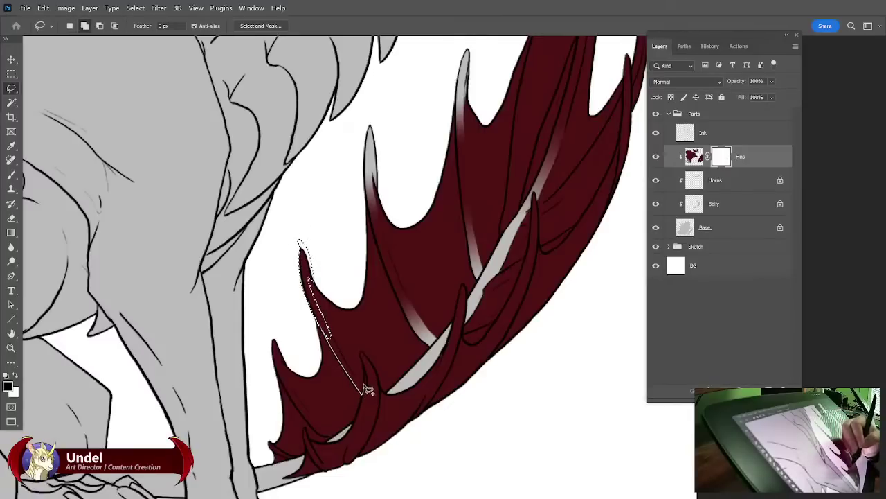
pyautogui.moveTo(330, 329); pyautogui.dragTo(315, 292)
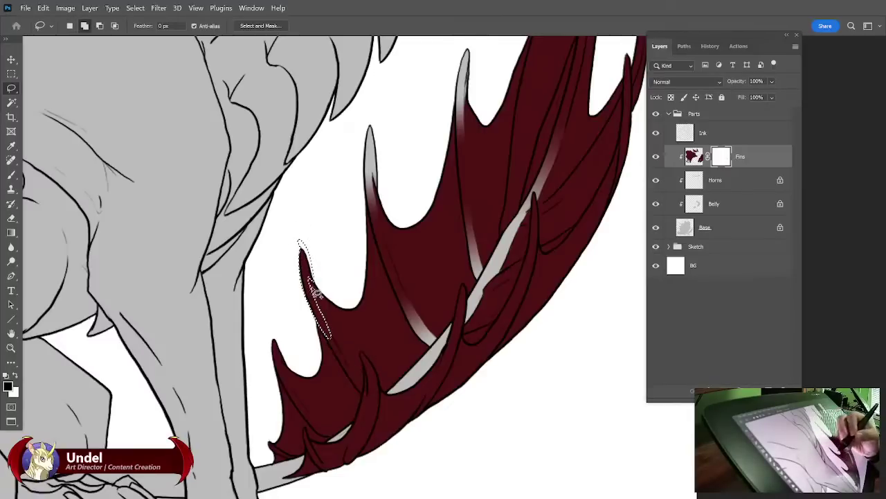
pyautogui.click(12, 234)
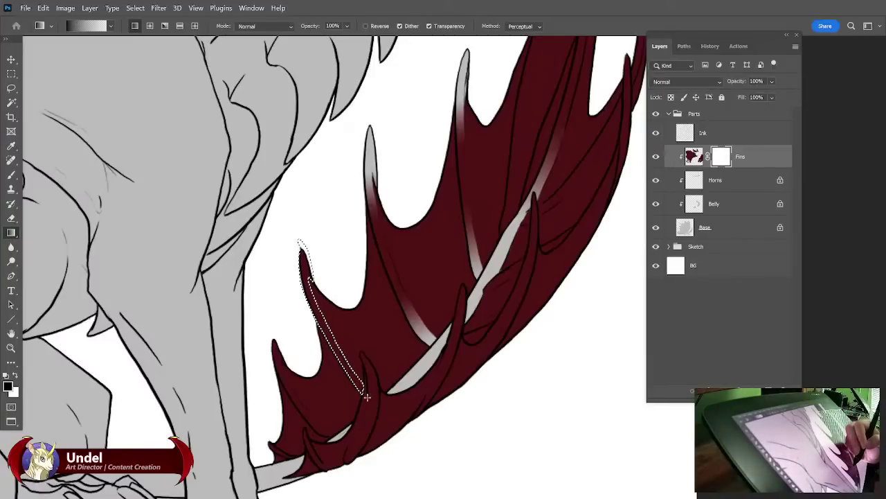
pyautogui.moveTo(367, 397); pyautogui.dragTo(303, 259)
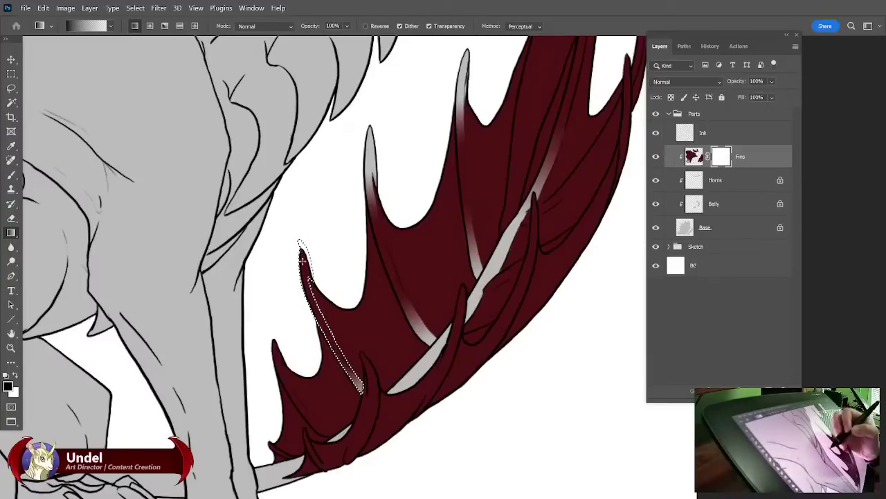
pyautogui.hotkey('ctrl', 'd')
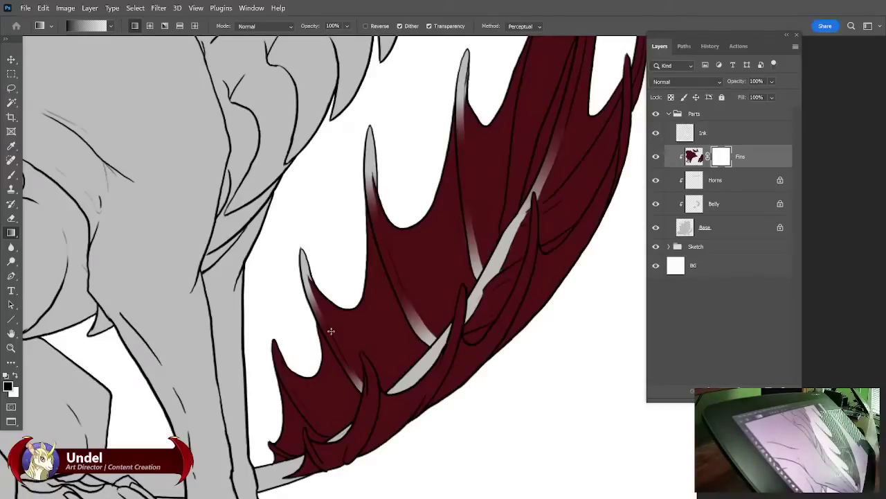
# Lasso the fourth inner-edge spike and its curved rib down to the grey tail, apply mask gradients at both ends, and deselect.
pyautogui.moveTo(331, 331); pyautogui.dragTo(352, 334)
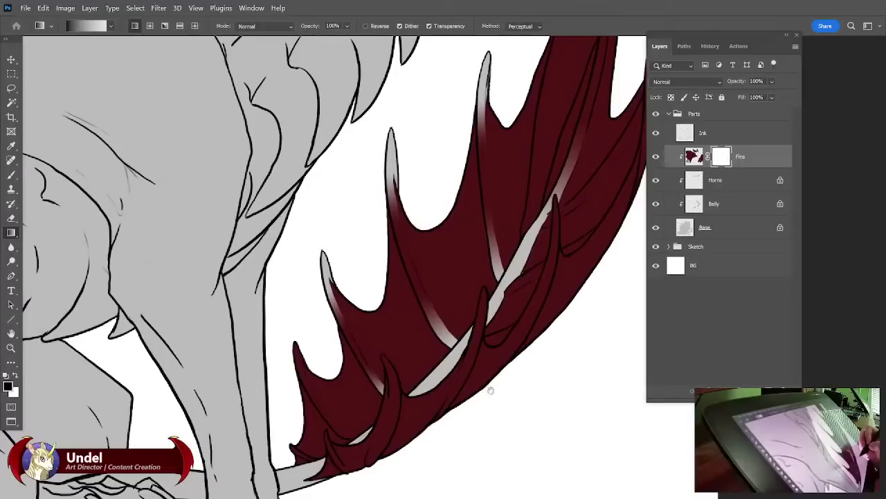
pyautogui.click(11, 88)
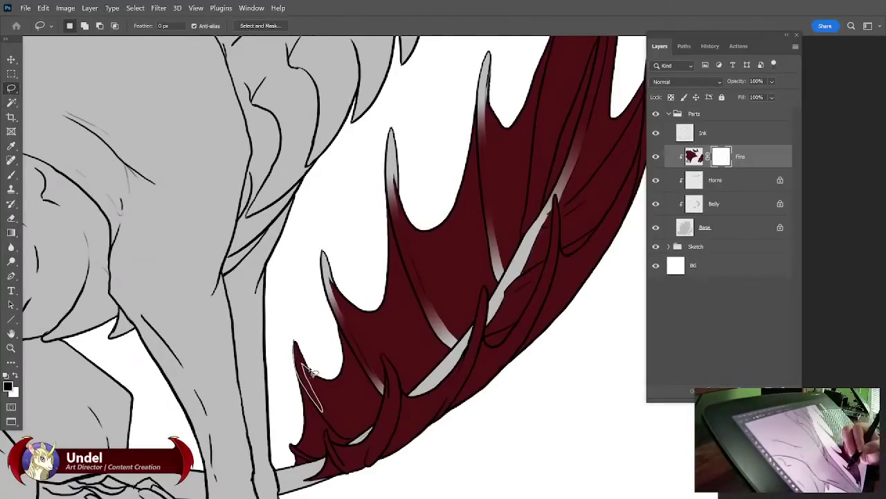
pyautogui.moveTo(309, 369); pyautogui.dragTo(304, 365)
pyautogui.moveTo(313, 397); pyautogui.dragTo(349, 433)
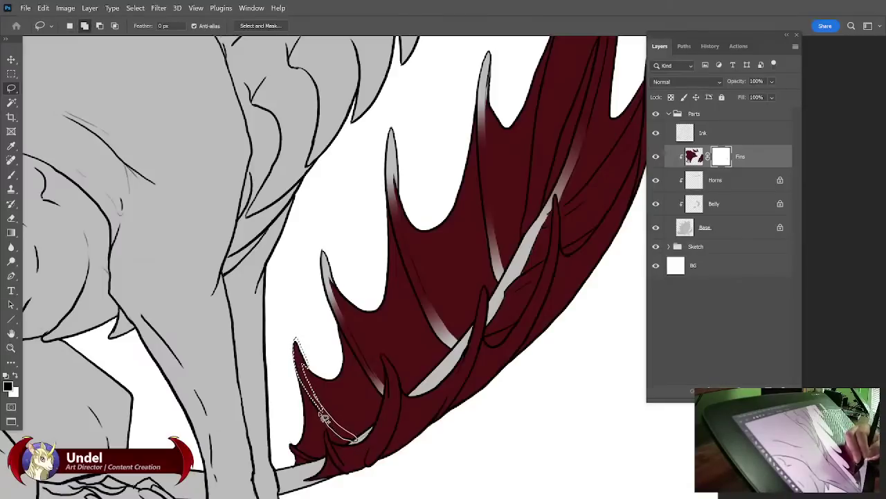
pyautogui.moveTo(306, 383); pyautogui.dragTo(295, 344)
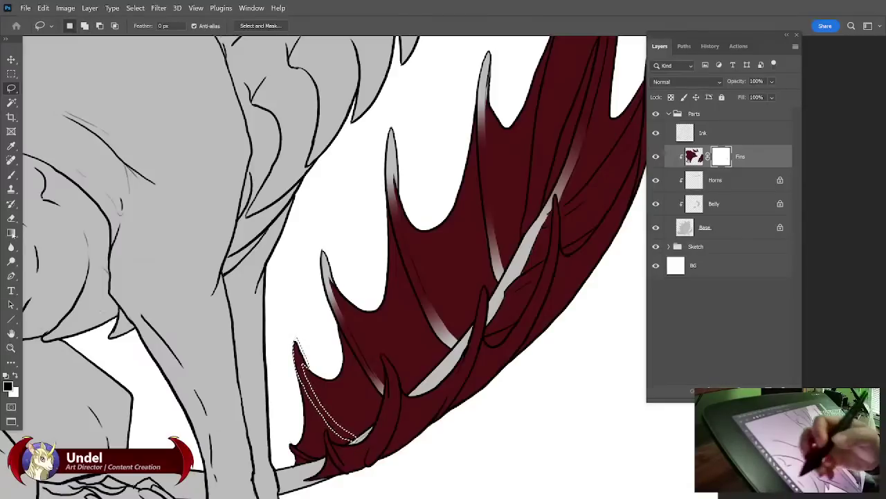
pyautogui.press('g')
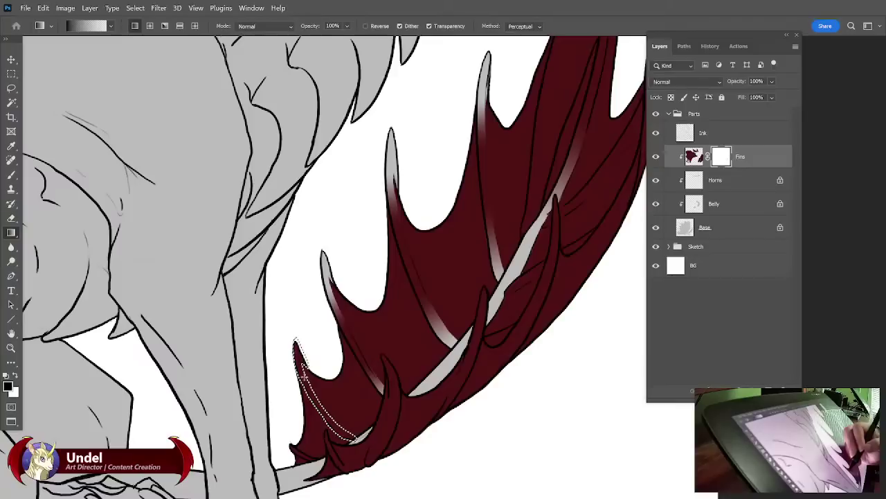
pyautogui.moveTo(305, 379); pyautogui.dragTo(330, 414)
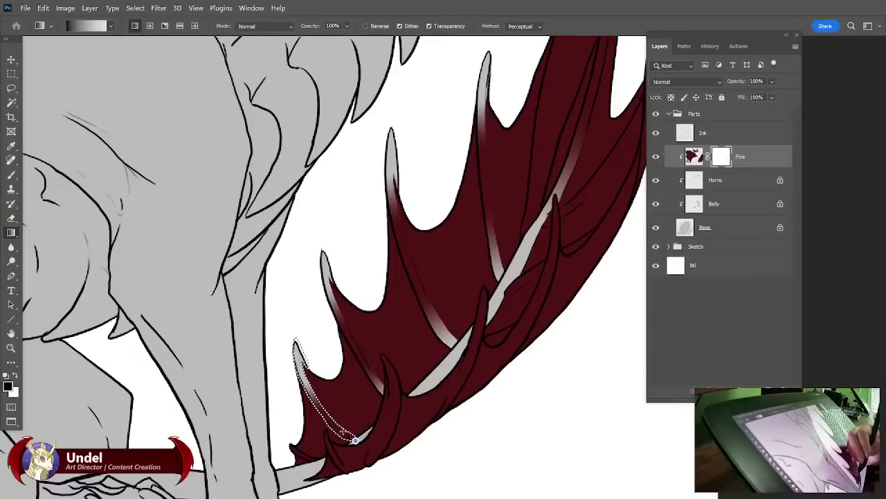
pyautogui.hotkey('ctrl', 'd')
pyautogui.moveTo(497, 278); pyautogui.dragTo(535, 186)
pyautogui.moveTo(332, 246); pyautogui.dragTo(396, 348)
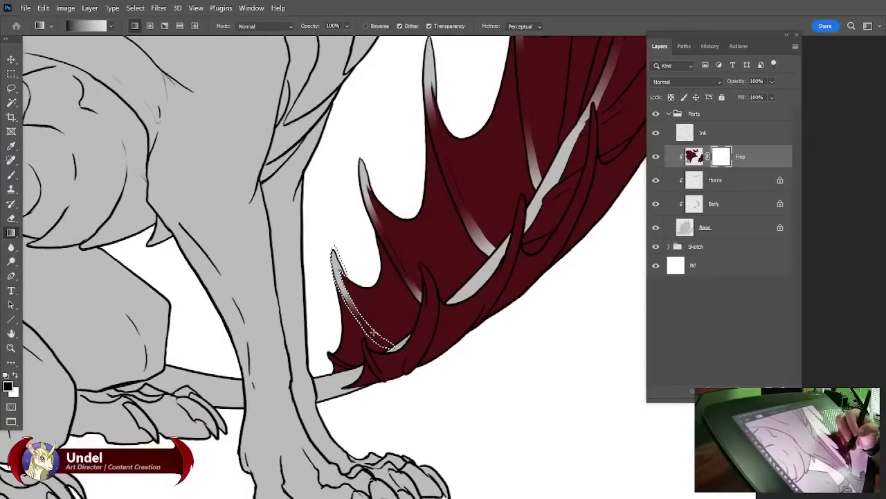
pyautogui.hotkey('ctrl', 'd')
# Lasso the smallest spike at the fin's base beside the tail, fade it to grey with a mask gradient, and clear the selection.
pyautogui.press('l')
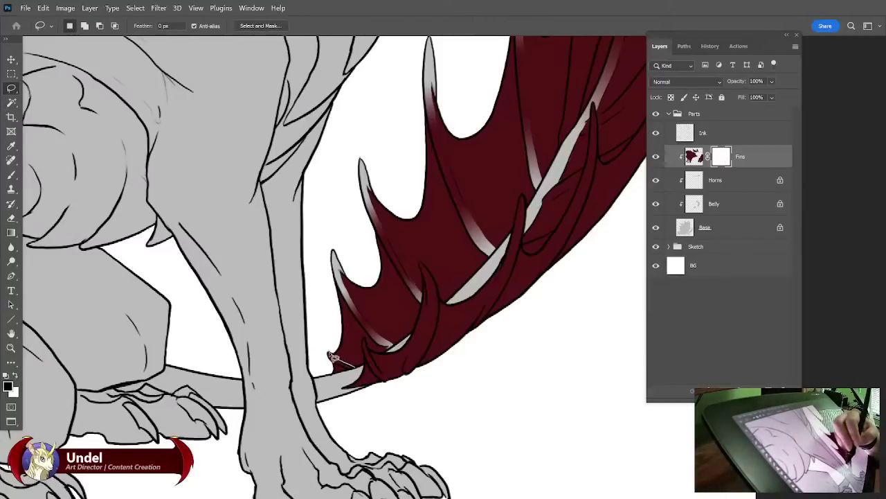
pyautogui.moveTo(360, 372)
pyautogui.mouseDown()
pyautogui.moveTo(329, 357)
pyautogui.moveTo(341, 366)
pyautogui.mouseUp()
pyautogui.hotkey('ctrl', 'd')
pyautogui.press('g')
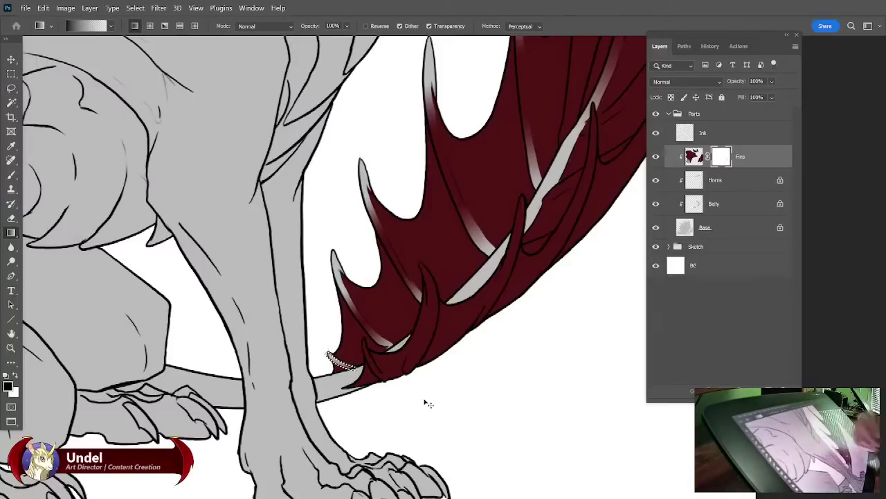
pyautogui.hotkey('ctrl', 'd')
# Lasso the spike crossing behind the tall front one along its rib to the grey tail, and fade both ends on the mask.
pyautogui.moveTo(487, 382); pyautogui.dragTo(431, 395)
pyautogui.moveTo(532, 311); pyautogui.dragTo(398, 422)
pyautogui.moveTo(565, 282); pyautogui.dragTo(447, 412)
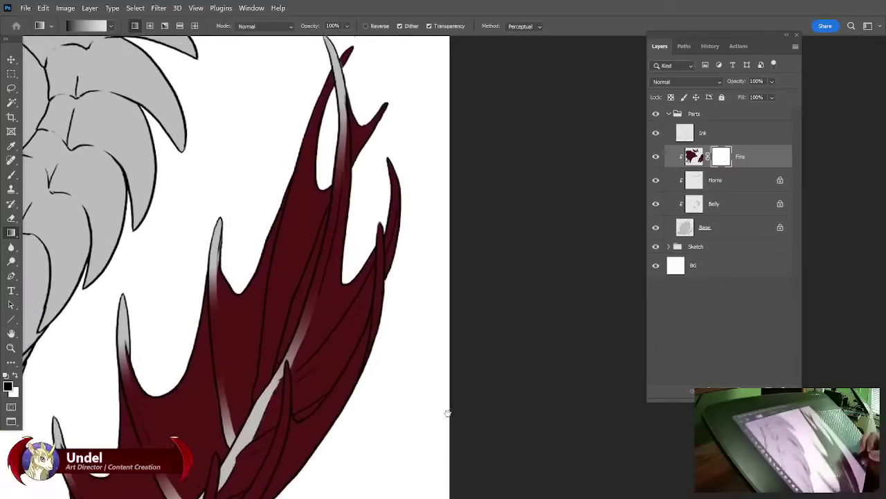
pyautogui.scroll(2, 447, 413)
pyautogui.press('l')
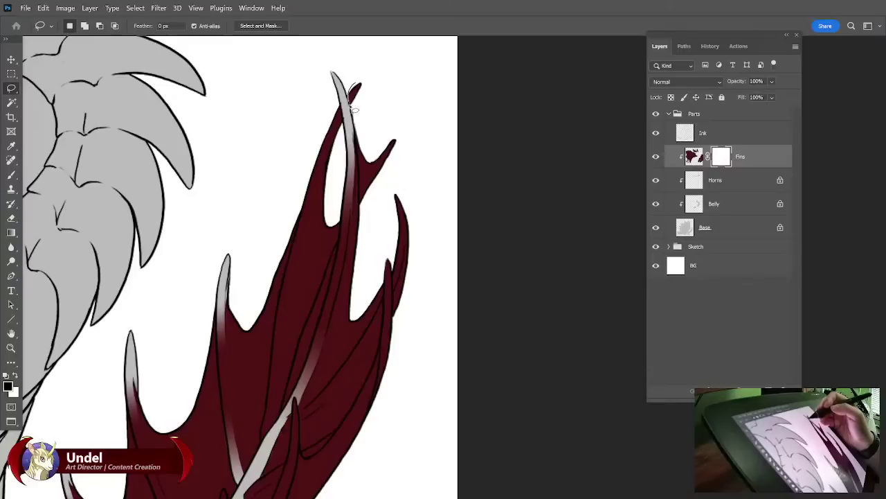
pyautogui.moveTo(364, 85); pyautogui.dragTo(363, 81)
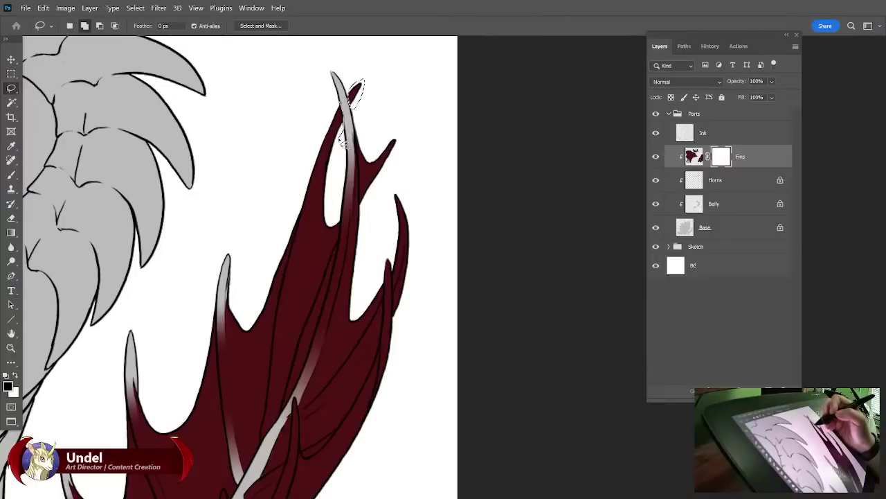
pyautogui.moveTo(323, 169); pyautogui.dragTo(274, 393)
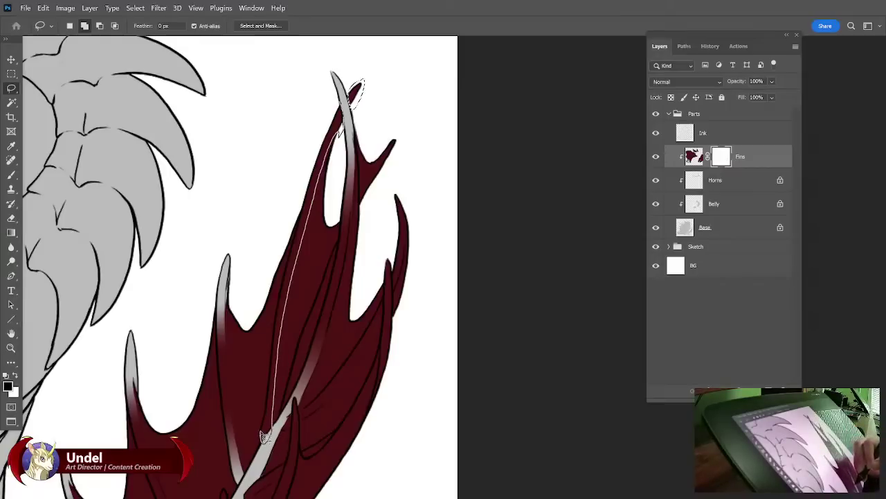
pyautogui.moveTo(264, 435)
pyautogui.mouseDown()
pyautogui.moveTo(279, 297)
pyautogui.moveTo(333, 112)
pyautogui.mouseUp()
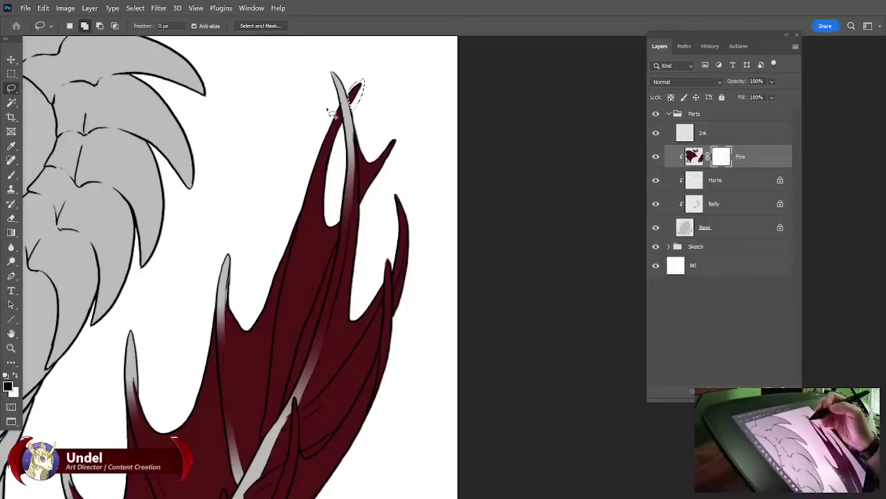
pyautogui.click(11, 232)
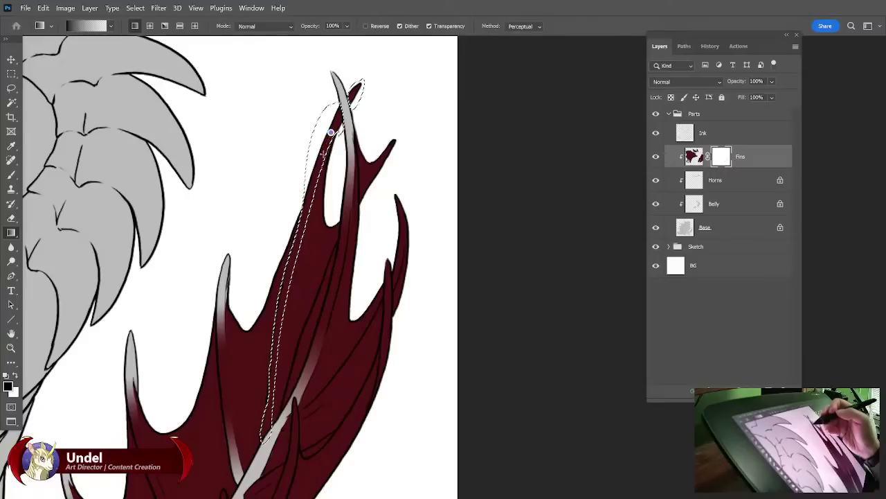
pyautogui.moveTo(323, 154); pyautogui.dragTo(297, 243)
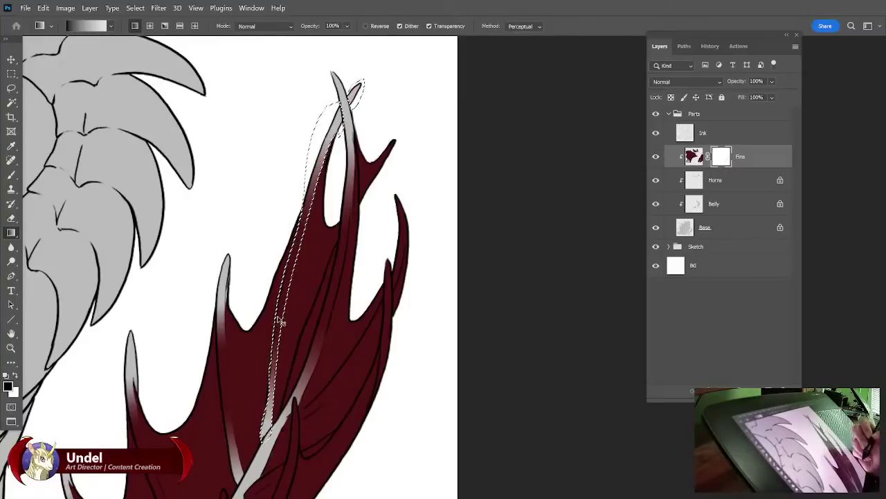
# Lasso the short outer spike near the fin's tip and its narrow rib at the grey tail, fade both on the Fins mask, and deselect.
pyautogui.hotkey('ctrl', 'd')
pyautogui.moveTo(507, 310); pyautogui.dragTo(430, 312)
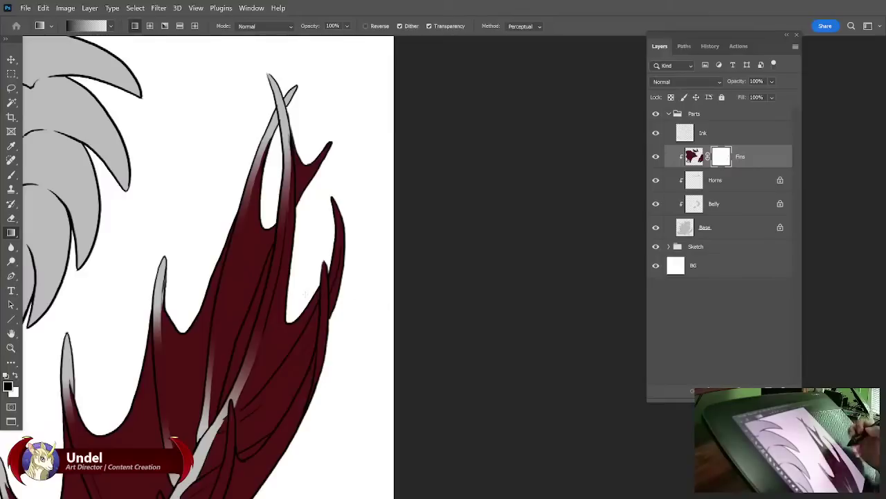
pyautogui.press('l')
pyautogui.moveTo(274, 247); pyautogui.dragTo(267, 277)
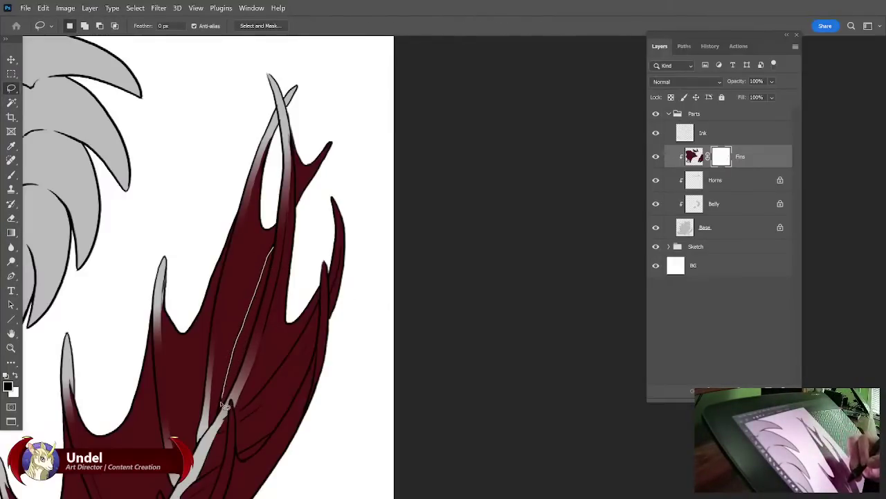
pyautogui.moveTo(234, 394); pyautogui.dragTo(243, 360)
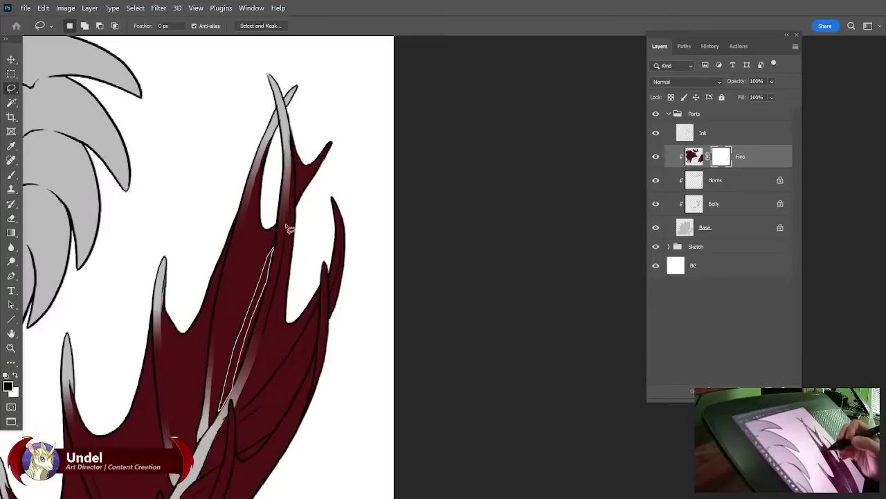
pyautogui.moveTo(289, 229); pyautogui.dragTo(291, 230)
pyautogui.moveTo(332, 142)
pyautogui.mouseDown()
pyautogui.moveTo(297, 205)
pyautogui.moveTo(332, 143)
pyautogui.mouseUp()
pyautogui.click(11, 233)
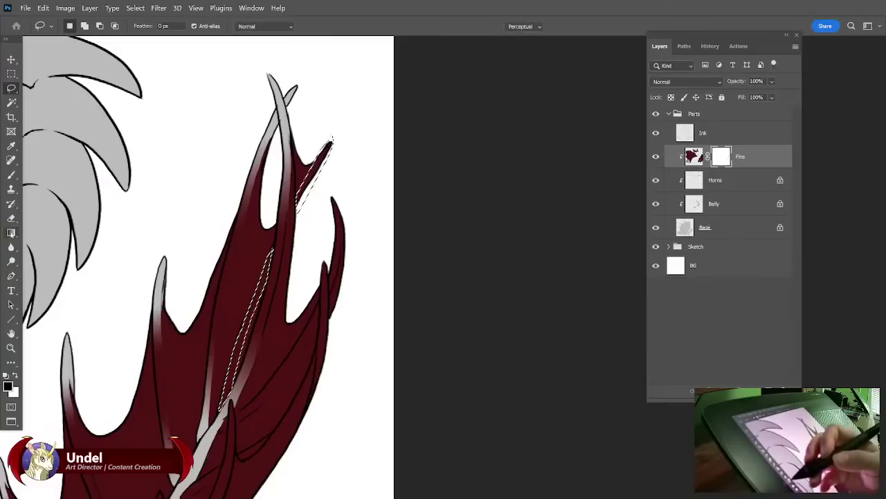
pyautogui.moveTo(311, 175); pyautogui.dragTo(277, 244)
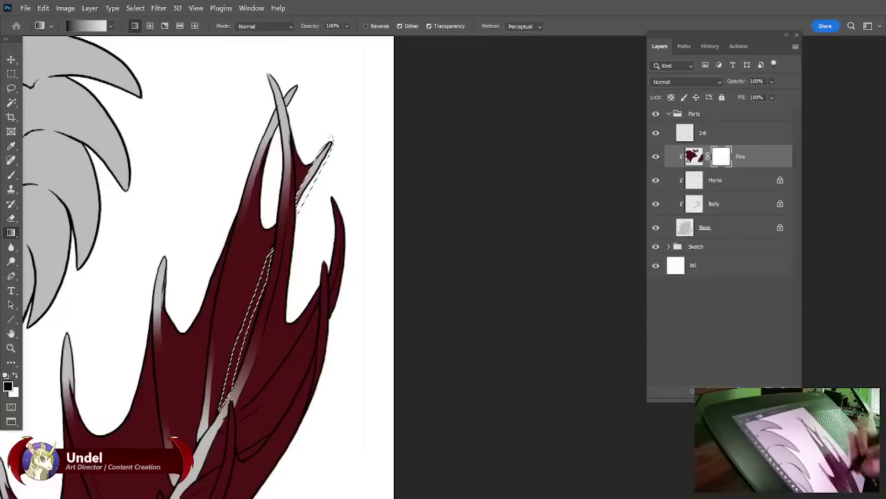
pyautogui.moveTo(226, 394); pyautogui.dragTo(243, 358)
pyautogui.hotkey('ctrl', 'd')
# Lasso the curved outer-edge spike and add its rib down to the grey tail, leaving out the overlapping front spike.
pyautogui.moveTo(432, 285); pyautogui.dragTo(435, 243)
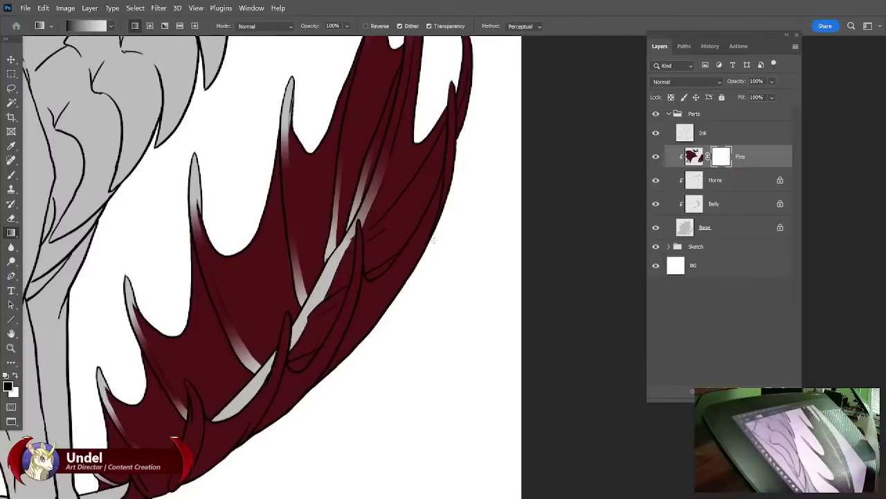
pyautogui.hotkey('ctrl', '-')
pyautogui.scroll(-3, 436, 245)
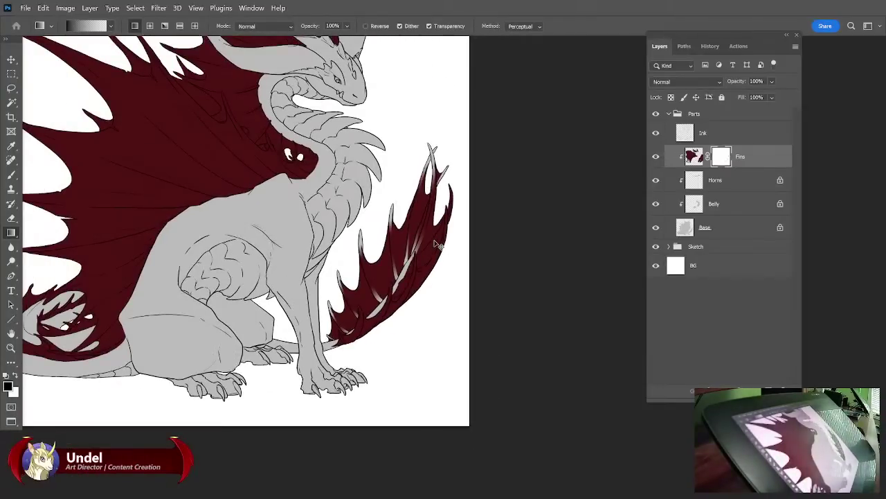
pyautogui.scroll(4, 438, 244)
pyautogui.moveTo(497, 246); pyautogui.dragTo(494, 379)
pyautogui.press('l')
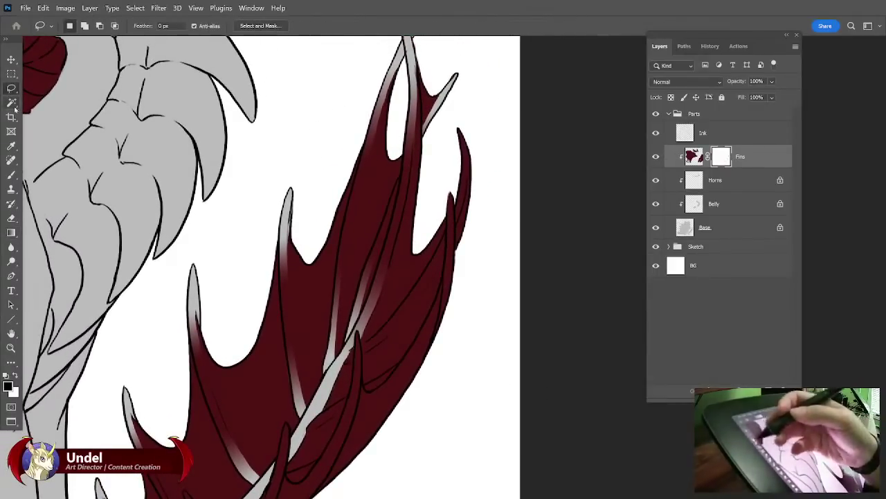
pyautogui.moveTo(476, 157); pyautogui.dragTo(465, 131)
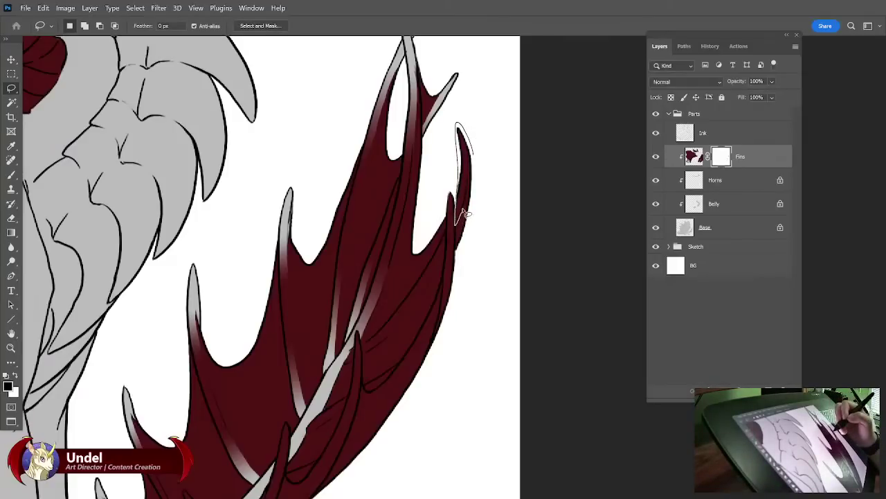
pyautogui.moveTo(479, 157); pyautogui.dragTo(478, 158)
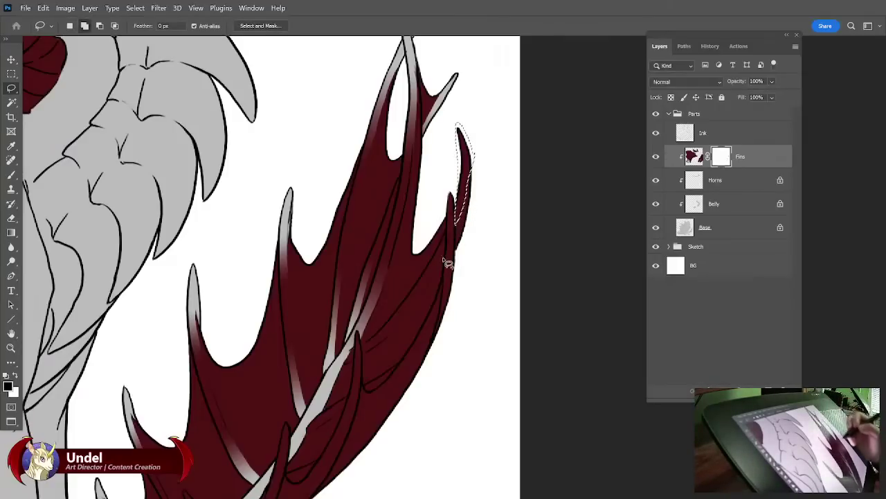
pyautogui.moveTo(450, 258)
pyautogui.mouseDown()
pyautogui.moveTo(450, 235)
pyautogui.moveTo(424, 287)
pyautogui.moveTo(368, 352)
pyautogui.moveTo(422, 303)
pyautogui.moveTo(450, 261)
pyautogui.moveTo(448, 241)
pyautogui.mouseUp()
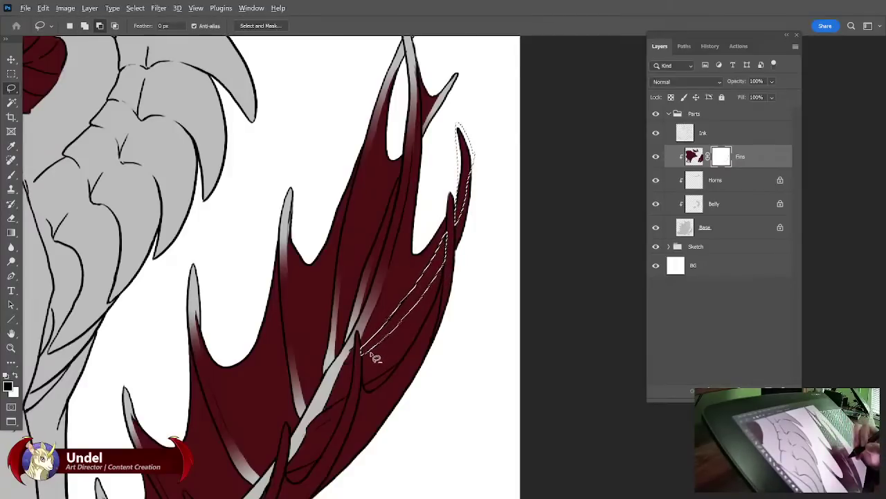
pyautogui.moveTo(448, 259)
pyautogui.mouseDown()
pyautogui.moveTo(406, 345)
pyautogui.moveTo(350, 371)
pyautogui.moveTo(354, 350)
pyautogui.moveTo(347, 376)
pyautogui.moveTo(419, 287)
pyautogui.moveTo(448, 232)
pyautogui.mouseUp()
# Fade the curved outer-edge spike's tip and its rib's tail end to grey with mask gradients, and deselect.
pyautogui.press('g')
pyautogui.moveTo(464, 176); pyautogui.dragTo(451, 249)
pyautogui.hotkey('ctrl', 'd')
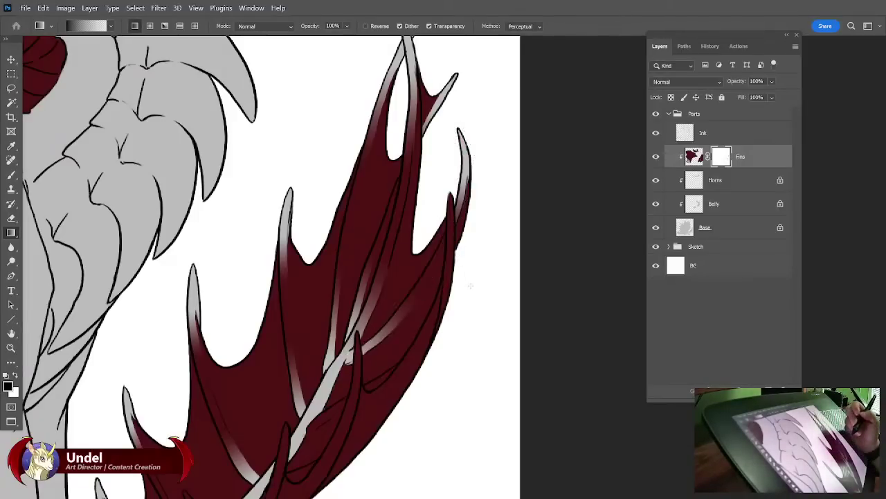
# Lasso the slim front spike overlapping the fin's outer edge, fade it to grey from the tip with a mask gradient, and deselect.
pyautogui.moveTo(471, 286); pyautogui.dragTo(538, 226)
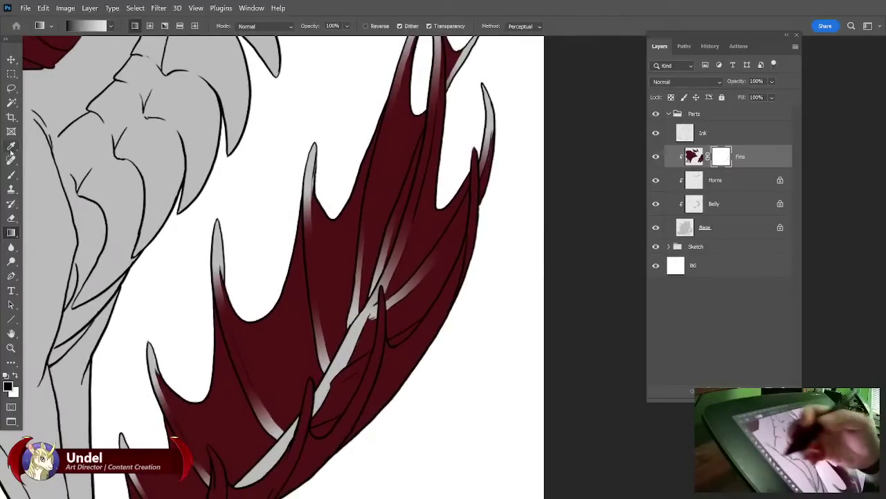
pyautogui.click(10, 175)
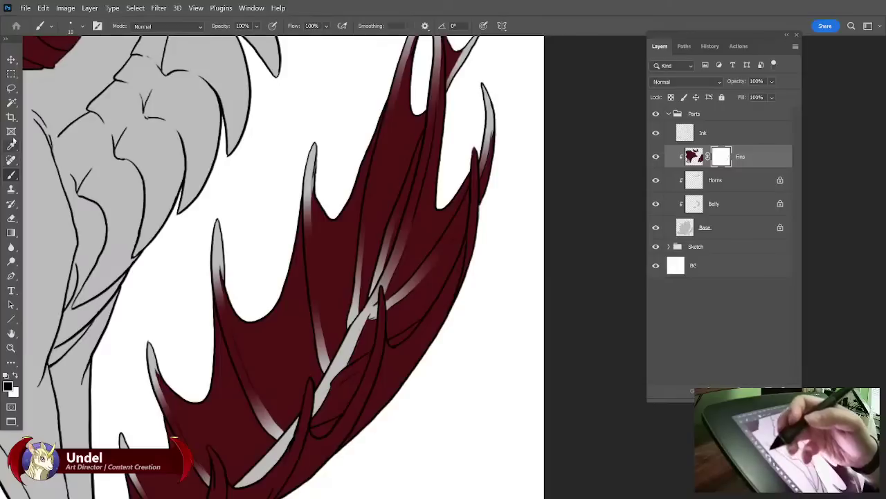
pyautogui.click(11, 88)
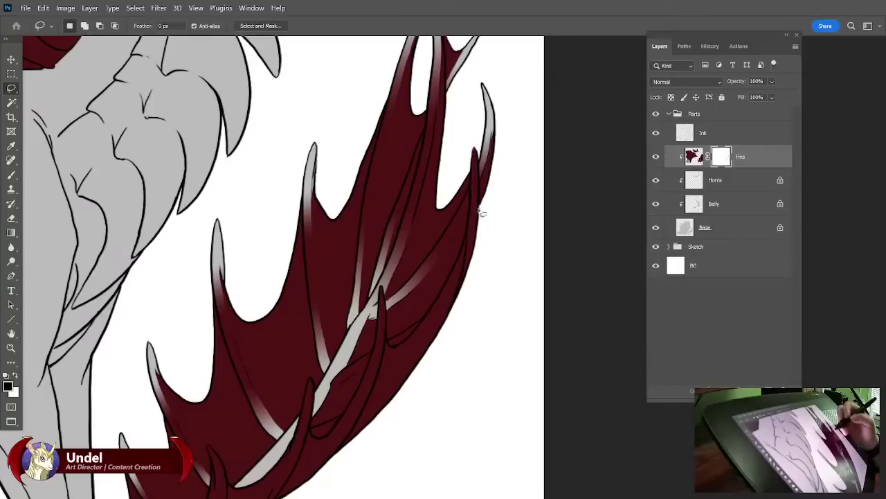
pyautogui.moveTo(474, 147); pyautogui.dragTo(471, 194)
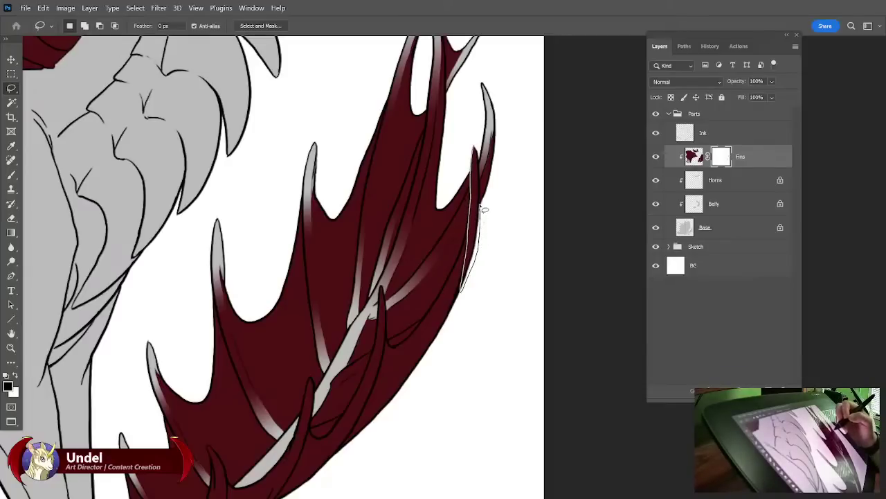
pyautogui.moveTo(483, 159); pyautogui.dragTo(476, 151)
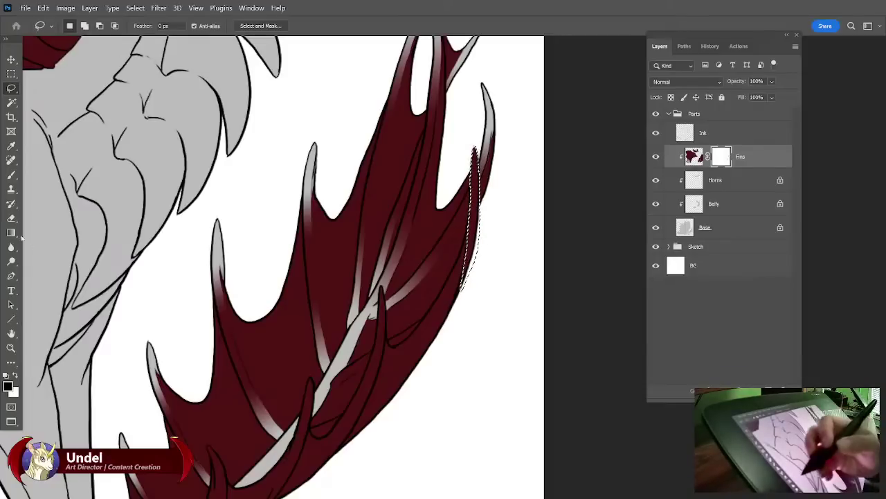
pyautogui.press('g')
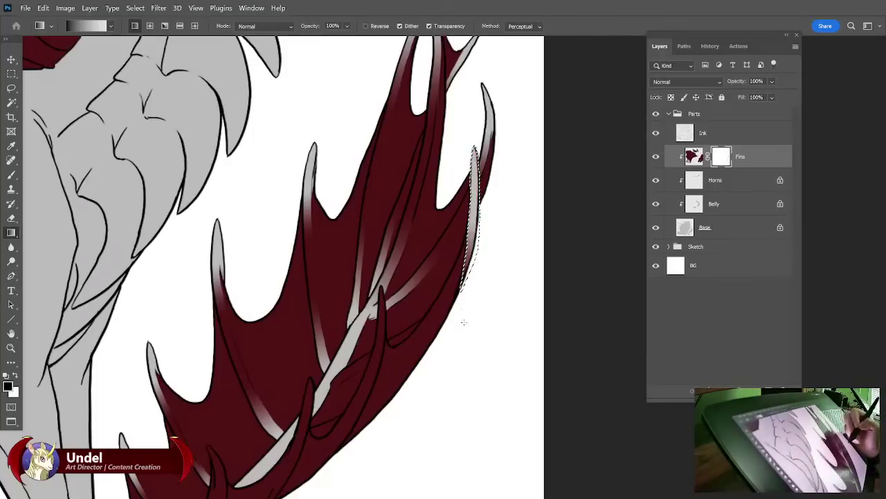
pyautogui.press('l')
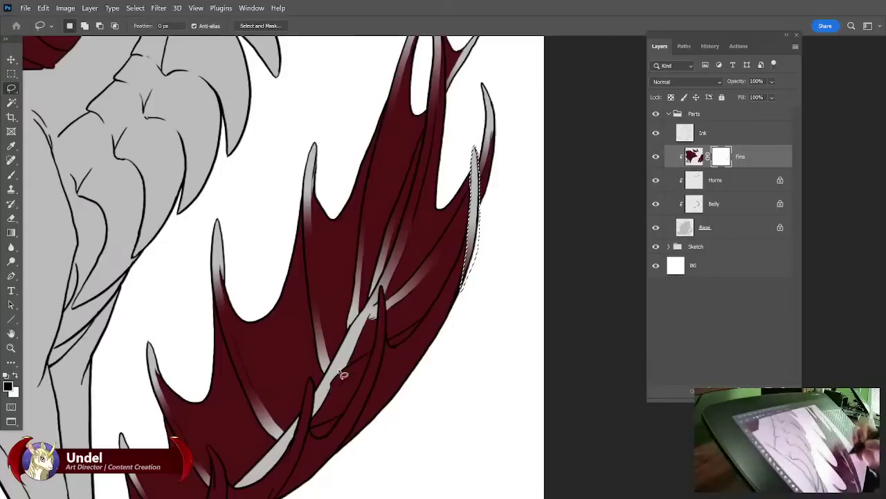
pyautogui.hotkey('ctrl', 'd')
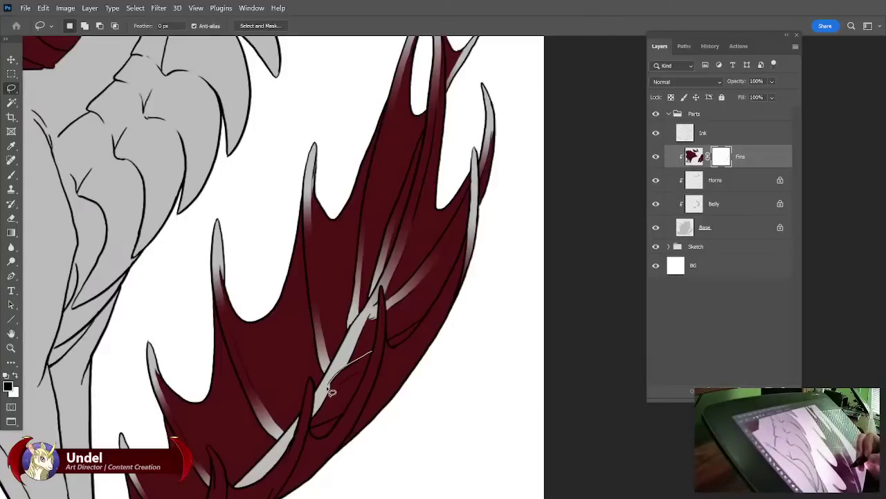
# Lasso the two rib segments on either side of the overlapping mid-fin spike, fade them with mask gradients, and deselect.
pyautogui.moveTo(368, 366)
pyautogui.mouseDown()
pyautogui.moveTo(373, 352)
pyautogui.moveTo(425, 329)
pyautogui.moveTo(394, 345)
pyautogui.mouseUp()
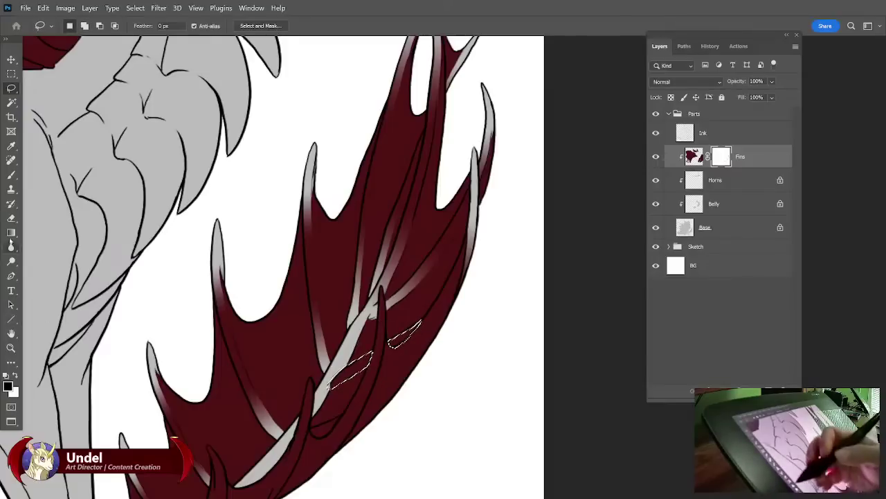
pyautogui.press('g')
pyautogui.moveTo(420, 324); pyautogui.dragTo(419, 336)
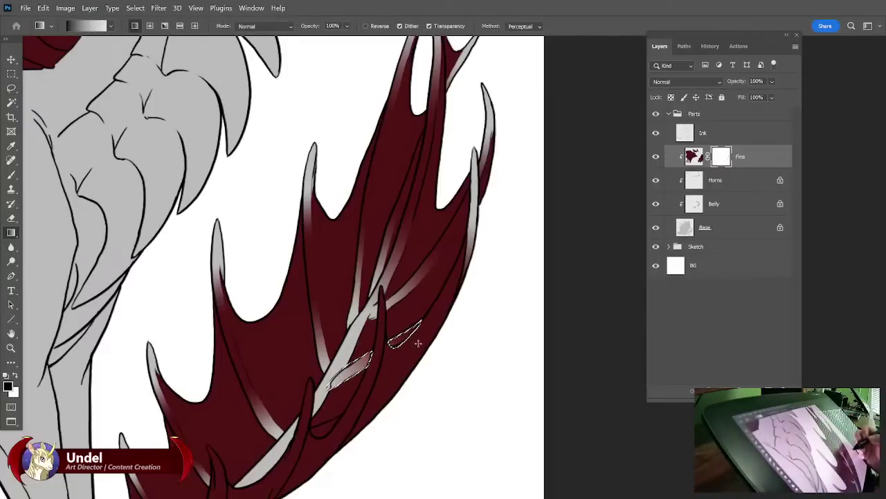
pyautogui.hotkey('ctrl', 'd')
# Lasso the two front spikes overlapping the grey tail together, and fade the upper one from its tip with a mask gradient.
pyautogui.moveTo(442, 380); pyautogui.dragTo(509, 367)
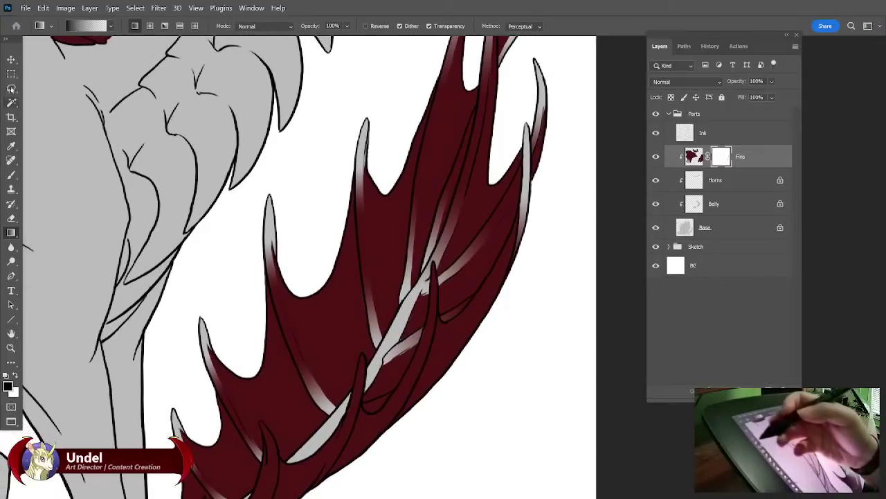
pyautogui.press('l')
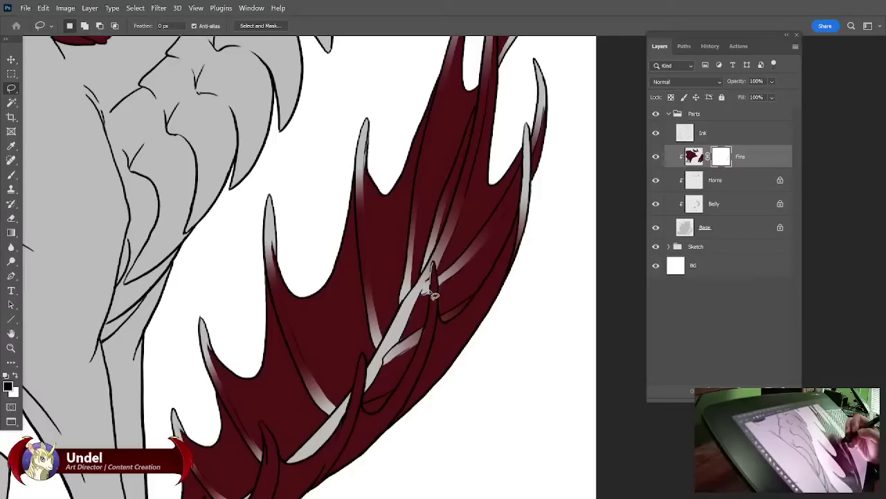
pyautogui.moveTo(418, 362)
pyautogui.mouseDown()
pyautogui.moveTo(396, 421)
pyautogui.moveTo(426, 366)
pyautogui.mouseUp()
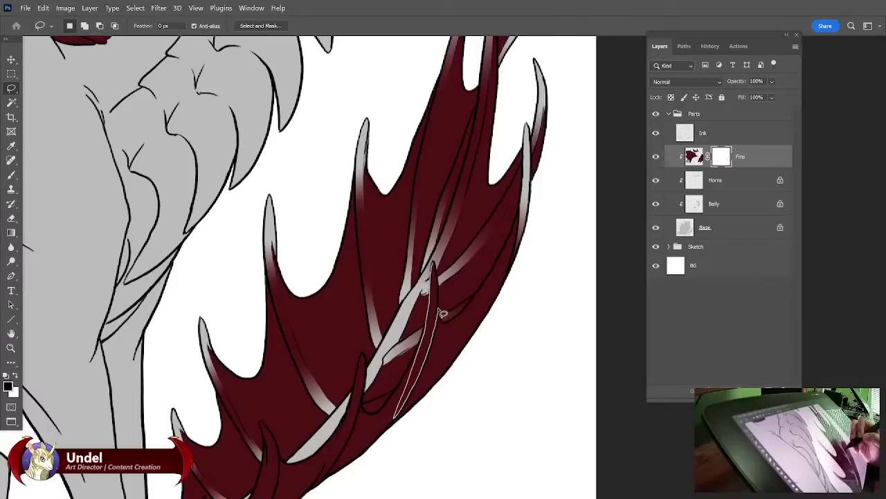
pyautogui.moveTo(436, 269); pyautogui.dragTo(438, 268)
pyautogui.moveTo(461, 311); pyautogui.dragTo(547, 194)
pyautogui.moveTo(436, 255); pyautogui.dragTo(388, 385)
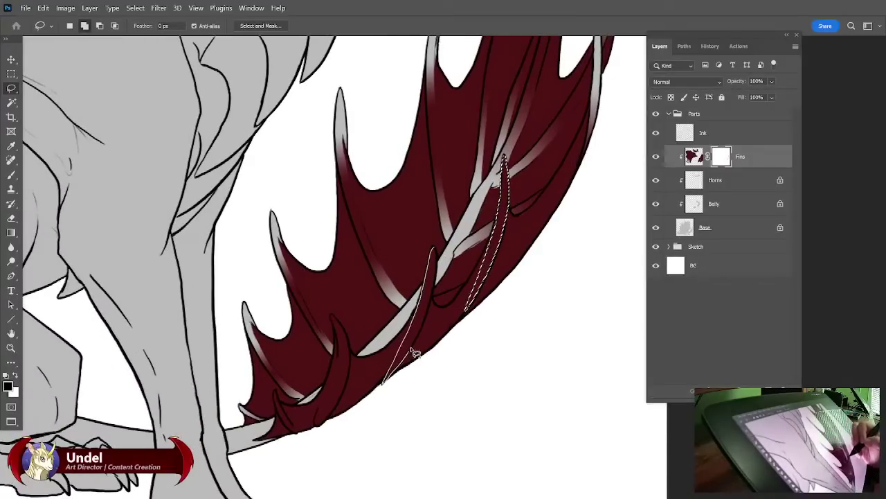
pyautogui.moveTo(416, 353); pyautogui.dragTo(439, 298)
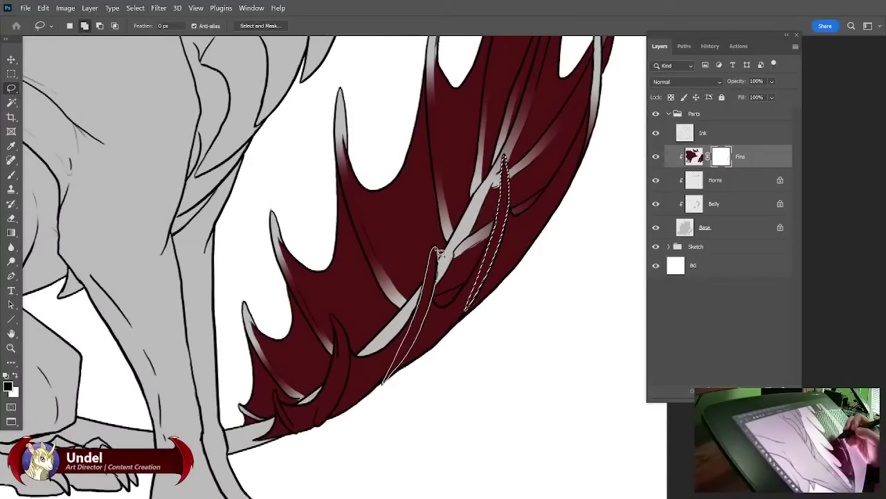
pyautogui.moveTo(438, 253); pyautogui.dragTo(436, 251)
pyautogui.press('g')
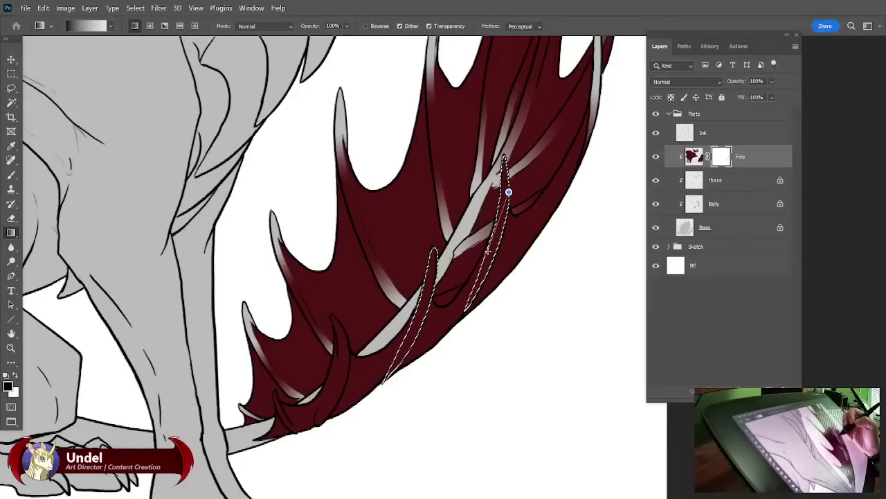
pyautogui.moveTo(508, 192); pyautogui.dragTo(492, 255)
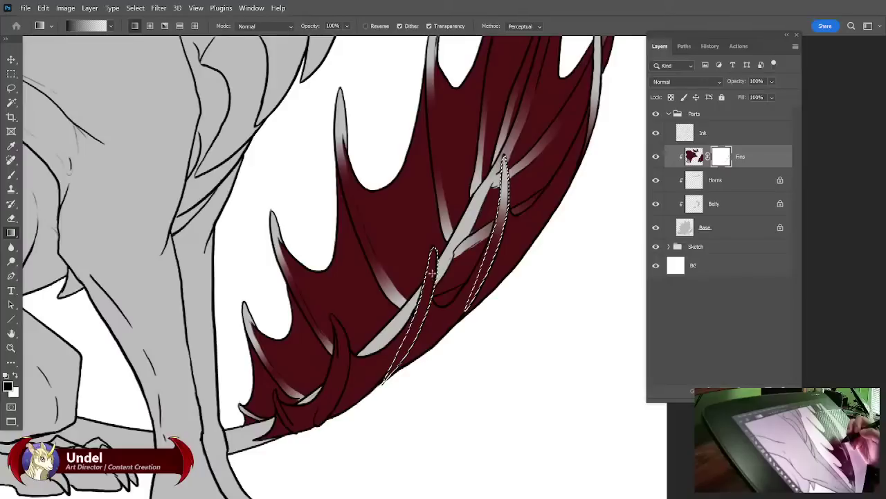
pyautogui.moveTo(411, 336); pyautogui.dragTo(422, 351)
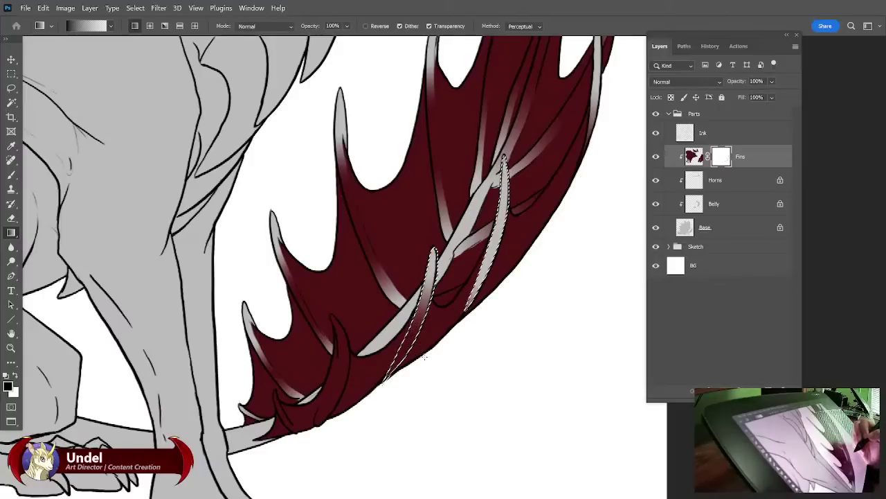
pyautogui.hotkey('ctrl', 'd')
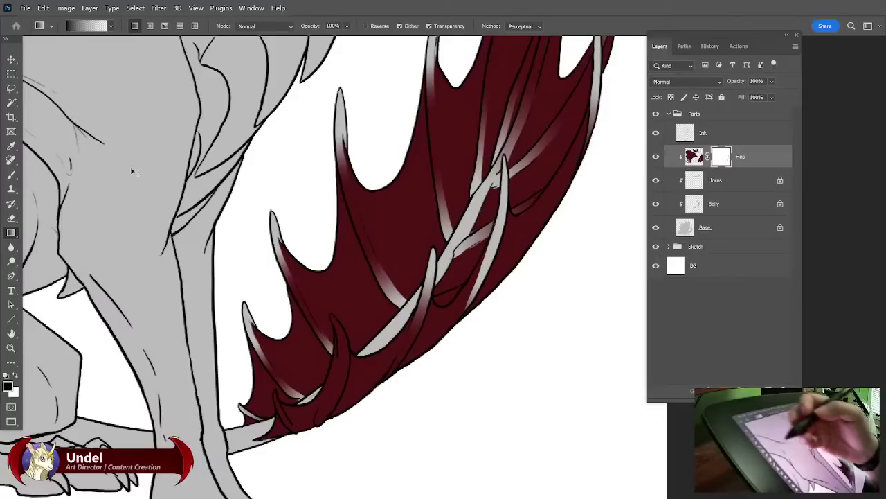
pyautogui.hotkey('ctrl', 'shift', 'd')
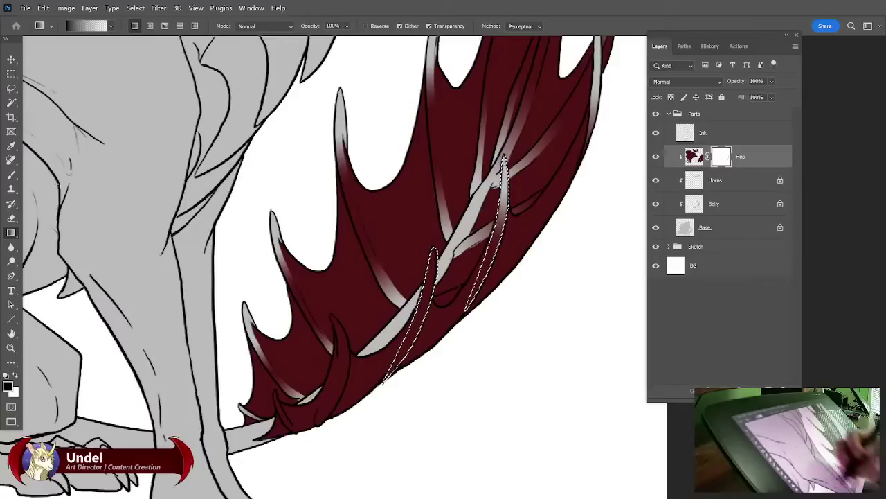
# Remove the upper front spike from the selection and fade the lower one from its tip with a mask gradient.
pyautogui.press('l')
pyautogui.moveTo(524, 192)
pyautogui.mouseDown()
pyautogui.moveTo(543, 277)
pyautogui.moveTo(524, 231)
pyautogui.mouseUp()
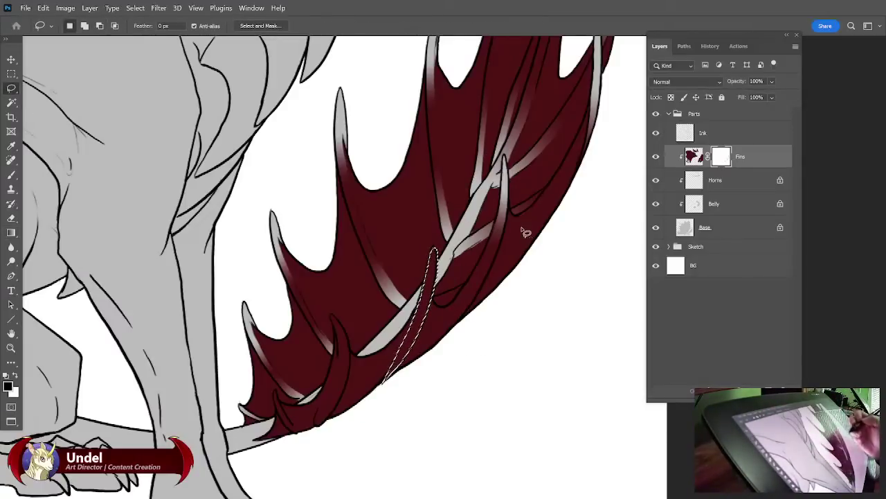
pyautogui.press('g')
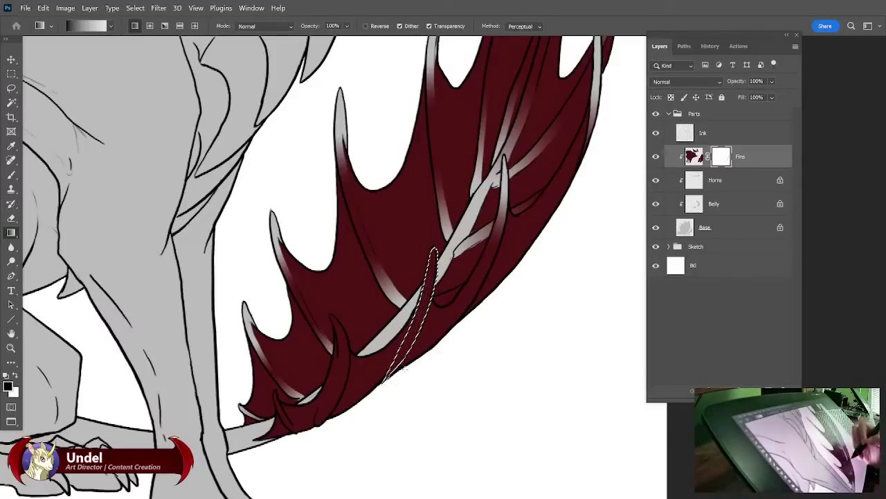
pyautogui.moveTo(409, 393); pyautogui.dragTo(417, 340)
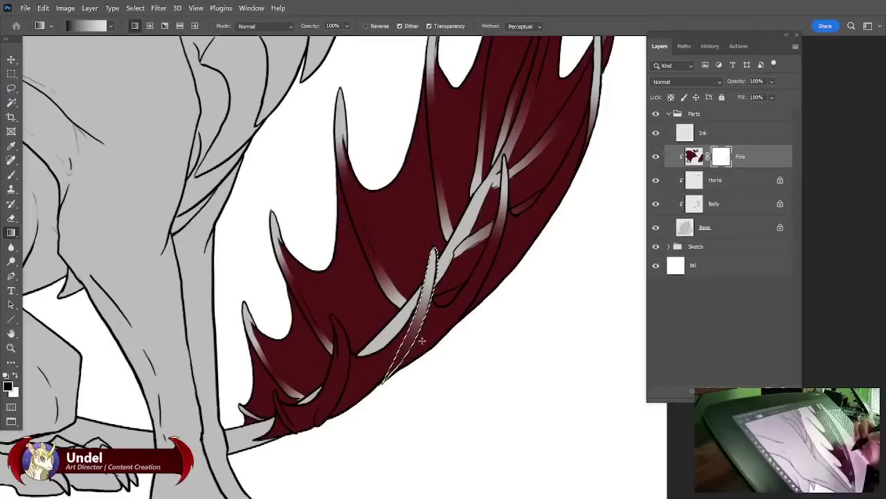
# Clear the current selection, lasso the curved front spike near the tail fin's base, fade it to grey from the tip, and deselect.
pyautogui.press('l')
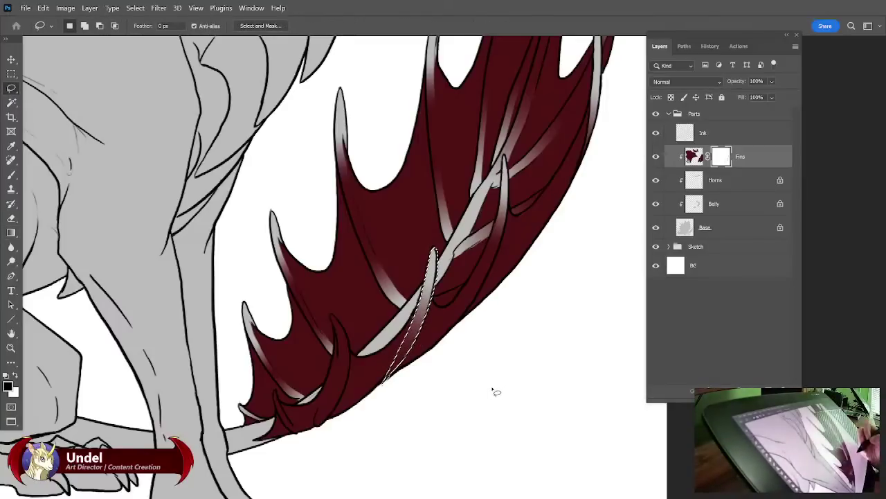
pyautogui.hotkey('ctrl', 'd')
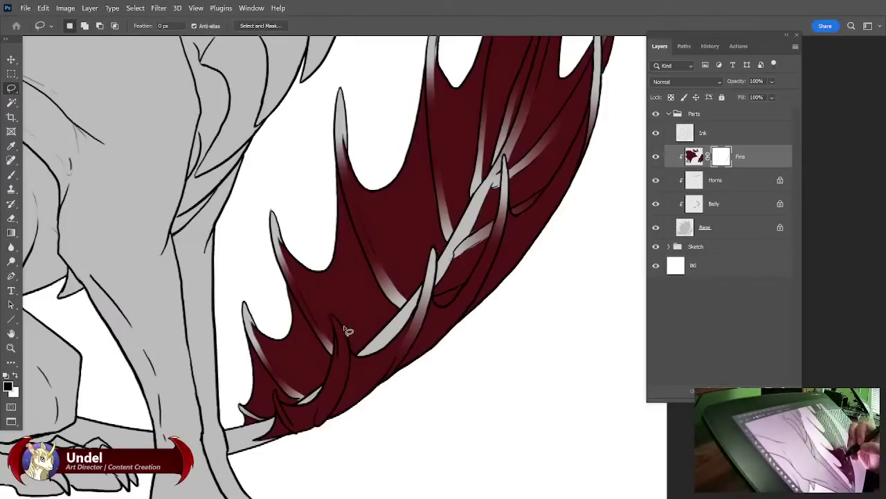
pyautogui.moveTo(336, 380); pyautogui.dragTo(319, 422)
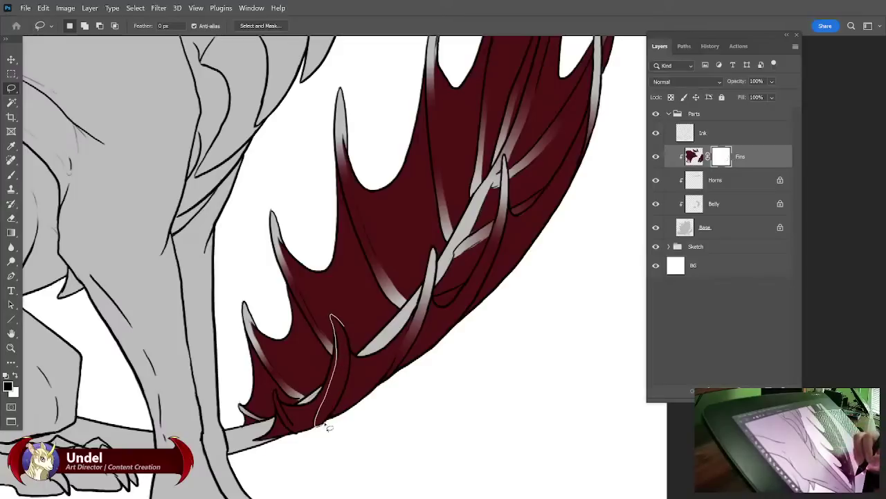
pyautogui.moveTo(353, 342); pyautogui.dragTo(342, 399)
pyautogui.press('g')
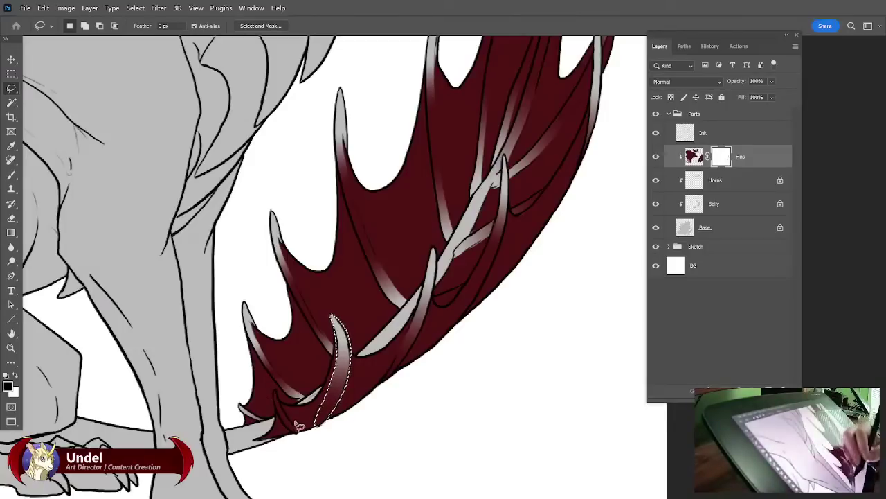
pyautogui.hotkey('ctrl', 'd')
# Lasso the small front spike at the fin's base and fade it to grey with a mask gradient.
pyautogui.press('l')
pyautogui.moveTo(280, 398)
pyautogui.mouseDown()
pyautogui.moveTo(285, 427)
pyautogui.moveTo(277, 394)
pyautogui.mouseUp()
pyautogui.press('g')
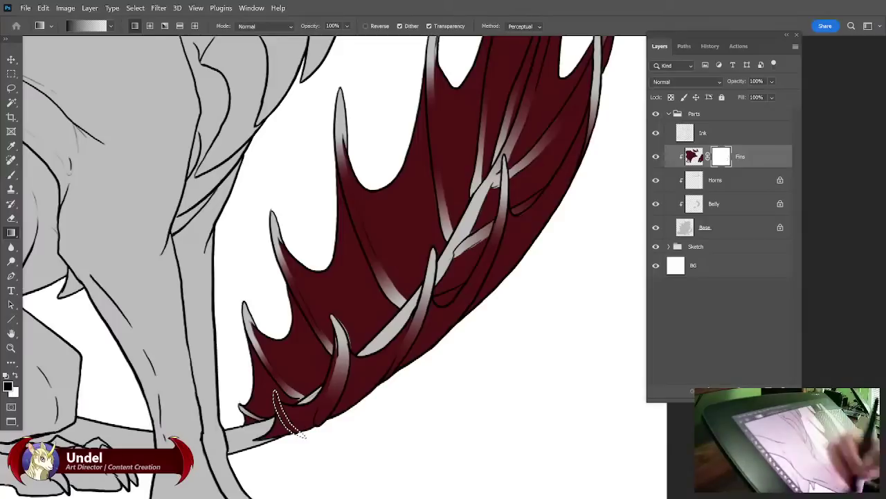
pyautogui.moveTo(326, 459); pyautogui.dragTo(327, 460)
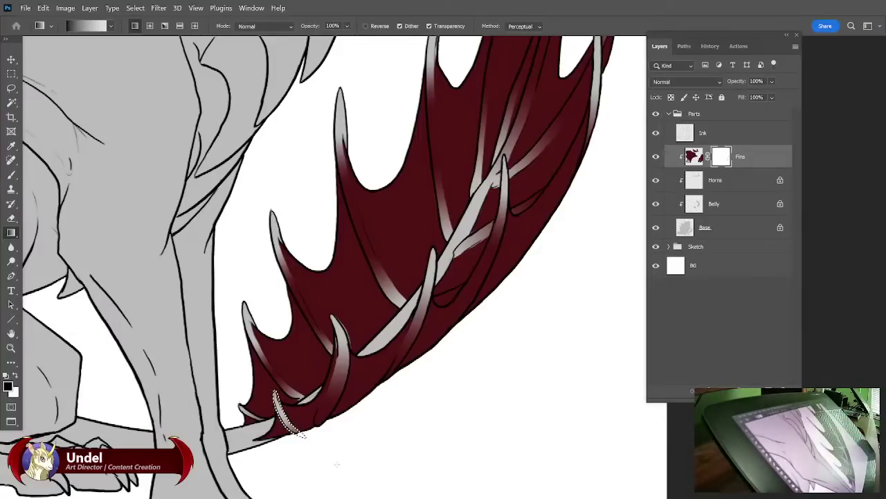
pyautogui.hotkey('ctrl', '-')
pyautogui.hotkey('ctrl', '-')
pyautogui.hotkey('ctrl', '-')
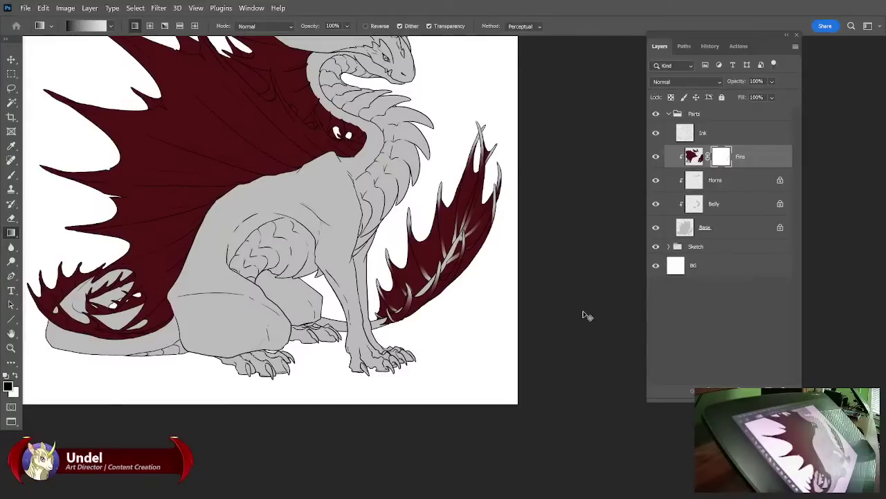
# Paint white on the Fins mask with the Brush, enlarged to 30, to restore red over the grey rib fades behind the central spine.
pyautogui.hotkey('ctrl', '+')
pyautogui.hotkey('ctrl', '+')
pyautogui.hotkey('ctrl', '+')
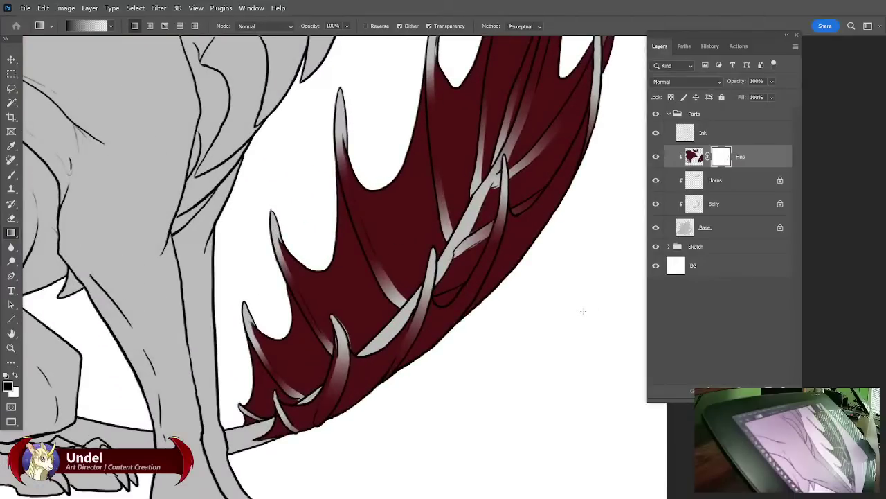
pyautogui.press('x')
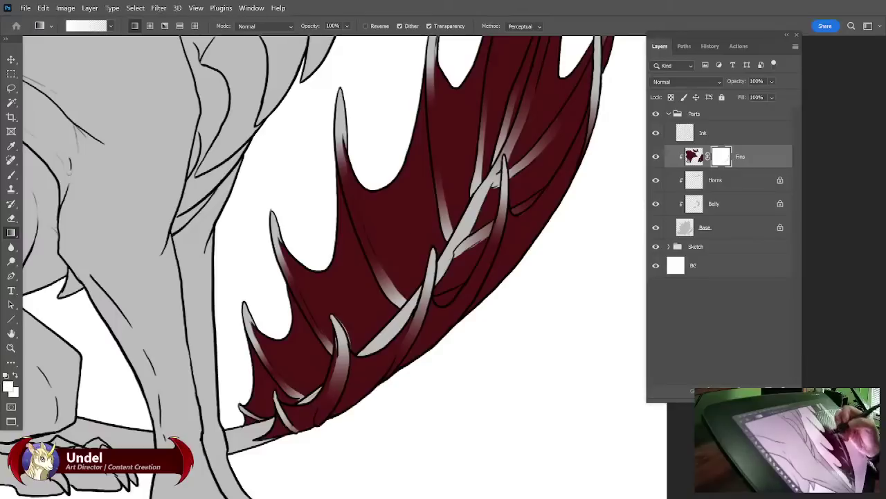
pyautogui.click(11, 176)
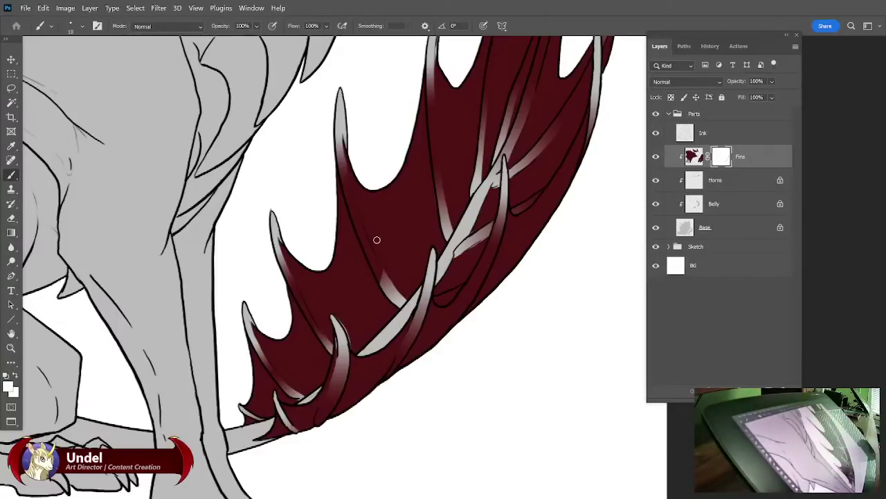
pyautogui.moveTo(377, 240)
pyautogui.mouseDown()
pyautogui.moveTo(383, 271)
pyautogui.moveTo(397, 264)
pyautogui.moveTo(386, 306)
pyautogui.moveTo(409, 308)
pyautogui.mouseUp()
pyautogui.press(']')
pyautogui.moveTo(431, 244)
pyautogui.mouseDown()
pyautogui.moveTo(446, 208)
pyautogui.moveTo(448, 232)
pyautogui.moveTo(436, 184)
pyautogui.moveTo(436, 218)
pyautogui.moveTo(440, 166)
pyautogui.mouseUp()
pyautogui.moveTo(535, 202); pyautogui.dragTo(492, 298)
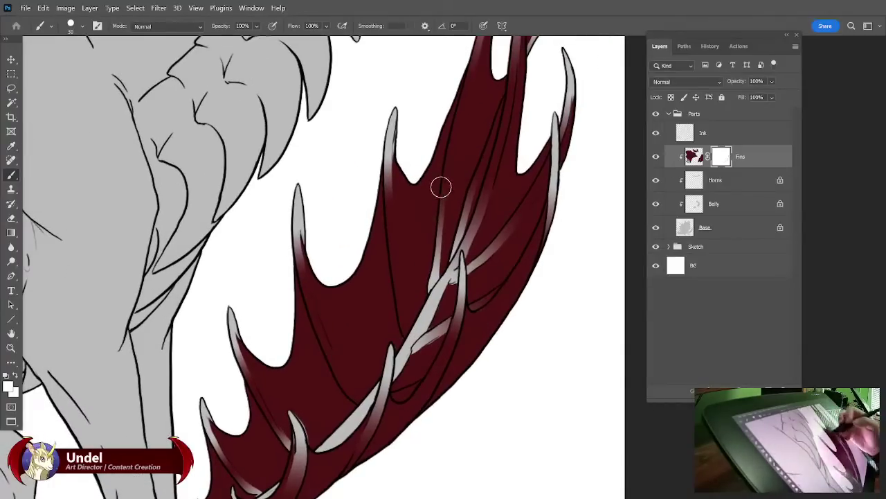
pyautogui.moveTo(442, 187)
pyautogui.mouseDown()
pyautogui.moveTo(419, 279)
pyautogui.moveTo(432, 269)
pyautogui.moveTo(425, 287)
pyautogui.moveTo(450, 251)
pyautogui.moveTo(460, 210)
pyautogui.mouseUp()
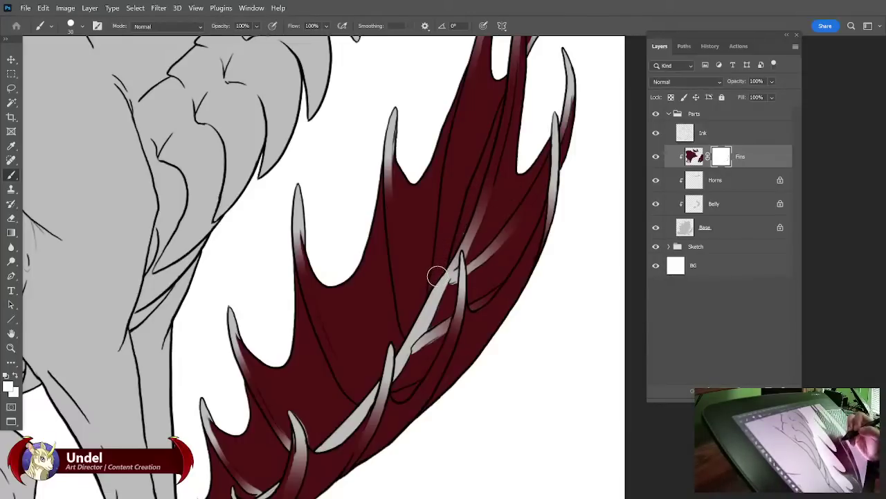
# Brush white on the mask over the grey rib fades in front of the central spine to turn them red again.
pyautogui.moveTo(476, 292)
pyautogui.mouseDown()
pyautogui.moveTo(419, 397)
pyautogui.moveTo(425, 379)
pyautogui.mouseUp()
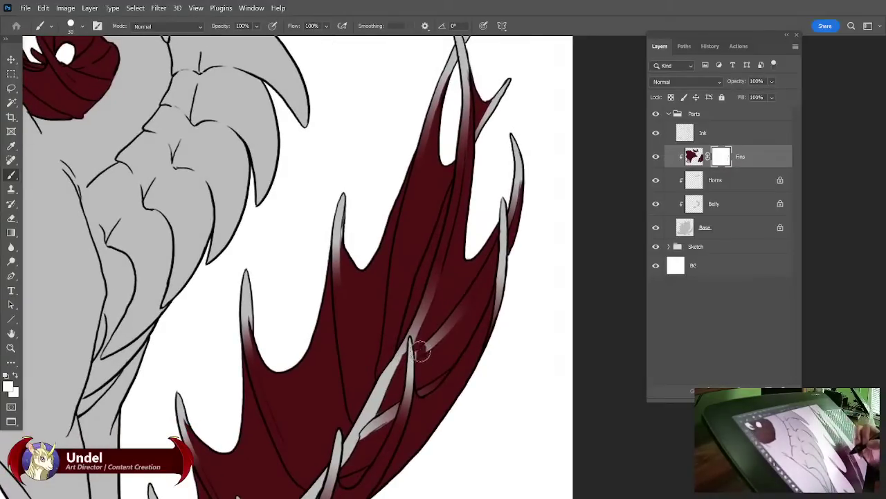
pyautogui.moveTo(479, 286); pyautogui.dragTo(565, 193)
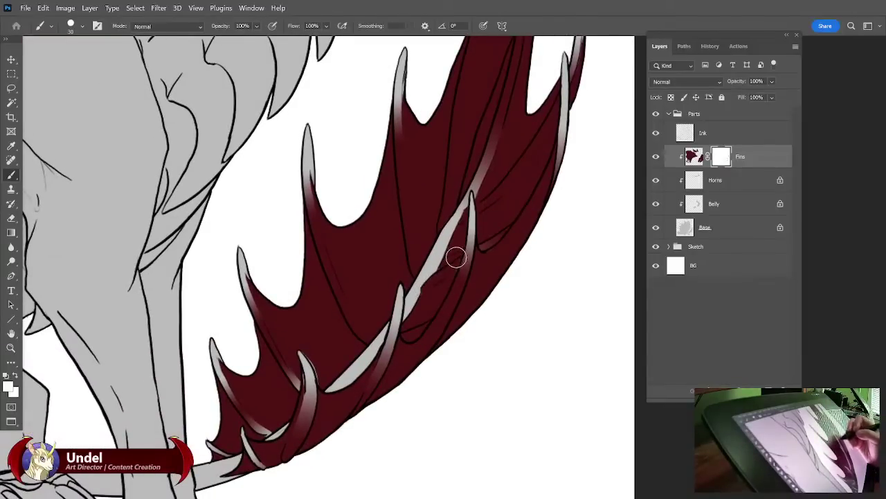
pyautogui.moveTo(463, 328); pyautogui.dragTo(501, 289)
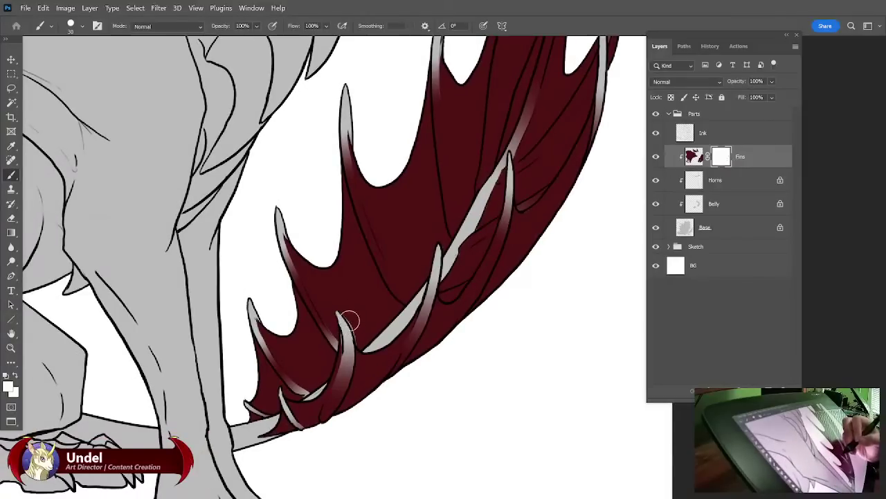
# Restore red over the grey rib ends behind the lower front spikes with white mask paint, reducing the brush size to 15.
pyautogui.moveTo(347, 316); pyautogui.dragTo(356, 331)
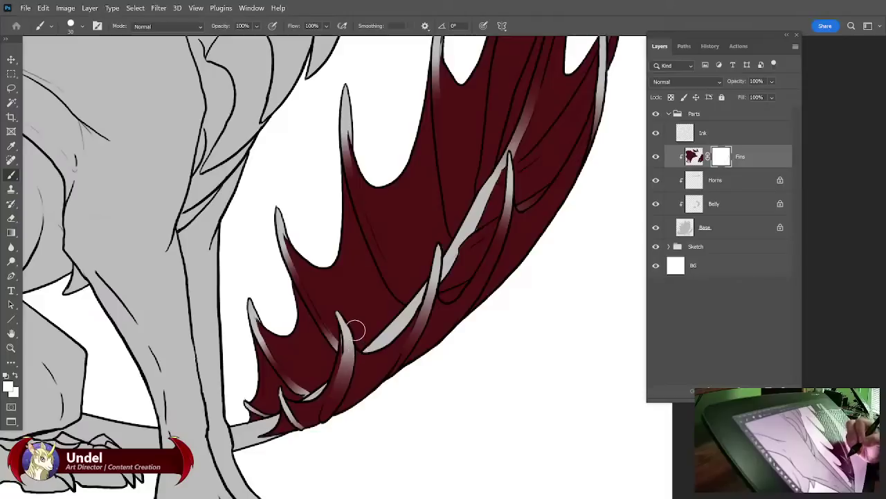
pyautogui.press('[')
pyautogui.press('[')
pyautogui.press('[')
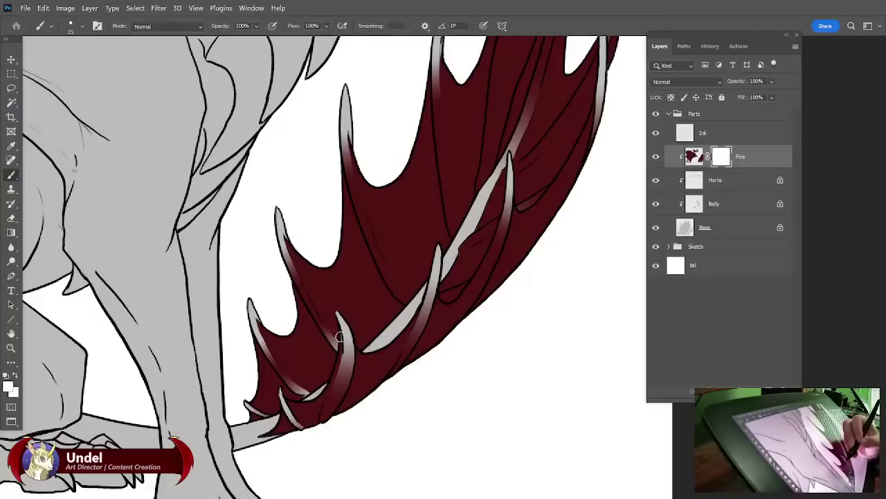
pyautogui.moveTo(527, 363); pyautogui.dragTo(514, 420)
pyautogui.moveTo(305, 390); pyautogui.dragTo(319, 396)
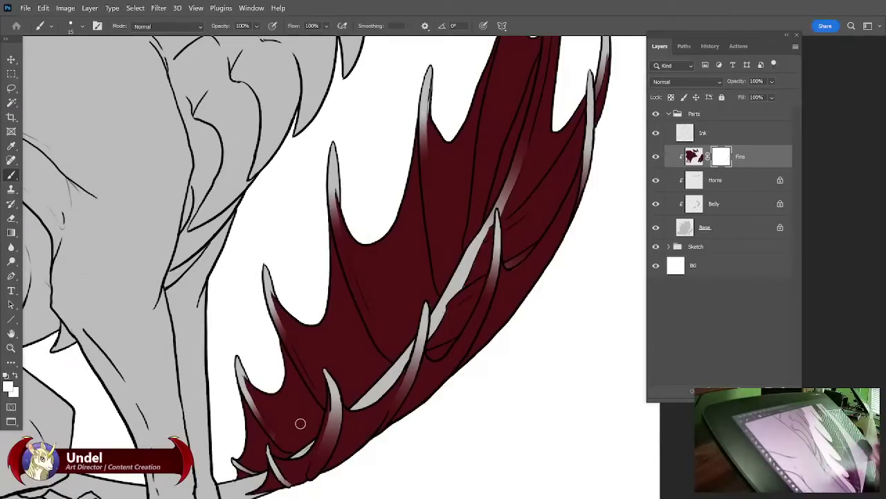
pyautogui.hotkey('ctrl', '-')
pyautogui.hotkey('ctrl', '-')
pyautogui.hotkey('ctrl', '-')
pyautogui.hotkey('ctrl', '-')
pyautogui.hotkey('ctrl', '-')
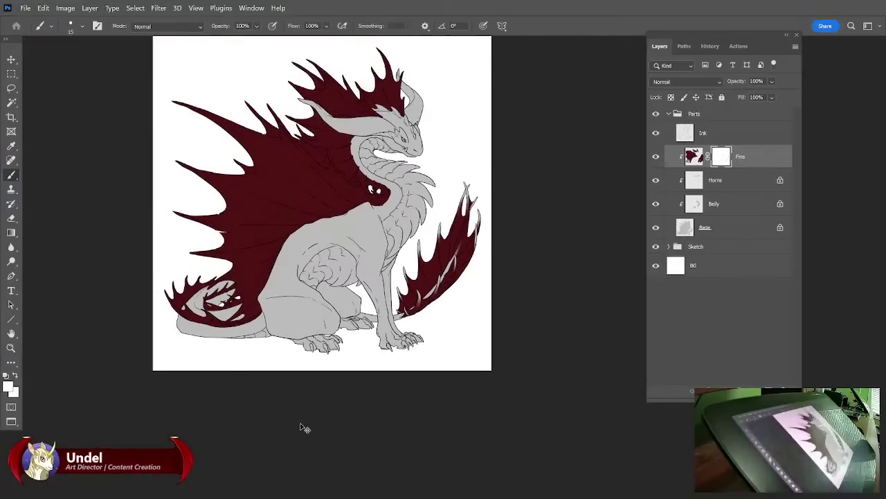
# Lasso the tall outer spike with its rib, set the foreground to black (000000), fade it with a mask gradient, and deselect.
pyautogui.scroll(6, 305, 428)
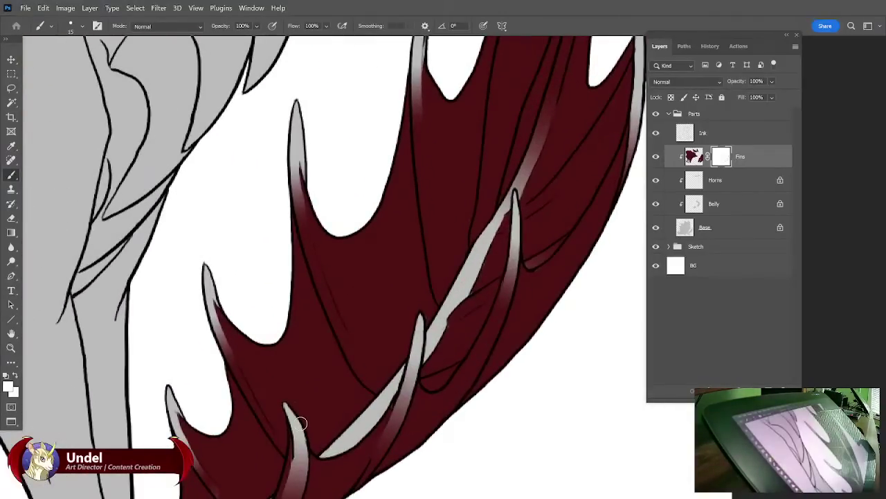
pyautogui.click(11, 88)
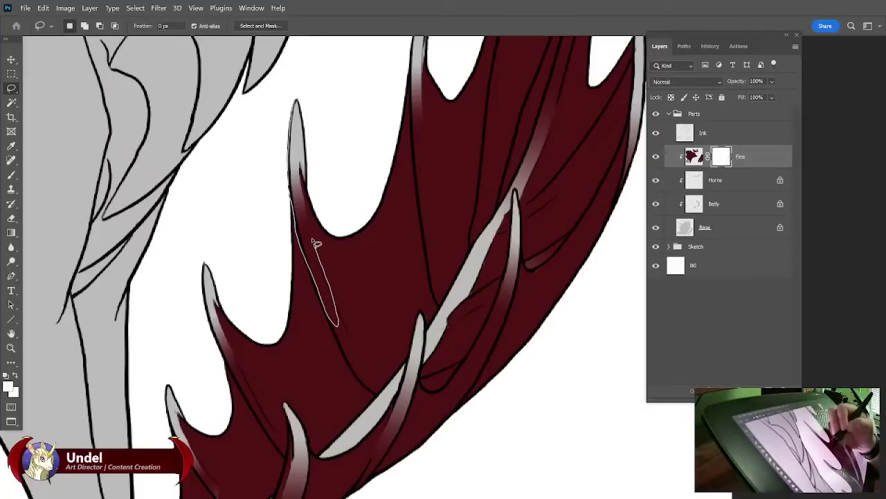
pyautogui.moveTo(322, 149); pyautogui.dragTo(299, 90)
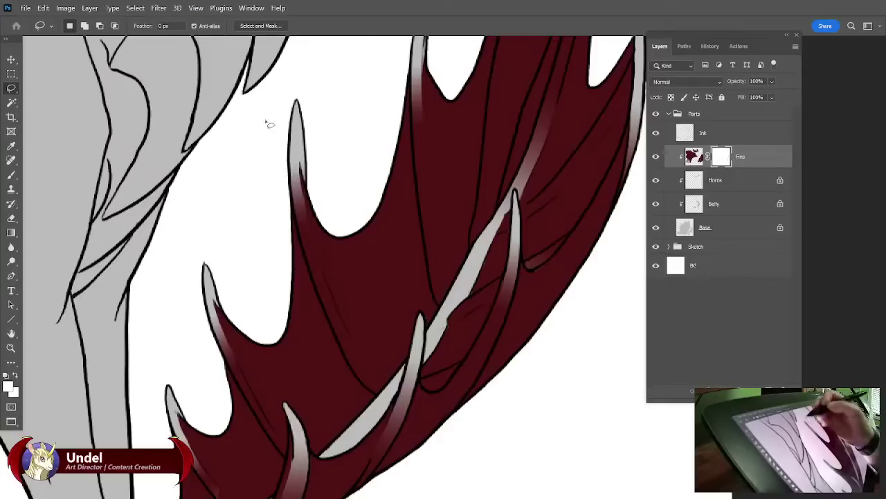
pyautogui.click(11, 233)
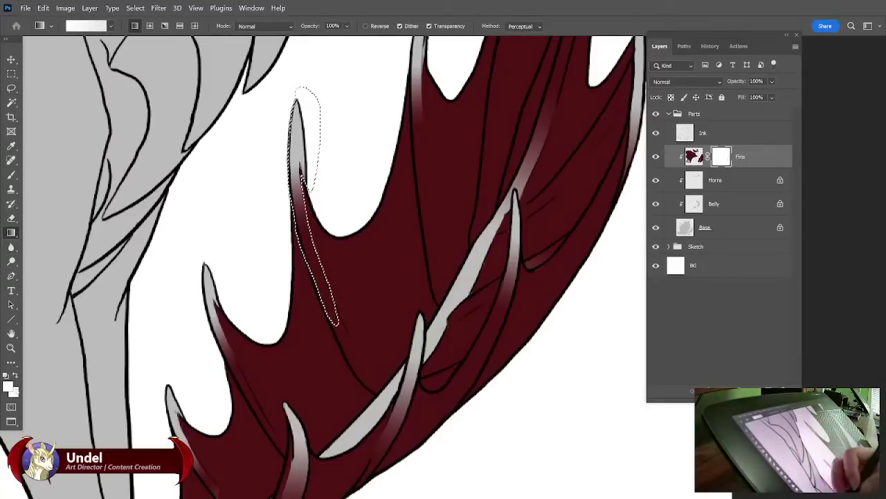
pyautogui.click(8, 386)
pyautogui.click(252, 297)
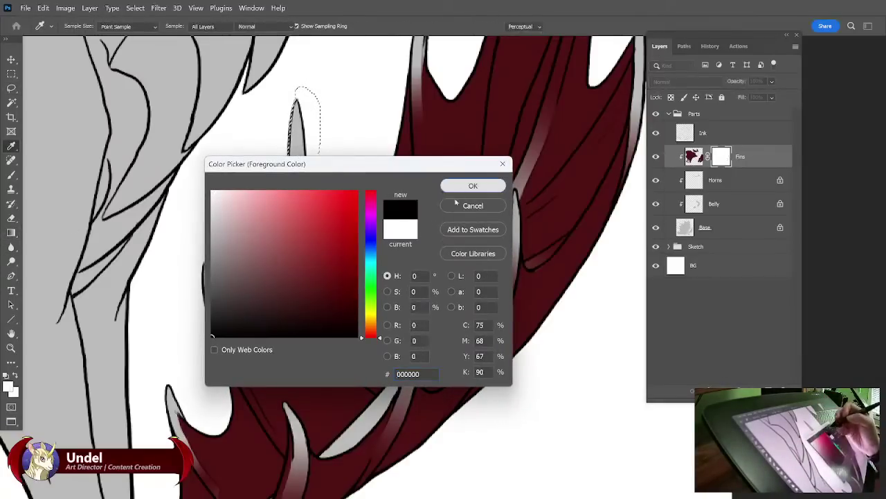
pyautogui.click(473, 186)
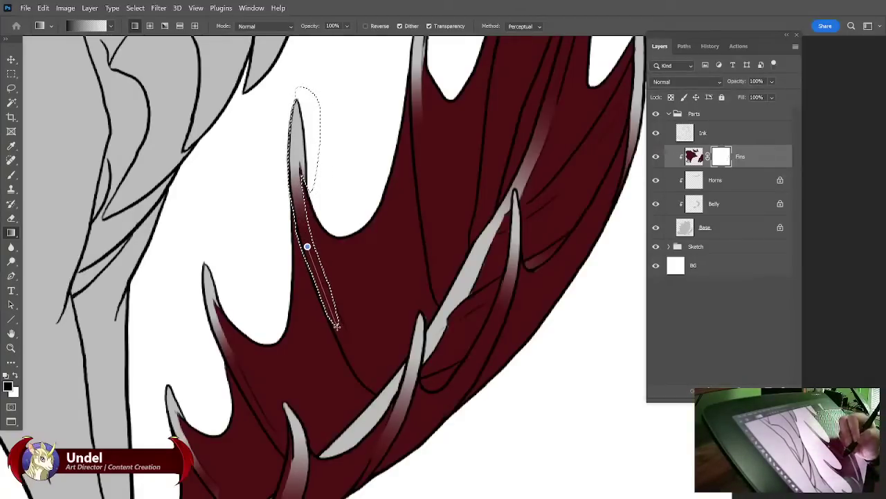
pyautogui.moveTo(335, 325); pyautogui.dragTo(337, 327)
pyautogui.hotkey('ctrl', 'd')
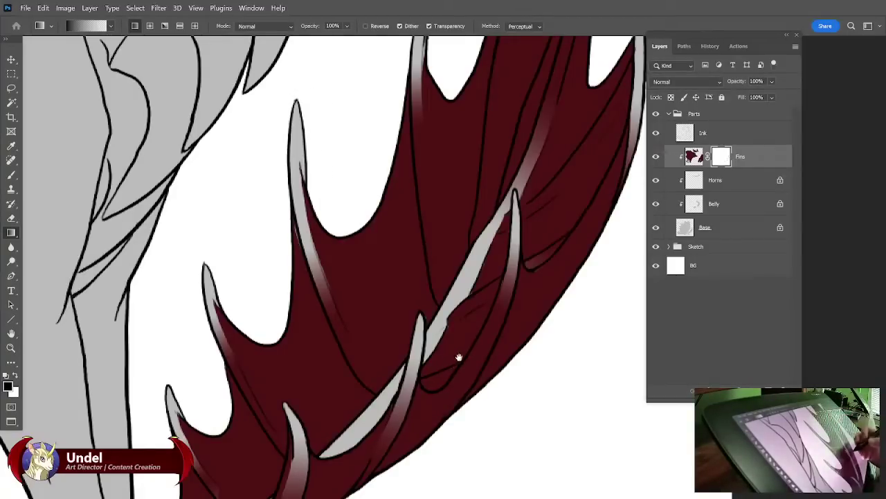
# Undo the deselection and the tall outer spike's last fade, redraw its mask gradient along the rib, and deselect.
pyautogui.moveTo(458, 357); pyautogui.dragTo(539, 331)
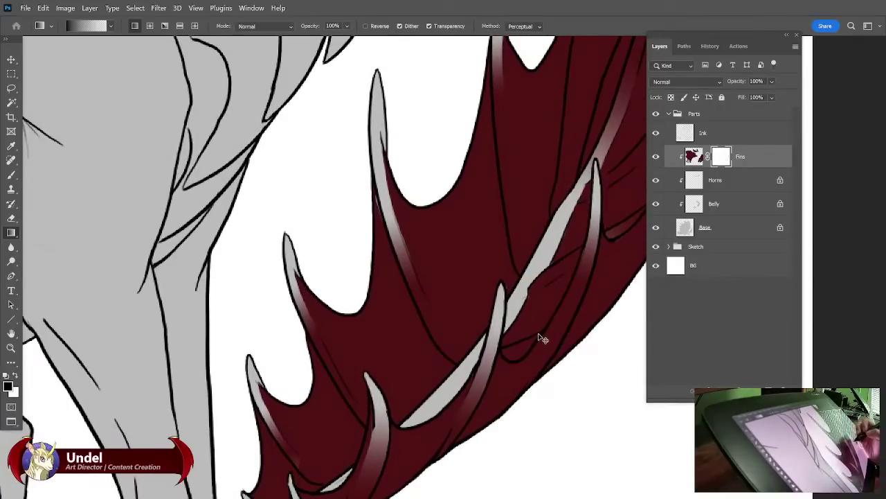
pyautogui.hotkey('ctrl', 'z')
pyautogui.hotkey('ctrl', 'z')
pyautogui.moveTo(379, 153); pyautogui.dragTo(378, 158)
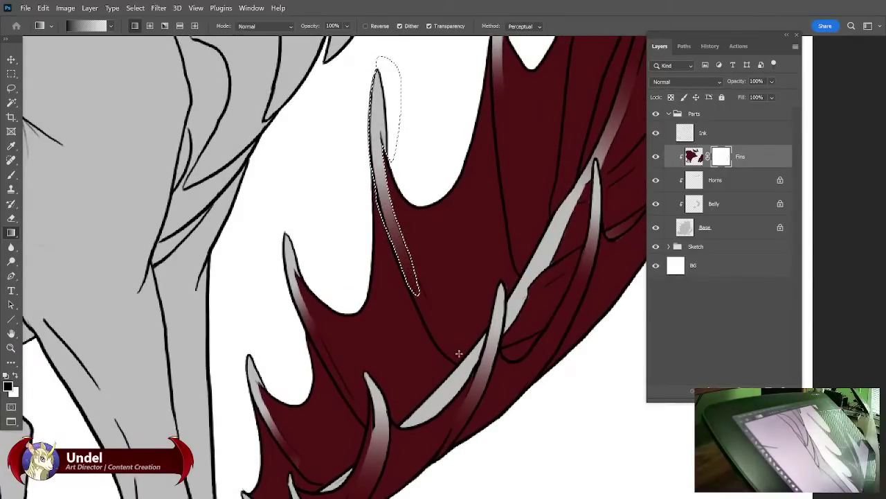
pyautogui.hotkey('ctrl', 'd')
pyautogui.moveTo(458, 353); pyautogui.dragTo(526, 266)
pyautogui.hotkey('ctrl', '-')
pyautogui.hotkey('ctrl', '-')
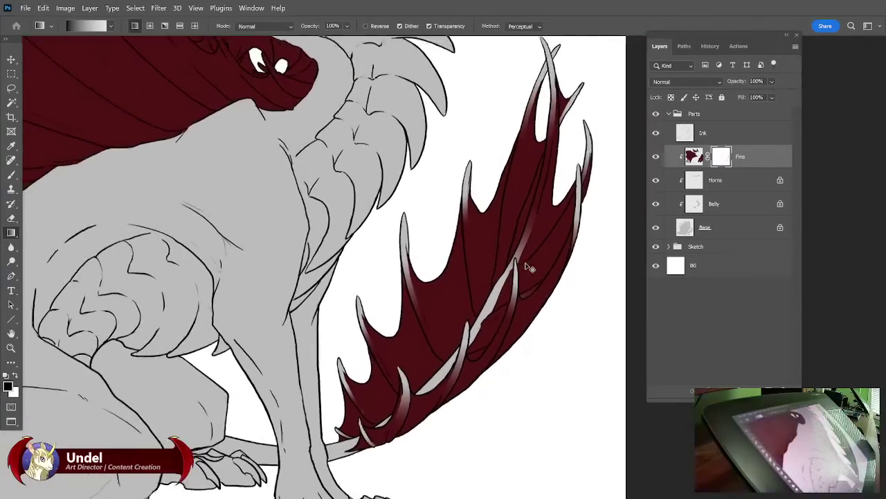
# Lasso the next lower outer spike with its rib, extend its grey fade down the rib with a mask gradient, and deselect.
pyautogui.hotkey('ctrl', '+')
pyautogui.hotkey('ctrl', '+')
pyautogui.moveTo(307, 331); pyautogui.dragTo(318, 268)
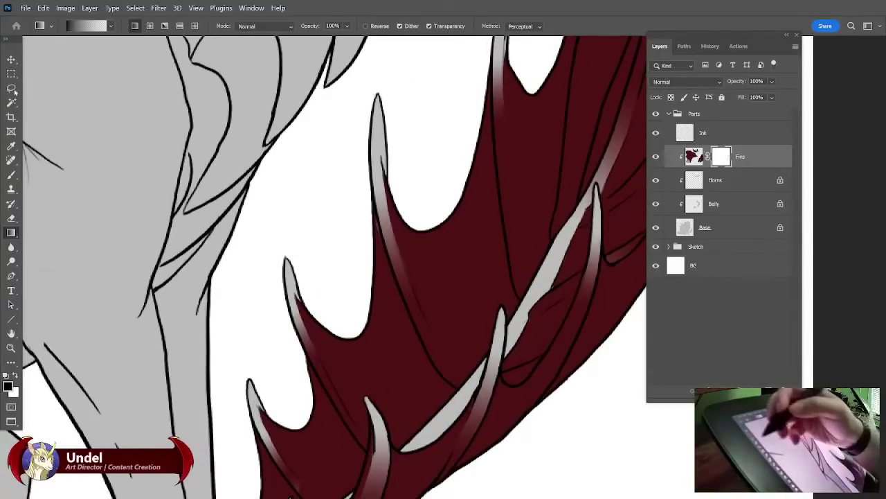
pyautogui.press('l')
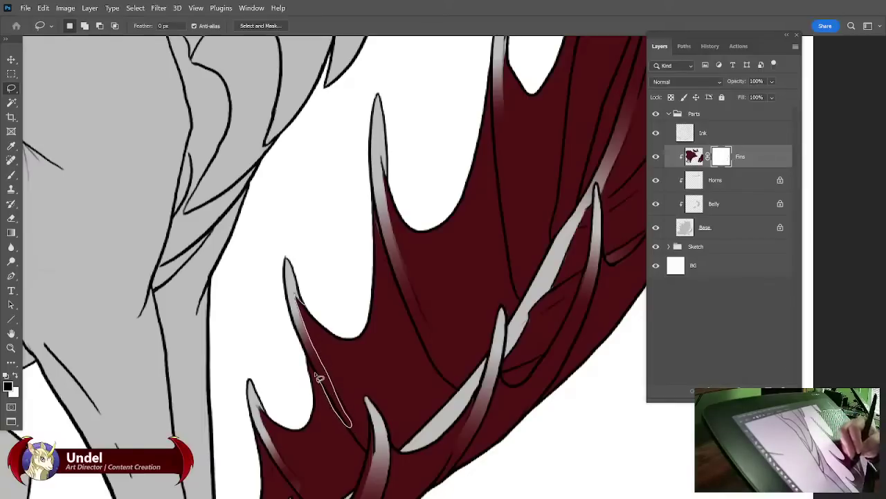
pyautogui.moveTo(319, 377)
pyautogui.mouseDown()
pyautogui.moveTo(275, 240)
pyautogui.moveTo(308, 326)
pyautogui.moveTo(313, 369)
pyautogui.moveTo(351, 431)
pyautogui.mouseUp()
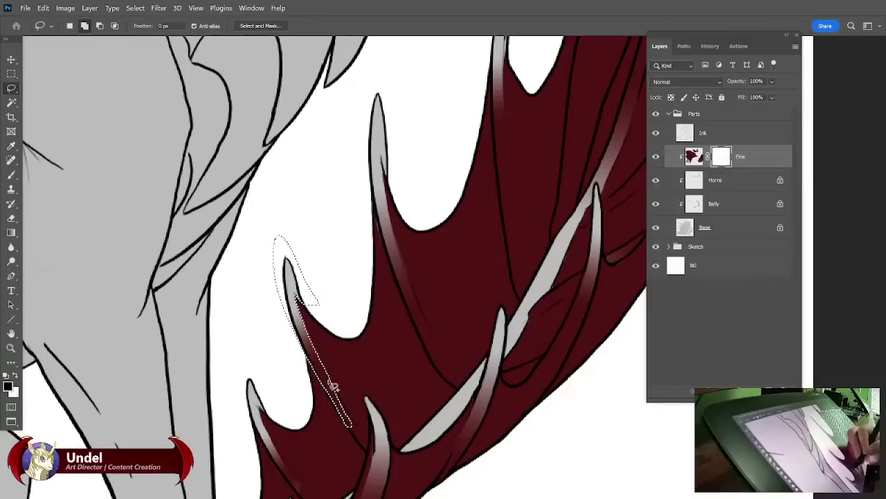
pyautogui.moveTo(334, 386); pyautogui.dragTo(359, 432)
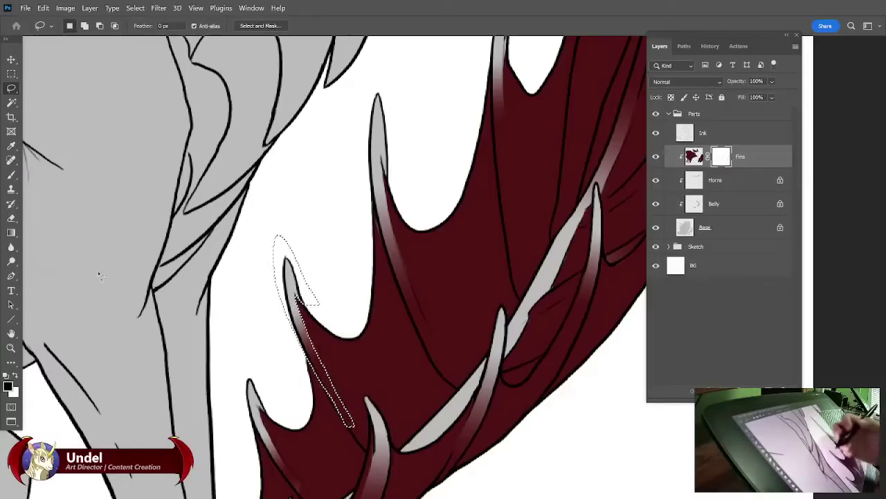
pyautogui.click(11, 233)
pyautogui.moveTo(299, 326); pyautogui.dragTo(354, 427)
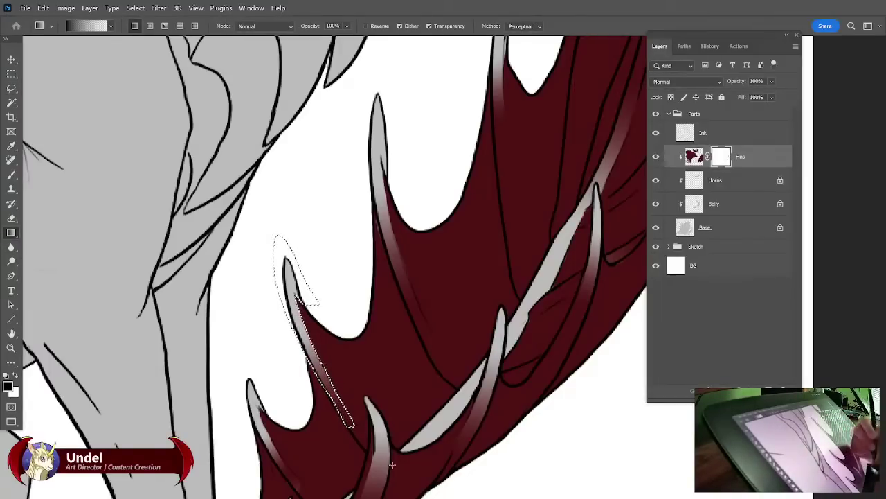
pyautogui.hotkey('ctrl', 'd')
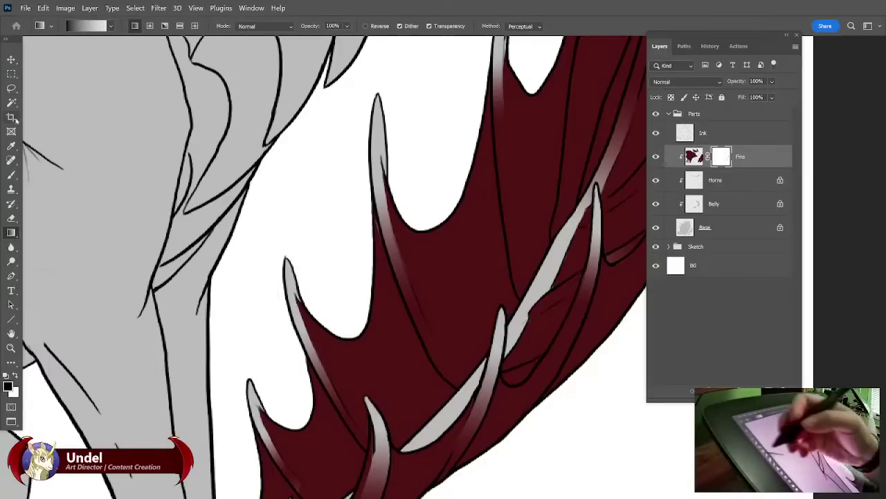
# Lasso the outer spike nearest the fin's base with its rib, and paint white on the mask to clear its old grey fade.
pyautogui.press('l')
pyautogui.moveTo(335, 249); pyautogui.dragTo(396, 166)
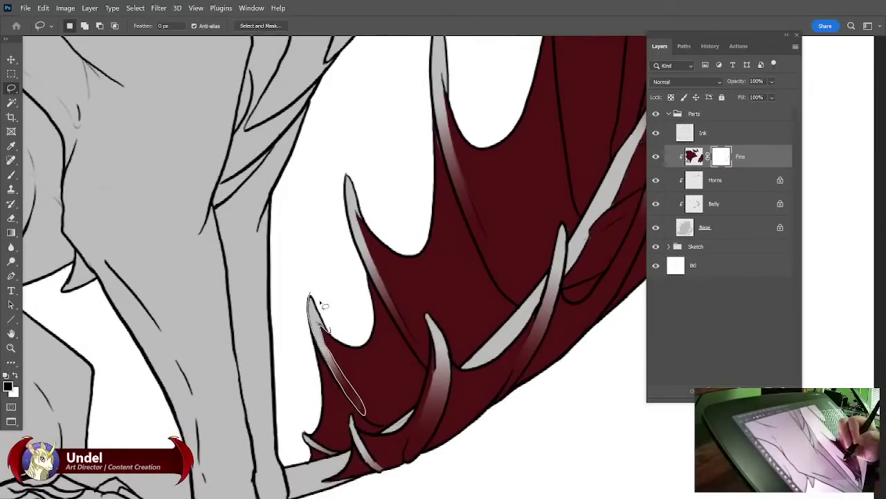
pyautogui.moveTo(322, 304); pyautogui.dragTo(310, 295)
pyautogui.click(11, 177)
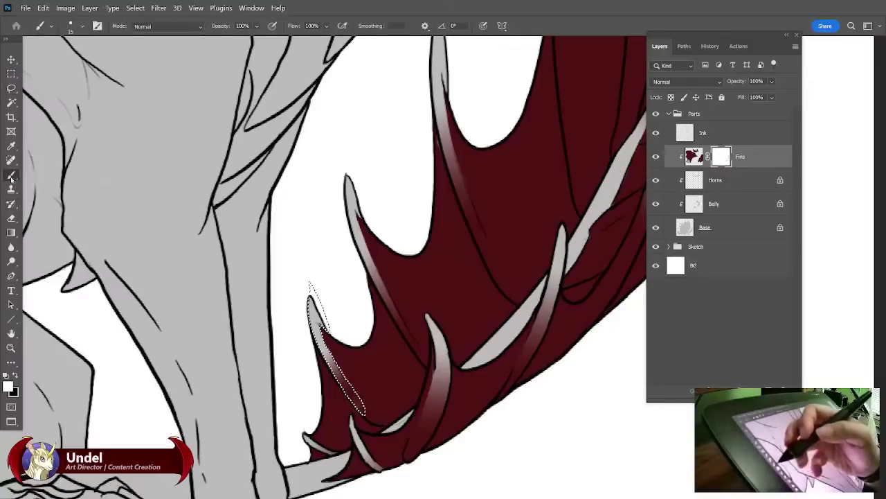
pyautogui.moveTo(363, 408)
pyautogui.mouseDown()
pyautogui.moveTo(324, 345)
pyautogui.moveTo(311, 299)
pyautogui.mouseUp()
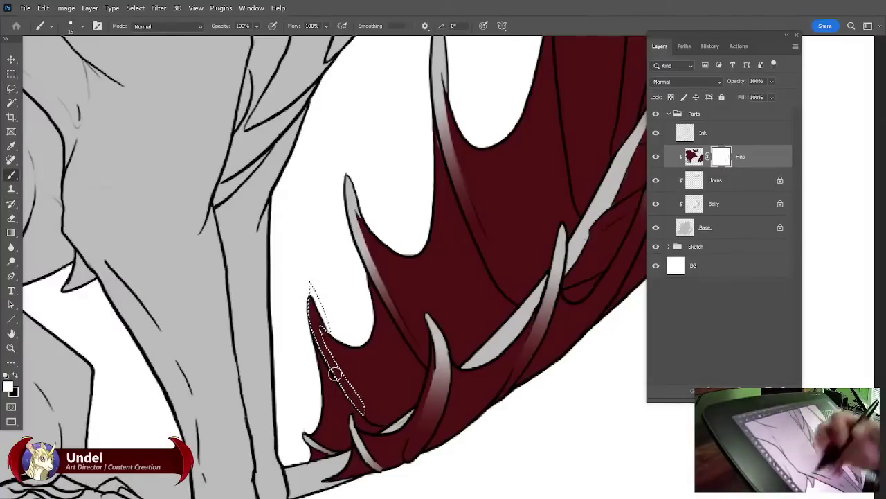
# Apply a black-to-transparent gradient on the Fins mask within the selected lowest spine, fading from its tip into the membrane, and deselect.
pyautogui.press('g')
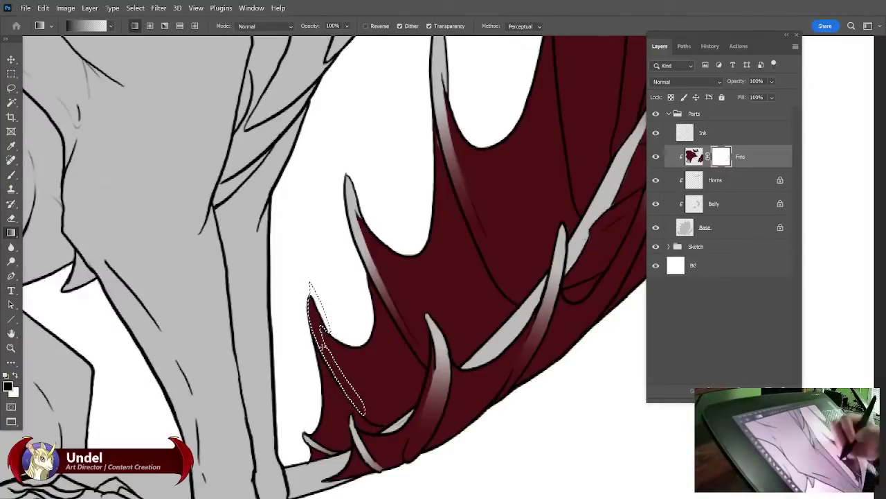
pyautogui.moveTo(318, 330); pyautogui.dragTo(364, 412)
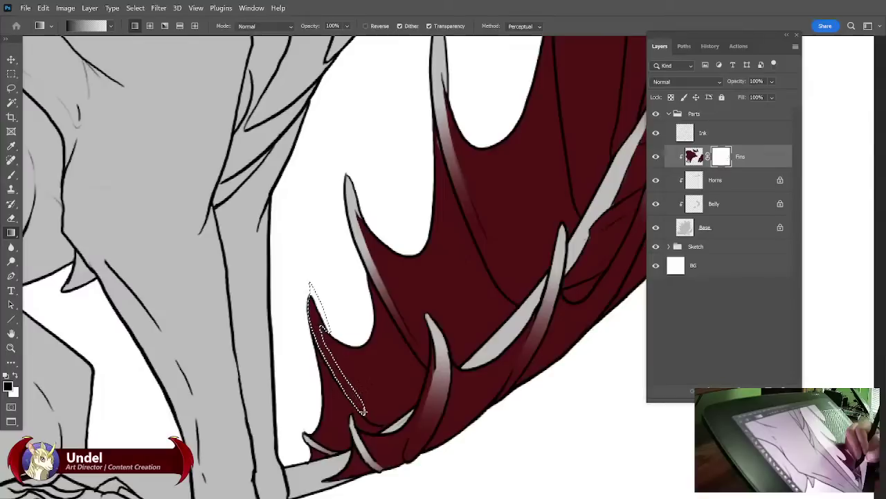
pyautogui.hotkey('ctrl', 'd')
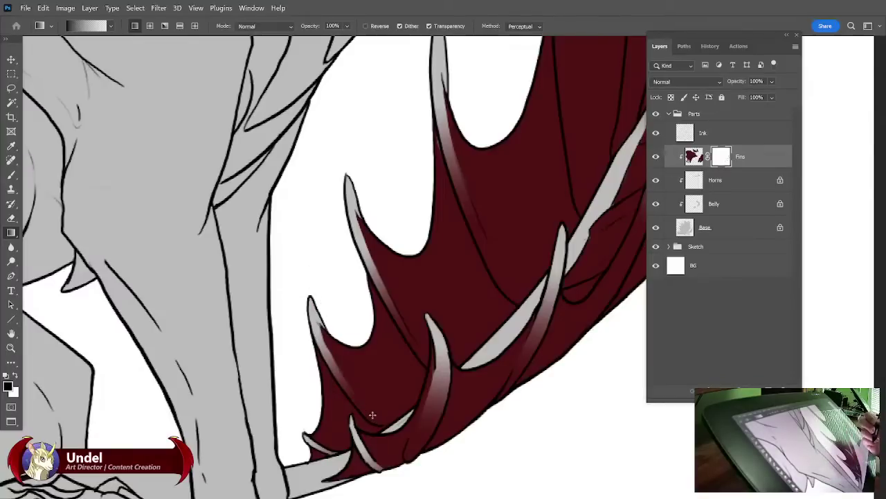
# Lasso the gray spine at the fin's middle peak, extending the outline down along its ink line into the red membrane.
pyautogui.moveTo(370, 414); pyautogui.dragTo(421, 249)
pyautogui.moveTo(486, 311); pyautogui.dragTo(388, 410)
pyautogui.moveTo(490, 317)
pyautogui.mouseDown()
pyautogui.moveTo(539, 251)
pyautogui.moveTo(571, 177)
pyautogui.moveTo(503, 300)
pyautogui.mouseUp()
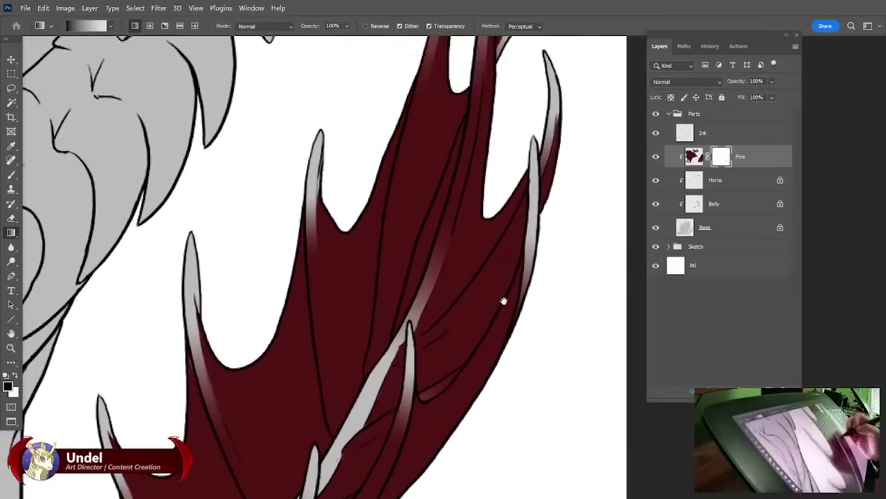
pyautogui.press('l')
pyautogui.moveTo(331, 138); pyautogui.dragTo(315, 147)
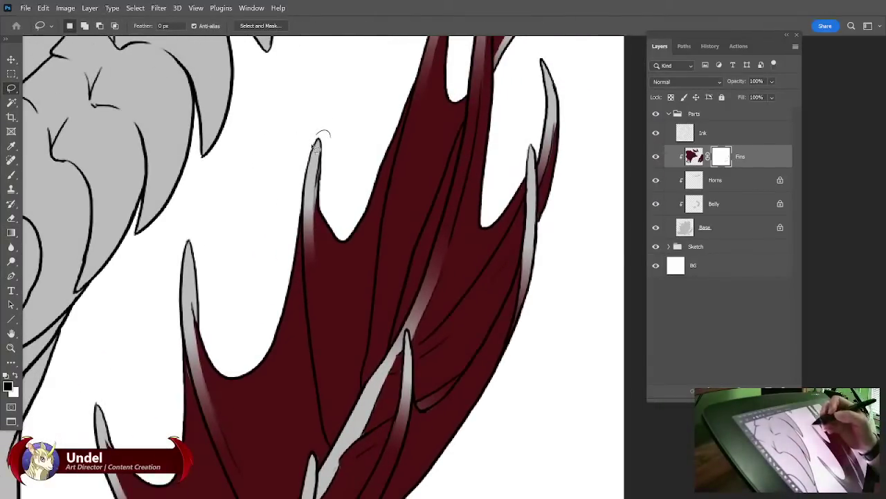
pyautogui.moveTo(304, 234); pyautogui.dragTo(305, 276)
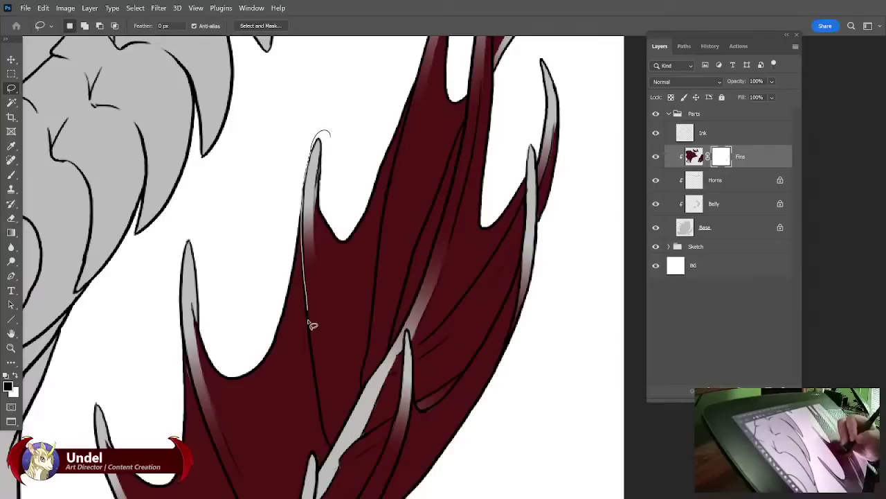
pyautogui.moveTo(312, 326)
pyautogui.mouseDown()
pyautogui.moveTo(321, 388)
pyautogui.moveTo(332, 369)
pyautogui.moveTo(318, 257)
pyautogui.mouseUp()
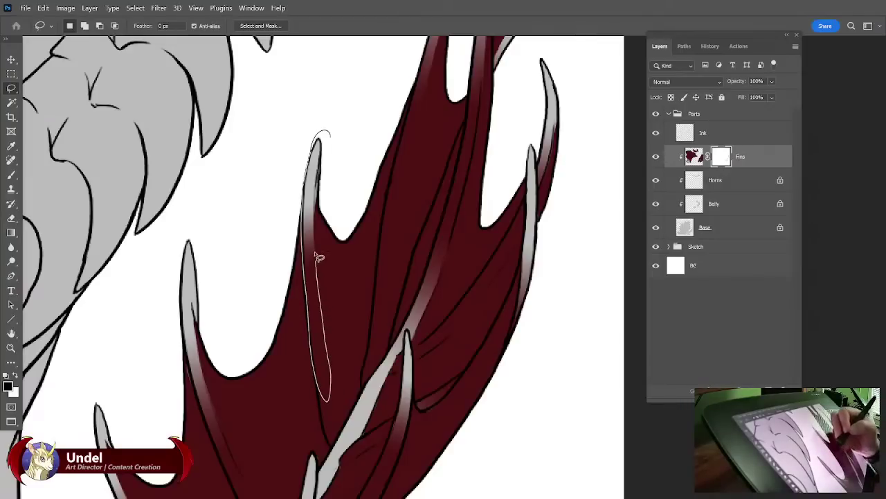
pyautogui.moveTo(335, 142); pyautogui.dragTo(323, 133)
# Fade the selected middle-peak spine from tip to base with a gradient on the Fins mask, redoing the too-short first attempt, and deselect.
pyautogui.press('g')
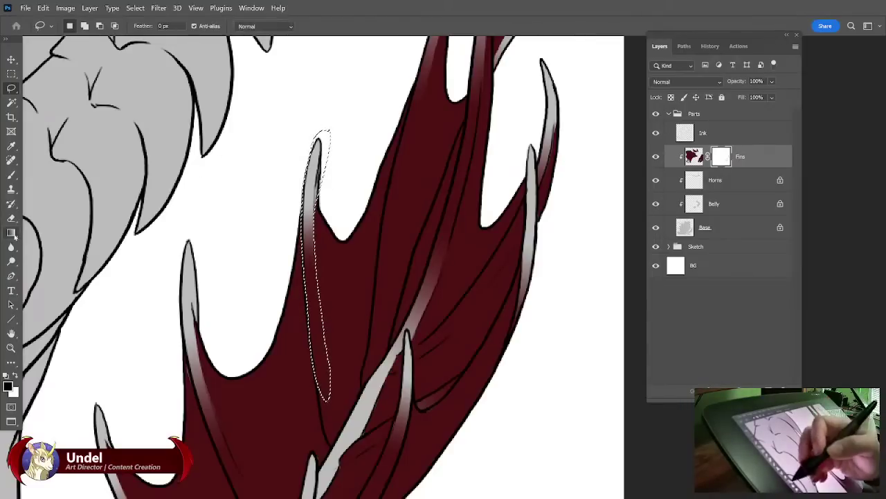
pyautogui.moveTo(313, 208); pyautogui.dragTo(316, 183)
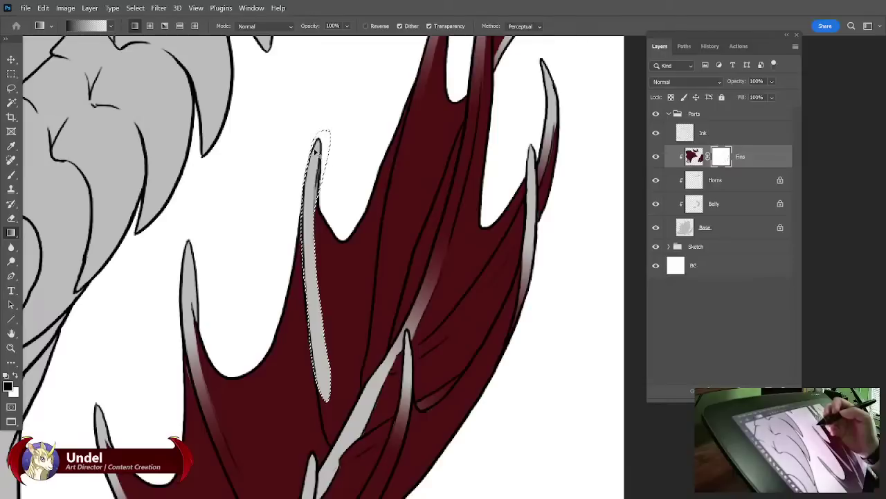
pyautogui.hotkey('ctrl', 'z')
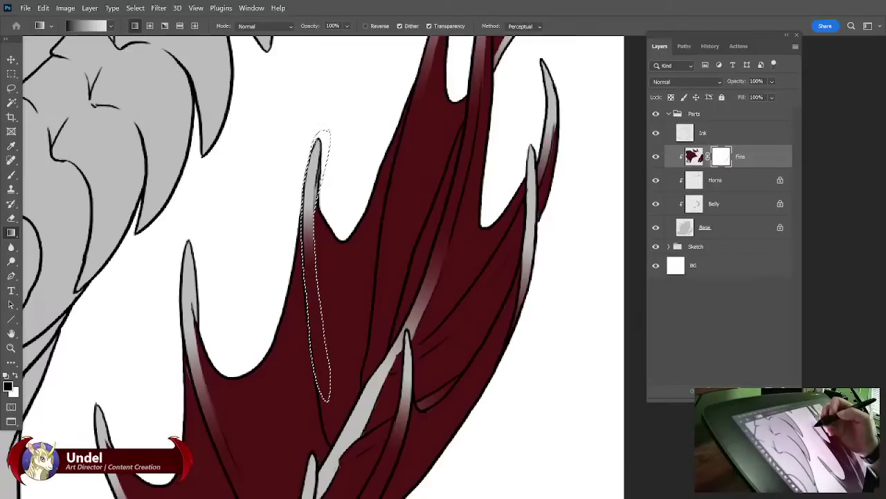
pyautogui.moveTo(316, 143); pyautogui.dragTo(327, 420)
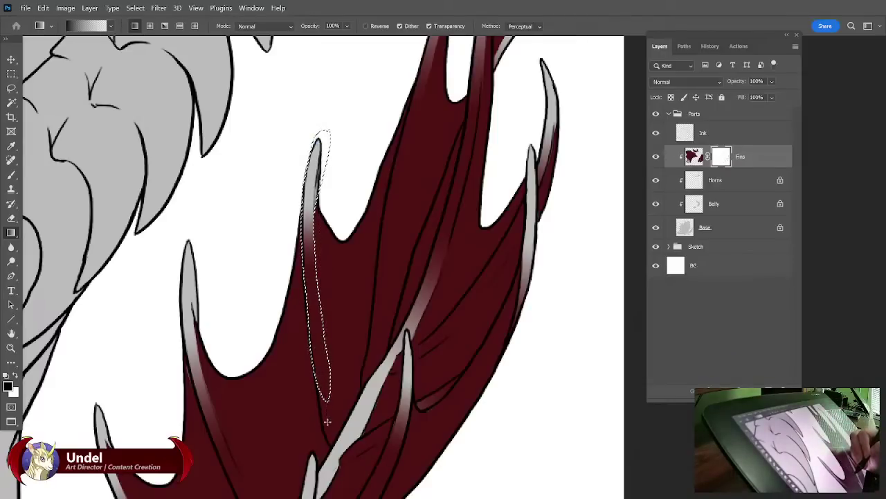
pyautogui.hotkey('ctrl', 'd')
# Lasso the rear of the two crossing spines at the fin's top, following its ink line down into a narrow point in the membrane.
pyautogui.moveTo(472, 270)
pyautogui.mouseDown()
pyautogui.moveTo(442, 365)
pyautogui.moveTo(423, 391)
pyautogui.mouseUp()
pyautogui.click(11, 88)
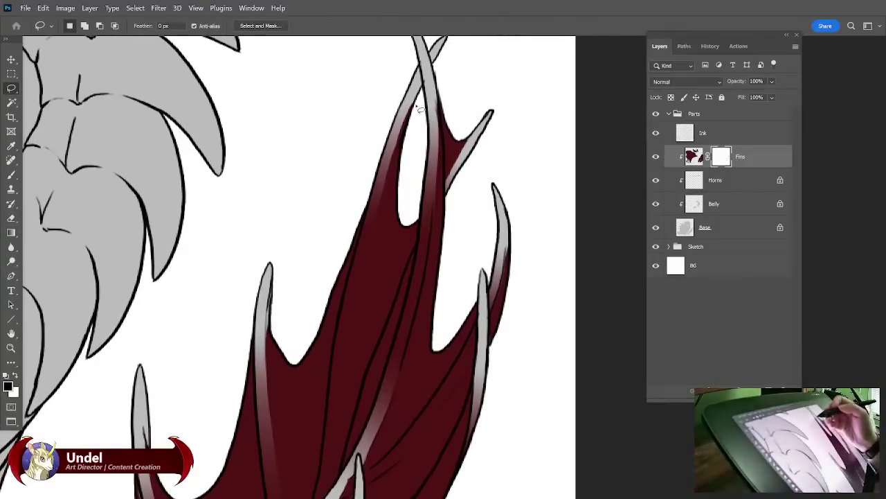
pyautogui.moveTo(395, 158)
pyautogui.mouseDown()
pyautogui.moveTo(334, 383)
pyautogui.moveTo(357, 242)
pyautogui.moveTo(411, 71)
pyautogui.mouseUp()
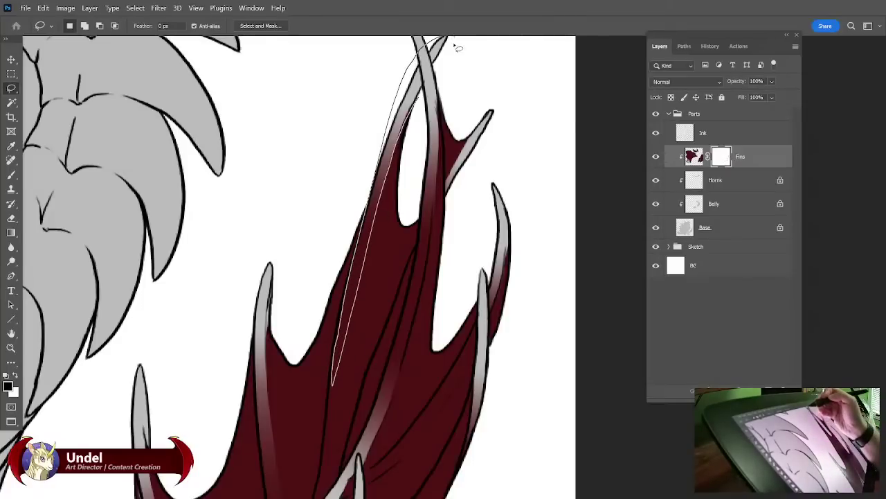
pyautogui.moveTo(424, 107); pyautogui.dragTo(421, 90)
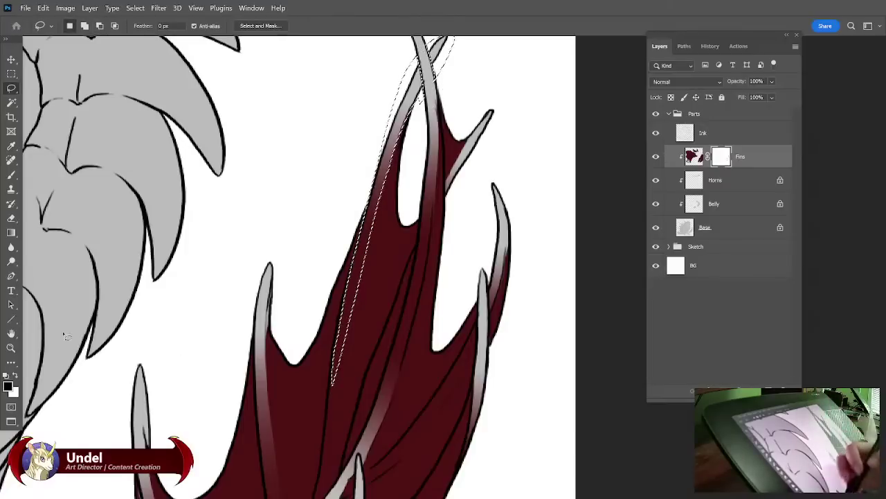
# Fade the selected rear crossing spine with a gradient on the Fins mask, replacing the first attempt with one started lower, and deselect.
pyautogui.click(11, 233)
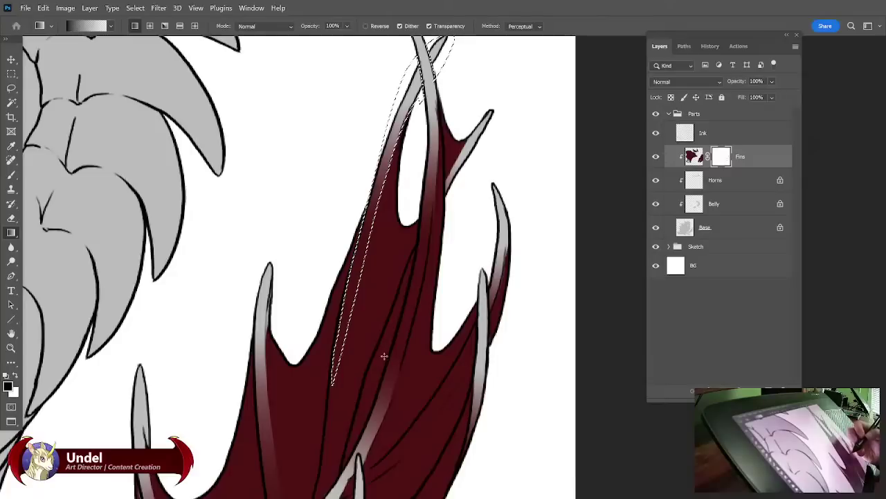
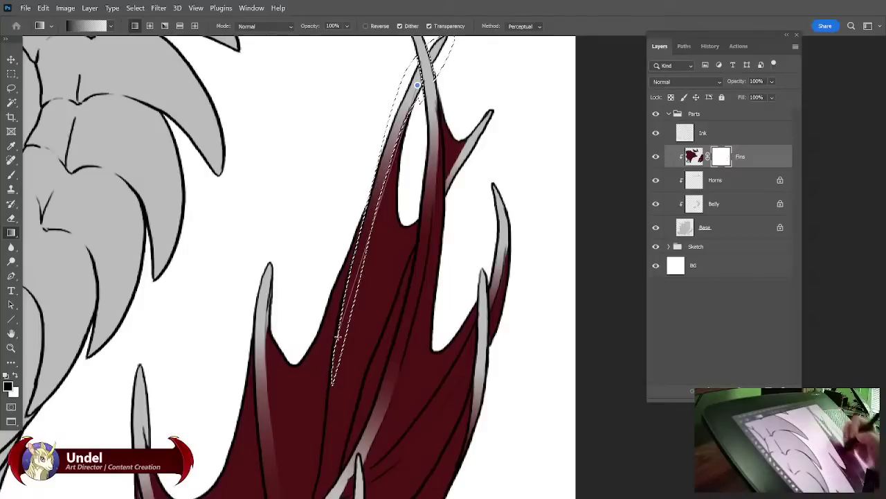
pyautogui.moveTo(335, 360); pyautogui.dragTo(337, 360)
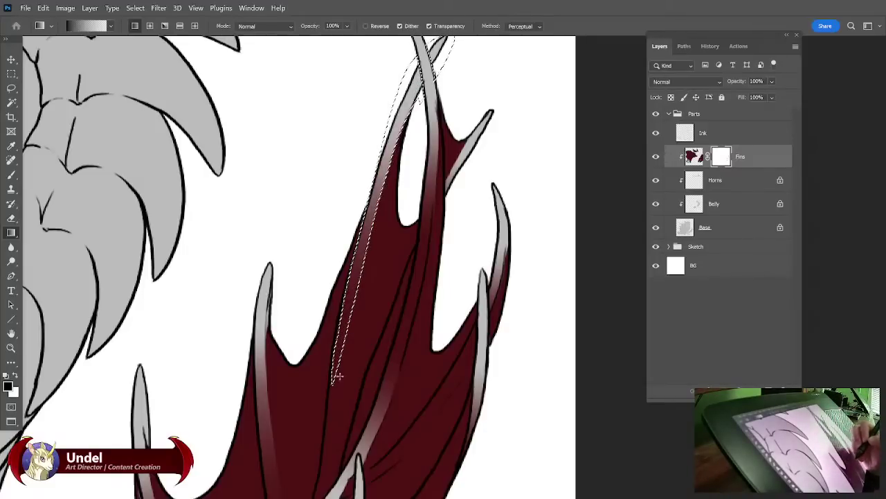
pyautogui.hotkey('ctrl', 'z')
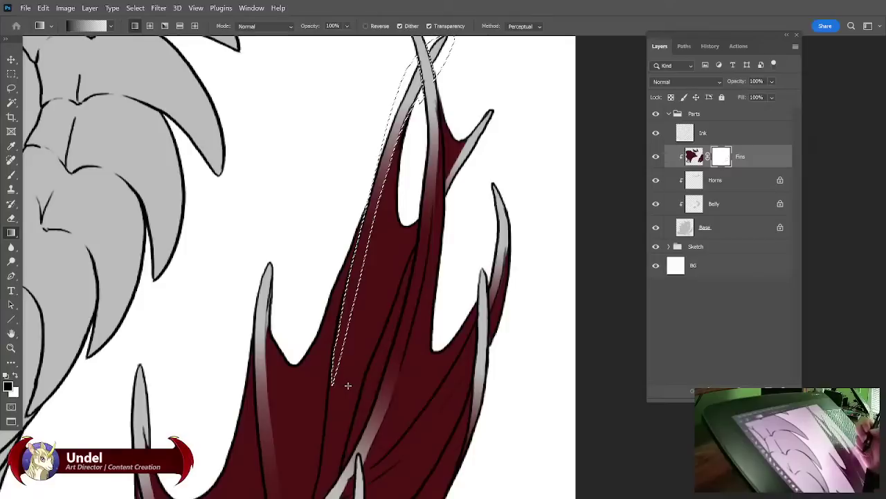
pyautogui.moveTo(387, 145); pyautogui.dragTo(328, 395)
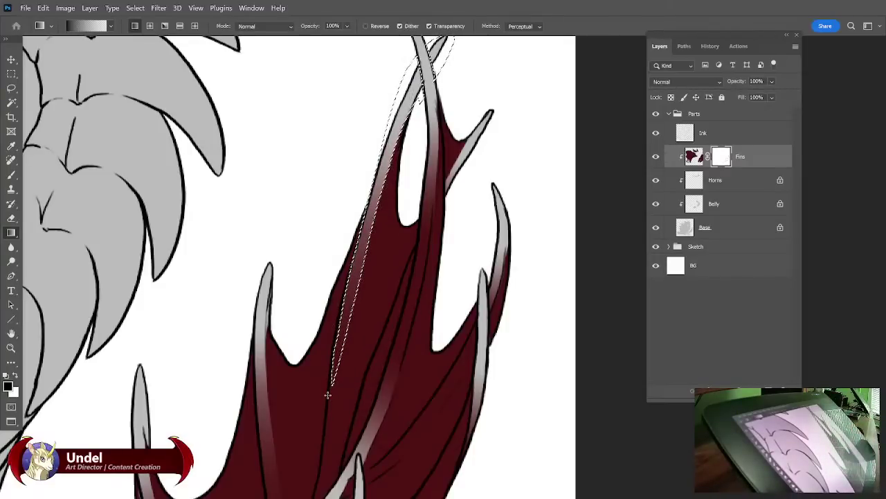
pyautogui.hotkey('ctrl', 'd')
# Lasso the front crossing spine at the fin's top and add to the selection to extend its tapered end further down the membrane.
pyautogui.moveTo(560, 248); pyautogui.dragTo(510, 287)
pyautogui.click(11, 88)
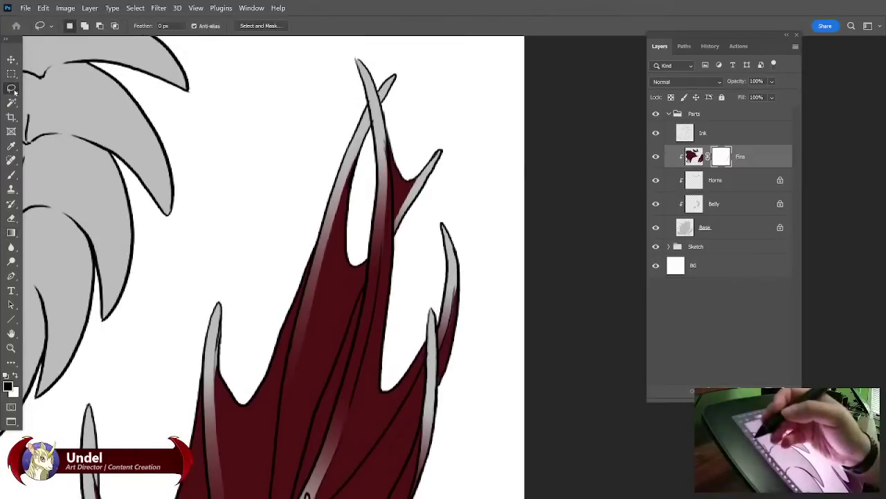
pyautogui.moveTo(358, 73); pyautogui.dragTo(367, 94)
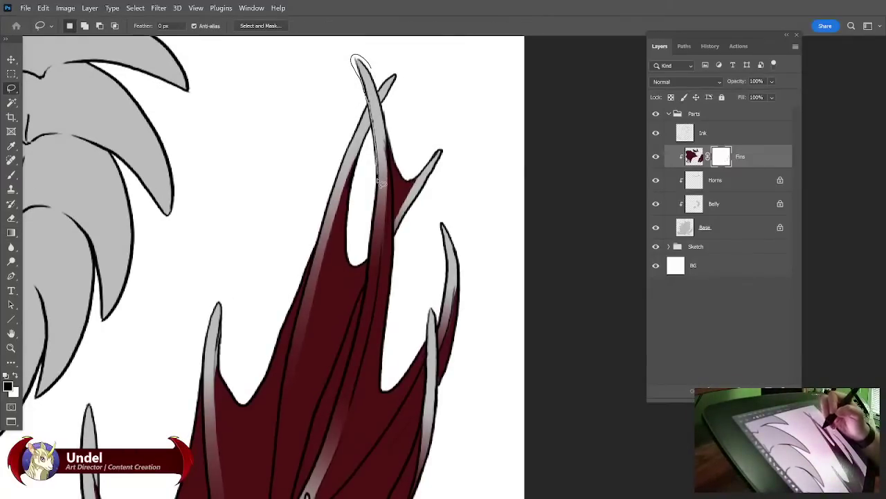
pyautogui.moveTo(380, 216)
pyautogui.mouseDown()
pyautogui.moveTo(360, 327)
pyautogui.moveTo(378, 300)
pyautogui.moveTo(391, 197)
pyautogui.mouseUp()
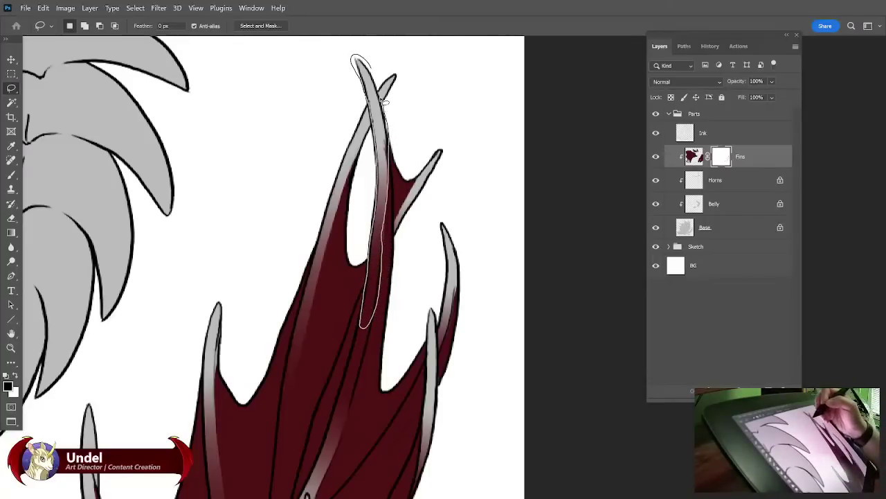
pyautogui.moveTo(368, 66); pyautogui.dragTo(362, 59)
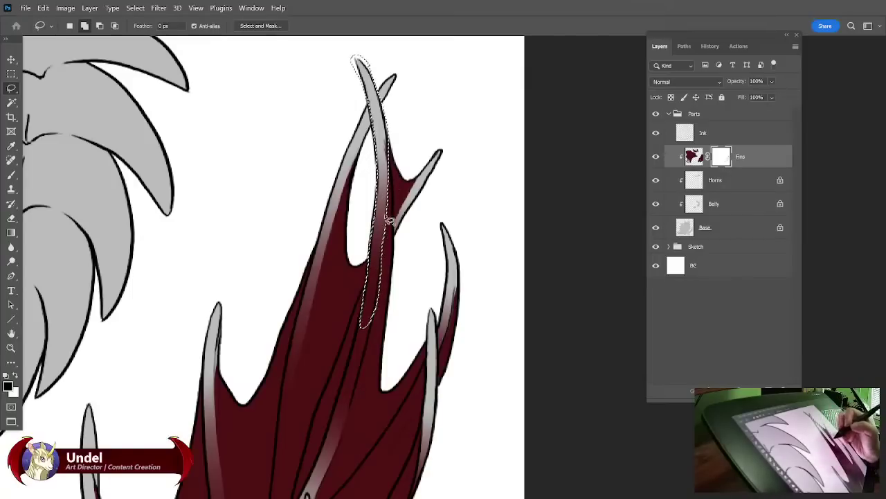
pyautogui.moveTo(383, 260); pyautogui.dragTo(394, 225)
pyautogui.moveTo(408, 298); pyautogui.dragTo(423, 235)
pyautogui.moveTo(376, 260)
pyautogui.mouseDown()
pyautogui.moveTo(377, 303)
pyautogui.moveTo(394, 240)
pyautogui.mouseUp()
pyautogui.scroll(3, 410, 249)
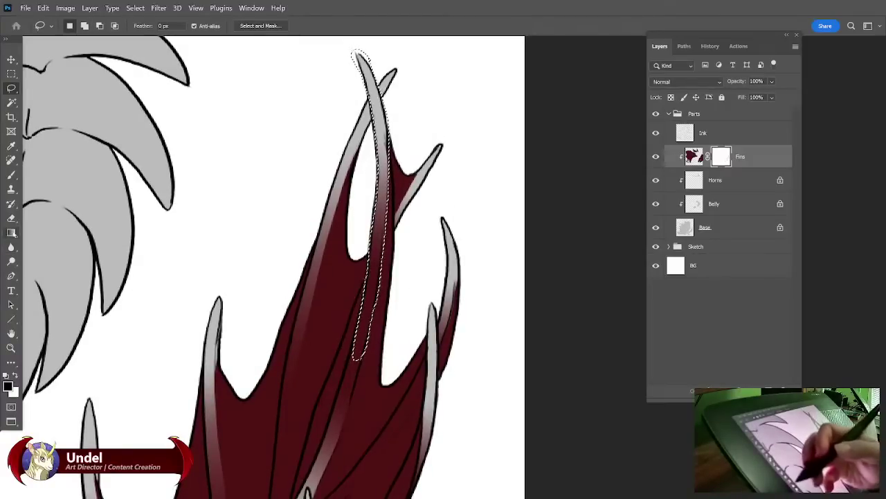
# Apply a gradient to the Fins mask along the selected front crossing spine, fading downward into the red membrane, and deselect.
pyautogui.click(11, 232)
pyautogui.moveTo(379, 104)
pyautogui.mouseDown()
pyautogui.moveTo(372, 281)
pyautogui.moveTo(355, 364)
pyautogui.mouseUp()
pyautogui.hotkey('ctrl', 'd')
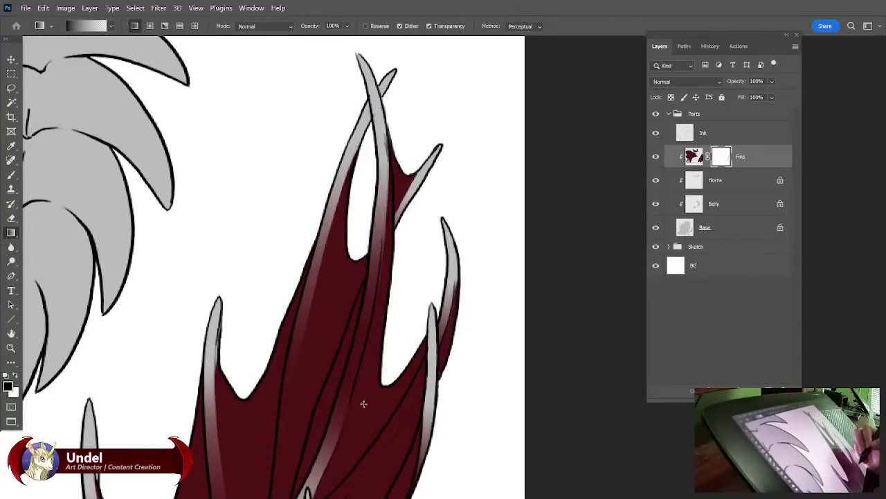
# Lasso the outermost curved spine on the fin's right edge and add its hidden continuation as a strip behind the overlapping spine.
pyautogui.moveTo(480, 324)
pyautogui.mouseDown()
pyautogui.moveTo(463, 317)
pyautogui.moveTo(439, 212)
pyautogui.moveTo(443, 181)
pyautogui.mouseUp()
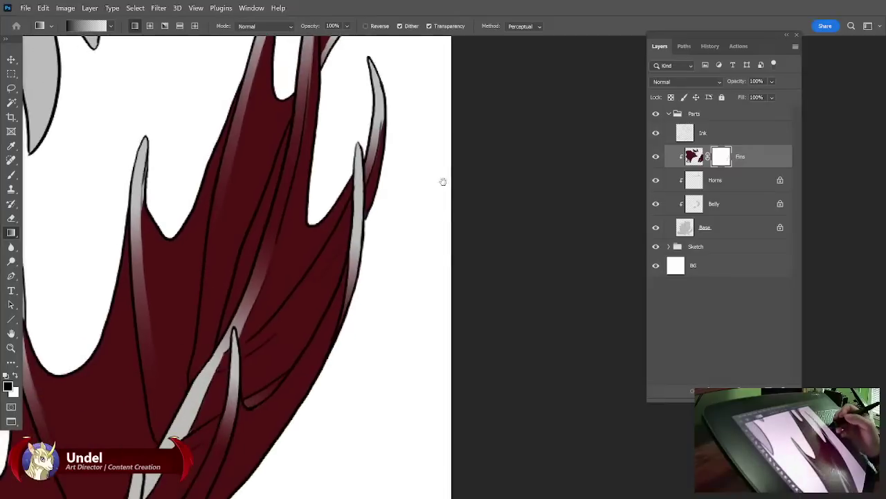
pyautogui.click(12, 88)
pyautogui.moveTo(378, 61); pyautogui.dragTo(369, 150)
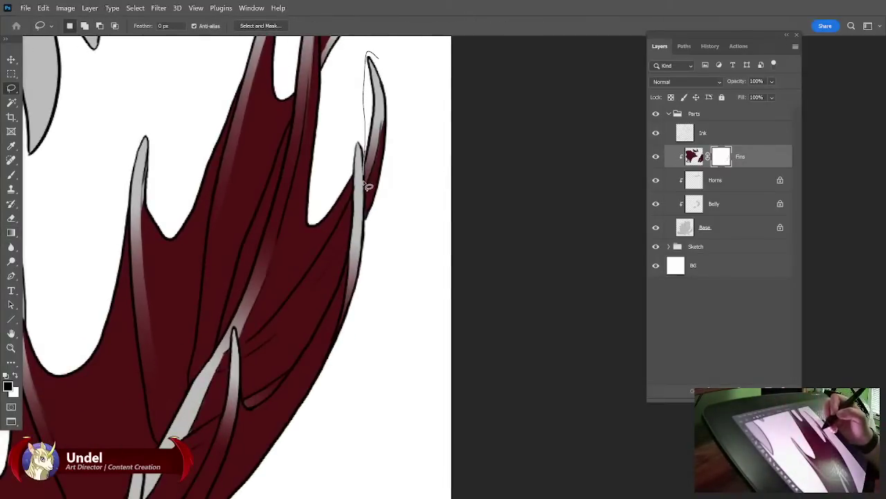
pyautogui.moveTo(365, 186); pyautogui.dragTo(372, 173)
pyautogui.moveTo(391, 86); pyautogui.dragTo(379, 64)
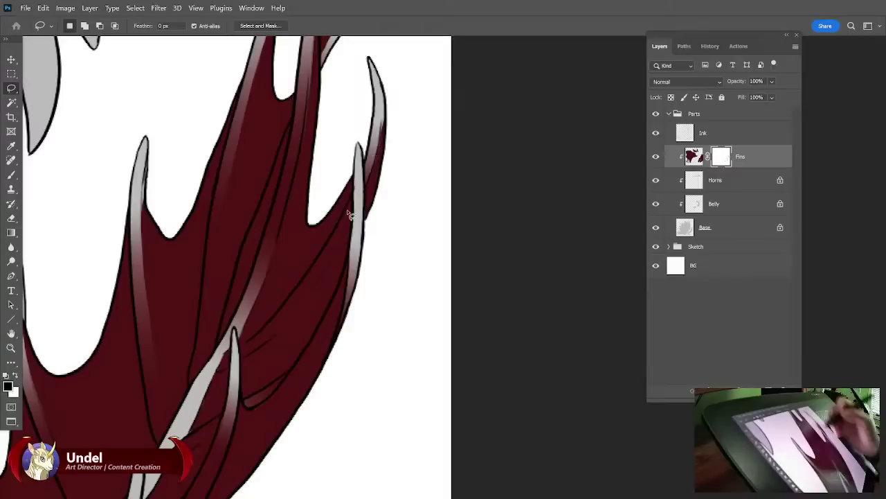
pyautogui.moveTo(354, 190)
pyautogui.mouseDown()
pyautogui.moveTo(327, 255)
pyautogui.moveTo(337, 255)
pyautogui.mouseUp()
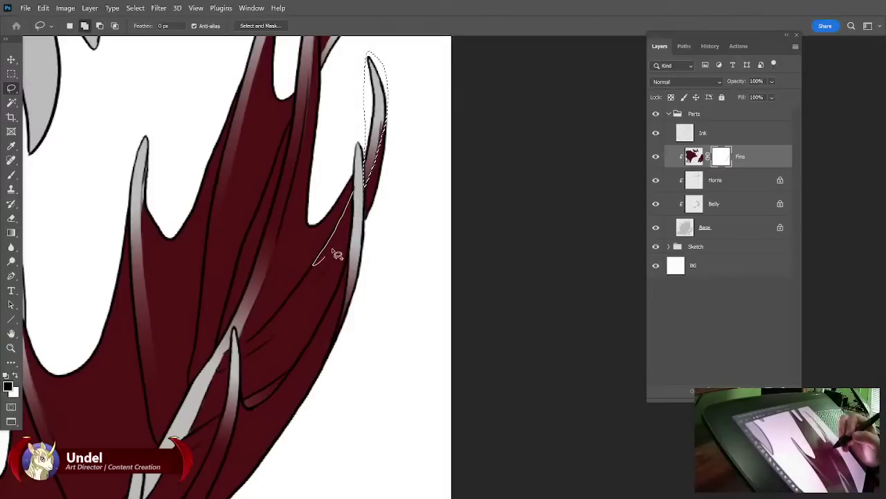
pyautogui.moveTo(360, 200); pyautogui.dragTo(355, 194)
# Fade the fin color along the outermost spine's selected continuation with a gradient on the Fins mask, and deselect.
pyautogui.press('g')
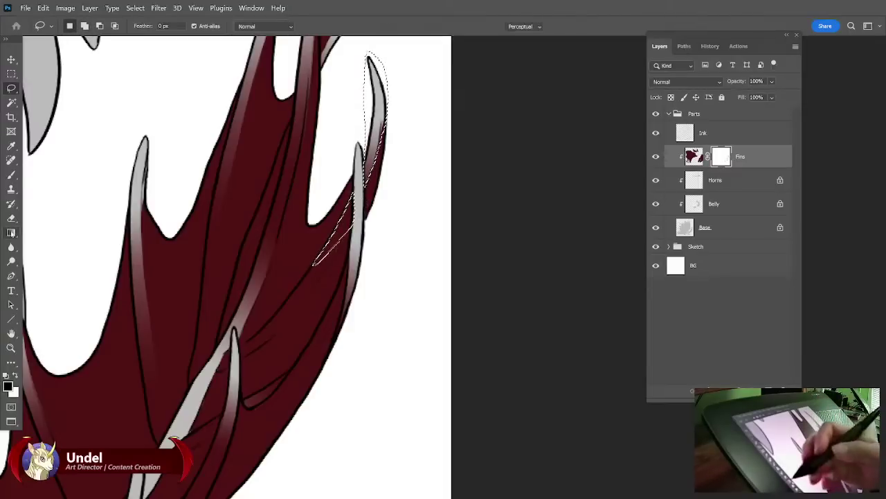
pyautogui.moveTo(331, 234); pyautogui.dragTo(315, 270)
pyautogui.hotkey('ctrl', 'd')
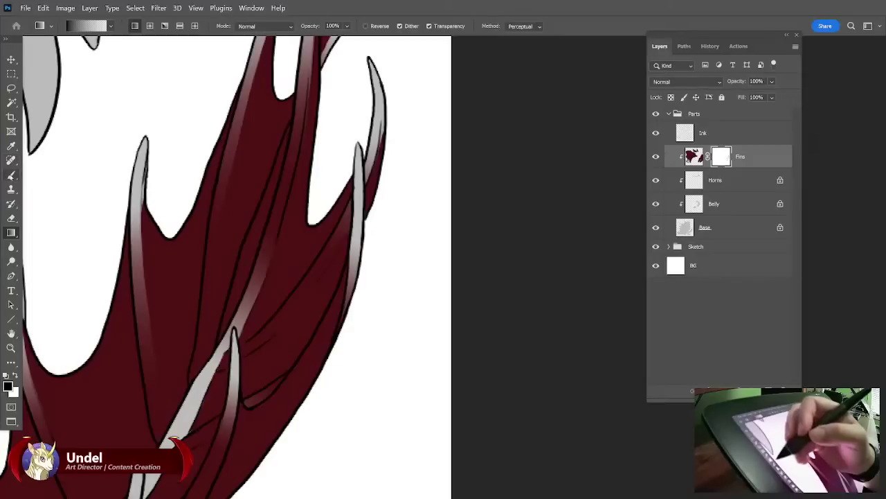
# Paint black on the Fins mask along the lower end of the overlapping right-edge spine to remove its red color.
pyautogui.press('b')
pyautogui.moveTo(356, 265); pyautogui.dragTo(346, 317)
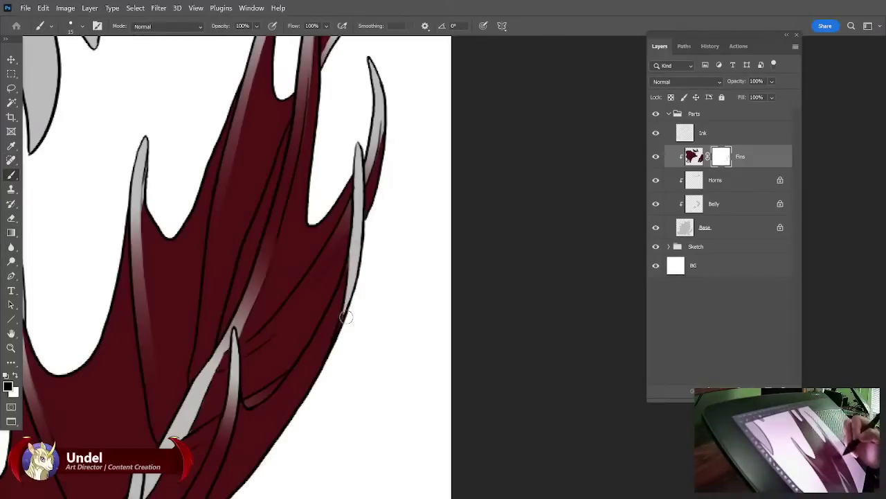
# Lasso the curved spine over the upper end of the gray central bone, tapering the outline down to the fin's lower edge.
pyautogui.moveTo(390, 277); pyautogui.dragTo(510, 160)
pyautogui.click(11, 88)
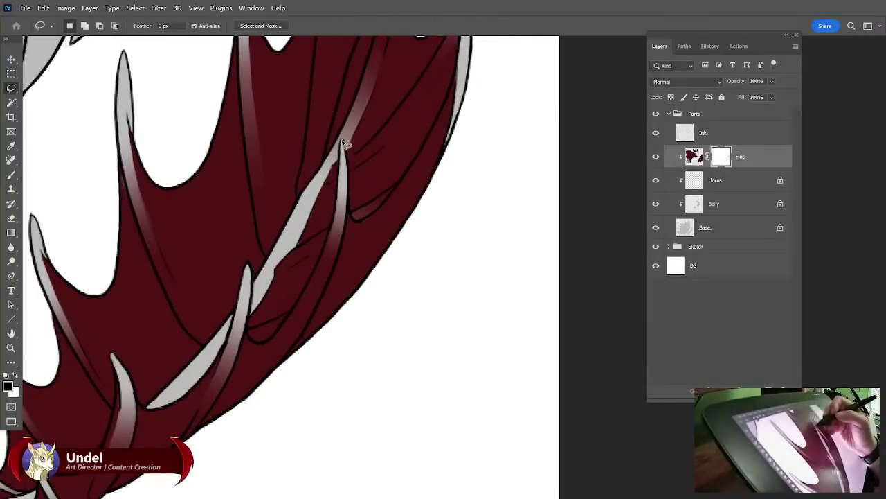
pyautogui.moveTo(340, 141)
pyautogui.mouseDown()
pyautogui.moveTo(334, 237)
pyautogui.moveTo(286, 364)
pyautogui.moveTo(303, 338)
pyautogui.mouseUp()
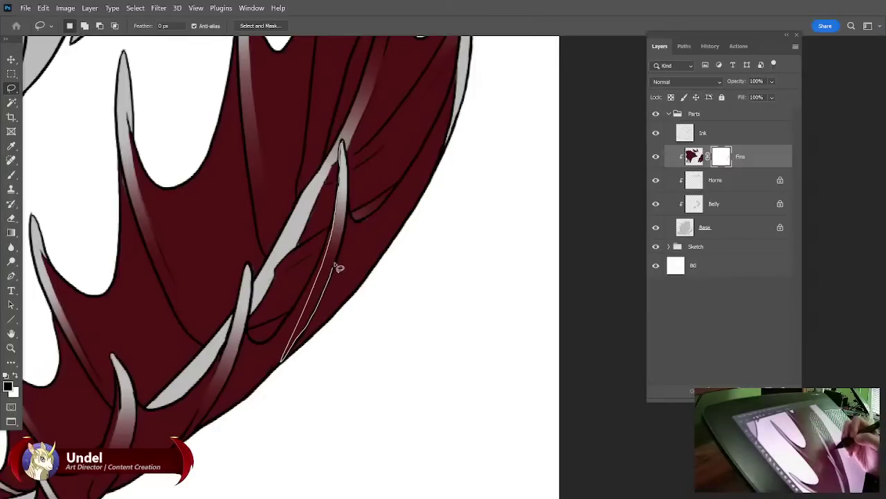
pyautogui.moveTo(352, 161); pyautogui.dragTo(343, 146)
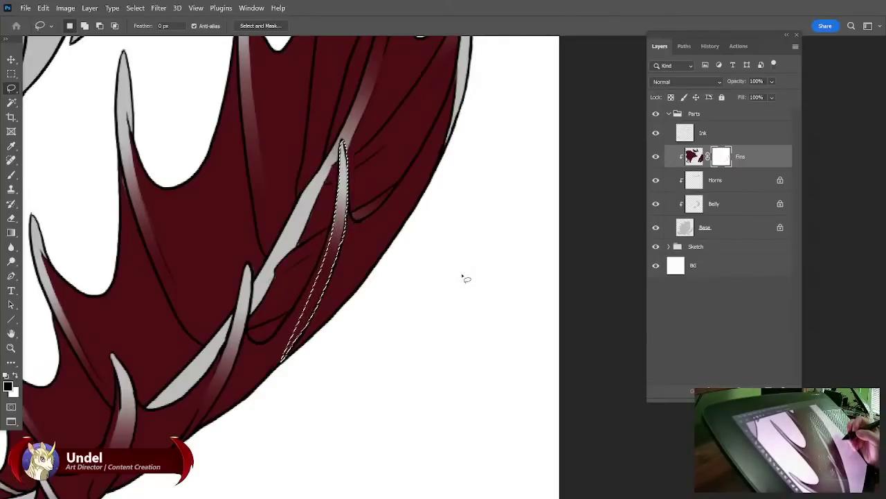
# Fade the fin color along the selected curved spine with a gradient on the Fins mask, and deselect.
pyautogui.moveTo(463, 270); pyautogui.dragTo(461, 415)
pyautogui.moveTo(459, 276)
pyautogui.mouseDown()
pyautogui.moveTo(451, 359)
pyautogui.moveTo(434, 397)
pyautogui.mouseUp()
pyautogui.moveTo(471, 297)
pyautogui.mouseDown()
pyautogui.moveTo(457, 363)
pyautogui.moveTo(517, 200)
pyautogui.moveTo(530, 92)
pyautogui.mouseUp()
pyautogui.click(13, 233)
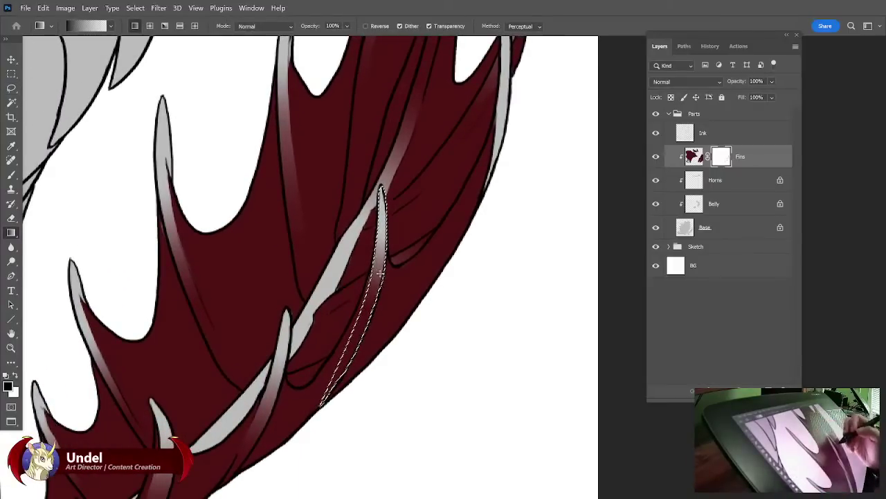
pyautogui.moveTo(380, 274); pyautogui.dragTo(335, 398)
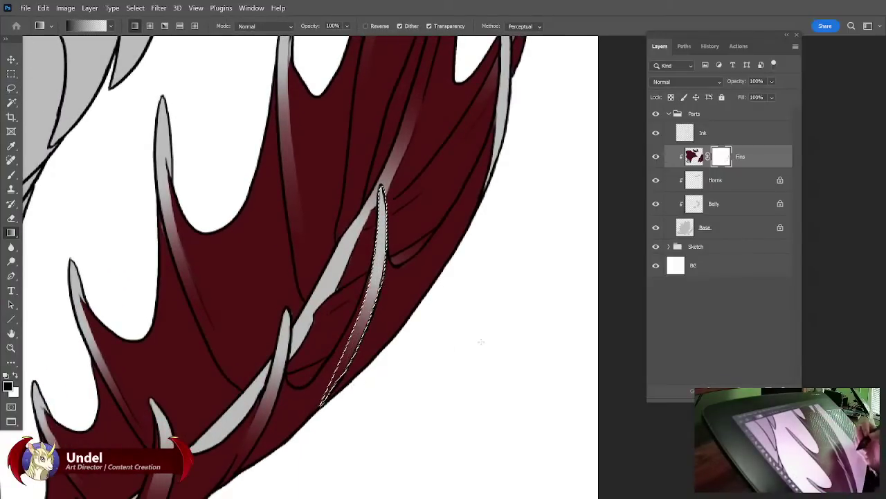
pyautogui.hotkey('ctrl', 'd')
# Touch up the fin color beside the tail fin's spines with a white brush on the Fins mask, undoing a stray stroke.
pyautogui.moveTo(557, 291); pyautogui.dragTo(515, 354)
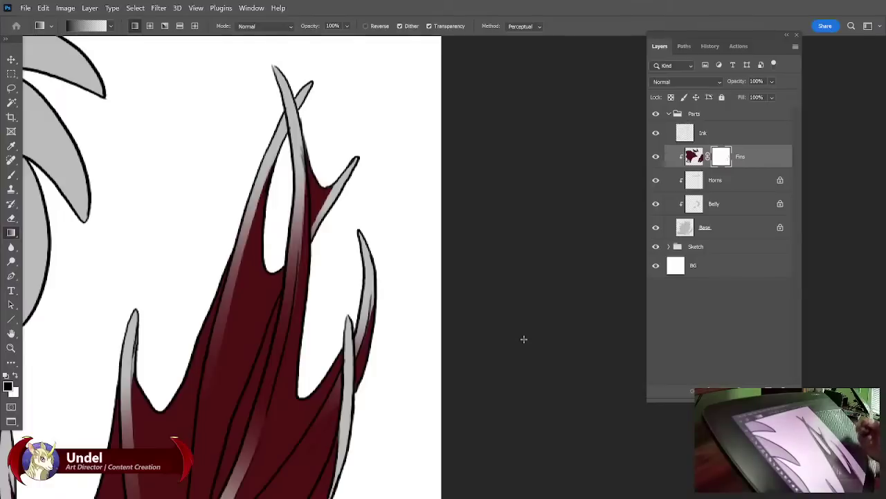
pyautogui.press('b')
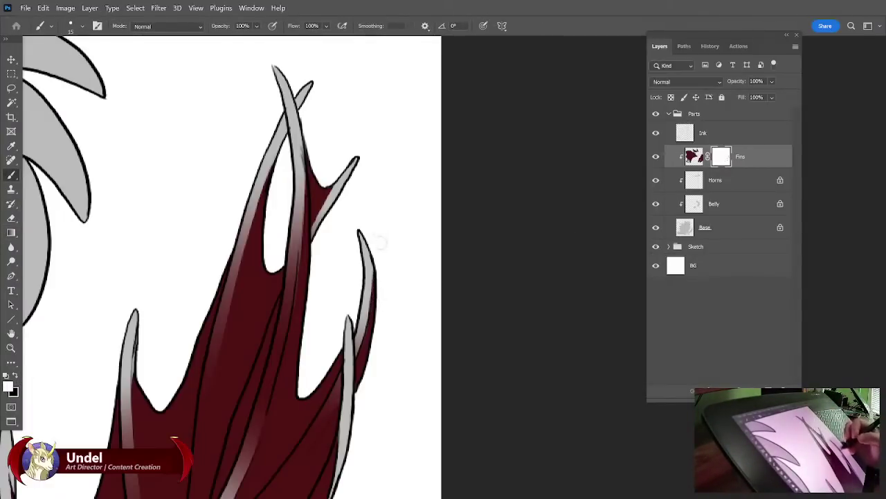
pyautogui.moveTo(411, 360); pyautogui.dragTo(407, 380)
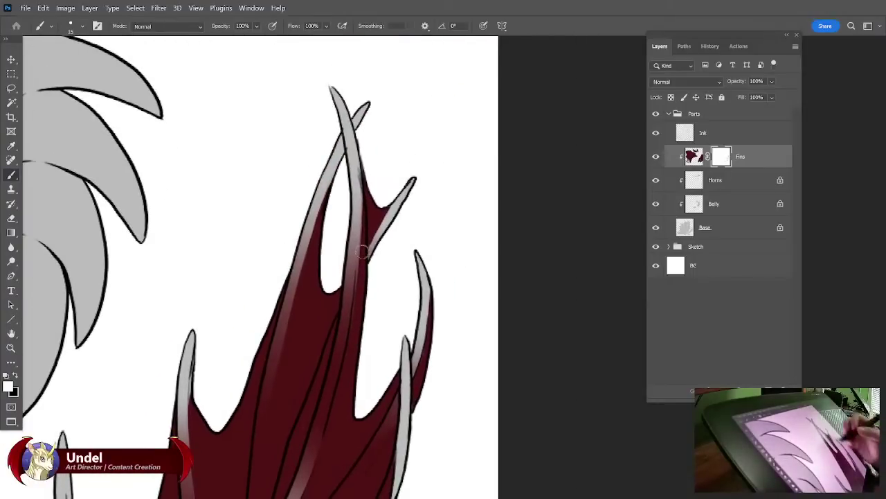
pyautogui.moveTo(362, 251)
pyautogui.mouseDown()
pyautogui.moveTo(355, 310)
pyautogui.moveTo(400, 256)
pyautogui.mouseUp()
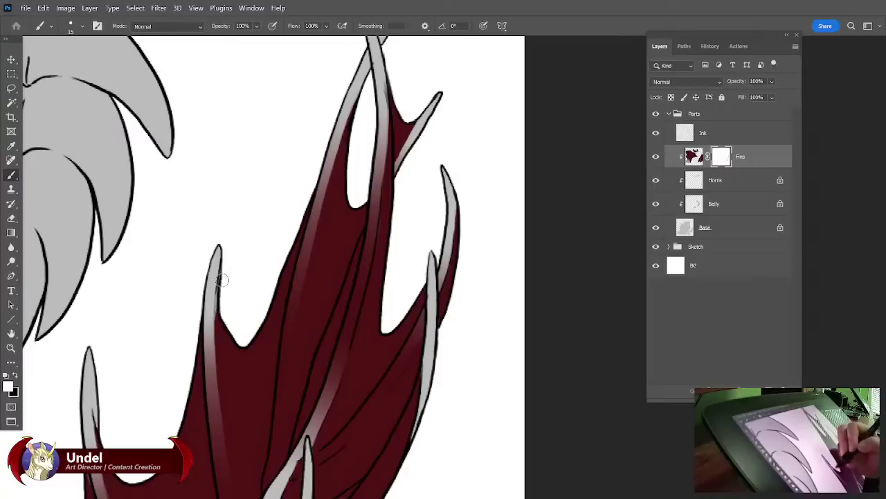
pyautogui.moveTo(222, 280); pyautogui.dragTo(221, 328)
pyautogui.hotkey('ctrl', 'z')
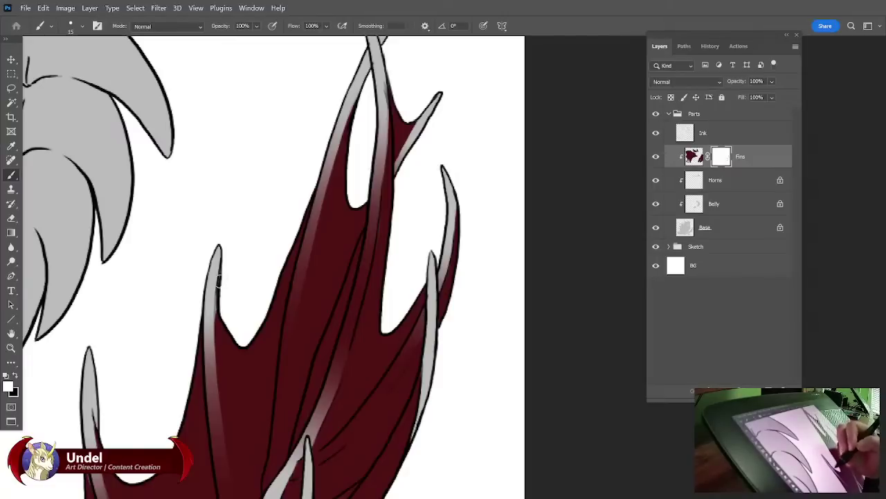
pyautogui.moveTo(255, 352)
pyautogui.mouseDown()
pyautogui.moveTo(293, 212)
pyautogui.moveTo(314, 179)
pyautogui.mouseUp()
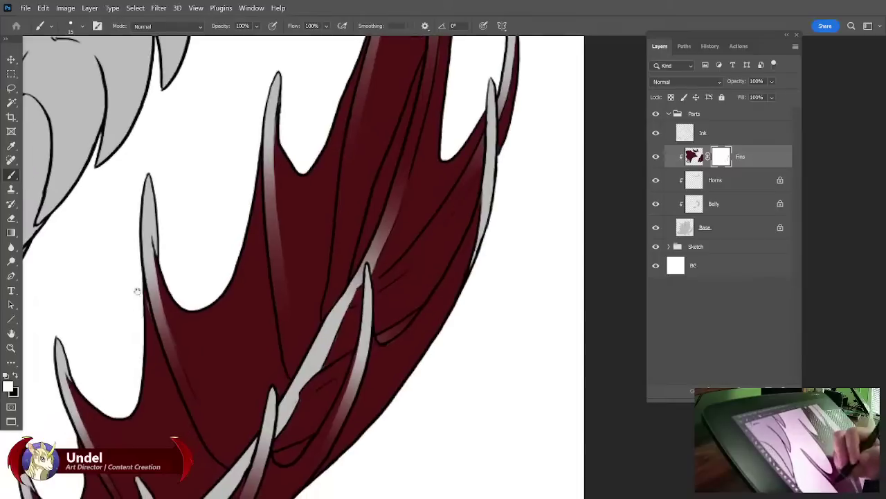
pyautogui.moveTo(183, 423); pyautogui.dragTo(243, 200)
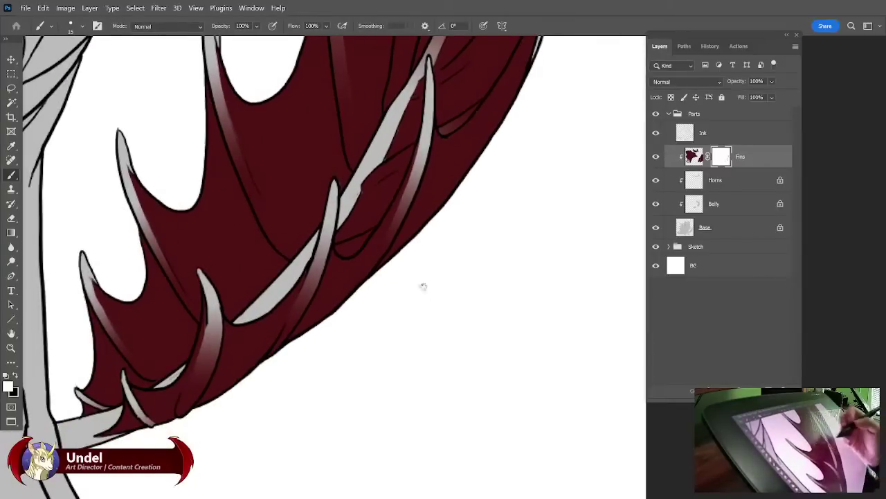
pyautogui.moveTo(422, 287); pyautogui.dragTo(426, 321)
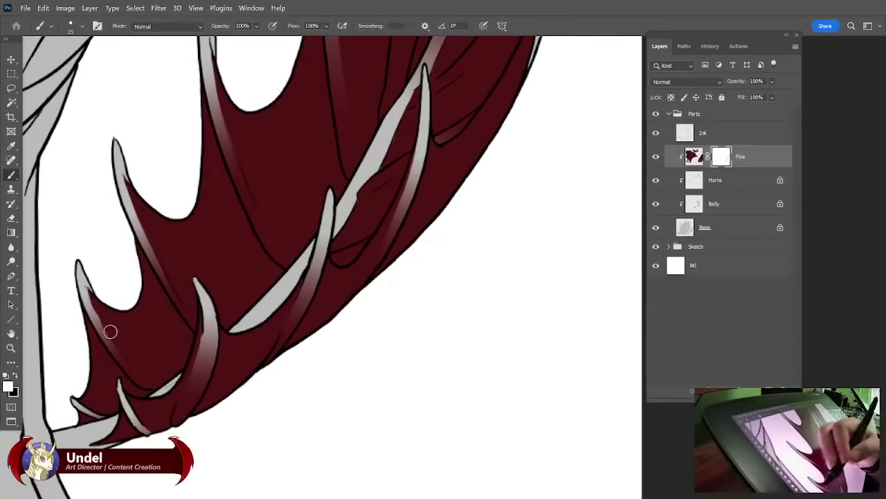
pyautogui.moveTo(408, 353); pyautogui.dragTo(331, 461)
pyautogui.moveTo(415, 353); pyautogui.dragTo(498, 255)
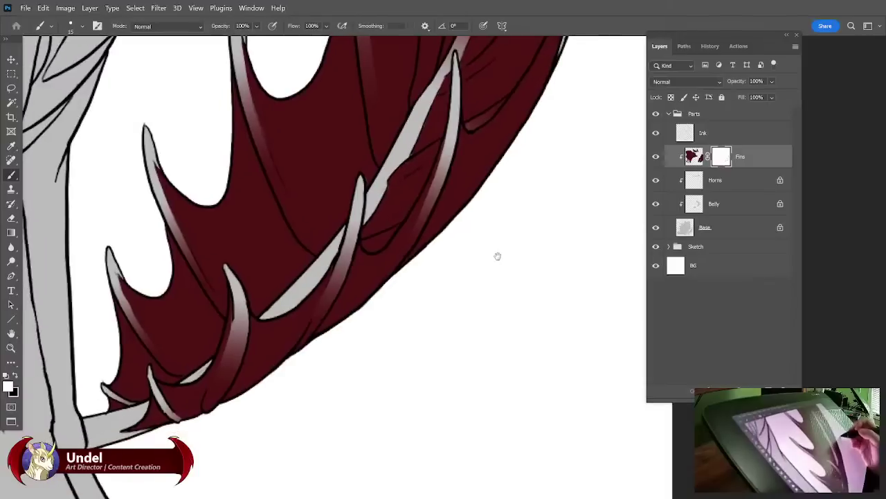
pyautogui.press('l')
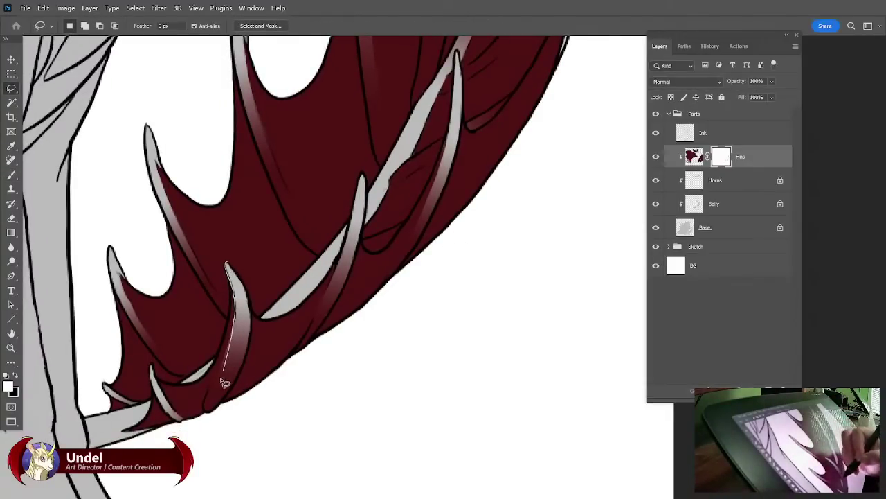
pyautogui.moveTo(223, 381); pyautogui.dragTo(207, 409)
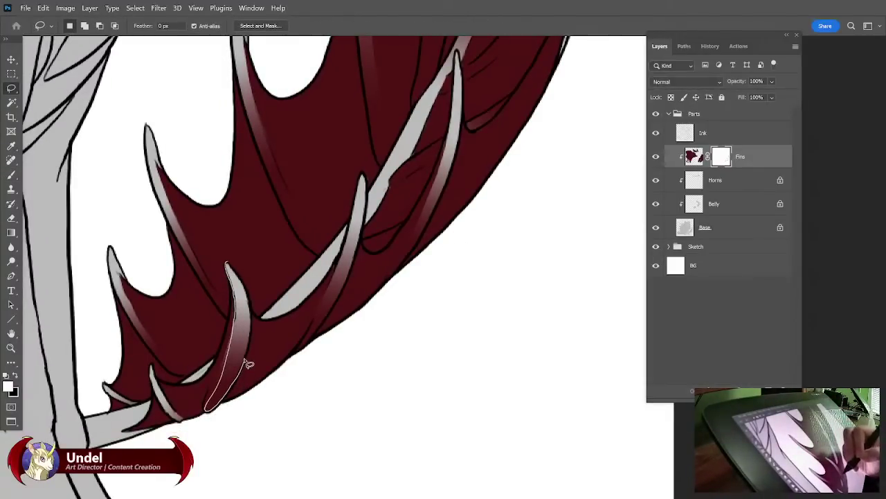
pyautogui.moveTo(248, 364); pyautogui.dragTo(251, 360)
# Activate the Ink layer and ready the regular Brush tool with black as the foreground color.
pyautogui.click(705, 133)
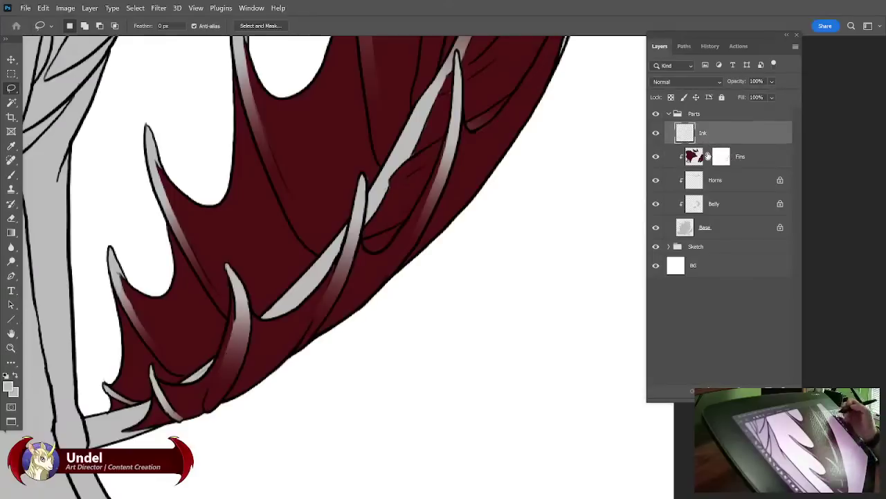
pyautogui.click(11, 217)
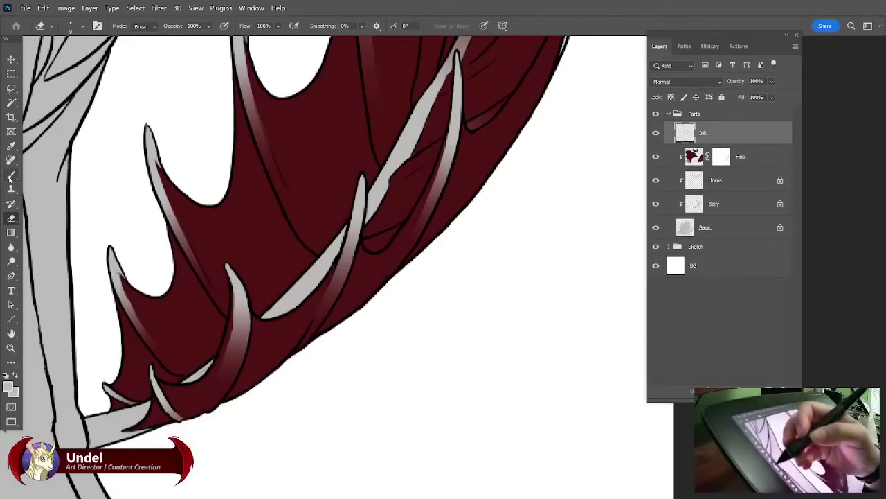
pyautogui.click(11, 174)
pyautogui.click(9, 387)
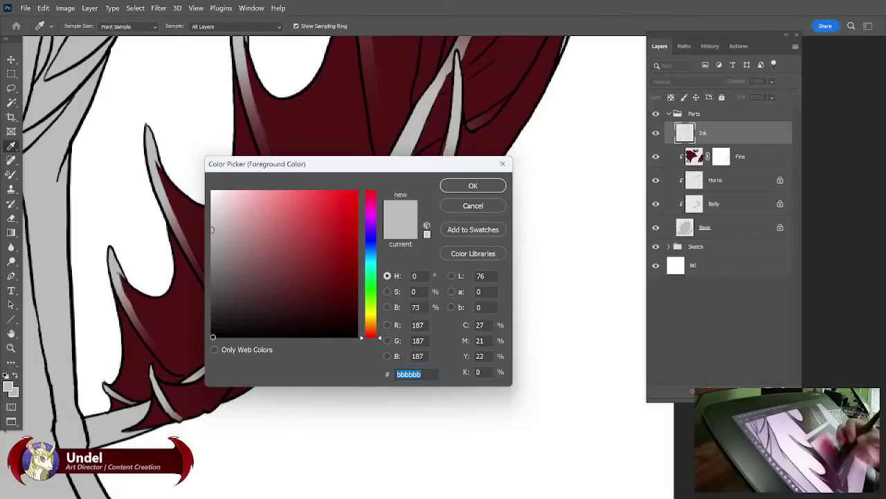
pyautogui.click(212, 337)
pyautogui.click(473, 186)
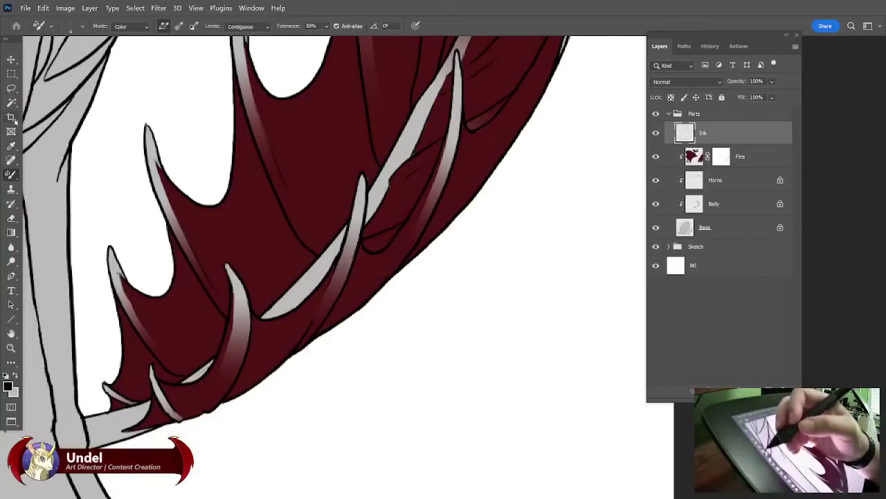
pyautogui.rightClick(19, 175)
pyautogui.click(56, 174)
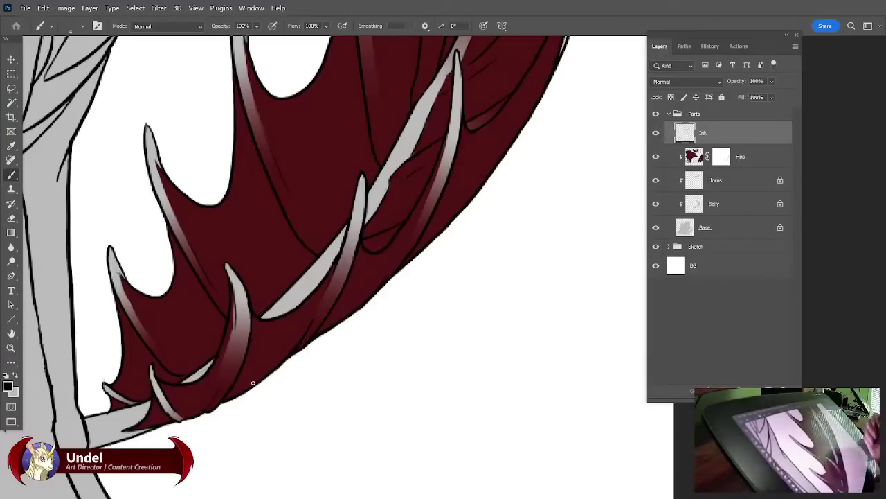
# Return to the Fins layer mask with the Lasso tool and examine the tail fin's spines against the whole dragon.
pyautogui.click(719, 161)
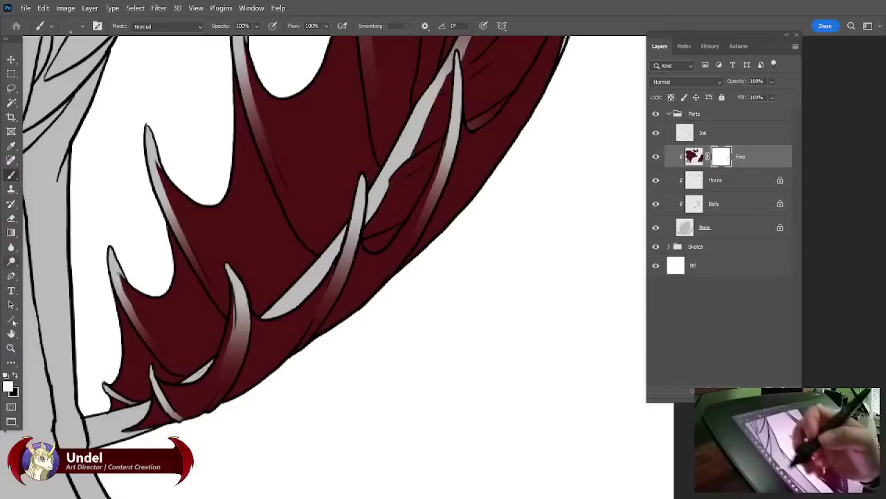
pyautogui.press('Tab')
pyautogui.press('Tab')
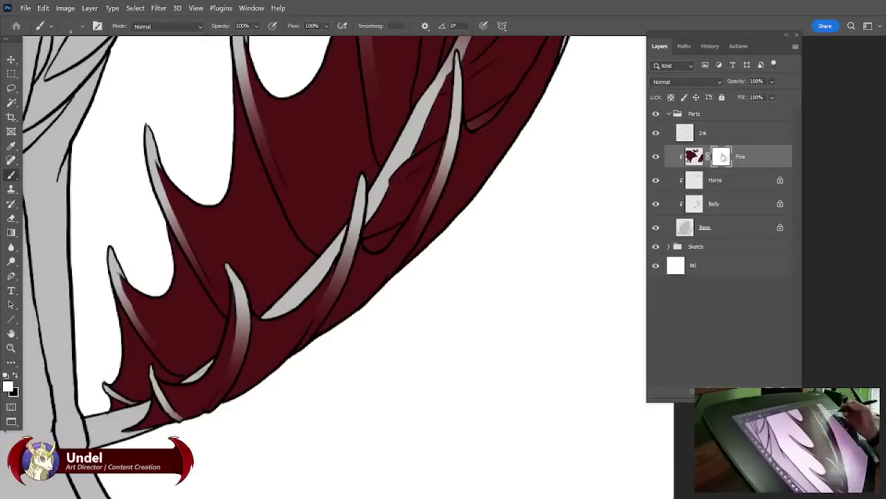
pyautogui.press('l')
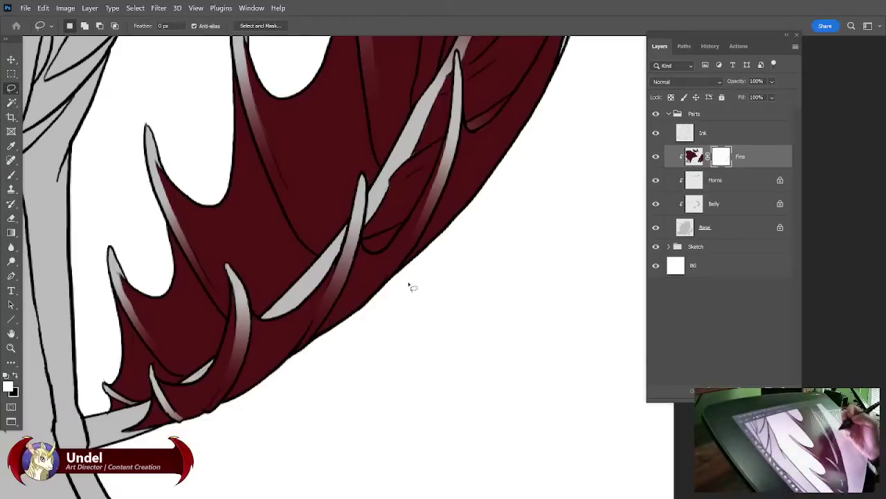
pyautogui.scroll(-6, 406, 356)
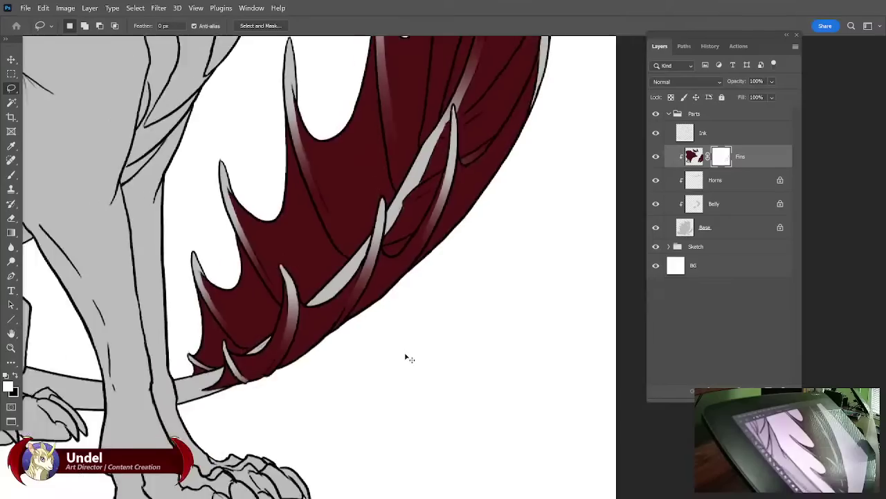
pyautogui.scroll(-2, 406, 356)
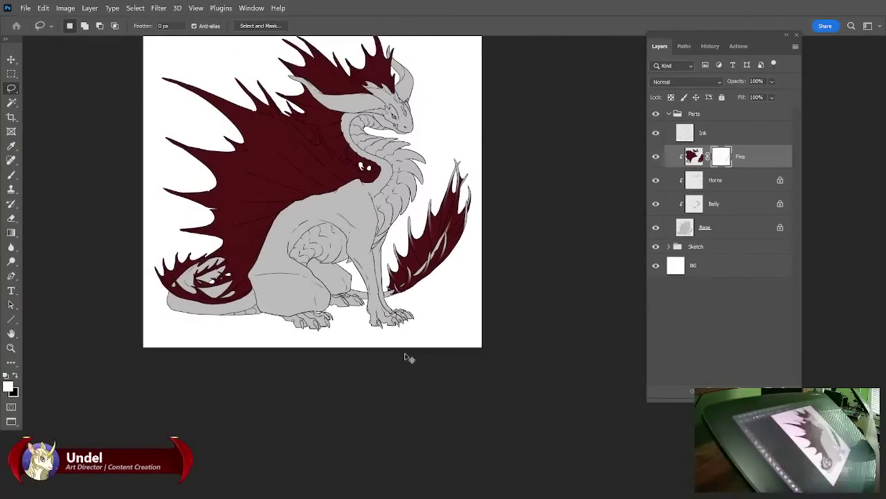
pyautogui.scroll(5, 406, 357)
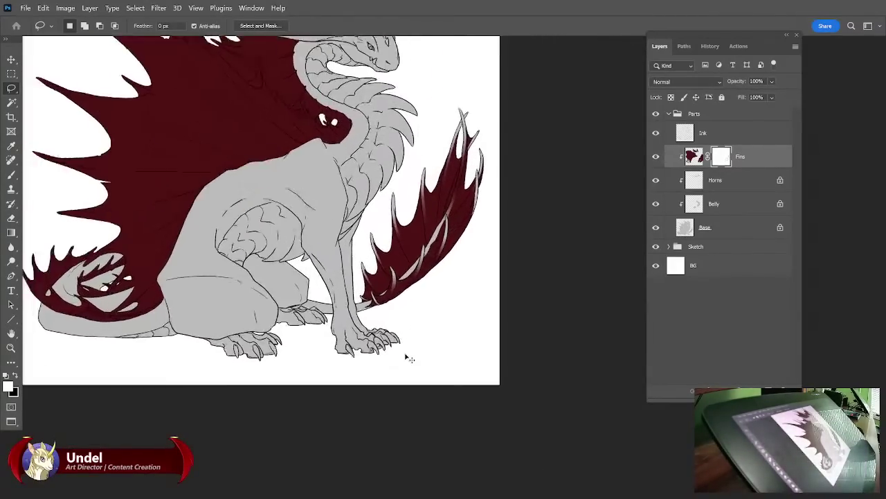
pyautogui.scroll(-4, 405, 358)
pyautogui.scroll(4, 409, 357)
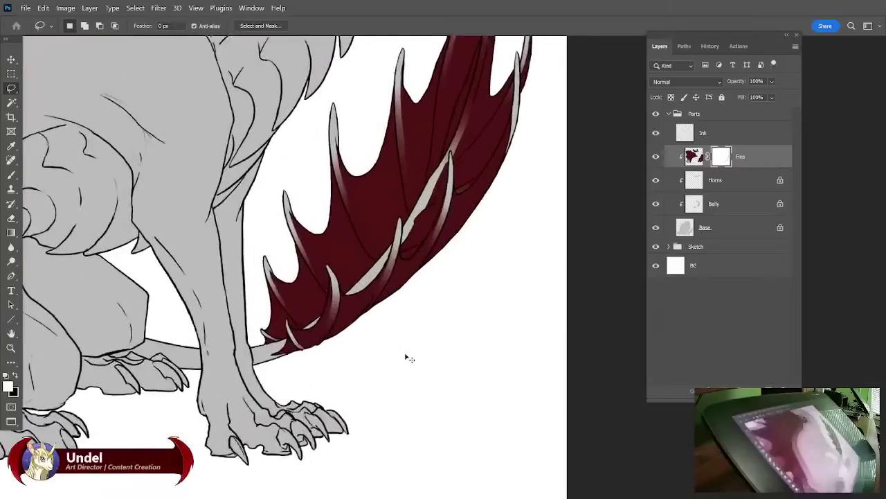
pyautogui.moveTo(403, 356)
pyautogui.mouseDown()
pyautogui.moveTo(520, 344)
pyautogui.moveTo(519, 378)
pyautogui.moveTo(509, 382)
pyautogui.mouseUp()
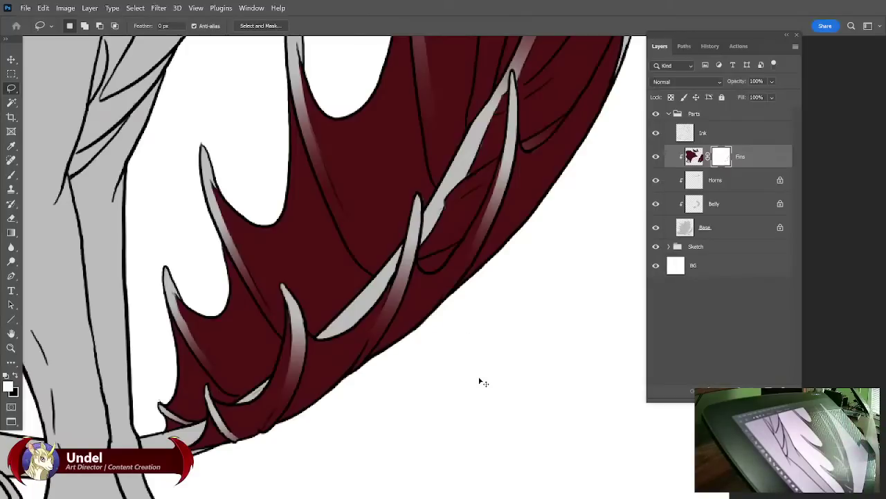
# Try the Fins layer below the Horns and Belly layers, and move it back above them.
pyautogui.hotkey('ctrl', '[')
pyautogui.hotkey('ctrl', '[')
pyautogui.press('x')
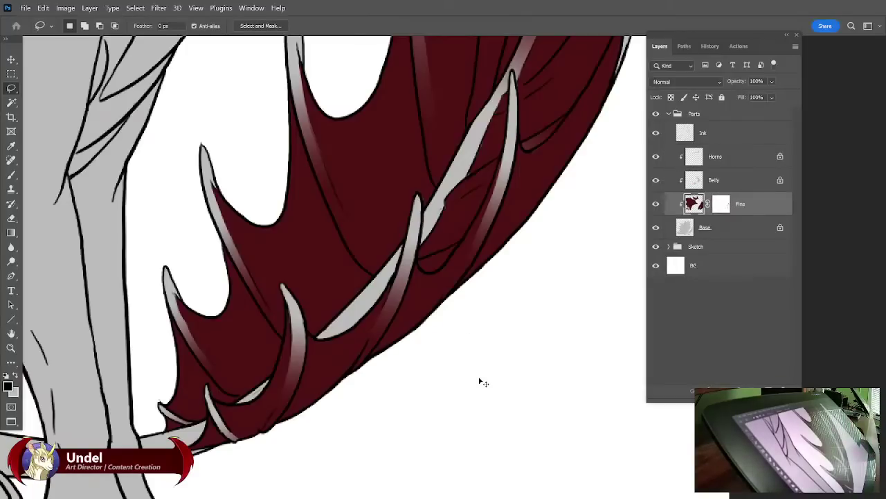
pyautogui.hotkey('ctrl', ']')
pyautogui.hotkey('ctrl', ']')
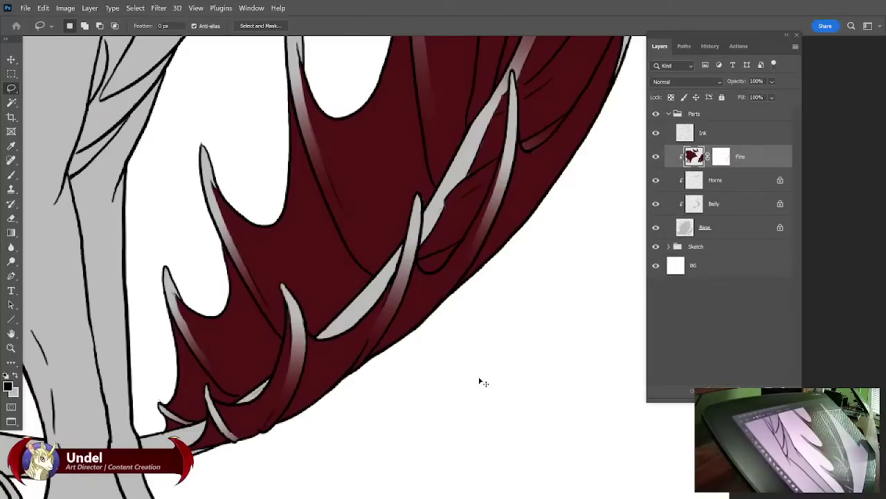
# Lock the transparent pixels of the Fins layer with the whole dragon in view.
pyautogui.hotkey('ctrl', '-')
pyautogui.hotkey('ctrl', '-')
pyautogui.hotkey('ctrl', '-')
pyautogui.hotkey('ctrl', '-')
pyautogui.hotkey('ctrl', '-')
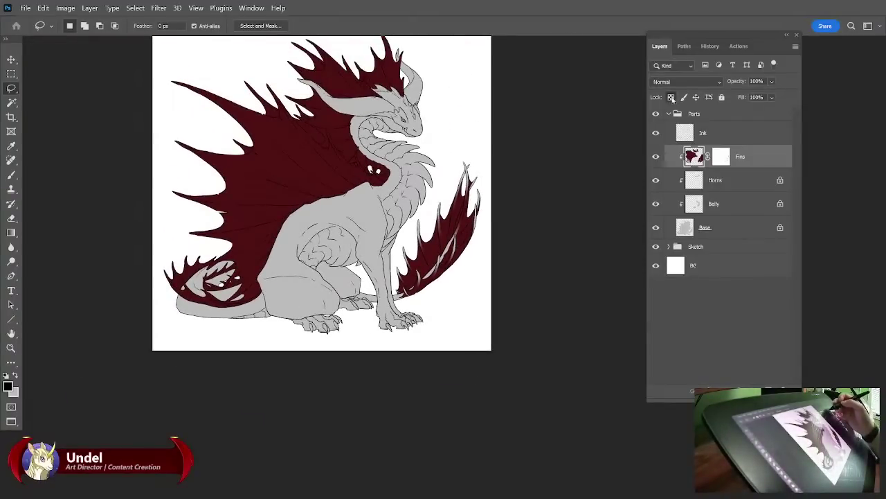
pyautogui.press('/')
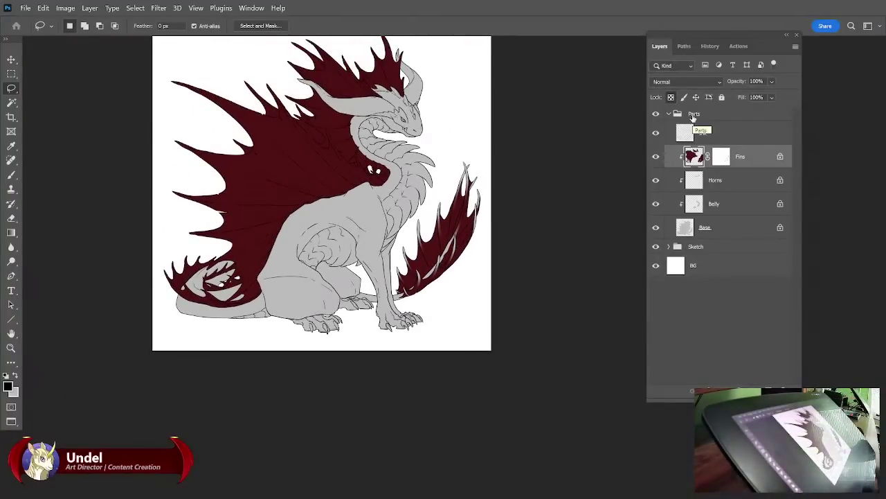
# Fill the Fins layer with black, and replace that fill with dark gray 3c3c3c.
pyautogui.hotkey('shift', 'F5')
pyautogui.press('Return')
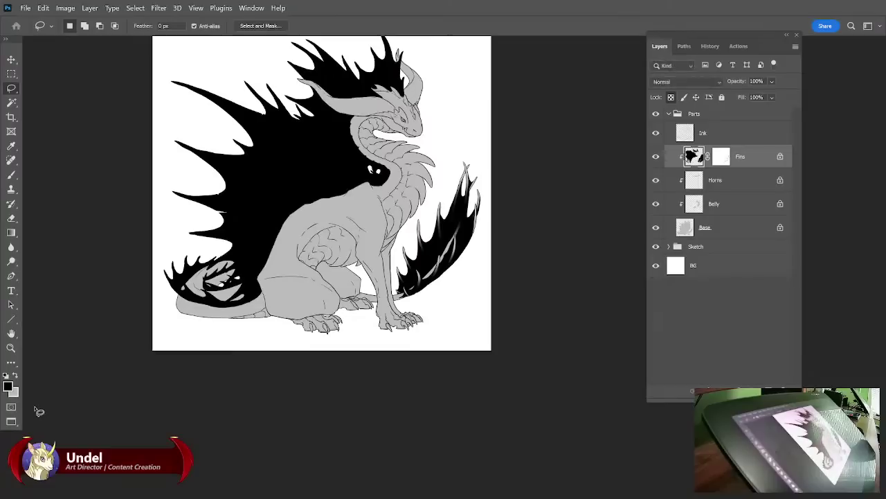
pyautogui.click(7, 386)
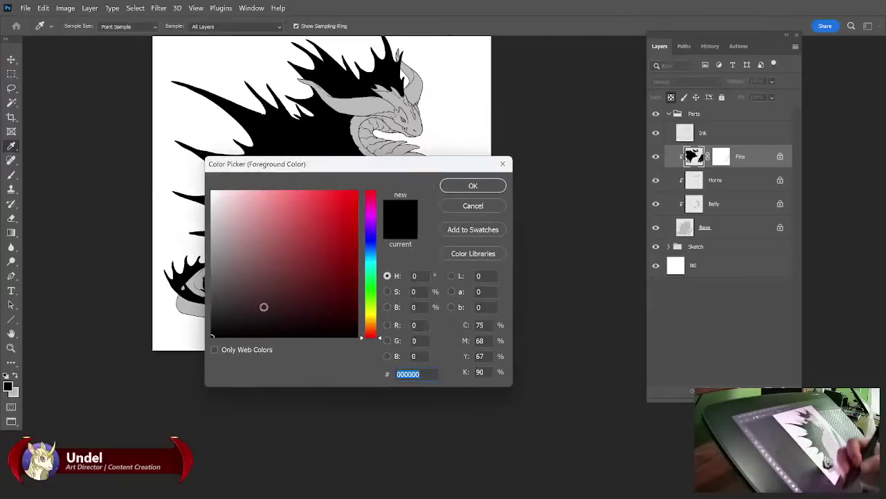
pyautogui.click(473, 185)
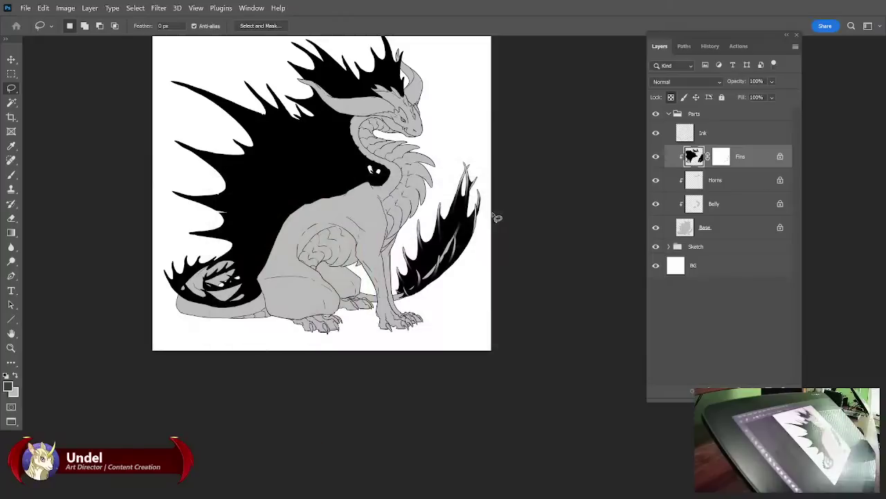
pyautogui.hotkey('shift', 'F5')
pyautogui.press('Return')
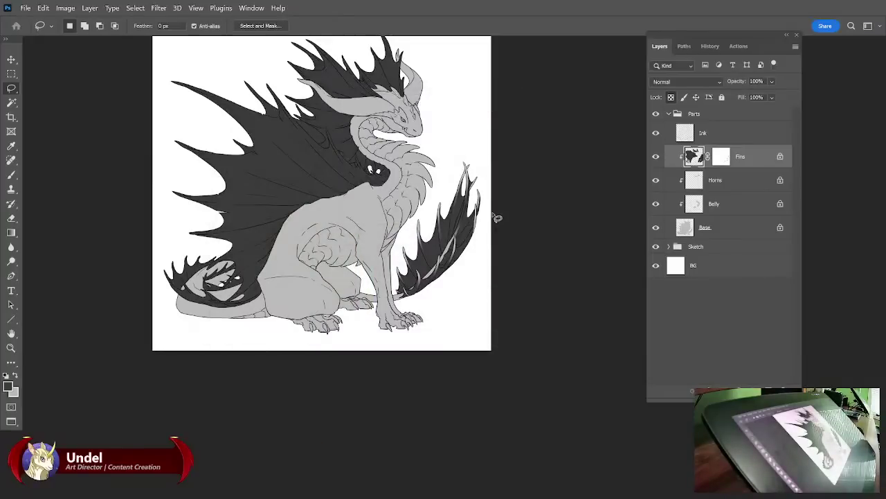
# Fill the Horns layer with near-black gray 282828, and make the Base layer active.
pyautogui.click(722, 189)
pyautogui.click(8, 385)
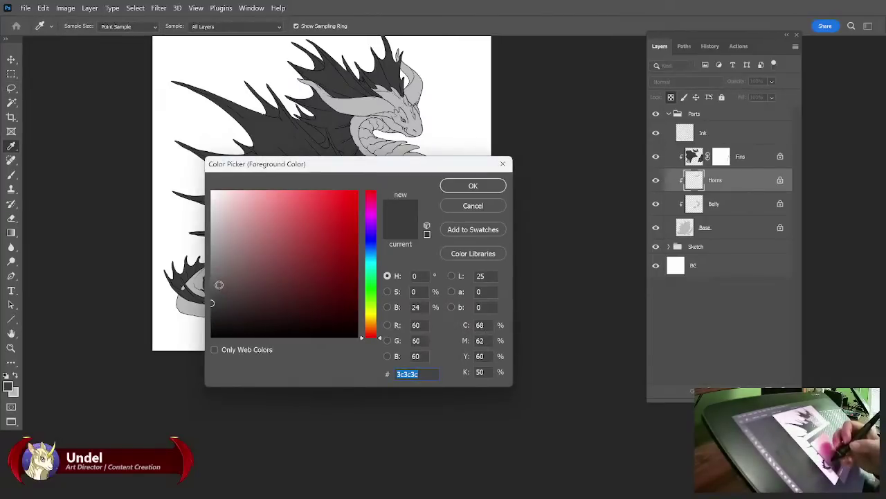
pyautogui.moveTo(217, 282)
pyautogui.mouseDown()
pyautogui.moveTo(206, 281)
pyautogui.moveTo(209, 313)
pyautogui.mouseUp()
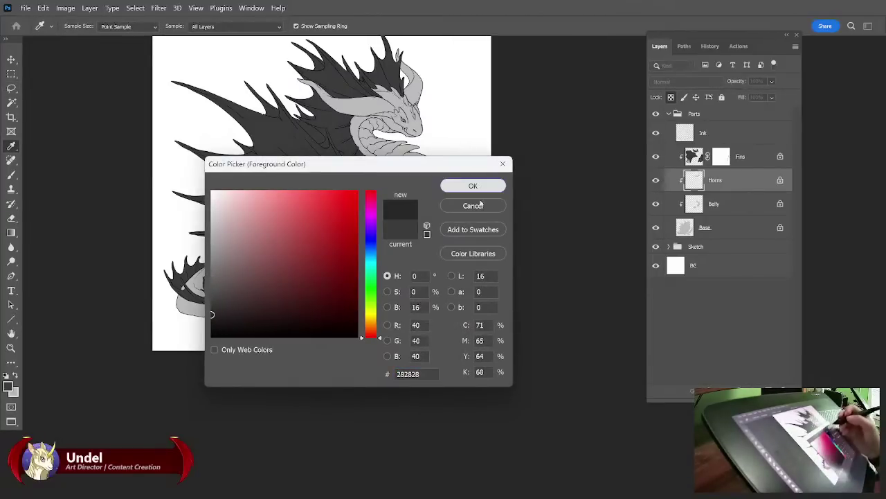
pyautogui.click(466, 186)
pyautogui.press('l')
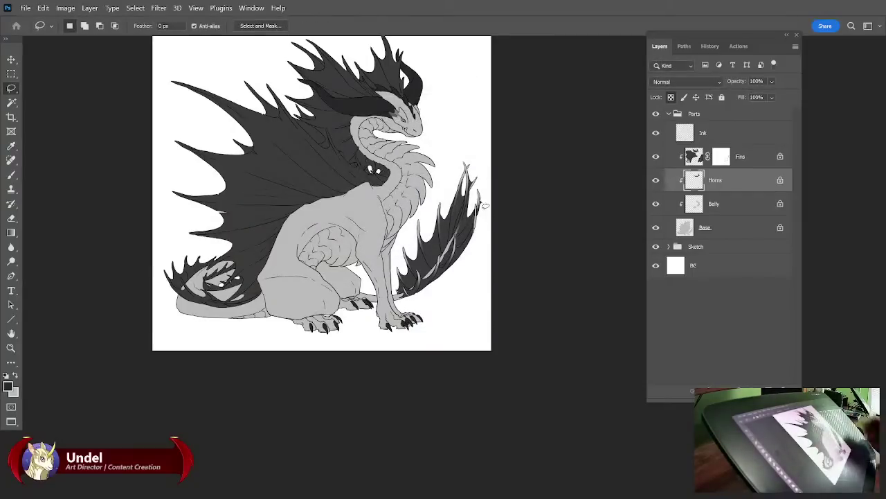
pyautogui.click(710, 231)
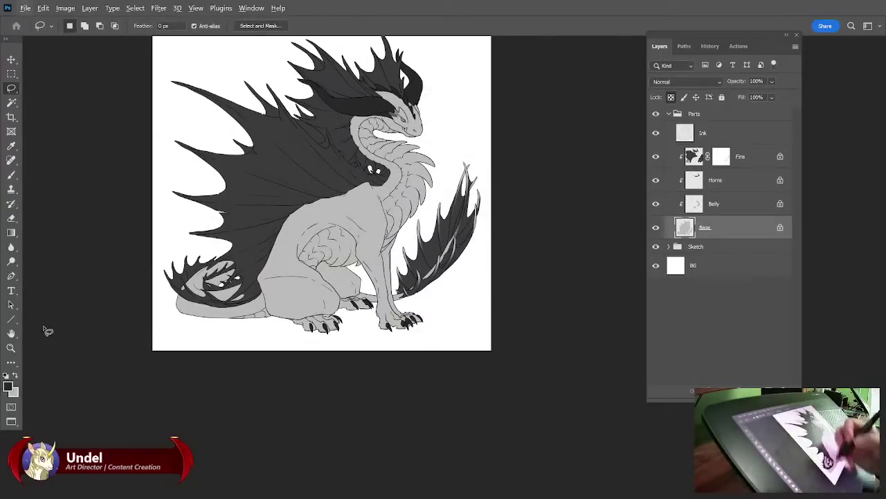
# Try a dark gradient of 282828 across the Base layer's body, and undo it.
pyautogui.click(11, 232)
pyautogui.click(74, 237)
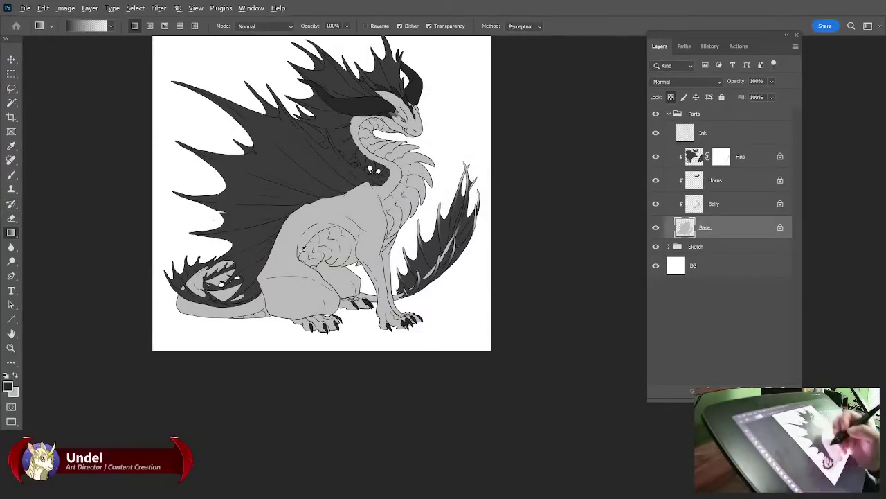
pyautogui.moveTo(286, 253); pyautogui.dragTo(290, 253)
pyautogui.click(8, 387)
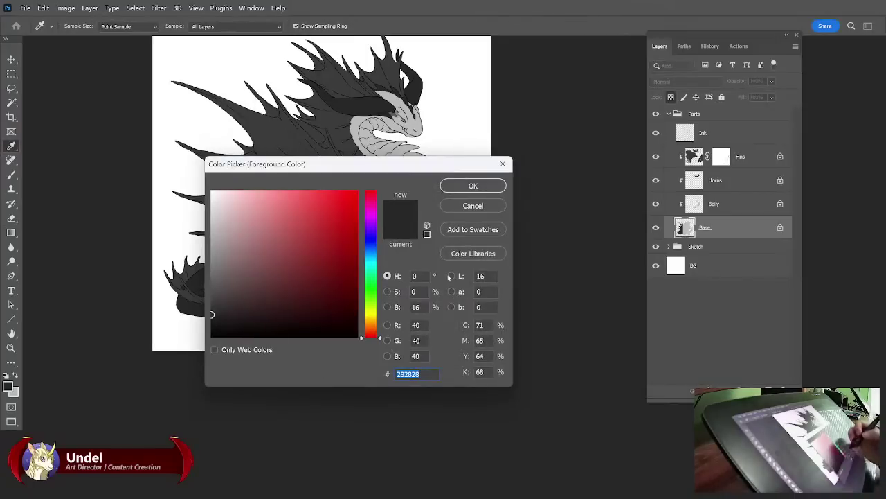
pyautogui.click(484, 206)
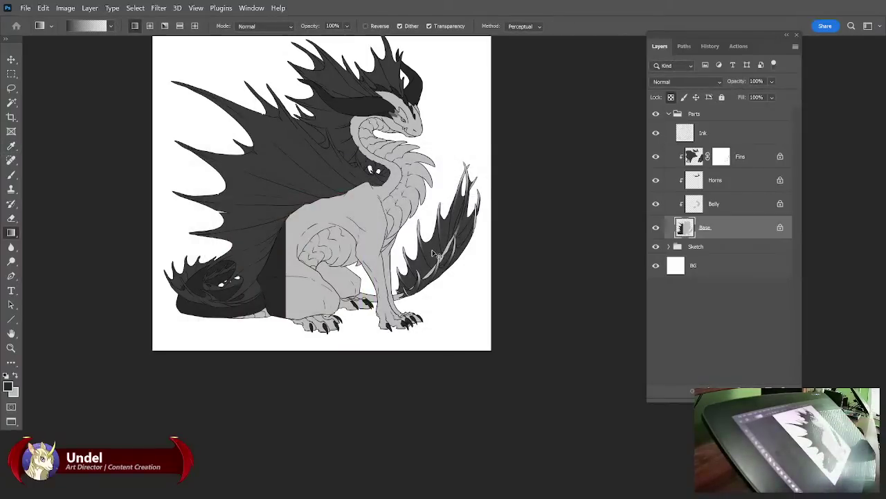
pyautogui.hotkey('ctrl', 'z')
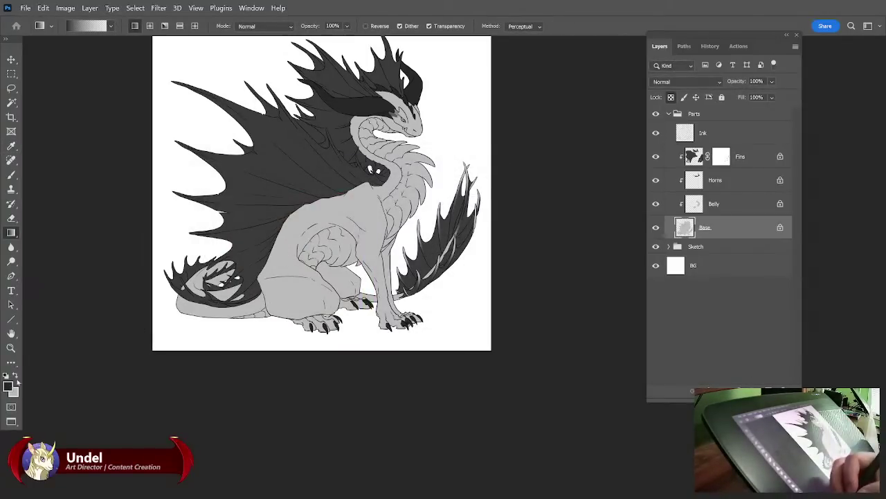
# Set the foreground color to medium gray 737373 and fill the Base layer with it.
pyautogui.click(15, 376)
pyautogui.press('i')
pyautogui.click(8, 386)
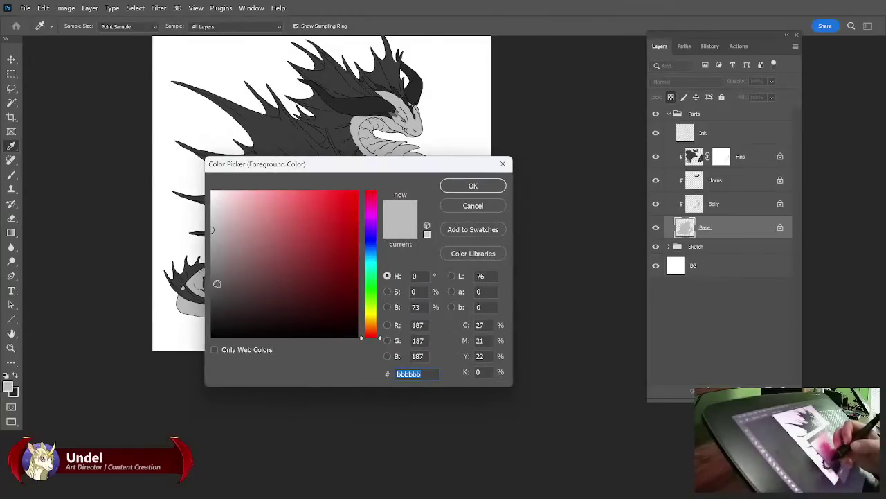
pyautogui.click(212, 271)
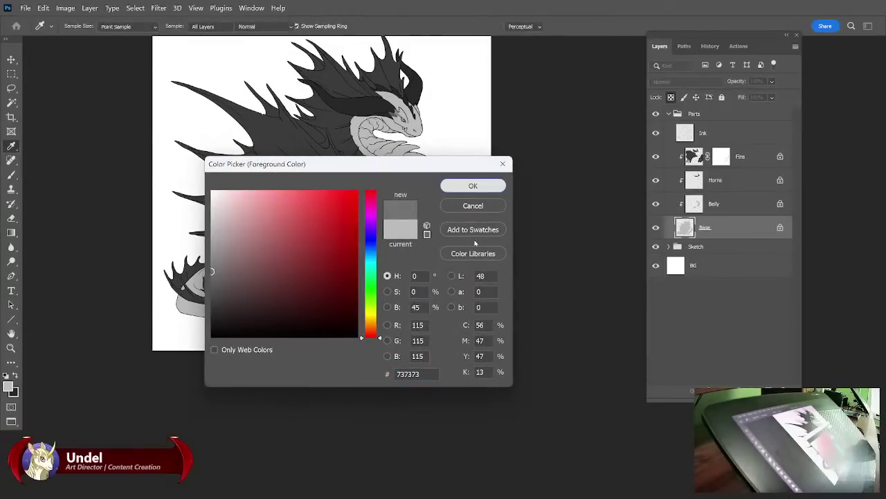
pyautogui.press('Return')
pyautogui.press('g')
pyautogui.hotkey('shift', 'BackSpace')
pyautogui.press('Return')
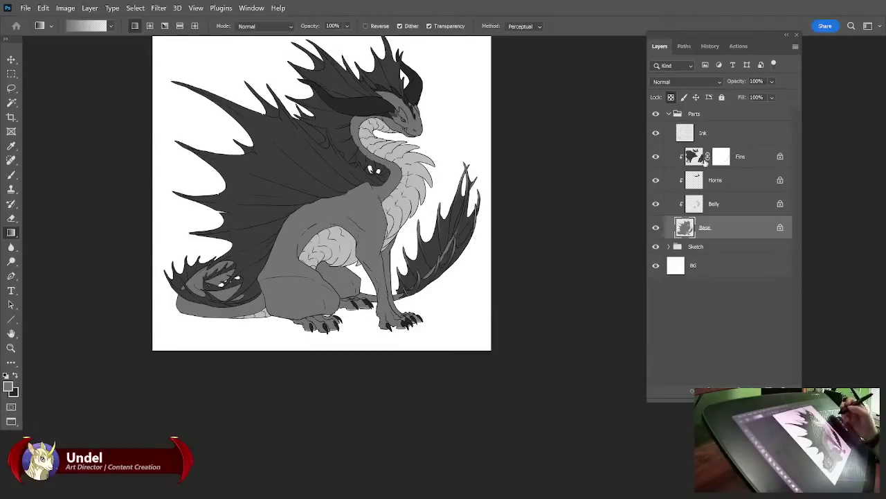
# Select the Fins layer and examine the tail fin's masked spines up close against the new body gray.
pyautogui.click(701, 158)
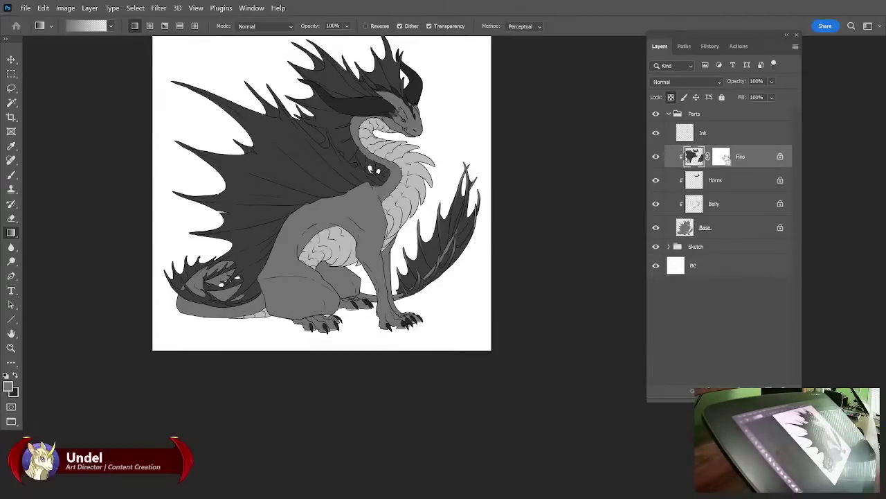
pyautogui.hotkey('ctrl', '+')
pyautogui.hotkey('ctrl', '+')
pyautogui.hotkey('ctrl', '+')
pyautogui.hotkey('ctrl', '+')
pyautogui.hotkey('ctrl', '+')
pyautogui.moveTo(441, 192); pyautogui.dragTo(495, 374)
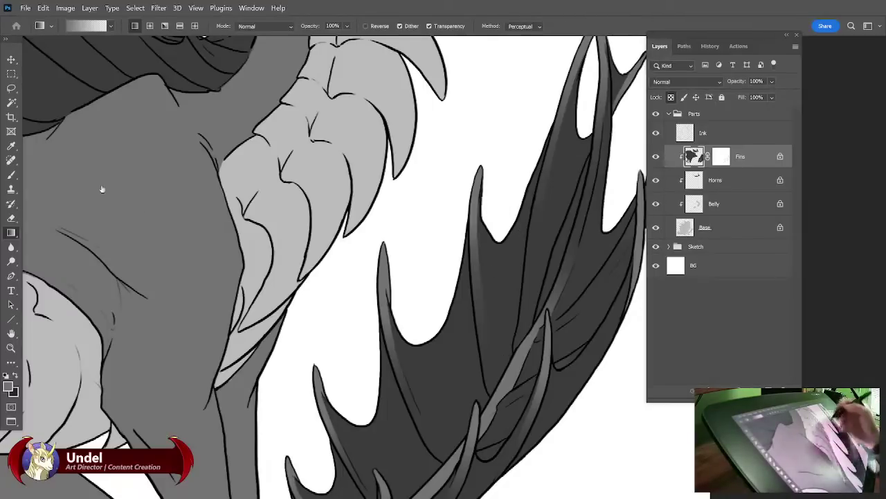
# Restore the Base layer's undone fill by returning to the latest history state.
pyautogui.click(11, 60)
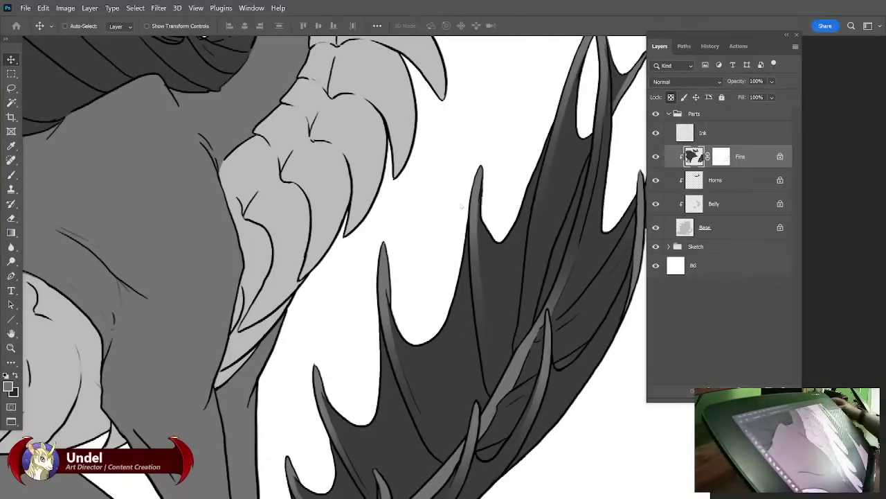
pyautogui.press('ctrl')
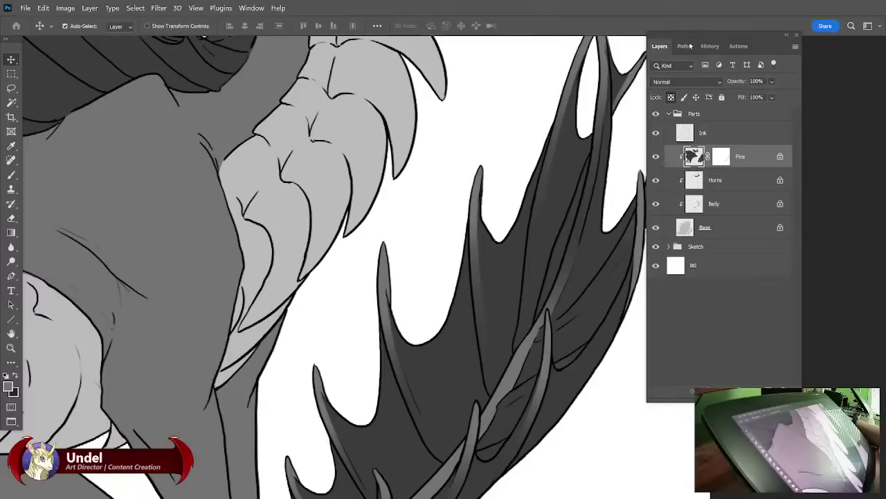
pyautogui.click(710, 47)
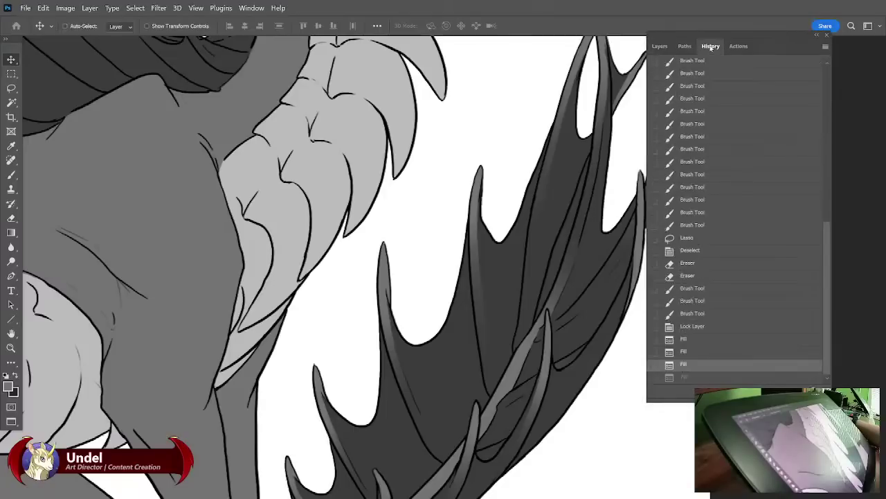
pyautogui.click(732, 379)
pyautogui.click(660, 46)
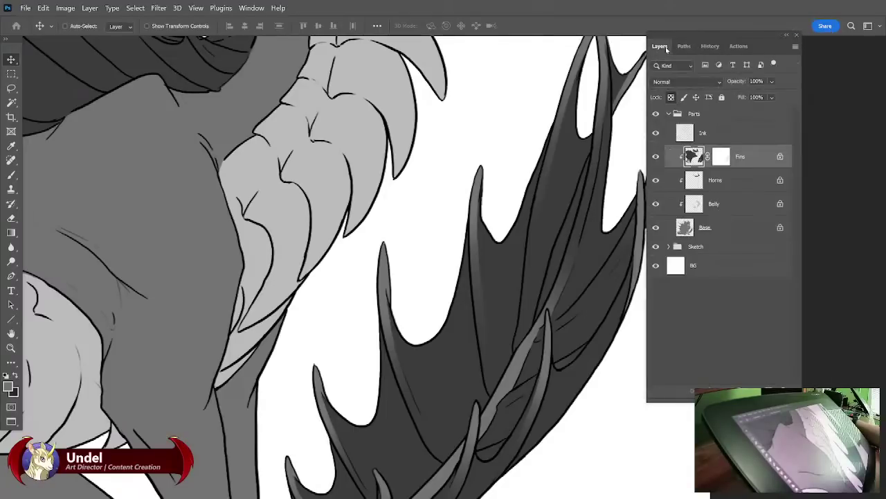
# Save the document and quit Photoshop, and reopen Ancient 7.psd from the recent files after restarting.
pyautogui.click(26, 7)
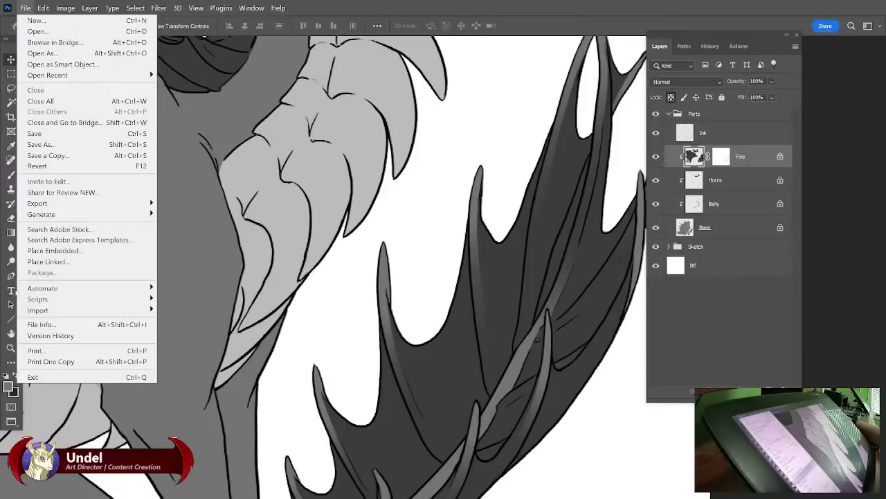
pyautogui.click(62, 134)
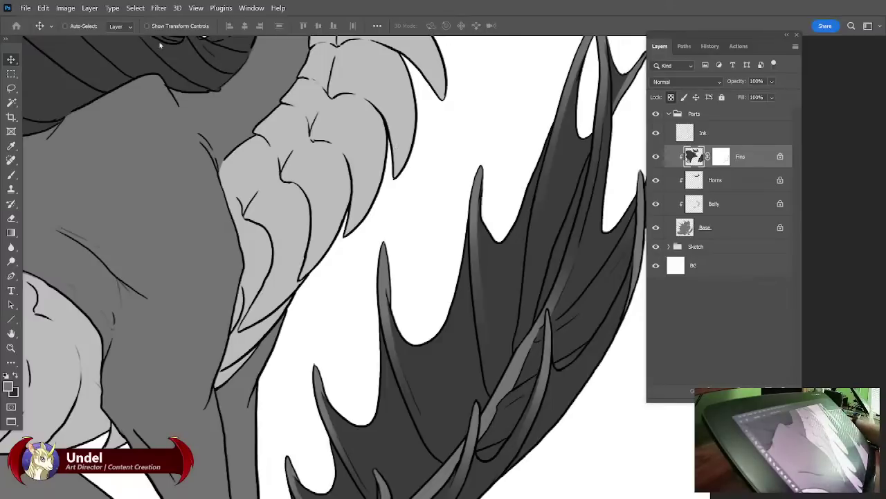
pyautogui.click(26, 8)
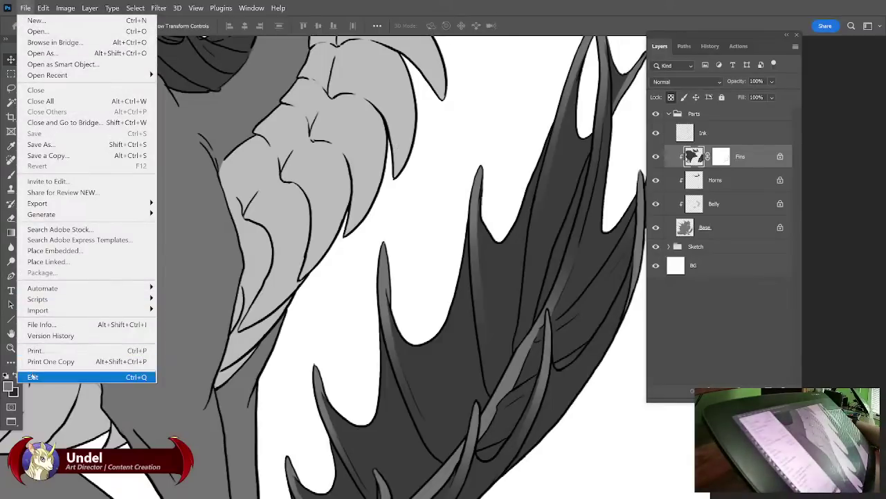
pyautogui.click(32, 377)
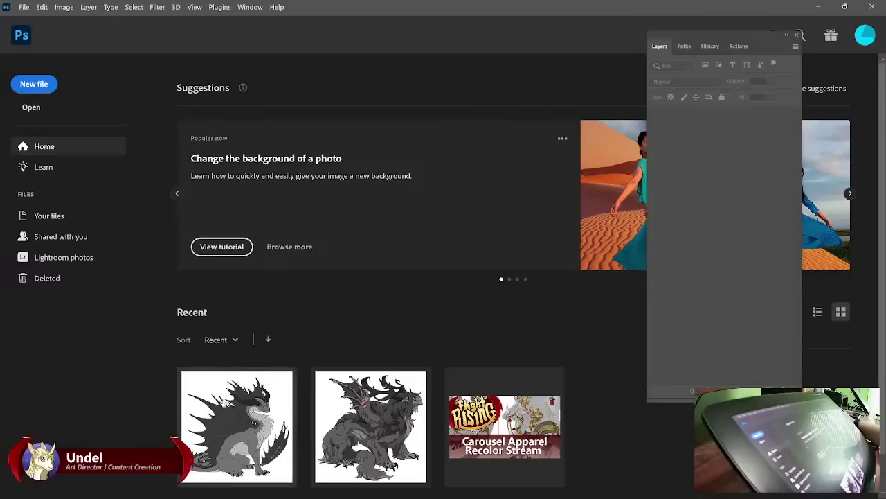
pyautogui.click(218, 412)
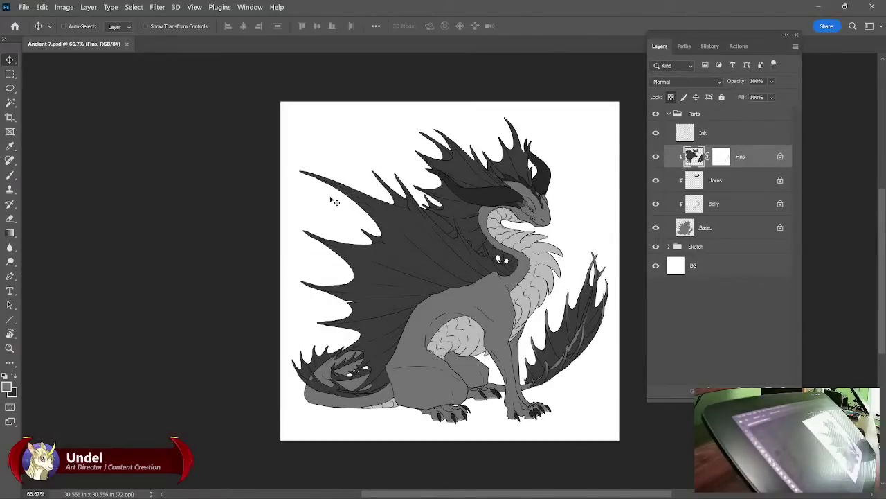
# Switch to full-screen view and outline the head fin's foremost spine with the Lasso on the Fins layer mask.
pyautogui.hotkey('ctrl', '+')
pyautogui.hotkey('ctrl', '+')
pyautogui.hotkey('ctrl', '+')
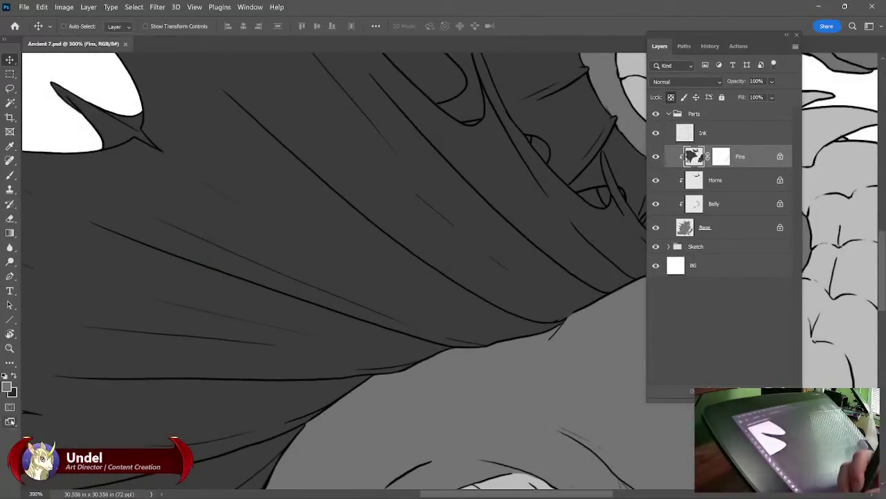
pyautogui.press('f')
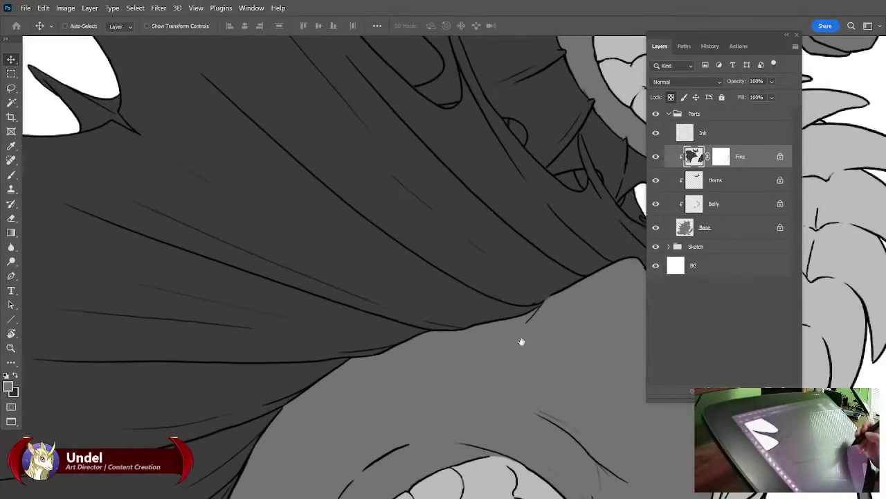
pyautogui.moveTo(522, 342); pyautogui.dragTo(544, 402)
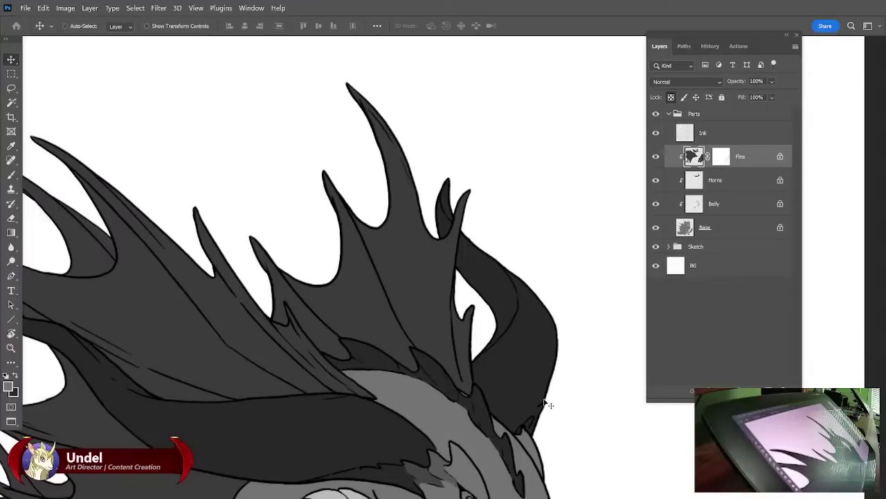
pyautogui.scroll(1, 548, 406)
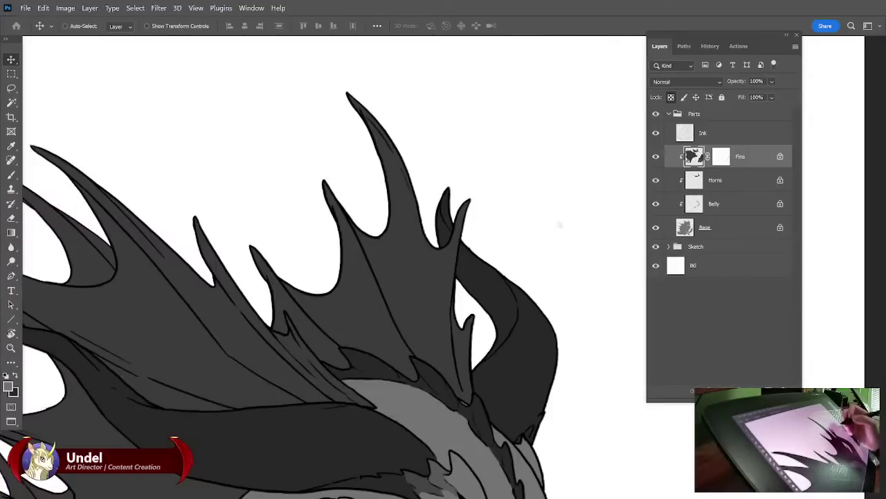
pyautogui.click(724, 158)
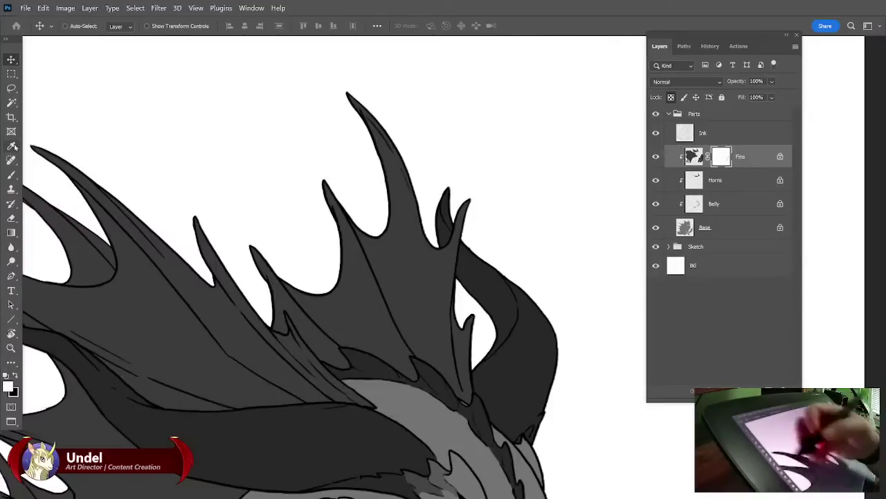
pyautogui.press('l')
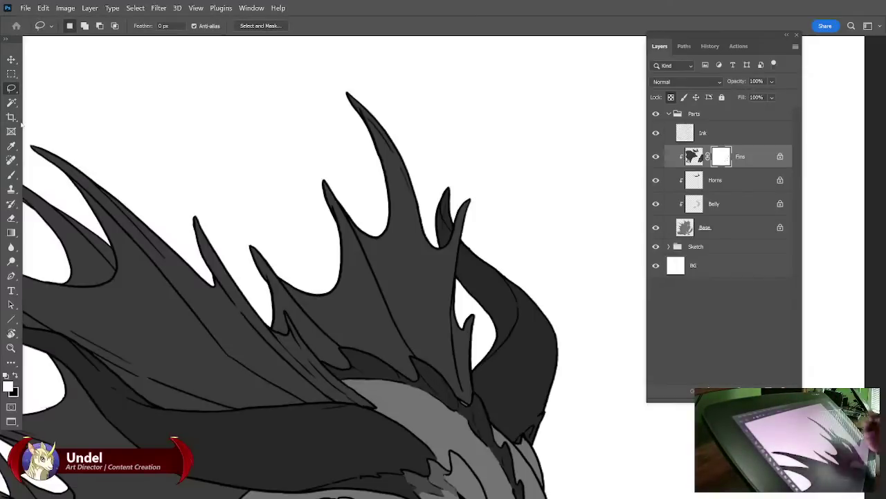
pyautogui.moveTo(473, 201); pyautogui.dragTo(455, 236)
pyautogui.moveTo(448, 274)
pyautogui.mouseDown()
pyautogui.moveTo(447, 315)
pyautogui.moveTo(473, 201)
pyautogui.mouseUp()
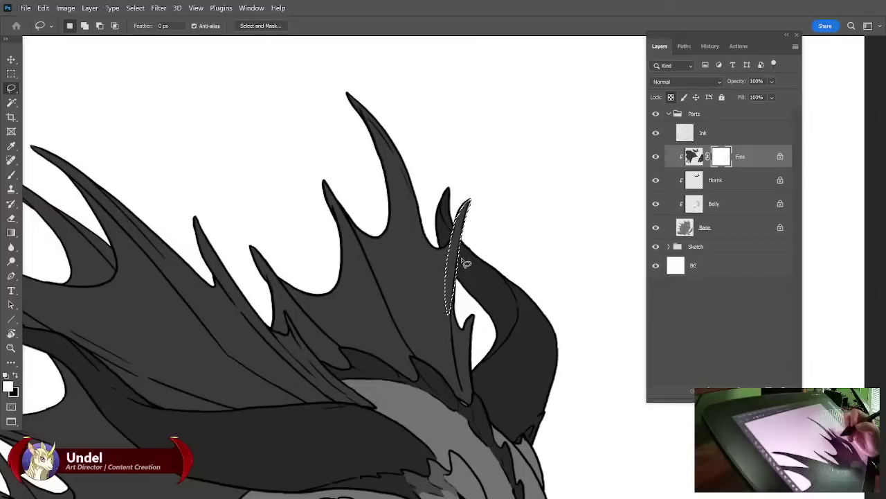
# Fade the fin color off the selected foremost spine with a black gradient on the mask, from its tip toward its base.
pyautogui.press('g')
pyautogui.click(15, 376)
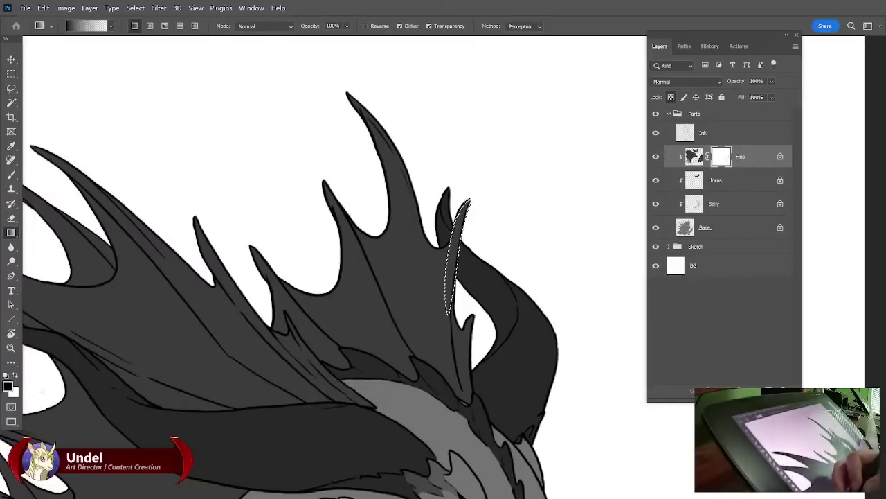
pyautogui.moveTo(460, 223); pyautogui.dragTo(445, 320)
pyautogui.hotkey('ctrl', 'z')
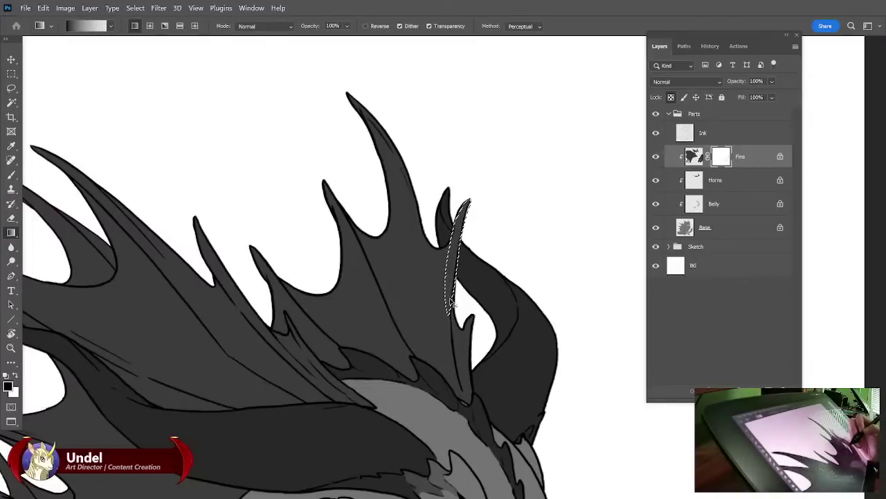
pyautogui.moveTo(459, 230); pyautogui.dragTo(449, 299)
pyautogui.moveTo(459, 229); pyautogui.dragTo(448, 312)
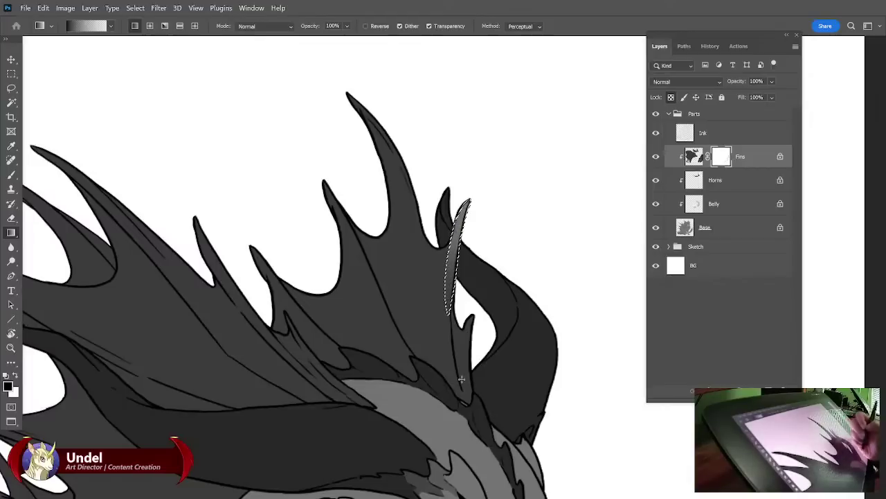
# Outline the head fin's tallest spine with the Lasso and fade the fin color off its tip with a mask gradient.
pyautogui.press('l')
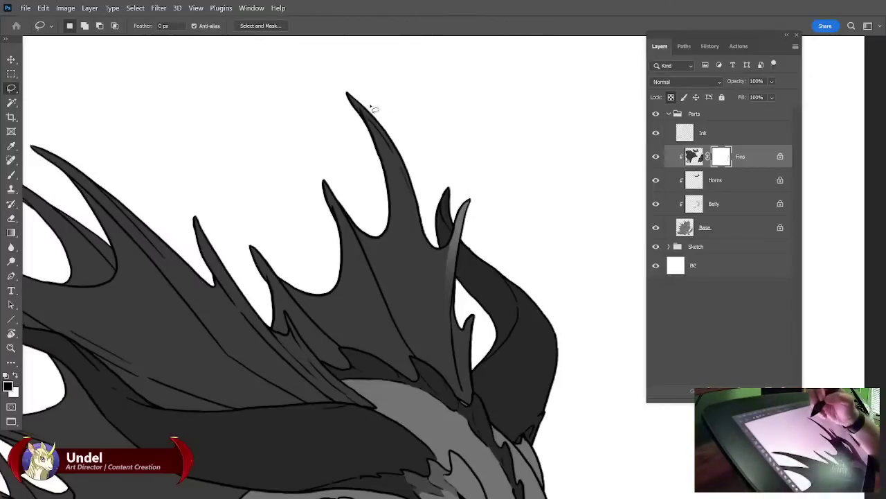
pyautogui.moveTo(372, 110)
pyautogui.mouseDown()
pyautogui.moveTo(348, 92)
pyautogui.moveTo(365, 133)
pyautogui.moveTo(367, 119)
pyautogui.moveTo(417, 193)
pyautogui.moveTo(398, 124)
pyautogui.moveTo(378, 118)
pyautogui.mouseUp()
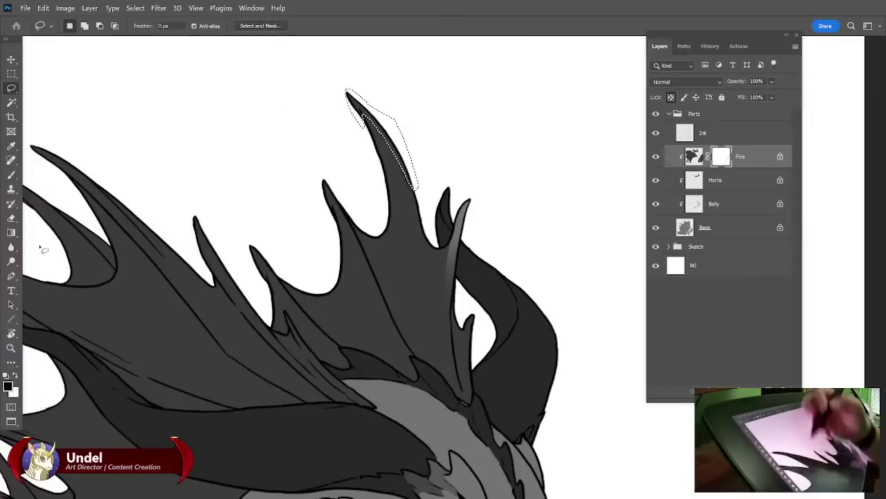
pyautogui.press('g')
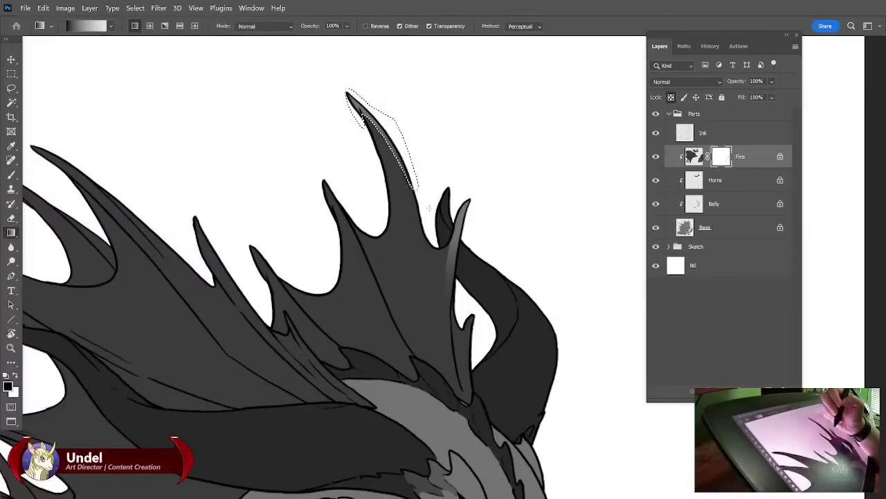
# Lasso the spine just behind the tallest one, fade its fin color from the tip with a mask gradient, and deselect.
pyautogui.click(11, 88)
pyautogui.moveTo(319, 175)
pyautogui.mouseDown()
pyautogui.moveTo(337, 230)
pyautogui.moveTo(335, 212)
pyautogui.moveTo(375, 281)
pyautogui.moveTo(321, 176)
pyautogui.mouseUp()
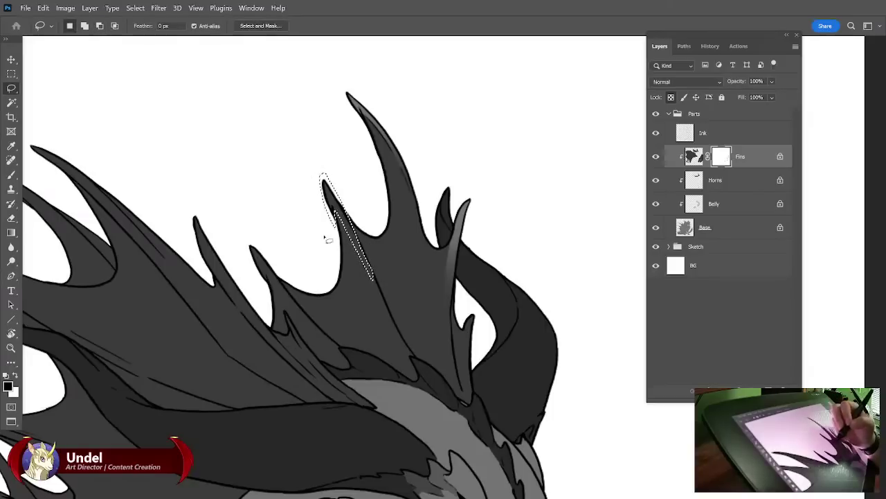
pyautogui.click(12, 232)
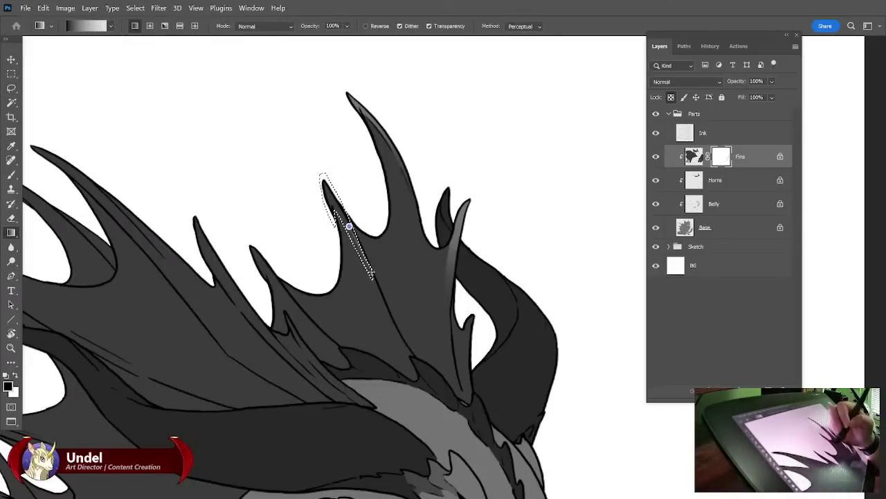
pyautogui.moveTo(376, 282); pyautogui.dragTo(382, 289)
pyautogui.hotkey('ctrl', 'd')
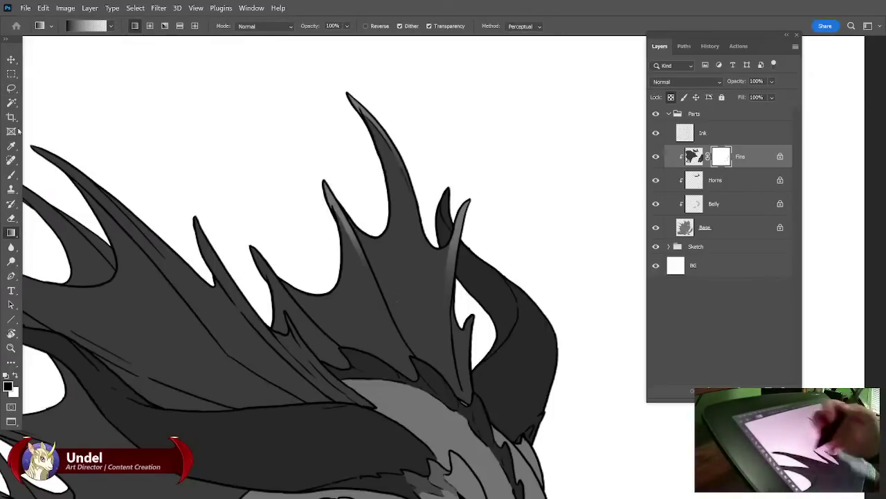
# Mask the fin color off the third spine back from the tallest with a Lasso selection and a tip-to-base gradient.
pyautogui.press('l')
pyautogui.moveTo(247, 244)
pyautogui.mouseDown()
pyautogui.moveTo(270, 290)
pyautogui.moveTo(268, 279)
pyautogui.moveTo(322, 332)
pyautogui.moveTo(248, 245)
pyautogui.mouseUp()
pyautogui.press('g')
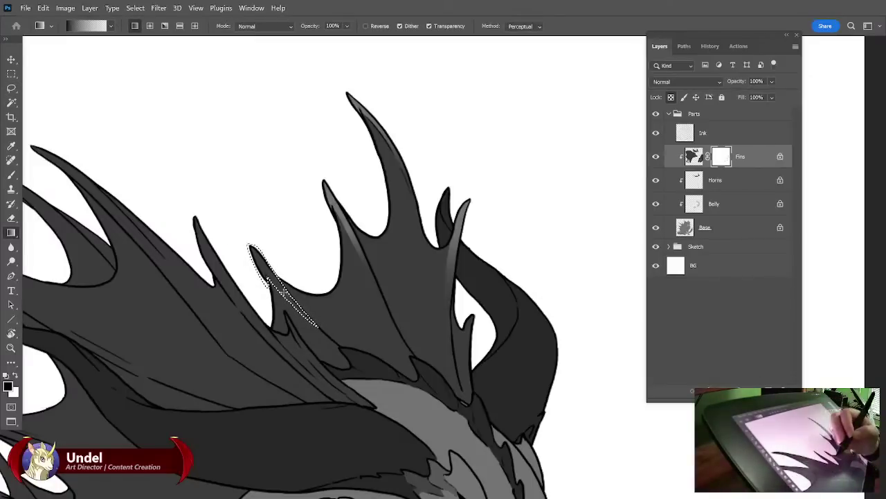
pyautogui.moveTo(278, 287); pyautogui.dragTo(321, 334)
pyautogui.hotkey('ctrl', 'd')
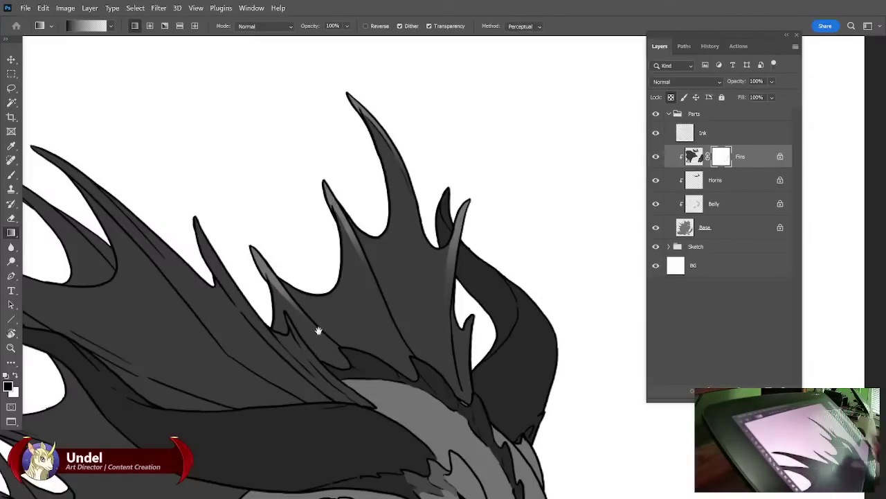
# Select the tiny spine at the front base of the head fin, fade its fin color with a gradient, and deselect.
pyautogui.moveTo(587, 298); pyautogui.dragTo(475, 278)
pyautogui.click(11, 88)
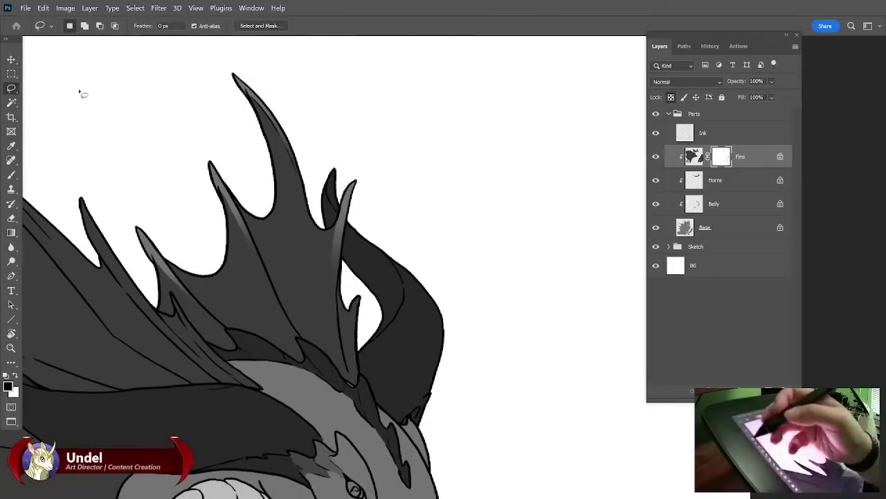
pyautogui.moveTo(353, 304)
pyautogui.mouseDown()
pyautogui.moveTo(359, 374)
pyautogui.moveTo(361, 299)
pyautogui.moveTo(358, 382)
pyautogui.mouseUp()
pyautogui.press('g')
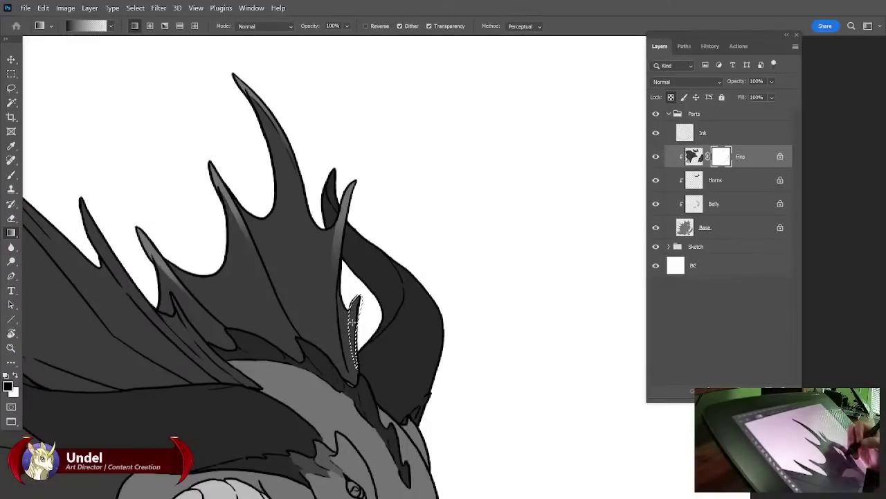
pyautogui.hotkey('ctrl', 'd')
# Outline the thin spine in the middle of the head fins and fade its fin color from tip to base on the mask.
pyautogui.moveTo(435, 310); pyautogui.dragTo(644, 326)
pyautogui.moveTo(360, 332); pyautogui.dragTo(442, 382)
pyautogui.press('l')
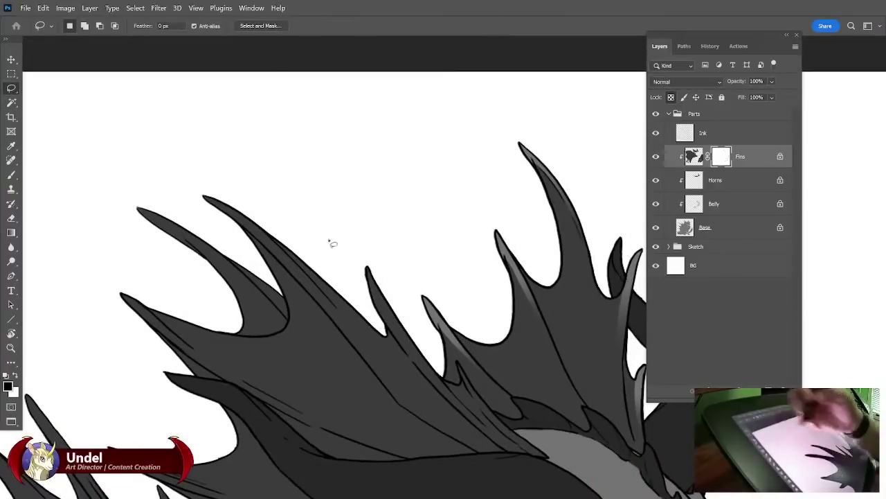
pyautogui.moveTo(366, 264)
pyautogui.mouseDown()
pyautogui.moveTo(406, 357)
pyautogui.moveTo(454, 400)
pyautogui.moveTo(366, 265)
pyautogui.mouseUp()
pyautogui.press('g')
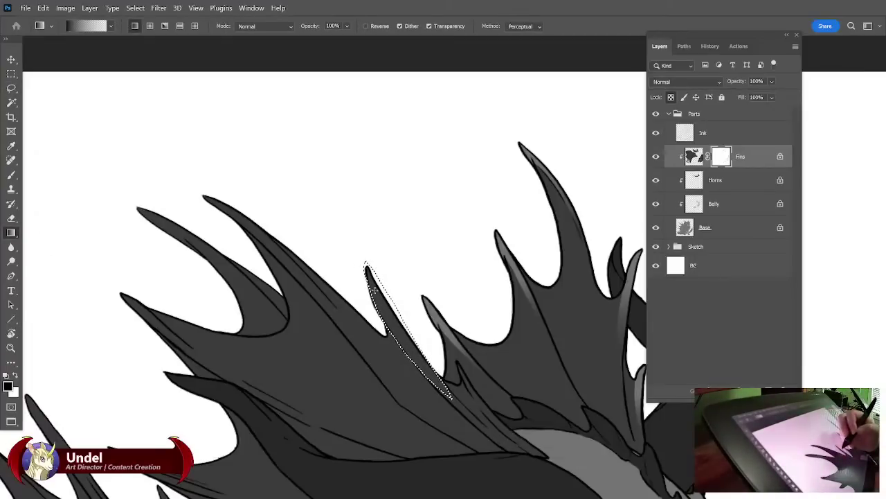
pyautogui.moveTo(395, 328); pyautogui.dragTo(453, 400)
pyautogui.hotkey('ctrl', 'd')
# Lasso the short inner spine beside the thin middle one and fade the fin color off it with a mask gradient.
pyautogui.moveTo(454, 330)
pyautogui.mouseDown()
pyautogui.moveTo(391, 297)
pyautogui.moveTo(350, 289)
pyautogui.mouseUp()
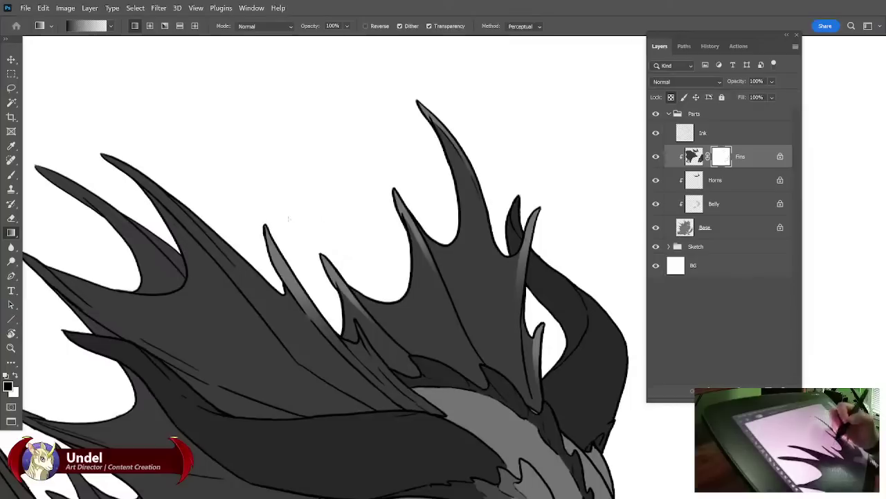
pyautogui.click(11, 89)
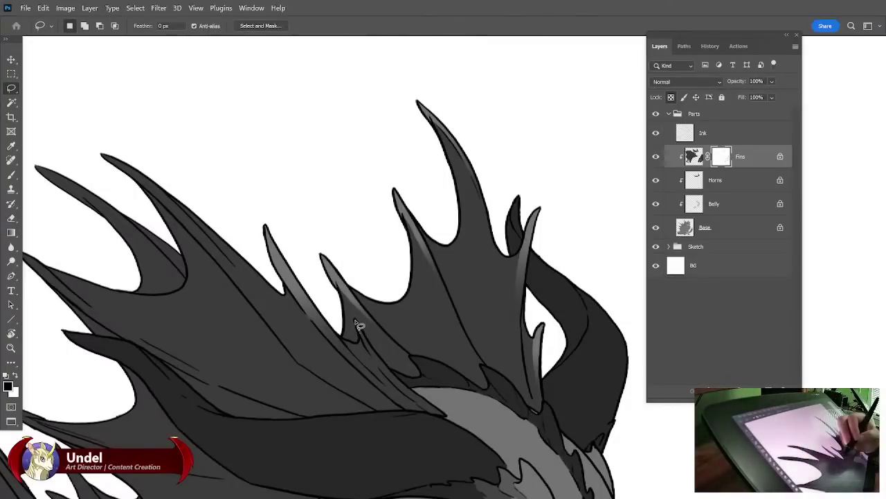
pyautogui.moveTo(355, 320)
pyautogui.mouseDown()
pyautogui.moveTo(381, 372)
pyautogui.moveTo(414, 397)
pyautogui.moveTo(355, 321)
pyautogui.mouseUp()
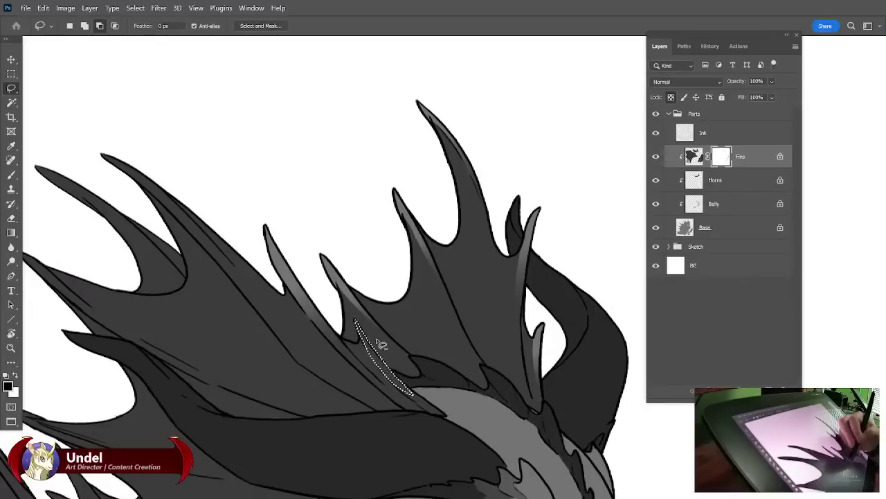
pyautogui.press('g')
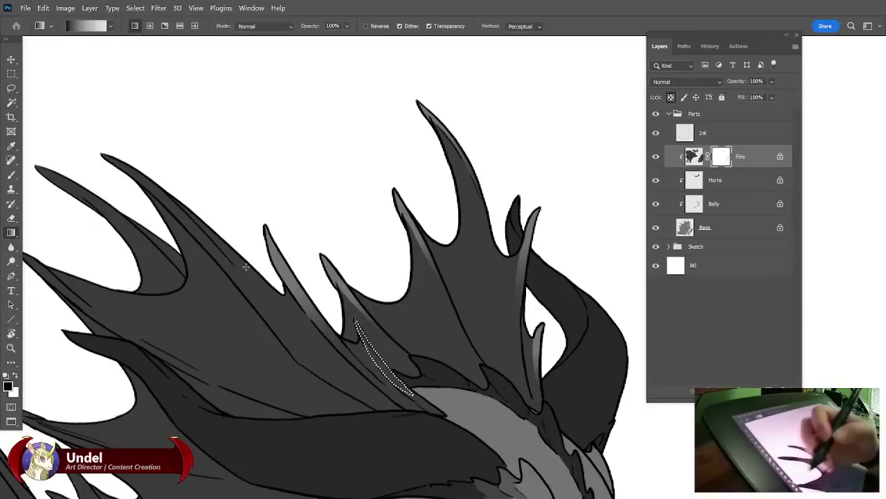
pyautogui.moveTo(369, 348); pyautogui.dragTo(417, 401)
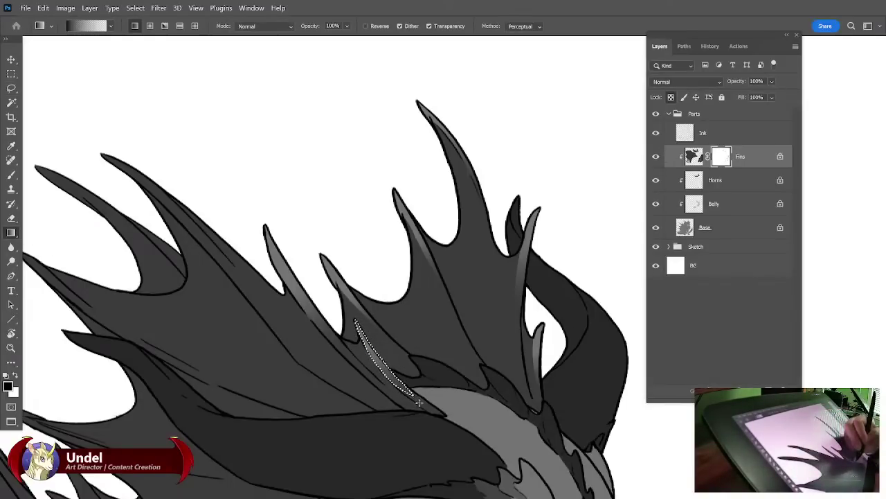
pyautogui.hotkey('ctrl', 'd')
# Select the long spine along the rear fin's upper edge and fade its fin color from the tip down with a gradient.
pyautogui.moveTo(444, 295); pyautogui.dragTo(505, 335)
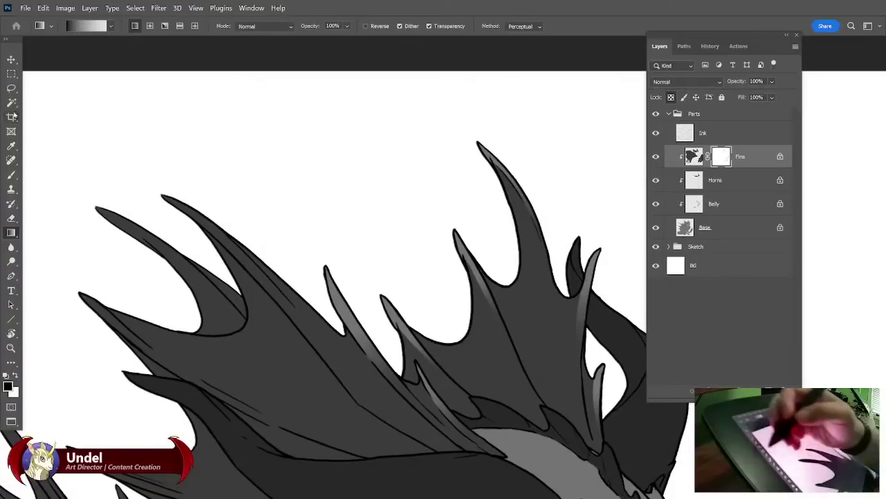
pyautogui.press('l')
pyautogui.moveTo(212, 207)
pyautogui.mouseDown()
pyautogui.moveTo(149, 184)
pyautogui.moveTo(158, 207)
pyautogui.moveTo(205, 230)
pyautogui.moveTo(240, 264)
pyautogui.moveTo(354, 395)
pyautogui.moveTo(291, 302)
pyautogui.moveTo(207, 220)
pyautogui.mouseUp()
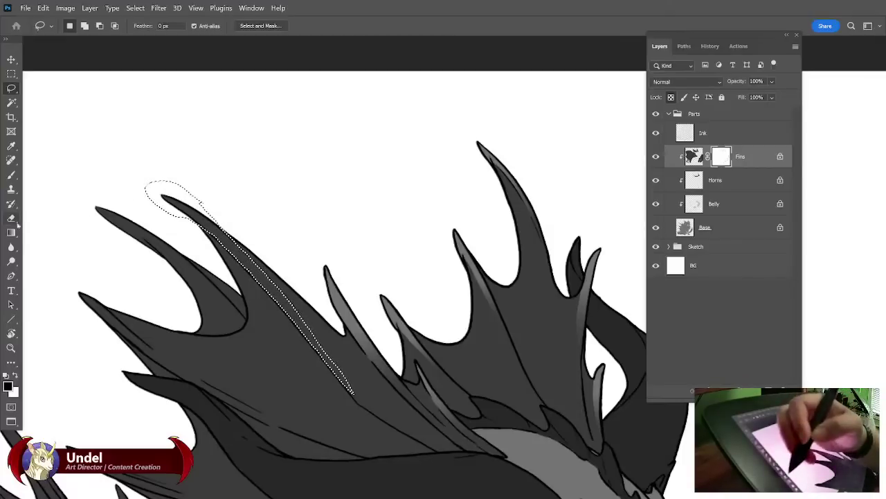
pyautogui.press('g')
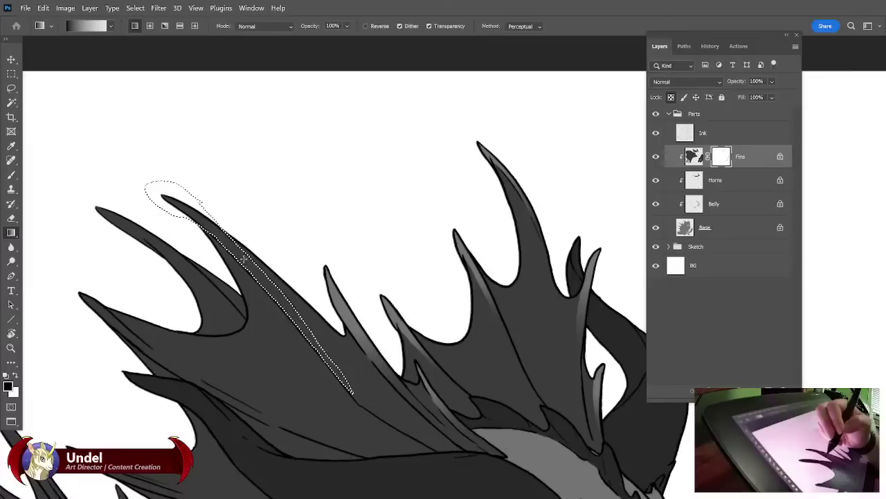
pyautogui.moveTo(244, 257); pyautogui.dragTo(363, 403)
pyautogui.hotkey('ctrl', 'd')
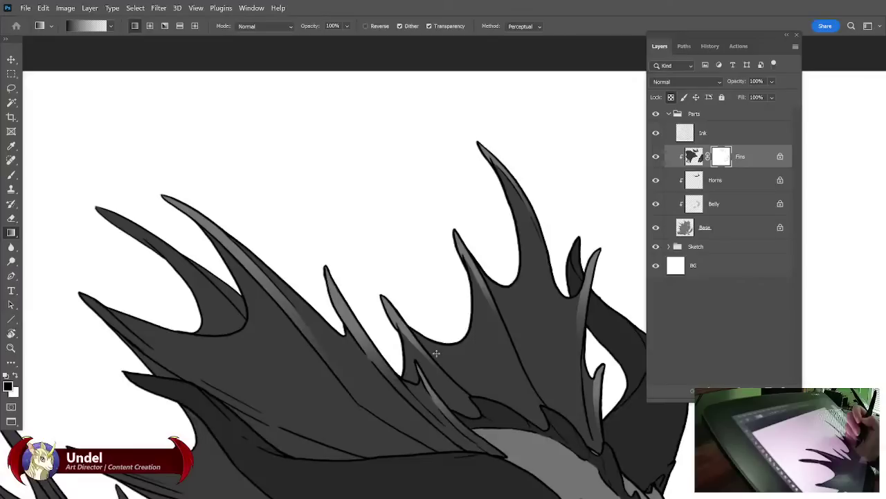
# Outline the spine directly behind the rear fin's long upper spine and fade the fin color off its tip on the mask.
pyautogui.moveTo(304, 213); pyautogui.dragTo(344, 207)
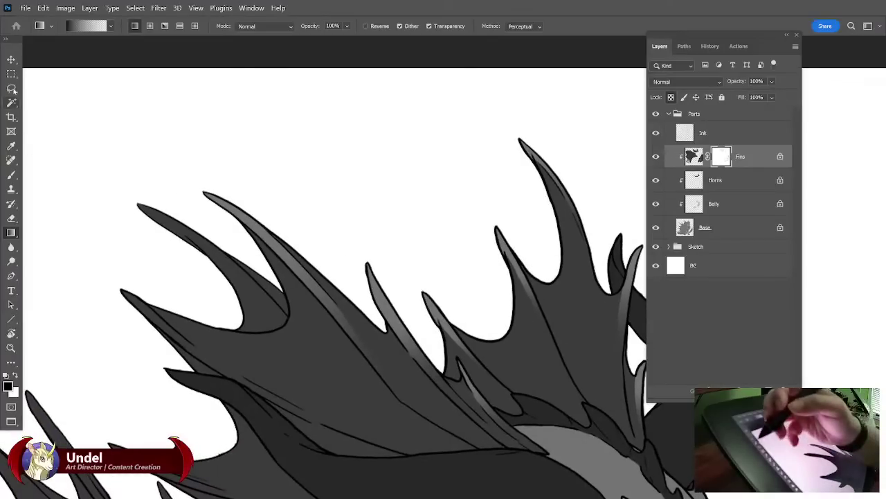
pyautogui.press('l')
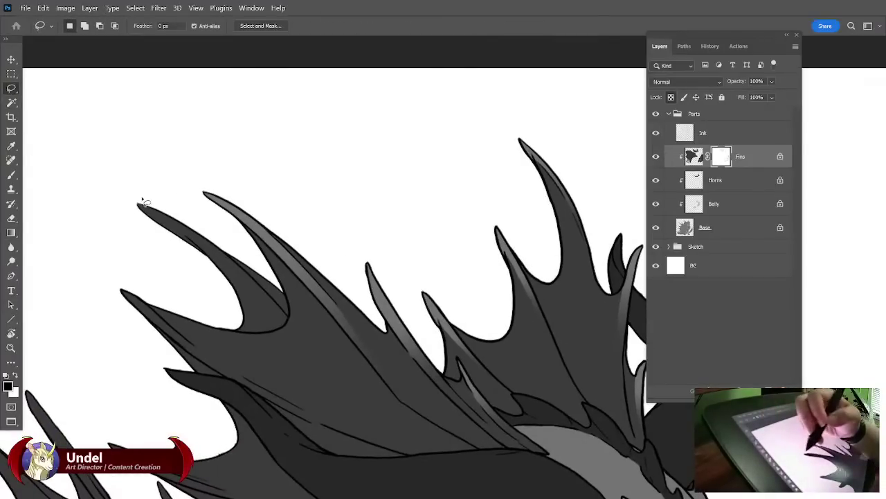
pyautogui.moveTo(139, 200)
pyautogui.mouseDown()
pyautogui.moveTo(156, 230)
pyautogui.moveTo(212, 266)
pyautogui.moveTo(195, 244)
pyautogui.moveTo(255, 287)
pyautogui.moveTo(170, 212)
pyautogui.mouseUp()
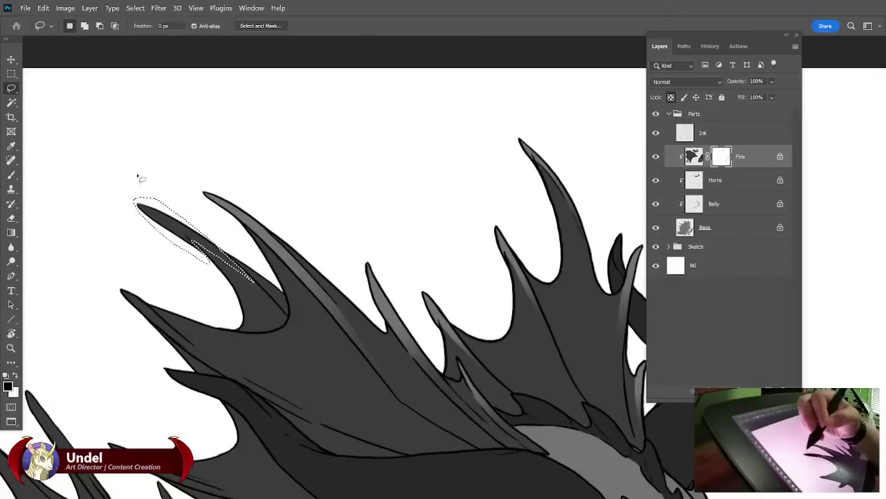
pyautogui.click(11, 232)
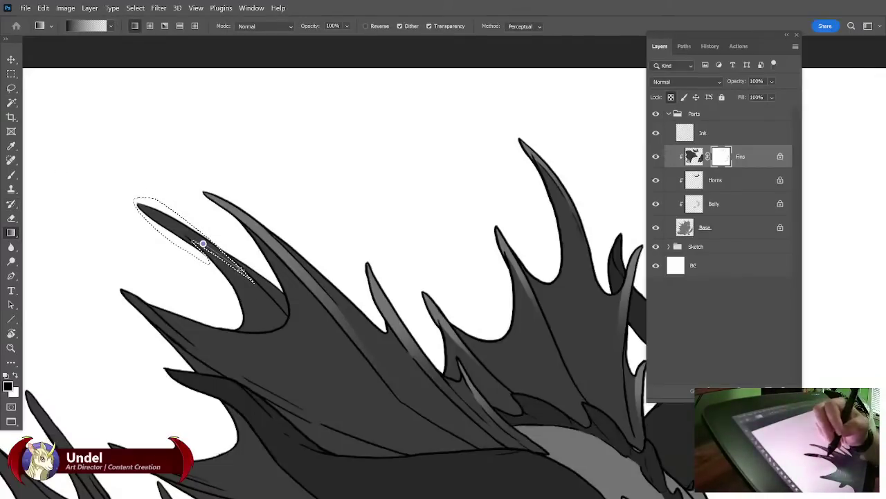
pyautogui.hotkey('ctrl', 'd')
# Lasso the rear fin's lowest spine above the horn, trim the selection, and fade its fin color with a mask gradient.
pyautogui.moveTo(299, 148); pyautogui.dragTo(350, 92)
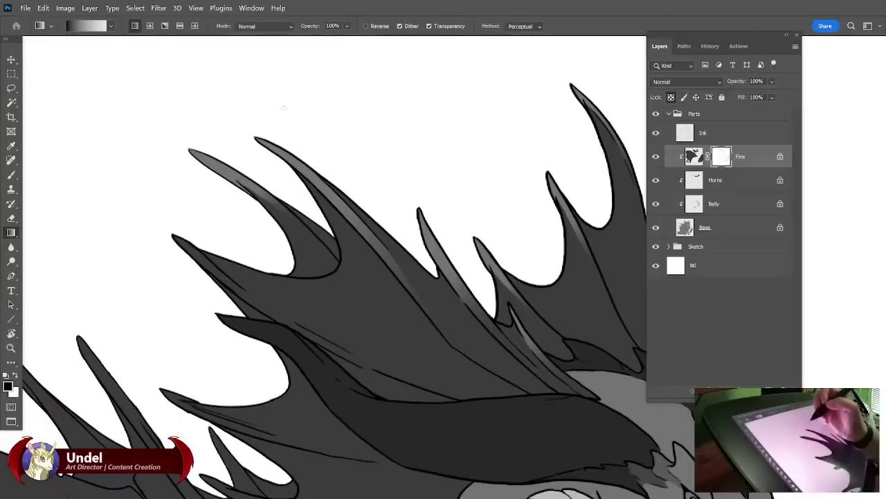
pyautogui.click(11, 88)
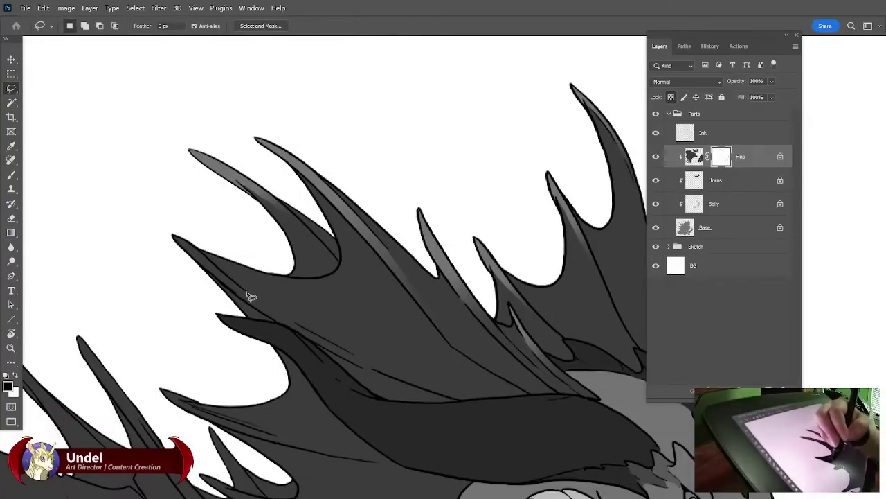
pyautogui.moveTo(253, 297)
pyautogui.mouseDown()
pyautogui.moveTo(190, 244)
pyautogui.moveTo(173, 244)
pyautogui.moveTo(280, 328)
pyautogui.moveTo(372, 370)
pyautogui.moveTo(239, 287)
pyautogui.mouseUp()
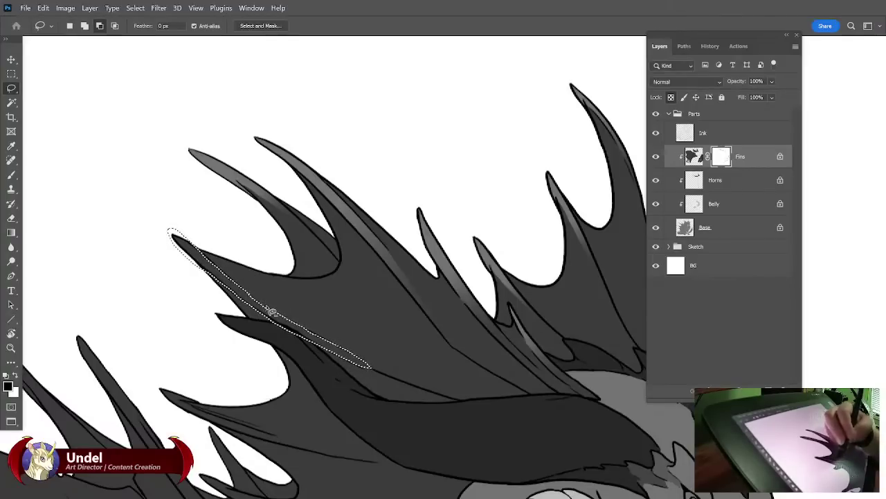
pyautogui.press('g')
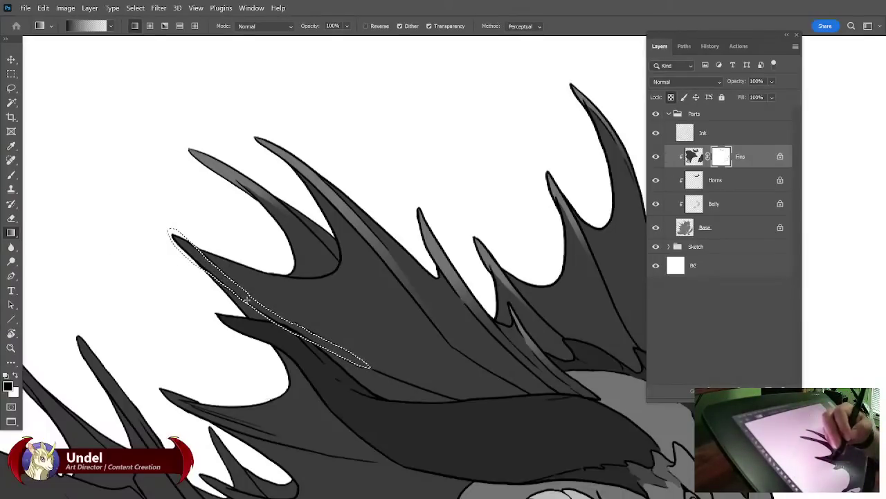
pyautogui.moveTo(246, 300); pyautogui.dragTo(367, 359)
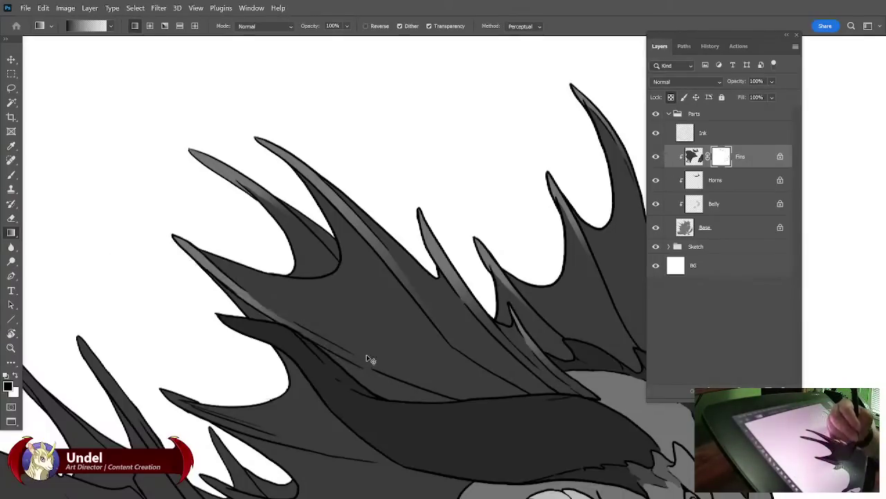
# Set white as the foreground color and touch up the Fins mask with the Brush around the lowest spine near the horn.
pyautogui.moveTo(372, 222); pyautogui.dragTo(433, 166)
pyautogui.click(11, 174)
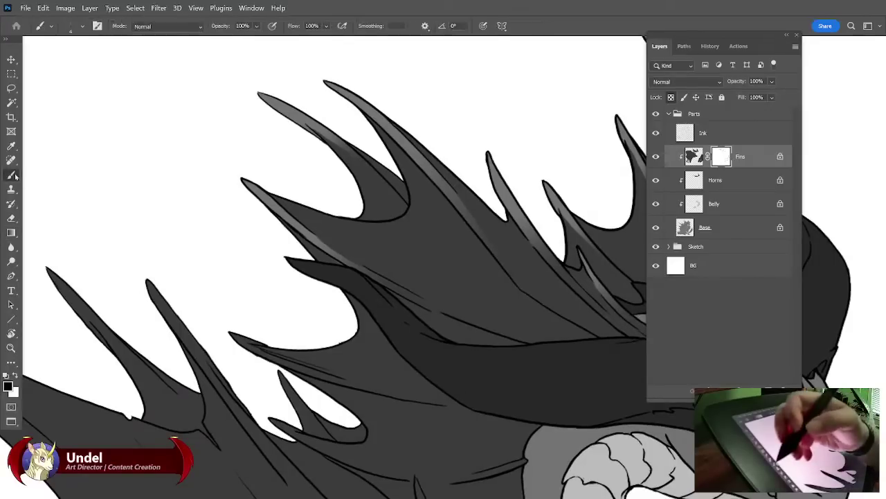
pyautogui.click(14, 375)
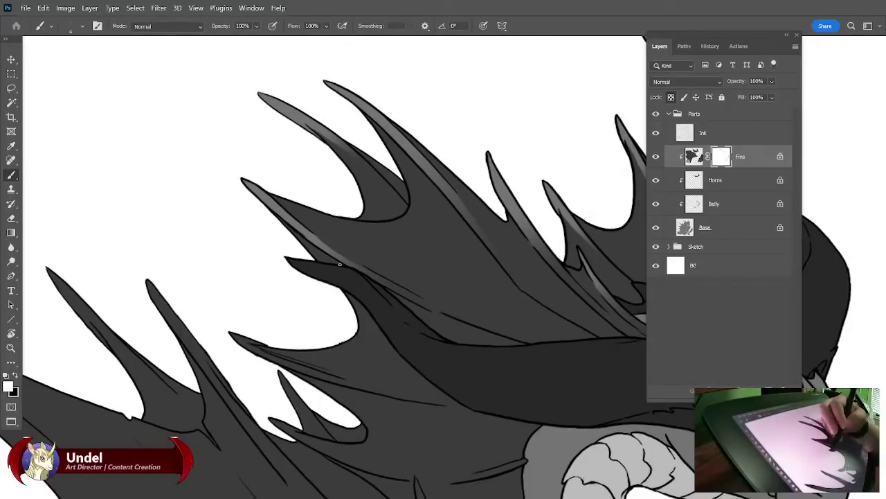
pyautogui.moveTo(422, 245); pyautogui.dragTo(446, 231)
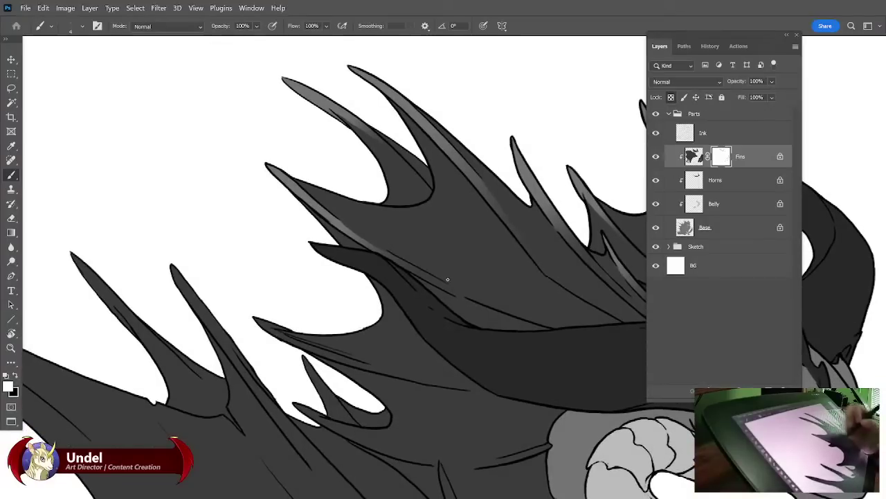
# Touch up the ink line beneath the rear fin with the Eraser and lock the Ink layer's transparent pixels.
pyautogui.press('l')
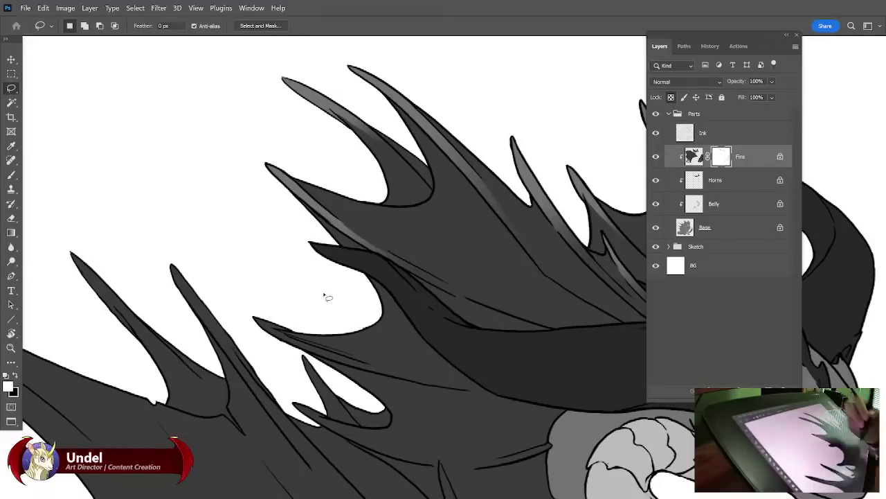
pyautogui.click(728, 133)
pyautogui.press('e')
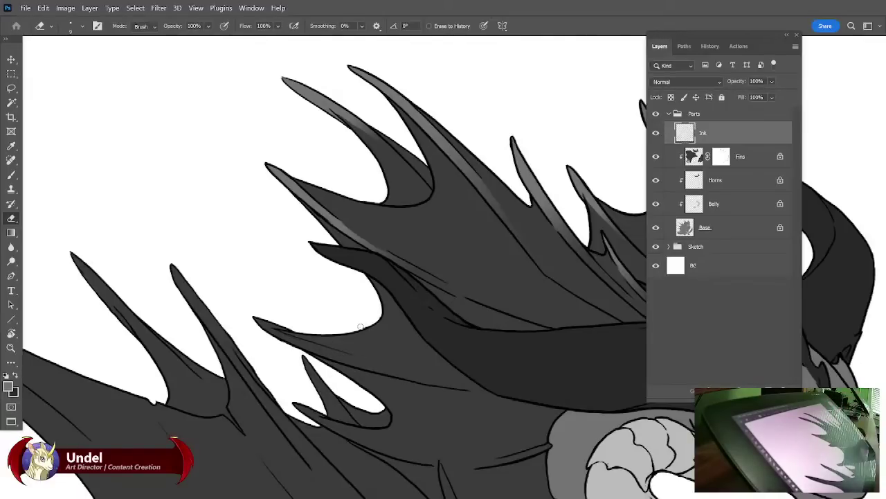
# On the Fins layer, lasso the long spine just below the horn tip and trim the selection along its edge.
pyautogui.click(703, 157)
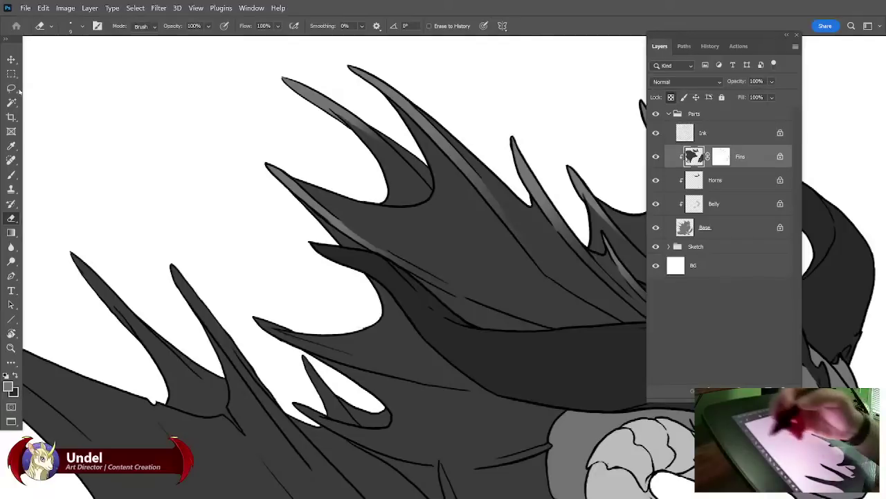
pyautogui.press('l')
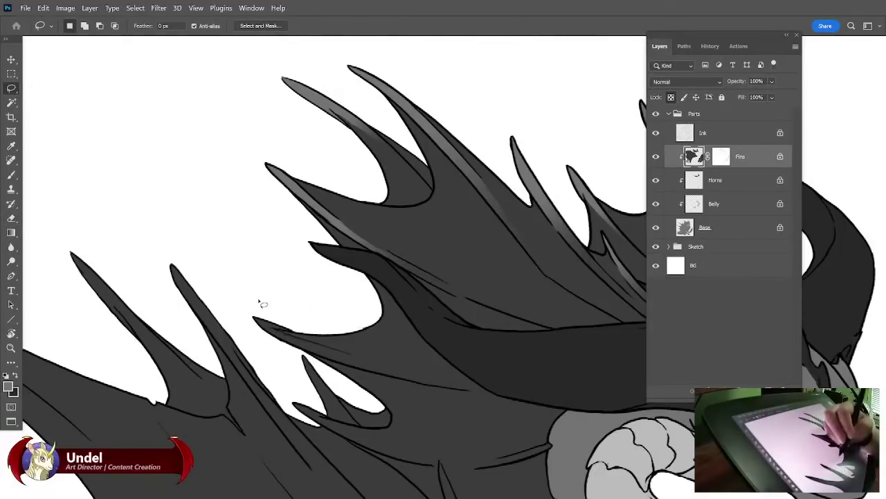
pyautogui.moveTo(256, 305)
pyautogui.mouseDown()
pyautogui.moveTo(276, 341)
pyautogui.moveTo(383, 376)
pyautogui.moveTo(299, 333)
pyautogui.mouseUp()
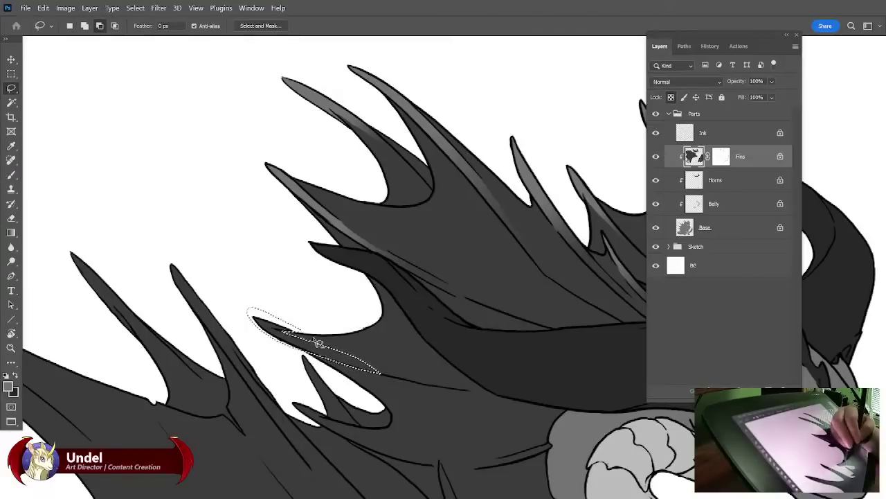
pyautogui.click(11, 233)
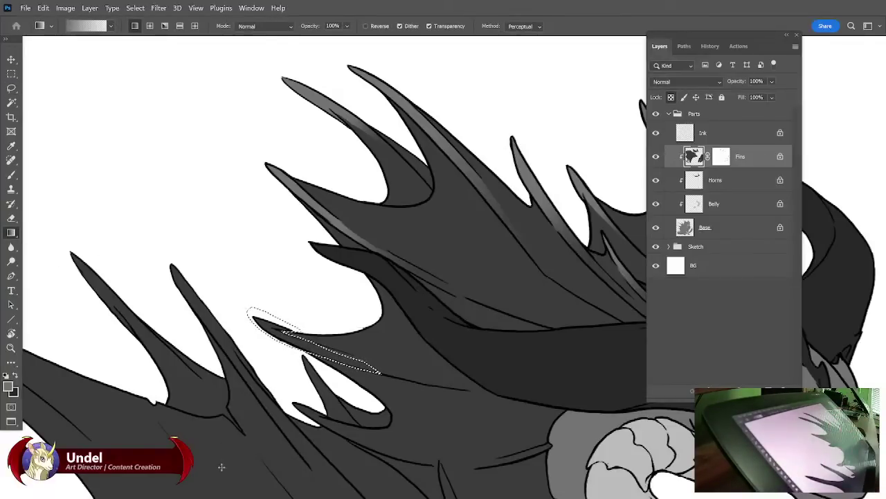
# Try fading the selected spine with a black gradient applied directly to the Fins layer.
pyautogui.click(15, 375)
pyautogui.click(9, 386)
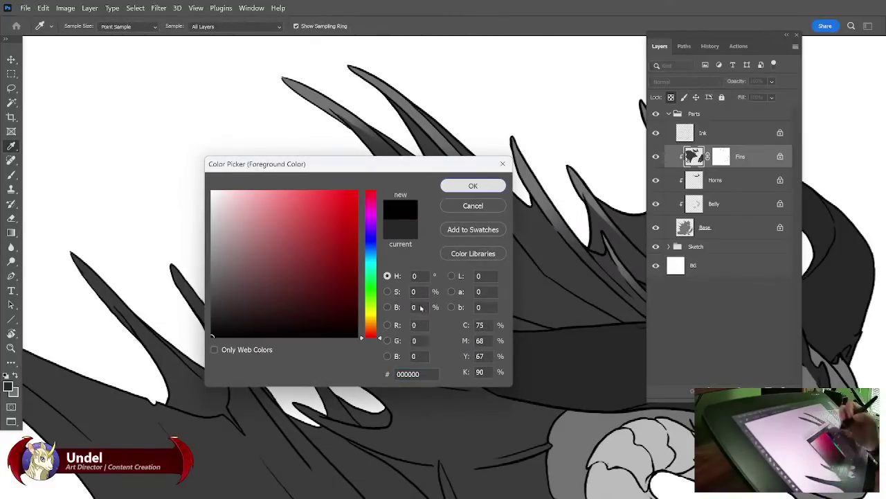
pyautogui.click(480, 187)
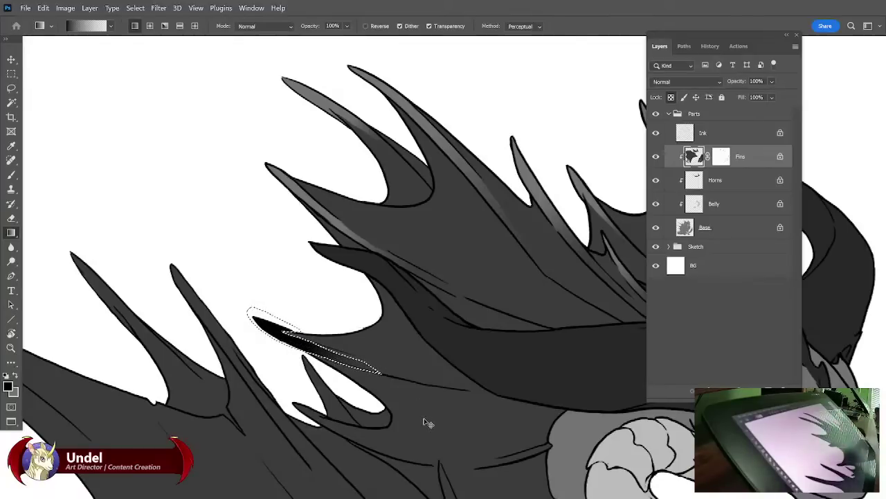
# Display the Fins layer mask on its own and set black (000000) as the foreground color.
pyautogui.click(722, 158)
pyautogui.press('x')
pyautogui.keyDown('alt'); pyautogui.click(723, 159); pyautogui.keyUp('alt')
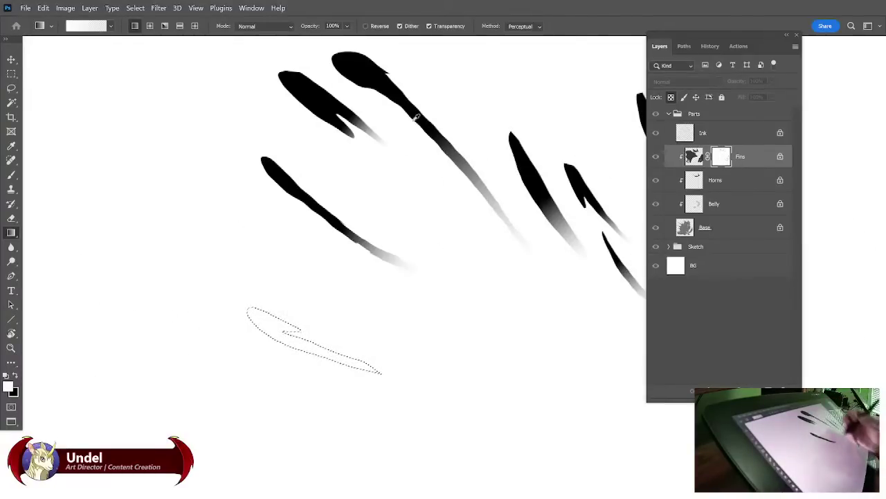
pyautogui.press('x')
pyautogui.click(9, 388)
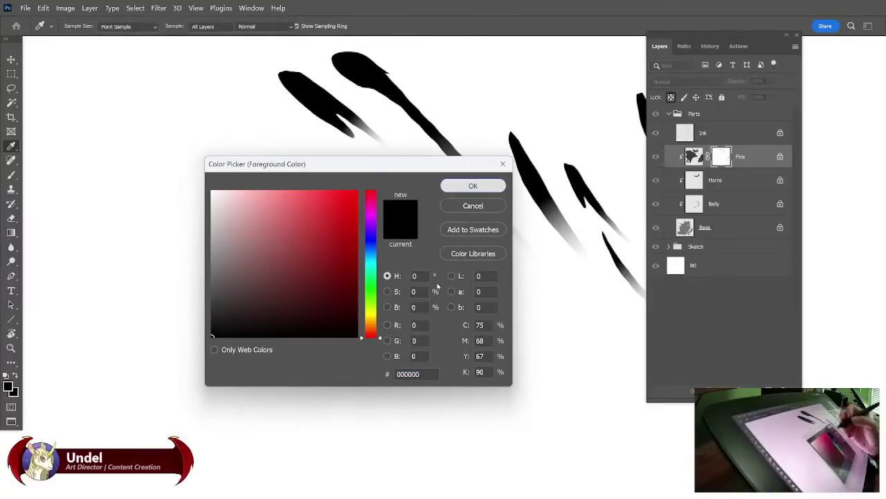
pyautogui.click(474, 185)
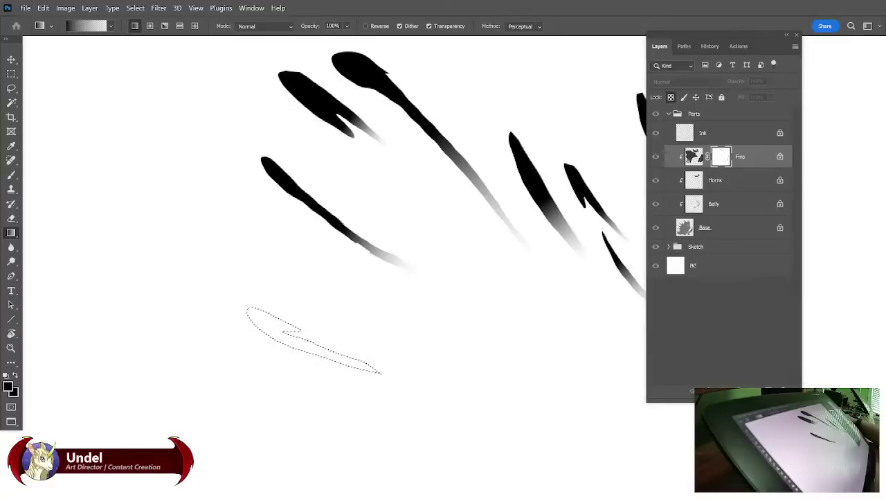
# Examine the gradient fades across the Fins mask and return to the normal artwork view.
pyautogui.hotkey('ctrl', 'd')
pyautogui.hotkey('ctrl', 'shift', 'd')
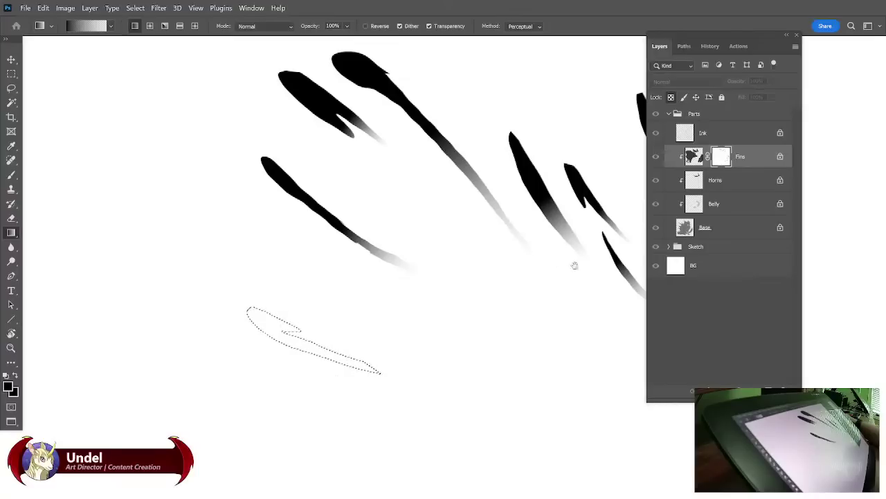
pyautogui.moveTo(574, 264)
pyautogui.mouseDown()
pyautogui.moveTo(351, 311)
pyautogui.moveTo(387, 331)
pyautogui.mouseUp()
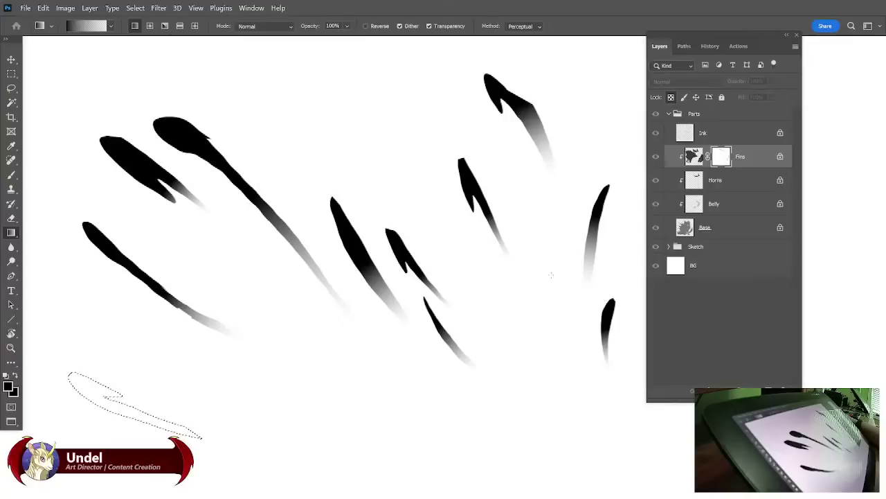
pyautogui.click(719, 157)
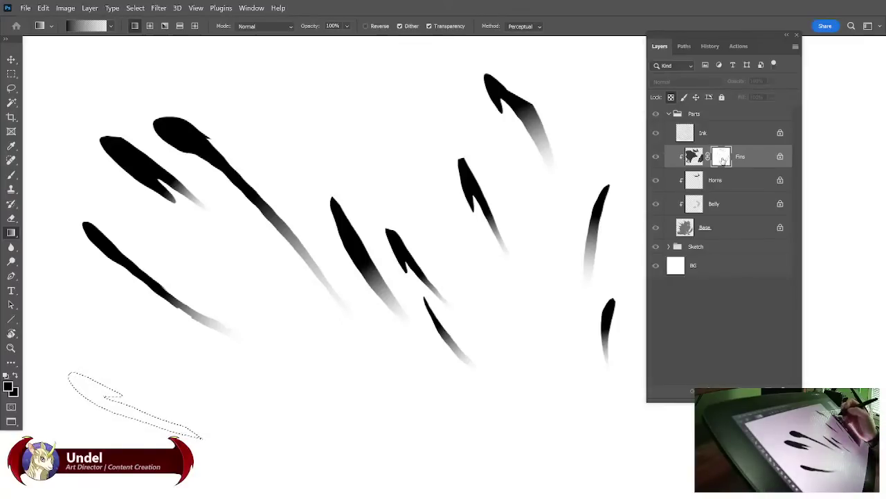
pyautogui.click(695, 156)
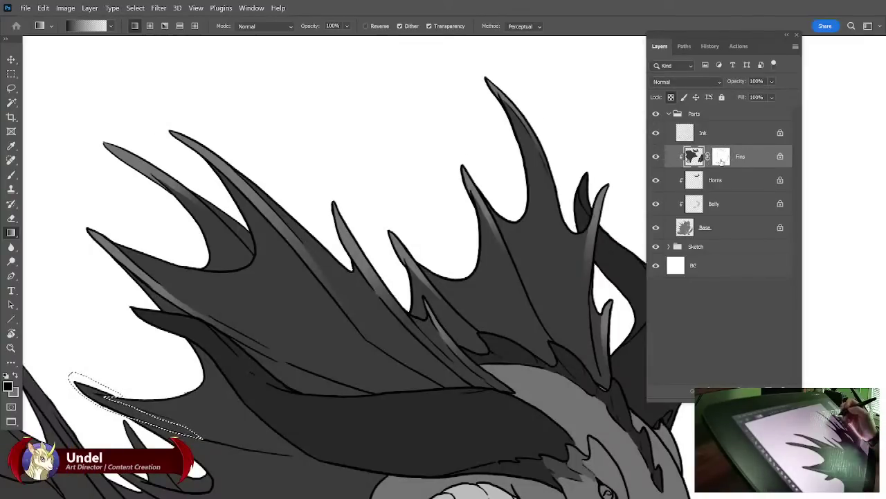
pyautogui.moveTo(558, 297); pyautogui.dragTo(595, 253)
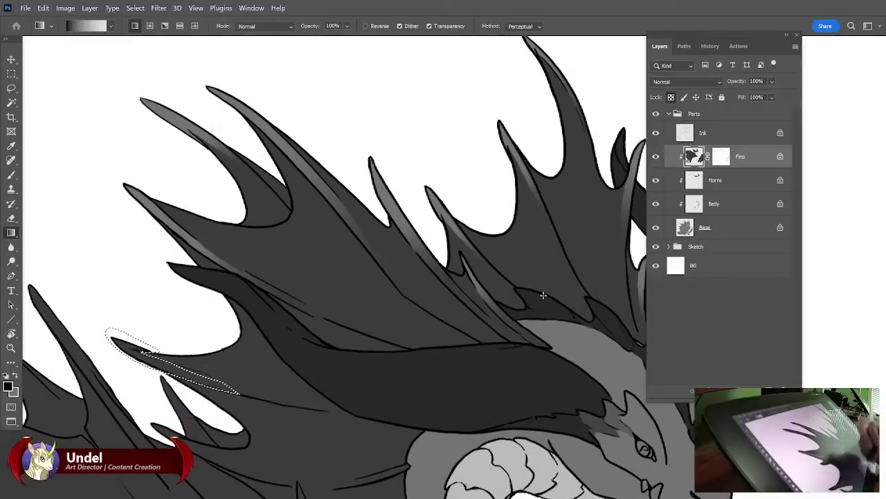
# Fade the fin color off the selected spine below the horn tip with a Fins mask gradient and deselect.
pyautogui.click(720, 157)
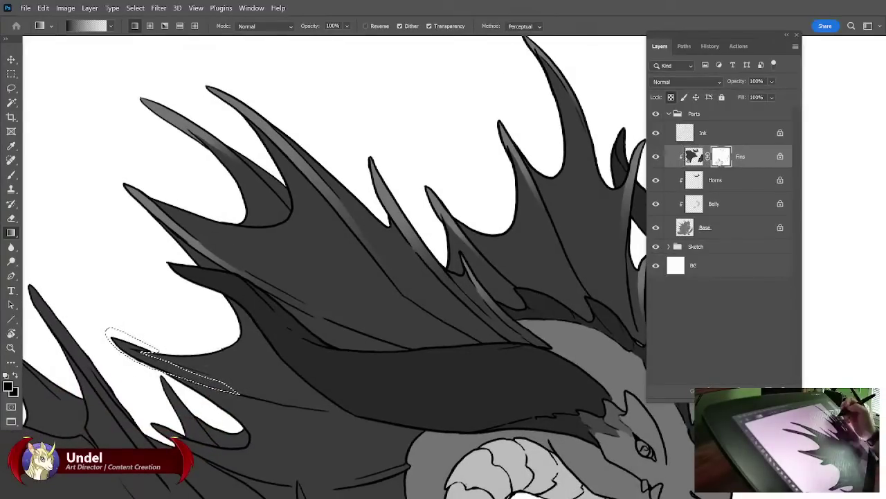
pyautogui.moveTo(197, 380); pyautogui.dragTo(247, 395)
pyautogui.hotkey('ctrl', 'd')
# Lasso the narrow, low spine beneath the short upright one, trim the selection, and fade its fin color with a mask gradient.
pyautogui.moveTo(302, 367)
pyautogui.mouseDown()
pyautogui.moveTo(372, 204)
pyautogui.moveTo(359, 194)
pyautogui.mouseUp()
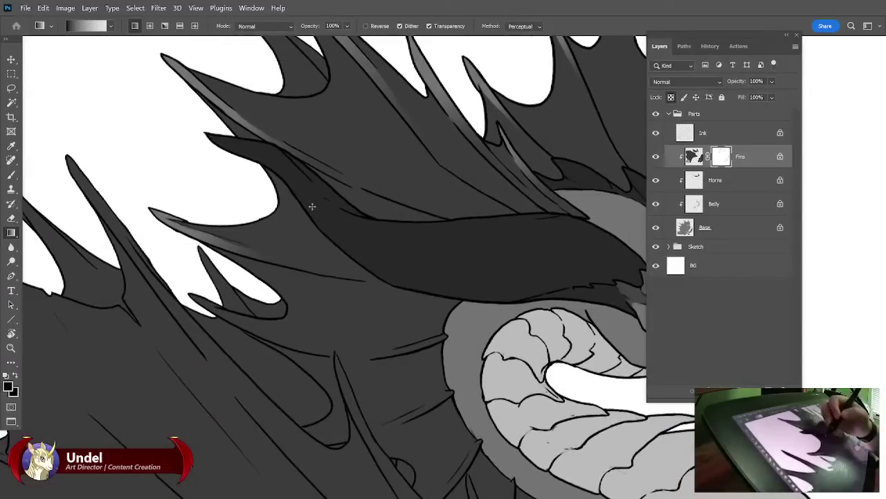
pyautogui.press('l')
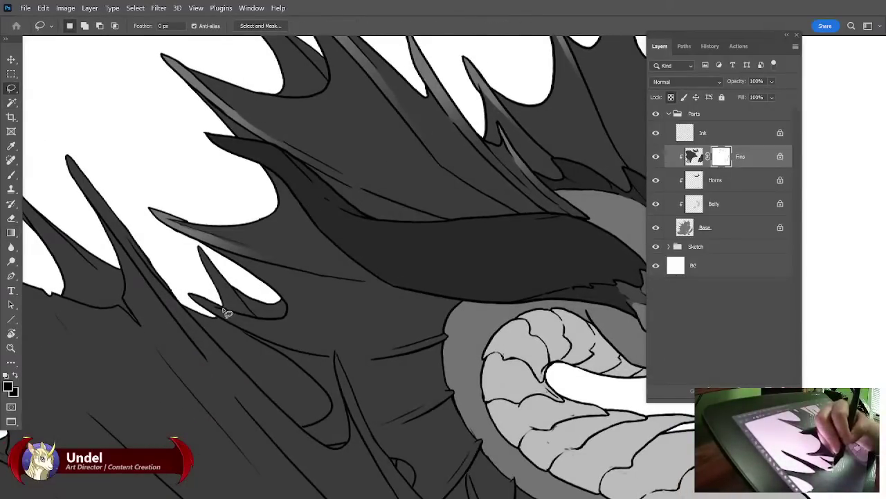
pyautogui.moveTo(227, 313)
pyautogui.mouseDown()
pyautogui.moveTo(332, 358)
pyautogui.moveTo(255, 336)
pyautogui.moveTo(188, 295)
pyautogui.moveTo(228, 315)
pyautogui.mouseUp()
pyautogui.press('g')
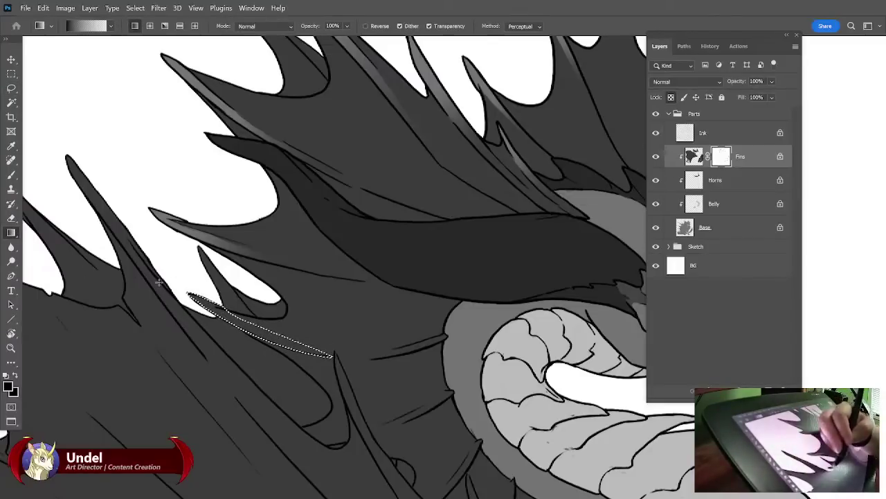
pyautogui.press('l')
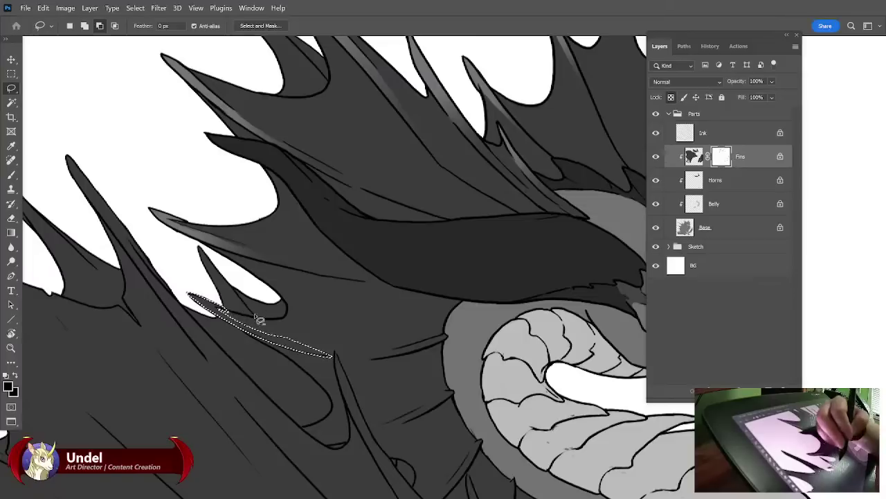
pyautogui.moveTo(259, 328)
pyautogui.mouseDown()
pyautogui.moveTo(310, 353)
pyautogui.moveTo(265, 322)
pyautogui.moveTo(290, 328)
pyautogui.mouseUp()
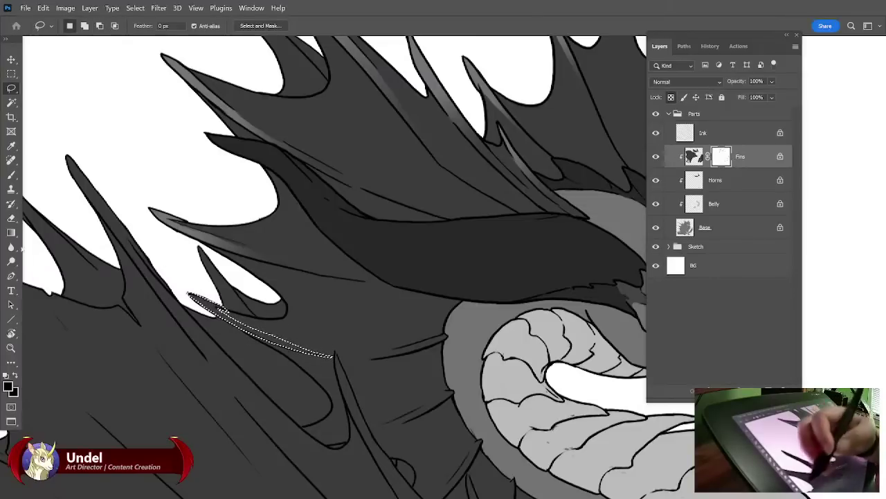
pyautogui.press('g')
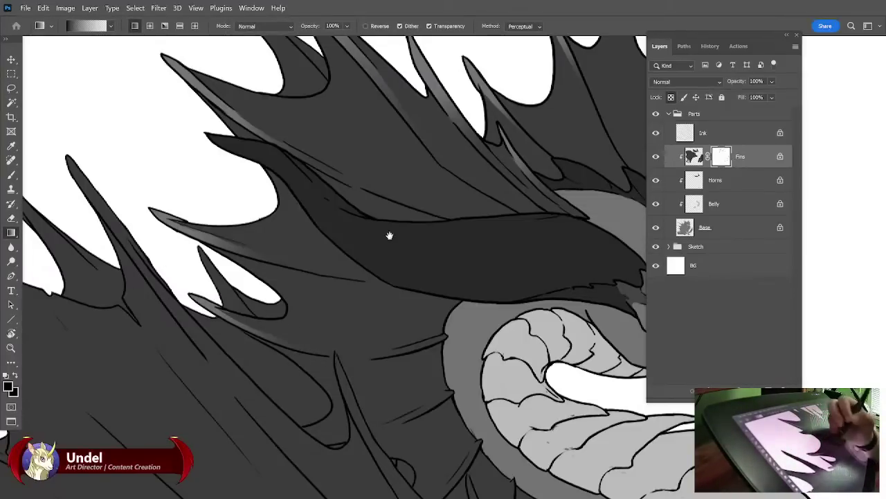
# Set white as the foreground color and touch up the Fins mask with the Brush around the narrow low spine.
pyautogui.moveTo(390, 235)
pyautogui.mouseDown()
pyautogui.moveTo(388, 180)
pyautogui.moveTo(353, 150)
pyautogui.mouseUp()
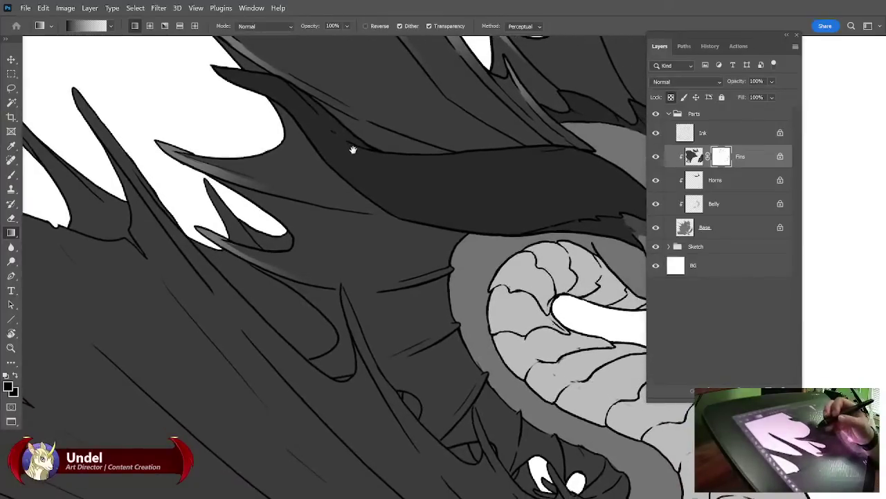
pyautogui.press('b')
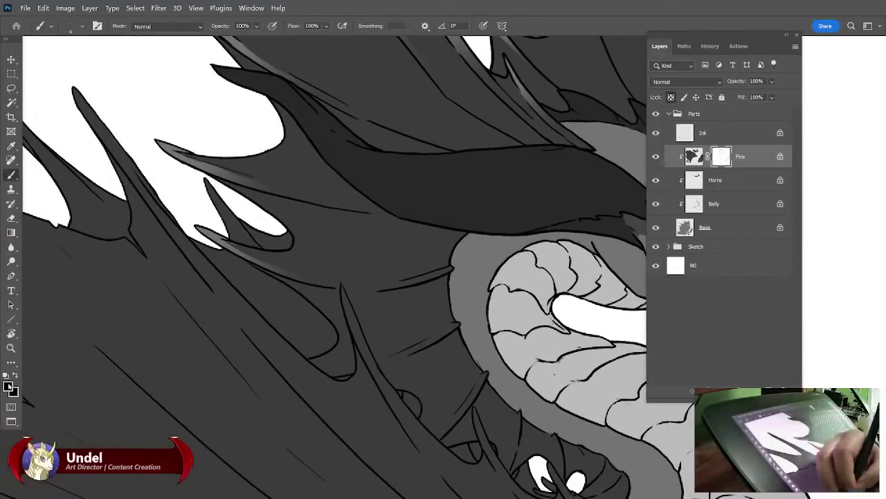
pyautogui.click(9, 386)
pyautogui.moveTo(263, 233); pyautogui.dragTo(208, 181)
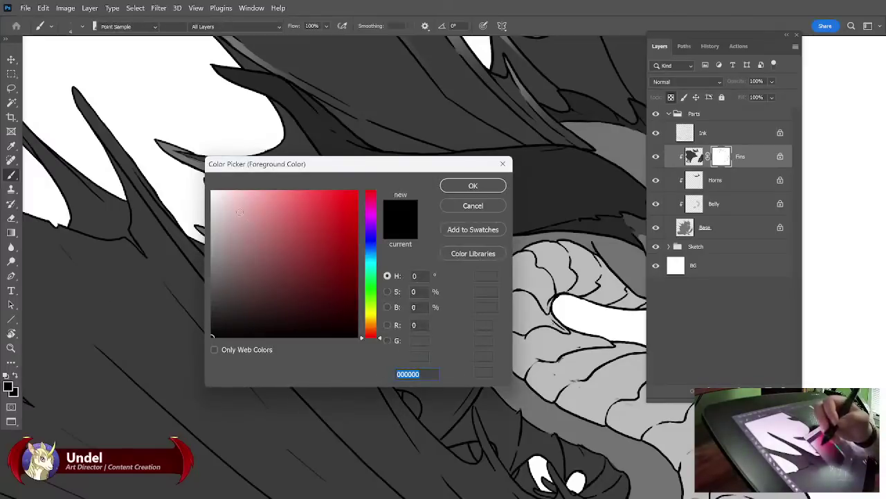
pyautogui.click(459, 187)
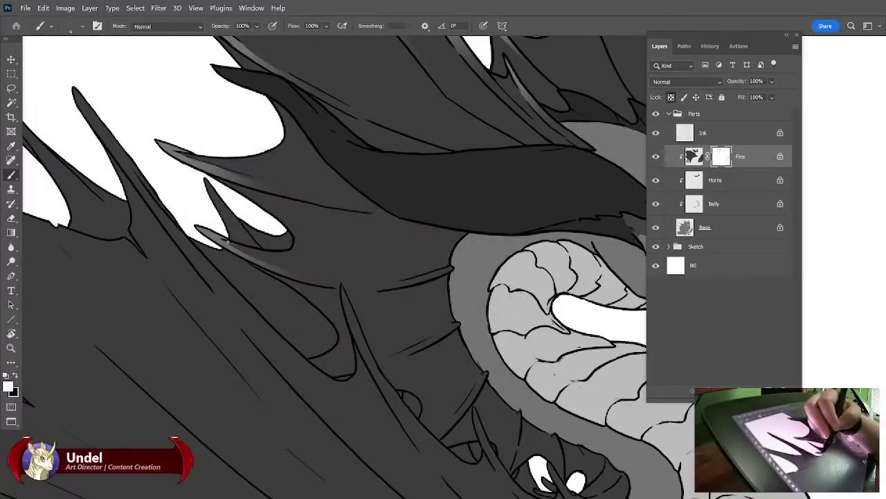
# Lasso the short upright spine below the horn tip, fade its fin color with a black mask gradient, and deselect.
pyautogui.moveTo(408, 314); pyautogui.dragTo(265, 206)
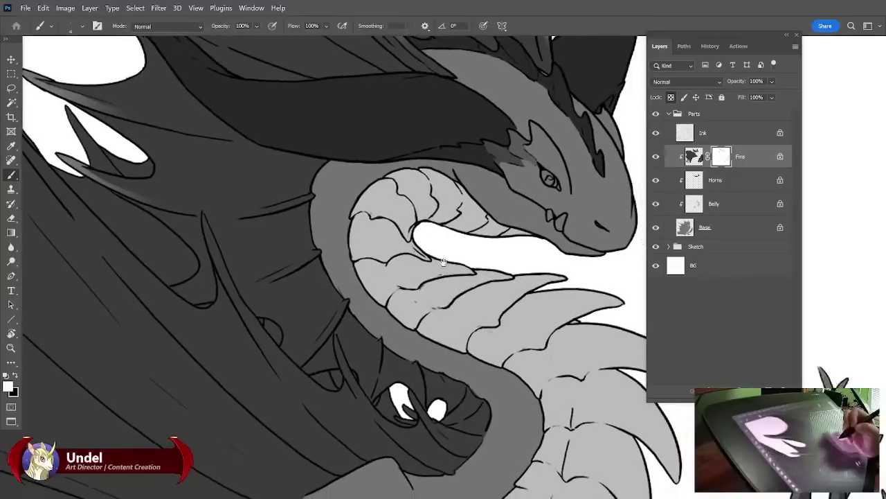
pyautogui.moveTo(450, 247); pyautogui.dragTo(469, 316)
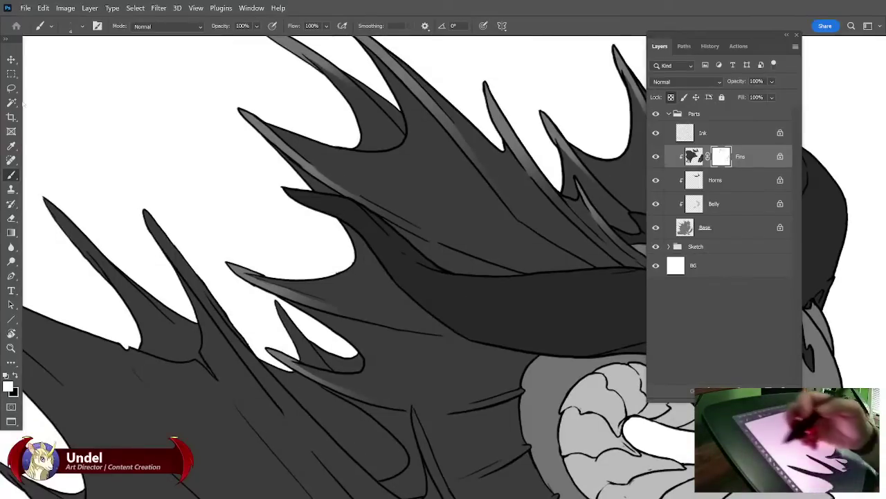
pyautogui.press('l')
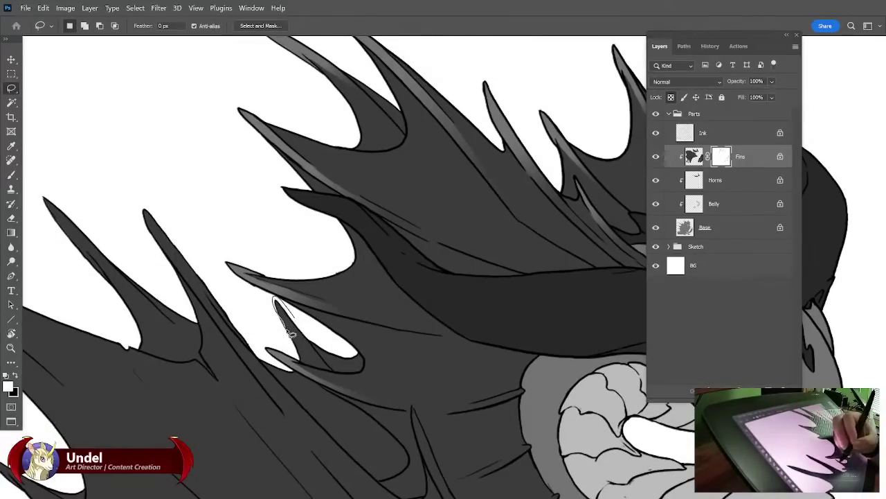
pyautogui.moveTo(290, 332); pyautogui.dragTo(332, 372)
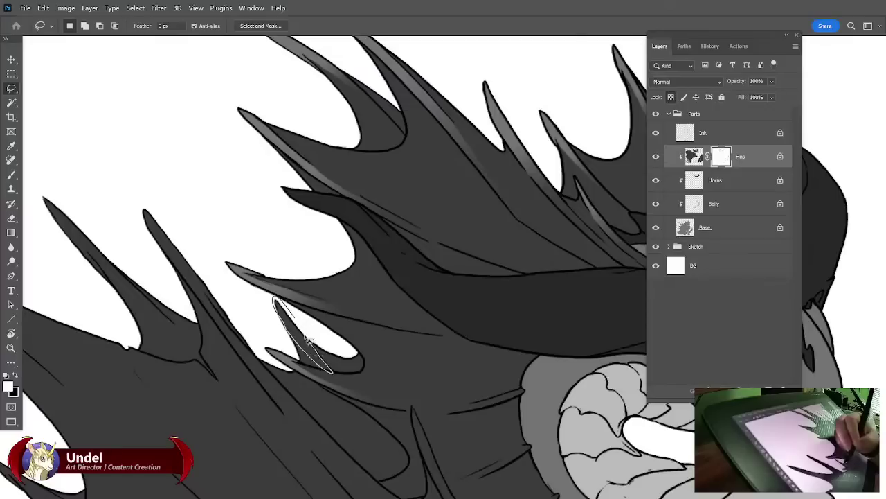
pyautogui.press('g')
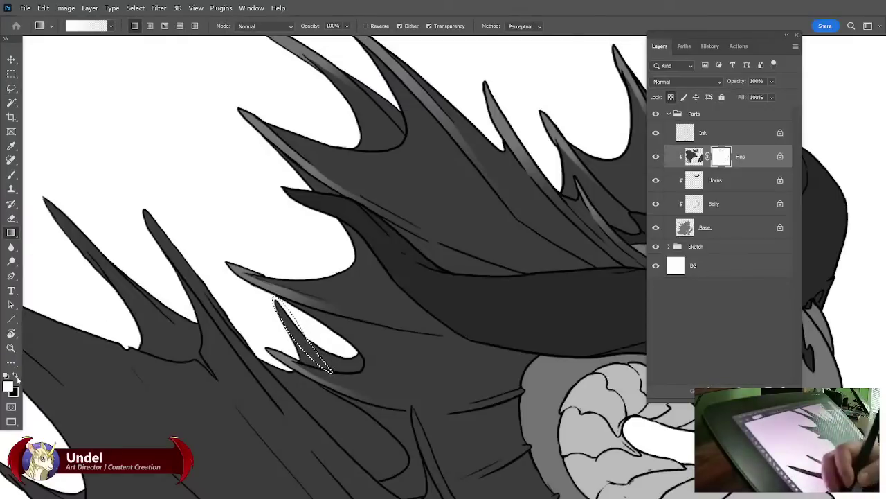
pyautogui.press('x')
pyautogui.moveTo(296, 332); pyautogui.dragTo(350, 394)
pyautogui.hotkey('ctrl', 'd')
# Lasso the upright spine with the forked base farthest from the horn, fade its fin color with a black mask gradient, and deselect.
pyautogui.moveTo(355, 283); pyautogui.dragTo(399, 303)
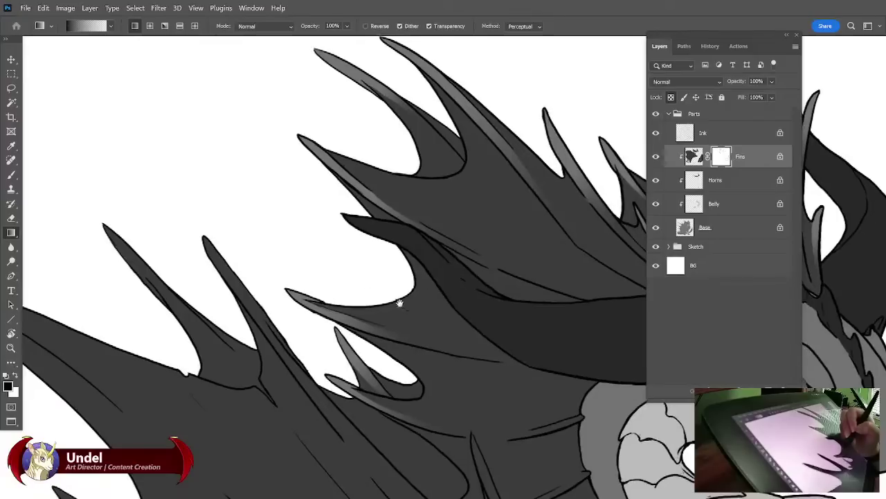
pyautogui.press('l')
pyautogui.moveTo(91, 216)
pyautogui.mouseDown()
pyautogui.moveTo(107, 252)
pyautogui.moveTo(180, 331)
pyautogui.mouseUp()
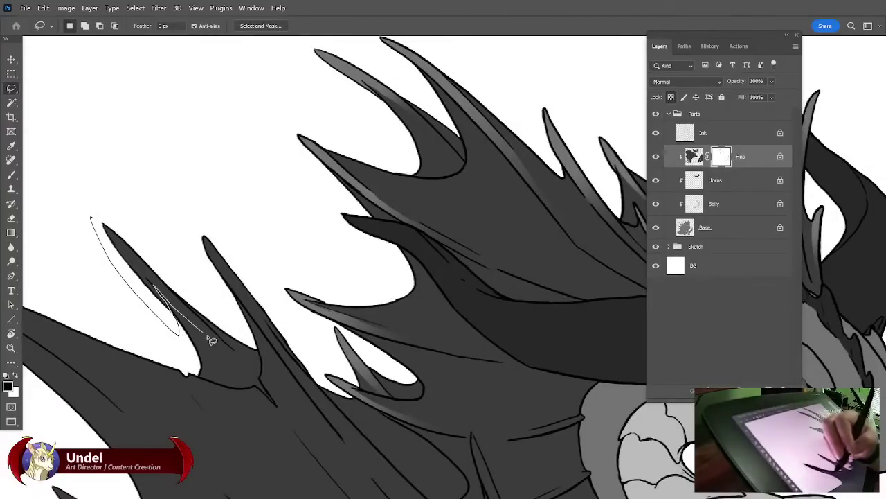
pyautogui.moveTo(206, 325); pyautogui.dragTo(117, 197)
pyautogui.press('g')
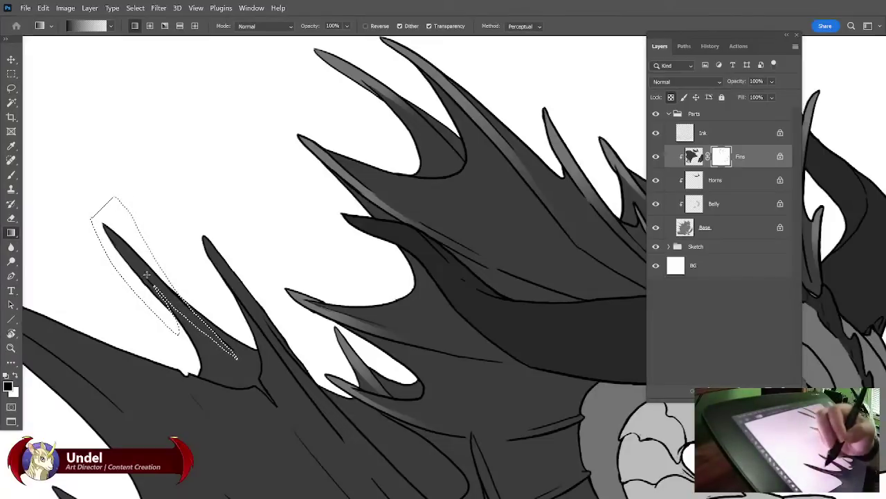
pyautogui.moveTo(238, 366); pyautogui.dragTo(245, 364)
pyautogui.hotkey('ctrl', 'd')
# Touch up the ink beside the adjacent upright spine with the Eraser on the Ink layer, and relock the layer's transparent pixels.
pyautogui.press('l')
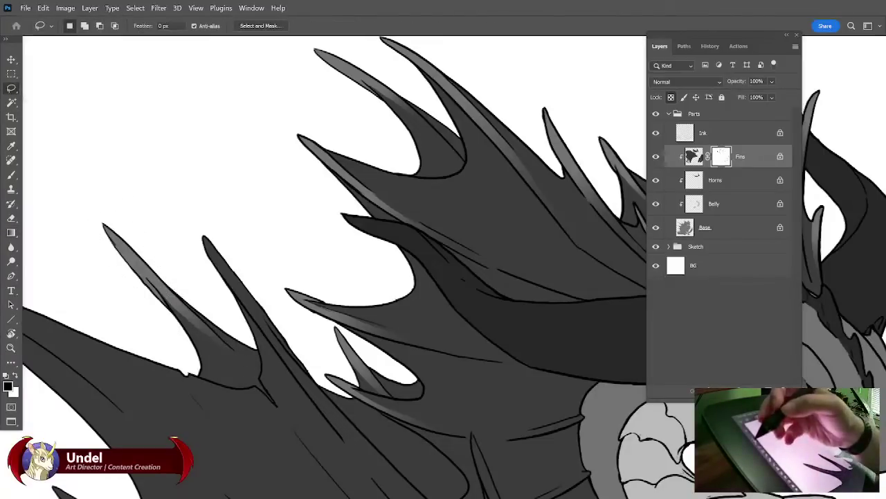
pyautogui.scroll(-3, 307, 159)
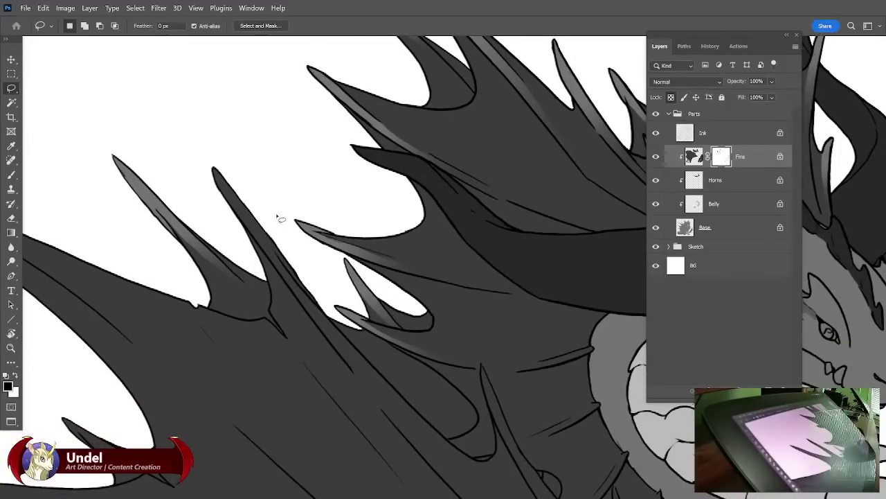
pyautogui.moveTo(426, 292); pyautogui.dragTo(409, 243)
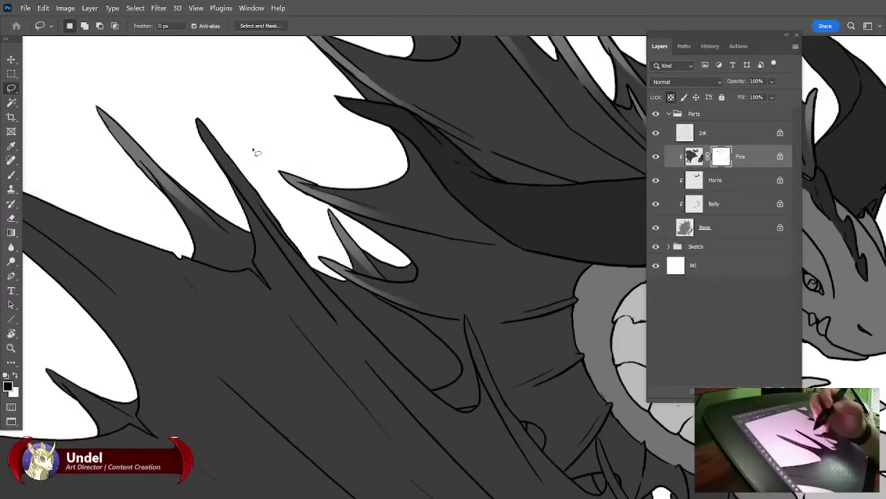
pyautogui.click(717, 133)
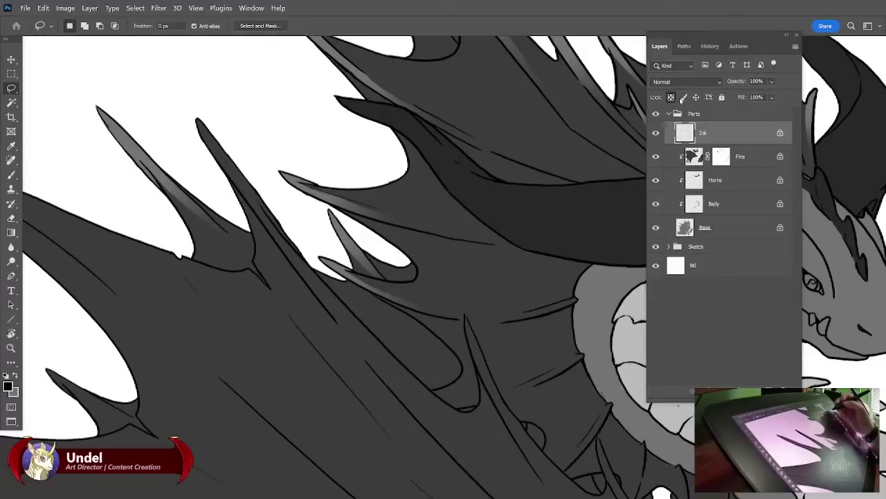
pyautogui.click(11, 218)
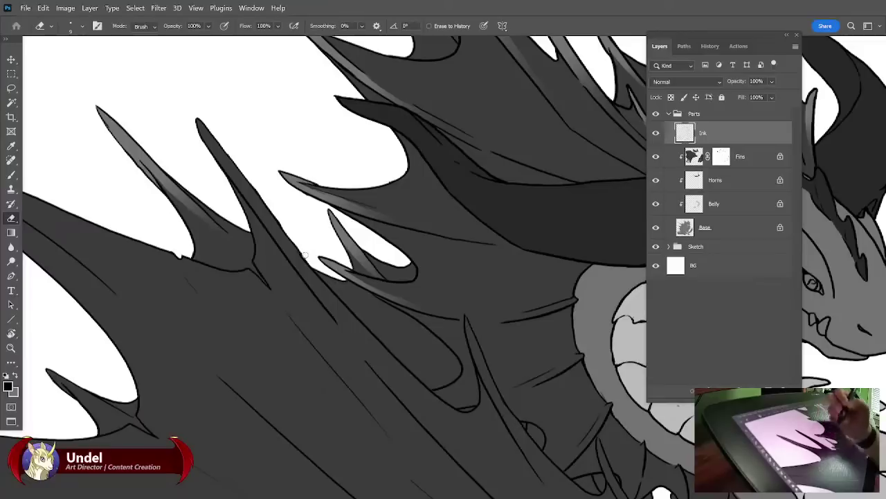
pyautogui.click(671, 97)
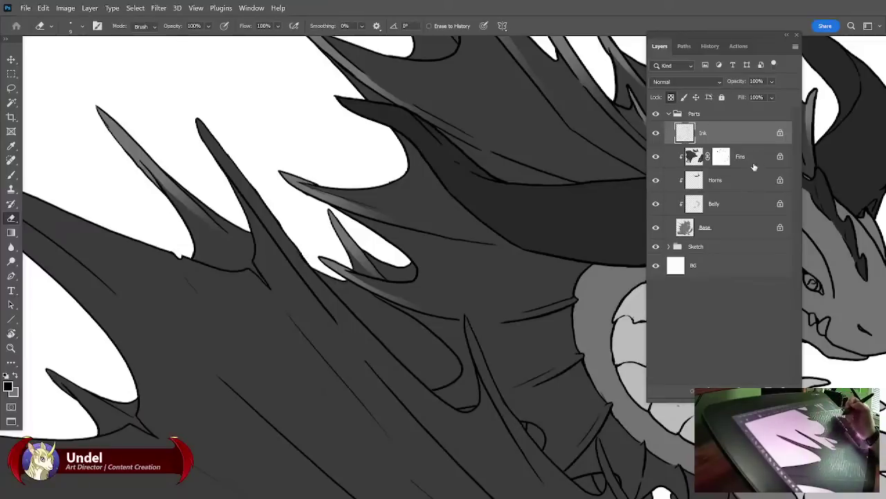
# Lasso the second upright spine along its ink line on the Fins mask, fade its fin color with a gradient, and deselect.
pyautogui.click(721, 157)
pyautogui.click(9, 88)
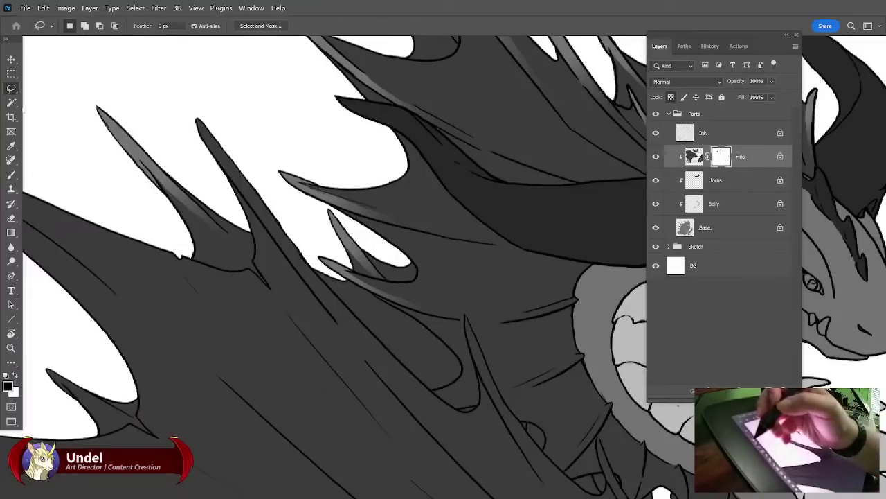
pyautogui.moveTo(188, 115); pyautogui.dragTo(228, 177)
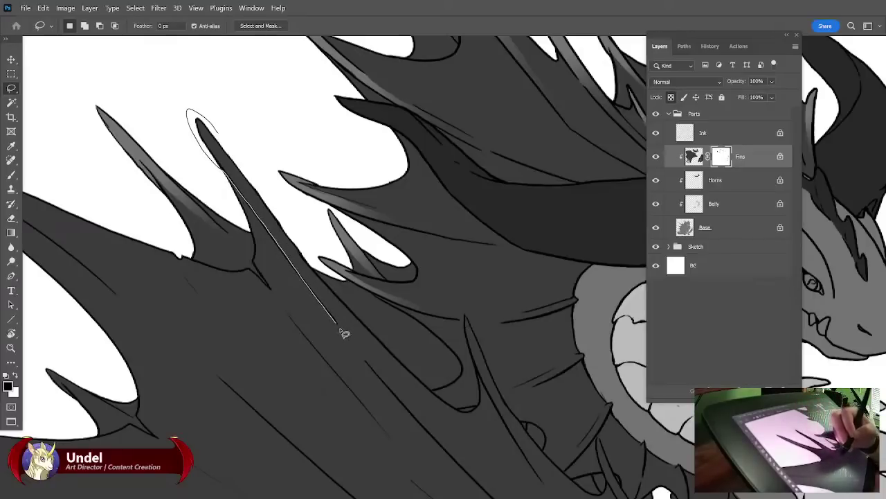
pyautogui.moveTo(344, 333)
pyautogui.mouseDown()
pyautogui.moveTo(385, 383)
pyautogui.moveTo(341, 324)
pyautogui.mouseUp()
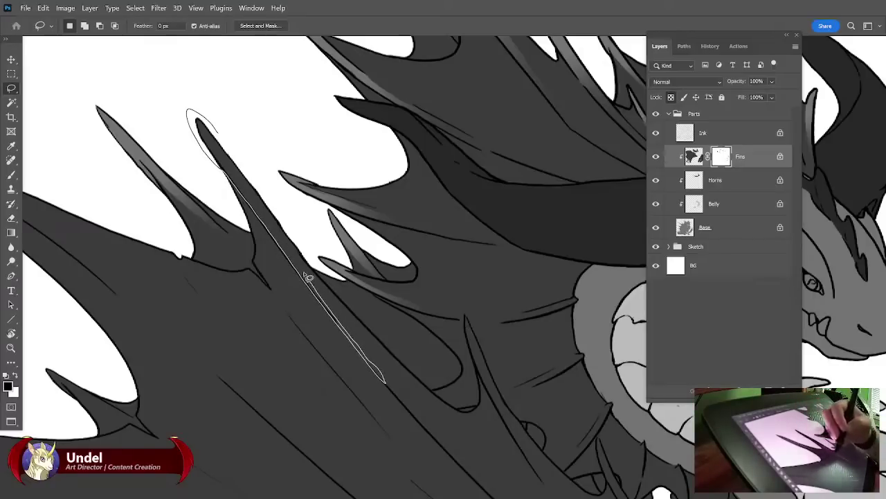
pyautogui.moveTo(277, 222)
pyautogui.mouseDown()
pyautogui.moveTo(226, 137)
pyautogui.moveTo(201, 125)
pyautogui.mouseUp()
pyautogui.press('g')
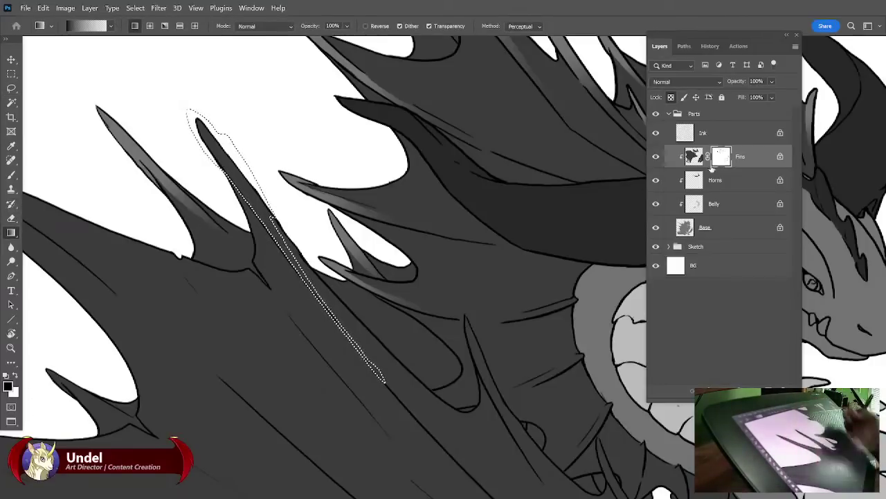
pyautogui.moveTo(264, 218); pyautogui.dragTo(385, 380)
pyautogui.hotkey('ctrl', 'd')
# Lasso the long outermost spine at the fin's upper edge, refine the selection, fade its fin color with a mask gradient, and deselect.
pyautogui.moveTo(475, 310); pyautogui.dragTo(658, 343)
pyautogui.moveTo(367, 346)
pyautogui.mouseDown()
pyautogui.moveTo(519, 353)
pyautogui.moveTo(562, 382)
pyautogui.mouseUp()
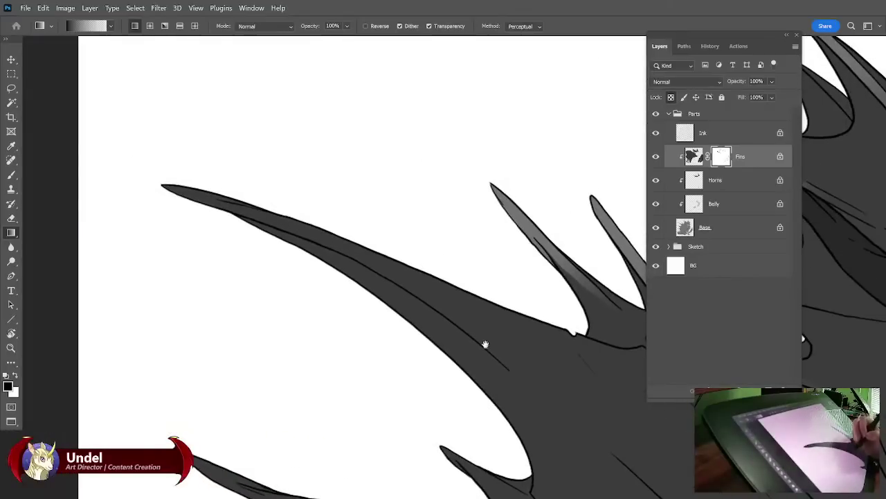
pyautogui.click(11, 88)
pyautogui.moveTo(196, 173); pyautogui.dragTo(158, 180)
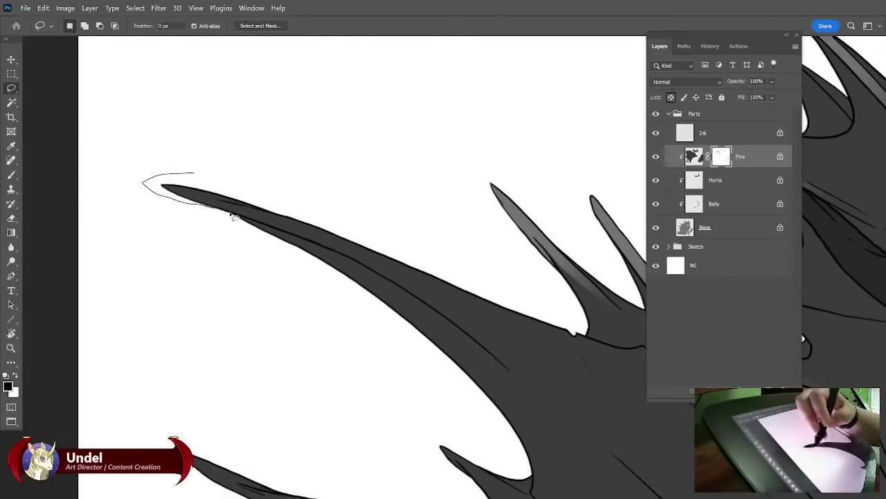
pyautogui.moveTo(264, 226); pyautogui.dragTo(306, 243)
pyautogui.moveTo(349, 260)
pyautogui.mouseDown()
pyautogui.moveTo(417, 292)
pyautogui.moveTo(509, 361)
pyautogui.moveTo(488, 337)
pyautogui.moveTo(362, 256)
pyautogui.moveTo(197, 179)
pyautogui.mouseUp()
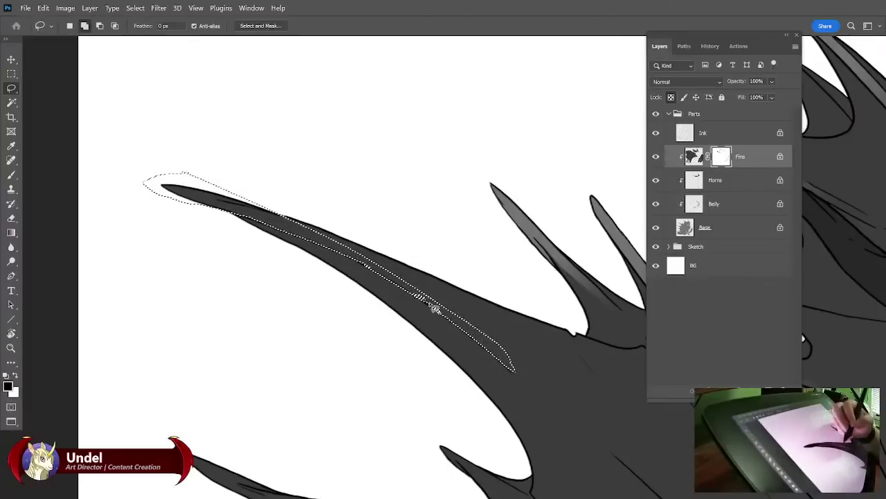
pyautogui.moveTo(405, 279); pyautogui.dragTo(444, 304)
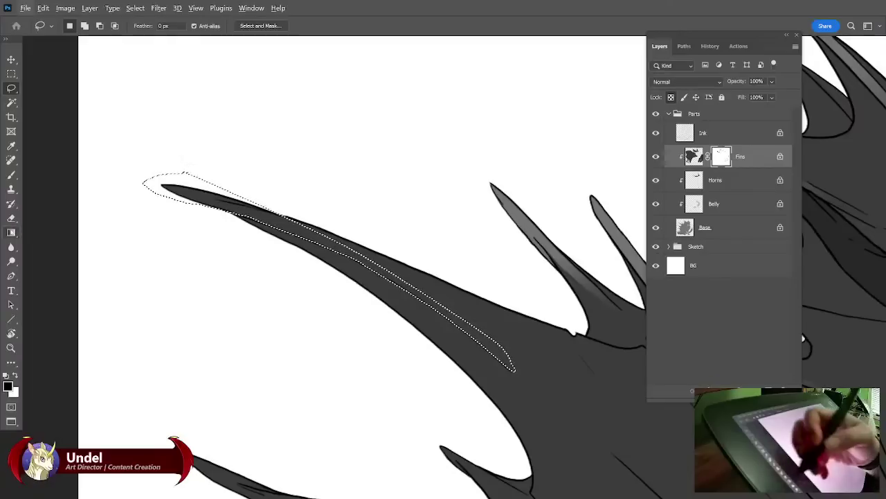
pyautogui.press('g')
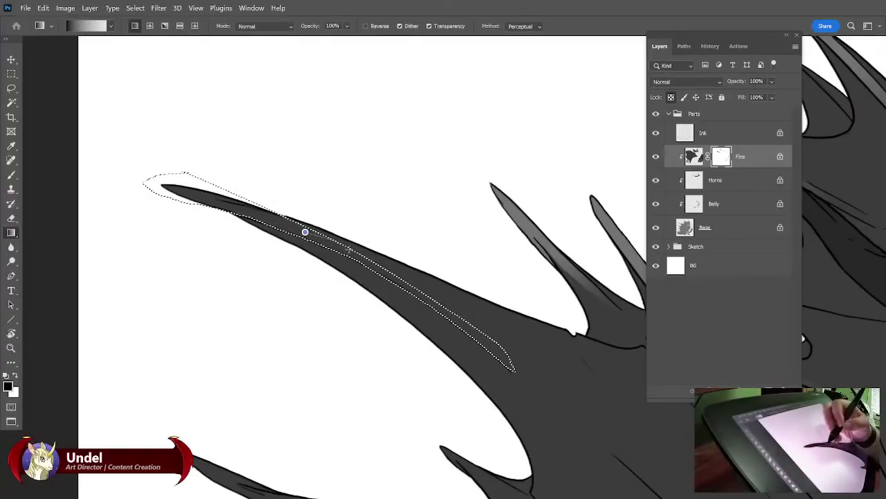
pyautogui.moveTo(304, 232); pyautogui.dragTo(452, 313)
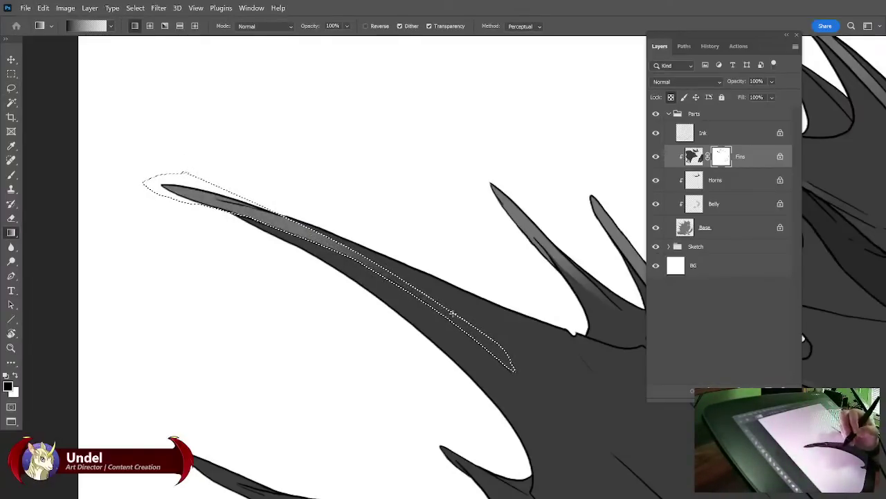
pyautogui.hotkey('ctrl', 'd')
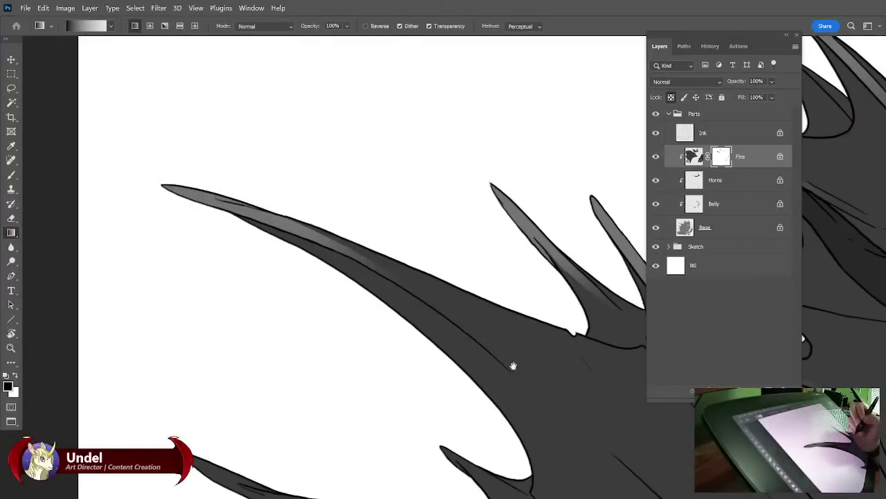
# Lasso the pointed spine below the long outermost one, extend the selection, fade its fin color with a mask gradient, and deselect.
pyautogui.moveTo(512, 364)
pyautogui.mouseDown()
pyautogui.moveTo(496, 271)
pyautogui.moveTo(518, 359)
pyautogui.mouseUp()
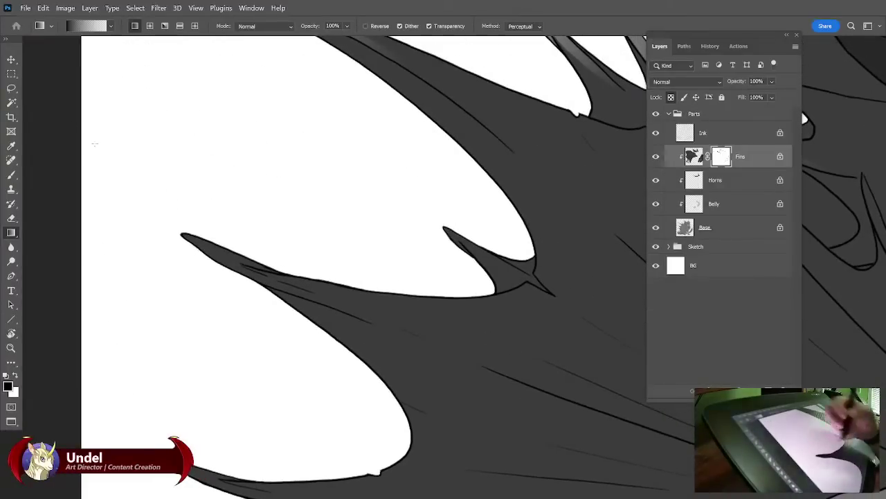
pyautogui.click(11, 88)
pyautogui.moveTo(234, 245)
pyautogui.mouseDown()
pyautogui.moveTo(175, 245)
pyautogui.moveTo(260, 290)
pyautogui.mouseUp()
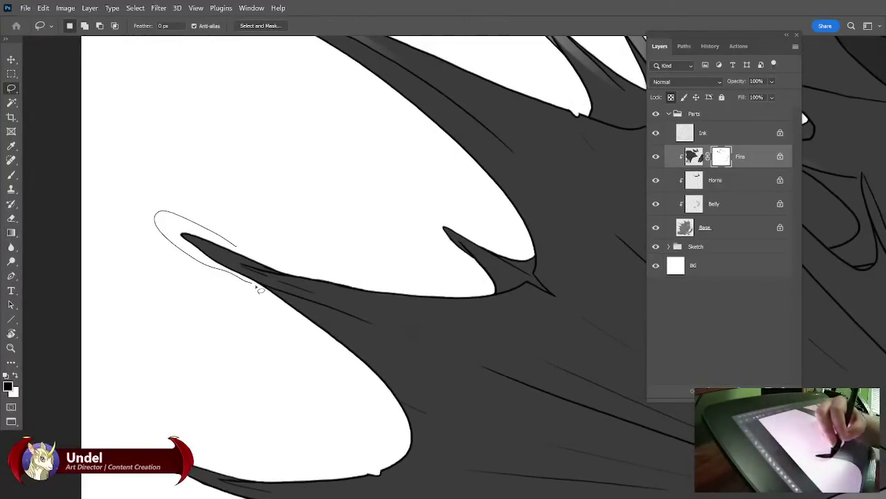
pyautogui.moveTo(329, 312); pyautogui.dragTo(365, 327)
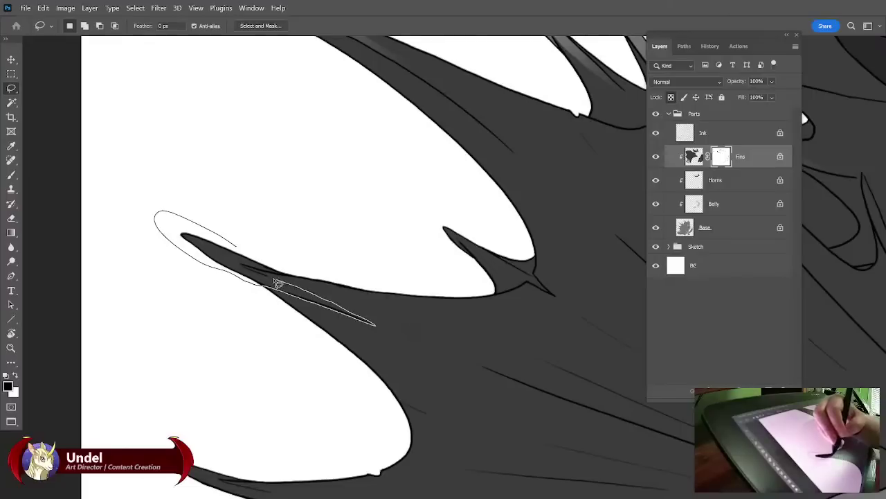
pyautogui.moveTo(254, 272)
pyautogui.mouseDown()
pyautogui.moveTo(286, 277)
pyautogui.moveTo(285, 271)
pyautogui.mouseUp()
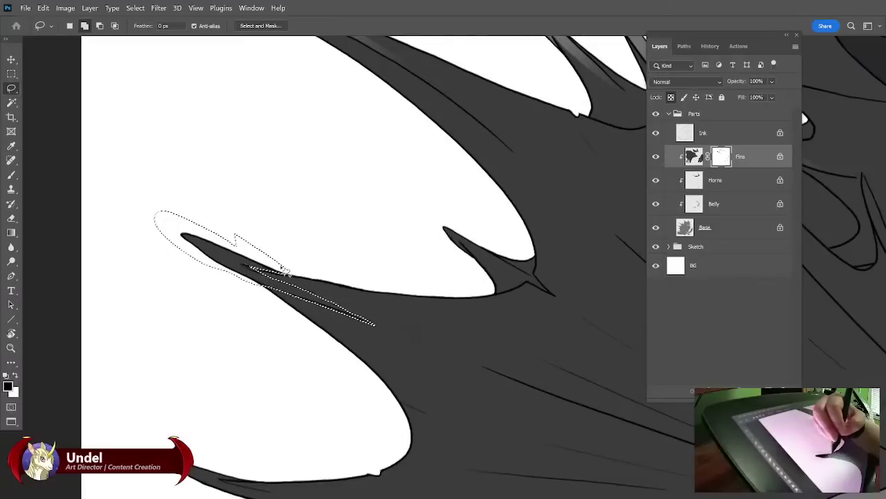
pyautogui.press('g')
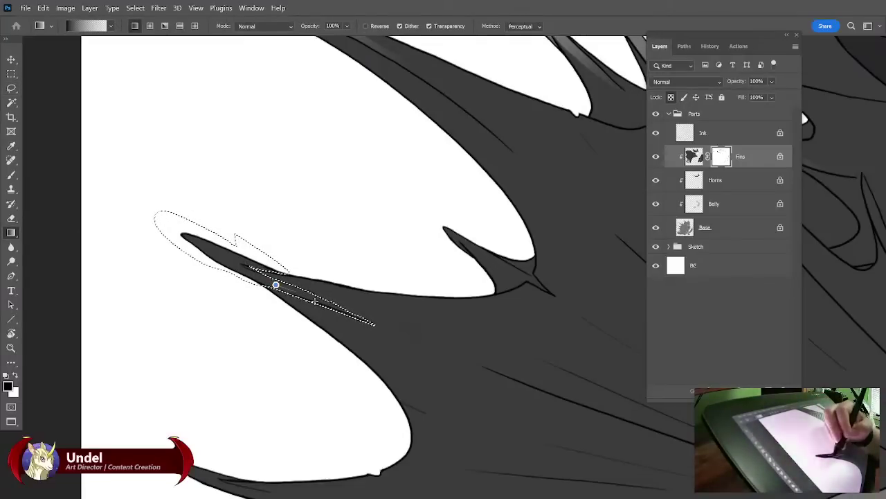
pyautogui.moveTo(275, 285); pyautogui.dragTo(376, 165)
pyautogui.hotkey('ctrl', 'd')
# Lasso the next spine down the fin's outer edge, trim the selection, fade its fin color with a mask gradient, and deselect.
pyautogui.moveTo(361, 237); pyautogui.dragTo(350, 236)
pyautogui.click(11, 88)
pyautogui.moveTo(203, 265); pyautogui.dragTo(202, 317)
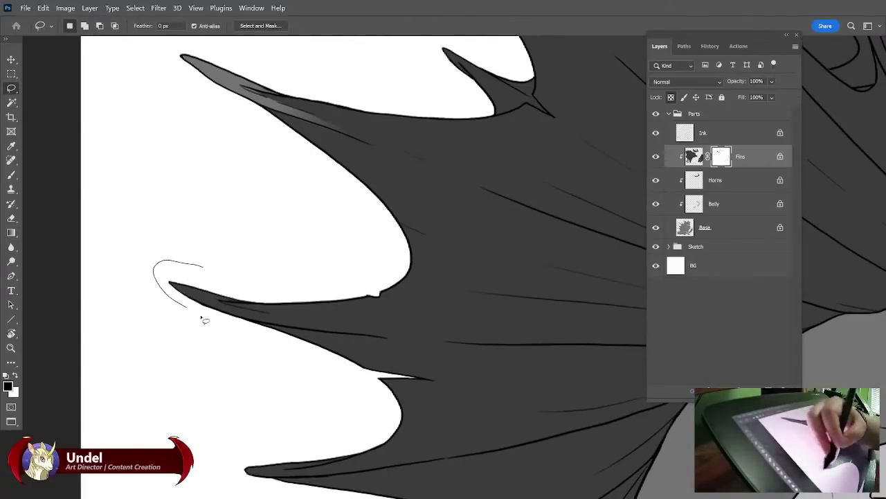
pyautogui.moveTo(299, 333)
pyautogui.mouseDown()
pyautogui.moveTo(364, 336)
pyautogui.moveTo(225, 302)
pyautogui.moveTo(253, 304)
pyautogui.moveTo(228, 296)
pyautogui.mouseUp()
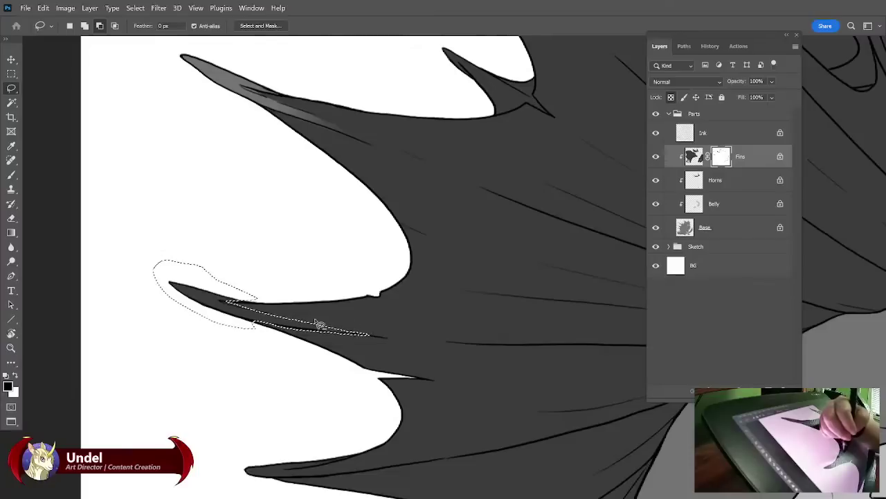
pyautogui.click(11, 232)
pyautogui.moveTo(250, 314); pyautogui.dragTo(353, 334)
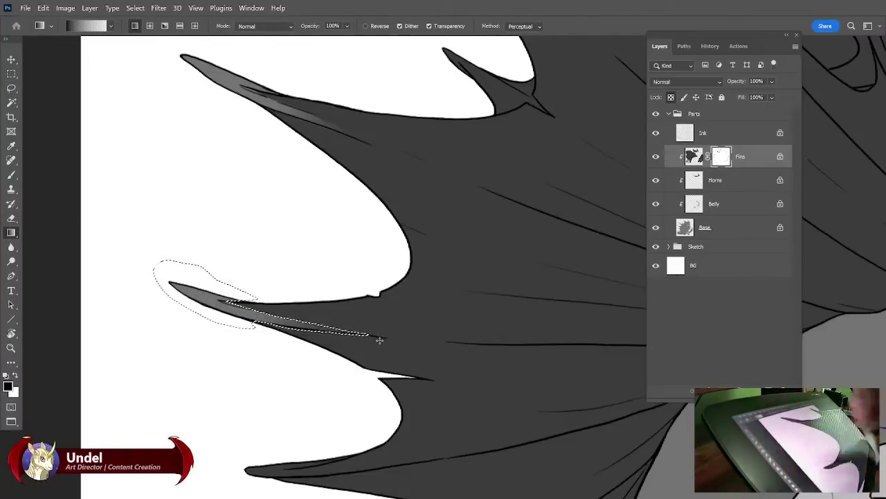
pyautogui.hotkey('ctrl', 'd')
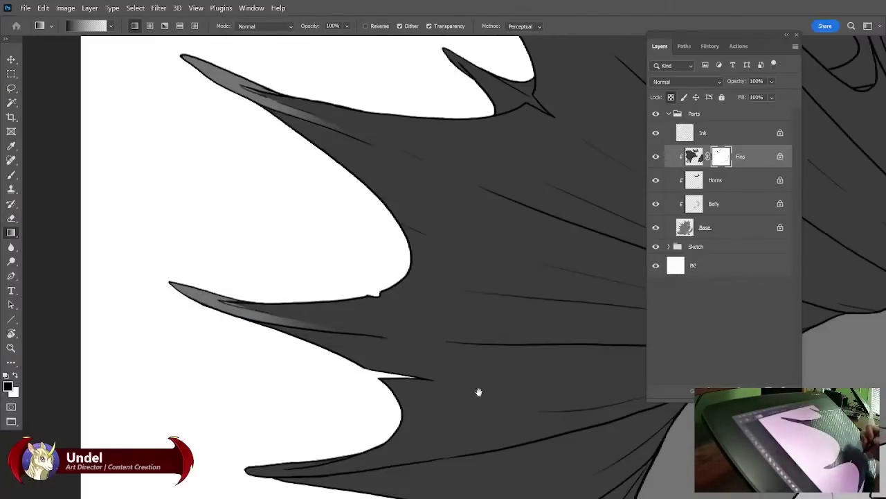
# Lasso the lowest large spine above the small frills, fade its fin color with a Fins mask gradient, and deselect.
pyautogui.moveTo(478, 392)
pyautogui.mouseDown()
pyautogui.moveTo(425, 265)
pyautogui.moveTo(419, 228)
pyautogui.mouseUp()
pyautogui.click(11, 88)
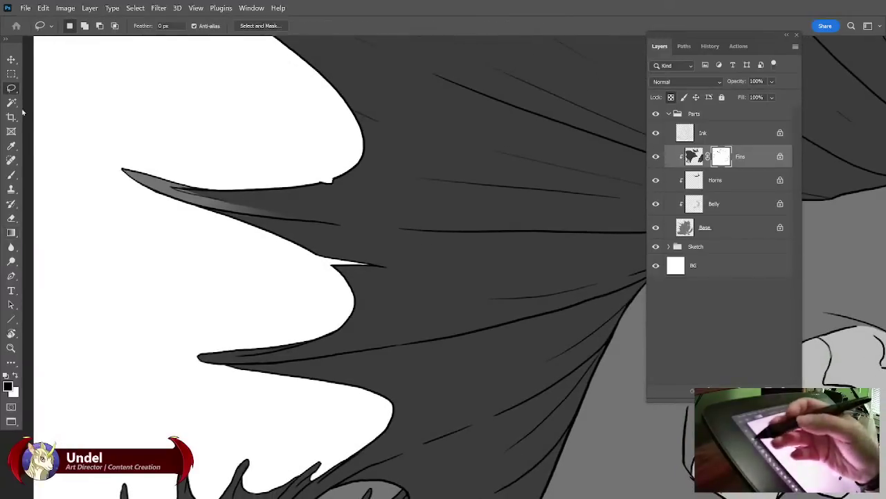
pyautogui.moveTo(279, 333); pyautogui.dragTo(173, 369)
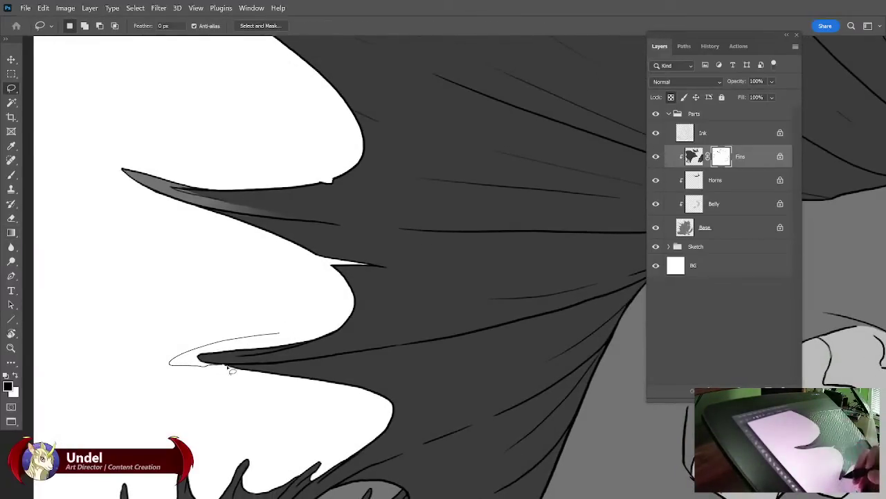
pyautogui.moveTo(254, 368); pyautogui.dragTo(416, 347)
pyautogui.moveTo(331, 357)
pyautogui.mouseDown()
pyautogui.moveTo(242, 356)
pyautogui.moveTo(316, 341)
pyautogui.mouseUp()
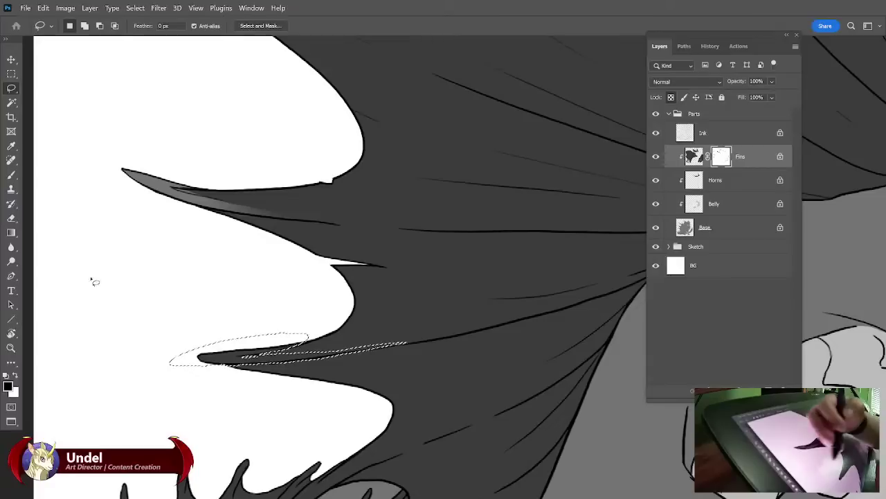
pyautogui.press('g')
pyautogui.moveTo(290, 360); pyautogui.dragTo(404, 344)
pyautogui.hotkey('ctrl', 'd')
# Lasso the long spine overlapping the tail curl beside the small frills, refine the selection, fade its fin color with a mask gradient, and deselect.
pyautogui.moveTo(497, 383); pyautogui.dragTo(451, 326)
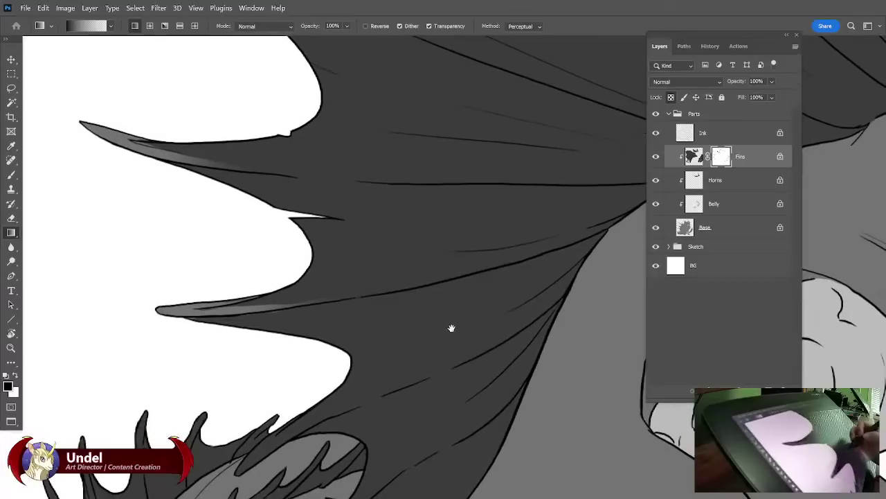
pyautogui.press('b')
pyautogui.press('x')
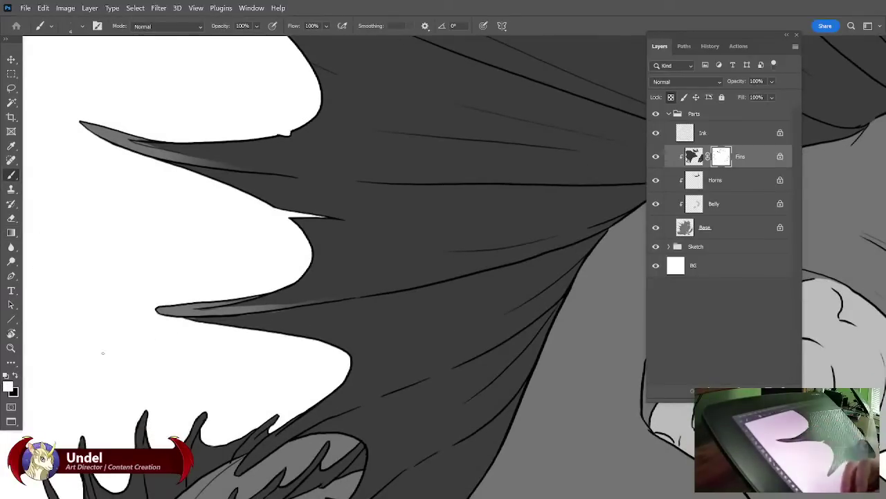
pyautogui.moveTo(473, 345); pyautogui.dragTo(498, 241)
pyautogui.press('l')
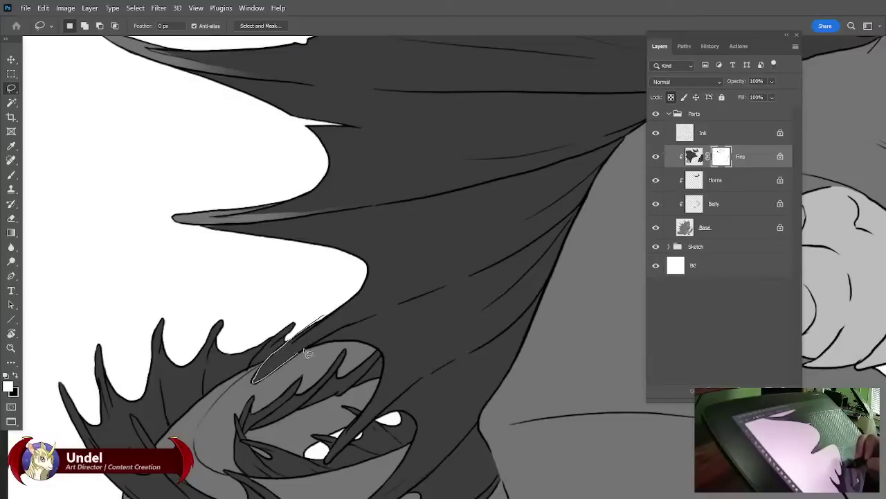
pyautogui.moveTo(380, 319)
pyautogui.mouseDown()
pyautogui.moveTo(520, 253)
pyautogui.moveTo(413, 287)
pyautogui.moveTo(304, 343)
pyautogui.moveTo(328, 315)
pyautogui.moveTo(341, 319)
pyautogui.mouseUp()
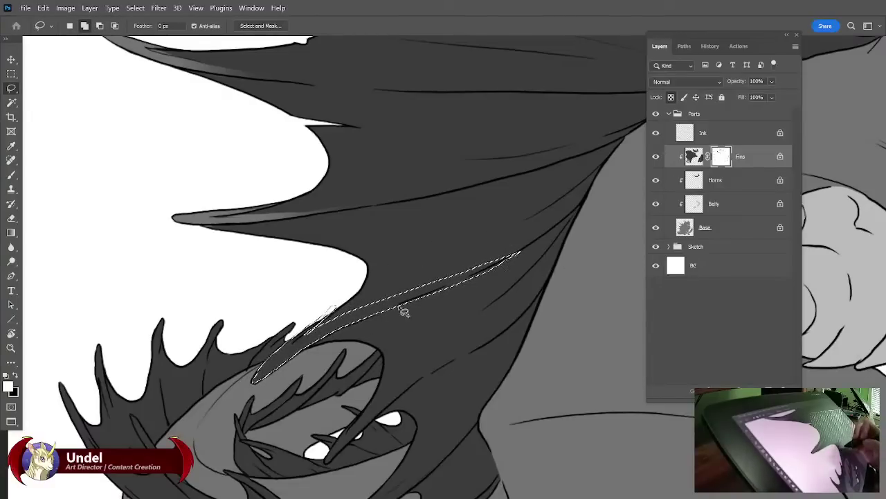
pyautogui.moveTo(462, 291)
pyautogui.mouseDown()
pyautogui.moveTo(529, 257)
pyautogui.moveTo(406, 323)
pyautogui.mouseUp()
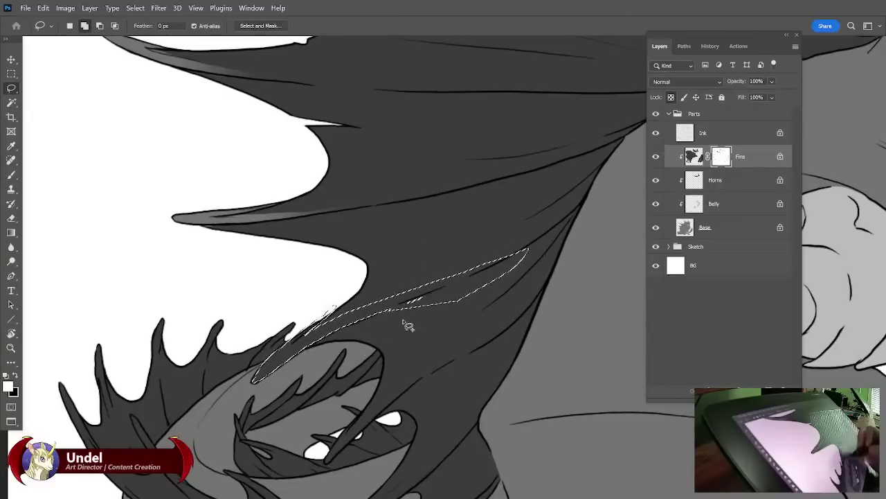
pyautogui.moveTo(525, 251); pyautogui.dragTo(391, 311)
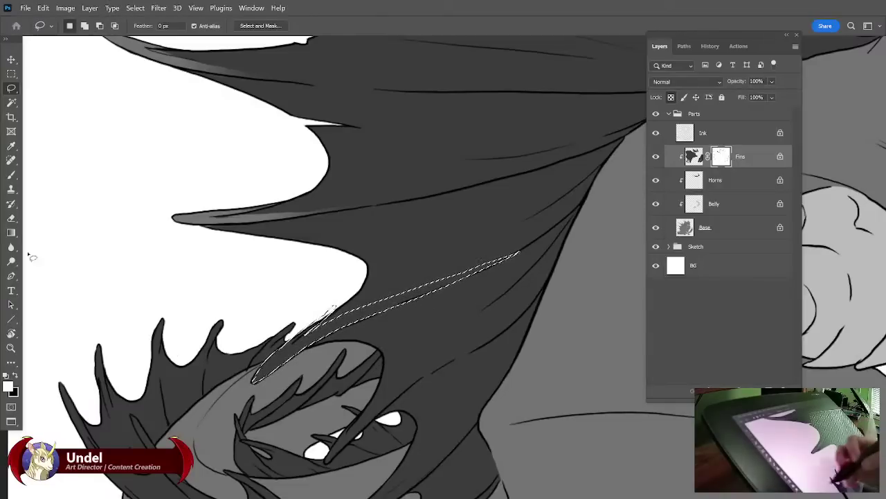
pyautogui.click(12, 234)
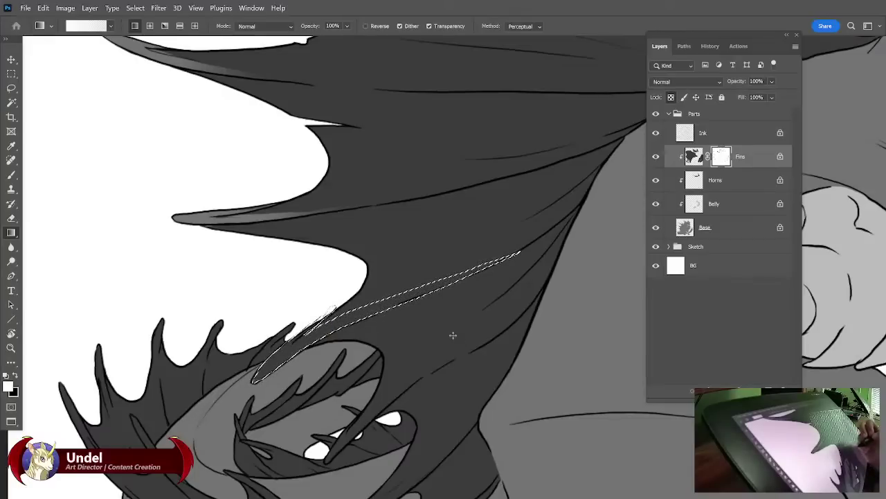
pyautogui.press('x')
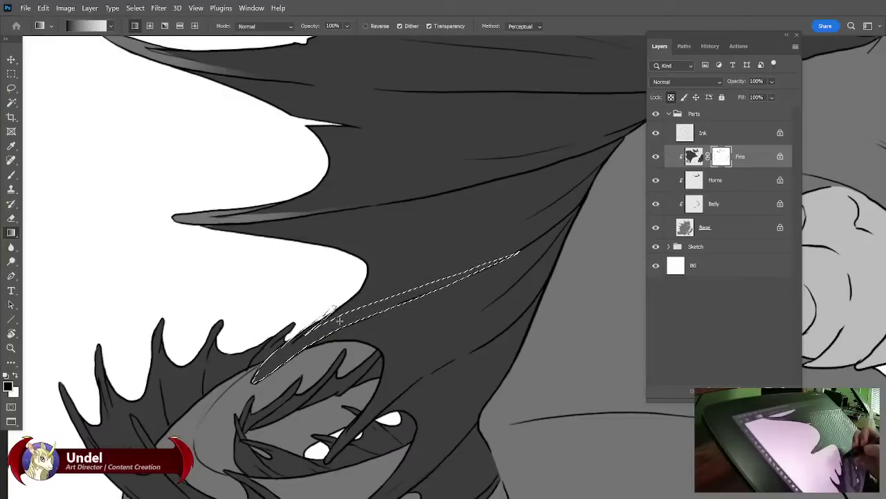
pyautogui.moveTo(451, 283); pyautogui.dragTo(472, 275)
pyautogui.hotkey('ctrl', 'd')
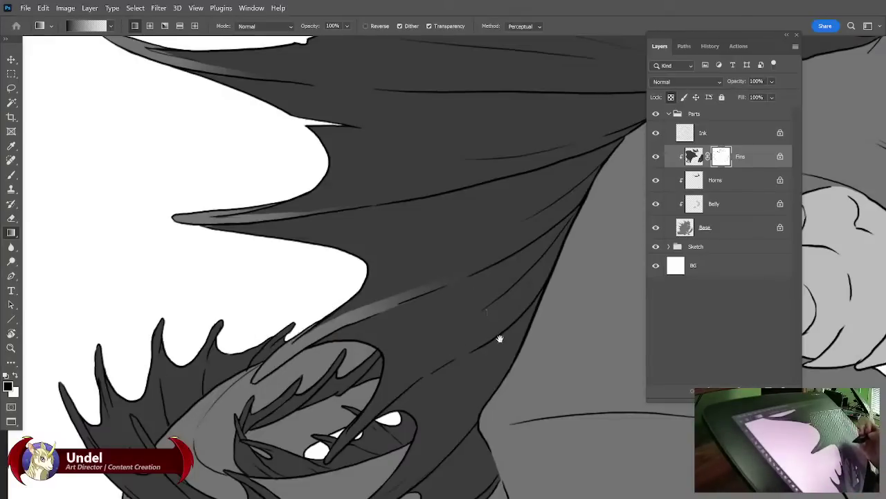
# Lasso the spine crossing the white gaps inside the tail curl and fade its fin color with a black-to-white gradient on the Fins mask.
pyautogui.moveTo(486, 331); pyautogui.dragTo(426, 257)
pyautogui.press('l')
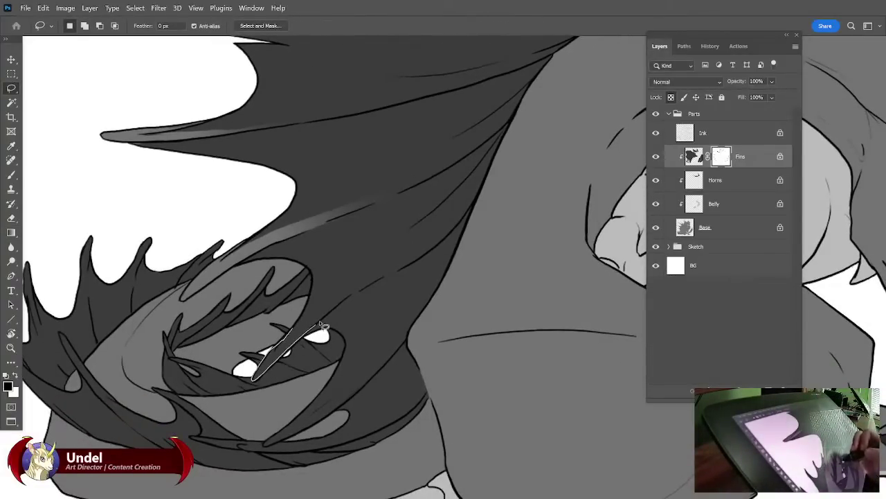
pyautogui.moveTo(380, 284)
pyautogui.mouseDown()
pyautogui.moveTo(416, 263)
pyautogui.moveTo(292, 339)
pyautogui.moveTo(257, 376)
pyautogui.mouseUp()
pyautogui.press('g')
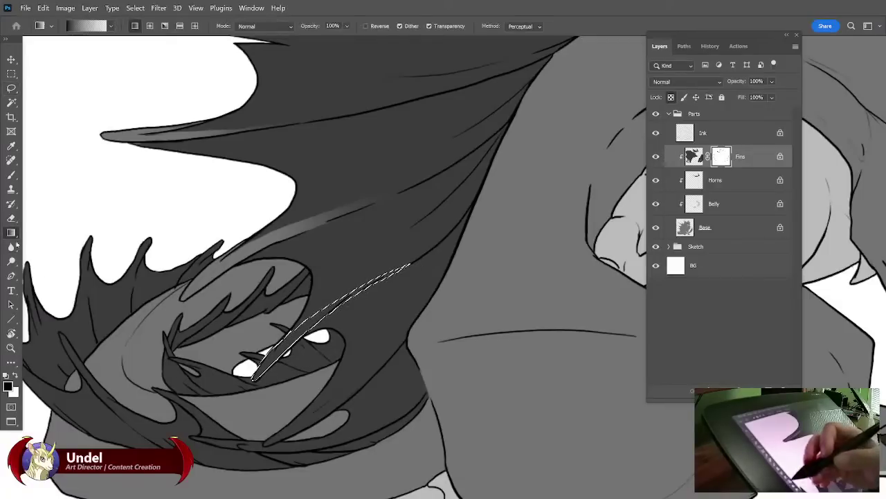
pyautogui.moveTo(265, 366); pyautogui.dragTo(391, 271)
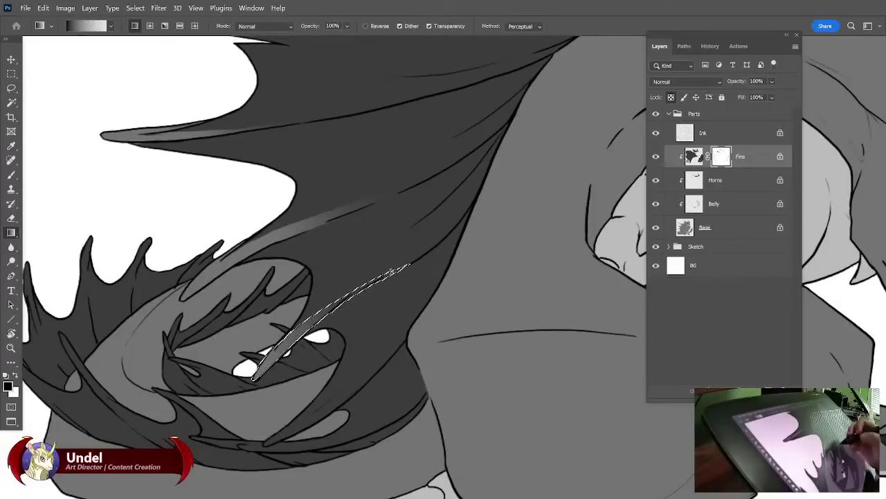
# Lasso the curved spine over the gray opening at the fin's lower edge, fade its fin color with a mask gradient, and deselect.
pyautogui.moveTo(392, 335); pyautogui.dragTo(405, 275)
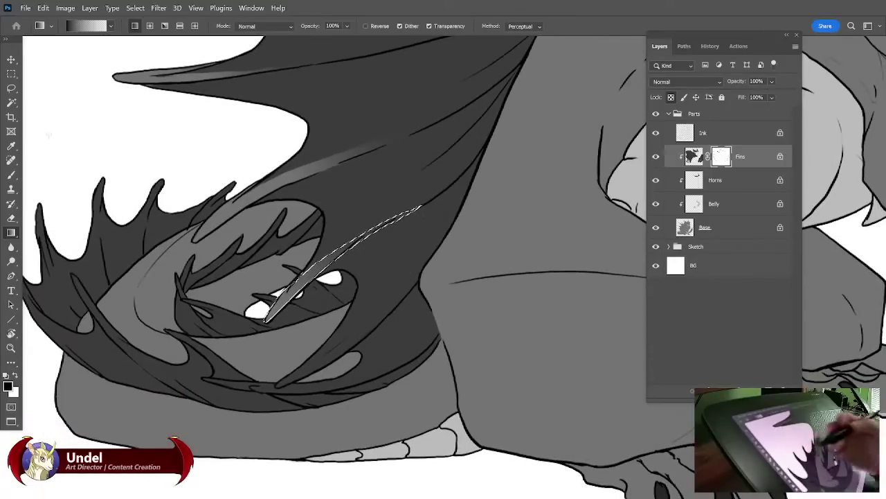
pyautogui.press('l')
pyautogui.click(322, 358)
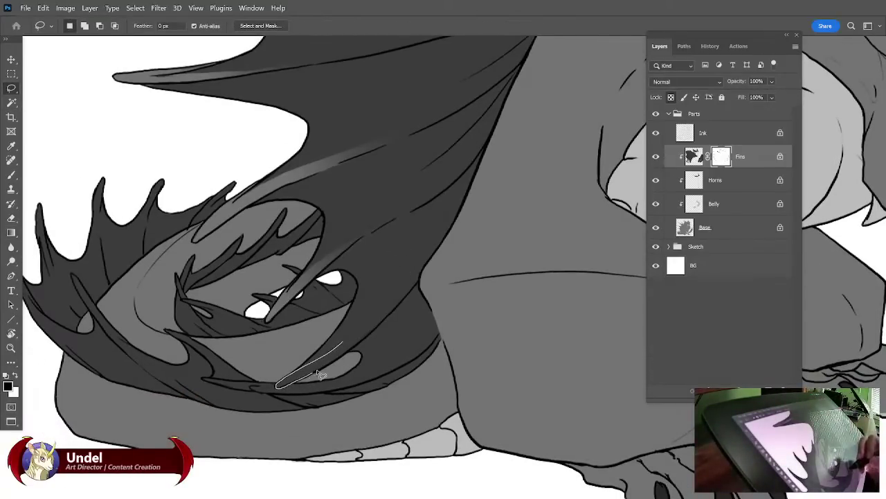
pyautogui.moveTo(371, 334)
pyautogui.mouseDown()
pyautogui.moveTo(404, 289)
pyautogui.moveTo(326, 360)
pyautogui.mouseUp()
pyautogui.press('g')
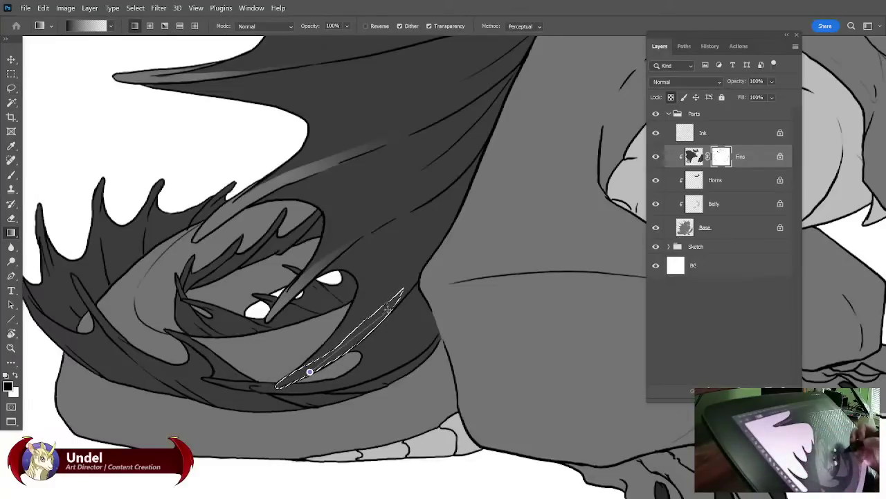
pyautogui.moveTo(309, 372); pyautogui.dragTo(417, 305)
pyautogui.hotkey('ctrl', 'd')
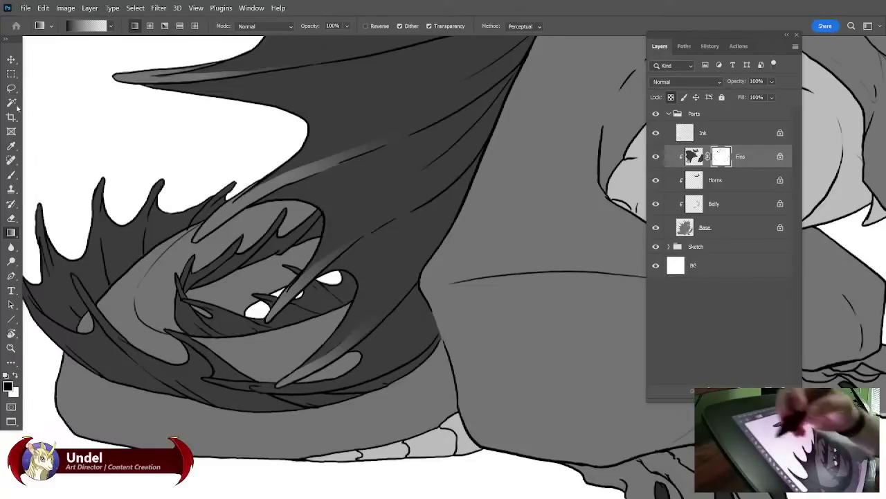
# Lasso the nearly horizontal lowest spine under the gray opening, trim the selection, fade its fin color with a mask gradient, and deselect.
pyautogui.press('l')
pyautogui.moveTo(286, 398)
pyautogui.mouseDown()
pyautogui.moveTo(251, 389)
pyautogui.moveTo(374, 376)
pyautogui.moveTo(310, 395)
pyautogui.moveTo(257, 389)
pyautogui.mouseUp()
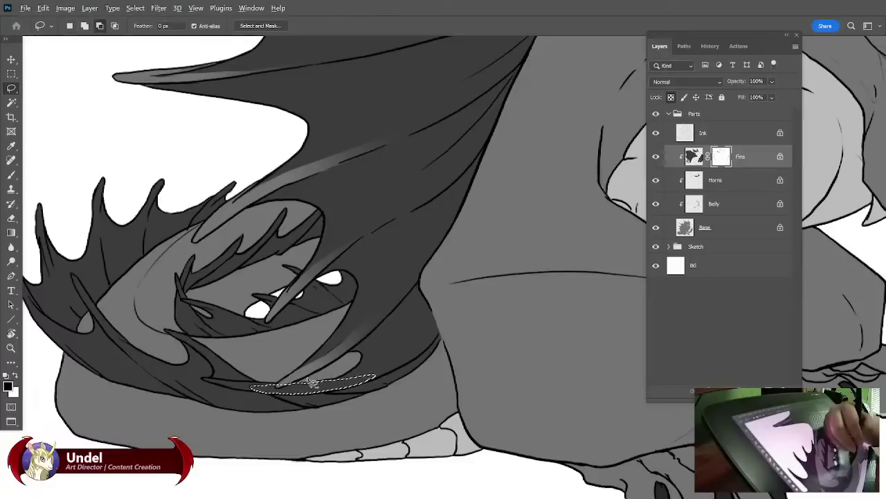
pyautogui.moveTo(378, 375); pyautogui.dragTo(295, 374)
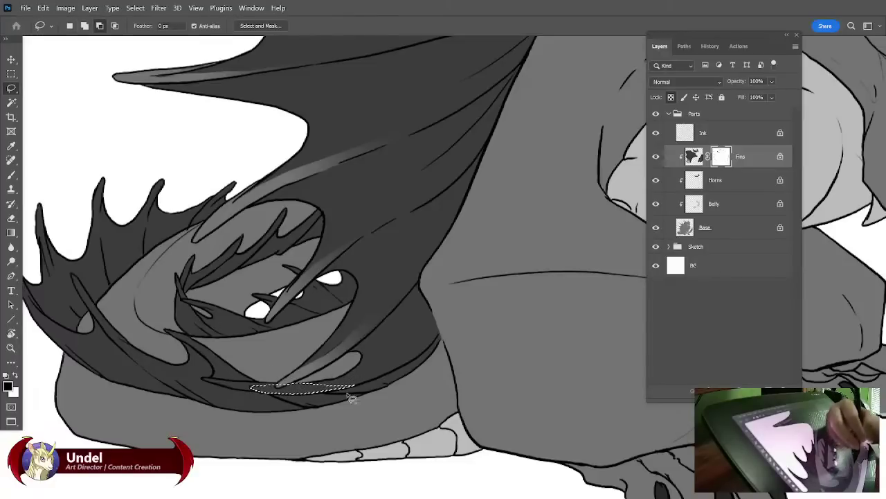
pyautogui.moveTo(332, 396); pyautogui.dragTo(425, 383)
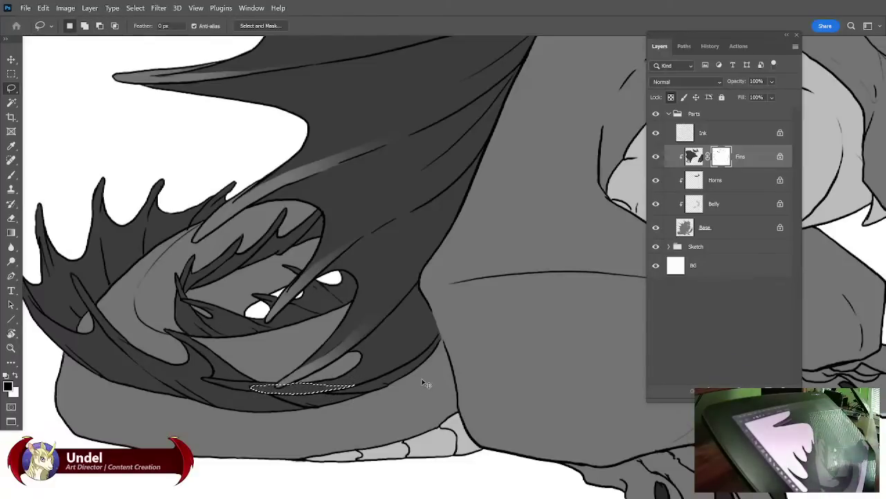
pyautogui.hotkey('ctrl', 'z')
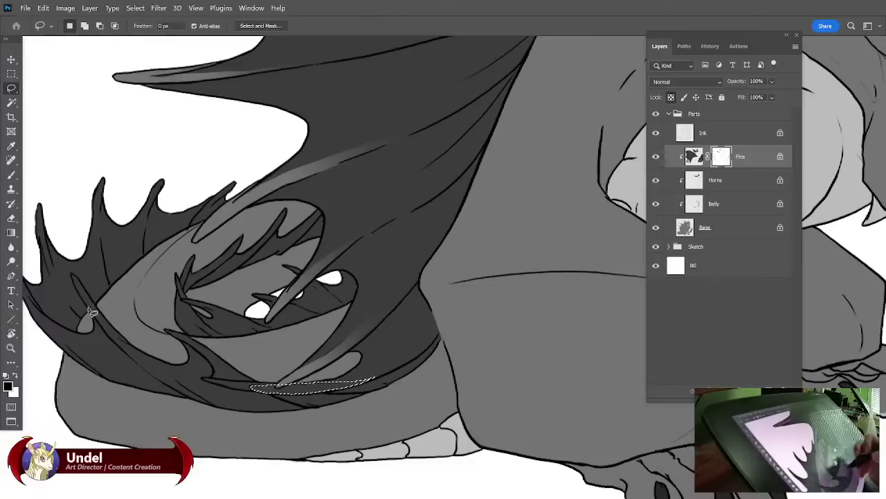
pyautogui.press('g')
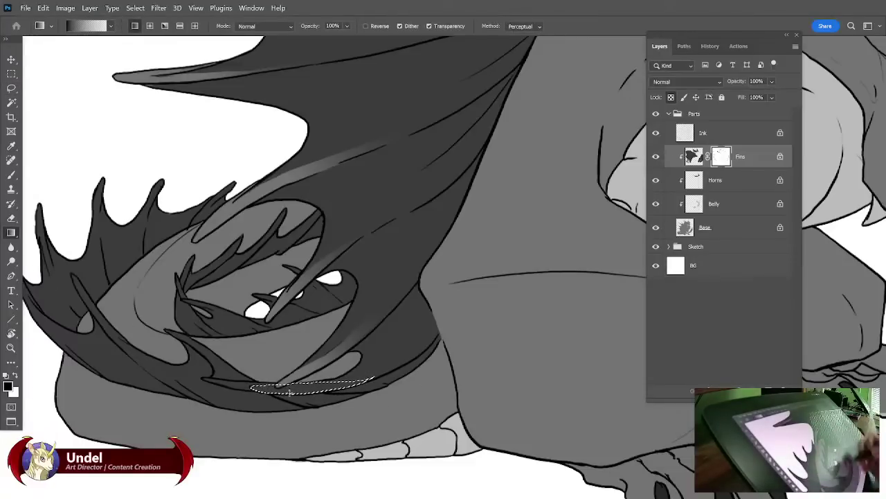
pyautogui.moveTo(389, 380); pyautogui.dragTo(390, 381)
pyautogui.hotkey('ctrl', 'd')
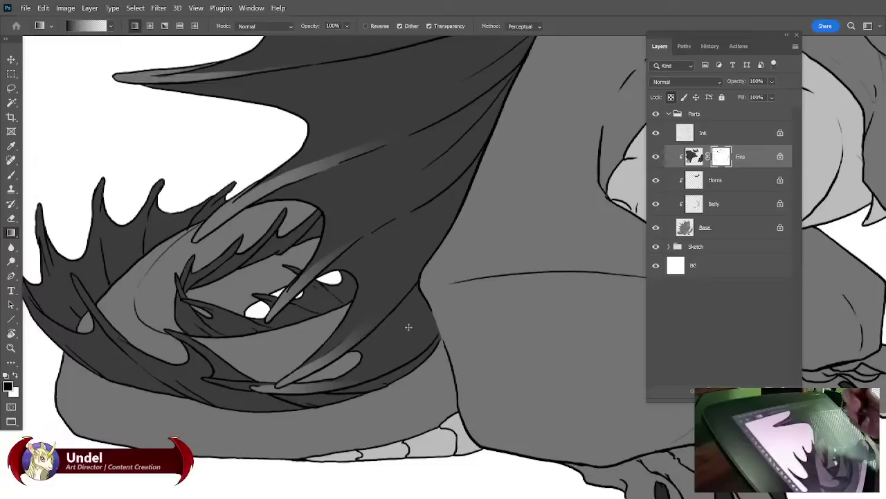
# Lasso the two small frill tips along the tail's lower fin one after the other, fade each with a mask gradient, and deselect.
pyautogui.press('l')
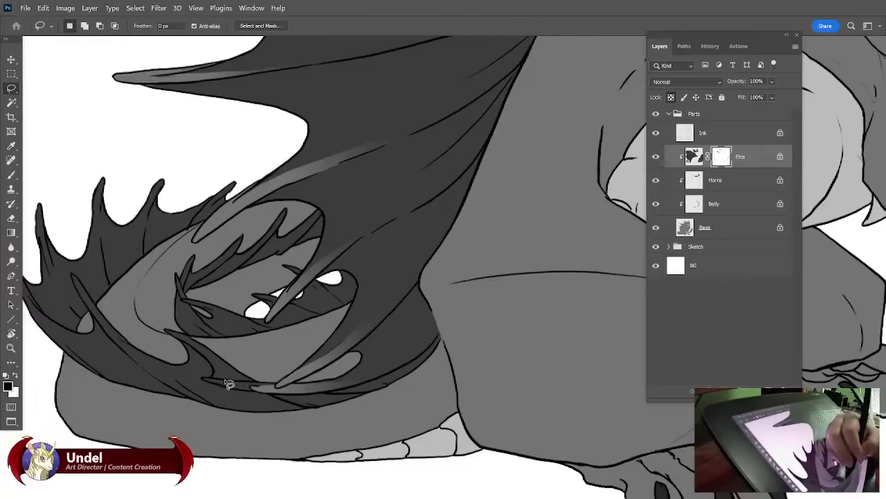
pyautogui.moveTo(228, 384)
pyautogui.mouseDown()
pyautogui.moveTo(223, 390)
pyautogui.moveTo(257, 393)
pyautogui.moveTo(274, 385)
pyautogui.mouseUp()
pyautogui.press('g')
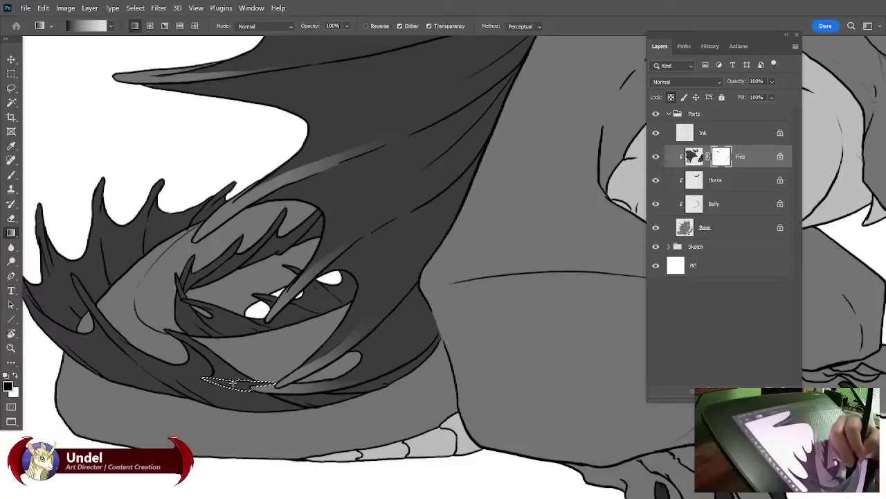
pyautogui.press('l')
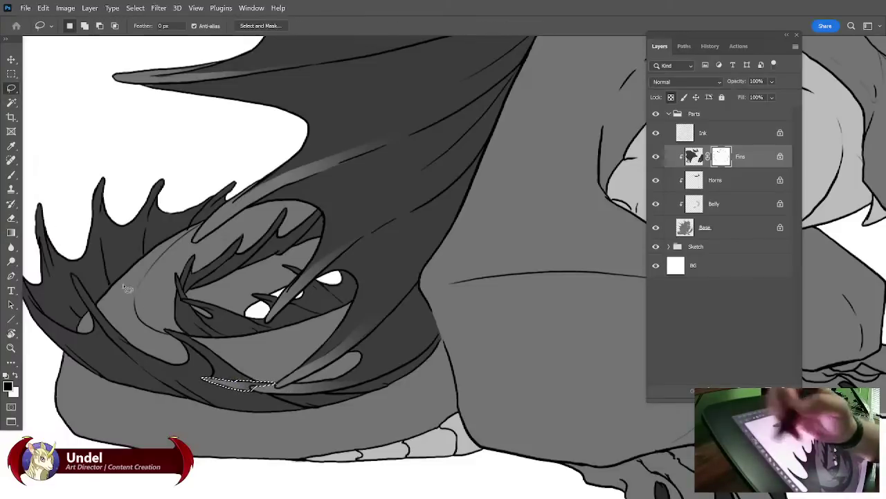
pyautogui.moveTo(164, 329); pyautogui.dragTo(167, 330)
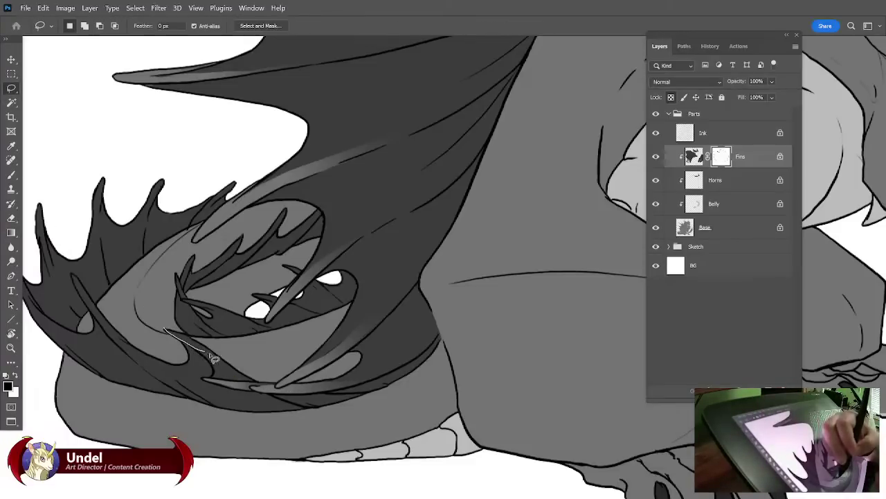
pyautogui.moveTo(173, 332)
pyautogui.mouseDown()
pyautogui.moveTo(165, 328)
pyautogui.moveTo(250, 374)
pyautogui.mouseUp()
pyautogui.press('g')
pyautogui.hotkey('ctrl', 'd')
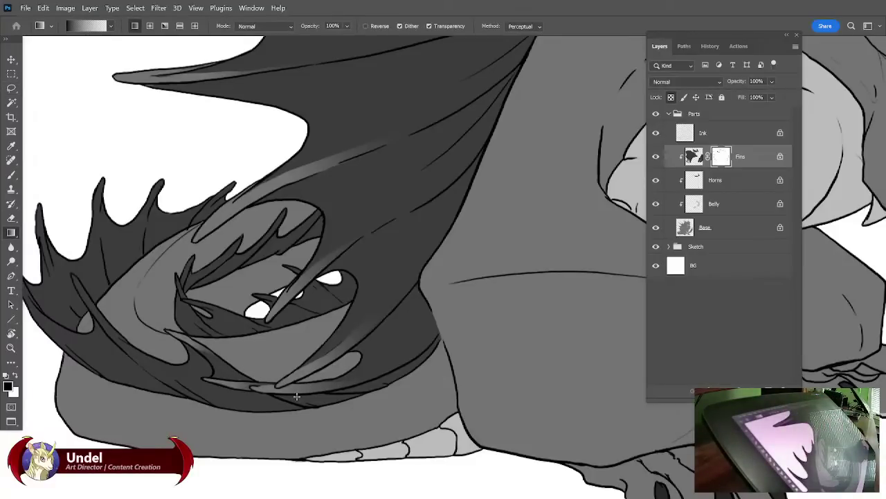
# Target the Fins layer's artwork instead of its mask, choose a pinkish red foreground color, and fill the fins with it.
pyautogui.hotkey('ctrl', '-')
pyautogui.hotkey('ctrl', '-')
pyautogui.hotkey('ctrl', '-')
pyautogui.hotkey('ctrl', '-')
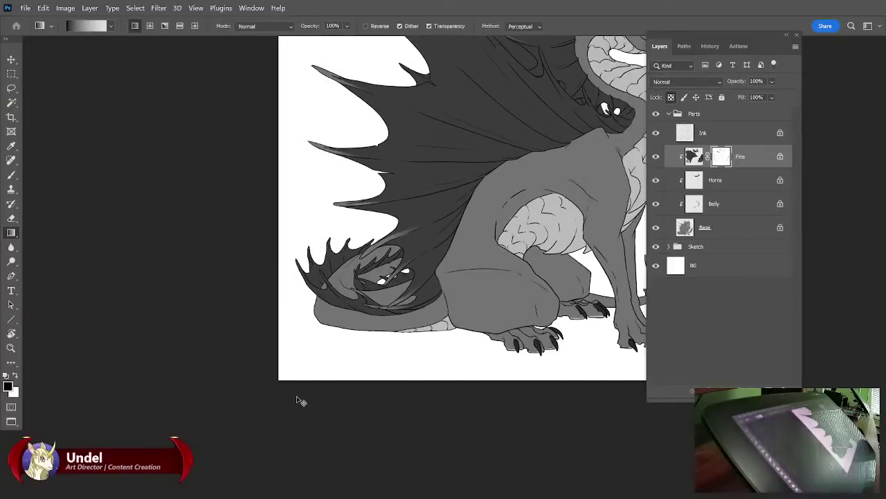
pyautogui.moveTo(586, 427); pyautogui.dragTo(481, 467)
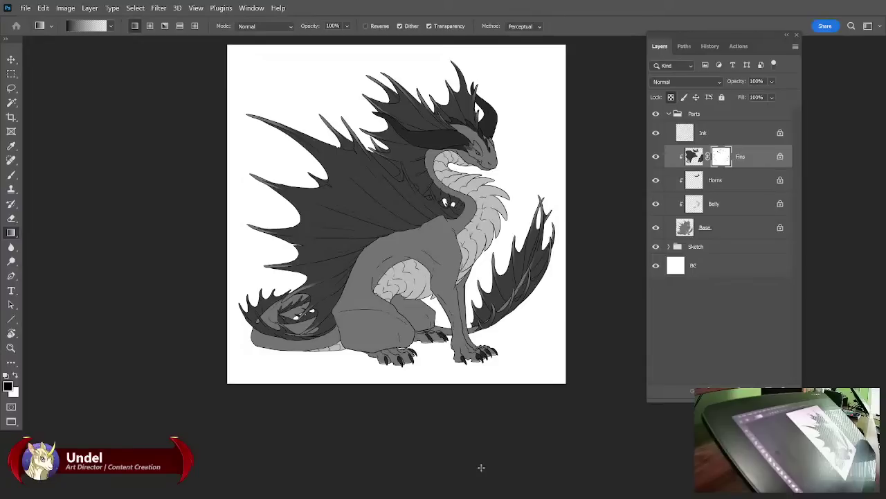
pyautogui.hotkey('ctrl', '2')
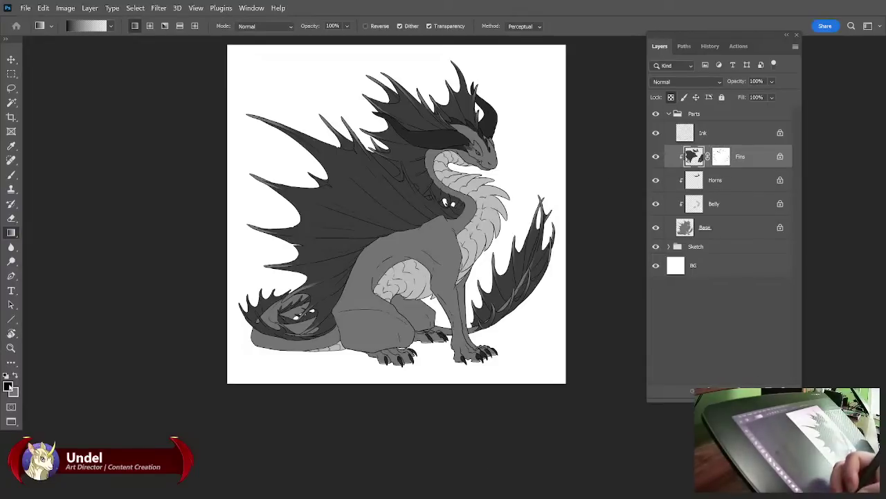
pyautogui.click(9, 387)
pyautogui.moveTo(340, 228); pyautogui.dragTo(291, 178)
pyautogui.press('Return')
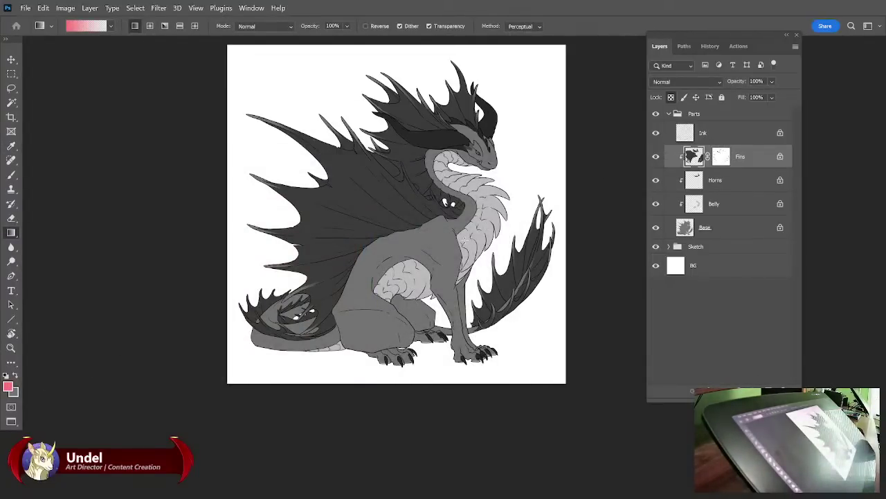
pyautogui.hotkey('shift', 'F5')
pyautogui.press('Return')
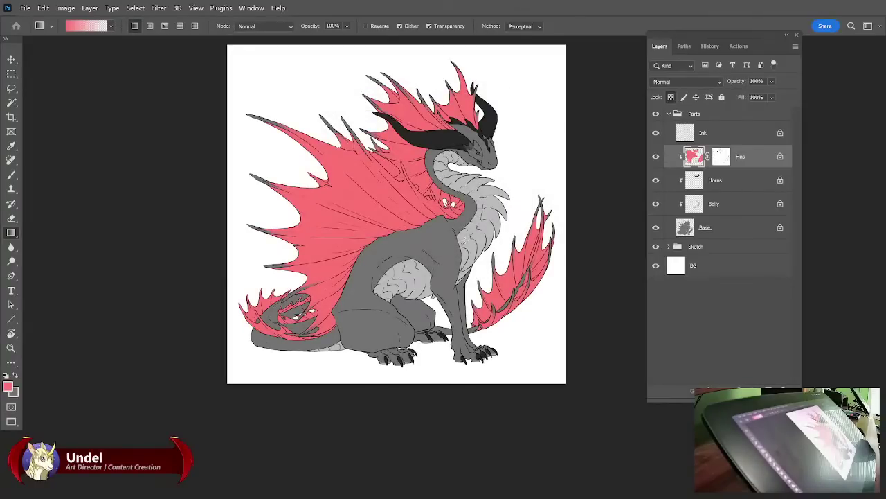
# Select the Base layer and examine the body, legs, and curled tail up close against the recolored fins.
pyautogui.click(708, 235)
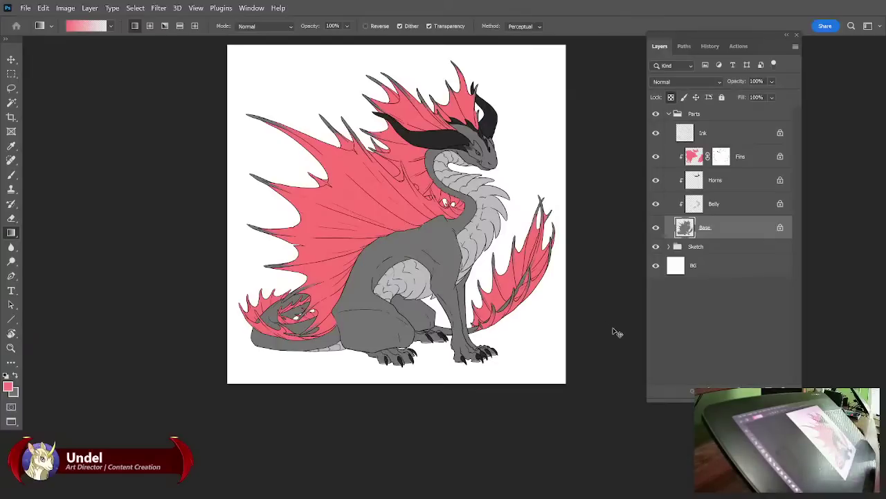
pyautogui.hotkey('ctrl', '+')
pyautogui.hotkey('ctrl', '+')
pyautogui.hotkey('ctrl', '+')
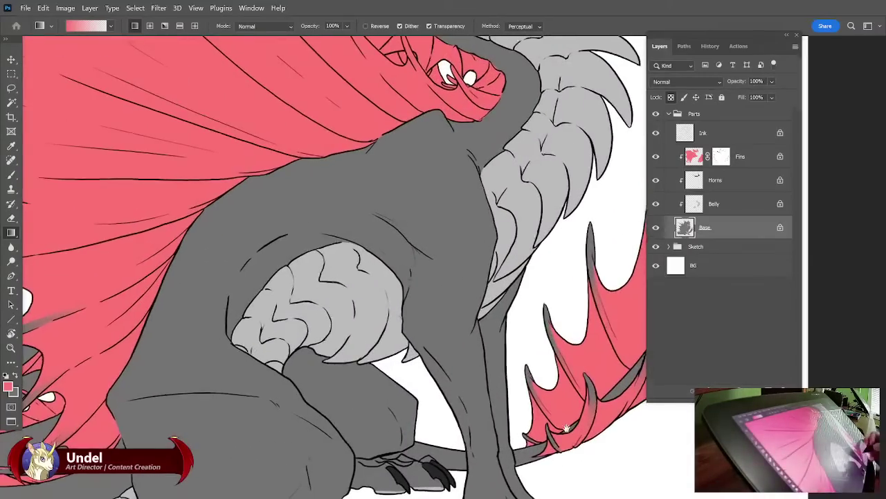
pyautogui.moveTo(408, 197); pyautogui.dragTo(524, 430)
pyautogui.moveTo(488, 333); pyautogui.dragTo(554, 173)
pyautogui.moveTo(499, 431); pyautogui.dragTo(551, 254)
pyautogui.moveTo(559, 402); pyautogui.dragTo(404, 385)
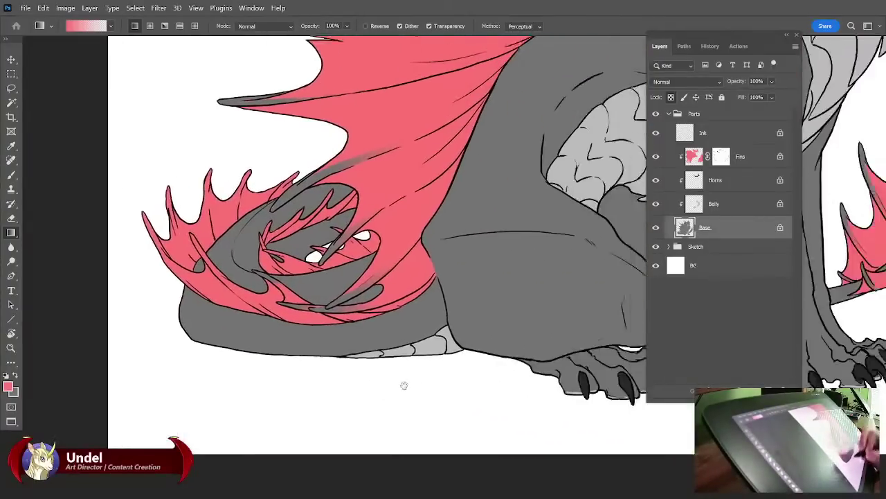
# On the Fins mask, lasso the lower half of the tail-tip fin, restore its fin color with a white gradient, and deselect.
pyautogui.hscroll(5, 404, 385)
pyautogui.scroll(5, 530, 395)
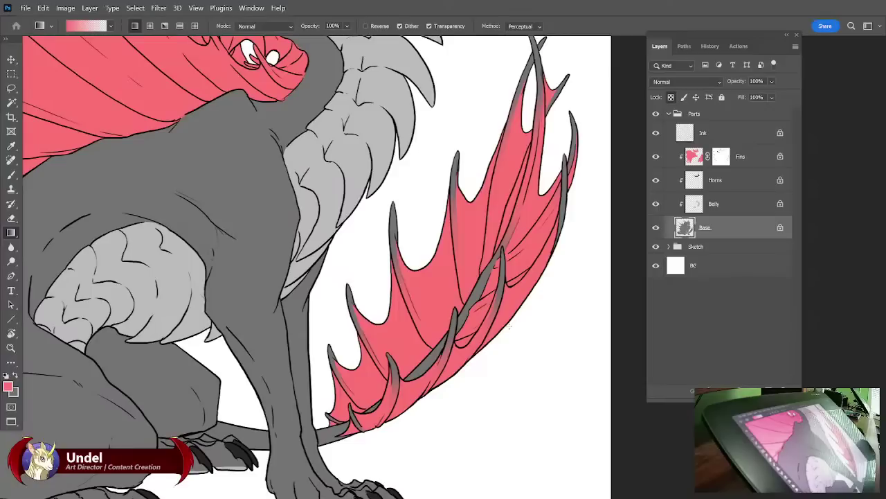
pyautogui.click(724, 161)
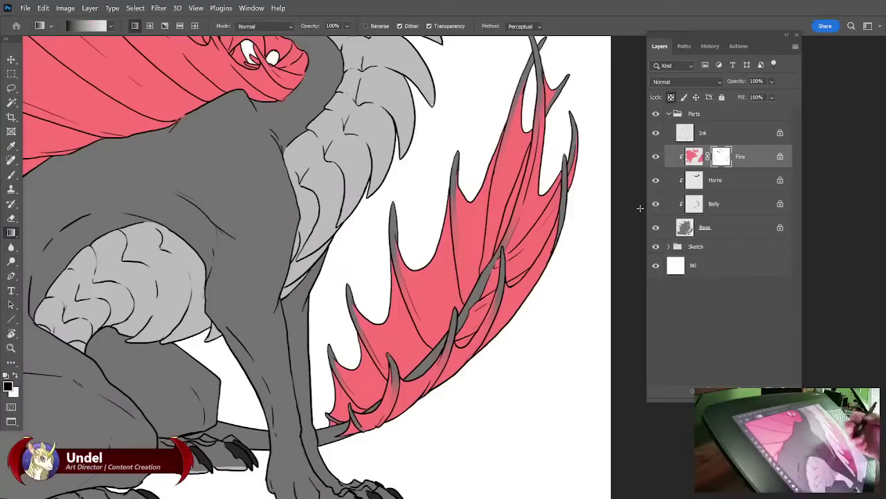
pyautogui.press('l')
pyautogui.moveTo(414, 187)
pyautogui.mouseDown()
pyautogui.moveTo(414, 226)
pyautogui.moveTo(441, 284)
pyautogui.moveTo(439, 331)
pyautogui.mouseUp()
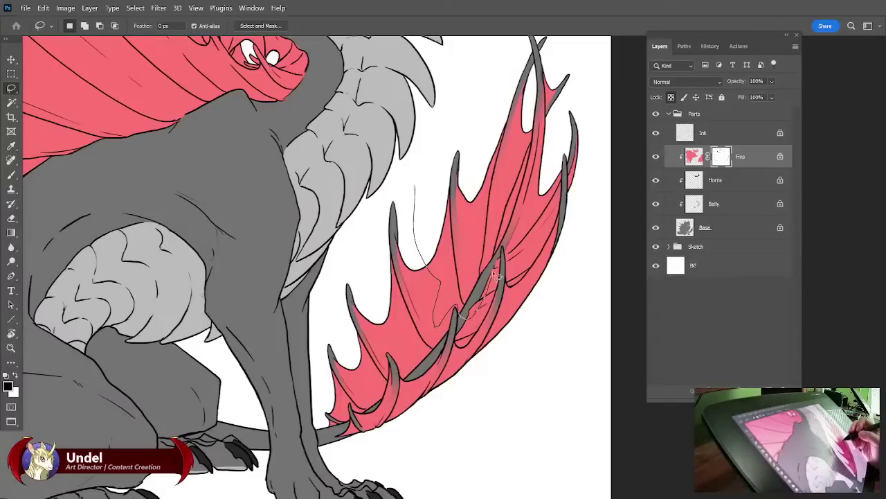
pyautogui.moveTo(547, 276)
pyautogui.mouseDown()
pyautogui.moveTo(371, 471)
pyautogui.moveTo(331, 457)
pyautogui.moveTo(317, 367)
pyautogui.moveTo(353, 248)
pyautogui.mouseUp()
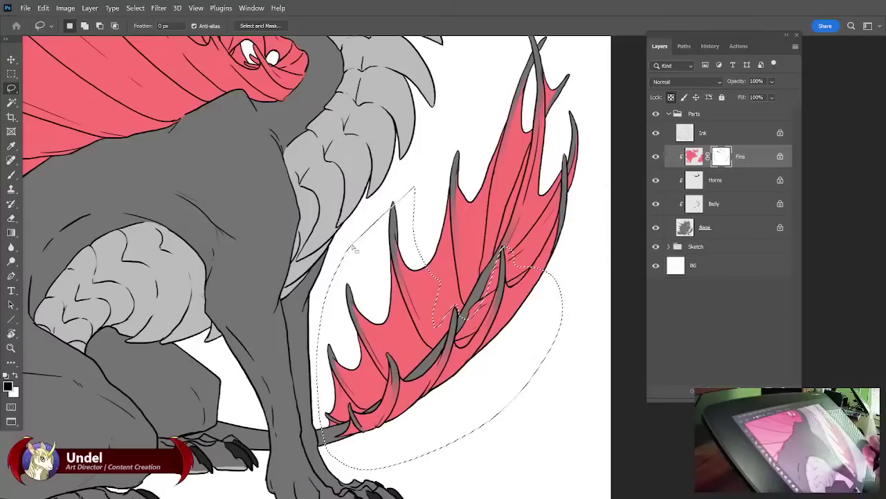
pyautogui.click(10, 234)
pyautogui.press('x')
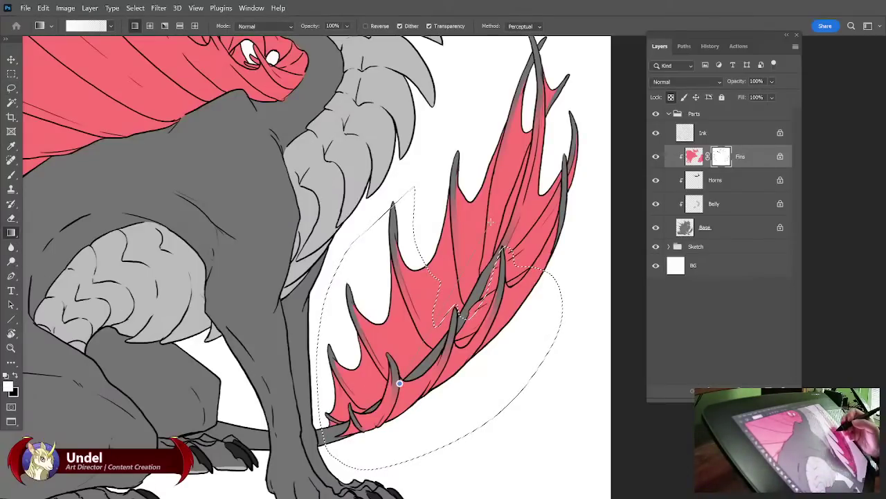
pyautogui.moveTo(399, 383); pyautogui.dragTo(492, 222)
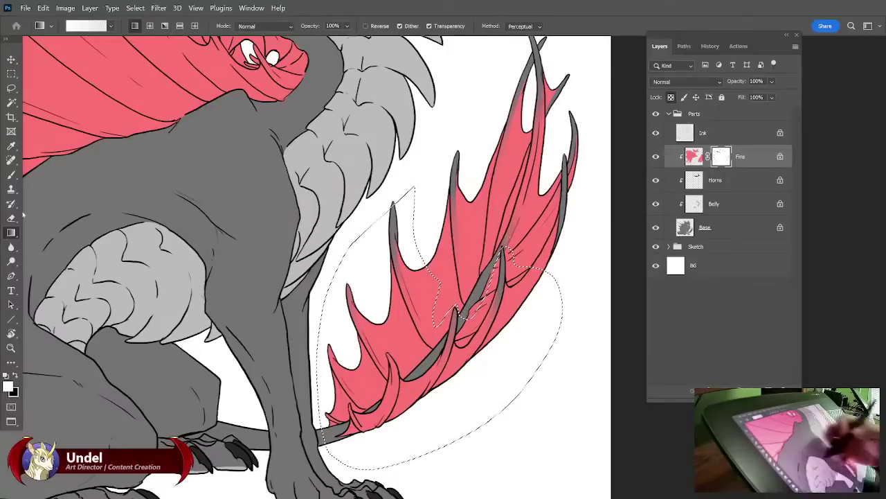
pyautogui.hotkey('ctrl', 'd')
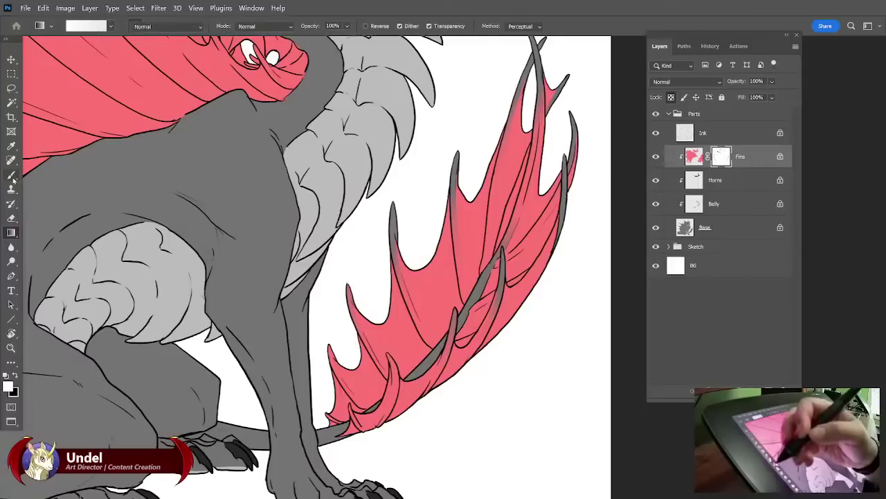
# Brush white on the Fins mask over the tail-tip fin's short lower spines, and toggle the Fins layer's visibility to compare.
pyautogui.click(11, 175)
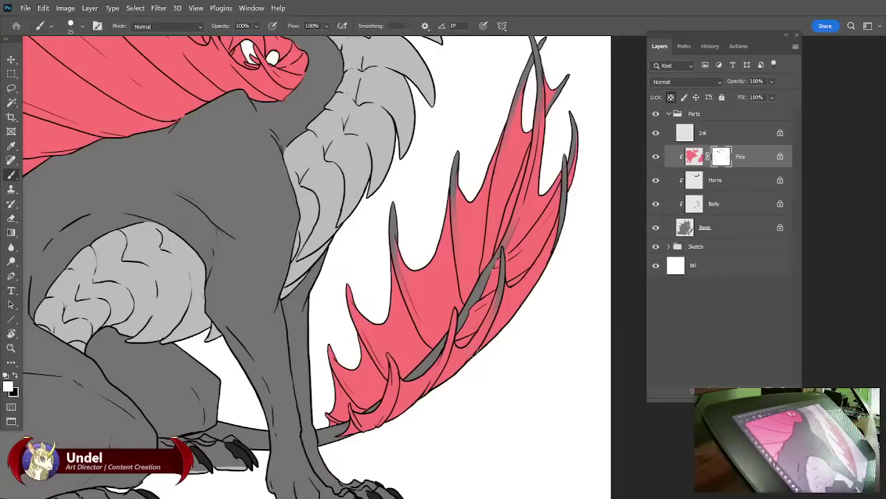
pyautogui.click(656, 157)
pyautogui.click(656, 157)
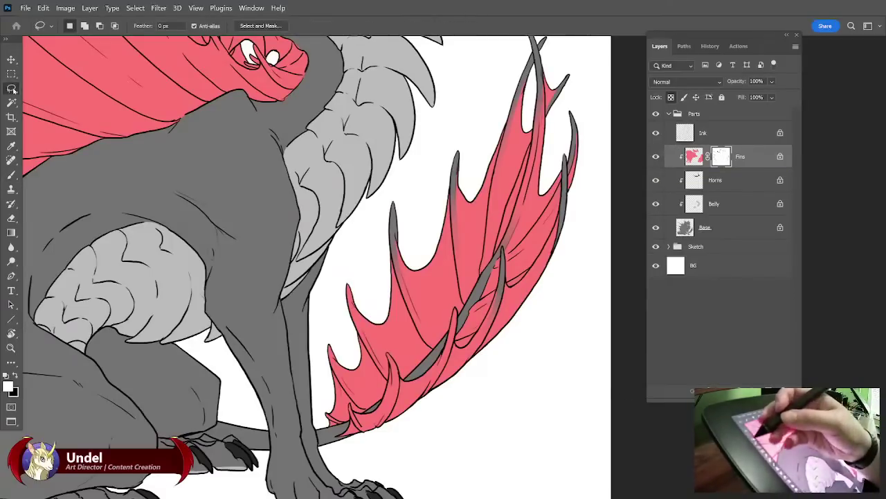
# Lasso the short spine on the inner edge of the tail-tip fin, fade it with a black mask gradient, and deselect.
pyautogui.press('l')
pyautogui.moveTo(354, 331); pyautogui.dragTo(340, 292)
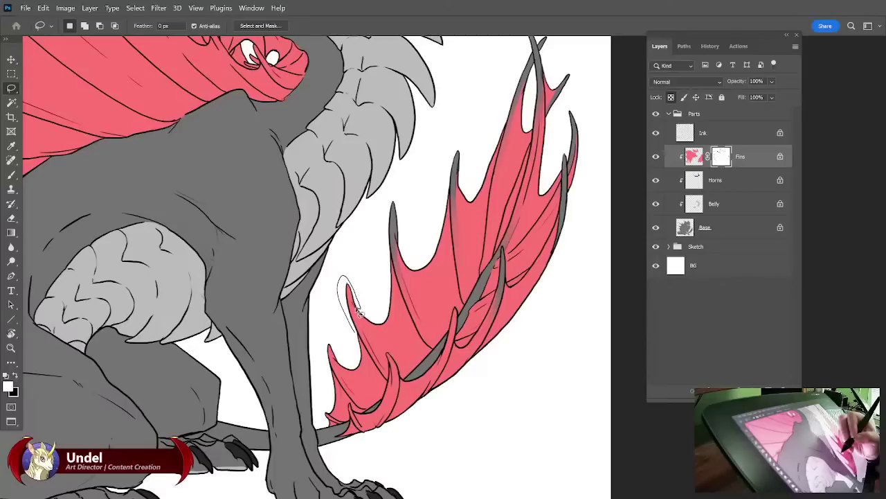
pyautogui.moveTo(361, 340); pyautogui.dragTo(360, 341)
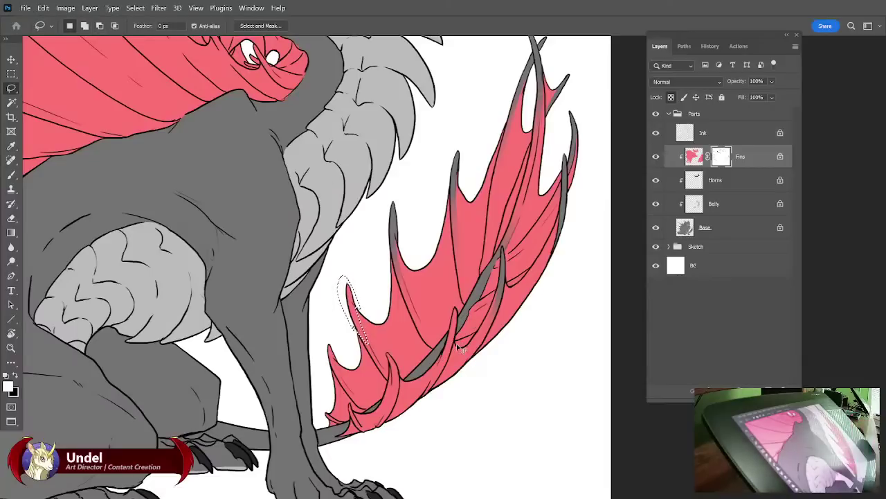
pyautogui.click(16, 375)
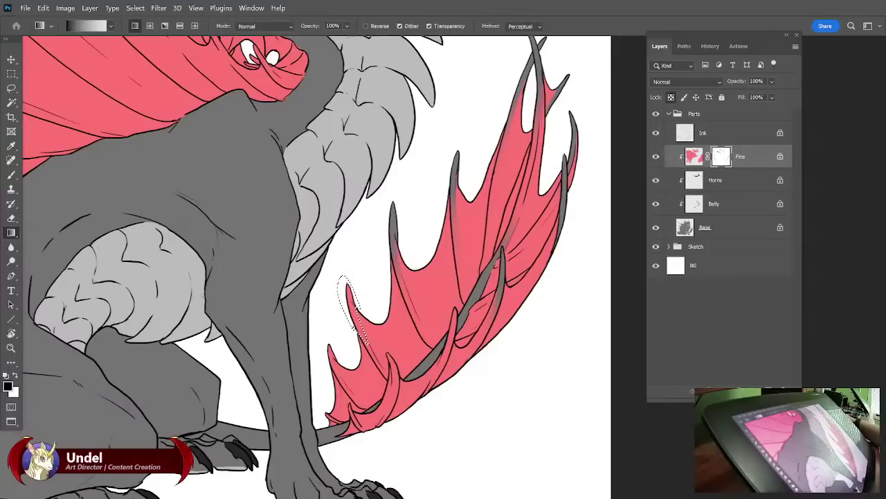
pyautogui.hotkey('ctrl', 'd')
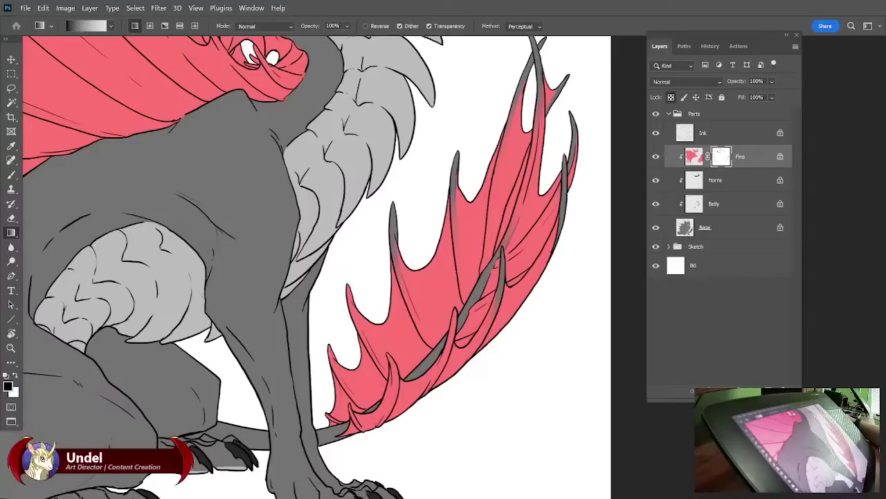
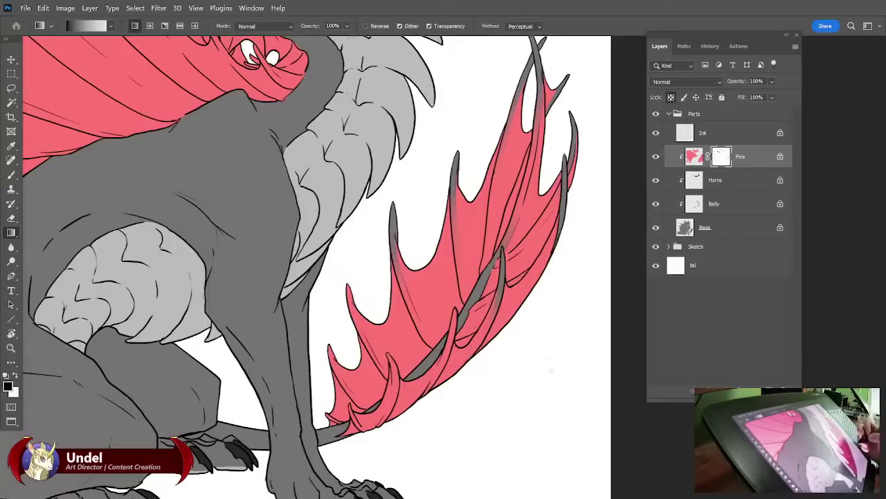
pyautogui.hotkey('ctrl', 'z')
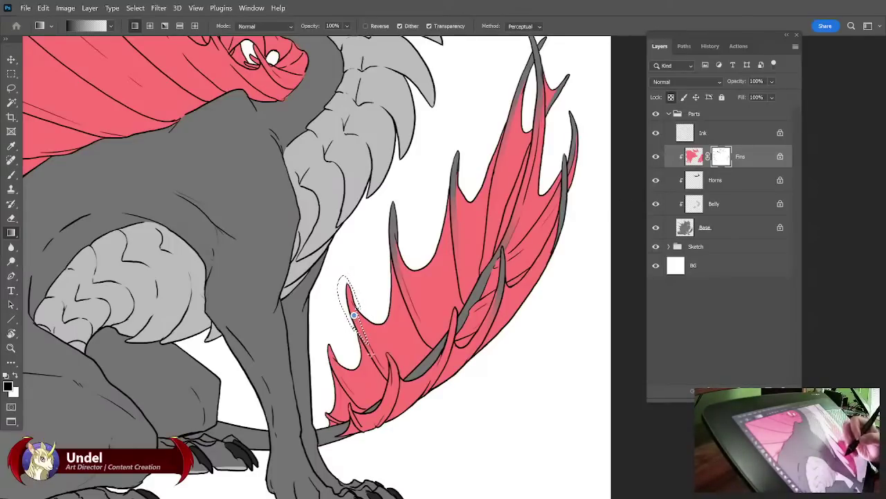
pyautogui.moveTo(354, 317); pyautogui.dragTo(368, 342)
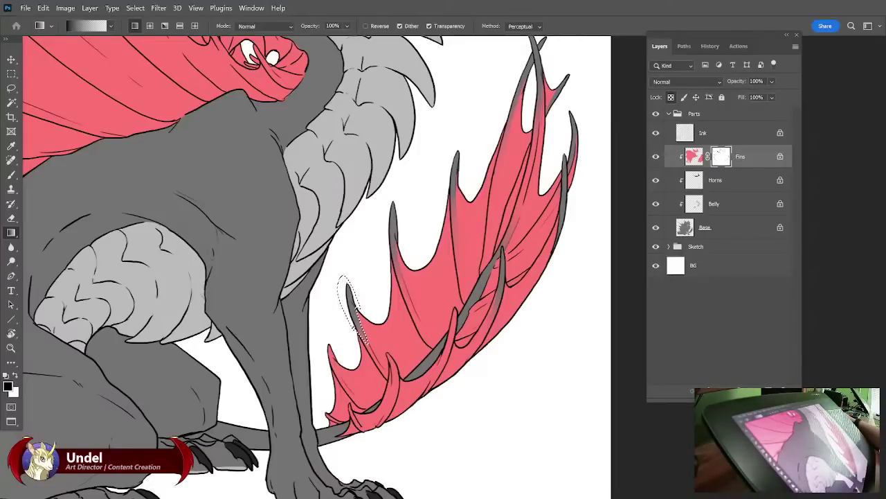
pyautogui.press('Delete')
pyautogui.hotkey('ctrl', 'd')
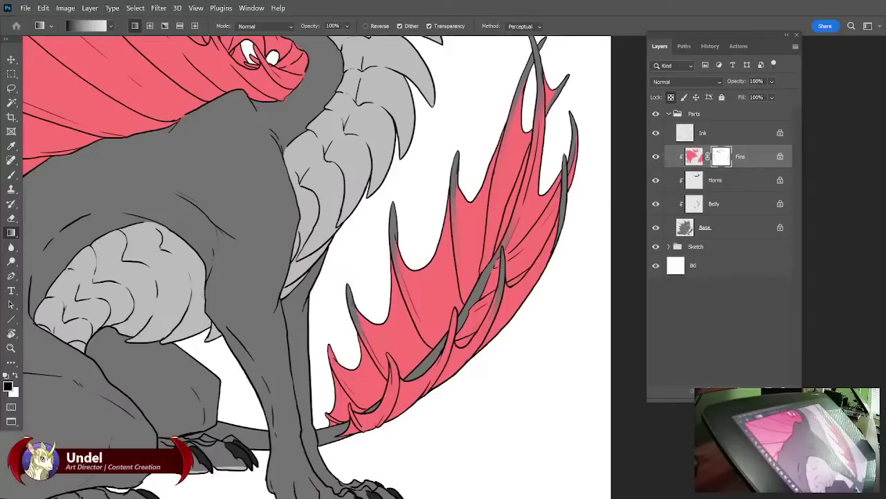
# Lasso the narrow spine crossing the middle of the tail-tip fin's gray shaft, fade it with a black mask gradient, and deselect.
pyautogui.click(11, 88)
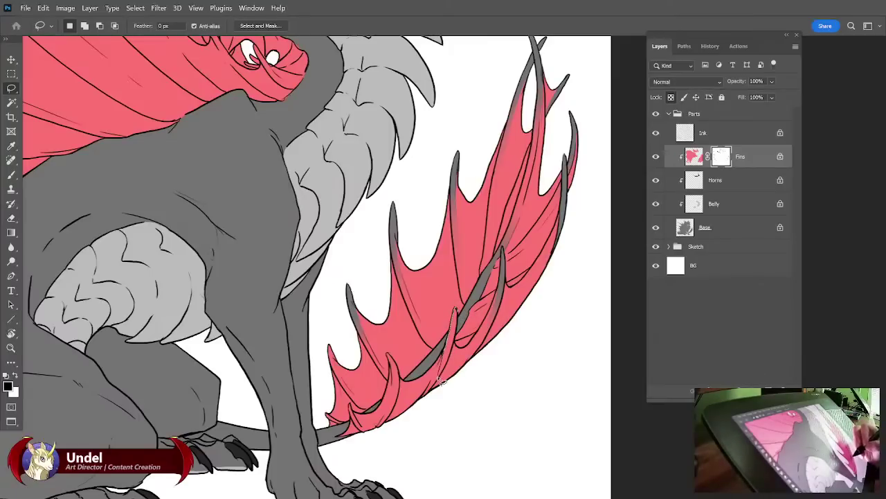
pyautogui.moveTo(454, 358)
pyautogui.mouseDown()
pyautogui.moveTo(457, 312)
pyautogui.moveTo(440, 374)
pyautogui.mouseUp()
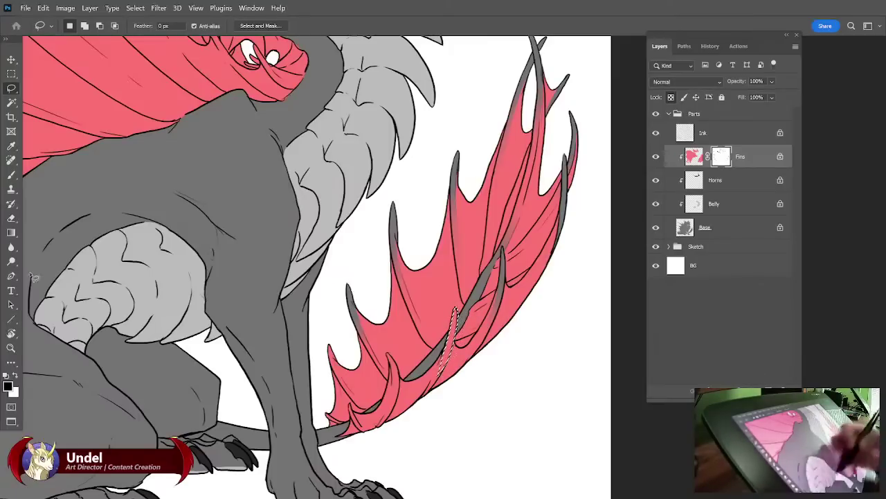
pyautogui.click(11, 233)
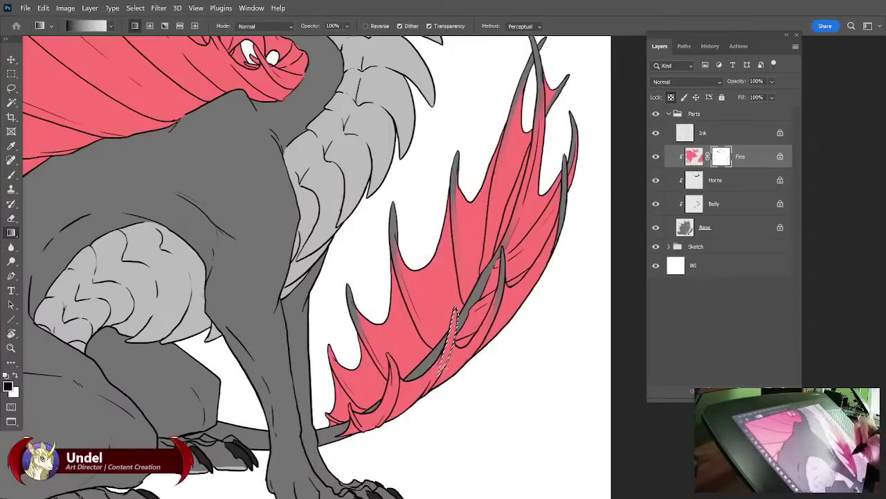
pyautogui.moveTo(456, 309); pyautogui.dragTo(448, 360)
pyautogui.hotkey('ctrl', 'd')
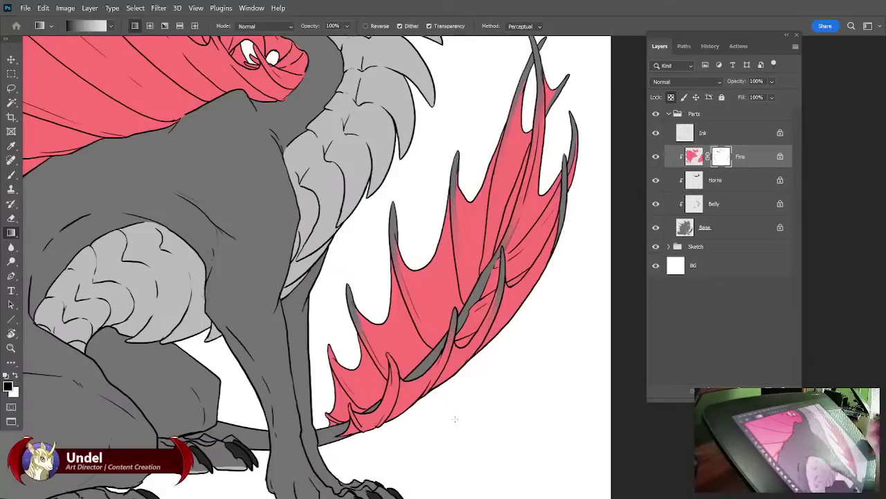
# Brush white on the Fins mask over the two freshly faded spines to bring back their fin color.
pyautogui.press('b')
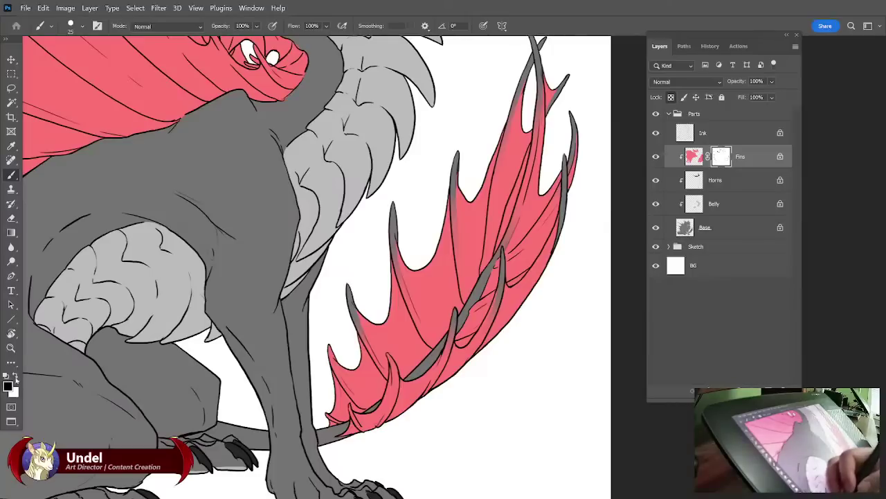
pyautogui.press('x')
pyautogui.moveTo(347, 287); pyautogui.dragTo(374, 350)
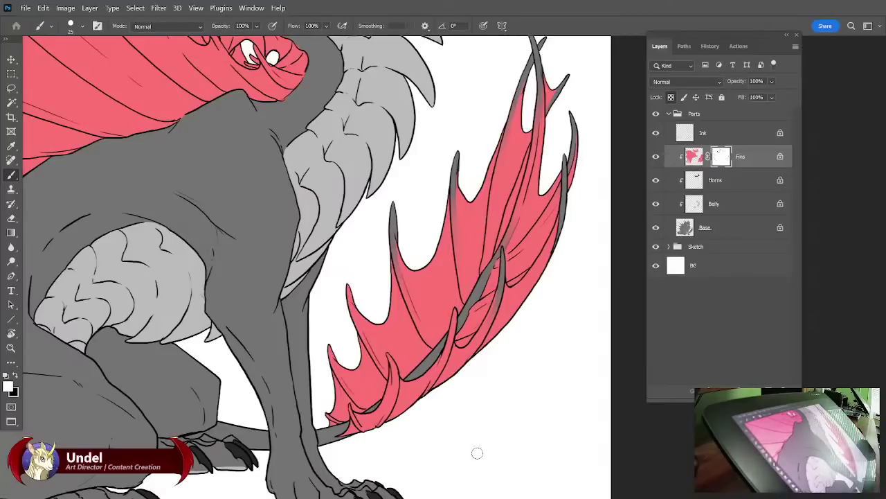
# Lasso the next higher spine on the tail-tip fin's inner edge, soften its fade with a white mask gradient, and deselect.
pyautogui.moveTo(553, 378); pyautogui.dragTo(505, 442)
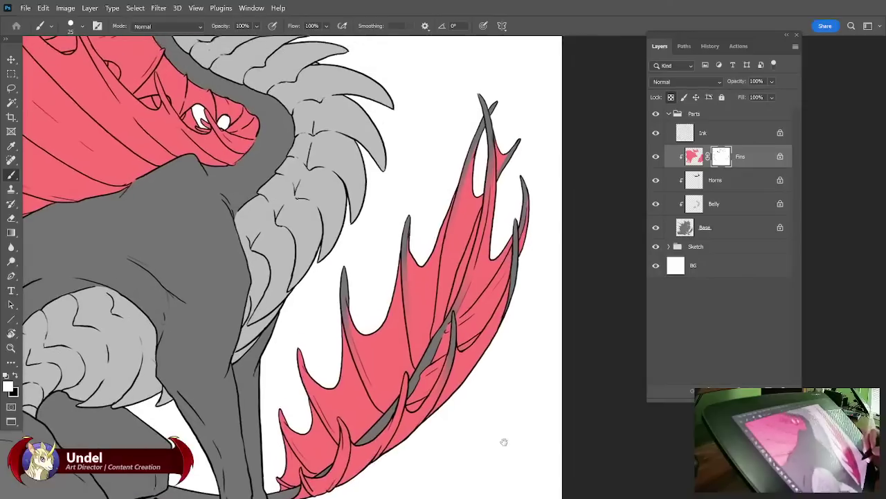
pyautogui.click(11, 88)
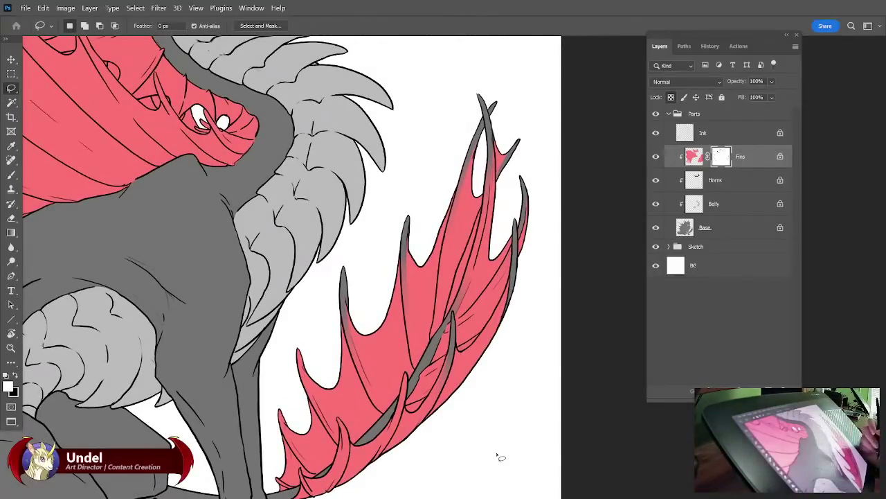
pyautogui.moveTo(361, 335)
pyautogui.mouseDown()
pyautogui.moveTo(333, 253)
pyautogui.moveTo(387, 395)
pyautogui.moveTo(362, 335)
pyautogui.mouseUp()
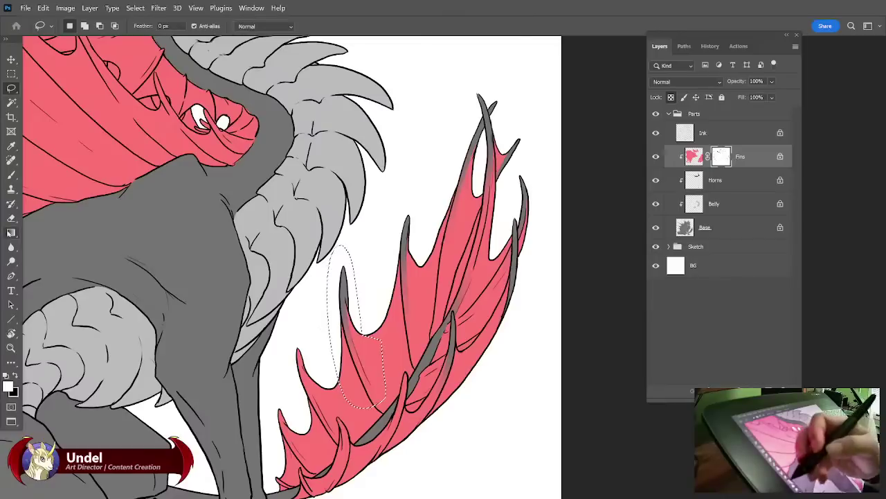
pyautogui.press('g')
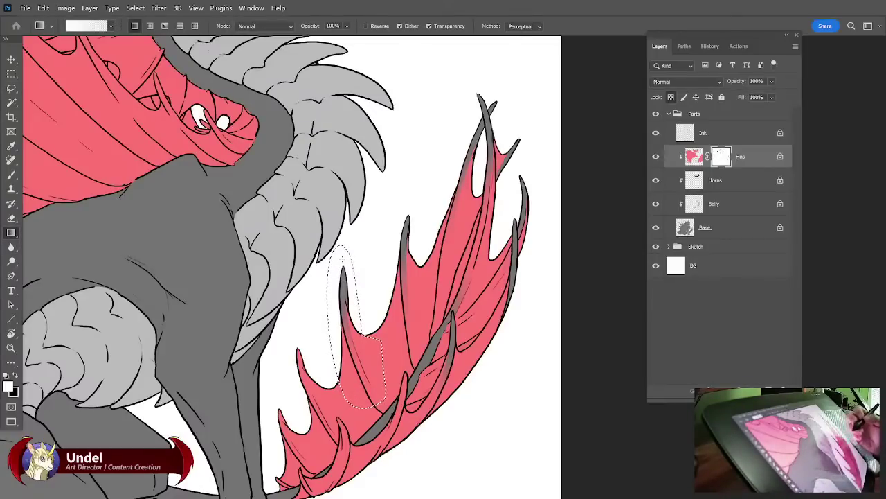
pyautogui.press('l')
pyautogui.hotkey('ctrl', 'd')
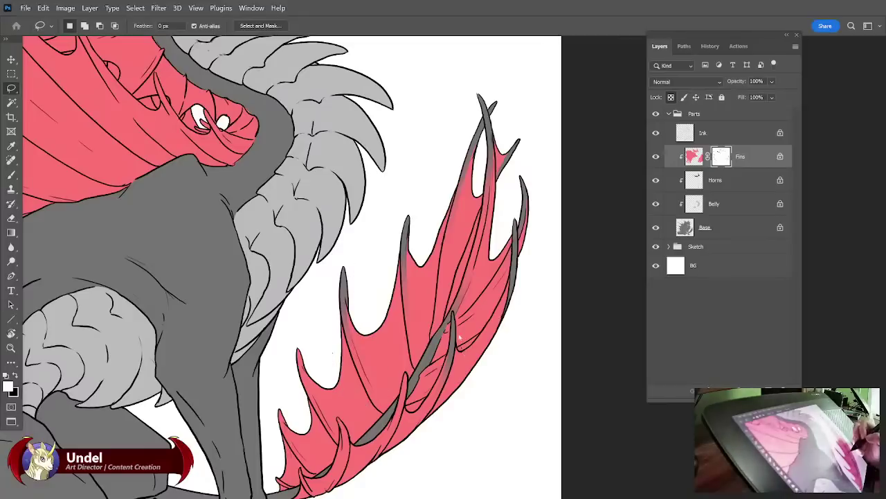
# Lasso the curved spine beside the upper end of the gray shaft, soften its fade with a white mask gradient, and deselect.
pyautogui.click(457, 348)
pyautogui.click(465, 211)
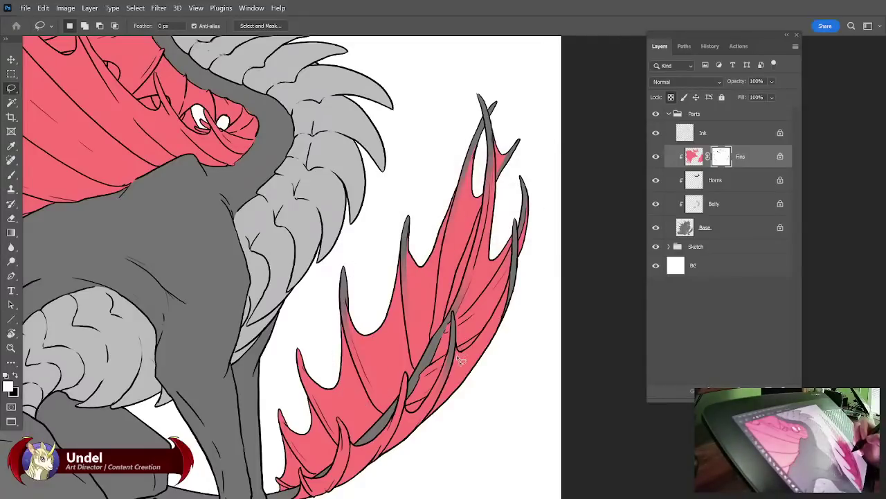
pyautogui.moveTo(456, 355)
pyautogui.mouseDown()
pyautogui.moveTo(457, 321)
pyautogui.moveTo(422, 420)
pyautogui.moveTo(464, 362)
pyautogui.moveTo(453, 320)
pyautogui.mouseUp()
pyautogui.click(11, 232)
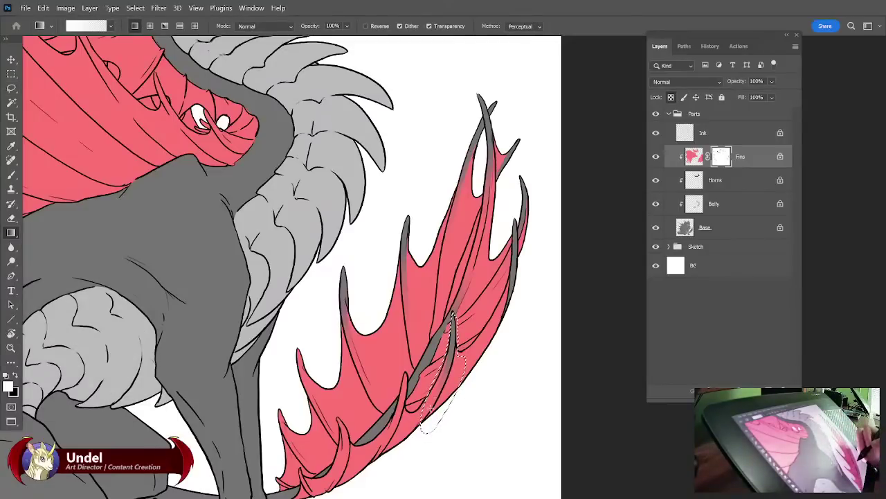
pyautogui.moveTo(459, 305); pyautogui.dragTo(460, 305)
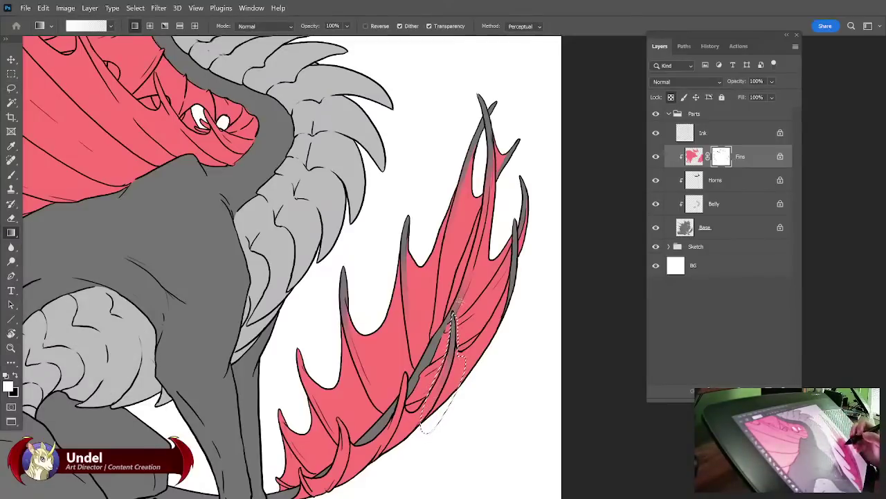
pyautogui.hotkey('ctrl', 'd')
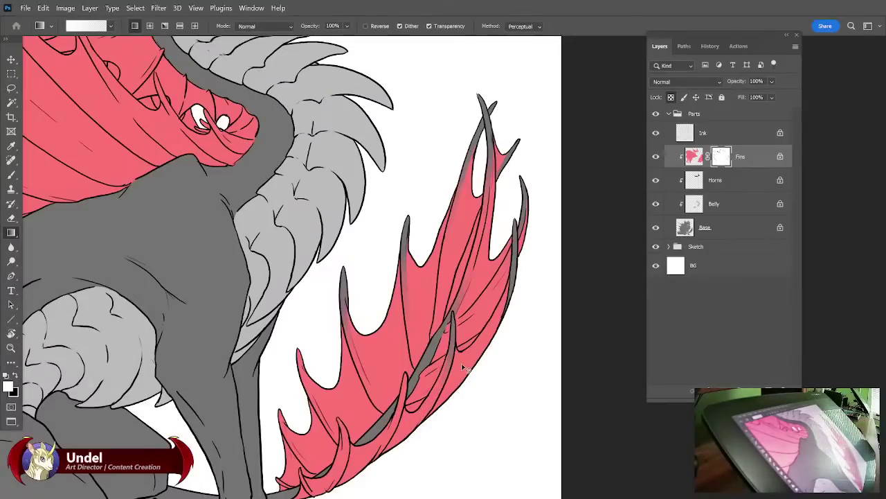
# Review the whole dragon, and examine the tail-tip fin and the wing spines beside the neck up close.
pyautogui.hotkey('ctrl', '0')
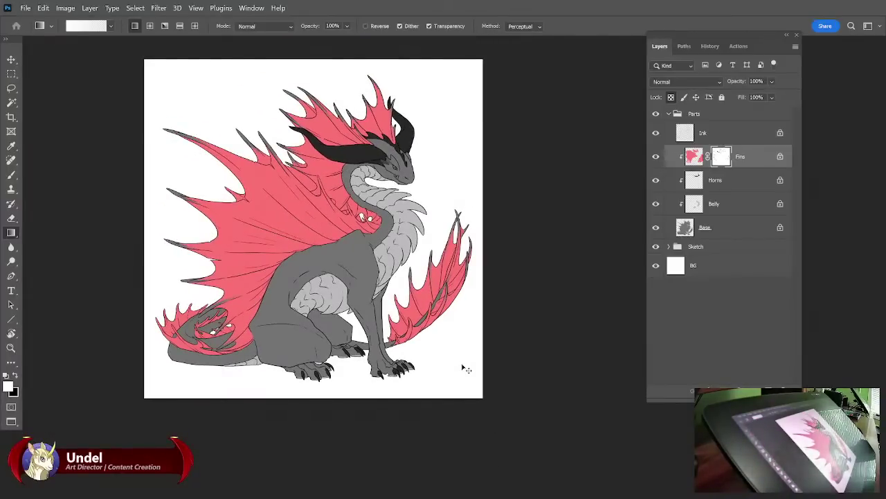
pyautogui.hotkey('ctrl', '+')
pyautogui.hotkey('ctrl', '+')
pyautogui.hotkey('ctrl', '+')
pyautogui.hotkey('ctrl', '+')
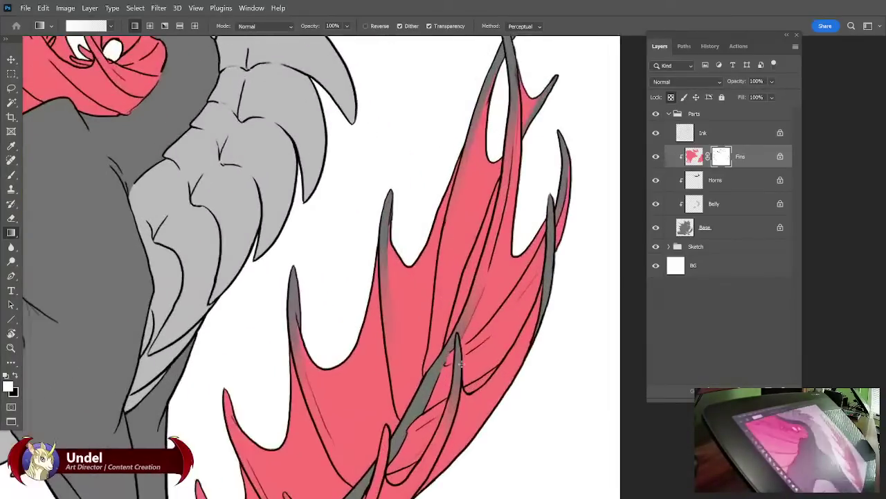
pyautogui.moveTo(167, 90); pyautogui.dragTo(268, 173)
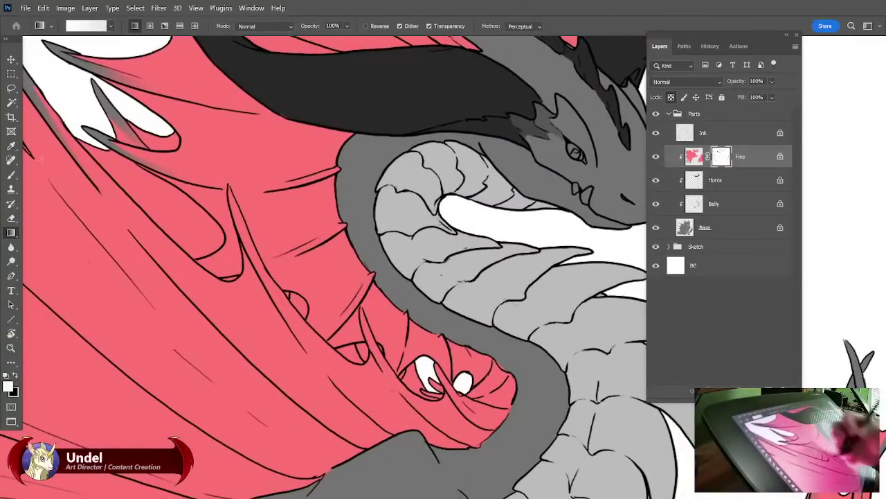
# Lasso the long wing spine beside the neck, fade its fin color with a black gradient on the Fins mask, and deselect.
pyautogui.press('l')
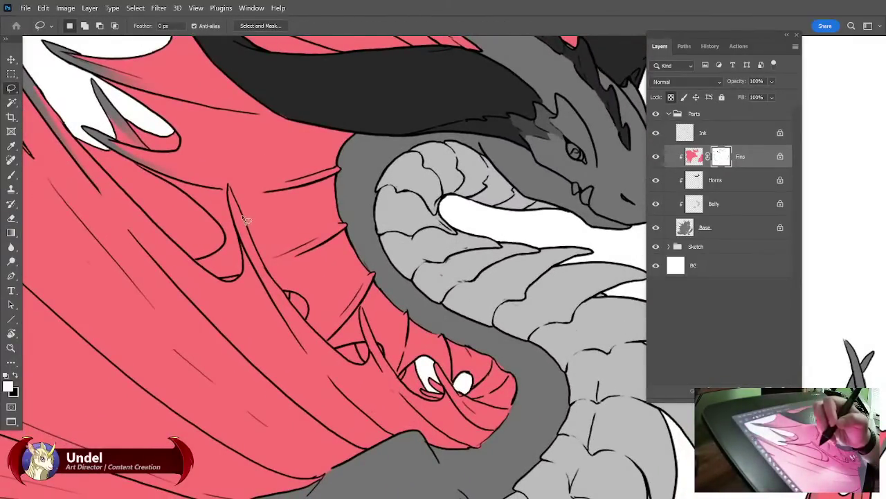
pyautogui.moveTo(229, 187); pyautogui.dragTo(242, 242)
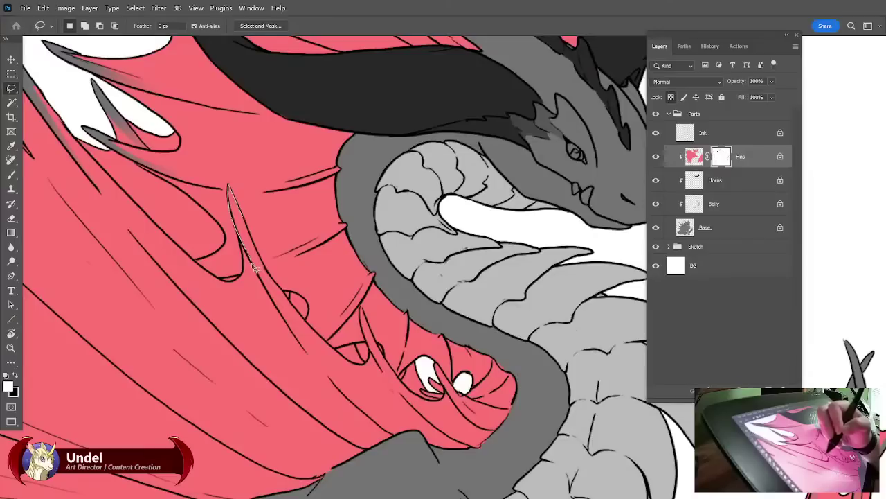
pyautogui.moveTo(256, 272); pyautogui.dragTo(296, 334)
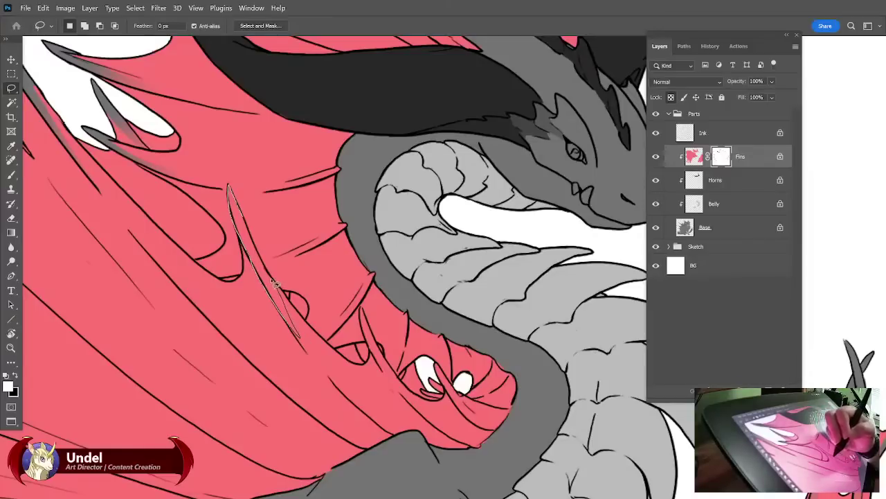
pyautogui.moveTo(251, 230)
pyautogui.mouseDown()
pyautogui.moveTo(243, 198)
pyautogui.moveTo(229, 187)
pyautogui.mouseUp()
pyautogui.click(11, 233)
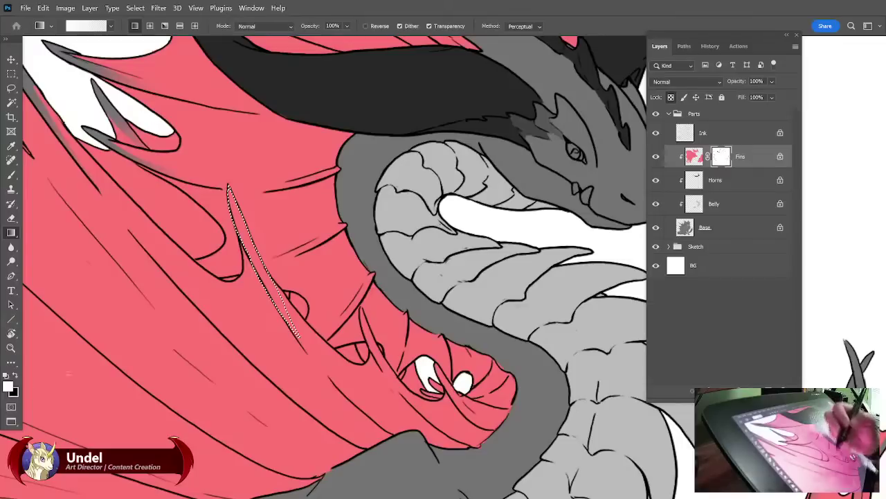
pyautogui.press('x')
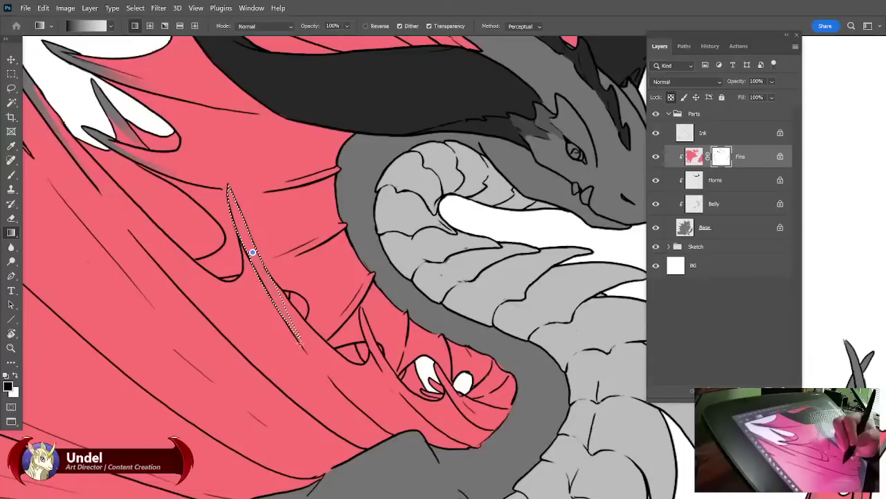
pyautogui.moveTo(300, 343); pyautogui.dragTo(232, 194)
pyautogui.press('l')
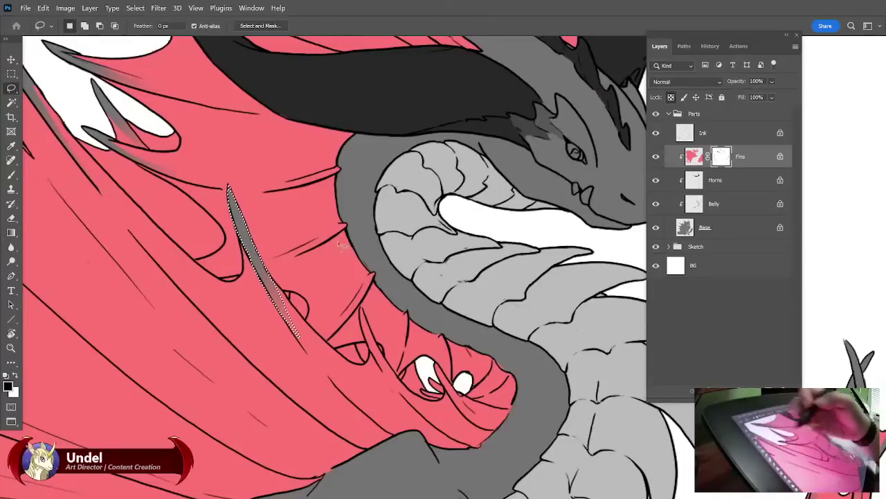
pyautogui.hotkey('ctrl', 'd')
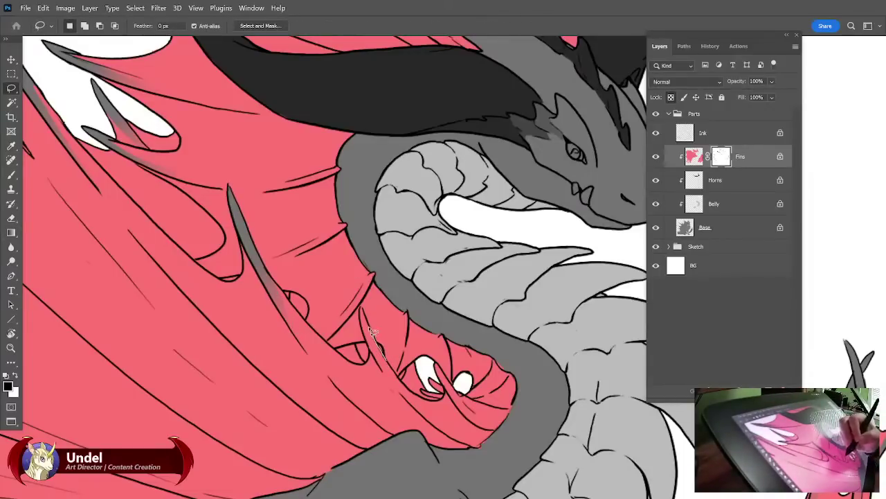
# Lasso the shorter spine nearer the base of the neck and fade it with a black gradient on the Fins mask.
pyautogui.moveTo(361, 310); pyautogui.dragTo(368, 335)
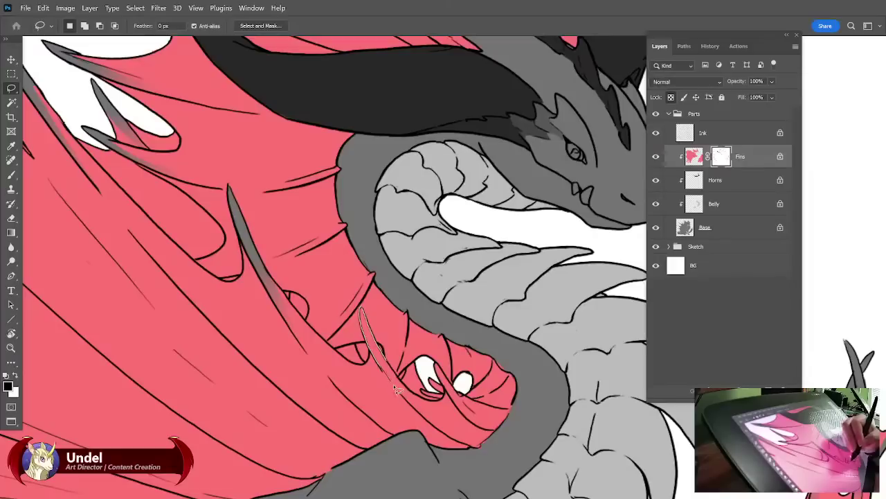
pyautogui.moveTo(393, 371); pyautogui.dragTo(361, 310)
pyautogui.press('g')
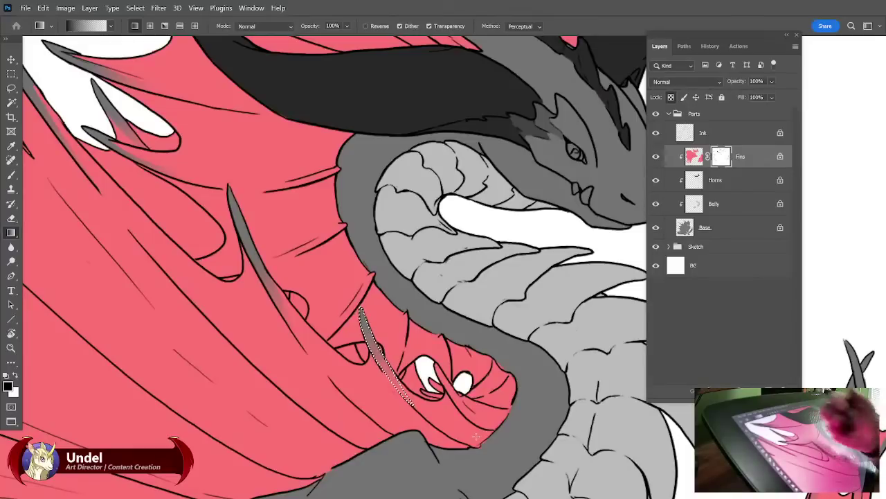
# Lasso the small spine between the two white gaps near the neck's base and fade it with a black mask gradient.
pyautogui.click(11, 88)
pyautogui.click(466, 388)
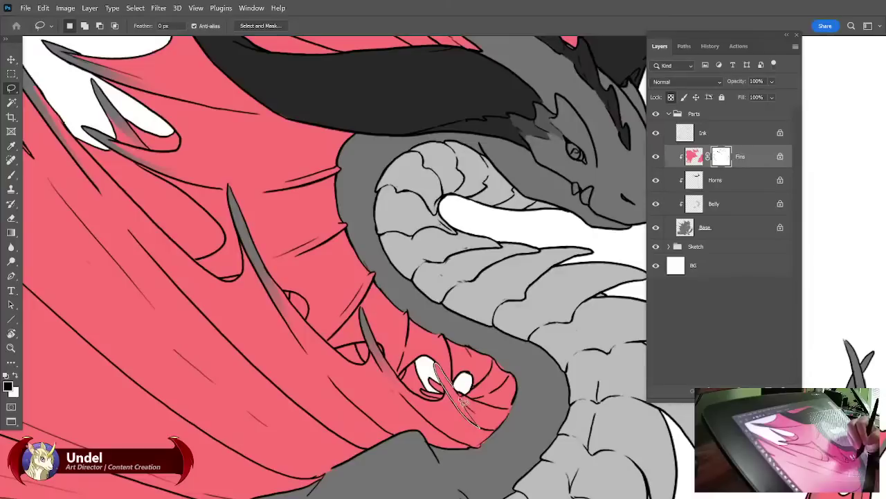
pyautogui.moveTo(479, 427)
pyautogui.mouseDown()
pyautogui.moveTo(435, 363)
pyautogui.moveTo(491, 434)
pyautogui.mouseUp()
pyautogui.press('g')
# Merge the Fins layer down into Horns, deselect, and review the dragon's wing and coiled tail.
pyautogui.hotkey('ctrl', 'e')
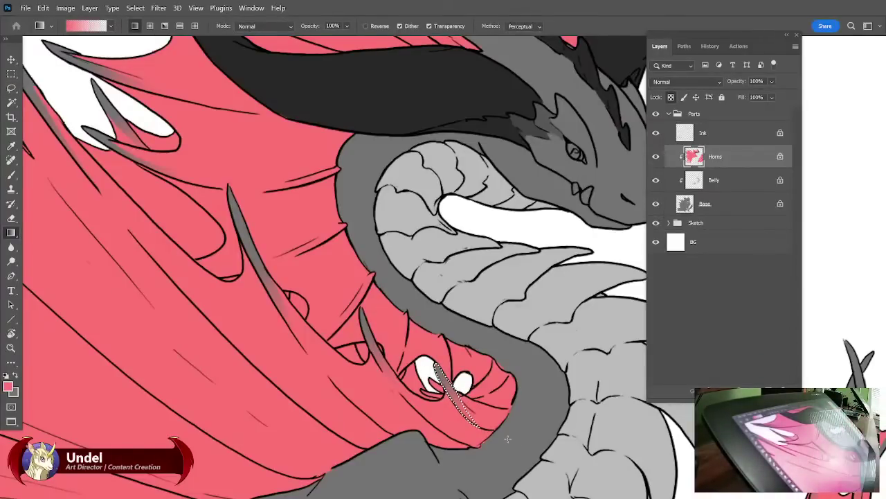
pyautogui.hotkey('ctrl', 'd')
pyautogui.hotkey('ctrl', '0')
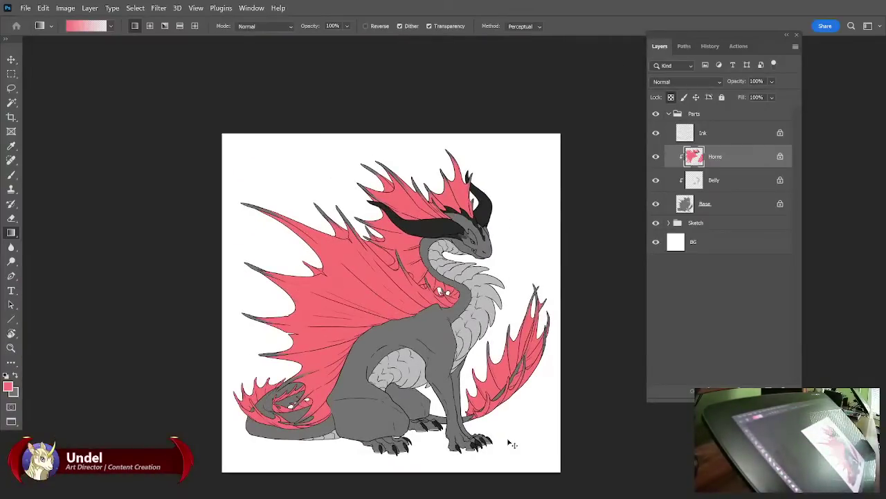
pyautogui.hotkey('ctrl', '+')
pyautogui.hotkey('ctrl', '+')
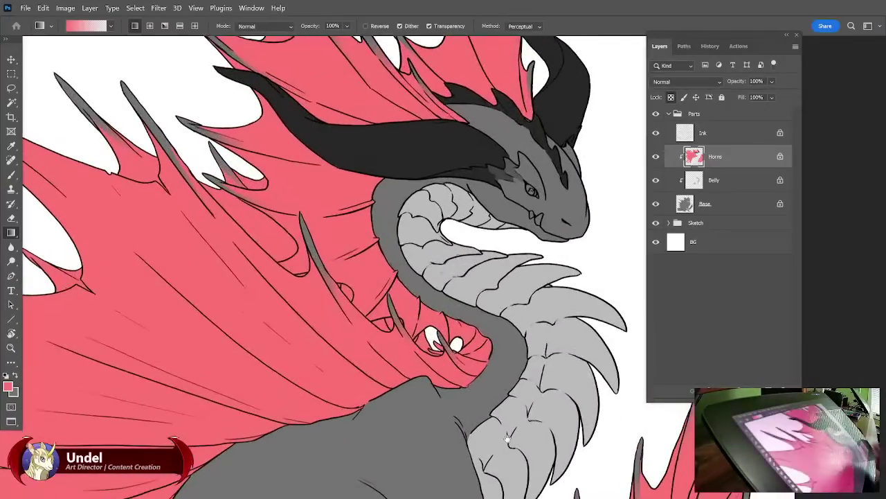
pyautogui.moveTo(277, 433); pyautogui.dragTo(439, 291)
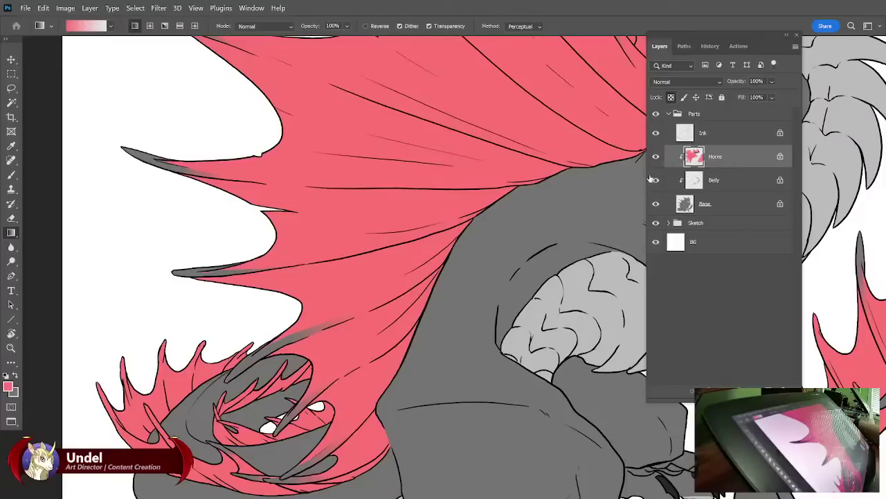
pyautogui.hotkey('ctrl', '-')
pyautogui.hotkey('ctrl', '-')
pyautogui.hotkey('ctrl', '-')
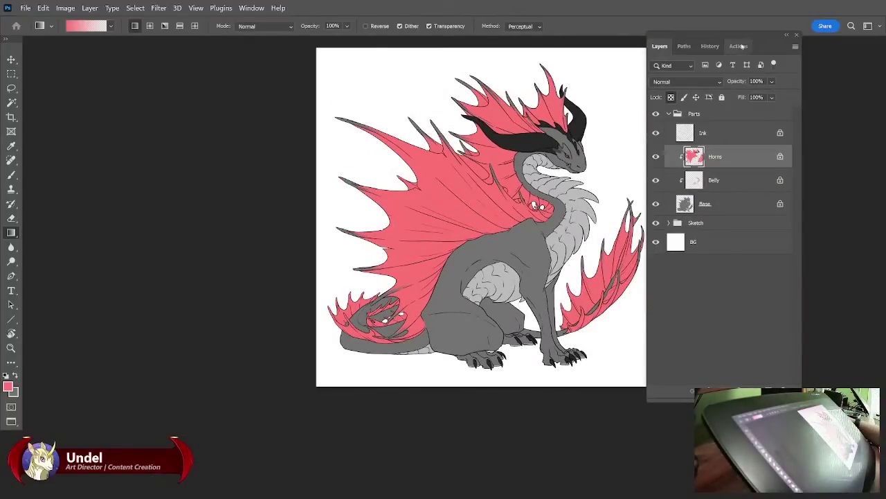
# Step back in the history to the last mask gradient, undoing the layer merge and deselection.
pyautogui.click(711, 46)
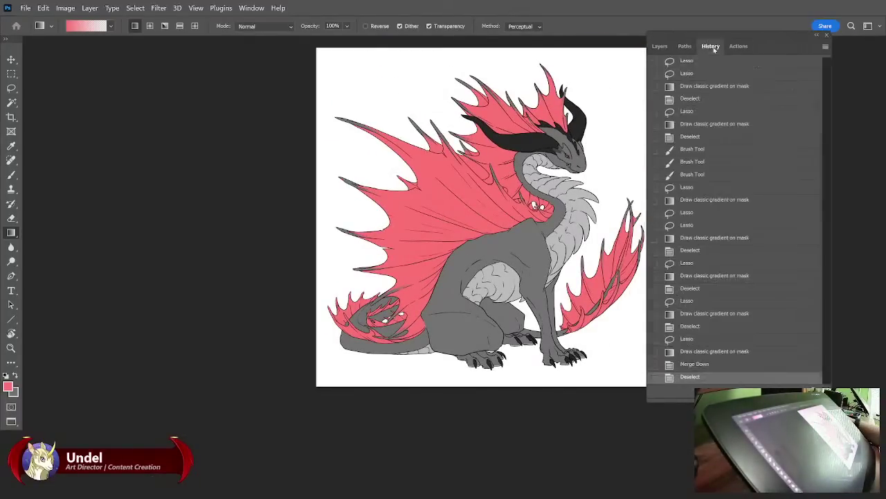
pyautogui.click(696, 365)
pyautogui.click(698, 352)
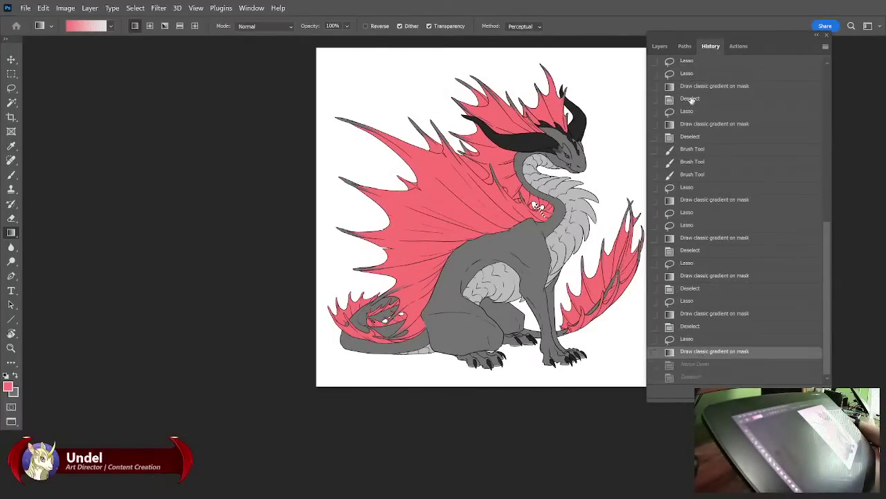
pyautogui.click(661, 47)
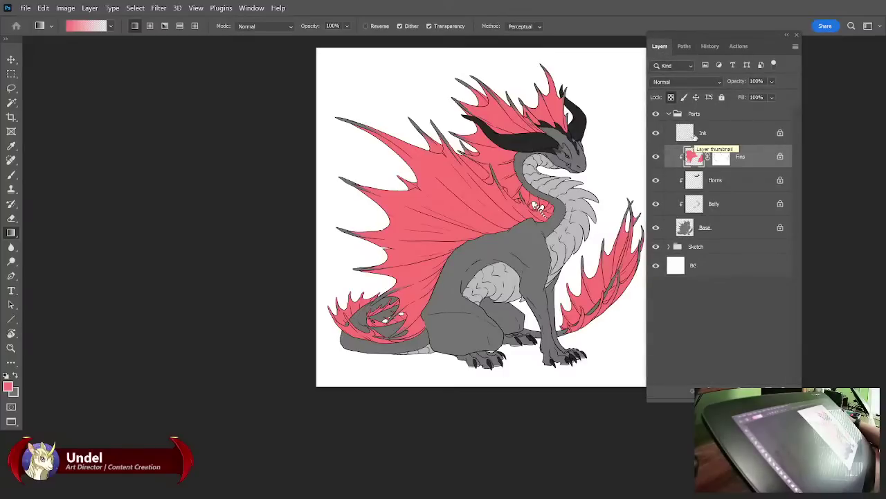
# Examine the faded fin spines around the coiled tail, comparing them with the Fins layer hidden and shown.
pyautogui.click(716, 187)
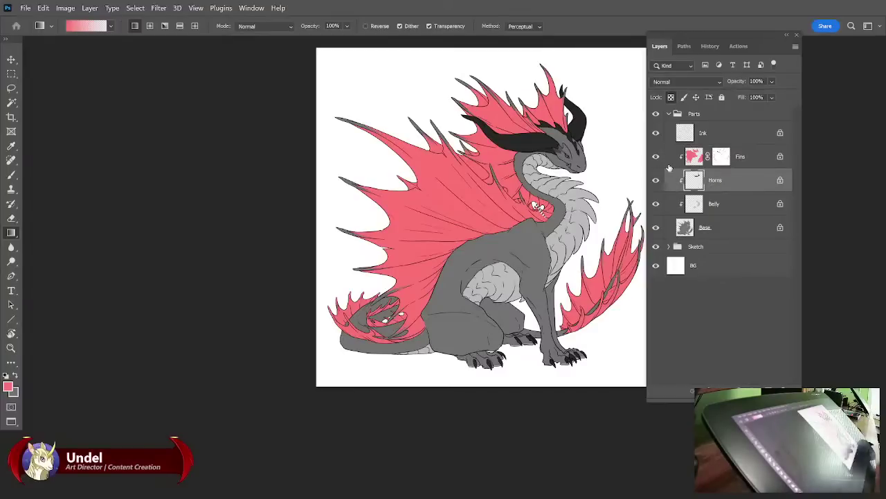
pyautogui.hotkey('ctrl', '+')
pyautogui.hotkey('ctrl', '+')
pyautogui.hotkey('ctrl', '+')
pyautogui.hotkey('ctrl', '+')
pyautogui.hotkey('ctrl', '+')
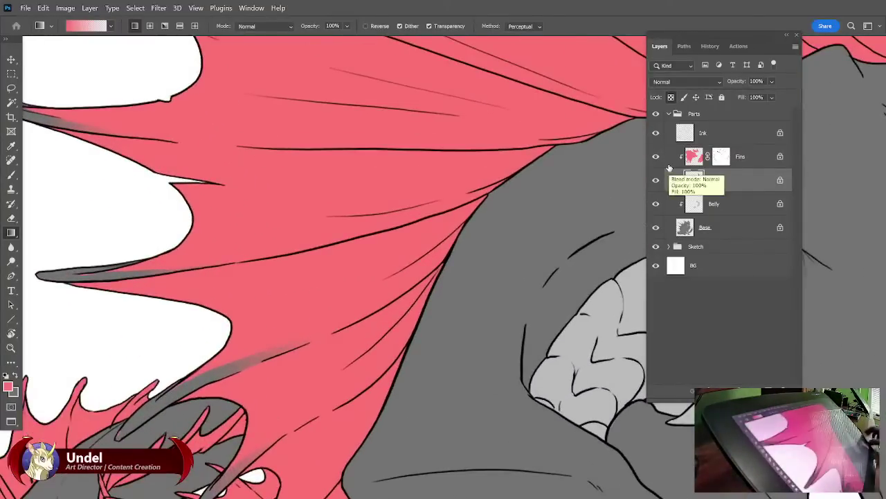
pyautogui.moveTo(424, 389); pyautogui.dragTo(465, 356)
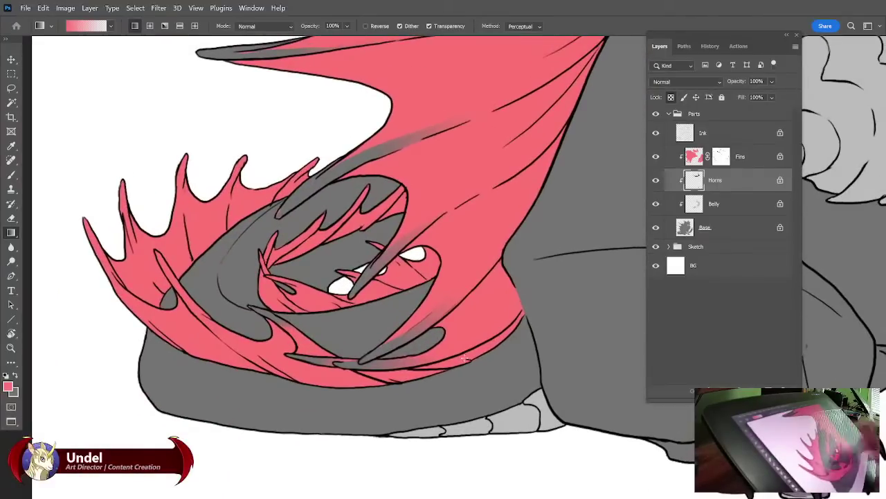
pyautogui.click(721, 158)
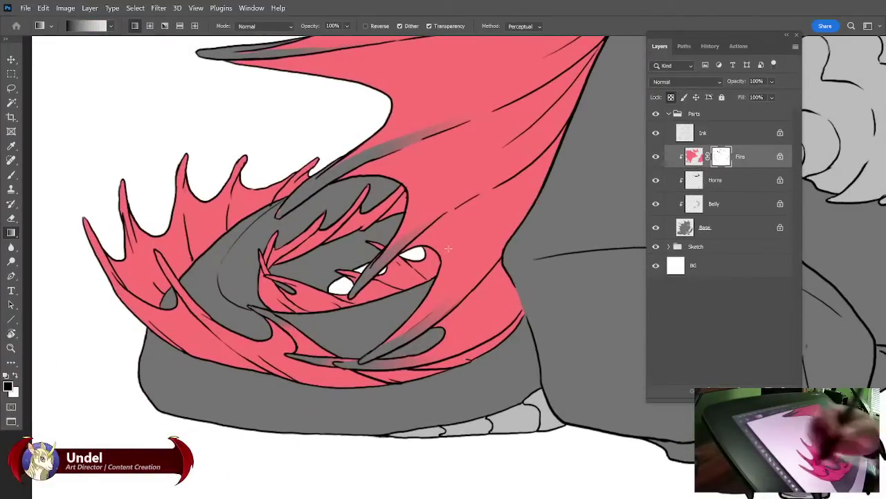
pyautogui.press('b')
pyautogui.press('x')
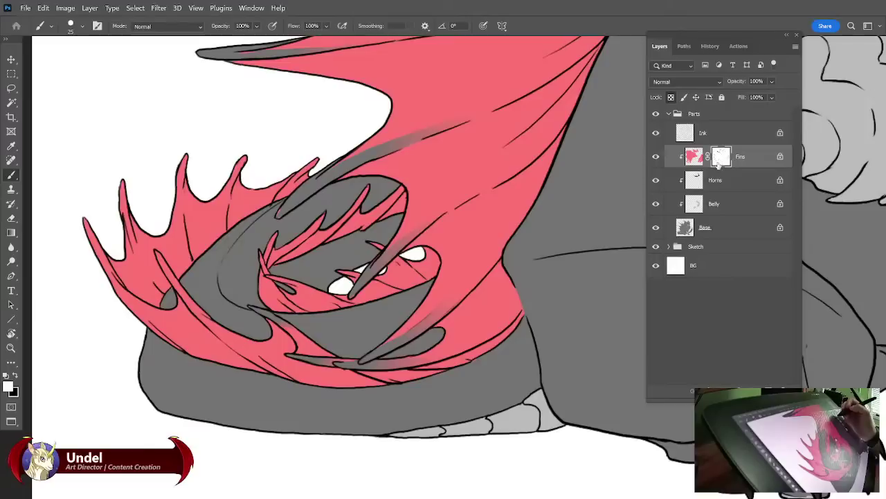
pyautogui.click(656, 157)
pyautogui.click(656, 157)
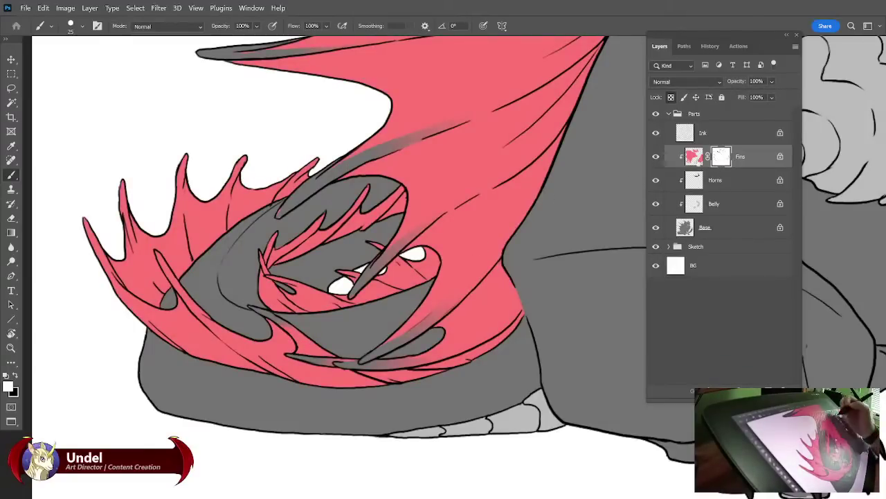
# Disable the Fins layer mask to compare the faded spines with the solid fin color, and enable it again.
pyautogui.click(694, 156)
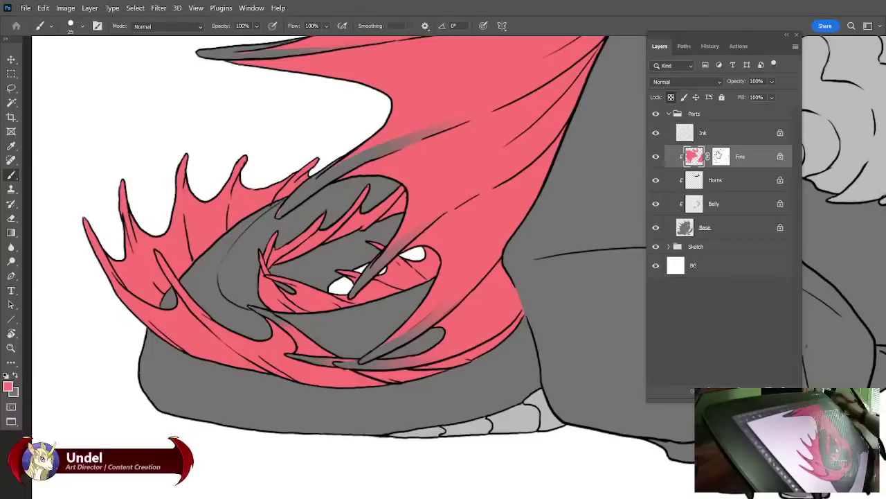
pyautogui.rightClick(718, 157)
pyautogui.click(744, 151)
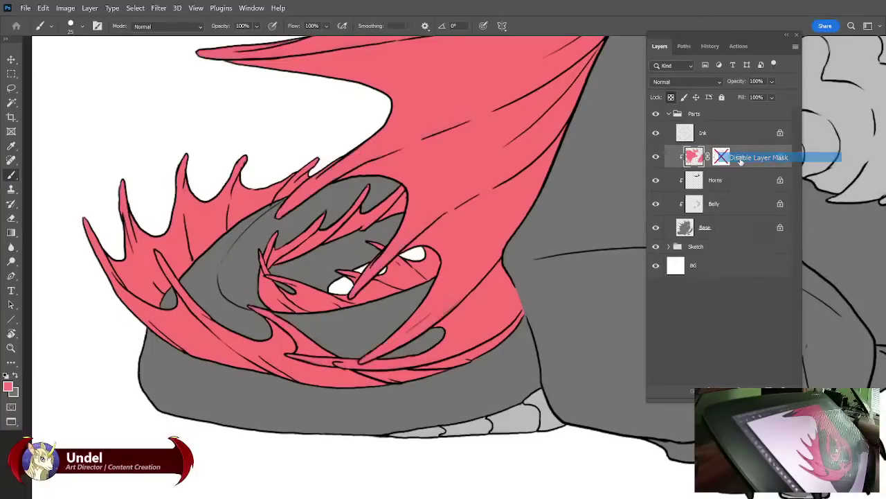
pyautogui.rightClick(722, 155)
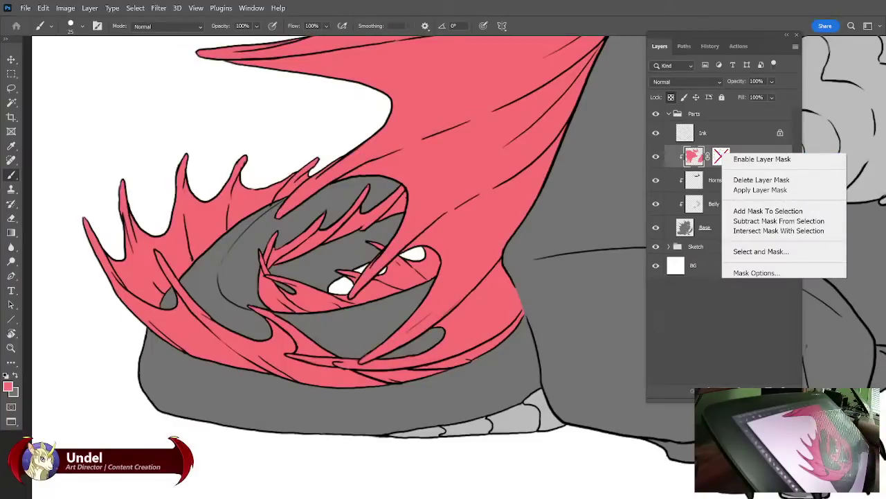
pyautogui.click(762, 158)
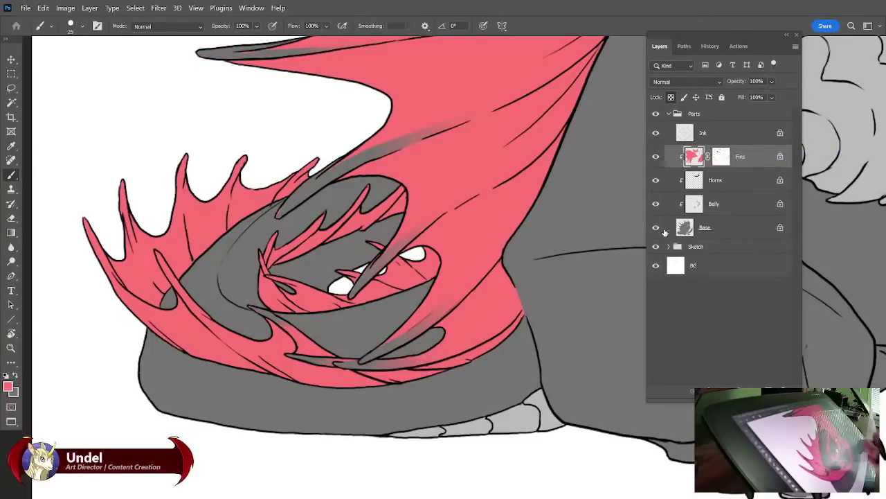
# Try brushing white on the Fins mask at the gray spine tip below the coiled tail, undo it, and review the whole dragon.
pyautogui.click(720, 158)
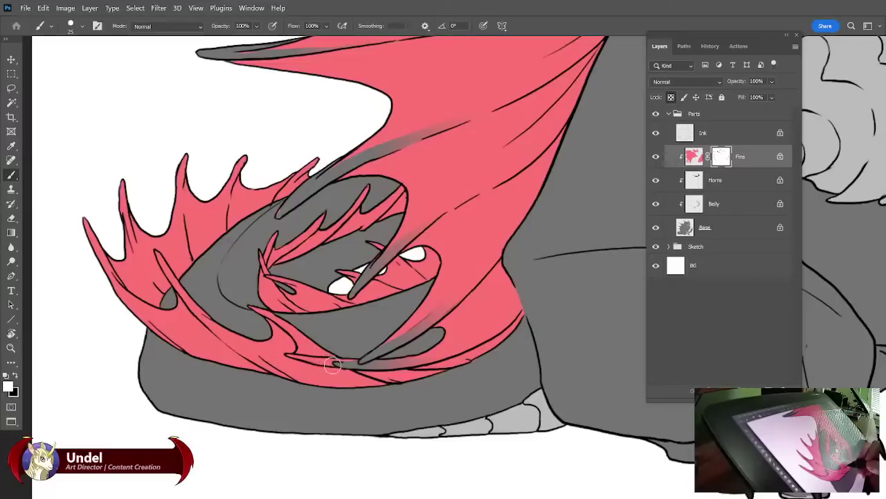
pyautogui.hotkey('ctrl', 'z')
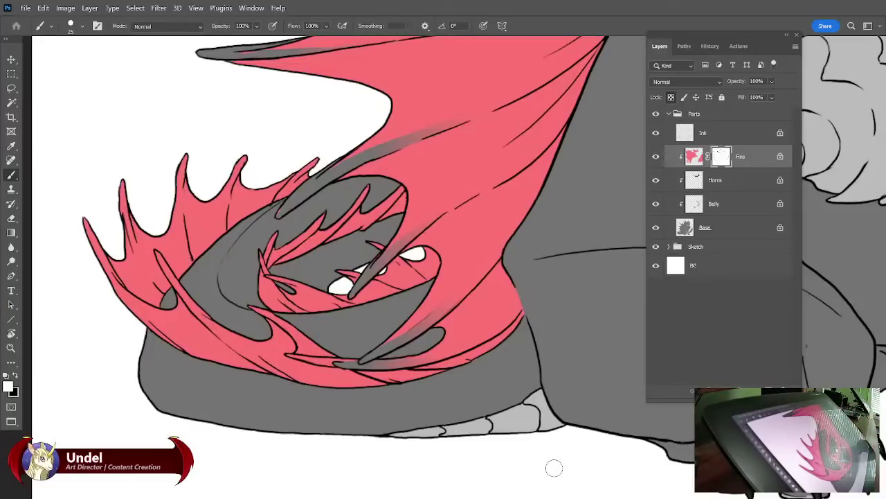
pyautogui.hotkey('ctrl', '-')
pyautogui.hotkey('ctrl', '-')
pyautogui.hotkey('ctrl', '-')
pyautogui.hotkey('ctrl', '-')
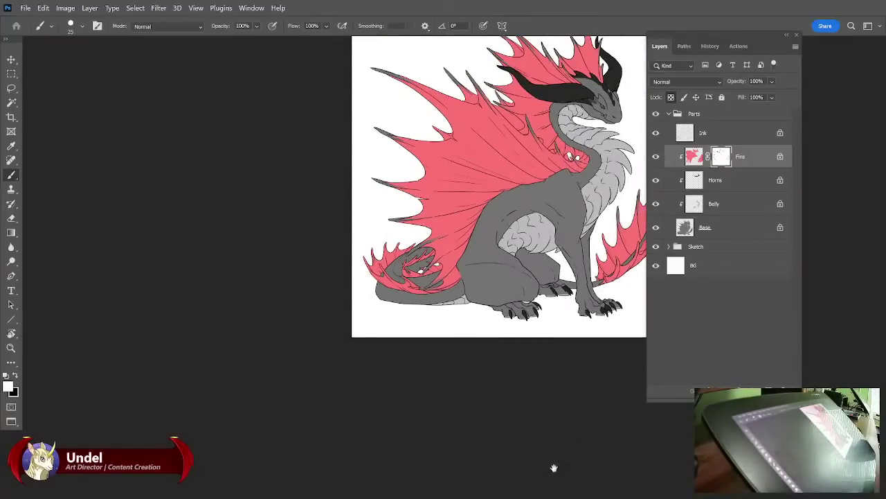
pyautogui.moveTo(520, 357); pyautogui.dragTo(439, 418)
# Apply the layer mask to the Fins layer.
pyautogui.click(696, 160)
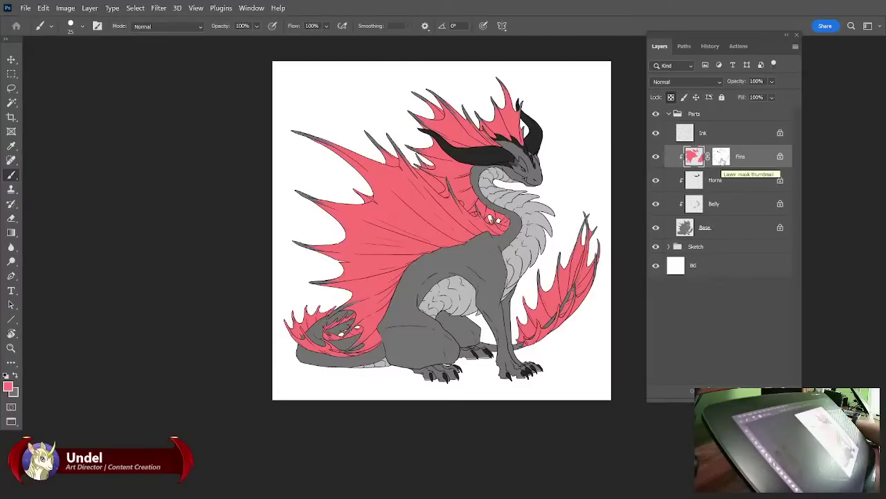
pyautogui.click(722, 158)
pyautogui.rightClick(721, 158)
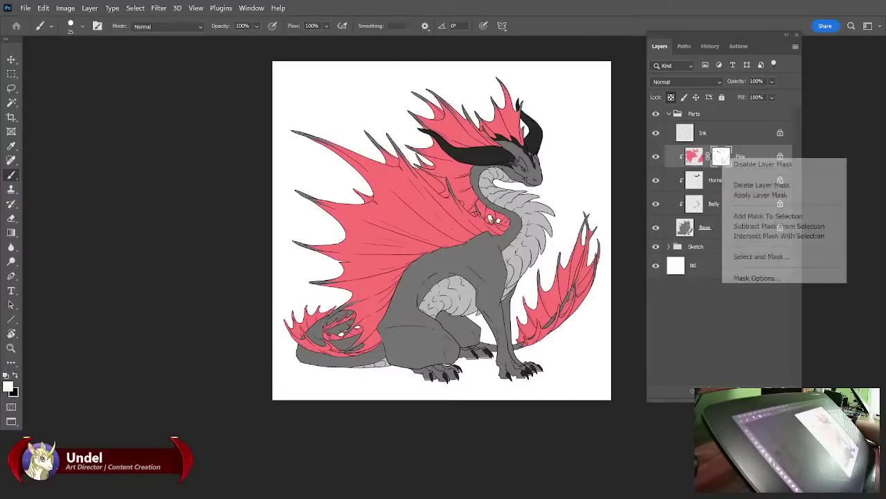
pyautogui.click(731, 196)
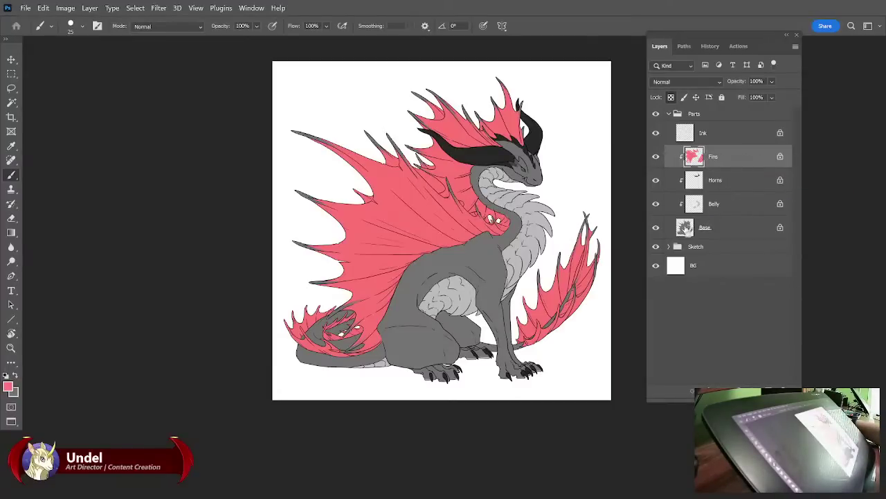
# Clear the Fins color outside the Base shape, using the Base outline expanded by 3 pixels and inverted as the selection, and deselect.
pyautogui.keyDown('ctrl'); pyautogui.click(688, 230); pyautogui.keyUp('ctrl')
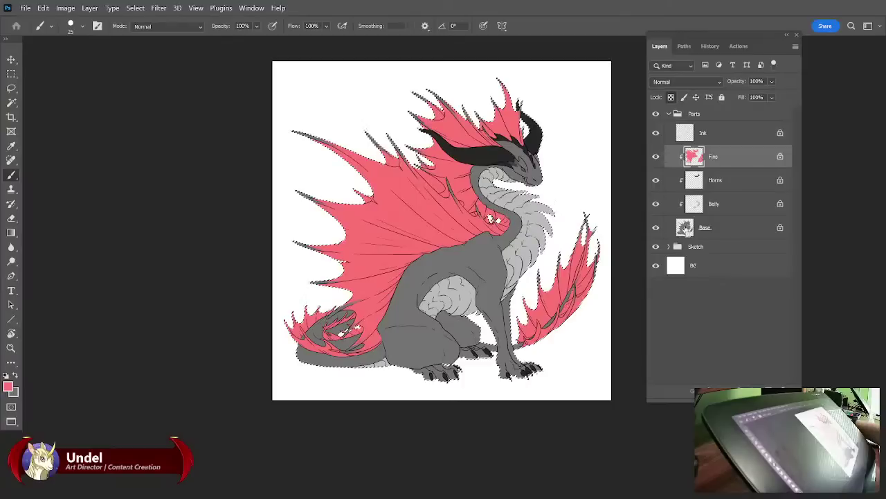
pyautogui.click(134, 7)
pyautogui.moveTo(143, 179)
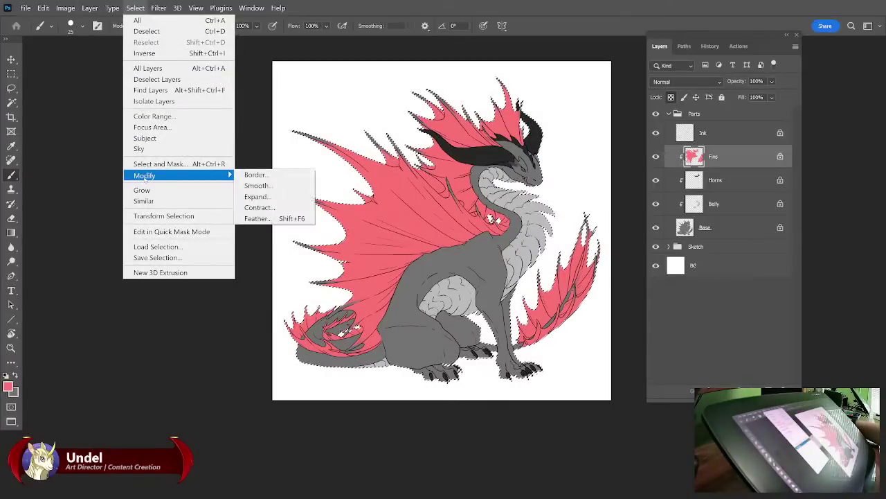
pyautogui.click(256, 196)
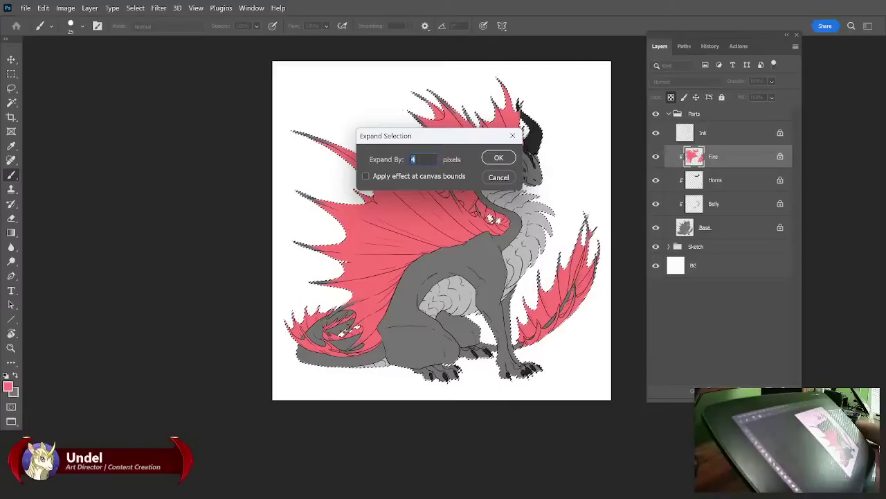
pyautogui.write('3')
pyautogui.click(499, 158)
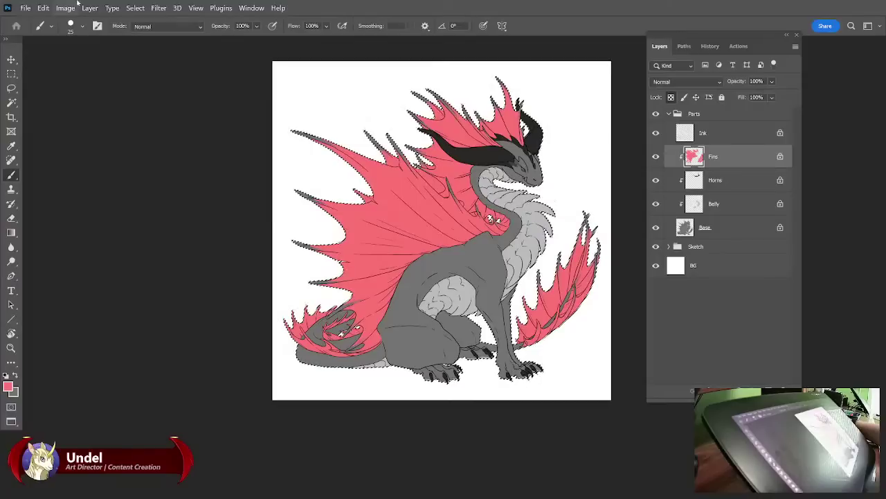
pyautogui.click(135, 8)
pyautogui.click(149, 52)
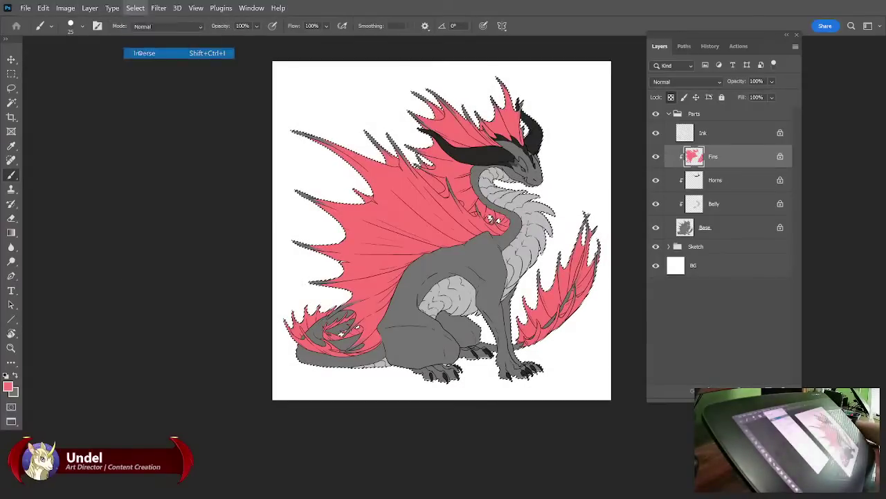
pyautogui.hotkey('ctrl', 'd')
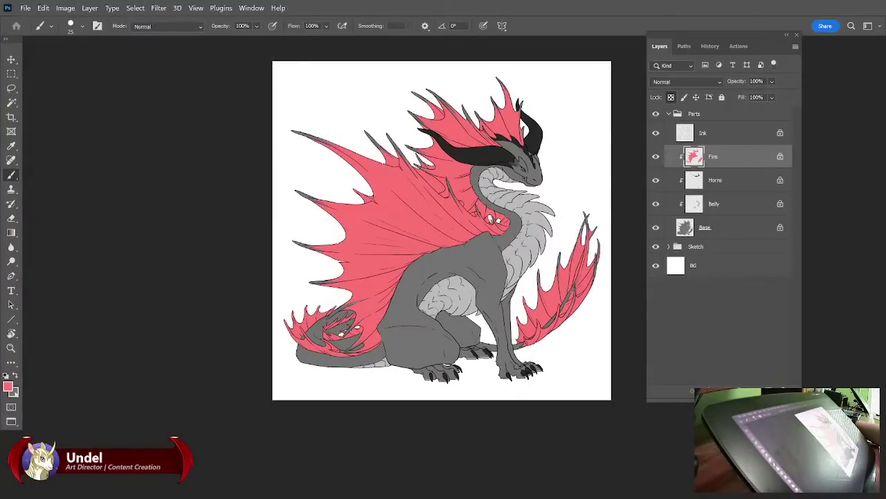
# Choose dark gray 383838 as the foreground color and fill the fins on the Fins layer with it.
pyautogui.click(8, 387)
pyautogui.click(213, 302)
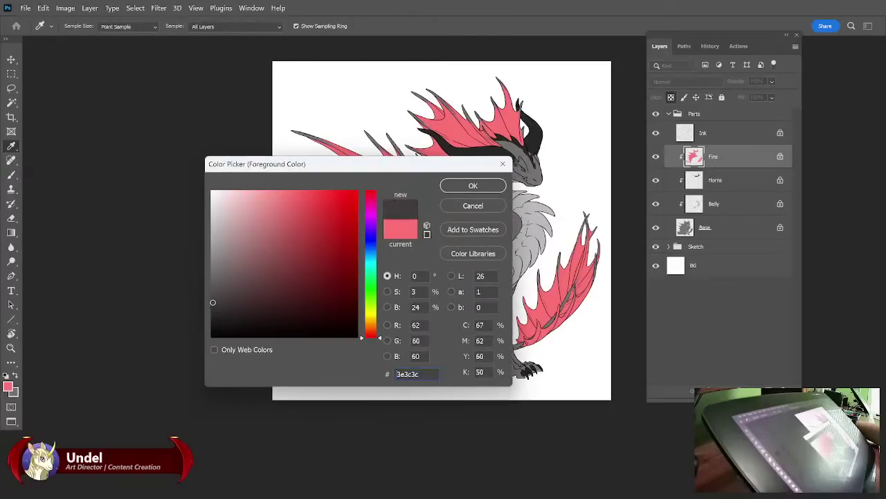
pyautogui.moveTo(212, 302); pyautogui.dragTo(208, 304)
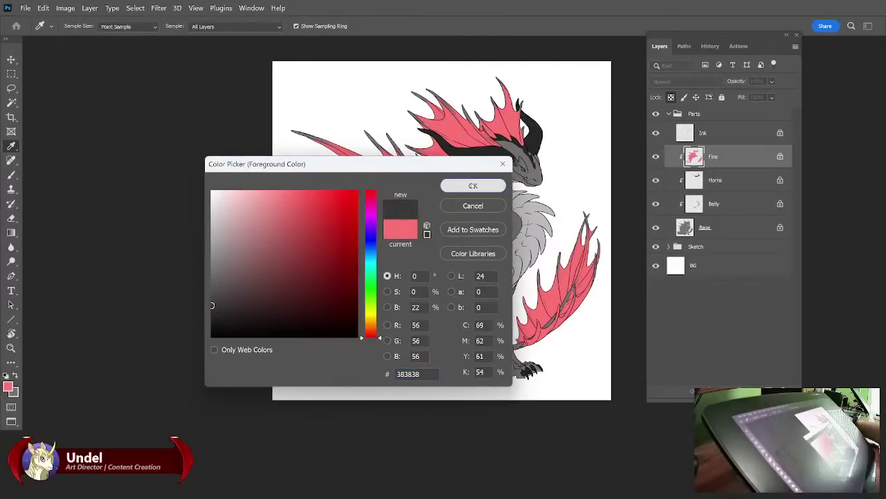
pyautogui.click(473, 185)
pyautogui.press('b')
pyautogui.hotkey('shift', 'F5')
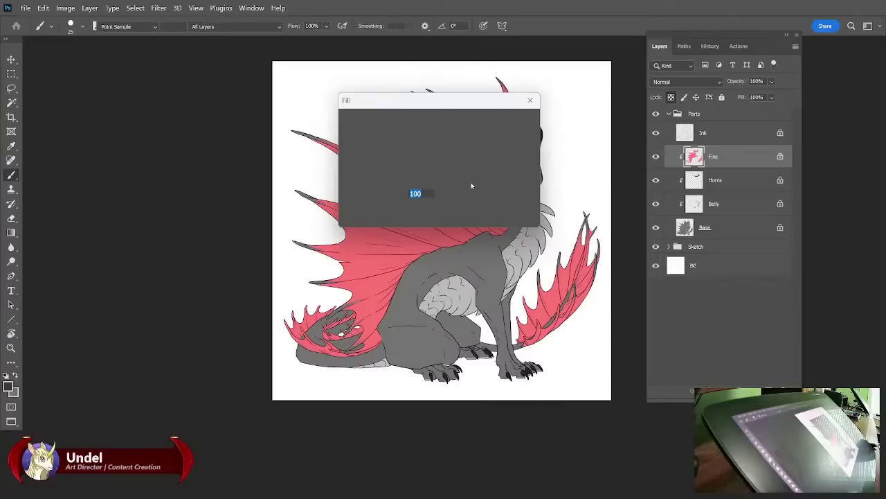
pyautogui.press('Return')
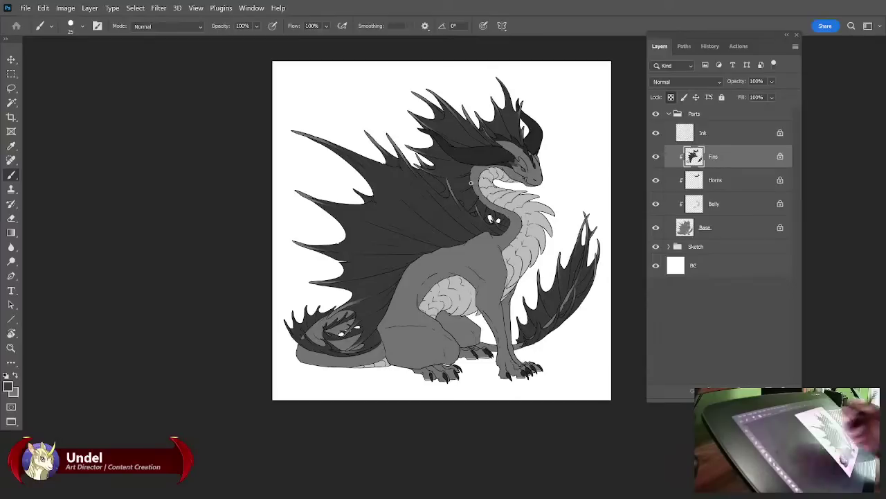
# Create a new layer named Mane/Wing 2 directly above the Fins layer.
pyautogui.click(11, 59)
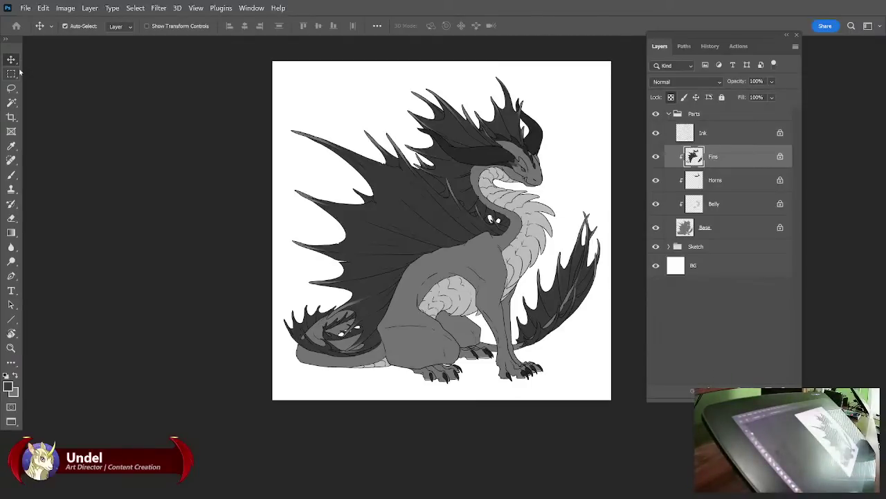
pyautogui.hotkey('ctrl', '+')
pyautogui.hotkey('ctrl', '+')
pyautogui.hotkey('ctrl', '+')
pyautogui.moveTo(608, 97); pyautogui.dragTo(496, 435)
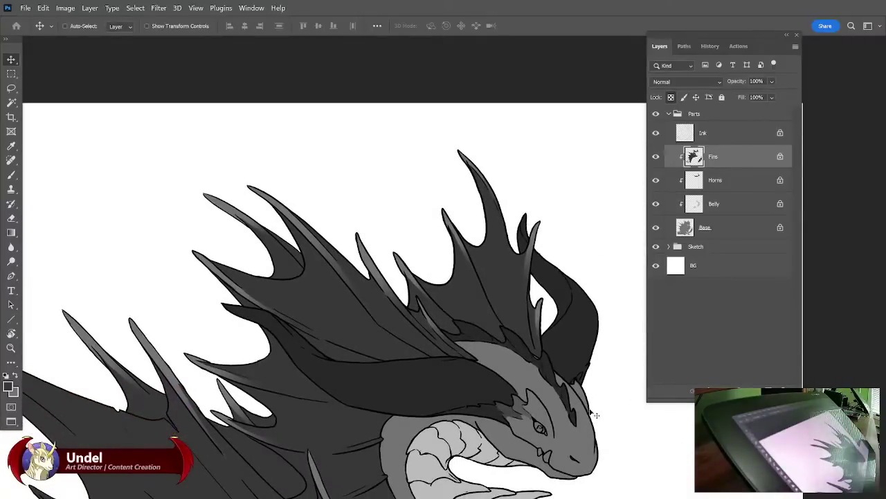
pyautogui.click(796, 47)
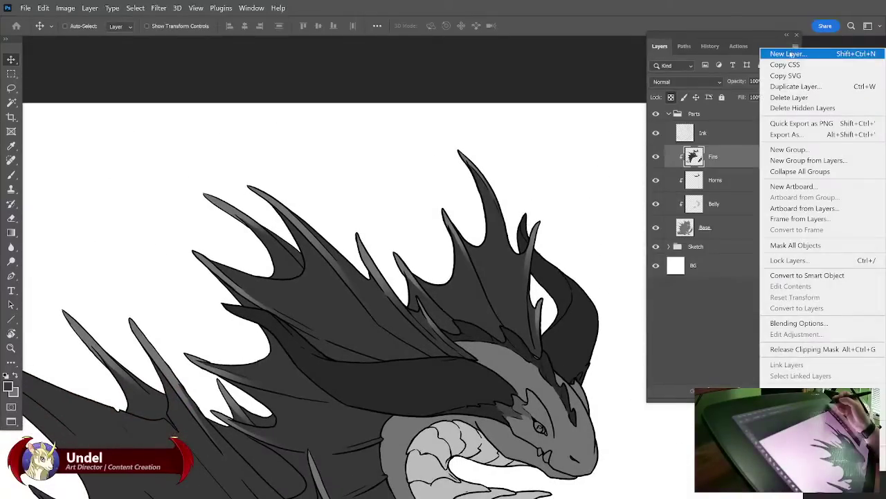
pyautogui.click(793, 55)
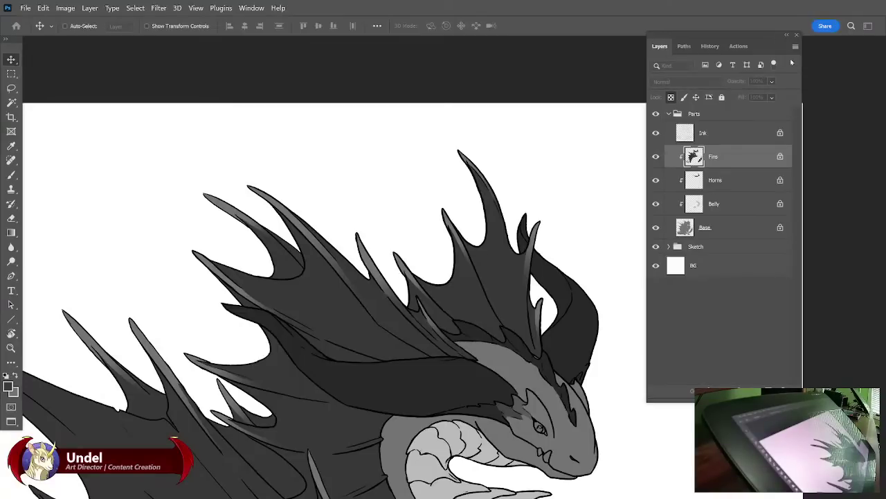
pyautogui.press('Return')
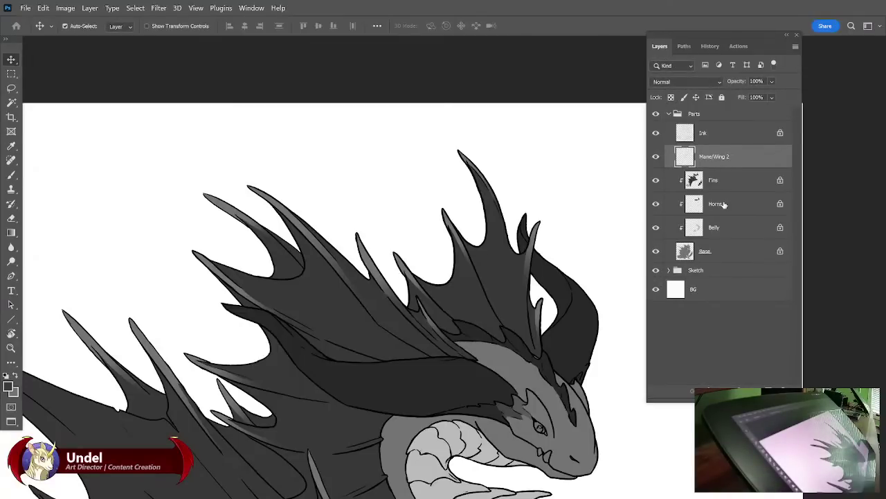
# Release the Fins layer from its clipping mask and clip the Mane/Wing 2 layer to Fins.
pyautogui.hotkey('ctrl', 'alt', 'g')
pyautogui.moveTo(540, 404); pyautogui.dragTo(567, 329)
pyautogui.click(735, 184)
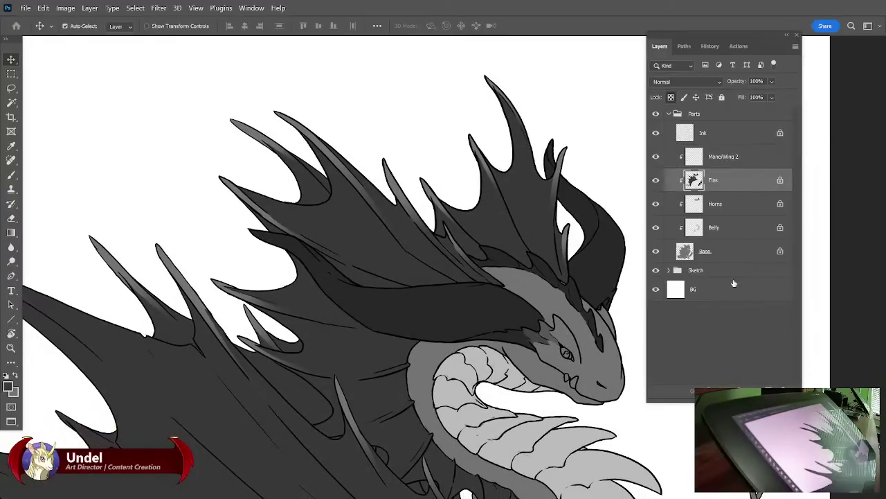
pyautogui.hotkey('ctrl', 'alt', 'g')
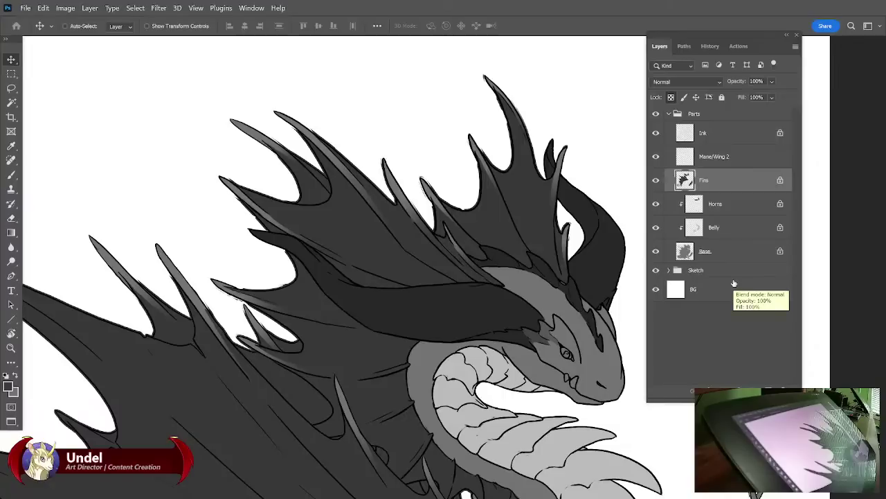
pyautogui.click(727, 157)
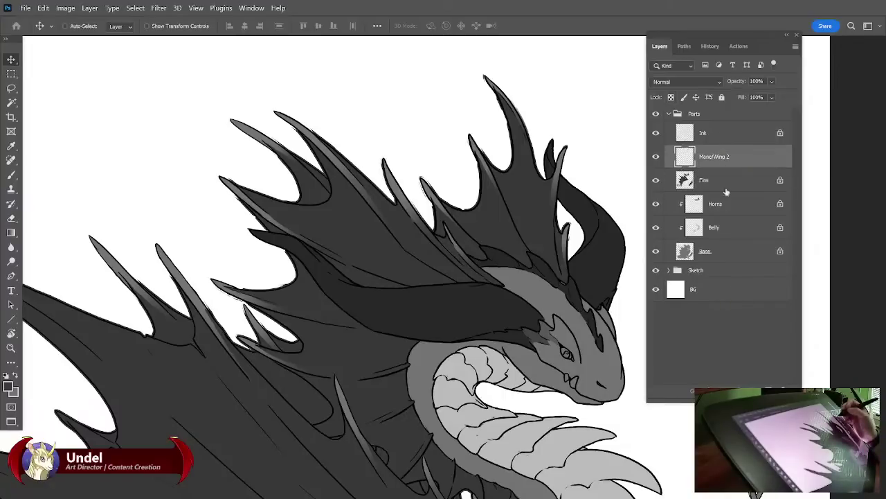
pyautogui.hotkey('ctrl', 'alt', 'g')
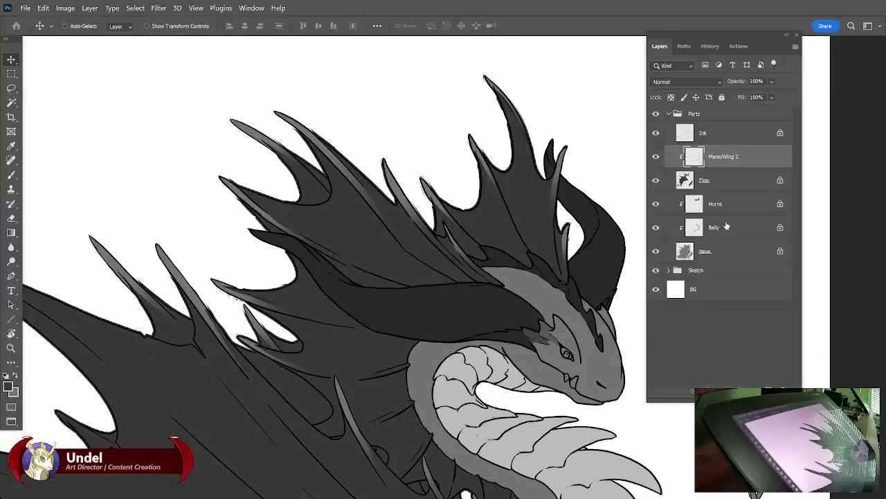
# Paint the front crest fin between the horns pink on the Mane/Wing 2 layer with a size 45 brush.
pyautogui.press('b')
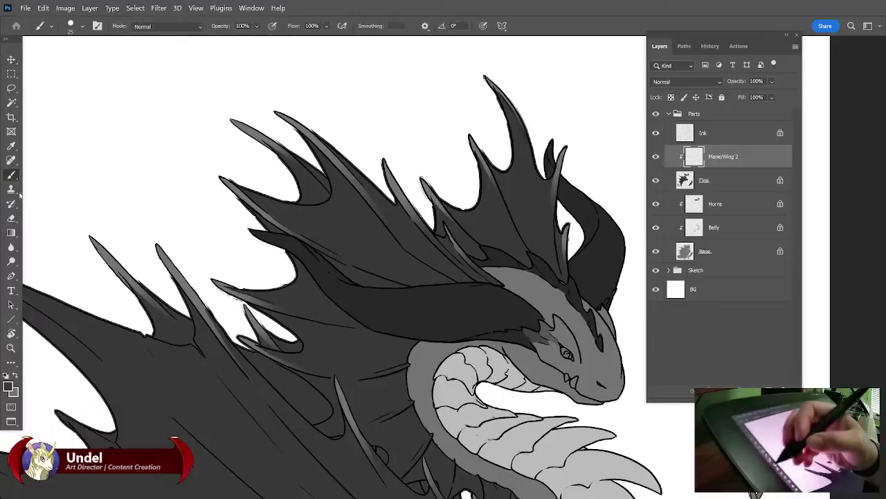
pyautogui.click(8, 386)
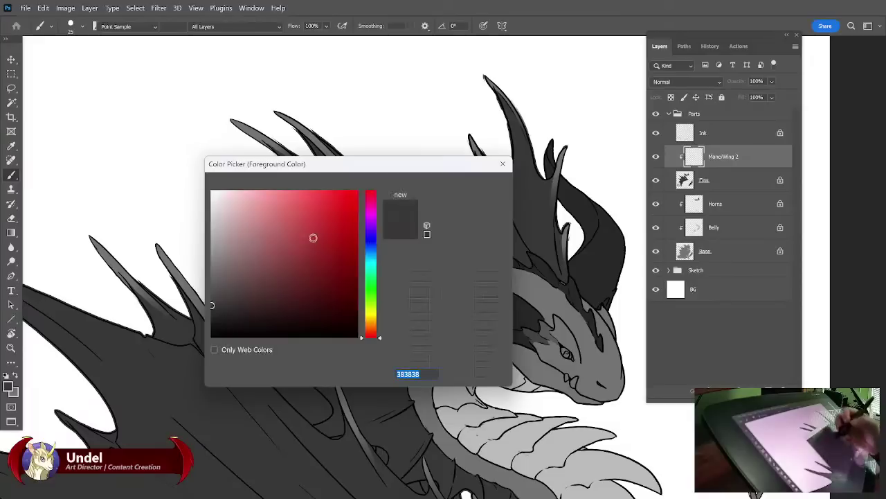
pyautogui.write('ff7f7f')
pyautogui.press('Return')
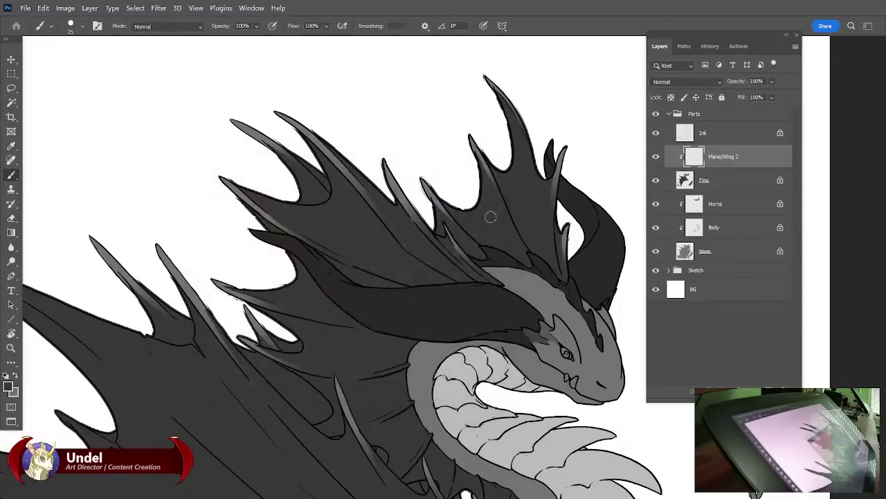
pyautogui.press(']')
pyautogui.press(']')
pyautogui.press(']')
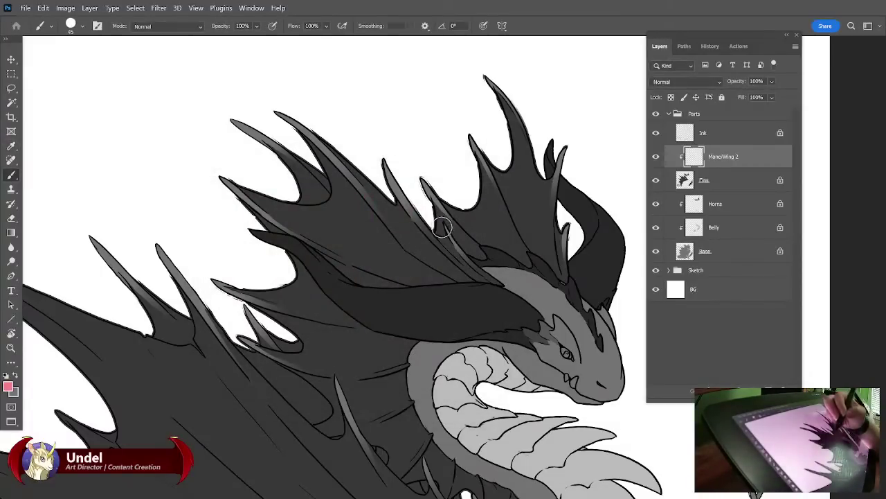
pyautogui.moveTo(450, 222)
pyautogui.mouseDown()
pyautogui.moveTo(425, 186)
pyautogui.moveTo(465, 257)
pyautogui.moveTo(508, 270)
pyautogui.moveTo(472, 131)
pyautogui.moveTo(536, 212)
pyautogui.moveTo(500, 98)
pyautogui.moveTo(544, 182)
pyautogui.moveTo(549, 147)
pyautogui.moveTo(538, 216)
pyautogui.moveTo(565, 277)
pyautogui.mouseUp()
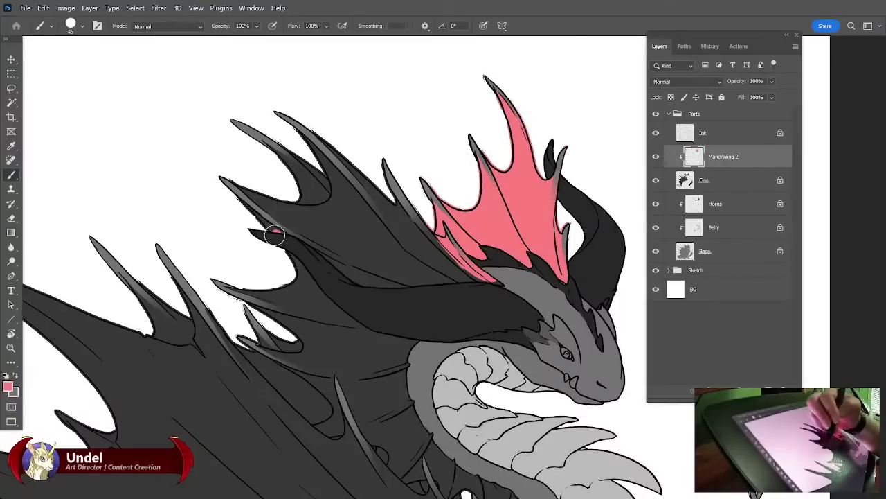
# Paint the large mane fin behind the front crest pink, from its spine tips down to the near horn.
pyautogui.moveTo(277, 232); pyautogui.dragTo(277, 234)
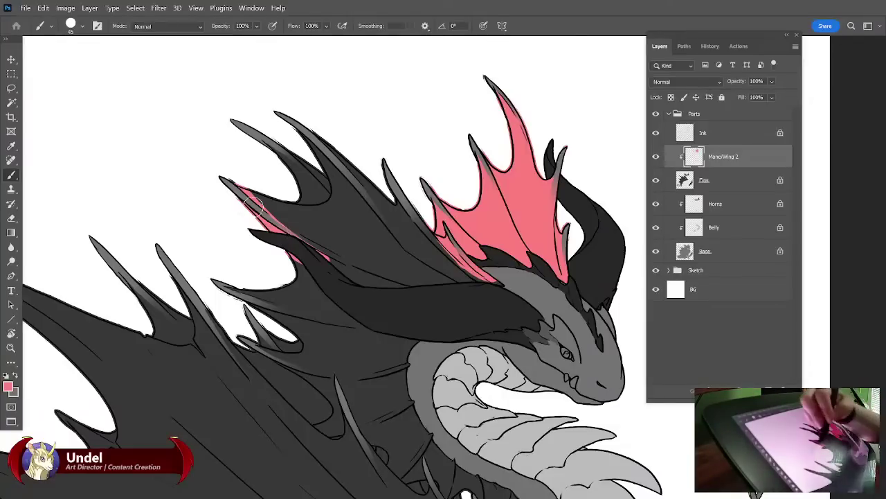
pyautogui.moveTo(253, 204)
pyautogui.mouseDown()
pyautogui.moveTo(283, 212)
pyautogui.moveTo(255, 201)
pyautogui.mouseUp()
pyautogui.moveTo(307, 220)
pyautogui.mouseDown()
pyautogui.moveTo(297, 215)
pyautogui.moveTo(333, 216)
pyautogui.moveTo(312, 206)
pyautogui.mouseUp()
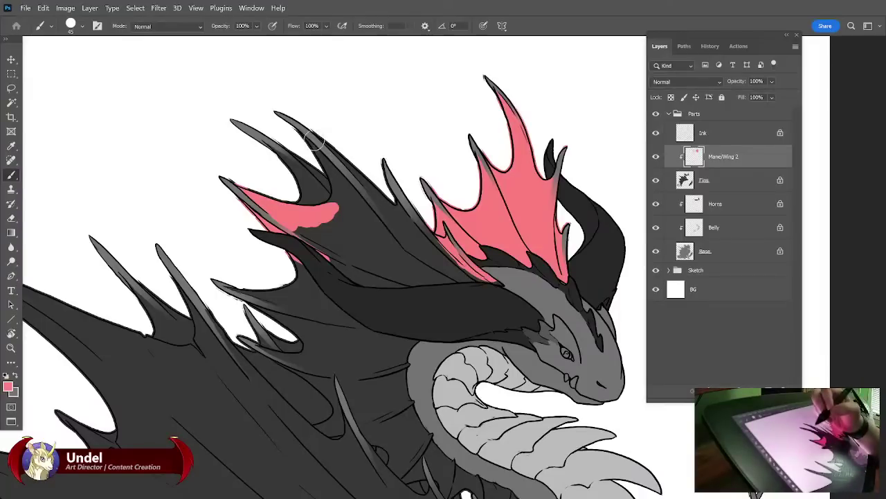
pyautogui.moveTo(316, 142); pyautogui.dragTo(338, 200)
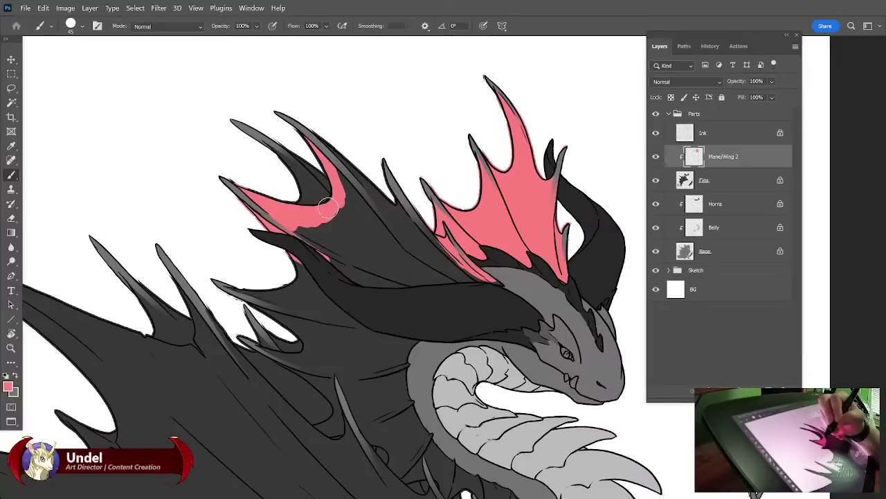
pyautogui.moveTo(337, 198)
pyautogui.mouseDown()
pyautogui.moveTo(333, 170)
pyautogui.moveTo(383, 207)
pyautogui.moveTo(360, 157)
pyautogui.moveTo(411, 238)
pyautogui.moveTo(471, 284)
pyautogui.moveTo(431, 243)
pyautogui.mouseUp()
pyautogui.moveTo(313, 241)
pyautogui.mouseDown()
pyautogui.moveTo(287, 228)
pyautogui.moveTo(317, 237)
pyautogui.moveTo(315, 247)
pyautogui.moveTo(339, 211)
pyautogui.moveTo(340, 242)
pyautogui.moveTo(363, 277)
pyautogui.moveTo(380, 213)
pyautogui.moveTo(457, 294)
pyautogui.mouseUp()
# Paint the mane fin below the near horn pink, extending it to the upper neck and along the next spine.
pyautogui.moveTo(246, 287)
pyautogui.mouseDown()
pyautogui.moveTo(303, 331)
pyautogui.moveTo(295, 313)
pyautogui.moveTo(299, 319)
pyautogui.moveTo(272, 319)
pyautogui.moveTo(287, 325)
pyautogui.moveTo(264, 284)
pyautogui.moveTo(322, 321)
pyautogui.moveTo(339, 297)
pyautogui.mouseUp()
pyautogui.press('space')
pyautogui.moveTo(397, 328); pyautogui.dragTo(398, 274)
pyautogui.moveTo(263, 299)
pyautogui.mouseDown()
pyautogui.moveTo(302, 311)
pyautogui.moveTo(245, 288)
pyautogui.moveTo(310, 320)
pyautogui.moveTo(286, 305)
pyautogui.moveTo(313, 299)
pyautogui.mouseUp()
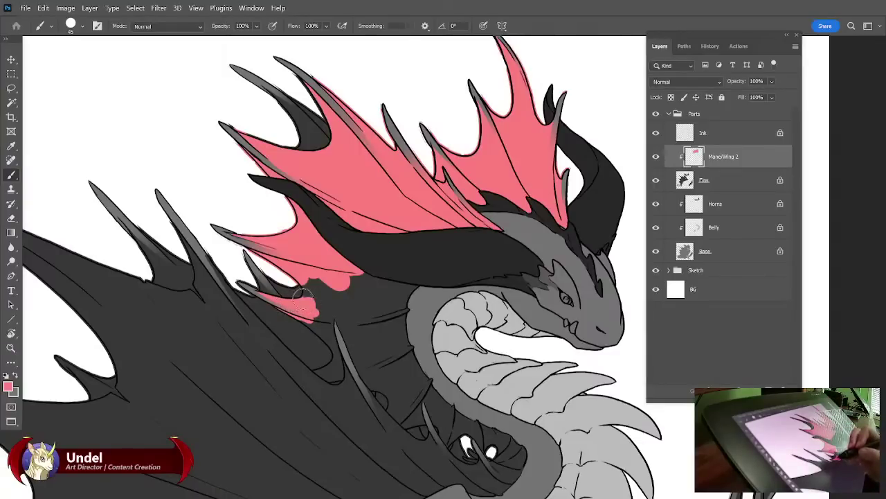
pyautogui.moveTo(342, 294); pyautogui.dragTo(327, 302)
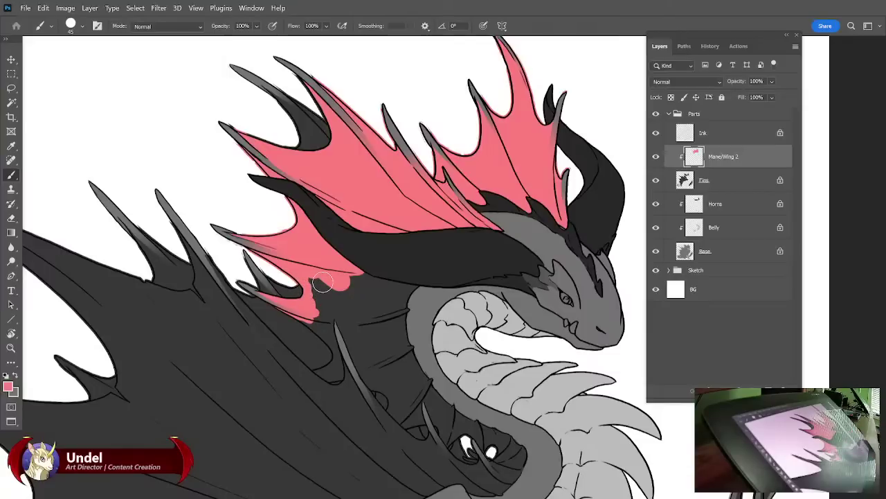
pyautogui.moveTo(322, 282)
pyautogui.mouseDown()
pyautogui.moveTo(366, 332)
pyautogui.moveTo(408, 340)
pyautogui.moveTo(361, 273)
pyautogui.moveTo(421, 315)
pyautogui.moveTo(425, 272)
pyautogui.mouseUp()
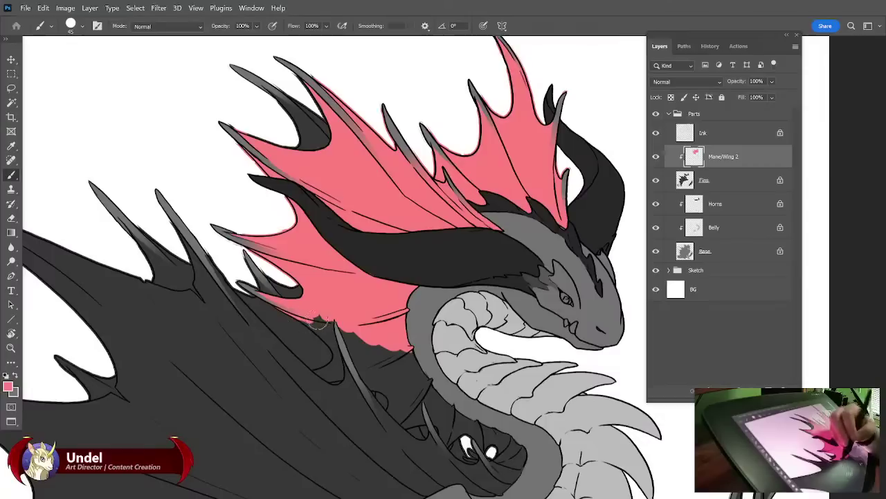
pyautogui.moveTo(317, 320)
pyautogui.mouseDown()
pyautogui.moveTo(323, 334)
pyautogui.moveTo(317, 326)
pyautogui.moveTo(341, 324)
pyautogui.moveTo(372, 385)
pyautogui.mouseUp()
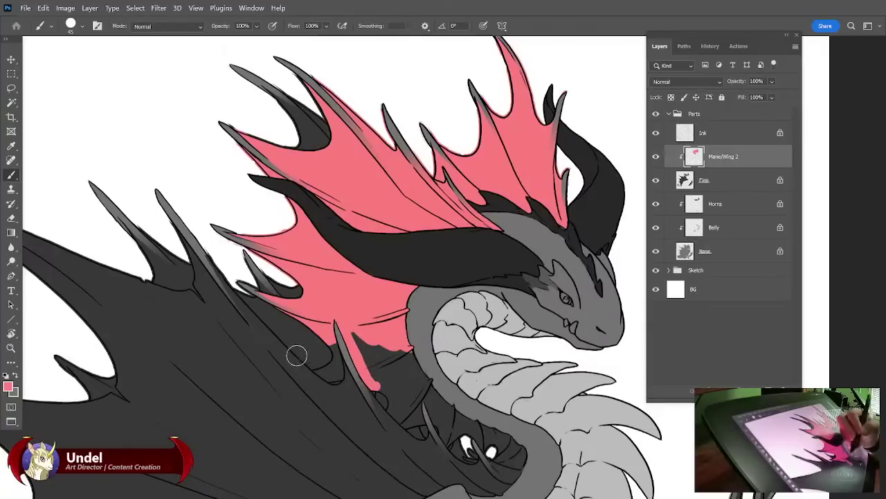
# Fill the remaining dark patches of the neck fin with pink down along the neck, reducing the brush to 25.
pyautogui.hotkey('ctrl', '+')
pyautogui.hotkey('ctrl', '+')
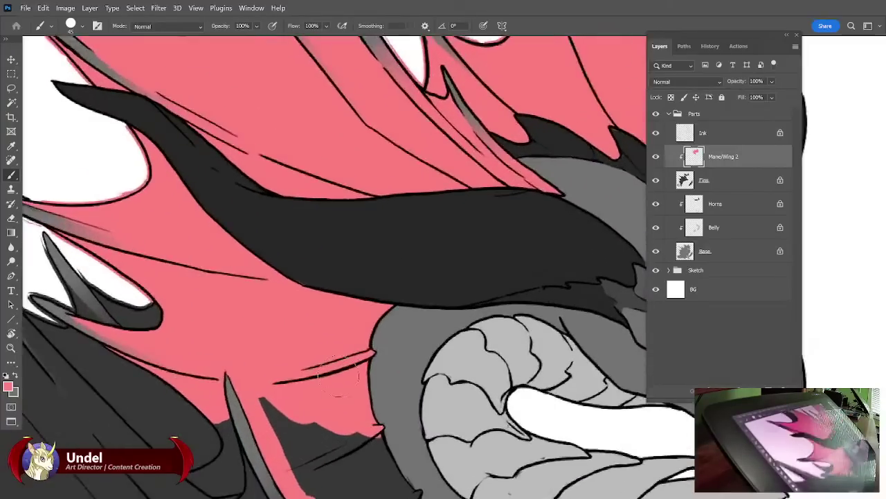
pyautogui.moveTo(336, 374); pyautogui.dragTo(421, 271)
pyautogui.moveTo(312, 334)
pyautogui.mouseDown()
pyautogui.moveTo(311, 362)
pyautogui.moveTo(272, 376)
pyautogui.moveTo(309, 361)
pyautogui.moveTo(276, 377)
pyautogui.moveTo(301, 389)
pyautogui.moveTo(294, 391)
pyautogui.moveTo(320, 389)
pyautogui.moveTo(320, 362)
pyautogui.moveTo(322, 378)
pyautogui.moveTo(295, 382)
pyautogui.moveTo(324, 381)
pyautogui.moveTo(309, 386)
pyautogui.moveTo(320, 391)
pyautogui.moveTo(314, 382)
pyautogui.moveTo(329, 377)
pyautogui.moveTo(367, 289)
pyautogui.moveTo(341, 295)
pyautogui.moveTo(407, 410)
pyautogui.mouseUp()
pyautogui.press('[')
pyautogui.press('[')
pyautogui.press('[')
pyautogui.press('[')
pyautogui.moveTo(403, 374)
pyautogui.mouseDown()
pyautogui.moveTo(396, 316)
pyautogui.moveTo(474, 394)
pyautogui.moveTo(485, 396)
pyautogui.moveTo(463, 351)
pyautogui.moveTo(474, 341)
pyautogui.moveTo(512, 408)
pyautogui.moveTo(450, 324)
pyautogui.moveTo(416, 239)
pyautogui.mouseUp()
pyautogui.hotkey('ctrl', '-')
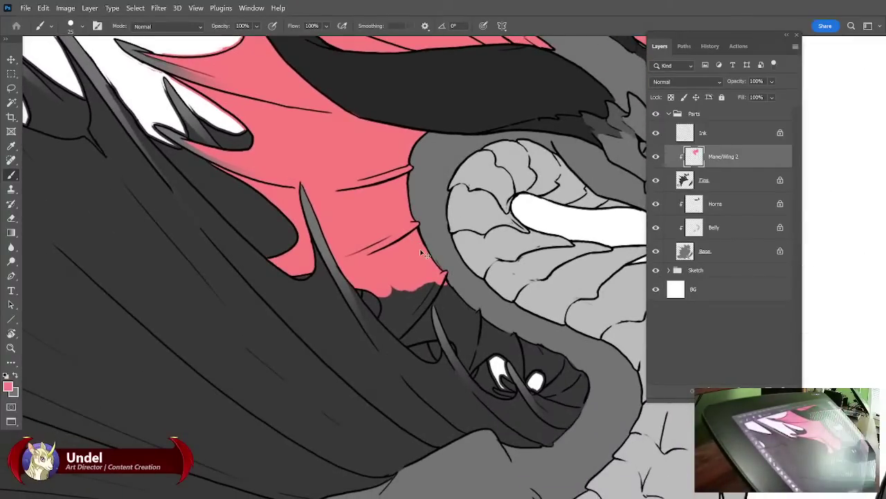
# Paint the neck fin pink around the small spine and on to the next fin ridge, stopping at the first white gap.
pyautogui.hotkey('ctrl', '+')
pyautogui.moveTo(365, 309); pyautogui.dragTo(372, 344)
pyautogui.moveTo(389, 363); pyautogui.dragTo(443, 356)
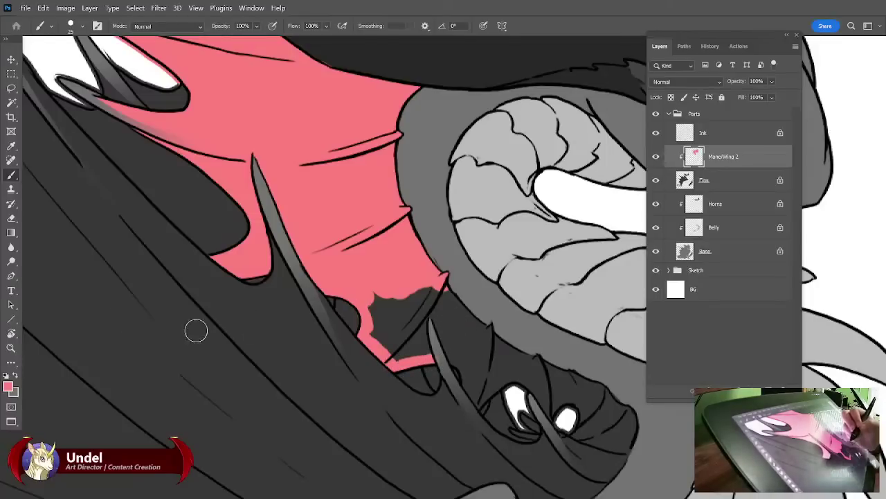
pyautogui.press('e')
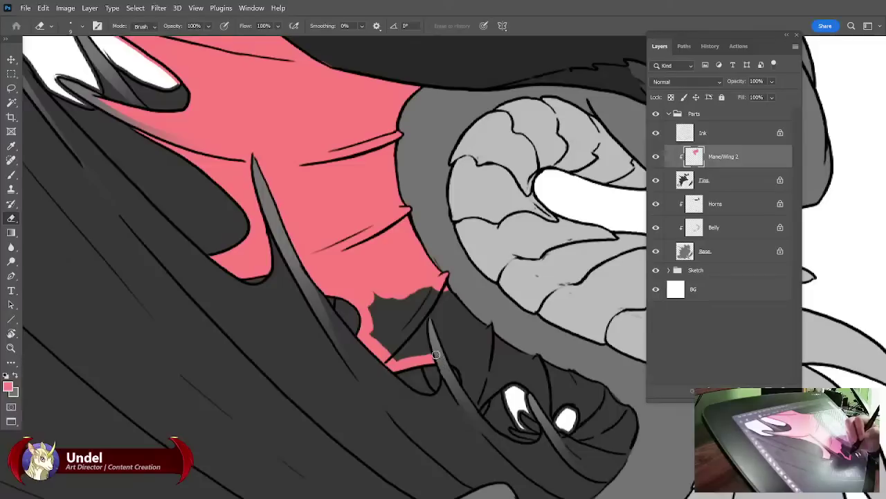
pyautogui.press('b')
pyautogui.moveTo(426, 324); pyautogui.dragTo(416, 357)
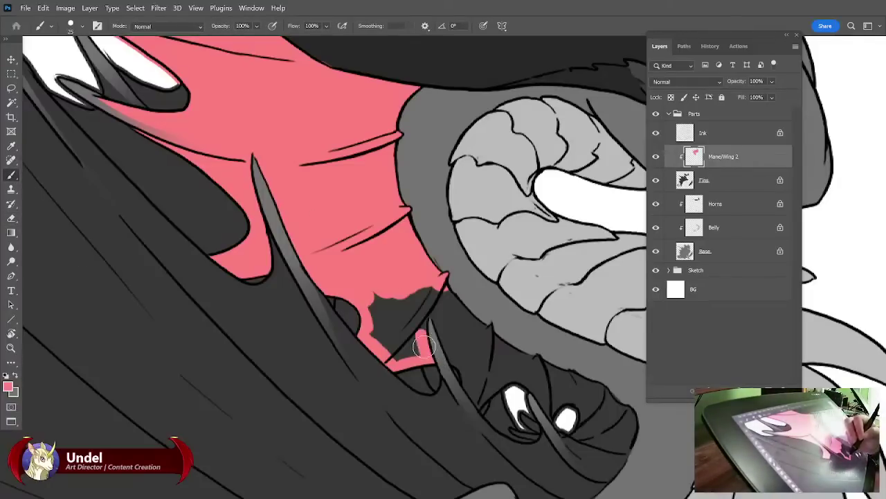
pyautogui.moveTo(421, 312)
pyautogui.mouseDown()
pyautogui.moveTo(432, 293)
pyautogui.moveTo(404, 283)
pyautogui.moveTo(383, 346)
pyautogui.moveTo(410, 333)
pyautogui.mouseUp()
pyautogui.moveTo(428, 305)
pyautogui.mouseDown()
pyautogui.moveTo(479, 402)
pyautogui.moveTo(500, 380)
pyautogui.moveTo(513, 385)
pyautogui.moveTo(500, 352)
pyautogui.moveTo(486, 355)
pyautogui.moveTo(482, 378)
pyautogui.moveTo(449, 290)
pyautogui.moveTo(428, 293)
pyautogui.moveTo(474, 344)
pyautogui.mouseUp()
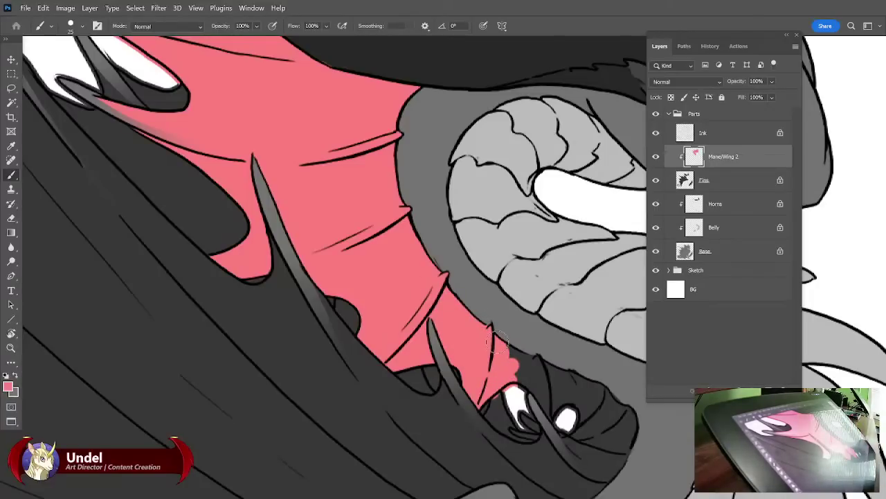
# Continue the pink on the Mane/Wing 2 layer along the narrowing neck fin, around the two white gaps.
pyautogui.click(675, 253)
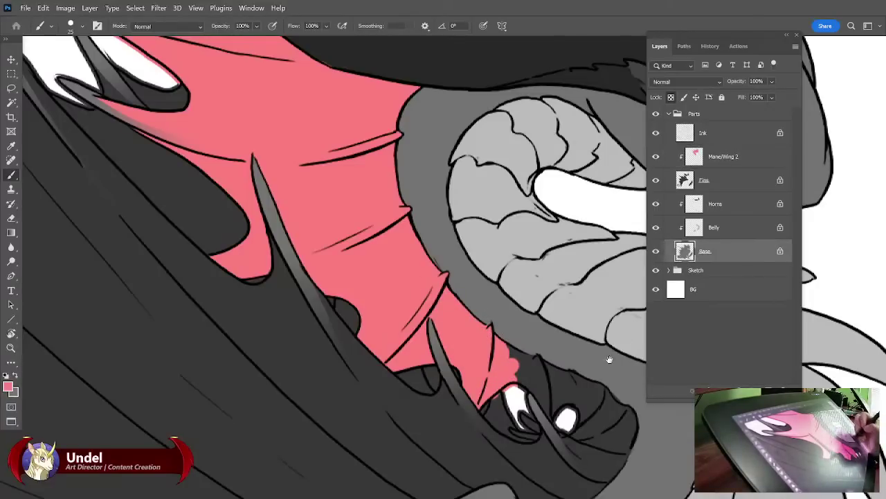
pyautogui.moveTo(608, 358); pyautogui.dragTo(524, 325)
pyautogui.moveTo(452, 307); pyautogui.dragTo(444, 331)
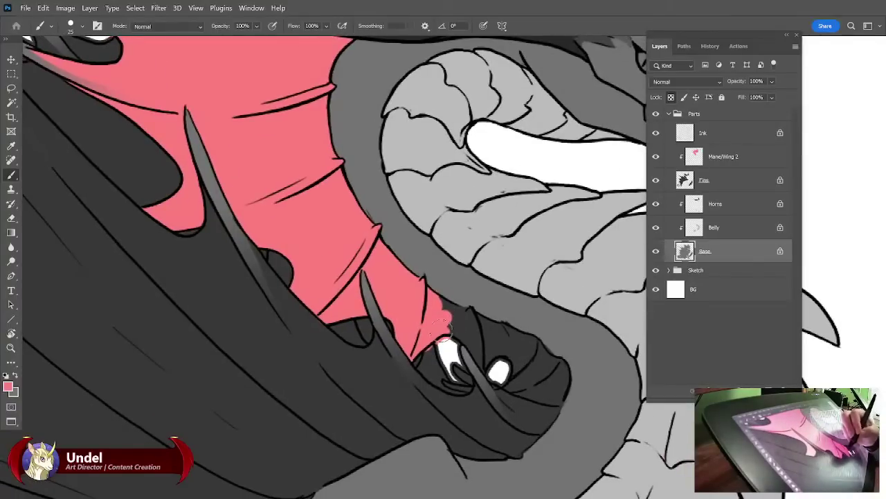
pyautogui.click(726, 158)
pyautogui.moveTo(454, 297)
pyautogui.mouseDown()
pyautogui.moveTo(453, 337)
pyautogui.moveTo(476, 346)
pyautogui.moveTo(473, 339)
pyautogui.moveTo(482, 361)
pyautogui.moveTo(496, 348)
pyautogui.moveTo(489, 364)
pyautogui.moveTo(458, 303)
pyautogui.moveTo(477, 314)
pyautogui.moveTo(500, 361)
pyautogui.moveTo(513, 339)
pyautogui.moveTo(501, 376)
pyautogui.moveTo(513, 351)
pyautogui.mouseUp()
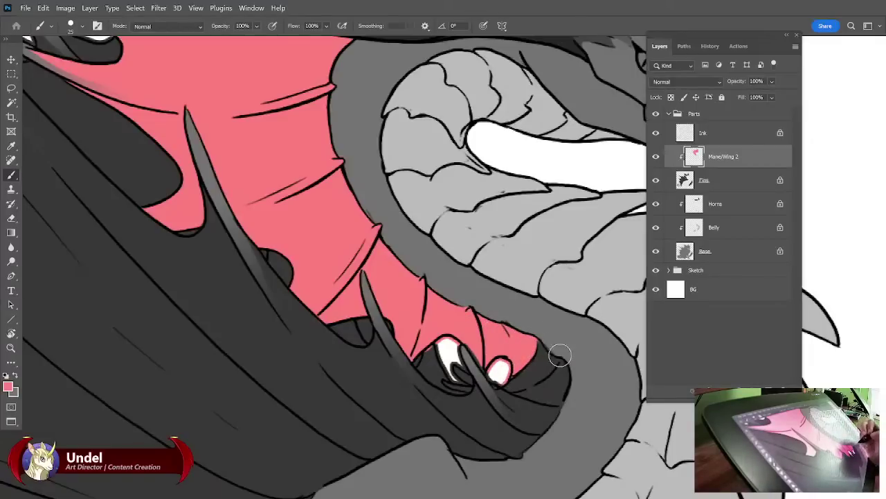
# Lasso the fin's dark end section and the small fold beside the white gap, fill both with pink, and deselect.
pyautogui.moveTo(584, 380); pyautogui.dragTo(501, 328)
pyautogui.moveTo(580, 365); pyautogui.dragTo(582, 367)
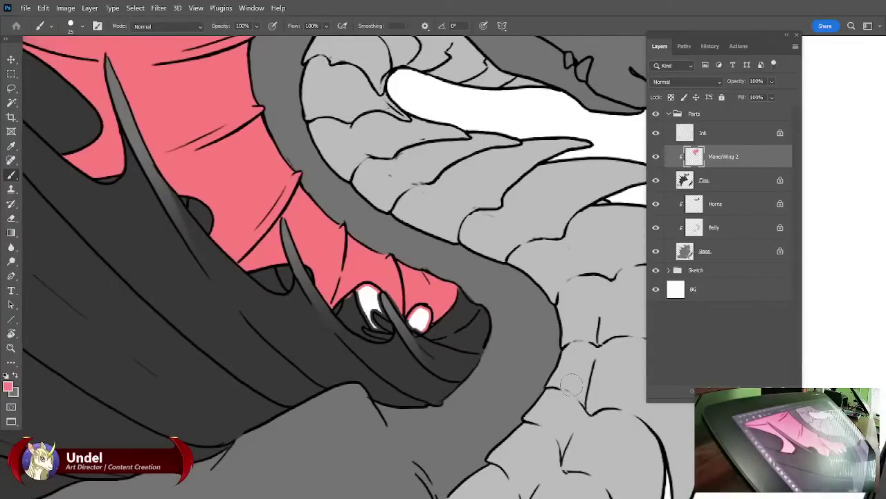
pyautogui.press('l')
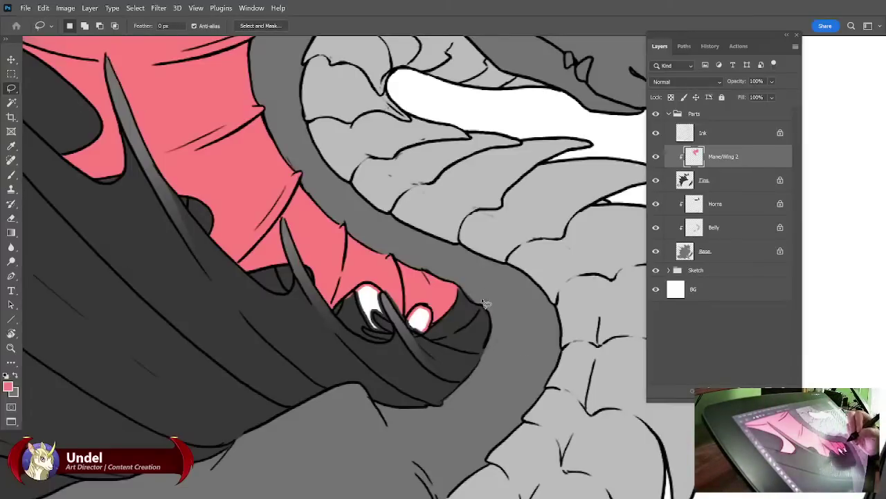
pyautogui.moveTo(485, 305)
pyautogui.mouseDown()
pyautogui.moveTo(472, 286)
pyautogui.moveTo(457, 291)
pyautogui.moveTo(424, 338)
pyautogui.moveTo(486, 358)
pyautogui.moveTo(498, 338)
pyautogui.moveTo(488, 298)
pyautogui.mouseUp()
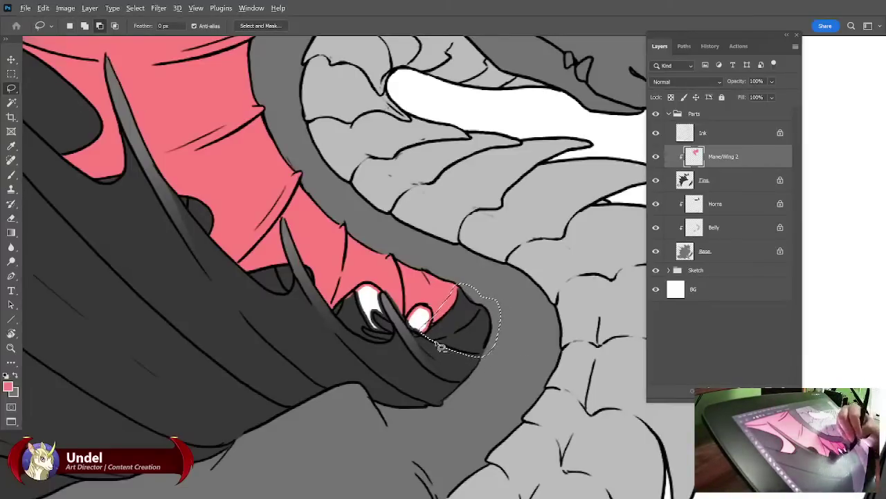
pyautogui.moveTo(479, 357)
pyautogui.mouseDown()
pyautogui.moveTo(426, 349)
pyautogui.moveTo(421, 336)
pyautogui.mouseUp()
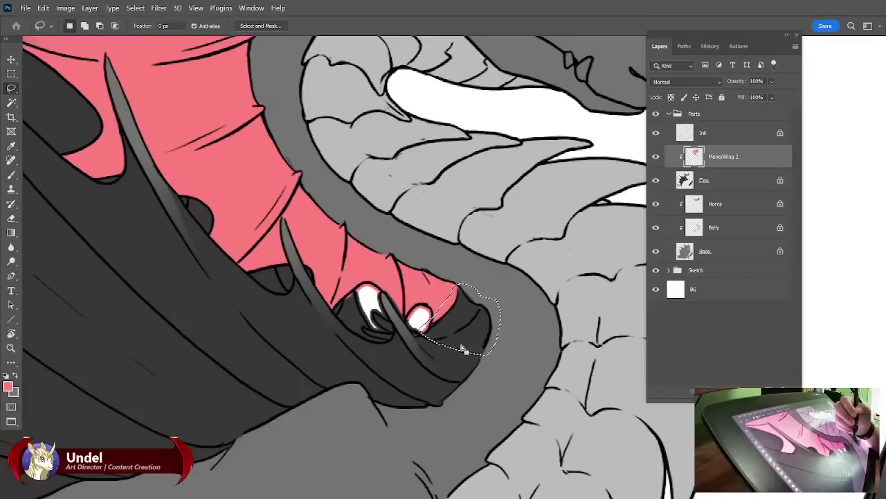
pyautogui.moveTo(372, 307); pyautogui.dragTo(375, 323)
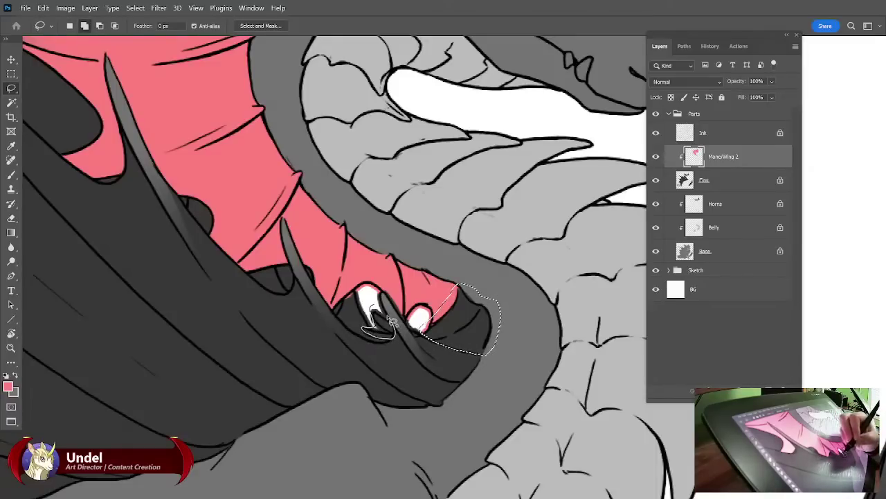
pyautogui.moveTo(374, 305); pyautogui.dragTo(372, 291)
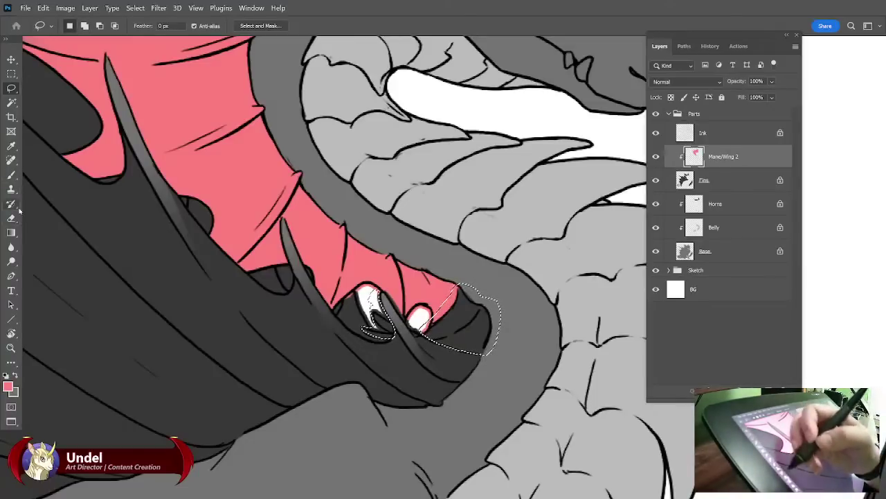
pyautogui.hotkey('shift', 'BackSpace')
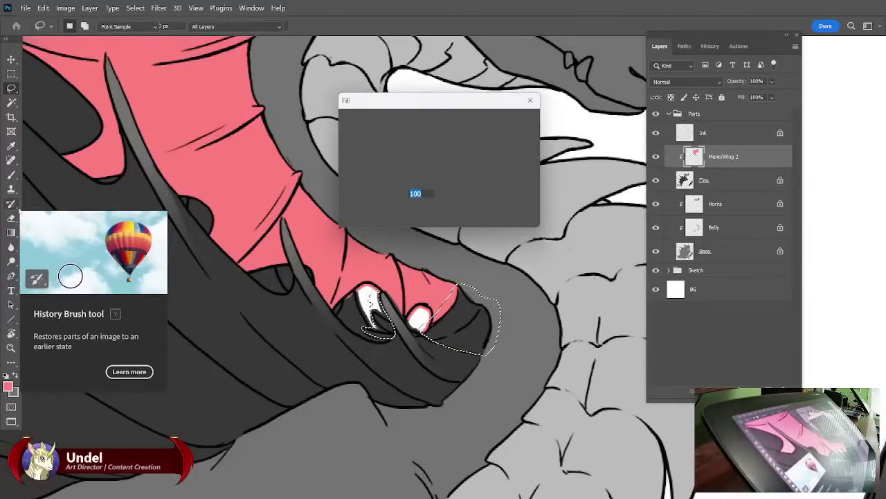
pyautogui.press('Return')
pyautogui.hotkey('ctrl', 'd')
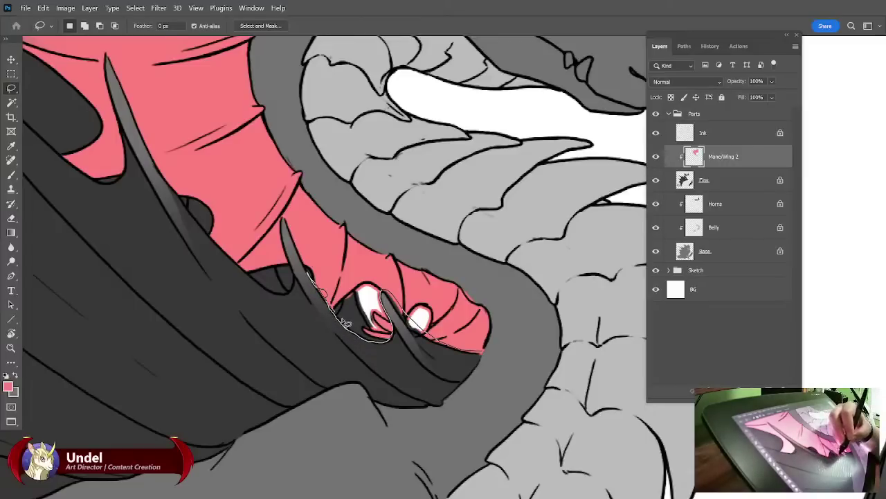
# Lasso the dark membrane around the last spine below the fin end, trim the selection, fill it with pink, and deselect.
pyautogui.moveTo(345, 324)
pyautogui.mouseDown()
pyautogui.moveTo(388, 364)
pyautogui.moveTo(486, 413)
pyautogui.mouseUp()
pyautogui.moveTo(507, 336); pyautogui.dragTo(508, 336)
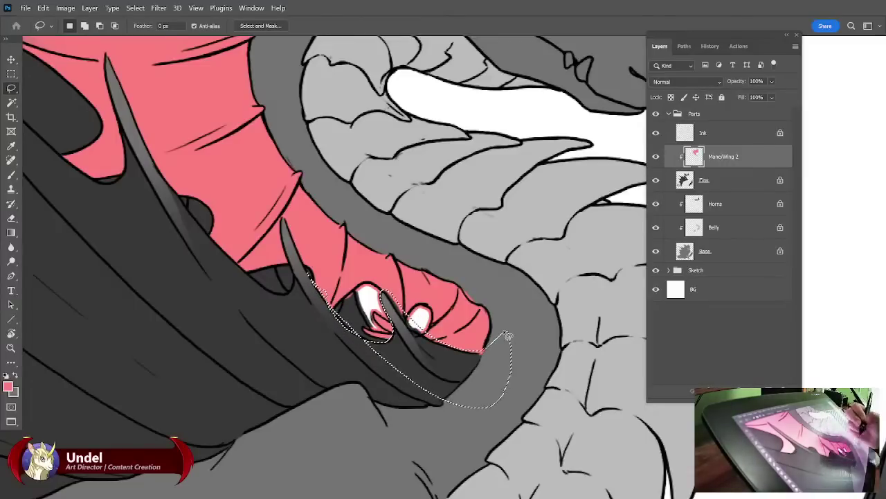
pyautogui.click(11, 232)
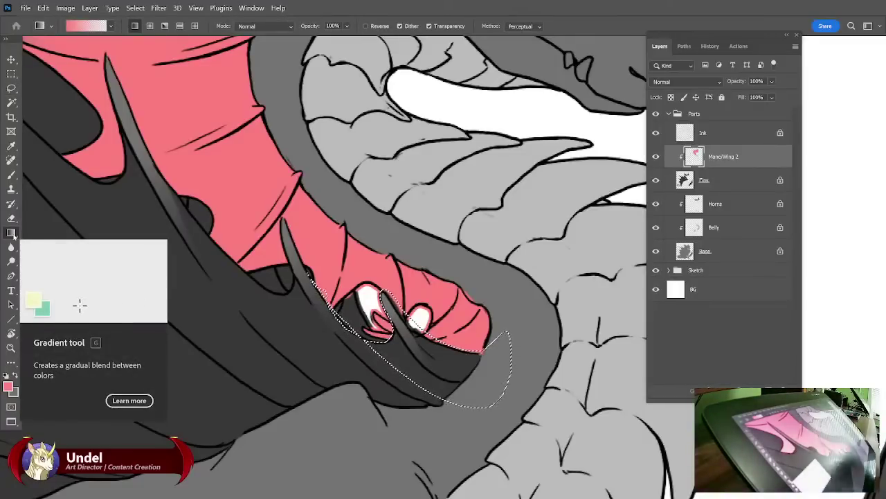
pyautogui.click(11, 89)
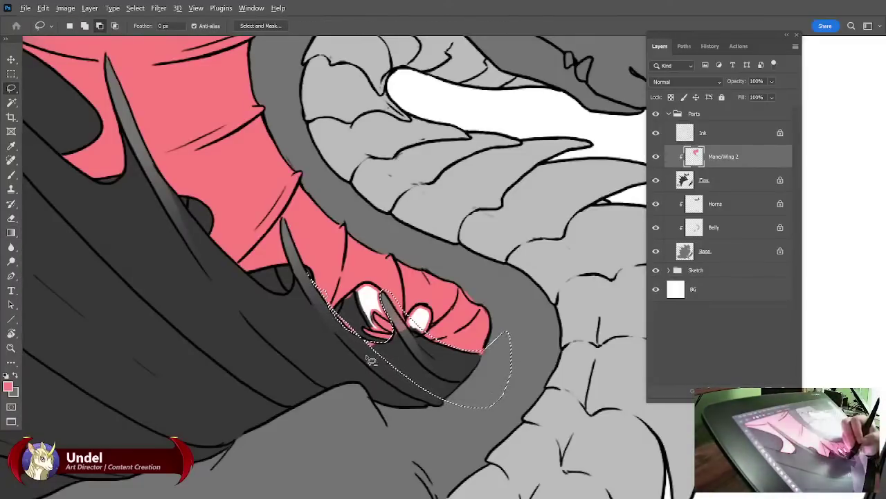
pyautogui.moveTo(368, 348)
pyautogui.mouseDown()
pyautogui.moveTo(311, 336)
pyautogui.moveTo(366, 348)
pyautogui.mouseUp()
pyautogui.press('g')
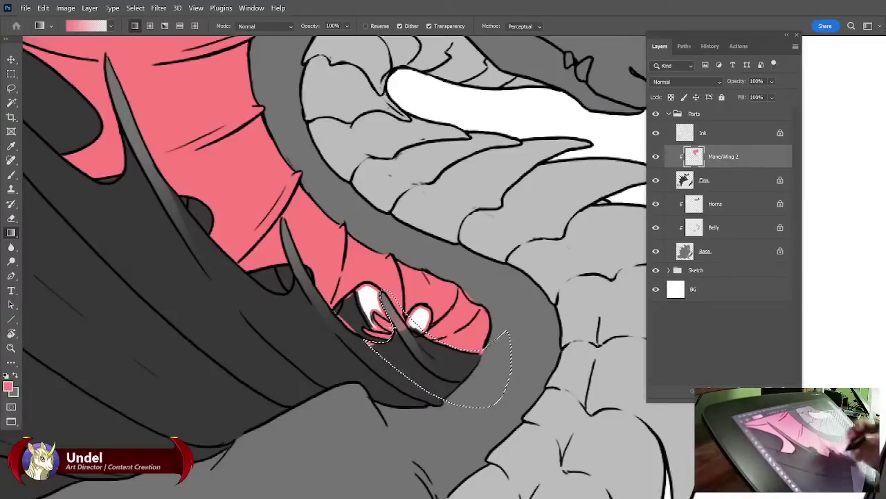
pyautogui.hotkey('shift', 'BackSpace')
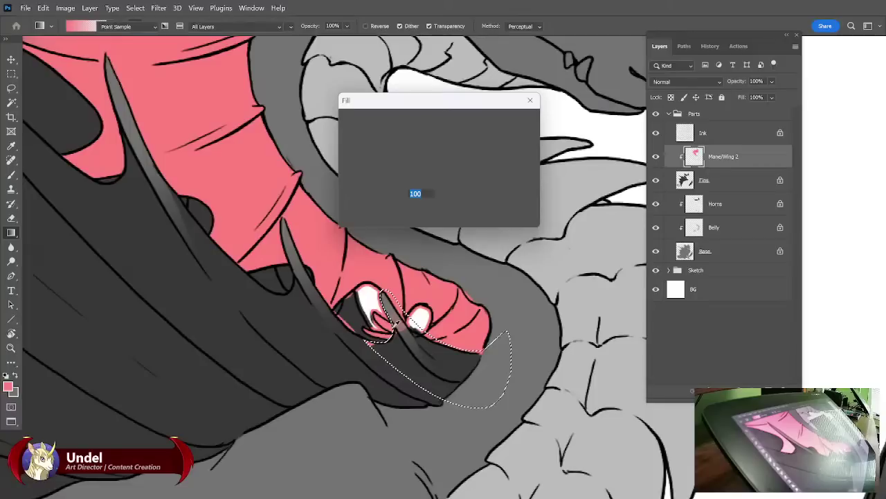
pyautogui.press('Return')
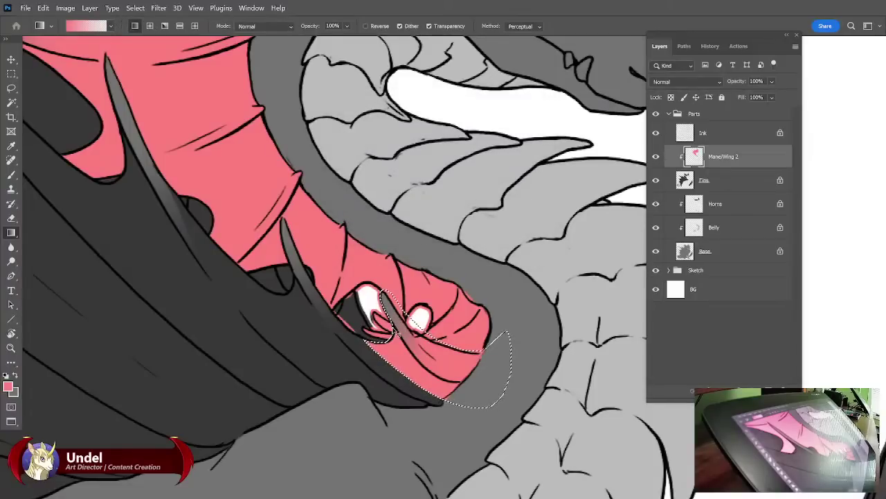
pyautogui.hotkey('ctrl', 'd')
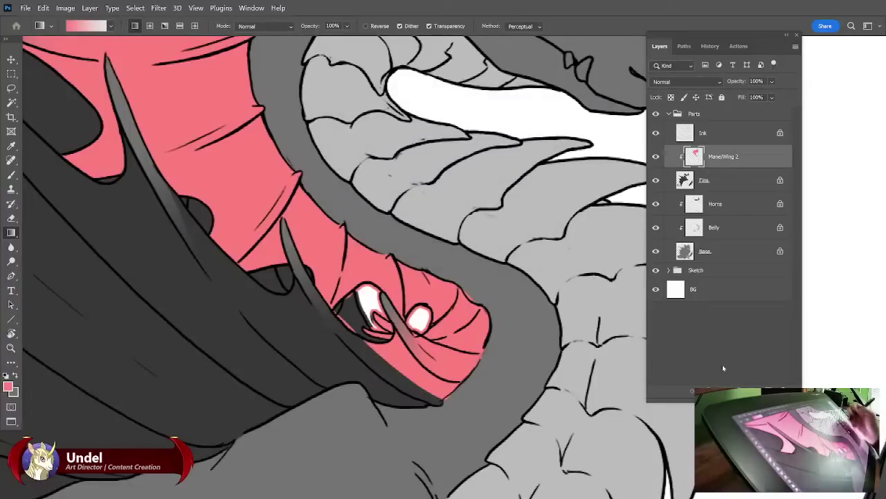
# Add a layer mask to Mane/Wing 2 and fade the lassoed lower membrane around the last spine with a black-to-white gradient.
pyautogui.click(722, 391)
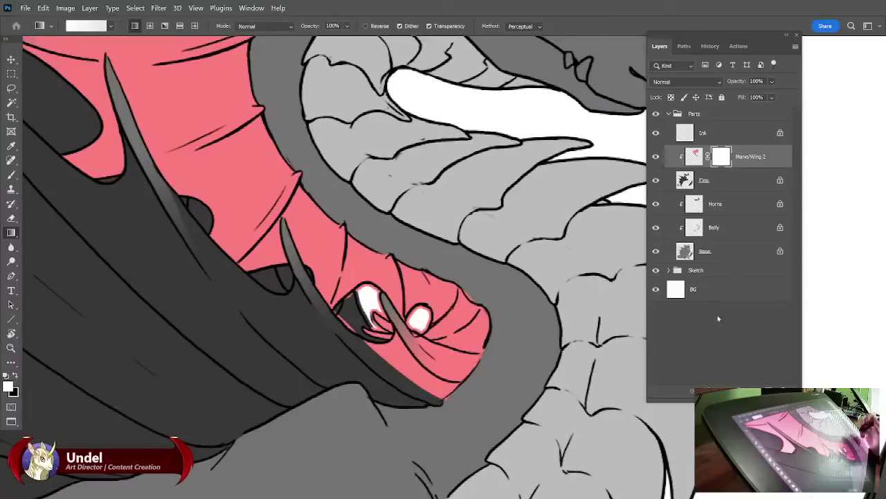
pyautogui.press('l')
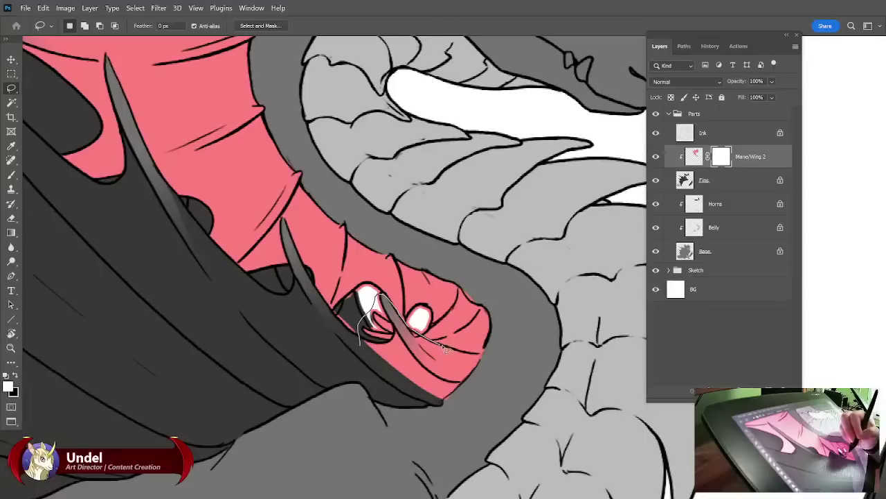
pyautogui.moveTo(361, 405); pyautogui.dragTo(353, 350)
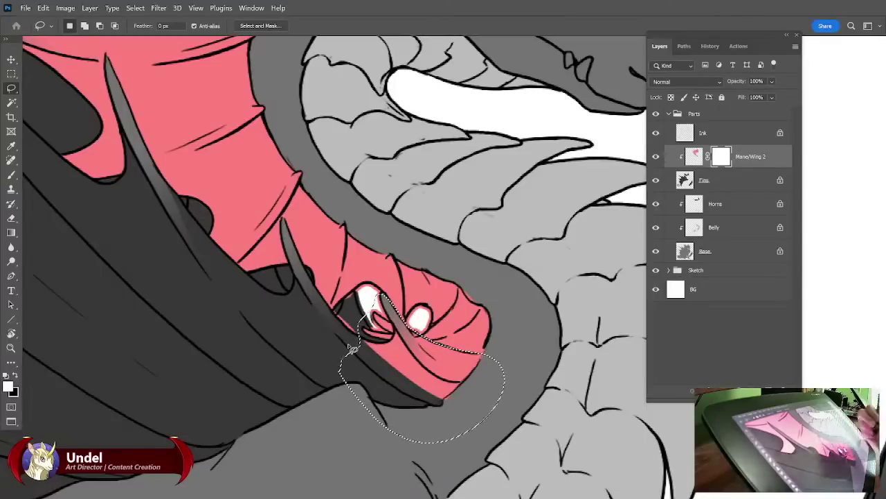
pyautogui.press('g')
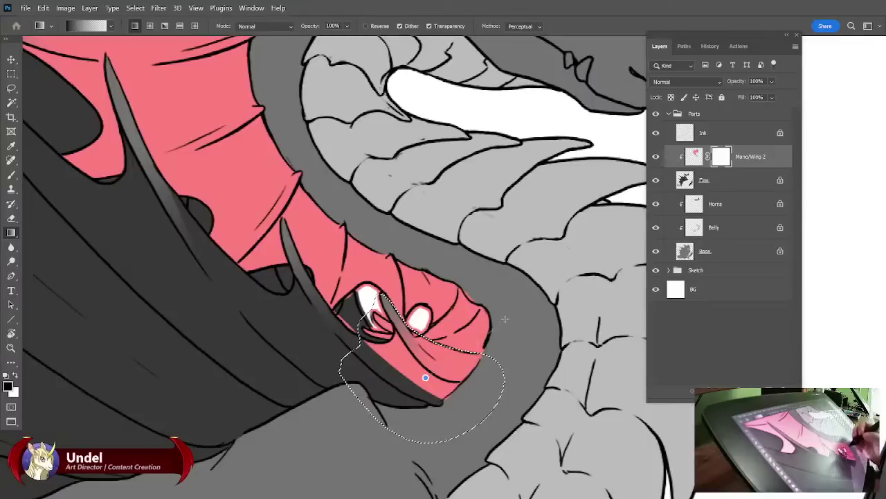
pyautogui.moveTo(511, 308); pyautogui.dragTo(528, 308)
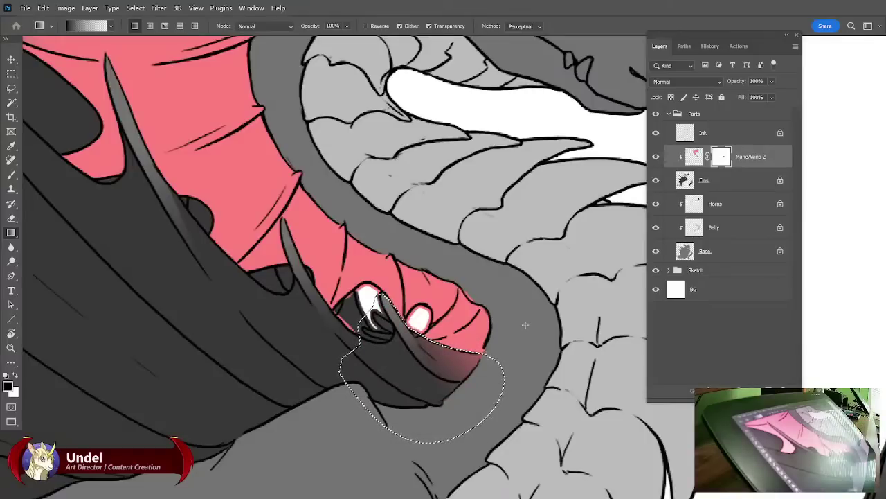
pyautogui.hotkey('ctrl', 'z')
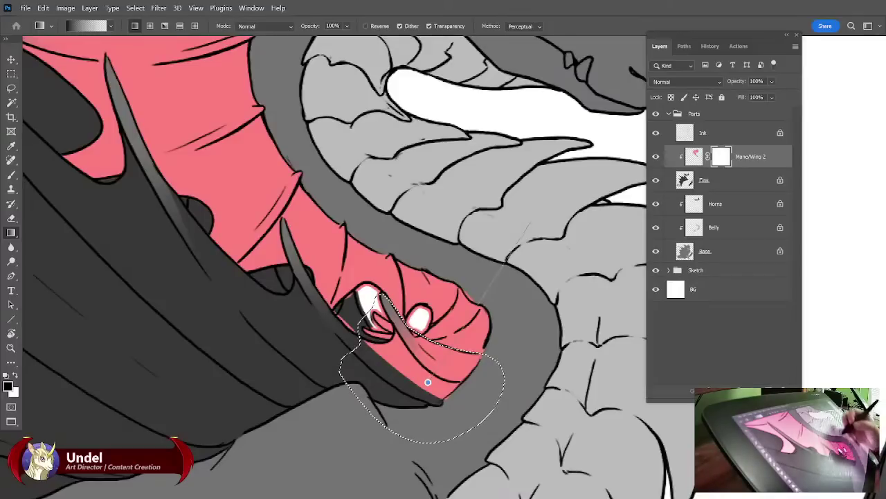
pyautogui.moveTo(428, 382); pyautogui.dragTo(531, 215)
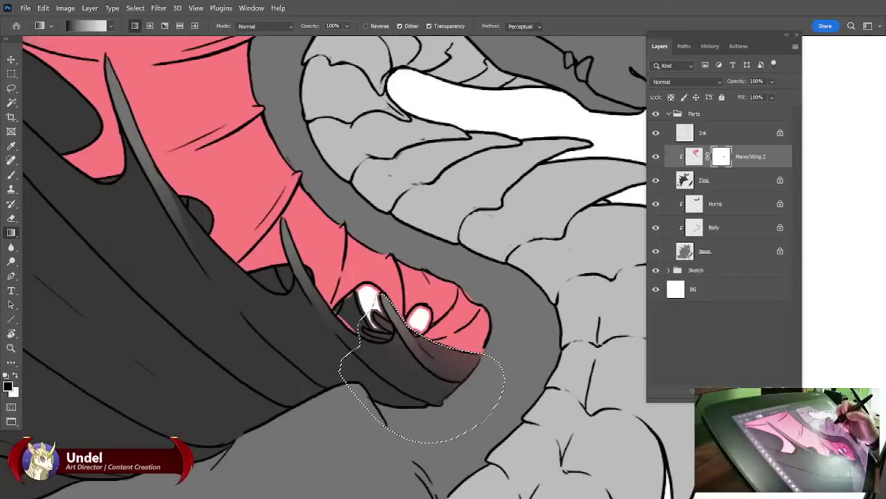
pyautogui.hotkey('ctrl', 'd')
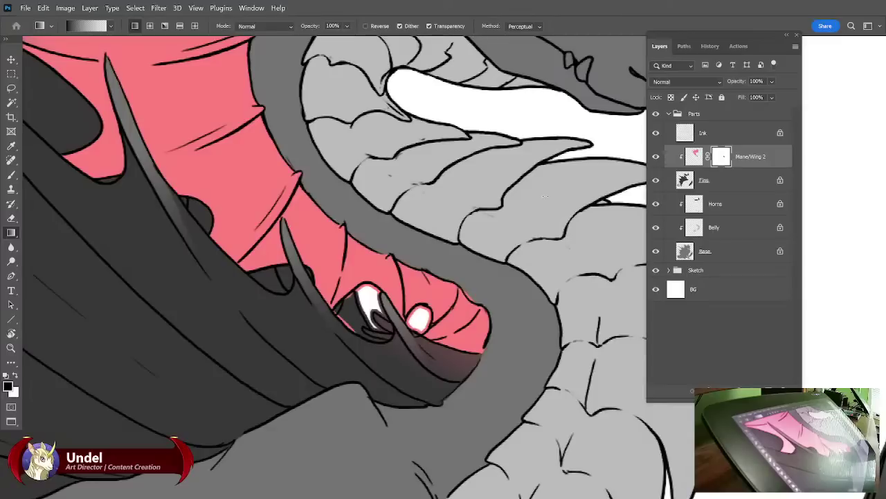
# Examine the gradient area of the Mane/Wing 2 layer mask on its own, and return to the artwork view.
pyautogui.click(11, 88)
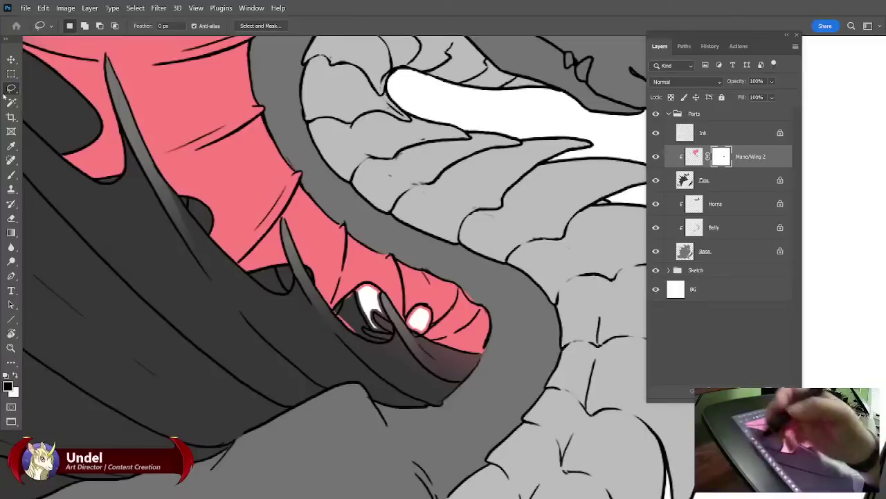
pyautogui.click(11, 219)
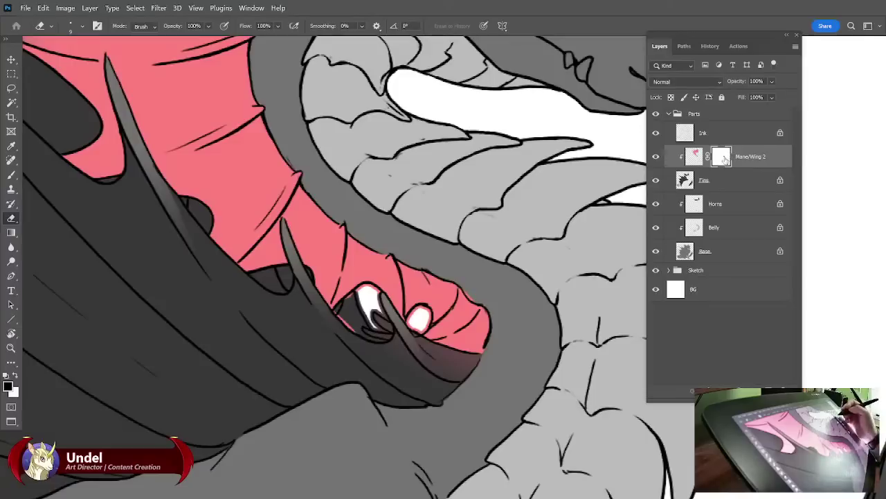
pyautogui.click(695, 156)
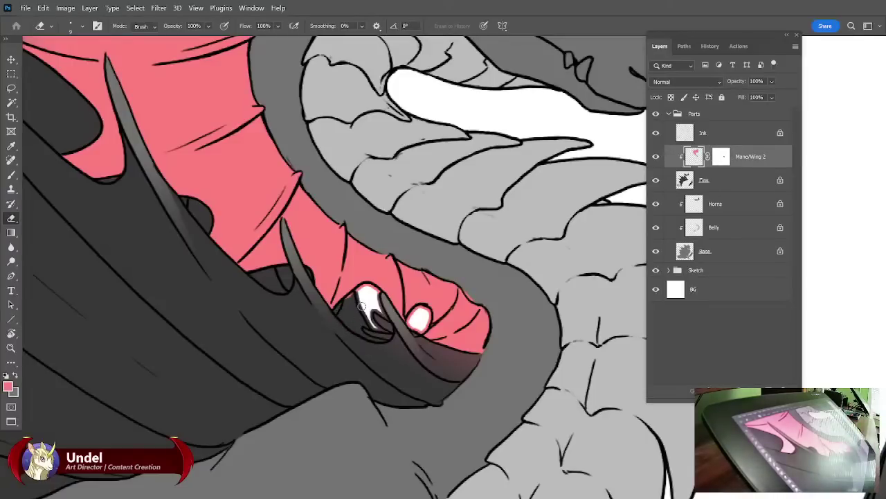
pyautogui.keyDown('alt'); pyautogui.click(721, 158); pyautogui.keyUp('alt')
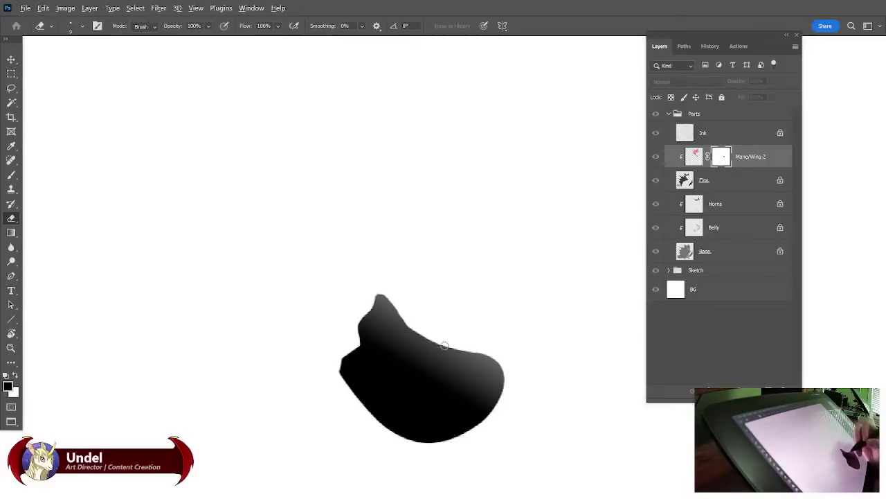
pyautogui.press('b')
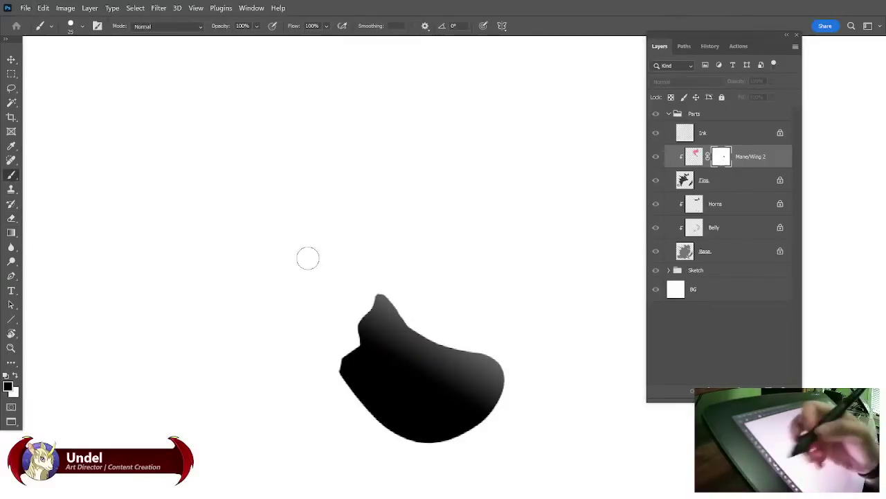
pyautogui.keyDown('alt'); pyautogui.click(441, 345); pyautogui.keyUp('alt')
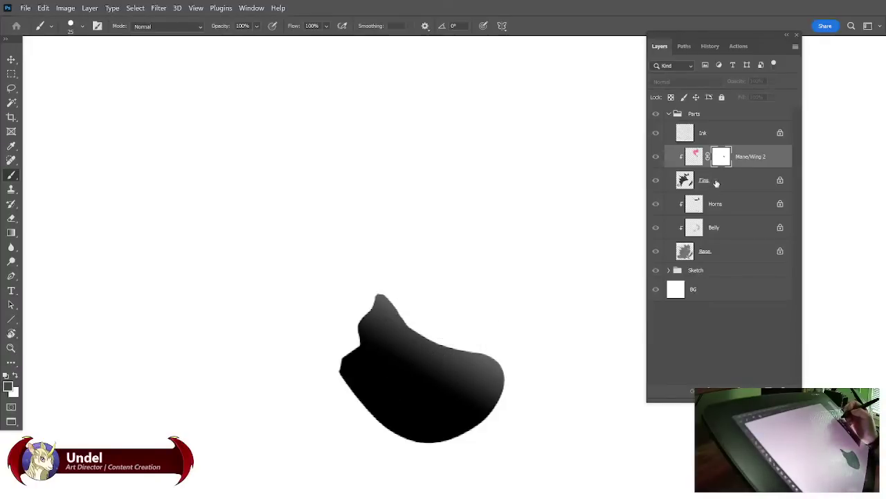
pyautogui.click(711, 135)
# Lasso the fin's end section between its last ridge and the faded membrane, with the Fins layer active.
pyautogui.click(706, 181)
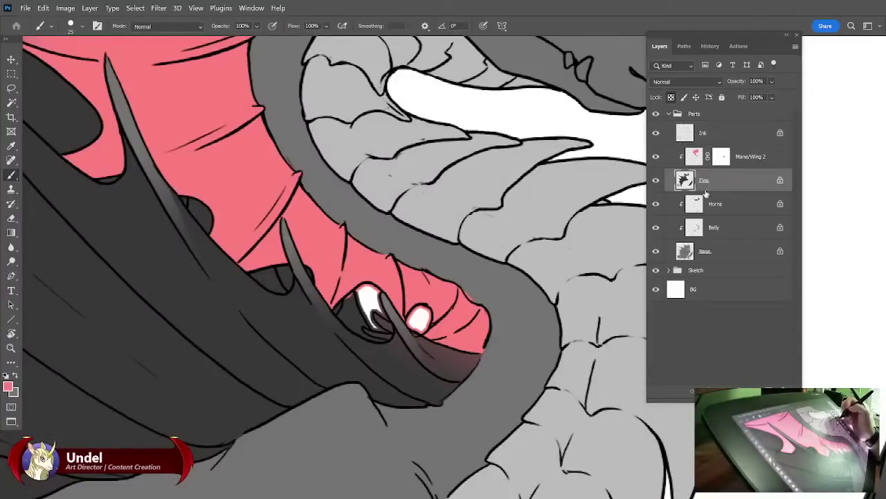
pyautogui.moveTo(543, 346); pyautogui.dragTo(533, 370)
pyautogui.press('l')
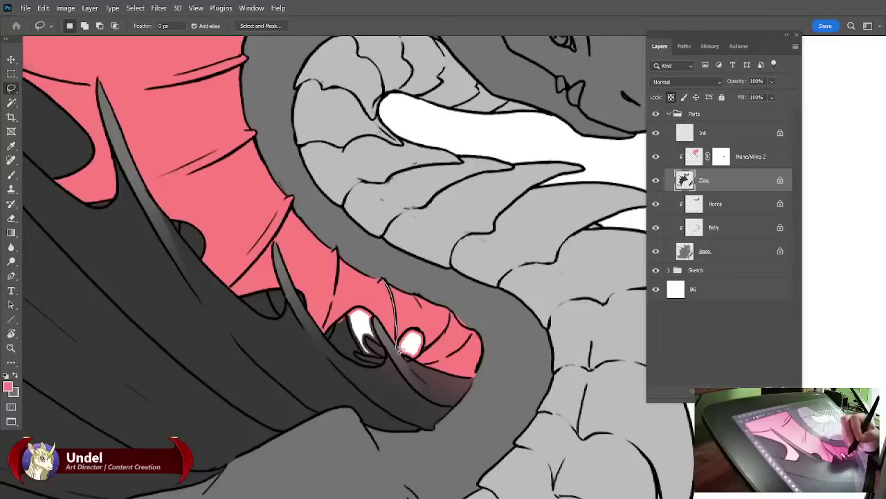
pyautogui.click(472, 293)
pyautogui.moveTo(420, 351)
pyautogui.mouseDown()
pyautogui.moveTo(450, 329)
pyautogui.moveTo(463, 304)
pyautogui.moveTo(500, 369)
pyautogui.moveTo(479, 382)
pyautogui.mouseUp()
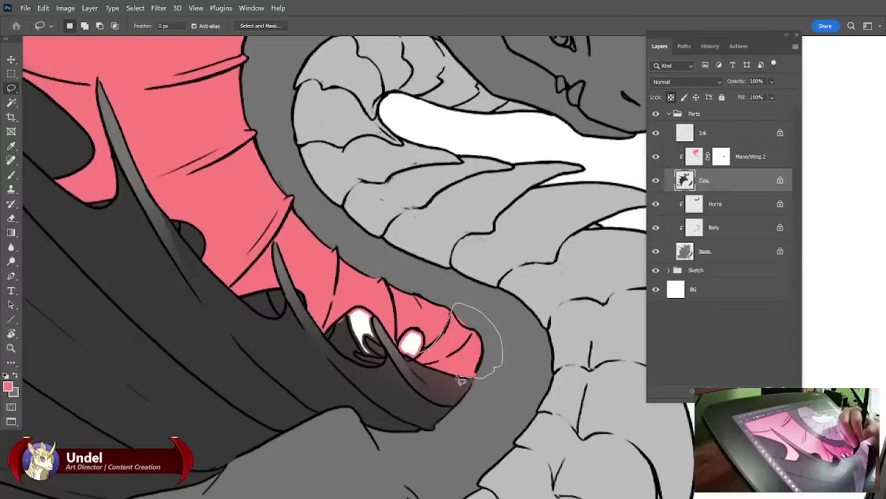
pyautogui.moveTo(416, 353); pyautogui.dragTo(418, 355)
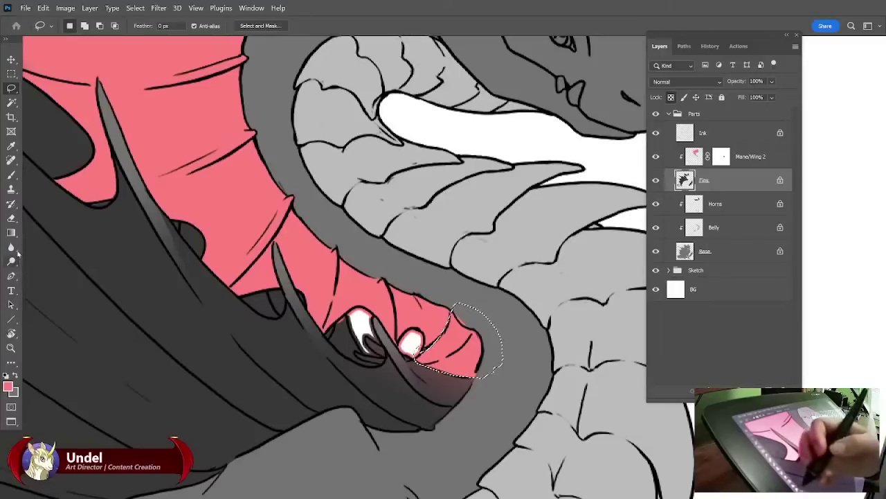
# Draw a dark grey linear gradient on the Mane/Wing 2 mask within the selected end section of the pink membrane, and deselect.
pyautogui.press('g')
pyautogui.click(722, 157)
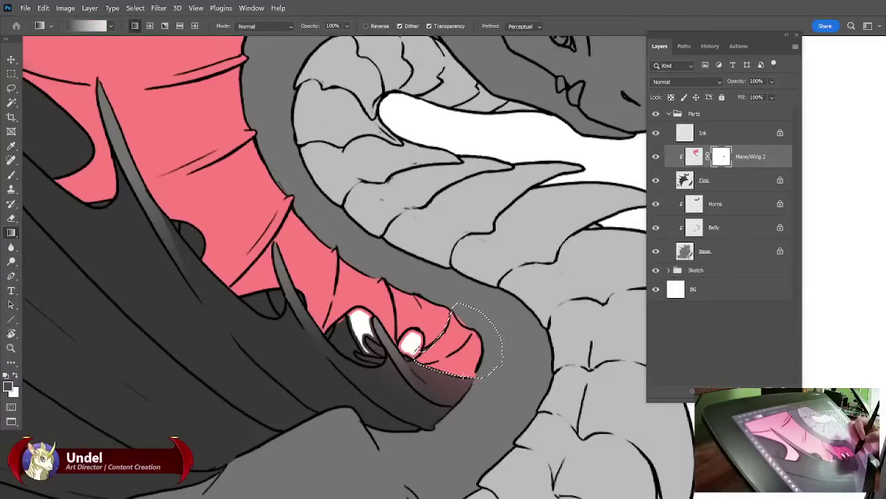
pyautogui.moveTo(460, 375); pyautogui.dragTo(442, 319)
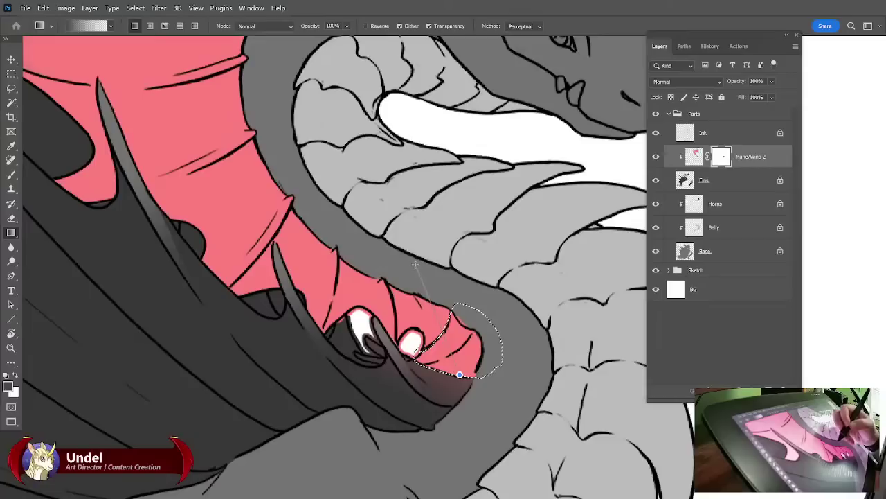
pyautogui.moveTo(415, 265); pyautogui.dragTo(405, 254)
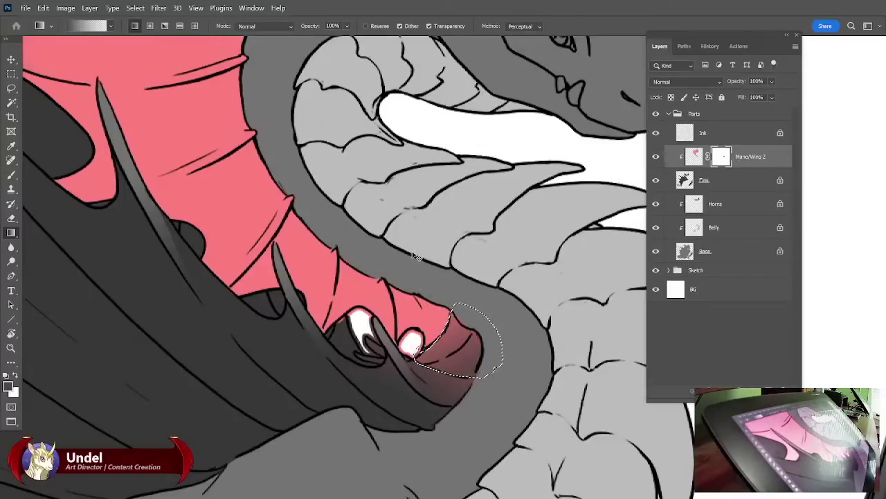
pyautogui.hotkey('ctrl', 'd')
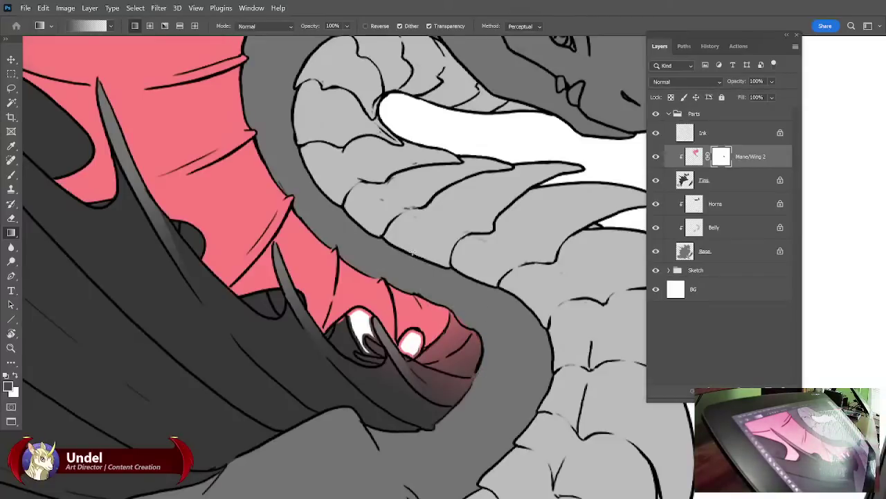
# Fade the adjoining membrane section, lasso-selected up to the next spine, with a gradient on the Mane/Wing 2 mask using light grey sampled from the mask.
pyautogui.keyDown('alt'); pyautogui.click(722, 157); pyautogui.keyUp('alt')
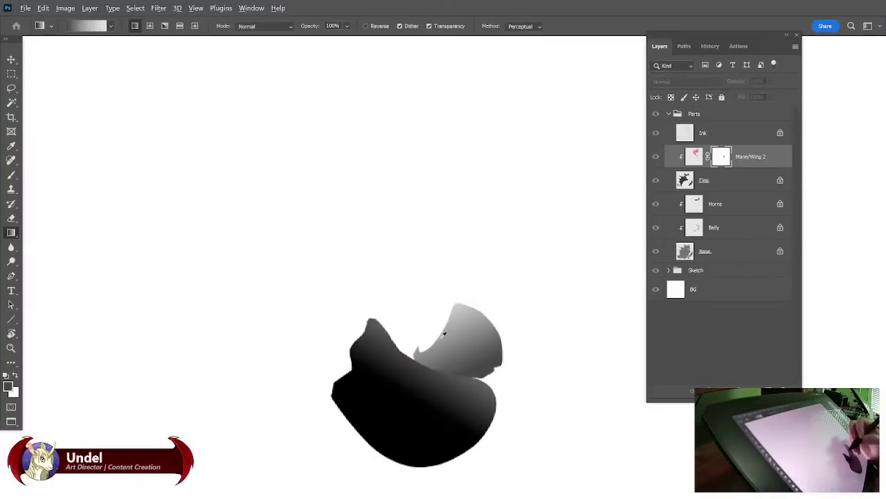
pyautogui.press('x')
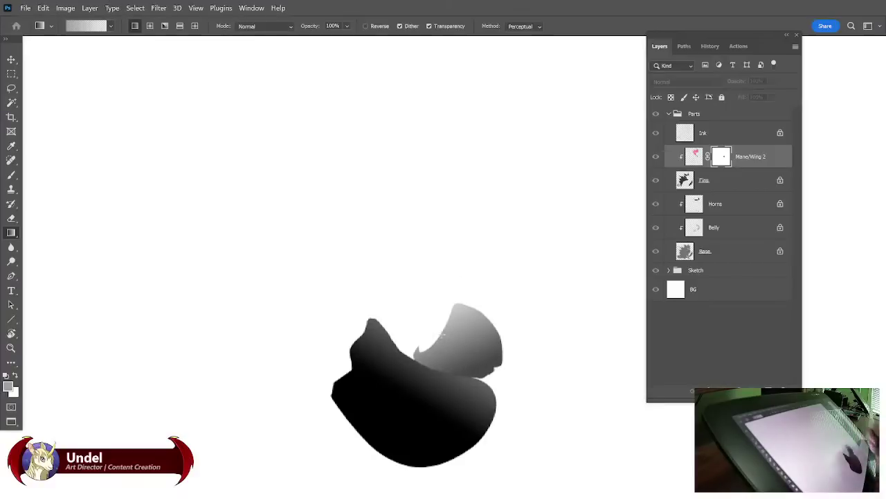
pyautogui.click(695, 157)
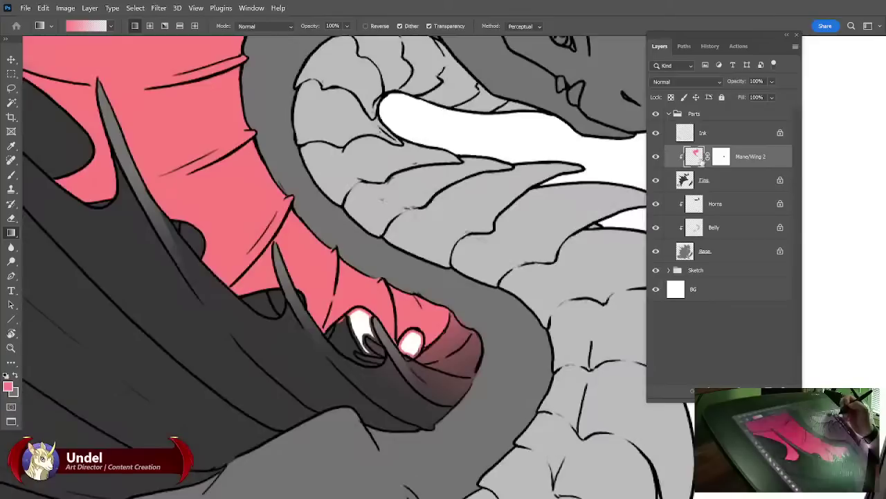
pyautogui.press('l')
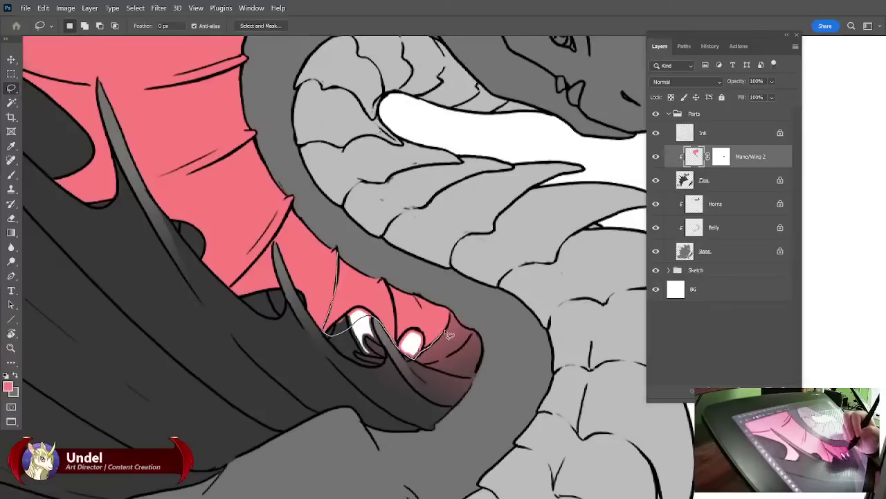
pyautogui.moveTo(420, 275); pyautogui.dragTo(357, 246)
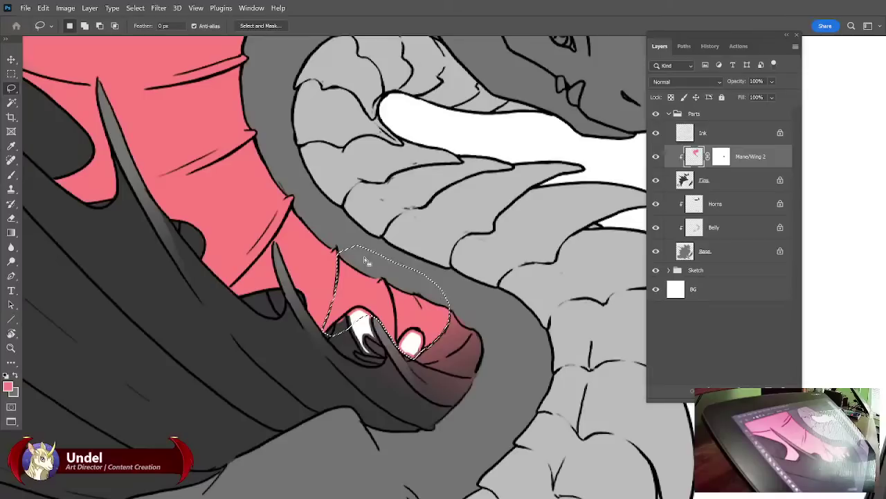
pyautogui.click(723, 159)
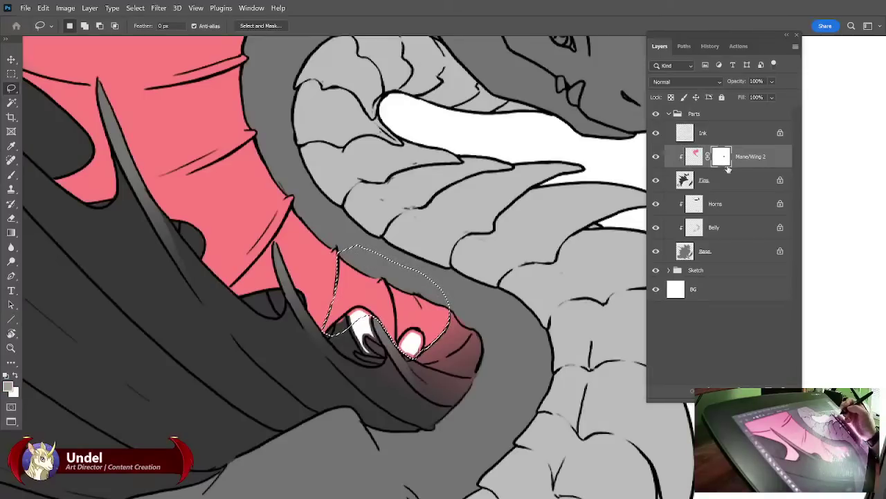
pyautogui.click(12, 234)
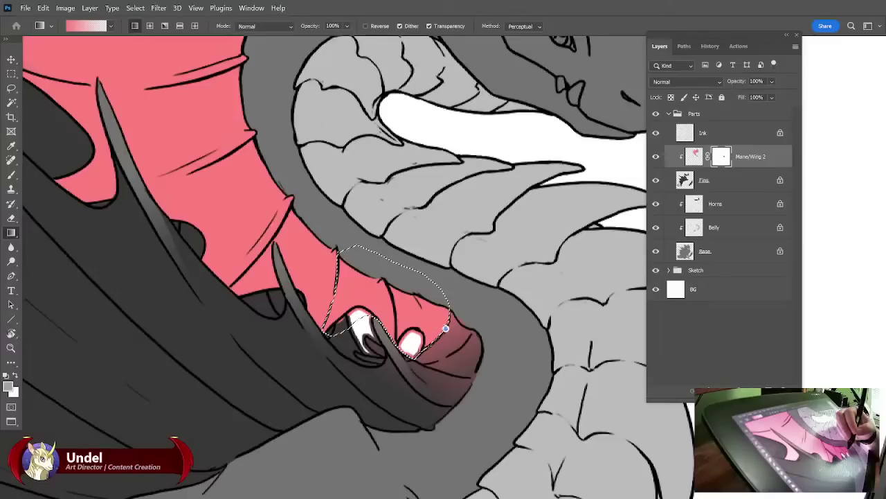
pyautogui.moveTo(339, 279); pyautogui.dragTo(335, 275)
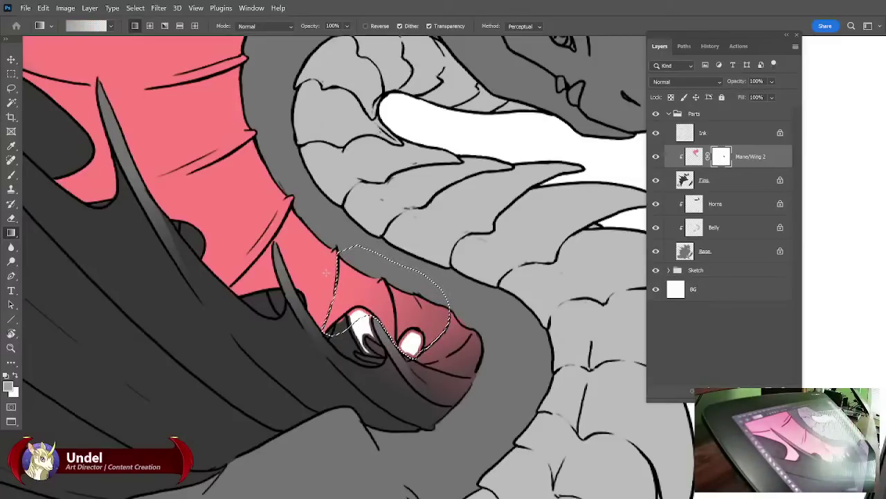
pyautogui.hotkey('ctrl', 'd')
# Examine the mane's faded lower end both against the whole dragon and up close.
pyautogui.hotkey('ctrl', '-')
pyautogui.hotkey('ctrl', '-')
pyautogui.hotkey('ctrl', '-')
pyautogui.hotkey('ctrl', '-')
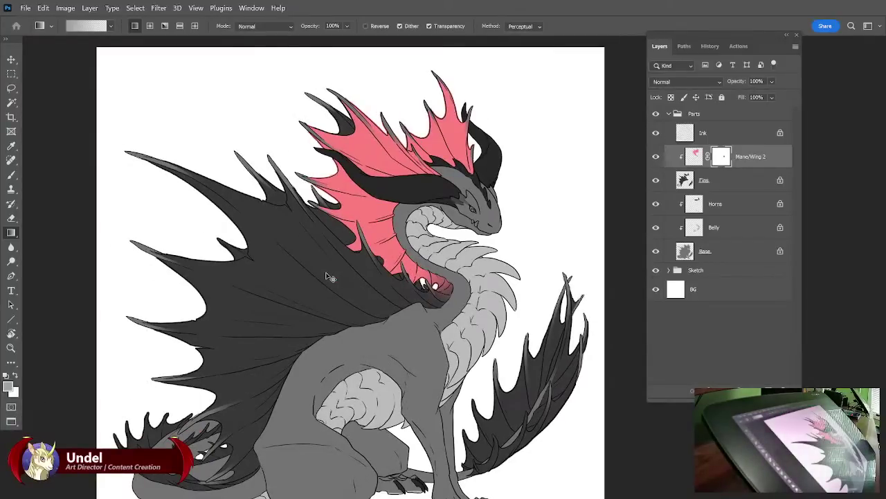
pyautogui.hotkey('ctrl', '+')
pyautogui.hotkey('ctrl', '+')
pyautogui.hotkey('ctrl', '+')
pyautogui.hotkey('ctrl', '-')
pyautogui.hotkey('ctrl', '-')
pyautogui.hotkey('ctrl', '-')
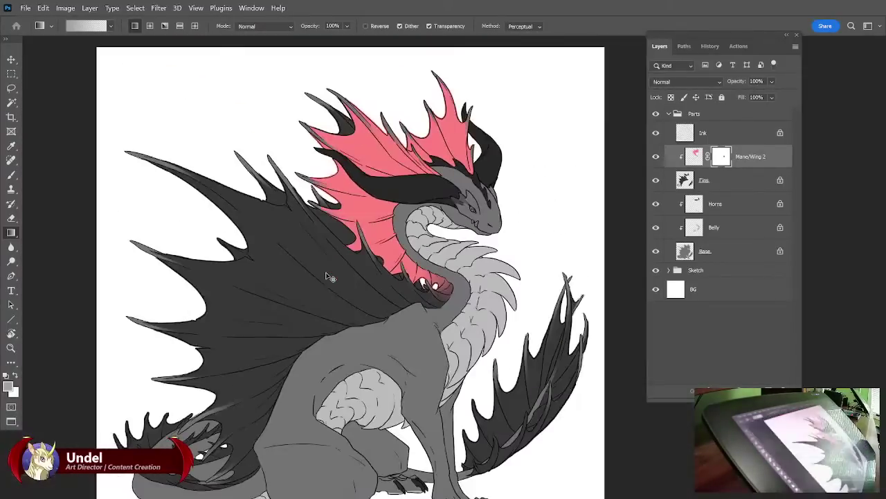
pyautogui.hotkey('ctrl', '-')
pyautogui.hotkey('ctrl', '+')
pyautogui.hotkey('ctrl', '+')
pyautogui.hotkey('ctrl', '+')
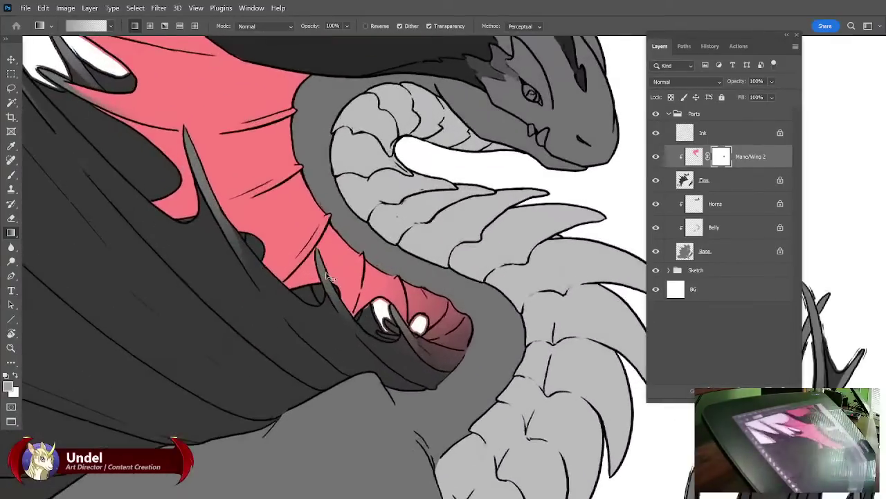
# Display the Mane/Wing 2 layer mask on its own, focused on the seams between its gradient shapes.
pyautogui.keyDown('alt'); pyautogui.click(723, 159); pyautogui.keyUp('alt')
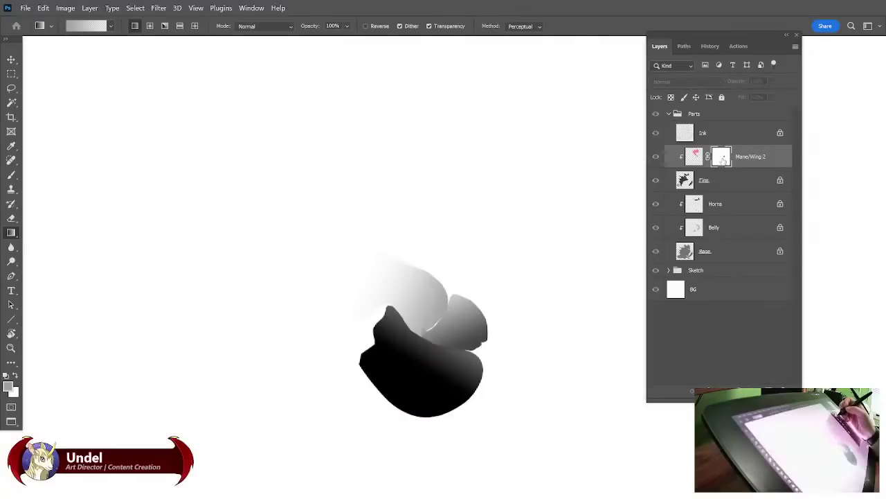
pyautogui.hotkey('ctrl', '+')
pyautogui.hotkey('ctrl', '+')
pyautogui.hotkey('ctrl', '+')
pyautogui.hotkey('ctrl', '+')
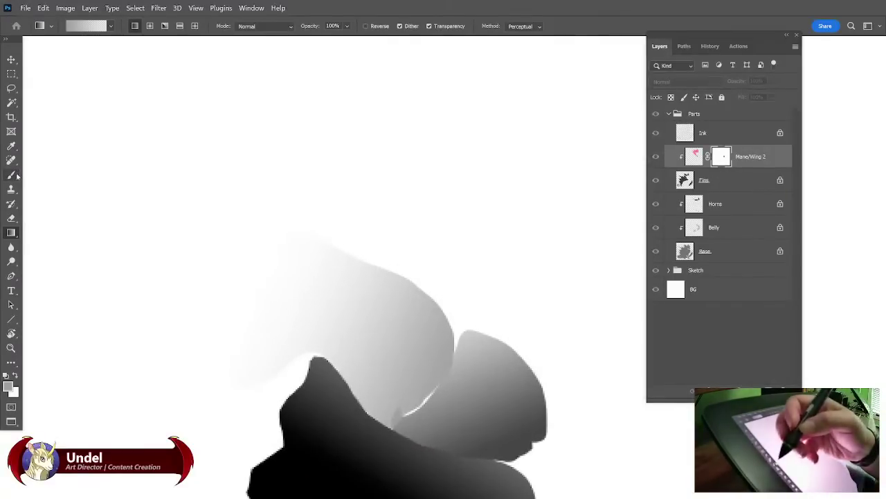
pyautogui.click(11, 88)
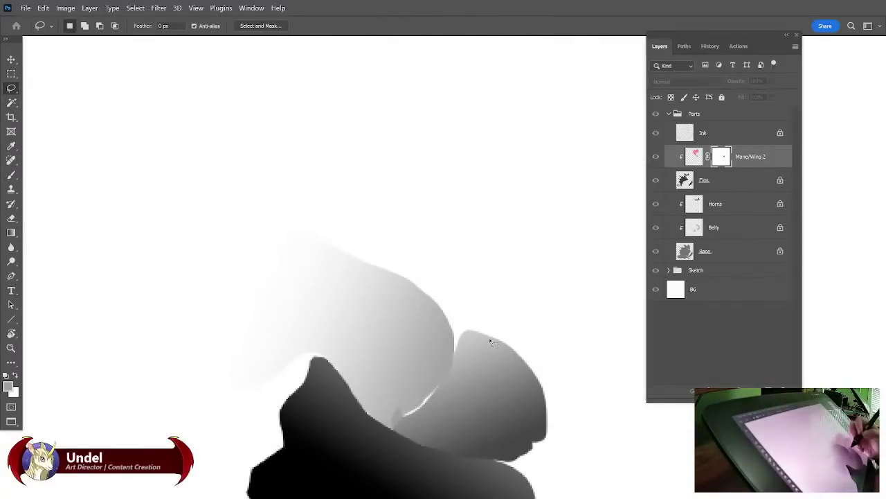
pyautogui.moveTo(439, 314)
pyautogui.mouseDown()
pyautogui.moveTo(382, 386)
pyautogui.moveTo(394, 433)
pyautogui.mouseUp()
pyautogui.moveTo(447, 420)
pyautogui.mouseDown()
pyautogui.moveTo(498, 355)
pyautogui.moveTo(498, 330)
pyautogui.mouseUp()
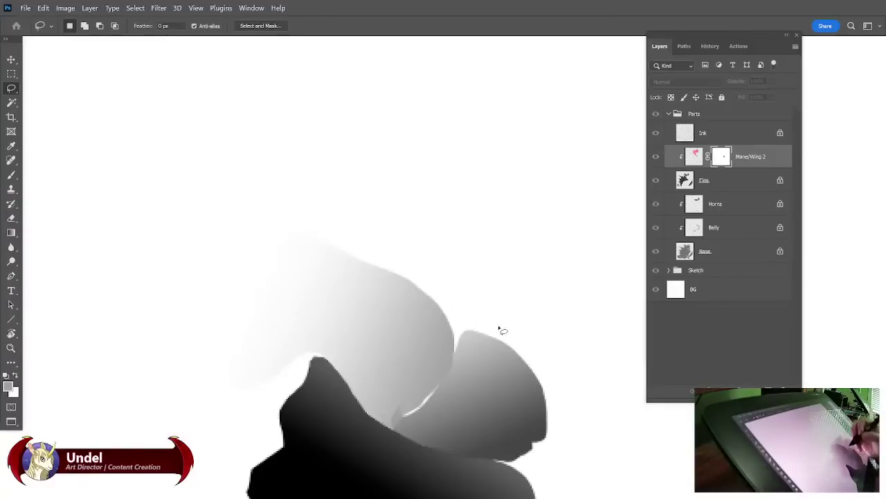
pyautogui.click(554, 361)
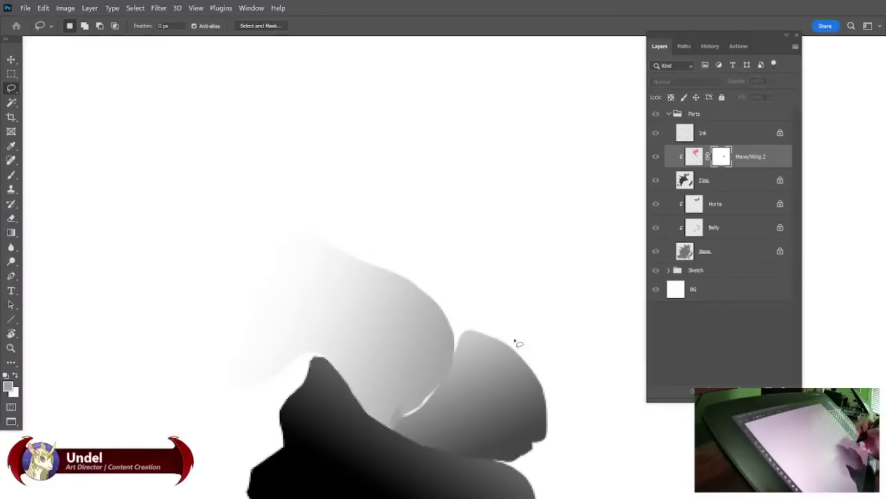
pyautogui.click(11, 160)
pyautogui.rightClick(11, 160)
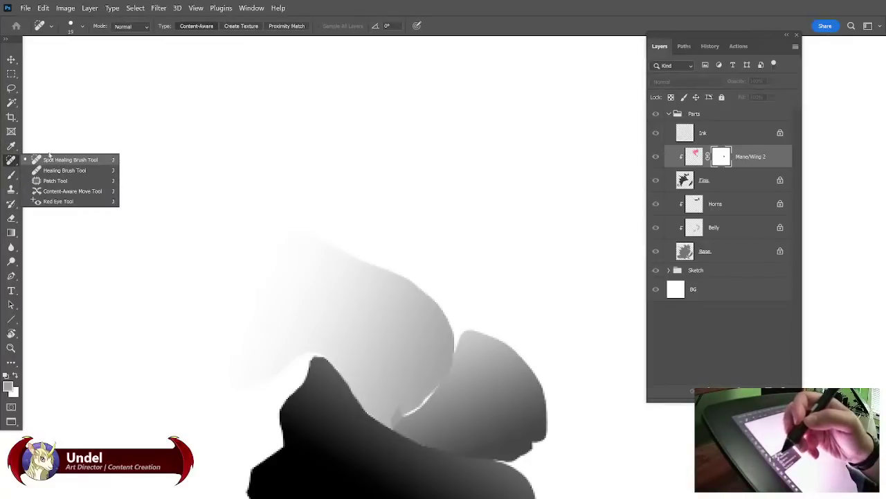
pyautogui.click(56, 160)
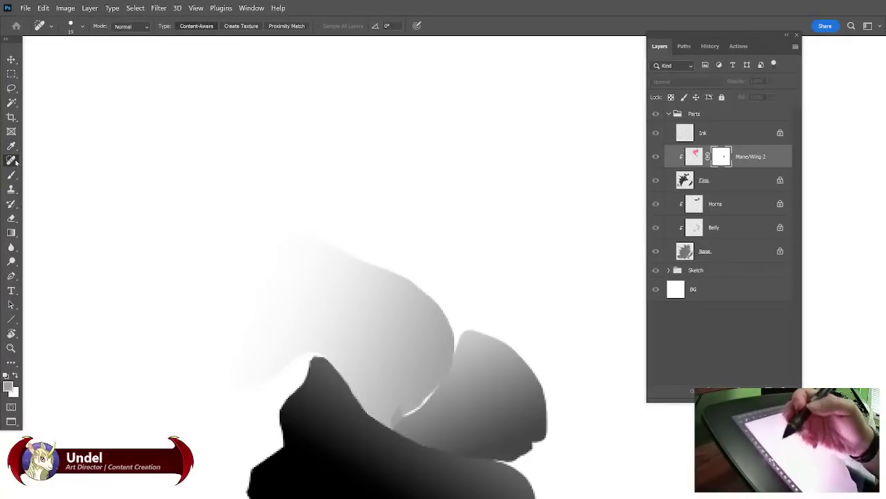
pyautogui.keyDown('alt'); pyautogui.click(457, 372); pyautogui.keyUp('alt')
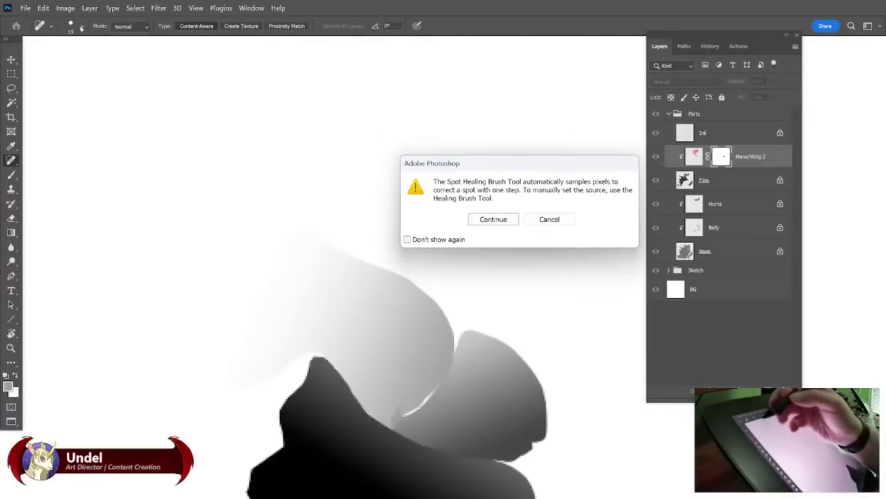
pyautogui.click(549, 219)
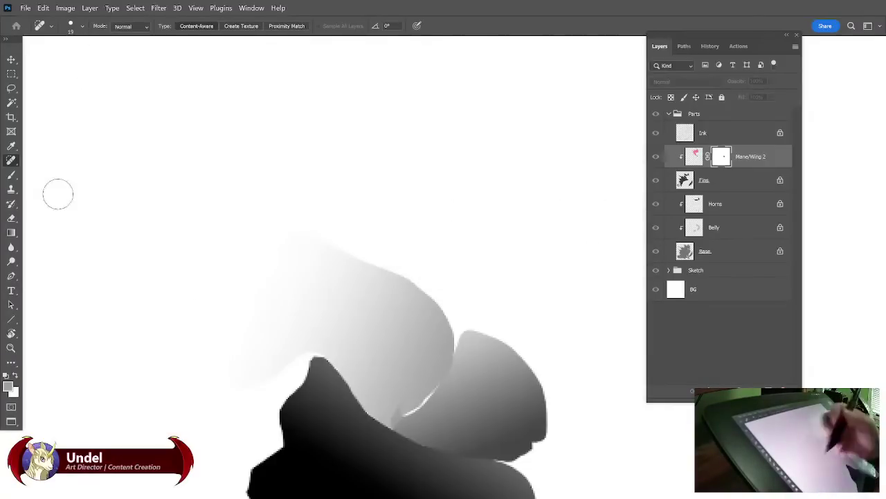
# Set up the Brush tool with the Soft Round Pressure Opacity preset for retouching the mask.
pyautogui.click(11, 175)
pyautogui.click(82, 28)
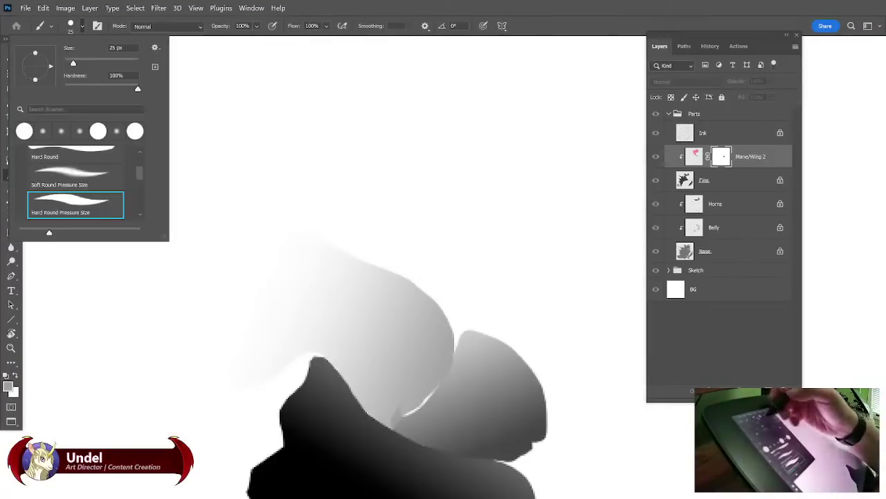
pyautogui.moveTo(135, 175); pyautogui.dragTo(137, 183)
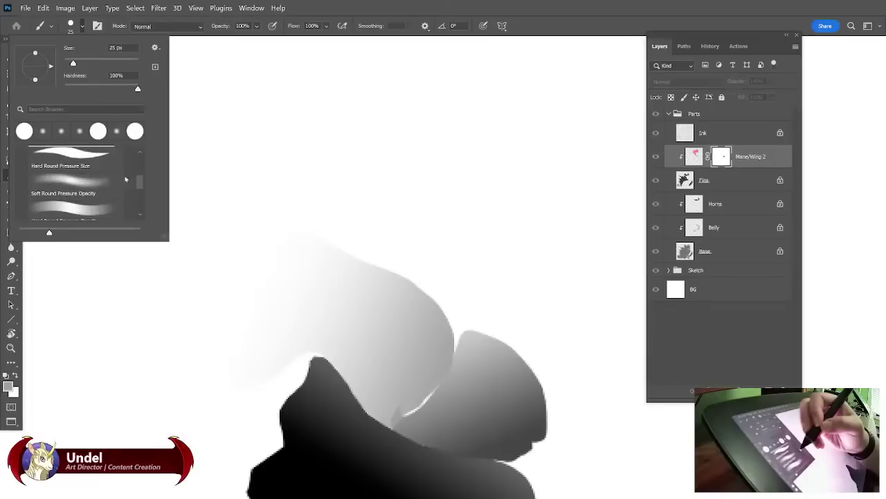
pyautogui.click(111, 183)
pyautogui.click(451, 369)
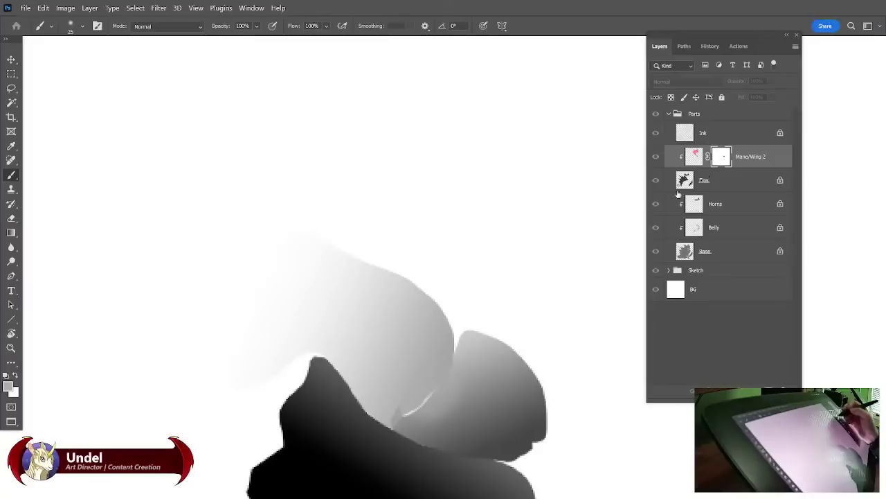
# Paint grey over the white seam and upper notch between the two lighter gradient shapes on the mask.
pyautogui.moveTo(433, 403); pyautogui.dragTo(423, 408)
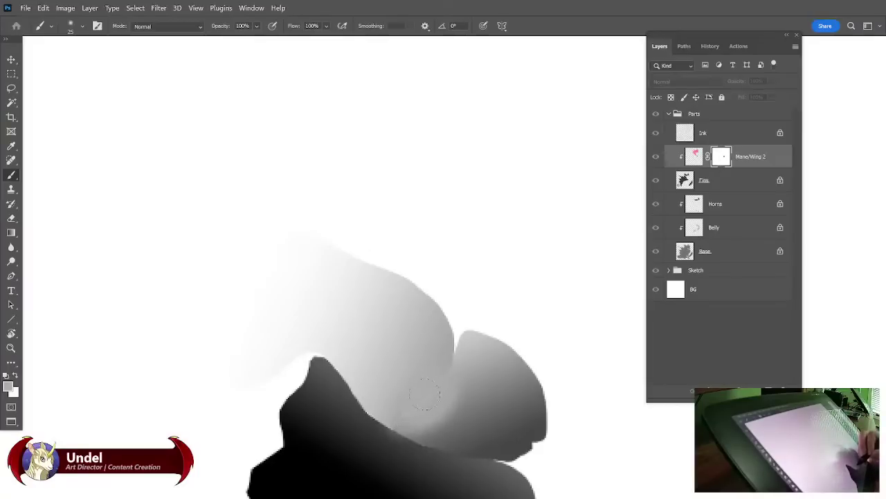
pyautogui.moveTo(405, 426); pyautogui.dragTo(420, 400)
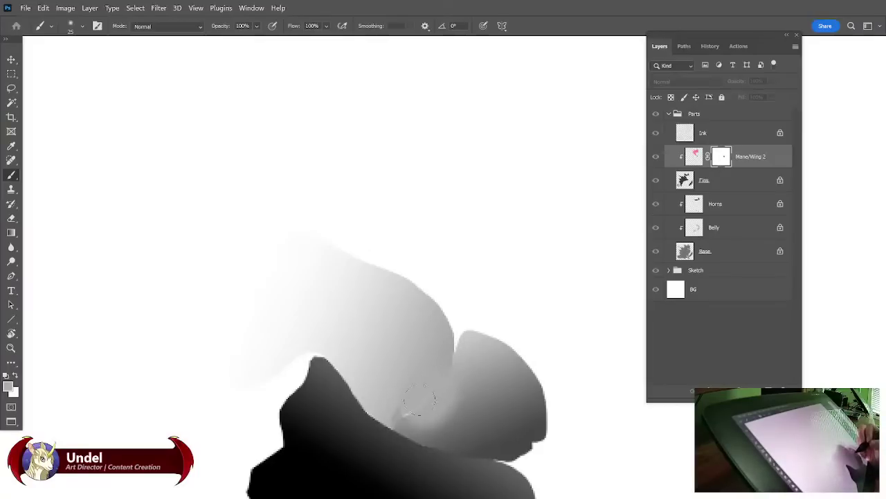
pyautogui.moveTo(460, 342)
pyautogui.mouseDown()
pyautogui.moveTo(448, 364)
pyautogui.moveTo(471, 324)
pyautogui.mouseUp()
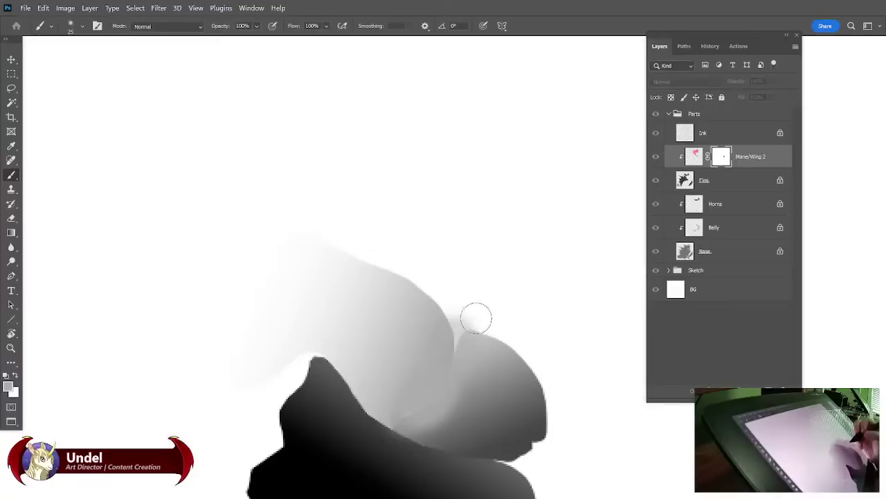
pyautogui.moveTo(452, 357)
pyautogui.mouseDown()
pyautogui.moveTo(459, 323)
pyautogui.moveTo(456, 332)
pyautogui.mouseUp()
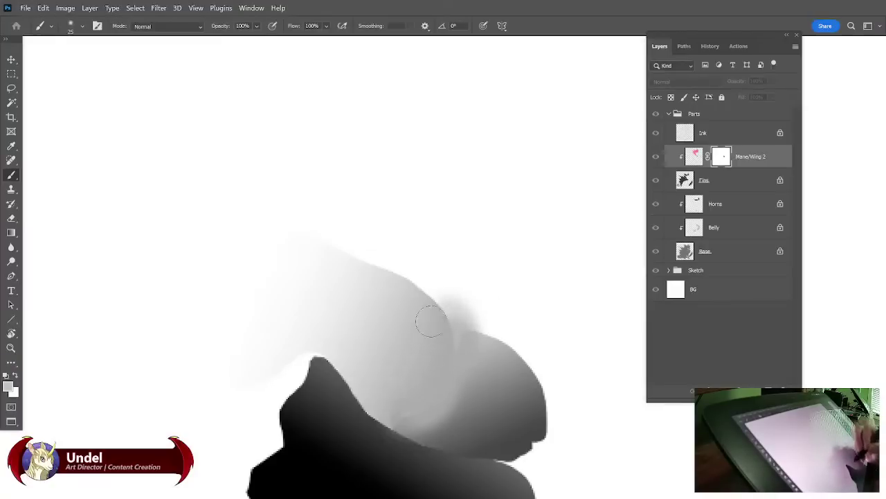
# Blend darker grey along the lower seam and outer notch of the mask, and return to the Mane/Wing 2 layer artwork.
pyautogui.scroll(-3, 460, 307)
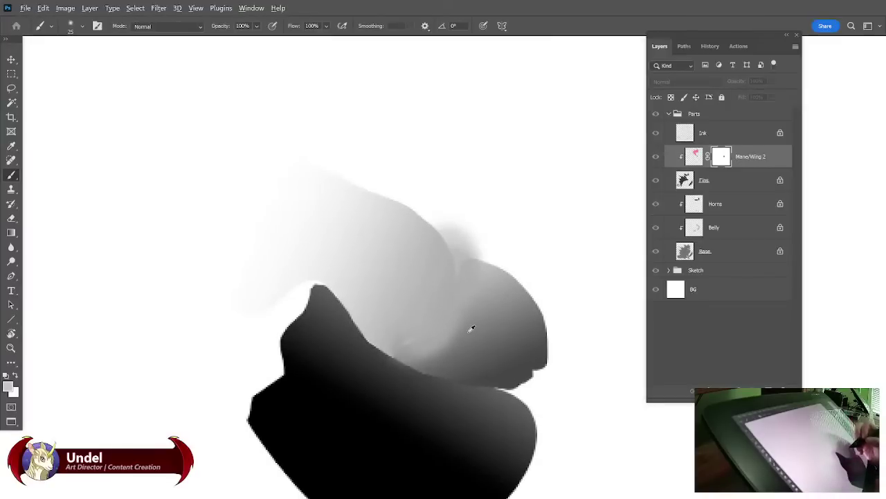
pyautogui.moveTo(442, 348); pyautogui.dragTo(470, 333)
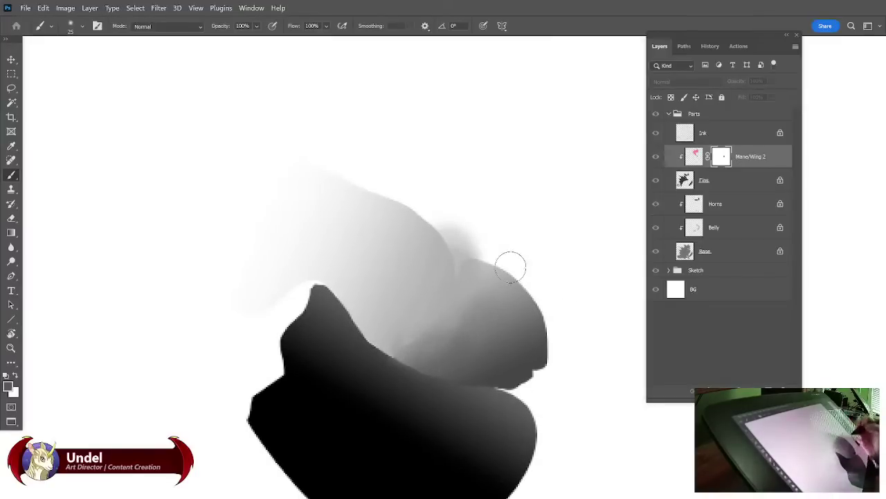
pyautogui.moveTo(475, 380); pyautogui.dragTo(544, 385)
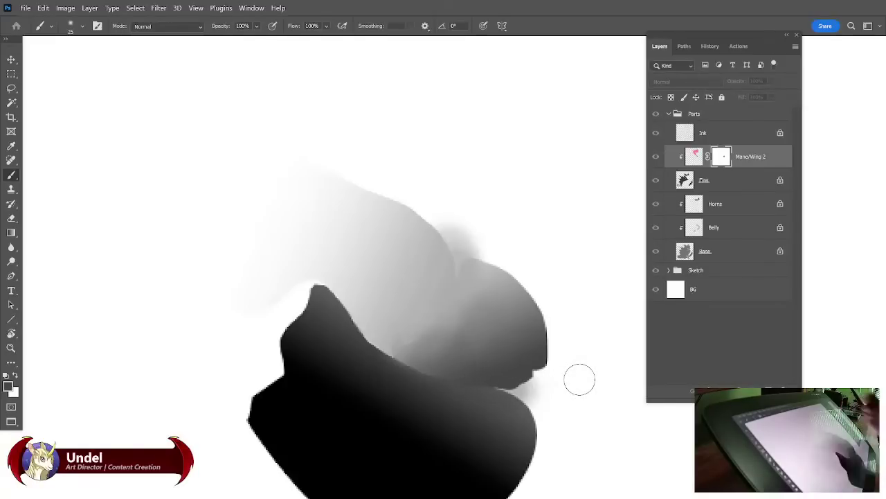
pyautogui.click(696, 159)
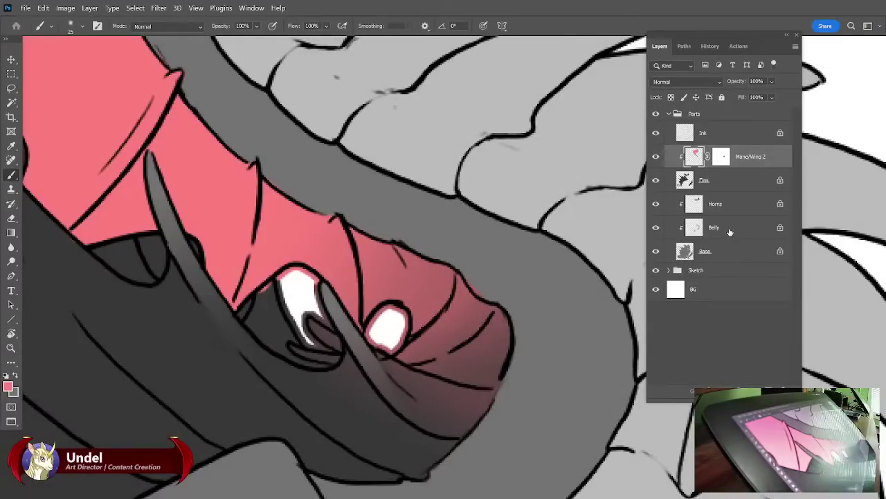
pyautogui.hotkey('ctrl', '-')
pyautogui.hotkey('ctrl', '-')
pyautogui.hotkey('ctrl', '-')
pyautogui.hotkey('ctrl', '-')
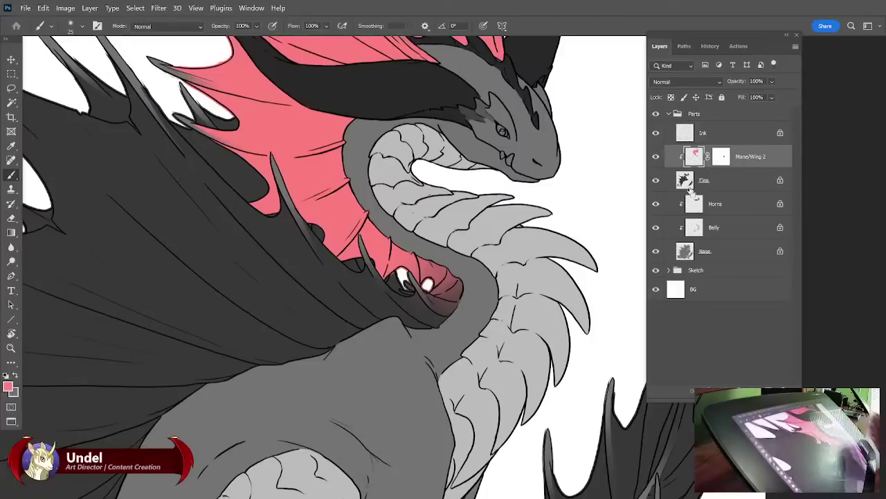
pyautogui.press('i')
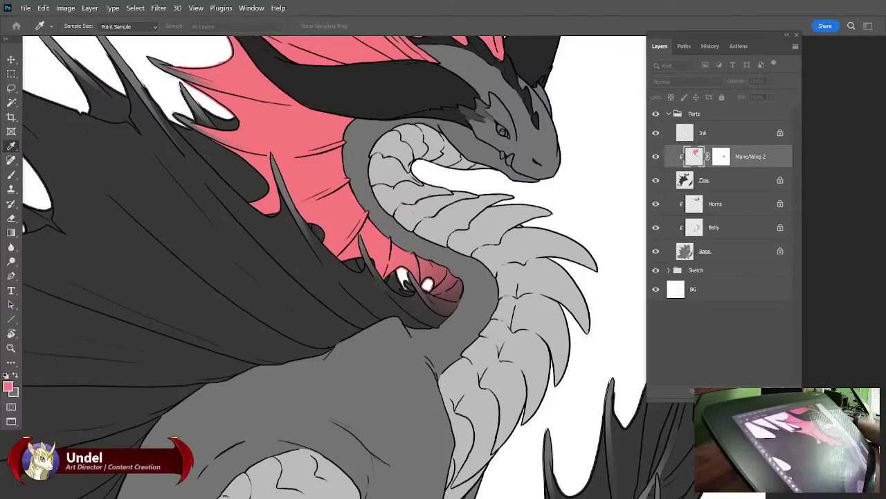
pyautogui.hotkey('ctrl', 'u')
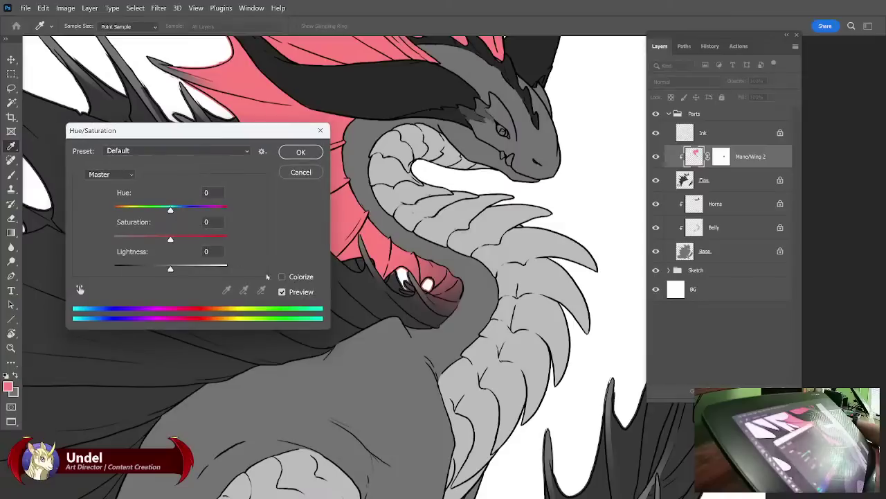
pyautogui.moveTo(172, 269); pyautogui.dragTo(280, 277)
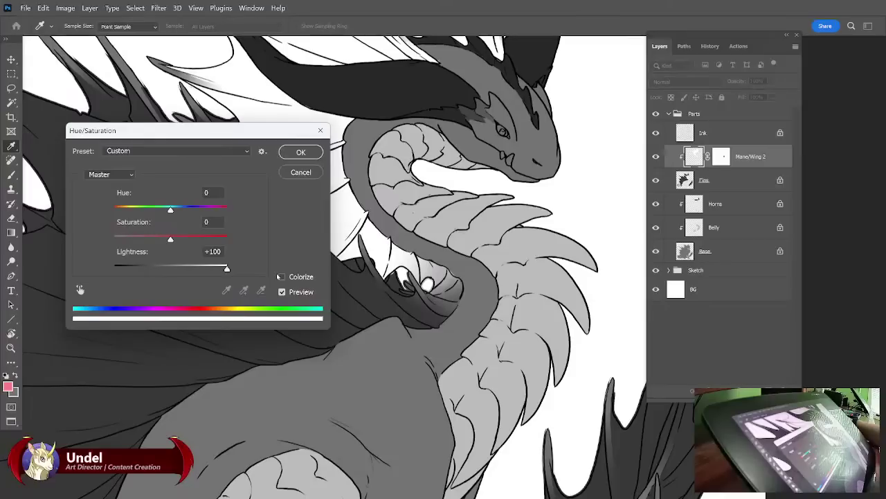
pyautogui.click(301, 173)
pyautogui.press('b')
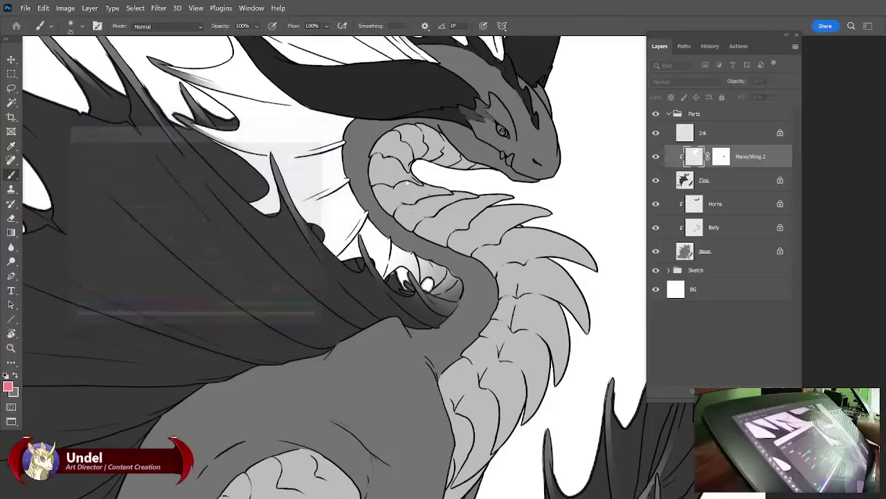
# Apply the Mane/Wing 2 layer mask permanently to the layer's artwork.
pyautogui.rightClick(722, 158)
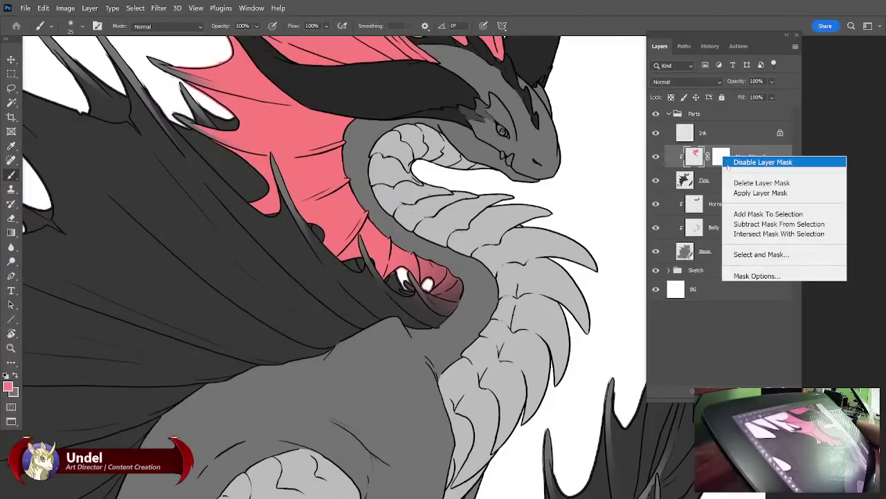
pyautogui.click(732, 192)
pyautogui.hotkey('ctrl', '+')
pyautogui.hotkey('ctrl', '+')
pyautogui.hotkey('ctrl', '+')
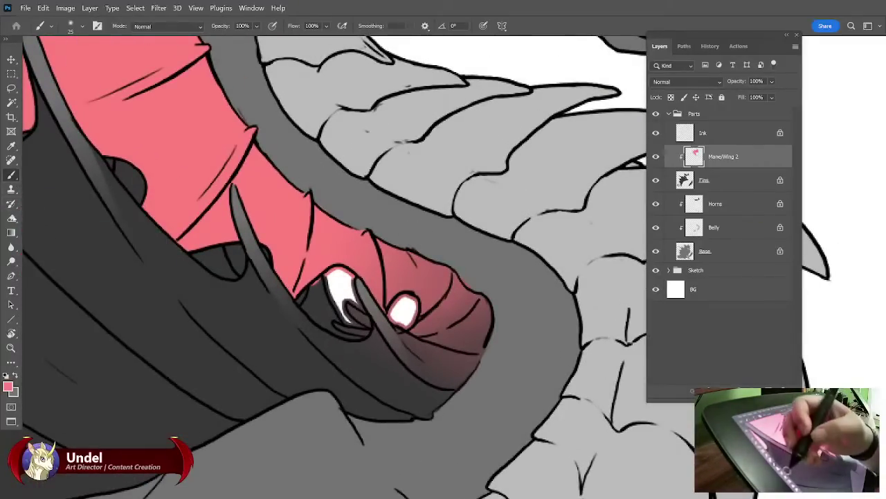
pyautogui.press('e')
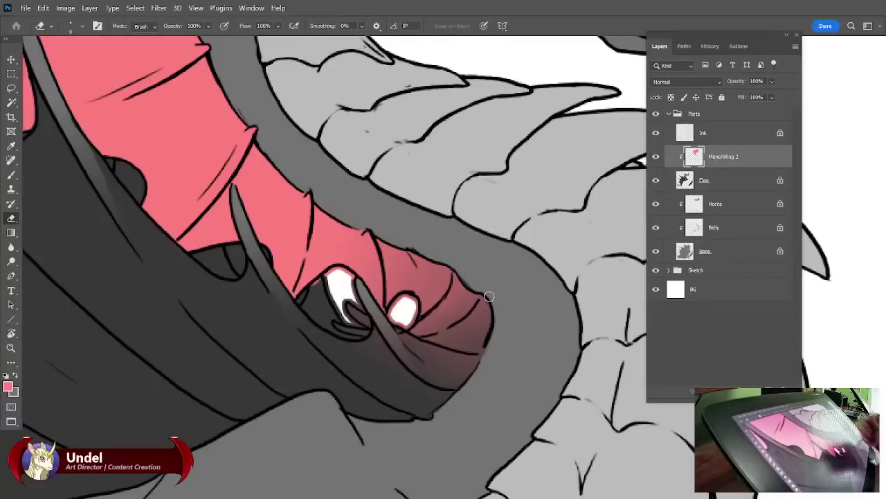
pyautogui.click(727, 188)
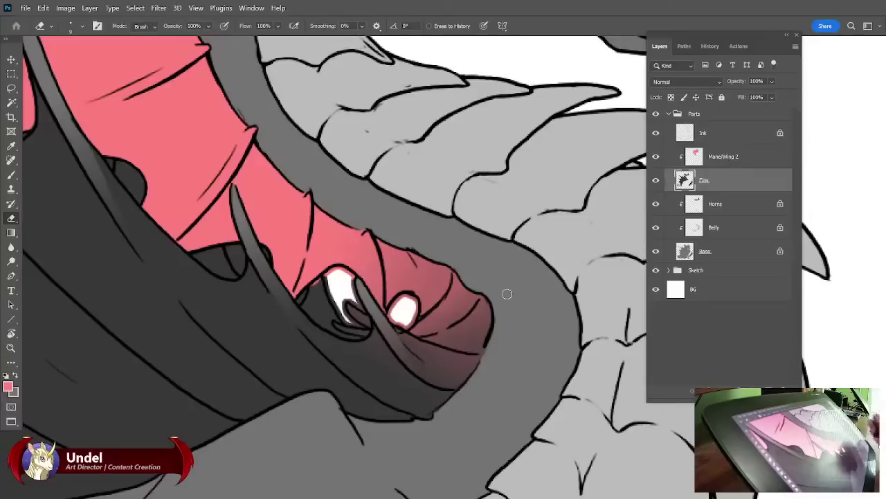
pyautogui.hotkey('alt', ']')
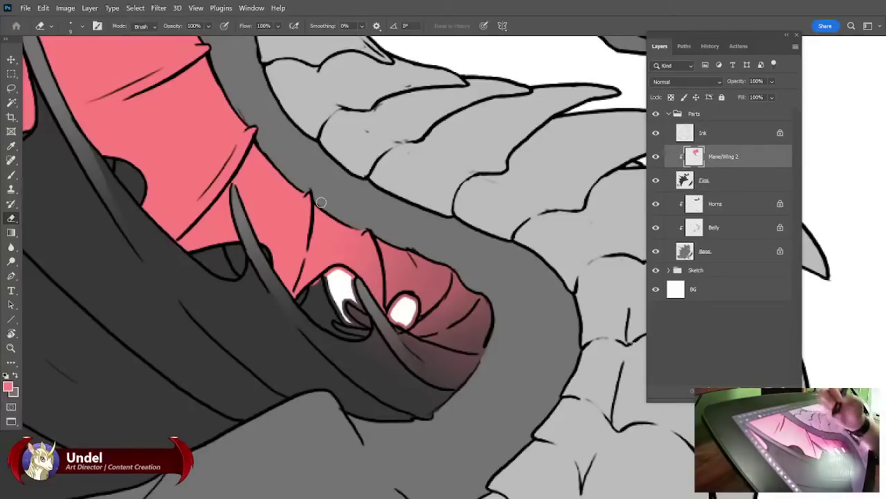
pyautogui.hotkey('alt', '[')
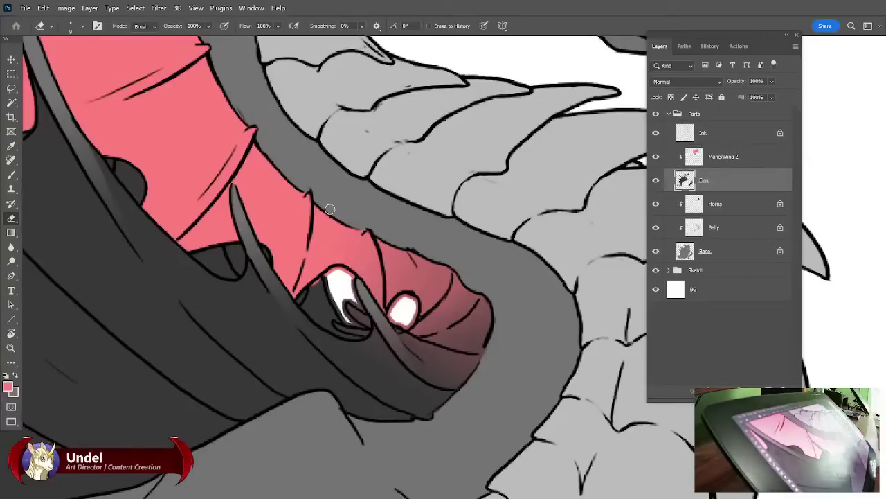
# Clear the Mane/Wing 2 colour outside the Fins shape using an inverted selection of the Fins layer, and deselect.
pyautogui.hotkey('ctrl', '-')
pyautogui.scroll(-5, 330, 209)
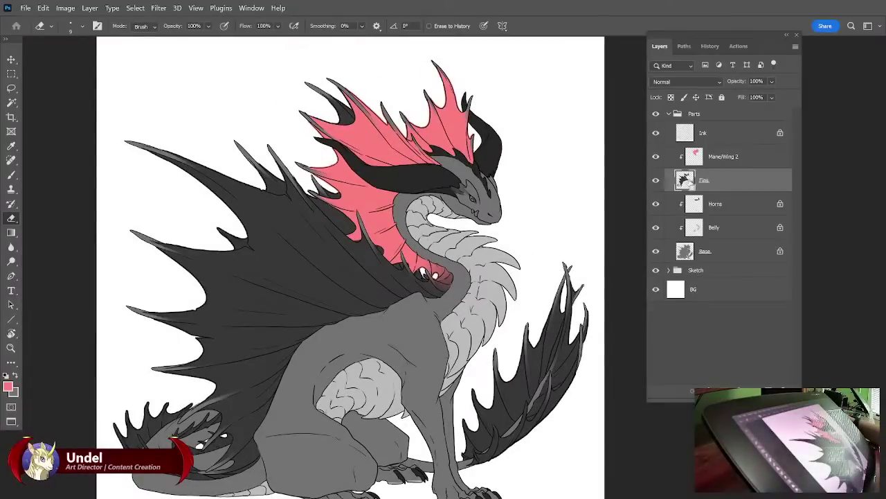
pyautogui.keyDown('ctrl'); pyautogui.click(690, 182); pyautogui.keyUp('ctrl')
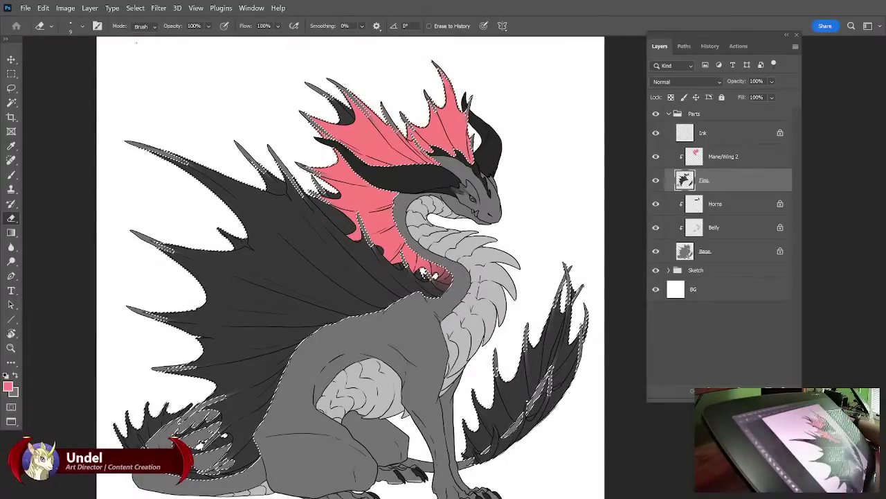
pyautogui.click(135, 7)
pyautogui.click(142, 52)
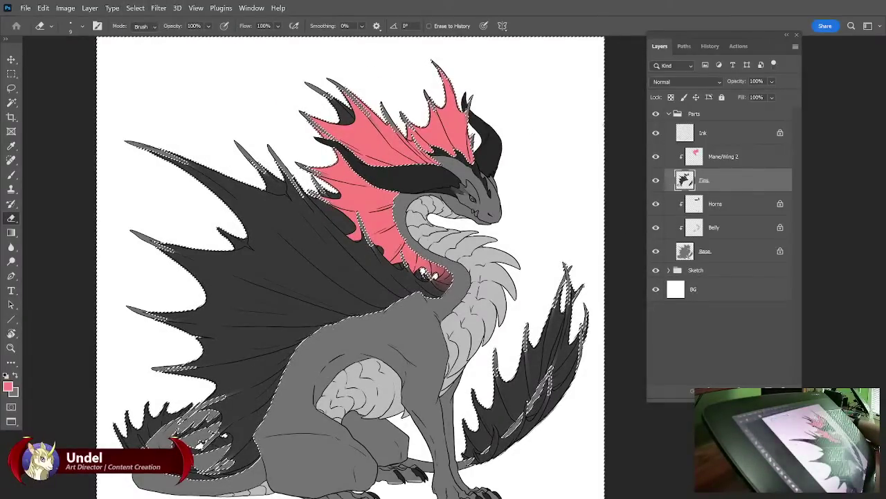
pyautogui.click(731, 158)
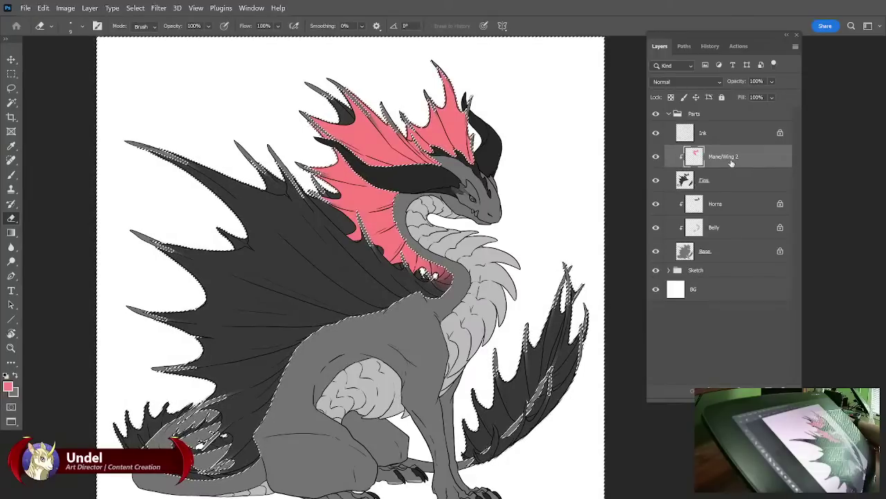
pyautogui.hotkey('ctrl', 'd')
# Clip the Fins layer to the Base layer together with the other part layers.
pyautogui.keyDown('shift'); pyautogui.click(724, 183); pyautogui.keyUp('shift')
pyautogui.click(722, 184)
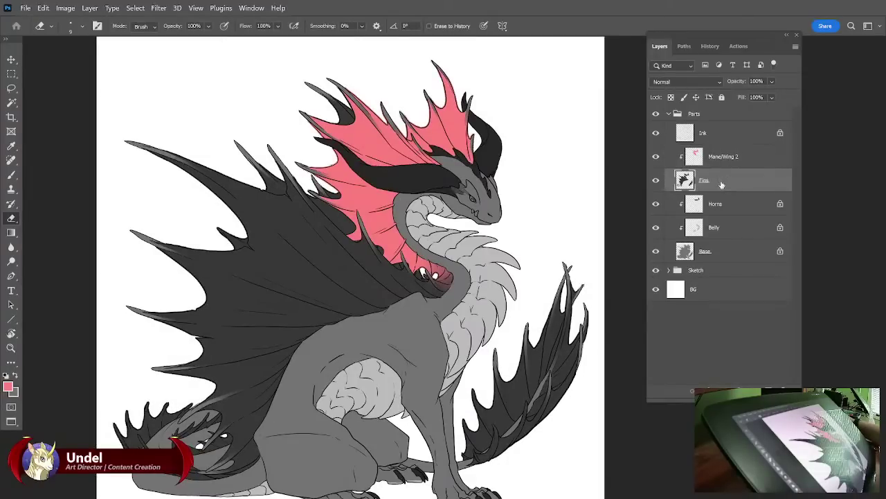
pyautogui.hotkey('ctrl', 'alt', 'g')
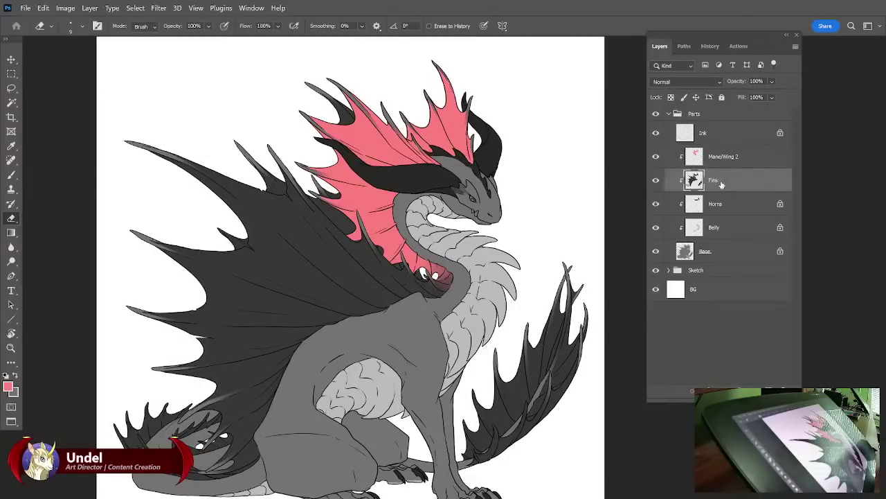
# Choose the Paint Bucket tool and lock the transparent pixels of the Mane/Wing 2 and Fins layers.
pyautogui.click(728, 158)
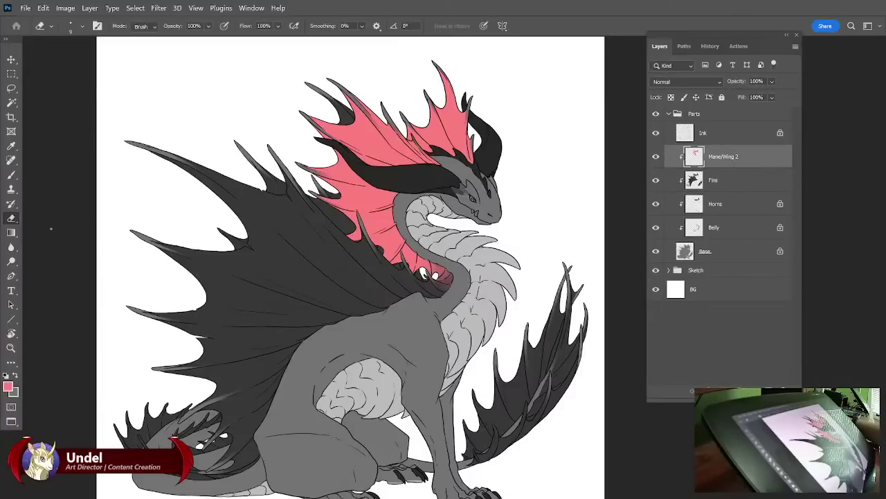
pyautogui.click(11, 234)
pyautogui.click(43, 237)
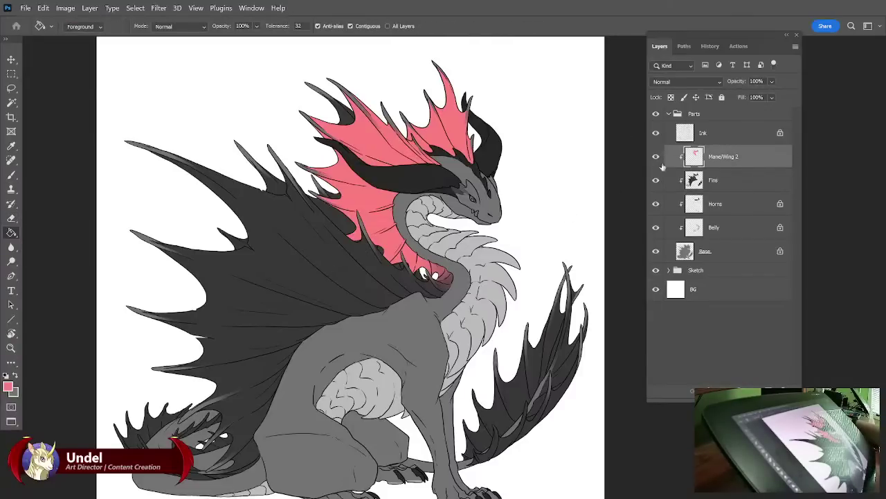
pyautogui.click(739, 180)
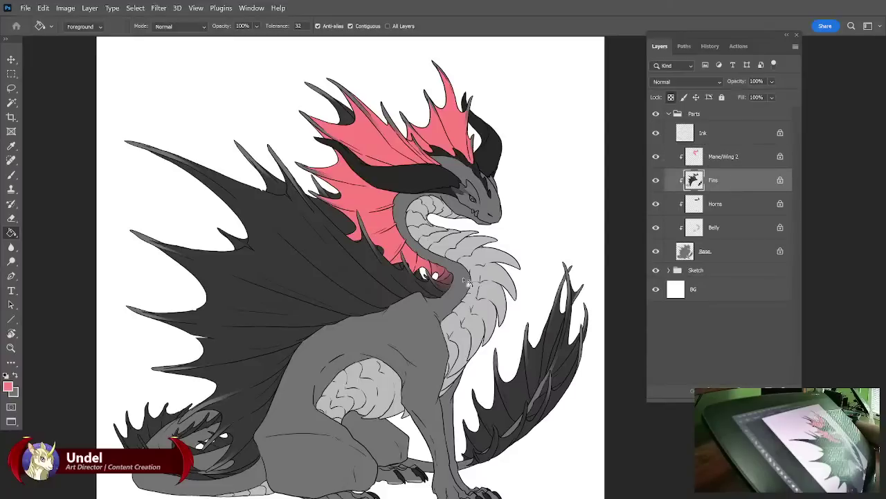
# Sample the dark wing grey and set the foreground colour to the lighter grey 535353.
pyautogui.keyDown('alt'); pyautogui.click(313, 271); pyautogui.keyUp('alt')
pyautogui.click(9, 389)
pyautogui.click(213, 289)
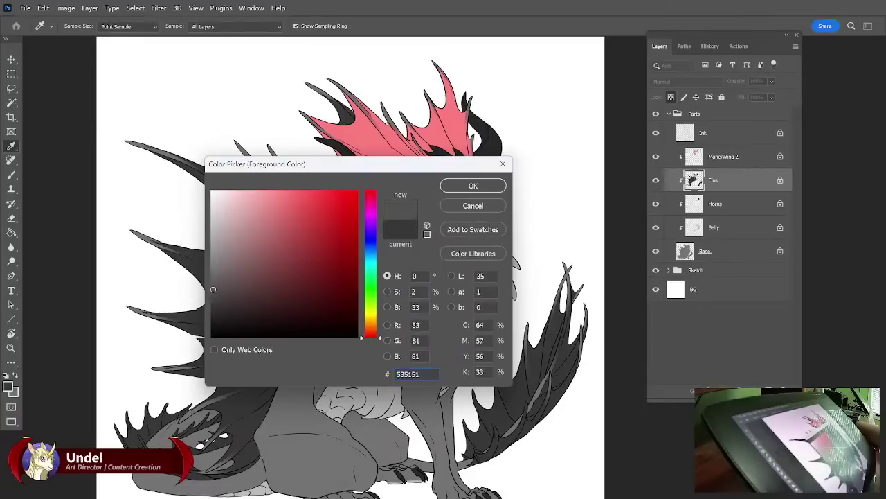
pyautogui.click(496, 186)
pyautogui.hotkey('shift', 'BackSpace')
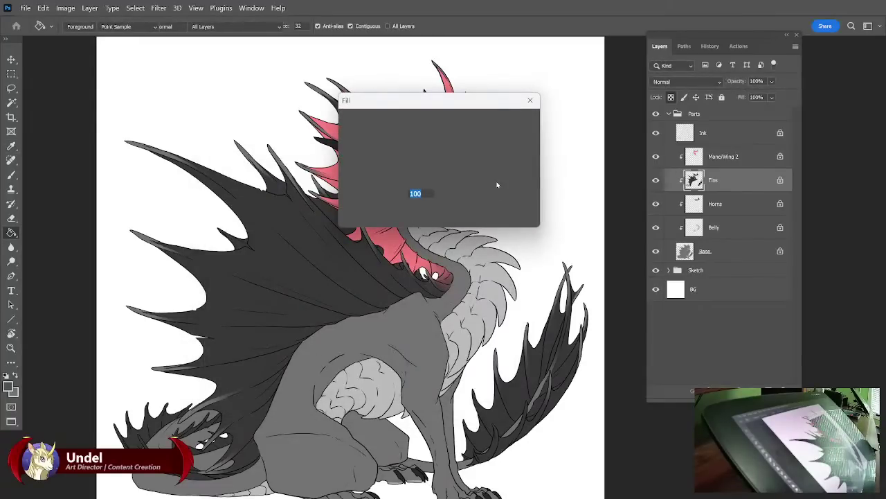
pyautogui.press('Return')
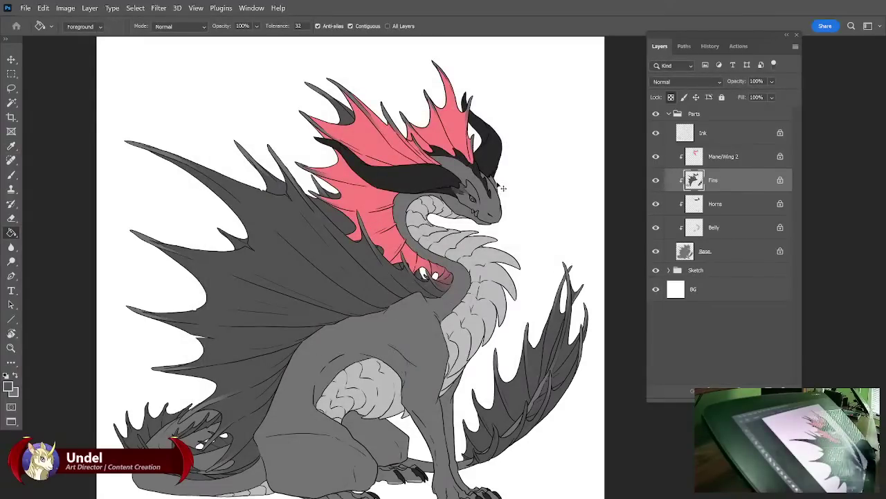
pyautogui.hotkey('ctrl', 'z')
# Fill the Mane/Wing 2 artwork with the grey foreground colour in place of the pink.
pyautogui.click(714, 160)
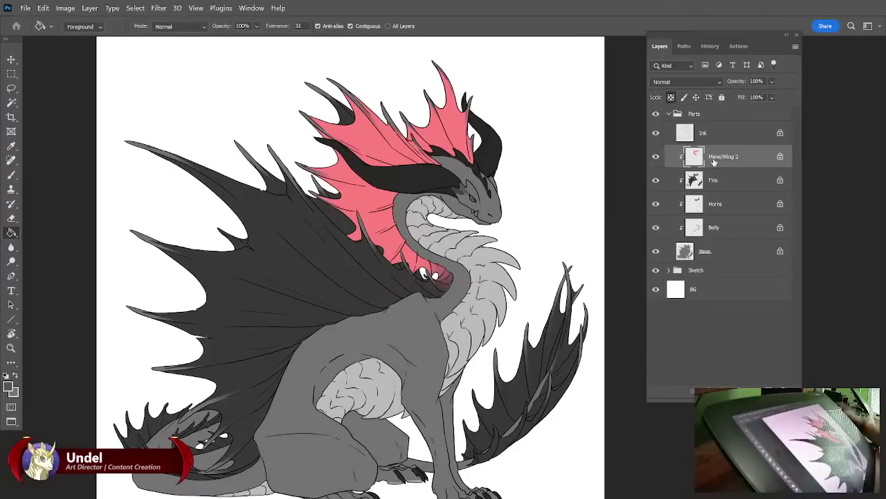
pyautogui.hotkey('shift', 'BackSpace')
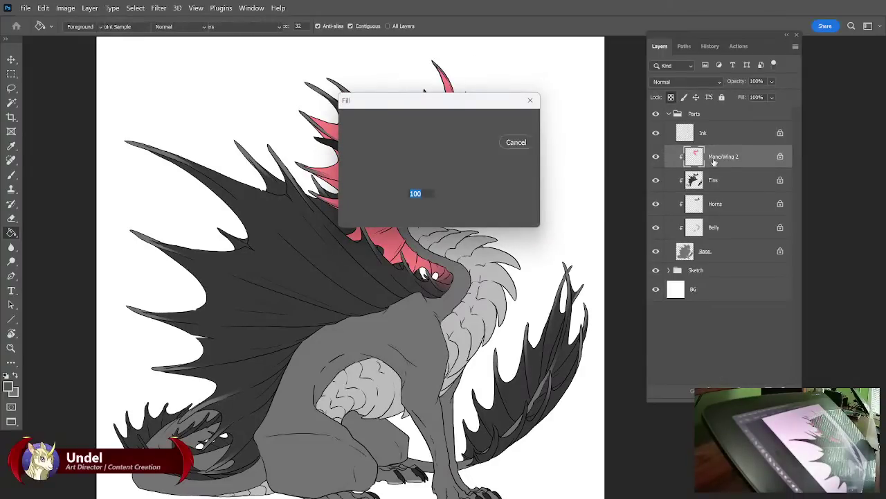
pyautogui.press('Return')
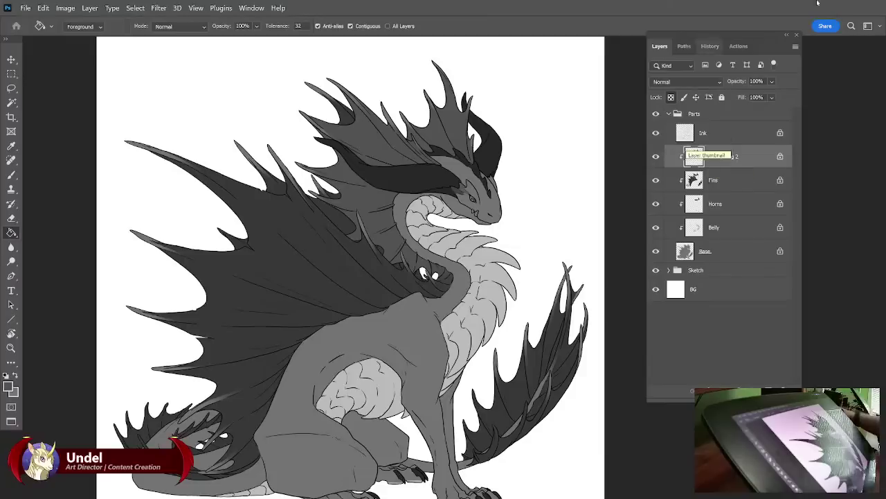
# Add a new layer named Face Stuff above Mane/Wing 2 and clip it to the Base layer.
pyautogui.click(795, 46)
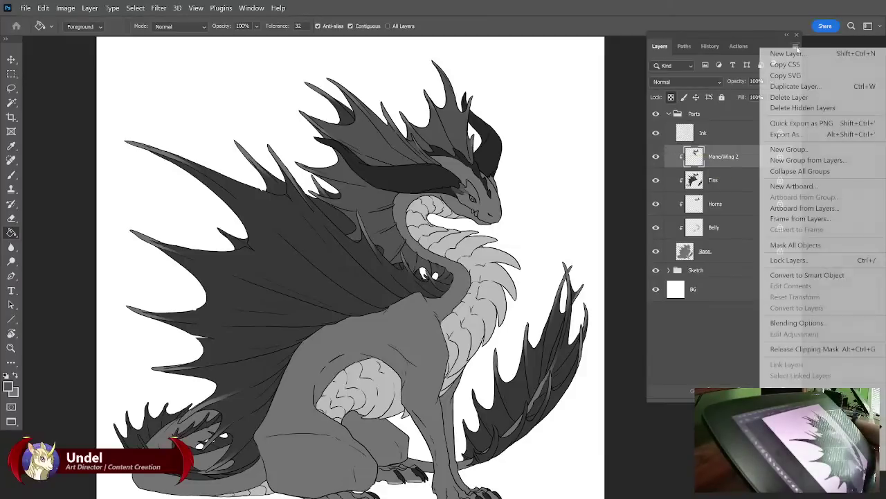
pyautogui.click(790, 53)
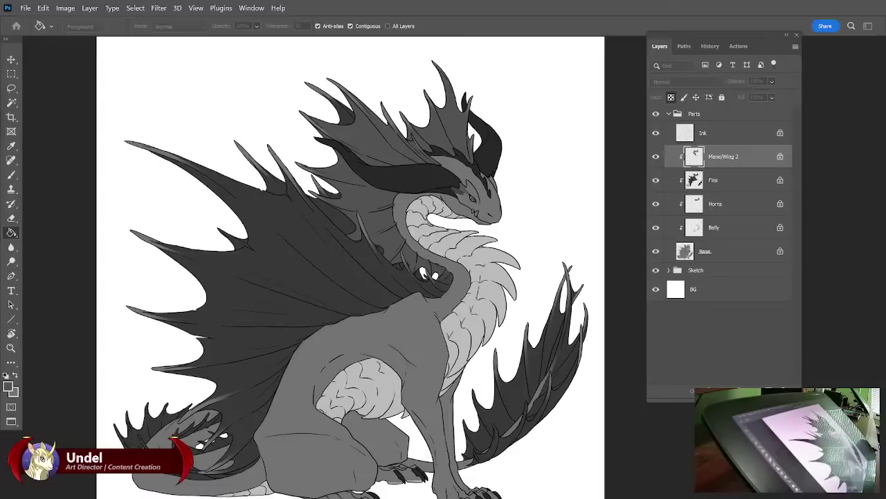
pyautogui.press('Return')
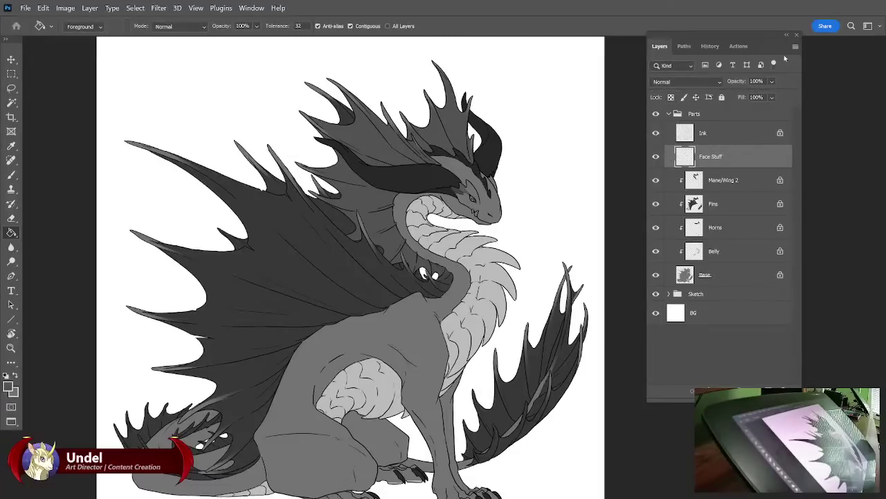
pyautogui.hotkey('ctrl', 'alt', 'g')
# Set the foreground colour to pale beige d3cab8 and choose the Brush tool for painting the dragon's face details.
pyautogui.moveTo(644, 347); pyautogui.dragTo(574, 439)
pyautogui.hotkey('ctrl', '+')
pyautogui.hotkey('ctrl', '+')
pyautogui.hotkey('ctrl', '+')
pyautogui.hotkey('ctrl', '+')
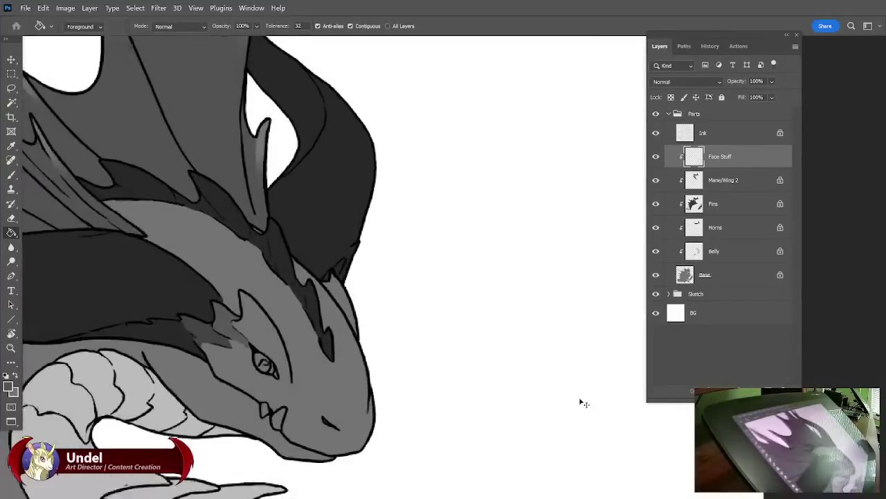
pyautogui.moveTo(380, 367); pyautogui.dragTo(511, 307)
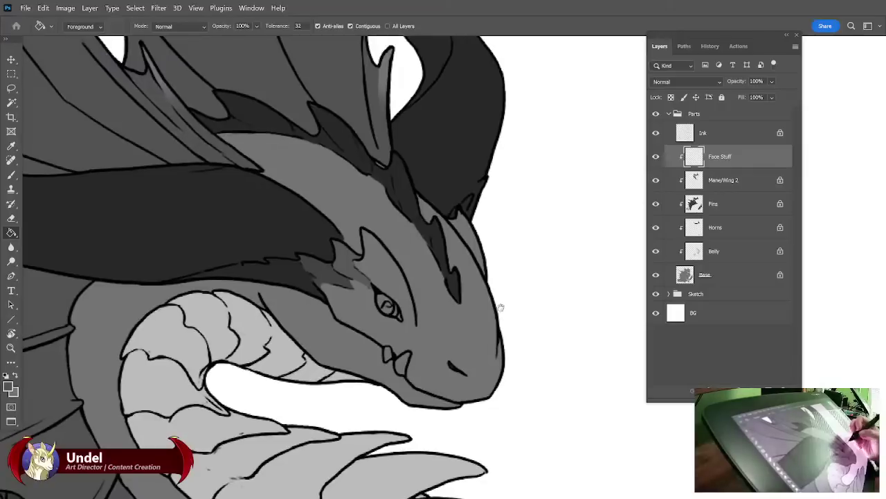
pyautogui.click(8, 387)
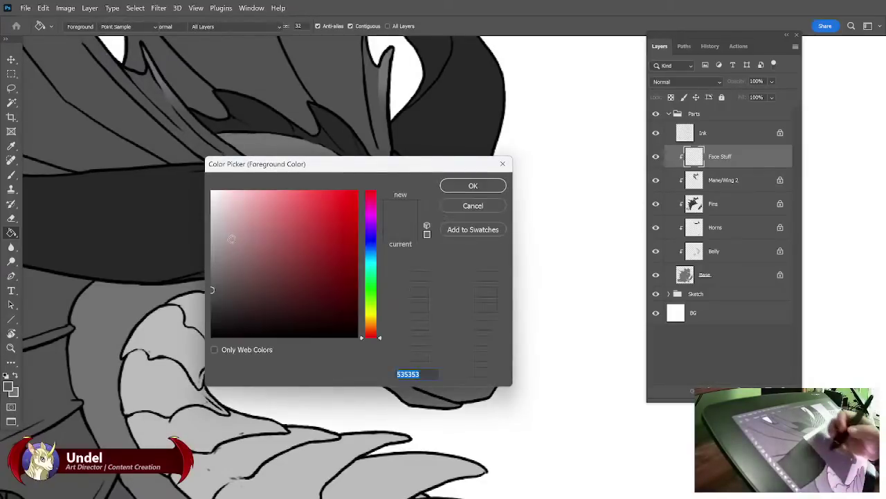
pyautogui.click(218, 229)
pyautogui.moveTo(374, 326); pyautogui.dragTo(379, 323)
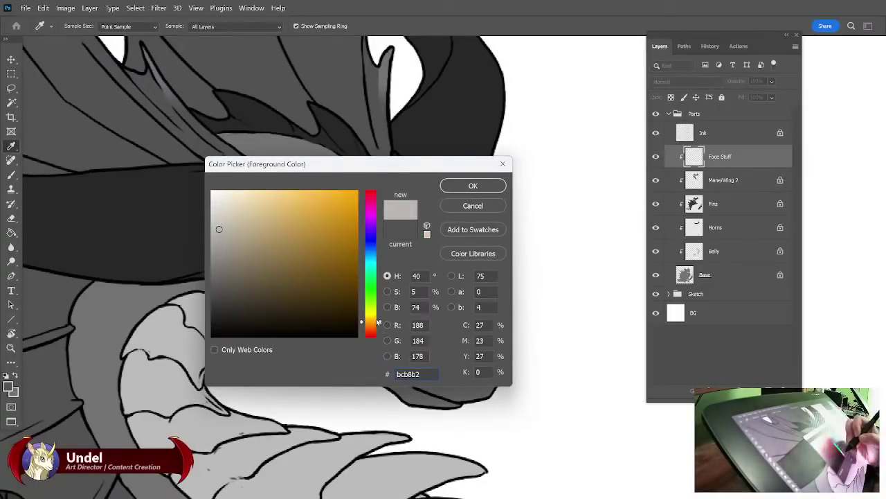
pyautogui.moveTo(219, 228); pyautogui.dragTo(230, 214)
pyautogui.click(473, 186)
pyautogui.press('g')
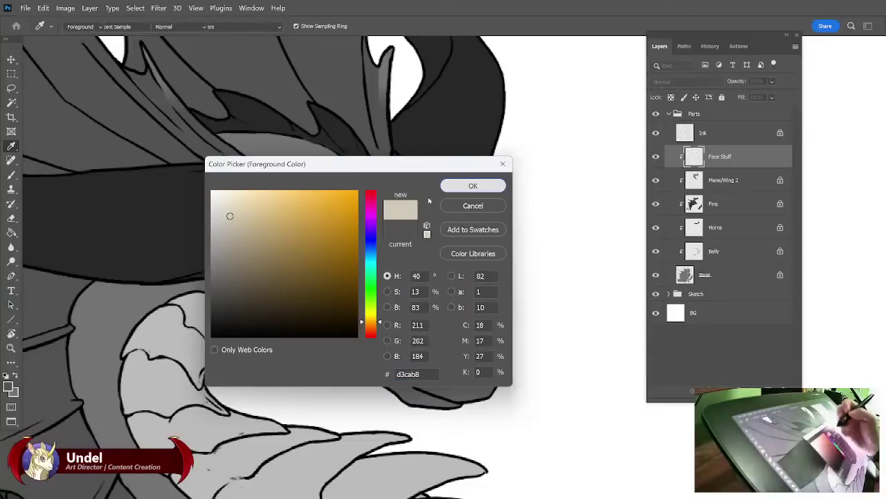
pyautogui.click(12, 176)
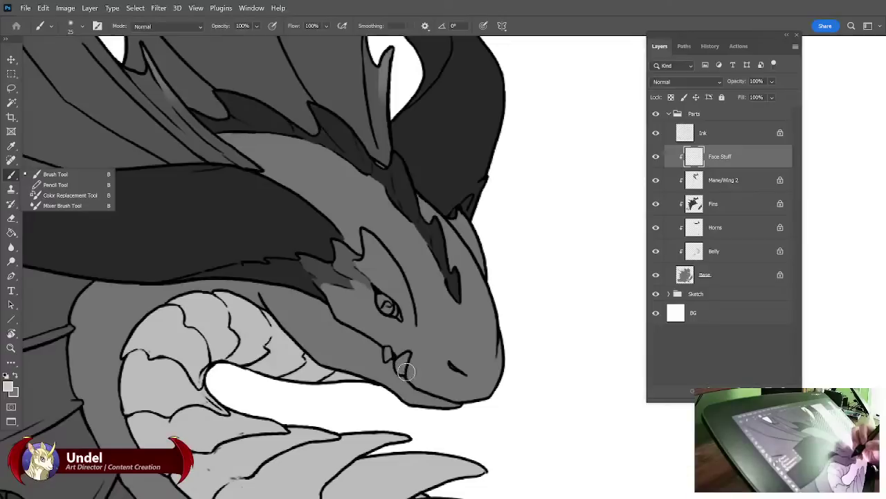
# Switch to a hard round brush at size 25 and paint the dragon's two exposed teeth pale beige on the Face Stuff layer.
pyautogui.click(536, 307)
pyautogui.moveTo(403, 361); pyautogui.dragTo(409, 359)
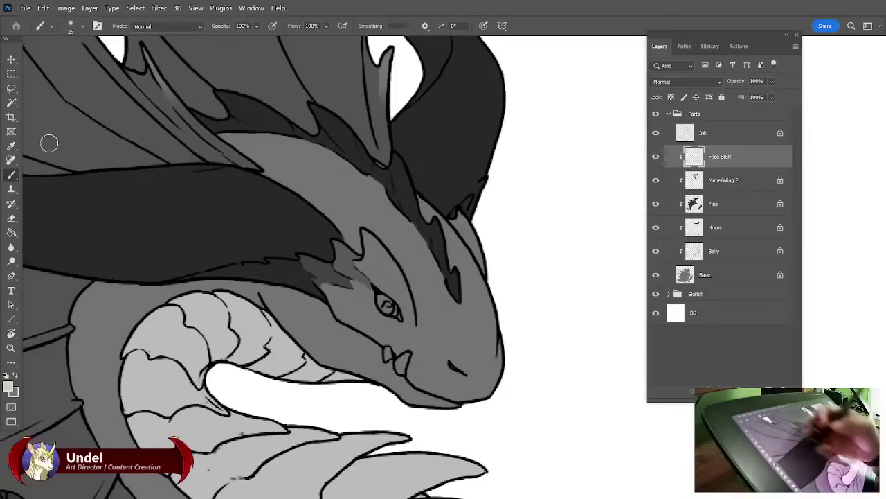
pyautogui.click(83, 27)
pyautogui.moveTo(139, 180); pyautogui.dragTo(139, 175)
pyautogui.click(93, 200)
pyautogui.click(553, 231)
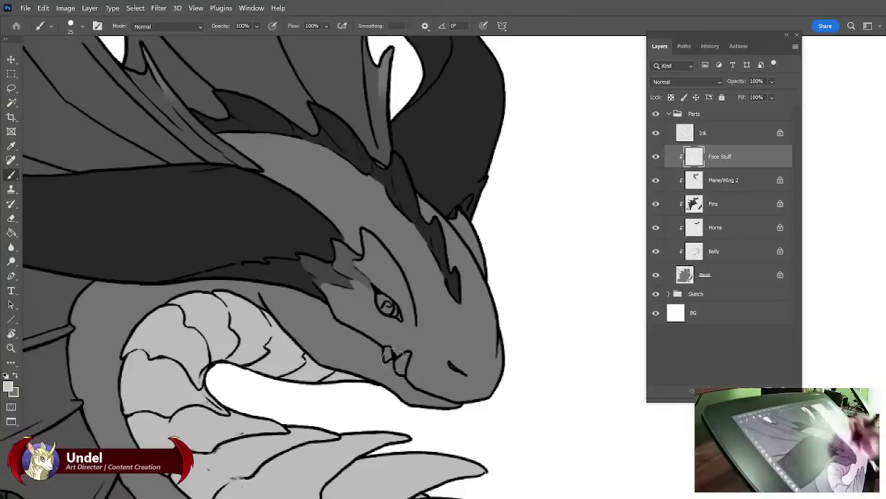
pyautogui.moveTo(388, 355)
pyautogui.mouseDown()
pyautogui.moveTo(405, 358)
pyautogui.moveTo(397, 366)
pyautogui.moveTo(407, 353)
pyautogui.moveTo(401, 367)
pyautogui.moveTo(387, 358)
pyautogui.mouseUp()
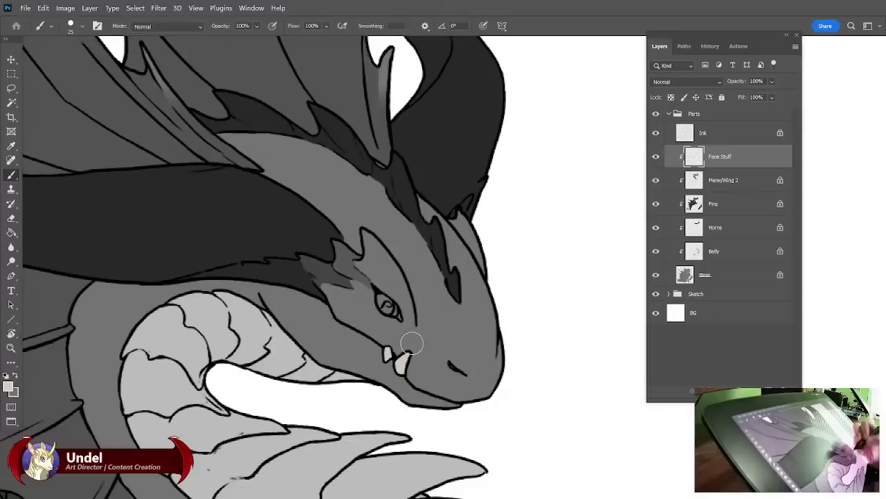
# Set the foreground colour to dark maroon 5a2c38.
pyautogui.click(7, 388)
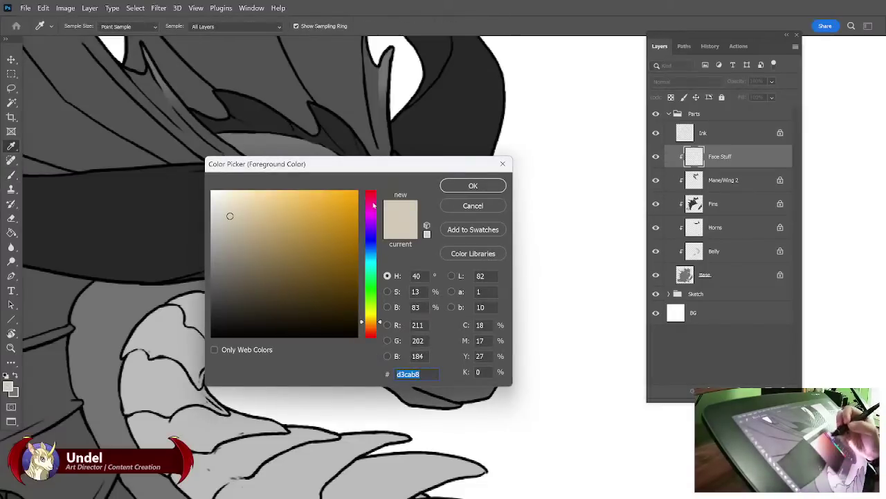
pyautogui.click(372, 201)
pyautogui.click(370, 196)
pyautogui.moveTo(291, 285); pyautogui.dragTo(285, 285)
pyautogui.click(473, 186)
pyautogui.press('Return')
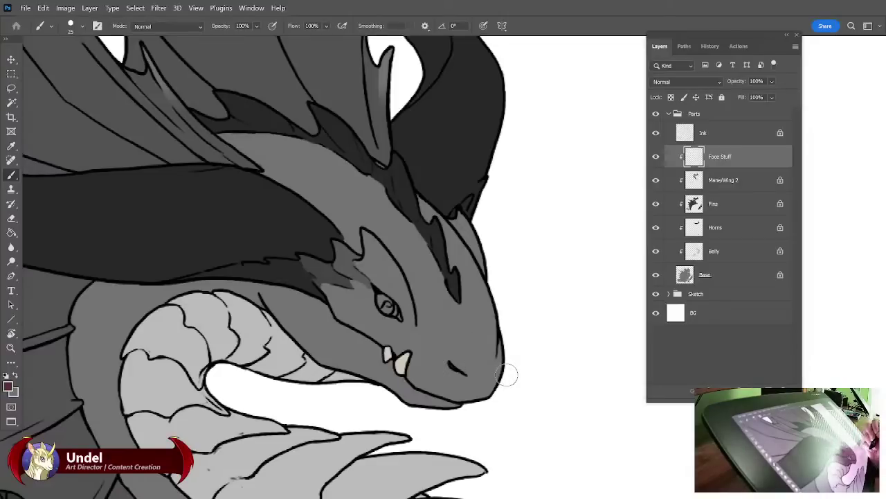
# Set the foreground colour to white ffffff and paint the dragon's whole eye area with it.
pyautogui.click(11, 389)
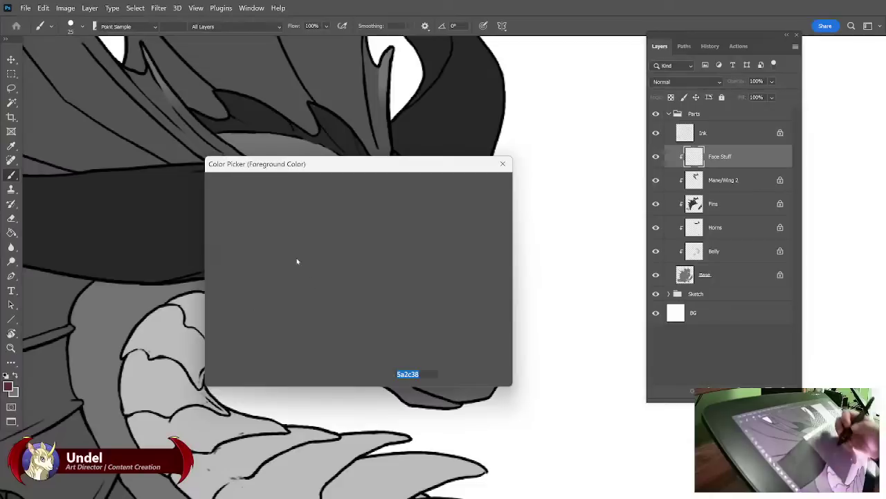
pyautogui.moveTo(239, 232); pyautogui.dragTo(210, 189)
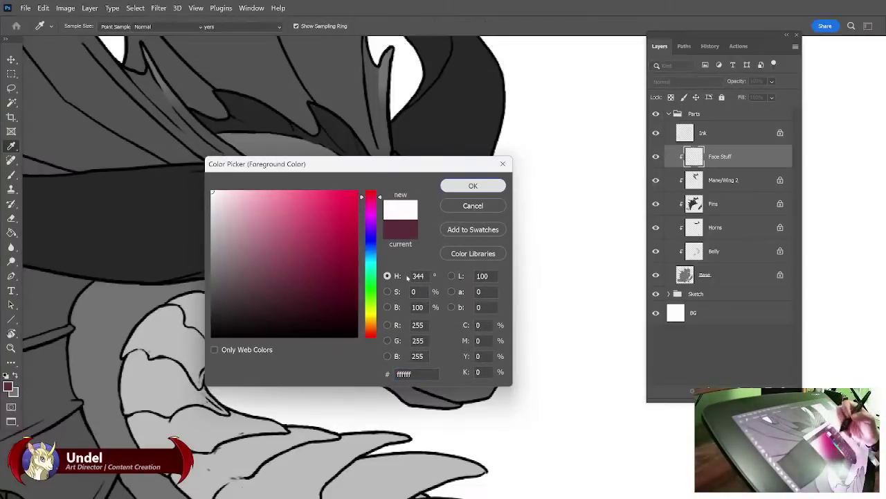
pyautogui.click(478, 186)
pyautogui.moveTo(382, 303); pyautogui.dragTo(392, 313)
pyautogui.moveTo(397, 315)
pyautogui.mouseDown()
pyautogui.moveTo(382, 298)
pyautogui.moveTo(395, 309)
pyautogui.mouseUp()
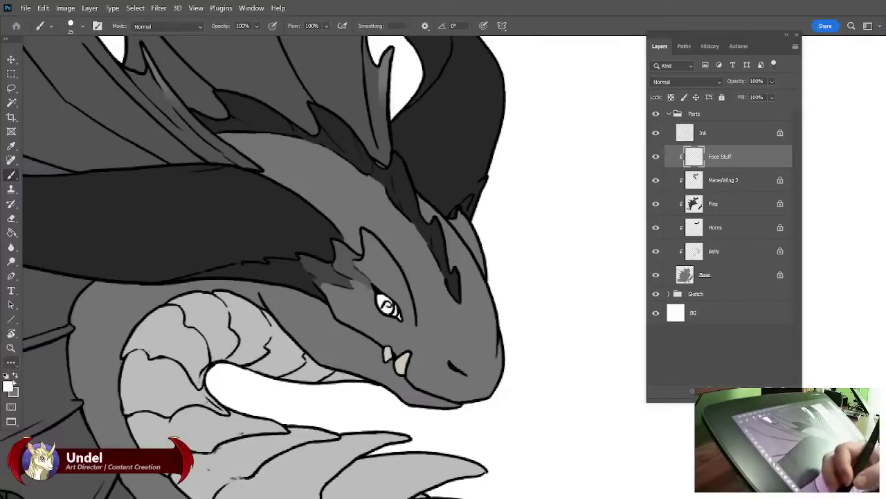
# Set the foreground colour to muted mauve 664e55.
pyautogui.click(8, 386)
pyautogui.moveTo(291, 279); pyautogui.dragTo(244, 279)
pyautogui.click(473, 205)
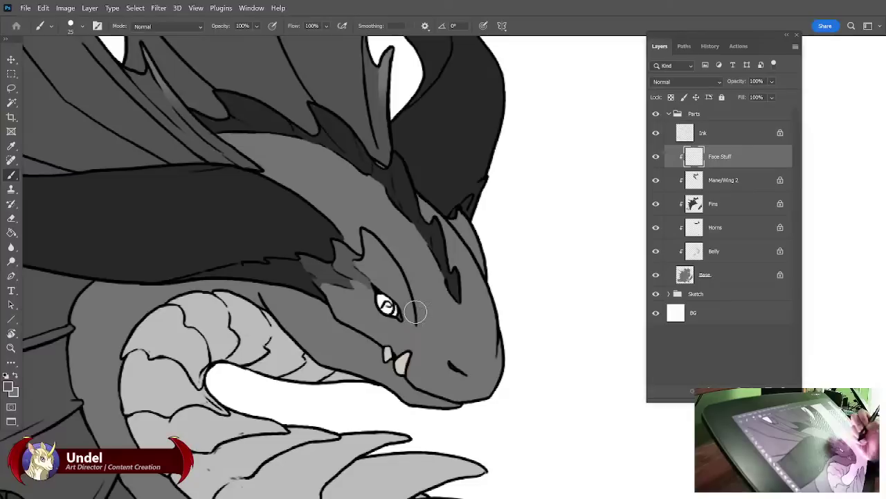
# Set the foreground colour to dark teal 205c53 and paint the iris of the dragon's eye.
pyautogui.click(8, 386)
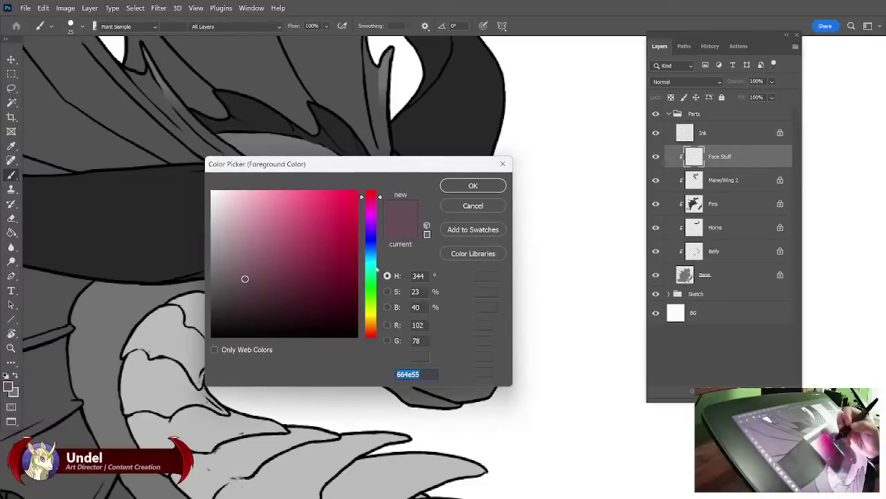
pyautogui.click(371, 267)
pyautogui.click(306, 284)
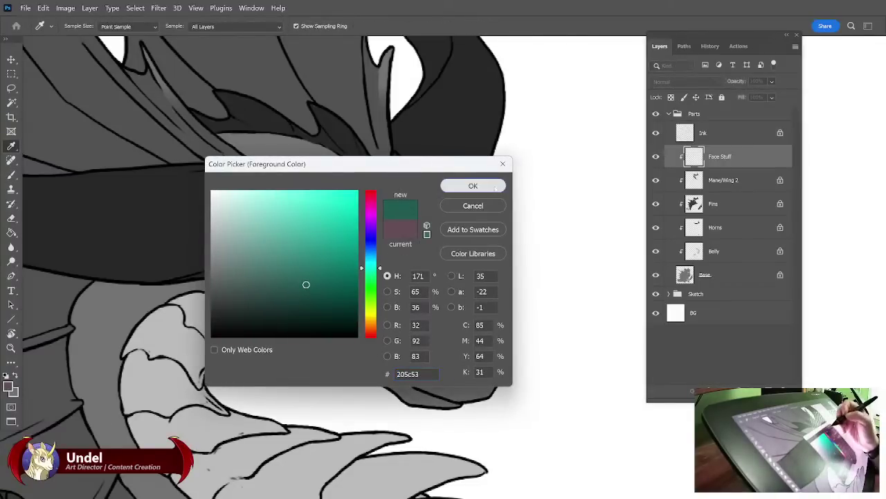
pyautogui.click(473, 186)
pyautogui.moveTo(383, 303); pyautogui.dragTo(387, 307)
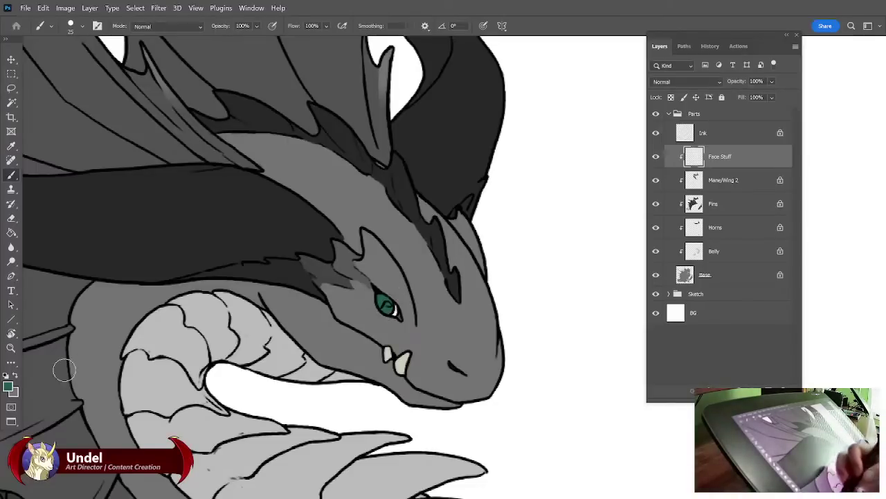
# Set the foreground colour back to white and paint a small highlight on the teal iris.
pyautogui.click(9, 388)
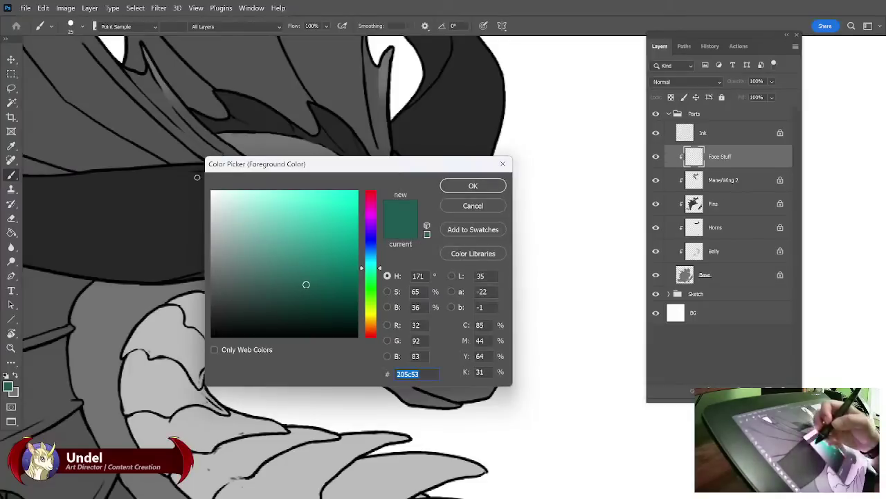
pyautogui.click(212, 191)
pyautogui.press('Return')
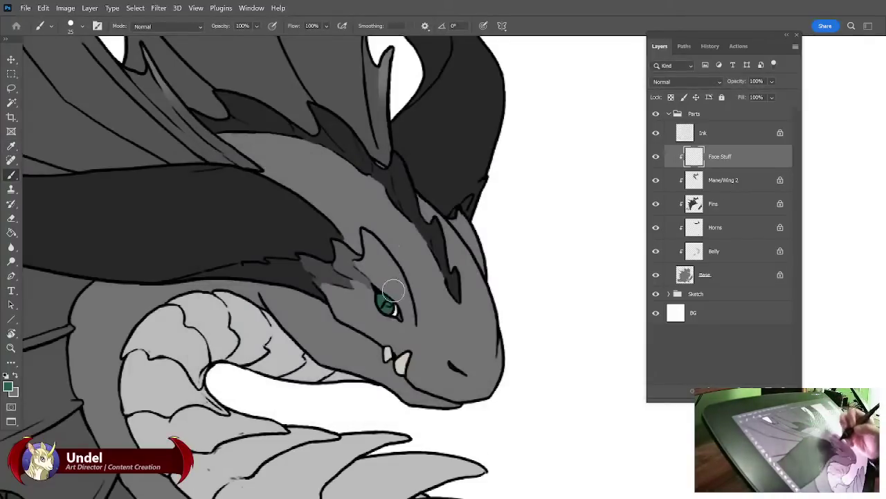
pyautogui.moveTo(389, 304)
pyautogui.mouseDown()
pyautogui.moveTo(394, 310)
pyautogui.moveTo(388, 304)
pyautogui.mouseUp()
pyautogui.hotkey('ctrl', 'z')
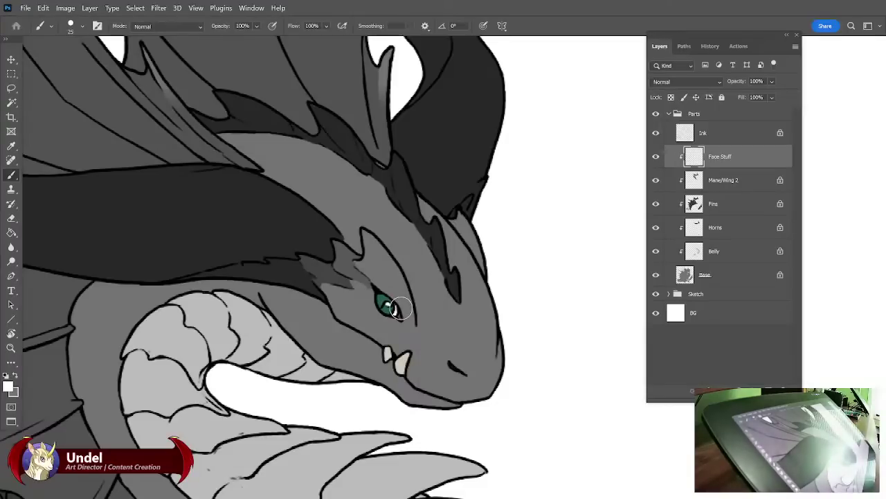
# Lock the transparent pixels of the Face Stuff layer.
pyautogui.hotkey('ctrl', '-')
pyautogui.hotkey('ctrl', '-')
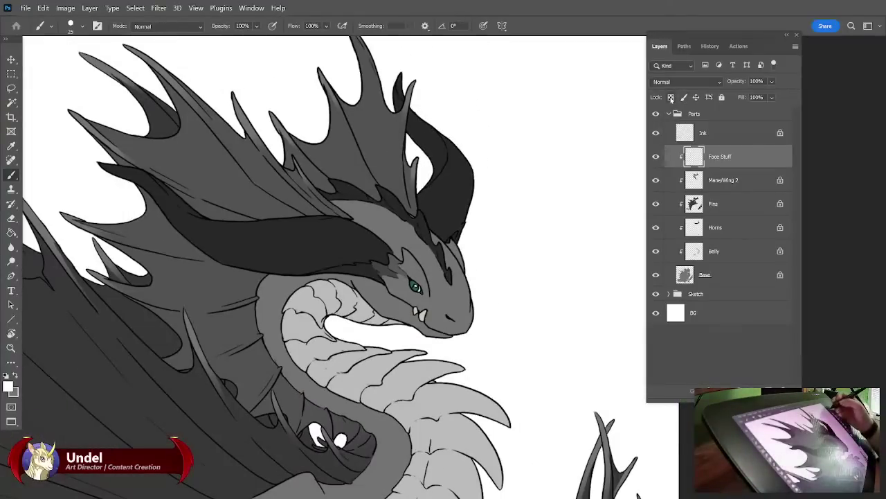
pyautogui.click(671, 97)
pyautogui.hotkey('ctrl', '-')
pyautogui.hotkey('ctrl', '-')
pyautogui.hotkey('ctrl', '-')
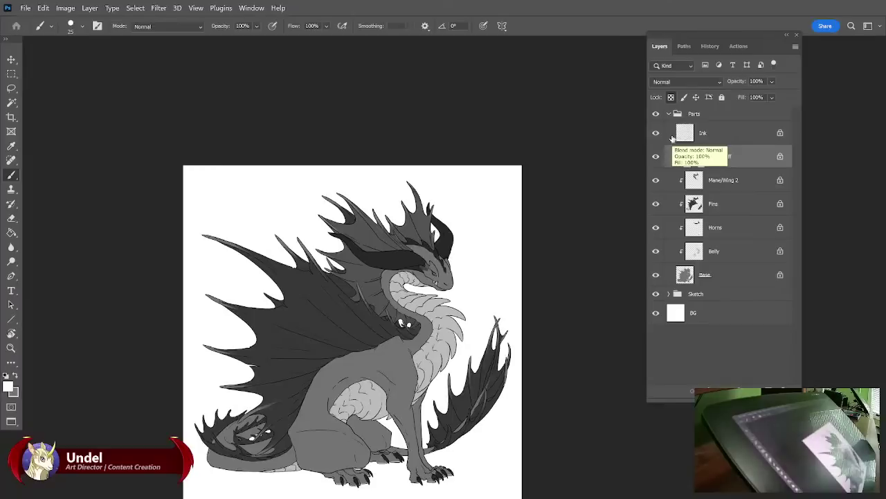
pyautogui.moveTo(551, 298); pyautogui.dragTo(566, 275)
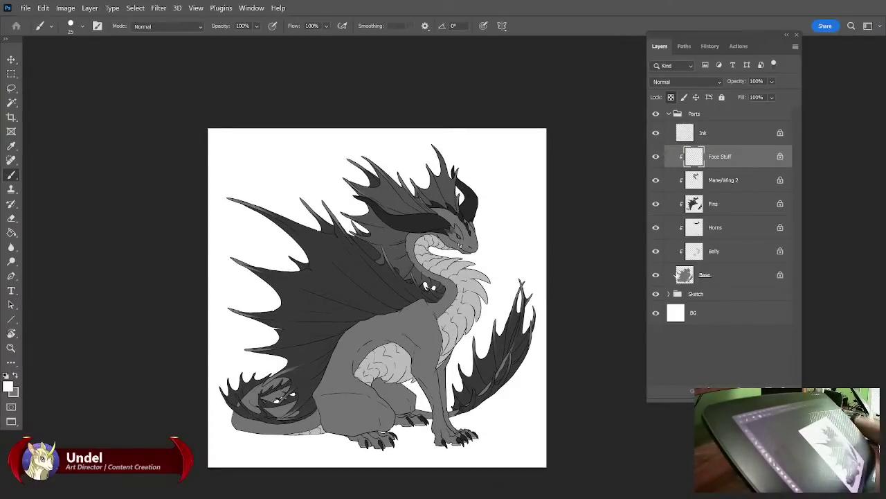
# Add a new layer named Shadows directly above Face Stuff and clip it to the Base layer.
pyautogui.click(727, 207)
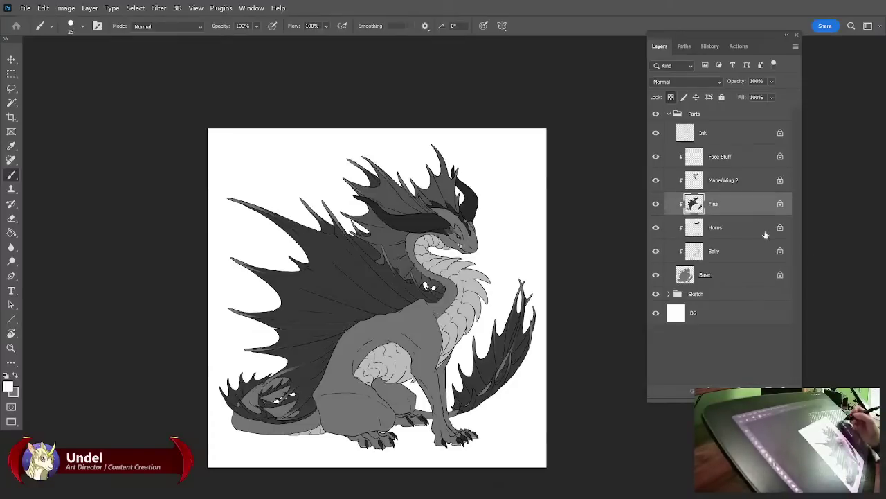
pyautogui.hotkey('ctrl', '+')
pyautogui.hotkey('ctrl', '+')
pyautogui.hotkey('ctrl', '+')
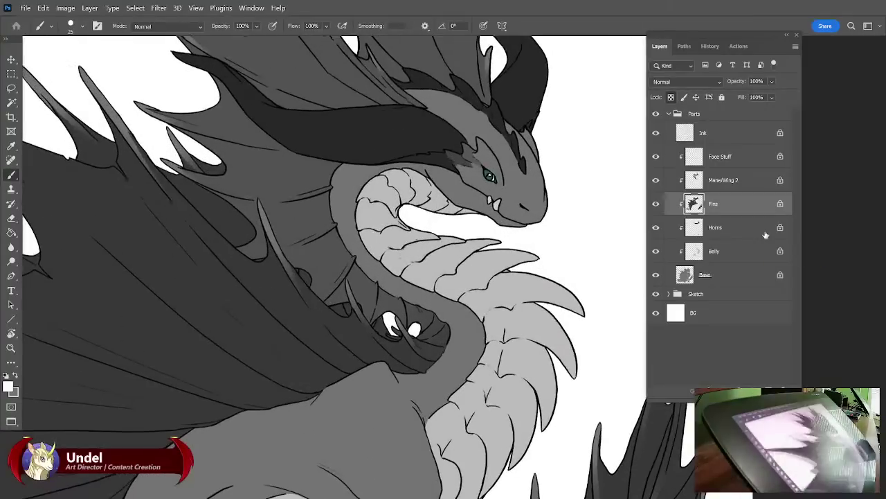
pyautogui.moveTo(628, 146); pyautogui.dragTo(562, 343)
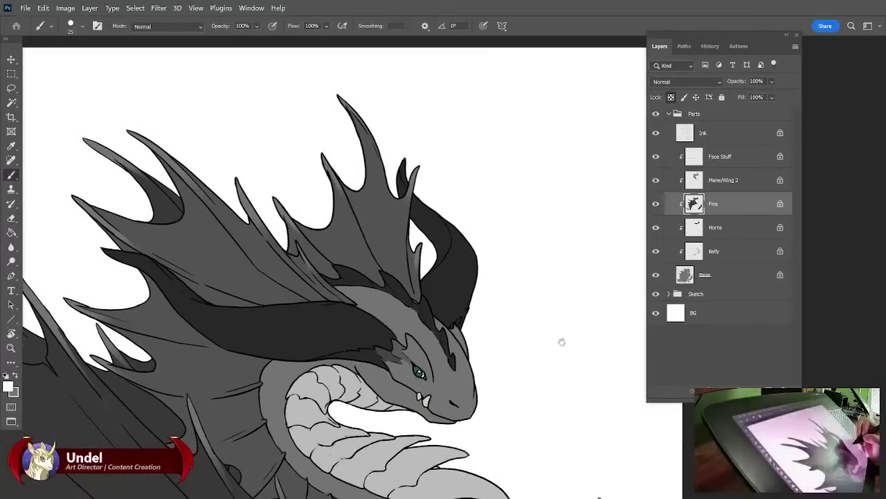
pyautogui.moveTo(579, 441); pyautogui.dragTo(583, 441)
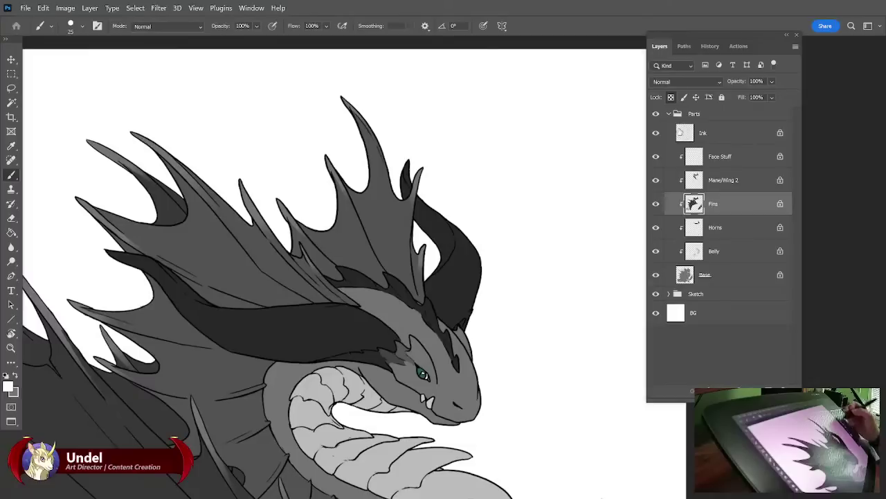
pyautogui.click(744, 158)
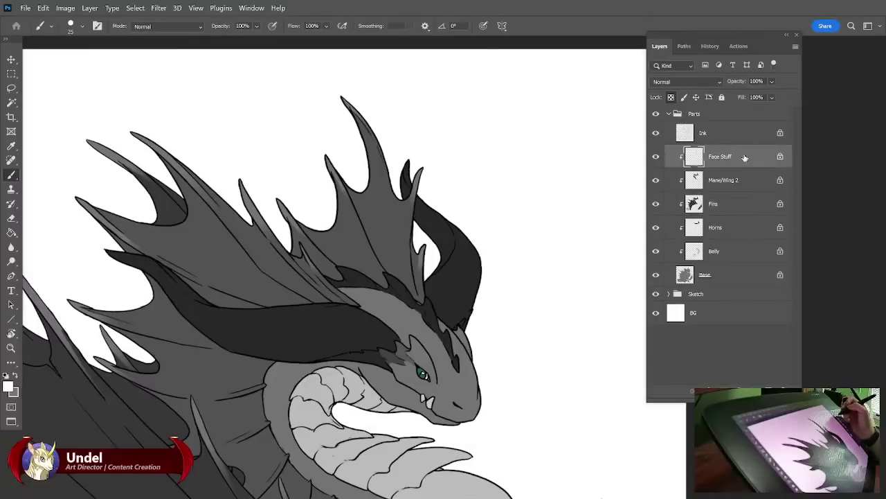
pyautogui.click(796, 48)
pyautogui.click(792, 55)
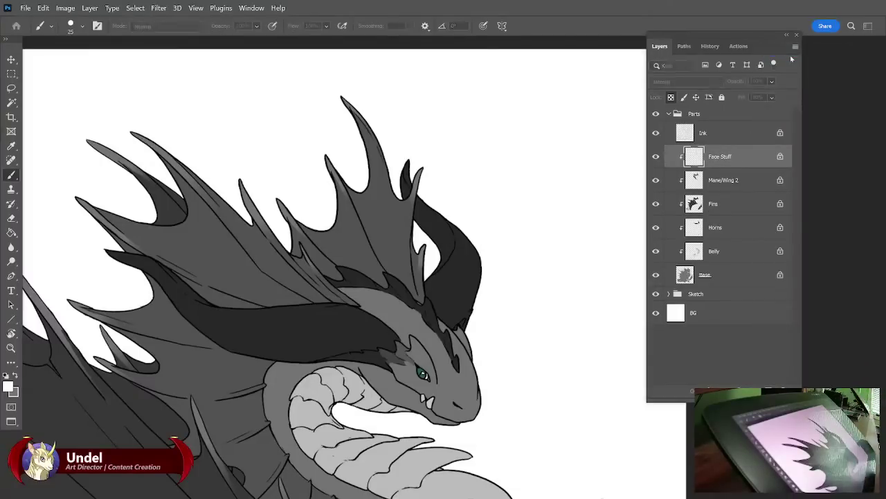
pyautogui.write('Shadows')
pyautogui.press('Return')
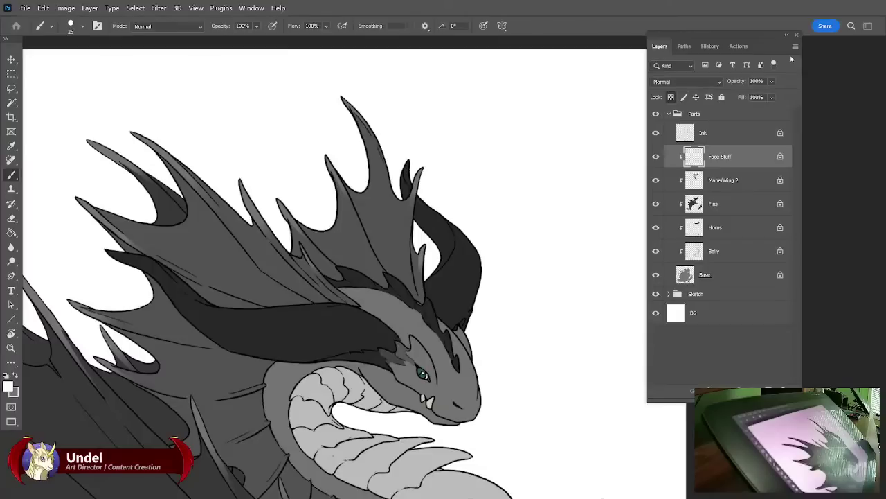
pyautogui.hotkey('ctrl', 'alt', 'g')
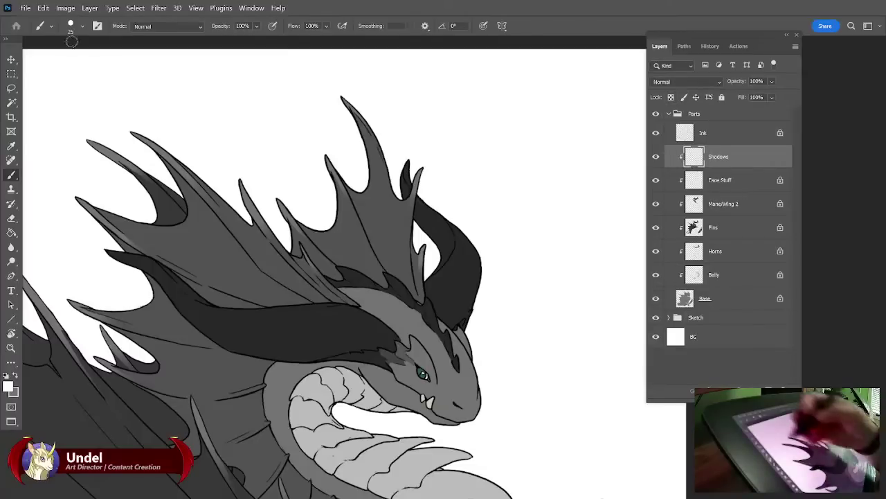
# Flip the whole canvas horizontally so the dragon's head faces the opposite way.
pyautogui.click(65, 7)
pyautogui.moveTo(111, 110)
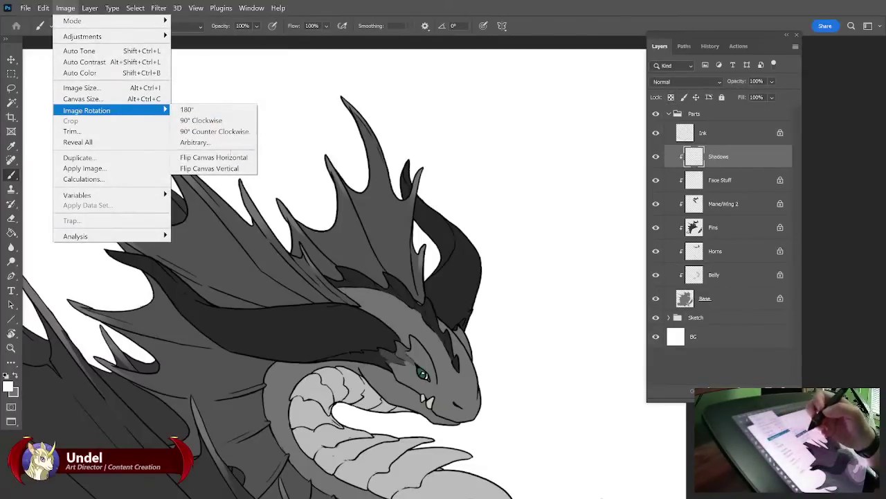
pyautogui.click(211, 158)
pyautogui.moveTo(282, 340); pyautogui.dragTo(698, 151)
pyautogui.moveTo(372, 378); pyautogui.dragTo(319, 496)
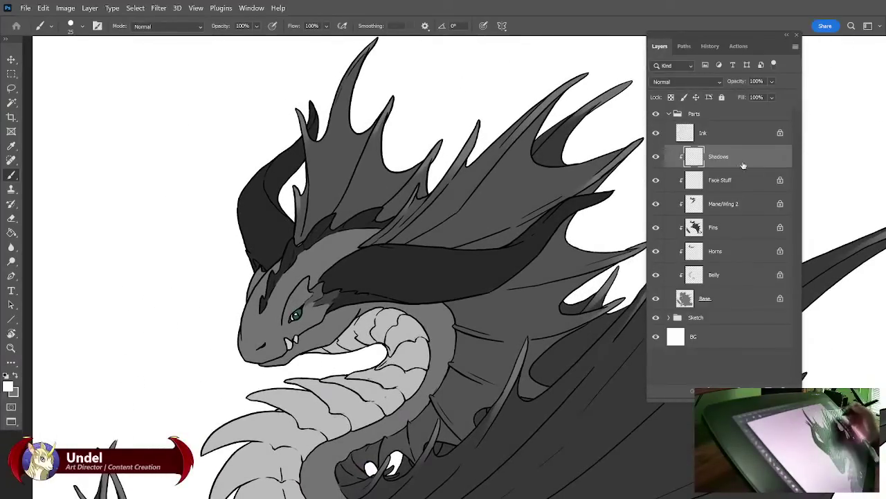
# Lasso the teeth on the Face Stuff layer, raise their lightness to +18 with Hue/Saturation, and deselect.
pyautogui.click(737, 186)
pyautogui.press('l')
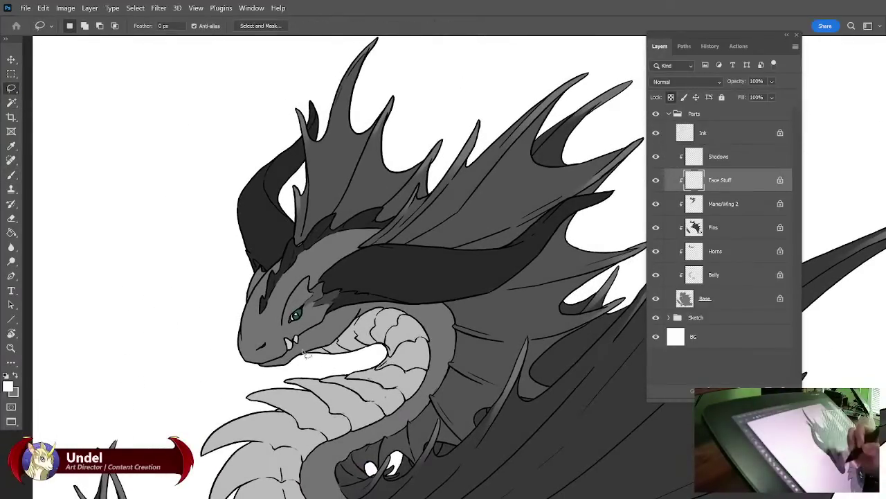
pyautogui.moveTo(305, 354)
pyautogui.mouseDown()
pyautogui.moveTo(291, 330)
pyautogui.moveTo(277, 360)
pyautogui.moveTo(305, 357)
pyautogui.mouseUp()
pyautogui.hotkey('ctrl', 'u')
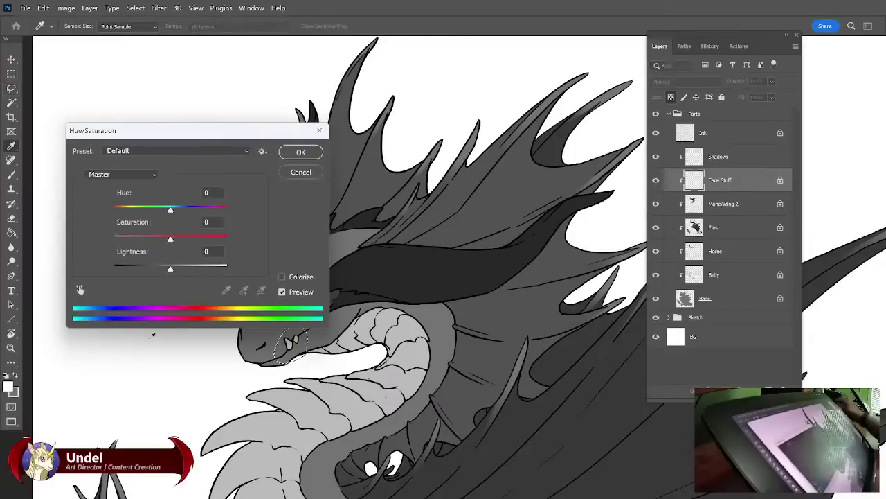
pyautogui.moveTo(170, 268)
pyautogui.mouseDown()
pyautogui.moveTo(191, 270)
pyautogui.moveTo(181, 268)
pyautogui.mouseUp()
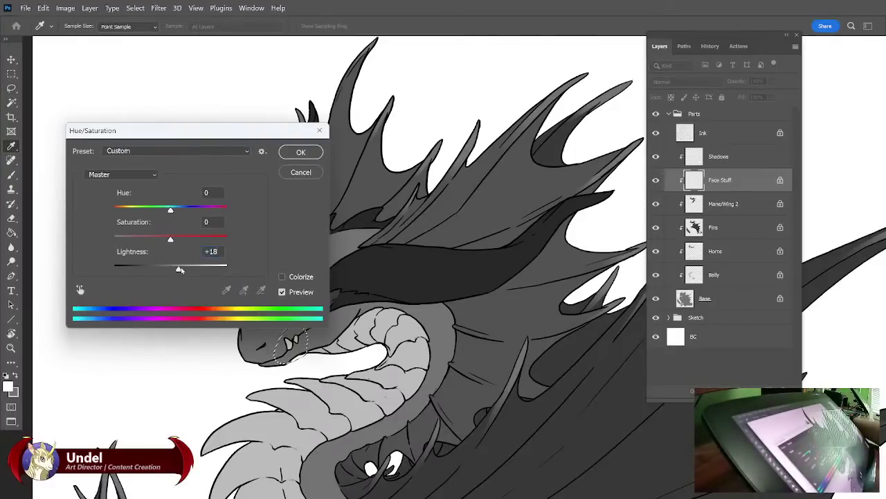
pyautogui.click(292, 158)
pyautogui.hotkey('ctrl', 'd')
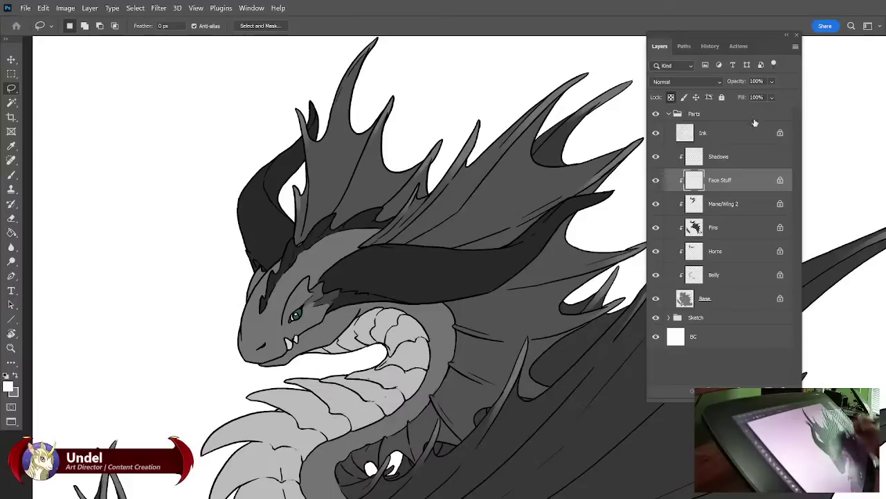
# Fill the Shadows layer with the colour ab9f94 and set its blend mode to Multiply.
pyautogui.click(749, 162)
pyautogui.click(7, 386)
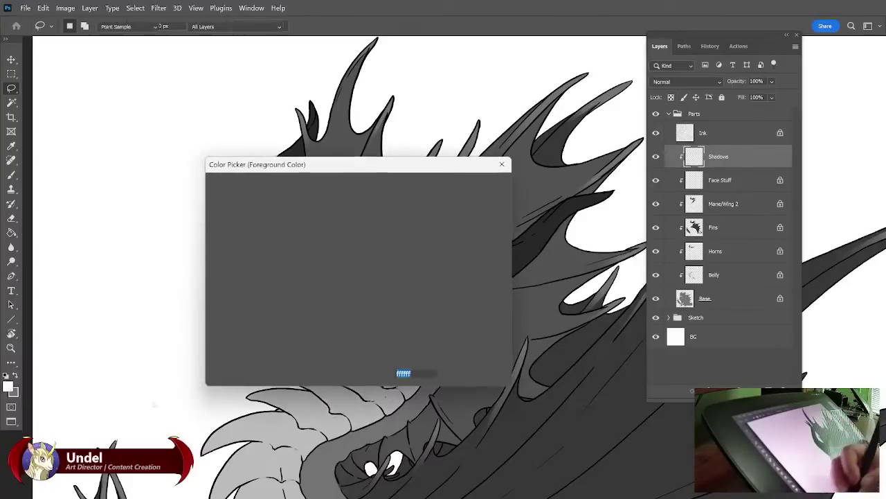
pyautogui.write('92a9a6')
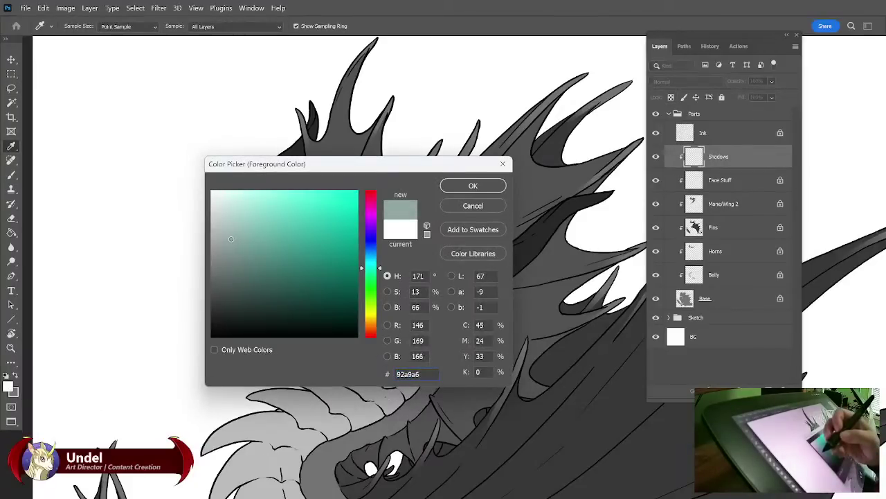
pyautogui.write('ab9f94')
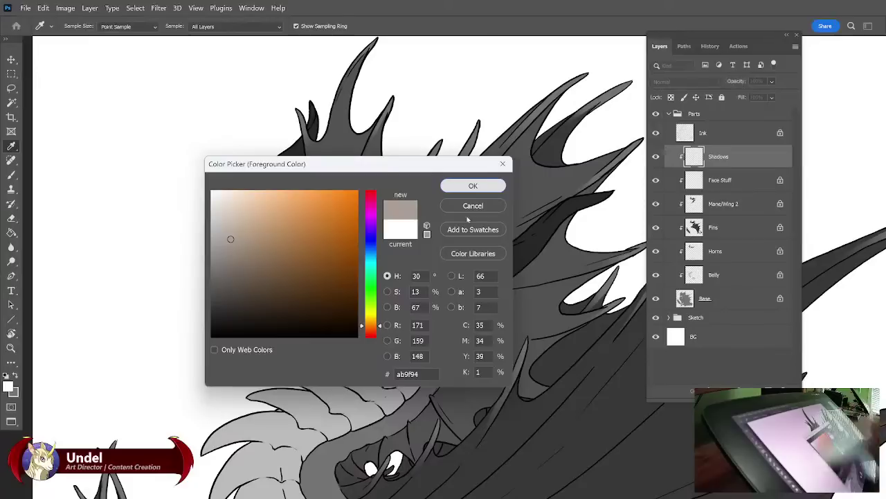
pyautogui.press('Return')
pyautogui.press('l')
pyautogui.hotkey('shift', 'F5')
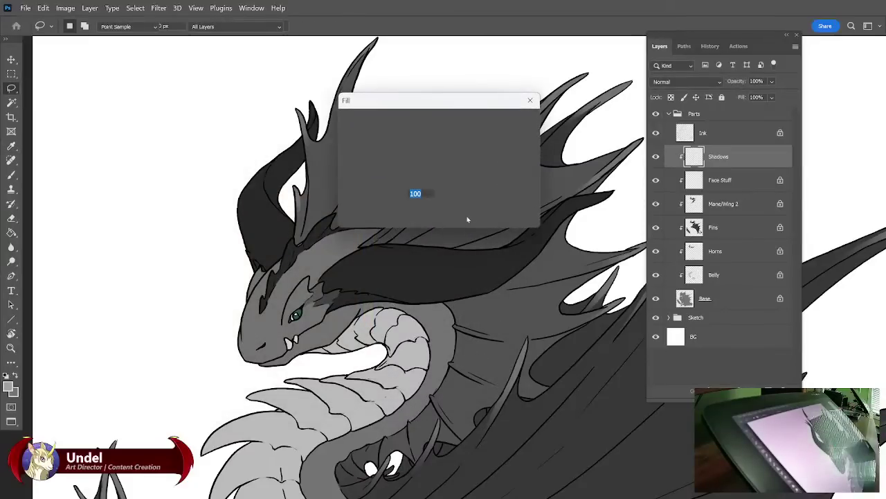
pyautogui.press('Return')
pyautogui.click(688, 82)
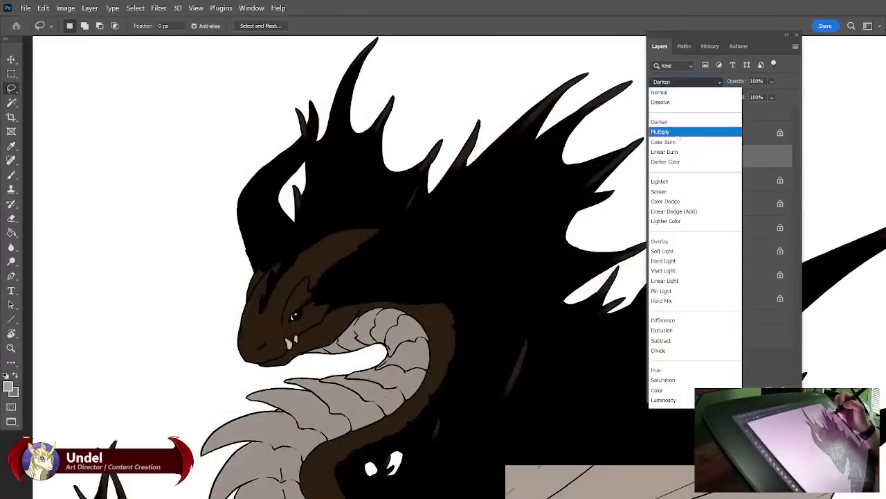
pyautogui.click(690, 132)
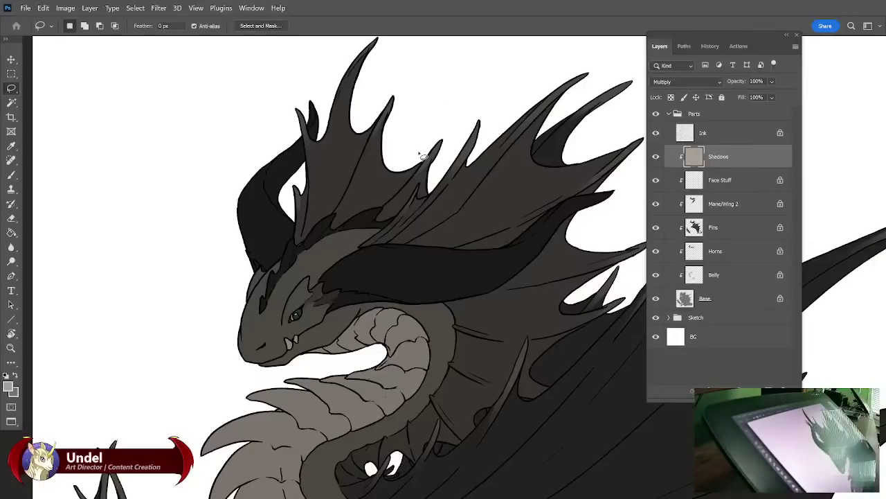
# Set the Eraser to 25 px and try erasing shadow along the far edge of the dragon's snout.
pyautogui.click(12, 219)
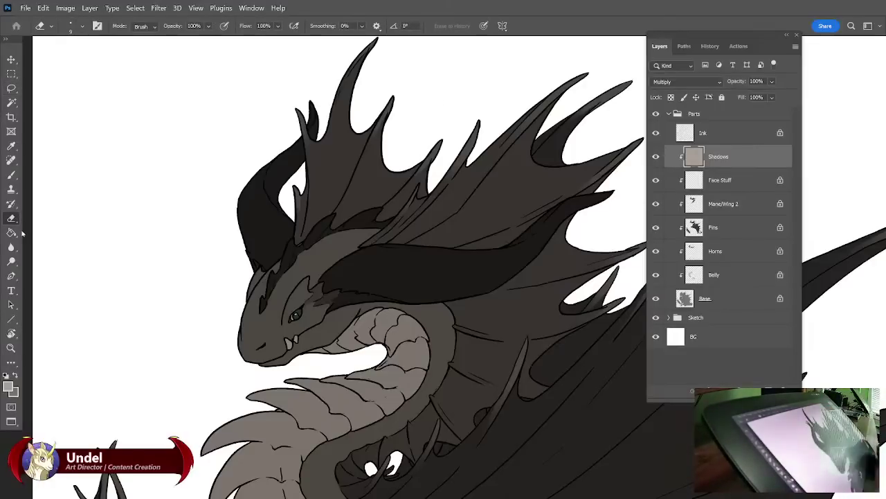
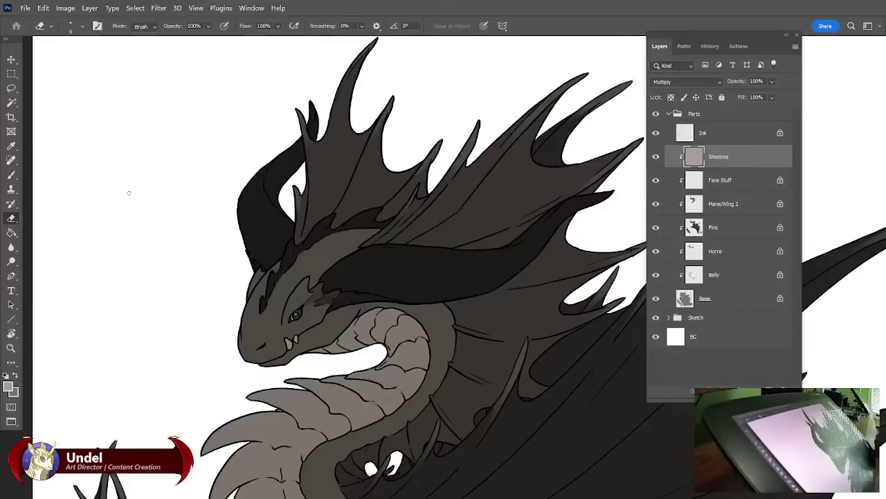
pyautogui.press(']')
pyautogui.press(']')
pyautogui.press(']')
pyautogui.press(']')
pyautogui.press(']')
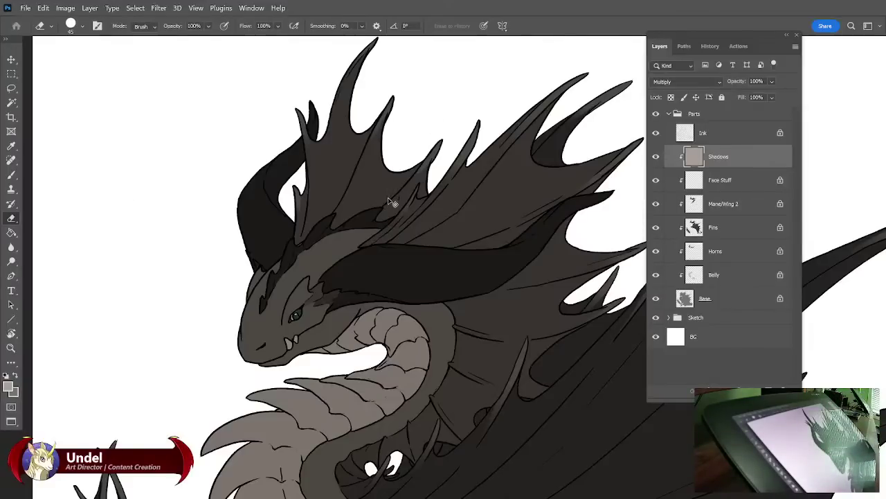
pyautogui.hotkey('ctrl', '+')
pyautogui.hotkey('ctrl', '+')
pyautogui.moveTo(352, 336)
pyautogui.mouseDown()
pyautogui.moveTo(459, 323)
pyautogui.moveTo(558, 336)
pyautogui.moveTo(574, 326)
pyautogui.mouseUp()
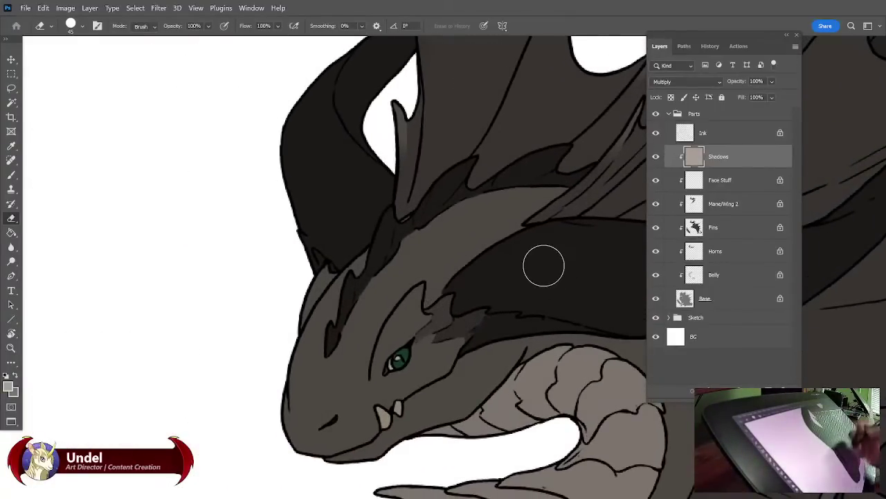
pyautogui.press('[')
pyautogui.press('[')
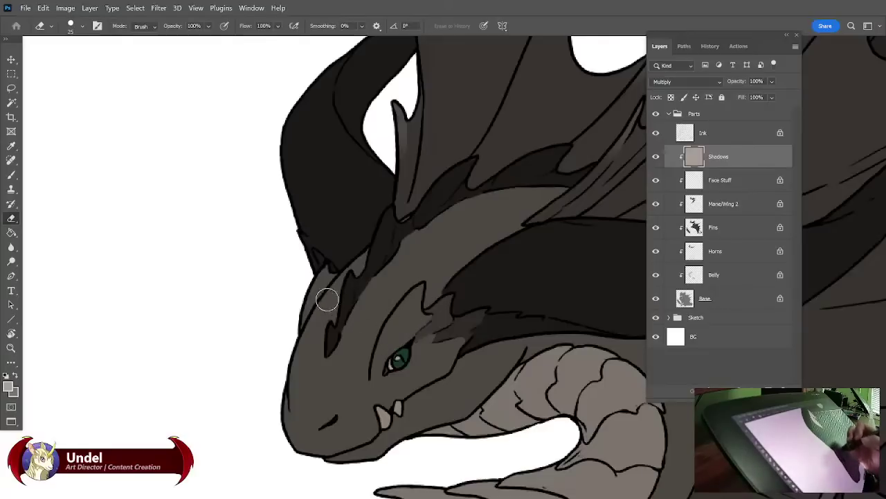
pyautogui.moveTo(336, 283); pyautogui.dragTo(300, 387)
pyautogui.hotkey('ctrl', 'z')
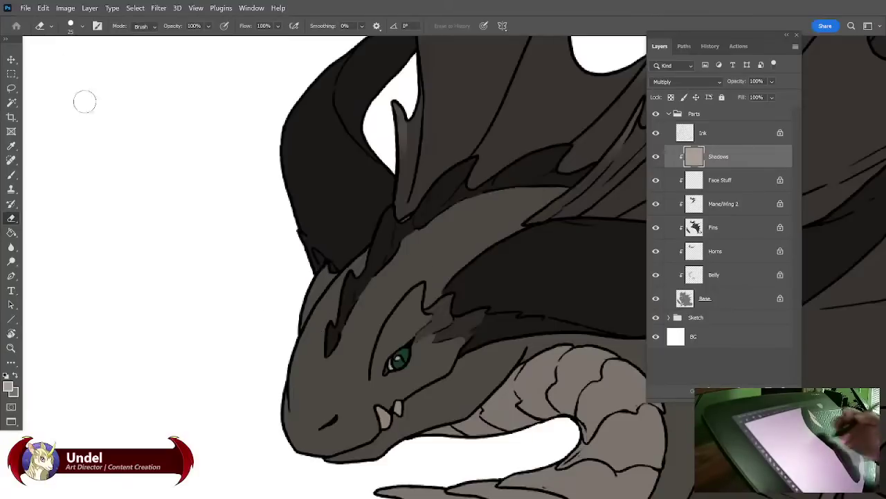
# Open the recent file Gaoler M.psd and set its Shadow layer's blend mode to Normal.
pyautogui.click(24, 8)
pyautogui.moveTo(83, 75)
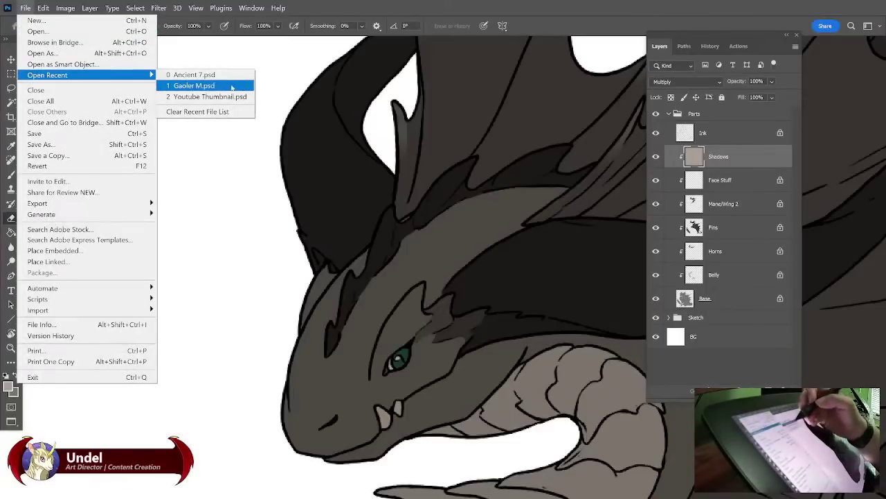
pyautogui.click(240, 88)
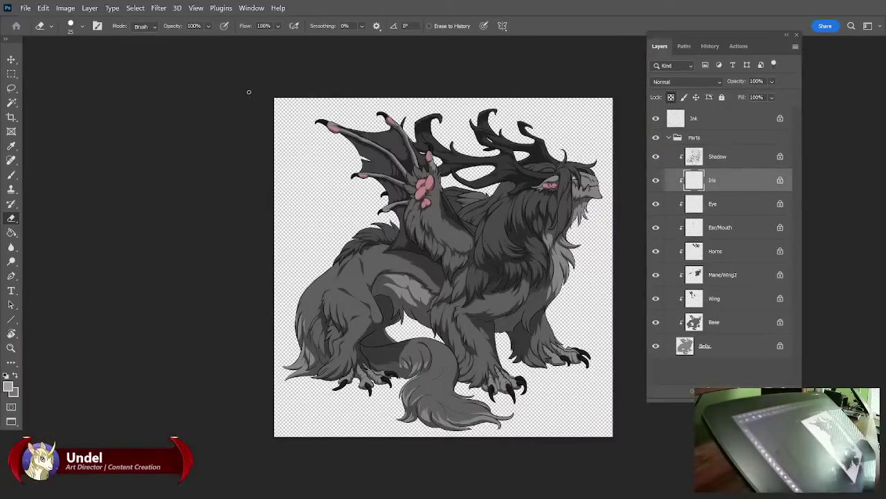
pyautogui.click(718, 156)
pyautogui.click(686, 82)
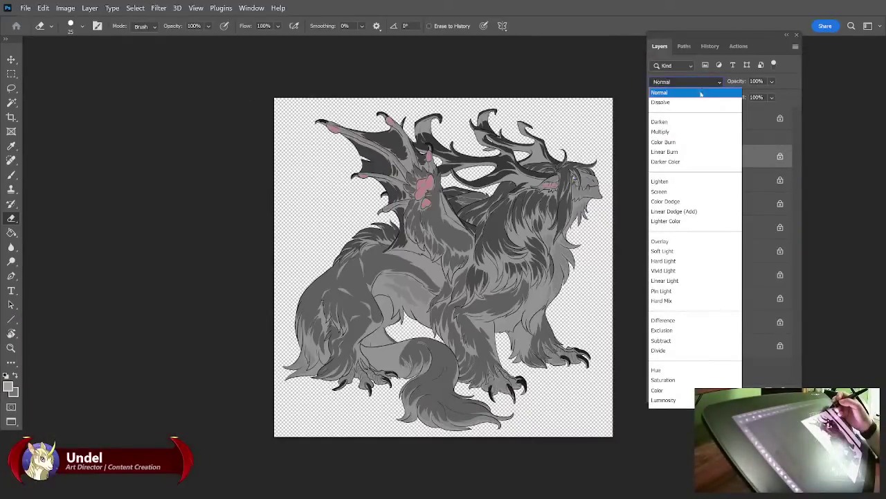
pyautogui.click(701, 91)
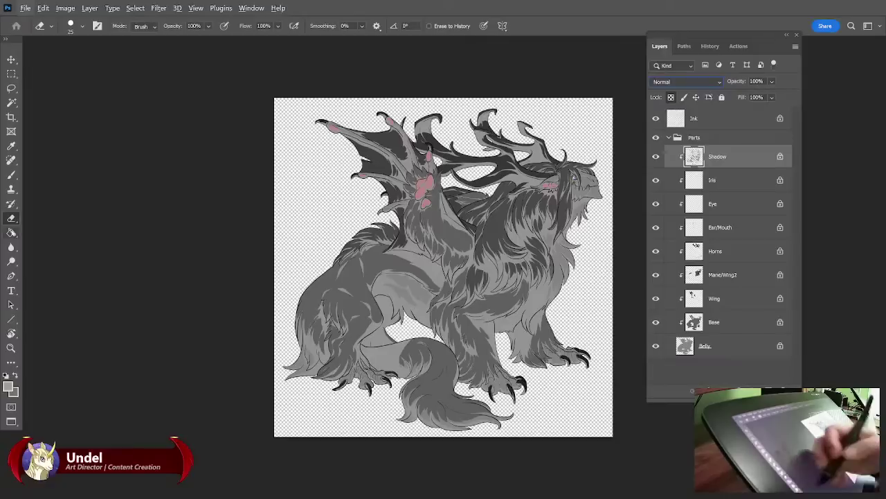
# Sample the grey shadow colour from the creature with the Brush tool, and close Gaoler M.psd without saving.
pyautogui.rightClick(14, 176)
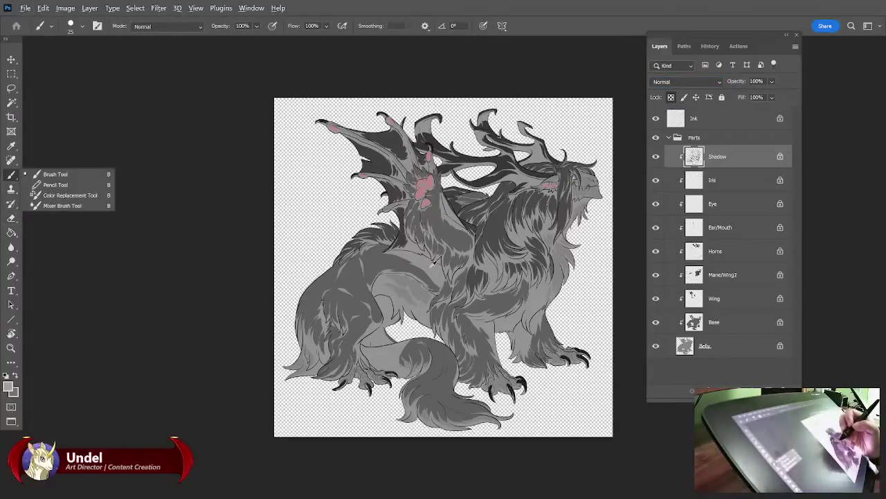
pyautogui.click(49, 173)
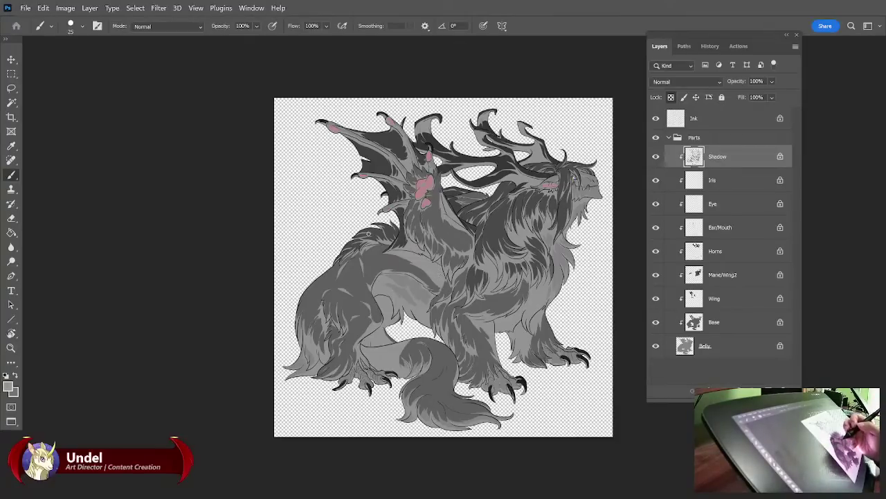
pyautogui.click(25, 7)
pyautogui.click(41, 90)
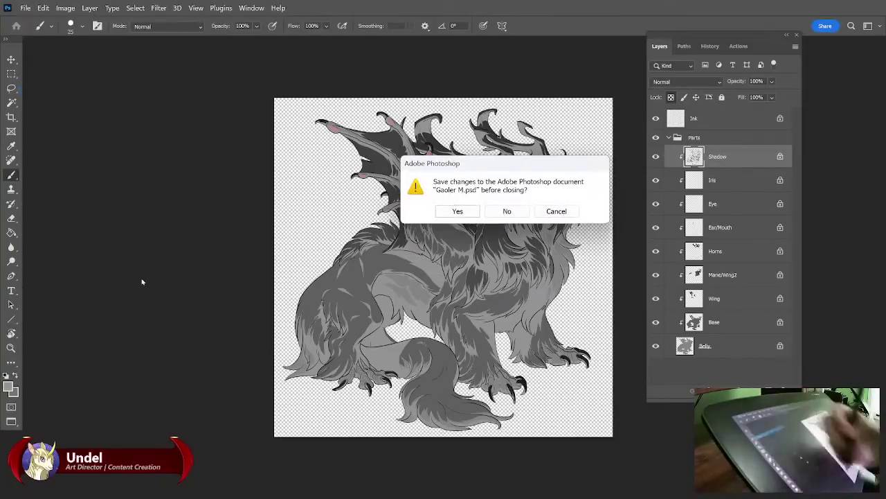
pyautogui.click(507, 211)
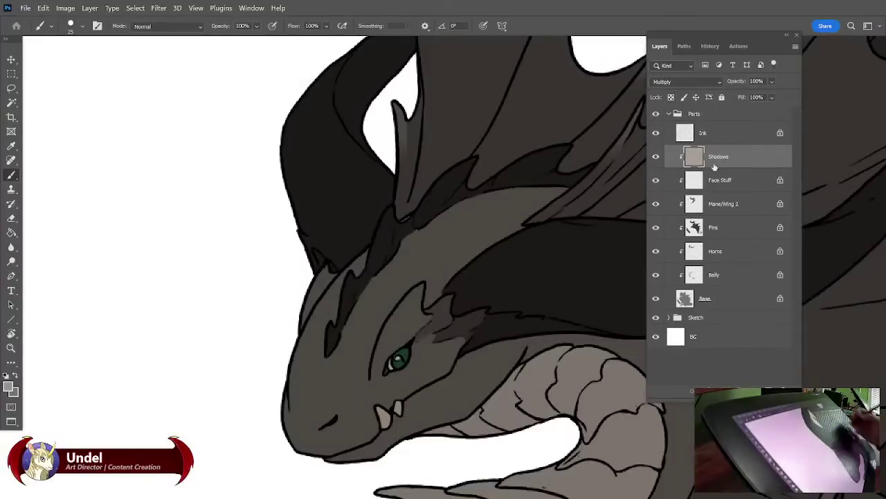
# Refill the dragon's Shadows layer with the sampled neutral grey.
pyautogui.hotkey('shift', 'BackSpace')
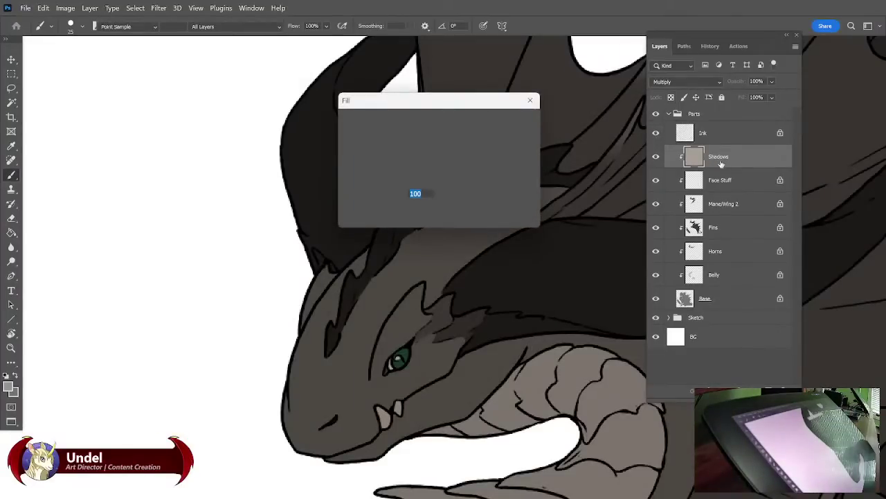
pyautogui.press('Escape')
pyautogui.hotkey('alt', 'BackSpace')
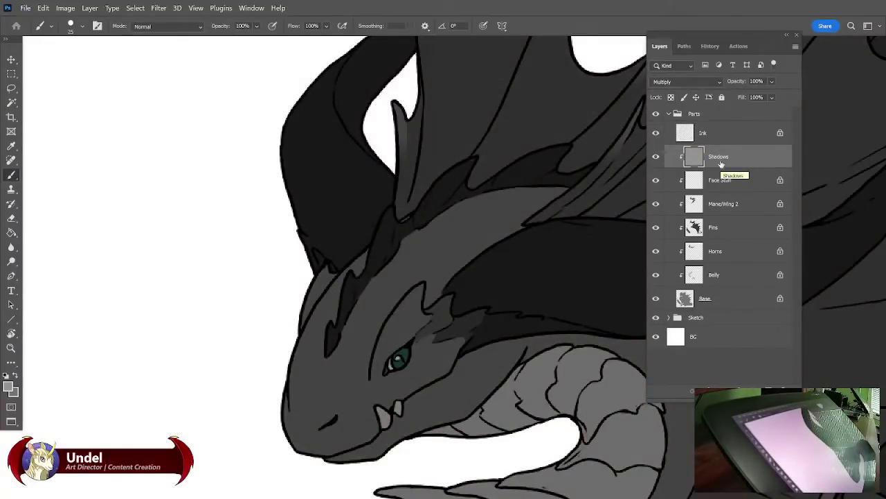
# Erase the shadow from the brow ridge above the near eye and from the far-side brow.
pyautogui.press('e')
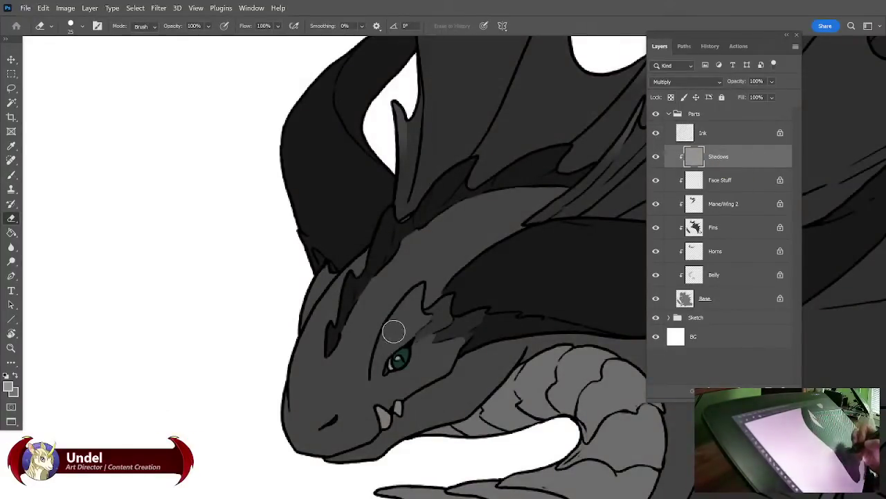
pyautogui.moveTo(394, 332)
pyautogui.mouseDown()
pyautogui.moveTo(382, 347)
pyautogui.moveTo(406, 297)
pyautogui.moveTo(413, 304)
pyautogui.moveTo(399, 335)
pyautogui.moveTo(376, 364)
pyautogui.mouseUp()
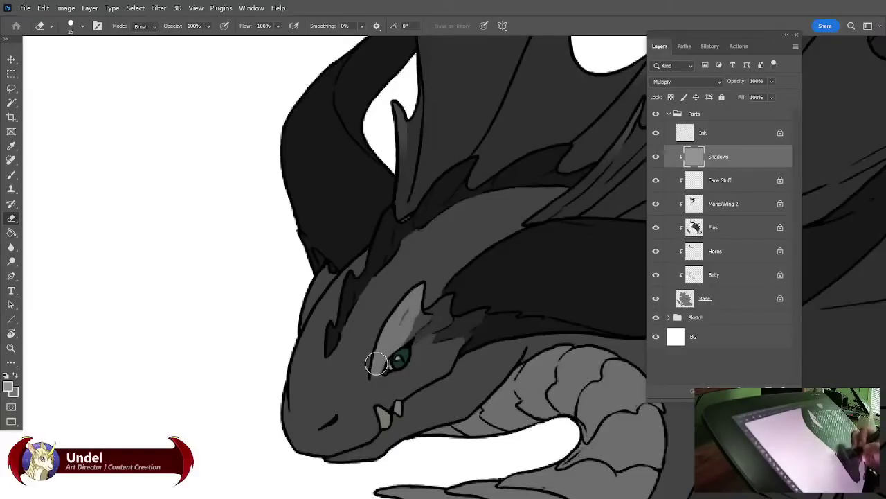
pyautogui.moveTo(324, 270); pyautogui.dragTo(306, 317)
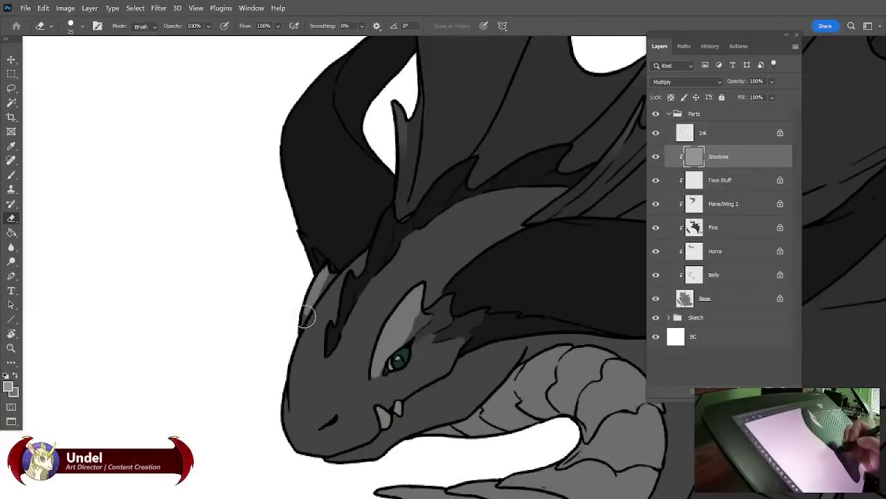
pyautogui.moveTo(458, 328); pyautogui.dragTo(470, 285)
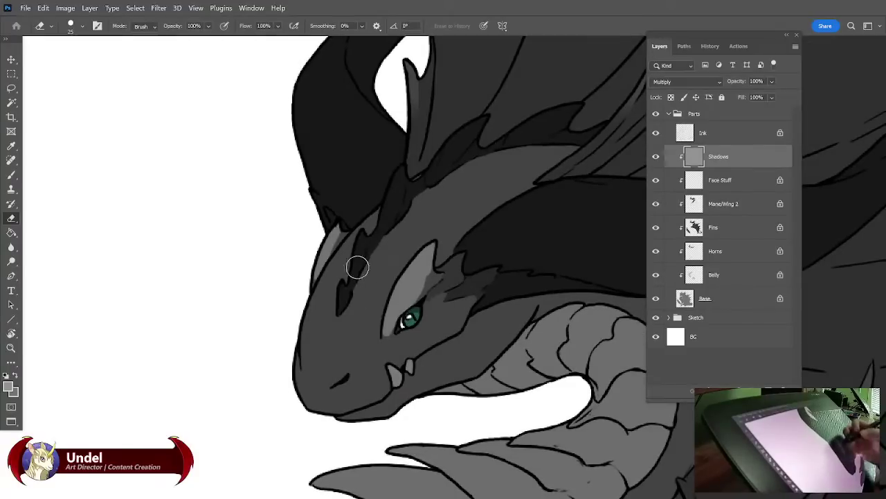
# Erase the shadow along the bridge of the snout, the forehead, the front crest spikes and the nose tip.
pyautogui.moveTo(327, 267)
pyautogui.mouseDown()
pyautogui.moveTo(311, 336)
pyautogui.moveTo(319, 377)
pyautogui.moveTo(336, 377)
pyautogui.mouseUp()
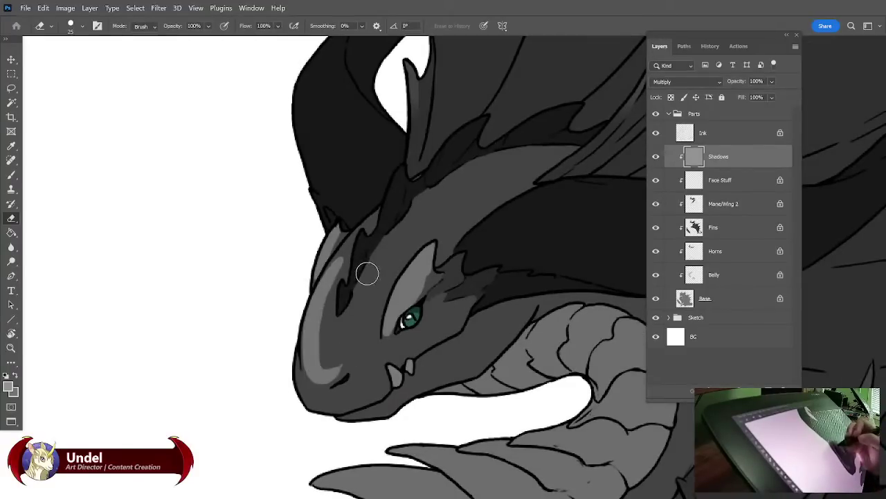
pyautogui.moveTo(367, 274)
pyautogui.mouseDown()
pyautogui.moveTo(392, 277)
pyautogui.moveTo(357, 354)
pyautogui.moveTo(332, 377)
pyautogui.moveTo(322, 372)
pyautogui.moveTo(320, 321)
pyautogui.moveTo(319, 346)
pyautogui.moveTo(322, 321)
pyautogui.moveTo(333, 328)
pyautogui.moveTo(366, 299)
pyautogui.moveTo(354, 313)
pyautogui.moveTo(388, 259)
pyautogui.moveTo(330, 367)
pyautogui.mouseUp()
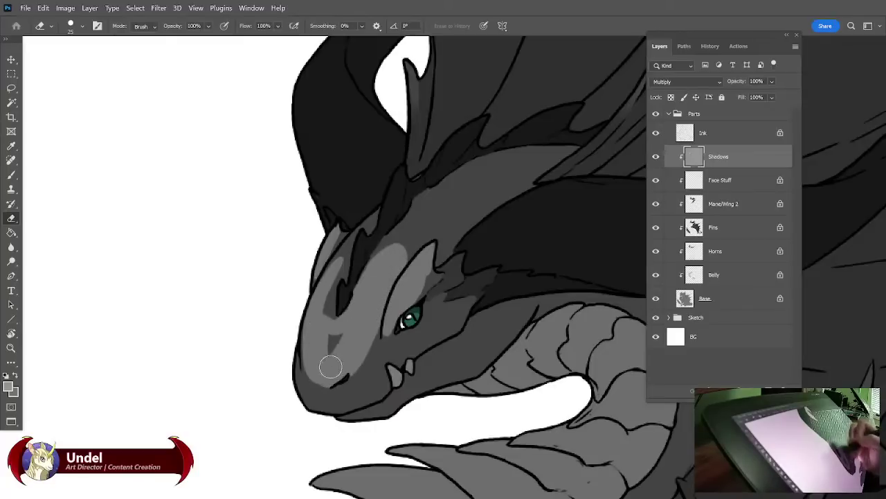
pyautogui.moveTo(333, 304)
pyautogui.mouseDown()
pyautogui.moveTo(342, 255)
pyautogui.moveTo(331, 268)
pyautogui.moveTo(348, 250)
pyautogui.moveTo(345, 280)
pyautogui.moveTo(336, 275)
pyautogui.moveTo(326, 304)
pyautogui.moveTo(329, 325)
pyautogui.moveTo(347, 245)
pyautogui.moveTo(376, 213)
pyautogui.moveTo(356, 242)
pyautogui.moveTo(364, 227)
pyautogui.moveTo(344, 304)
pyautogui.moveTo(342, 286)
pyautogui.moveTo(340, 299)
pyautogui.moveTo(406, 175)
pyautogui.mouseUp()
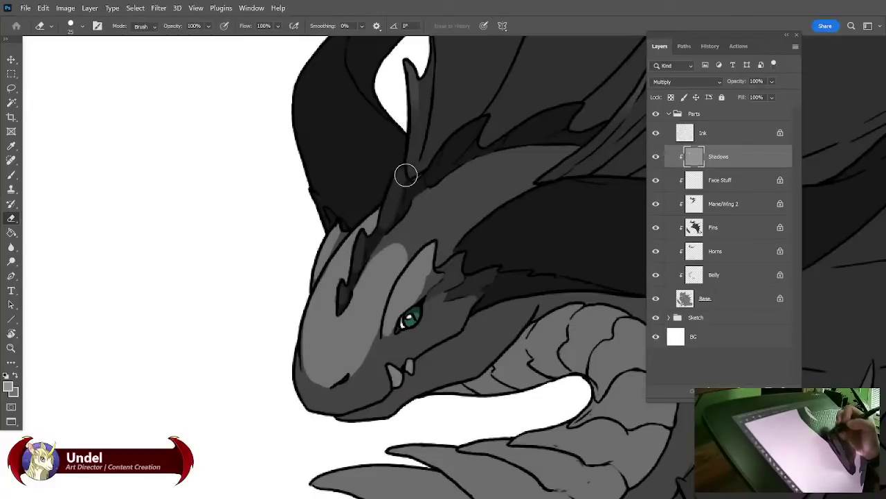
pyautogui.moveTo(302, 386)
pyautogui.mouseDown()
pyautogui.moveTo(323, 397)
pyautogui.moveTo(359, 379)
pyautogui.moveTo(347, 401)
pyautogui.moveTo(311, 402)
pyautogui.moveTo(361, 395)
pyautogui.moveTo(319, 387)
pyautogui.moveTo(310, 350)
pyautogui.moveTo(298, 370)
pyautogui.moveTo(308, 340)
pyautogui.moveTo(314, 379)
pyautogui.moveTo(344, 354)
pyautogui.moveTo(317, 385)
pyautogui.mouseUp()
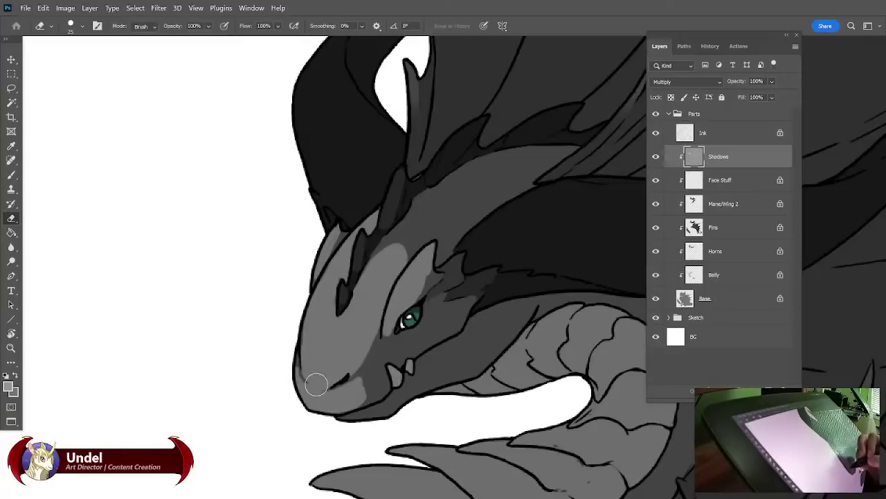
# Erase the shadow from the teeth, the side of the muzzle and the cheek below the eye.
pyautogui.moveTo(411, 376); pyautogui.dragTo(387, 387)
pyautogui.moveTo(379, 377)
pyautogui.mouseDown()
pyautogui.moveTo(370, 388)
pyautogui.moveTo(385, 374)
pyautogui.mouseUp()
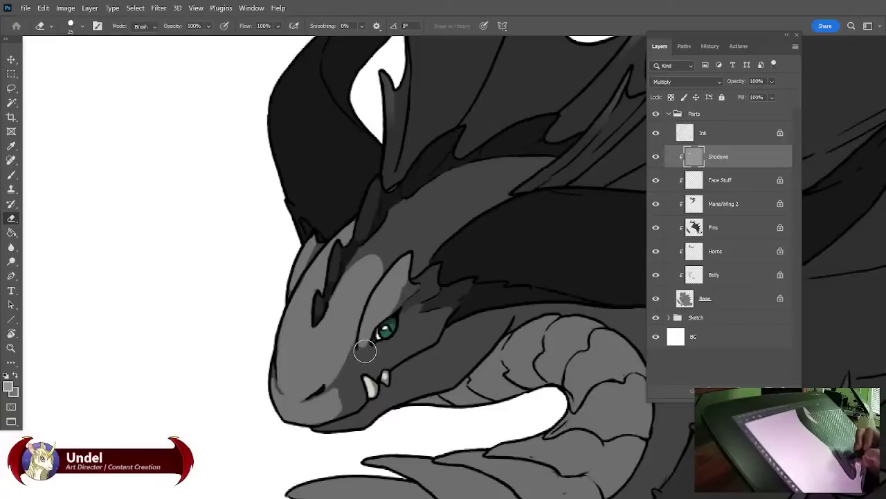
pyautogui.moveTo(358, 357)
pyautogui.mouseDown()
pyautogui.moveTo(399, 351)
pyautogui.moveTo(447, 309)
pyautogui.moveTo(416, 344)
pyautogui.moveTo(360, 375)
pyautogui.moveTo(361, 364)
pyautogui.moveTo(328, 397)
pyautogui.moveTo(370, 362)
pyautogui.moveTo(351, 380)
pyautogui.moveTo(354, 401)
pyautogui.moveTo(342, 409)
pyautogui.moveTo(358, 398)
pyautogui.moveTo(336, 411)
pyautogui.mouseUp()
pyautogui.moveTo(385, 367)
pyautogui.mouseDown()
pyautogui.moveTo(376, 376)
pyautogui.moveTo(392, 363)
pyautogui.mouseUp()
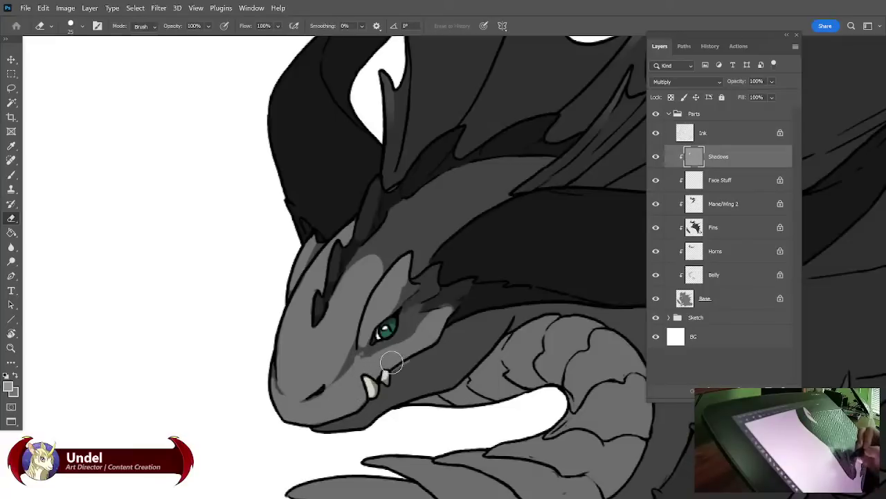
# Paint the shadow back in below the near eye with a 10 px brush on the Shadows layer.
pyautogui.press('b')
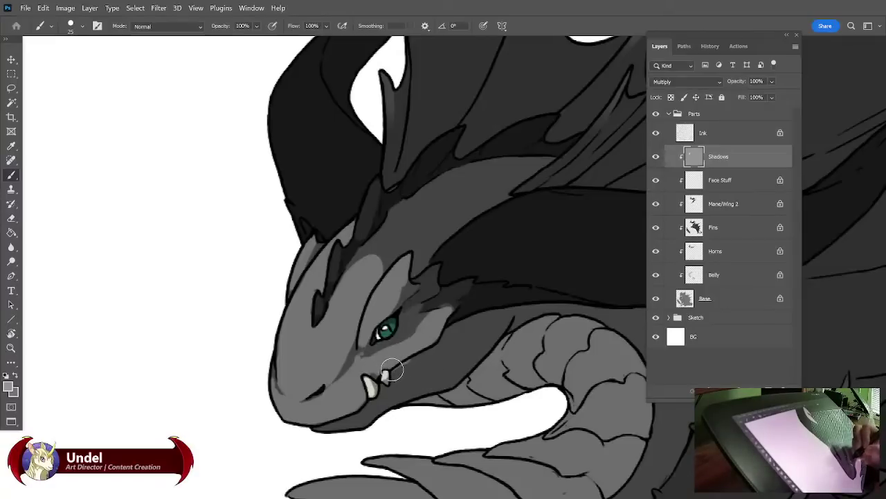
pyautogui.press('g')
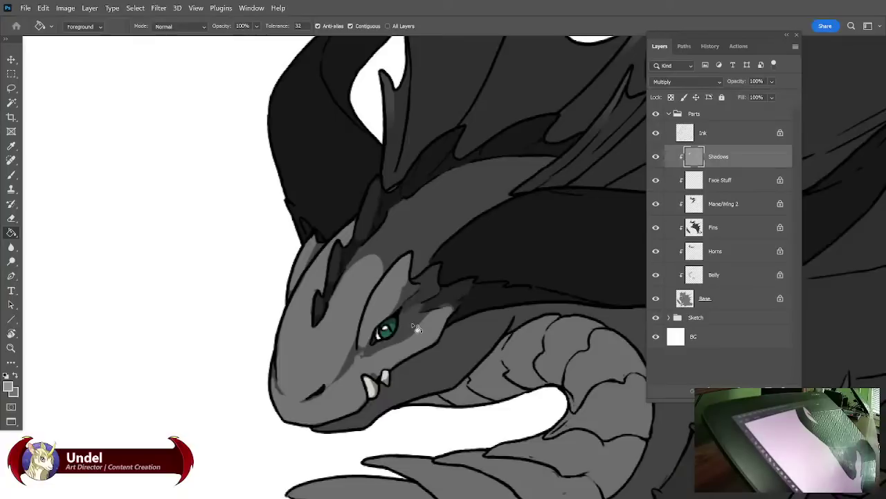
pyautogui.press('b')
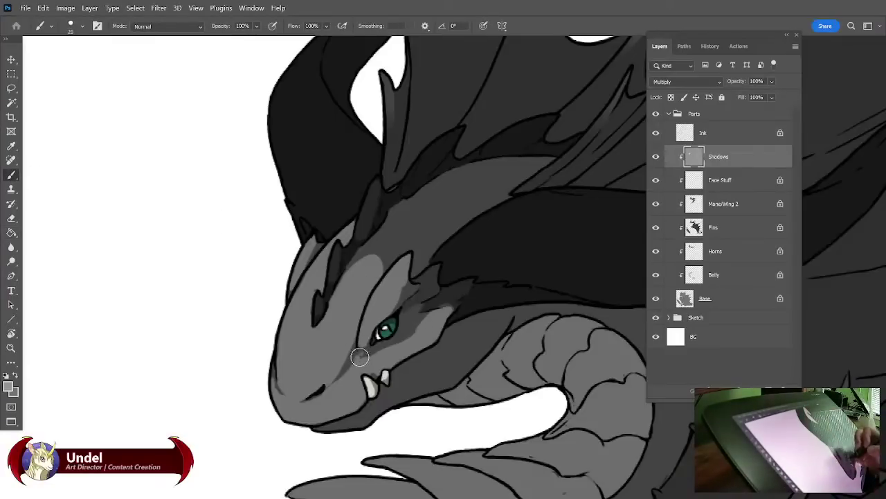
pyautogui.press('[')
pyautogui.press('[')
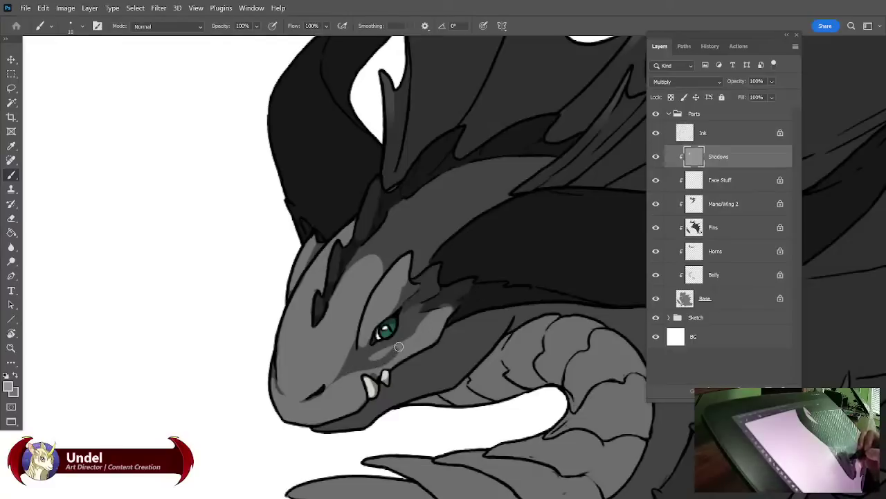
# Erase the shadow from the cheek edge, the small spike behind the brow and the lower jaw.
pyautogui.press('e')
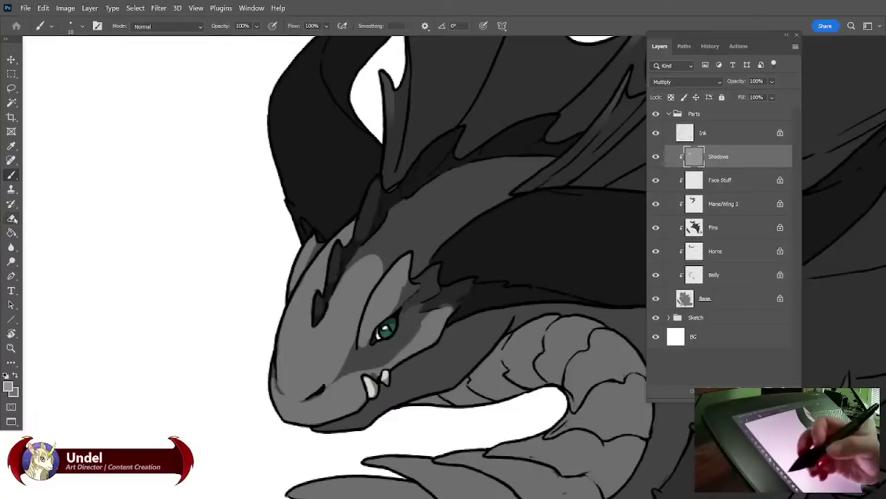
pyautogui.moveTo(356, 371)
pyautogui.mouseDown()
pyautogui.moveTo(413, 350)
pyautogui.moveTo(373, 367)
pyautogui.moveTo(425, 338)
pyautogui.moveTo(409, 349)
pyautogui.moveTo(434, 314)
pyautogui.moveTo(445, 336)
pyautogui.mouseUp()
pyautogui.moveTo(419, 278)
pyautogui.mouseDown()
pyautogui.moveTo(433, 272)
pyautogui.moveTo(418, 293)
pyautogui.moveTo(421, 279)
pyautogui.moveTo(421, 287)
pyautogui.mouseUp()
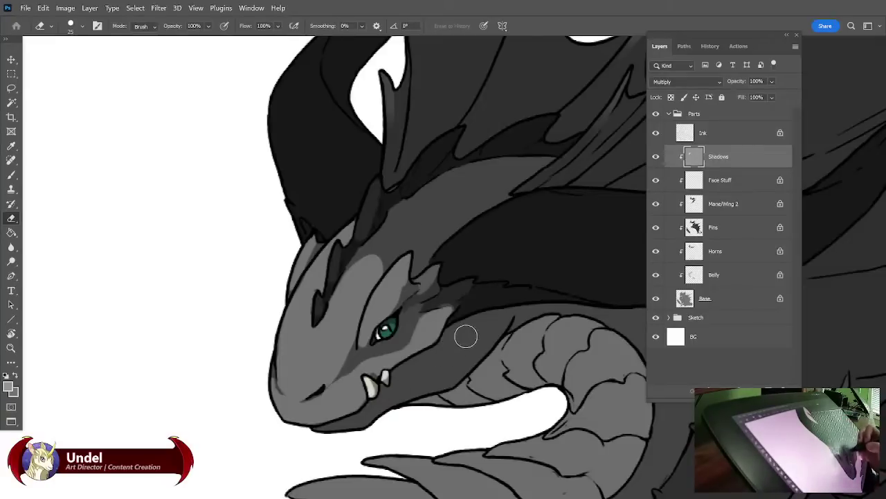
pyautogui.moveTo(467, 337)
pyautogui.mouseDown()
pyautogui.moveTo(388, 388)
pyautogui.moveTo(431, 371)
pyautogui.moveTo(466, 332)
pyautogui.moveTo(395, 387)
pyautogui.moveTo(405, 405)
pyautogui.moveTo(402, 380)
pyautogui.moveTo(379, 396)
pyautogui.mouseUp()
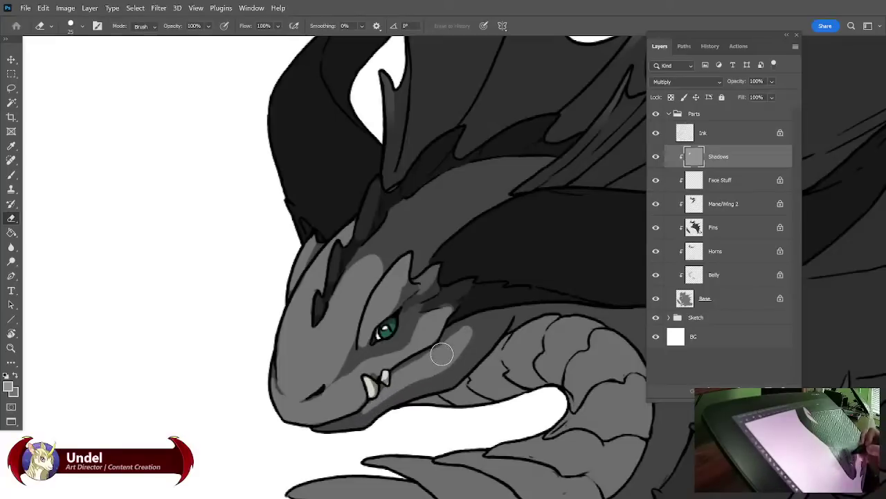
pyautogui.moveTo(456, 335); pyautogui.dragTo(462, 338)
# Erase the shadow from the spikes behind the cheek and along the crown between the crest and the near horn.
pyautogui.moveTo(444, 289); pyautogui.dragTo(461, 290)
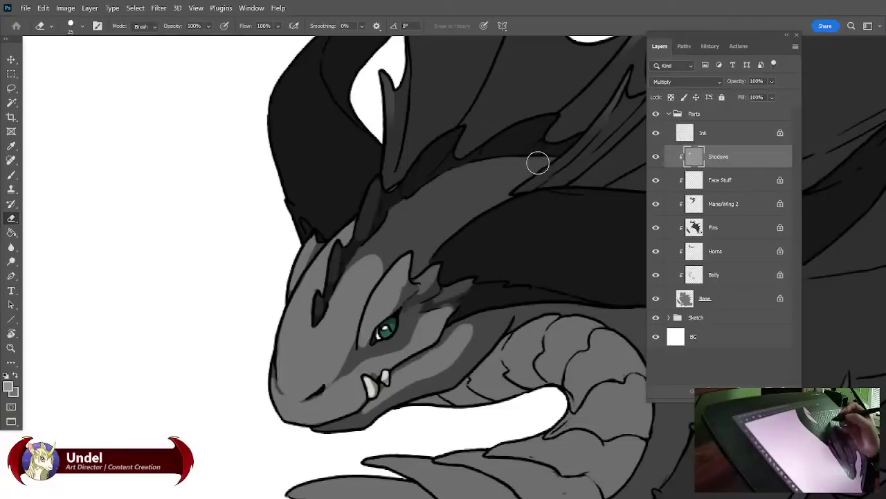
pyautogui.moveTo(536, 162)
pyautogui.mouseDown()
pyautogui.moveTo(457, 180)
pyautogui.moveTo(383, 247)
pyautogui.moveTo(380, 277)
pyautogui.mouseUp()
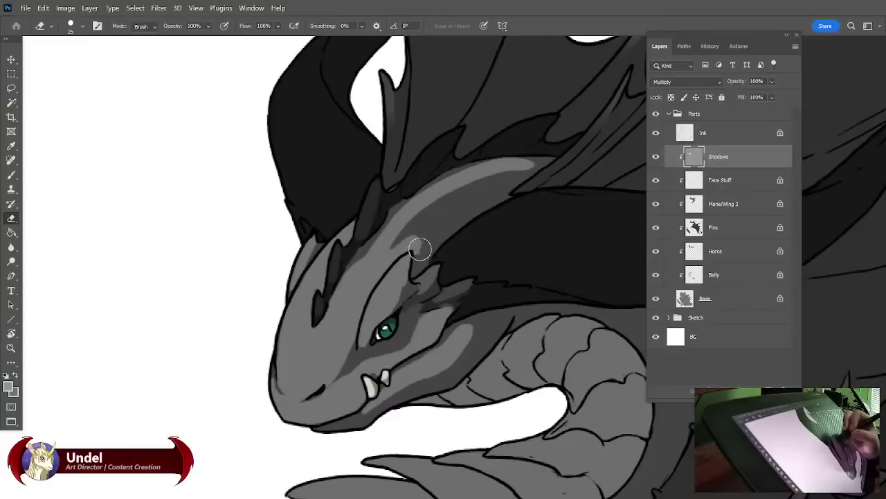
pyautogui.moveTo(420, 248)
pyautogui.mouseDown()
pyautogui.moveTo(493, 186)
pyautogui.moveTo(545, 161)
pyautogui.moveTo(450, 192)
pyautogui.moveTo(409, 233)
pyautogui.moveTo(487, 183)
pyautogui.mouseUp()
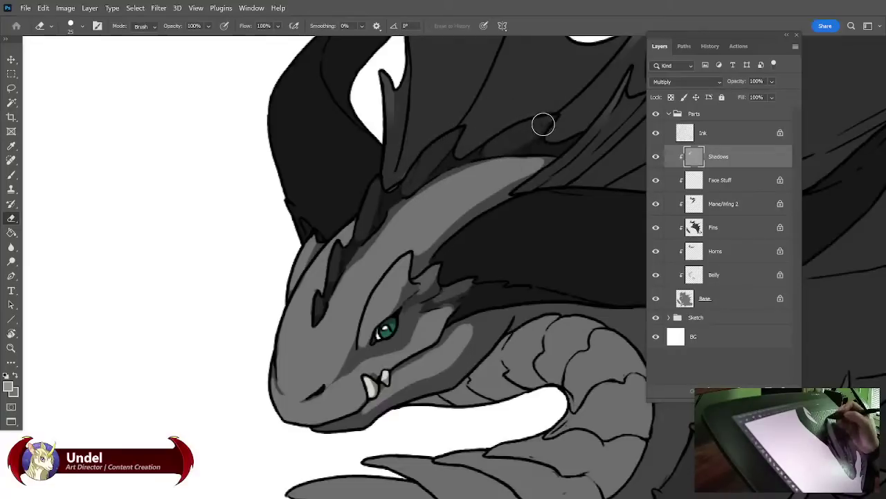
# Erase the shadow from the base and thick middle of the near horn, leaving dark bands along its edges.
pyautogui.moveTo(550, 310); pyautogui.dragTo(372, 323)
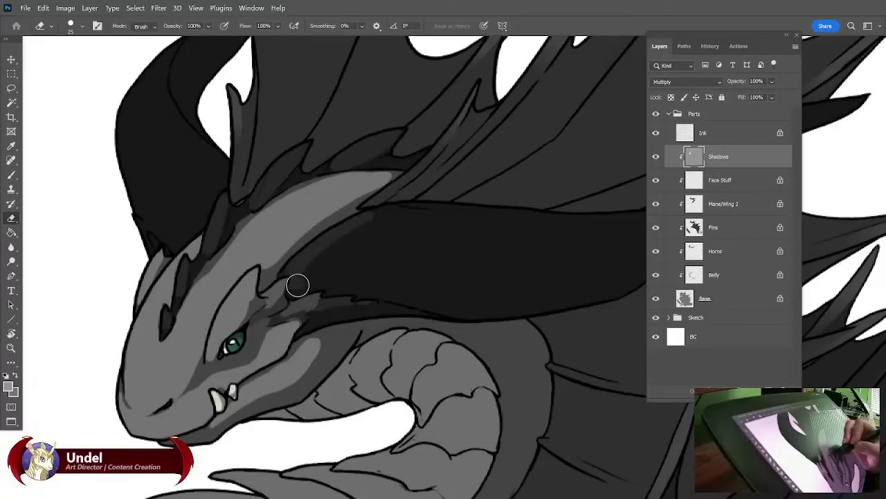
pyautogui.moveTo(324, 261)
pyautogui.mouseDown()
pyautogui.moveTo(344, 261)
pyautogui.moveTo(388, 213)
pyautogui.moveTo(385, 228)
pyautogui.mouseUp()
pyautogui.moveTo(414, 255); pyautogui.dragTo(317, 255)
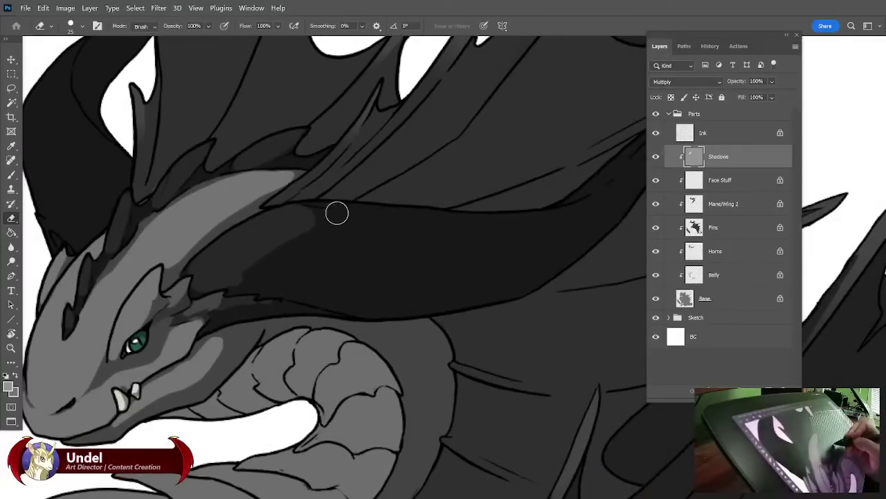
pyautogui.moveTo(293, 214)
pyautogui.mouseDown()
pyautogui.moveTo(495, 239)
pyautogui.moveTo(500, 264)
pyautogui.moveTo(439, 279)
pyautogui.mouseUp()
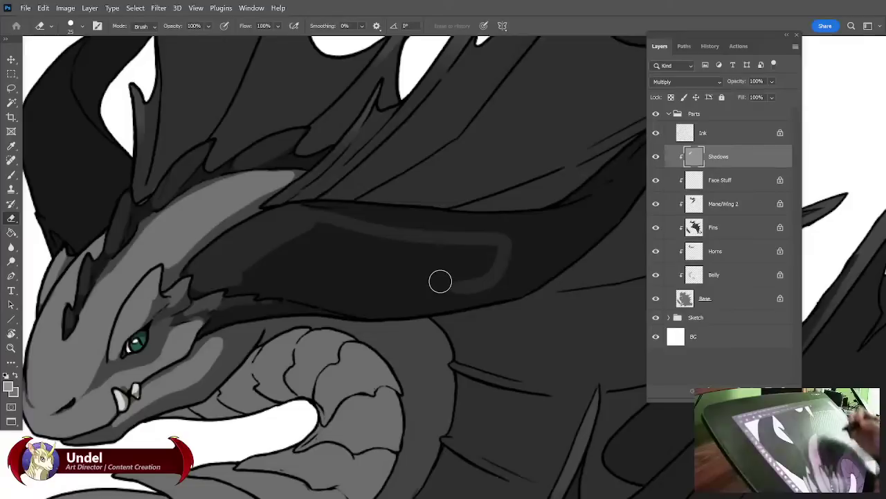
pyautogui.moveTo(279, 287)
pyautogui.mouseDown()
pyautogui.moveTo(383, 296)
pyautogui.moveTo(441, 288)
pyautogui.moveTo(481, 265)
pyautogui.mouseUp()
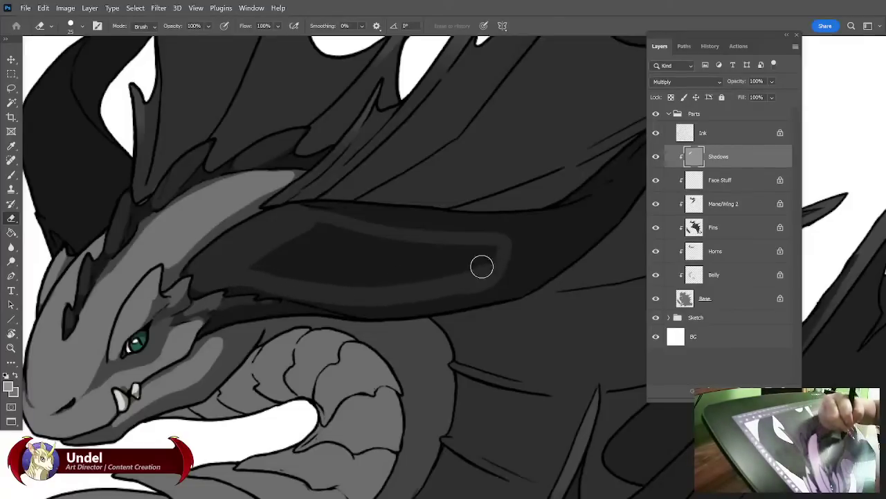
pyautogui.moveTo(356, 292); pyautogui.dragTo(485, 269)
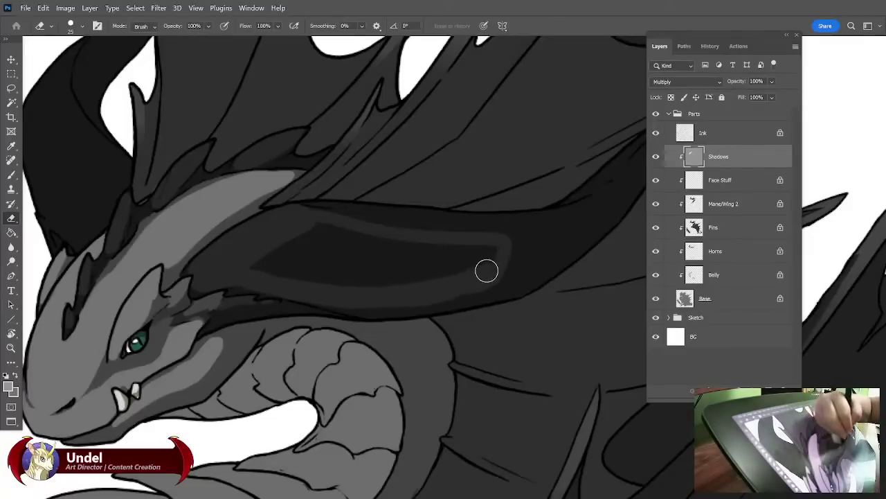
pyautogui.moveTo(273, 271)
pyautogui.mouseDown()
pyautogui.moveTo(380, 275)
pyautogui.moveTo(379, 264)
pyautogui.moveTo(312, 225)
pyautogui.moveTo(368, 242)
pyautogui.moveTo(360, 263)
pyautogui.moveTo(386, 277)
pyautogui.moveTo(383, 284)
pyautogui.moveTo(448, 293)
pyautogui.moveTo(433, 278)
pyautogui.moveTo(445, 260)
pyautogui.mouseUp()
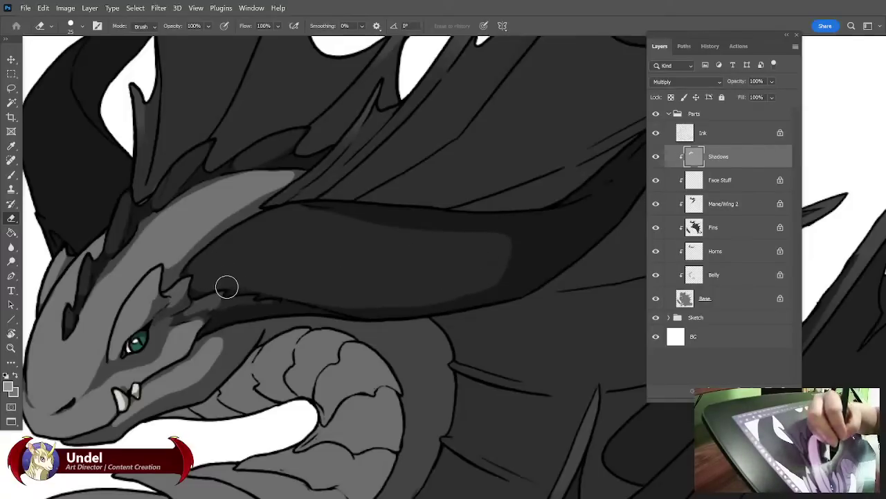
pyautogui.moveTo(514, 250); pyautogui.dragTo(469, 231)
pyautogui.moveTo(301, 218); pyautogui.dragTo(392, 230)
pyautogui.moveTo(391, 265); pyautogui.dragTo(309, 269)
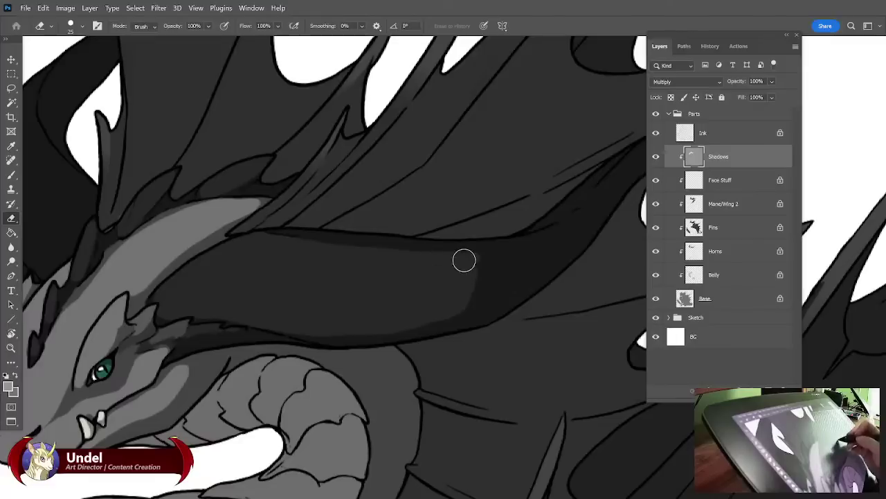
# Erase the shadow along the near horn's tapering end up to its tip, blending it into the lit middle.
pyautogui.moveTo(464, 260)
pyautogui.mouseDown()
pyautogui.moveTo(518, 274)
pyautogui.moveTo(491, 305)
pyautogui.moveTo(347, 325)
pyautogui.moveTo(359, 267)
pyautogui.moveTo(343, 316)
pyautogui.moveTo(309, 328)
pyautogui.moveTo(417, 322)
pyautogui.moveTo(357, 331)
pyautogui.moveTo(420, 321)
pyautogui.moveTo(502, 278)
pyautogui.moveTo(449, 282)
pyautogui.moveTo(478, 297)
pyautogui.moveTo(303, 367)
pyautogui.mouseUp()
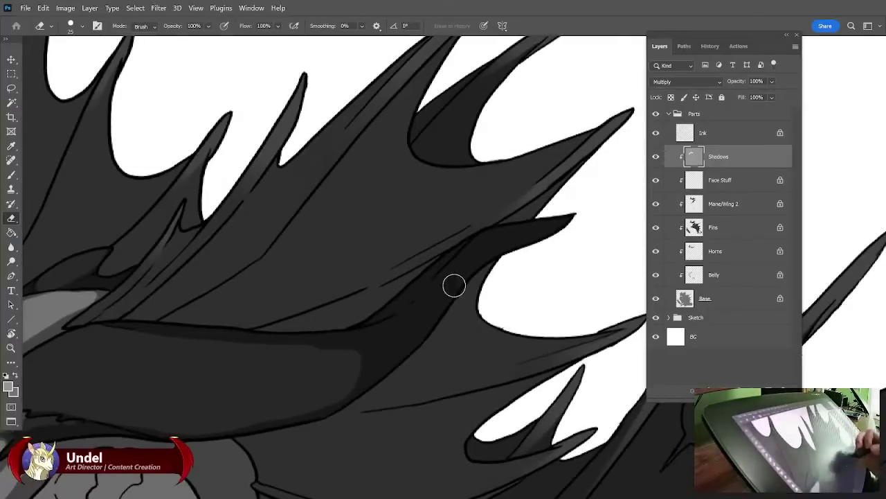
pyautogui.moveTo(558, 224)
pyautogui.mouseDown()
pyautogui.moveTo(480, 241)
pyautogui.moveTo(411, 309)
pyautogui.moveTo(355, 339)
pyautogui.moveTo(280, 349)
pyautogui.mouseUp()
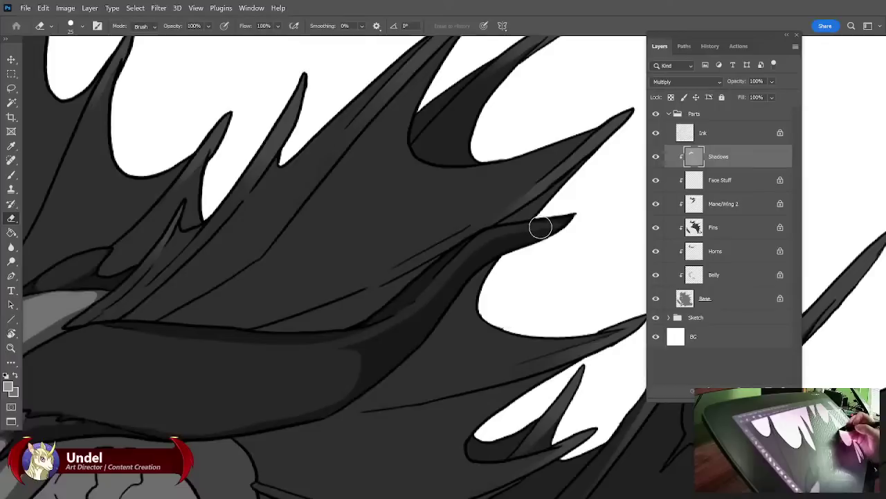
pyautogui.moveTo(551, 225)
pyautogui.mouseDown()
pyautogui.moveTo(492, 241)
pyautogui.moveTo(415, 329)
pyautogui.moveTo(354, 378)
pyautogui.mouseUp()
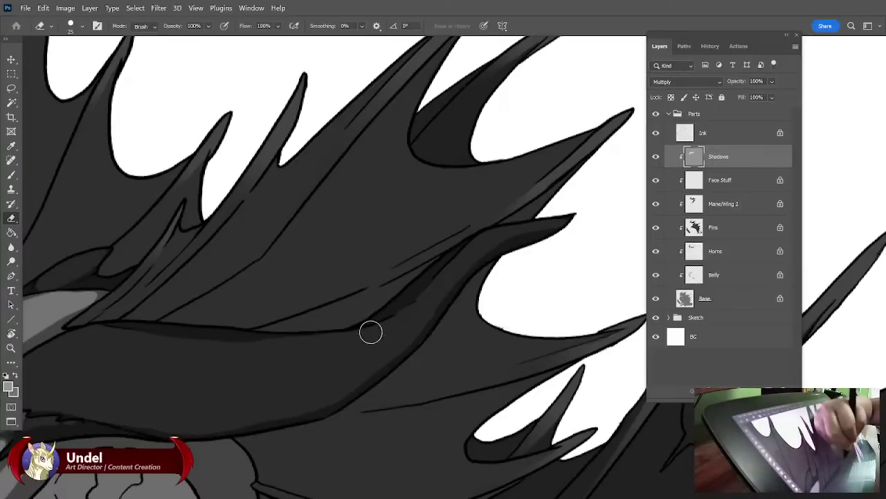
# Paint a wider shadow band along the underside of the near horn with the Brush tool.
pyautogui.moveTo(319, 323); pyautogui.dragTo(376, 240)
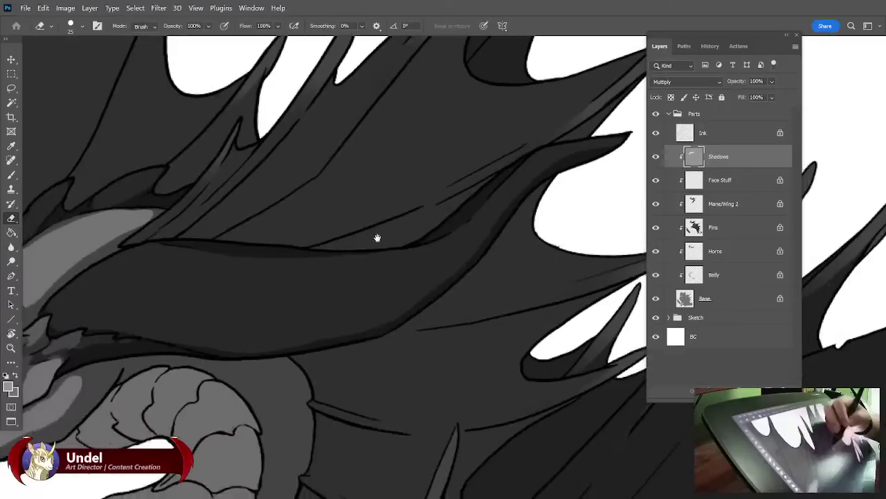
pyautogui.moveTo(261, 249); pyautogui.dragTo(348, 230)
pyautogui.press('b')
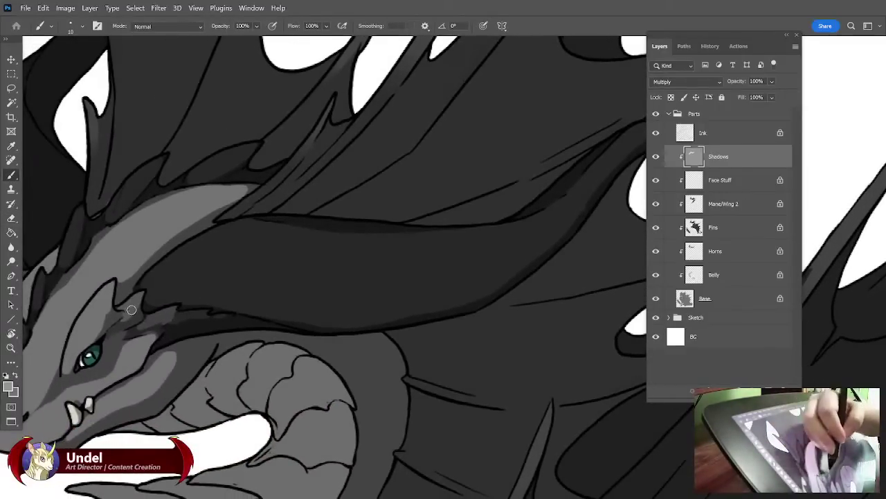
pyautogui.moveTo(181, 303); pyautogui.dragTo(356, 322)
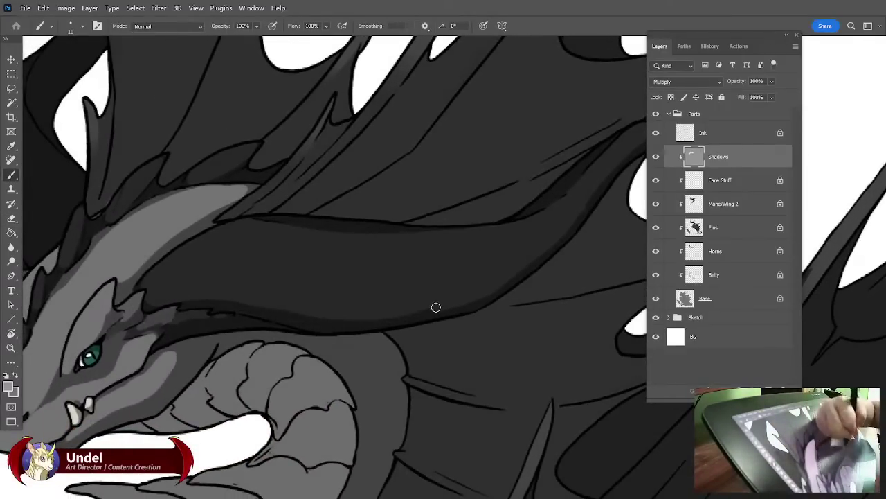
pyautogui.moveTo(504, 303); pyautogui.dragTo(394, 342)
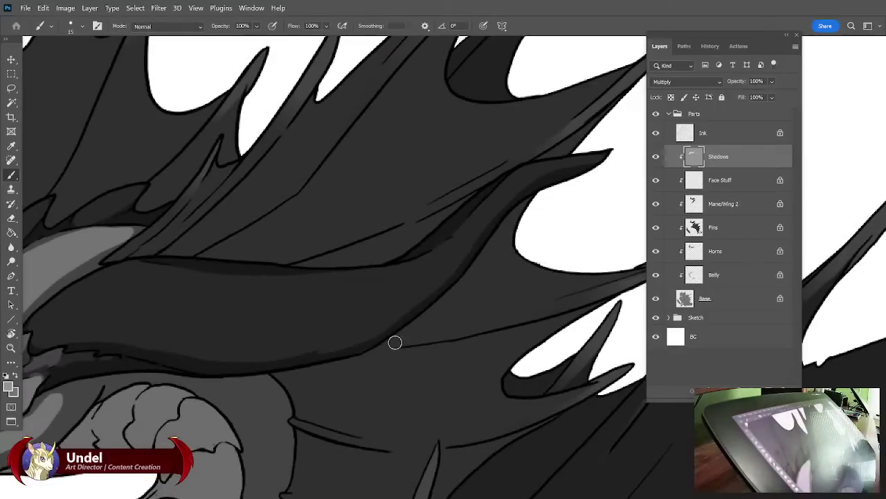
pyautogui.moveTo(217, 354); pyautogui.dragTo(385, 328)
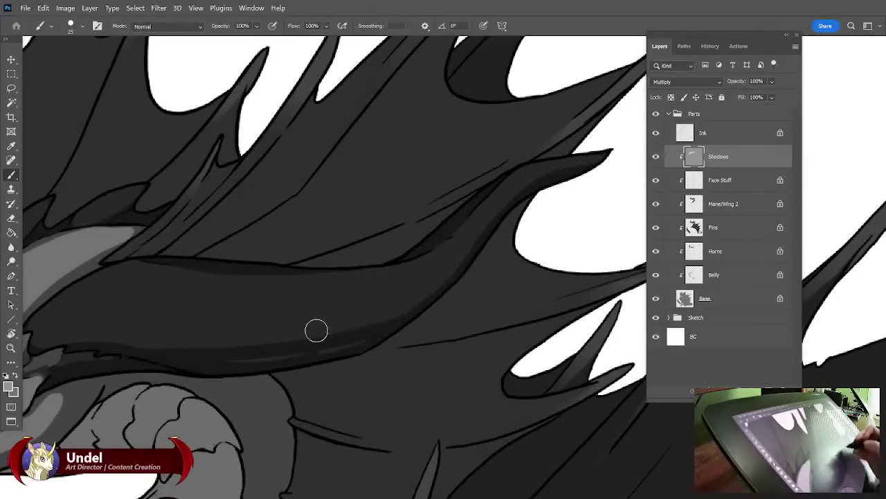
pyautogui.moveTo(182, 363); pyautogui.dragTo(298, 357)
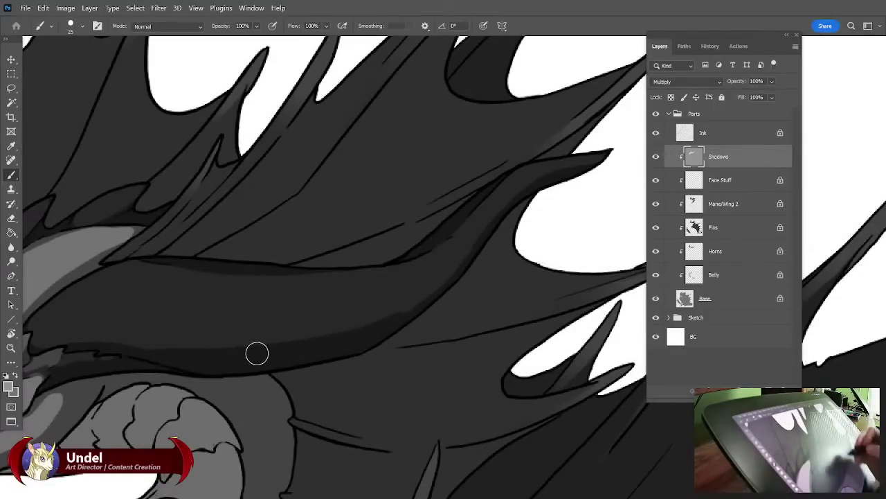
# Erase the shadow from the outer face of the far horn, keeping its inner curve dark.
pyautogui.moveTo(503, 347); pyautogui.dragTo(762, 241)
pyautogui.moveTo(496, 366); pyautogui.dragTo(483, 400)
pyautogui.hotkey('ctrl', '-')
pyautogui.hotkey('ctrl', '-')
pyautogui.hotkey('ctrl', '-')
pyautogui.hotkey('ctrl', '-')
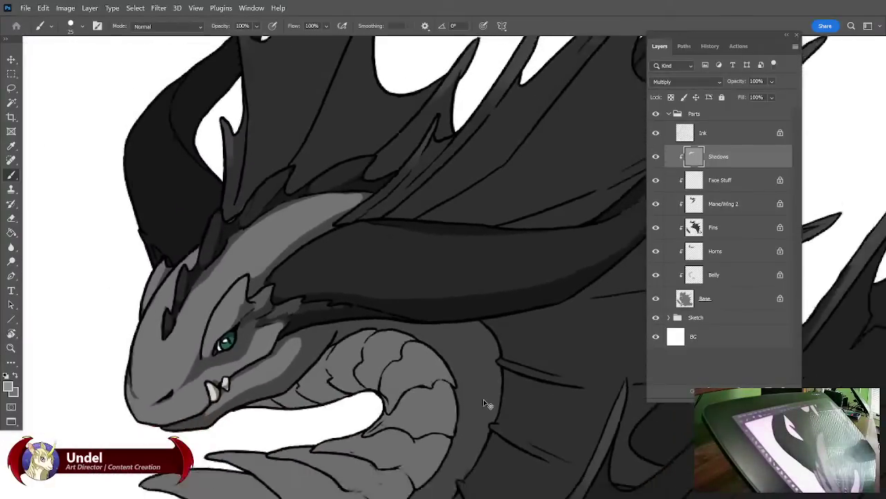
pyautogui.hotkey('ctrl', '+')
pyautogui.hotkey('ctrl', '+')
pyautogui.hotkey('ctrl', '+')
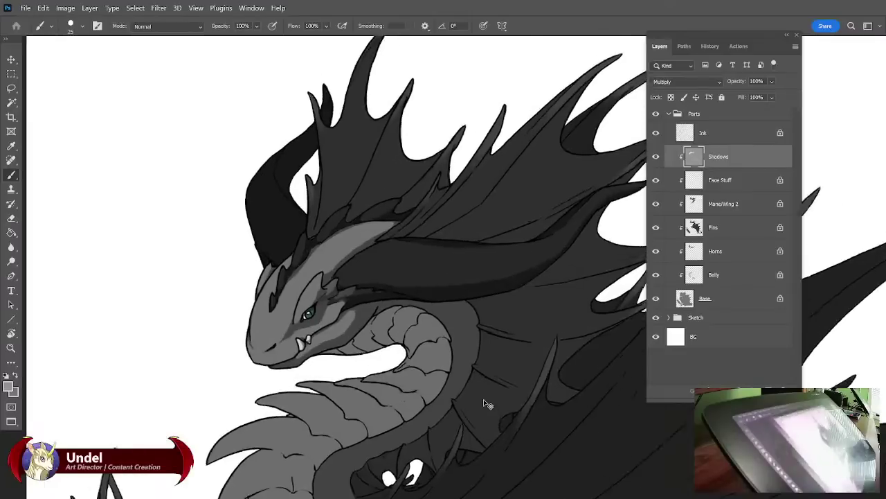
pyautogui.press('e')
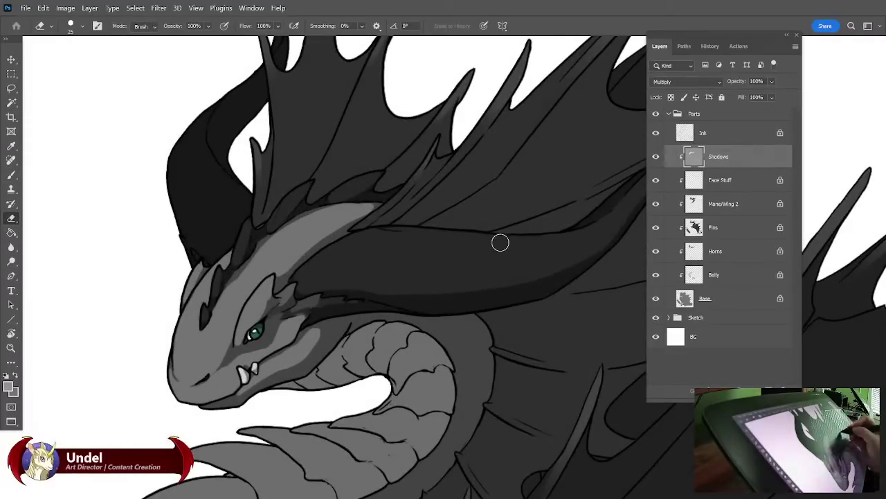
pyautogui.moveTo(501, 241); pyautogui.dragTo(420, 287)
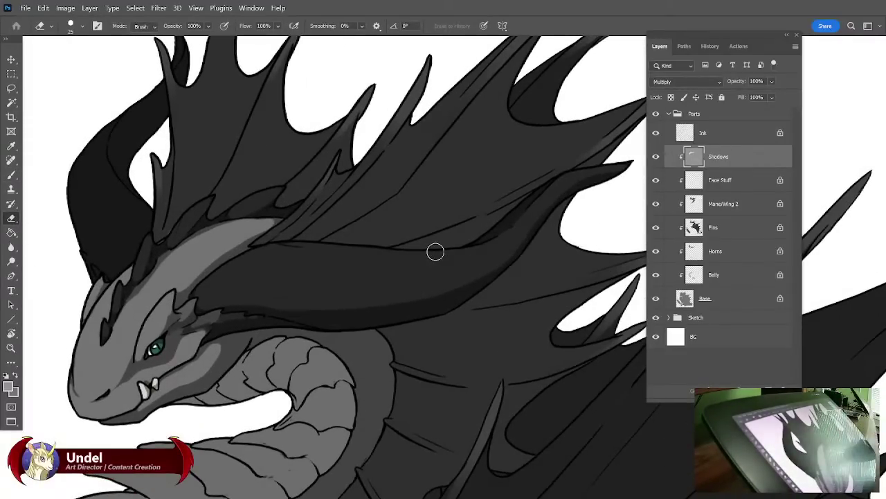
pyautogui.moveTo(435, 251); pyautogui.dragTo(447, 303)
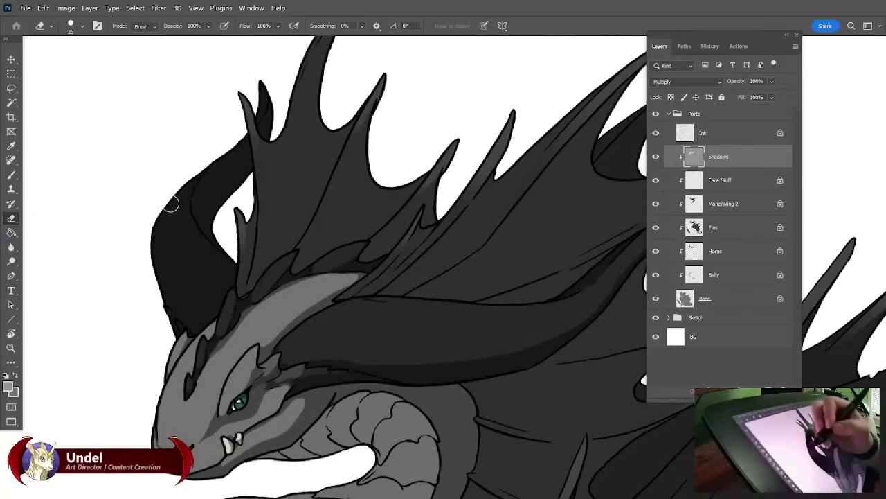
pyautogui.moveTo(182, 307)
pyautogui.mouseDown()
pyautogui.moveTo(202, 319)
pyautogui.moveTo(226, 291)
pyautogui.moveTo(181, 221)
pyautogui.moveTo(191, 235)
pyautogui.mouseUp()
pyautogui.moveTo(188, 176)
pyautogui.mouseDown()
pyautogui.moveTo(180, 252)
pyautogui.moveTo(171, 254)
pyautogui.moveTo(200, 252)
pyautogui.mouseUp()
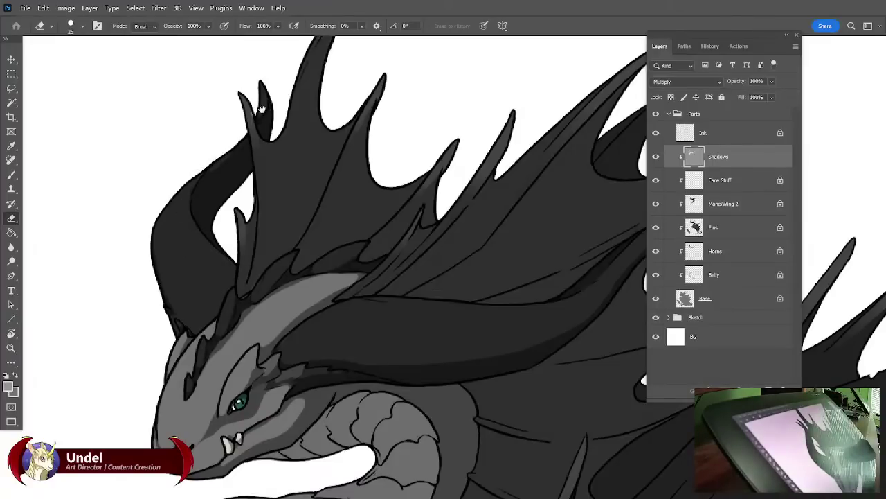
# Erase the shadow from the two front spines of the head fin beside the far horn.
pyautogui.moveTo(372, 257); pyautogui.dragTo(404, 293)
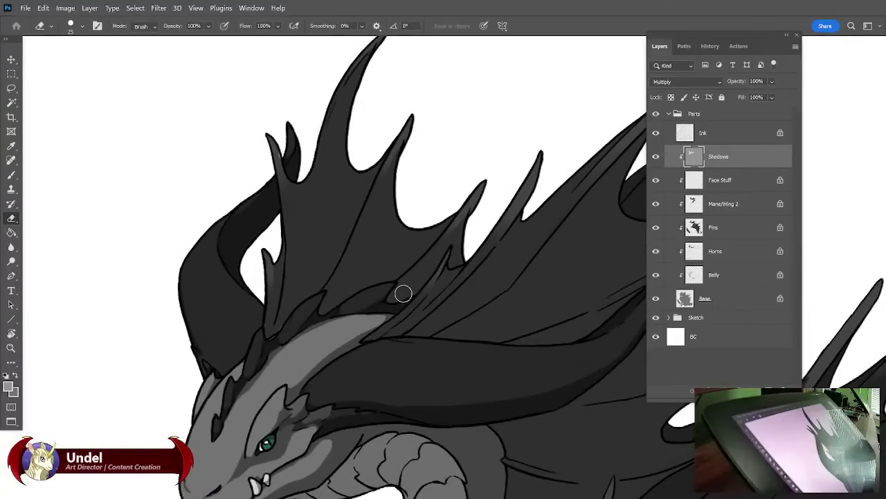
pyautogui.moveTo(267, 258); pyautogui.dragTo(267, 329)
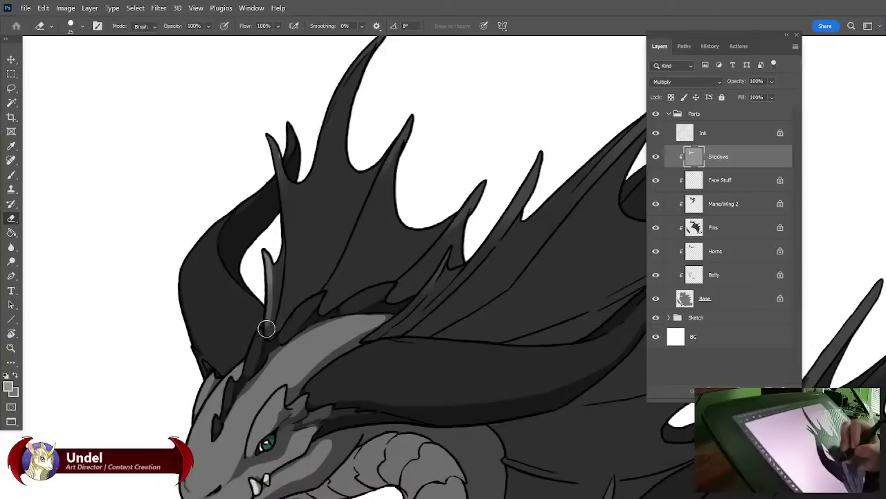
pyautogui.moveTo(268, 136); pyautogui.dragTo(280, 194)
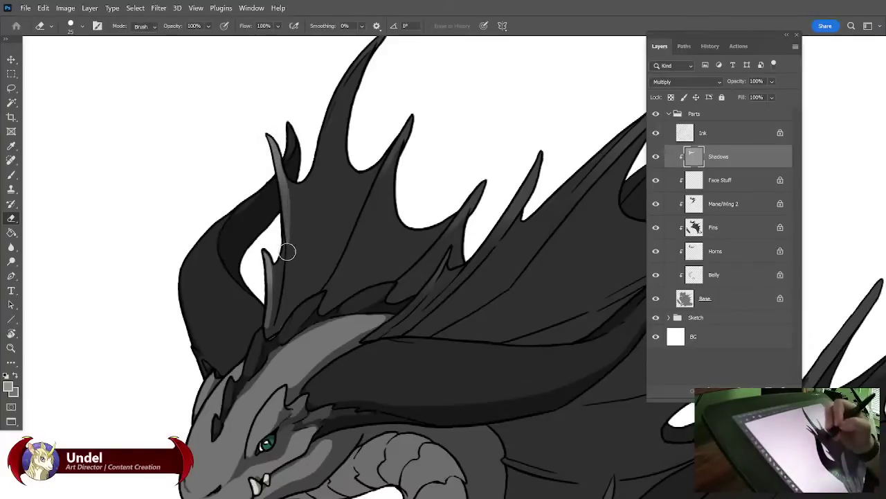
# Erase the shadow along the front edges of the head fin's remaining spines and the small front spine of the rear fin.
pyautogui.moveTo(331, 185); pyautogui.dragTo(273, 287)
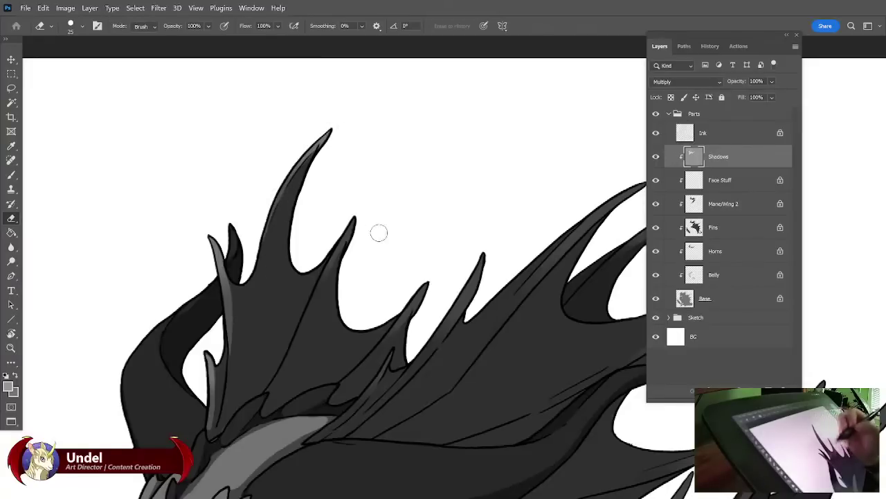
pyautogui.moveTo(379, 240); pyautogui.dragTo(426, 172)
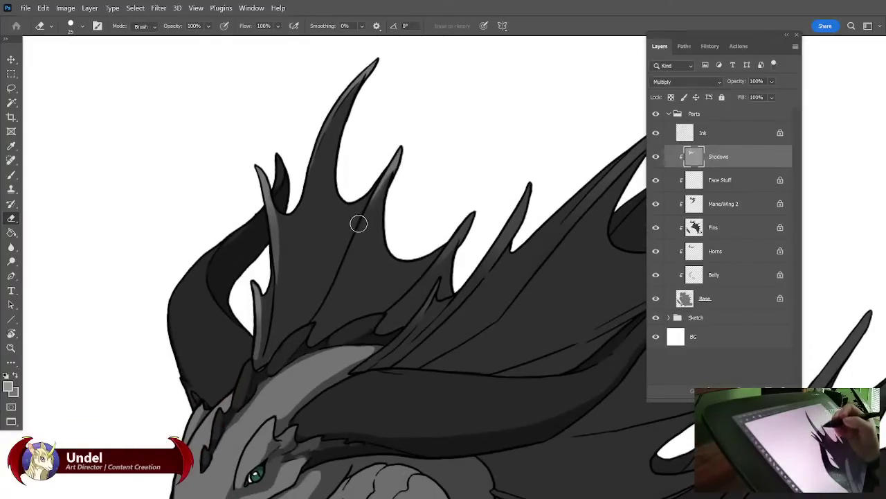
pyautogui.moveTo(454, 236); pyautogui.dragTo(449, 92)
pyautogui.moveTo(565, 121); pyautogui.dragTo(486, 131)
pyautogui.moveTo(568, 204); pyautogui.dragTo(485, 273)
pyautogui.moveTo(241, 270)
pyautogui.mouseDown()
pyautogui.moveTo(187, 303)
pyautogui.moveTo(215, 286)
pyautogui.mouseUp()
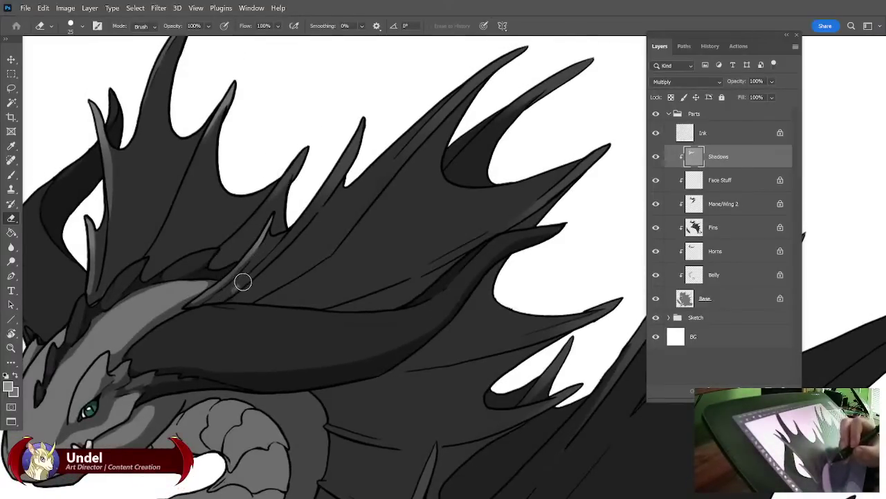
# Erase the shadow along the long front spines of the rear head fin, from their bases up to the tips.
pyautogui.moveTo(242, 282)
pyautogui.mouseDown()
pyautogui.moveTo(336, 176)
pyautogui.moveTo(344, 147)
pyautogui.mouseUp()
pyautogui.moveTo(402, 218); pyautogui.dragTo(338, 277)
pyautogui.moveTo(219, 360)
pyautogui.mouseDown()
pyautogui.moveTo(316, 233)
pyautogui.moveTo(430, 144)
pyautogui.mouseUp()
pyautogui.moveTo(279, 288); pyautogui.dragTo(401, 173)
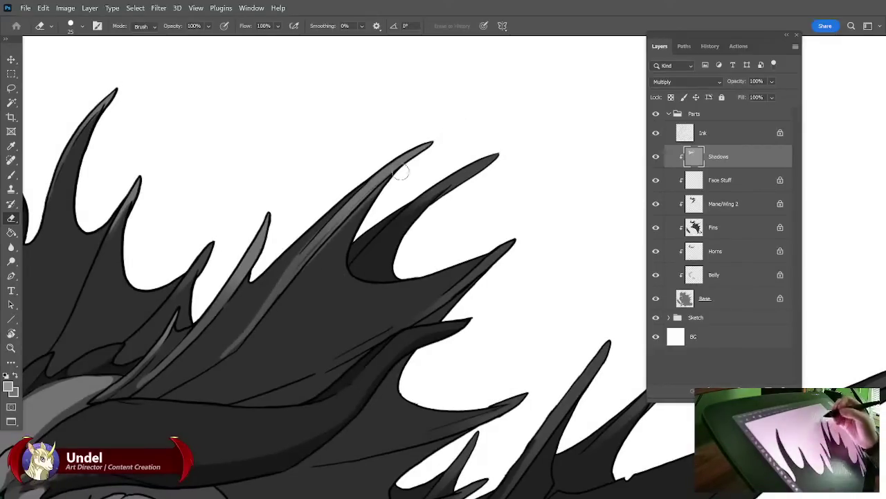
pyautogui.hotkey('ctrl', 'z')
pyautogui.moveTo(275, 293); pyautogui.dragTo(400, 164)
# Erase the shadow from the membrane between the rear fin's long front spines and touch up its small front spine.
pyautogui.moveTo(340, 251); pyautogui.dragTo(431, 174)
pyautogui.moveTo(335, 211)
pyautogui.mouseDown()
pyautogui.moveTo(287, 282)
pyautogui.moveTo(363, 208)
pyautogui.moveTo(306, 242)
pyautogui.moveTo(266, 290)
pyautogui.moveTo(450, 102)
pyautogui.mouseUp()
pyautogui.hotkey('ctrl', 'z')
pyautogui.moveTo(332, 235); pyautogui.dragTo(354, 213)
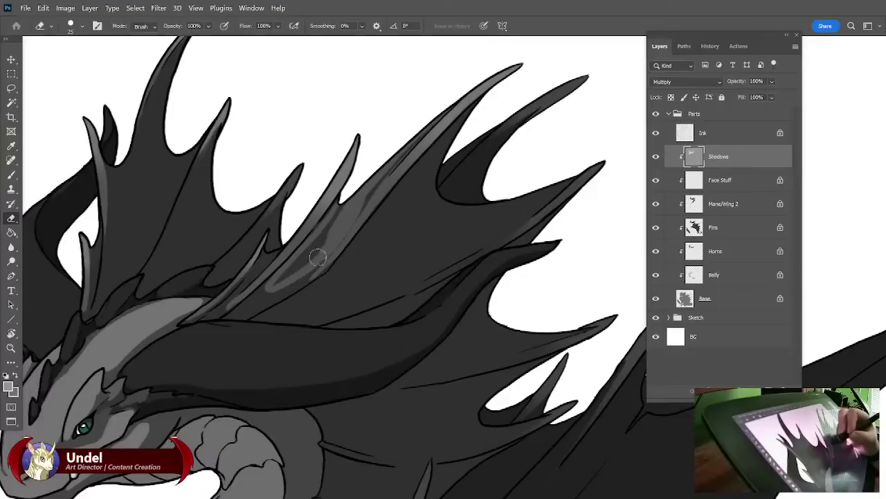
pyautogui.moveTo(318, 258)
pyautogui.mouseDown()
pyautogui.moveTo(317, 234)
pyautogui.moveTo(337, 215)
pyautogui.mouseUp()
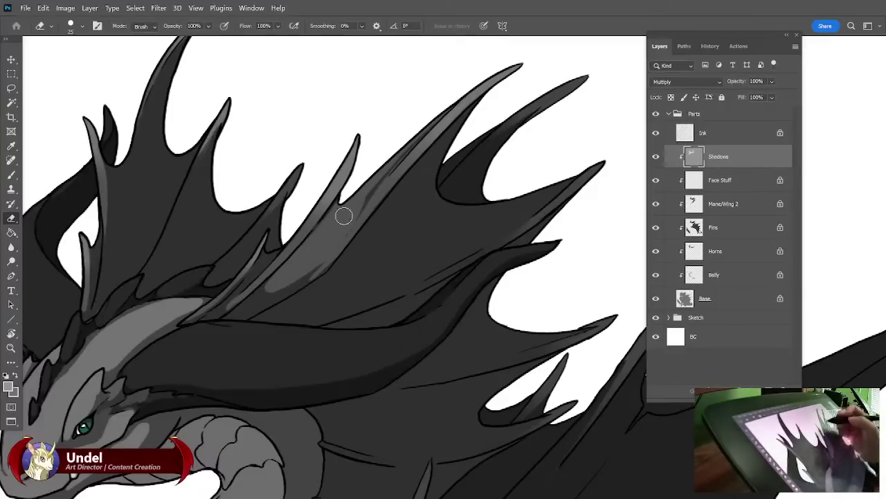
pyautogui.moveTo(261, 256)
pyautogui.mouseDown()
pyautogui.moveTo(243, 277)
pyautogui.moveTo(273, 252)
pyautogui.mouseUp()
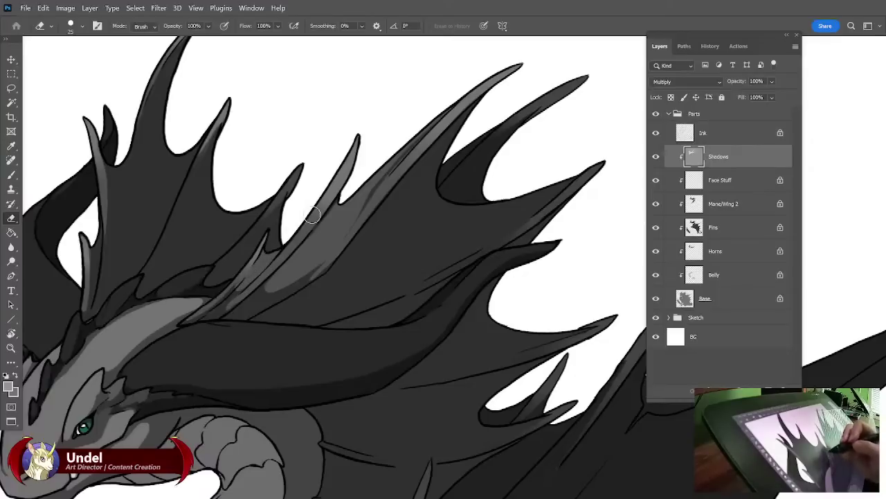
# Outline curved lit areas with the eraser on the large fin membrane above the near horn and the fin sections below it.
pyautogui.moveTo(457, 274)
pyautogui.mouseDown()
pyautogui.moveTo(364, 291)
pyautogui.moveTo(379, 286)
pyautogui.mouseUp()
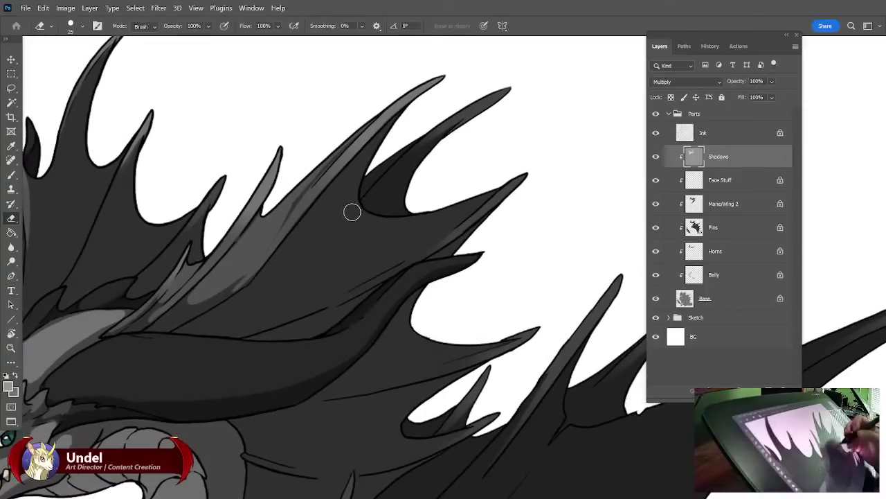
pyautogui.moveTo(365, 158)
pyautogui.mouseDown()
pyautogui.moveTo(289, 289)
pyautogui.moveTo(469, 219)
pyautogui.mouseUp()
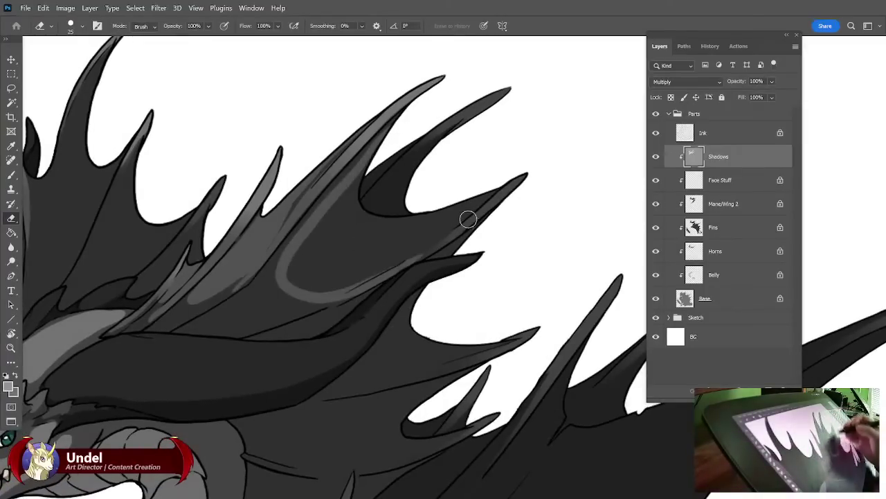
pyautogui.moveTo(421, 284); pyautogui.dragTo(429, 211)
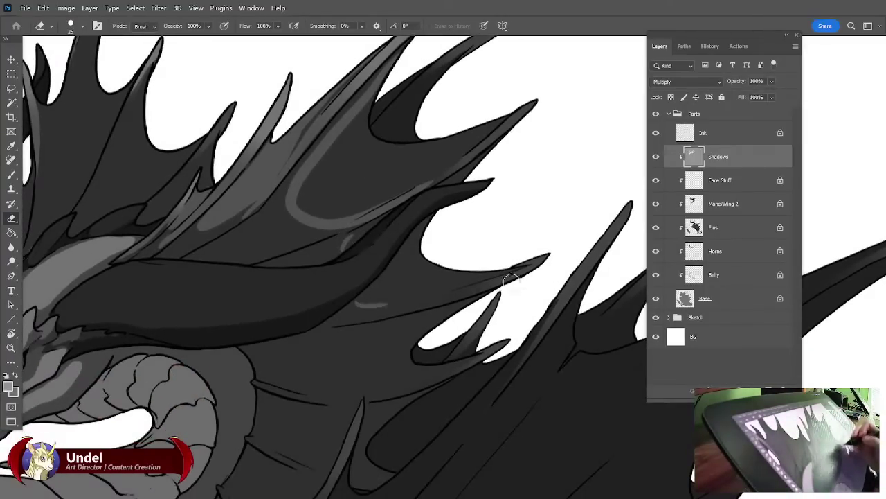
pyautogui.moveTo(511, 281); pyautogui.dragTo(553, 195)
pyautogui.moveTo(500, 223)
pyautogui.mouseDown()
pyautogui.moveTo(418, 242)
pyautogui.moveTo(380, 297)
pyautogui.moveTo(416, 308)
pyautogui.mouseUp()
pyautogui.moveTo(505, 291)
pyautogui.mouseDown()
pyautogui.moveTo(538, 208)
pyautogui.moveTo(464, 332)
pyautogui.moveTo(446, 388)
pyautogui.mouseUp()
pyautogui.moveTo(516, 199); pyautogui.dragTo(479, 321)
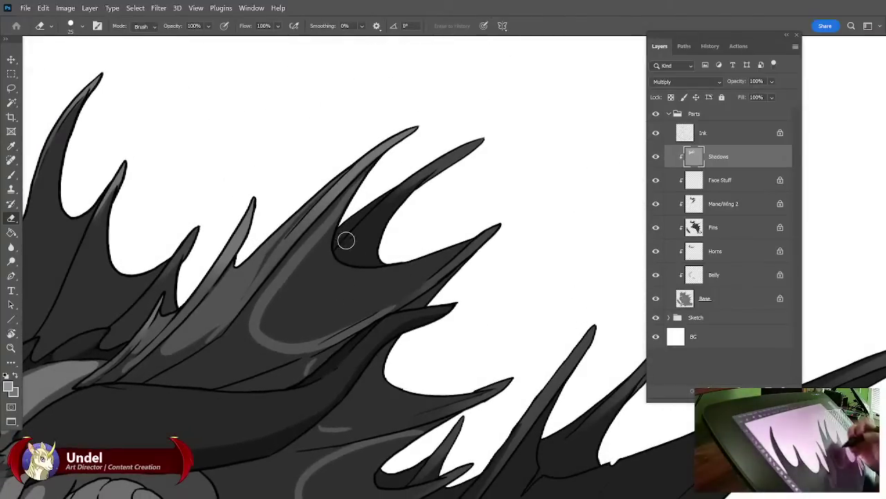
# Erase the shadow inside the outlined area of the large membrane above the near horn, out to its pointed rear spine.
pyautogui.moveTo(341, 210); pyautogui.dragTo(334, 269)
pyautogui.moveTo(324, 252)
pyautogui.mouseDown()
pyautogui.moveTo(346, 271)
pyautogui.moveTo(324, 255)
pyautogui.moveTo(337, 272)
pyautogui.moveTo(328, 248)
pyautogui.moveTo(352, 272)
pyautogui.moveTo(376, 275)
pyautogui.moveTo(441, 257)
pyautogui.mouseUp()
pyautogui.moveTo(496, 226)
pyautogui.mouseDown()
pyautogui.moveTo(379, 310)
pyautogui.moveTo(413, 291)
pyautogui.moveTo(340, 309)
pyautogui.moveTo(443, 262)
pyautogui.moveTo(354, 288)
pyautogui.moveTo(304, 290)
pyautogui.moveTo(302, 272)
pyautogui.moveTo(295, 275)
pyautogui.moveTo(271, 332)
pyautogui.moveTo(328, 333)
pyautogui.moveTo(388, 304)
pyautogui.moveTo(289, 328)
pyautogui.moveTo(286, 294)
pyautogui.moveTo(308, 287)
pyautogui.moveTo(316, 298)
pyautogui.moveTo(307, 305)
pyautogui.moveTo(324, 284)
pyautogui.moveTo(311, 289)
pyautogui.moveTo(317, 299)
pyautogui.moveTo(349, 278)
pyautogui.mouseUp()
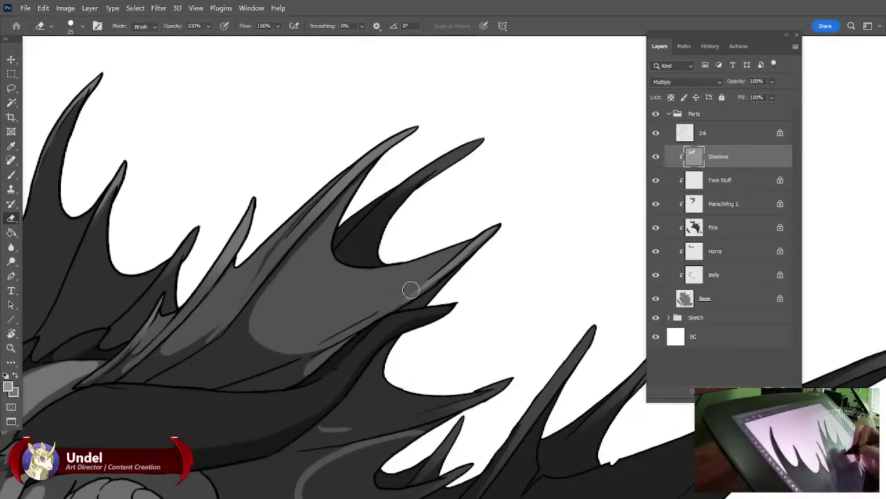
pyautogui.moveTo(407, 308); pyautogui.dragTo(450, 276)
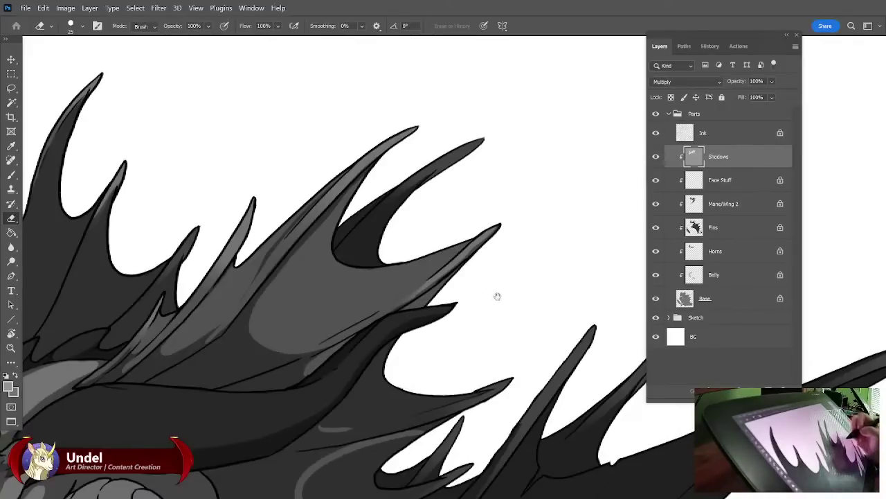
# Erase the shadow from the fin membrane just behind the near horn's tip, out along its spine.
pyautogui.moveTo(497, 296); pyautogui.dragTo(512, 230)
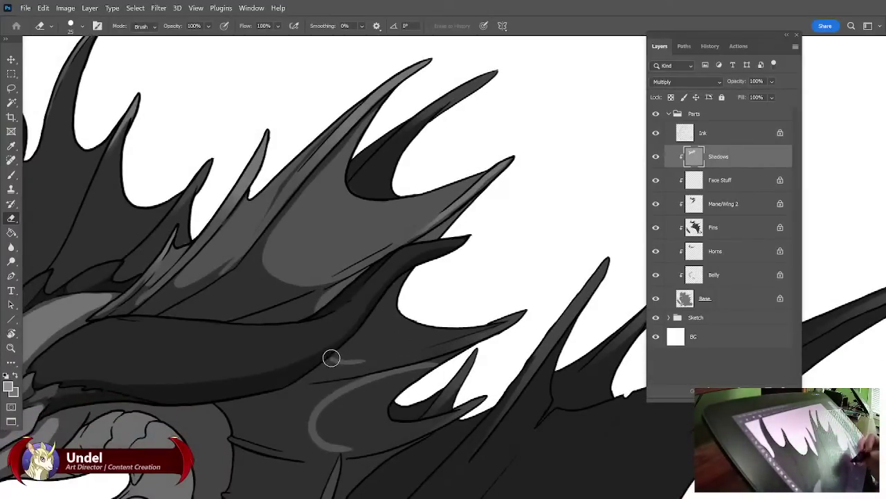
pyautogui.moveTo(360, 362)
pyautogui.mouseDown()
pyautogui.moveTo(470, 317)
pyautogui.moveTo(413, 344)
pyautogui.moveTo(496, 320)
pyautogui.moveTo(367, 359)
pyautogui.moveTo(397, 309)
pyautogui.moveTo(392, 290)
pyautogui.moveTo(339, 356)
pyautogui.mouseUp()
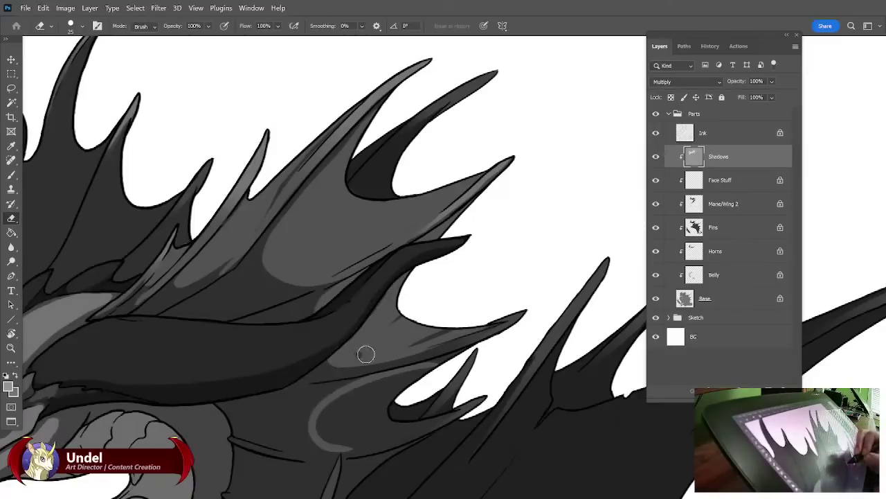
pyautogui.moveTo(494, 321); pyautogui.dragTo(482, 292)
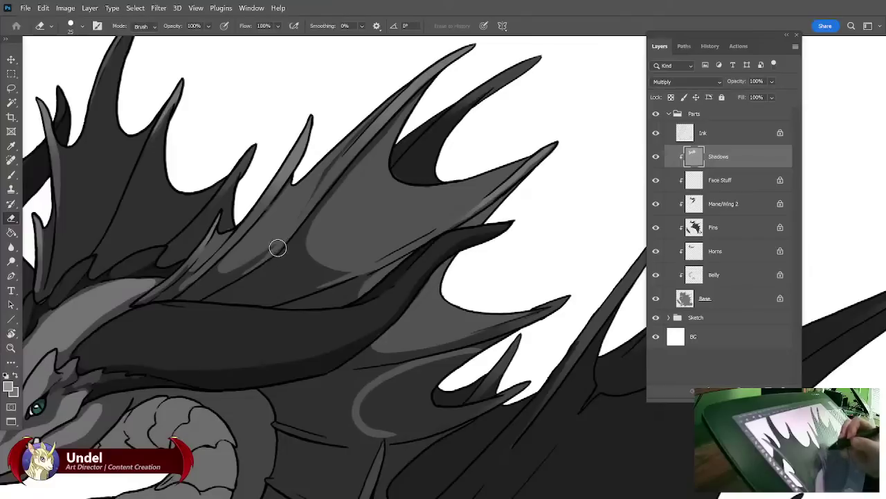
# Erase light guide streaks along the belly plates, following the neck's curve from the throat down to the chest.
pyautogui.moveTo(525, 304); pyautogui.dragTo(447, 317)
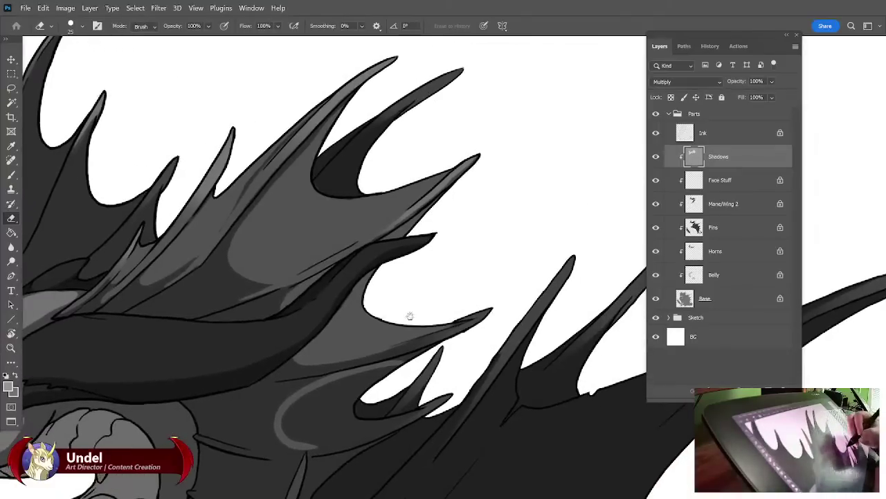
pyautogui.moveTo(317, 372)
pyautogui.mouseDown()
pyautogui.moveTo(416, 342)
pyautogui.moveTo(506, 298)
pyautogui.mouseUp()
pyautogui.moveTo(335, 337); pyautogui.dragTo(295, 289)
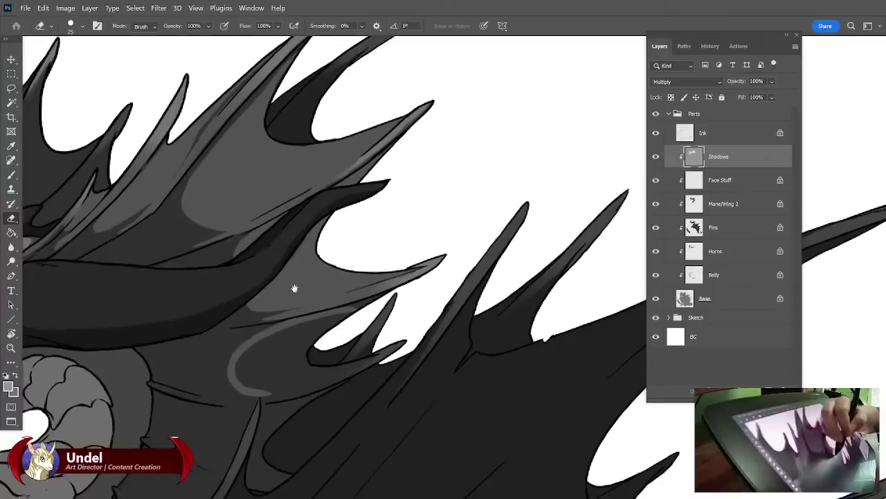
pyautogui.moveTo(303, 335); pyautogui.dragTo(325, 237)
pyautogui.moveTo(265, 302); pyautogui.dragTo(568, 308)
pyautogui.moveTo(372, 295); pyautogui.dragTo(482, 224)
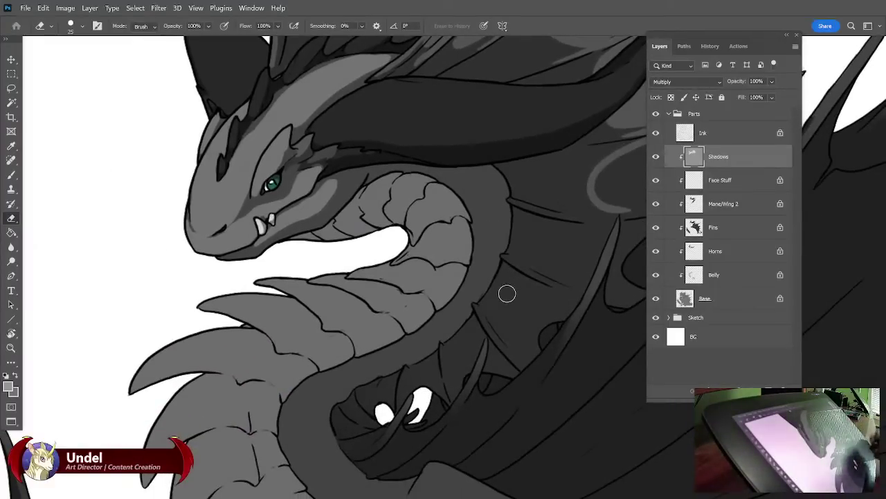
pyautogui.moveTo(409, 233)
pyautogui.mouseDown()
pyautogui.moveTo(391, 270)
pyautogui.moveTo(284, 299)
pyautogui.moveTo(218, 342)
pyautogui.mouseUp()
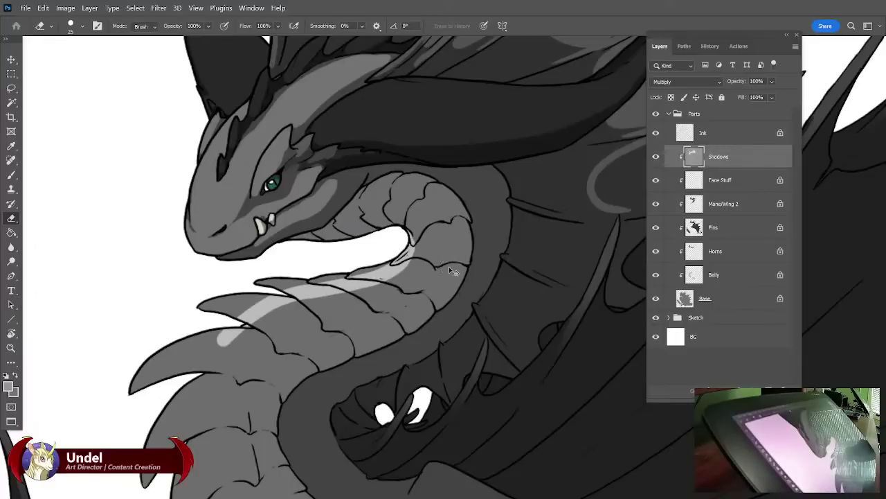
pyautogui.hotkey('ctrl', '-')
pyautogui.hotkey('ctrl', '-')
pyautogui.hotkey('ctrl', '-')
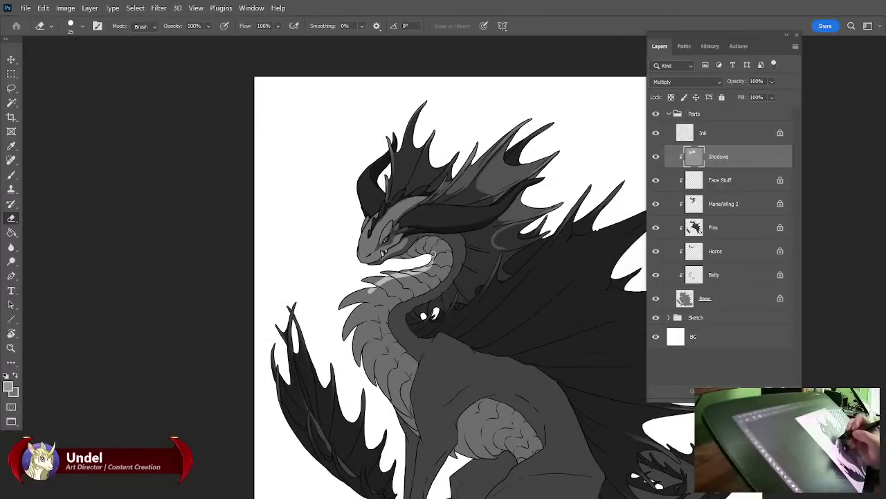
pyautogui.moveTo(433, 255); pyautogui.dragTo(394, 291)
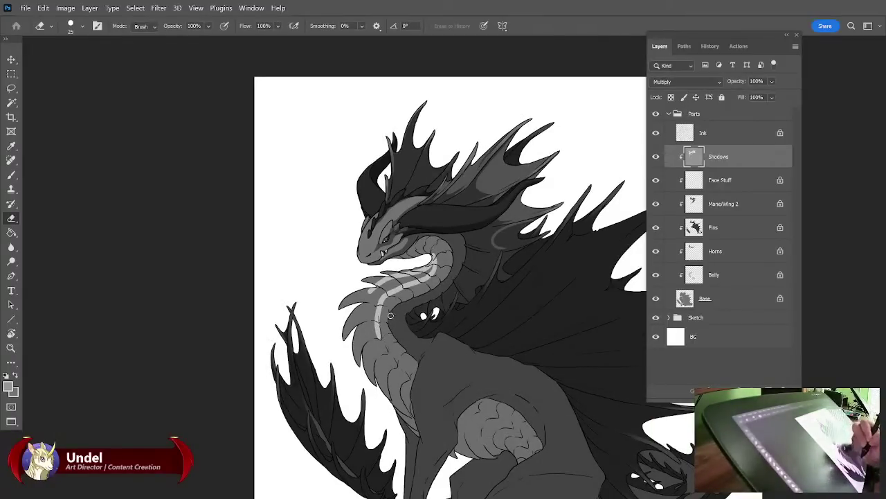
pyautogui.moveTo(385, 313); pyautogui.dragTo(387, 332)
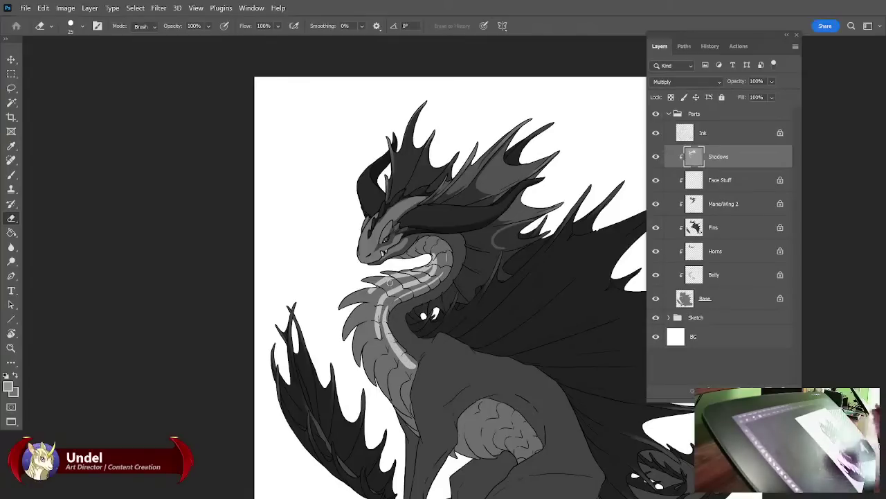
# Enlarge the eraser to 50 and clear the shadow from the chest plates and upper shoulder, keeping a dark strip along the neck's inner curve.
pyautogui.press(']')
pyautogui.press(']')
pyautogui.press(']')
pyautogui.moveTo(347, 306)
pyautogui.mouseDown()
pyautogui.moveTo(368, 294)
pyautogui.moveTo(340, 309)
pyautogui.moveTo(376, 340)
pyautogui.moveTo(366, 356)
pyautogui.moveTo(381, 388)
pyautogui.moveTo(377, 334)
pyautogui.mouseUp()
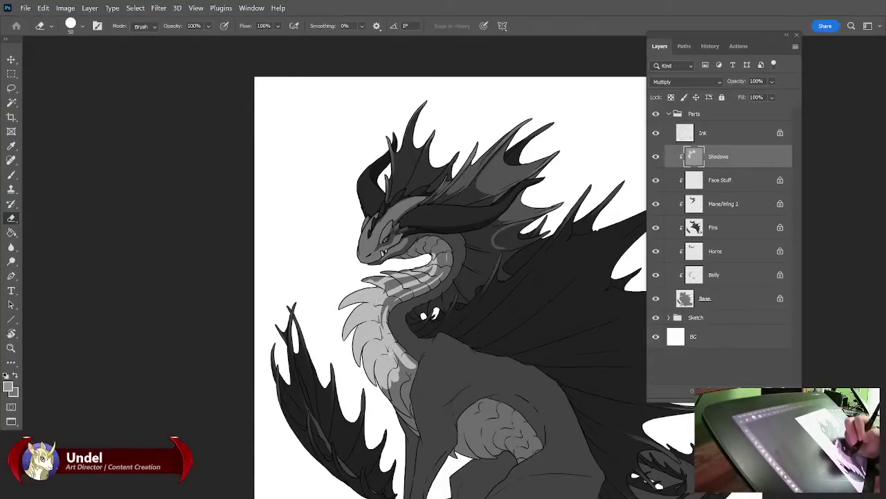
pyautogui.hotkey('ctrl', 'z')
pyautogui.moveTo(382, 301)
pyautogui.mouseDown()
pyautogui.moveTo(398, 393)
pyautogui.moveTo(353, 354)
pyautogui.moveTo(408, 412)
pyautogui.mouseUp()
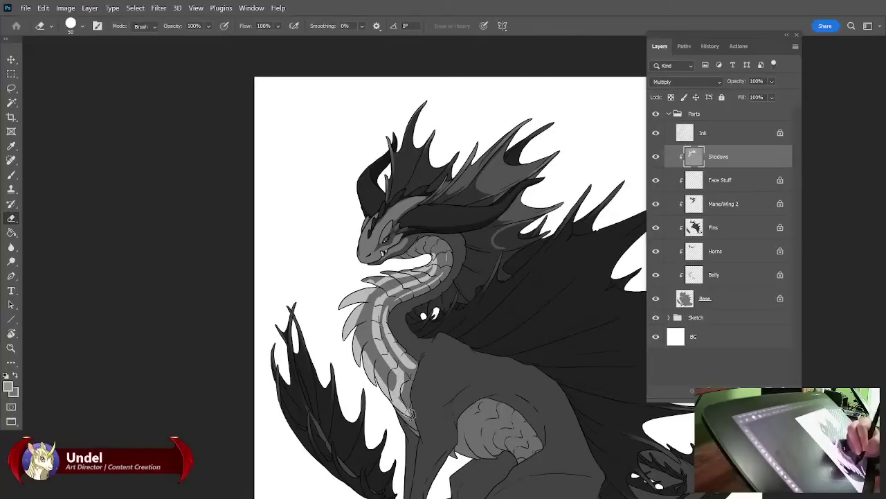
pyautogui.moveTo(401, 382)
pyautogui.mouseDown()
pyautogui.moveTo(357, 323)
pyautogui.moveTo(389, 374)
pyautogui.mouseUp()
pyautogui.moveTo(369, 294)
pyautogui.mouseDown()
pyautogui.moveTo(405, 274)
pyautogui.moveTo(362, 328)
pyautogui.mouseUp()
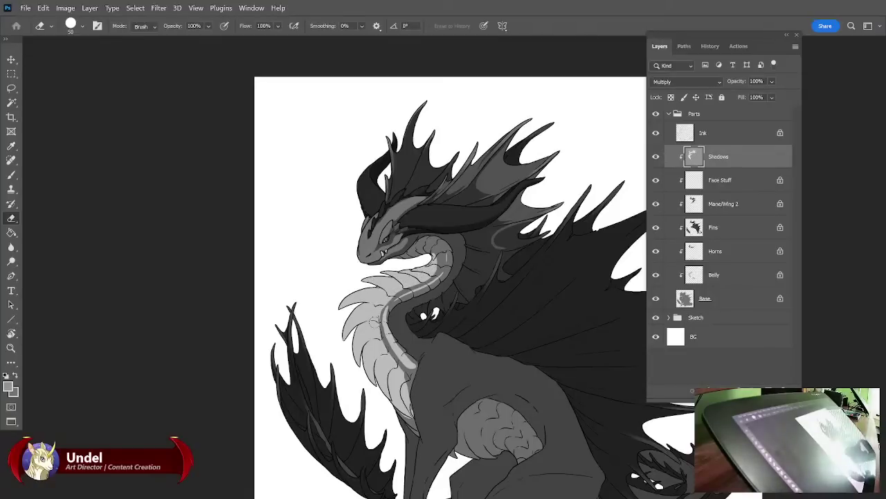
pyautogui.moveTo(439, 338)
pyautogui.mouseDown()
pyautogui.moveTo(415, 397)
pyautogui.moveTo(443, 392)
pyautogui.moveTo(462, 357)
pyautogui.moveTo(441, 338)
pyautogui.moveTo(420, 391)
pyautogui.moveTo(443, 345)
pyautogui.moveTo(446, 371)
pyautogui.mouseUp()
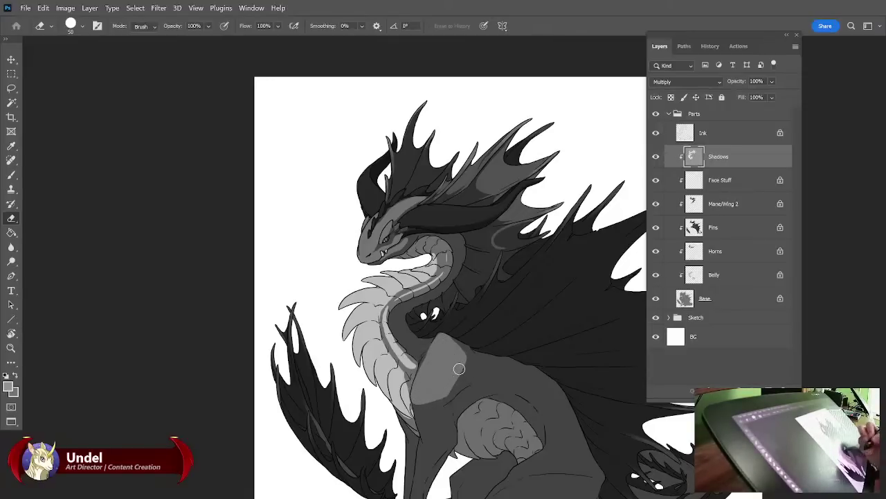
# Reduce the eraser size to 40 and erase the shadow from the ribbed fin membrane behind the neck.
pyautogui.hotkey('ctrl', '+')
pyautogui.hotkey('ctrl', '+')
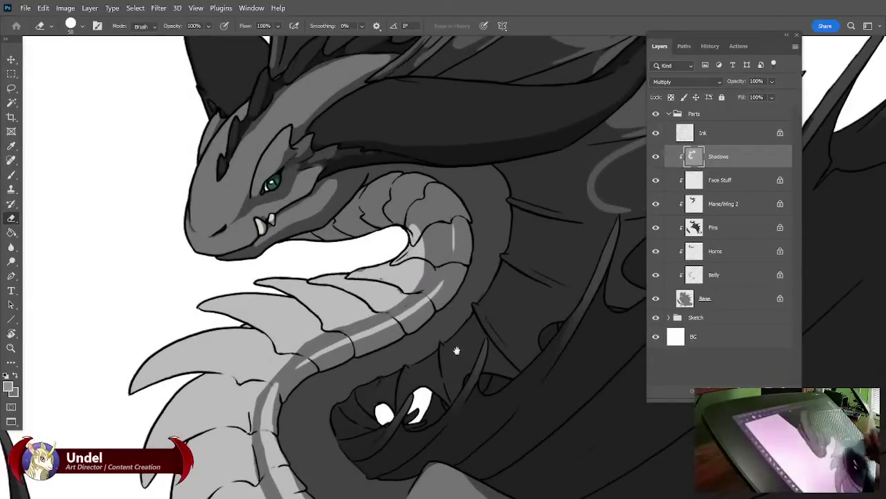
pyautogui.moveTo(459, 353); pyautogui.dragTo(504, 229)
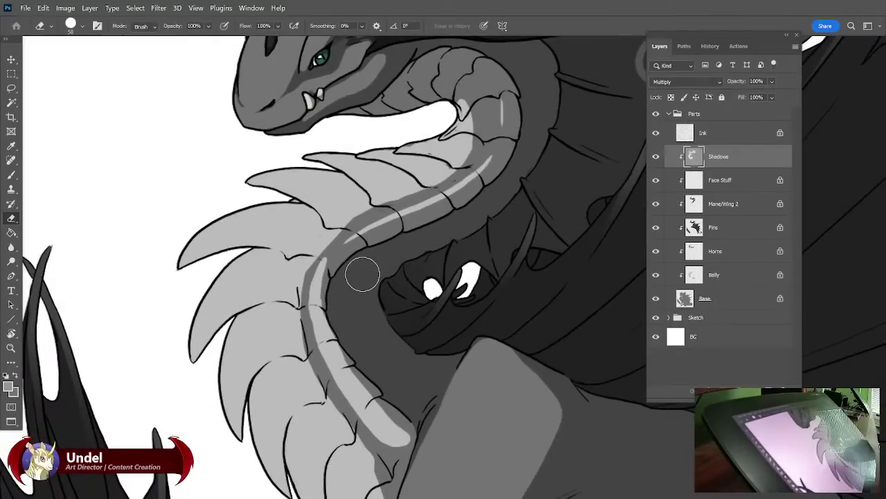
pyautogui.press('[')
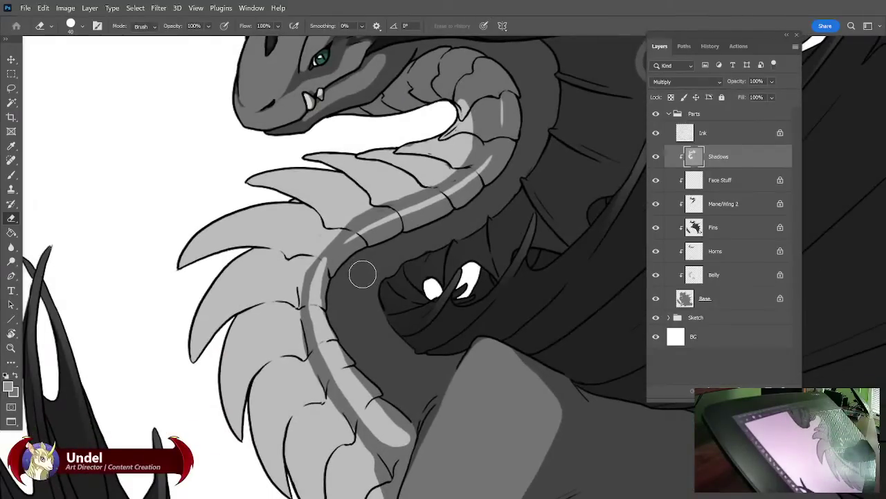
pyautogui.scroll(-3, 362, 274)
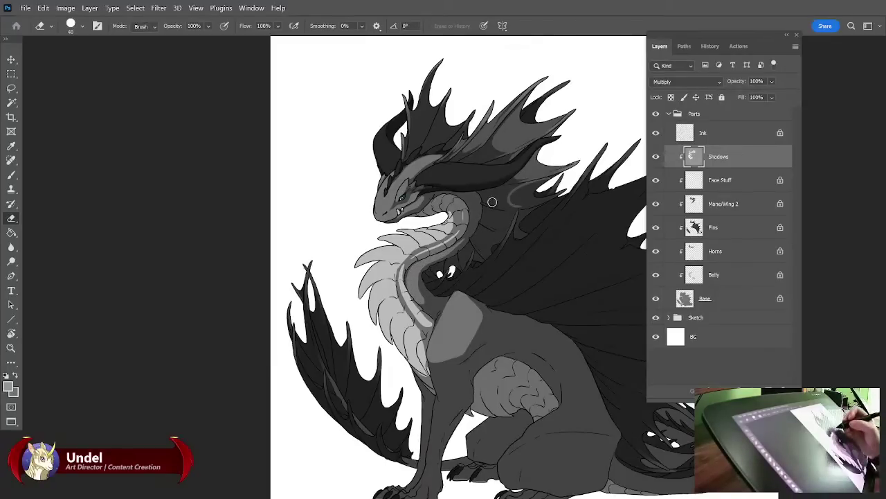
pyautogui.moveTo(482, 194); pyautogui.dragTo(502, 210)
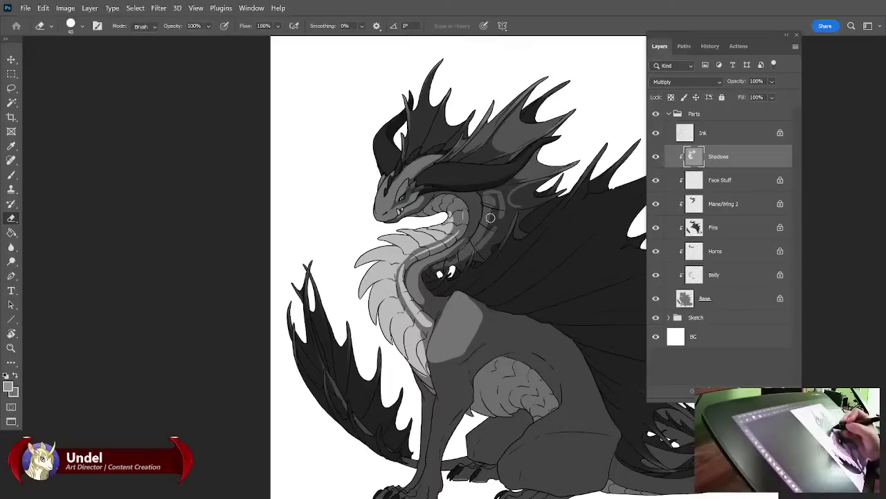
pyautogui.moveTo(490, 218)
pyautogui.mouseDown()
pyautogui.moveTo(482, 237)
pyautogui.moveTo(493, 195)
pyautogui.moveTo(501, 207)
pyautogui.moveTo(477, 259)
pyautogui.mouseUp()
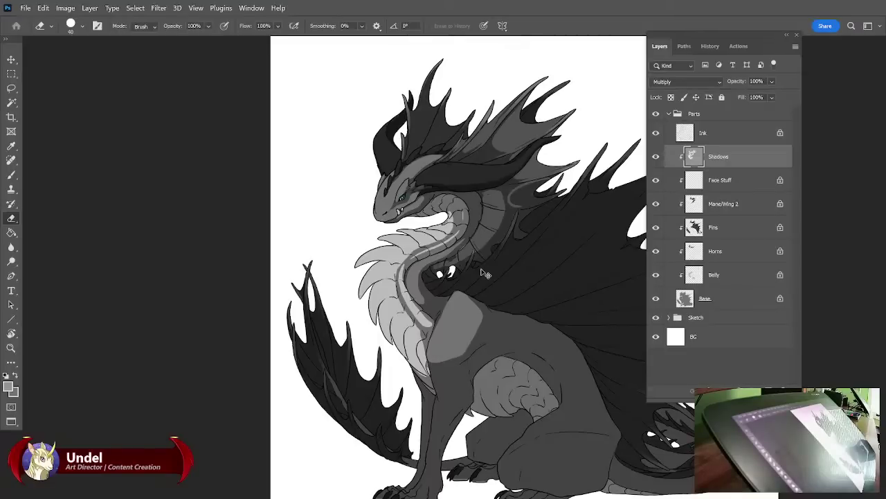
pyautogui.hotkey('ctrl', '+')
pyautogui.hotkey('ctrl', '+')
pyautogui.hotkey('ctrl', '+')
pyautogui.moveTo(596, 63); pyautogui.dragTo(312, 398)
pyautogui.moveTo(507, 385); pyautogui.dragTo(532, 338)
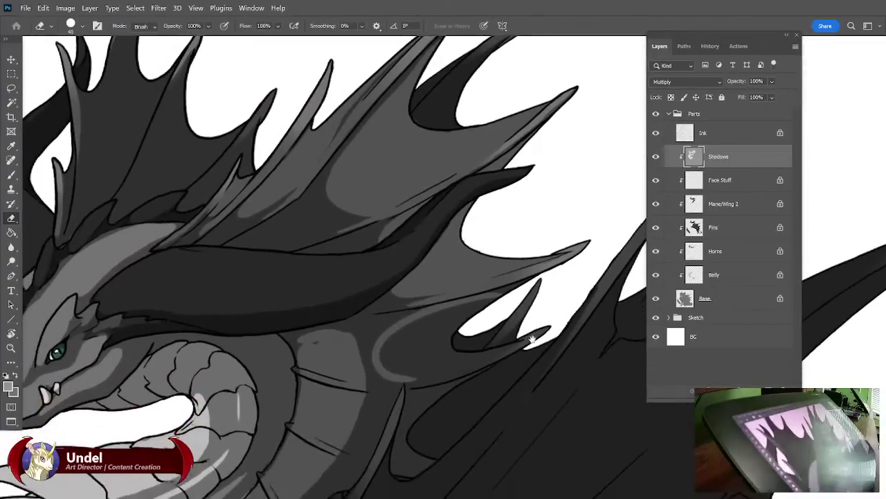
pyautogui.scroll(-6, 532, 339)
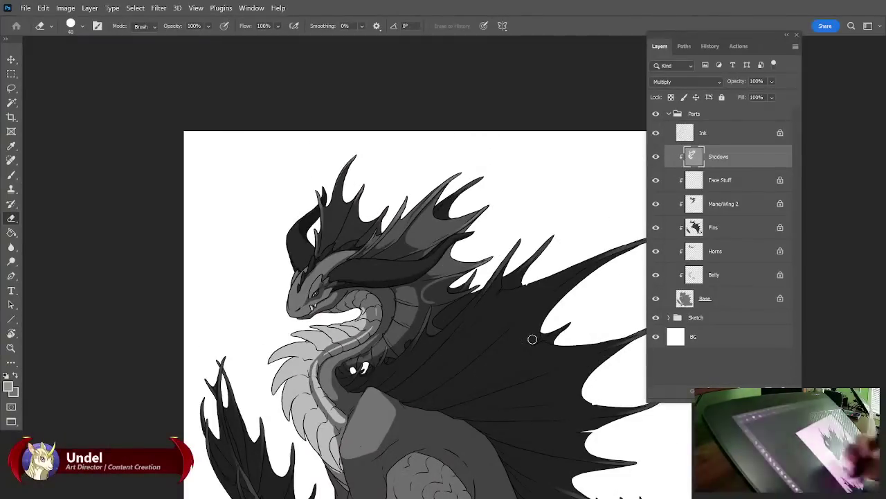
# Enlarge the brush to 60 and paint shadow back over the outer part of the ribbed fin membrane behind the neck.
pyautogui.click(11, 175)
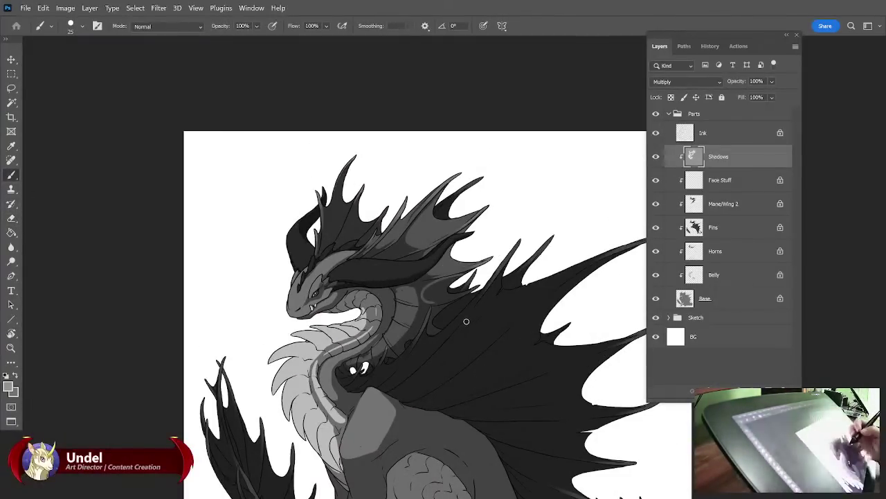
pyautogui.press(']')
pyautogui.press(']')
pyautogui.press(']')
pyautogui.press(']')
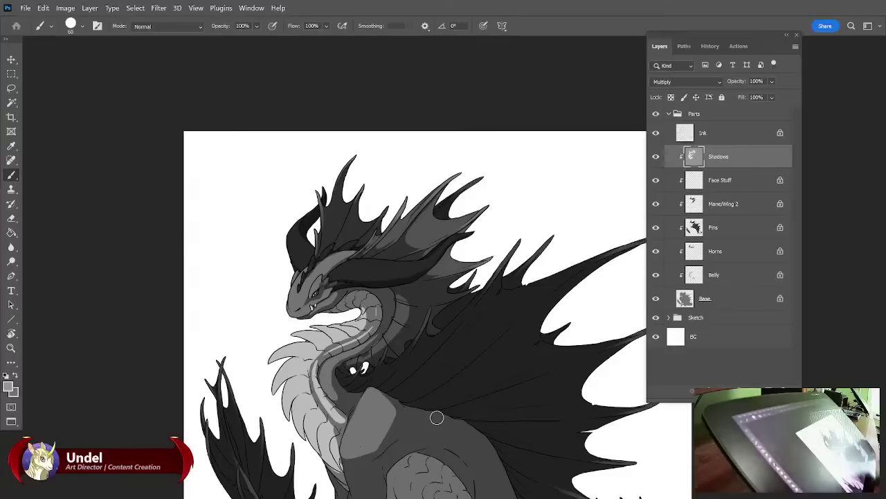
# Reduce the eraser to 20 and erase light streaks and lit inner areas on the throat plates at the neck's upper bend.
pyautogui.hotkey('ctrl', '+')
pyautogui.hotkey('ctrl', '+')
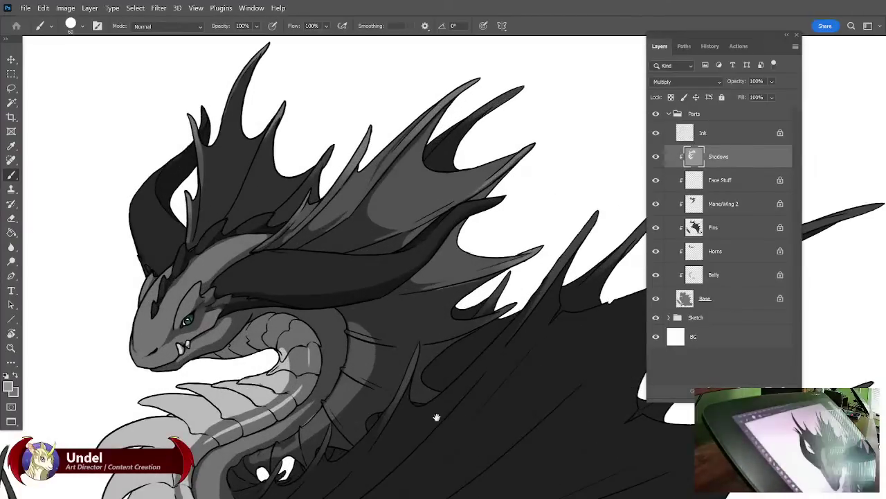
pyautogui.moveTo(464, 394)
pyautogui.mouseDown()
pyautogui.moveTo(524, 349)
pyautogui.moveTo(495, 247)
pyautogui.mouseUp()
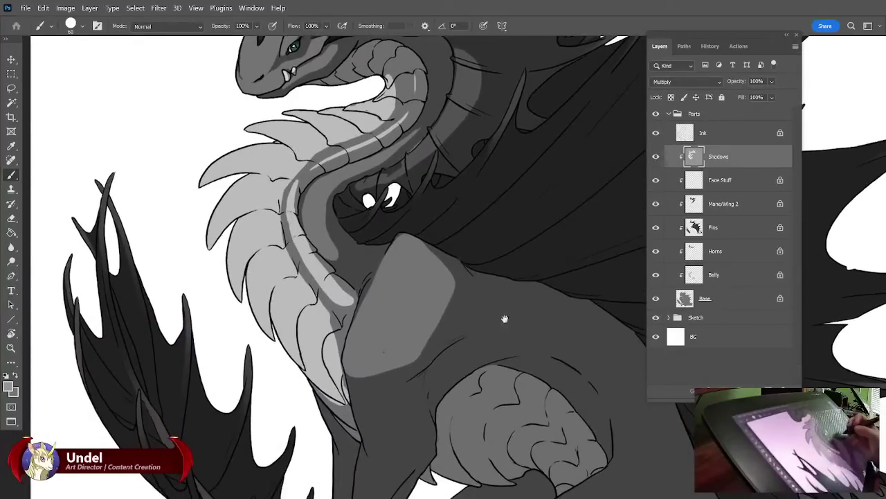
pyautogui.click(11, 219)
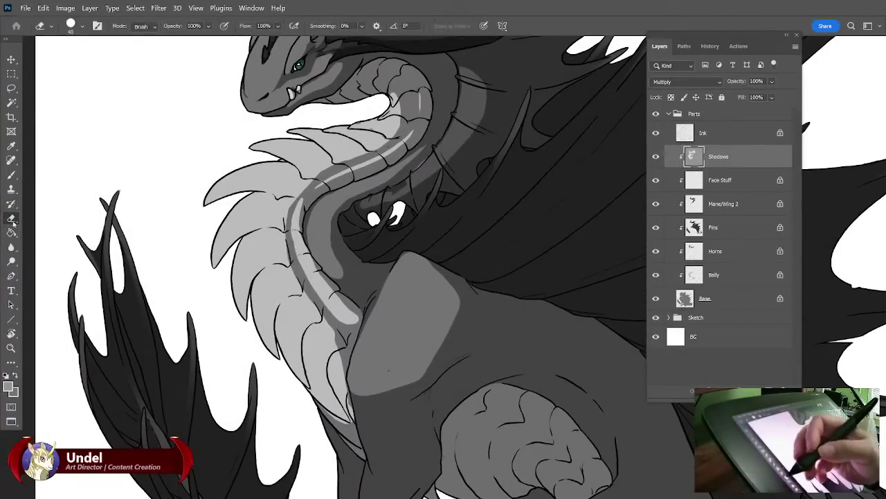
pyautogui.hotkey('ctrl', '+')
pyautogui.hotkey('ctrl', '+')
pyautogui.hotkey('ctrl', '-')
pyautogui.hotkey('ctrl', '-')
pyautogui.hotkey('ctrl', '-')
pyautogui.hotkey('ctrl', '-')
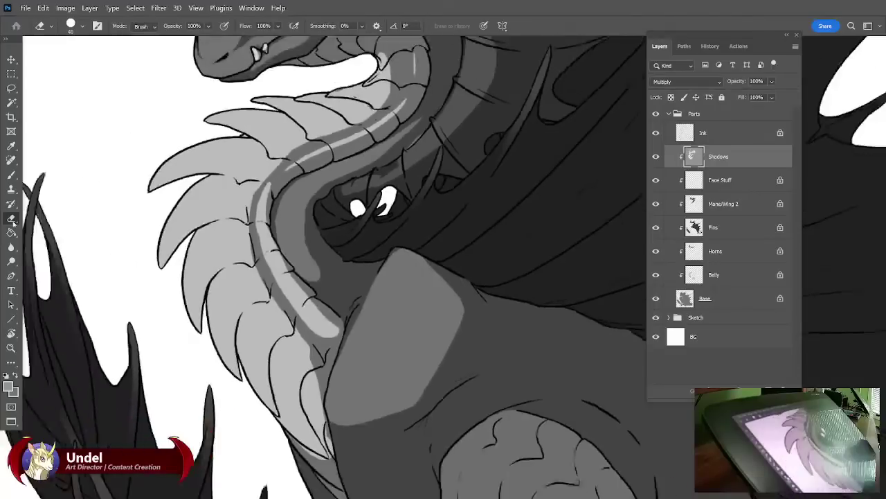
pyautogui.moveTo(542, 307)
pyautogui.mouseDown()
pyautogui.moveTo(534, 352)
pyautogui.moveTo(543, 406)
pyautogui.mouseUp()
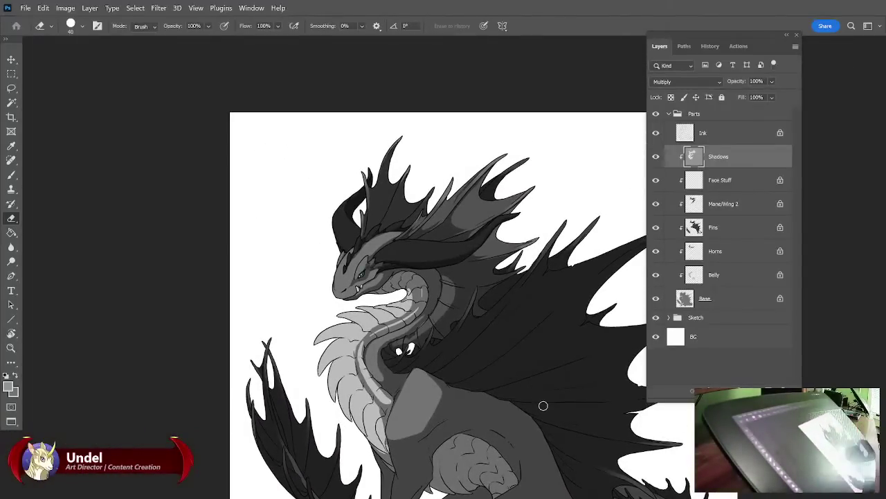
pyautogui.scroll(3, 543, 409)
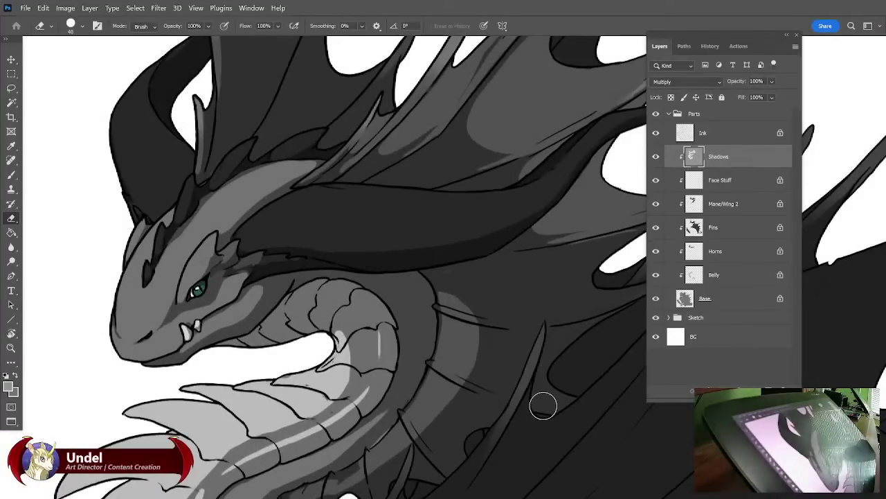
pyautogui.press('[')
pyautogui.press('[')
pyautogui.press('[')
pyautogui.press('[')
pyautogui.press('[')
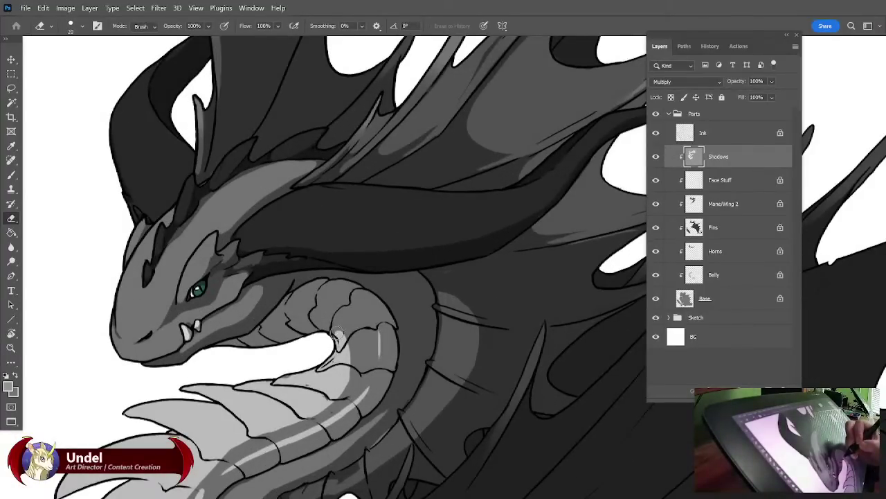
pyautogui.moveTo(338, 339)
pyautogui.mouseDown()
pyautogui.moveTo(345, 321)
pyautogui.moveTo(341, 331)
pyautogui.mouseUp()
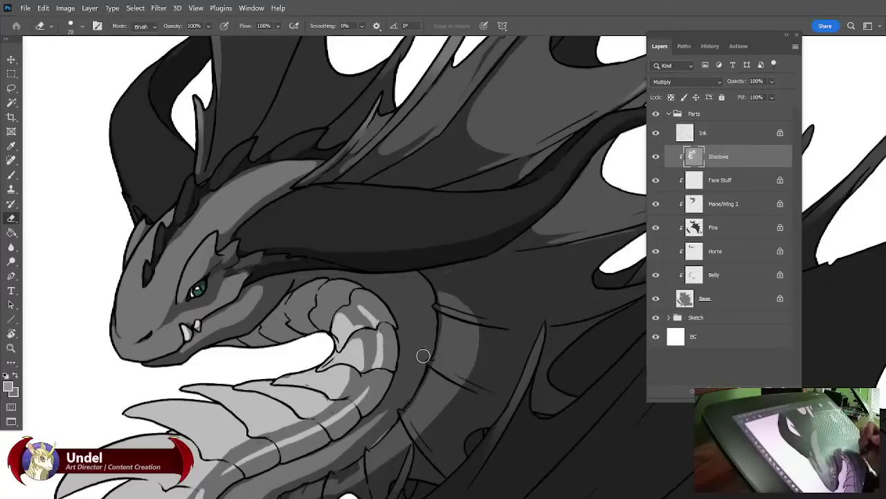
pyautogui.moveTo(389, 312); pyautogui.dragTo(425, 244)
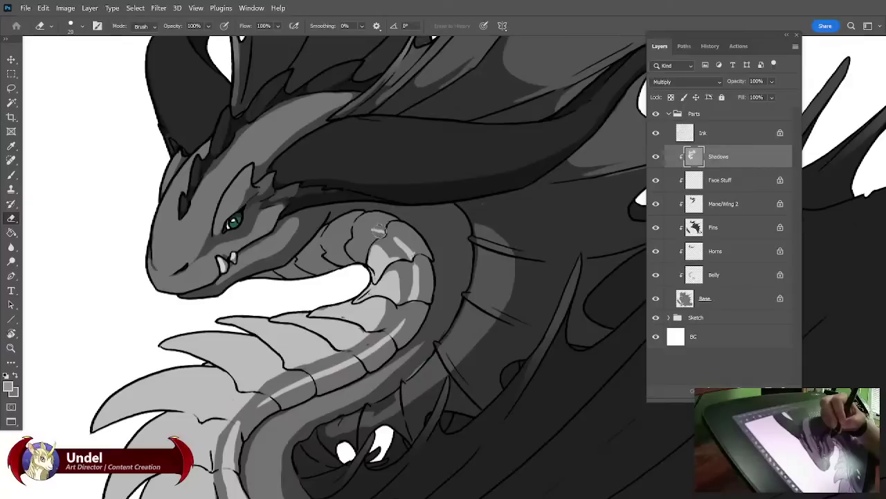
pyautogui.scroll(-2, 504, 286)
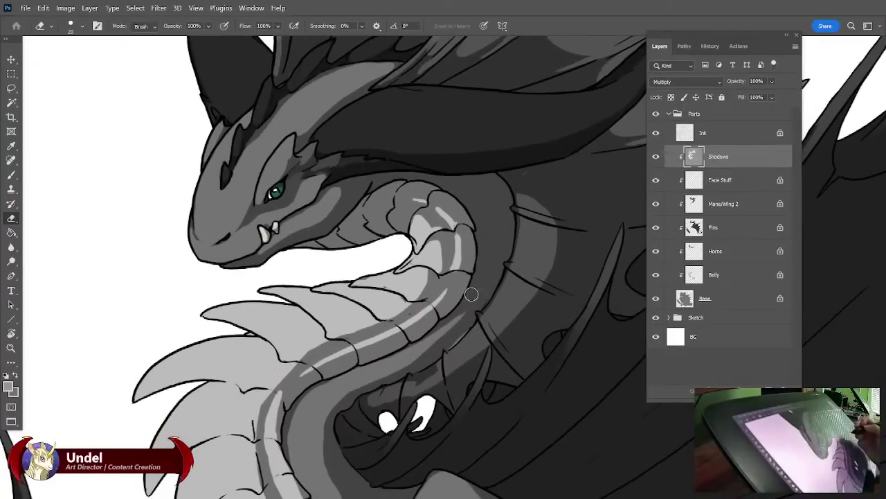
# Paint shadow with the size 60 brush beneath the overlapping edge of each belly plate, from the throat down to the chest.
pyautogui.press('b')
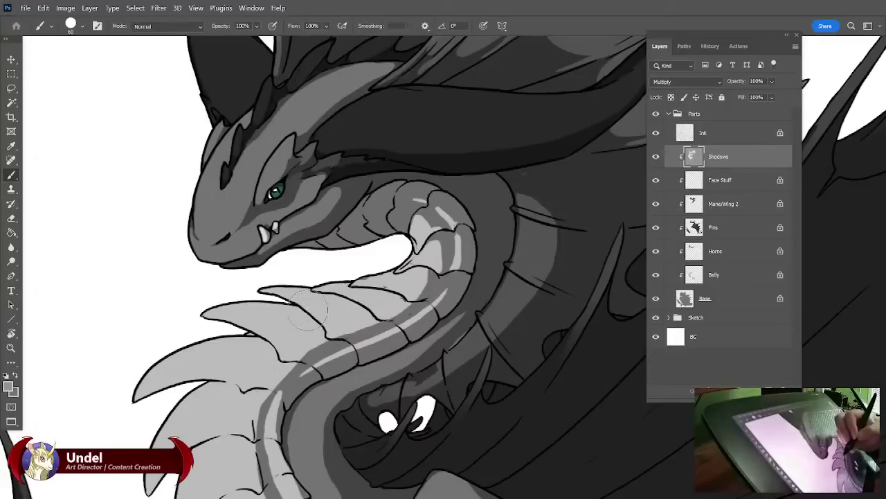
pyautogui.moveTo(331, 313); pyautogui.dragTo(439, 244)
pyautogui.moveTo(240, 336); pyautogui.dragTo(300, 365)
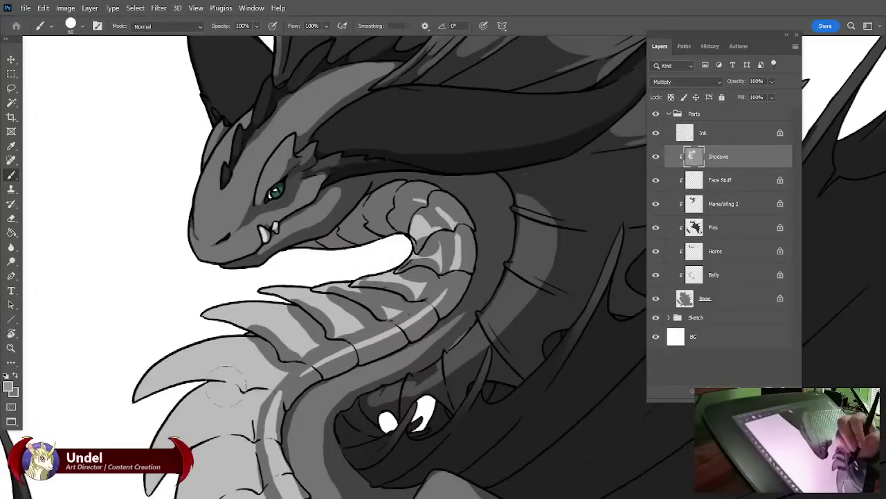
pyautogui.moveTo(210, 388)
pyautogui.mouseDown()
pyautogui.moveTo(245, 392)
pyautogui.moveTo(246, 255)
pyautogui.moveTo(256, 245)
pyautogui.mouseUp()
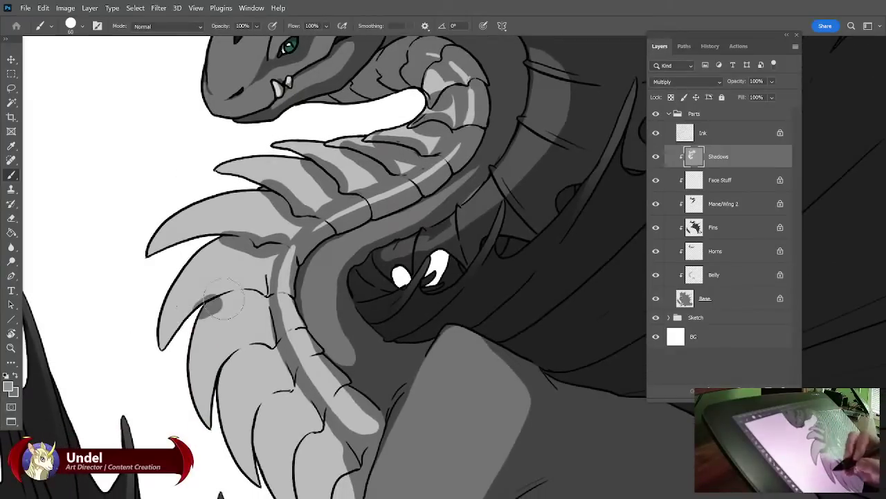
pyautogui.moveTo(209, 398); pyautogui.dragTo(279, 343)
pyautogui.moveTo(253, 457)
pyautogui.mouseDown()
pyautogui.moveTo(297, 390)
pyautogui.moveTo(304, 286)
pyautogui.moveTo(318, 343)
pyautogui.moveTo(294, 378)
pyautogui.moveTo(322, 417)
pyautogui.mouseUp()
pyautogui.moveTo(350, 338)
pyautogui.mouseDown()
pyautogui.moveTo(348, 375)
pyautogui.moveTo(339, 303)
pyautogui.mouseUp()
pyautogui.moveTo(346, 418)
pyautogui.mouseDown()
pyautogui.moveTo(350, 448)
pyautogui.moveTo(321, 436)
pyautogui.moveTo(331, 452)
pyautogui.moveTo(318, 441)
pyautogui.moveTo(325, 392)
pyautogui.mouseUp()
# Erase the painted shadow on the upper throat plates back to thin edges with the size 20 eraser.
pyautogui.moveTo(375, 290)
pyautogui.mouseDown()
pyautogui.moveTo(382, 340)
pyautogui.moveTo(381, 253)
pyautogui.mouseUp()
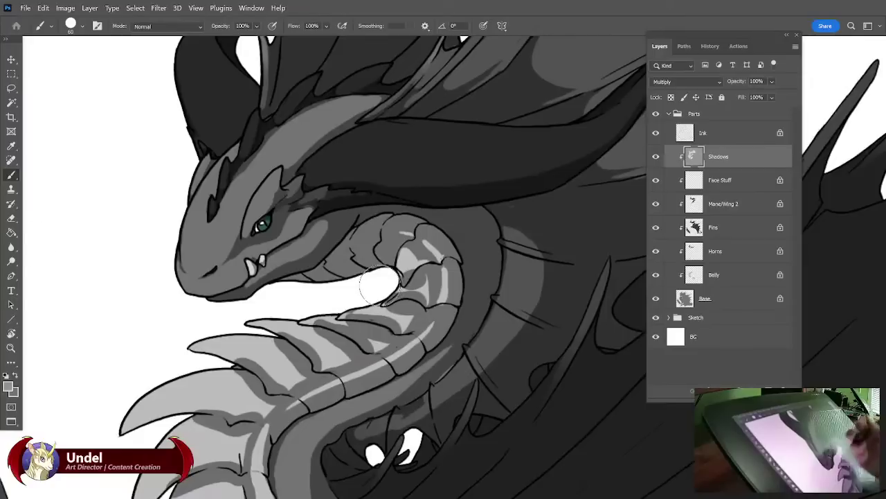
pyautogui.click(11, 219)
pyautogui.press('e')
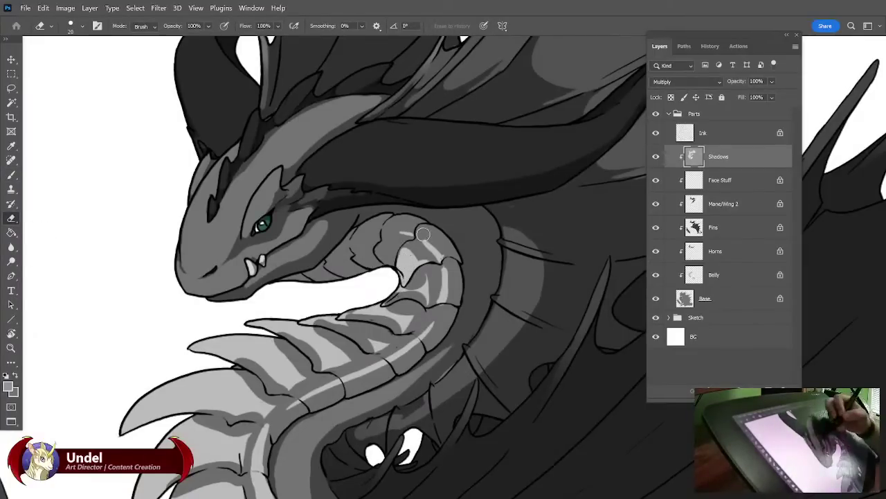
pyautogui.moveTo(401, 294)
pyautogui.mouseDown()
pyautogui.moveTo(386, 303)
pyautogui.moveTo(425, 301)
pyautogui.moveTo(419, 278)
pyautogui.moveTo(427, 281)
pyautogui.mouseUp()
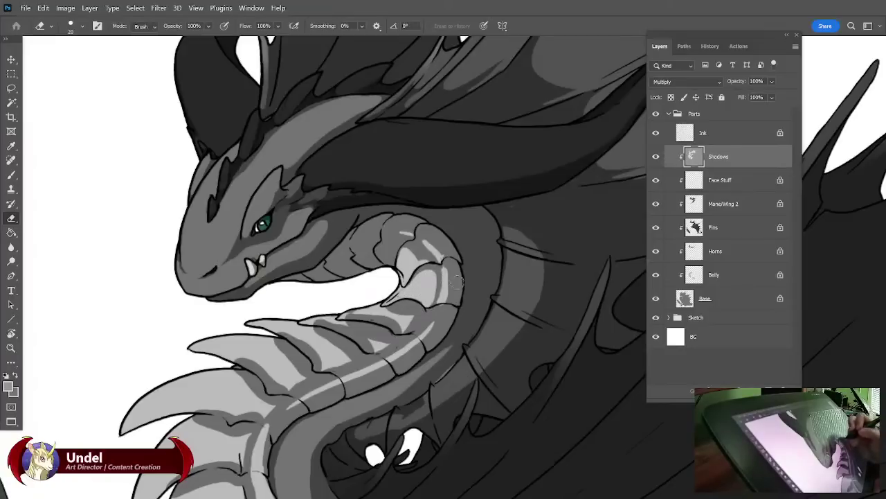
pyautogui.moveTo(360, 313)
pyautogui.mouseDown()
pyautogui.moveTo(347, 316)
pyautogui.moveTo(396, 328)
pyautogui.moveTo(411, 322)
pyautogui.moveTo(404, 313)
pyautogui.mouseUp()
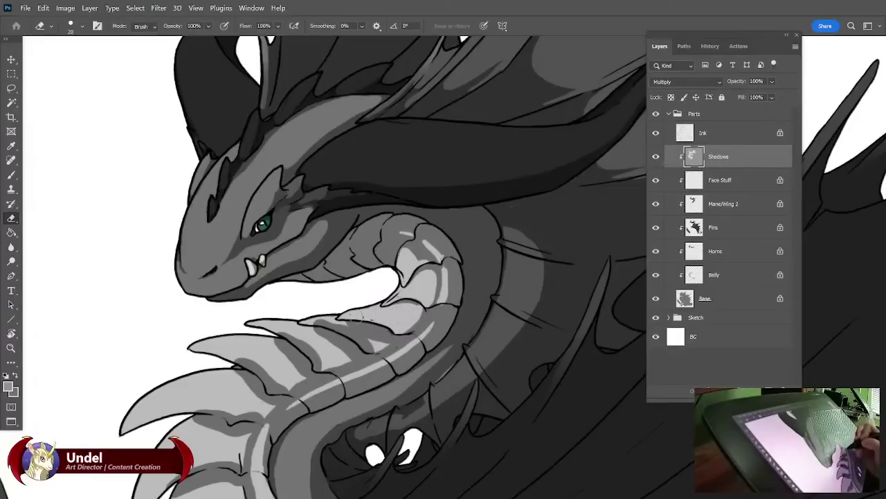
pyautogui.moveTo(326, 324)
pyautogui.mouseDown()
pyautogui.moveTo(366, 345)
pyautogui.moveTo(380, 336)
pyautogui.mouseUp()
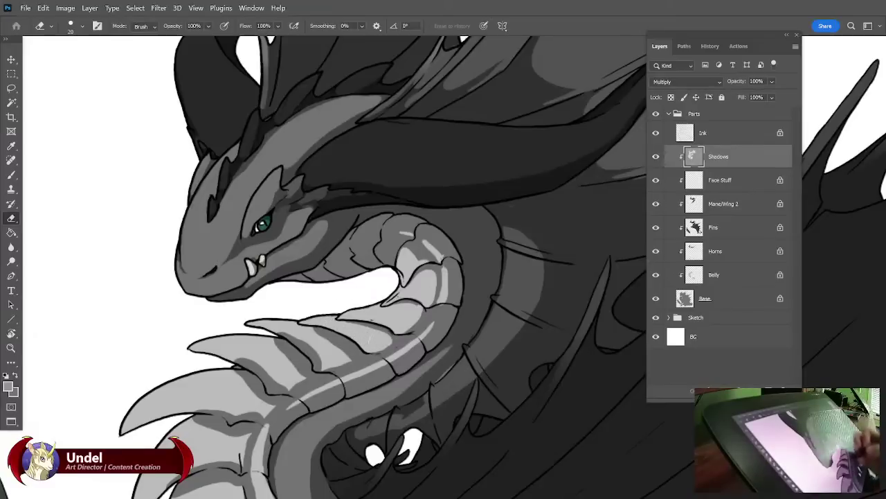
pyautogui.moveTo(382, 342); pyautogui.dragTo(391, 340)
# Trim the shadows on the spiked plates along the middle of the neck down to narrow bands under each overlap.
pyautogui.moveTo(504, 318); pyautogui.dragTo(594, 240)
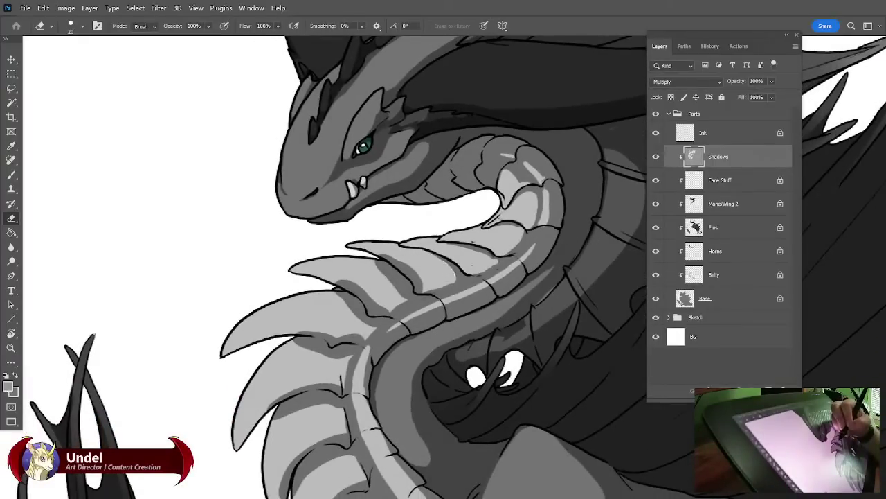
pyautogui.moveTo(389, 251)
pyautogui.mouseDown()
pyautogui.moveTo(419, 288)
pyautogui.moveTo(439, 274)
pyautogui.moveTo(423, 285)
pyautogui.moveTo(449, 284)
pyautogui.mouseUp()
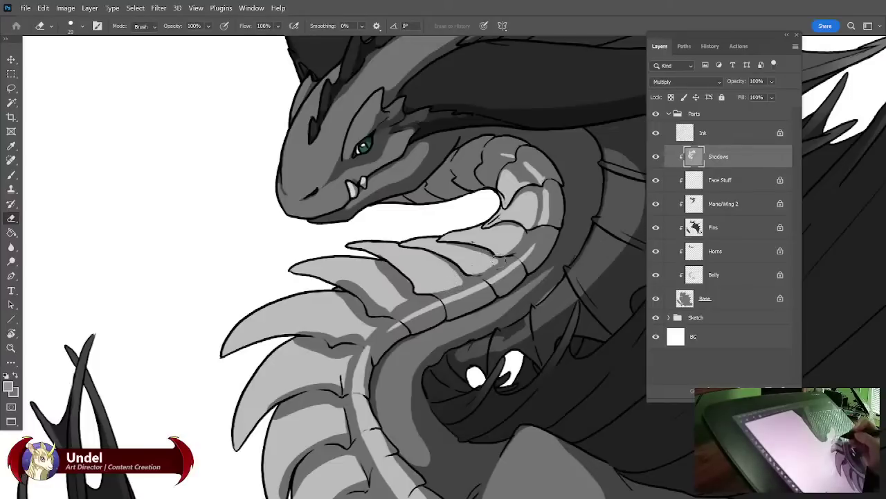
pyautogui.moveTo(491, 302)
pyautogui.mouseDown()
pyautogui.moveTo(513, 310)
pyautogui.moveTo(517, 302)
pyautogui.mouseUp()
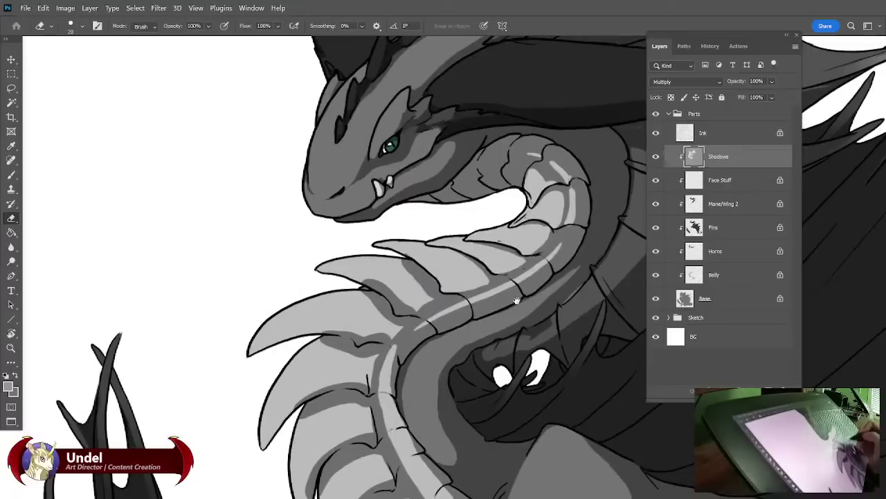
pyautogui.moveTo(375, 274)
pyautogui.mouseDown()
pyautogui.moveTo(408, 309)
pyautogui.moveTo(399, 310)
pyautogui.moveTo(437, 299)
pyautogui.mouseUp()
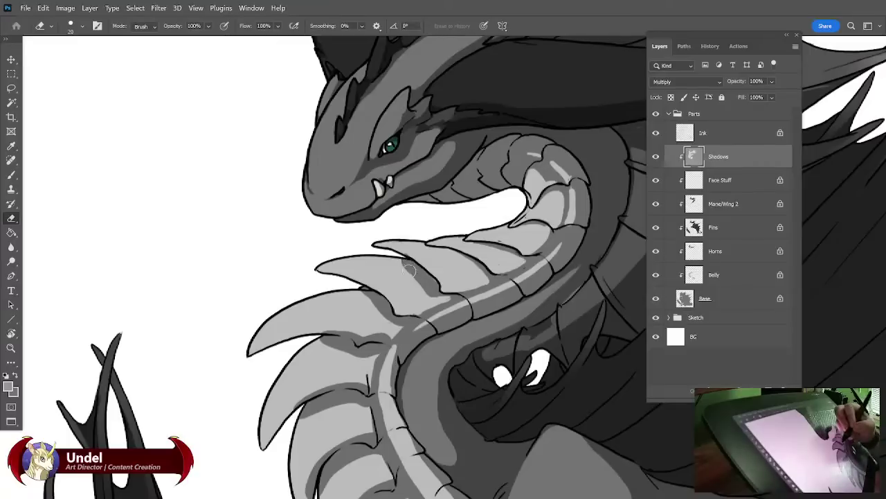
pyautogui.moveTo(401, 268); pyautogui.dragTo(426, 293)
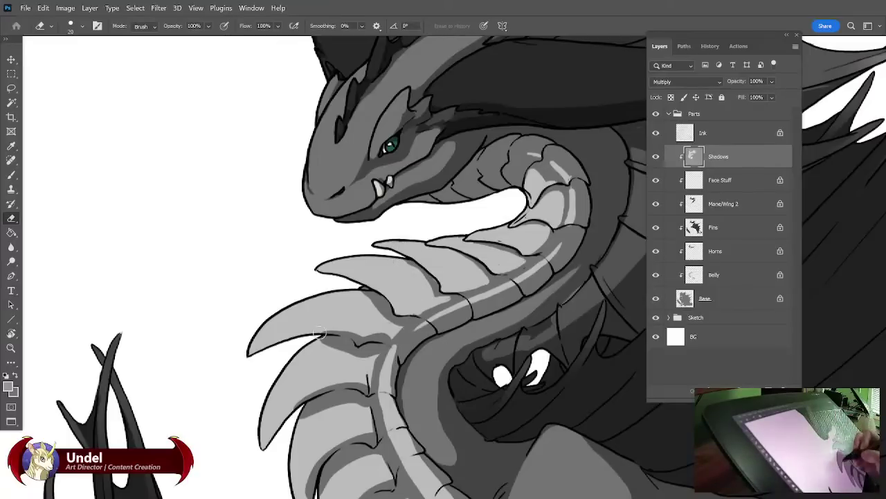
pyautogui.moveTo(359, 339); pyautogui.dragTo(386, 338)
pyautogui.moveTo(359, 295); pyautogui.dragTo(384, 315)
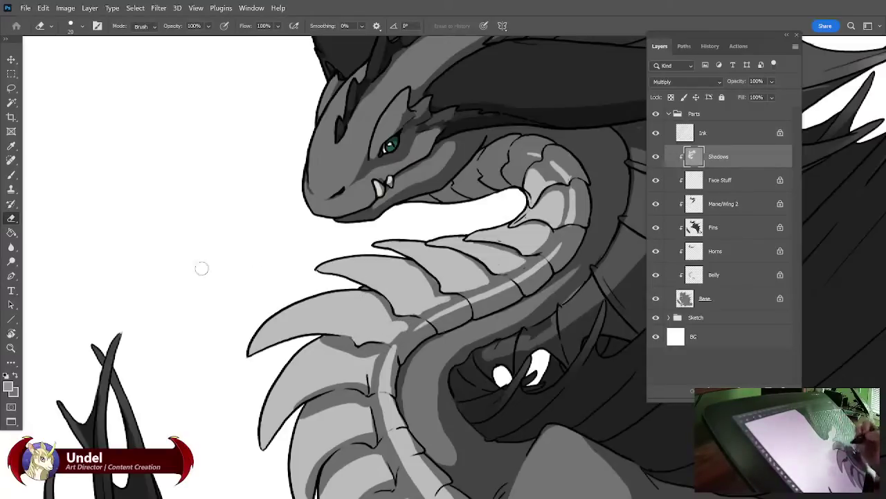
# Reduce the brush to 10 and redraw the shadow edge at the base of the long-spiked plate on the neck's outer bend.
pyautogui.press('b')
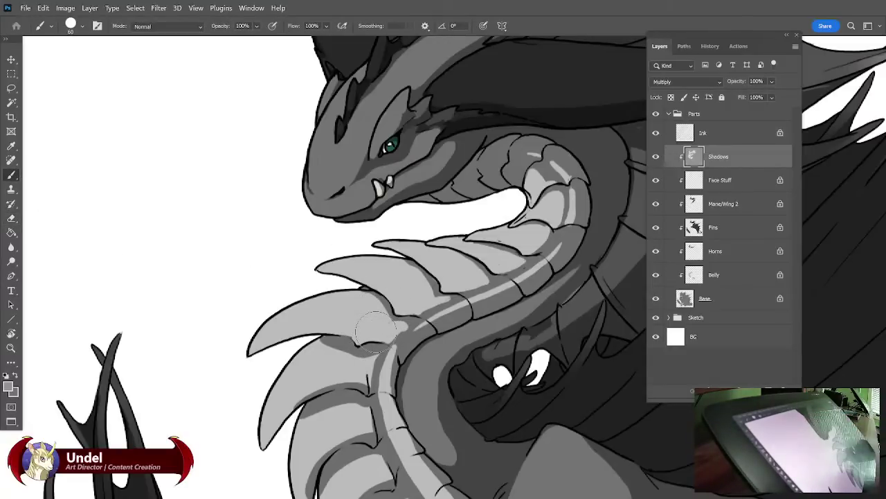
pyautogui.press('[')
pyautogui.press('[')
pyautogui.press('[')
pyautogui.press('[')
pyautogui.press('[')
pyautogui.press('[')
pyautogui.press('[')
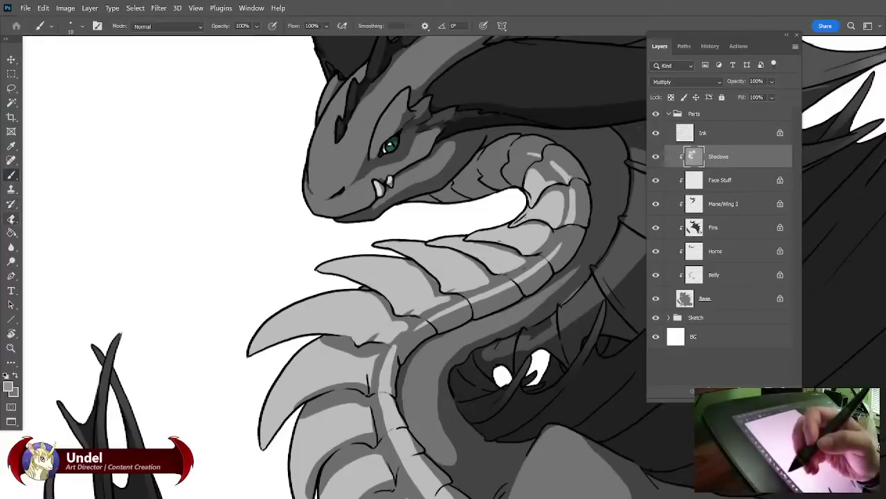
# Thin the overlap shadow on the spiked plate below the neck's outer bend, touching up its inner end with the brush.
pyautogui.press('e')
pyautogui.moveTo(315, 353)
pyautogui.mouseDown()
pyautogui.moveTo(331, 343)
pyautogui.moveTo(378, 363)
pyautogui.moveTo(377, 355)
pyautogui.mouseUp()
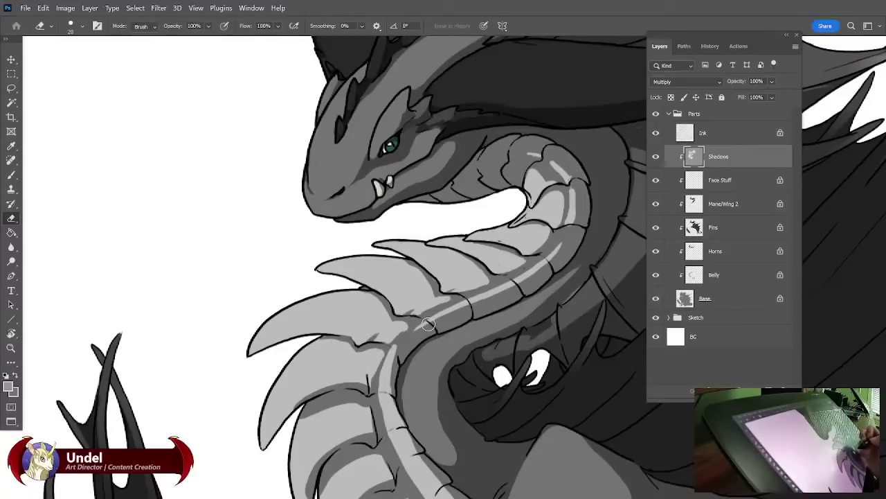
pyautogui.press('b')
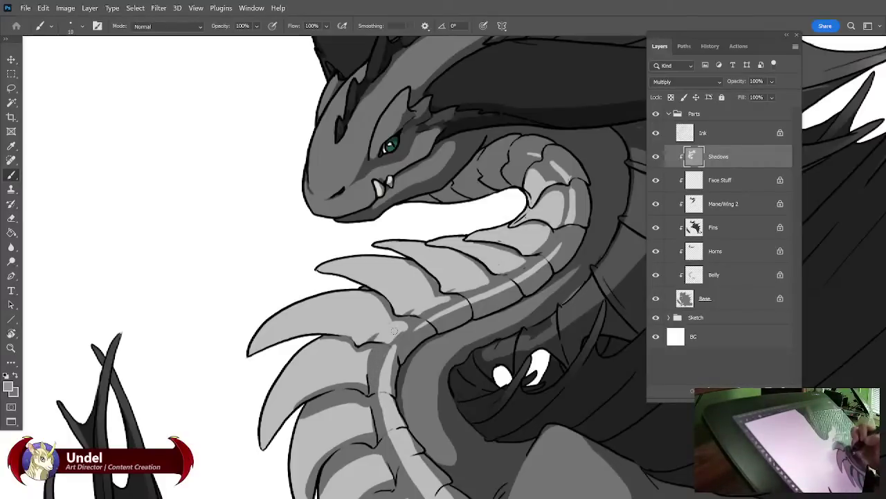
pyautogui.press('e')
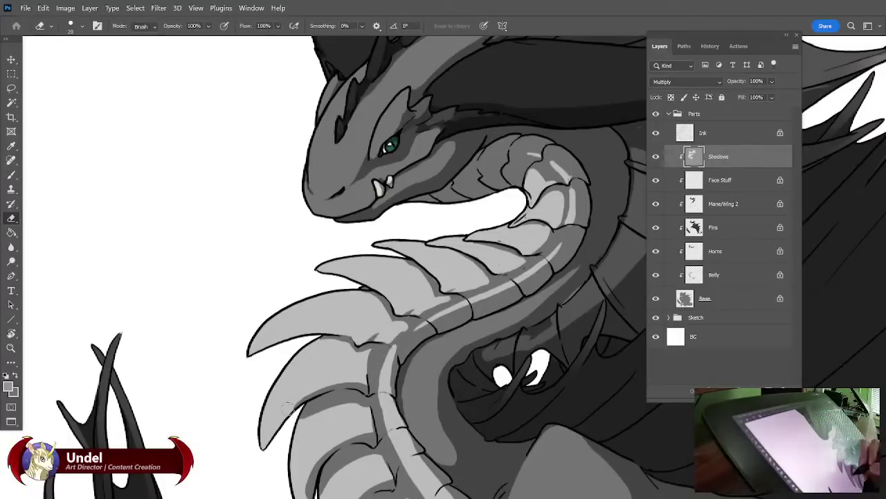
pyautogui.moveTo(299, 406)
pyautogui.mouseDown()
pyautogui.moveTo(336, 384)
pyautogui.moveTo(364, 388)
pyautogui.mouseUp()
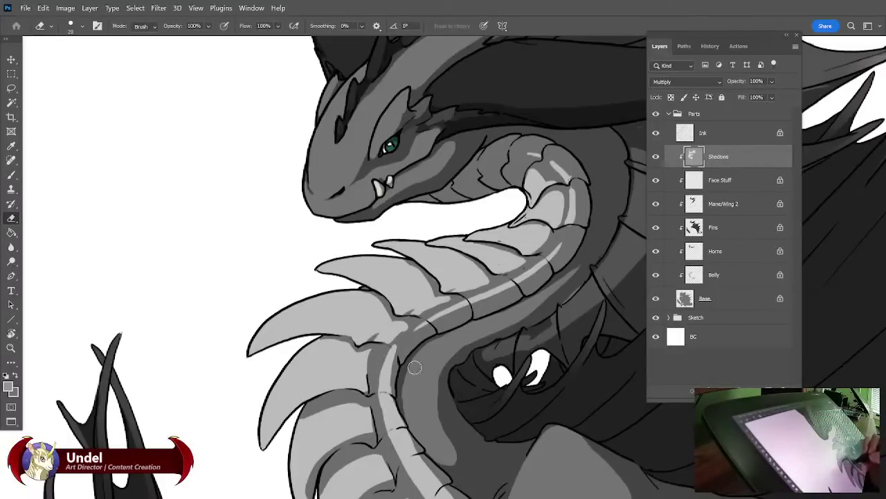
# Paint shadow gaps between the small side segments along the lower neck with the size 10 brush.
pyautogui.moveTo(439, 363)
pyautogui.mouseDown()
pyautogui.moveTo(437, 321)
pyautogui.moveTo(373, 310)
pyautogui.moveTo(374, 346)
pyautogui.moveTo(379, 307)
pyautogui.mouseUp()
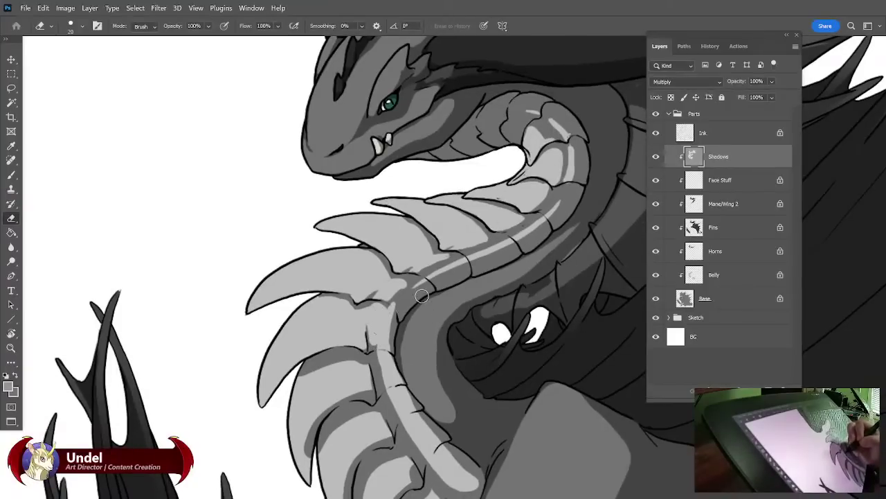
pyautogui.moveTo(482, 336); pyautogui.dragTo(469, 267)
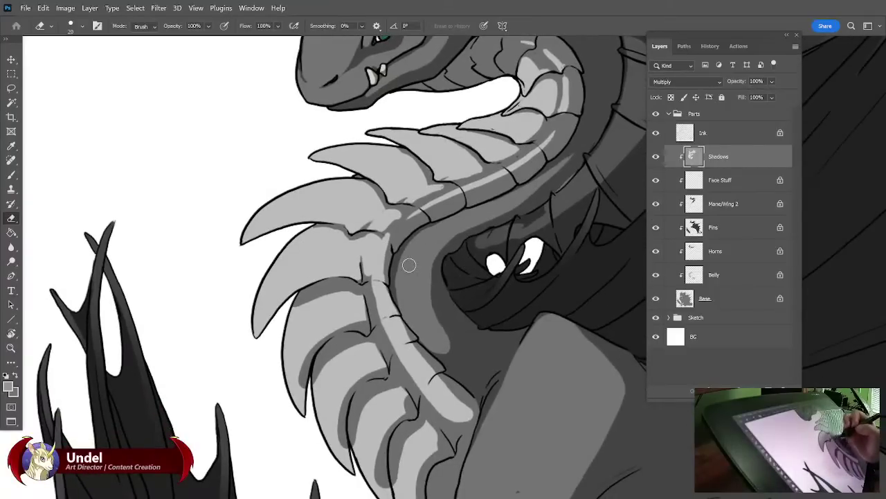
pyautogui.click(11, 175)
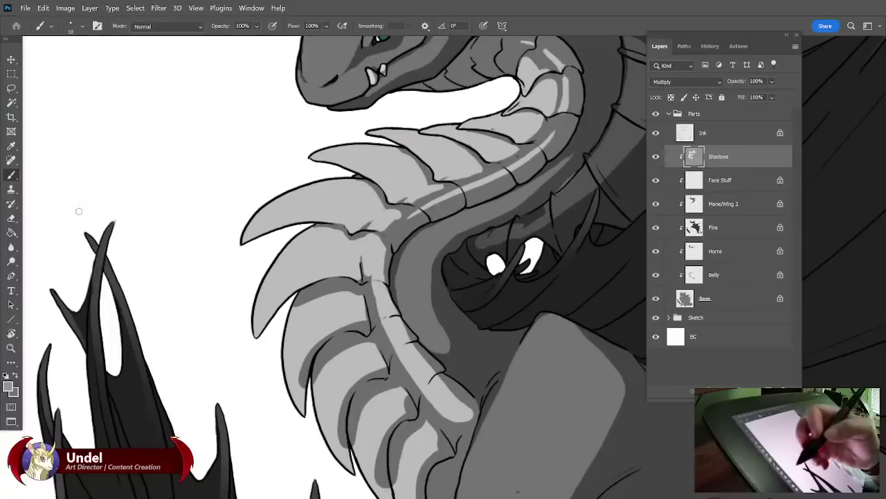
pyautogui.moveTo(382, 324); pyautogui.dragTo(401, 319)
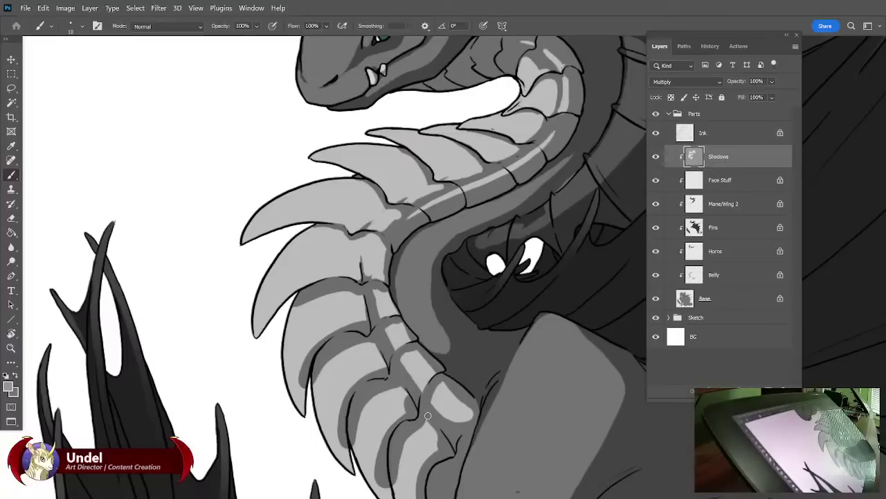
# Erase the shadows on the large spiked plates of the lower neck down to thin bands under each overlap.
pyautogui.click(11, 218)
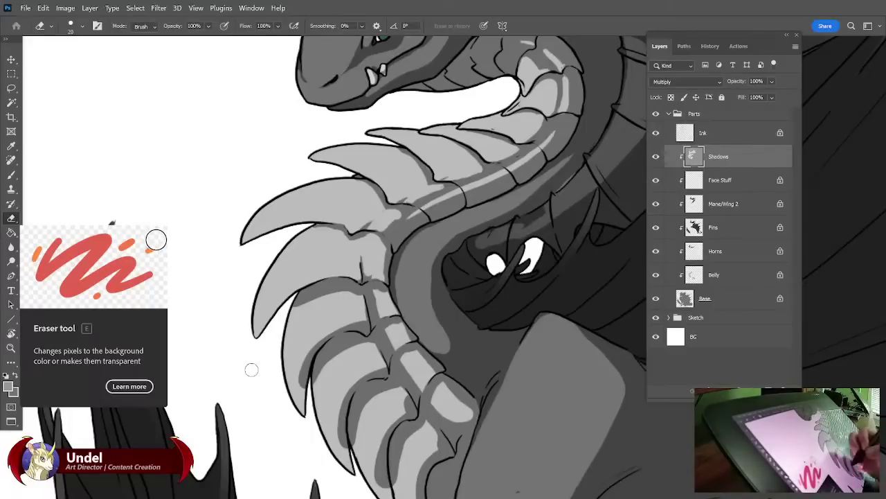
pyautogui.moveTo(302, 302)
pyautogui.mouseDown()
pyautogui.moveTo(341, 294)
pyautogui.moveTo(299, 311)
pyautogui.moveTo(350, 290)
pyautogui.moveTo(377, 310)
pyautogui.mouseUp()
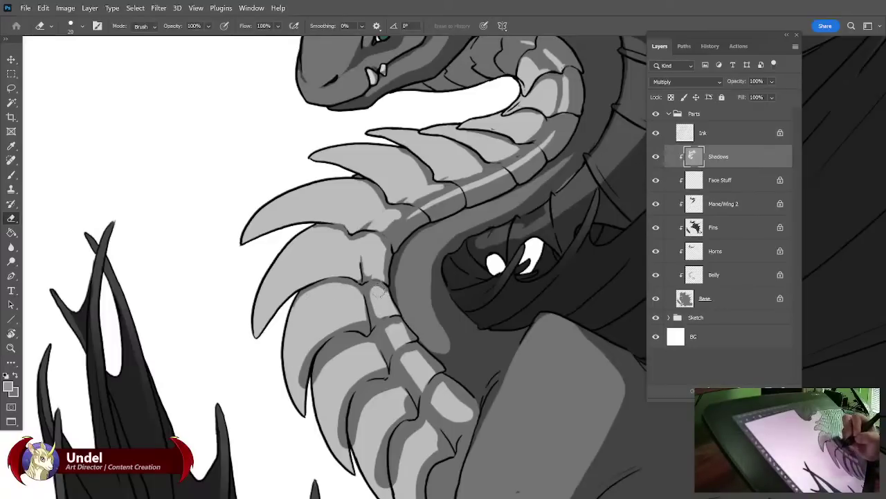
pyautogui.moveTo(298, 399)
pyautogui.mouseDown()
pyautogui.moveTo(315, 342)
pyautogui.moveTo(333, 331)
pyautogui.mouseUp()
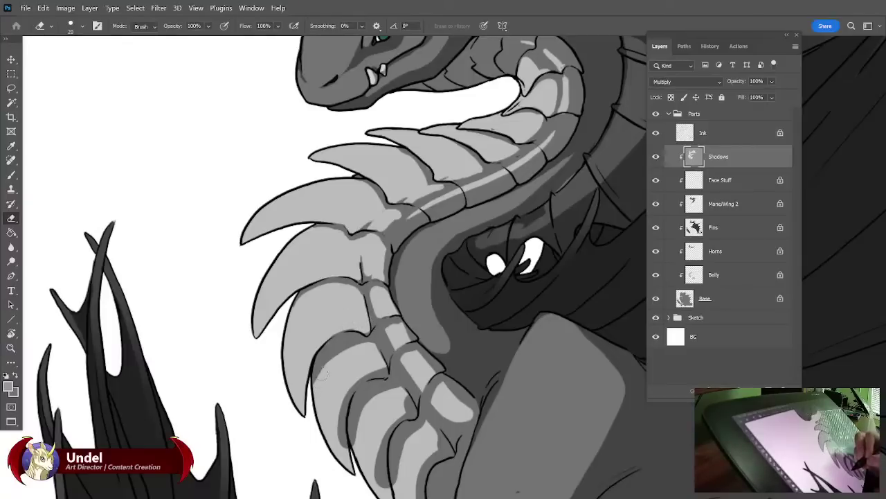
pyautogui.moveTo(319, 380)
pyautogui.mouseDown()
pyautogui.moveTo(357, 342)
pyautogui.moveTo(316, 389)
pyautogui.moveTo(341, 444)
pyautogui.moveTo(344, 417)
pyautogui.mouseUp()
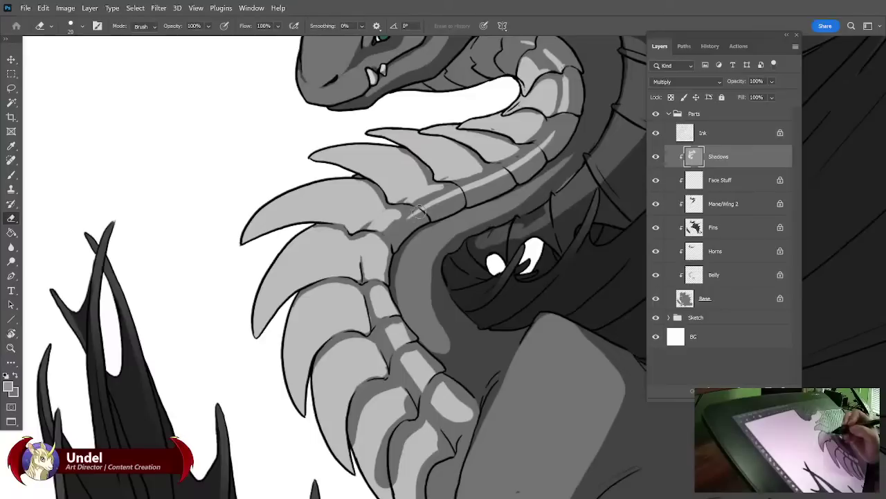
# Widen the lit strips on the side segments around the neck's upper curve and touch up the shadows at their joints.
pyautogui.moveTo(419, 214)
pyautogui.mouseDown()
pyautogui.moveTo(394, 241)
pyautogui.moveTo(418, 216)
pyautogui.moveTo(486, 182)
pyautogui.moveTo(426, 206)
pyautogui.moveTo(506, 175)
pyautogui.mouseUp()
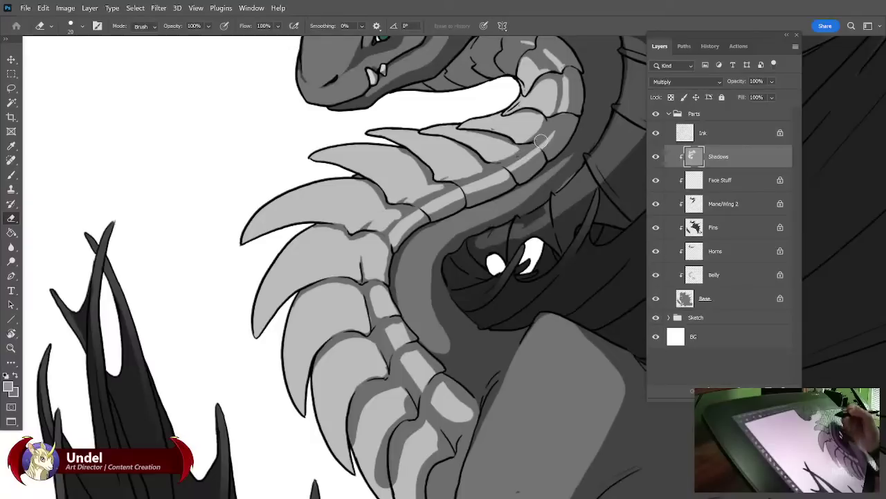
pyautogui.moveTo(541, 141)
pyautogui.mouseDown()
pyautogui.moveTo(508, 169)
pyautogui.moveTo(519, 171)
pyautogui.moveTo(538, 150)
pyautogui.moveTo(512, 171)
pyautogui.moveTo(552, 128)
pyautogui.moveTo(544, 150)
pyautogui.moveTo(560, 125)
pyautogui.moveTo(547, 151)
pyautogui.mouseUp()
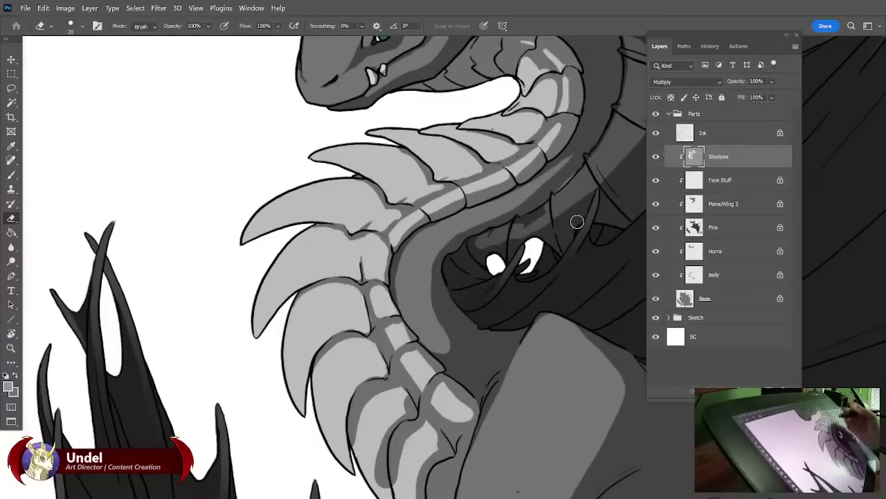
pyautogui.moveTo(614, 145)
pyautogui.mouseDown()
pyautogui.moveTo(534, 309)
pyautogui.moveTo(537, 301)
pyautogui.mouseUp()
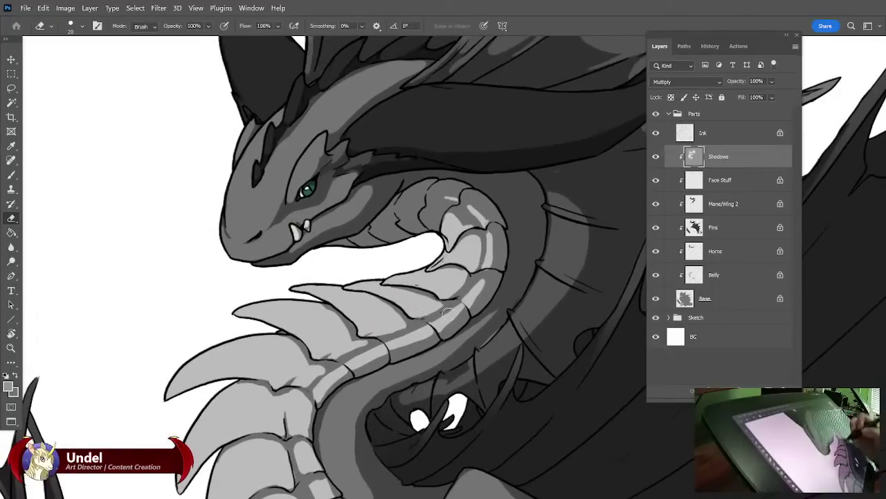
pyautogui.moveTo(379, 332); pyautogui.dragTo(378, 337)
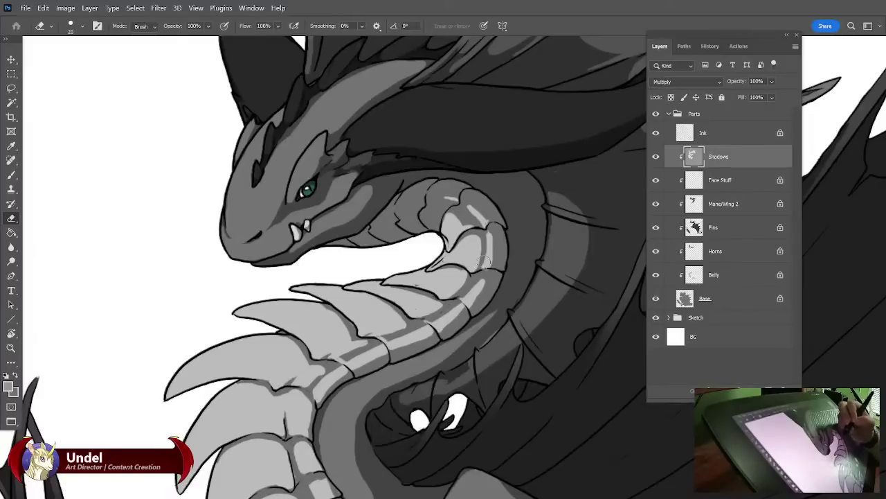
pyautogui.press('b')
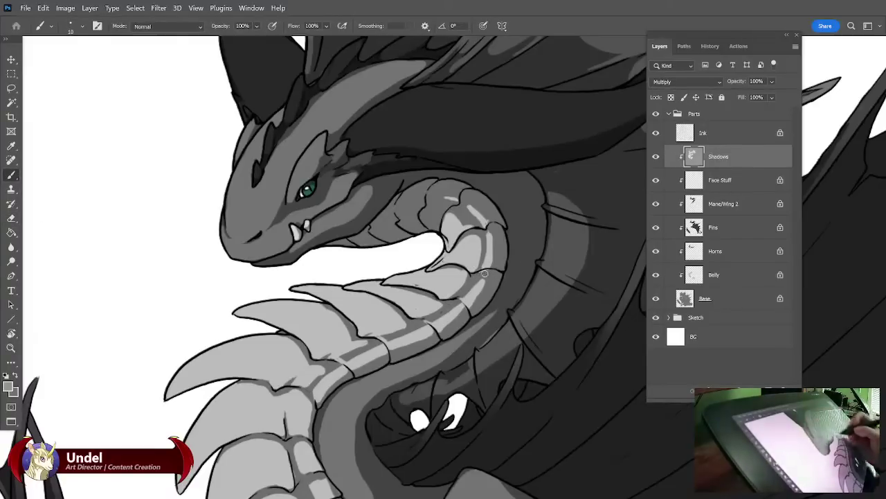
pyautogui.moveTo(490, 270); pyautogui.dragTo(536, 221)
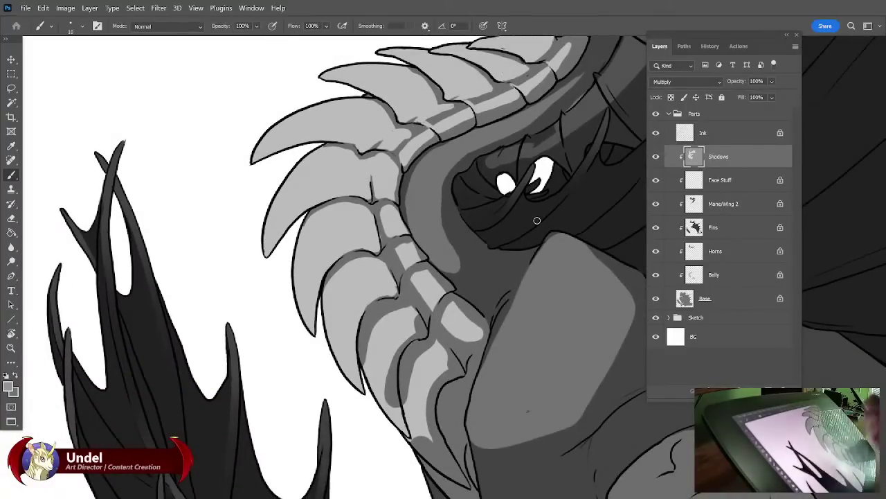
# Trim the overlap shadow on the chest plates below the neck to narrow edges with the size 20 eraser.
pyautogui.press('e')
pyautogui.moveTo(393, 309)
pyautogui.mouseDown()
pyautogui.moveTo(363, 349)
pyautogui.moveTo(400, 323)
pyautogui.moveTo(421, 330)
pyautogui.moveTo(390, 384)
pyautogui.mouseUp()
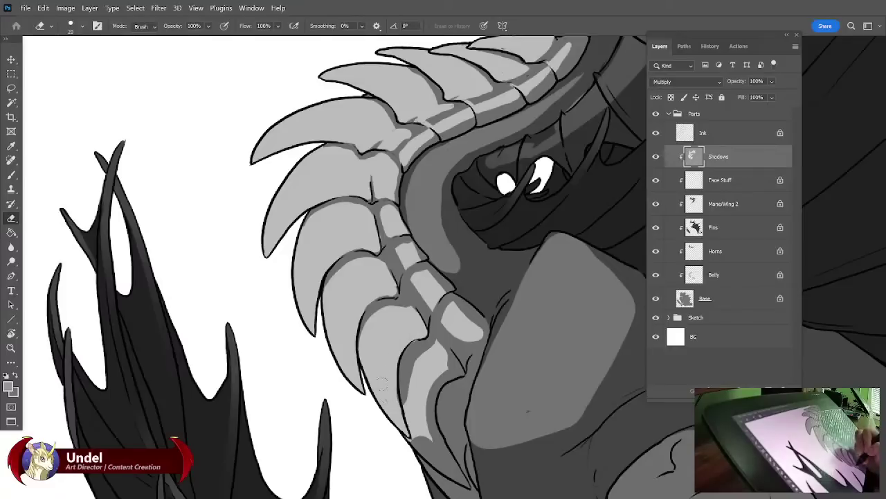
pyautogui.moveTo(424, 352); pyautogui.dragTo(411, 416)
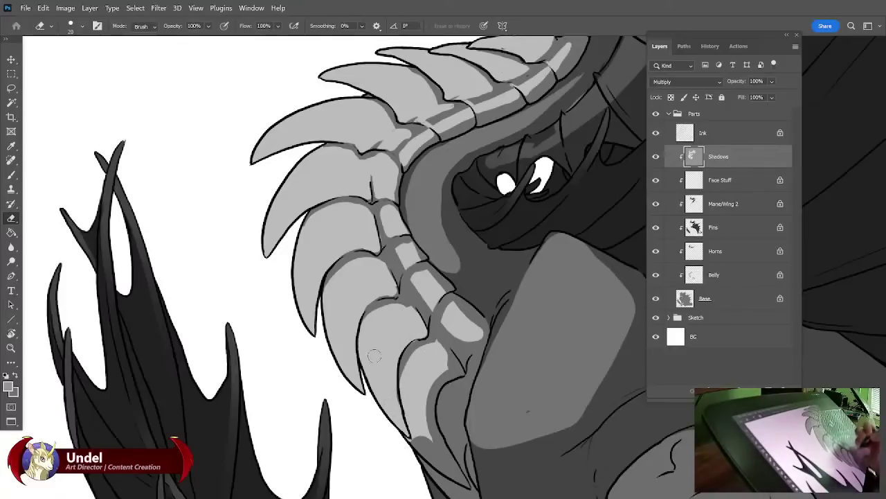
# Erase lit areas on the lowest belly plates next to the shoulder, leaving shadow along their overlapping edges.
pyautogui.moveTo(505, 342); pyautogui.dragTo(505, 297)
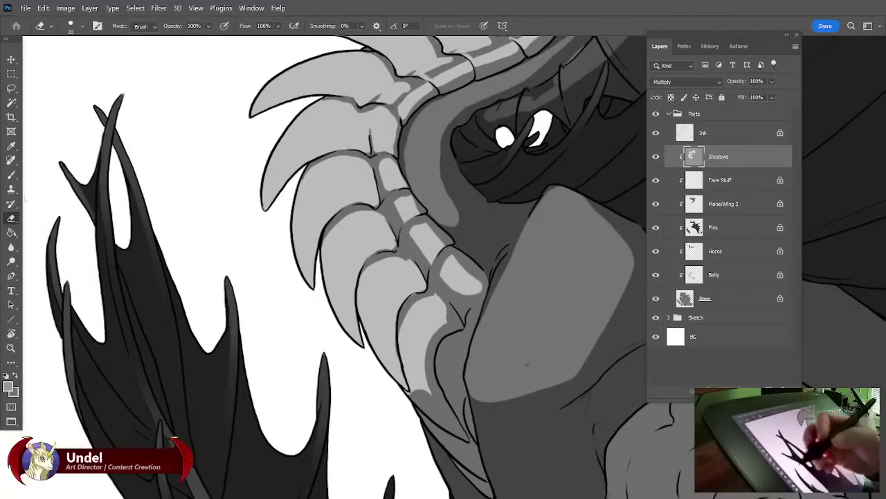
pyautogui.press('b')
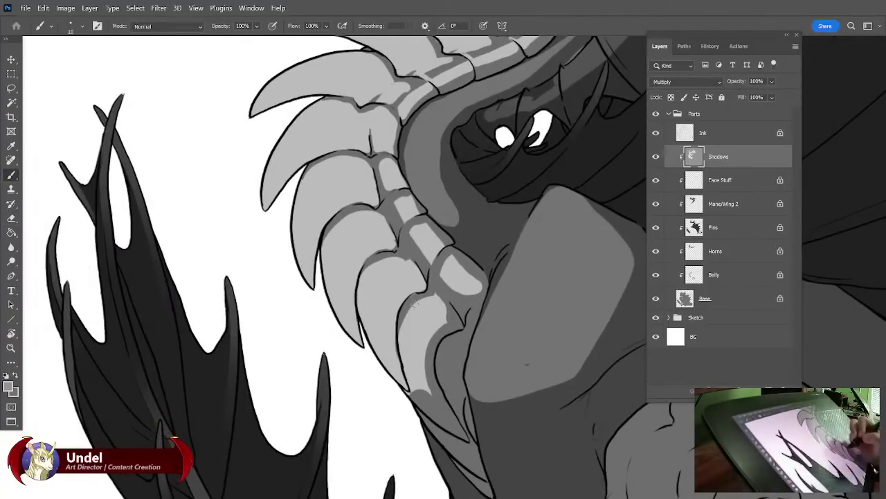
pyautogui.moveTo(474, 339); pyautogui.dragTo(455, 314)
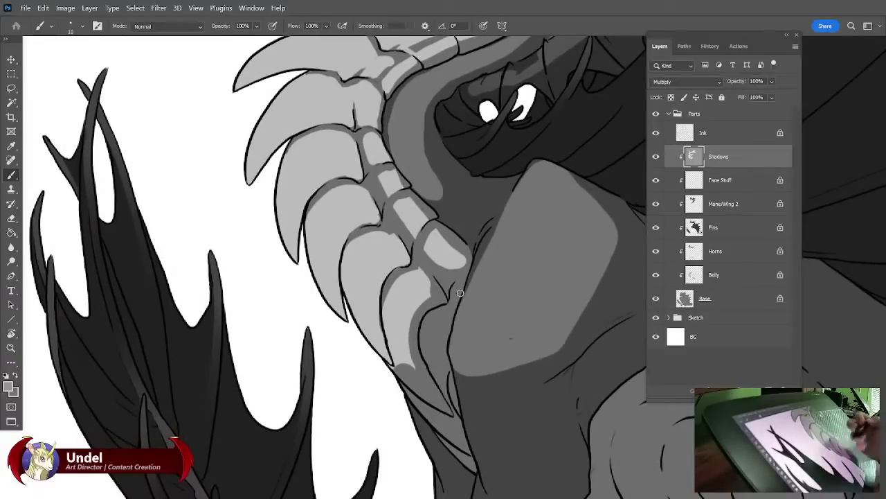
pyautogui.press('e')
pyautogui.moveTo(413, 350)
pyautogui.mouseDown()
pyautogui.moveTo(411, 385)
pyautogui.moveTo(401, 340)
pyautogui.moveTo(444, 409)
pyautogui.mouseUp()
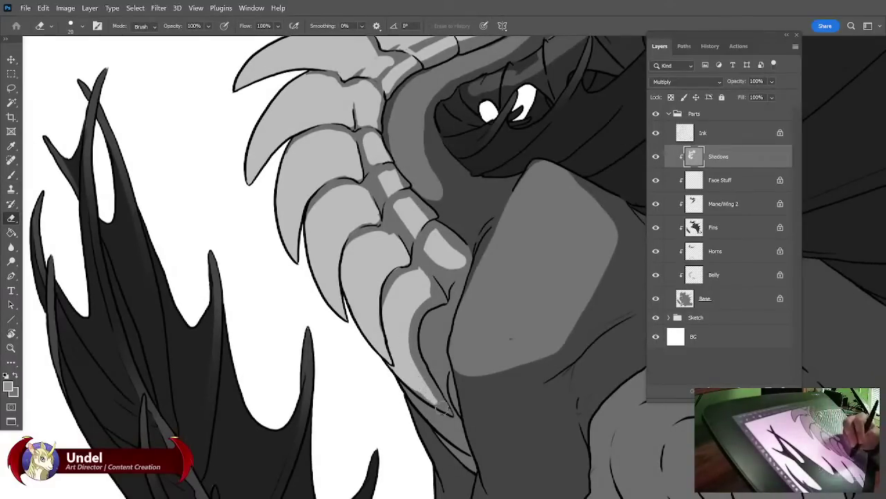
pyautogui.moveTo(389, 364)
pyautogui.mouseDown()
pyautogui.moveTo(468, 457)
pyautogui.moveTo(470, 442)
pyautogui.mouseUp()
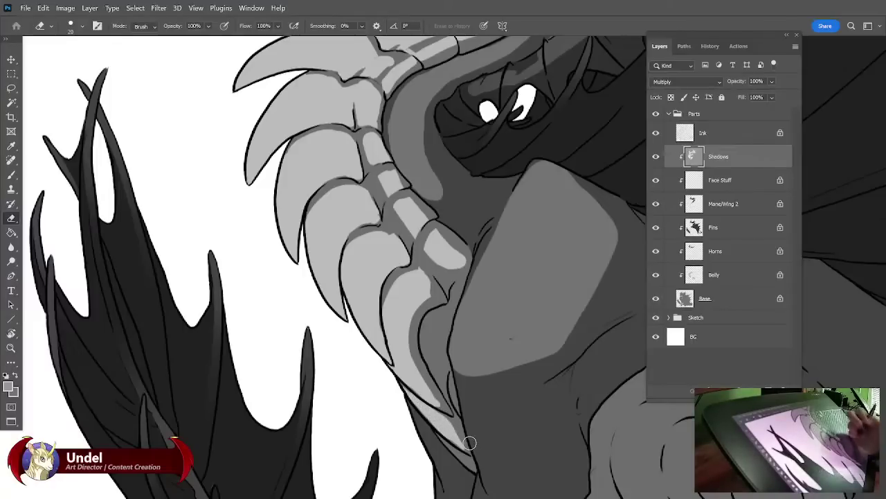
pyautogui.moveTo(431, 326)
pyautogui.mouseDown()
pyautogui.moveTo(428, 352)
pyautogui.moveTo(442, 357)
pyautogui.moveTo(435, 327)
pyautogui.moveTo(428, 367)
pyautogui.moveTo(437, 374)
pyautogui.moveTo(440, 350)
pyautogui.mouseUp()
# Lower the brush opacity to 46% and paint a lighter shadow over the small plate tucked beside the shoulder.
pyautogui.click(11, 174)
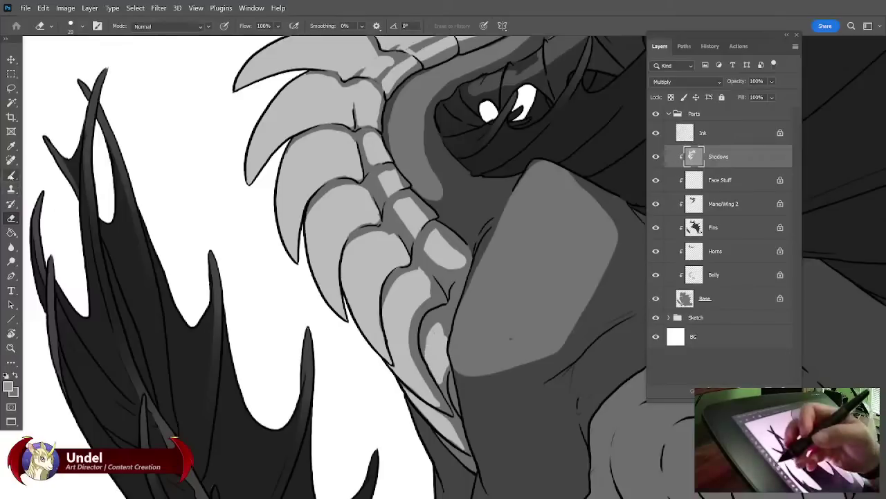
pyautogui.click(257, 26)
pyautogui.click(263, 40)
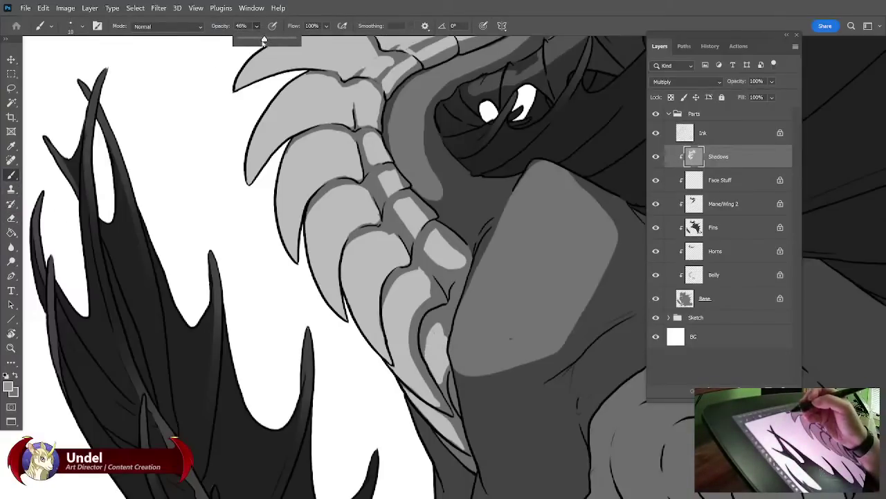
pyautogui.moveTo(437, 324)
pyautogui.mouseDown()
pyautogui.moveTo(444, 392)
pyautogui.moveTo(436, 327)
pyautogui.moveTo(441, 348)
pyautogui.moveTo(446, 338)
pyautogui.moveTo(432, 372)
pyautogui.moveTo(423, 337)
pyautogui.moveTo(432, 336)
pyautogui.moveTo(449, 381)
pyautogui.mouseUp()
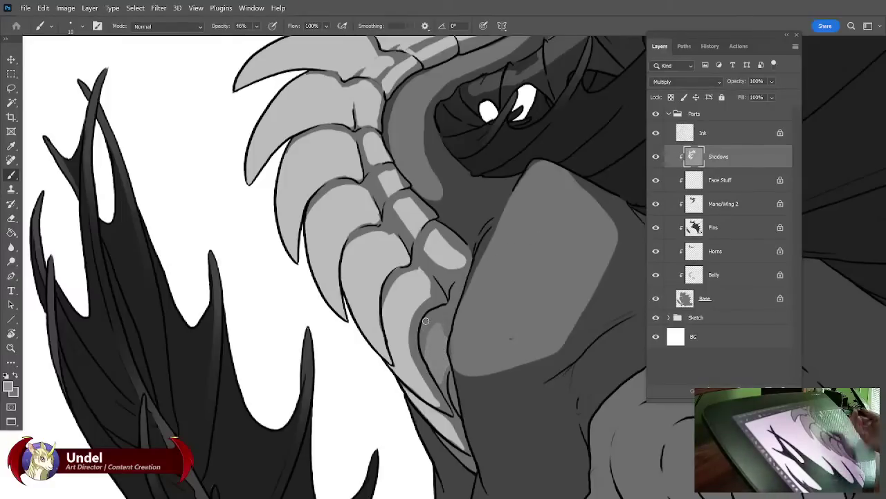
# Restore the brush opacity to 100% and paint a thin shadow on the neck skin alongside the belly plates, from chest to upper bend.
pyautogui.press('e')
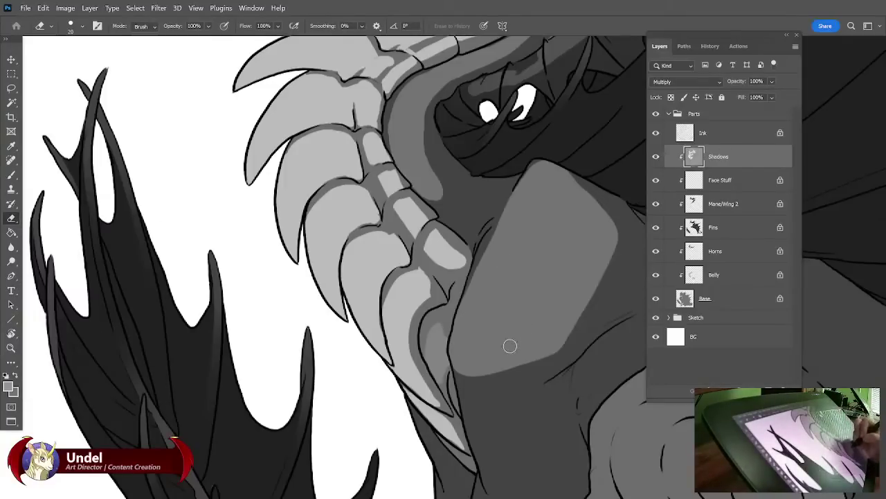
pyautogui.moveTo(539, 166)
pyautogui.mouseDown()
pyautogui.moveTo(486, 245)
pyautogui.moveTo(465, 331)
pyautogui.mouseUp()
pyautogui.moveTo(567, 286); pyautogui.dragTo(476, 277)
pyautogui.moveTo(506, 216)
pyautogui.mouseDown()
pyautogui.moveTo(430, 314)
pyautogui.moveTo(441, 367)
pyautogui.moveTo(432, 362)
pyautogui.mouseUp()
pyautogui.press('b')
pyautogui.click(257, 26)
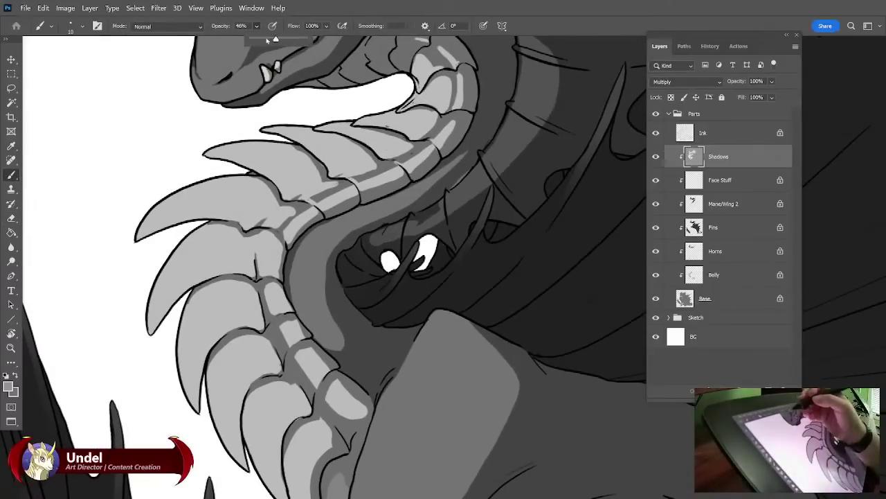
pyautogui.moveTo(276, 40); pyautogui.dragTo(344, 38)
pyautogui.click(290, 293)
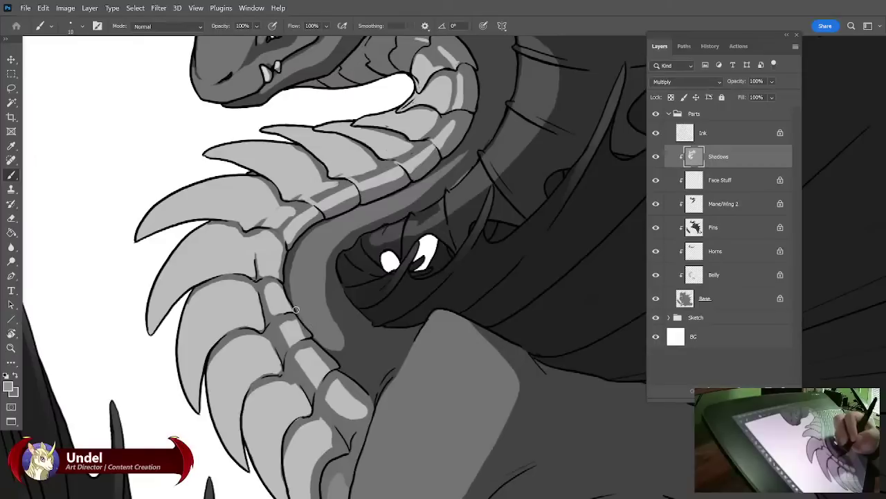
pyautogui.moveTo(295, 313); pyautogui.dragTo(312, 332)
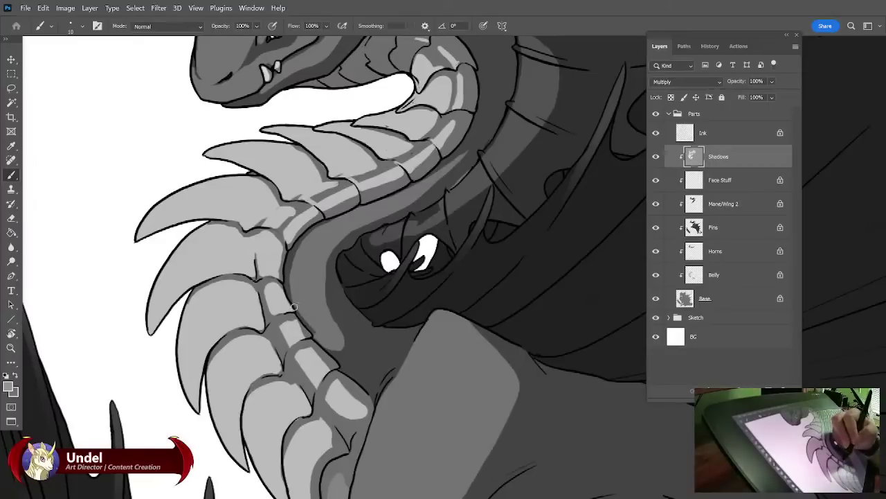
pyautogui.moveTo(288, 273)
pyautogui.mouseDown()
pyautogui.moveTo(323, 344)
pyautogui.moveTo(354, 360)
pyautogui.mouseUp()
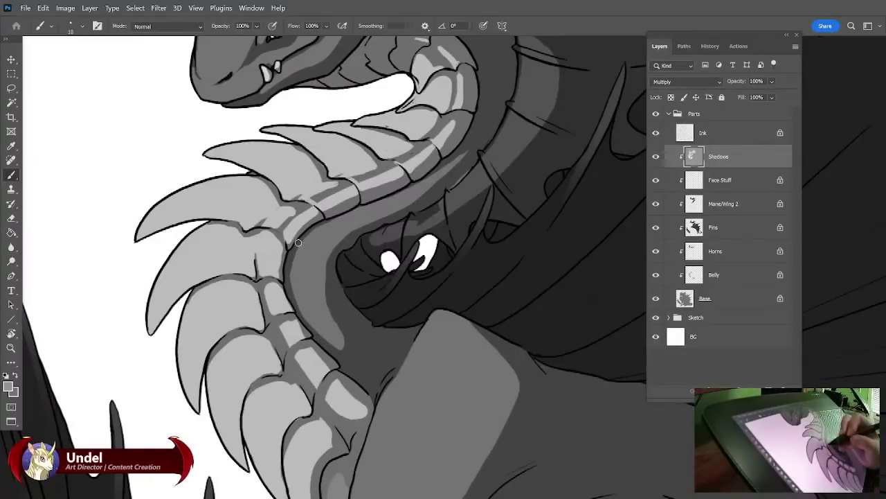
pyautogui.moveTo(308, 233)
pyautogui.mouseDown()
pyautogui.moveTo(414, 185)
pyautogui.moveTo(470, 142)
pyautogui.mouseUp()
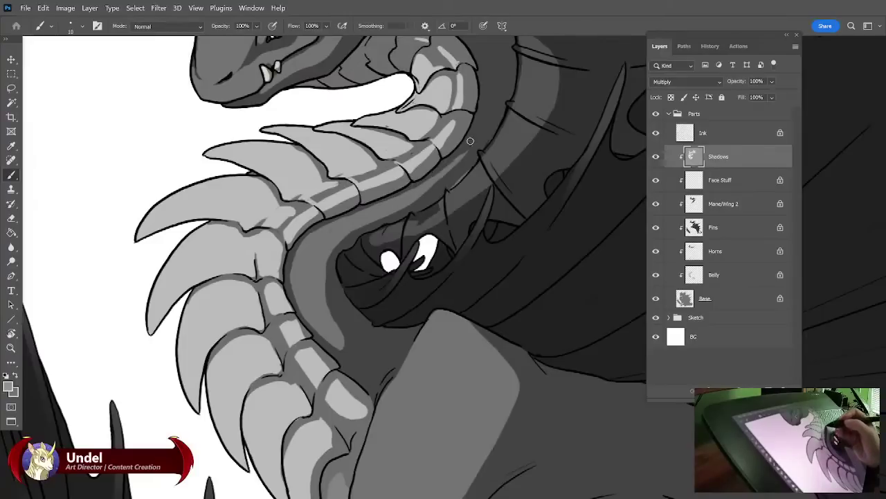
# Widen the shadow along the neck's inner curve beside the wing, filling it in with the brush enlarged to 30.
pyautogui.moveTo(440, 182)
pyautogui.mouseDown()
pyautogui.moveTo(356, 229)
pyautogui.moveTo(326, 283)
pyautogui.moveTo(342, 338)
pyautogui.mouseUp()
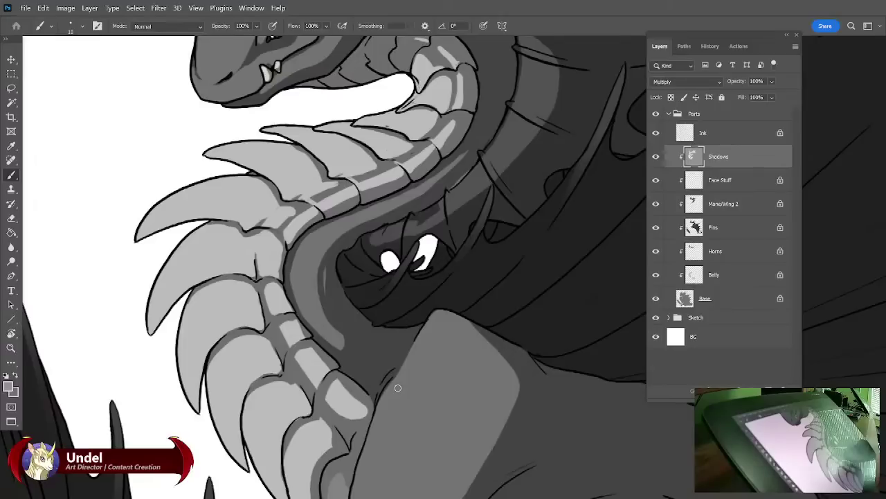
pyautogui.press(']')
pyautogui.press(']')
pyautogui.moveTo(324, 260)
pyautogui.mouseDown()
pyautogui.moveTo(327, 288)
pyautogui.moveTo(332, 276)
pyautogui.mouseUp()
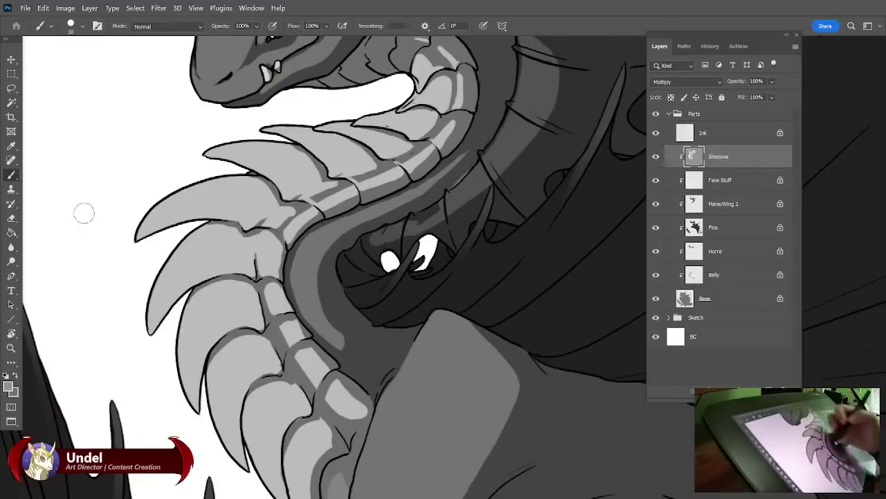
pyautogui.press('e')
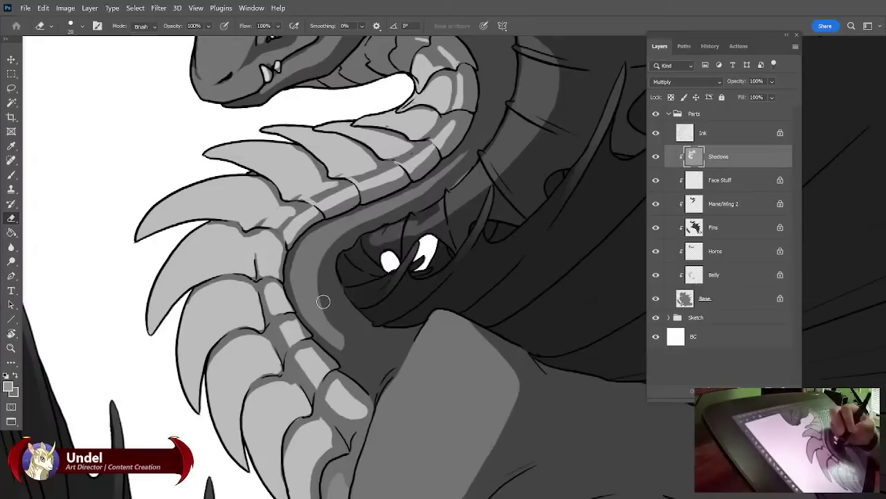
pyautogui.moveTo(313, 285)
pyautogui.mouseDown()
pyautogui.moveTo(398, 333)
pyautogui.moveTo(375, 367)
pyautogui.moveTo(329, 336)
pyautogui.moveTo(338, 341)
pyautogui.moveTo(314, 313)
pyautogui.moveTo(384, 336)
pyautogui.mouseUp()
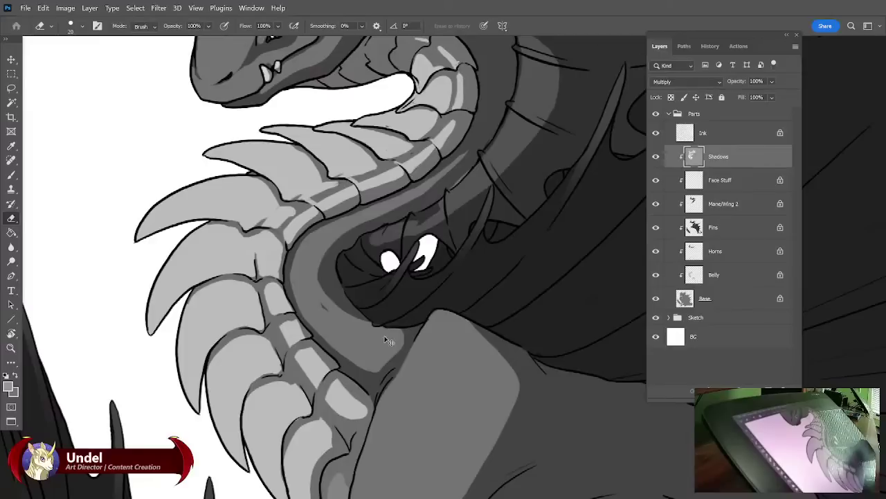
pyautogui.hotkey('ctrl', 'z')
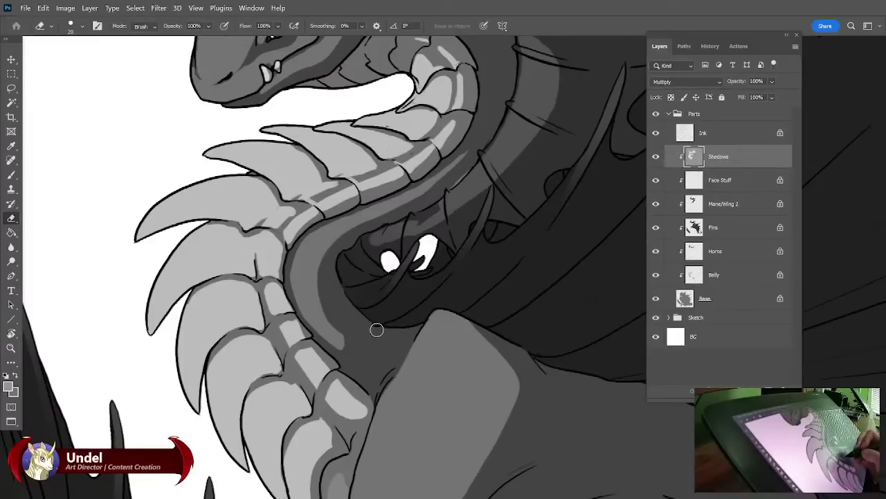
# Erase the shadow from the lower neck skin beside the wing, extending the lit area down to the shoulder.
pyautogui.moveTo(322, 277)
pyautogui.mouseDown()
pyautogui.moveTo(377, 335)
pyautogui.moveTo(302, 312)
pyautogui.moveTo(367, 374)
pyautogui.moveTo(367, 339)
pyautogui.moveTo(329, 305)
pyautogui.moveTo(367, 363)
pyautogui.moveTo(364, 336)
pyautogui.moveTo(319, 284)
pyautogui.mouseUp()
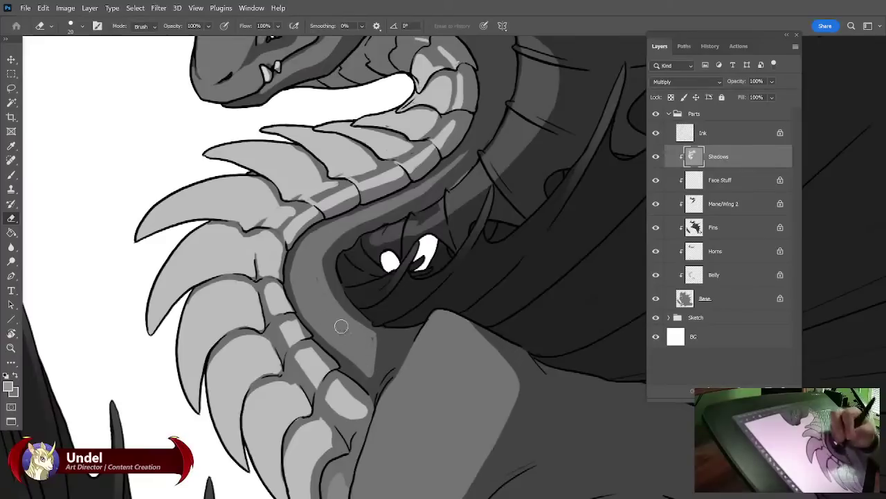
pyautogui.moveTo(341, 326); pyautogui.dragTo(372, 339)
pyautogui.moveTo(329, 313)
pyautogui.mouseDown()
pyautogui.moveTo(323, 287)
pyautogui.moveTo(365, 221)
pyautogui.moveTo(346, 227)
pyautogui.moveTo(361, 329)
pyautogui.mouseUp()
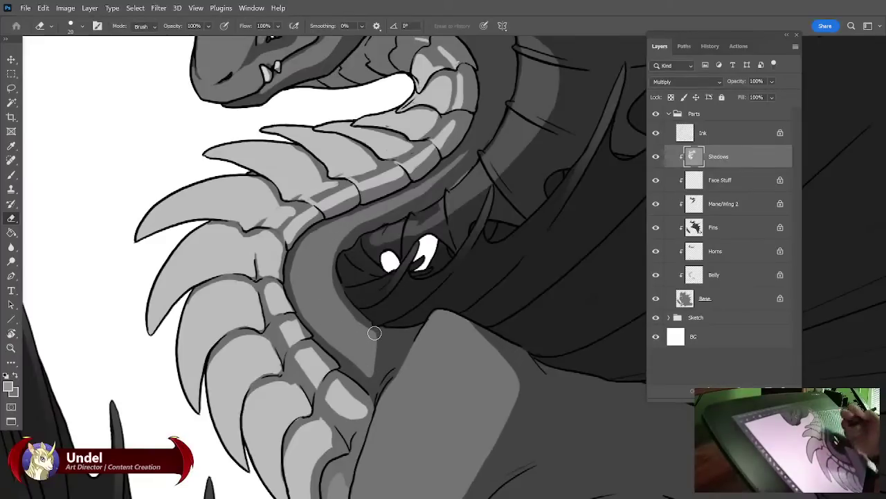
pyautogui.moveTo(457, 277); pyautogui.dragTo(471, 325)
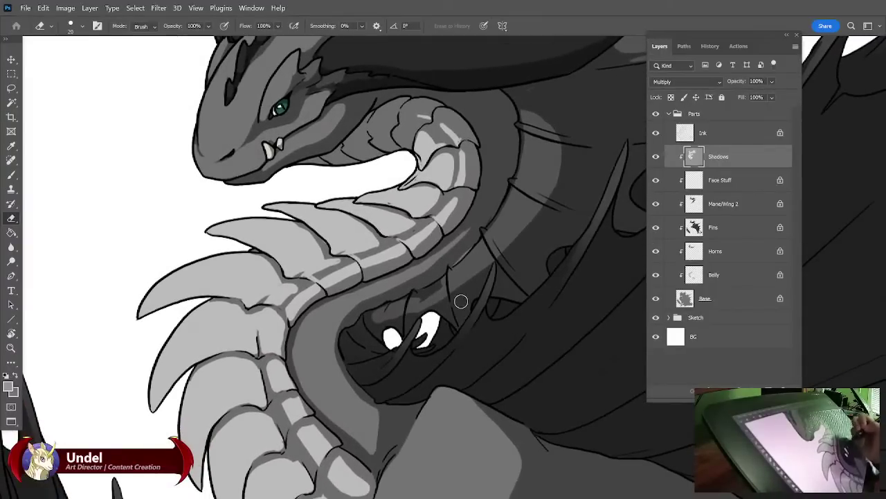
pyautogui.press('b')
pyautogui.hotkey('ctrl', '[')
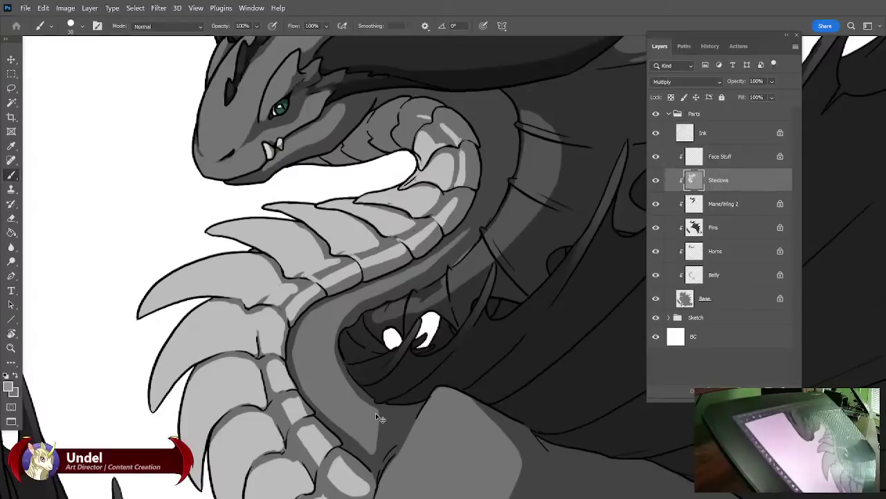
pyautogui.hotkey('ctrl', '[')
pyautogui.hotkey('ctrl', ']')
pyautogui.hotkey('ctrl', ']')
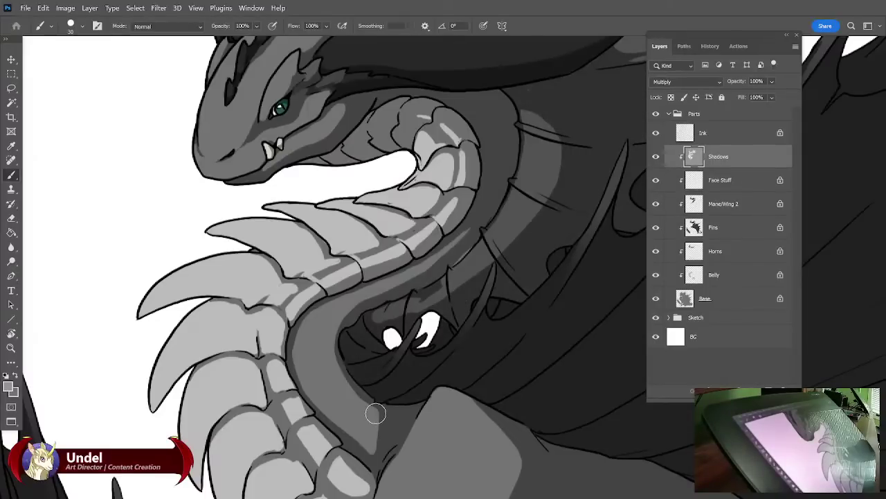
# Paint a shadow along the neck's inner curve beside the wing down to the shoulder with the size 30 brush.
pyautogui.hotkey('ctrl', '-')
pyautogui.hotkey('ctrl', '-')
pyautogui.hotkey('ctrl', '-')
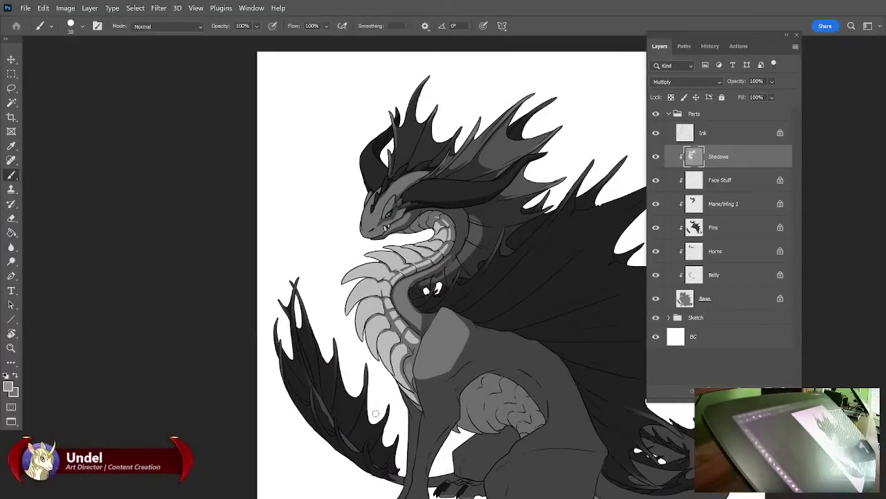
pyautogui.moveTo(416, 277); pyautogui.dragTo(415, 317)
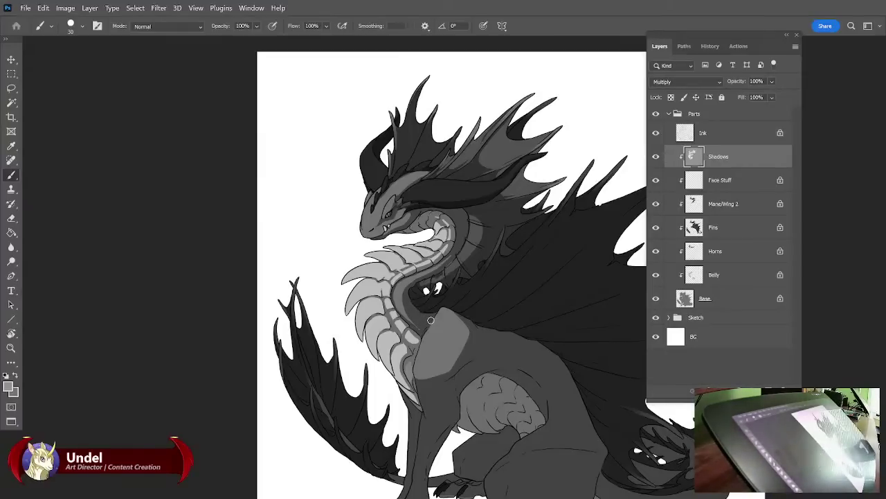
# Erase a lit band along the outer curve of the neck's upper bend and repaint shadow along its lower edge.
pyautogui.press('e')
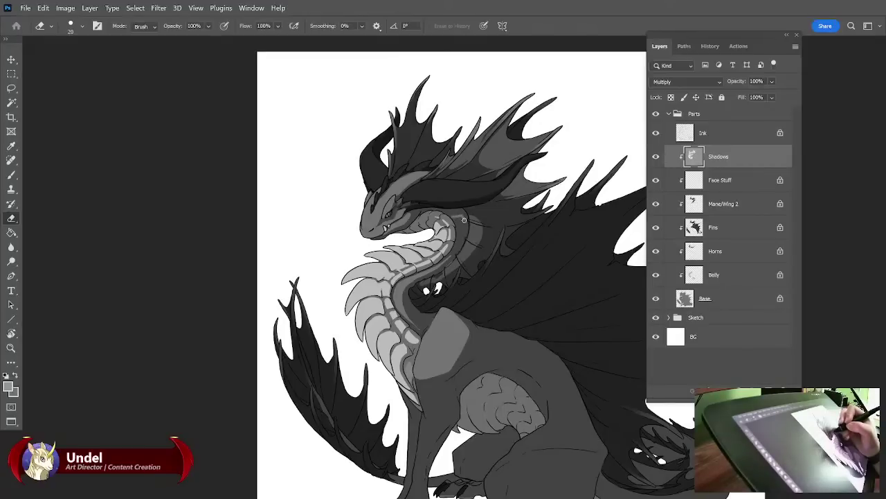
pyautogui.moveTo(453, 251); pyautogui.dragTo(459, 237)
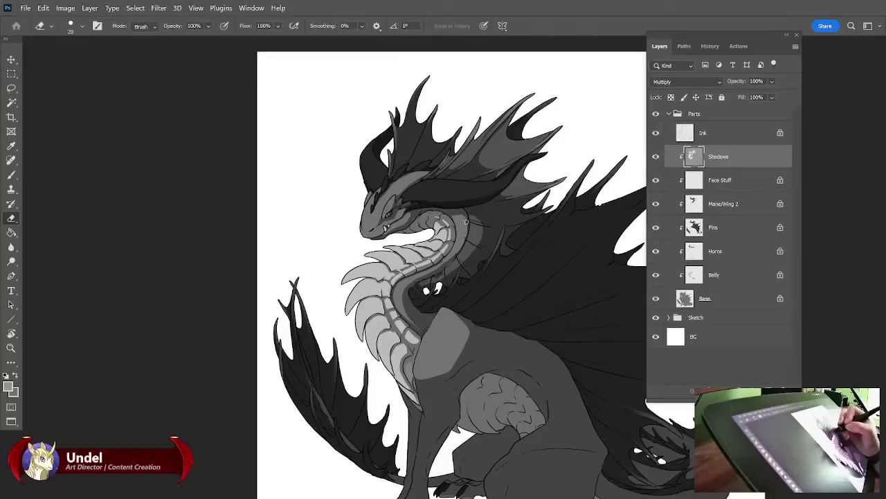
pyautogui.press('b')
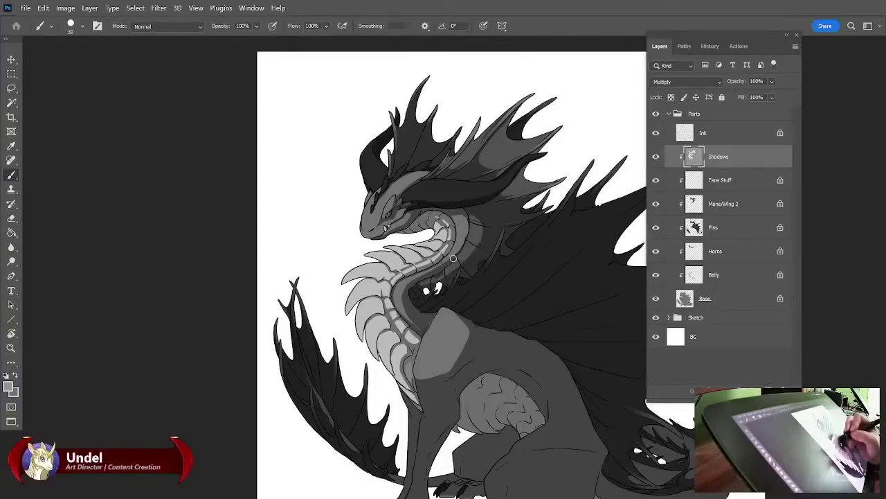
pyautogui.moveTo(453, 259); pyautogui.dragTo(464, 245)
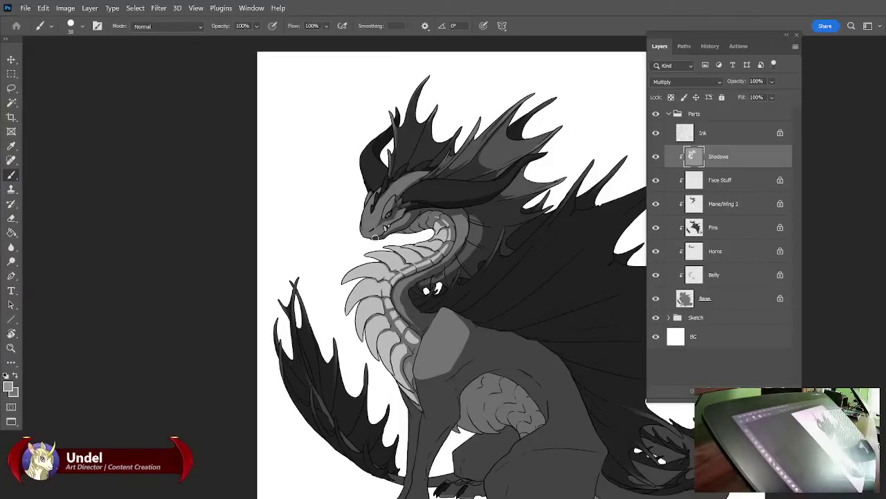
# Refine the edges of the lit band on the neck's upper bend, alternating the size 20 eraser and size 30 brush.
pyautogui.moveTo(601, 131); pyautogui.dragTo(501, 145)
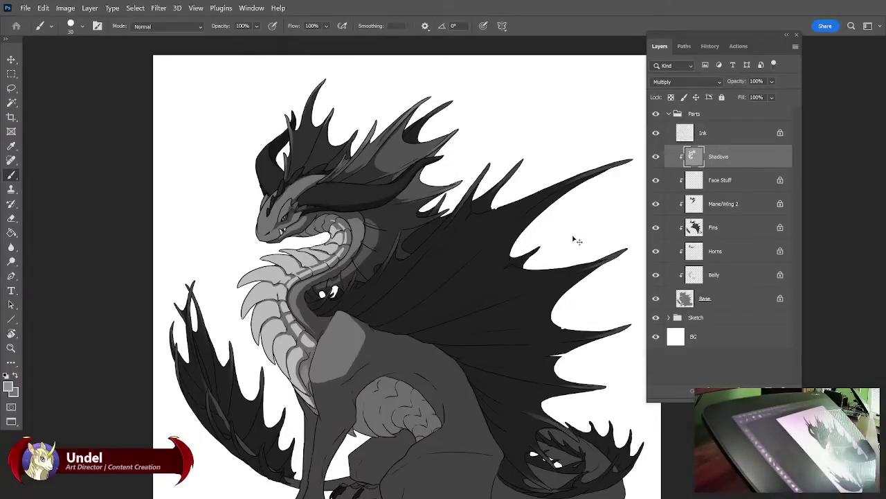
pyautogui.scroll(1, 577, 240)
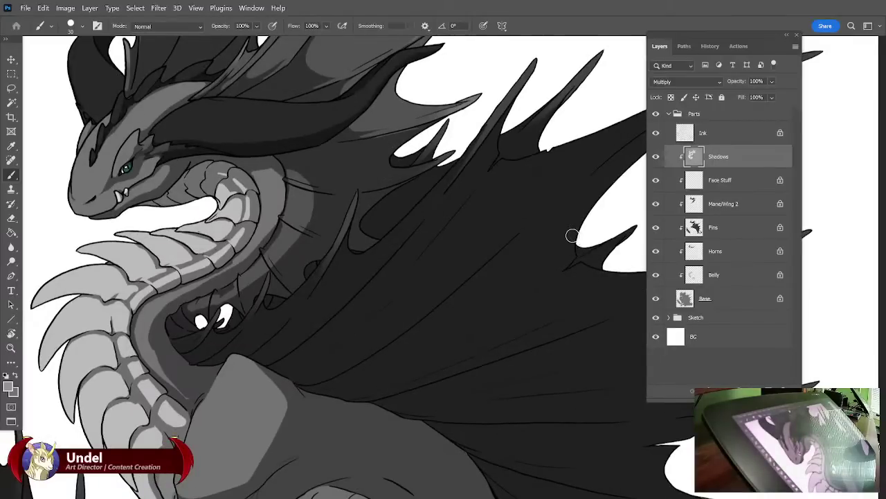
pyautogui.moveTo(489, 297); pyautogui.dragTo(576, 336)
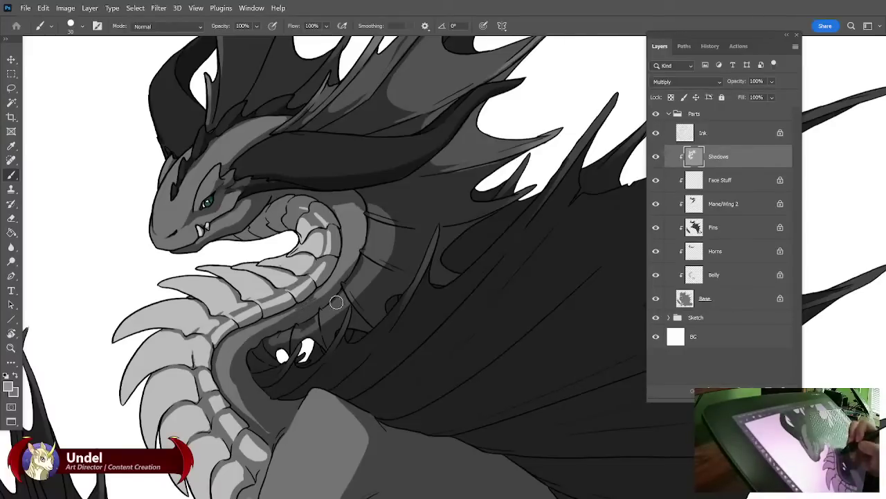
pyautogui.click(11, 219)
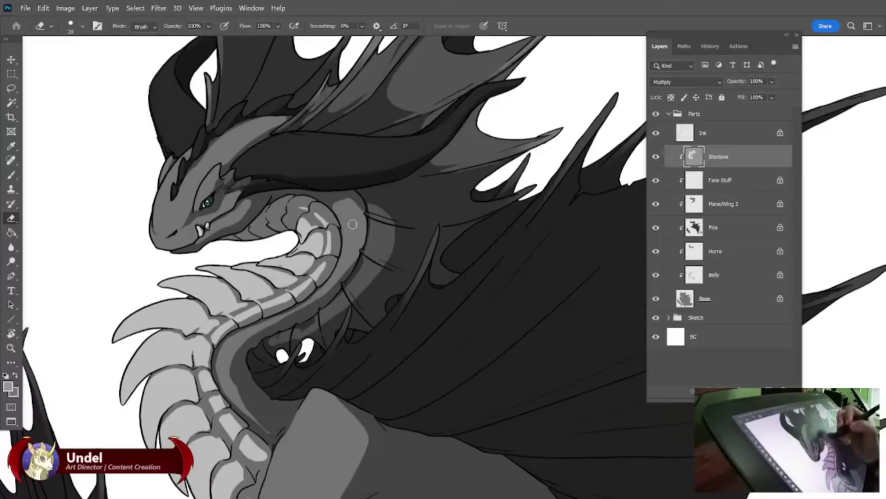
pyautogui.press('b')
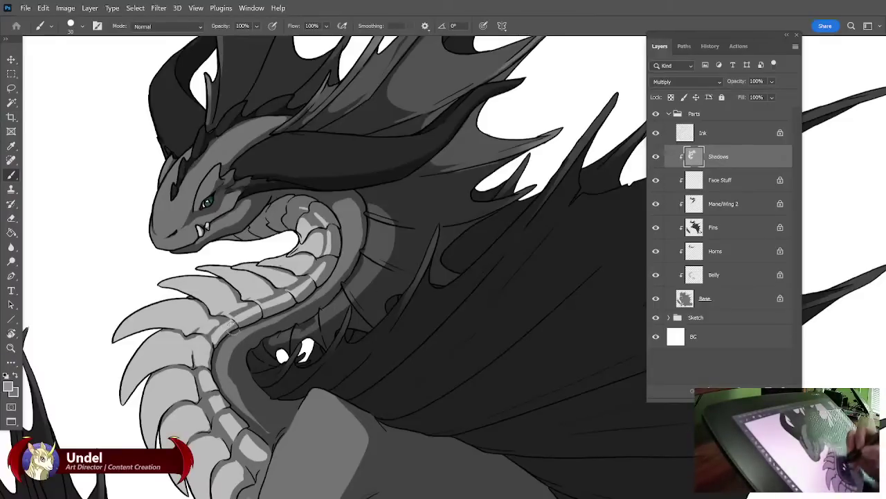
# Erase lit areas on the upper foreleg just below the shoulder with the size 20 eraser.
pyautogui.moveTo(488, 243); pyautogui.dragTo(448, 287)
pyautogui.moveTo(433, 471)
pyautogui.mouseDown()
pyautogui.moveTo(457, 257)
pyautogui.moveTo(456, 286)
pyautogui.mouseUp()
pyautogui.click(10, 219)
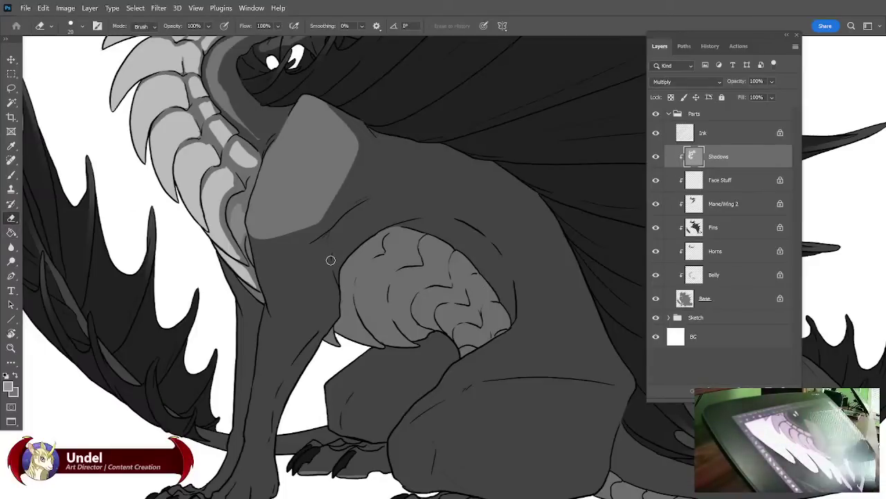
pyautogui.hotkey('ctrl', '-')
pyautogui.hotkey('ctrl', '-')
pyautogui.hotkey('ctrl', '-')
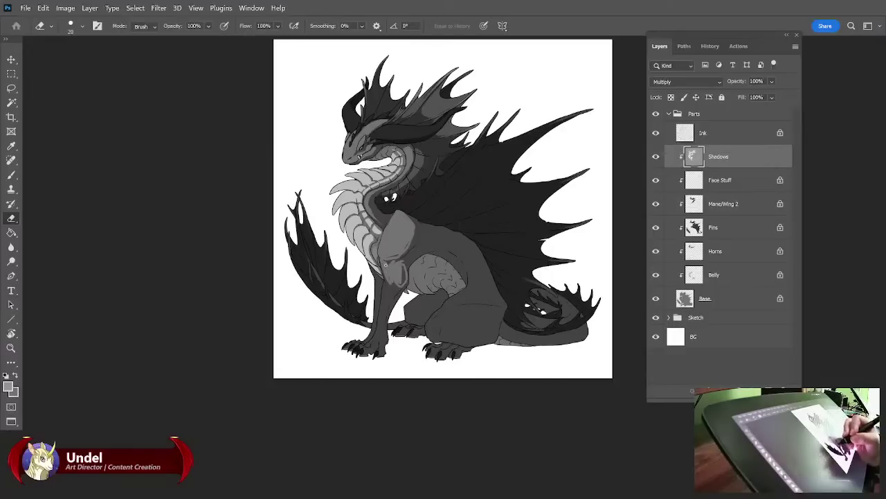
# Repaint shadow on the upper foreleg with the brush enlarged to 60, and erase lit streaks down to the paw with a size 45 eraser.
pyautogui.click(12, 175)
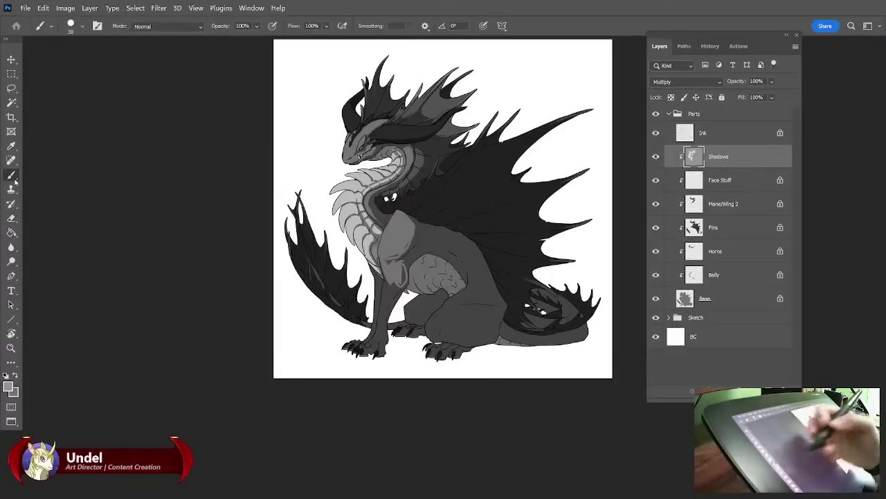
pyautogui.press(']')
pyautogui.press(']')
pyautogui.press(']')
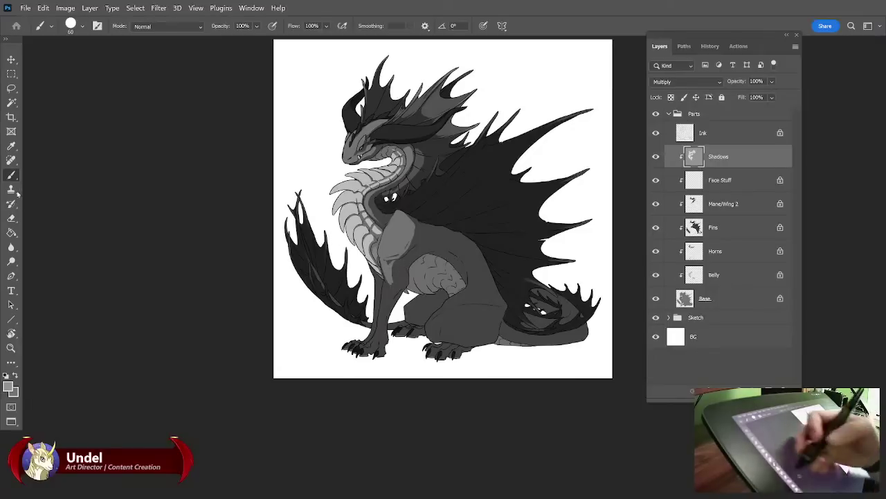
pyautogui.press('e')
pyautogui.moveTo(403, 262); pyautogui.dragTo(400, 283)
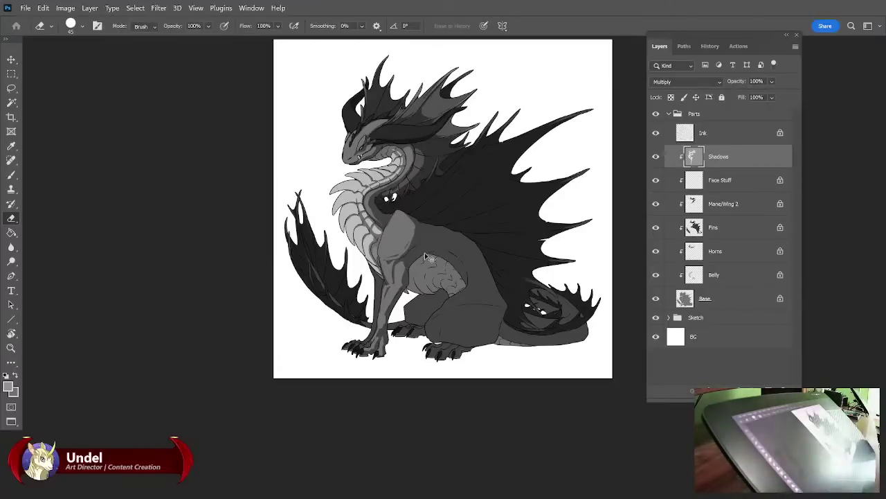
# Paint thin shadows beside the fin spines behind the neck with the brush reduced to 9.
pyautogui.scroll(5, 426, 255)
pyautogui.scroll(3, 426, 255)
pyautogui.moveTo(397, 122); pyautogui.dragTo(449, 188)
pyautogui.press('b')
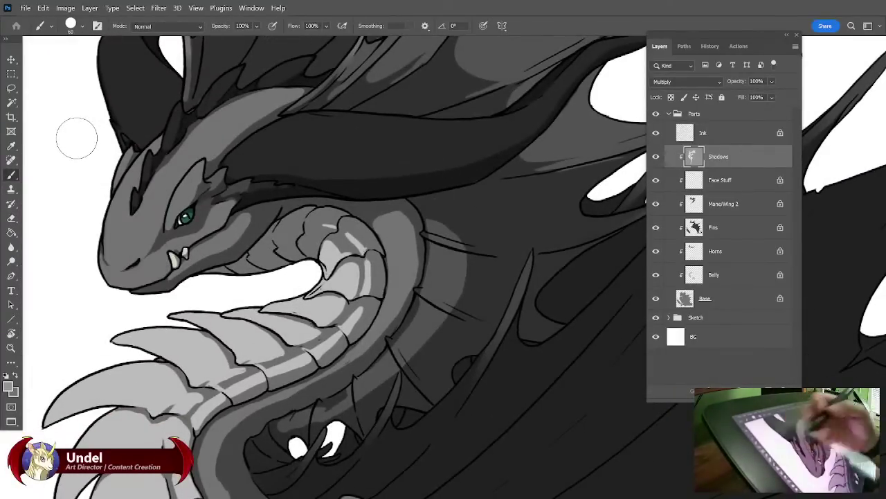
pyautogui.press('[')
pyautogui.press('[')
pyautogui.press('[')
pyautogui.press('[')
pyautogui.press('[')
pyautogui.press('[')
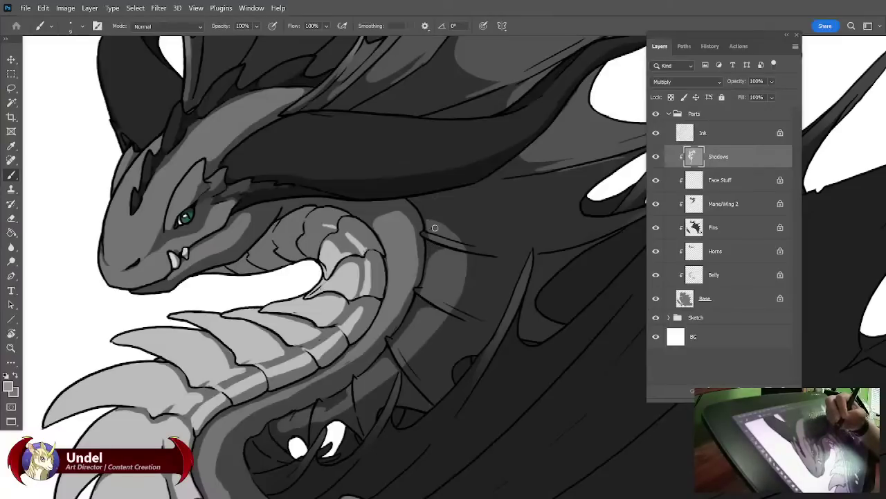
# Erase narrow lit areas along the fin spines behind the neck with the eraser reduced to 20.
pyautogui.click(11, 219)
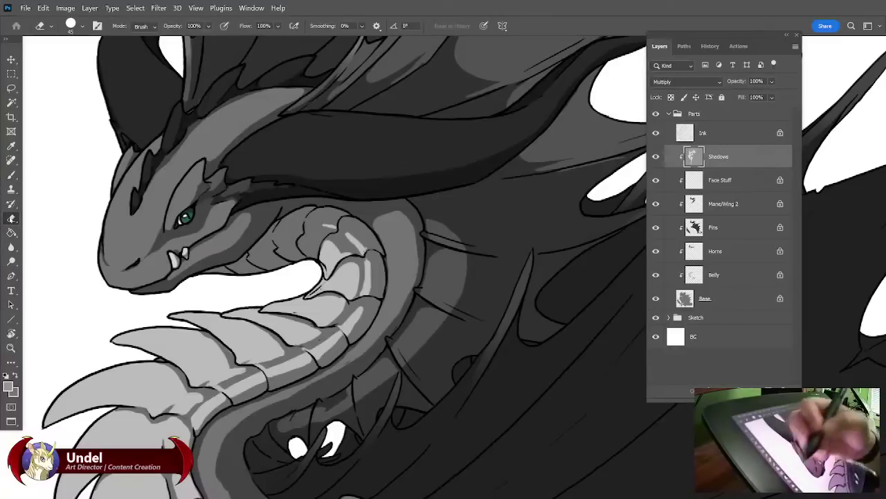
pyautogui.press('[')
pyautogui.press('[')
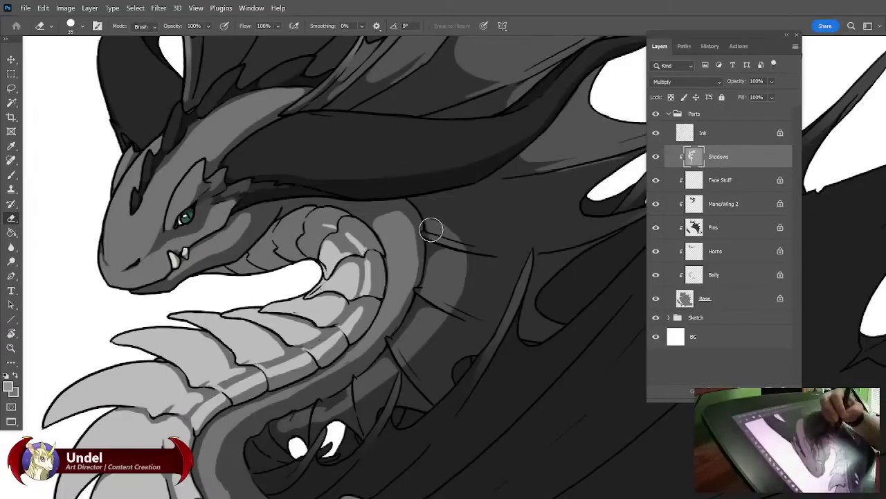
pyautogui.press('[')
pyautogui.press('[')
pyautogui.press('[')
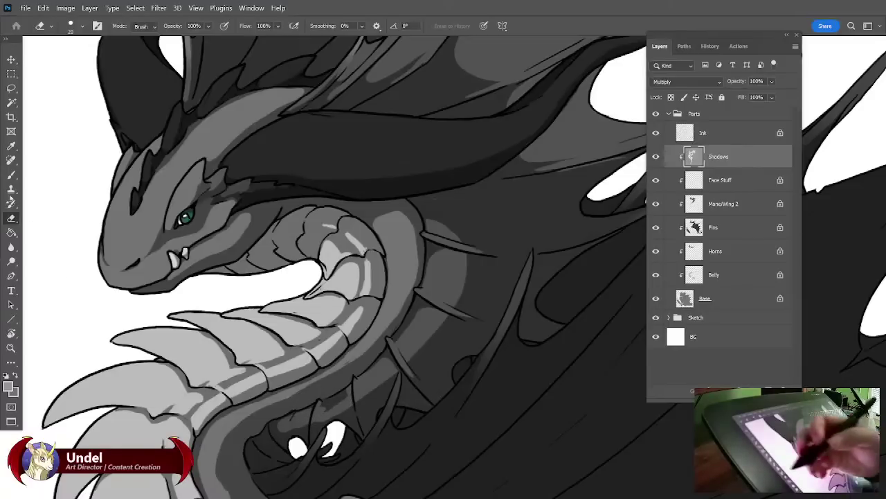
# Shape the lit areas on the small fins beneath the neck around the white gaps, alternating the size 9 brush and size 20 eraser.
pyautogui.press('b')
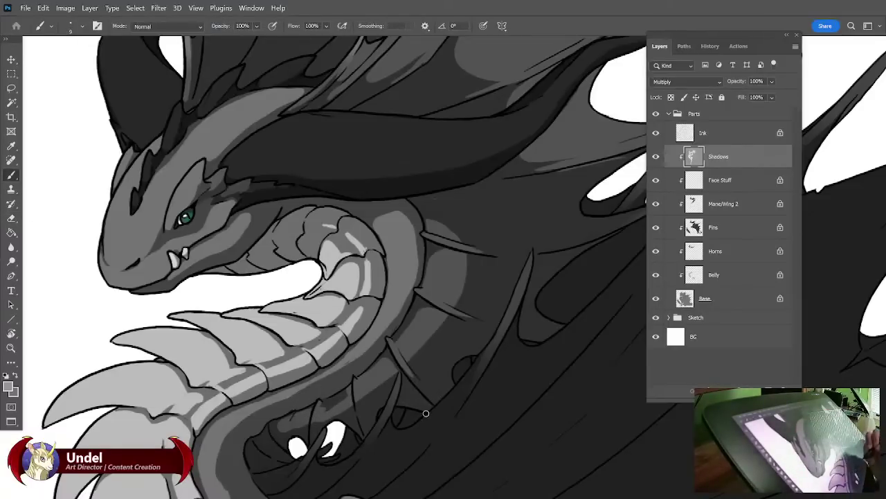
pyautogui.press('e')
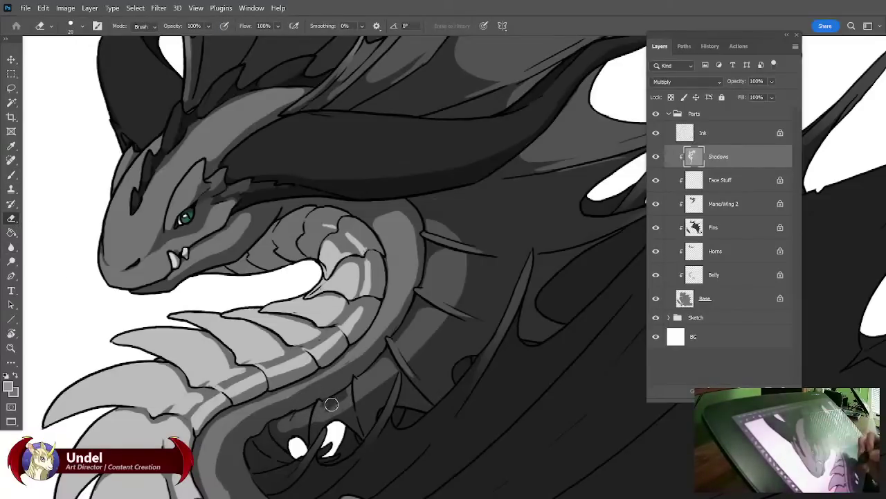
pyautogui.press('b')
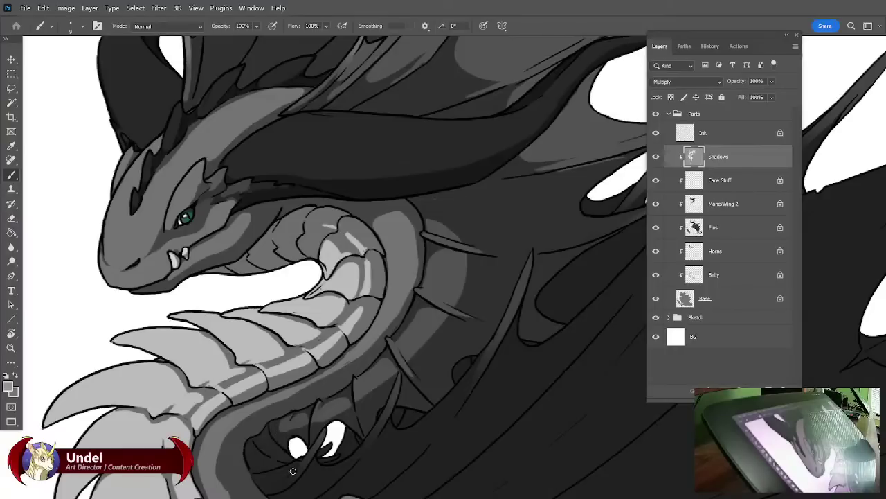
pyautogui.press('e')
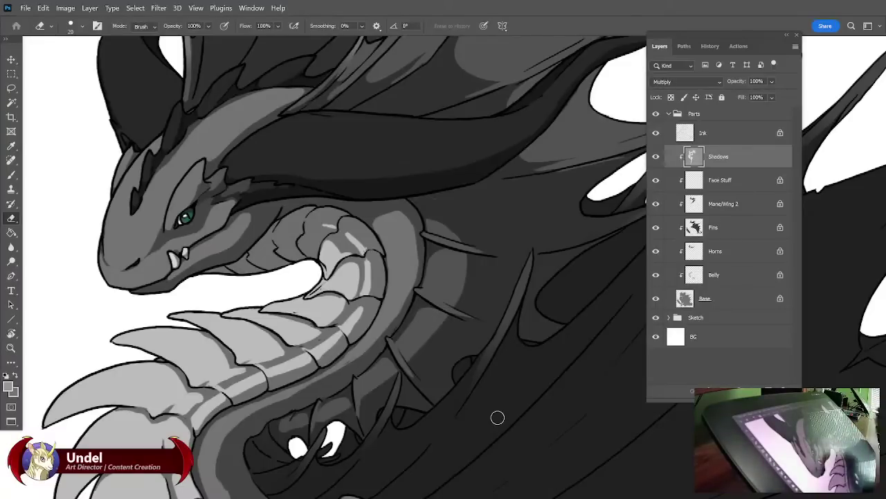
# Erase a rounded lit area on the lower mane fin behind the horn with the size 20 eraser, following the fin's spines.
pyautogui.moveTo(591, 211)
pyautogui.mouseDown()
pyautogui.moveTo(461, 340)
pyautogui.moveTo(494, 319)
pyautogui.moveTo(594, 293)
pyautogui.moveTo(573, 304)
pyautogui.moveTo(552, 296)
pyautogui.mouseUp()
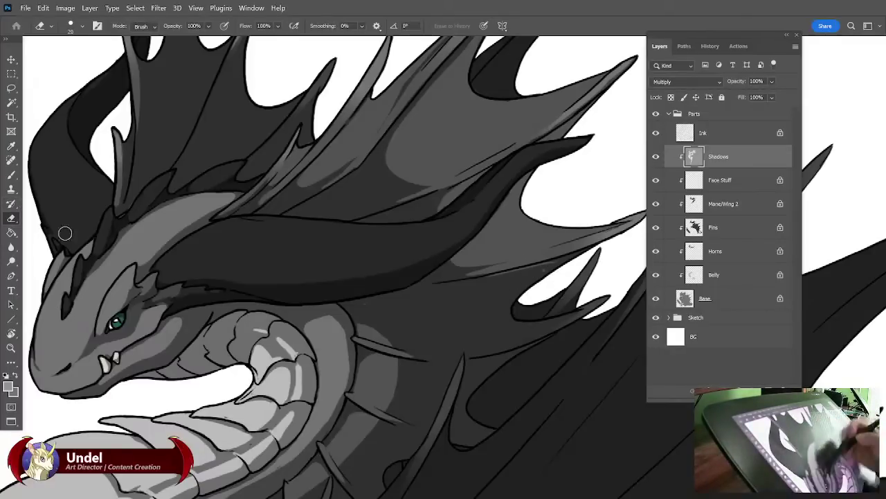
pyautogui.click(12, 177)
pyautogui.moveTo(491, 276); pyautogui.dragTo(558, 257)
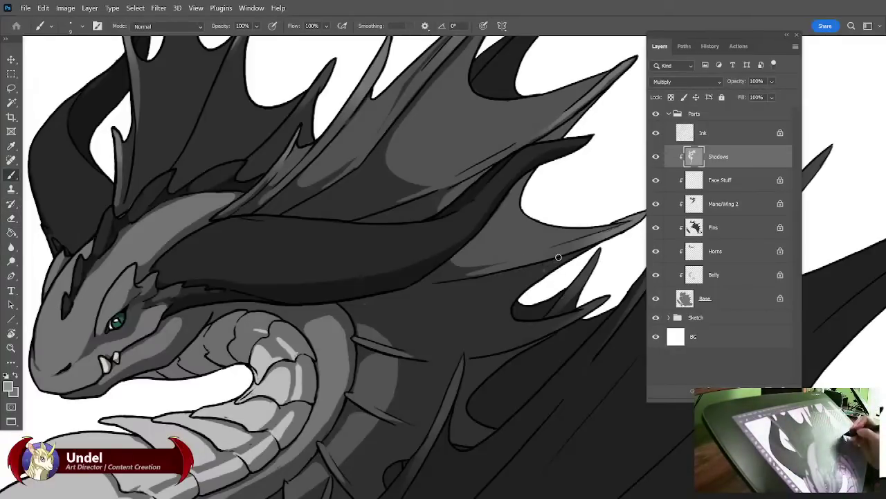
pyautogui.moveTo(520, 289)
pyautogui.mouseDown()
pyautogui.moveTo(413, 285)
pyautogui.moveTo(308, 262)
pyautogui.mouseUp()
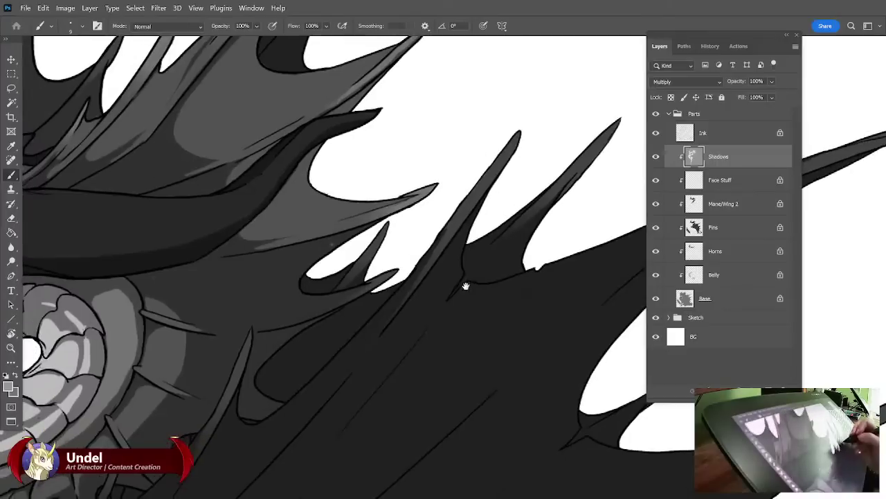
pyautogui.click(12, 218)
pyautogui.moveTo(409, 234); pyautogui.dragTo(509, 220)
pyautogui.moveTo(435, 223)
pyautogui.mouseDown()
pyautogui.moveTo(348, 263)
pyautogui.moveTo(397, 301)
pyautogui.moveTo(370, 307)
pyautogui.moveTo(493, 258)
pyautogui.mouseUp()
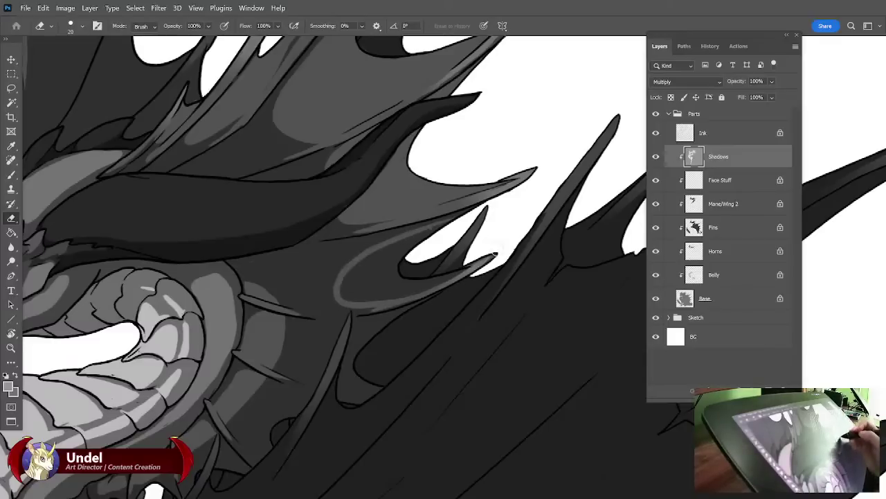
pyautogui.moveTo(451, 226)
pyautogui.mouseDown()
pyautogui.moveTo(405, 243)
pyautogui.moveTo(410, 234)
pyautogui.moveTo(426, 232)
pyautogui.moveTo(382, 284)
pyautogui.moveTo(451, 275)
pyautogui.mouseUp()
pyautogui.moveTo(396, 293)
pyautogui.mouseDown()
pyautogui.moveTo(392, 268)
pyautogui.moveTo(397, 276)
pyautogui.moveTo(362, 280)
pyautogui.moveTo(354, 268)
pyautogui.moveTo(346, 297)
pyautogui.moveTo(390, 299)
pyautogui.moveTo(351, 301)
pyautogui.moveTo(408, 300)
pyautogui.moveTo(354, 301)
pyautogui.moveTo(393, 300)
pyautogui.moveTo(359, 292)
pyautogui.moveTo(383, 263)
pyautogui.moveTo(374, 275)
pyautogui.moveTo(333, 251)
pyautogui.moveTo(342, 259)
pyautogui.moveTo(327, 292)
pyautogui.mouseUp()
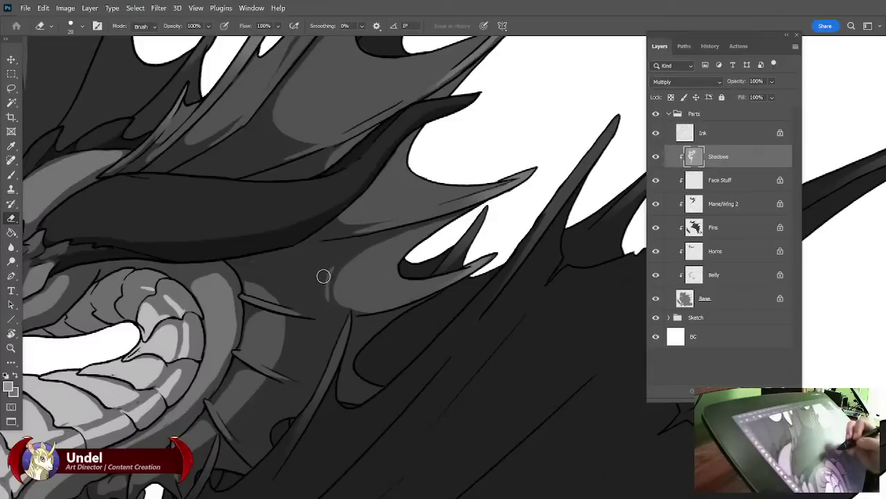
# Erase the lit area on the small fin below and add curved light streaks beside the lit areas of the mane fins.
pyautogui.moveTo(455, 288); pyautogui.dragTo(504, 211)
pyautogui.moveTo(429, 253)
pyautogui.mouseDown()
pyautogui.moveTo(410, 260)
pyautogui.moveTo(399, 278)
pyautogui.moveTo(400, 268)
pyautogui.moveTo(432, 250)
pyautogui.moveTo(397, 287)
pyautogui.mouseUp()
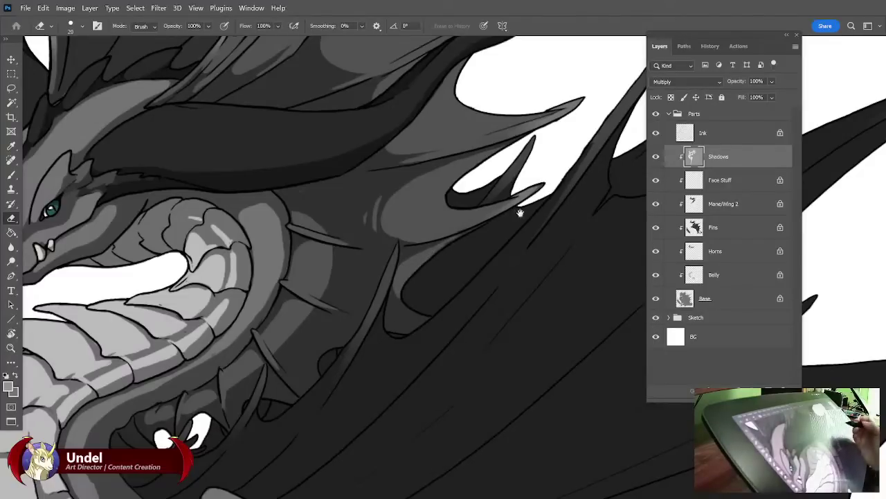
pyautogui.moveTo(626, 111)
pyautogui.mouseDown()
pyautogui.moveTo(562, 307)
pyautogui.moveTo(572, 298)
pyautogui.mouseUp()
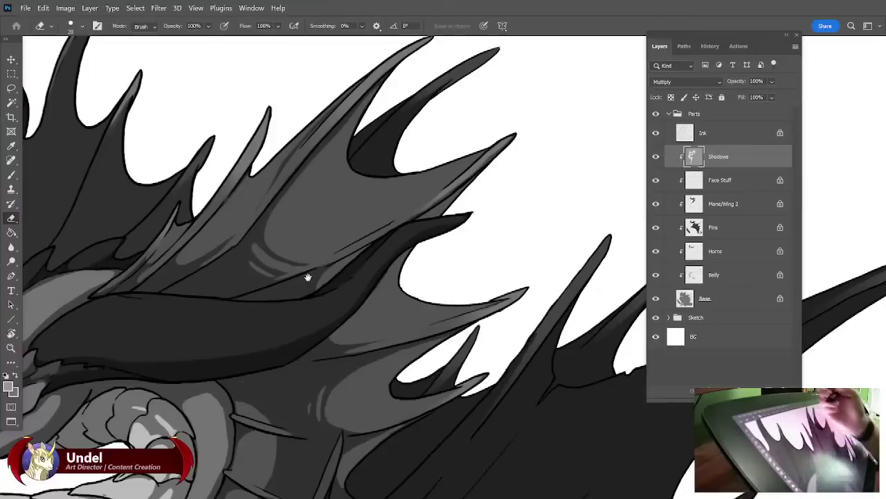
pyautogui.moveTo(461, 255); pyautogui.dragTo(535, 192)
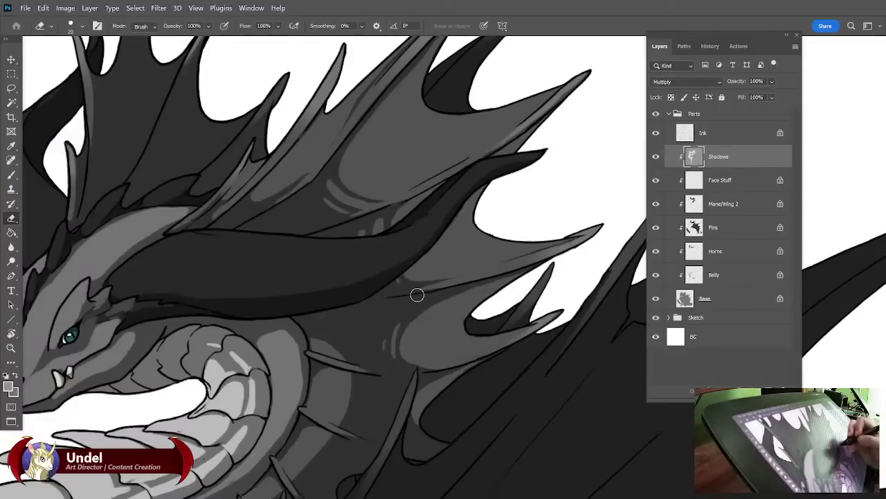
pyautogui.moveTo(469, 320)
pyautogui.mouseDown()
pyautogui.moveTo(524, 247)
pyautogui.moveTo(511, 321)
pyautogui.mouseUp()
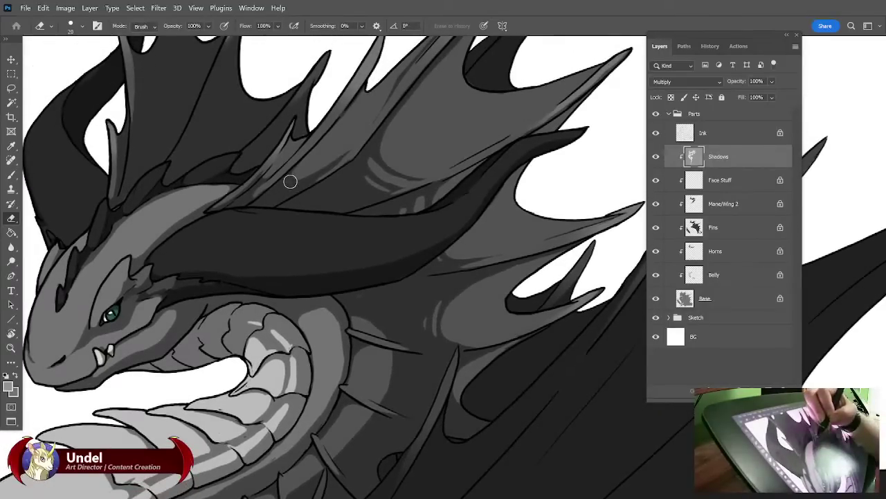
# Erase a lit strip along the neck beside the belly plates and touch up its edge with the size 9 brush.
pyautogui.moveTo(310, 149); pyautogui.dragTo(464, 331)
pyautogui.moveTo(509, 406); pyautogui.dragTo(528, 352)
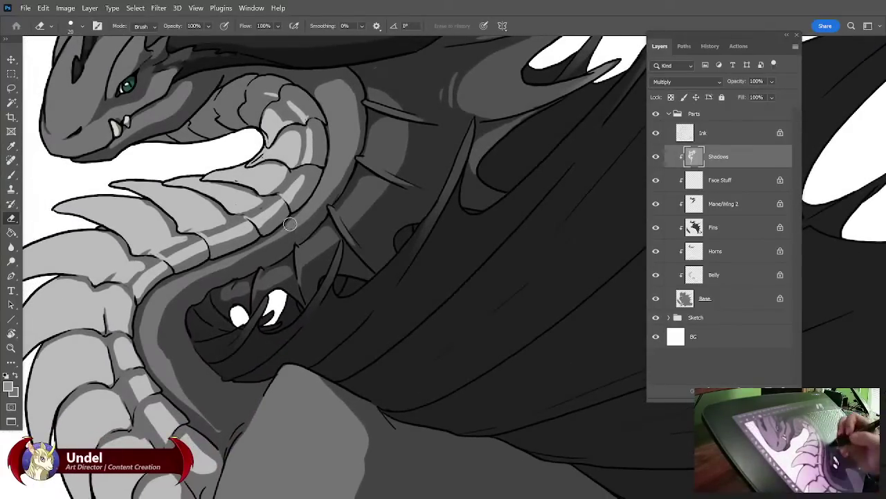
pyautogui.moveTo(232, 262)
pyautogui.mouseDown()
pyautogui.moveTo(293, 231)
pyautogui.moveTo(317, 195)
pyautogui.moveTo(251, 250)
pyautogui.mouseUp()
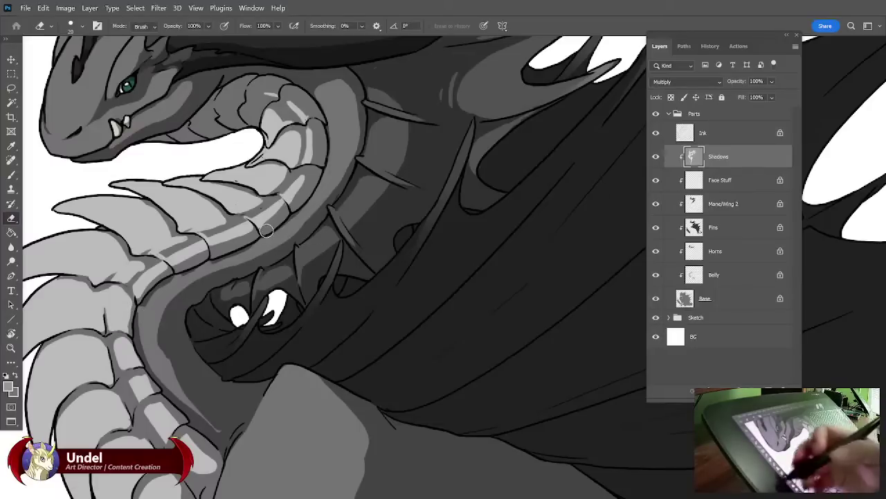
pyautogui.press('b')
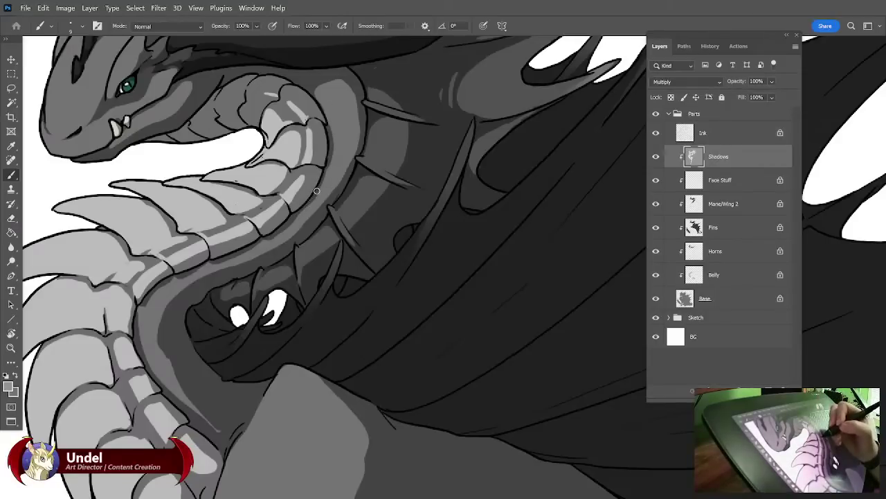
pyautogui.moveTo(427, 240); pyautogui.dragTo(538, 168)
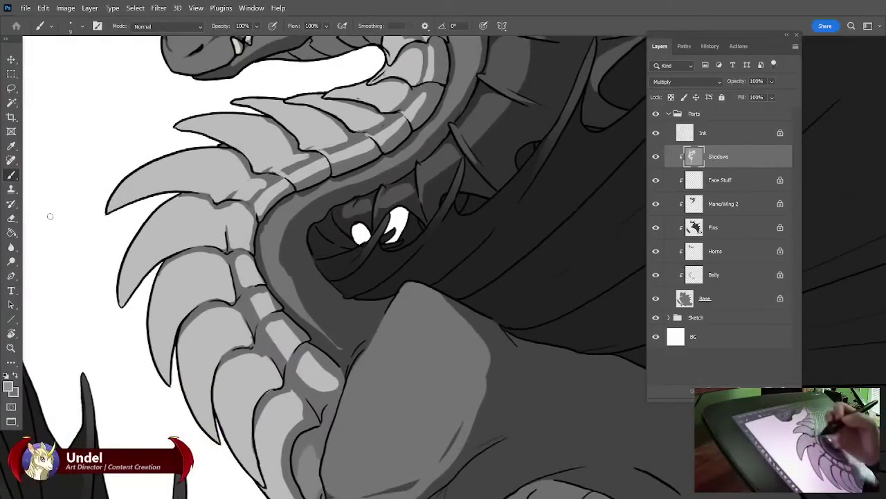
# Extend the lit strip down the lower neck toward the shoulder with the size 20 eraser and refine its edge with the brush.
pyautogui.press('e')
pyautogui.moveTo(266, 251)
pyautogui.mouseDown()
pyautogui.moveTo(271, 281)
pyautogui.moveTo(271, 274)
pyautogui.moveTo(330, 342)
pyautogui.mouseUp()
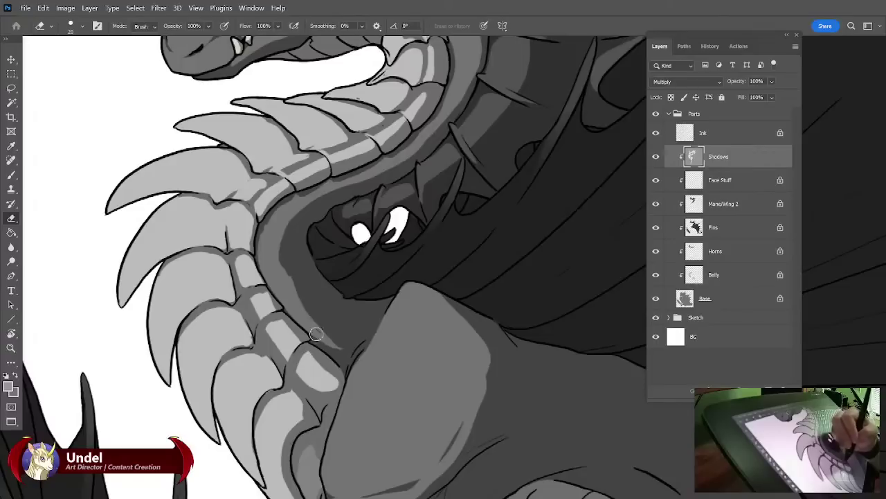
pyautogui.moveTo(278, 256)
pyautogui.mouseDown()
pyautogui.moveTo(299, 204)
pyautogui.moveTo(286, 243)
pyautogui.moveTo(305, 297)
pyautogui.moveTo(281, 256)
pyautogui.moveTo(333, 342)
pyautogui.moveTo(317, 328)
pyautogui.moveTo(342, 344)
pyautogui.moveTo(284, 253)
pyautogui.moveTo(279, 220)
pyautogui.mouseUp()
pyautogui.moveTo(510, 237); pyautogui.dragTo(493, 269)
pyautogui.moveTo(338, 194); pyautogui.dragTo(324, 281)
pyautogui.moveTo(233, 348)
pyautogui.mouseDown()
pyautogui.moveTo(248, 329)
pyautogui.moveTo(236, 345)
pyautogui.moveTo(274, 315)
pyautogui.moveTo(369, 271)
pyautogui.moveTo(419, 208)
pyautogui.mouseUp()
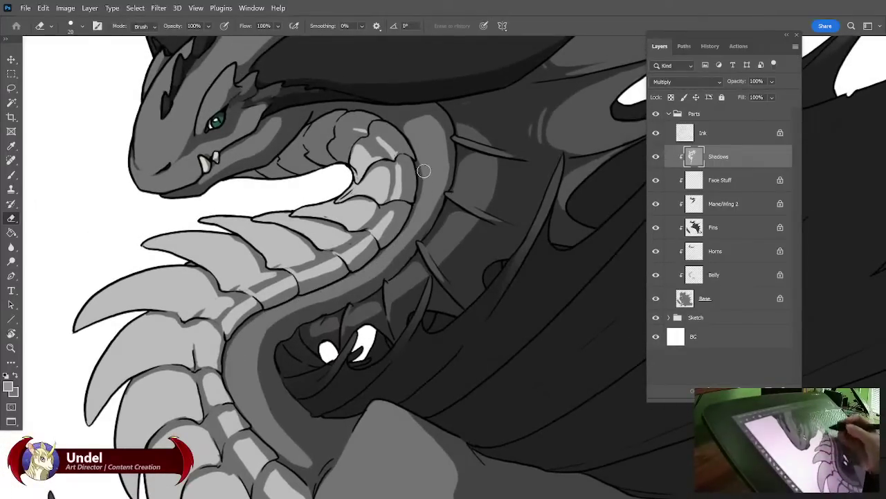
pyautogui.press('b')
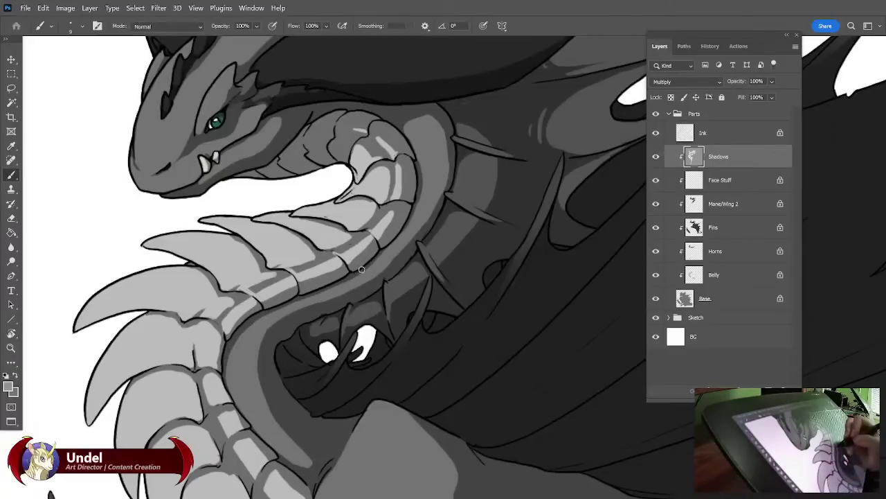
pyautogui.moveTo(505, 199)
pyautogui.mouseDown()
pyautogui.moveTo(466, 270)
pyautogui.moveTo(403, 295)
pyautogui.moveTo(395, 289)
pyautogui.mouseUp()
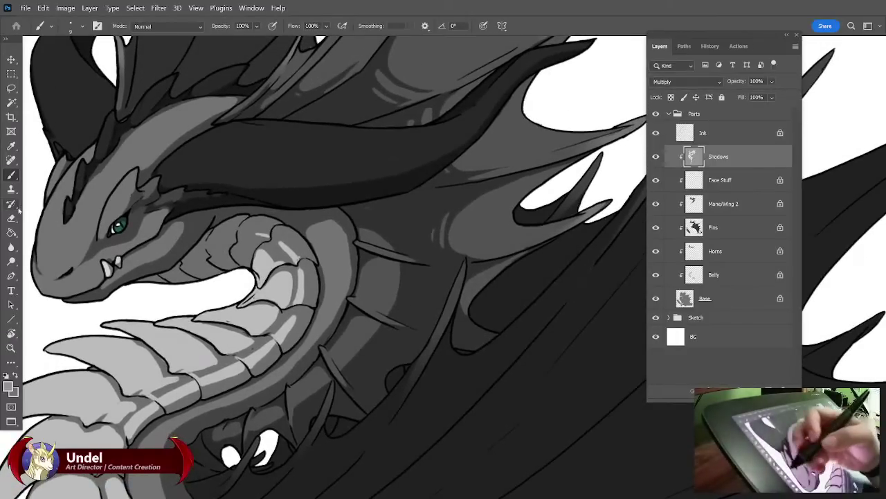
# Erase a thin lit area at the top of the neck beneath the horn and trim it with the size 9 brush.
pyautogui.press('e')
pyautogui.moveTo(295, 220)
pyautogui.mouseDown()
pyautogui.moveTo(324, 213)
pyautogui.moveTo(292, 217)
pyautogui.mouseUp()
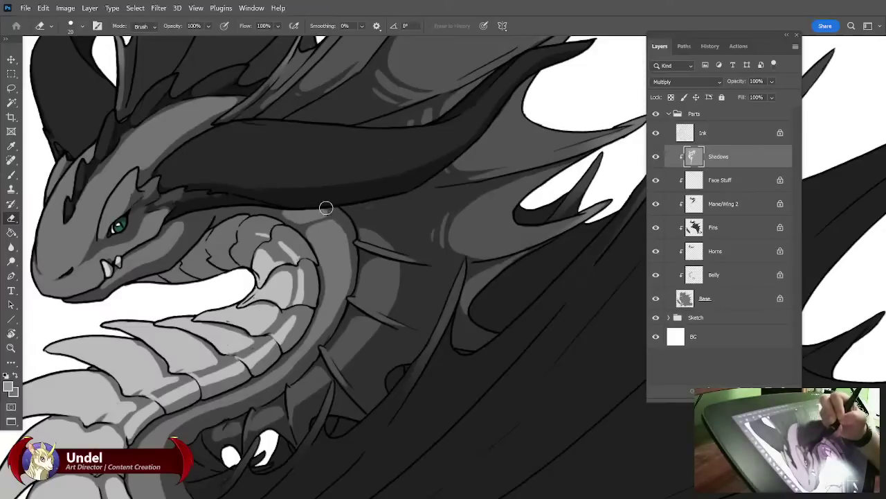
pyautogui.press('b')
pyautogui.moveTo(295, 222); pyautogui.dragTo(321, 209)
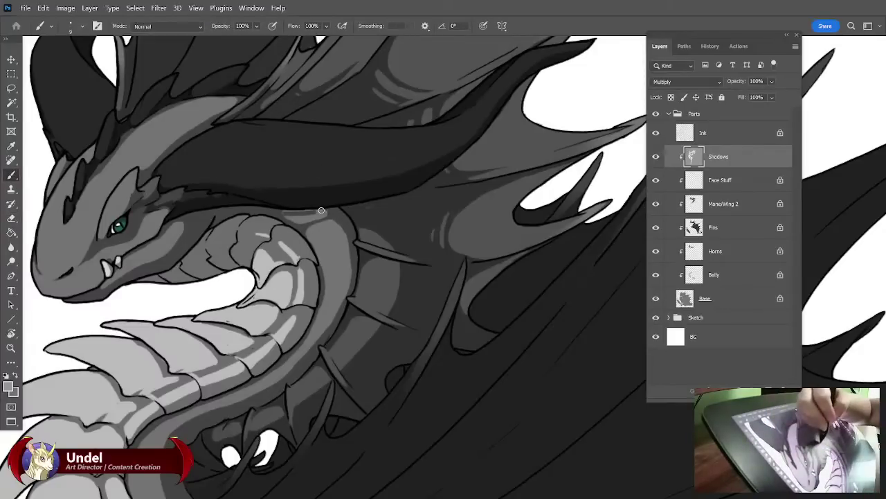
# Lasso the upper neck curve beneath the horn, apply a linear gradient inside the selection, and deselect.
pyautogui.press('l')
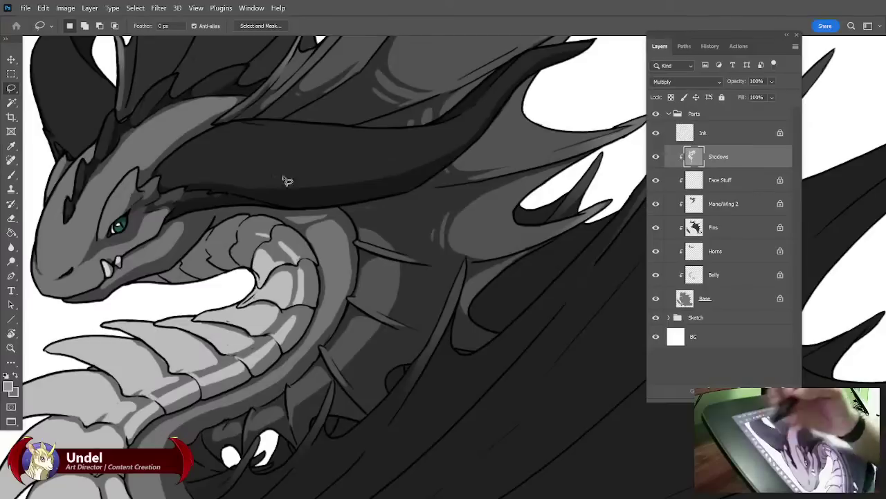
pyautogui.moveTo(337, 209); pyautogui.dragTo(286, 225)
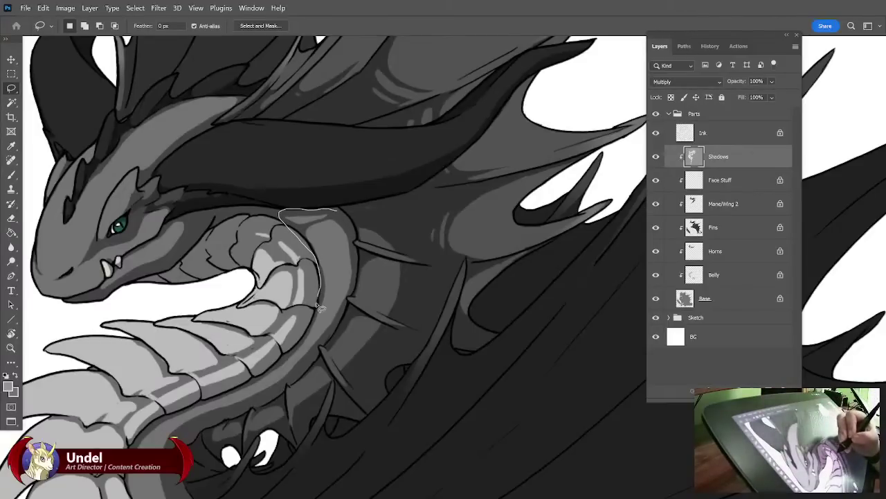
pyautogui.moveTo(295, 359); pyautogui.dragTo(340, 329)
pyautogui.moveTo(354, 296)
pyautogui.mouseDown()
pyautogui.moveTo(355, 261)
pyautogui.moveTo(339, 212)
pyautogui.mouseUp()
pyautogui.click(11, 233)
pyautogui.click(11, 234)
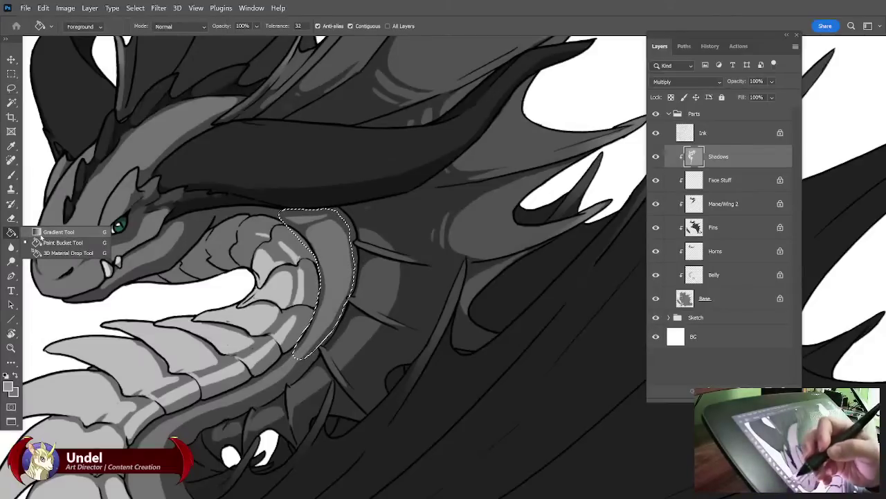
pyautogui.click(42, 233)
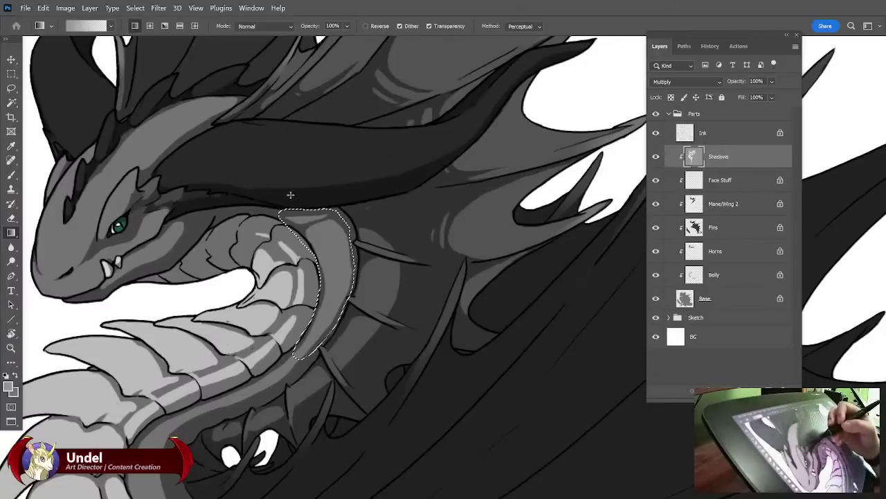
pyautogui.moveTo(334, 258); pyautogui.dragTo(341, 313)
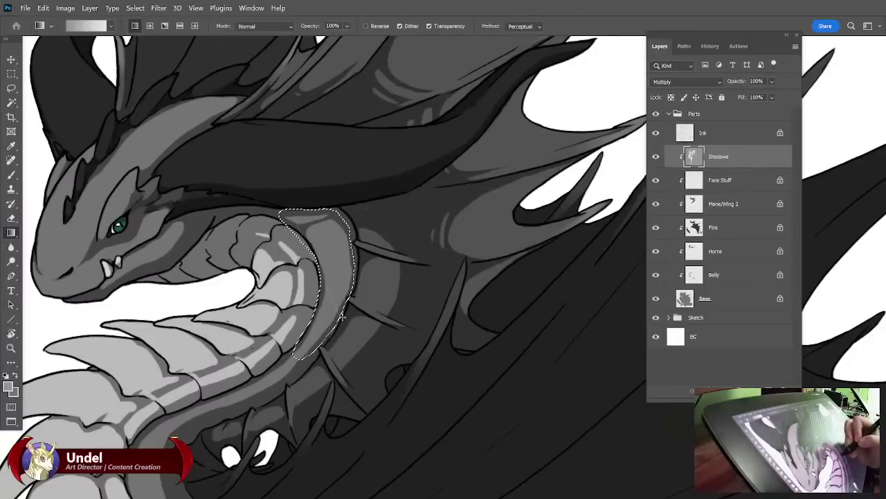
pyautogui.hotkey('ctrl', 'd')
# Erase the stray shadow streaks on the lower part of the shoulder with the size 20 eraser.
pyautogui.moveTo(393, 352); pyautogui.dragTo(502, 261)
pyautogui.moveTo(489, 323); pyautogui.dragTo(487, 235)
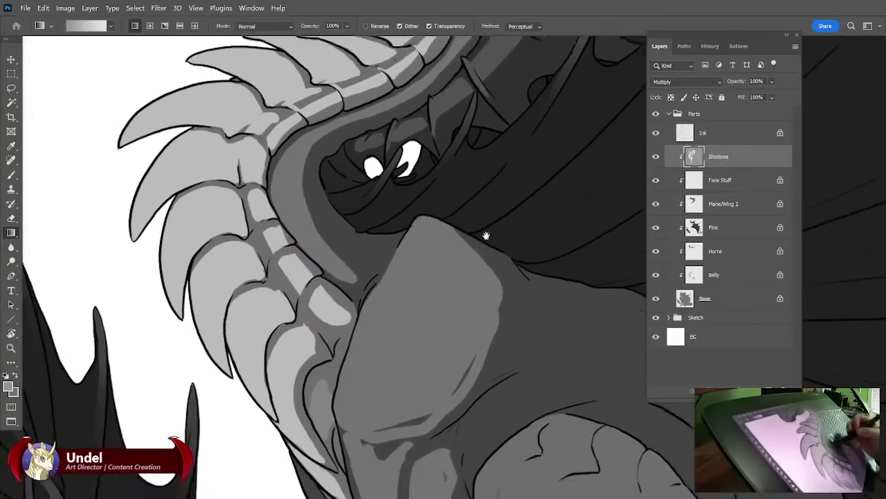
pyautogui.moveTo(539, 410); pyautogui.dragTo(508, 240)
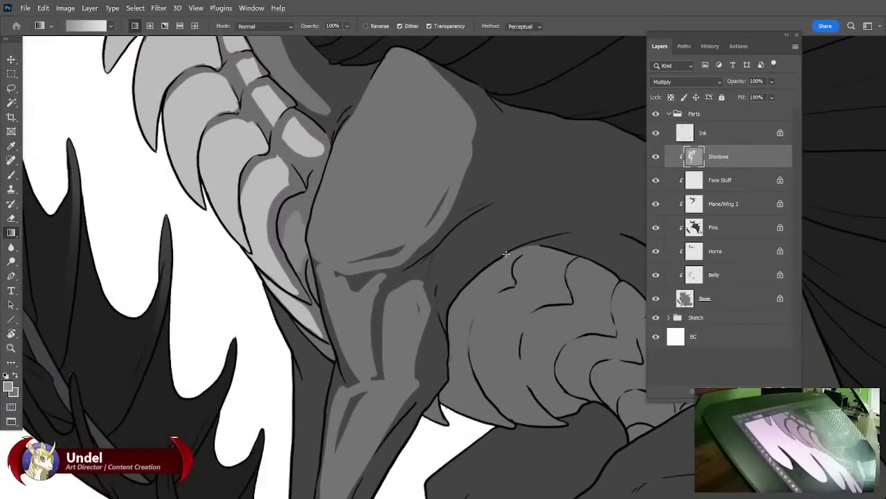
pyautogui.press('e')
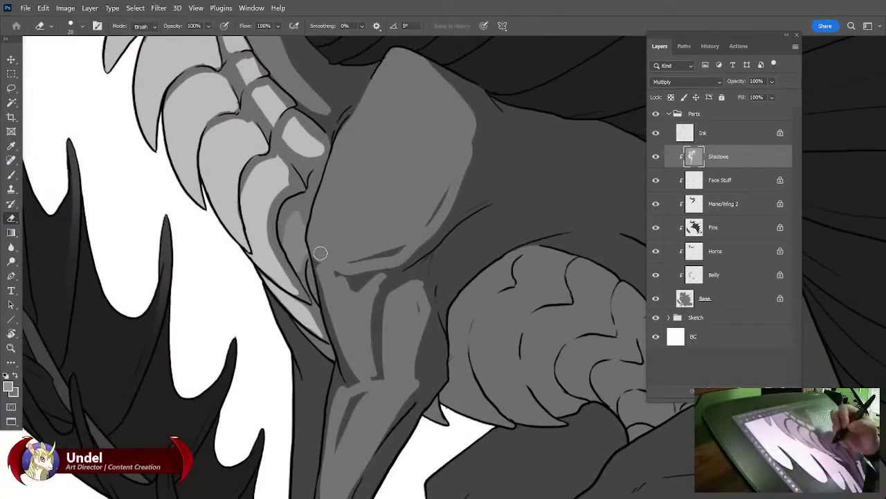
pyautogui.moveTo(419, 228); pyautogui.dragTo(426, 223)
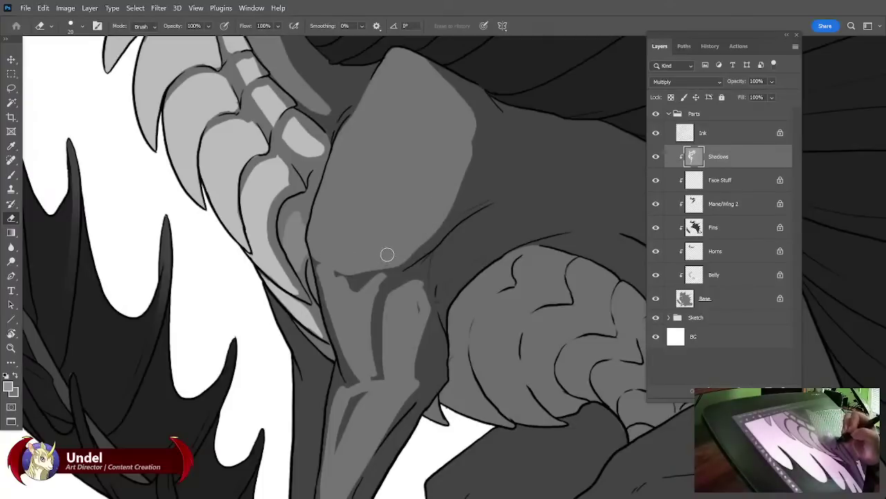
# Paint a curved shadow along the shoulder's lower edge with the brush enlarged to 25.
pyautogui.press('b')
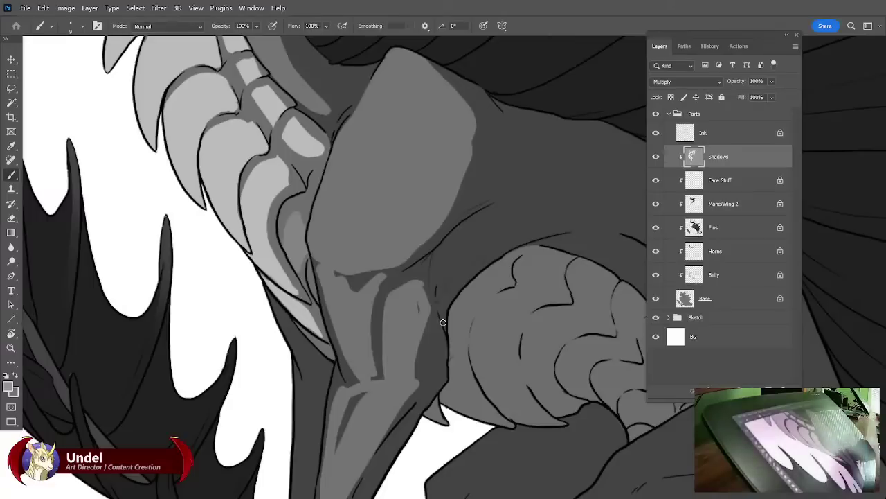
pyautogui.press(']')
pyautogui.press(']')
pyautogui.press(']')
pyautogui.press(']')
pyautogui.moveTo(311, 245)
pyautogui.mouseDown()
pyautogui.moveTo(329, 263)
pyautogui.moveTo(379, 270)
pyautogui.moveTo(450, 227)
pyautogui.mouseUp()
pyautogui.moveTo(323, 265)
pyautogui.mouseDown()
pyautogui.moveTo(395, 270)
pyautogui.moveTo(413, 259)
pyautogui.mouseUp()
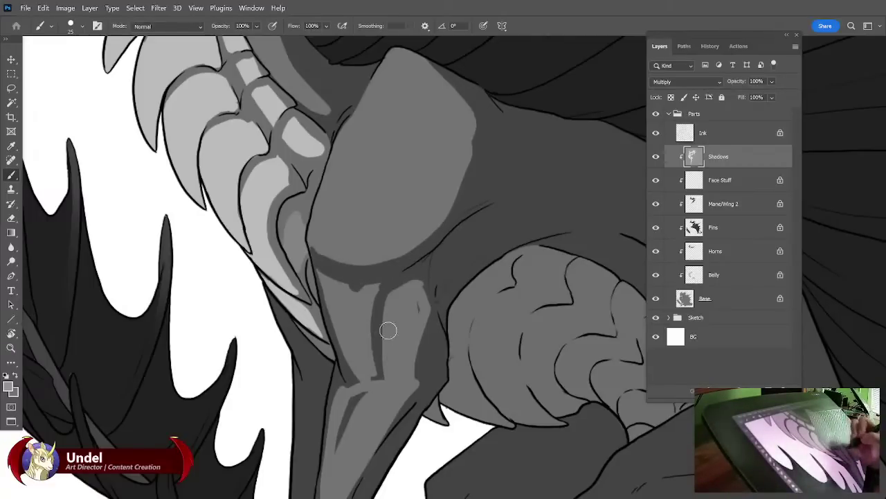
# Thicken the shadow running down the middle of the foreleg and fill in the shadow at its elbow with the size 25 brush.
pyautogui.moveTo(390, 297); pyautogui.dragTo(376, 371)
pyautogui.moveTo(380, 327); pyautogui.dragTo(374, 368)
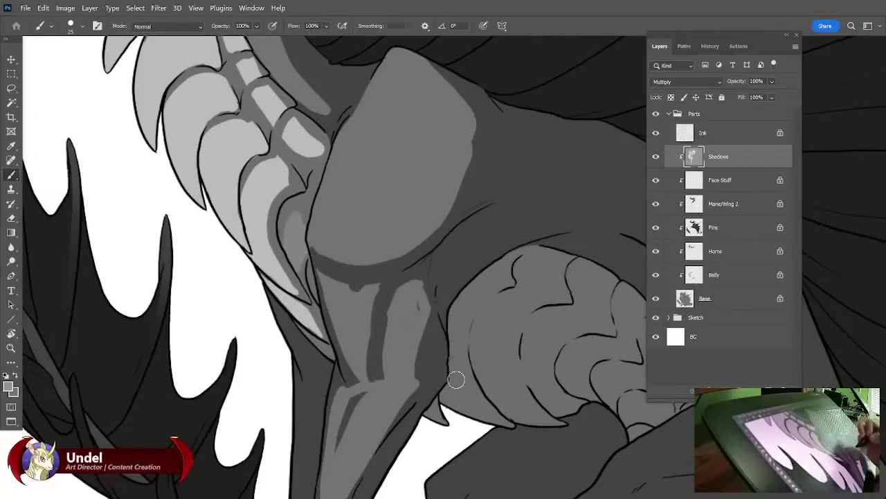
pyautogui.moveTo(457, 380)
pyautogui.mouseDown()
pyautogui.moveTo(485, 254)
pyautogui.moveTo(489, 261)
pyautogui.mouseUp()
pyautogui.moveTo(380, 267)
pyautogui.mouseDown()
pyautogui.moveTo(372, 324)
pyautogui.moveTo(381, 302)
pyautogui.mouseUp()
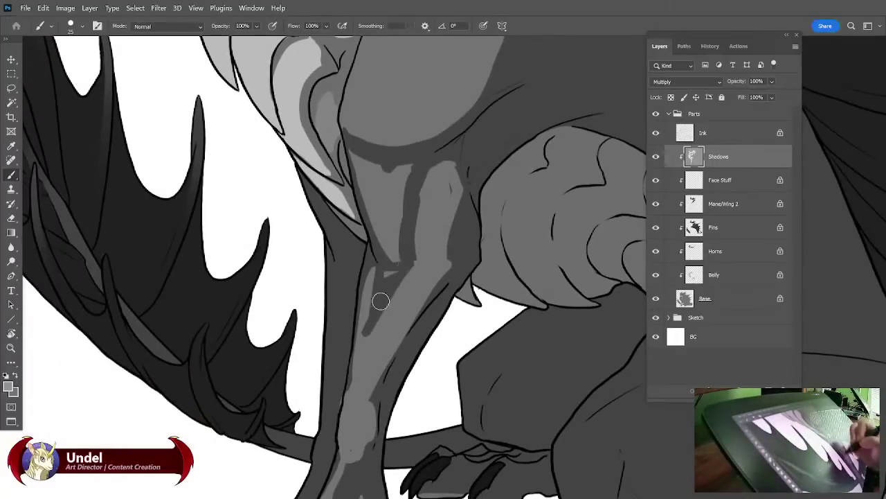
pyautogui.moveTo(391, 266); pyautogui.dragTo(394, 273)
# Clean up the lit shoulder's lower edge with the size 20 eraser.
pyautogui.moveTo(465, 349); pyautogui.dragTo(446, 388)
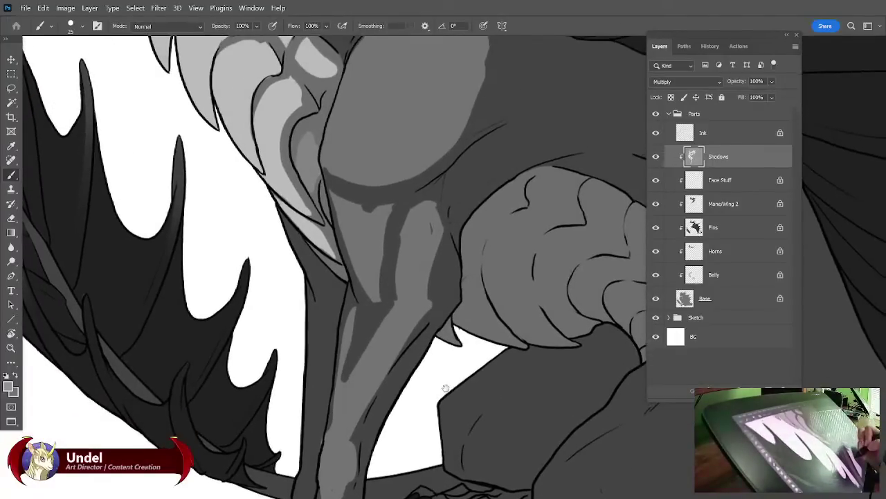
pyautogui.press('e')
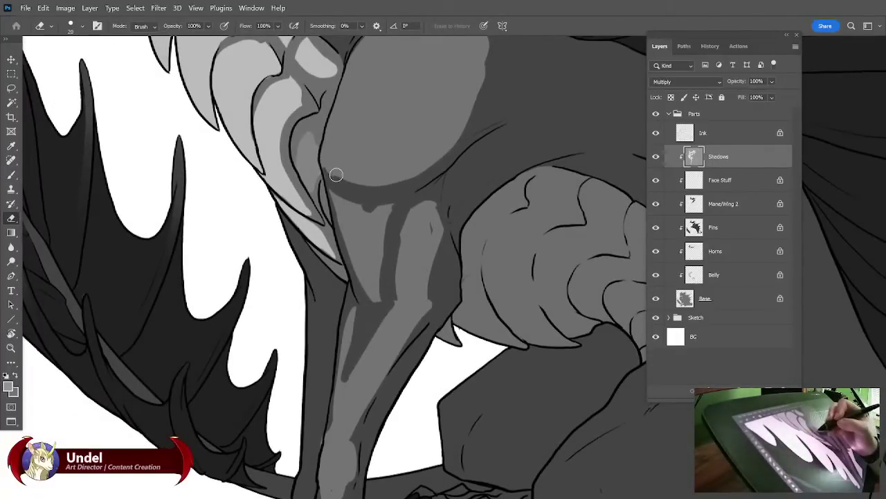
pyautogui.moveTo(389, 180)
pyautogui.mouseDown()
pyautogui.moveTo(431, 162)
pyautogui.moveTo(468, 109)
pyautogui.moveTo(461, 184)
pyautogui.mouseUp()
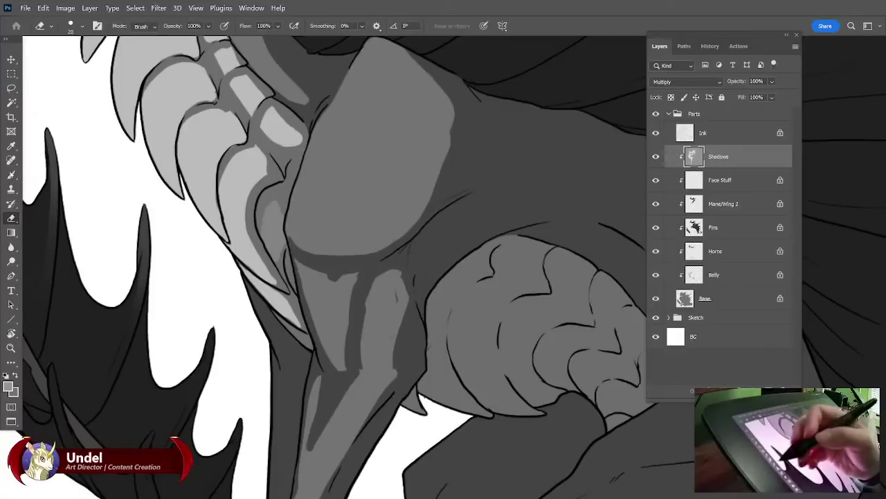
# Smooth the shadow edge at the shoulder's lower rear with the size 25 brush, and erase the shadow between shoulder and upper foreleg.
pyautogui.press('b')
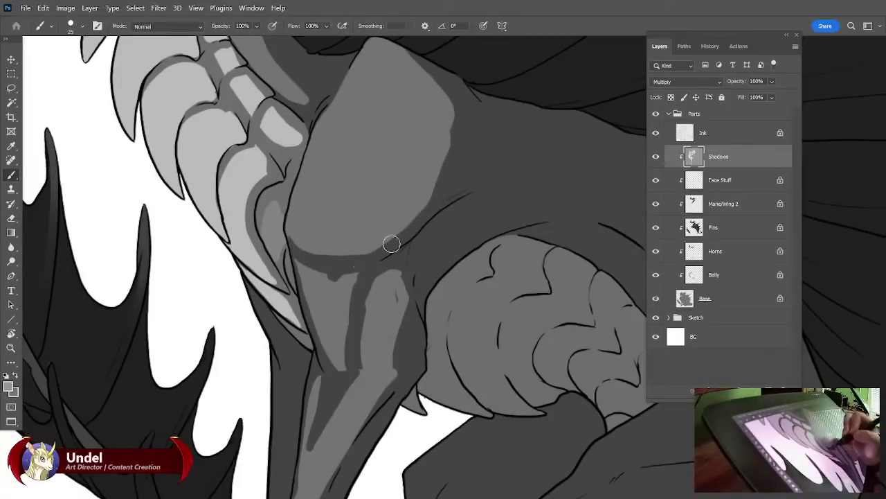
pyautogui.moveTo(391, 243)
pyautogui.mouseDown()
pyautogui.moveTo(444, 178)
pyautogui.moveTo(469, 124)
pyautogui.mouseUp()
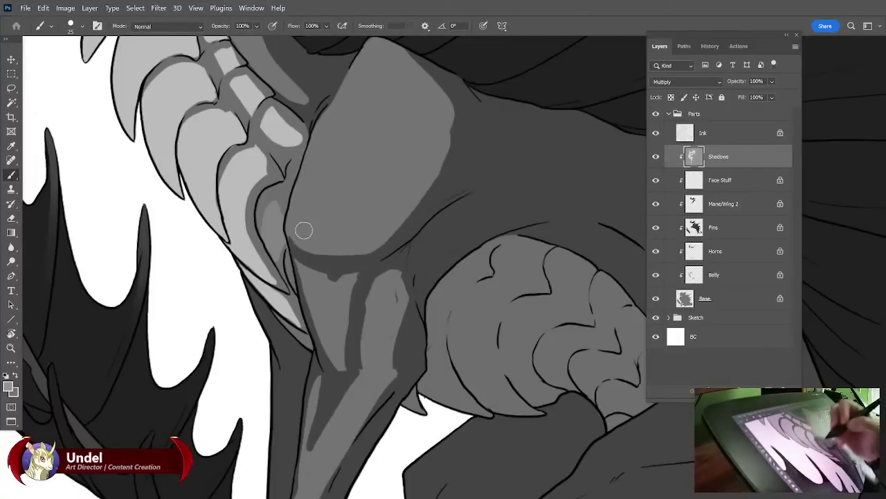
pyautogui.press('e')
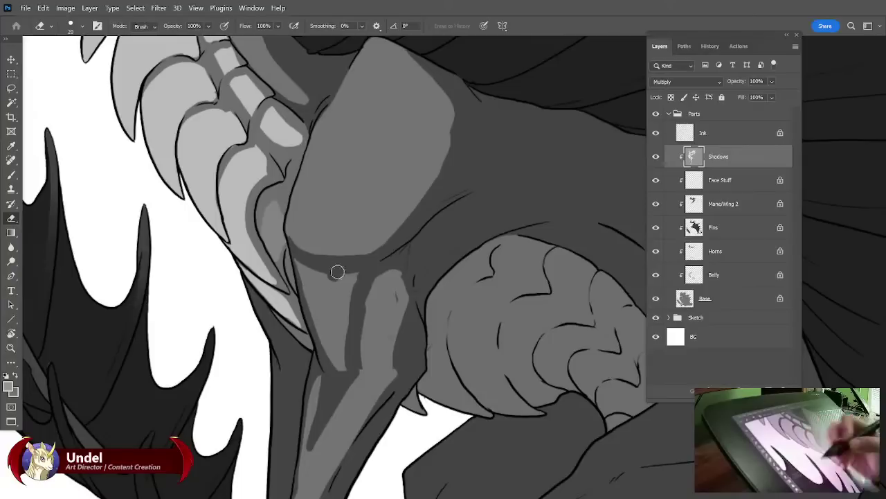
pyautogui.moveTo(290, 234)
pyautogui.mouseDown()
pyautogui.moveTo(349, 256)
pyautogui.moveTo(381, 238)
pyautogui.mouseUp()
pyautogui.moveTo(297, 257); pyautogui.dragTo(340, 277)
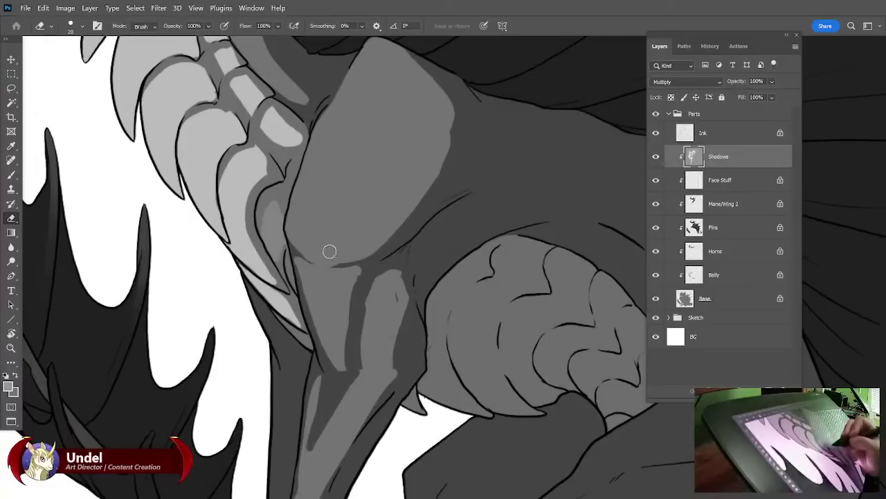
# Erase most of the shadow stripe down the middle of the upper foreleg and widen the lit area toward its rear edge.
pyautogui.moveTo(352, 275); pyautogui.dragTo(343, 352)
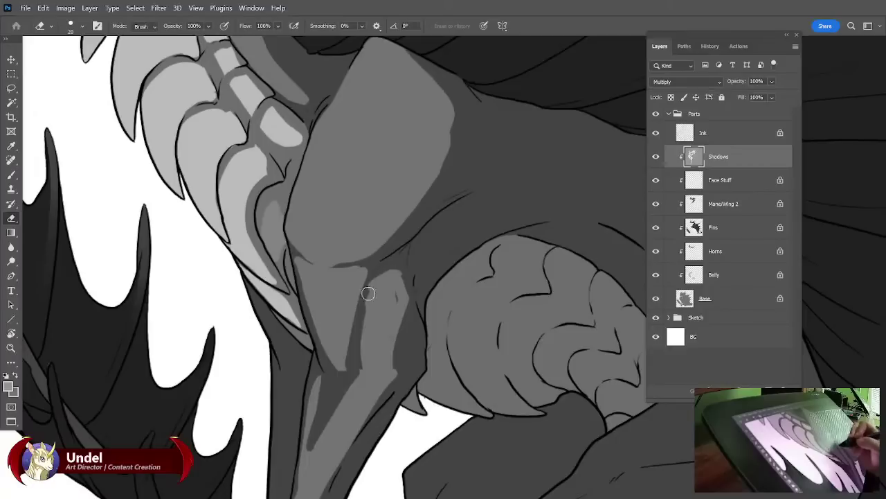
pyautogui.moveTo(368, 293); pyautogui.dragTo(363, 370)
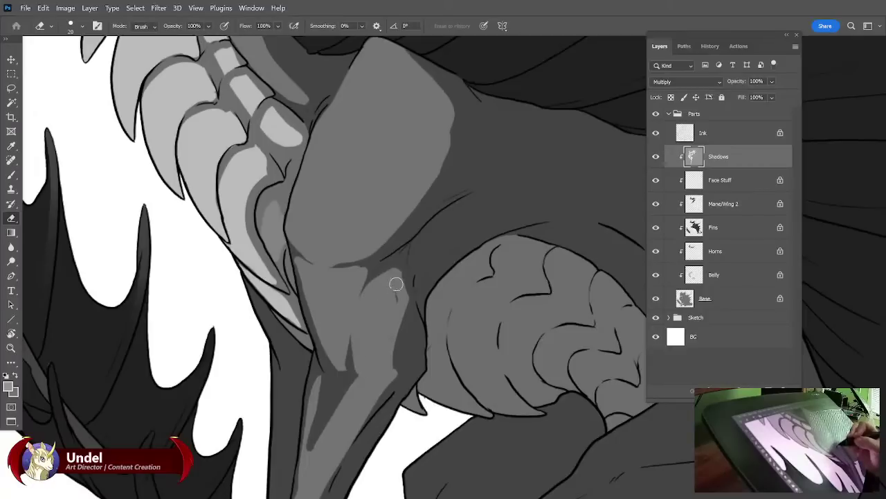
pyautogui.moveTo(400, 273)
pyautogui.mouseDown()
pyautogui.moveTo(414, 312)
pyautogui.moveTo(412, 304)
pyautogui.moveTo(405, 335)
pyautogui.moveTo(405, 305)
pyautogui.mouseUp()
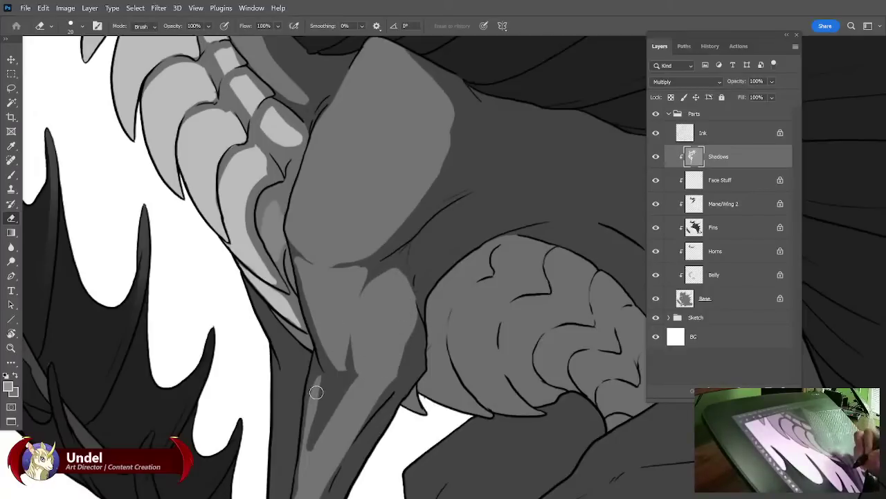
# Erase the long shadow below the elbow down the forearm's front edge, leaving a short wedge at the elbow.
pyautogui.moveTo(354, 339); pyautogui.dragTo(348, 228)
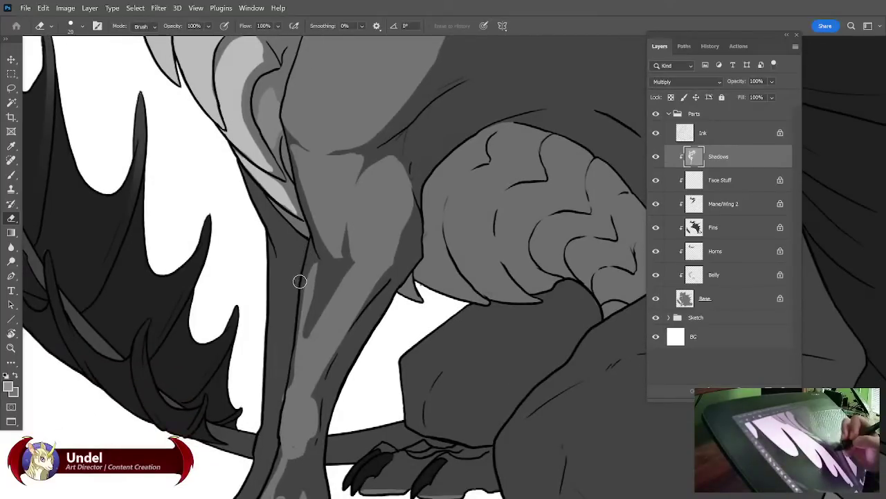
pyautogui.moveTo(312, 258); pyautogui.dragTo(302, 317)
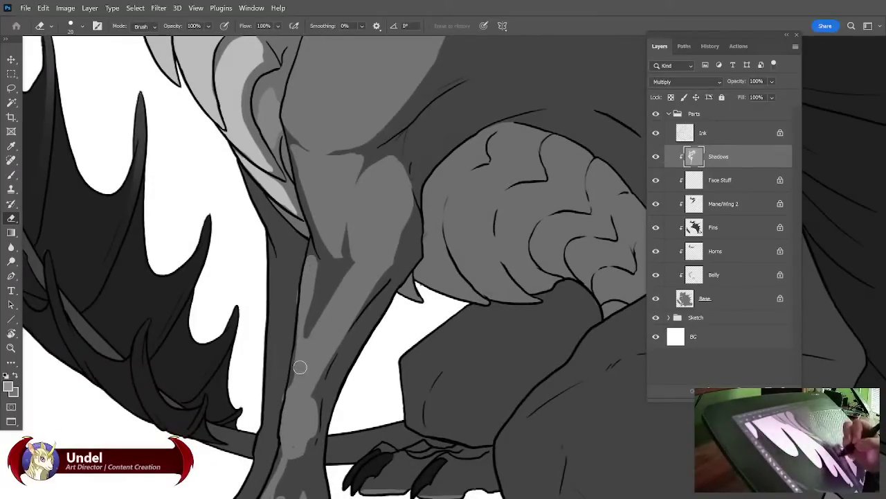
pyautogui.moveTo(362, 269)
pyautogui.mouseDown()
pyautogui.moveTo(324, 296)
pyautogui.moveTo(306, 351)
pyautogui.mouseUp()
pyautogui.moveTo(315, 267); pyautogui.dragTo(302, 344)
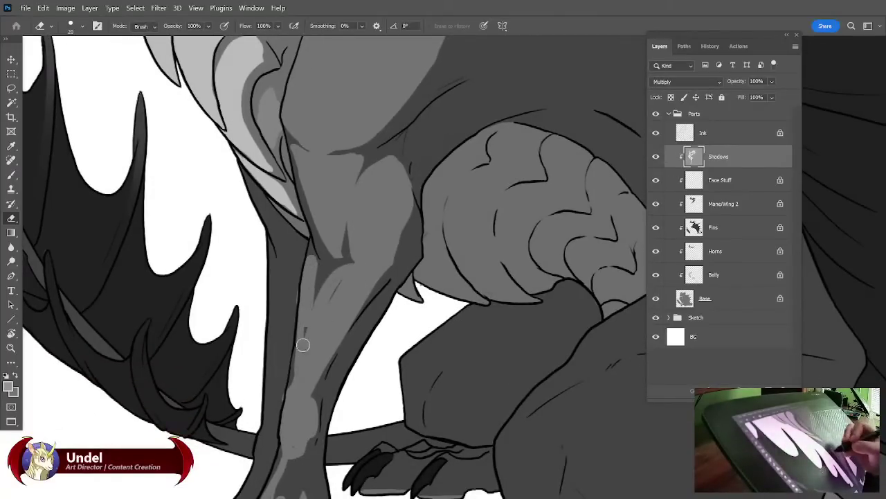
# Thin the shadow along the upper foreleg's front edge down to the elbow with the size 20 eraser.
pyautogui.moveTo(378, 212); pyautogui.dragTo(361, 307)
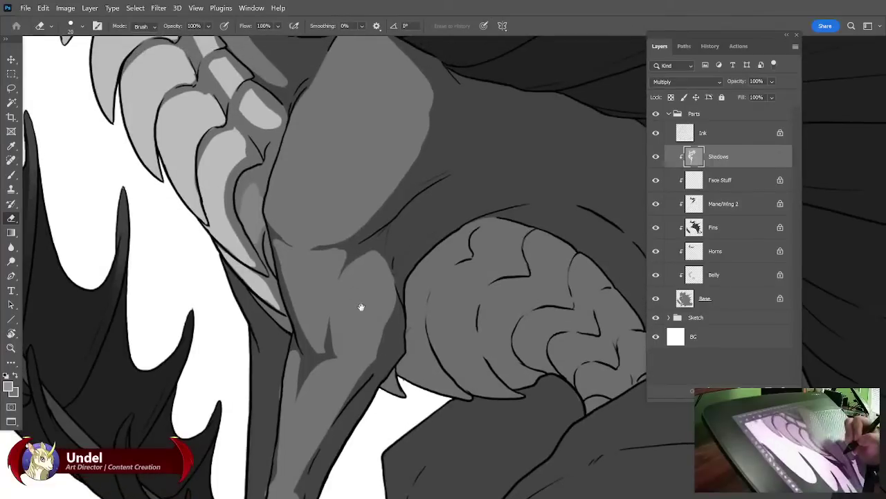
pyautogui.moveTo(279, 254); pyautogui.dragTo(316, 347)
pyautogui.moveTo(413, 312); pyautogui.dragTo(449, 227)
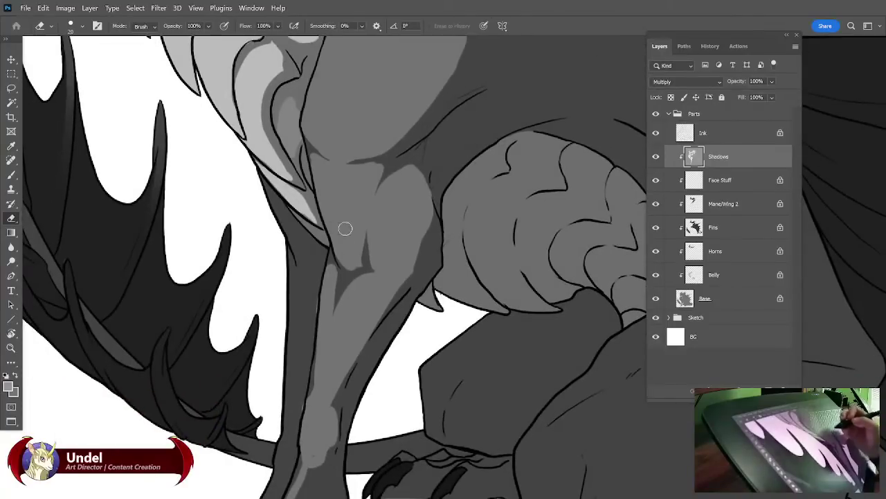
pyautogui.moveTo(342, 261); pyautogui.dragTo(354, 249)
# Erase a narrow highlight along the forearm's rear edge, redoing the first stroke, and clean up the lit edge at the wrist.
pyautogui.moveTo(425, 340); pyautogui.dragTo(491, 209)
pyautogui.moveTo(457, 157)
pyautogui.mouseDown()
pyautogui.moveTo(430, 218)
pyautogui.moveTo(460, 176)
pyautogui.moveTo(404, 270)
pyautogui.mouseUp()
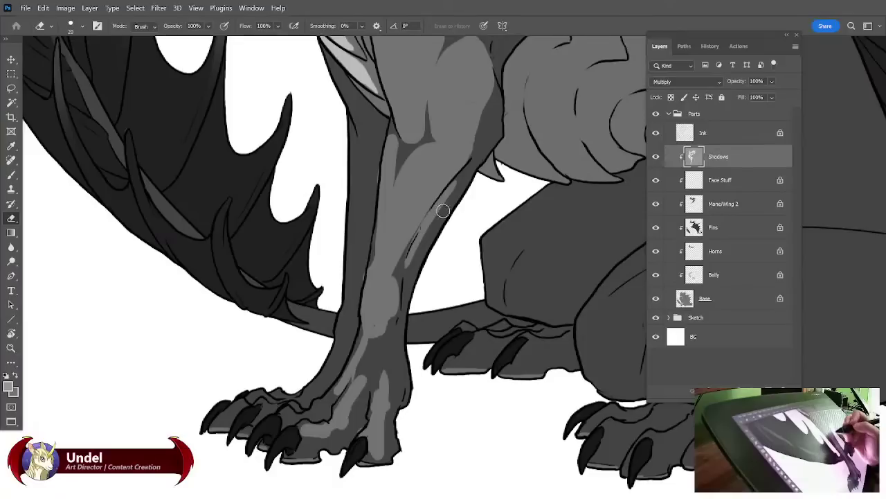
pyautogui.hotkey('ctrl', 'z')
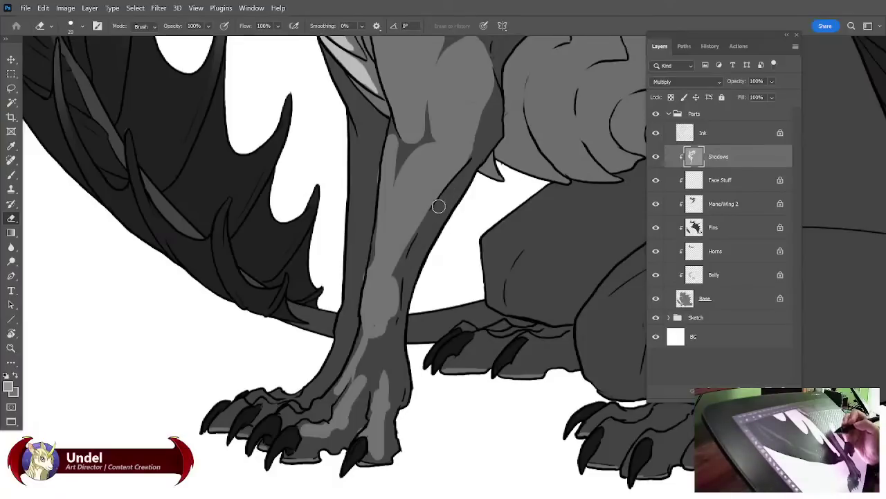
pyautogui.moveTo(453, 185); pyautogui.dragTo(408, 266)
pyautogui.moveTo(442, 205); pyautogui.dragTo(408, 271)
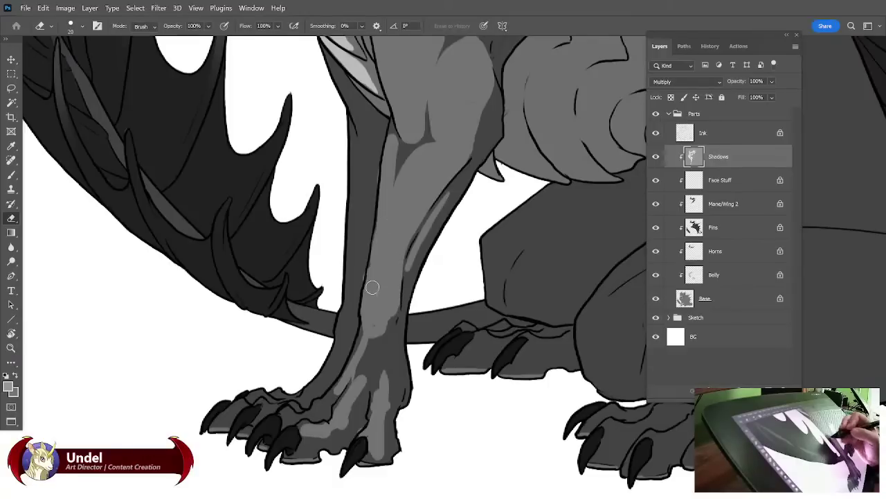
pyautogui.moveTo(386, 327); pyautogui.dragTo(397, 303)
pyautogui.moveTo(488, 196); pyautogui.dragTo(421, 363)
pyautogui.scroll(-5, 455, 264)
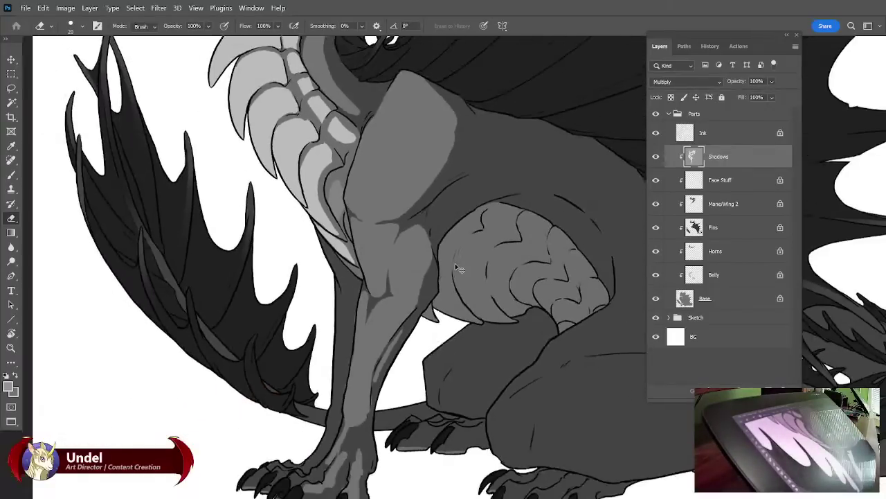
pyautogui.scroll(4, 459, 268)
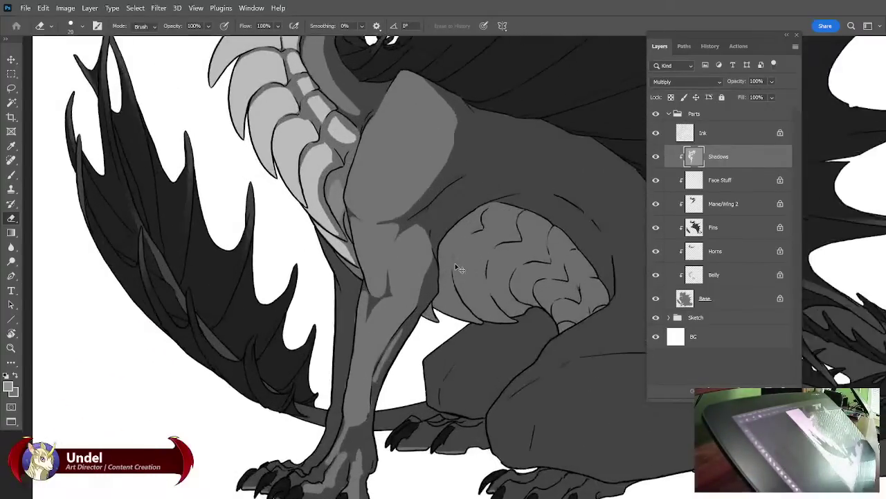
pyautogui.press('l')
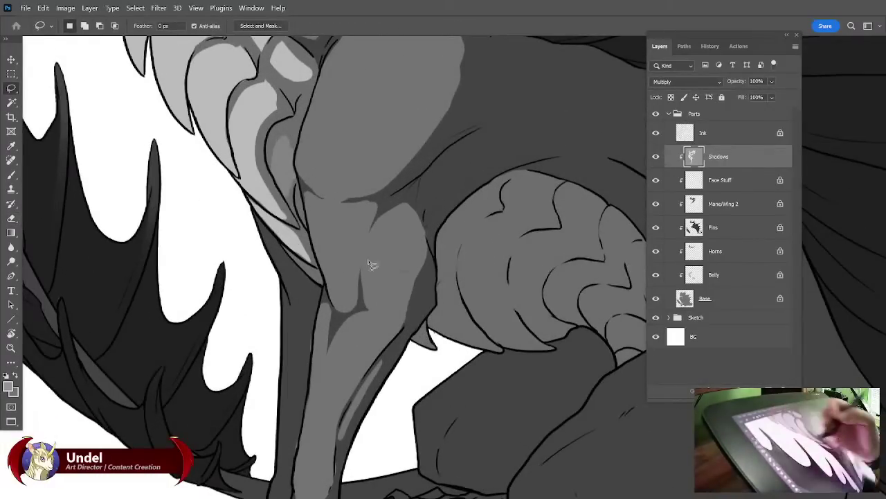
pyautogui.moveTo(369, 263)
pyautogui.mouseDown()
pyautogui.moveTo(336, 304)
pyautogui.moveTo(326, 359)
pyautogui.moveTo(385, 284)
pyautogui.mouseUp()
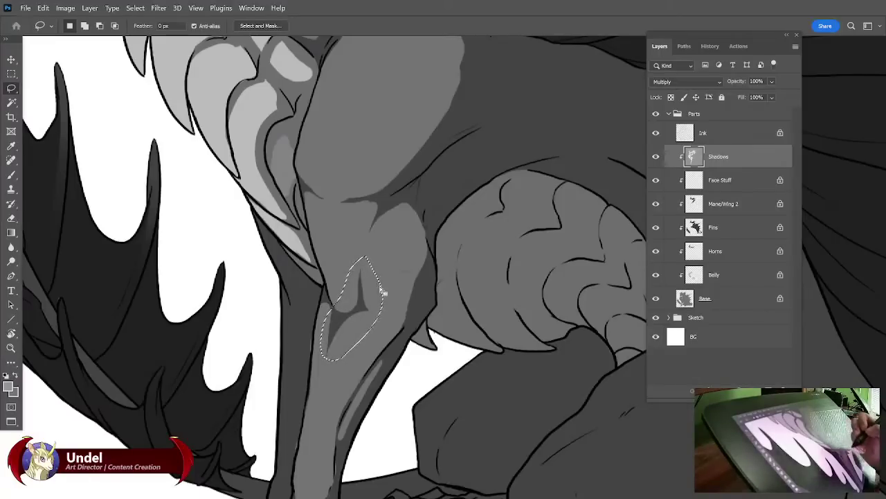
pyautogui.hotkey('alt', 'BackSpace')
pyautogui.hotkey('ctrl', 'd')
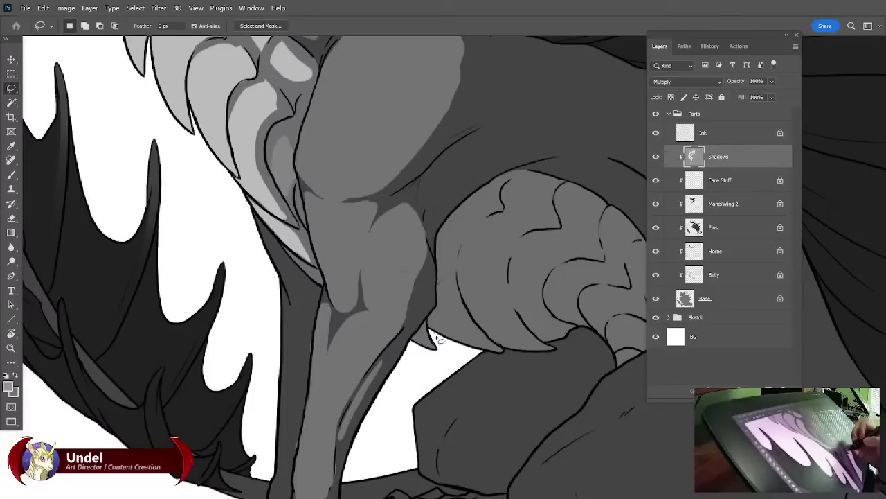
# Add a layer mask to Shadows, fade the lassoed elbow shadow on it with a gradient, and reselect the layer's artwork.
pyautogui.click(723, 392)
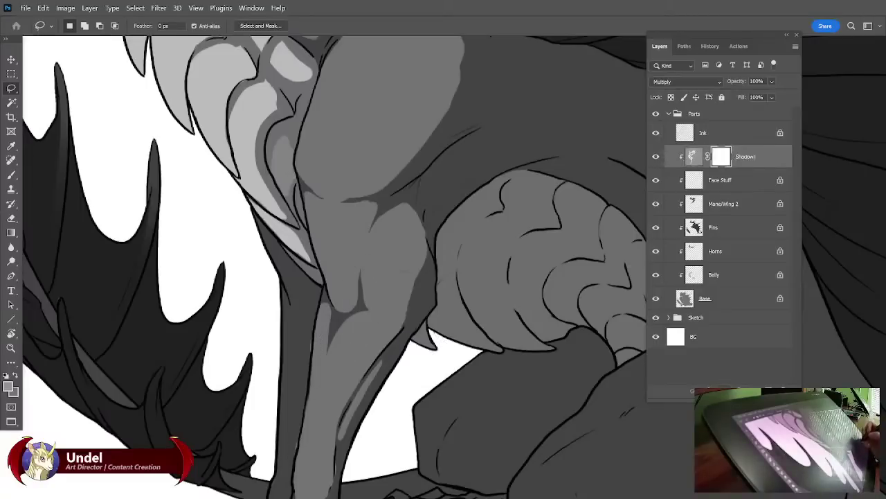
pyautogui.moveTo(357, 257)
pyautogui.mouseDown()
pyautogui.moveTo(322, 364)
pyautogui.moveTo(364, 262)
pyautogui.mouseUp()
pyautogui.press('g')
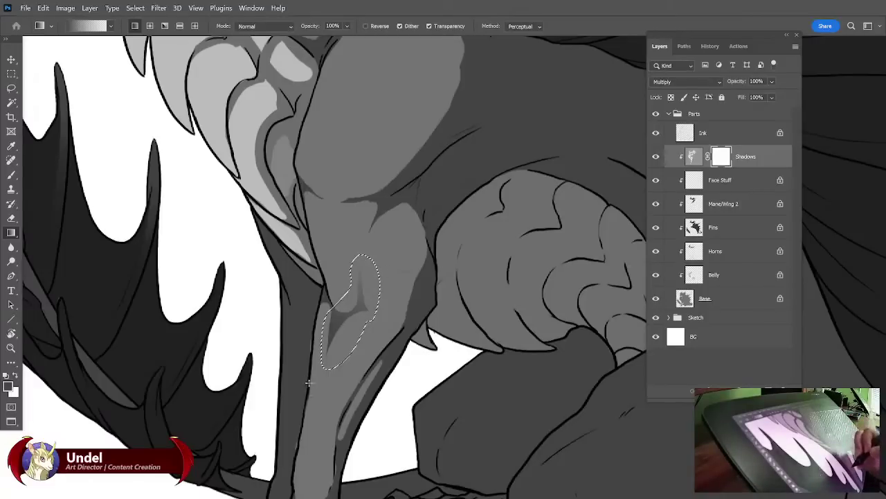
pyautogui.hotkey('ctrl', 'd')
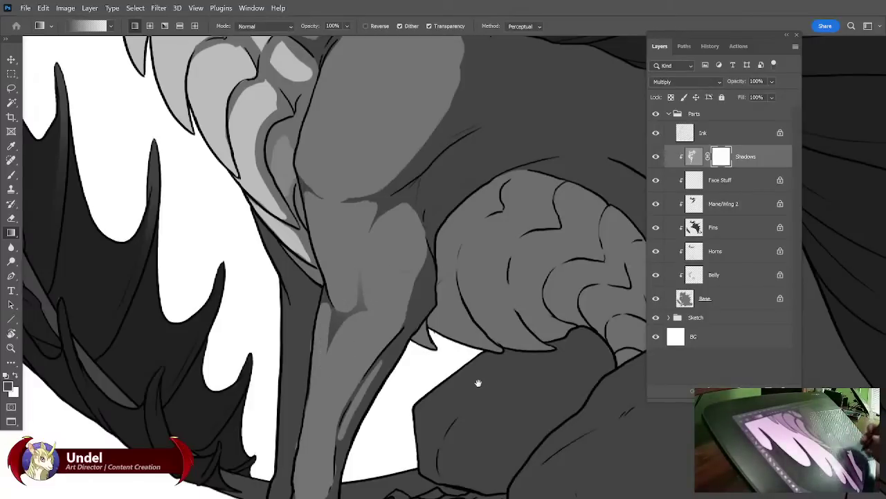
pyautogui.click(696, 158)
# Round off the lit area's lower end at the wrist with the size 25 brush.
pyautogui.moveTo(429, 381); pyautogui.dragTo(455, 291)
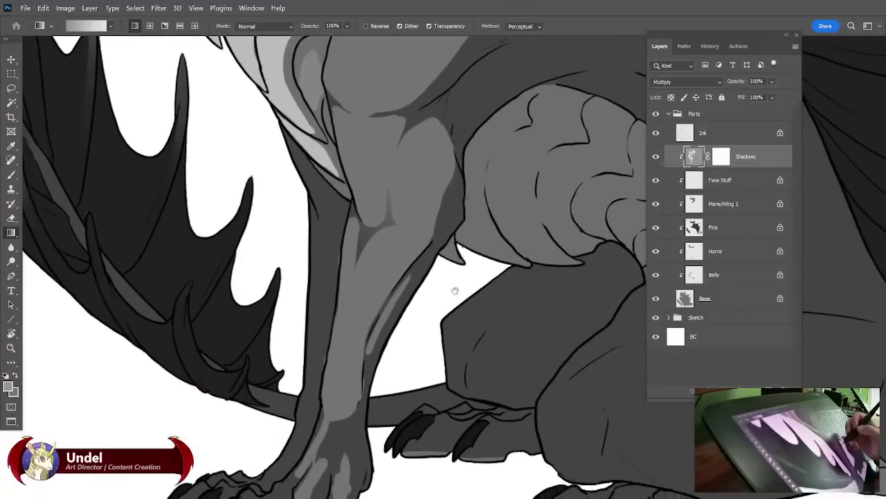
pyautogui.press('b')
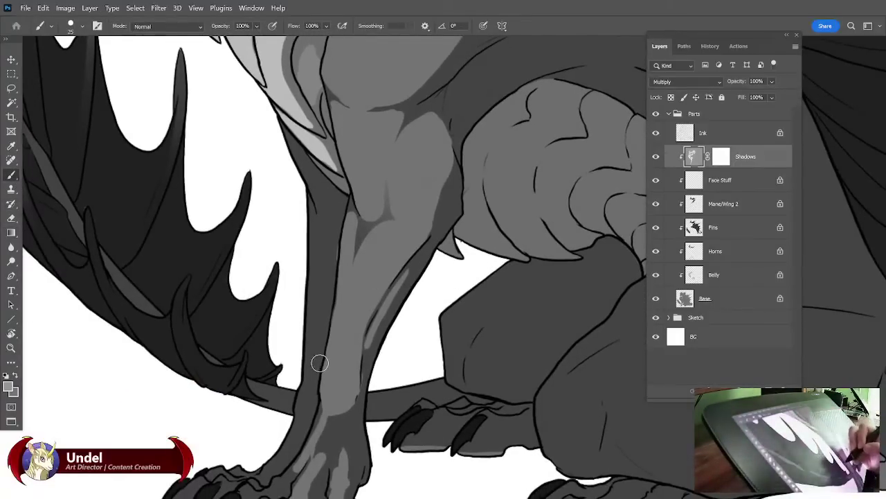
pyautogui.moveTo(407, 338); pyautogui.dragTo(421, 269)
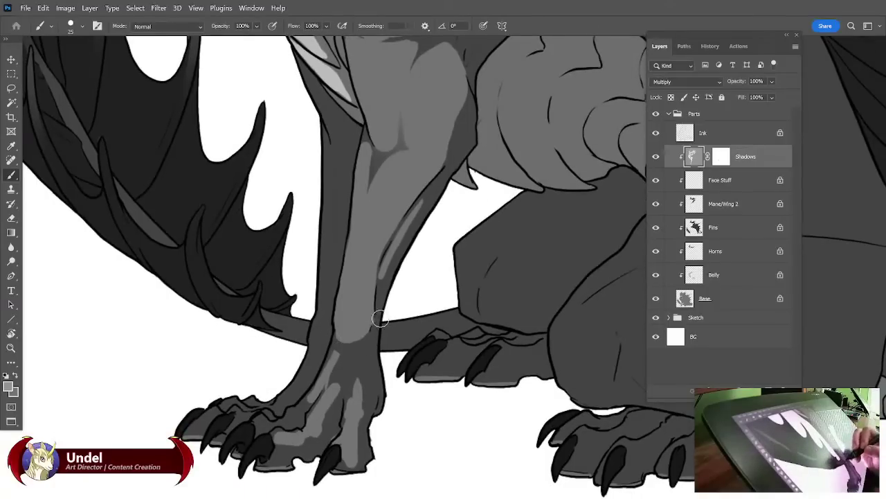
# Widen and smooth the lit areas along the front foot and its rear toes with the size 20 eraser.
pyautogui.click(11, 218)
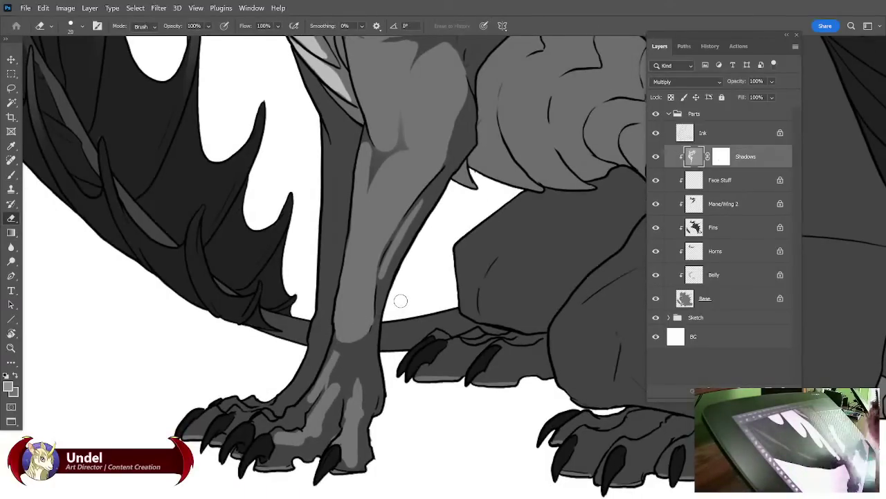
pyautogui.moveTo(432, 376); pyautogui.dragTo(454, 302)
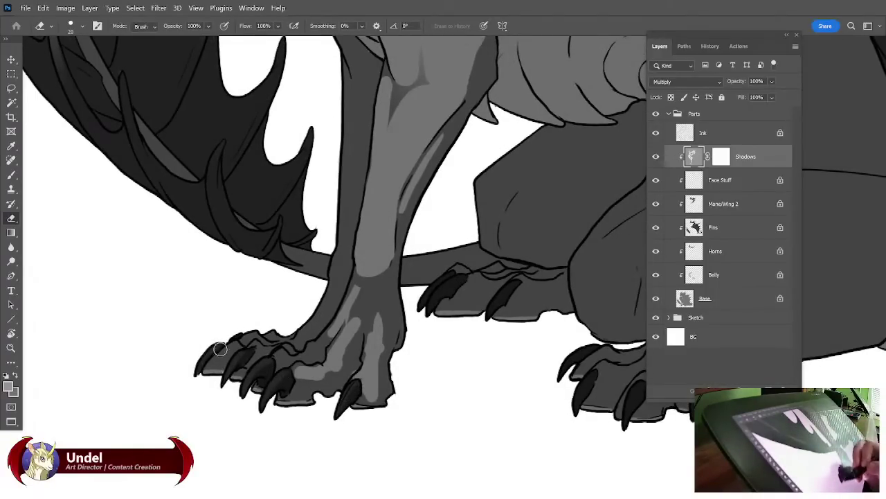
pyautogui.moveTo(295, 369); pyautogui.dragTo(302, 397)
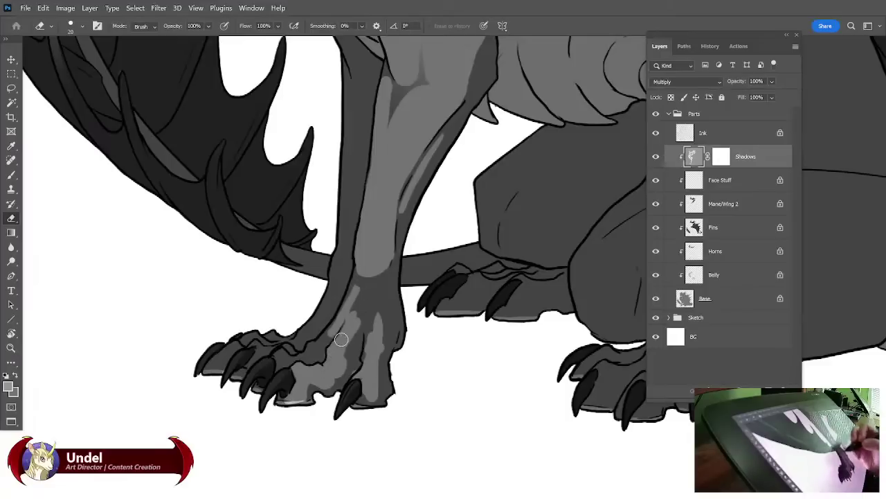
pyautogui.moveTo(342, 339); pyautogui.dragTo(343, 335)
pyautogui.moveTo(359, 301); pyautogui.dragTo(342, 368)
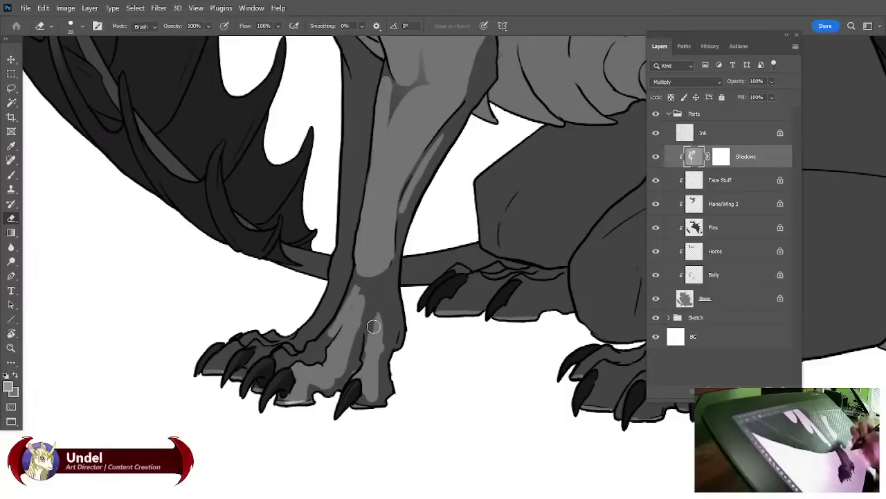
pyautogui.moveTo(373, 334); pyautogui.dragTo(365, 361)
pyautogui.moveTo(376, 309)
pyautogui.mouseDown()
pyautogui.moveTo(369, 345)
pyautogui.moveTo(382, 346)
pyautogui.mouseUp()
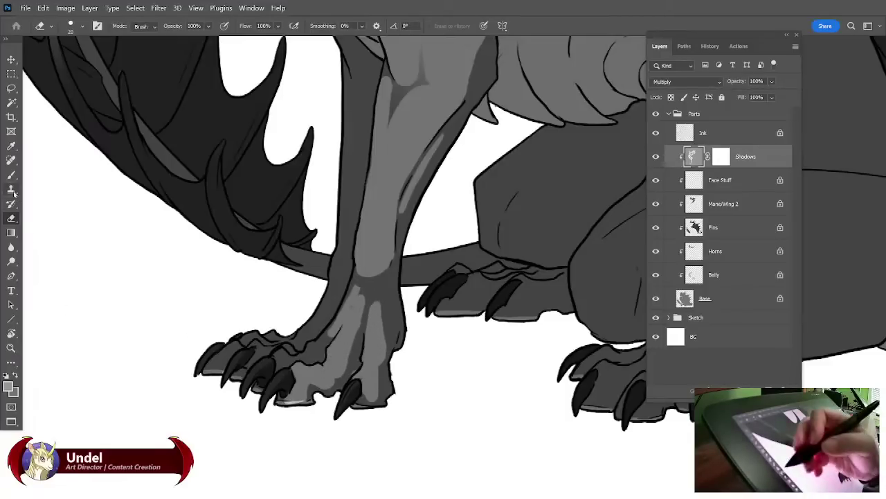
# Paint small knuckle shadows across the front foot's lit toes, reducing the brush to size 15, and trim them with the eraser.
pyautogui.press('b')
pyautogui.moveTo(367, 394)
pyautogui.mouseDown()
pyautogui.moveTo(368, 370)
pyautogui.moveTo(375, 402)
pyautogui.mouseUp()
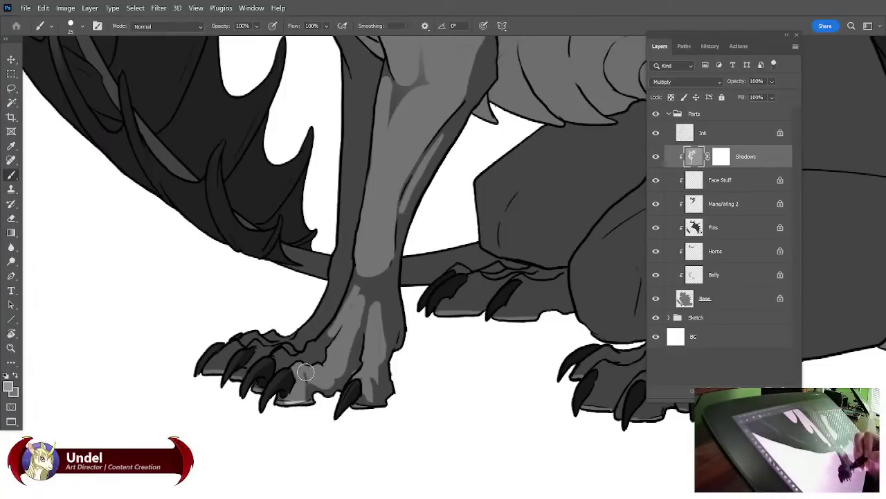
pyautogui.moveTo(316, 383)
pyautogui.mouseDown()
pyautogui.moveTo(334, 388)
pyautogui.moveTo(327, 363)
pyautogui.moveTo(339, 388)
pyautogui.moveTo(350, 379)
pyautogui.mouseUp()
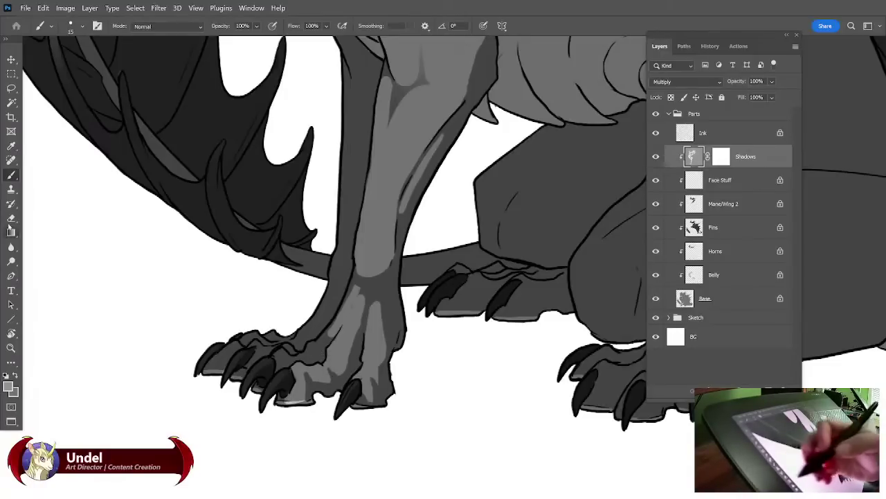
pyautogui.press('e')
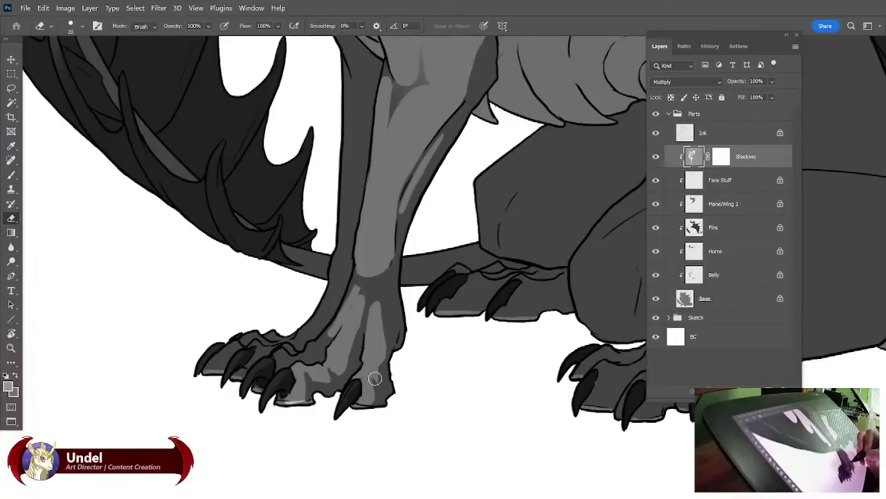
pyautogui.press('b')
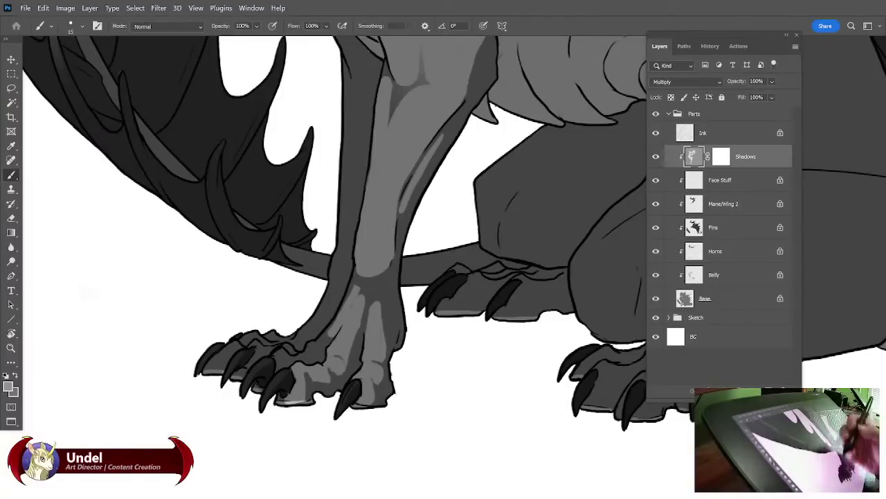
# Erase the shadow across the wrist to join the forearm's lit area to the lit toes with the size 20 eraser.
pyautogui.press('e')
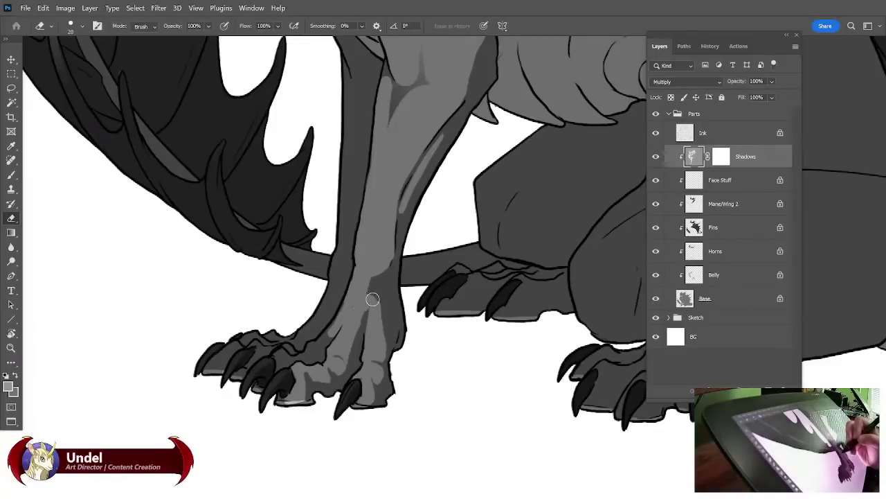
pyautogui.moveTo(376, 286); pyautogui.dragTo(383, 335)
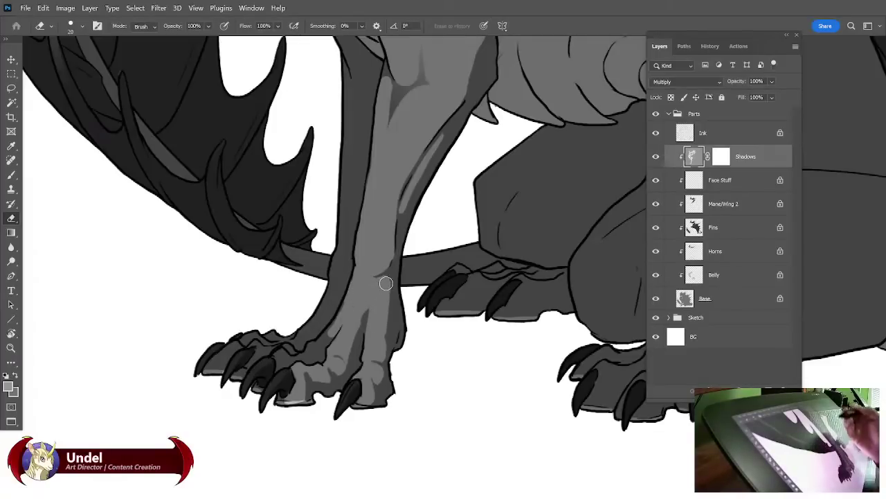
pyautogui.moveTo(386, 283)
pyautogui.mouseDown()
pyautogui.moveTo(445, 215)
pyautogui.moveTo(490, 214)
pyautogui.mouseUp()
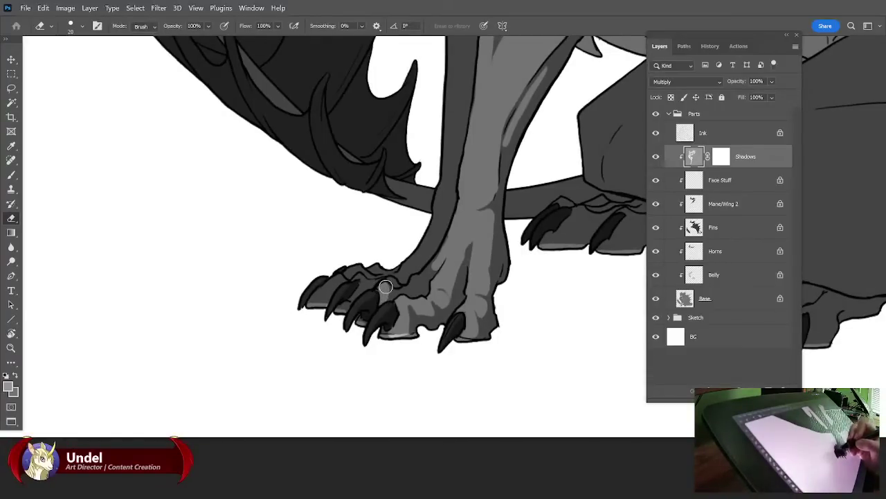
# Erase part of the shadow from the inner knuckles of the near front foot on the Shadows layer.
pyautogui.moveTo(420, 280)
pyautogui.mouseDown()
pyautogui.moveTo(413, 291)
pyautogui.moveTo(441, 260)
pyautogui.mouseUp()
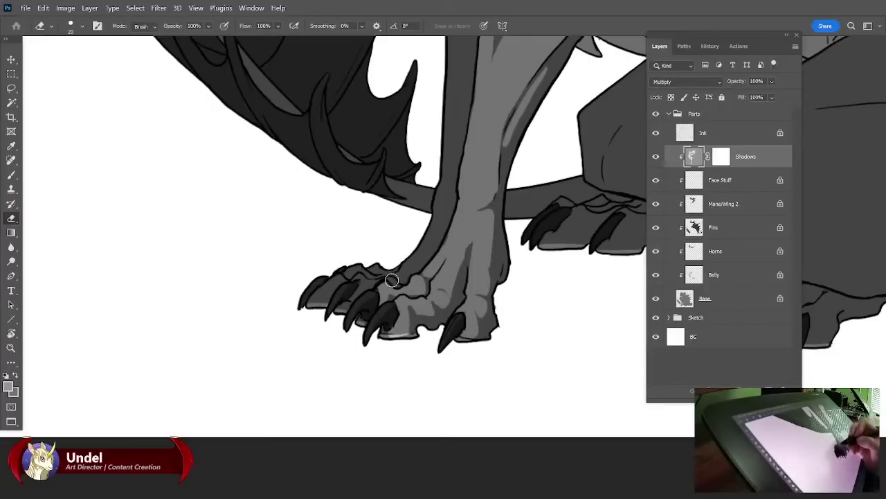
pyautogui.moveTo(559, 311); pyautogui.dragTo(540, 354)
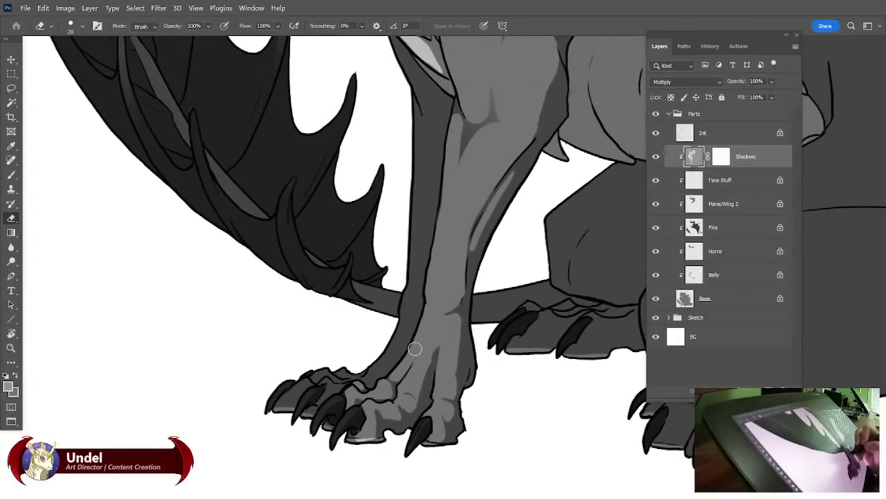
pyautogui.moveTo(558, 351)
pyautogui.mouseDown()
pyautogui.moveTo(522, 386)
pyautogui.moveTo(427, 343)
pyautogui.mouseUp()
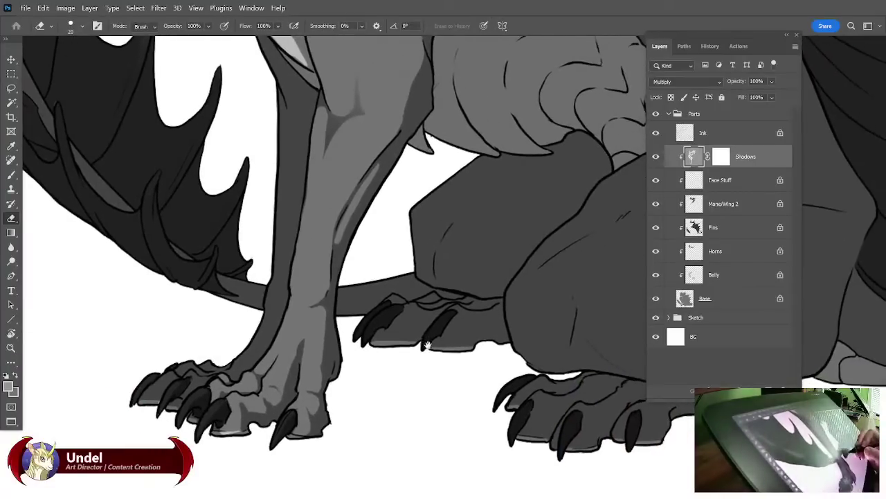
# Erase the shadow along the front edge of the far front leg, from below the chest down to the ankle.
pyautogui.press('b')
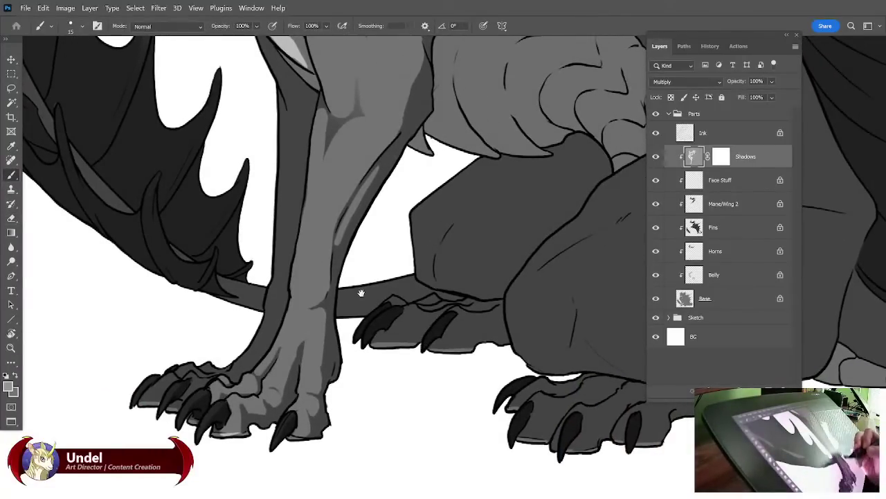
pyautogui.moveTo(361, 293); pyautogui.dragTo(347, 327)
pyautogui.click(11, 217)
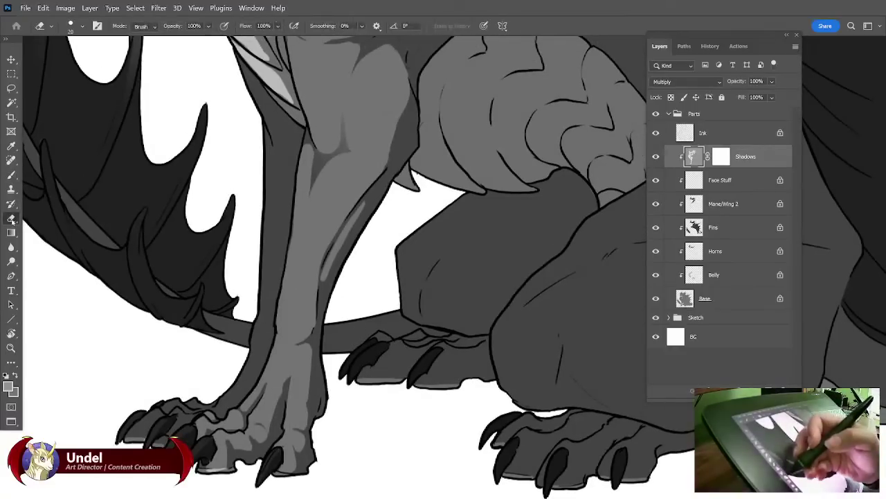
pyautogui.moveTo(443, 259); pyautogui.dragTo(467, 348)
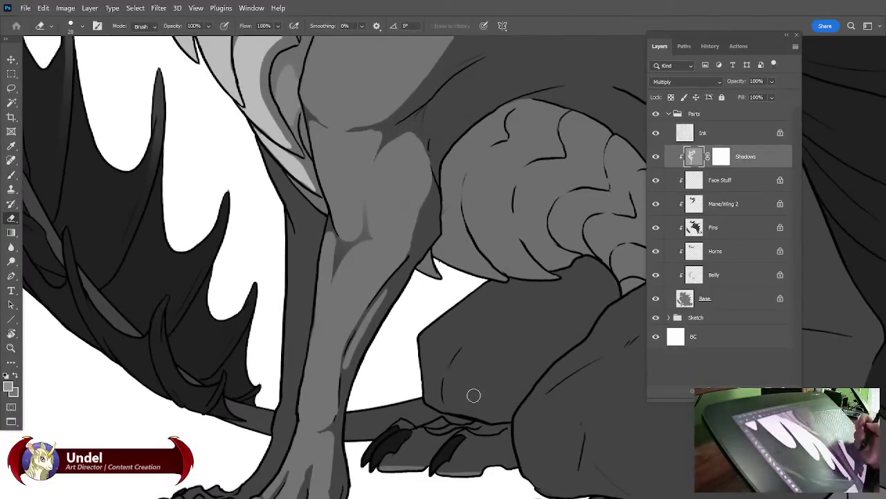
pyautogui.moveTo(258, 147); pyautogui.dragTo(296, 225)
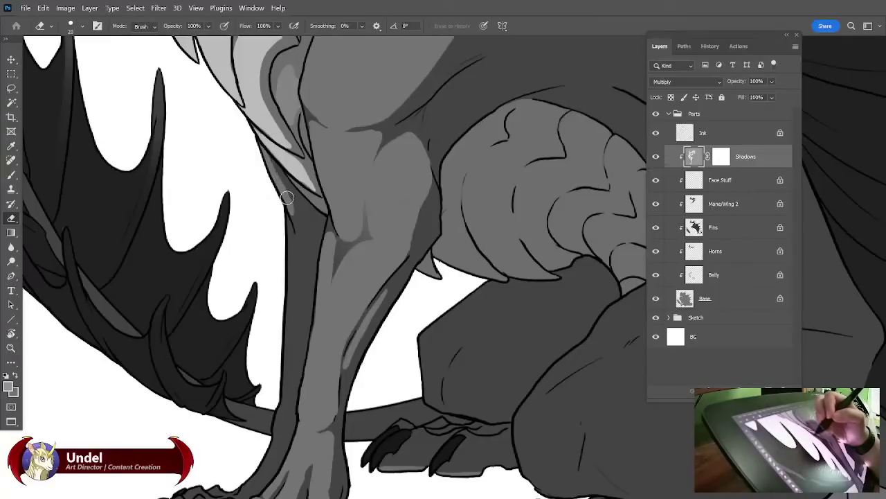
pyautogui.moveTo(272, 171)
pyautogui.mouseDown()
pyautogui.moveTo(302, 241)
pyautogui.moveTo(287, 271)
pyautogui.moveTo(288, 225)
pyautogui.moveTo(279, 406)
pyautogui.mouseUp()
pyautogui.moveTo(368, 366); pyautogui.dragTo(426, 269)
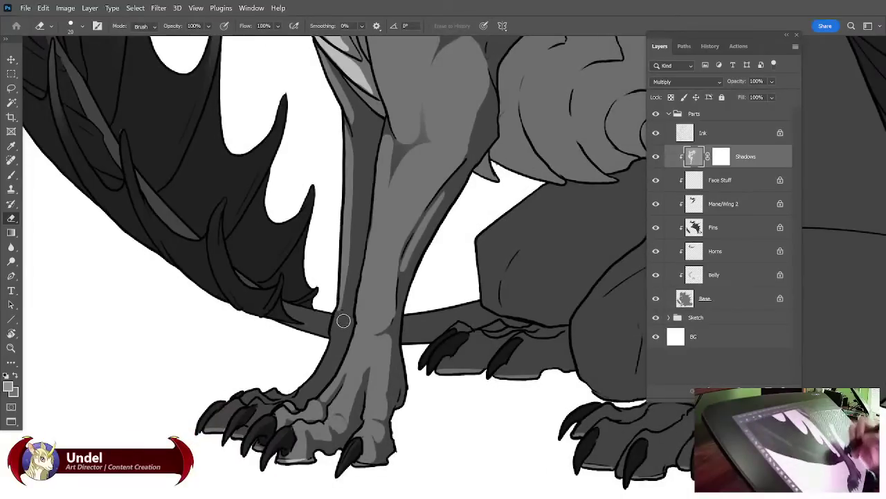
pyautogui.moveTo(340, 300)
pyautogui.mouseDown()
pyautogui.moveTo(333, 335)
pyautogui.moveTo(343, 264)
pyautogui.mouseUp()
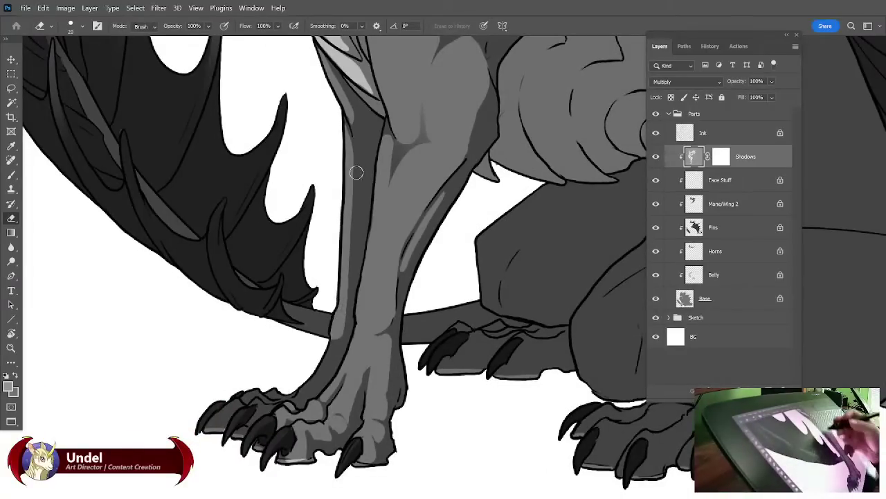
pyautogui.moveTo(337, 334); pyautogui.dragTo(315, 366)
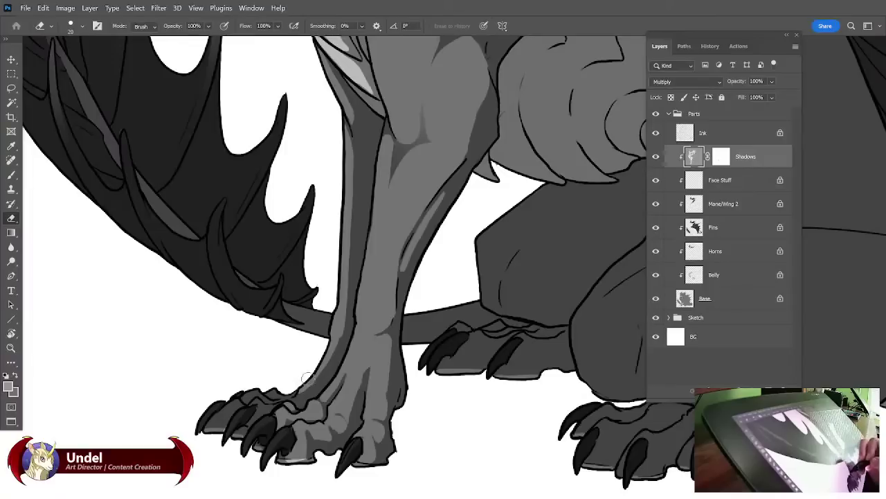
# Erase shadow from the tops of the far front foot's toes and knuckles, leaving shaded creases between them.
pyautogui.moveTo(235, 403); pyautogui.dragTo(208, 429)
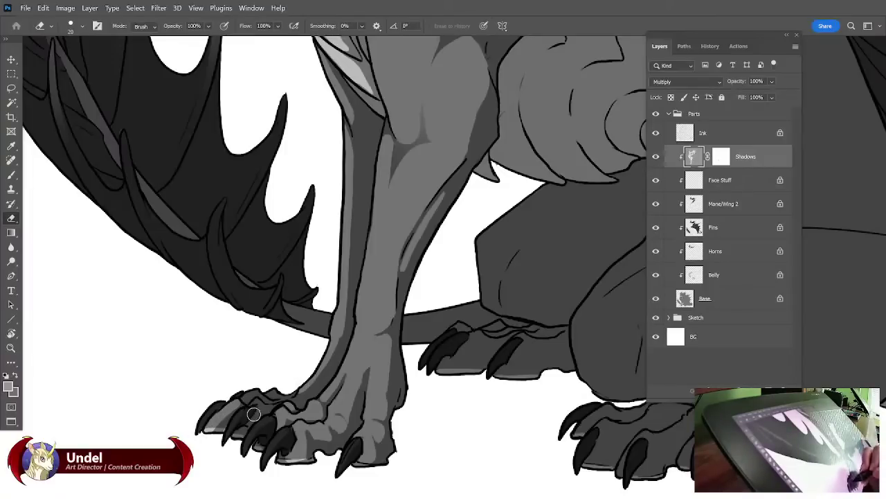
pyautogui.moveTo(257, 399); pyautogui.dragTo(242, 431)
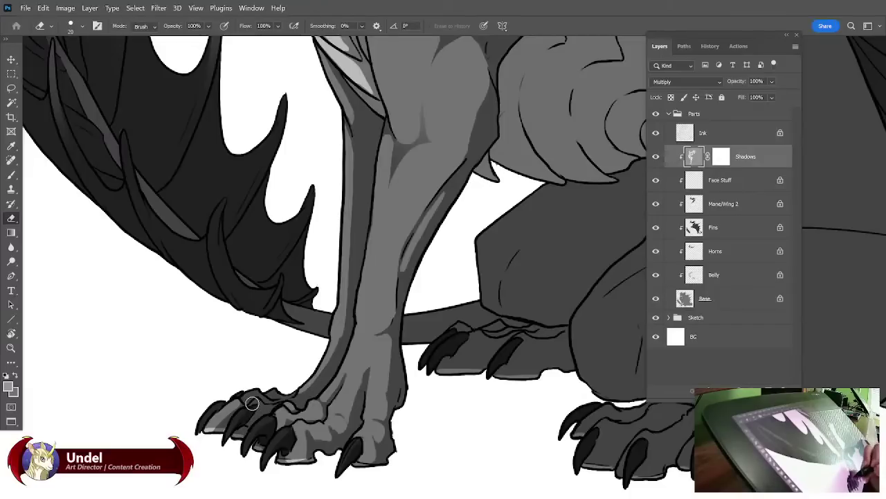
pyautogui.moveTo(257, 403); pyautogui.dragTo(278, 406)
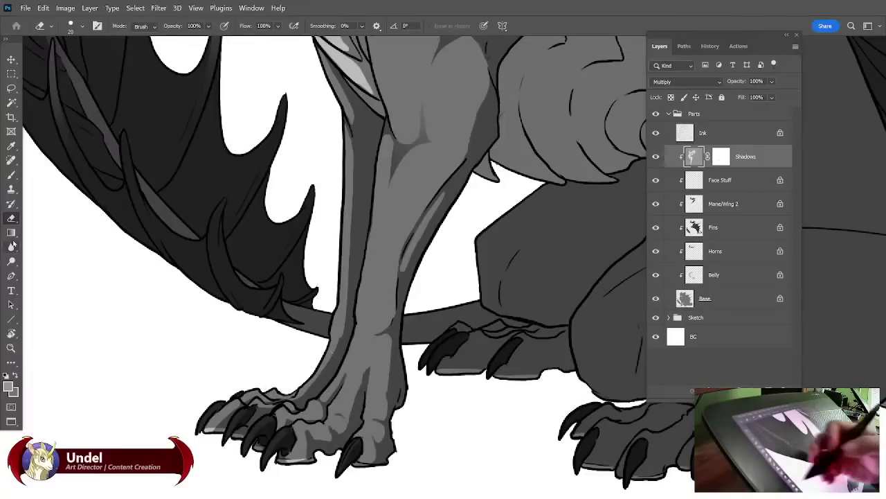
# Paint shadow back over the far front leg's shin and ankle to narrow the lit strip.
pyautogui.click(11, 175)
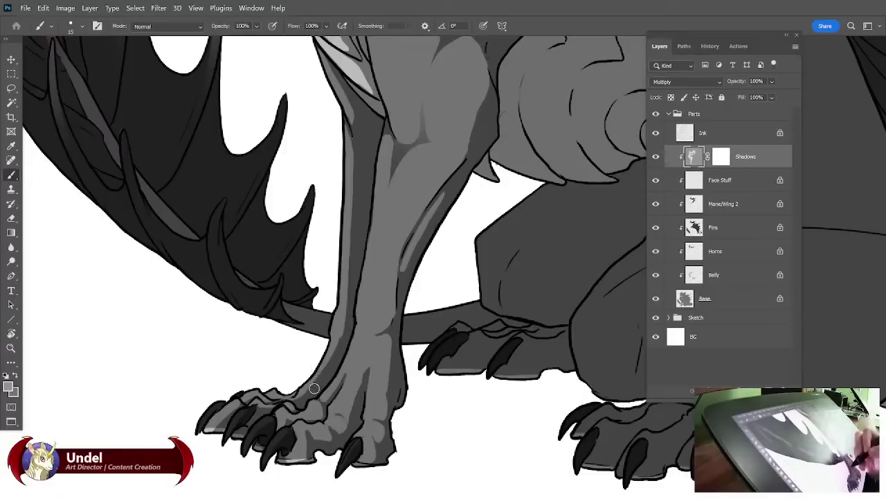
pyautogui.moveTo(333, 349)
pyautogui.mouseDown()
pyautogui.moveTo(347, 305)
pyautogui.moveTo(333, 347)
pyautogui.moveTo(358, 245)
pyautogui.mouseUp()
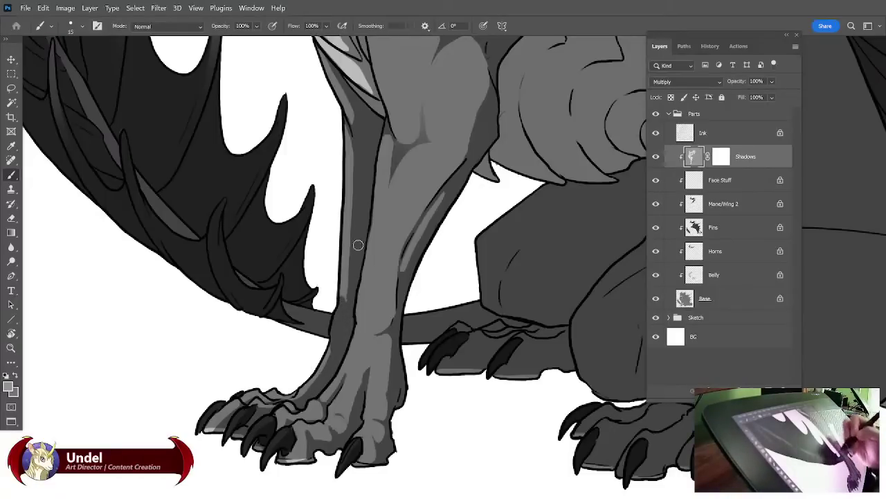
pyautogui.moveTo(346, 302); pyautogui.dragTo(355, 233)
pyautogui.moveTo(347, 267); pyautogui.dragTo(354, 220)
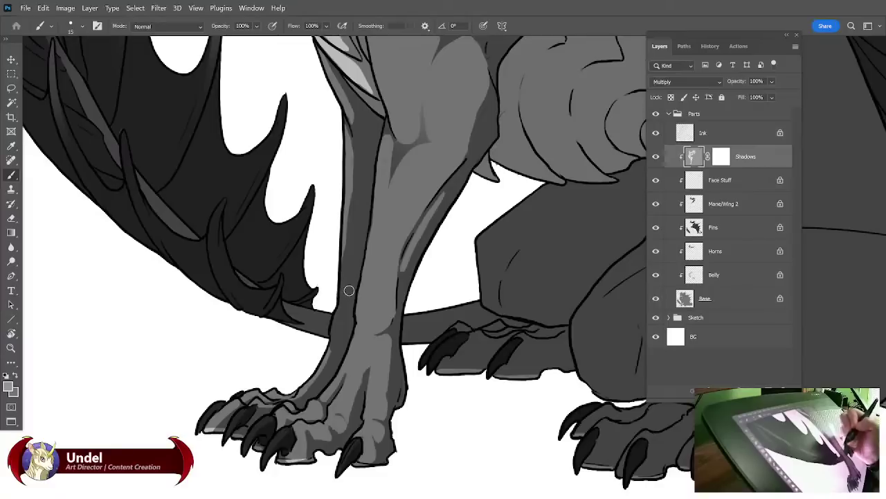
# Erase a thinner lit strip down the far front leg's front edge and touch up the shadow where it meets the chest.
pyautogui.press('e')
pyautogui.moveTo(353, 114)
pyautogui.mouseDown()
pyautogui.moveTo(354, 177)
pyautogui.moveTo(338, 292)
pyautogui.mouseUp()
pyautogui.moveTo(510, 287); pyautogui.dragTo(453, 404)
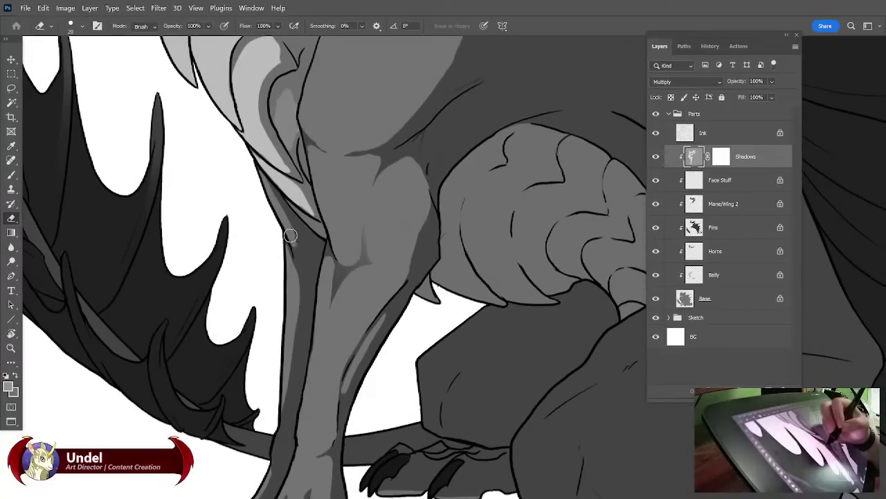
pyautogui.press('b')
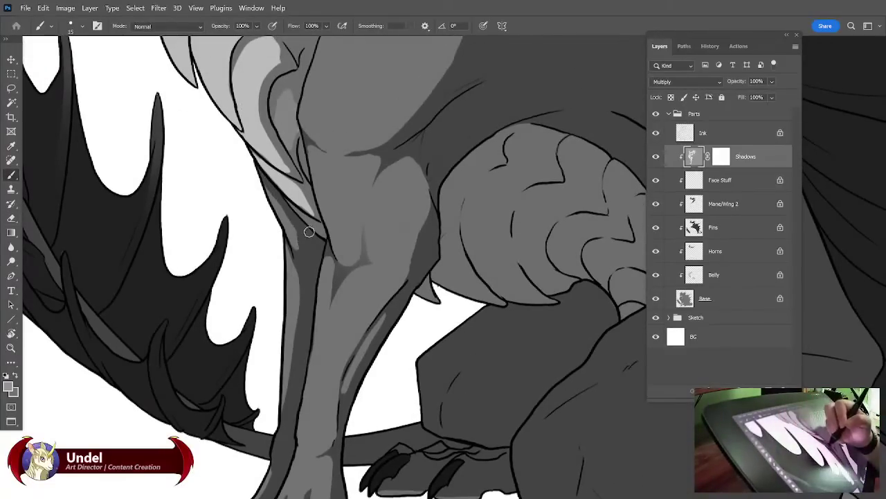
# Erase lit patches and thin highlight streaks from the shadow on the fin membranes behind the dragon's neck.
pyautogui.moveTo(480, 374); pyautogui.dragTo(457, 249)
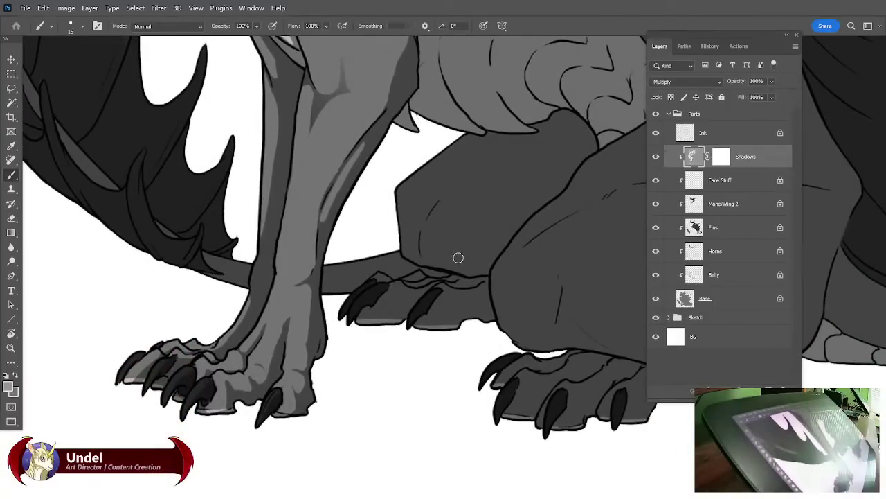
pyautogui.scroll(-6, 458, 258)
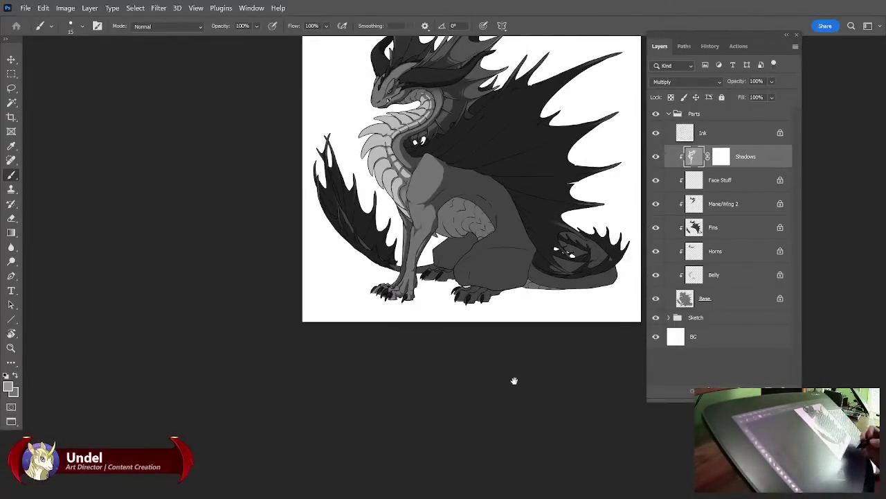
pyautogui.moveTo(514, 381); pyautogui.dragTo(451, 469)
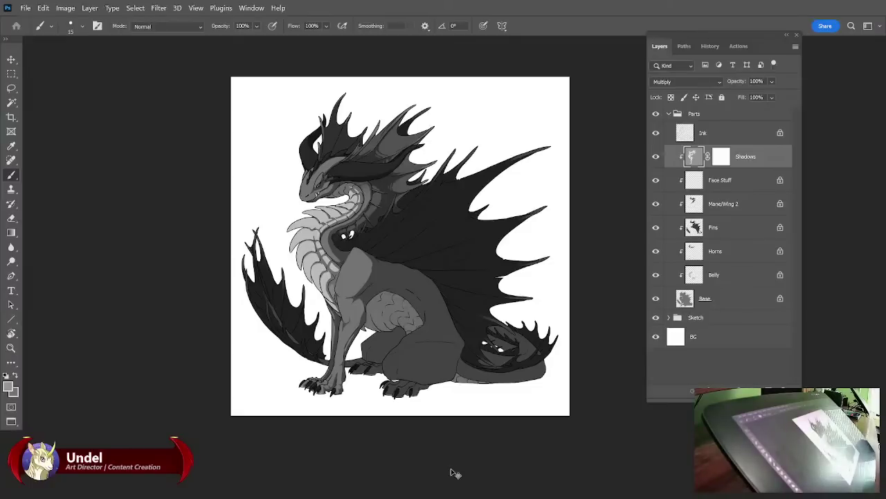
pyautogui.scroll(8, 452, 471)
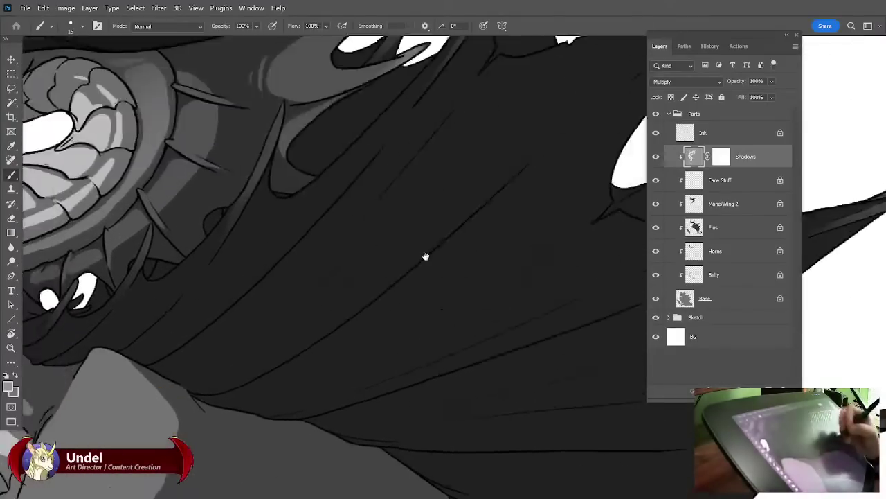
pyautogui.moveTo(369, 46)
pyautogui.mouseDown()
pyautogui.moveTo(447, 237)
pyautogui.moveTo(491, 205)
pyautogui.mouseUp()
pyautogui.press('e')
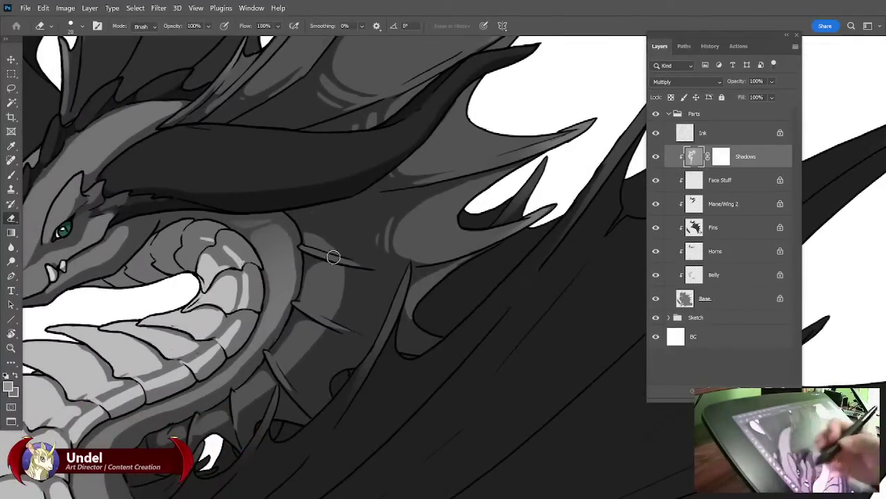
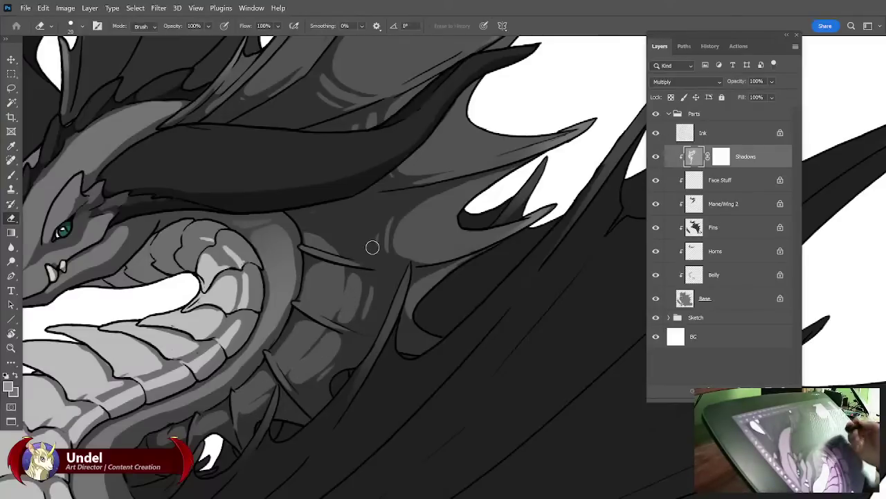
pyautogui.scroll(1, 372, 247)
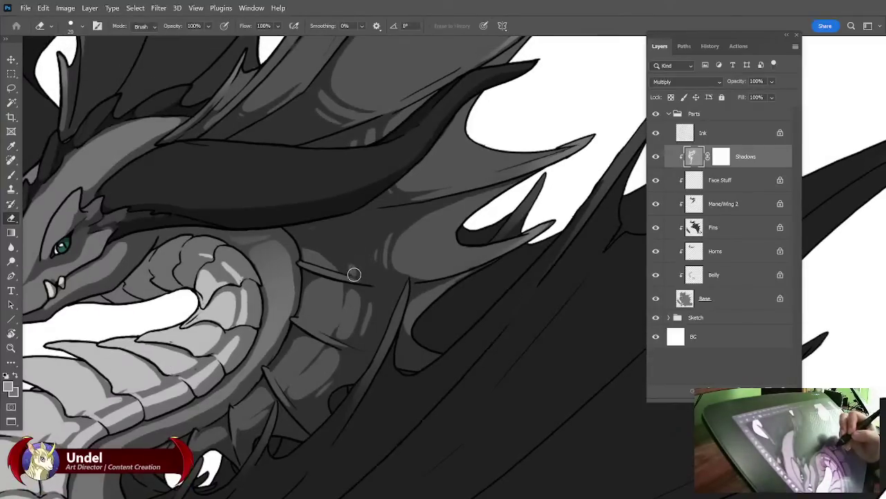
pyautogui.moveTo(404, 317); pyautogui.dragTo(459, 254)
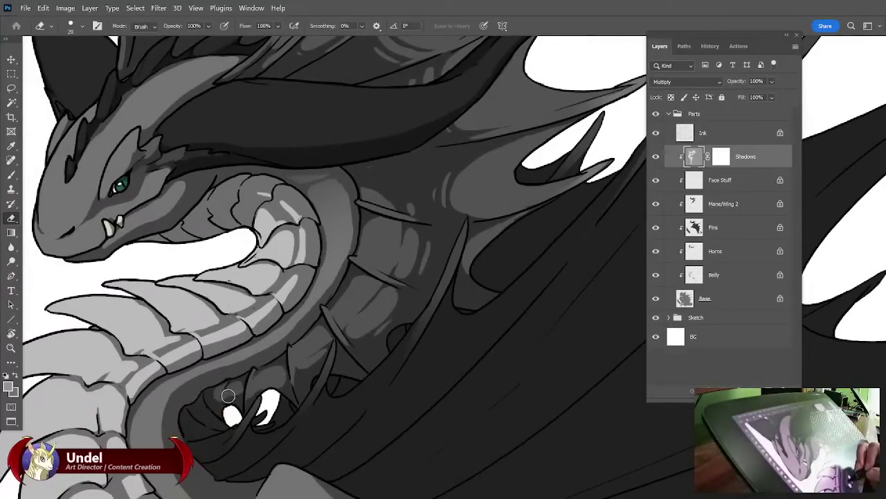
# Lasso the highlighted areas of the two middle neck fin membranes and try a linear gradient across them.
pyautogui.press('l')
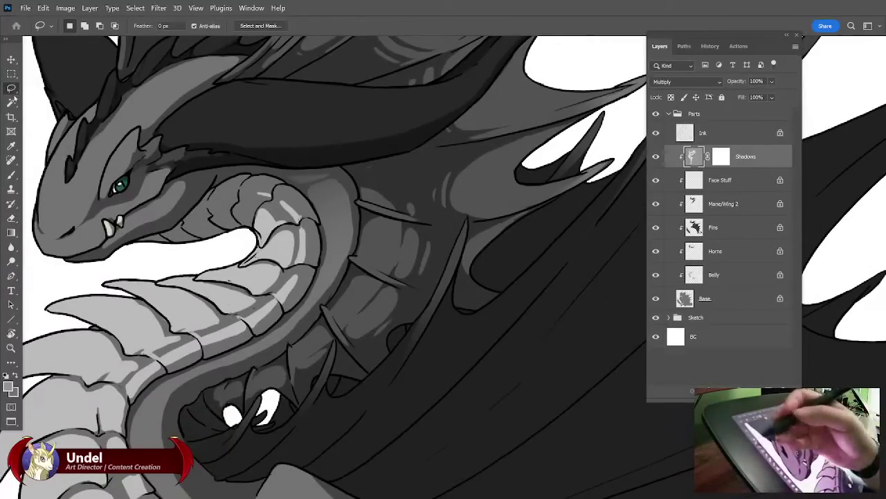
pyautogui.moveTo(428, 234)
pyautogui.mouseDown()
pyautogui.moveTo(388, 238)
pyautogui.moveTo(399, 278)
pyautogui.moveTo(441, 251)
pyautogui.moveTo(436, 224)
pyautogui.mouseUp()
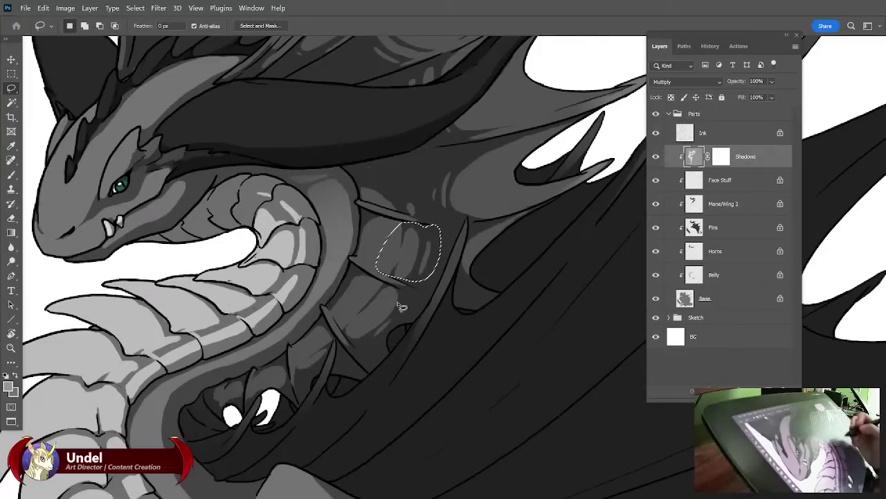
pyautogui.moveTo(410, 300)
pyautogui.mouseDown()
pyautogui.moveTo(345, 322)
pyautogui.moveTo(357, 347)
pyautogui.moveTo(413, 301)
pyautogui.mouseUp()
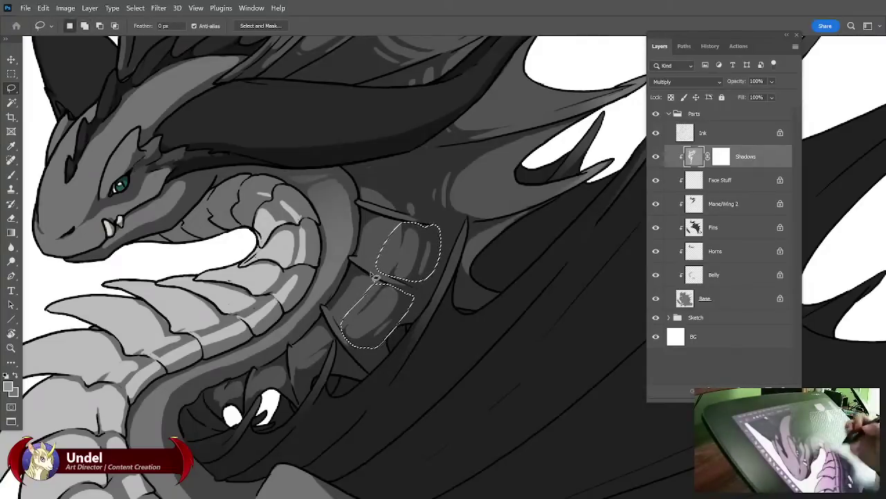
pyautogui.click(11, 232)
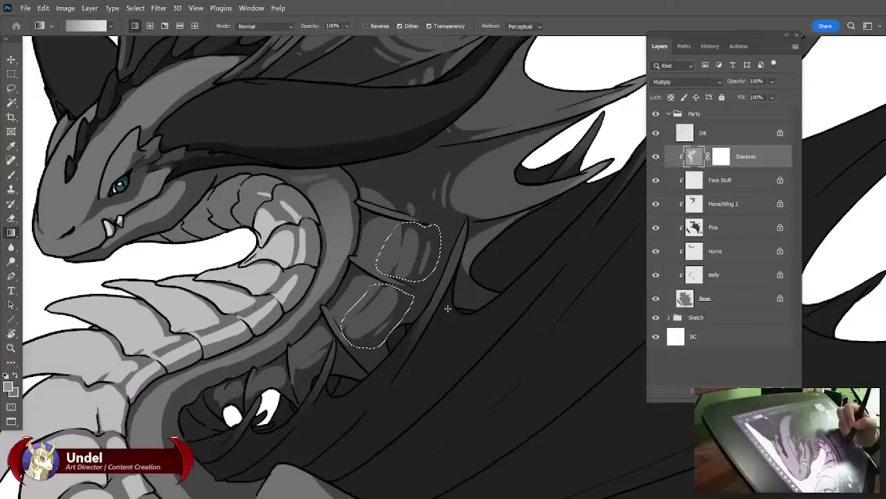
pyautogui.moveTo(362, 263); pyautogui.dragTo(364, 265)
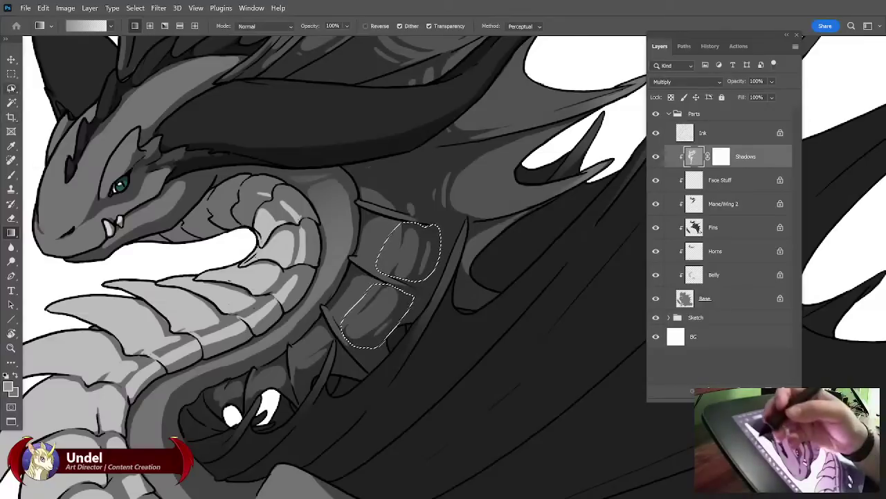
# Remove the lower membrane from the selection, fade the upper membrane's shading with a linear gradient, and deselect.
pyautogui.press('l')
pyautogui.moveTo(400, 281); pyautogui.dragTo(323, 282)
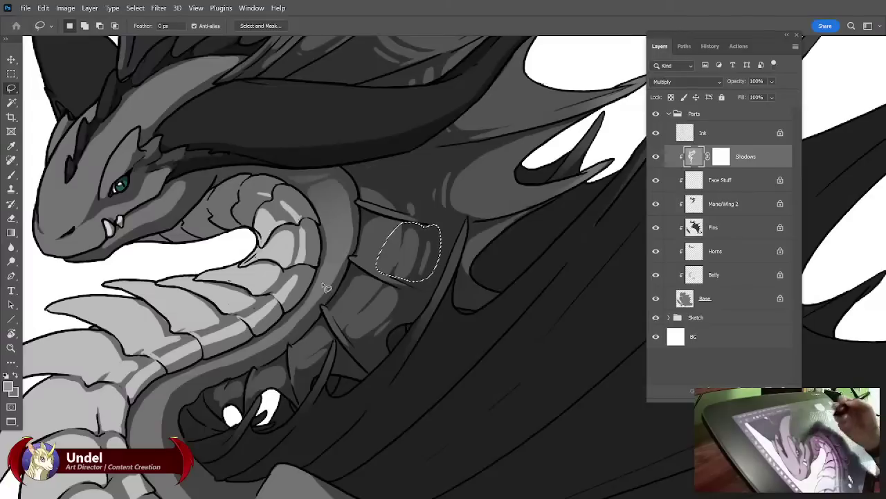
pyautogui.press('g')
pyautogui.moveTo(436, 255)
pyautogui.mouseDown()
pyautogui.moveTo(384, 245)
pyautogui.moveTo(479, 279)
pyautogui.moveTo(385, 245)
pyautogui.mouseUp()
pyautogui.hotkey('ctrl', 'd')
pyautogui.hotkey('ctrl', 'z')
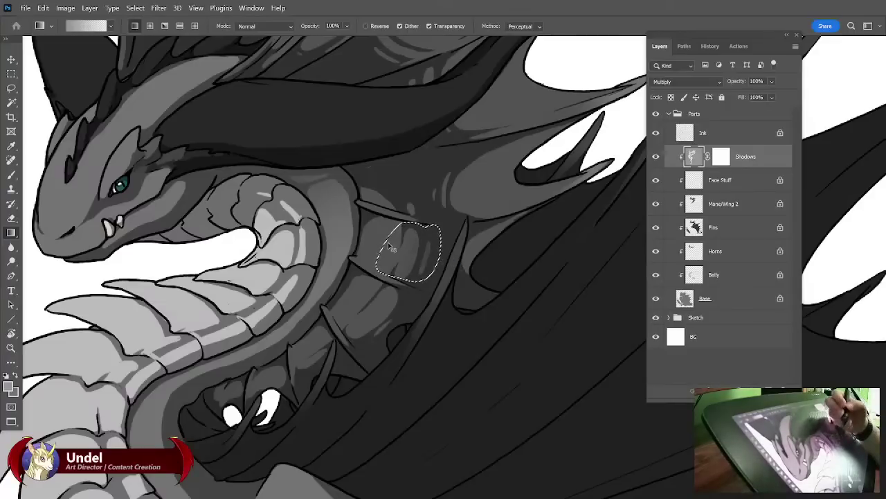
pyautogui.hotkey('ctrl', 'd')
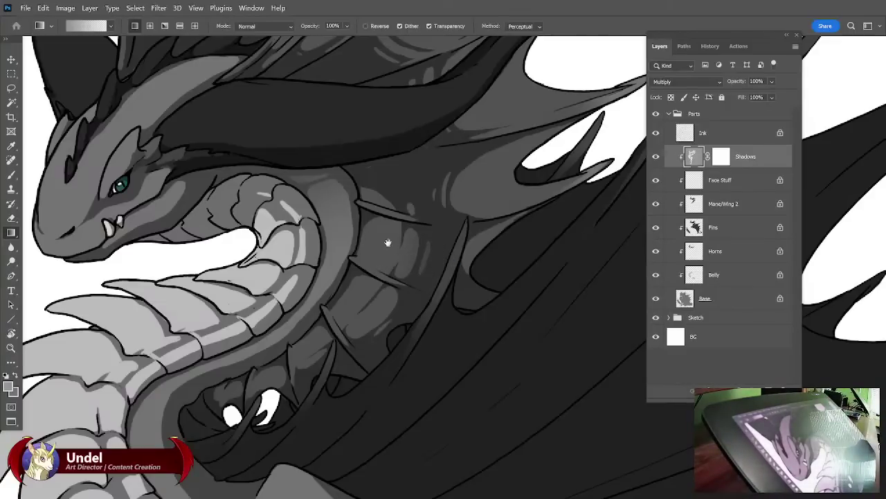
pyautogui.moveTo(511, 360); pyautogui.dragTo(558, 395)
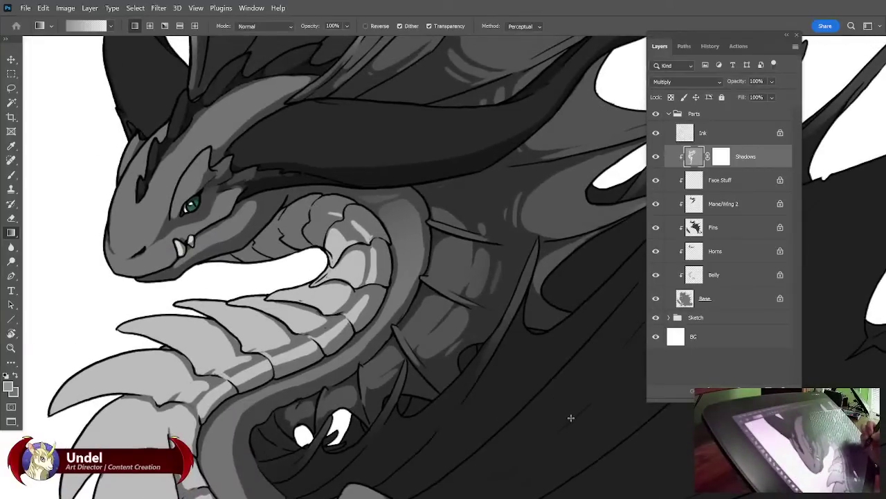
# Undo the linear gradient shading on the neck fin membranes.
pyautogui.hotkey('ctrl', 'z')
pyautogui.hotkey('ctrl', 'z')
pyautogui.hotkey('ctrl', 'z')
pyautogui.hotkey('ctrl', 'z')
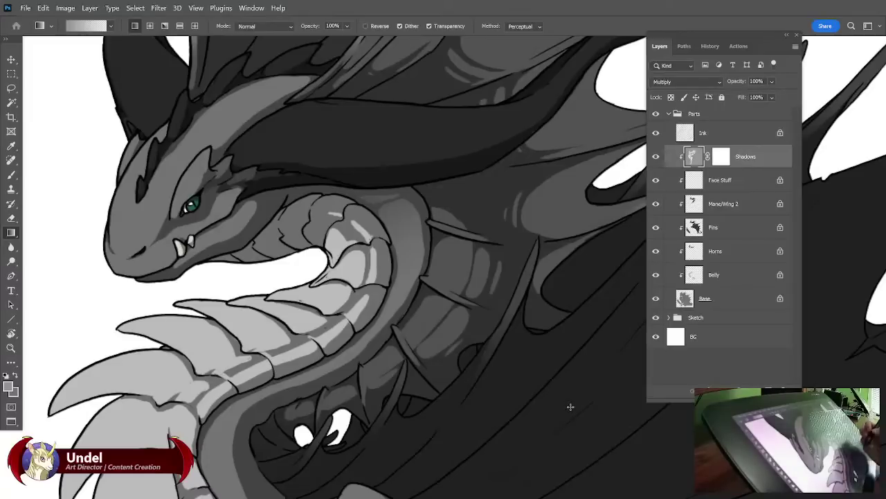
# Paint shadow over the highlight streaks on the two middle neck fin membranes and erase thinner, broken streaks in their place.
pyautogui.press('e')
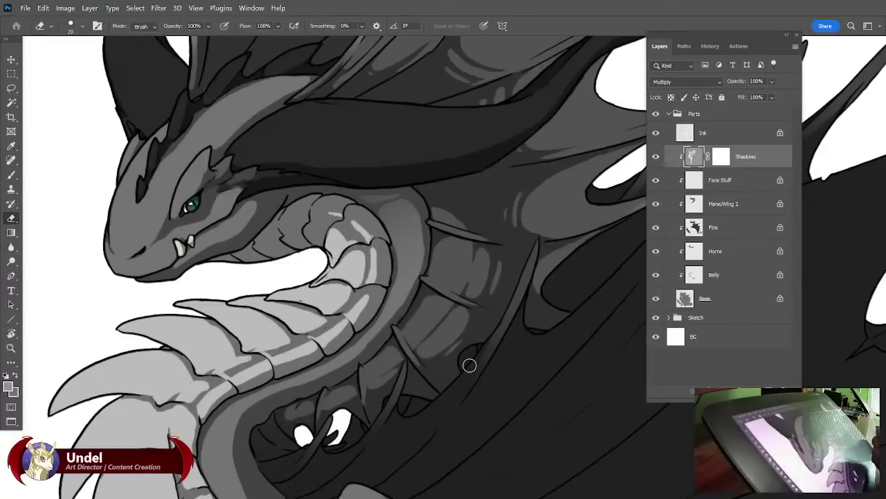
pyautogui.press('b')
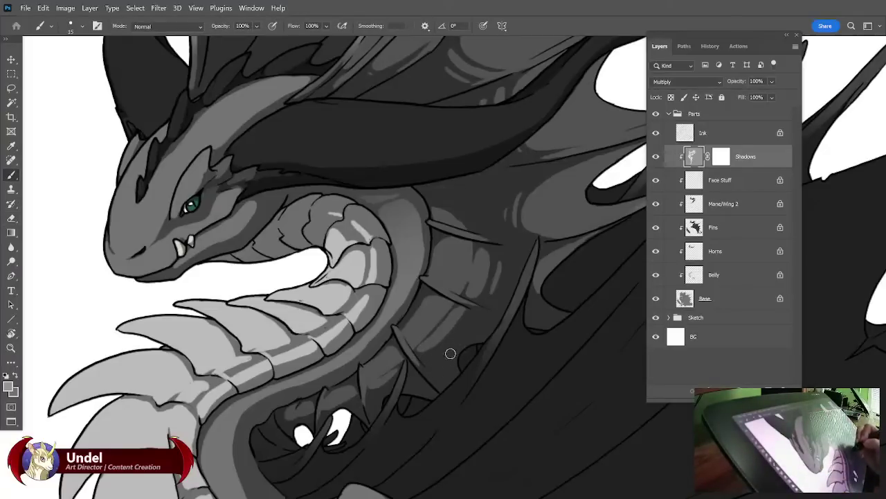
pyautogui.moveTo(501, 259)
pyautogui.mouseDown()
pyautogui.moveTo(474, 298)
pyautogui.moveTo(488, 256)
pyautogui.mouseUp()
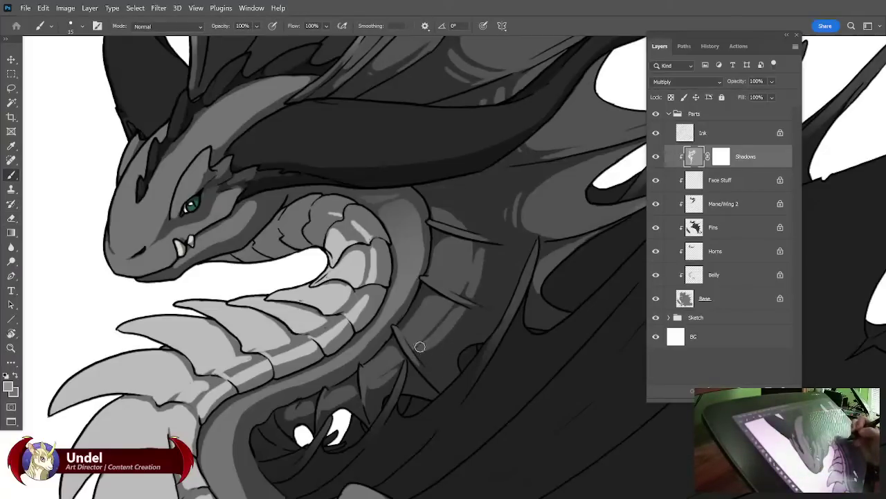
pyautogui.press('e')
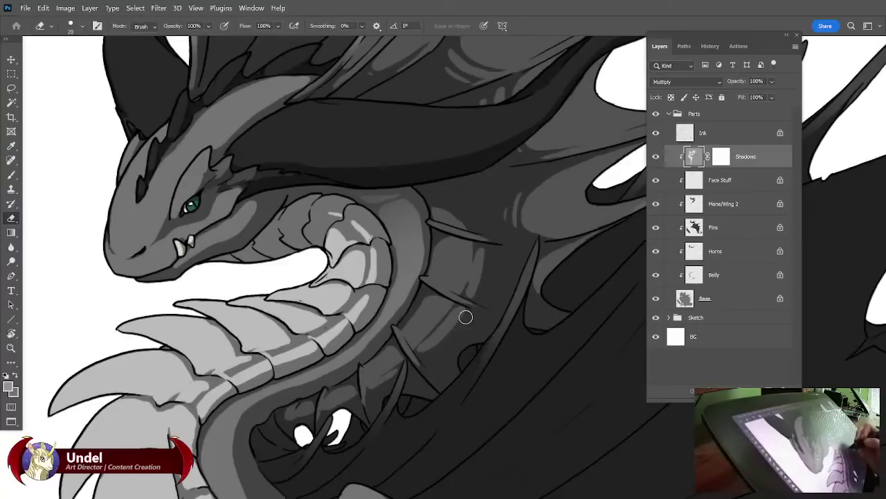
pyautogui.moveTo(464, 320); pyautogui.dragTo(439, 347)
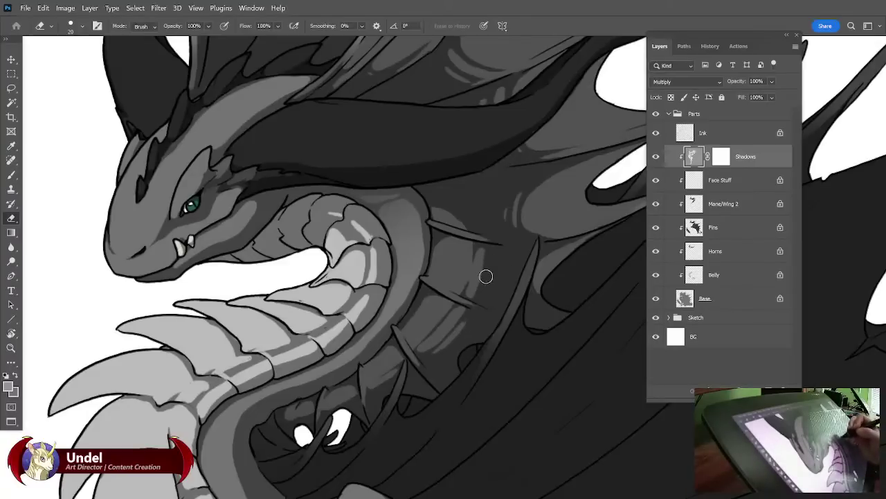
pyautogui.moveTo(485, 276); pyautogui.dragTo(491, 259)
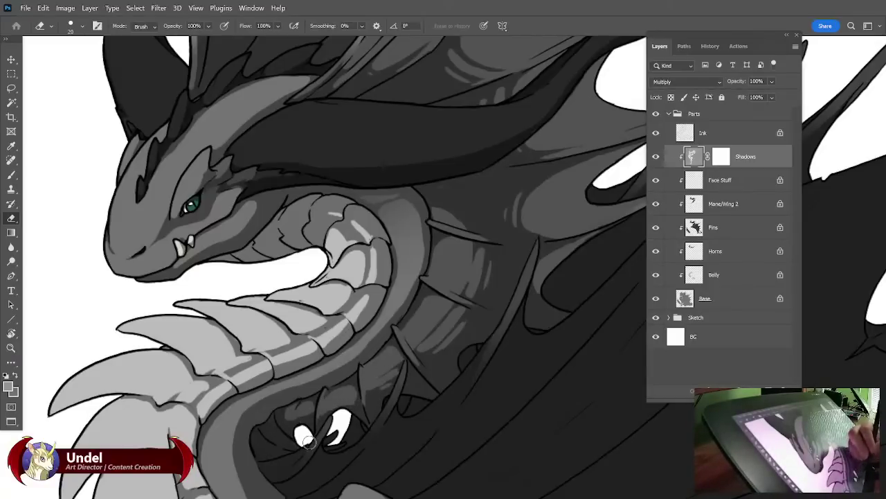
# Erase the shadow along the long spine behind the neck fins to form a tapering lit edge.
pyautogui.moveTo(308, 437); pyautogui.dragTo(352, 319)
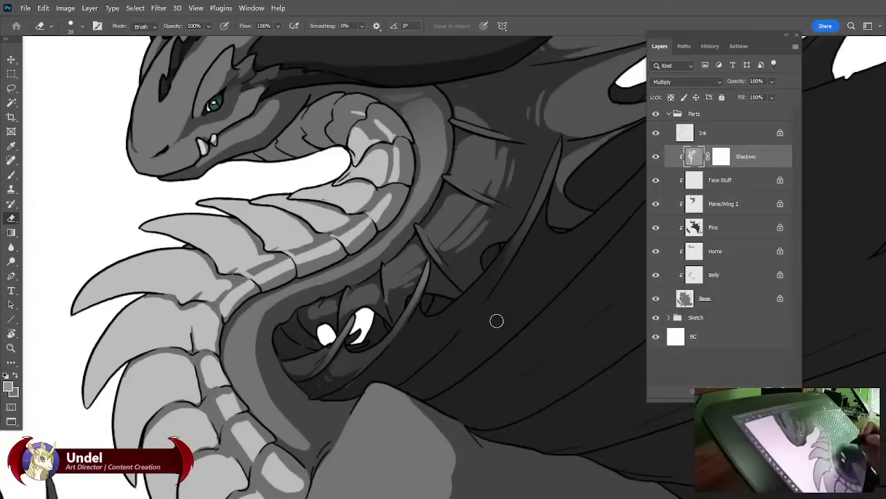
pyautogui.moveTo(496, 331); pyautogui.dragTo(390, 372)
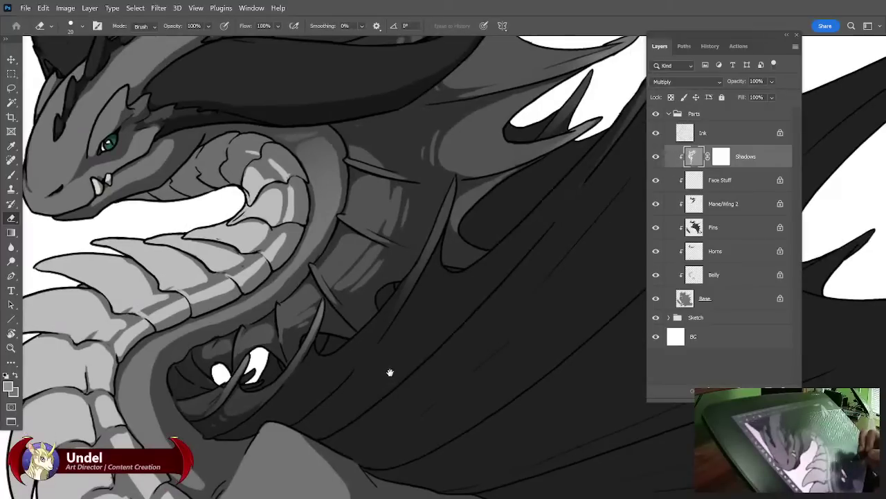
pyautogui.moveTo(445, 202)
pyautogui.mouseDown()
pyautogui.moveTo(434, 241)
pyautogui.moveTo(455, 188)
pyautogui.moveTo(405, 292)
pyautogui.mouseUp()
pyautogui.hotkey('ctrl', 'z')
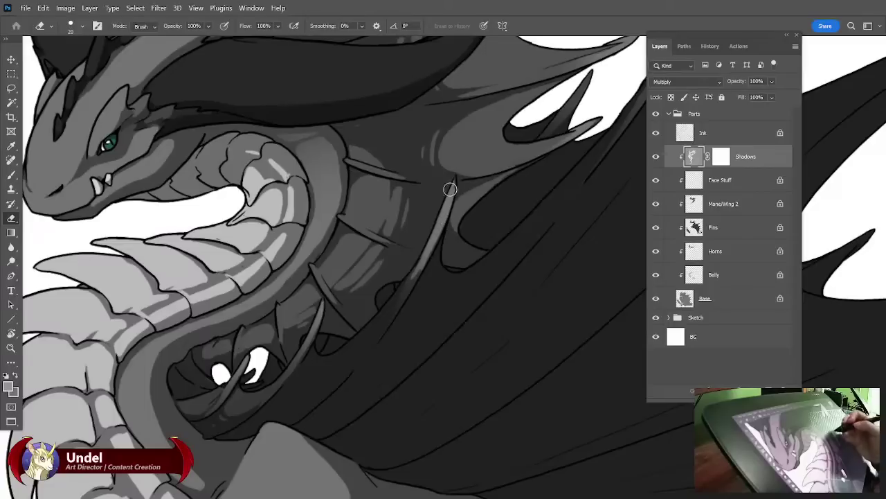
pyautogui.moveTo(405, 292)
pyautogui.mouseDown()
pyautogui.moveTo(419, 265)
pyautogui.moveTo(393, 322)
pyautogui.moveTo(441, 265)
pyautogui.mouseUp()
# Outline and erase a lit patch from the shadow on the fold at the wing's base, just below the long spine.
pyautogui.moveTo(331, 319)
pyautogui.mouseDown()
pyautogui.moveTo(347, 334)
pyautogui.moveTo(432, 231)
pyautogui.mouseUp()
pyautogui.moveTo(345, 299); pyautogui.dragTo(402, 272)
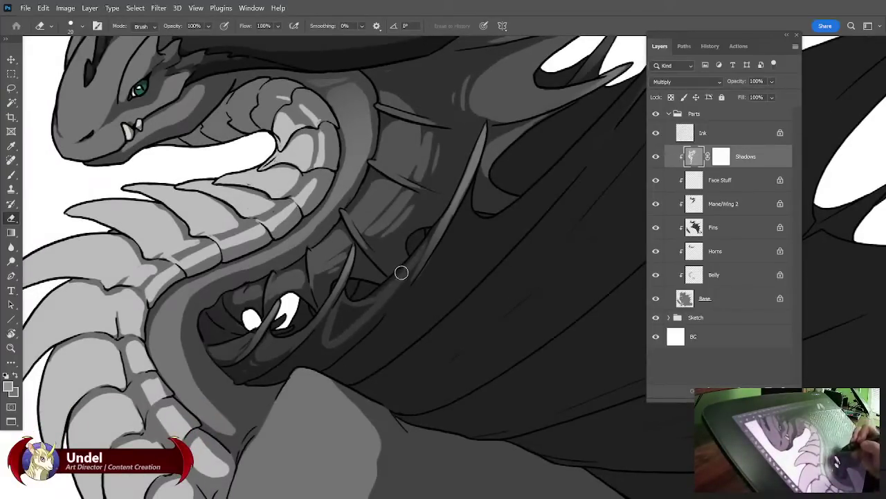
pyautogui.moveTo(368, 306); pyautogui.dragTo(405, 257)
pyautogui.moveTo(385, 287)
pyautogui.mouseDown()
pyautogui.moveTo(438, 224)
pyautogui.moveTo(334, 328)
pyautogui.moveTo(381, 300)
pyautogui.mouseUp()
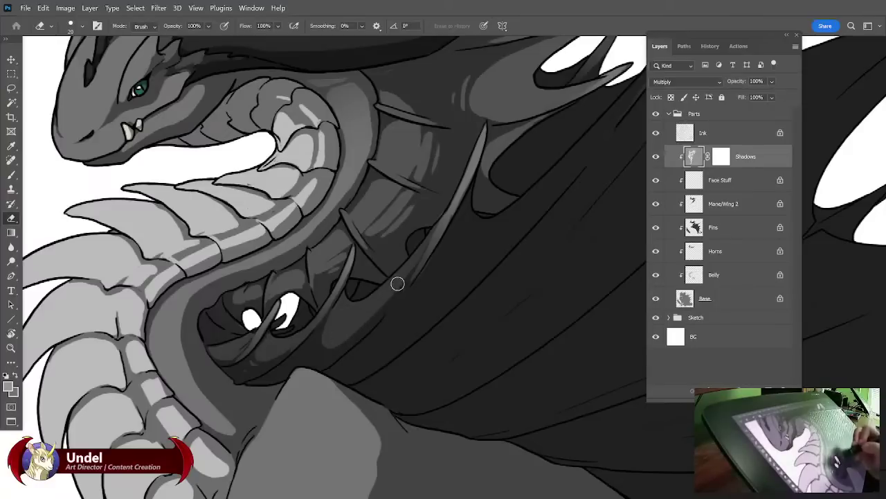
pyautogui.moveTo(333, 341)
pyautogui.mouseDown()
pyautogui.moveTo(405, 258)
pyautogui.moveTo(402, 283)
pyautogui.moveTo(409, 257)
pyautogui.mouseUp()
pyautogui.moveTo(409, 319); pyautogui.dragTo(435, 286)
pyautogui.moveTo(341, 309); pyautogui.dragTo(348, 323)
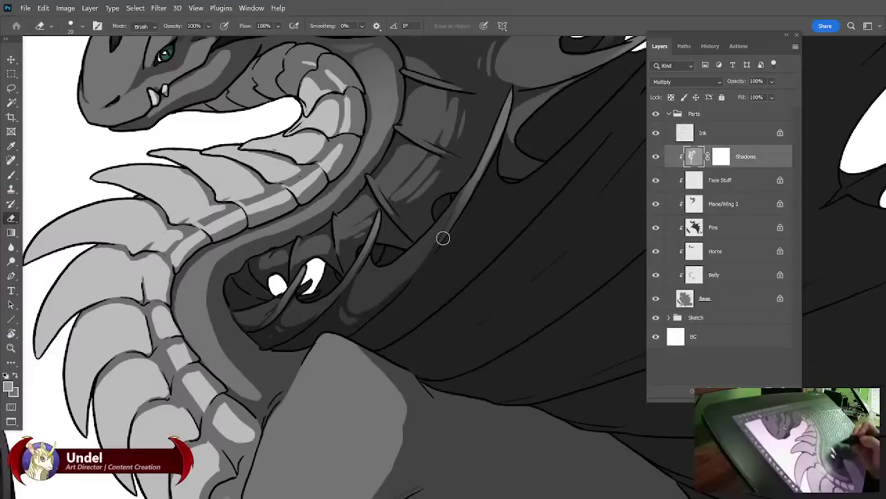
# Save the dragon illustration.
pyautogui.moveTo(637, 144)
pyautogui.mouseDown()
pyautogui.moveTo(482, 297)
pyautogui.moveTo(510, 261)
pyautogui.mouseUp()
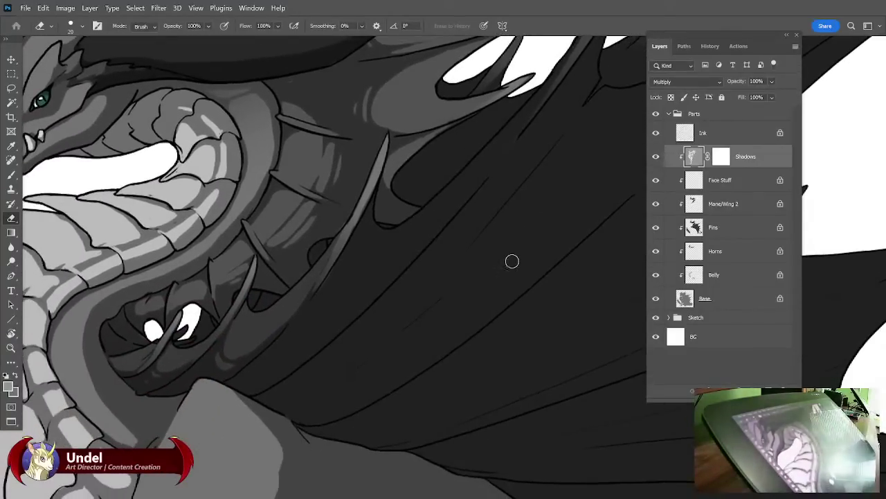
pyautogui.scroll(-8, 512, 261)
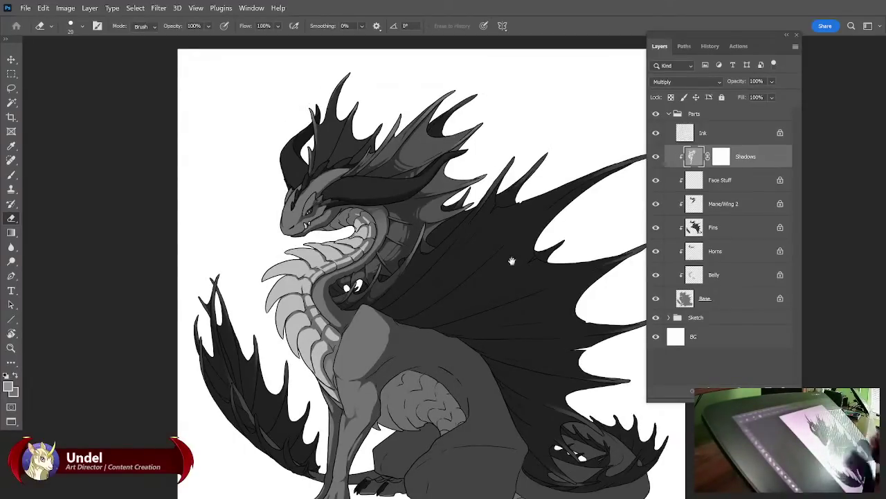
pyautogui.moveTo(535, 397); pyautogui.dragTo(509, 350)
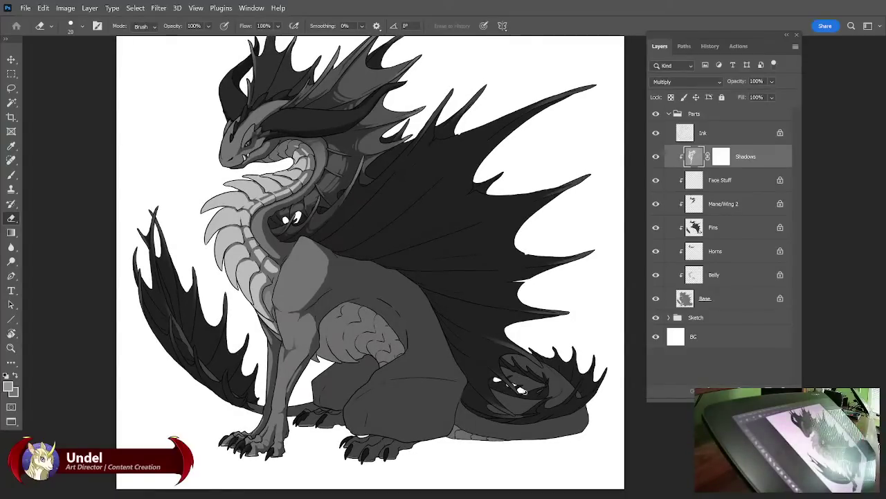
pyautogui.click(25, 8)
pyautogui.click(45, 133)
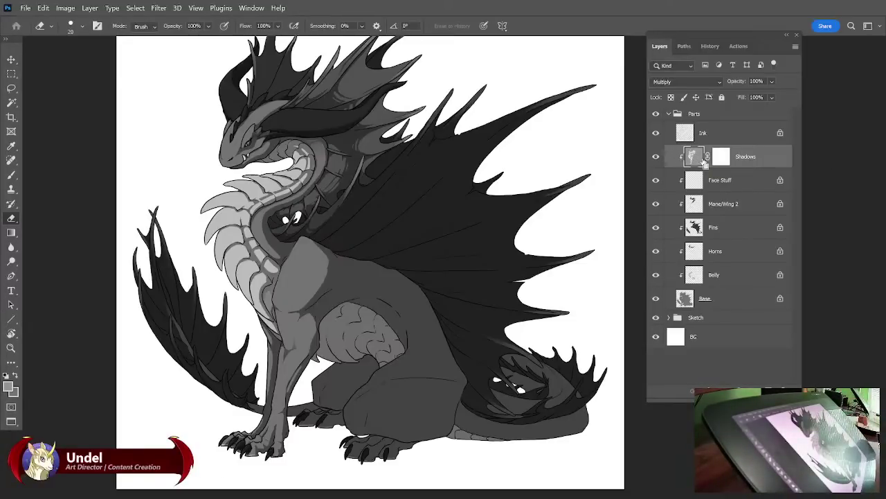
# Apply the layer mask of the Shadows layer.
pyautogui.hotkey('ctrl', '+')
pyautogui.hotkey('ctrl', '+')
pyautogui.hotkey('ctrl', '+')
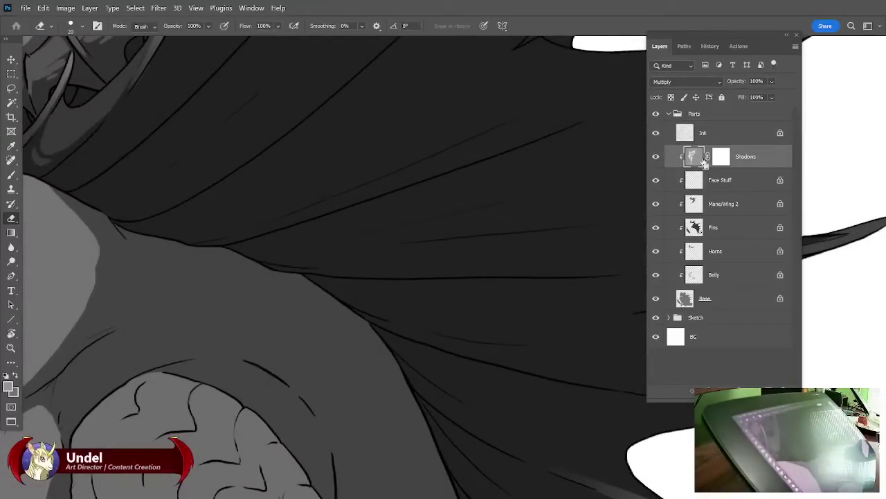
pyautogui.hotkey('ctrl', '-')
pyautogui.moveTo(462, 260)
pyautogui.mouseDown()
pyautogui.moveTo(483, 271)
pyautogui.moveTo(522, 242)
pyautogui.moveTo(516, 223)
pyautogui.moveTo(487, 390)
pyautogui.moveTo(467, 322)
pyautogui.moveTo(483, 351)
pyautogui.mouseUp()
pyautogui.hotkey('ctrl', '-')
pyautogui.hotkey('ctrl', '-')
pyautogui.hotkey('ctrl', '-')
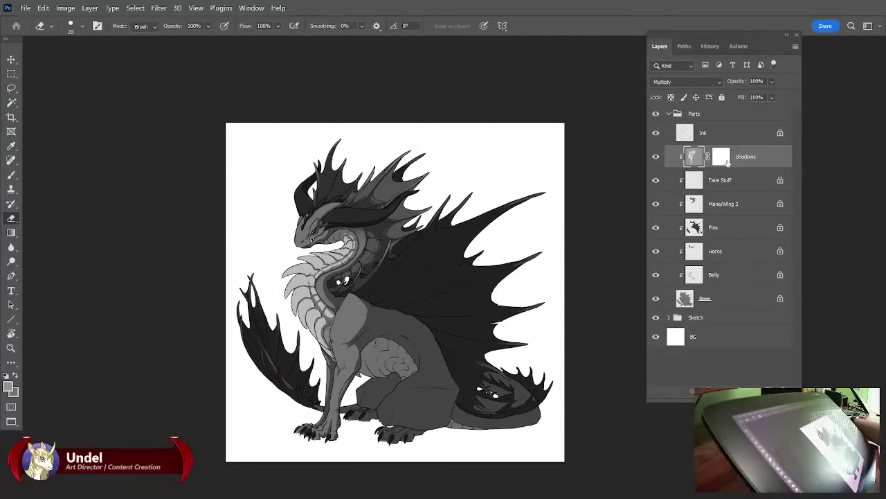
pyautogui.rightClick(725, 162)
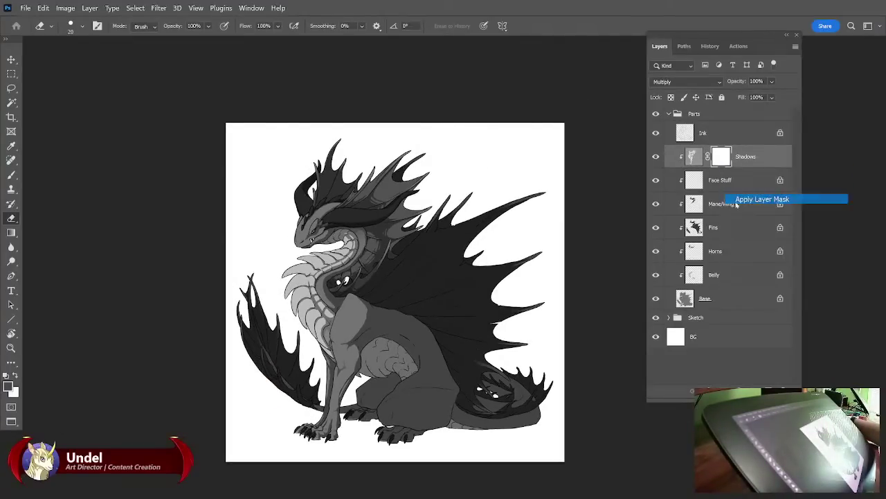
pyautogui.click(762, 199)
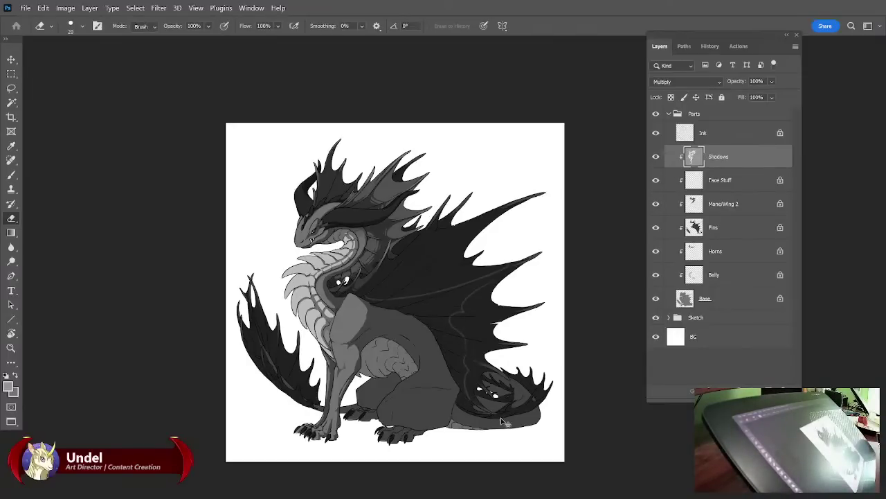
# Erase thin lit outlines that follow the upper wing's ribs and curve back near the base of its two large membranes.
pyautogui.hotkey('ctrl', '+')
pyautogui.hotkey('ctrl', '+')
pyautogui.hotkey('ctrl', '+')
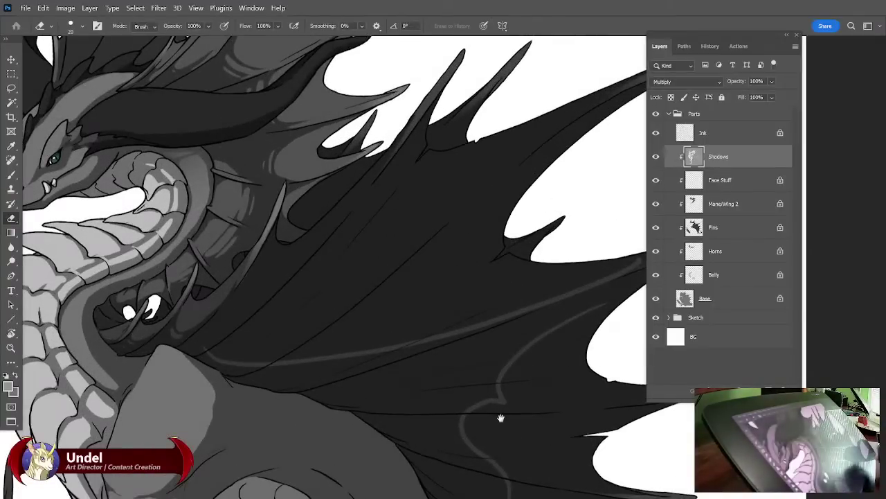
pyautogui.moveTo(485, 344); pyautogui.dragTo(426, 389)
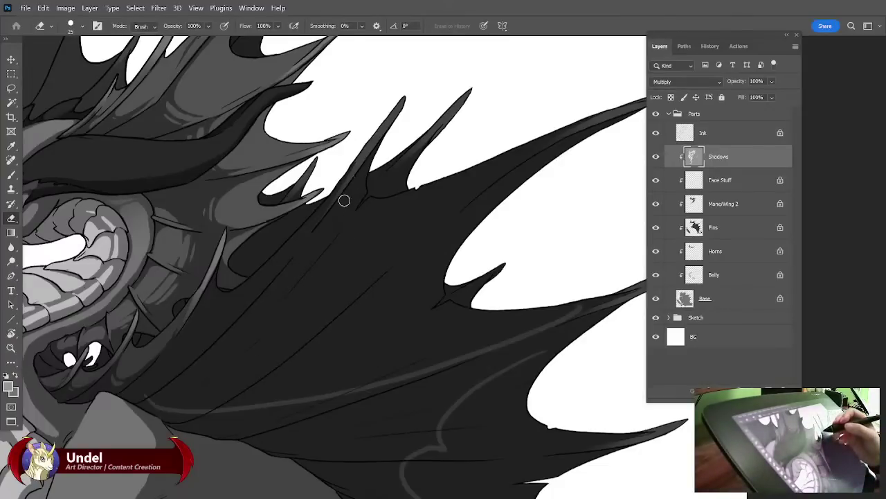
pyautogui.moveTo(346, 201)
pyautogui.mouseDown()
pyautogui.moveTo(247, 316)
pyautogui.moveTo(309, 330)
pyautogui.moveTo(499, 173)
pyautogui.mouseUp()
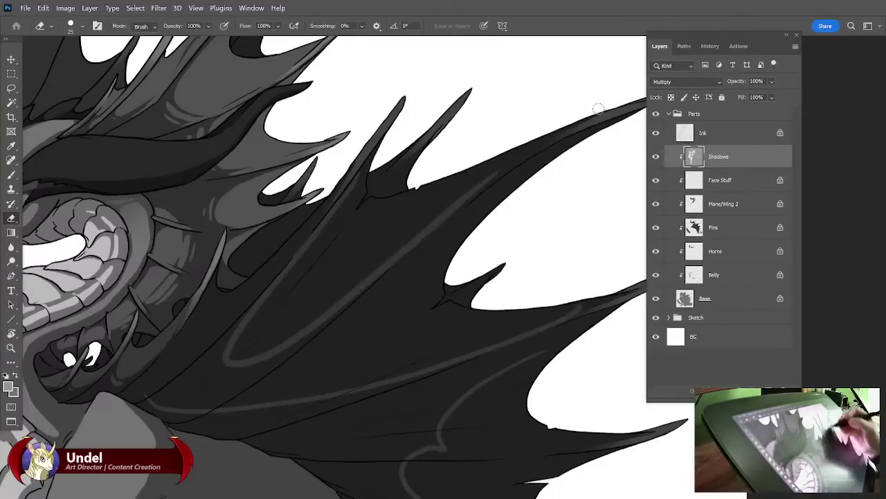
pyautogui.moveTo(449, 268); pyautogui.dragTo(467, 217)
pyautogui.moveTo(543, 119)
pyautogui.mouseDown()
pyautogui.moveTo(294, 333)
pyautogui.moveTo(303, 346)
pyautogui.moveTo(391, 325)
pyautogui.moveTo(595, 237)
pyautogui.mouseUp()
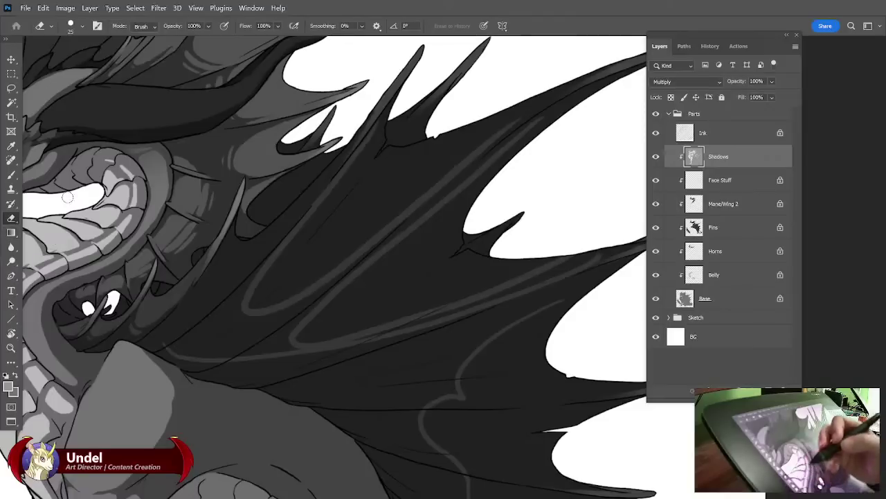
# Paint out the lit line reaching the wing's base and erase jagged-edged lit areas inside the lower ends of the membrane outlines.
pyautogui.press('b')
pyautogui.moveTo(171, 352)
pyautogui.mouseDown()
pyautogui.moveTo(214, 373)
pyautogui.moveTo(247, 371)
pyautogui.moveTo(235, 346)
pyautogui.mouseUp()
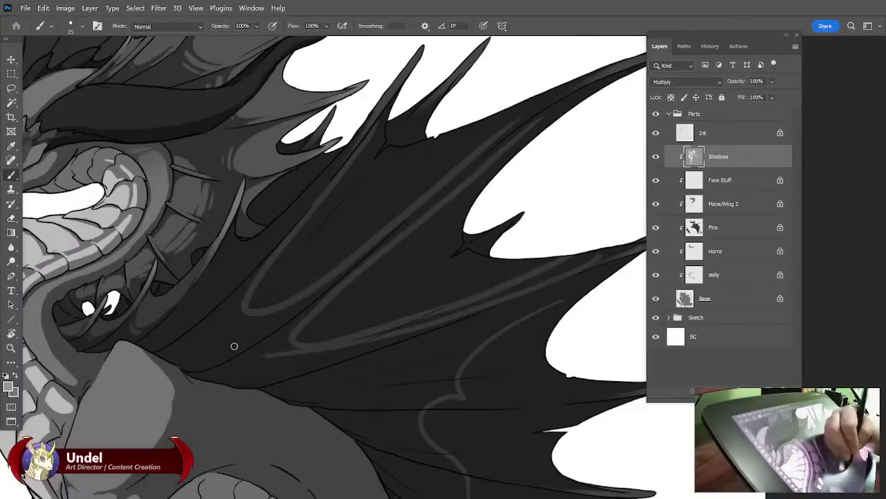
pyautogui.press('e')
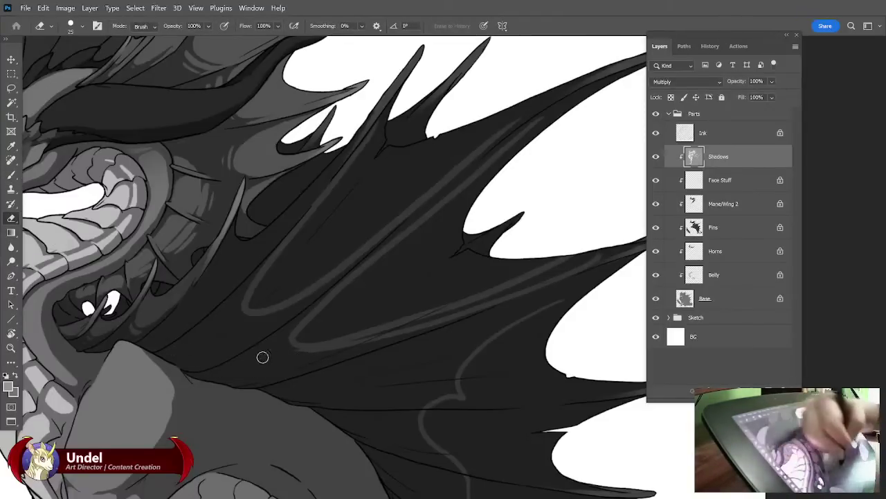
pyautogui.moveTo(253, 368)
pyautogui.mouseDown()
pyautogui.moveTo(346, 345)
pyautogui.moveTo(275, 366)
pyautogui.moveTo(253, 363)
pyautogui.moveTo(318, 317)
pyautogui.moveTo(294, 354)
pyautogui.moveTo(265, 361)
pyautogui.moveTo(311, 318)
pyautogui.moveTo(314, 293)
pyautogui.moveTo(295, 308)
pyautogui.moveTo(258, 304)
pyautogui.moveTo(268, 301)
pyautogui.moveTo(248, 329)
pyautogui.moveTo(268, 327)
pyautogui.moveTo(359, 243)
pyautogui.moveTo(255, 328)
pyautogui.mouseUp()
pyautogui.moveTo(461, 303); pyautogui.dragTo(437, 280)
pyautogui.moveTo(182, 337)
pyautogui.mouseDown()
pyautogui.moveTo(257, 286)
pyautogui.moveTo(211, 296)
pyautogui.moveTo(250, 224)
pyautogui.moveTo(183, 315)
pyautogui.moveTo(294, 258)
pyautogui.moveTo(322, 222)
pyautogui.moveTo(192, 309)
pyautogui.moveTo(205, 287)
pyautogui.moveTo(259, 268)
pyautogui.moveTo(221, 294)
pyautogui.mouseUp()
pyautogui.moveTo(479, 248)
pyautogui.mouseDown()
pyautogui.moveTo(465, 212)
pyautogui.moveTo(484, 198)
pyautogui.mouseUp()
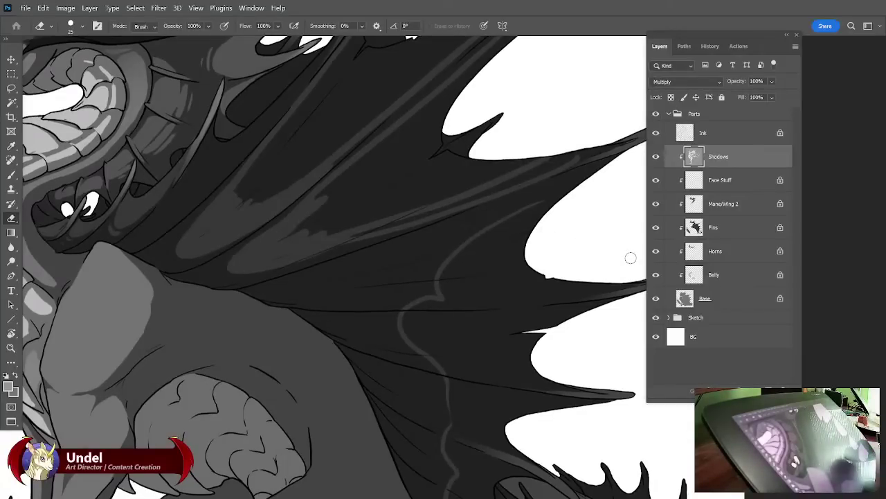
# Erase lit streaks from the shadow on the wing folds nearest the neck and up along the foremost wing spike.
pyautogui.moveTo(515, 238); pyautogui.dragTo(564, 293)
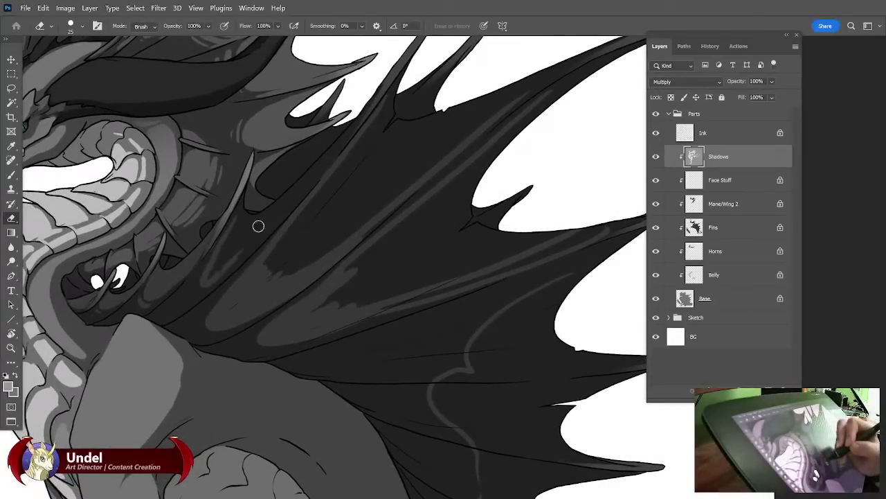
pyautogui.moveTo(199, 270)
pyautogui.mouseDown()
pyautogui.moveTo(261, 229)
pyautogui.moveTo(286, 197)
pyautogui.mouseUp()
pyautogui.moveTo(499, 181)
pyautogui.mouseDown()
pyautogui.moveTo(459, 273)
pyautogui.moveTo(575, 233)
pyautogui.mouseUp()
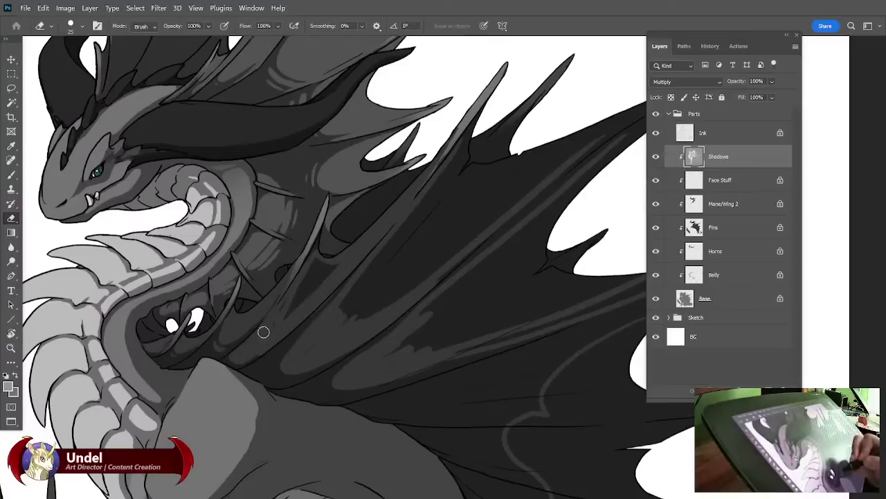
# Paint shadow back along the lit wing folds nearest the neck and refine their highlight edges with the Eraser.
pyautogui.click(11, 175)
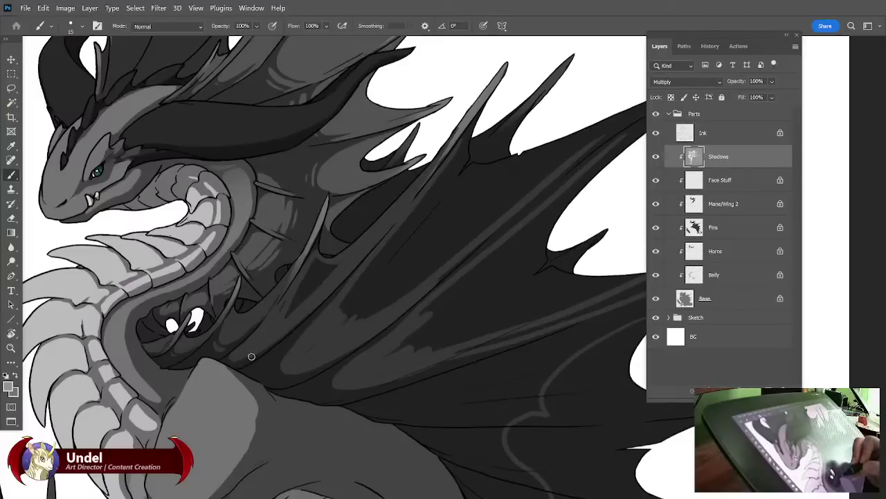
pyautogui.moveTo(251, 356); pyautogui.dragTo(353, 263)
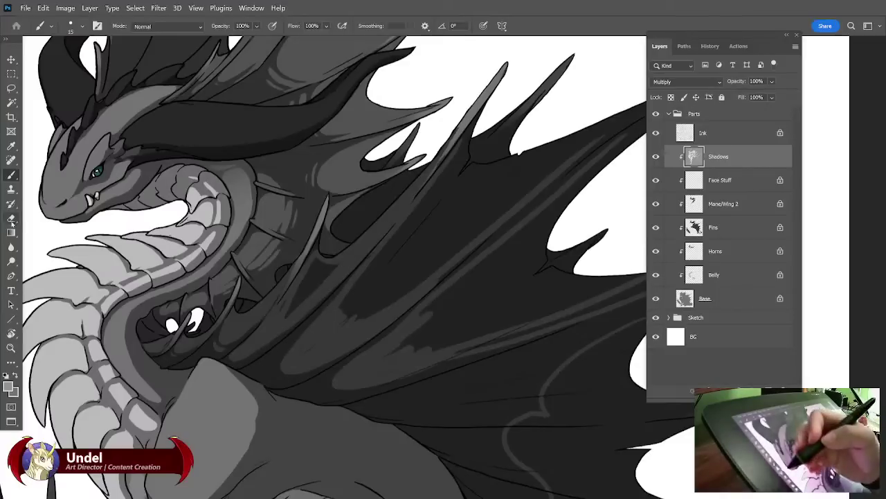
pyautogui.press('e')
pyautogui.moveTo(317, 257); pyautogui.dragTo(299, 288)
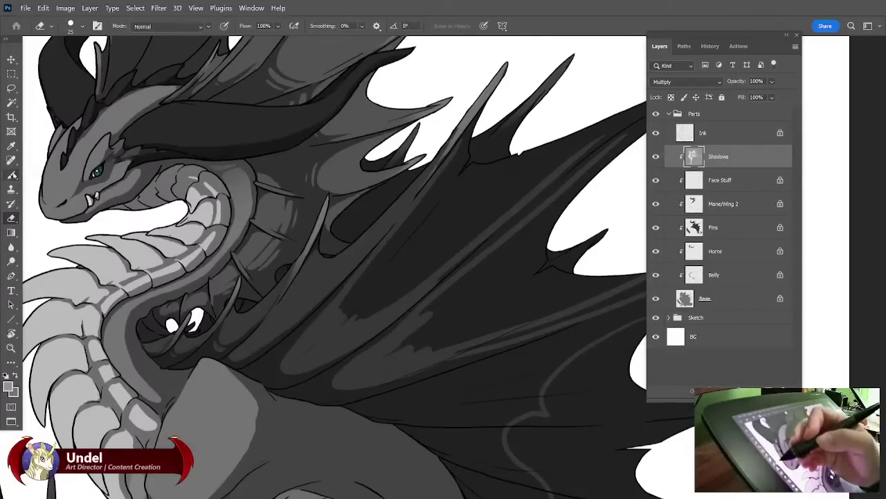
pyautogui.press('b')
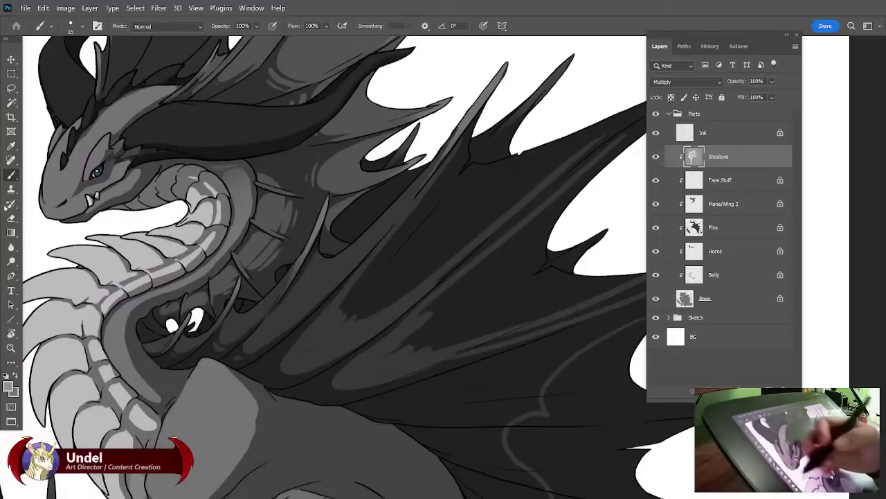
pyautogui.press('e')
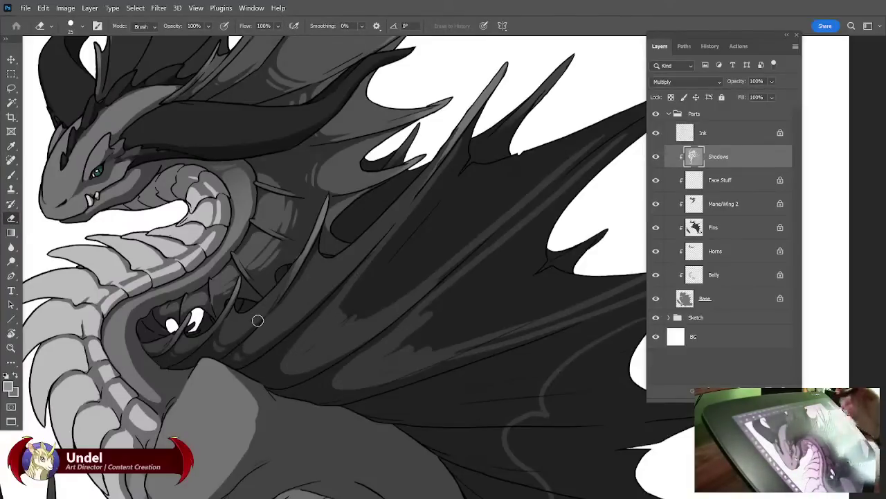
# Erase shadow from the wing's uppermost large membrane and along the second spike above it to its tip.
pyautogui.moveTo(510, 256)
pyautogui.mouseDown()
pyautogui.moveTo(423, 301)
pyautogui.moveTo(422, 293)
pyautogui.mouseUp()
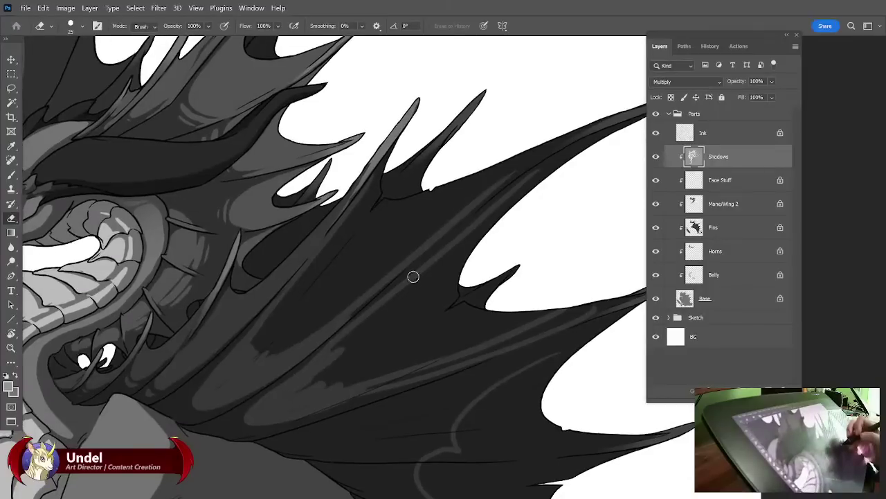
pyautogui.moveTo(367, 236)
pyautogui.mouseDown()
pyautogui.moveTo(253, 350)
pyautogui.moveTo(356, 238)
pyautogui.moveTo(312, 323)
pyautogui.moveTo(386, 281)
pyautogui.moveTo(354, 311)
pyautogui.mouseUp()
pyautogui.moveTo(297, 262)
pyautogui.mouseDown()
pyautogui.moveTo(334, 205)
pyautogui.moveTo(337, 221)
pyautogui.moveTo(300, 289)
pyautogui.moveTo(320, 259)
pyautogui.mouseUp()
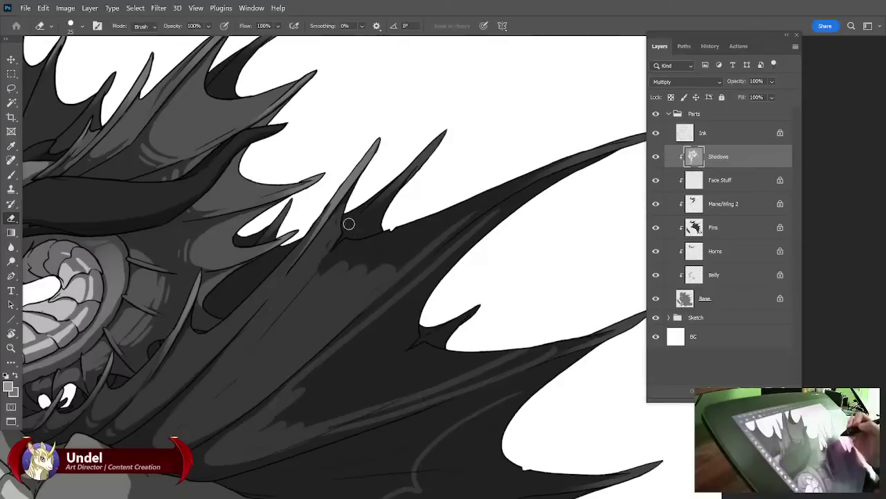
pyautogui.moveTo(269, 221); pyautogui.dragTo(293, 197)
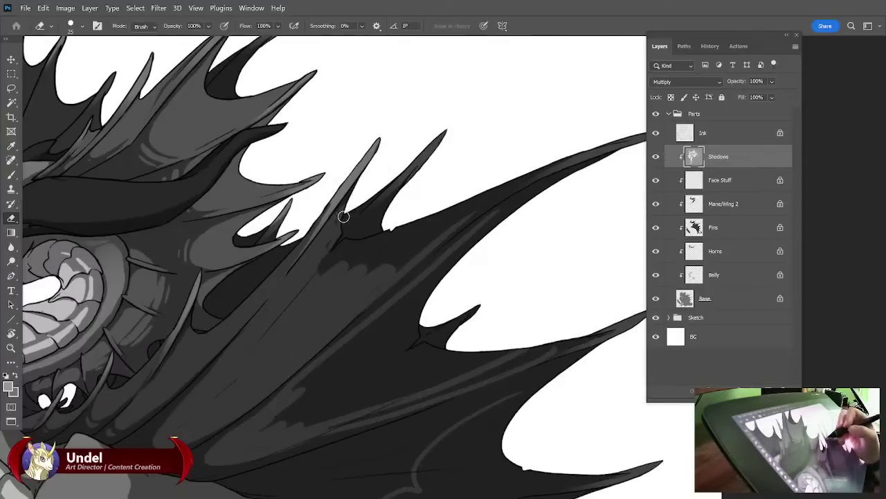
pyautogui.moveTo(344, 217)
pyautogui.mouseDown()
pyautogui.moveTo(388, 187)
pyautogui.moveTo(456, 110)
pyautogui.mouseUp()
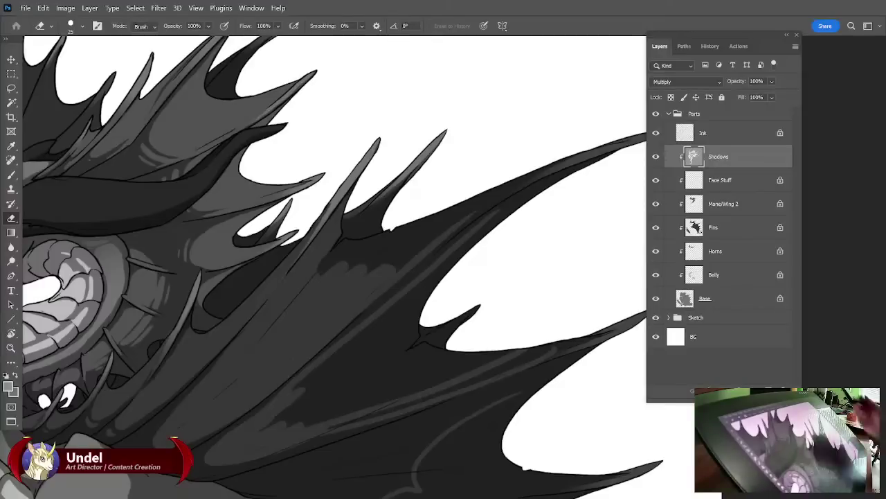
# Erase shadow from the rest of the uppermost large membrane and along its long outer spike to the tip.
pyautogui.moveTo(328, 281)
pyautogui.mouseDown()
pyautogui.moveTo(329, 243)
pyautogui.moveTo(320, 268)
pyautogui.moveTo(345, 245)
pyautogui.moveTo(388, 232)
pyautogui.moveTo(337, 279)
pyautogui.moveTo(339, 264)
pyautogui.moveTo(393, 231)
pyautogui.moveTo(360, 271)
pyautogui.moveTo(344, 253)
pyautogui.moveTo(411, 223)
pyautogui.moveTo(355, 287)
pyautogui.moveTo(434, 211)
pyautogui.moveTo(472, 191)
pyautogui.moveTo(413, 256)
pyautogui.moveTo(437, 231)
pyautogui.mouseUp()
pyautogui.moveTo(500, 255)
pyautogui.mouseDown()
pyautogui.moveTo(461, 286)
pyautogui.moveTo(404, 311)
pyautogui.mouseUp()
pyautogui.moveTo(290, 336)
pyautogui.mouseDown()
pyautogui.moveTo(392, 253)
pyautogui.moveTo(352, 285)
pyautogui.moveTo(418, 240)
pyautogui.moveTo(549, 190)
pyautogui.moveTo(426, 235)
pyautogui.moveTo(452, 223)
pyautogui.mouseUp()
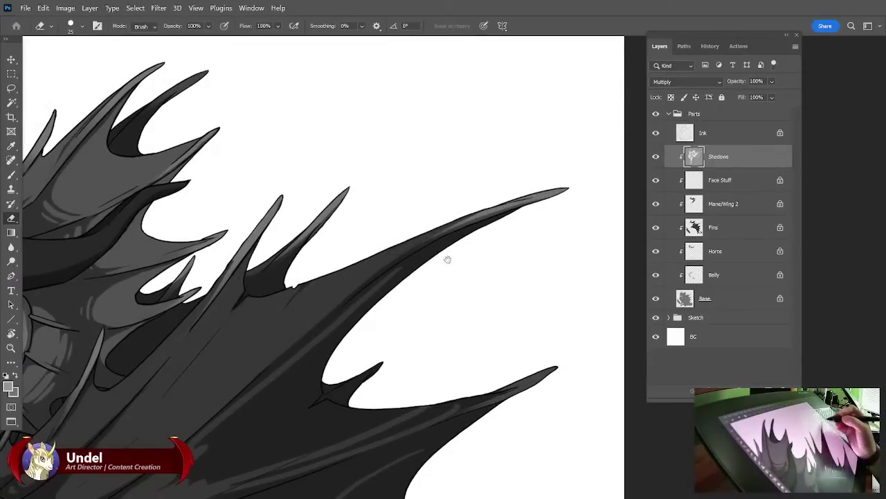
# Paint thin shadow streaks along the folds in the lower part of the uppermost membranes.
pyautogui.moveTo(447, 259); pyautogui.dragTo(558, 188)
pyautogui.press('b')
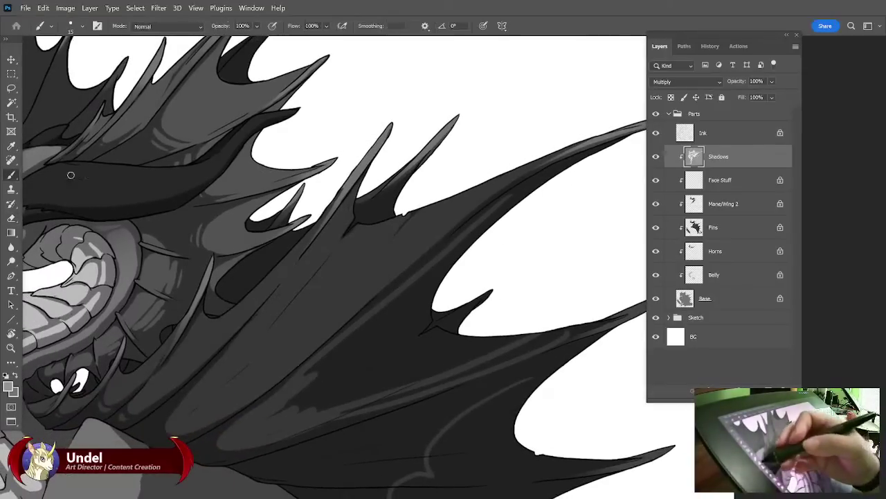
pyautogui.moveTo(202, 399)
pyautogui.mouseDown()
pyautogui.moveTo(254, 354)
pyautogui.moveTo(179, 436)
pyautogui.mouseUp()
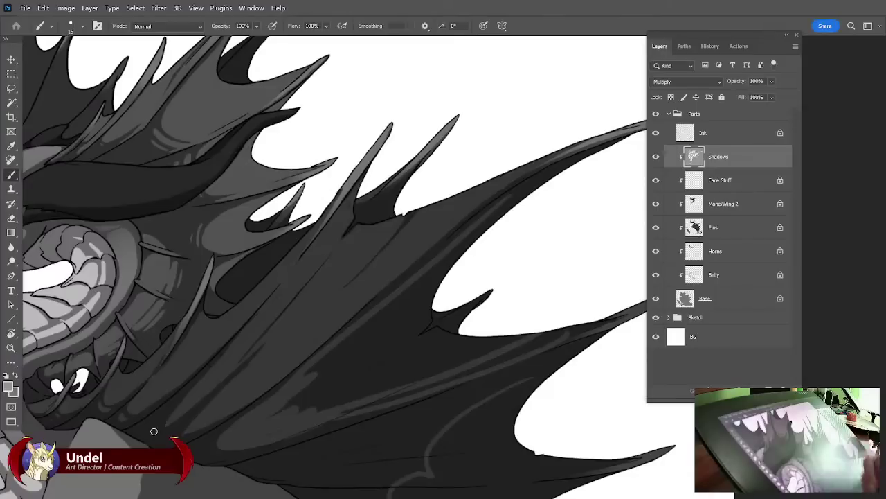
# Erase shadow from the second large wing membrane, leaving dark creases along its ribs, and light its outer spike to the tip.
pyautogui.click(10, 219)
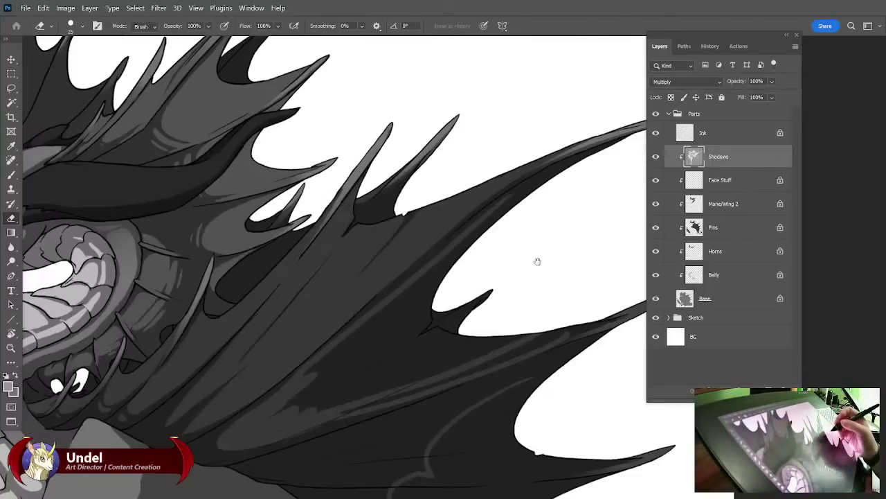
pyautogui.moveTo(537, 261)
pyautogui.mouseDown()
pyautogui.moveTo(473, 240)
pyautogui.moveTo(589, 219)
pyautogui.moveTo(538, 235)
pyautogui.mouseUp()
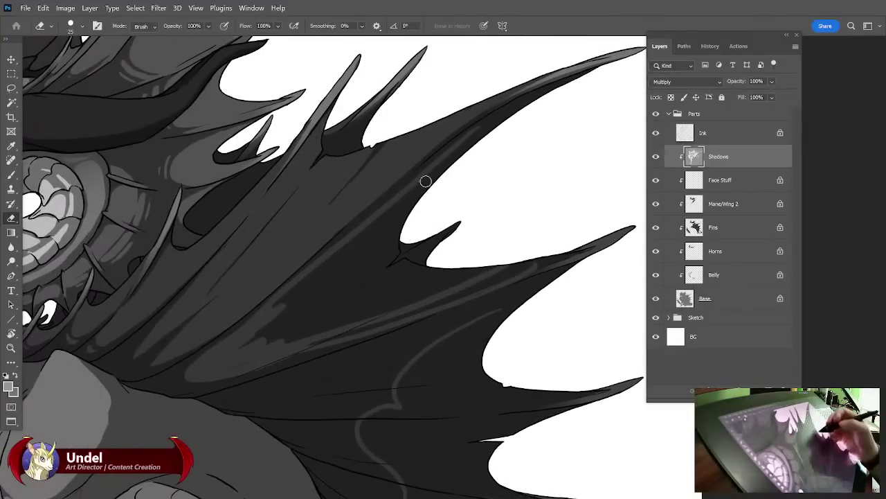
pyautogui.moveTo(494, 120)
pyautogui.mouseDown()
pyautogui.moveTo(397, 218)
pyautogui.moveTo(391, 257)
pyautogui.moveTo(247, 350)
pyautogui.moveTo(304, 279)
pyautogui.moveTo(382, 222)
pyautogui.moveTo(353, 246)
pyautogui.moveTo(392, 235)
pyautogui.mouseUp()
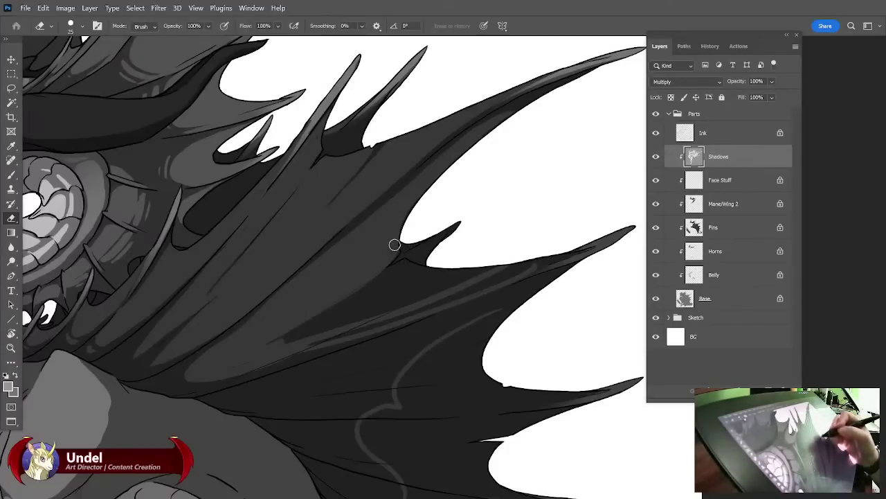
pyautogui.moveTo(284, 340)
pyautogui.mouseDown()
pyautogui.moveTo(402, 272)
pyautogui.moveTo(492, 268)
pyautogui.moveTo(337, 322)
pyautogui.moveTo(391, 289)
pyautogui.moveTo(284, 344)
pyautogui.moveTo(449, 284)
pyautogui.mouseUp()
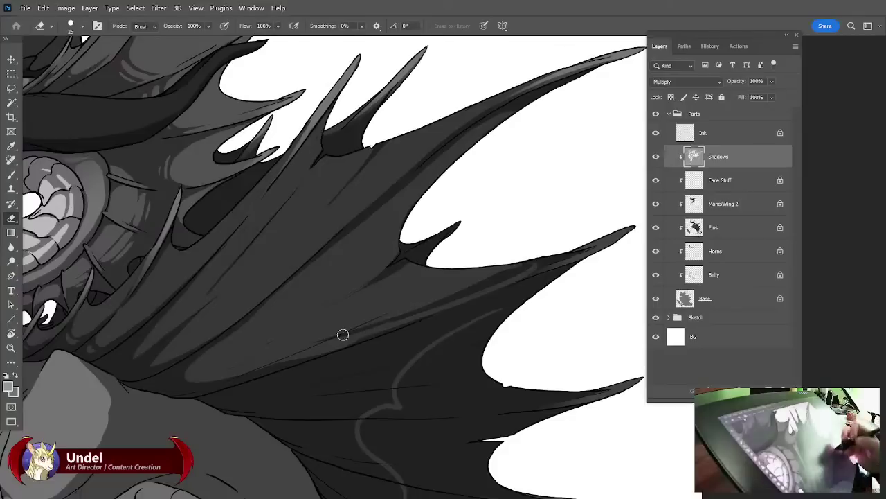
pyautogui.moveTo(343, 336)
pyautogui.mouseDown()
pyautogui.moveTo(578, 254)
pyautogui.moveTo(491, 277)
pyautogui.moveTo(525, 266)
pyautogui.mouseUp()
pyautogui.moveTo(600, 242); pyautogui.dragTo(630, 229)
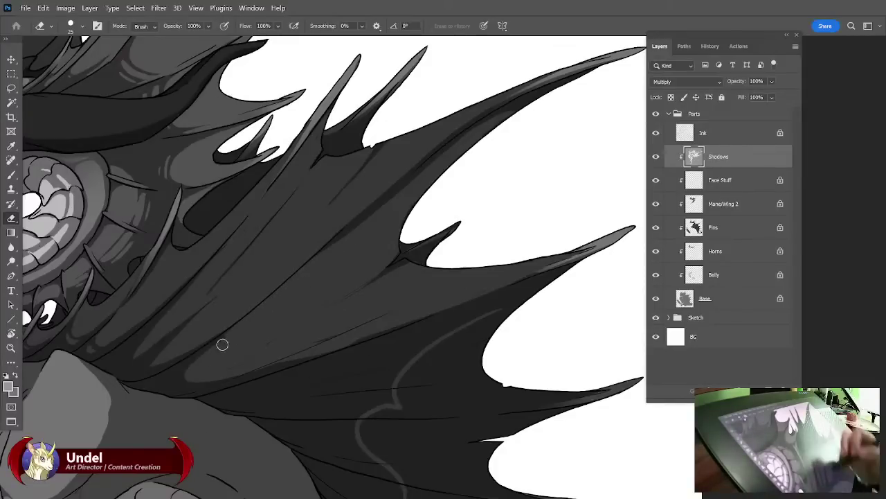
# Paint shadow over the lower ends of the lit wing folds with a larger brush and erase small highlight streaks there.
pyautogui.moveTo(514, 264)
pyautogui.mouseDown()
pyautogui.moveTo(461, 261)
pyautogui.moveTo(525, 221)
pyautogui.mouseUp()
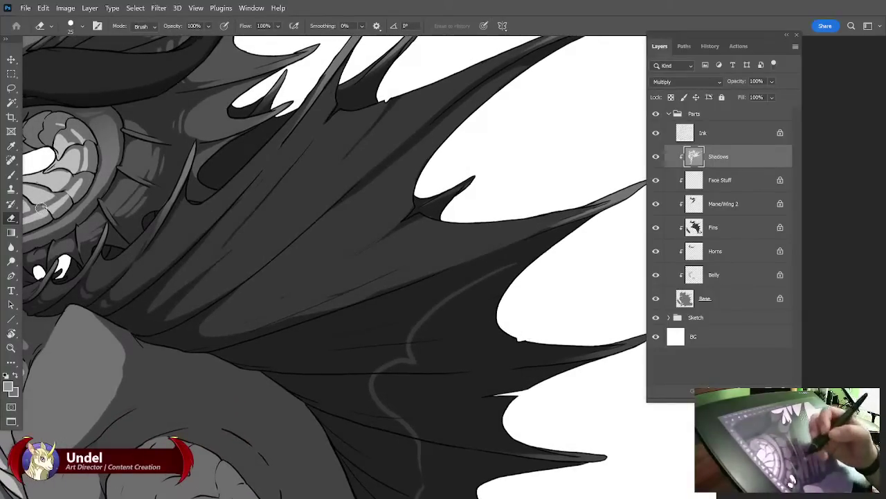
pyautogui.press('b')
pyautogui.moveTo(144, 306); pyautogui.dragTo(195, 333)
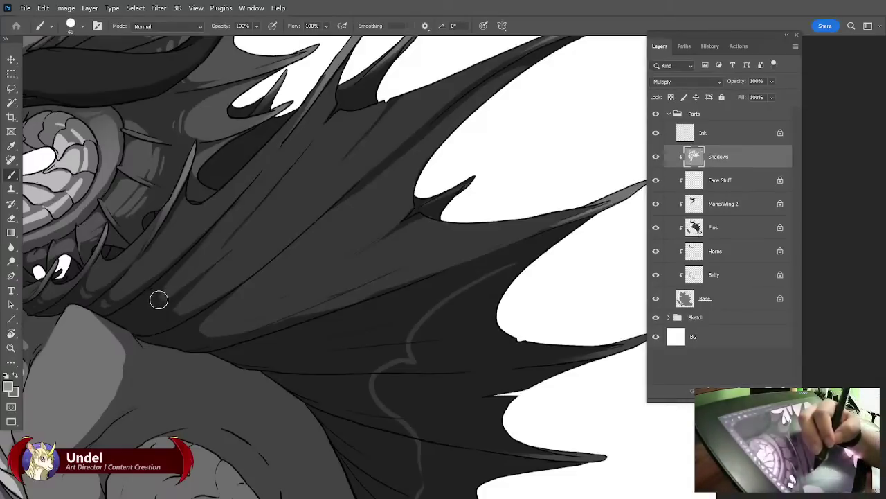
pyautogui.press(']')
pyautogui.press(']')
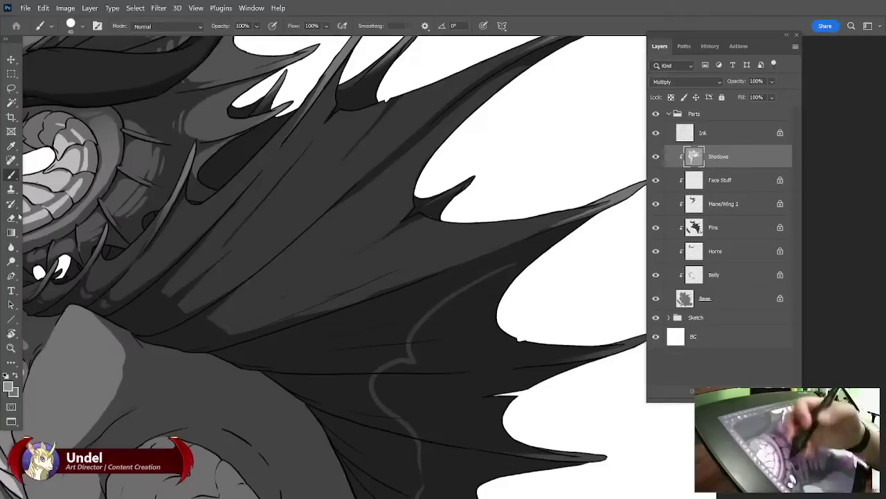
pyautogui.press('e')
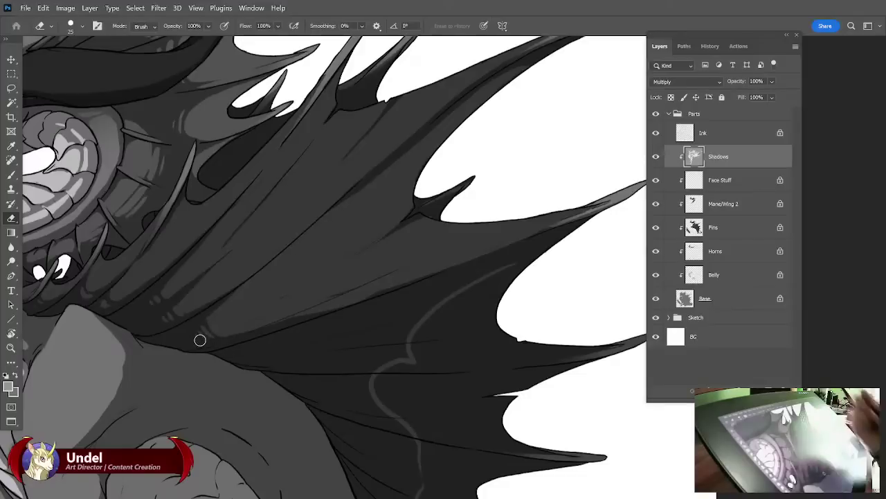
# Touch up the small highlight streaks at the base of the wing folds by alternating erasing and painting shadow.
pyautogui.moveTo(452, 322)
pyautogui.mouseDown()
pyautogui.moveTo(455, 314)
pyautogui.moveTo(426, 309)
pyautogui.mouseUp()
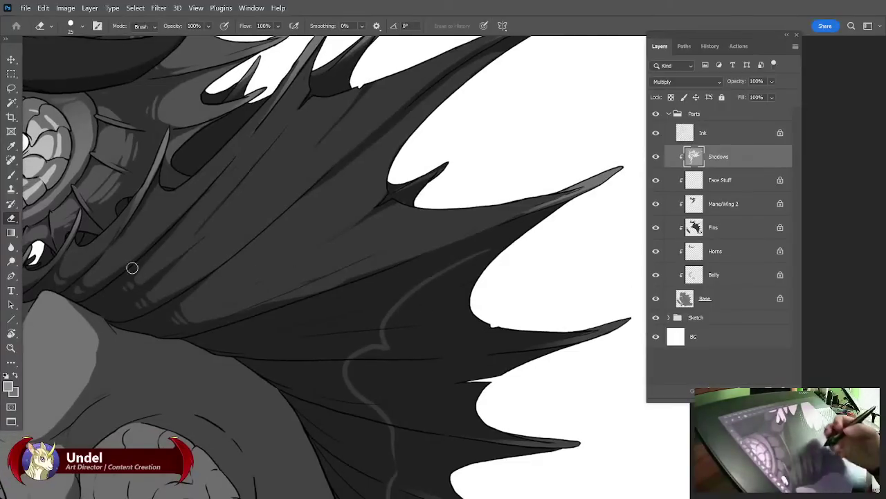
pyautogui.click(10, 175)
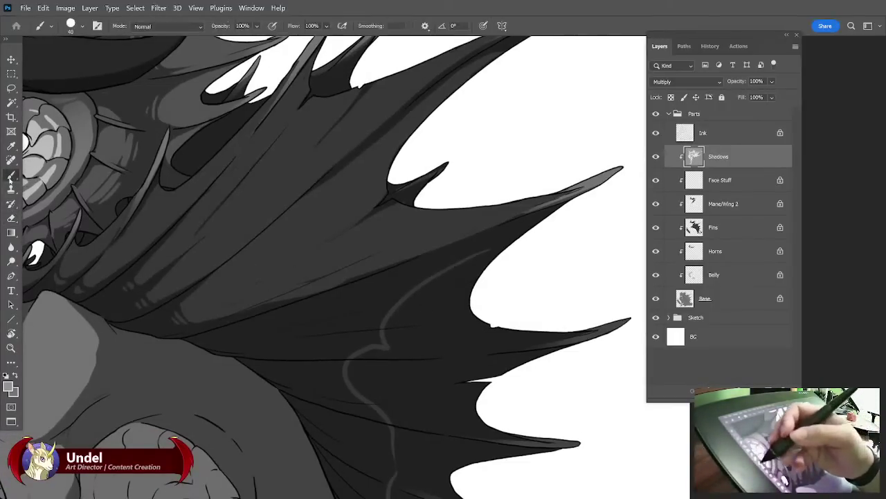
pyautogui.click(11, 217)
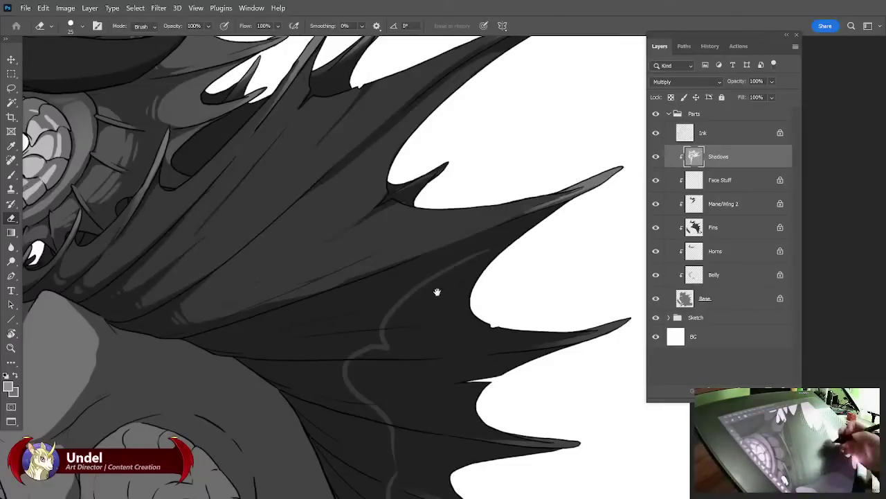
pyautogui.moveTo(437, 292); pyautogui.dragTo(418, 307)
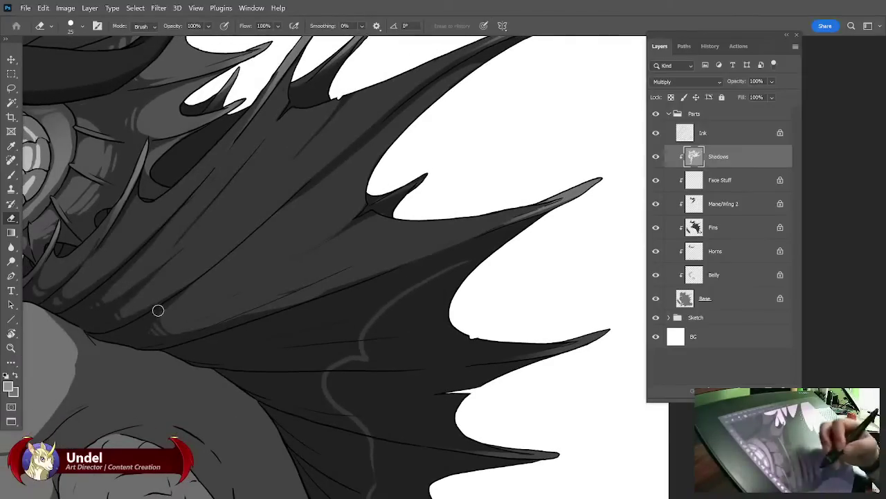
pyautogui.click(11, 175)
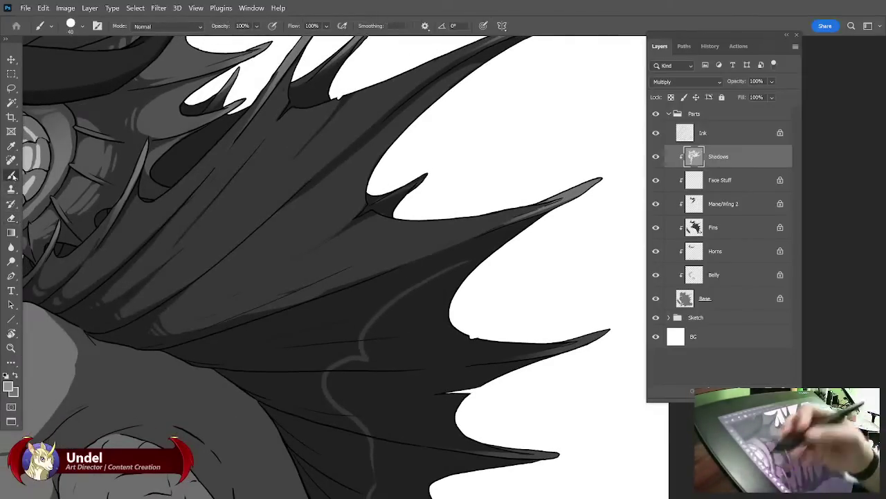
pyautogui.moveTo(162, 313)
pyautogui.mouseDown()
pyautogui.moveTo(172, 336)
pyautogui.moveTo(232, 377)
pyautogui.mouseUp()
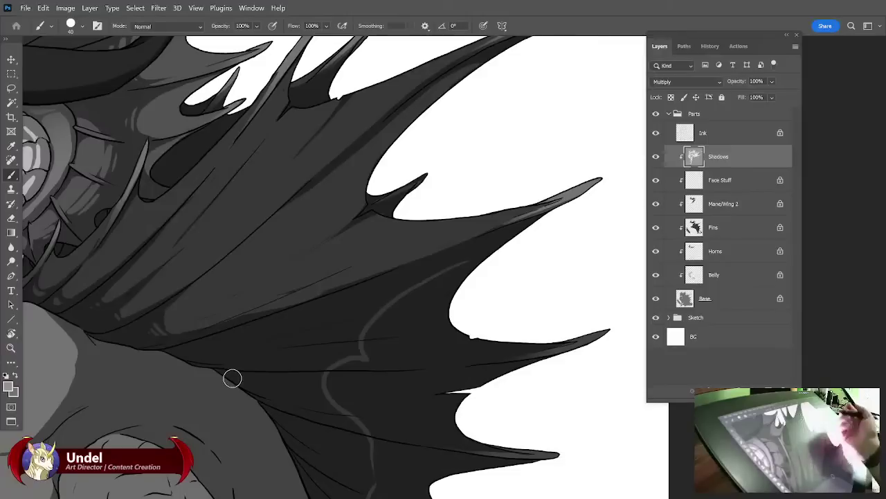
# Rework the shadow crease above the second large membrane's lower rib, painting it darker and erasing along its edges.
pyautogui.click(11, 219)
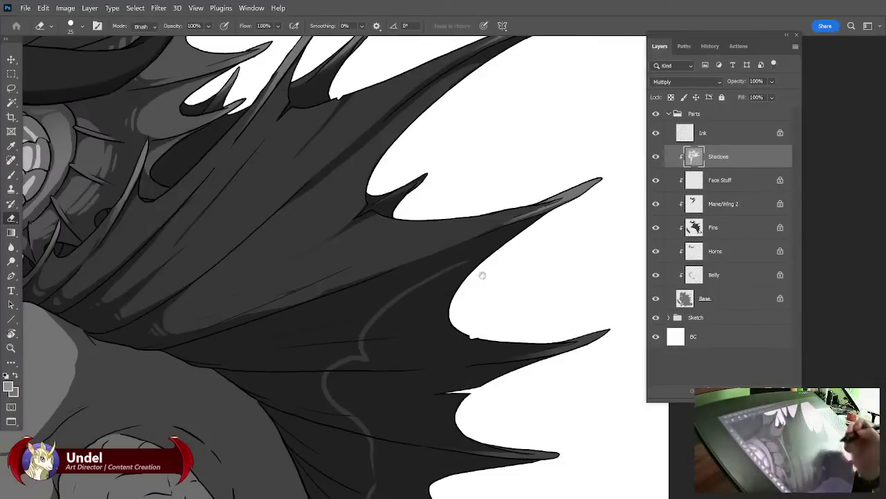
pyautogui.moveTo(483, 276); pyautogui.dragTo(478, 278)
pyautogui.moveTo(181, 333); pyautogui.dragTo(274, 313)
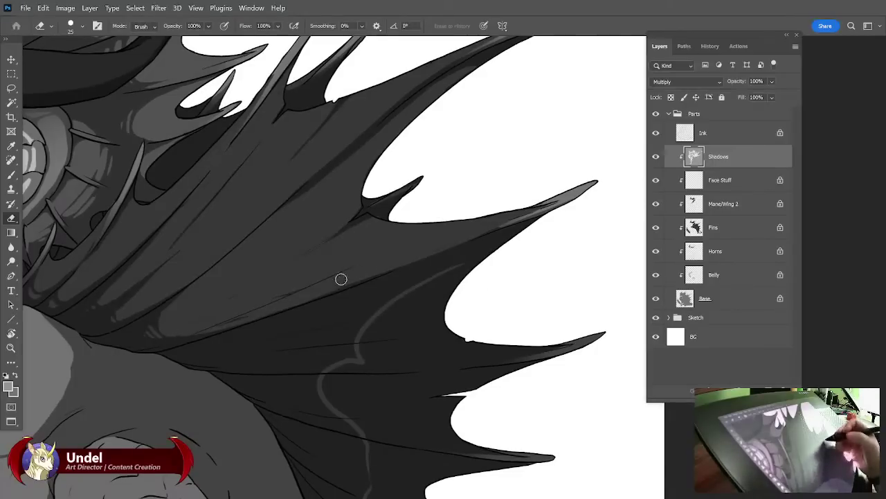
pyautogui.press('b')
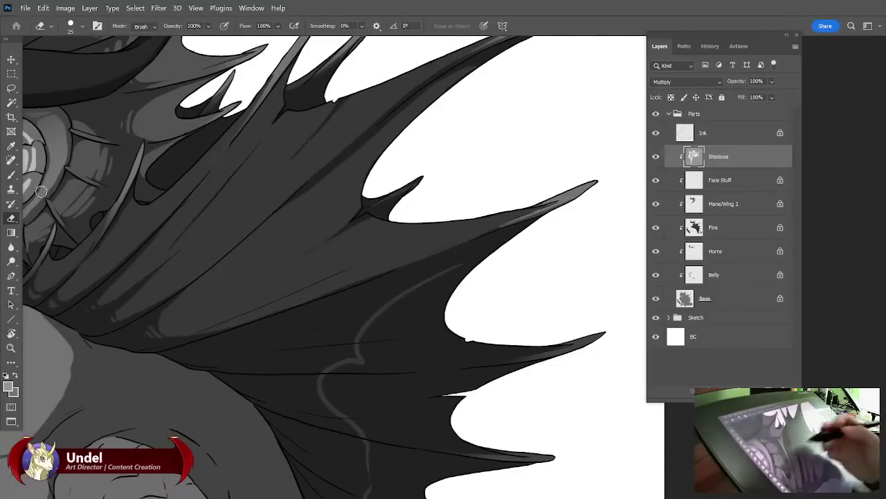
pyautogui.moveTo(169, 332); pyautogui.dragTo(339, 275)
pyautogui.click(12, 218)
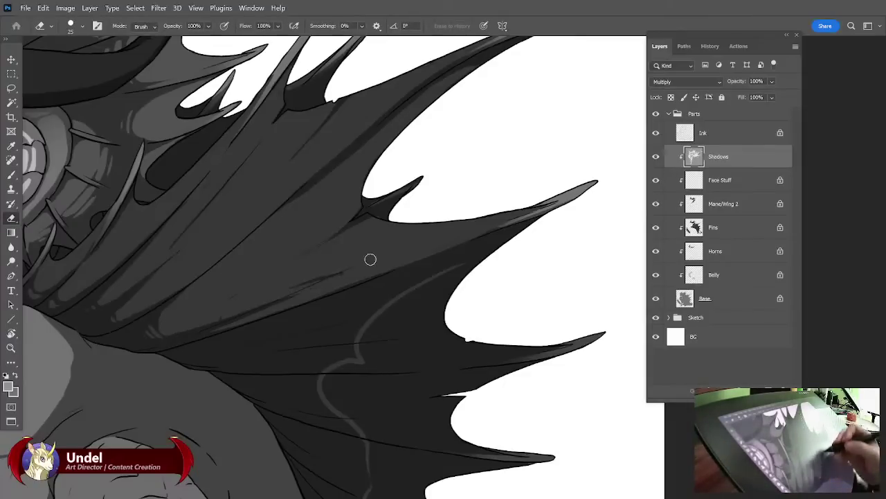
pyautogui.moveTo(180, 329); pyautogui.dragTo(357, 264)
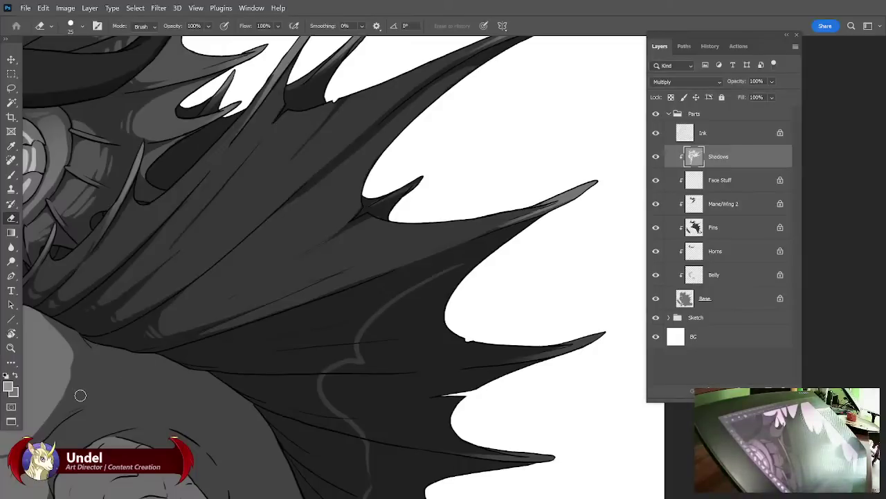
# Paint shadow along the second large membrane's lower rib and out over the underside of its outer spike.
pyautogui.press('b')
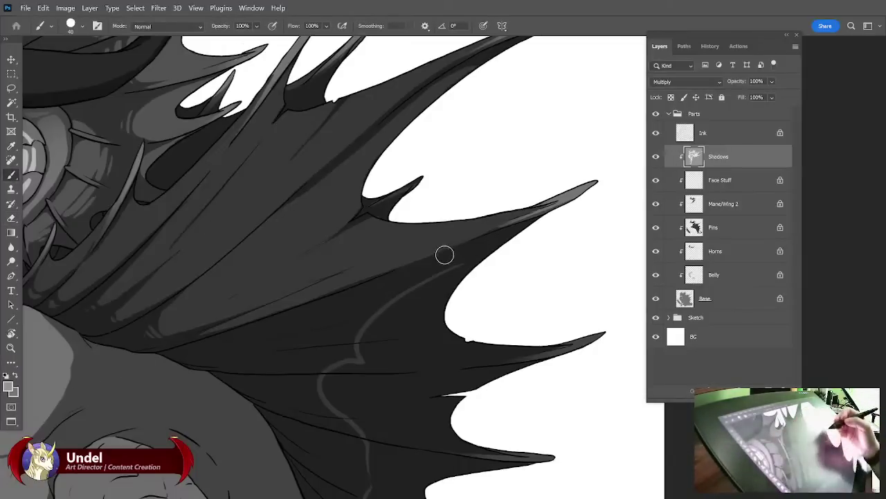
pyautogui.moveTo(459, 250)
pyautogui.mouseDown()
pyautogui.moveTo(587, 190)
pyautogui.moveTo(469, 241)
pyautogui.moveTo(569, 198)
pyautogui.mouseUp()
pyautogui.moveTo(478, 236); pyautogui.dragTo(577, 193)
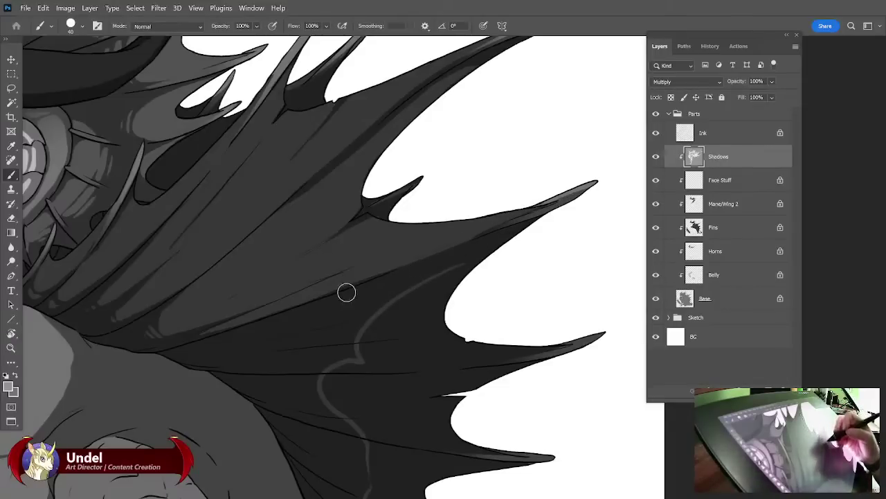
pyautogui.moveTo(419, 259); pyautogui.dragTo(503, 223)
pyautogui.moveTo(463, 306); pyautogui.dragTo(491, 321)
# Erase shadow from the outer part of the third wing membrane and along the spike below it to the tip.
pyautogui.hotkey('ctrl', '0')
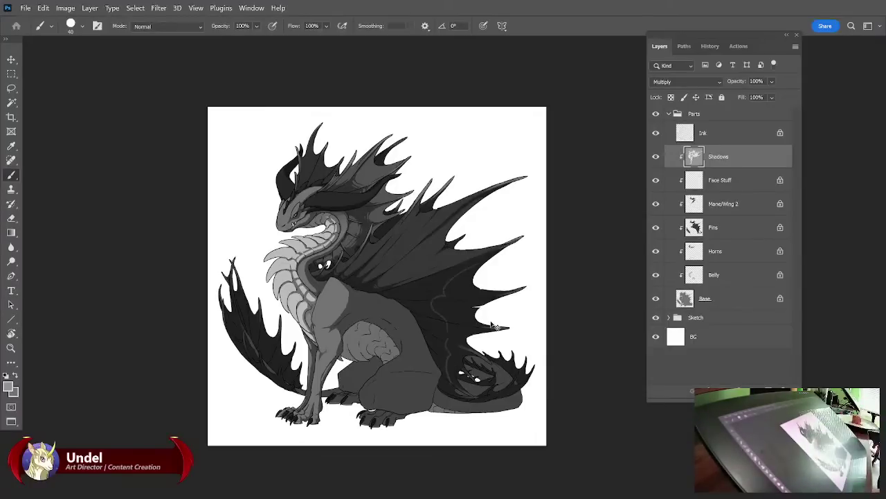
pyautogui.scroll(5, 493, 326)
pyautogui.moveTo(516, 360); pyautogui.dragTo(525, 336)
pyautogui.moveTo(433, 332); pyautogui.dragTo(455, 326)
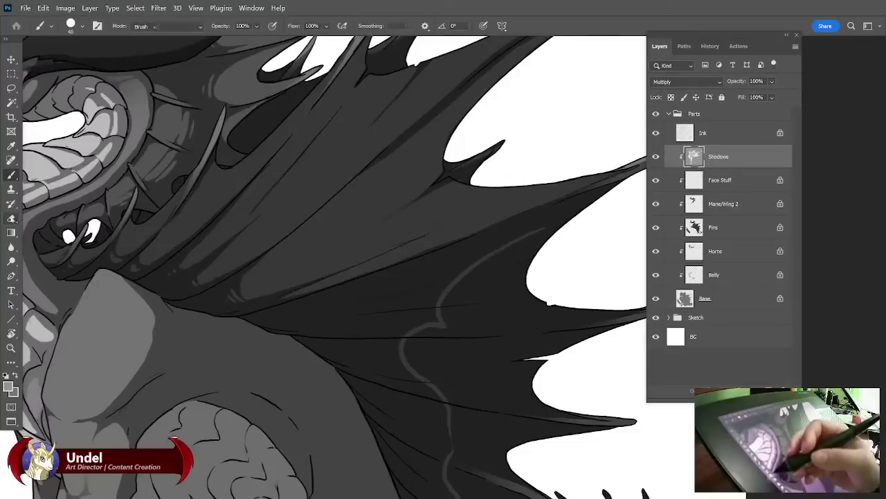
pyautogui.click(11, 218)
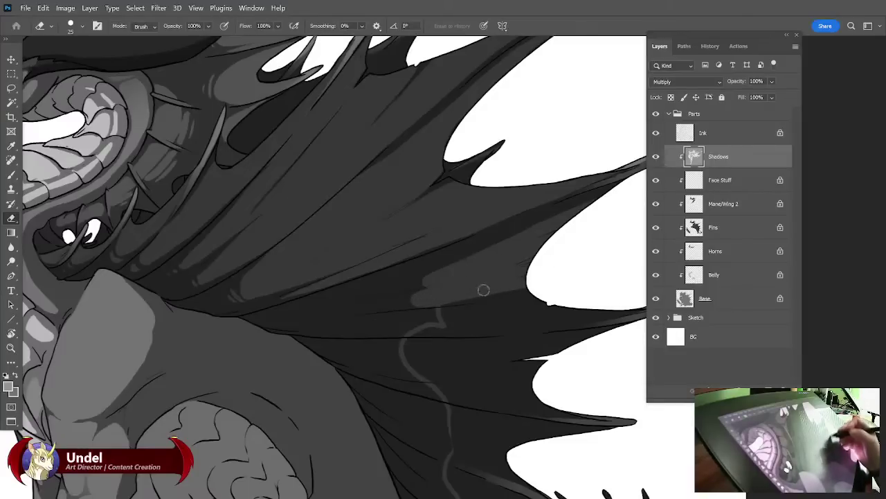
pyautogui.moveTo(574, 287)
pyautogui.mouseDown()
pyautogui.moveTo(570, 256)
pyautogui.moveTo(506, 245)
pyautogui.moveTo(345, 263)
pyautogui.moveTo(540, 266)
pyautogui.moveTo(342, 271)
pyautogui.moveTo(485, 258)
pyautogui.moveTo(451, 259)
pyautogui.moveTo(449, 273)
pyautogui.moveTo(621, 247)
pyautogui.mouseUp()
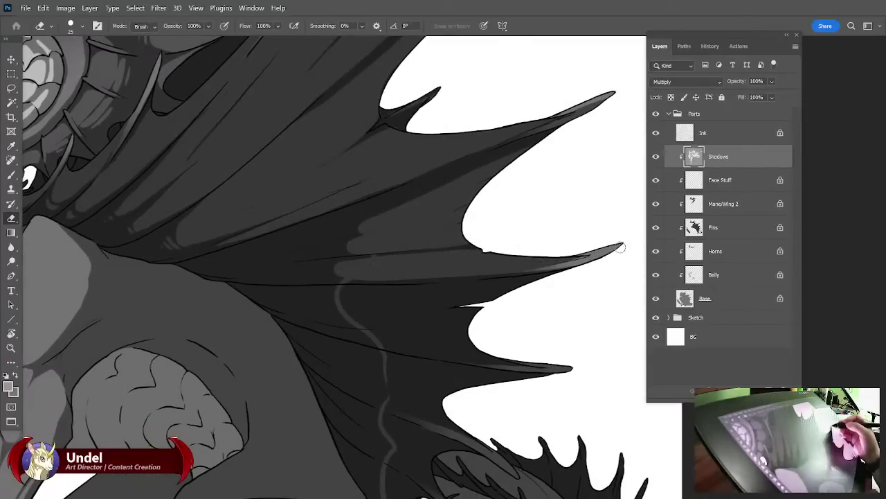
# Paint out the top of the light guide line below the third membrane's lit area and clean up that area's inner edge.
pyautogui.moveTo(549, 322)
pyautogui.mouseDown()
pyautogui.moveTo(518, 331)
pyautogui.moveTo(477, 364)
pyautogui.mouseUp()
pyautogui.press('b')
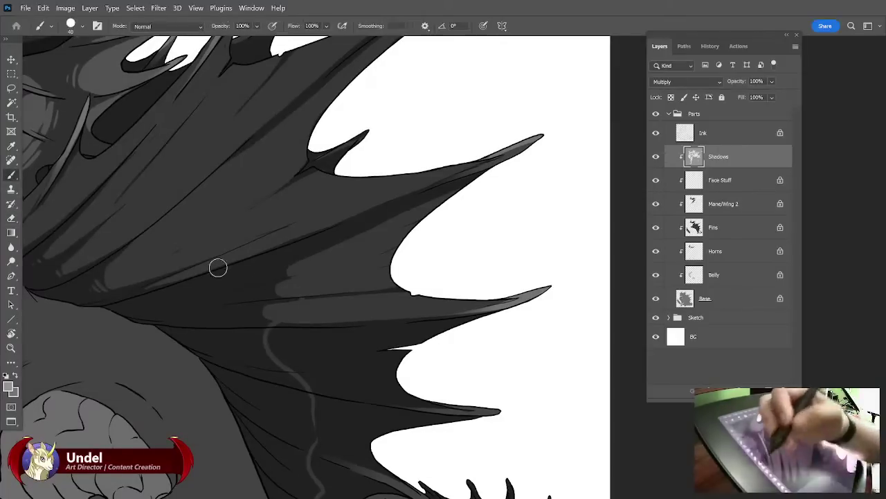
pyautogui.click(11, 218)
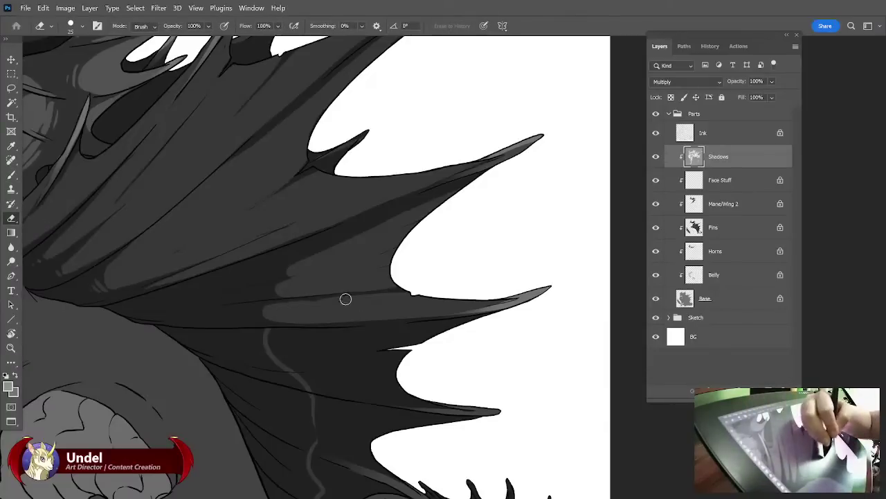
# Erase light streaks into the upper inner edge of the third membrane's lit area and touch up the shadow between them.
pyautogui.moveTo(440, 276)
pyautogui.mouseDown()
pyautogui.moveTo(547, 257)
pyautogui.moveTo(537, 277)
pyautogui.mouseUp()
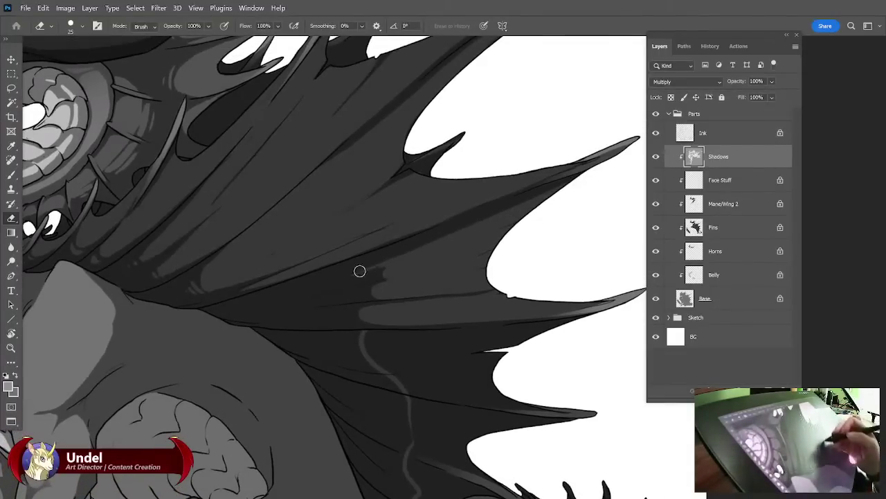
pyautogui.moveTo(359, 272); pyautogui.dragTo(405, 262)
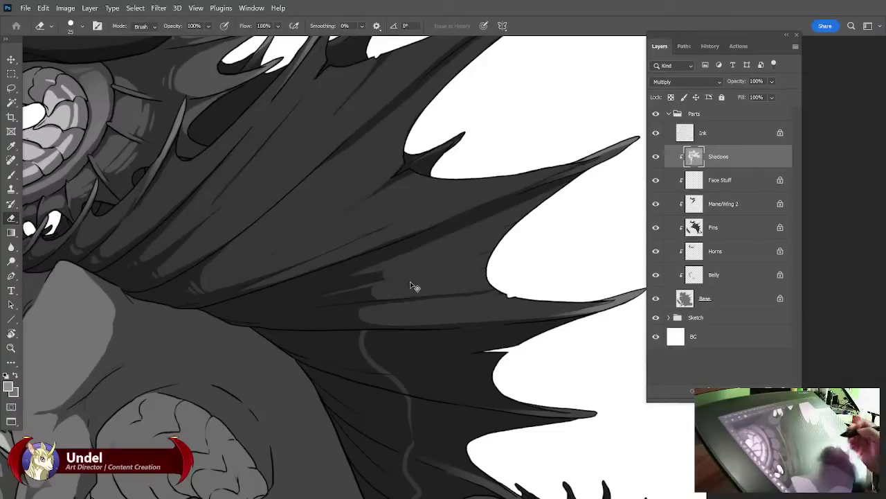
pyautogui.moveTo(385, 282)
pyautogui.mouseDown()
pyautogui.moveTo(352, 291)
pyautogui.moveTo(426, 297)
pyautogui.moveTo(366, 310)
pyautogui.moveTo(485, 293)
pyautogui.mouseUp()
pyautogui.moveTo(377, 311); pyautogui.dragTo(490, 291)
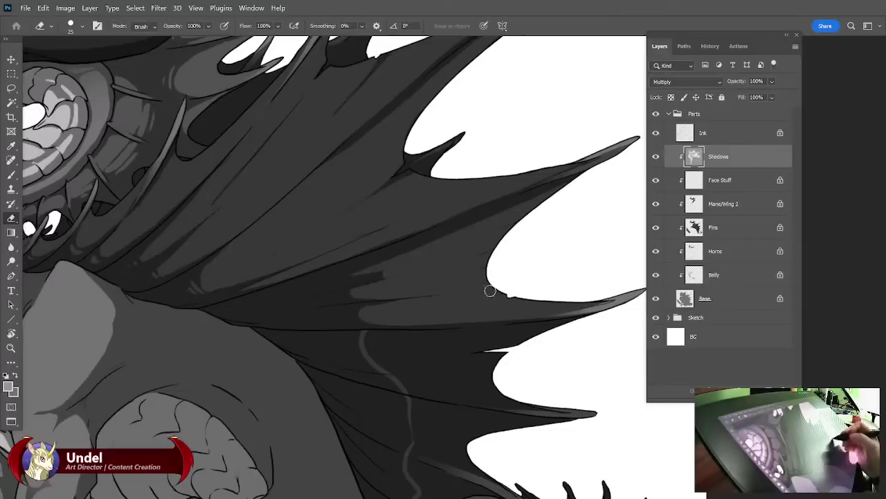
pyautogui.press('b')
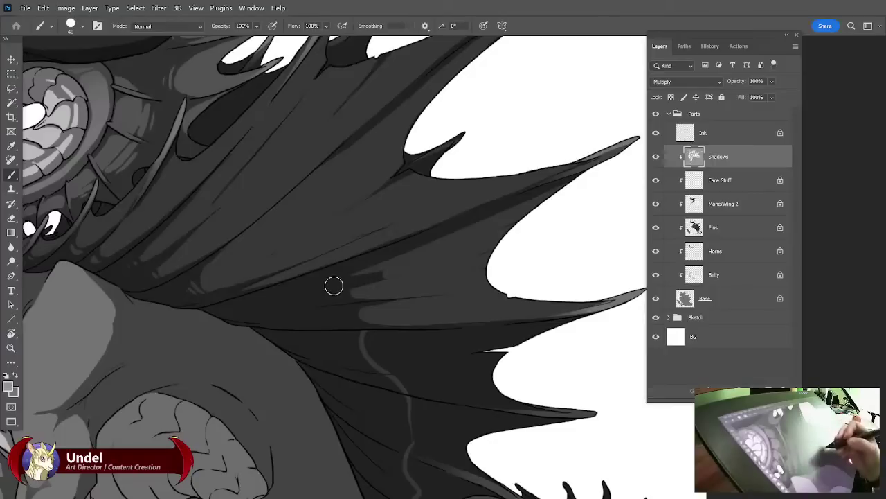
pyautogui.press('e')
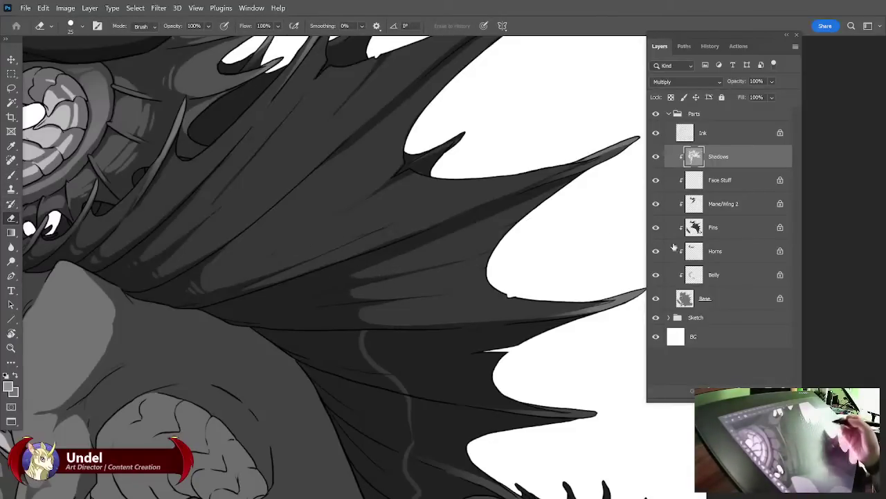
# Shape the inner edge of the third membrane's lit area into tapered folds along its creases, erasing and repainting shadow.
pyautogui.moveTo(534, 354)
pyautogui.mouseDown()
pyautogui.moveTo(476, 284)
pyautogui.moveTo(543, 289)
pyautogui.mouseUp()
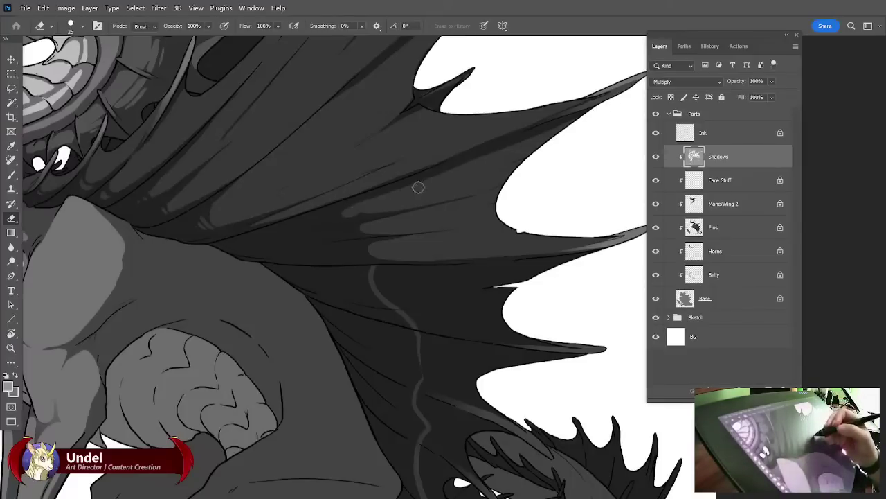
pyautogui.moveTo(435, 172); pyautogui.dragTo(580, 117)
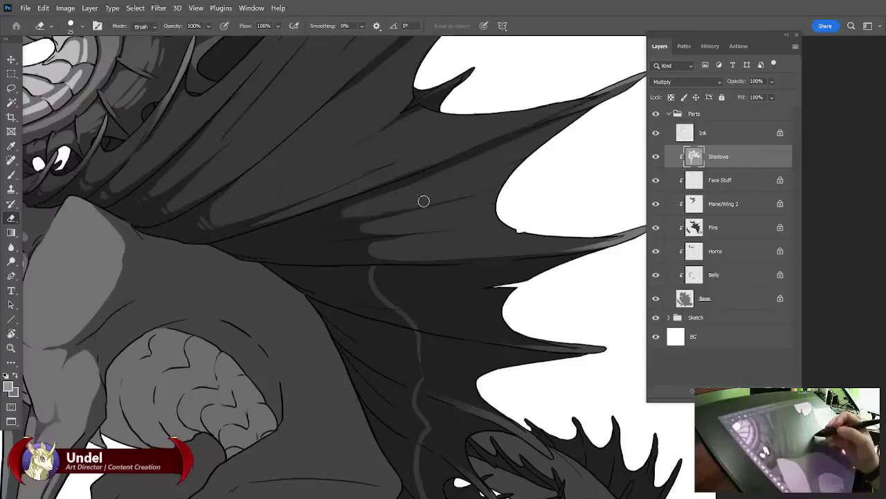
pyautogui.press('b')
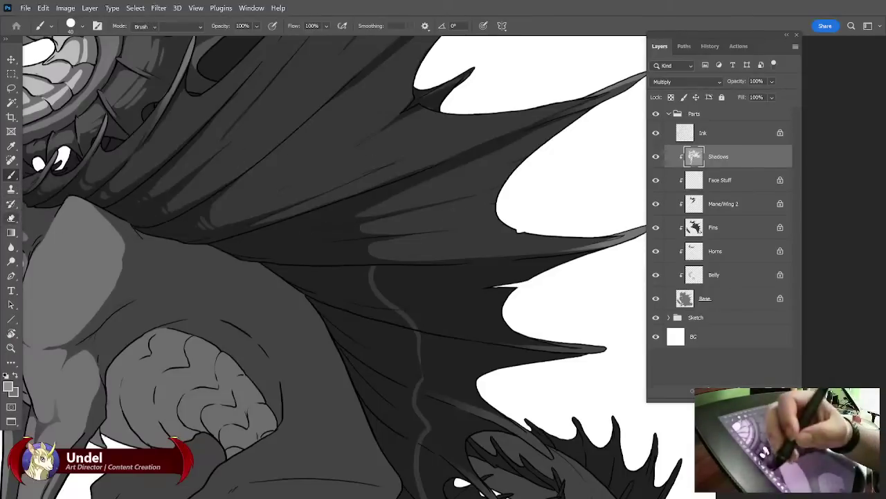
pyautogui.press('e')
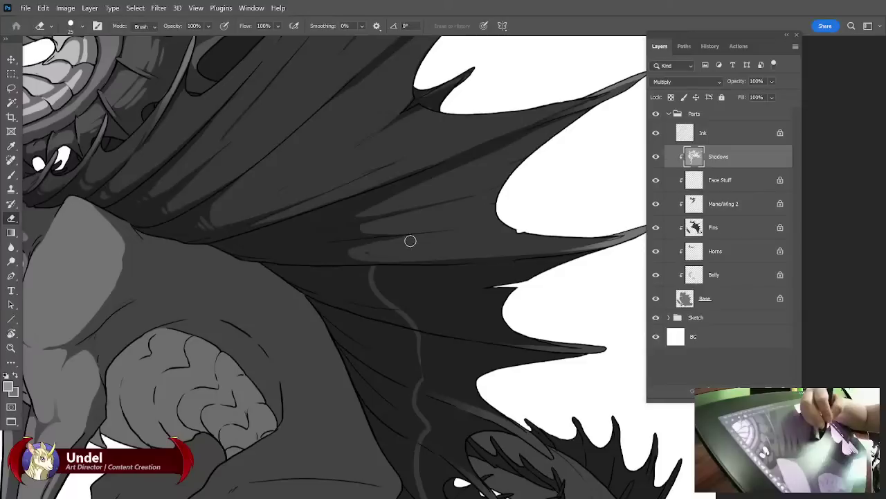
pyautogui.moveTo(412, 231); pyautogui.dragTo(354, 234)
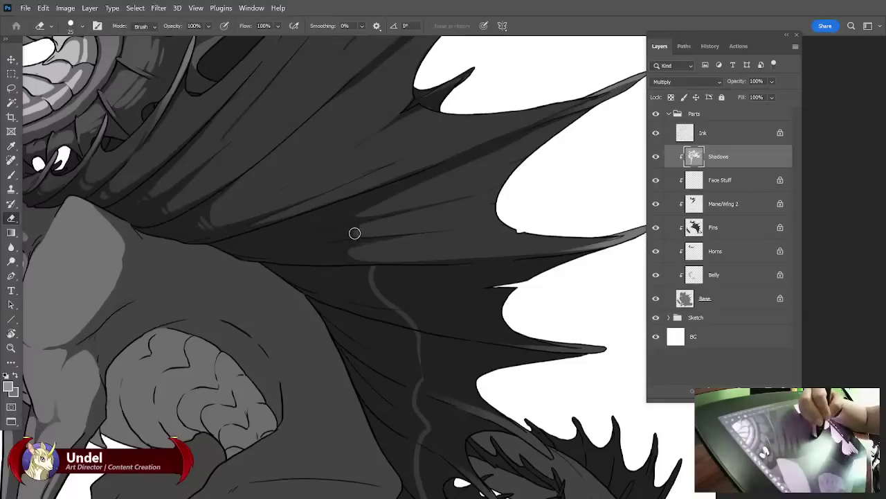
# Erase a light strip beneath the third membrane's lower rib and paint gaps into the light guide line where ribs cross it.
pyautogui.moveTo(499, 327); pyautogui.dragTo(419, 279)
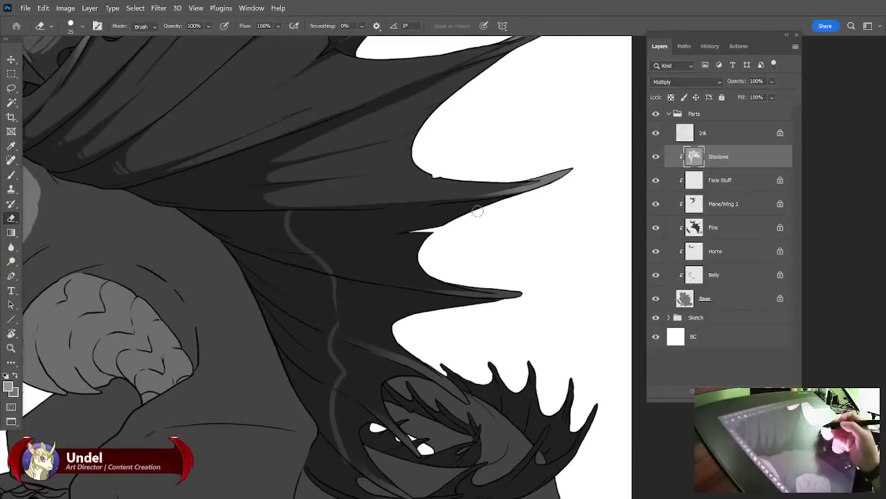
pyautogui.moveTo(478, 212); pyautogui.dragTo(386, 213)
pyautogui.click(11, 174)
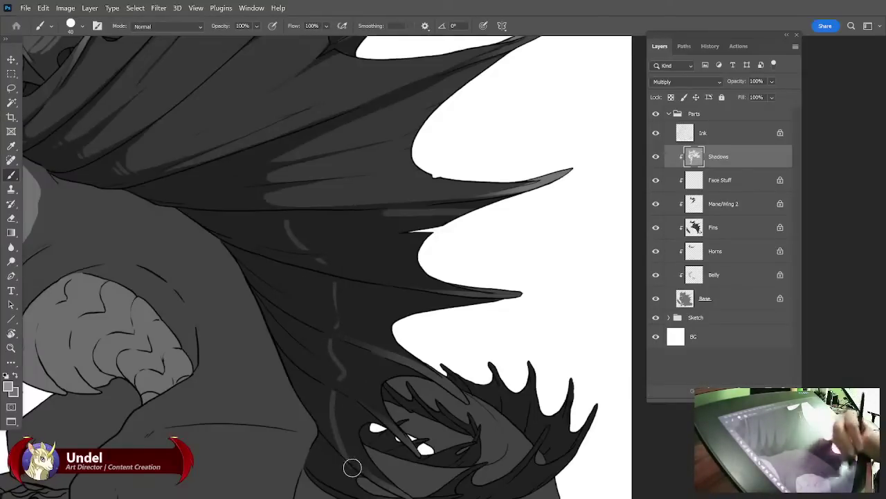
# Erase shadow from the outer part of the fourth wing membrane, from the guide line to the edge, and refine its inner edge.
pyautogui.moveTo(461, 253); pyautogui.dragTo(373, 256)
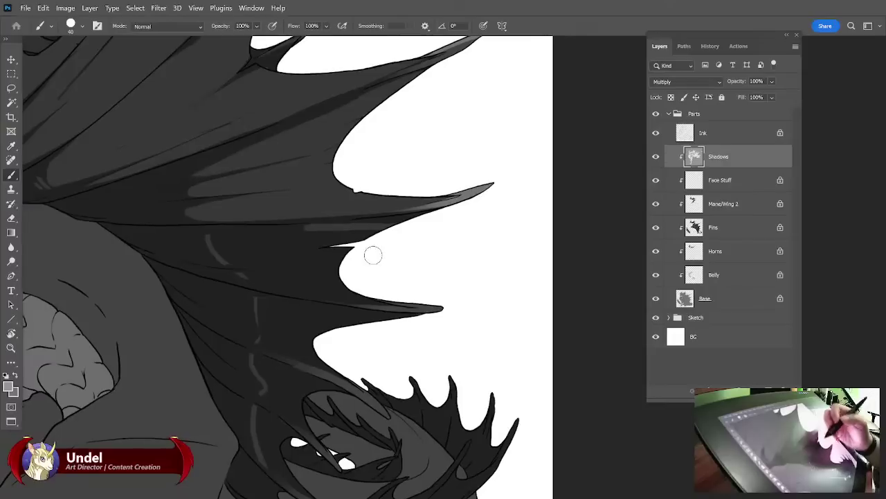
pyautogui.press('e')
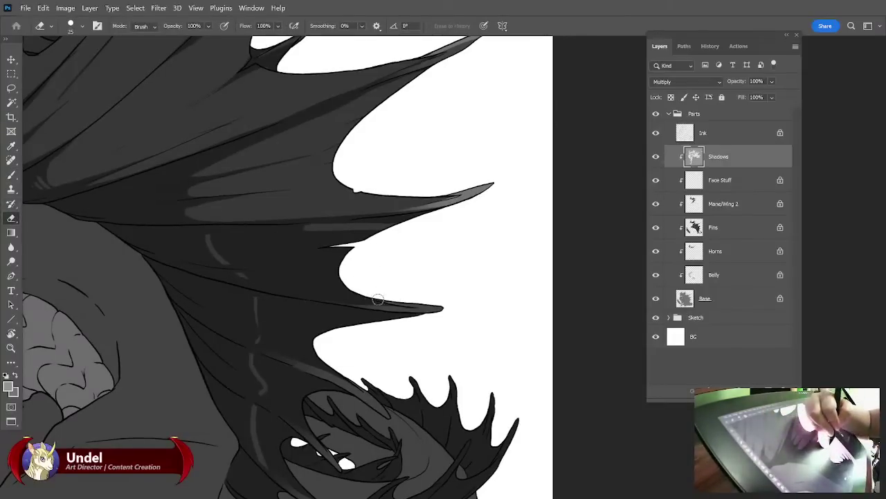
pyautogui.moveTo(379, 299)
pyautogui.mouseDown()
pyautogui.moveTo(252, 275)
pyautogui.moveTo(306, 261)
pyautogui.moveTo(408, 259)
pyautogui.mouseUp()
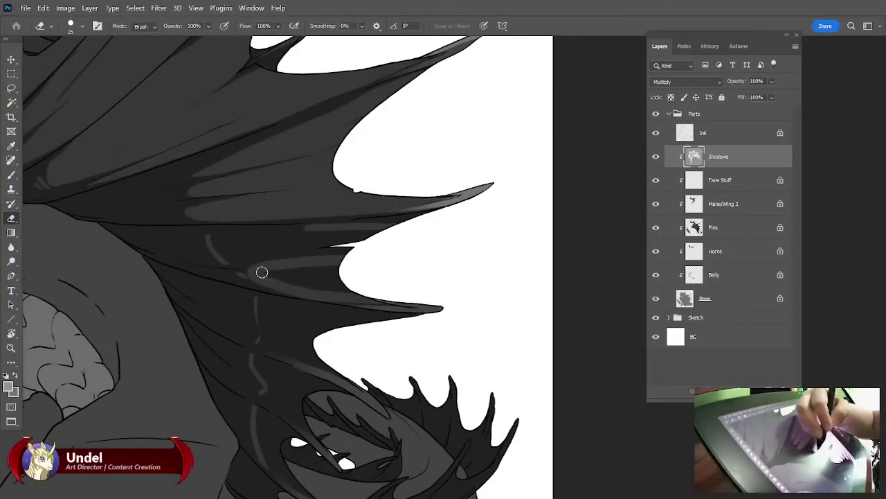
pyautogui.moveTo(262, 272); pyautogui.dragTo(343, 249)
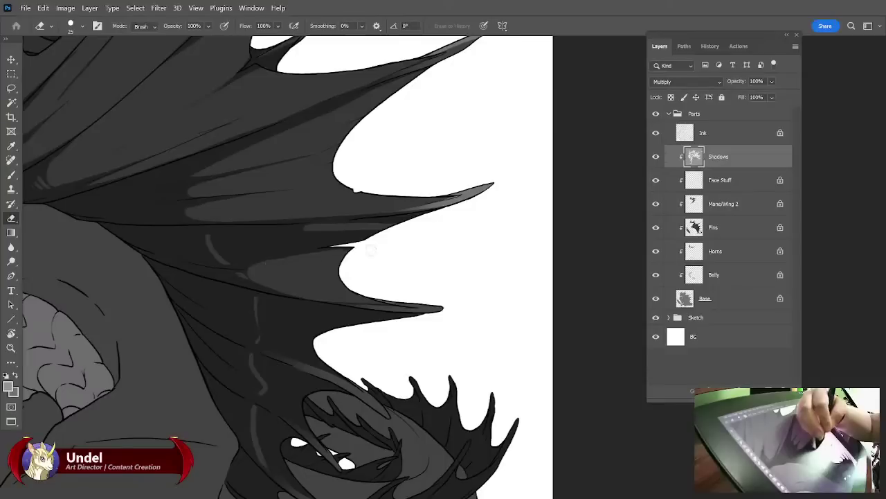
pyautogui.moveTo(214, 245)
pyautogui.mouseDown()
pyautogui.moveTo(234, 260)
pyautogui.moveTo(344, 244)
pyautogui.mouseUp()
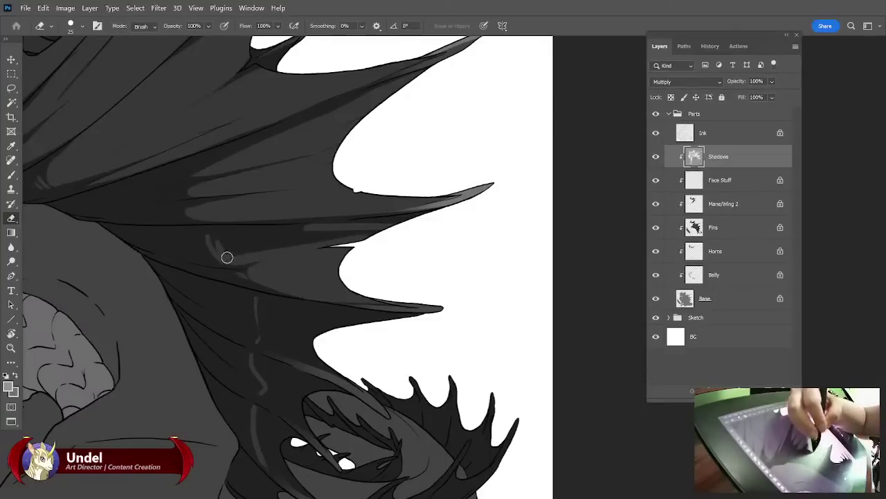
pyautogui.moveTo(227, 257)
pyautogui.mouseDown()
pyautogui.moveTo(269, 234)
pyautogui.moveTo(368, 230)
pyautogui.moveTo(226, 244)
pyautogui.moveTo(288, 248)
pyautogui.moveTo(247, 253)
pyautogui.moveTo(268, 244)
pyautogui.moveTo(261, 239)
pyautogui.moveTo(318, 237)
pyautogui.mouseUp()
pyautogui.moveTo(214, 239)
pyautogui.mouseDown()
pyautogui.moveTo(363, 225)
pyautogui.moveTo(218, 237)
pyautogui.moveTo(213, 247)
pyautogui.moveTo(272, 245)
pyautogui.moveTo(241, 246)
pyautogui.mouseUp()
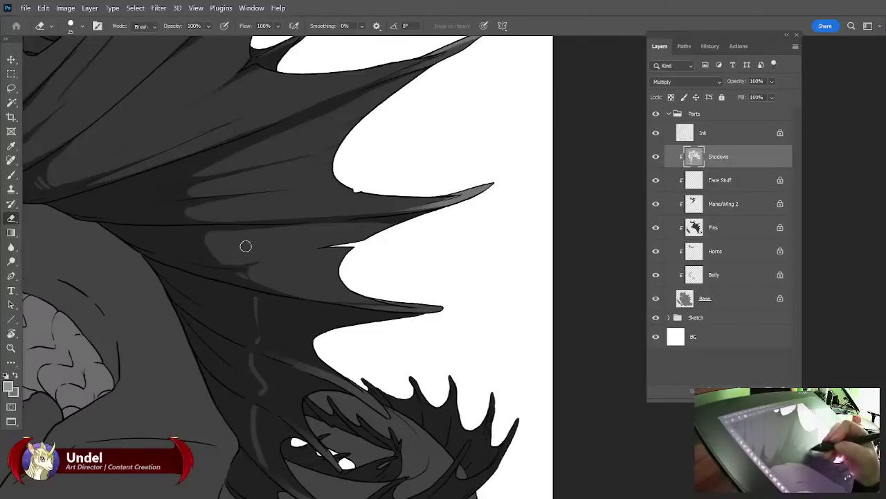
pyautogui.moveTo(462, 264); pyautogui.dragTo(498, 235)
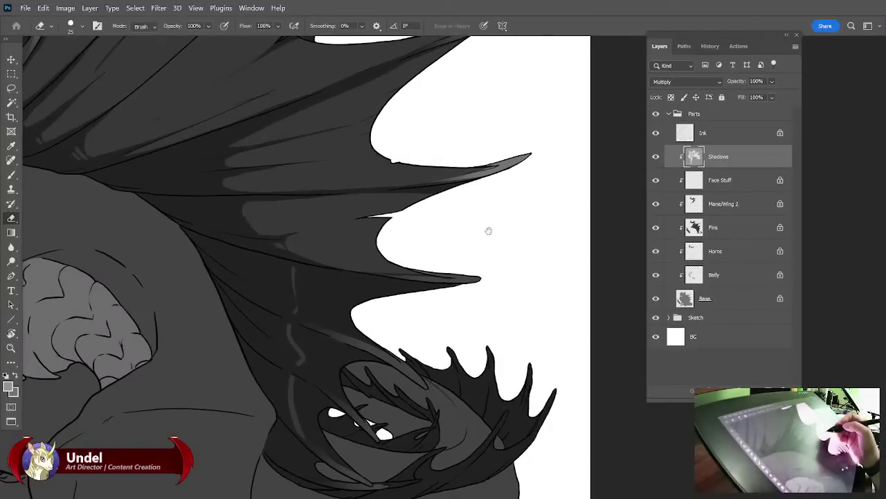
pyautogui.moveTo(249, 208); pyautogui.dragTo(324, 232)
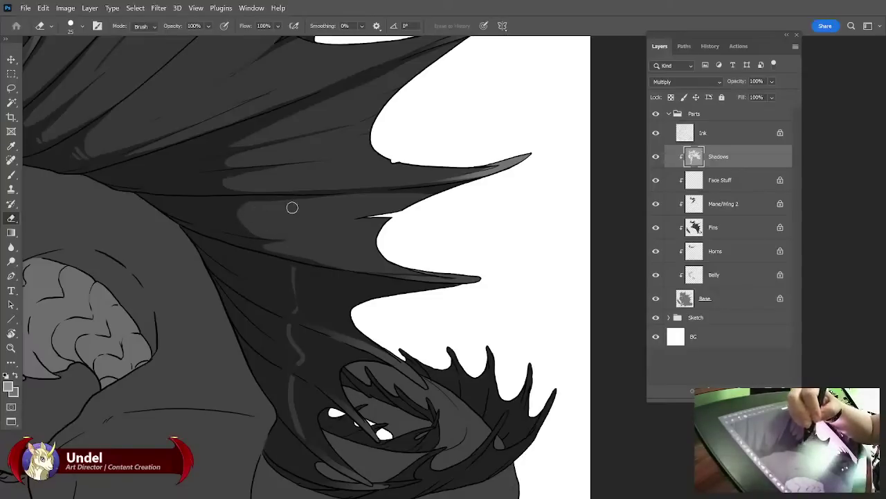
# Erase shadow from the outer part of the fifth wing membrane and paint a shadow band along its upper rib.
pyautogui.moveTo(421, 241)
pyautogui.mouseDown()
pyautogui.moveTo(381, 227)
pyautogui.moveTo(506, 306)
pyautogui.moveTo(546, 350)
pyautogui.moveTo(414, 277)
pyautogui.mouseUp()
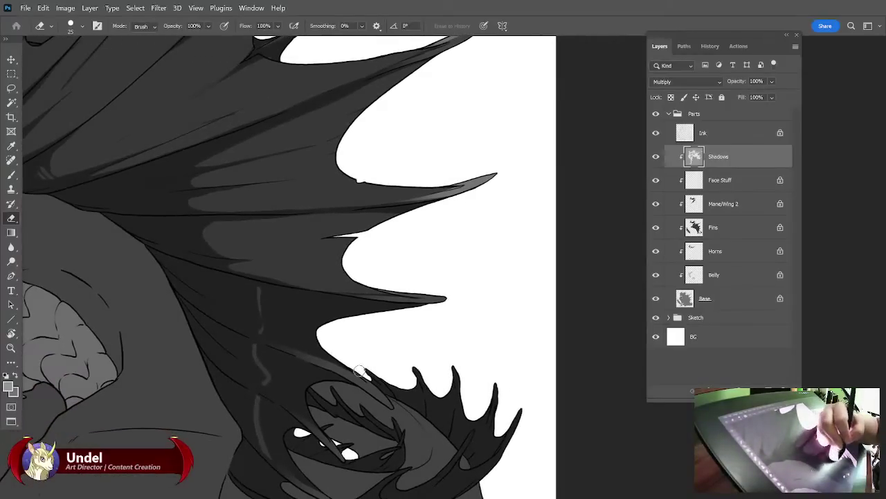
pyautogui.moveTo(360, 370)
pyautogui.mouseDown()
pyautogui.moveTo(275, 338)
pyautogui.moveTo(249, 310)
pyautogui.moveTo(259, 293)
pyautogui.moveTo(387, 310)
pyautogui.moveTo(271, 313)
pyautogui.moveTo(321, 345)
pyautogui.moveTo(305, 317)
pyautogui.moveTo(327, 311)
pyautogui.mouseUp()
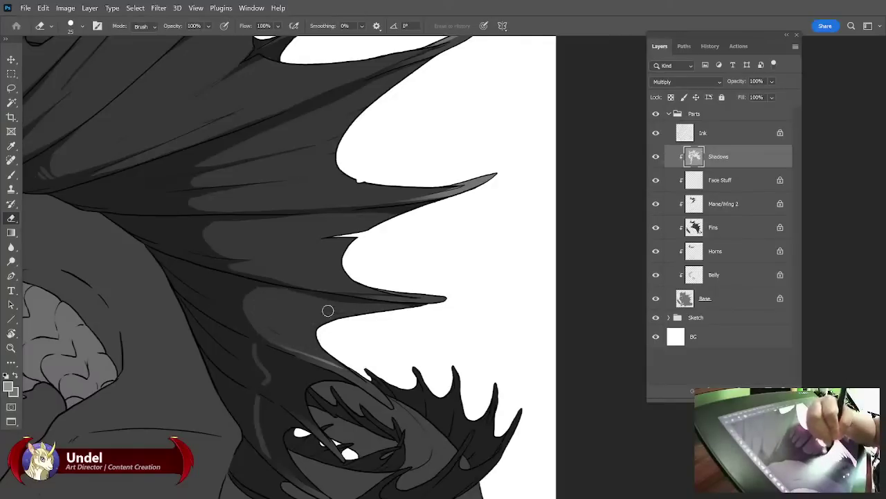
pyautogui.moveTo(455, 326); pyautogui.dragTo(475, 264)
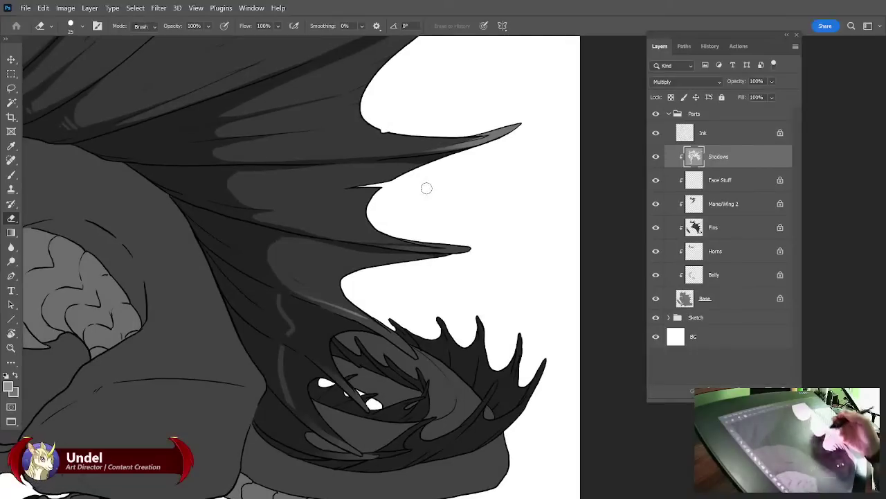
pyautogui.press('b')
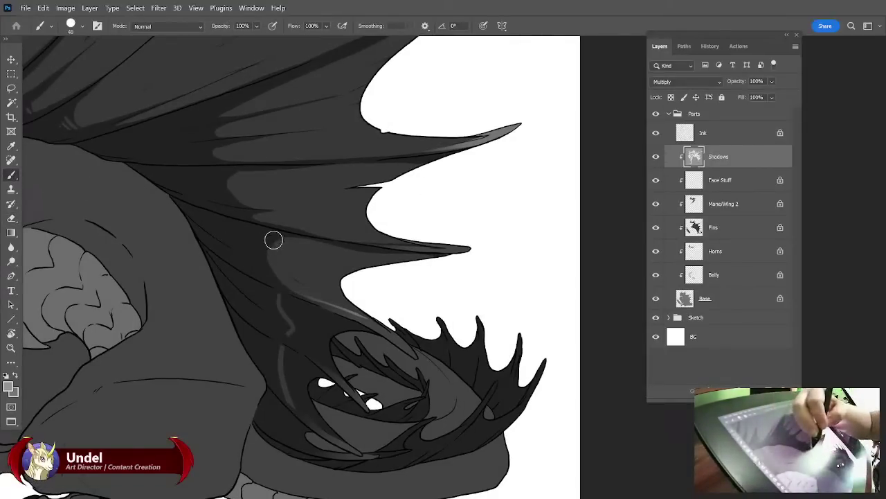
pyautogui.moveTo(273, 239)
pyautogui.mouseDown()
pyautogui.moveTo(306, 237)
pyautogui.moveTo(255, 255)
pyautogui.moveTo(329, 246)
pyautogui.mouseUp()
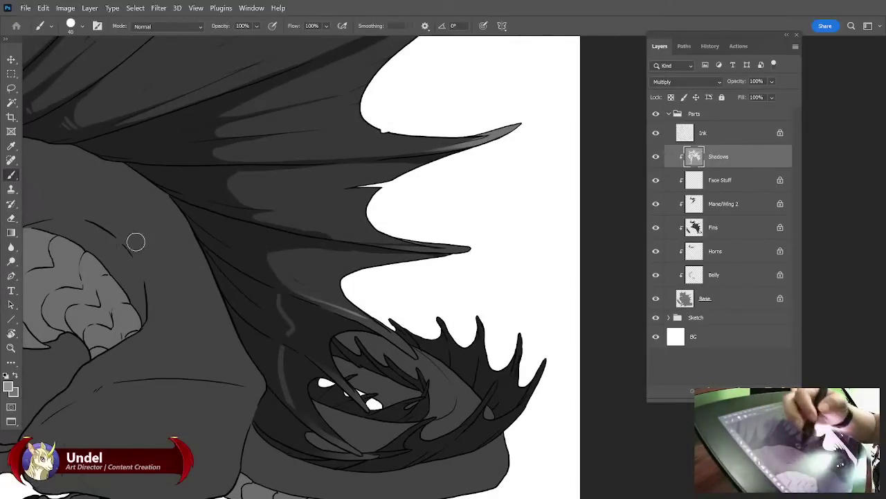
pyautogui.press('e')
pyautogui.moveTo(360, 214); pyautogui.dragTo(373, 203)
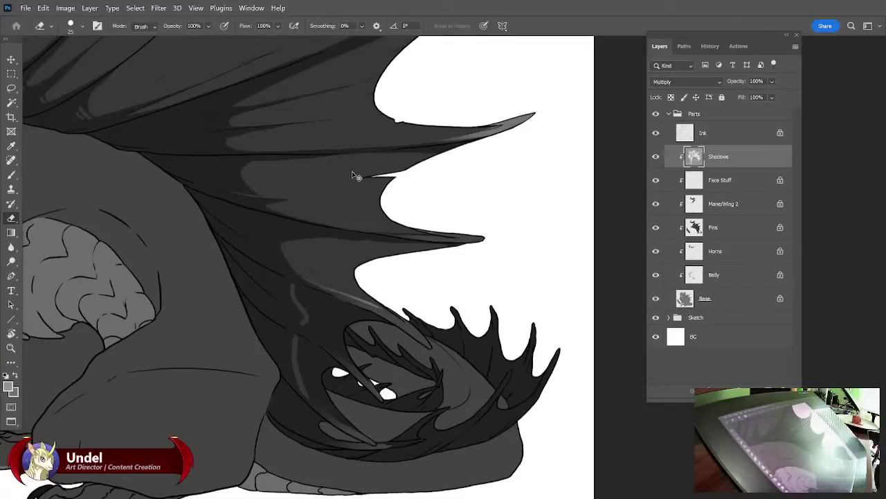
# Erase thin highlights along the three lowest wing spikes overlapping the tail, redoing the stroke on the bottom one.
pyautogui.moveTo(485, 323); pyautogui.dragTo(505, 284)
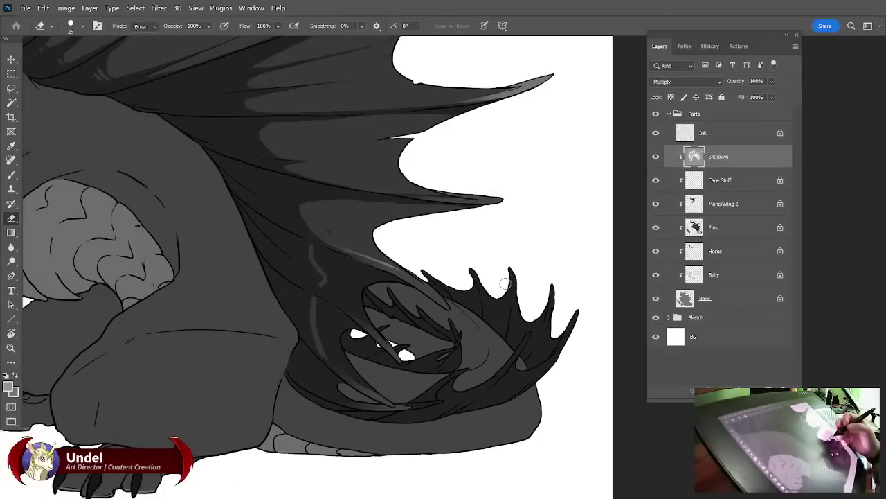
pyautogui.moveTo(396, 263)
pyautogui.mouseDown()
pyautogui.moveTo(413, 280)
pyautogui.moveTo(383, 260)
pyautogui.moveTo(401, 265)
pyautogui.moveTo(375, 268)
pyautogui.moveTo(355, 256)
pyautogui.moveTo(431, 294)
pyautogui.moveTo(347, 250)
pyautogui.moveTo(452, 314)
pyautogui.mouseUp()
pyautogui.moveTo(344, 309); pyautogui.dragTo(404, 366)
pyautogui.moveTo(323, 355); pyautogui.dragTo(393, 404)
pyautogui.hotkey('ctrl', 'z')
pyautogui.moveTo(322, 355); pyautogui.dragTo(393, 407)
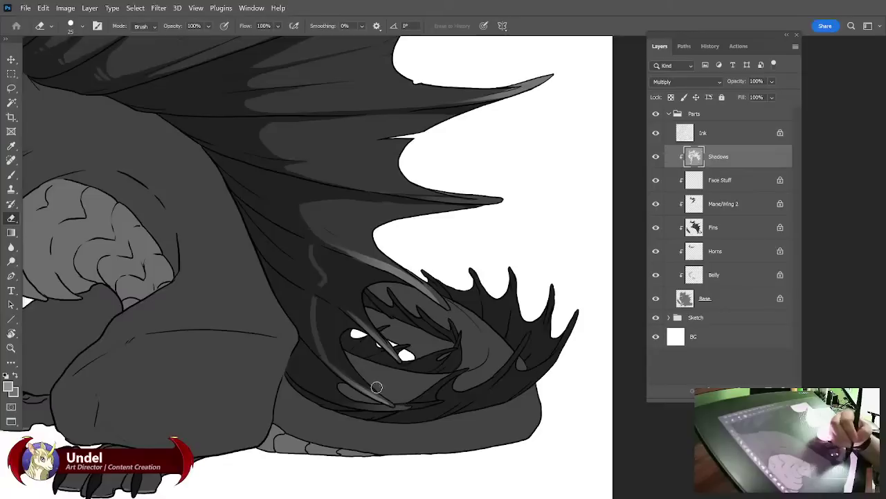
# Erase shadow from the sixth wing membrane above the tail opening and trim its inner edge into folds with painted shadow.
pyautogui.moveTo(384, 344)
pyautogui.mouseDown()
pyautogui.moveTo(358, 309)
pyautogui.moveTo(358, 281)
pyautogui.moveTo(385, 270)
pyautogui.moveTo(405, 277)
pyautogui.moveTo(371, 276)
pyautogui.moveTo(357, 289)
pyautogui.moveTo(381, 278)
pyautogui.moveTo(410, 284)
pyautogui.moveTo(366, 260)
pyautogui.moveTo(353, 302)
pyautogui.mouseUp()
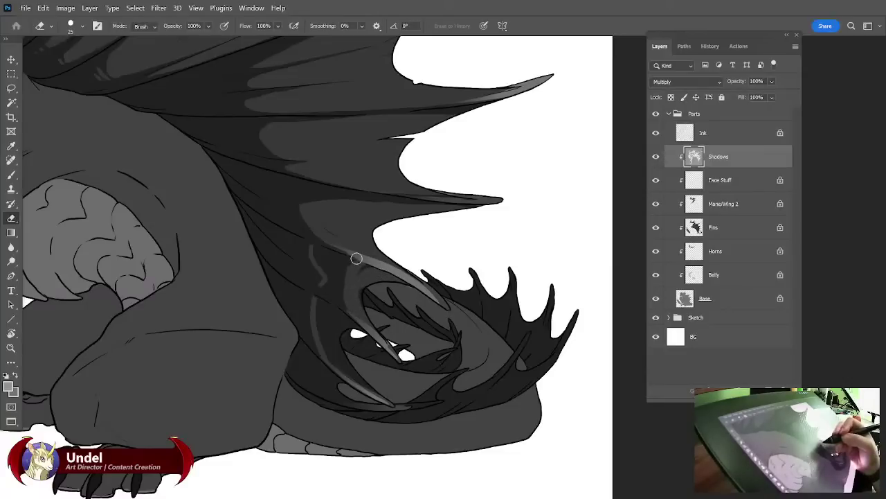
pyautogui.moveTo(356, 258)
pyautogui.mouseDown()
pyautogui.moveTo(345, 306)
pyautogui.moveTo(335, 290)
pyautogui.moveTo(344, 257)
pyautogui.moveTo(331, 292)
pyautogui.moveTo(335, 258)
pyautogui.moveTo(322, 280)
pyautogui.moveTo(327, 254)
pyautogui.moveTo(329, 263)
pyautogui.moveTo(318, 254)
pyautogui.moveTo(313, 281)
pyautogui.mouseUp()
pyautogui.moveTo(316, 251)
pyautogui.mouseDown()
pyautogui.moveTo(305, 261)
pyautogui.moveTo(297, 251)
pyautogui.moveTo(315, 252)
pyautogui.moveTo(316, 285)
pyautogui.moveTo(335, 298)
pyautogui.mouseUp()
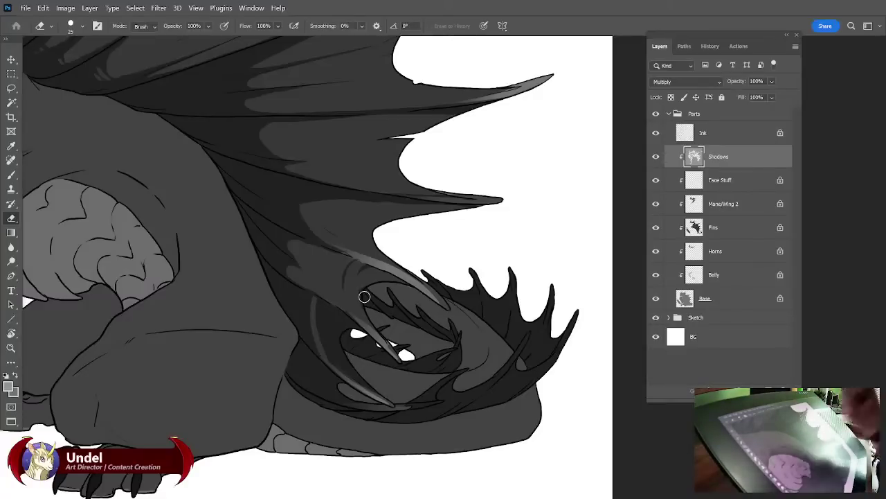
pyautogui.click(13, 175)
pyautogui.moveTo(276, 240)
pyautogui.mouseDown()
pyautogui.moveTo(323, 280)
pyautogui.moveTo(275, 252)
pyautogui.moveTo(308, 288)
pyautogui.moveTo(302, 246)
pyautogui.mouseUp()
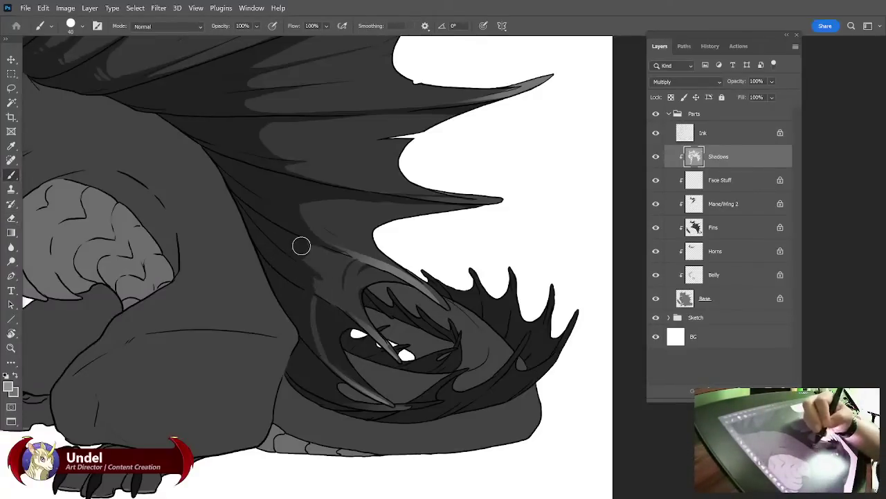
pyautogui.press('e')
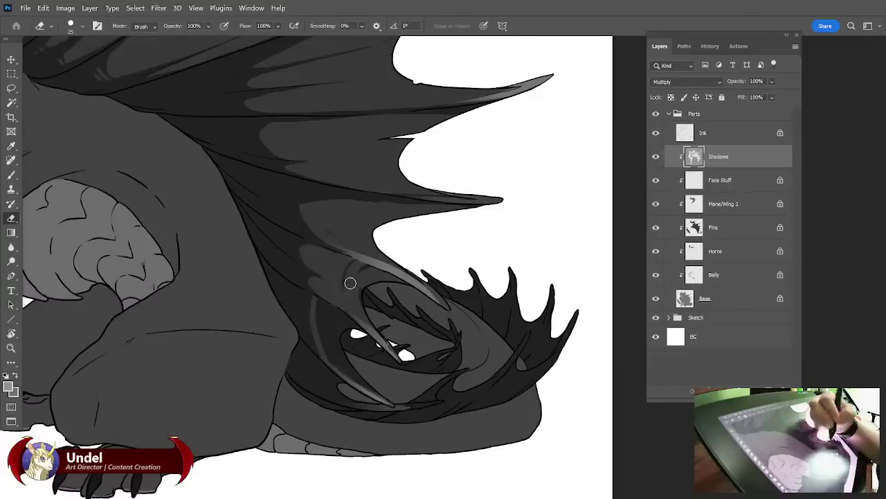
# Paint over part of the guide line on the lowest wing membrane and erase shadow from that membrane down to its spike.
pyautogui.moveTo(350, 288); pyautogui.dragTo(341, 248)
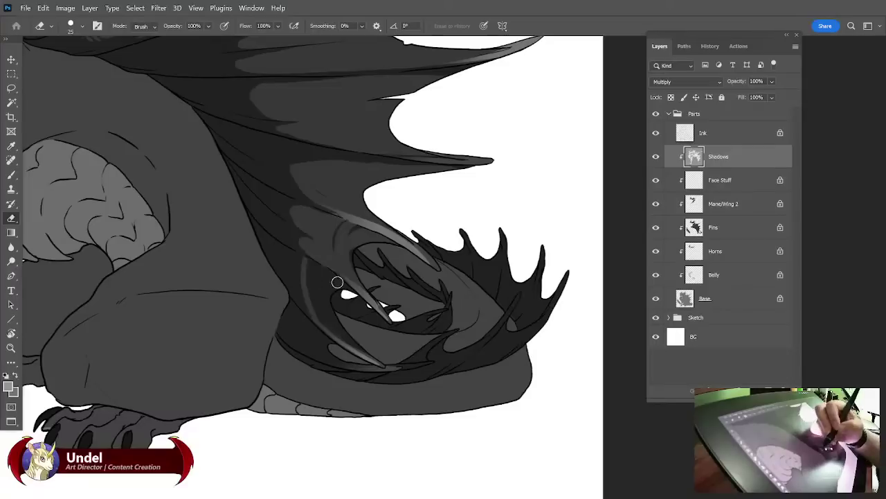
pyautogui.press('b')
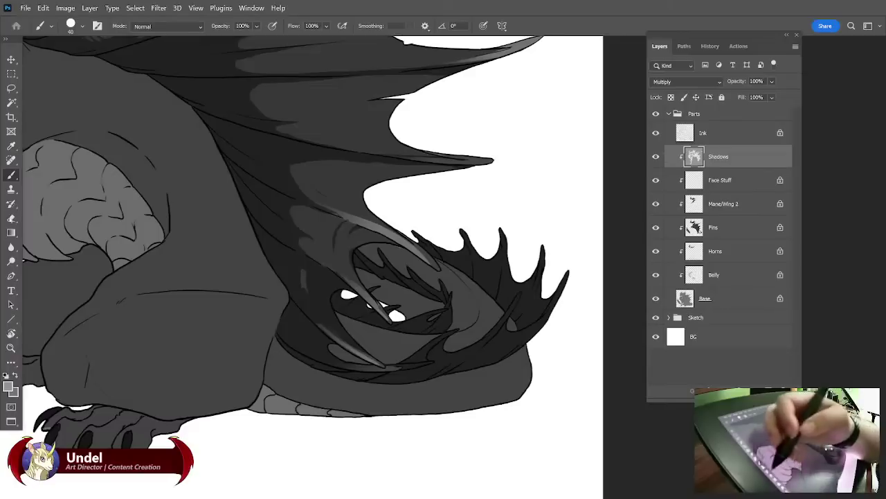
pyautogui.press('e')
pyautogui.moveTo(323, 330)
pyautogui.mouseDown()
pyautogui.moveTo(357, 350)
pyautogui.moveTo(318, 316)
pyautogui.moveTo(296, 279)
pyautogui.moveTo(301, 269)
pyautogui.moveTo(345, 291)
pyautogui.moveTo(304, 285)
pyautogui.moveTo(382, 365)
pyautogui.mouseUp()
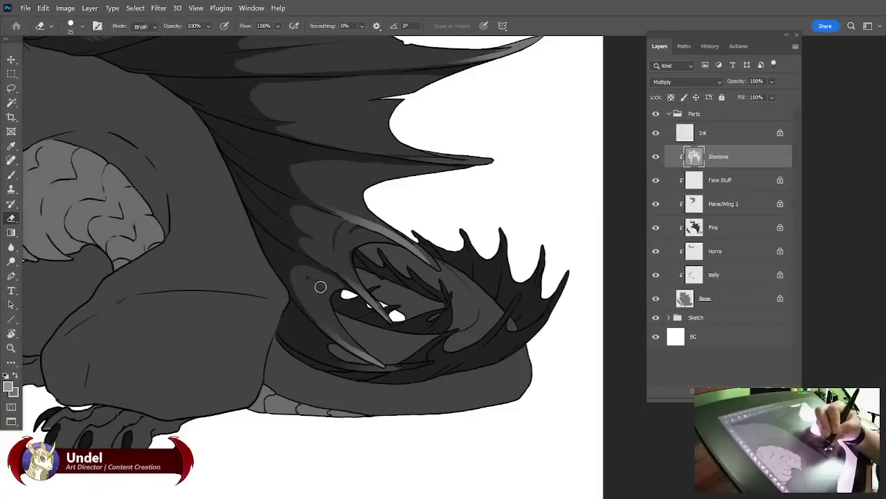
# Erase a thin highlight along the wing rib above the fifth membrane, undoing the first stroke and drawing it again.
pyautogui.moveTo(448, 184); pyautogui.dragTo(498, 207)
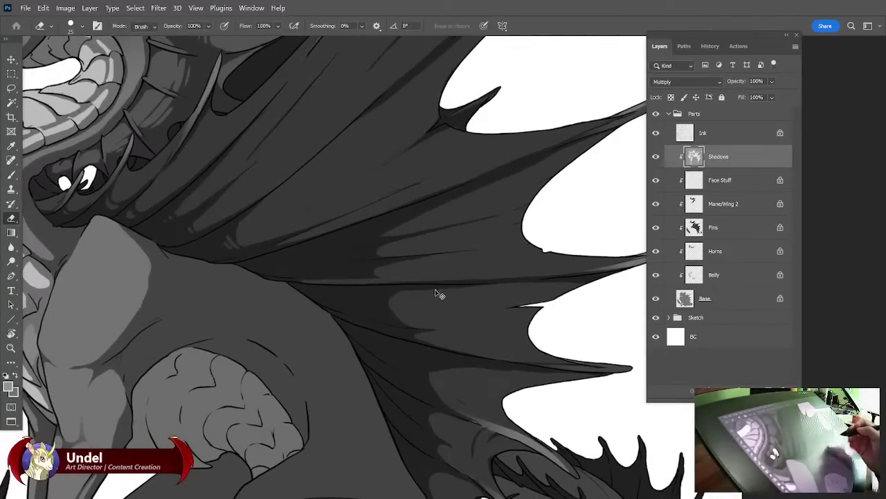
pyautogui.moveTo(313, 281); pyautogui.dragTo(486, 280)
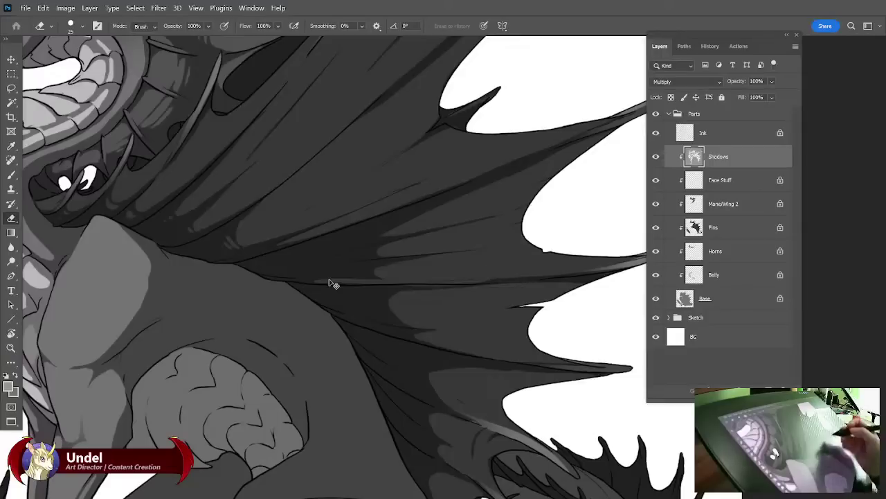
pyautogui.hotkey('ctrl', 'z')
pyautogui.moveTo(318, 282); pyautogui.dragTo(478, 280)
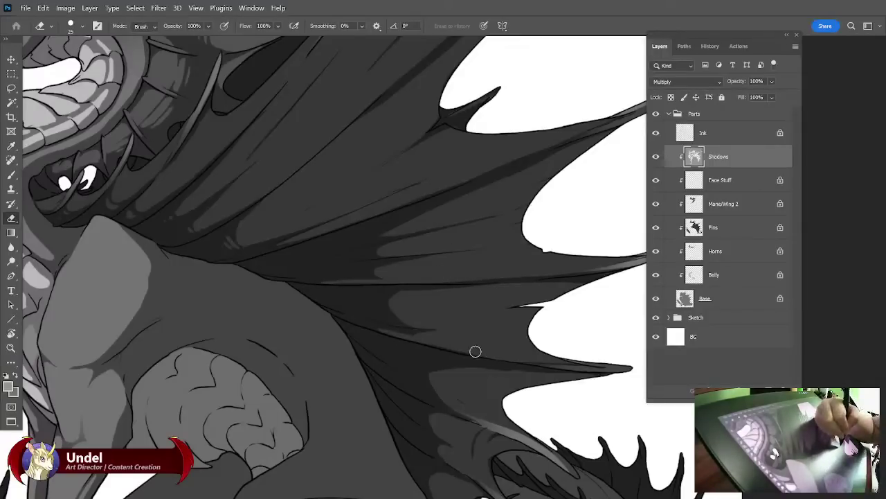
pyautogui.moveTo(449, 283); pyautogui.dragTo(358, 229)
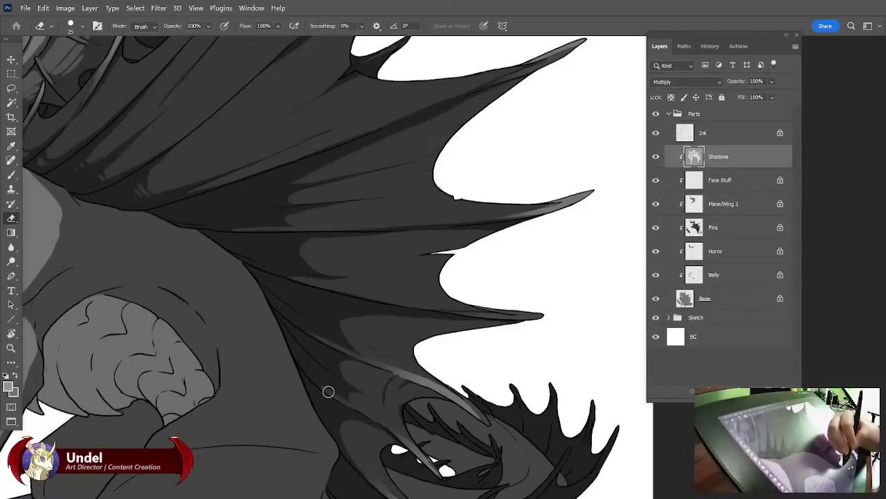
# Erase shadow from the lowest wing membrane and along its bottom edge, beside the lowest spike.
pyautogui.moveTo(392, 424); pyautogui.dragTo(355, 337)
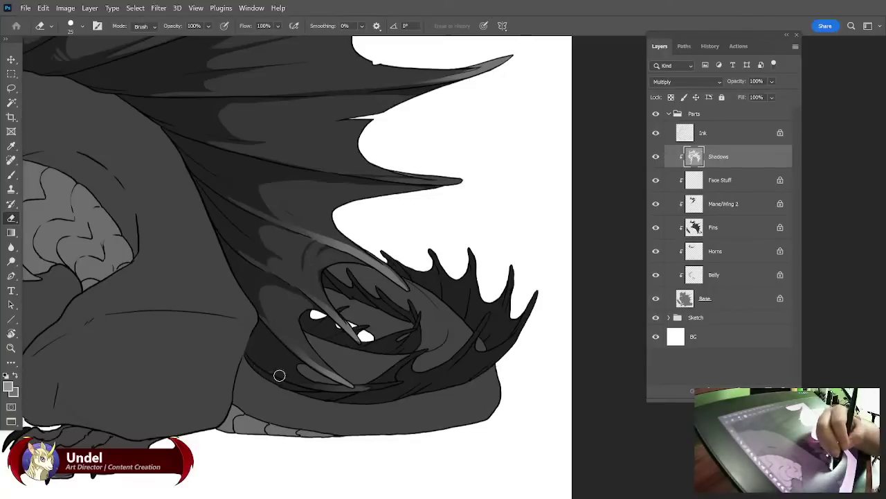
pyautogui.moveTo(279, 375); pyautogui.dragTo(347, 387)
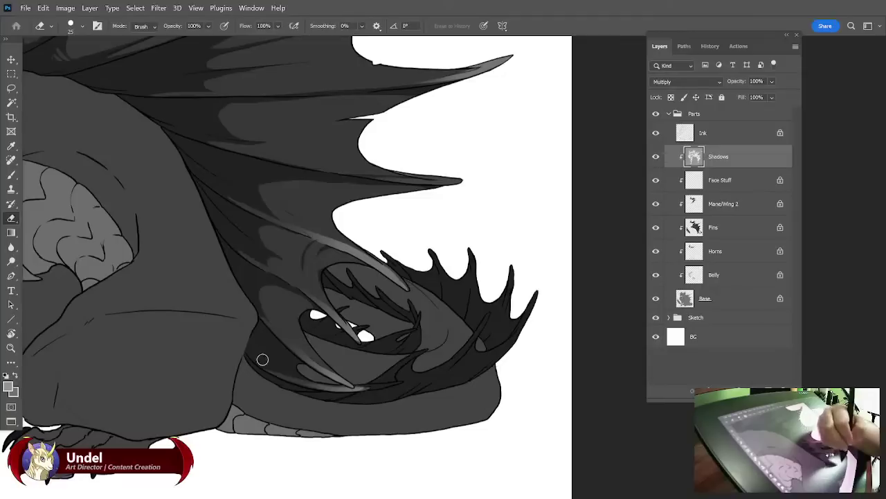
pyautogui.moveTo(288, 354)
pyautogui.mouseDown()
pyautogui.moveTo(315, 383)
pyautogui.moveTo(276, 354)
pyautogui.mouseUp()
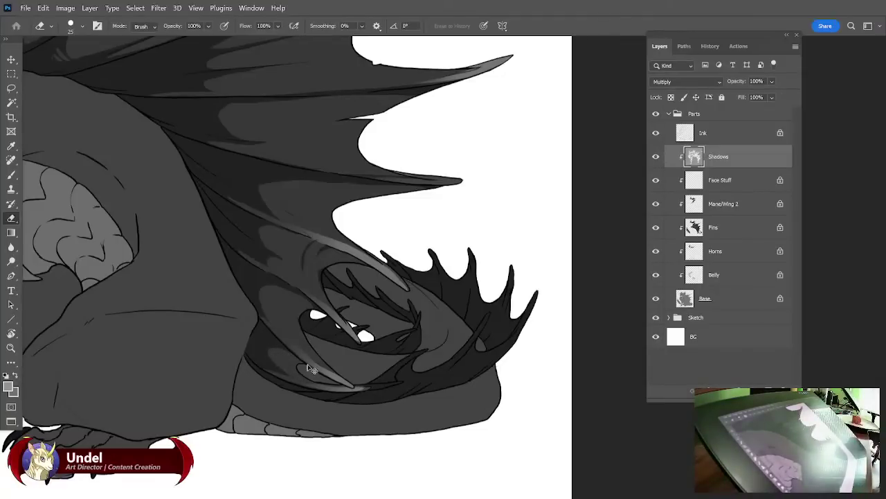
# Examine the wing, torso and belly shading both up close and across the whole dragon.
pyautogui.hotkey('ctrl', '0')
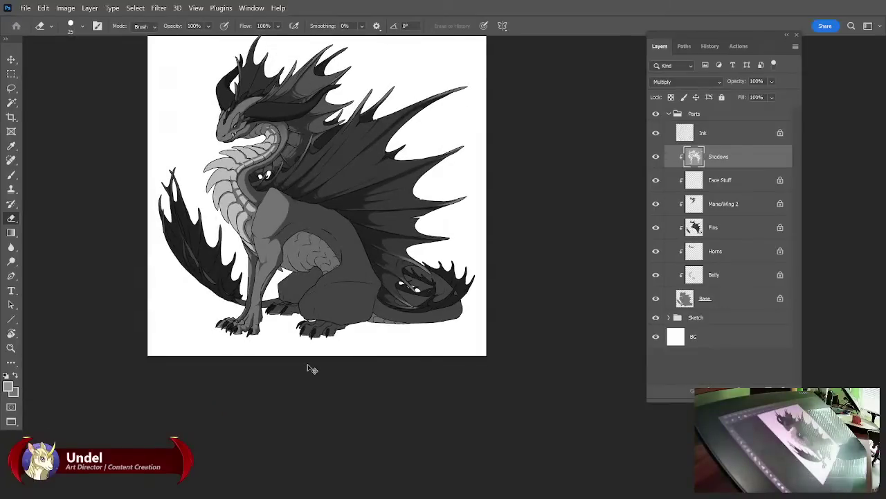
pyautogui.hotkey('ctrl', '+')
pyautogui.hotkey('ctrl', '+')
pyautogui.hotkey('ctrl', '+')
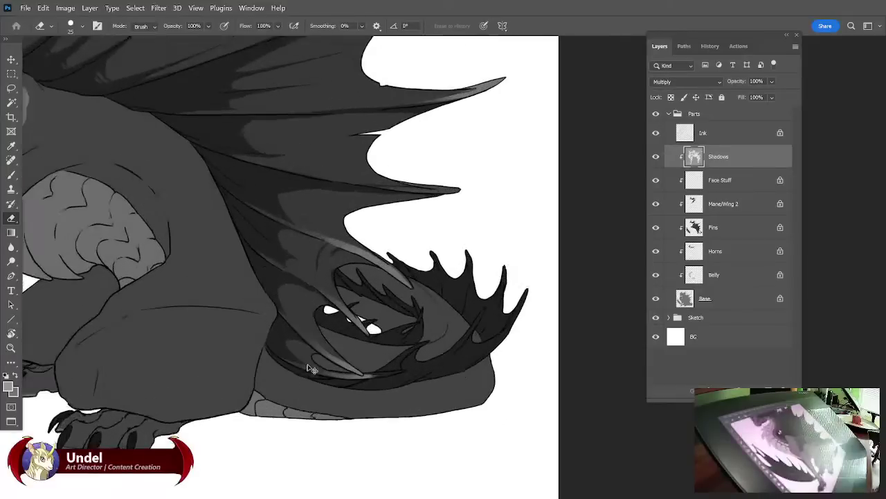
pyautogui.moveTo(376, 218); pyautogui.dragTo(446, 280)
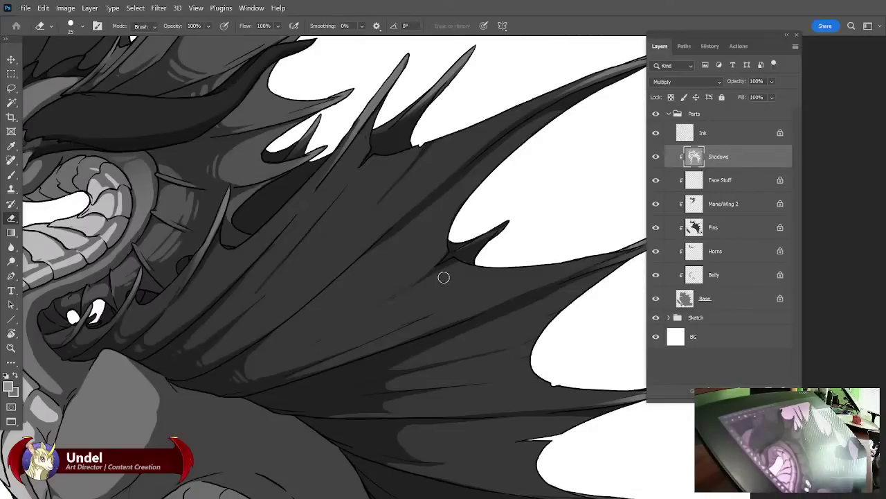
pyautogui.moveTo(451, 315)
pyautogui.mouseDown()
pyautogui.moveTo(489, 271)
pyautogui.moveTo(479, 295)
pyautogui.moveTo(491, 289)
pyautogui.moveTo(485, 306)
pyautogui.moveTo(477, 282)
pyautogui.mouseUp()
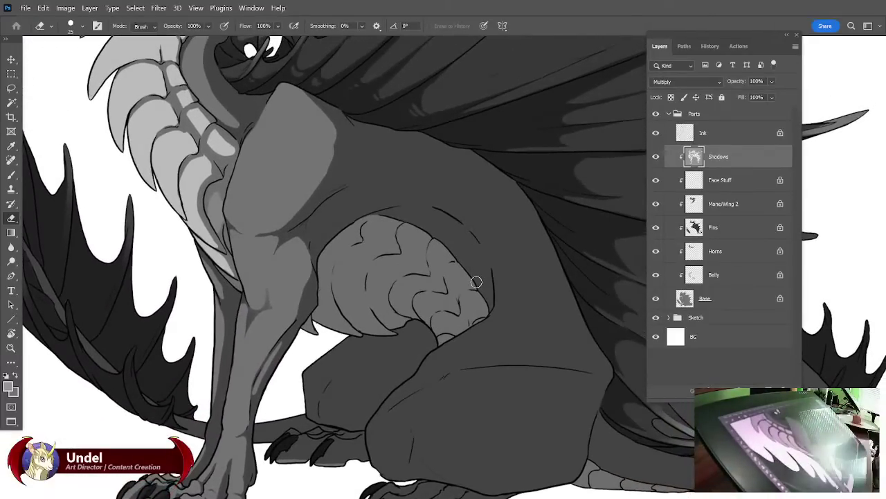
pyautogui.hotkey('ctrl', '[')
pyautogui.hotkey('ctrl', '[')
pyautogui.hotkey('ctrl', ']')
pyautogui.hotkey('ctrl', ']')
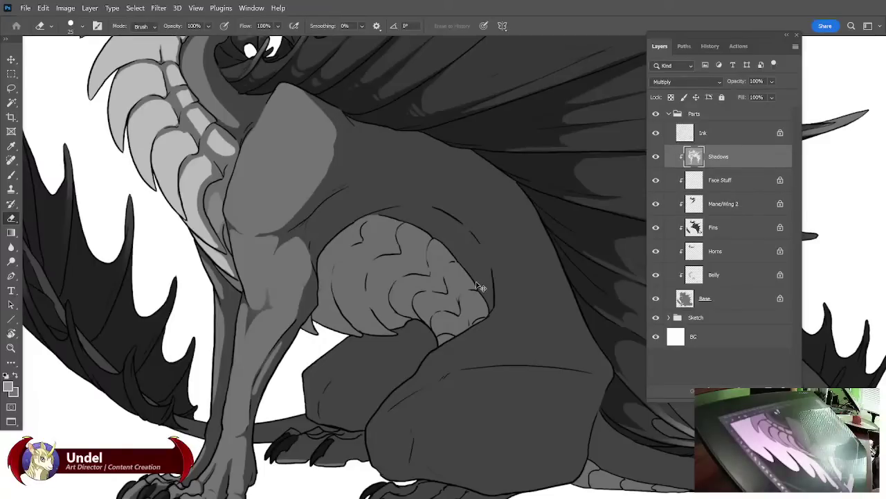
pyautogui.hotkey('ctrl', '0')
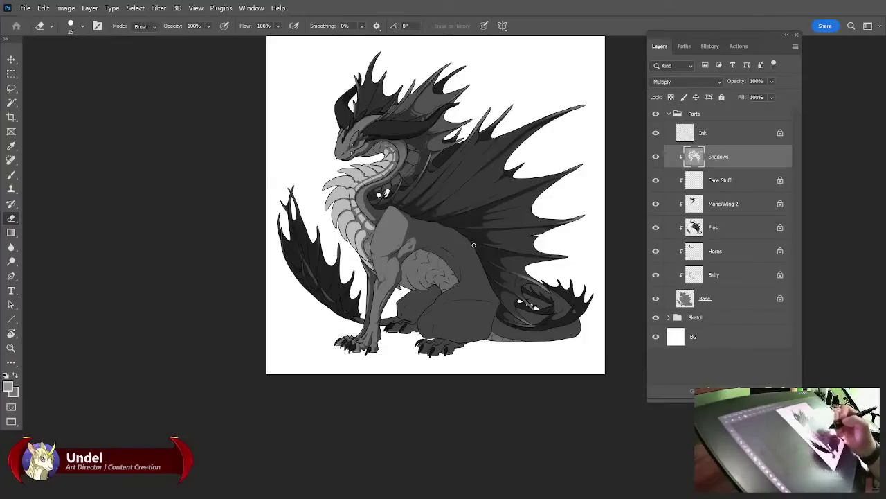
# Erase rough guide outlines for the lit areas on the belly plates, flank, hip and thigh.
pyautogui.moveTo(427, 240); pyautogui.dragTo(405, 272)
pyautogui.hotkey('ctrl', 'z')
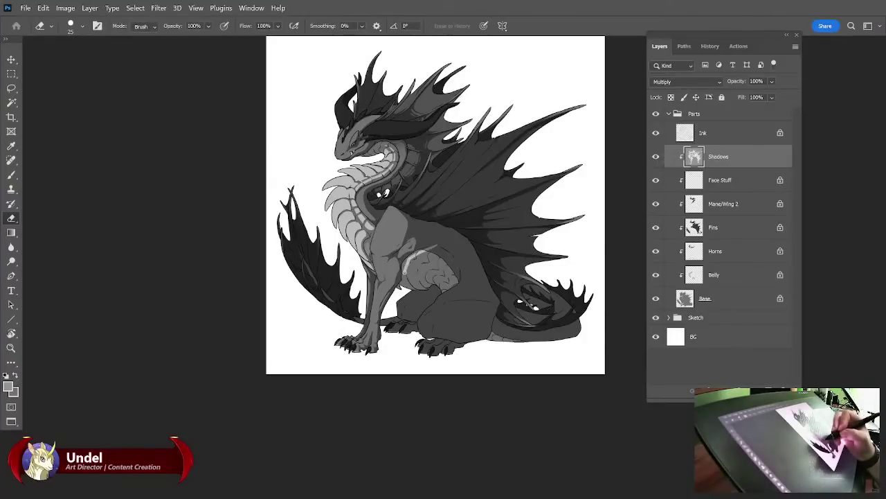
pyautogui.hotkey('ctrl', 'z')
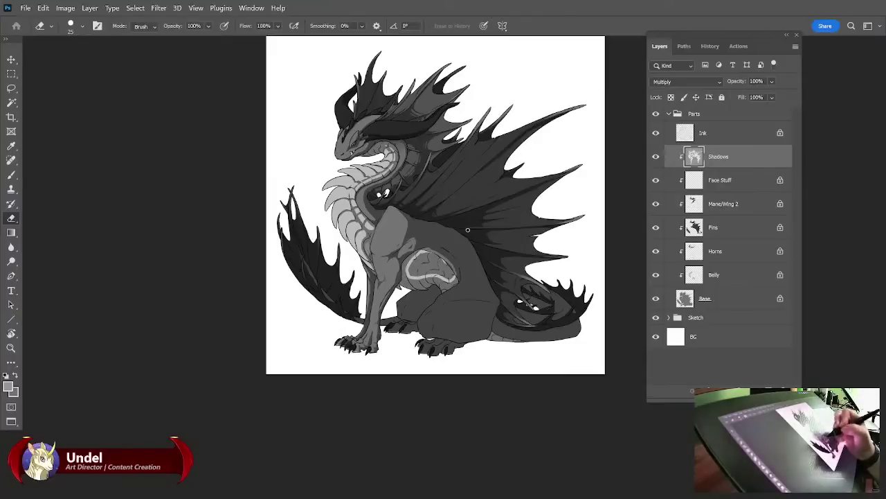
pyautogui.moveTo(434, 226)
pyautogui.mouseDown()
pyautogui.moveTo(428, 234)
pyautogui.moveTo(449, 245)
pyautogui.mouseUp()
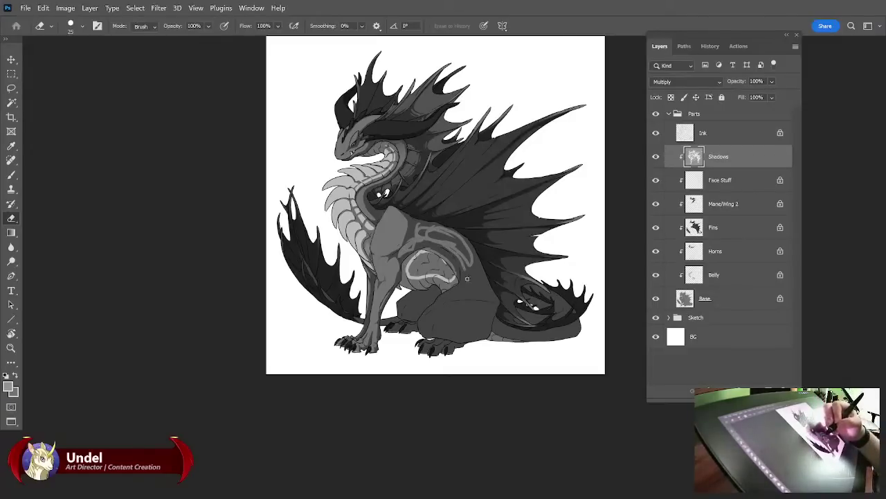
pyautogui.moveTo(476, 282); pyautogui.dragTo(442, 297)
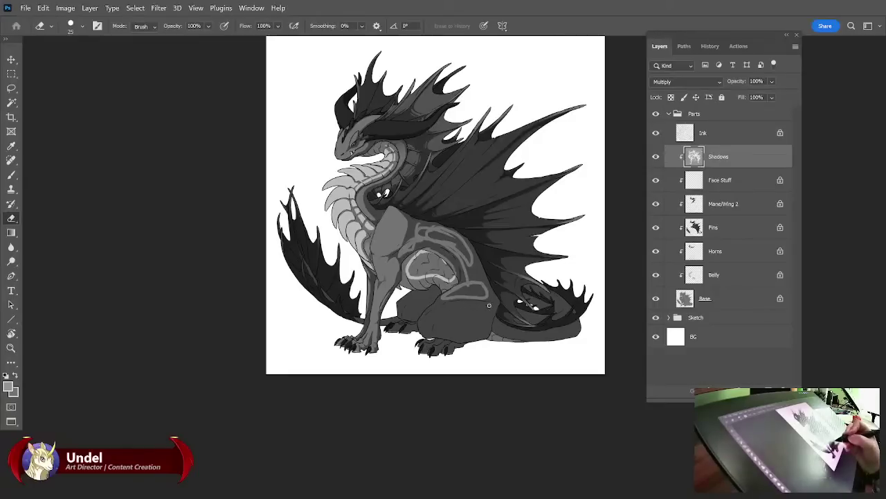
pyautogui.moveTo(489, 305)
pyautogui.mouseDown()
pyautogui.moveTo(434, 315)
pyautogui.moveTo(446, 323)
pyautogui.moveTo(487, 322)
pyautogui.mouseUp()
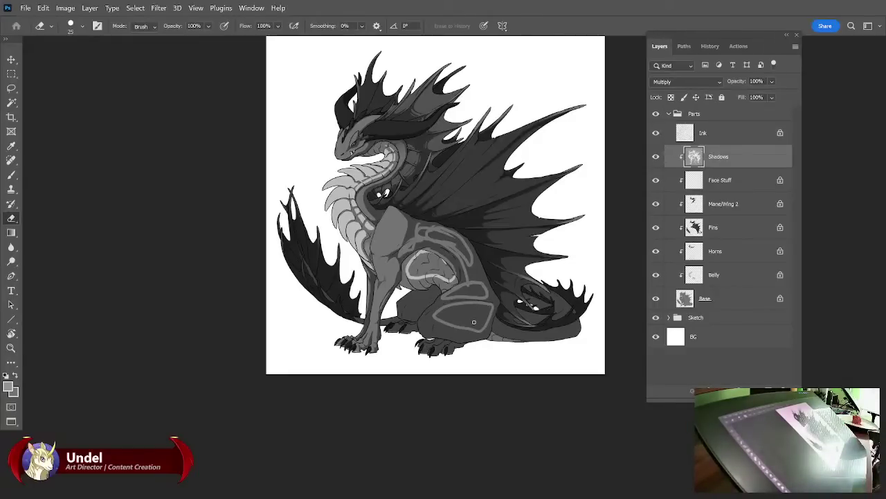
# Erase shadow inside the small patch behind the shoulder, trim its upper end with painted shadow and break the belly guide's front edge.
pyautogui.hotkey('ctrl', '+')
pyautogui.hotkey('ctrl', '+')
pyautogui.hotkey('ctrl', '+')
pyautogui.hotkey('ctrl', '+')
pyautogui.hotkey('ctrl', '+')
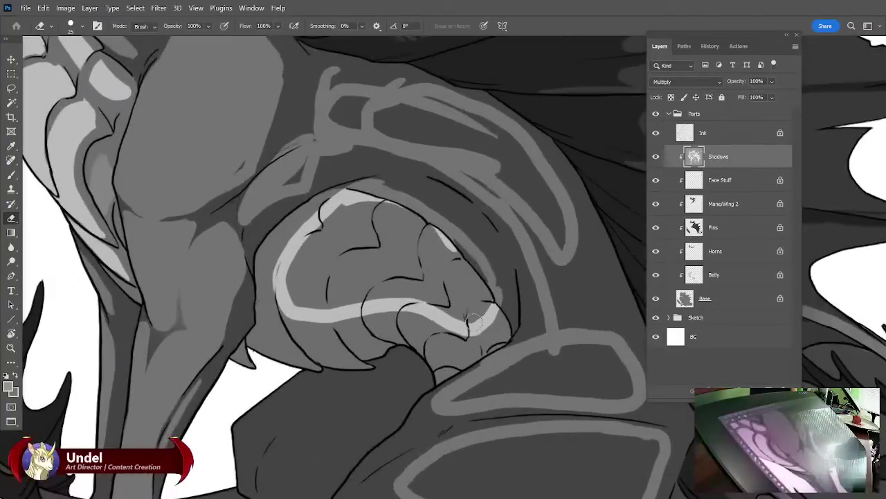
pyautogui.moveTo(385, 263); pyautogui.dragTo(405, 330)
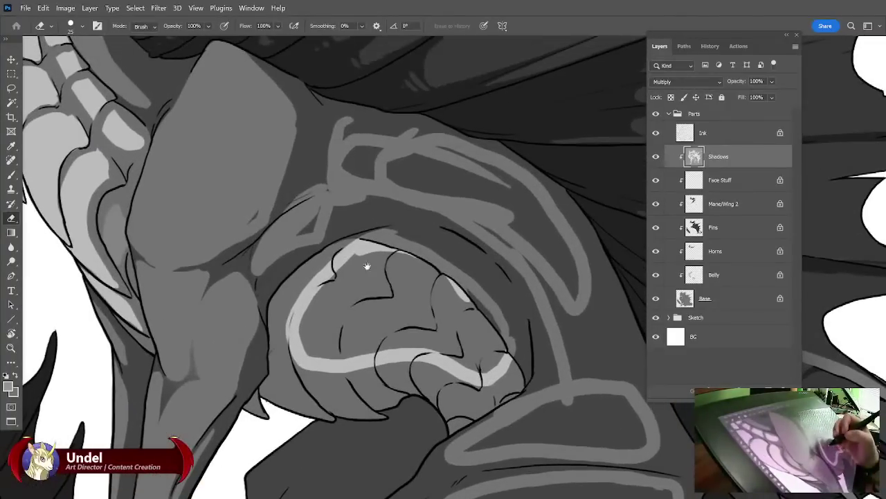
pyautogui.click(11, 176)
pyautogui.moveTo(243, 244)
pyautogui.mouseDown()
pyautogui.moveTo(279, 206)
pyautogui.moveTo(313, 196)
pyautogui.moveTo(292, 205)
pyautogui.moveTo(248, 265)
pyautogui.moveTo(312, 190)
pyautogui.mouseUp()
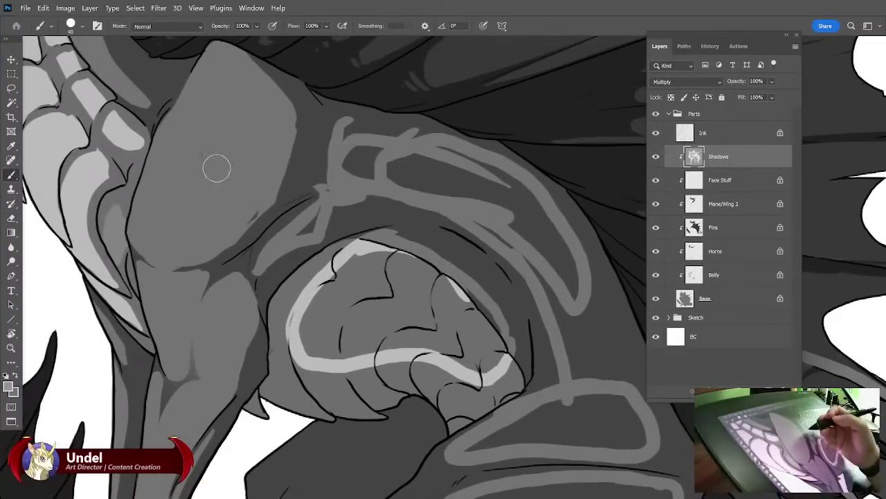
pyautogui.press('e')
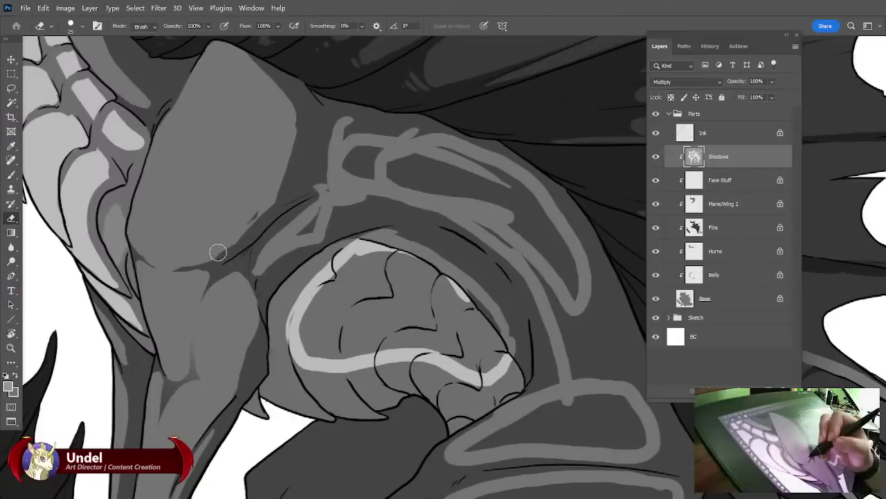
pyautogui.moveTo(319, 205)
pyautogui.mouseDown()
pyautogui.moveTo(287, 223)
pyautogui.moveTo(262, 262)
pyautogui.mouseUp()
pyautogui.moveTo(316, 208)
pyautogui.mouseDown()
pyautogui.moveTo(312, 233)
pyautogui.moveTo(267, 257)
pyautogui.mouseUp()
pyautogui.moveTo(295, 217)
pyautogui.mouseDown()
pyautogui.moveTo(256, 269)
pyautogui.moveTo(266, 244)
pyautogui.moveTo(257, 286)
pyautogui.mouseUp()
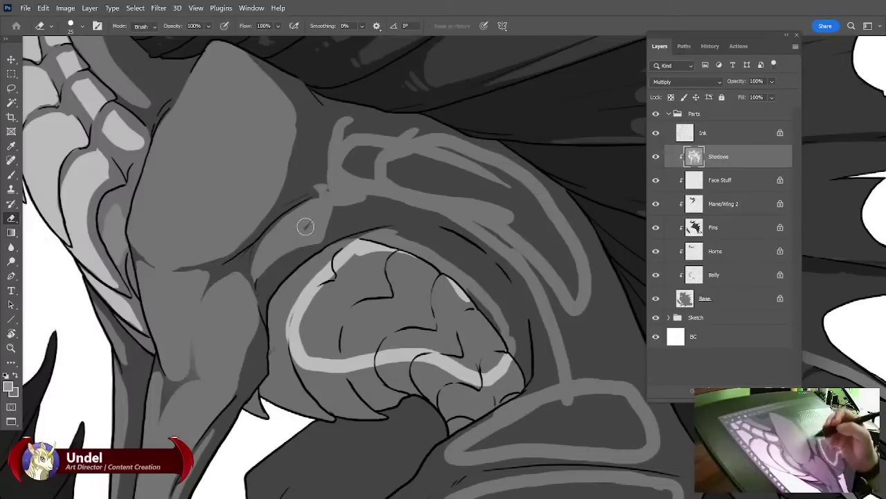
pyautogui.press('b')
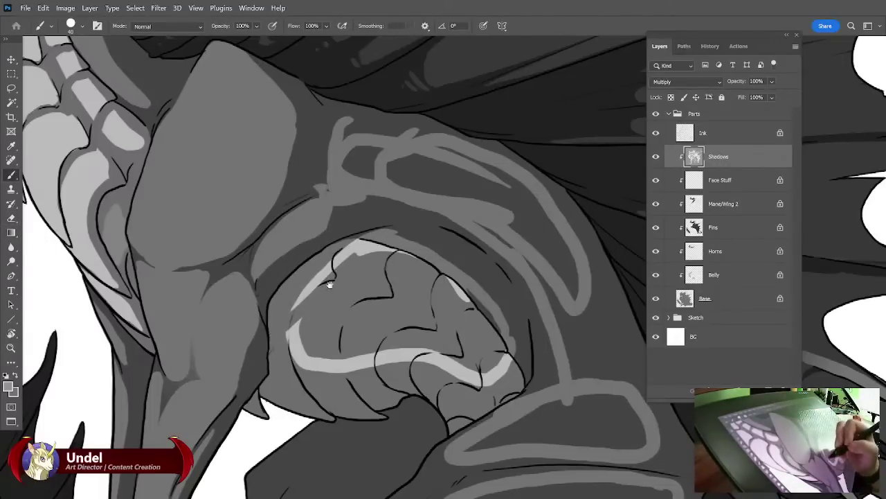
pyautogui.moveTo(330, 284); pyautogui.dragTo(290, 356)
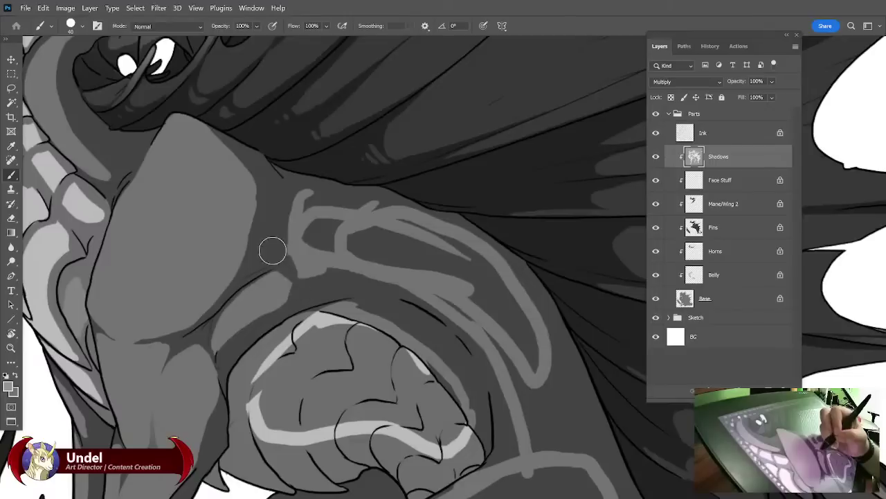
# Erase shadow from the flank along the back down to the hip, and from the narrow strip bordering the belly plates.
pyautogui.press('e')
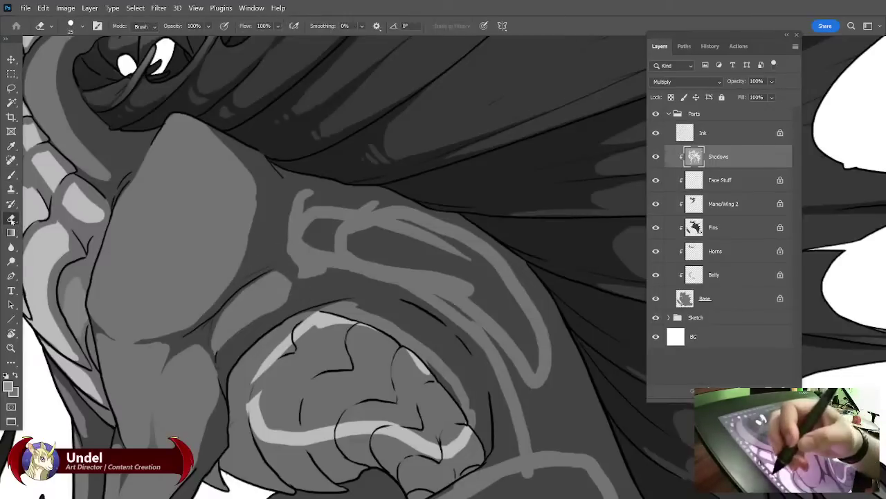
pyautogui.moveTo(288, 234)
pyautogui.mouseDown()
pyautogui.moveTo(302, 271)
pyautogui.moveTo(312, 264)
pyautogui.moveTo(425, 280)
pyautogui.moveTo(360, 274)
pyautogui.mouseUp()
pyautogui.moveTo(330, 254)
pyautogui.mouseDown()
pyautogui.moveTo(309, 225)
pyautogui.moveTo(399, 231)
pyautogui.moveTo(312, 204)
pyautogui.moveTo(396, 209)
pyautogui.moveTo(318, 197)
pyautogui.moveTo(417, 219)
pyautogui.moveTo(359, 196)
pyautogui.moveTo(394, 202)
pyautogui.moveTo(456, 231)
pyautogui.moveTo(528, 309)
pyautogui.moveTo(442, 270)
pyautogui.moveTo(387, 265)
pyautogui.moveTo(481, 314)
pyautogui.moveTo(491, 332)
pyautogui.moveTo(394, 228)
pyautogui.moveTo(404, 220)
pyautogui.moveTo(467, 282)
pyautogui.moveTo(499, 318)
pyautogui.mouseUp()
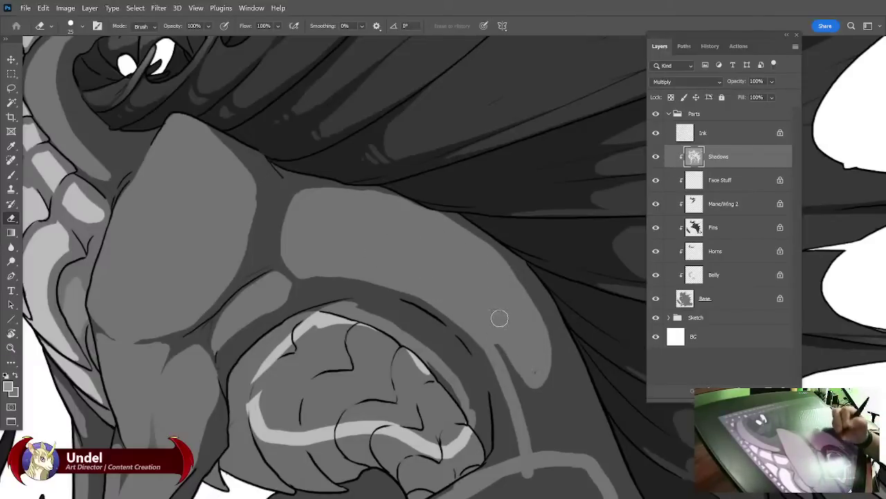
pyautogui.moveTo(542, 361); pyautogui.dragTo(511, 279)
pyautogui.moveTo(459, 259)
pyautogui.mouseDown()
pyautogui.moveTo(467, 372)
pyautogui.moveTo(493, 279)
pyautogui.moveTo(474, 302)
pyautogui.moveTo(467, 284)
pyautogui.moveTo(477, 298)
pyautogui.moveTo(461, 372)
pyautogui.moveTo(486, 366)
pyautogui.moveTo(519, 297)
pyautogui.moveTo(522, 308)
pyautogui.moveTo(489, 301)
pyautogui.moveTo(478, 314)
pyautogui.mouseUp()
pyautogui.moveTo(554, 339)
pyautogui.mouseDown()
pyautogui.moveTo(519, 380)
pyautogui.moveTo(556, 402)
pyautogui.mouseUp()
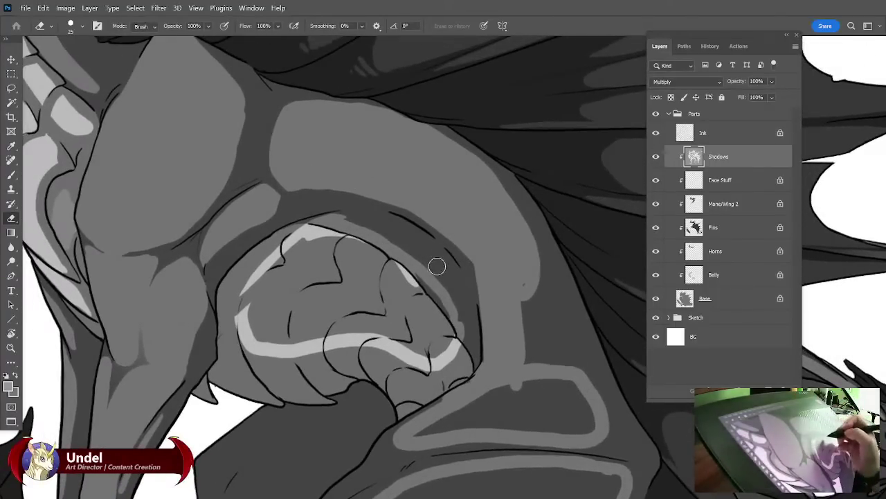
pyautogui.moveTo(442, 252)
pyautogui.mouseDown()
pyautogui.moveTo(331, 218)
pyautogui.moveTo(426, 257)
pyautogui.moveTo(433, 227)
pyautogui.moveTo(379, 236)
pyautogui.moveTo(454, 297)
pyautogui.moveTo(440, 258)
pyautogui.moveTo(468, 316)
pyautogui.moveTo(440, 299)
pyautogui.moveTo(435, 283)
pyautogui.moveTo(453, 291)
pyautogui.moveTo(435, 258)
pyautogui.mouseUp()
pyautogui.moveTo(464, 327); pyautogui.dragTo(467, 340)
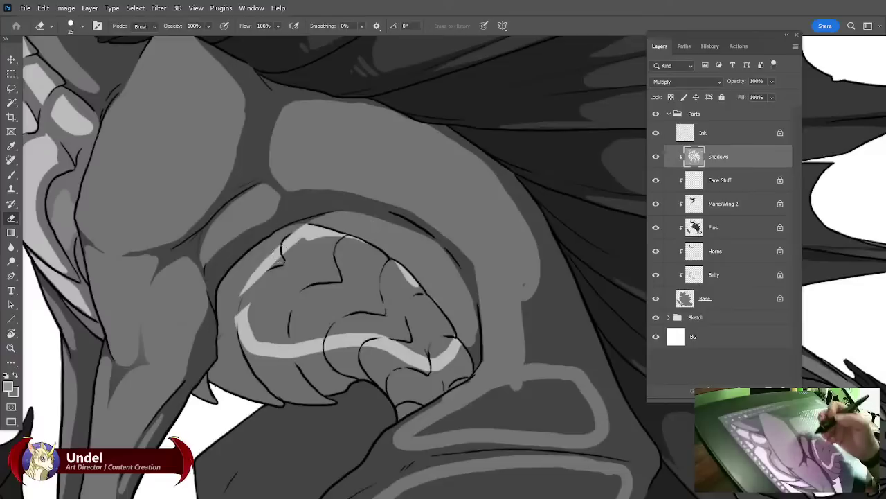
# Break the belly guide into separate plate segments with painted shadow and redraw its curved front edge by erasing.
pyautogui.moveTo(281, 253)
pyautogui.mouseDown()
pyautogui.moveTo(277, 274)
pyautogui.moveTo(249, 299)
pyautogui.mouseUp()
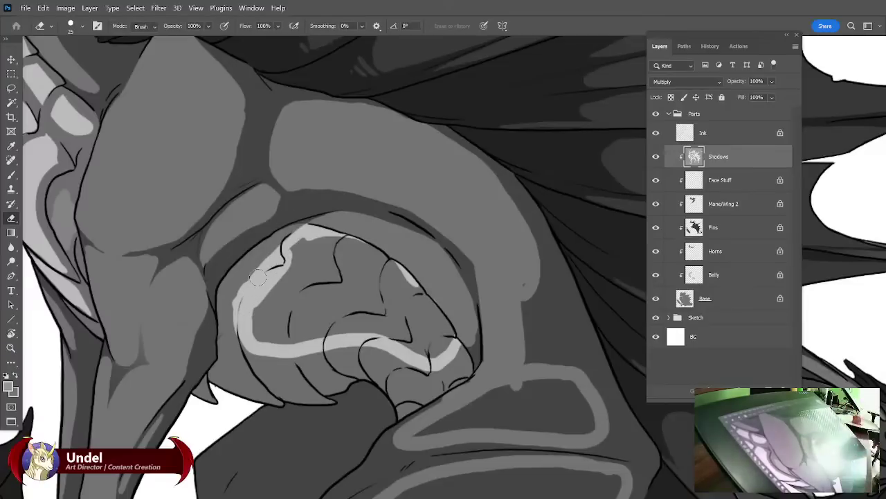
pyautogui.press('b')
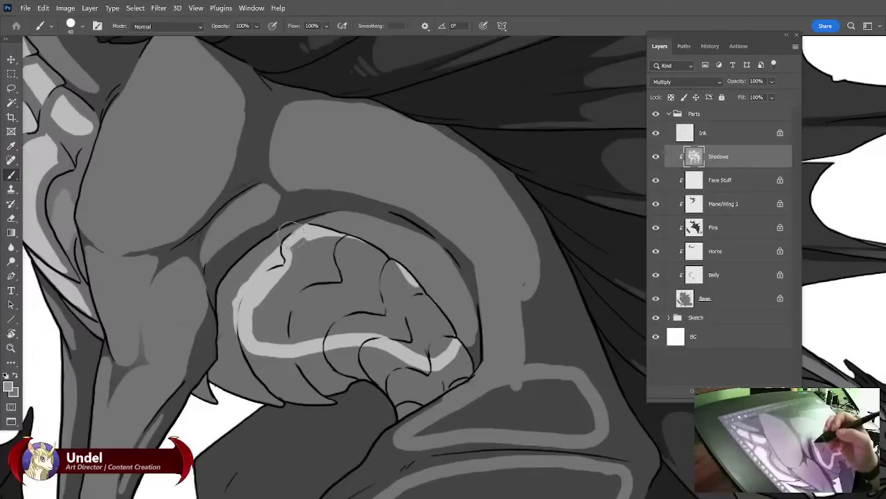
pyautogui.moveTo(286, 244)
pyautogui.mouseDown()
pyautogui.moveTo(258, 271)
pyautogui.moveTo(236, 338)
pyautogui.mouseUp()
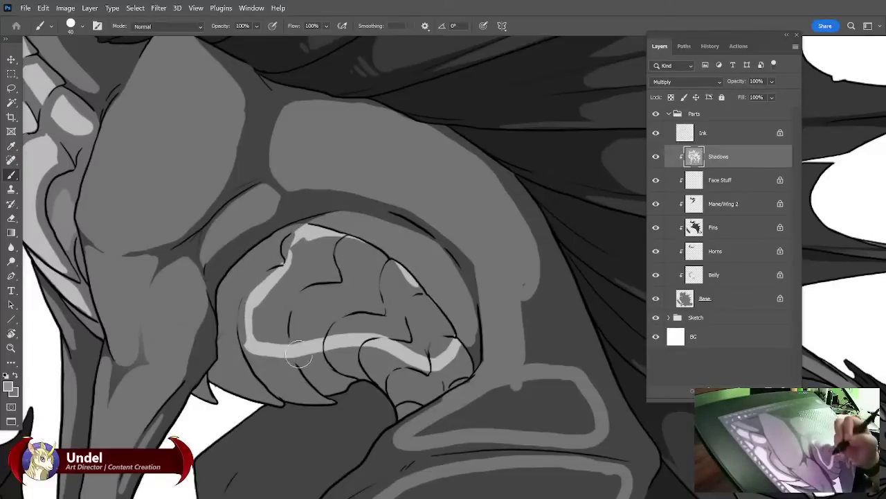
pyautogui.moveTo(299, 354); pyautogui.dragTo(327, 353)
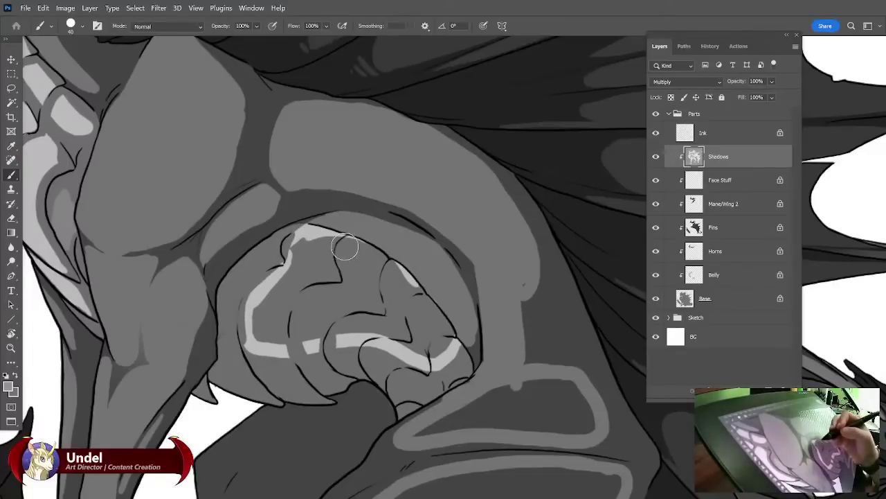
pyautogui.moveTo(391, 349)
pyautogui.mouseDown()
pyautogui.moveTo(406, 327)
pyautogui.moveTo(439, 369)
pyautogui.mouseUp()
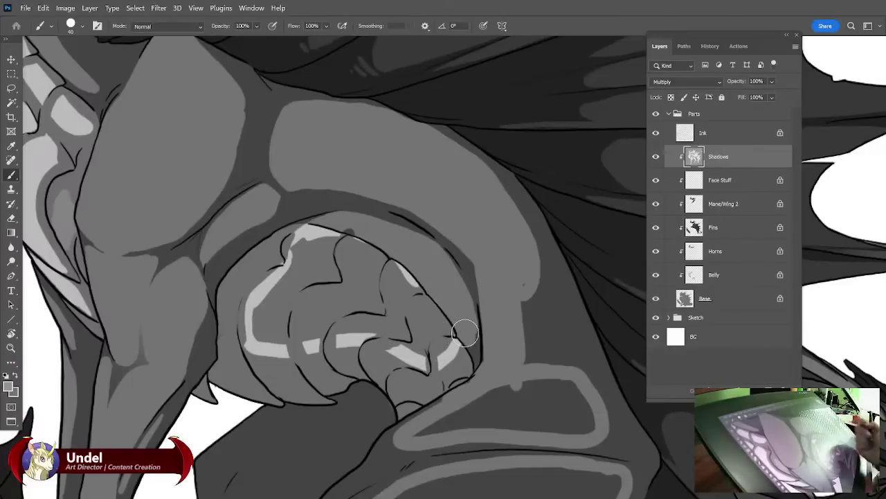
pyautogui.press('e')
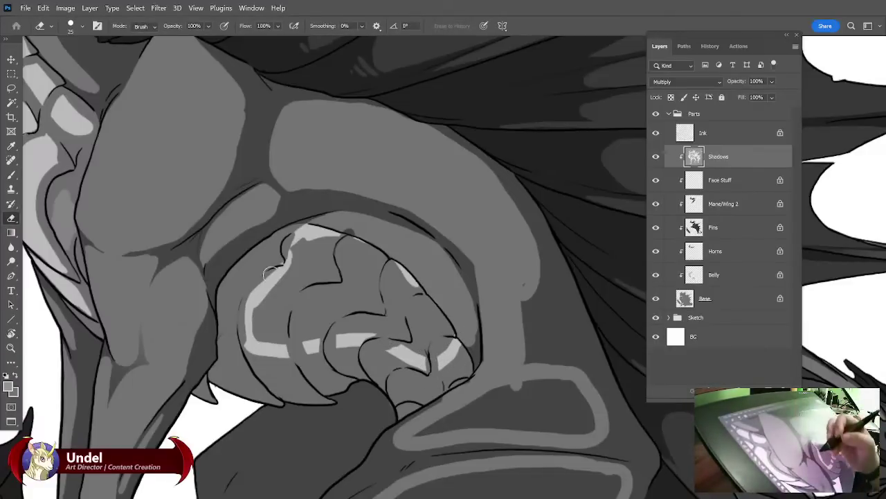
pyautogui.moveTo(244, 291)
pyautogui.mouseDown()
pyautogui.moveTo(277, 263)
pyautogui.moveTo(257, 271)
pyautogui.moveTo(272, 286)
pyautogui.moveTo(279, 272)
pyautogui.moveTo(256, 294)
pyautogui.moveTo(250, 344)
pyautogui.mouseUp()
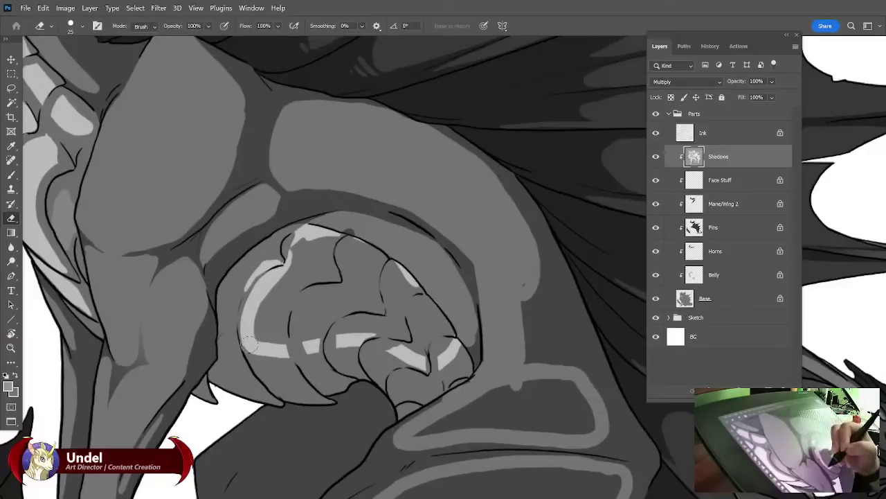
# Erase shadow from the three upper belly plates bordering the flank, keeping thin shadow along their overlapping seams.
pyautogui.moveTo(285, 268)
pyautogui.mouseDown()
pyautogui.moveTo(335, 281)
pyautogui.moveTo(292, 279)
pyautogui.moveTo(273, 291)
pyautogui.moveTo(289, 292)
pyautogui.moveTo(295, 276)
pyautogui.moveTo(321, 287)
pyautogui.moveTo(323, 271)
pyautogui.moveTo(335, 277)
pyautogui.moveTo(295, 259)
pyautogui.moveTo(308, 240)
pyautogui.moveTo(333, 236)
pyautogui.moveTo(336, 277)
pyautogui.moveTo(334, 245)
pyautogui.moveTo(314, 274)
pyautogui.mouseUp()
pyautogui.hotkey('ctrl', 'z')
pyautogui.hotkey('ctrl', 'z')
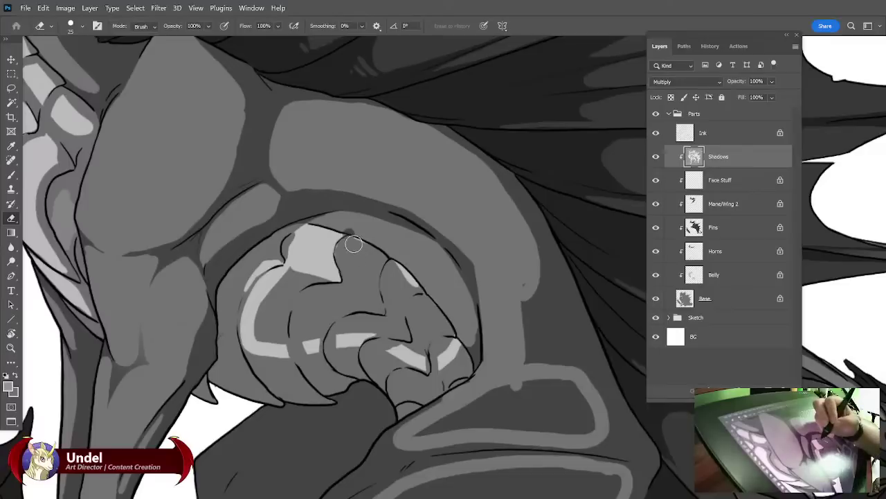
pyautogui.moveTo(353, 244)
pyautogui.mouseDown()
pyautogui.moveTo(350, 279)
pyautogui.moveTo(382, 311)
pyautogui.moveTo(376, 250)
pyautogui.moveTo(356, 243)
pyautogui.moveTo(353, 268)
pyautogui.moveTo(343, 267)
pyautogui.moveTo(368, 274)
pyautogui.moveTo(372, 255)
pyautogui.moveTo(342, 216)
pyautogui.mouseUp()
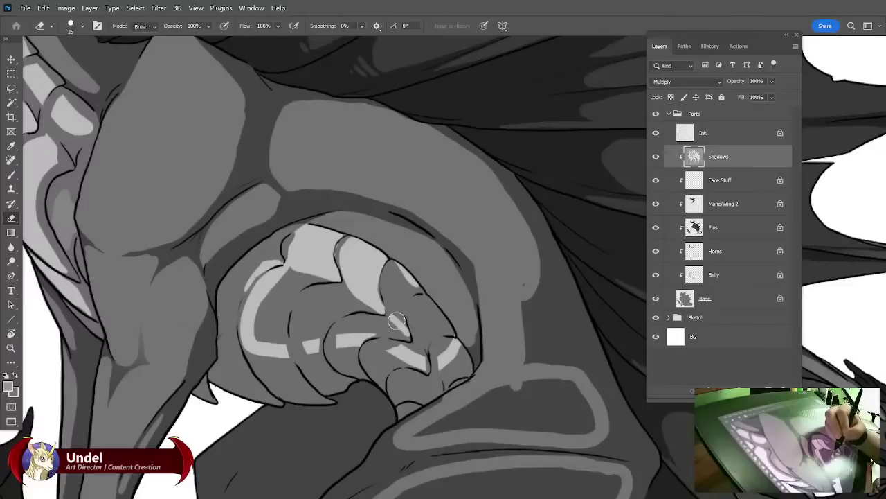
pyautogui.moveTo(391, 312)
pyautogui.mouseDown()
pyautogui.moveTo(388, 279)
pyautogui.moveTo(399, 265)
pyautogui.moveTo(415, 289)
pyautogui.moveTo(401, 322)
pyautogui.moveTo(404, 269)
pyautogui.mouseUp()
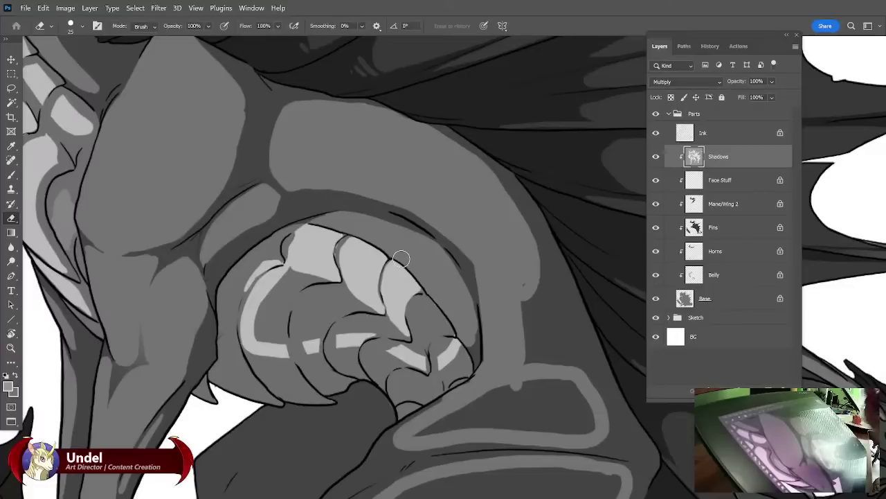
# Paint out the guide segment on the lower rear plate and erase shadow from the two large front belly plates.
pyautogui.press('b')
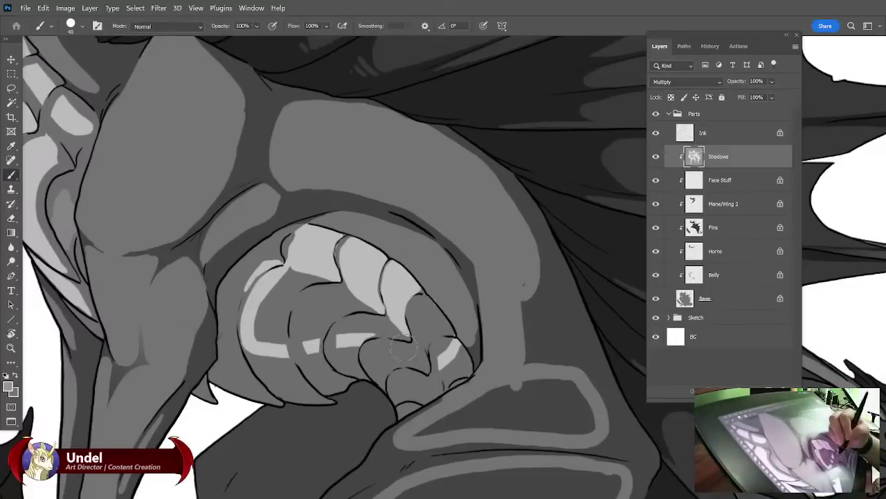
pyautogui.click(12, 218)
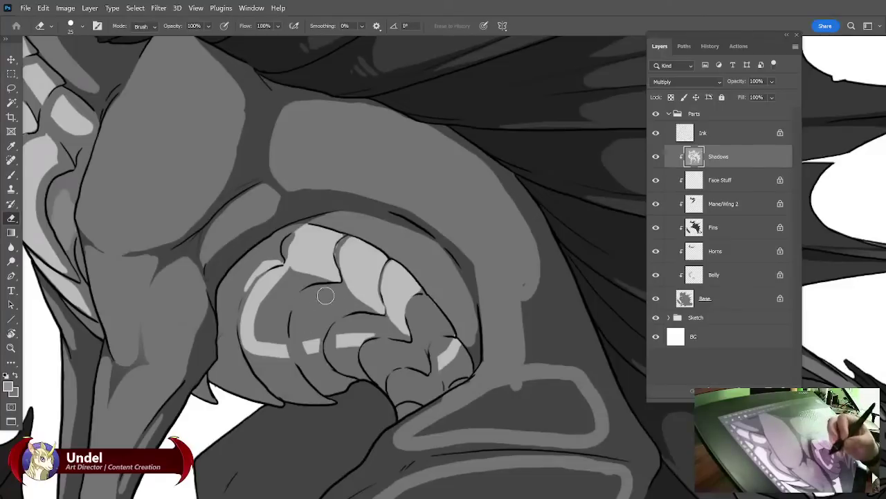
pyautogui.moveTo(348, 301)
pyautogui.mouseDown()
pyautogui.moveTo(327, 291)
pyautogui.moveTo(295, 323)
pyautogui.moveTo(299, 349)
pyautogui.moveTo(357, 306)
pyautogui.moveTo(325, 304)
pyautogui.moveTo(303, 346)
pyautogui.mouseUp()
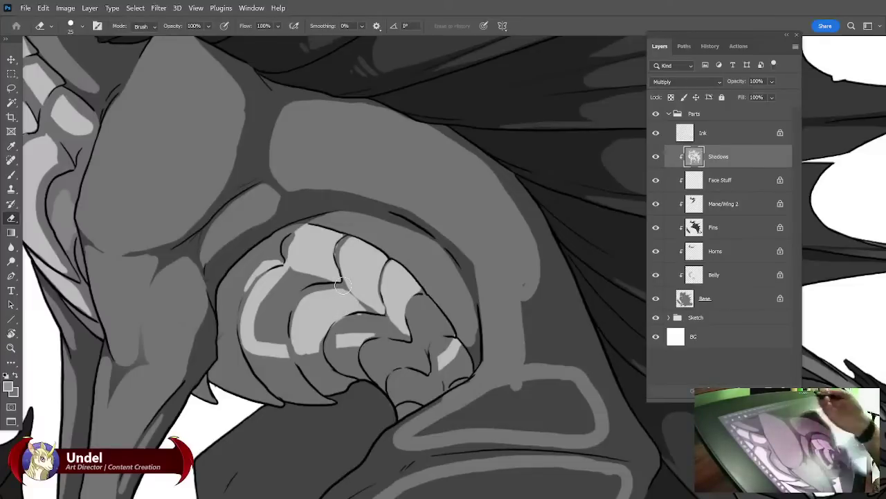
pyautogui.moveTo(287, 269)
pyautogui.mouseDown()
pyautogui.moveTo(311, 282)
pyautogui.moveTo(293, 282)
pyautogui.moveTo(305, 281)
pyautogui.moveTo(282, 314)
pyautogui.moveTo(283, 347)
pyautogui.moveTo(290, 276)
pyautogui.moveTo(255, 335)
pyautogui.moveTo(264, 341)
pyautogui.moveTo(292, 266)
pyautogui.mouseUp()
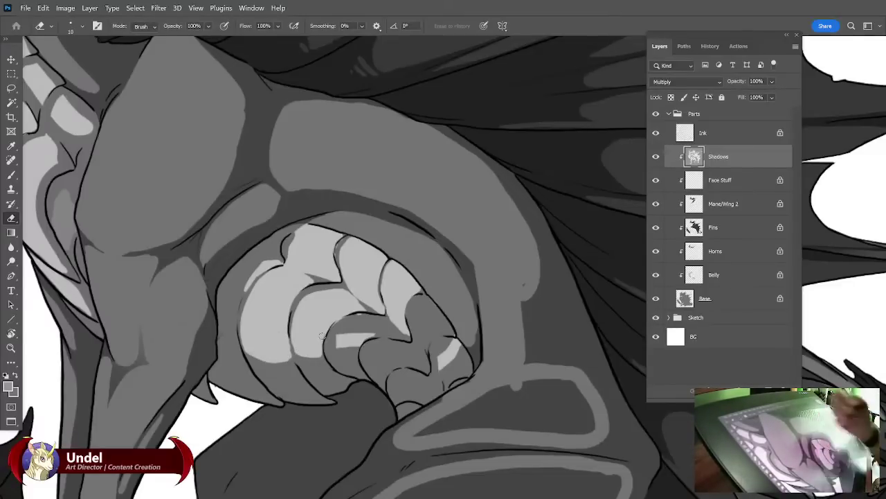
# Erase a lit area on the next lower belly plate with a size 10 eraser, leaving shadow along its front and lower edges.
pyautogui.moveTo(321, 336)
pyautogui.mouseDown()
pyautogui.moveTo(352, 320)
pyautogui.moveTo(330, 348)
pyautogui.mouseUp()
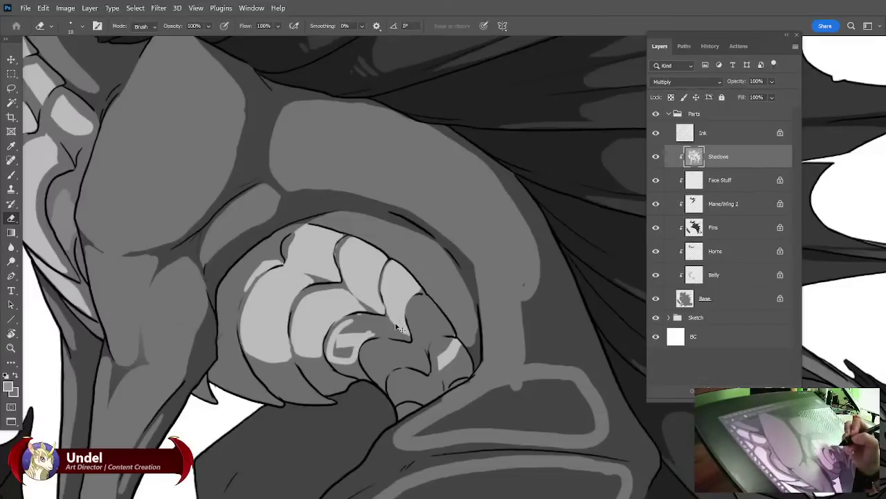
pyautogui.hotkey('ctrl', 'z')
pyautogui.moveTo(332, 349); pyautogui.dragTo(359, 348)
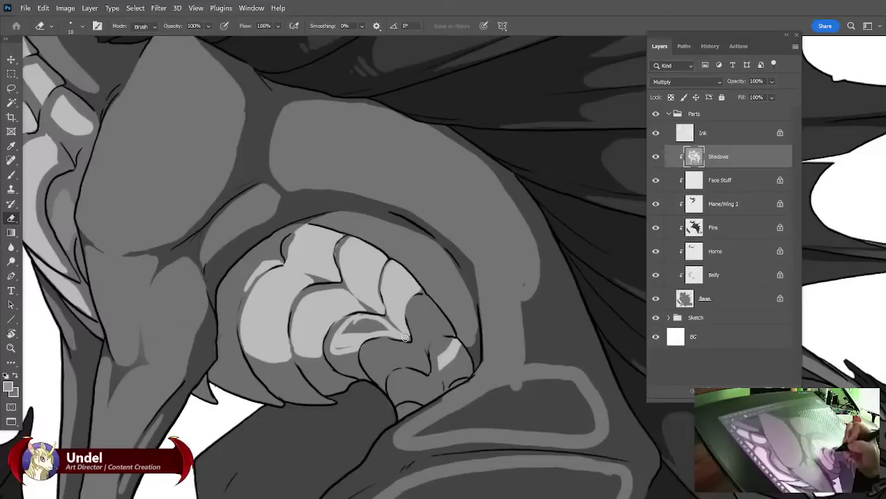
pyautogui.hotkey('ctrl', 'z')
pyautogui.moveTo(354, 319)
pyautogui.mouseDown()
pyautogui.moveTo(388, 323)
pyautogui.moveTo(400, 338)
pyautogui.moveTo(350, 337)
pyautogui.moveTo(354, 321)
pyautogui.mouseUp()
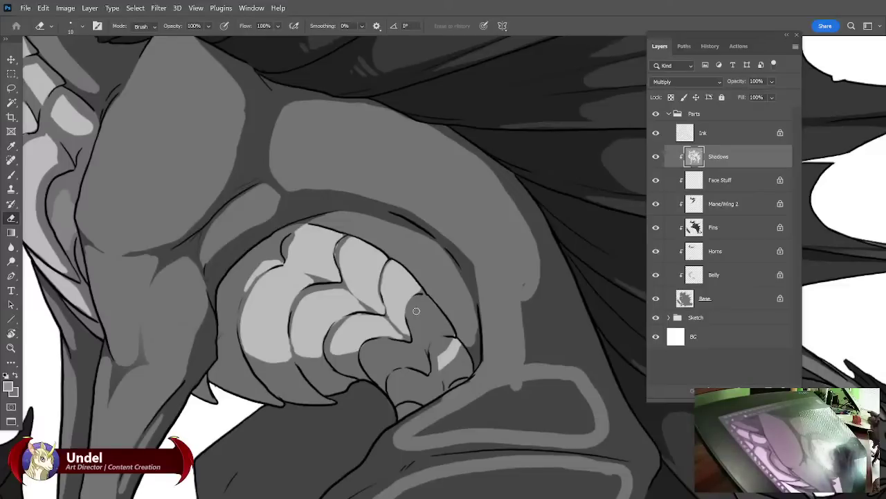
# Erase shadow from the remaining small rear belly plates down to the thigh with the eraser at sizes 20 and 25.
pyautogui.press(']')
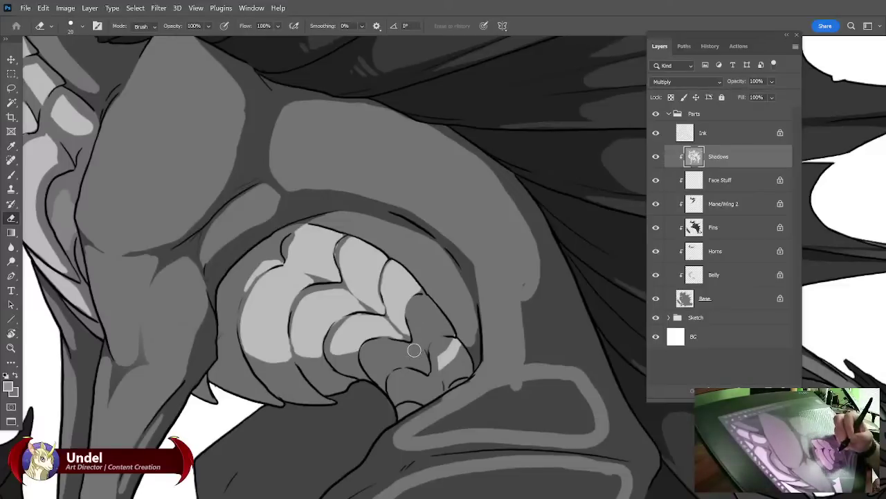
pyautogui.moveTo(414, 350); pyautogui.dragTo(426, 371)
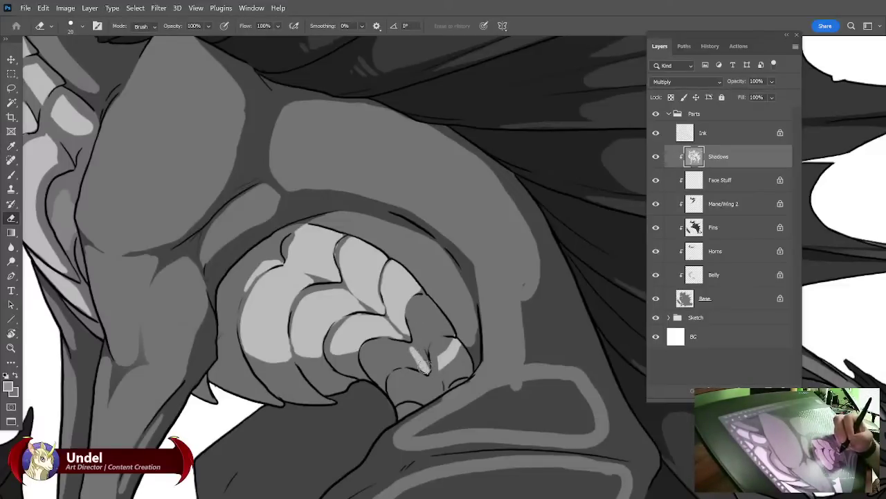
pyautogui.moveTo(385, 348)
pyautogui.mouseDown()
pyautogui.moveTo(377, 354)
pyautogui.moveTo(416, 363)
pyautogui.moveTo(388, 356)
pyautogui.mouseUp()
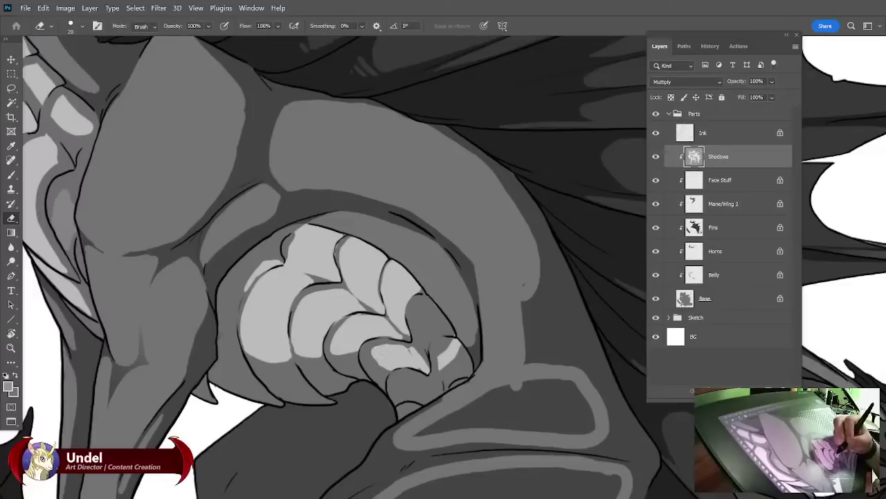
pyautogui.moveTo(419, 305)
pyautogui.mouseDown()
pyautogui.moveTo(426, 352)
pyautogui.moveTo(450, 331)
pyautogui.moveTo(425, 305)
pyautogui.moveTo(425, 324)
pyautogui.mouseUp()
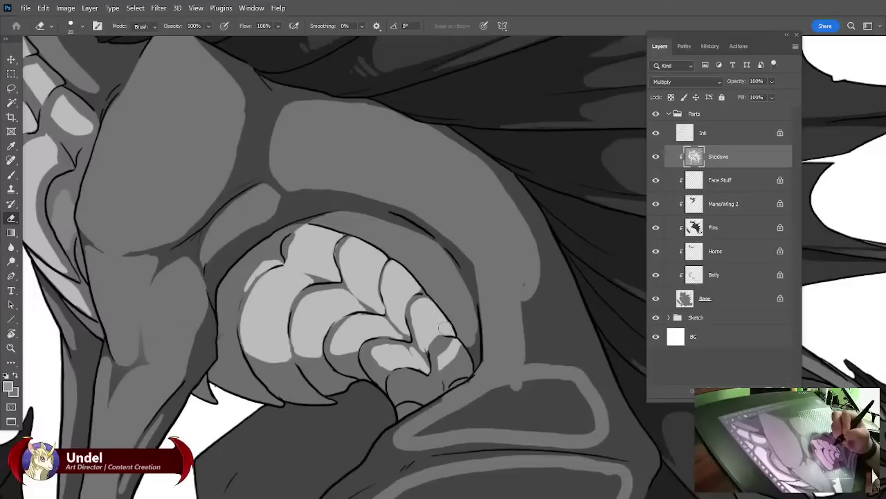
pyautogui.moveTo(408, 302); pyautogui.dragTo(415, 324)
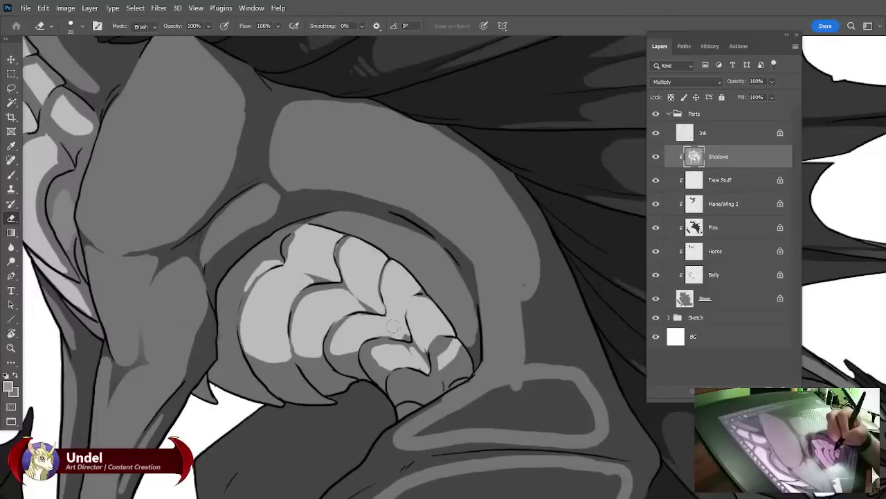
pyautogui.press(']')
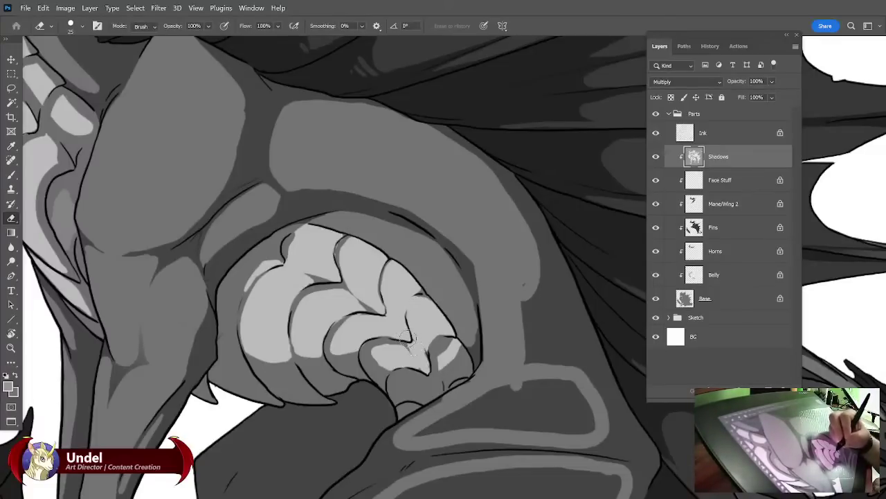
pyautogui.moveTo(407, 337)
pyautogui.mouseDown()
pyautogui.moveTo(450, 333)
pyautogui.moveTo(453, 325)
pyautogui.moveTo(442, 336)
pyautogui.moveTo(443, 328)
pyautogui.moveTo(463, 359)
pyautogui.mouseUp()
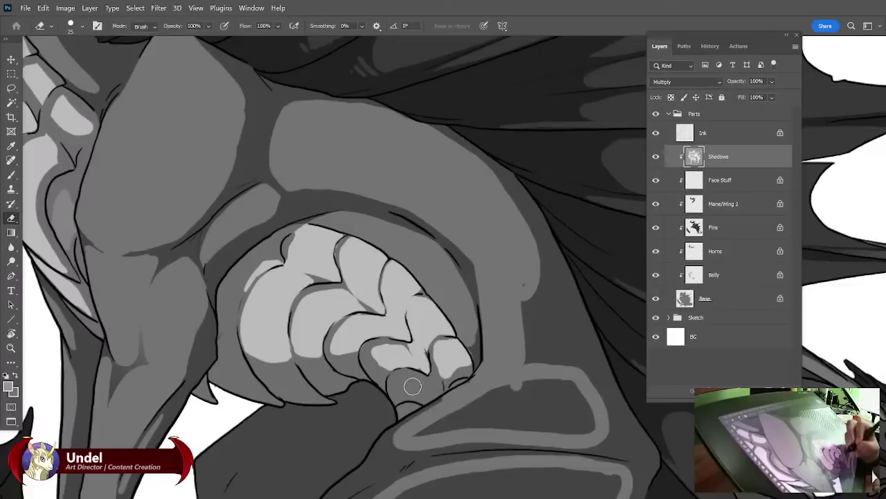
pyautogui.moveTo(413, 386)
pyautogui.mouseDown()
pyautogui.moveTo(408, 373)
pyautogui.moveTo(406, 379)
pyautogui.moveTo(433, 373)
pyautogui.moveTo(445, 385)
pyautogui.moveTo(458, 370)
pyautogui.mouseUp()
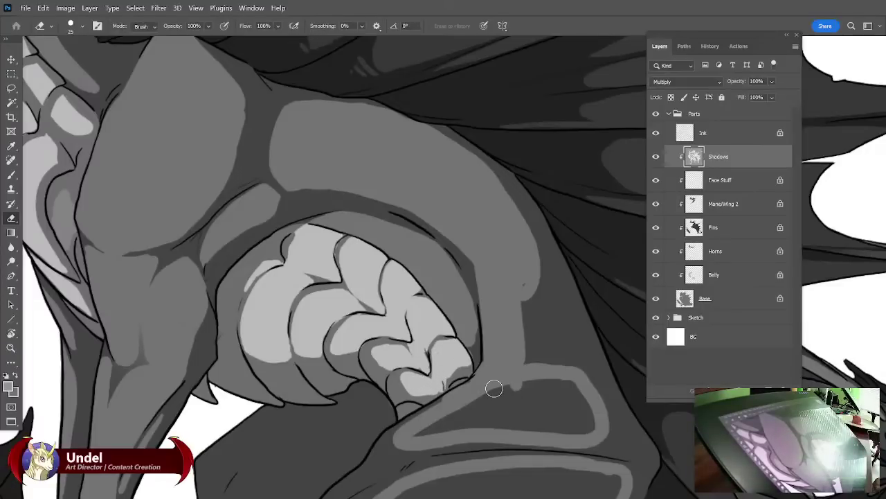
# Erase shadow along the flank's lower edge above the belly strip to thin the dark band between them.
pyautogui.moveTo(347, 215)
pyautogui.mouseDown()
pyautogui.moveTo(378, 216)
pyautogui.moveTo(410, 231)
pyautogui.mouseUp()
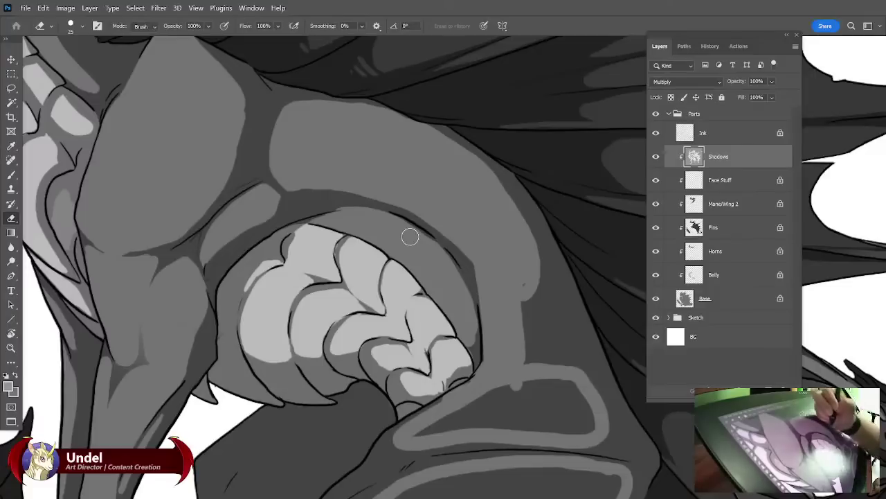
pyautogui.hotkey('ctrl', 'z')
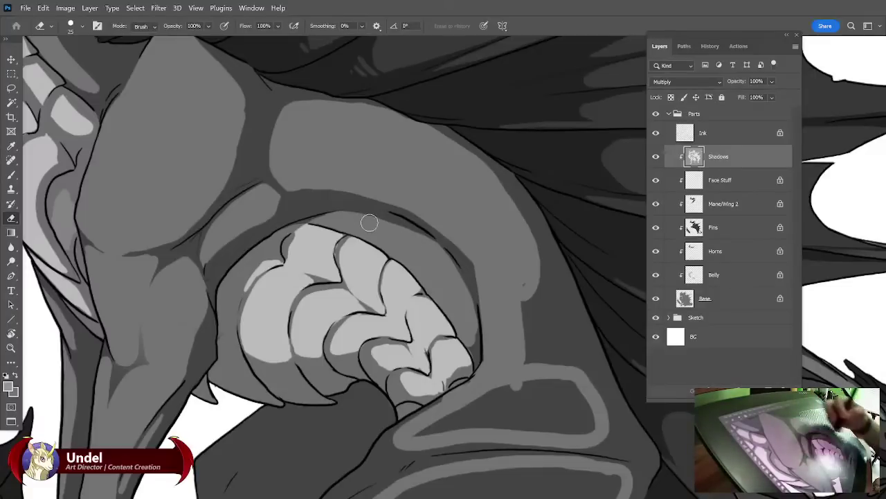
pyautogui.moveTo(399, 205)
pyautogui.mouseDown()
pyautogui.moveTo(457, 240)
pyautogui.moveTo(458, 265)
pyautogui.moveTo(483, 290)
pyautogui.moveTo(467, 252)
pyautogui.moveTo(486, 304)
pyautogui.mouseUp()
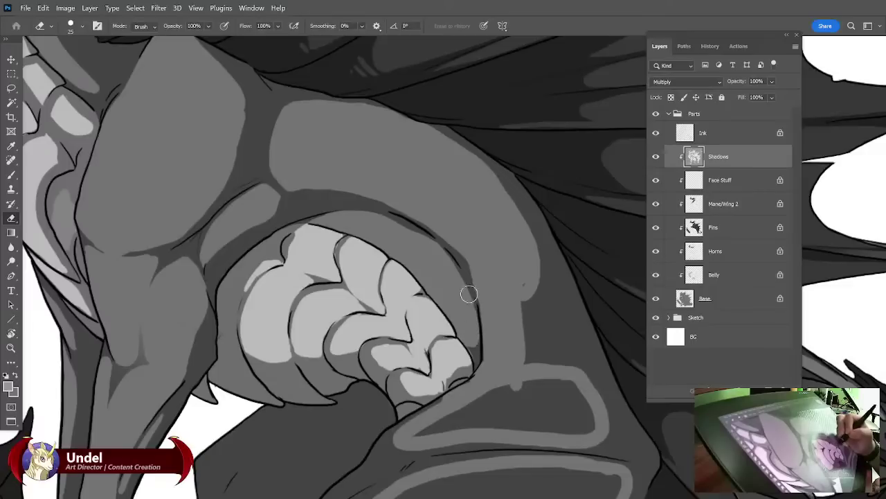
# Paint shadow with a size 15 brush to taper the belly strip's rear end and shade the rearmost belly plates' edge.
pyautogui.press('b')
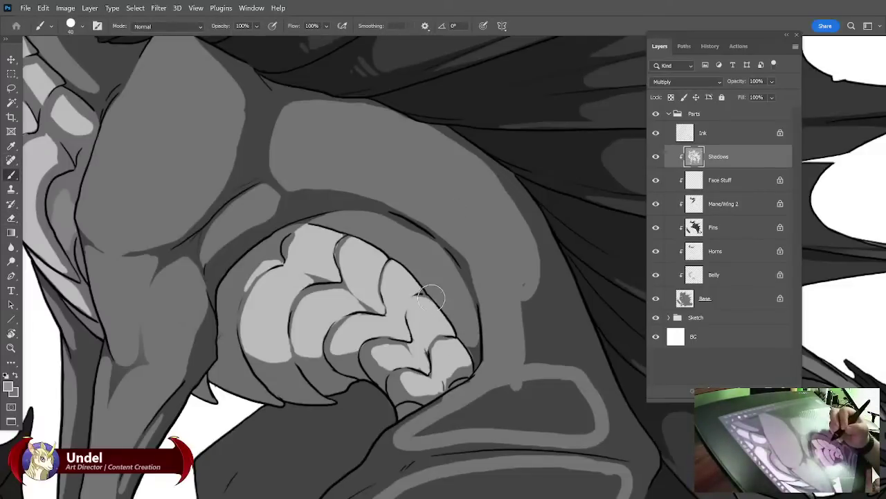
pyautogui.press('[')
pyautogui.press('[')
pyautogui.press('[')
pyautogui.moveTo(430, 296); pyautogui.dragTo(472, 349)
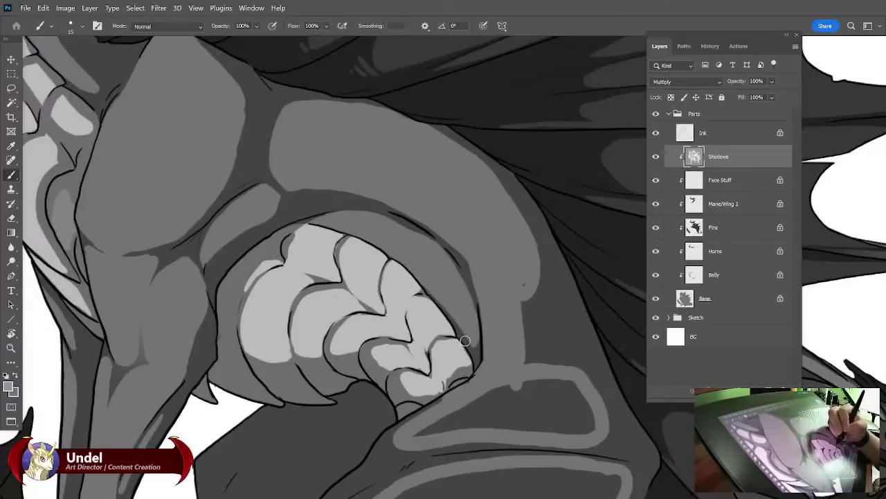
pyautogui.moveTo(472, 339); pyautogui.dragTo(477, 321)
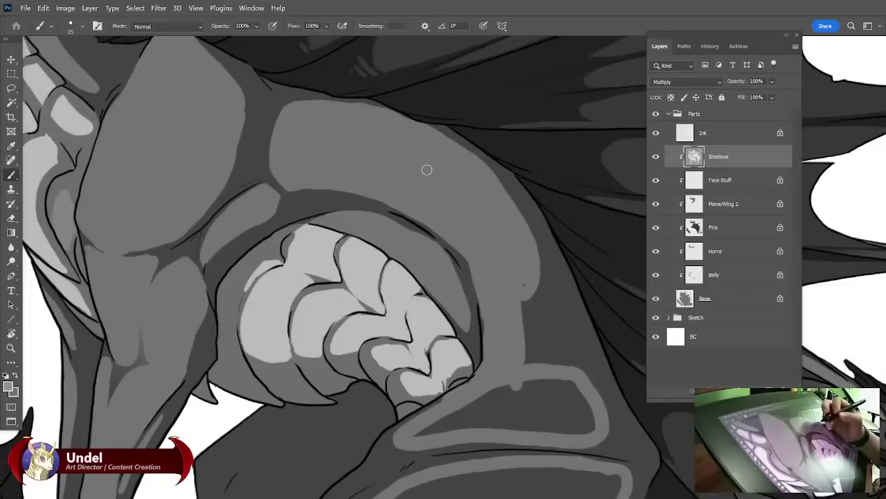
pyautogui.moveTo(462, 341)
pyautogui.mouseDown()
pyautogui.moveTo(469, 356)
pyautogui.moveTo(457, 383)
pyautogui.moveTo(433, 395)
pyautogui.mouseUp()
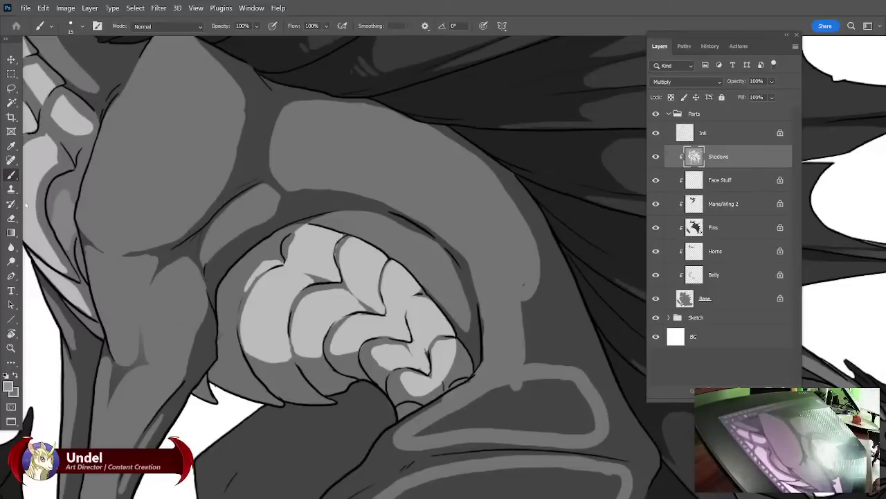
# Erase the shadow band between the shoulder and flank, narrowing it to a tapered crease behind the shoulder.
pyautogui.hotkey('ctrl', '-')
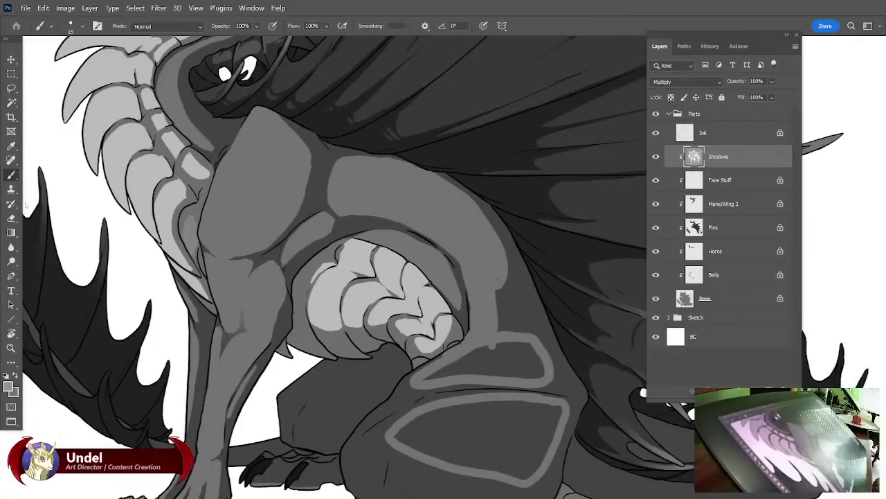
pyautogui.press('e')
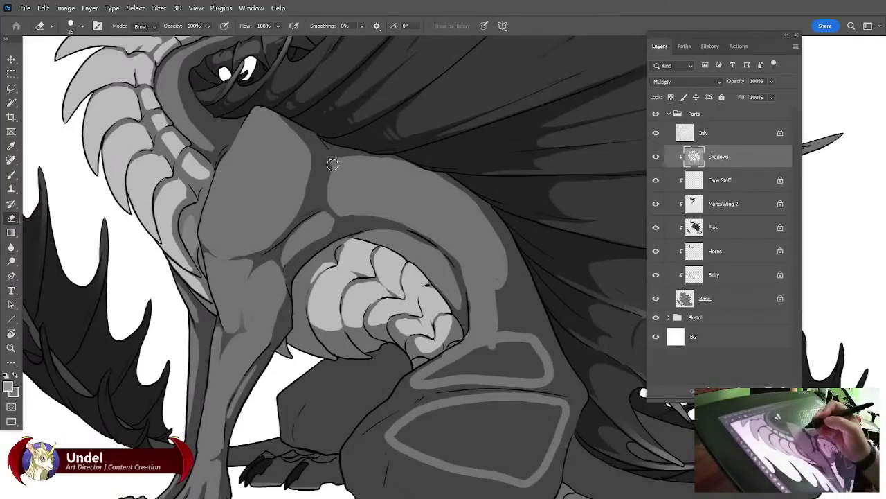
pyautogui.moveTo(337, 160)
pyautogui.mouseDown()
pyautogui.moveTo(316, 198)
pyautogui.moveTo(310, 164)
pyautogui.moveTo(313, 205)
pyautogui.moveTo(338, 202)
pyautogui.moveTo(324, 200)
pyautogui.moveTo(326, 178)
pyautogui.mouseUp()
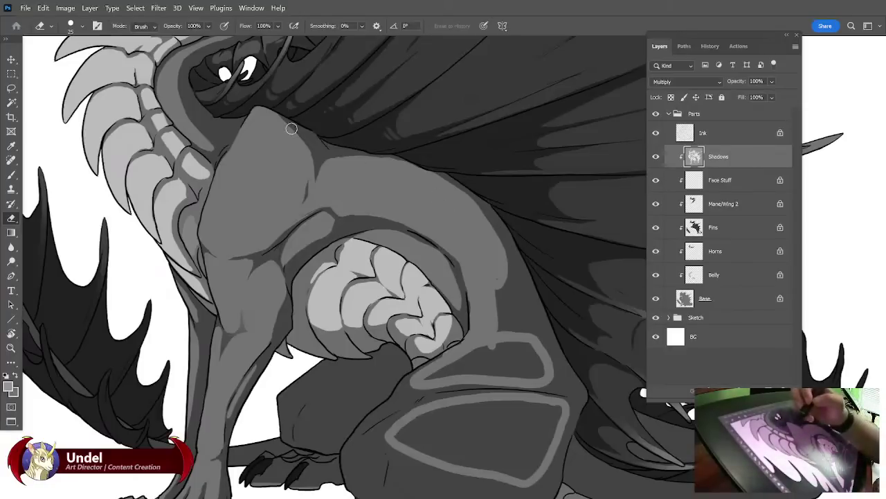
# Erase shadow from the lower neck toward the shoulder with the size 25 eraser, widening its lit area.
pyautogui.moveTo(279, 118)
pyautogui.mouseDown()
pyautogui.moveTo(307, 146)
pyautogui.moveTo(315, 187)
pyautogui.mouseUp()
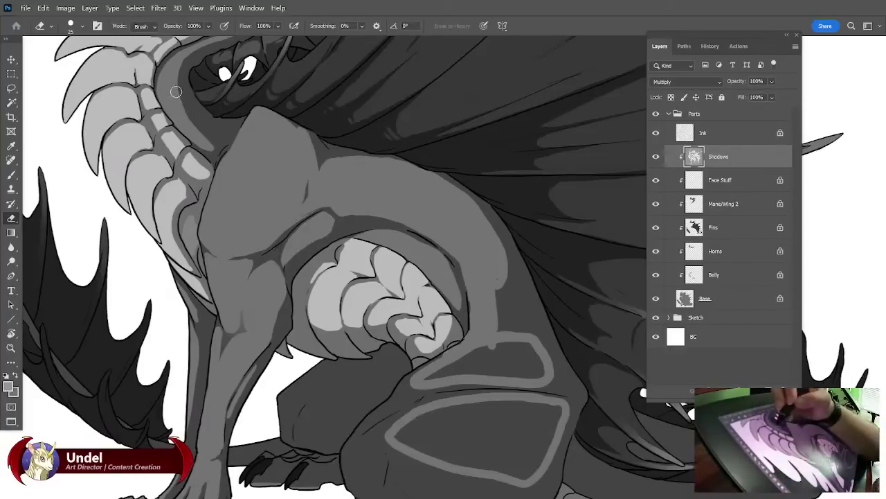
pyautogui.moveTo(173, 79)
pyautogui.mouseDown()
pyautogui.moveTo(200, 119)
pyautogui.moveTo(220, 129)
pyautogui.moveTo(212, 144)
pyautogui.moveTo(182, 112)
pyautogui.moveTo(213, 131)
pyautogui.mouseUp()
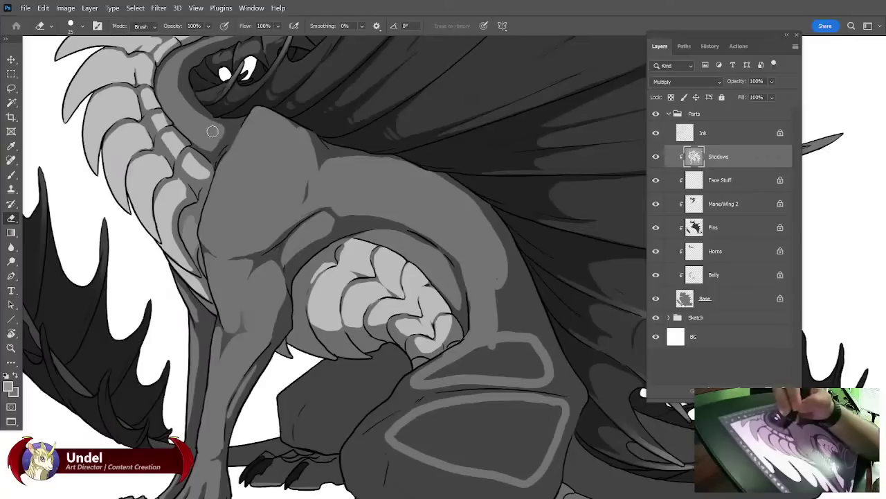
pyautogui.moveTo(169, 82)
pyautogui.mouseDown()
pyautogui.moveTo(214, 121)
pyautogui.moveTo(219, 110)
pyautogui.mouseUp()
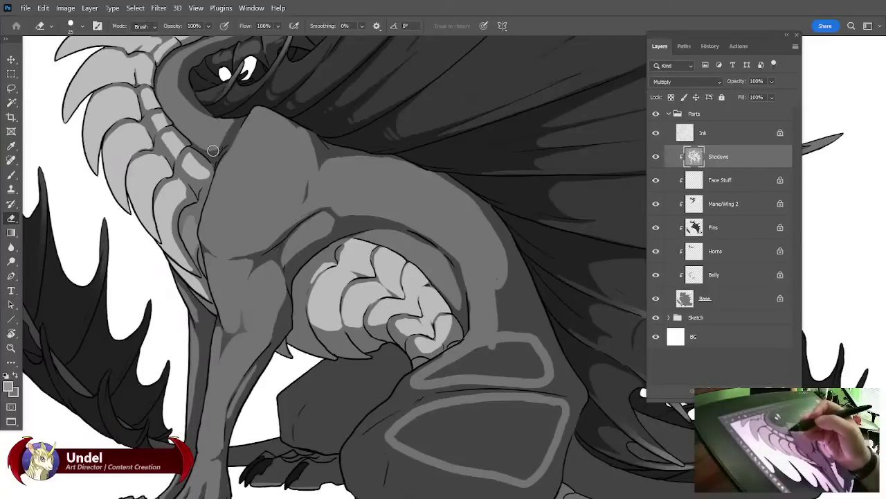
# Erase shadow inside the outlined upper haunch and between it and the flank, joining them into one lit area.
pyautogui.press('space')
pyautogui.moveTo(567, 299)
pyautogui.mouseDown()
pyautogui.moveTo(493, 285)
pyautogui.moveTo(449, 246)
pyautogui.mouseUp()
pyautogui.moveTo(343, 181); pyautogui.dragTo(360, 233)
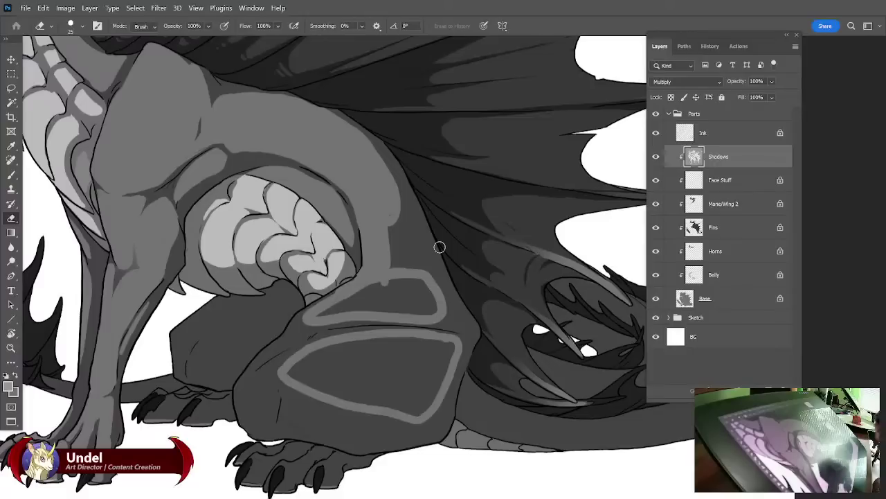
pyautogui.moveTo(320, 309)
pyautogui.mouseDown()
pyautogui.moveTo(389, 301)
pyautogui.moveTo(413, 284)
pyautogui.moveTo(363, 297)
pyautogui.moveTo(434, 312)
pyautogui.mouseUp()
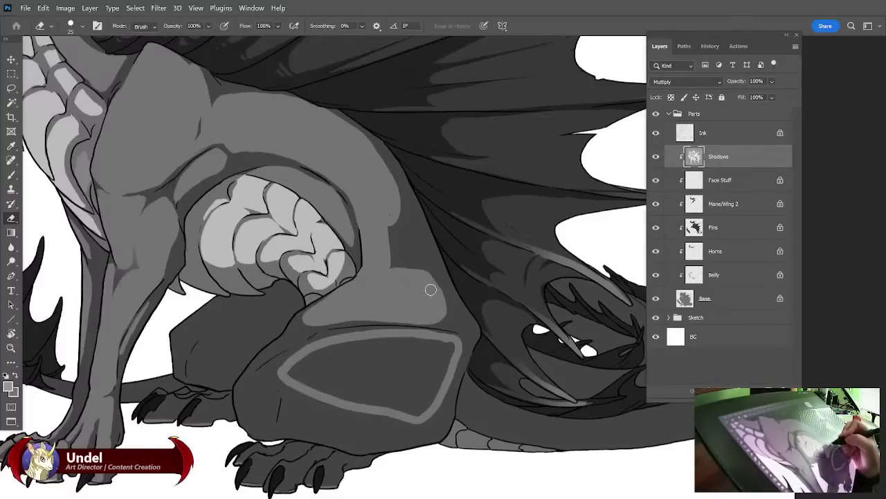
pyautogui.moveTo(400, 204); pyautogui.dragTo(414, 267)
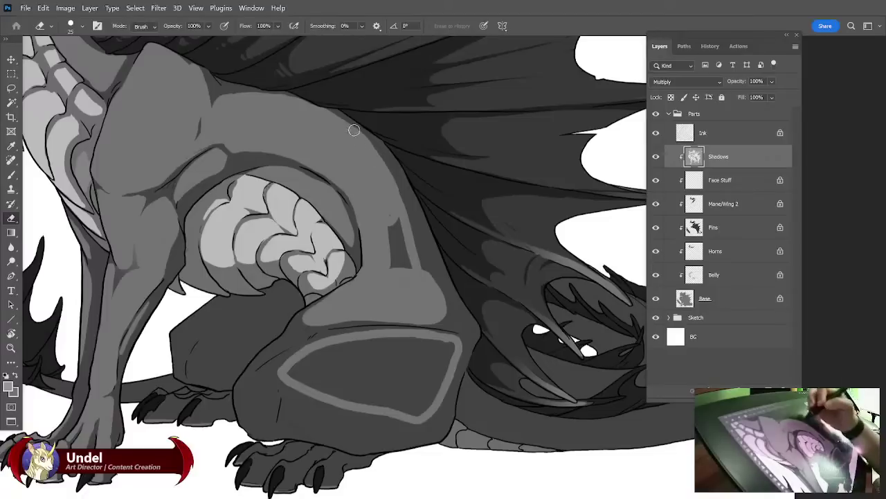
pyautogui.moveTo(384, 151)
pyautogui.mouseDown()
pyautogui.moveTo(415, 201)
pyautogui.moveTo(407, 256)
pyautogui.moveTo(386, 226)
pyautogui.mouseUp()
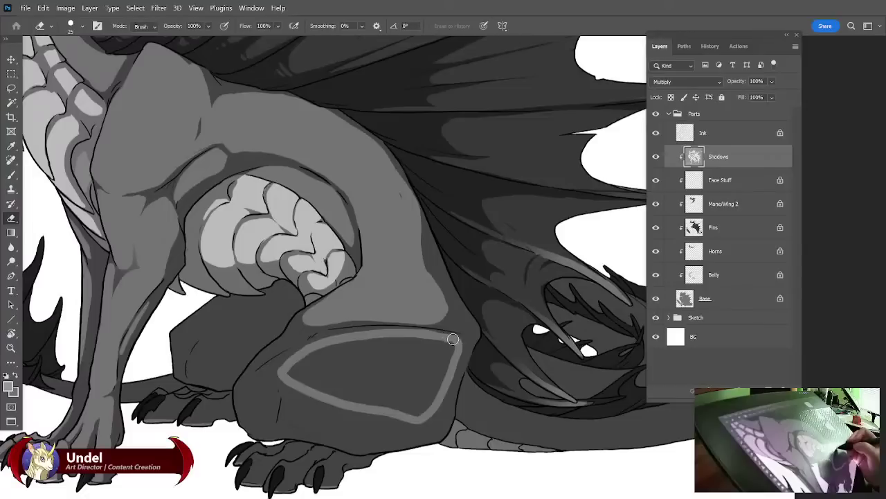
# Erase shadow along the lower thigh's upper edge and underside, beginning a pointed shadow streak behind the knee.
pyautogui.moveTo(399, 335)
pyautogui.mouseDown()
pyautogui.moveTo(312, 344)
pyautogui.moveTo(397, 331)
pyautogui.moveTo(330, 336)
pyautogui.moveTo(465, 343)
pyautogui.mouseUp()
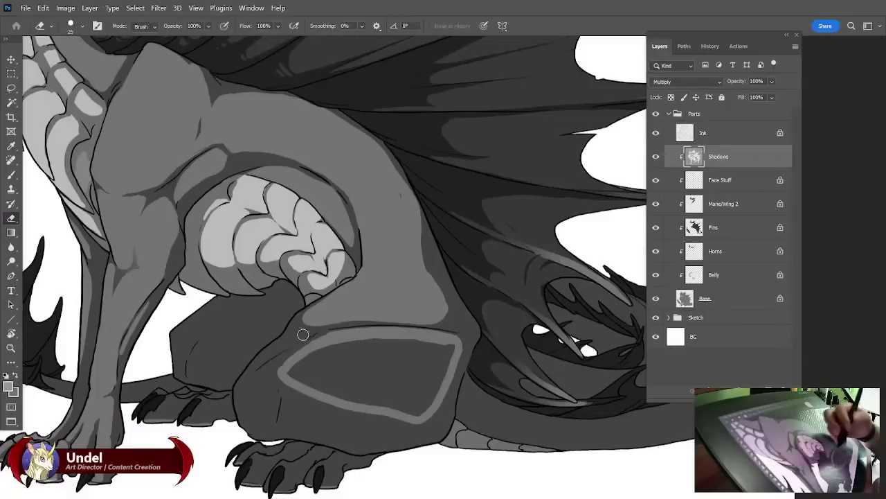
pyautogui.moveTo(313, 401)
pyautogui.mouseDown()
pyautogui.moveTo(293, 418)
pyautogui.moveTo(311, 404)
pyautogui.moveTo(300, 410)
pyautogui.moveTo(332, 423)
pyautogui.moveTo(396, 414)
pyautogui.mouseUp()
pyautogui.moveTo(296, 414)
pyautogui.mouseDown()
pyautogui.moveTo(375, 419)
pyautogui.moveTo(309, 412)
pyautogui.mouseUp()
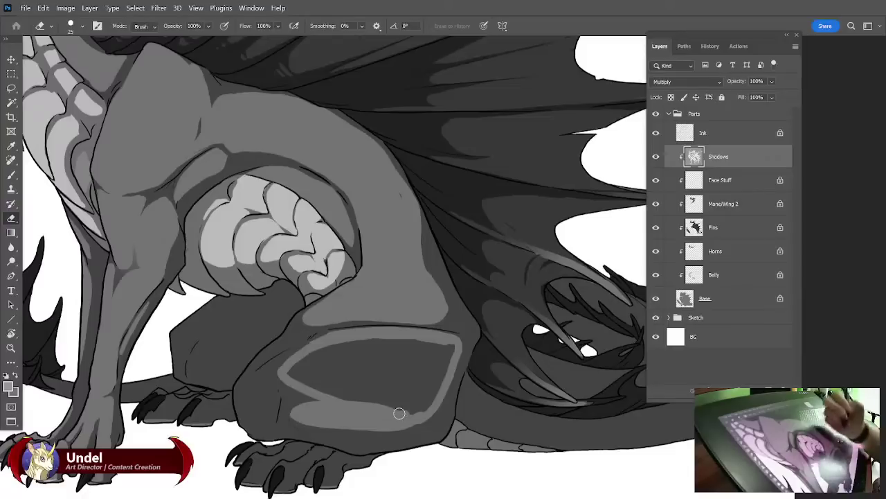
pyautogui.moveTo(293, 374)
pyautogui.mouseDown()
pyautogui.moveTo(283, 381)
pyautogui.moveTo(364, 390)
pyautogui.mouseUp()
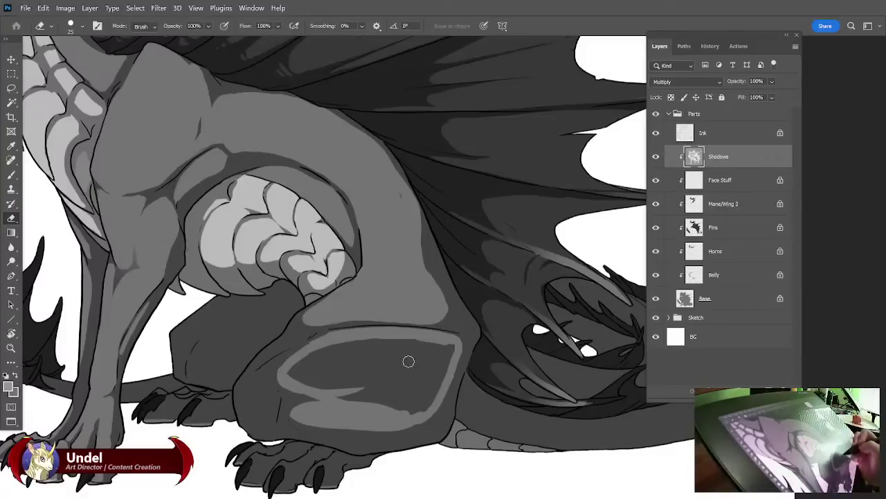
# Refine the lit edge below the knee streak, and erase the rest of the outlined thigh interior around the streak.
pyautogui.click(11, 174)
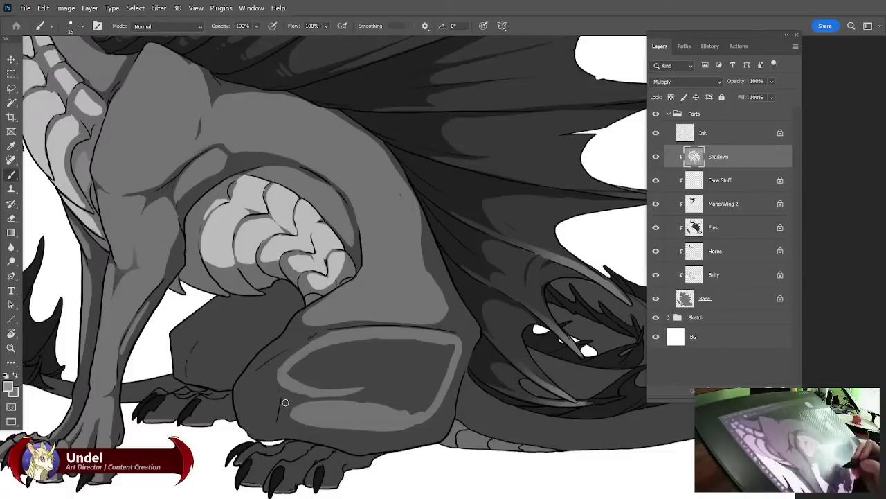
pyautogui.moveTo(338, 401)
pyautogui.mouseDown()
pyautogui.moveTo(315, 402)
pyautogui.moveTo(377, 402)
pyautogui.mouseUp()
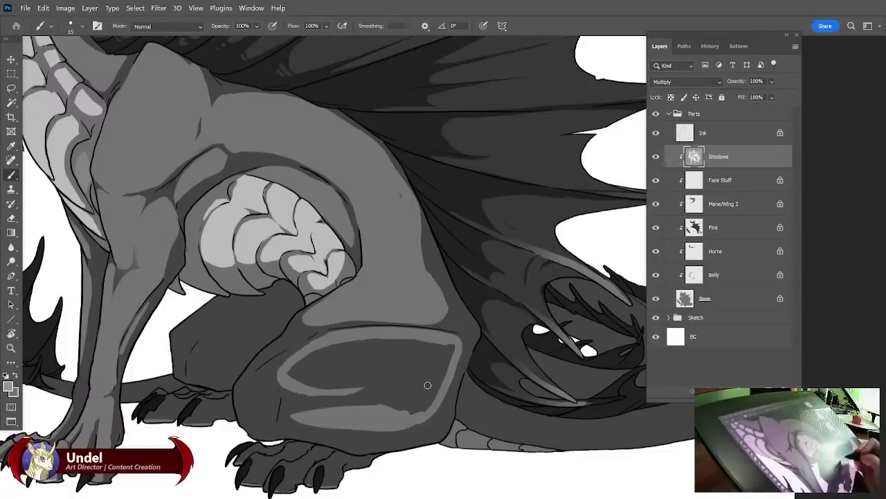
pyautogui.press('e')
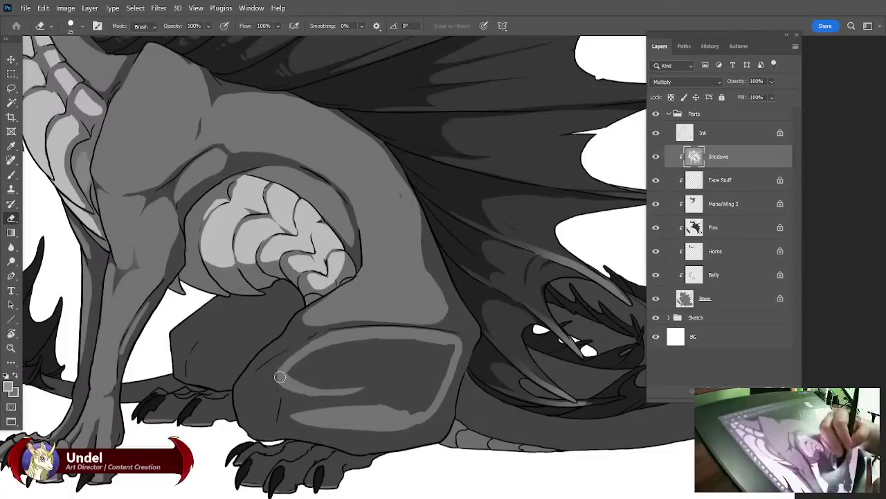
pyautogui.moveTo(306, 390)
pyautogui.mouseDown()
pyautogui.moveTo(284, 388)
pyautogui.moveTo(342, 401)
pyautogui.moveTo(371, 399)
pyautogui.mouseUp()
pyautogui.moveTo(310, 389)
pyautogui.mouseDown()
pyautogui.moveTo(395, 400)
pyautogui.moveTo(296, 392)
pyautogui.moveTo(393, 397)
pyautogui.moveTo(307, 397)
pyautogui.moveTo(381, 401)
pyautogui.mouseUp()
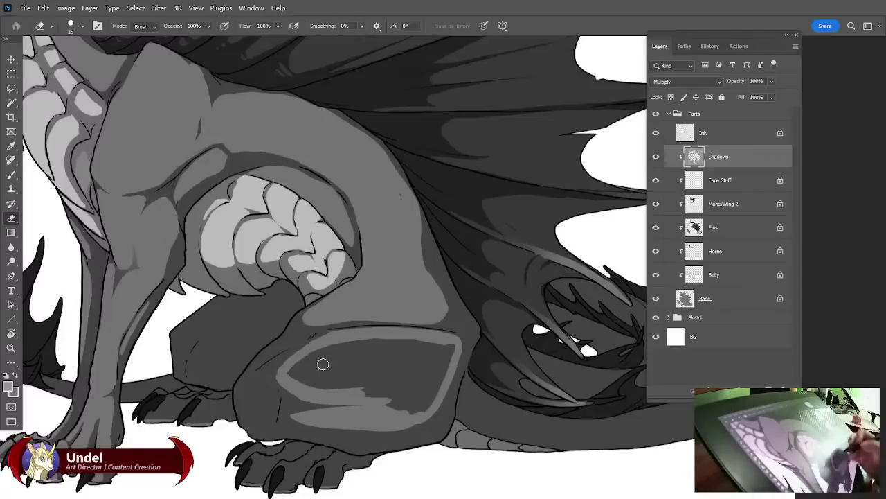
pyautogui.moveTo(322, 363)
pyautogui.mouseDown()
pyautogui.moveTo(345, 345)
pyautogui.moveTo(330, 346)
pyautogui.moveTo(307, 358)
pyautogui.moveTo(352, 349)
pyautogui.moveTo(321, 356)
pyautogui.moveTo(356, 330)
pyautogui.moveTo(281, 364)
pyautogui.moveTo(304, 343)
pyautogui.moveTo(288, 356)
pyautogui.moveTo(332, 335)
pyautogui.moveTo(272, 366)
pyautogui.moveTo(308, 369)
pyautogui.moveTo(268, 366)
pyautogui.moveTo(286, 359)
pyautogui.moveTo(252, 382)
pyautogui.moveTo(317, 383)
pyautogui.moveTo(288, 382)
pyautogui.moveTo(335, 387)
pyautogui.moveTo(266, 383)
pyautogui.moveTo(379, 398)
pyautogui.moveTo(402, 347)
pyautogui.moveTo(341, 352)
pyautogui.moveTo(447, 348)
pyautogui.moveTo(387, 394)
pyautogui.moveTo(415, 395)
pyautogui.moveTo(453, 353)
pyautogui.moveTo(389, 412)
pyautogui.moveTo(417, 378)
pyautogui.moveTo(396, 416)
pyautogui.mouseUp()
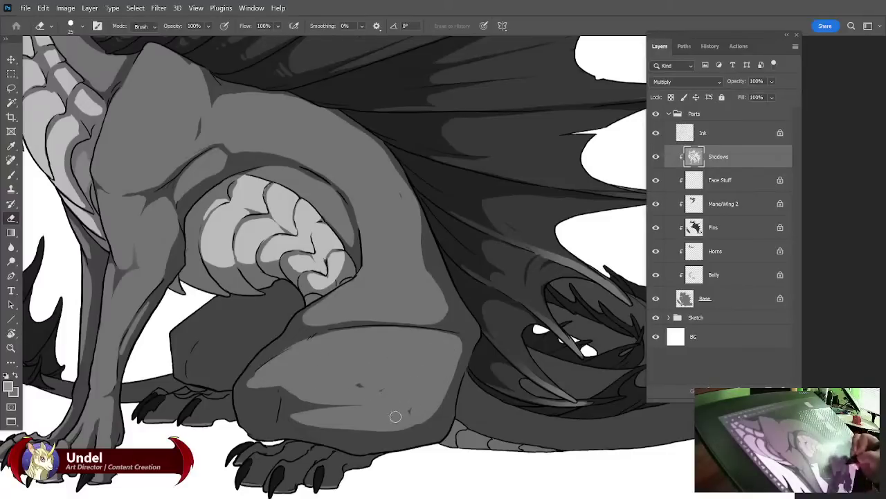
# Erase shadow around the crease between haunch and thigh and along the thigh's front edge, thinning the dark bands.
pyautogui.moveTo(311, 309); pyautogui.dragTo(332, 296)
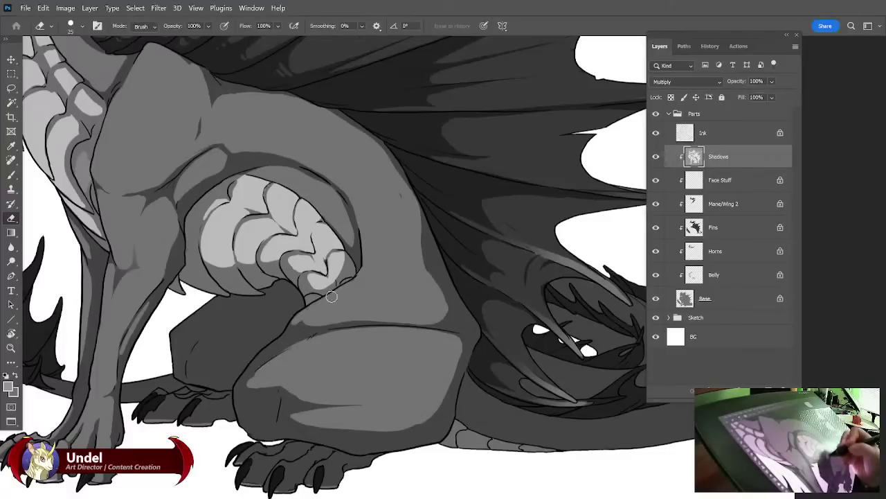
pyautogui.moveTo(305, 326)
pyautogui.mouseDown()
pyautogui.moveTo(420, 313)
pyautogui.moveTo(342, 332)
pyautogui.mouseUp()
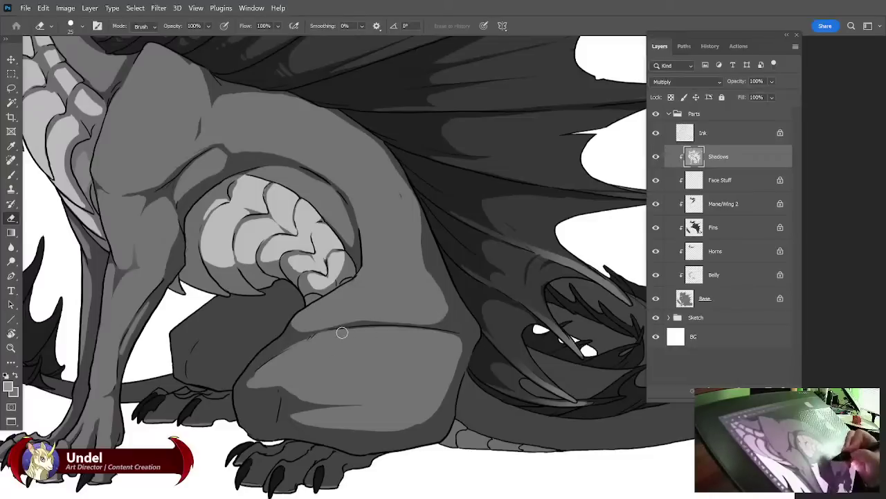
pyautogui.moveTo(288, 347)
pyautogui.mouseDown()
pyautogui.moveTo(316, 331)
pyautogui.moveTo(252, 371)
pyautogui.moveTo(282, 339)
pyautogui.moveTo(287, 345)
pyautogui.moveTo(277, 345)
pyautogui.moveTo(285, 336)
pyautogui.moveTo(294, 338)
pyautogui.moveTo(259, 362)
pyautogui.mouseUp()
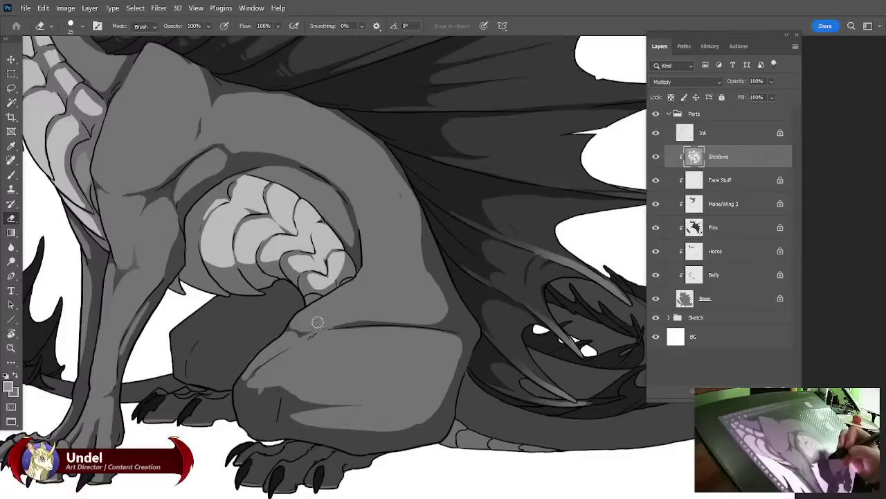
# Erase shadow from the kneecap, leaving thin dark accents at its front and back.
pyautogui.click(11, 173)
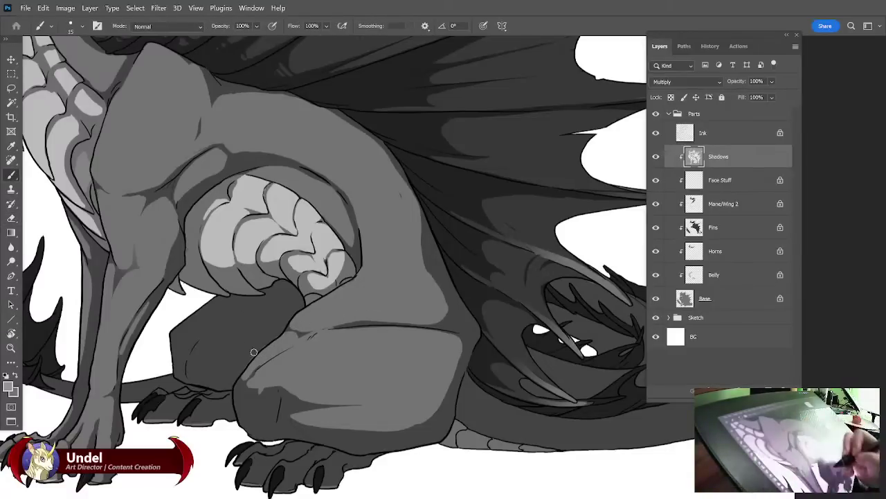
pyautogui.moveTo(474, 333); pyautogui.dragTo(523, 235)
pyautogui.click(10, 219)
pyautogui.moveTo(295, 286)
pyautogui.mouseDown()
pyautogui.moveTo(286, 314)
pyautogui.moveTo(293, 329)
pyautogui.moveTo(319, 326)
pyautogui.moveTo(321, 296)
pyautogui.moveTo(305, 298)
pyautogui.moveTo(306, 308)
pyautogui.moveTo(314, 302)
pyautogui.moveTo(310, 328)
pyautogui.mouseUp()
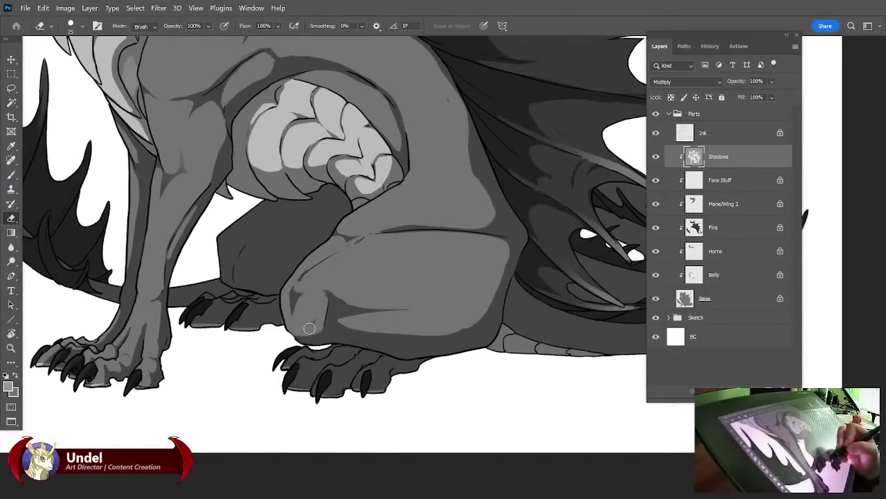
pyautogui.moveTo(293, 283); pyautogui.dragTo(305, 290)
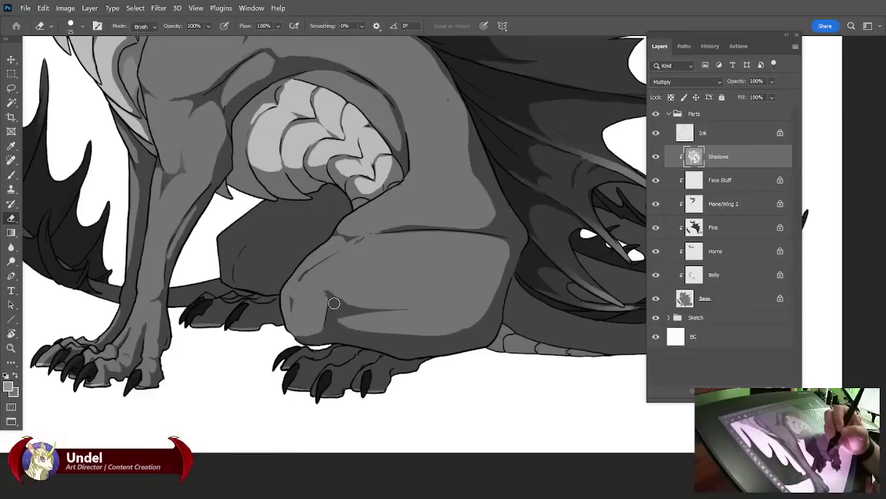
# Erase shadow around the knee streak and along the thigh's underside and rear edge, narrowing the dark border.
pyautogui.moveTo(473, 265); pyautogui.dragTo(475, 231)
pyautogui.moveTo(338, 255); pyautogui.dragTo(369, 274)
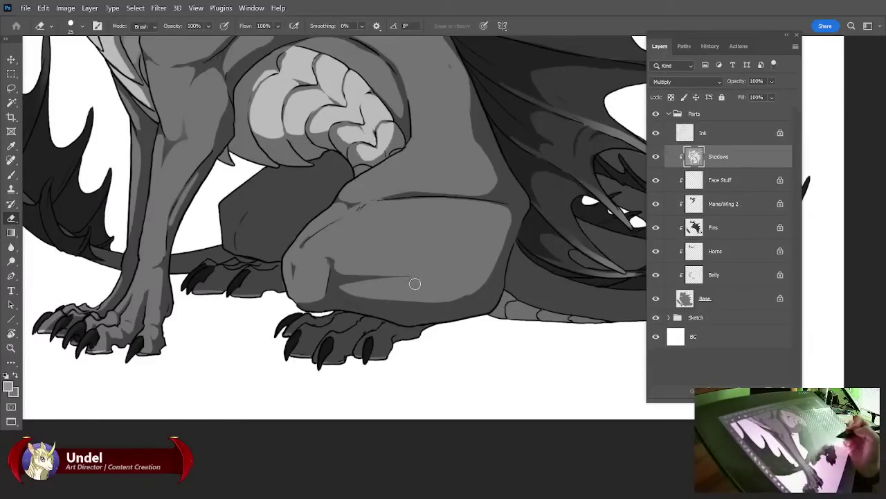
pyautogui.moveTo(483, 301); pyautogui.dragTo(546, 318)
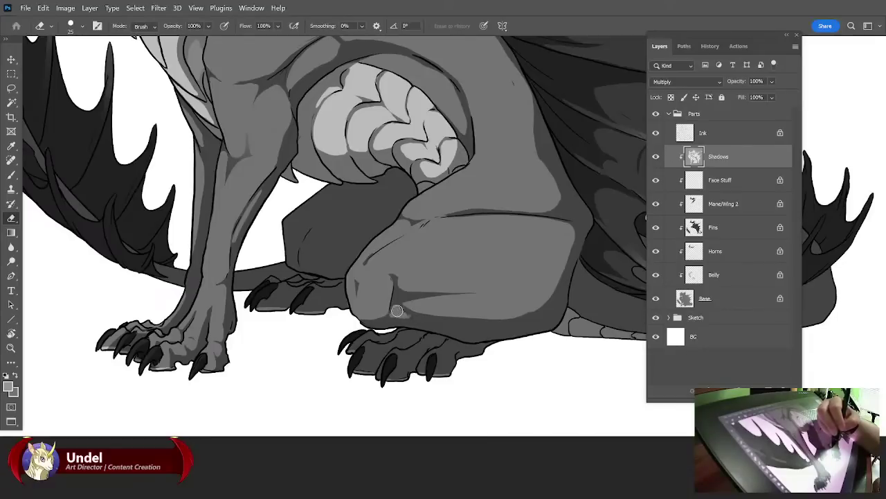
pyautogui.moveTo(415, 307)
pyautogui.mouseDown()
pyautogui.moveTo(488, 322)
pyautogui.moveTo(414, 306)
pyautogui.moveTo(467, 328)
pyautogui.moveTo(554, 300)
pyautogui.mouseUp()
pyautogui.moveTo(494, 326)
pyautogui.mouseDown()
pyautogui.moveTo(537, 316)
pyautogui.moveTo(550, 300)
pyautogui.moveTo(566, 242)
pyautogui.moveTo(586, 263)
pyautogui.mouseUp()
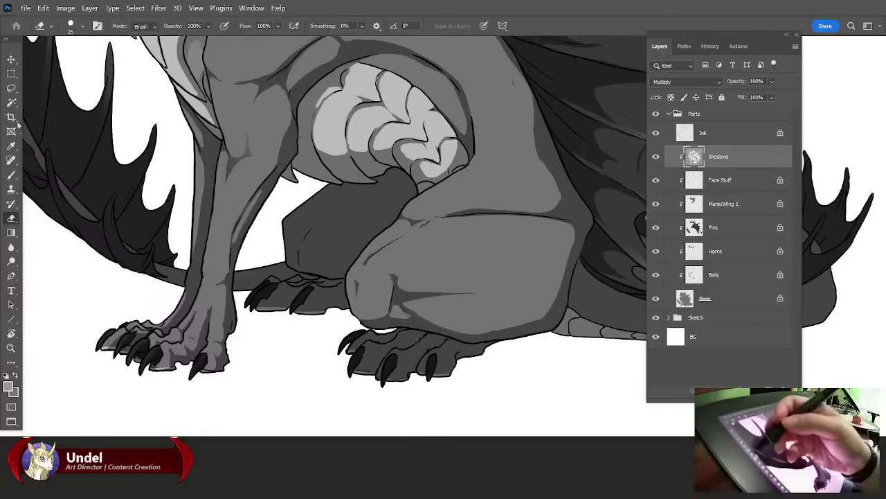
# Add a layer mask to the Shadows layer and lasso the shadow streak behind the knee for a gradient.
pyautogui.press('l')
pyautogui.click(722, 390)
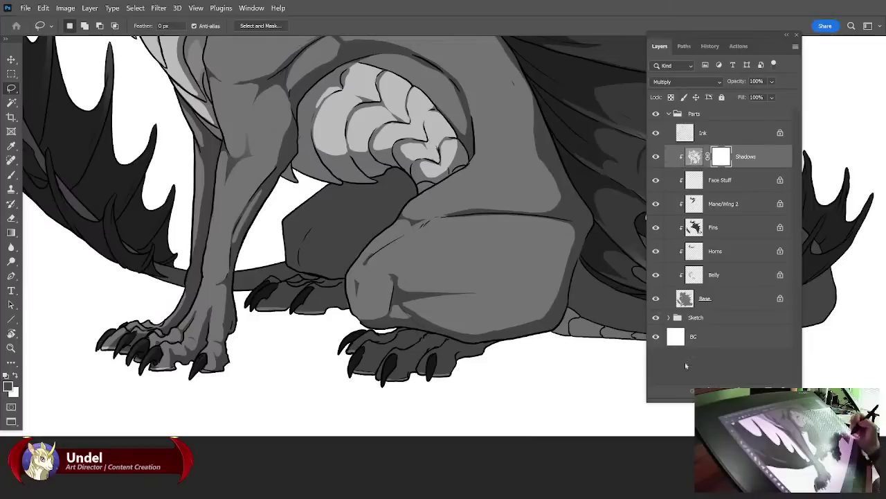
pyautogui.moveTo(394, 271)
pyautogui.mouseDown()
pyautogui.moveTo(389, 313)
pyautogui.moveTo(407, 313)
pyautogui.moveTo(497, 285)
pyautogui.moveTo(416, 262)
pyautogui.mouseUp()
pyautogui.press('g')
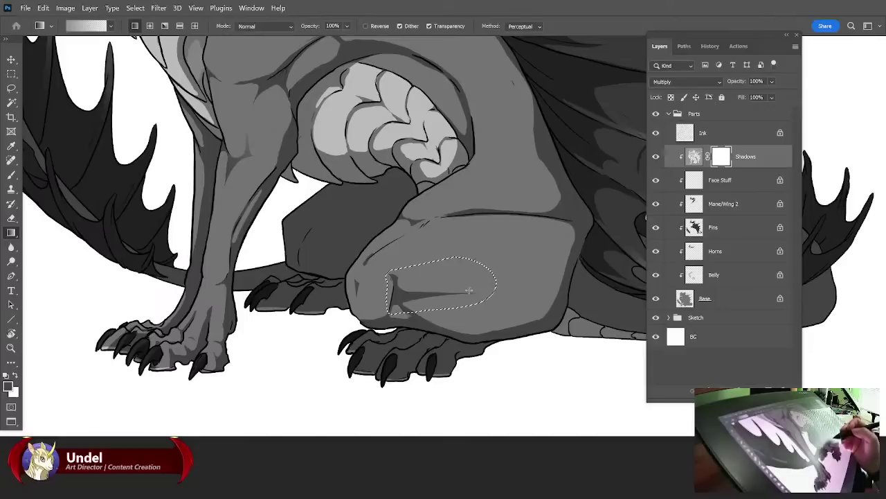
# Try several gradient fades on the mask within the knee streak selection, undoing each one.
pyautogui.moveTo(328, 351); pyautogui.dragTo(329, 351)
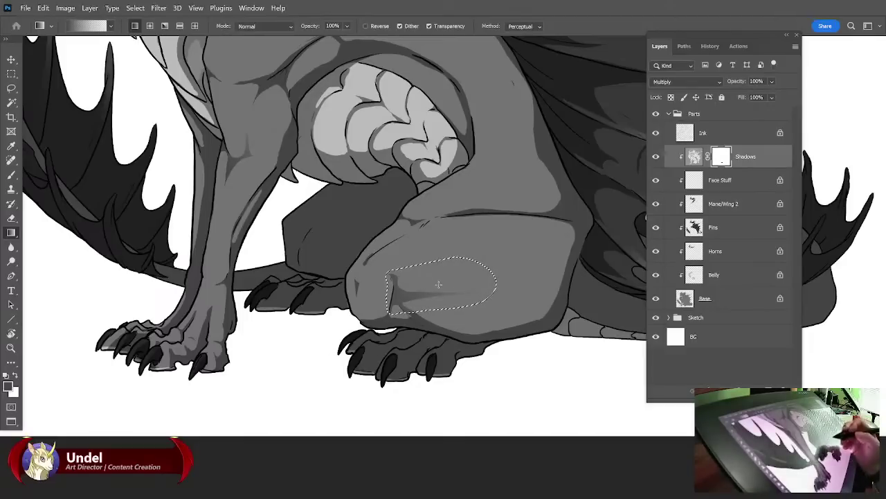
pyautogui.hotkey('ctrl', 'd')
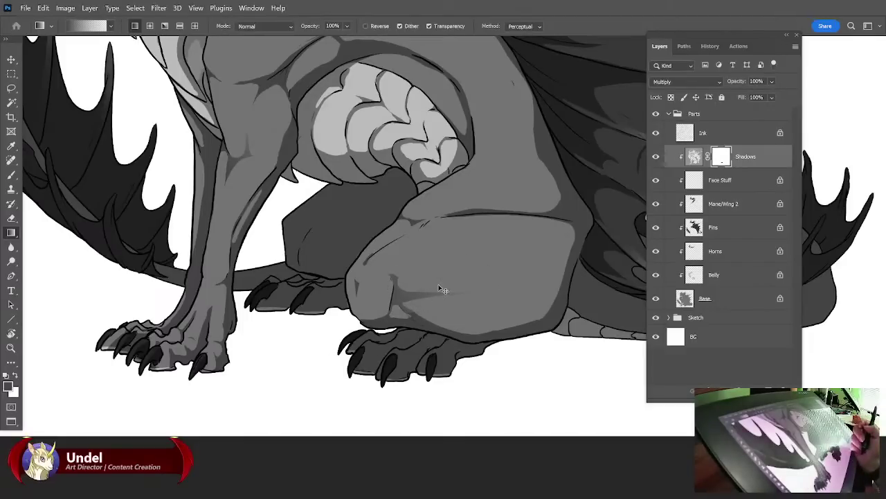
pyautogui.hotkey('ctrl', 'shift', 'd')
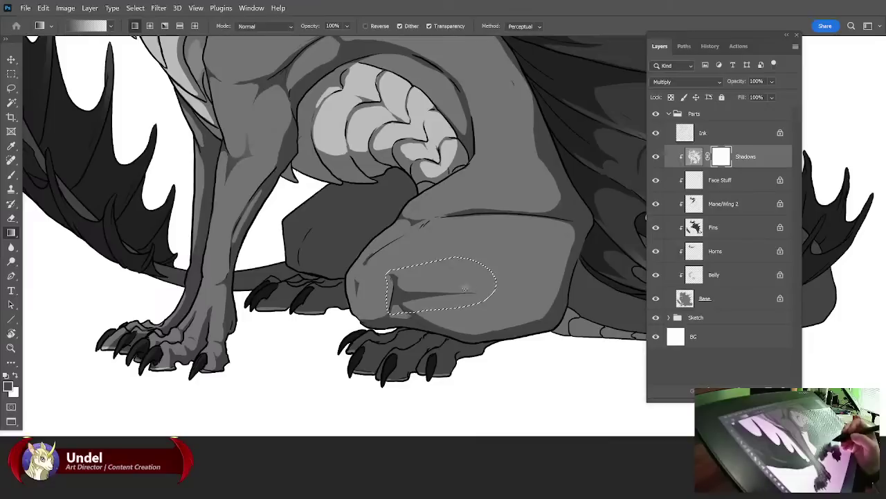
pyautogui.moveTo(457, 289); pyautogui.dragTo(385, 305)
pyautogui.hotkey('ctrl', 'd')
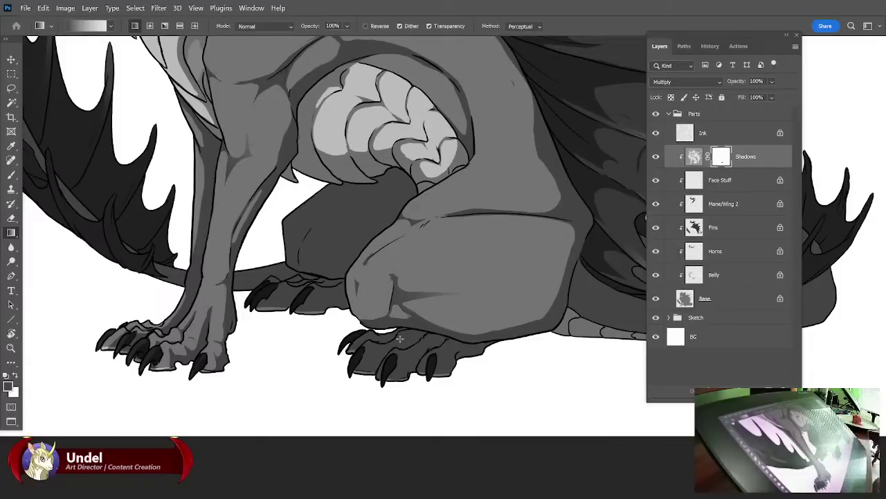
pyautogui.hotkey('ctrl', 'shift', 'd')
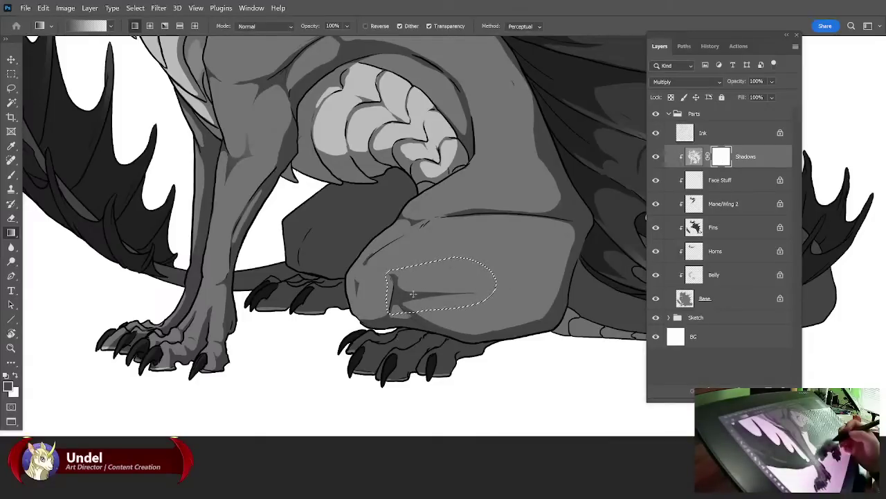
pyautogui.moveTo(409, 296); pyautogui.dragTo(384, 374)
pyautogui.hotkey('ctrl', 'd')
pyautogui.moveTo(522, 349)
pyautogui.mouseDown()
pyautogui.moveTo(461, 376)
pyautogui.moveTo(460, 456)
pyautogui.moveTo(468, 438)
pyautogui.moveTo(436, 368)
pyautogui.mouseUp()
pyautogui.hotkey('ctrl', 'z')
pyautogui.hotkey('ctrl', 'z')
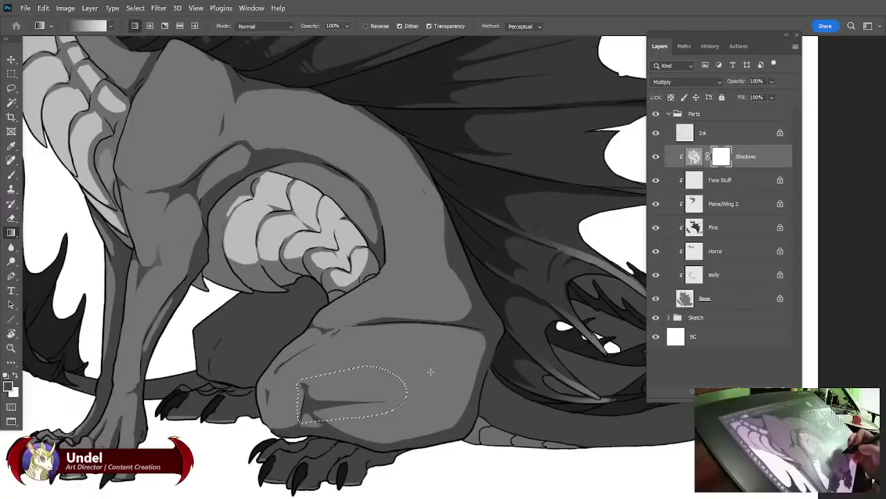
pyautogui.hotkey('ctrl', 'd')
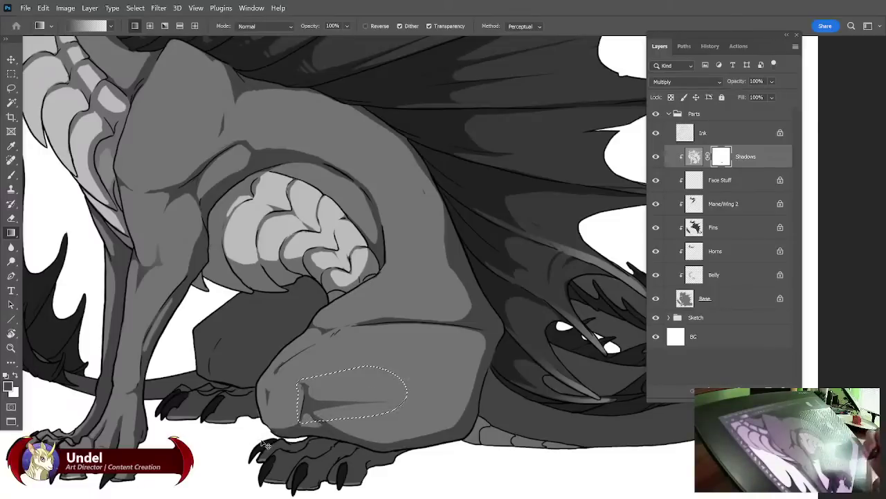
pyautogui.hotkey('ctrl', 'z')
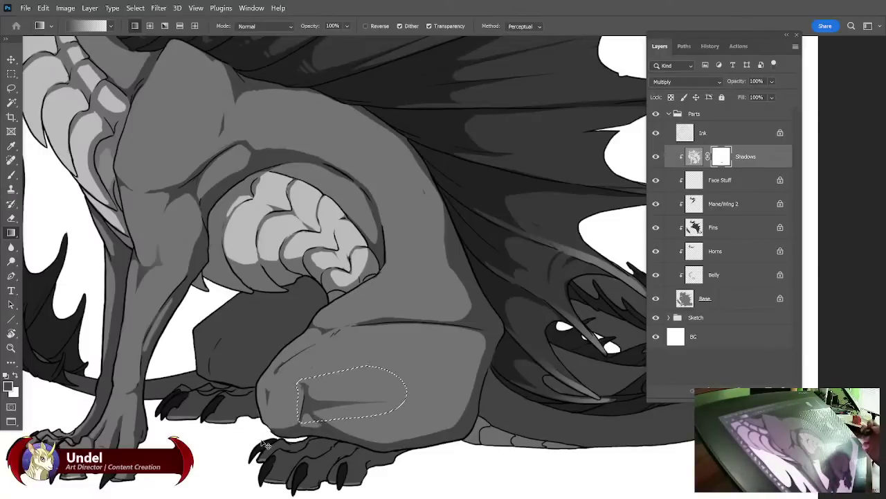
# Fade the tail of the knee's shadow streak with a diagonal gradient on the mask, and clear the selection.
pyautogui.moveTo(425, 364); pyautogui.dragTo(261, 448)
pyautogui.hotkey('ctrl', 'd')
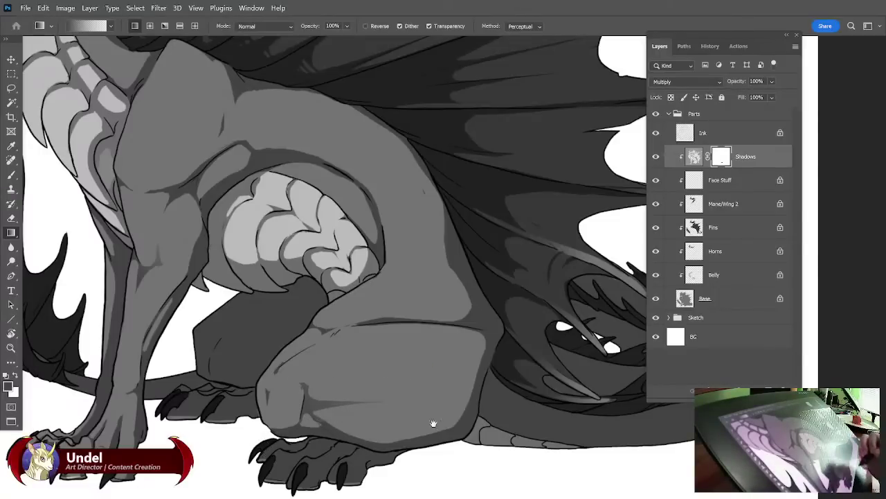
# Target the Shadows layer's pixels instead of its mask and erase shadow over the toes of the near hind foot.
pyautogui.moveTo(460, 402); pyautogui.dragTo(457, 339)
pyautogui.press('e')
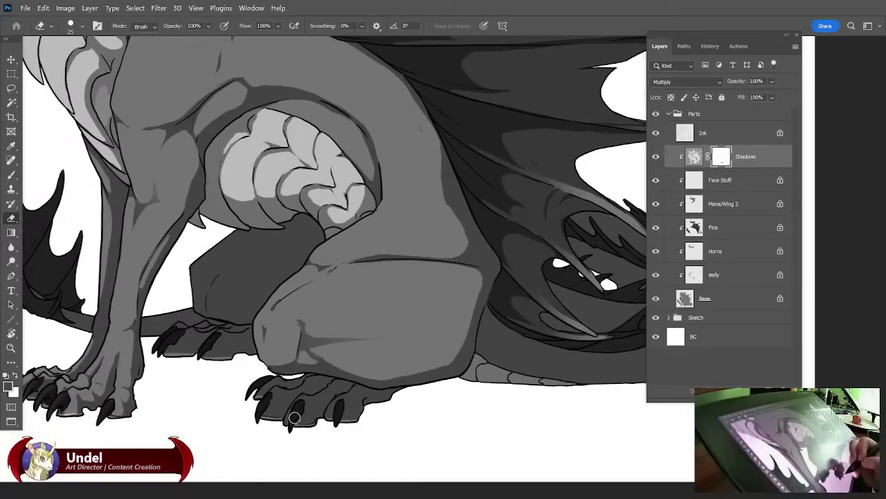
pyautogui.click(693, 158)
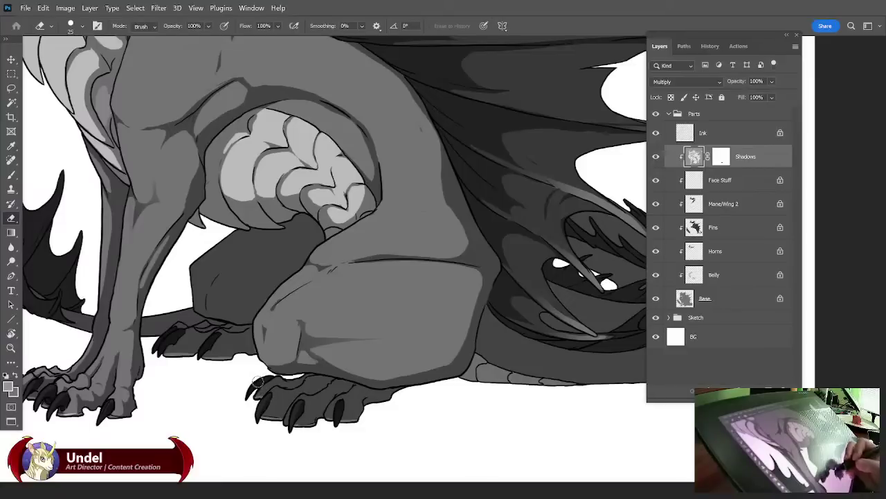
pyautogui.moveTo(330, 413)
pyautogui.mouseDown()
pyautogui.moveTo(346, 396)
pyautogui.moveTo(354, 412)
pyautogui.moveTo(341, 417)
pyautogui.moveTo(328, 416)
pyautogui.moveTo(345, 407)
pyautogui.moveTo(348, 416)
pyautogui.moveTo(304, 404)
pyautogui.moveTo(285, 421)
pyautogui.moveTo(306, 396)
pyautogui.moveTo(295, 419)
pyautogui.moveTo(307, 417)
pyautogui.moveTo(307, 397)
pyautogui.moveTo(311, 422)
pyautogui.mouseUp()
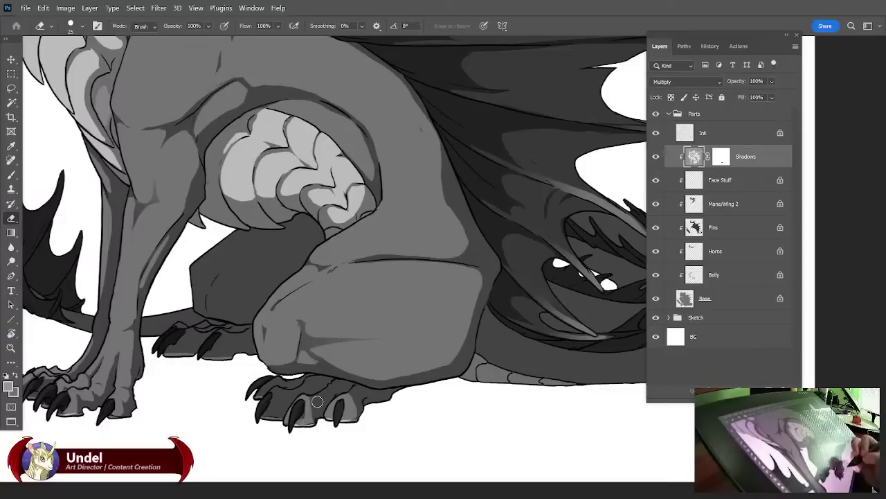
pyautogui.moveTo(269, 396)
pyautogui.mouseDown()
pyautogui.moveTo(277, 412)
pyautogui.moveTo(272, 406)
pyautogui.mouseUp()
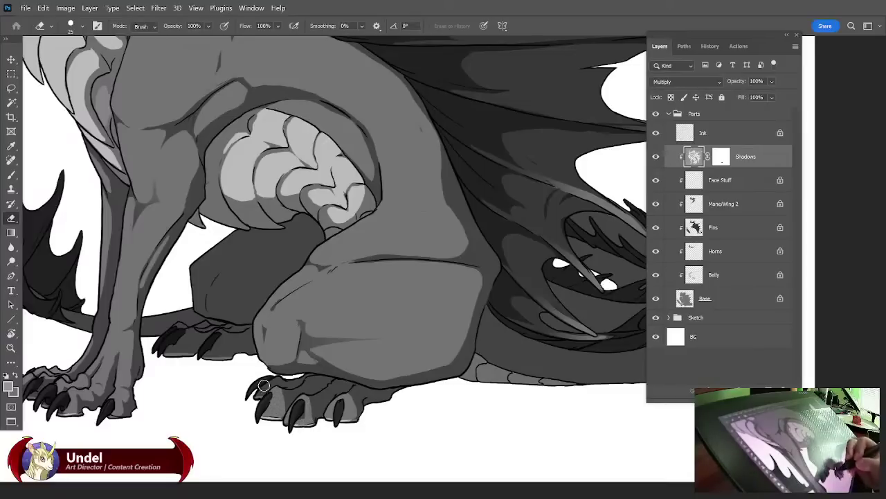
# Refine the near hind foot by alternately repainting shadow between the toes and claws and erasing it along the tops of the toes.
pyautogui.click(10, 178)
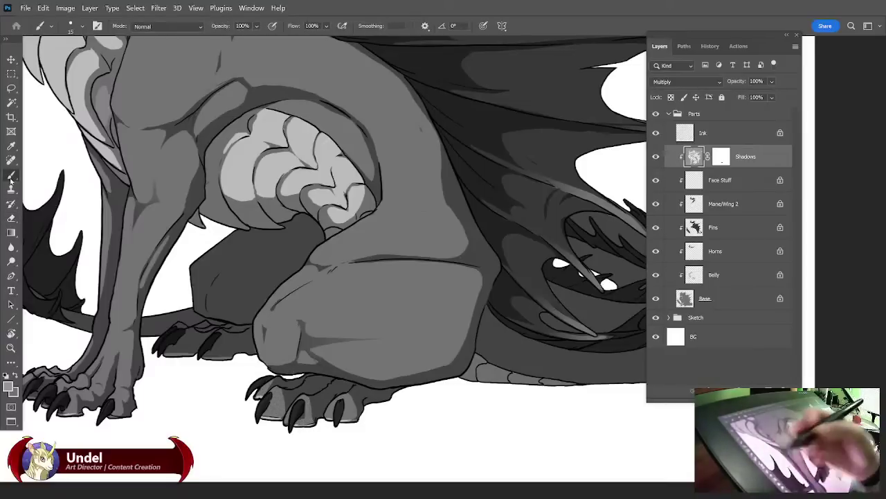
pyautogui.moveTo(271, 397); pyautogui.dragTo(262, 418)
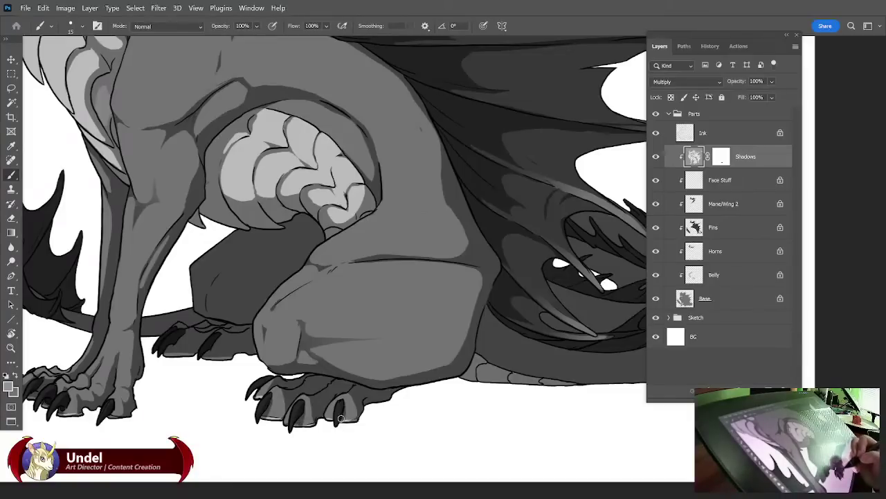
pyautogui.press('e')
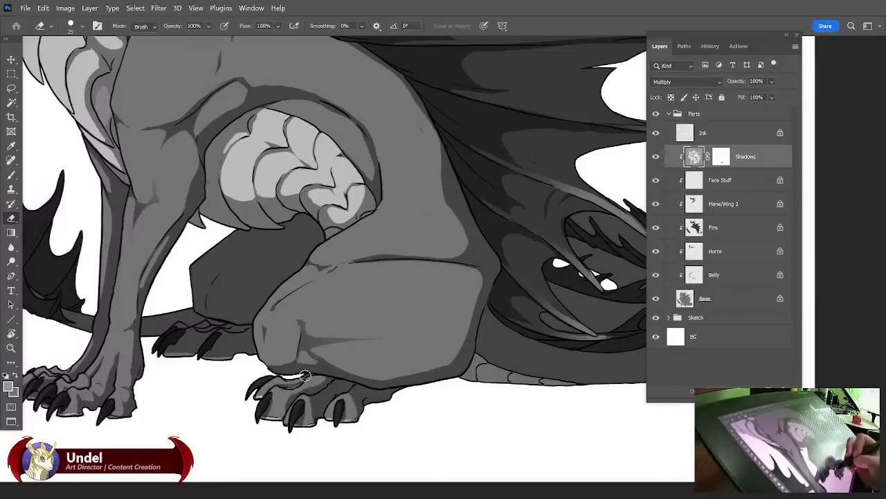
pyautogui.press('b')
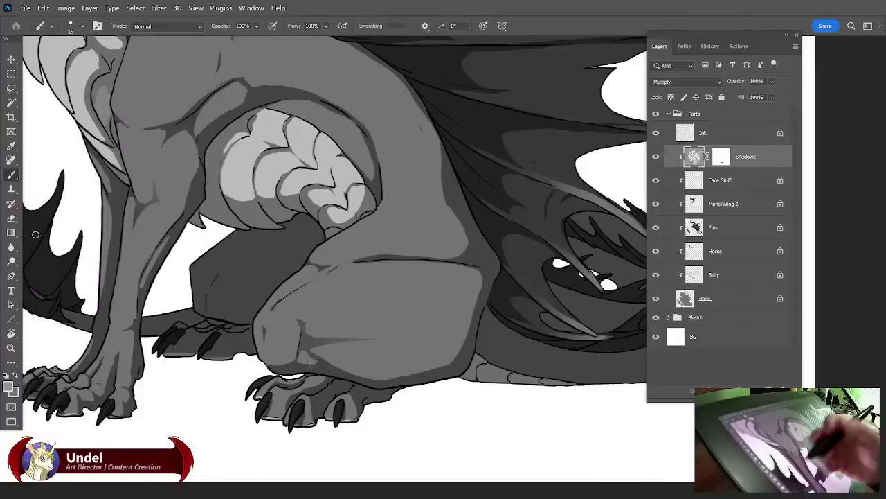
pyautogui.press('e')
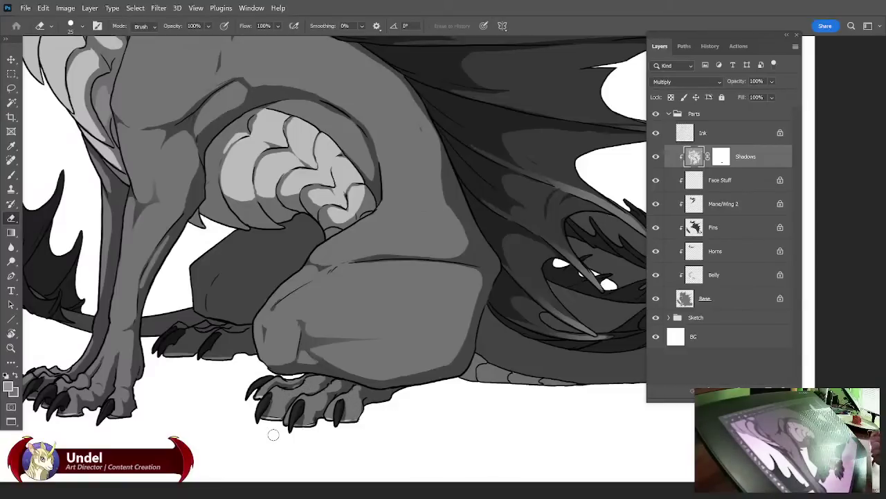
pyautogui.press('b')
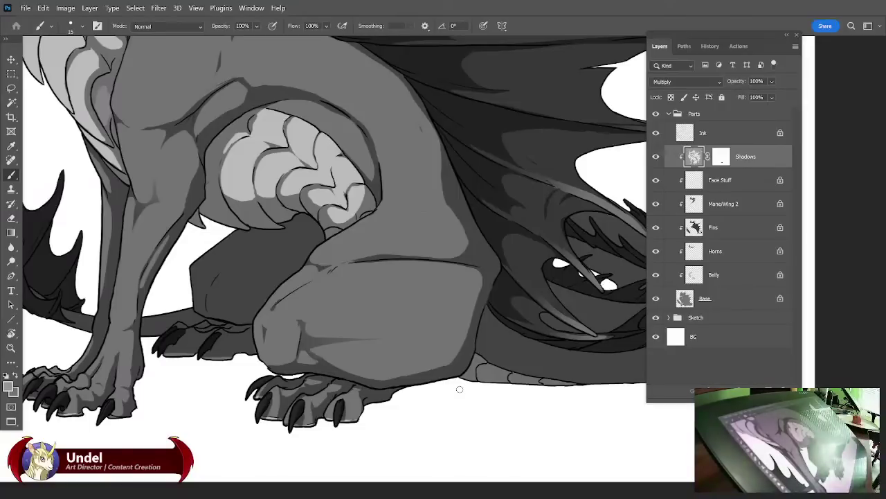
pyautogui.press('e')
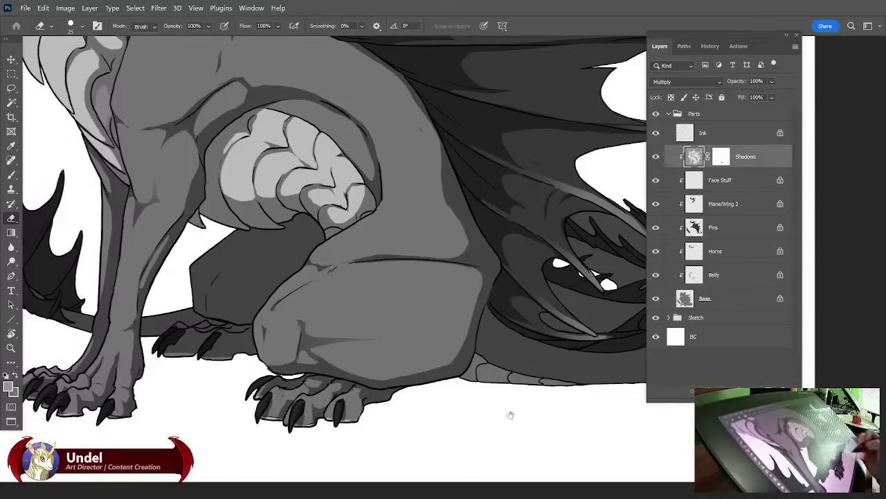
# Erase shadow along the front of the far hind leg and over its foot, leaving its rear part dark.
pyautogui.moveTo(511, 415)
pyautogui.mouseDown()
pyautogui.moveTo(432, 449)
pyautogui.moveTo(500, 409)
pyautogui.mouseUp()
pyautogui.scroll(2, 501, 409)
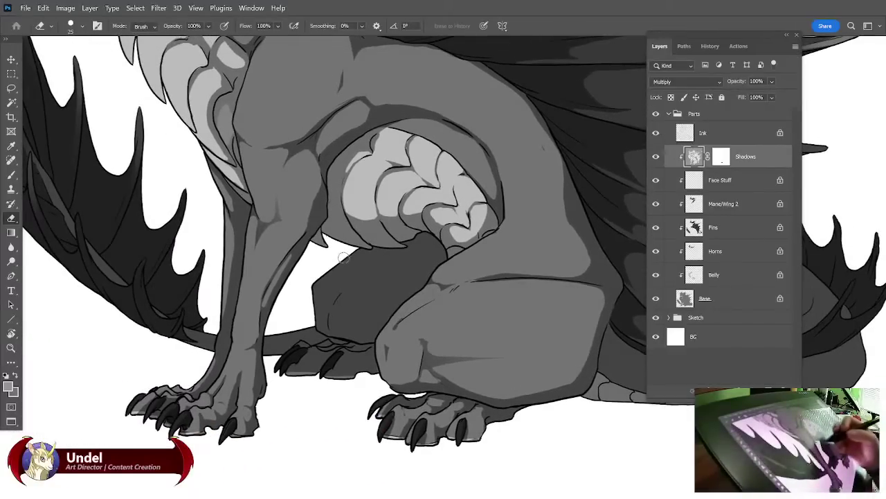
pyautogui.moveTo(358, 252)
pyautogui.mouseDown()
pyautogui.moveTo(317, 287)
pyautogui.moveTo(356, 250)
pyautogui.moveTo(315, 298)
pyautogui.moveTo(319, 335)
pyautogui.moveTo(342, 383)
pyautogui.moveTo(351, 319)
pyautogui.moveTo(362, 306)
pyautogui.moveTo(324, 306)
pyautogui.moveTo(329, 291)
pyautogui.moveTo(324, 329)
pyautogui.mouseUp()
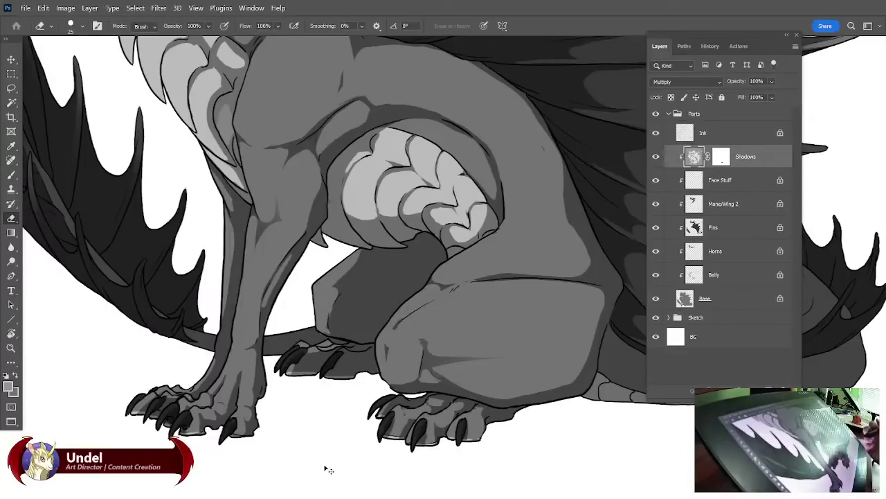
# Flip the canvas horizontally to examine the whole dragon mirrored, and flip it back to its original orientation.
pyautogui.moveTo(557, 410); pyautogui.dragTo(529, 453)
pyautogui.moveTo(617, 413)
pyautogui.mouseDown()
pyautogui.moveTo(520, 443)
pyautogui.moveTo(523, 459)
pyautogui.moveTo(540, 463)
pyautogui.moveTo(563, 445)
pyautogui.moveTo(560, 401)
pyautogui.moveTo(546, 409)
pyautogui.moveTo(565, 432)
pyautogui.mouseUp()
pyautogui.scroll(-5, 565, 432)
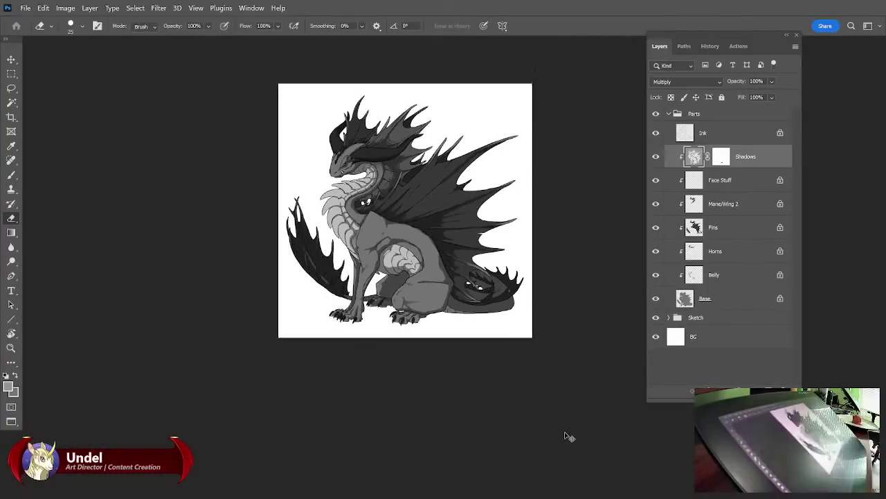
pyautogui.click(65, 7)
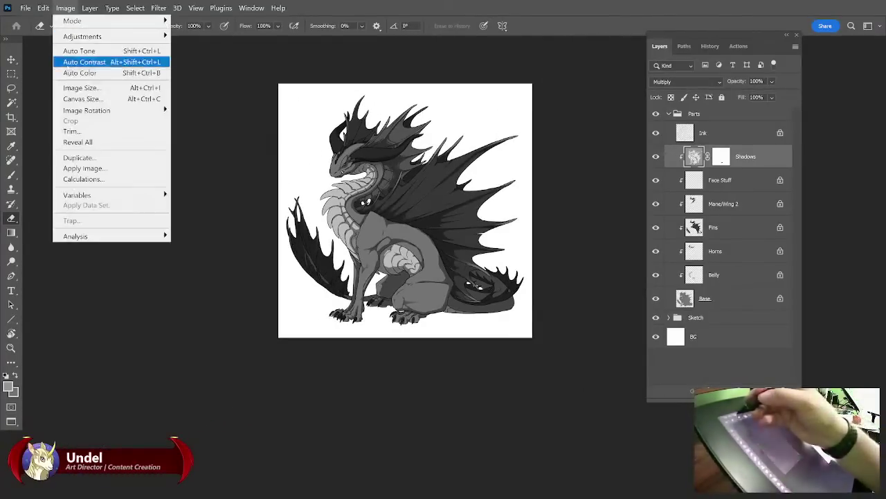
pyautogui.moveTo(90, 112)
pyautogui.click(212, 157)
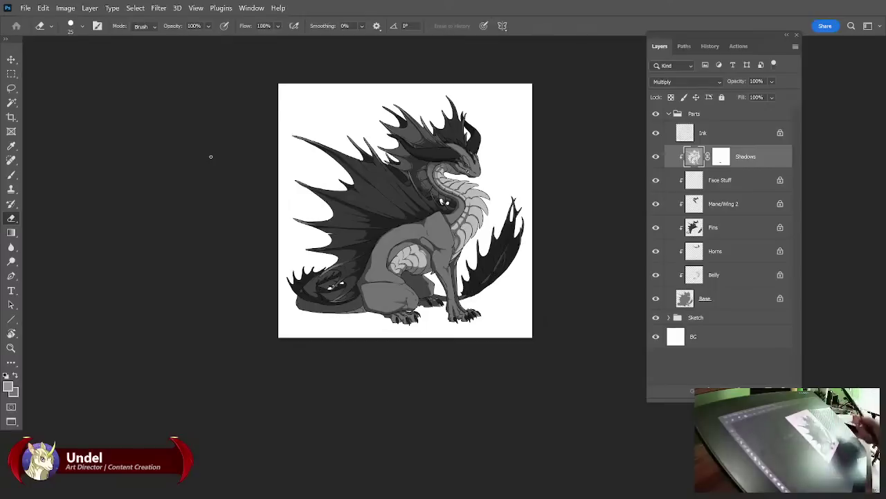
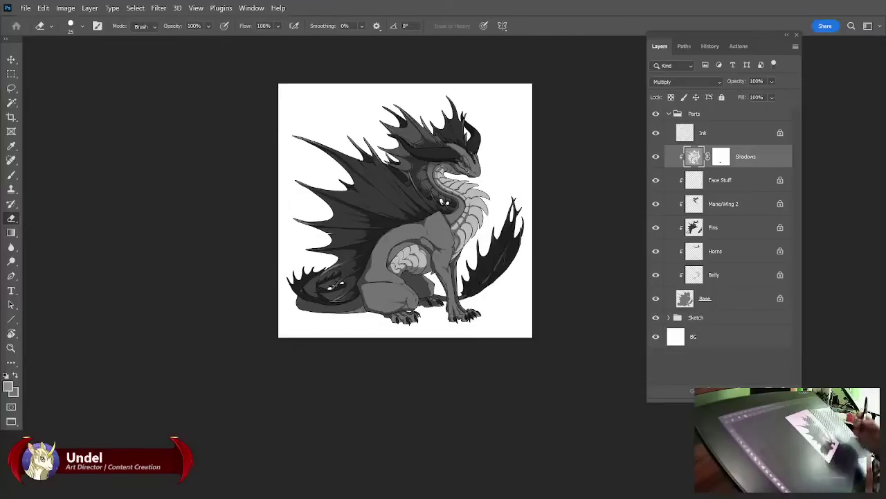
pyautogui.hotkey('ctrl', '+')
pyautogui.hotkey('ctrl', '+')
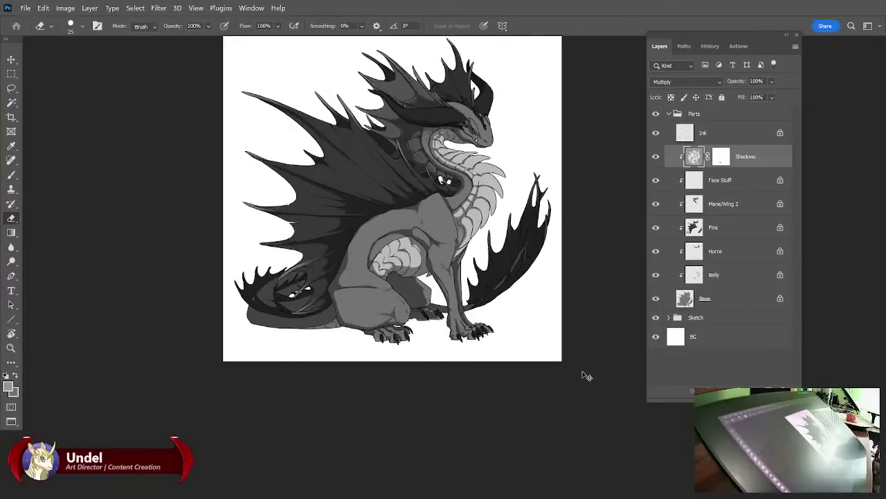
pyautogui.click(65, 7)
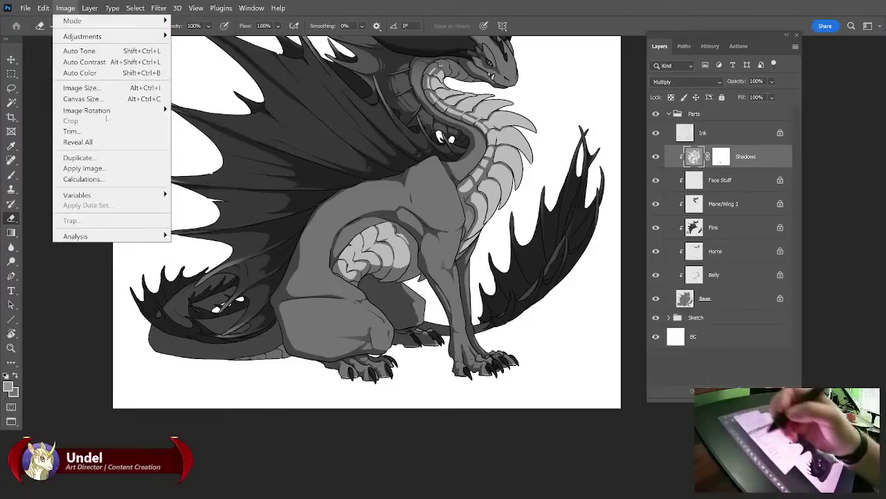
pyautogui.moveTo(90, 111)
pyautogui.click(212, 158)
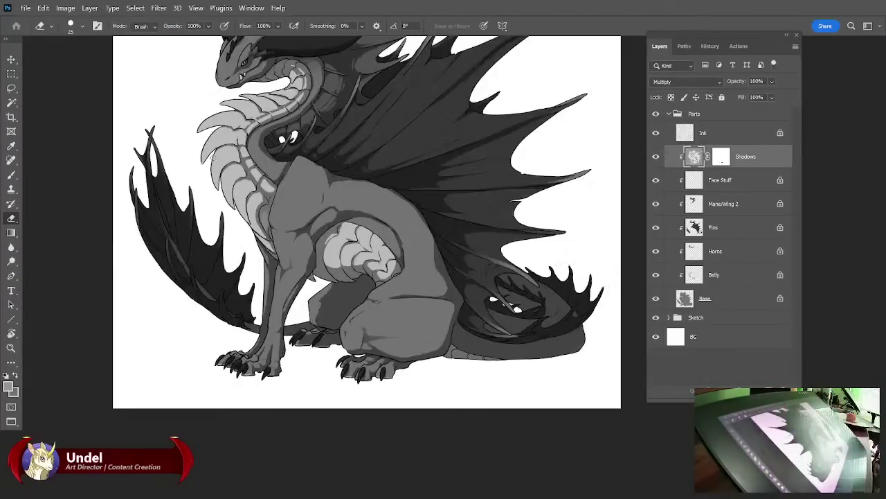
# Erase shadow from the membranes between the tail fin's spikes and along the fin's base, leaving dark folds beside the spines.
pyautogui.moveTo(497, 407)
pyautogui.mouseDown()
pyautogui.moveTo(478, 428)
pyautogui.moveTo(499, 316)
pyautogui.moveTo(440, 394)
pyautogui.moveTo(449, 400)
pyautogui.mouseUp()
pyautogui.hotkey('ctrl', '+')
pyautogui.hotkey('ctrl', '+')
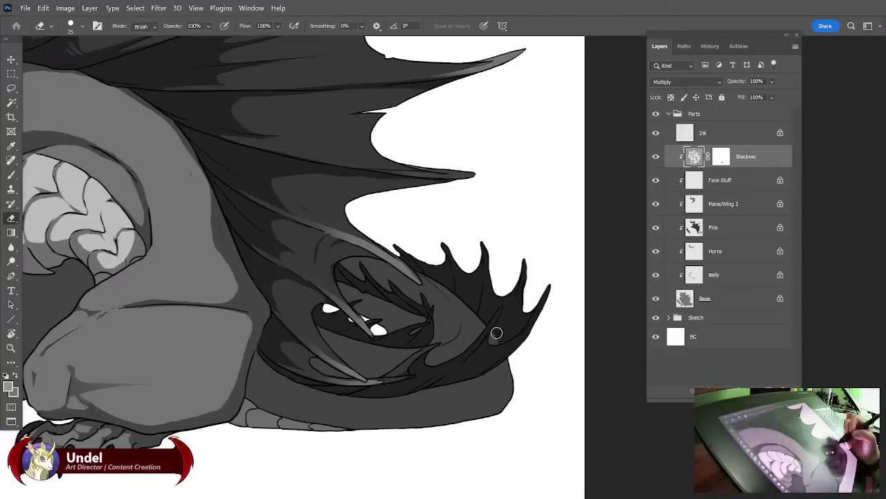
pyautogui.moveTo(497, 333)
pyautogui.mouseDown()
pyautogui.moveTo(523, 279)
pyautogui.moveTo(508, 329)
pyautogui.moveTo(526, 317)
pyautogui.mouseUp()
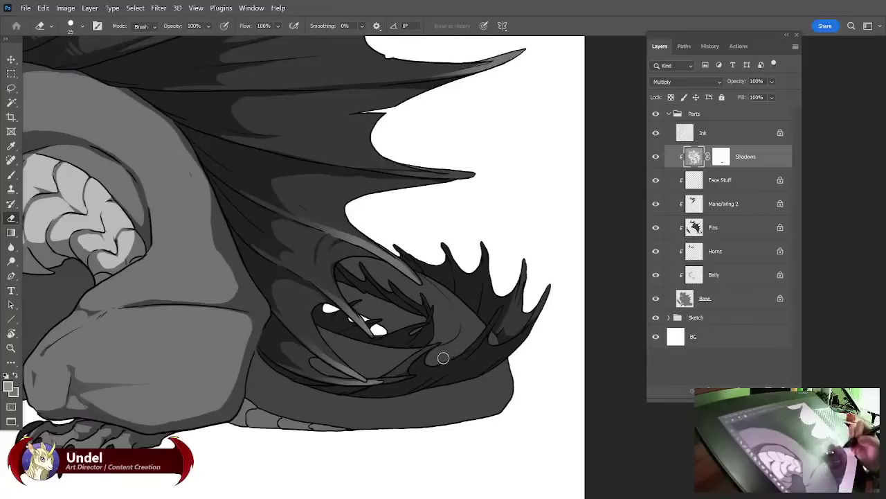
pyautogui.moveTo(454, 362); pyautogui.dragTo(509, 291)
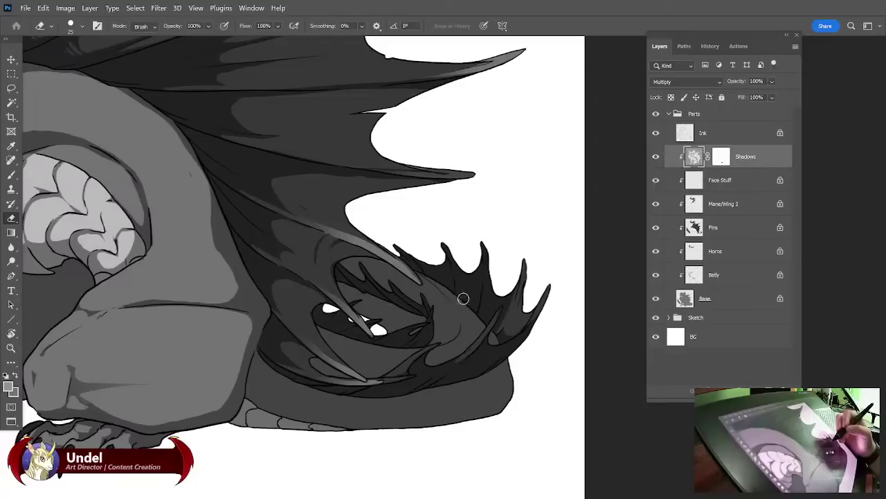
pyautogui.moveTo(462, 300); pyautogui.dragTo(485, 237)
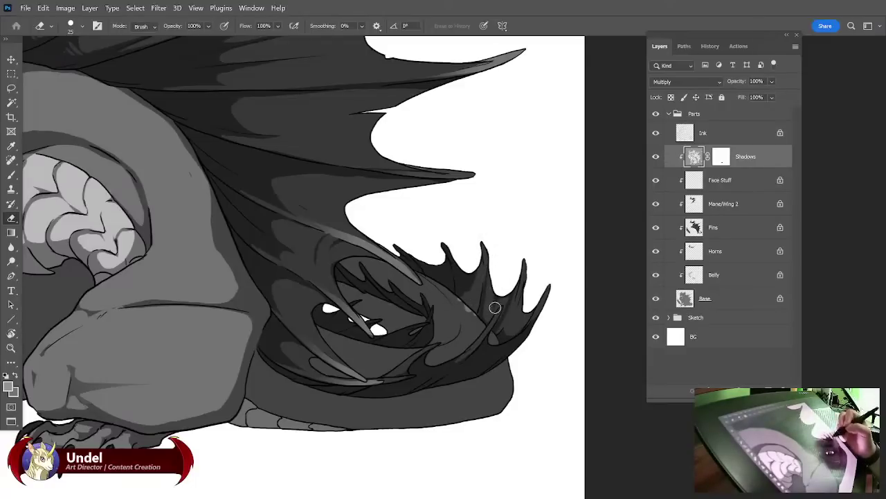
pyautogui.moveTo(461, 289); pyautogui.dragTo(466, 253)
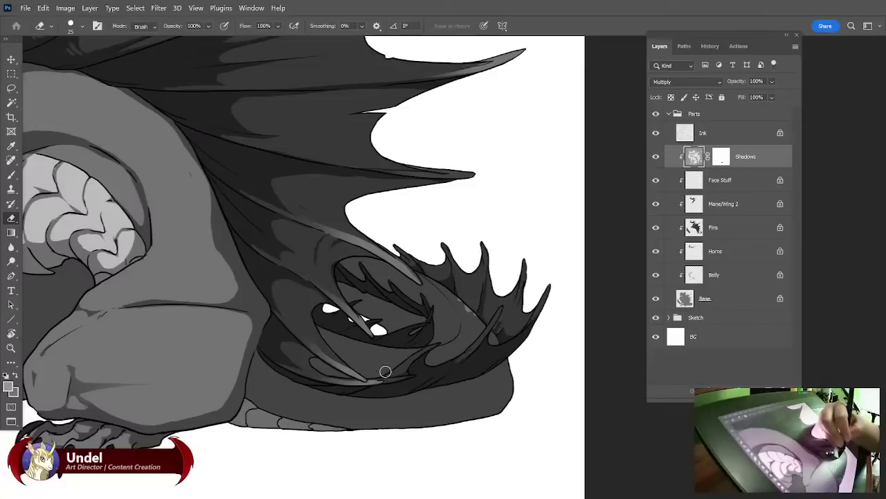
# Erase shadow over the tail section below the loop's opening and along the outer curve of the coiled tail.
pyautogui.moveTo(374, 369)
pyautogui.mouseDown()
pyautogui.moveTo(340, 351)
pyautogui.moveTo(396, 354)
pyautogui.moveTo(348, 357)
pyautogui.moveTo(385, 371)
pyautogui.moveTo(418, 351)
pyautogui.mouseUp()
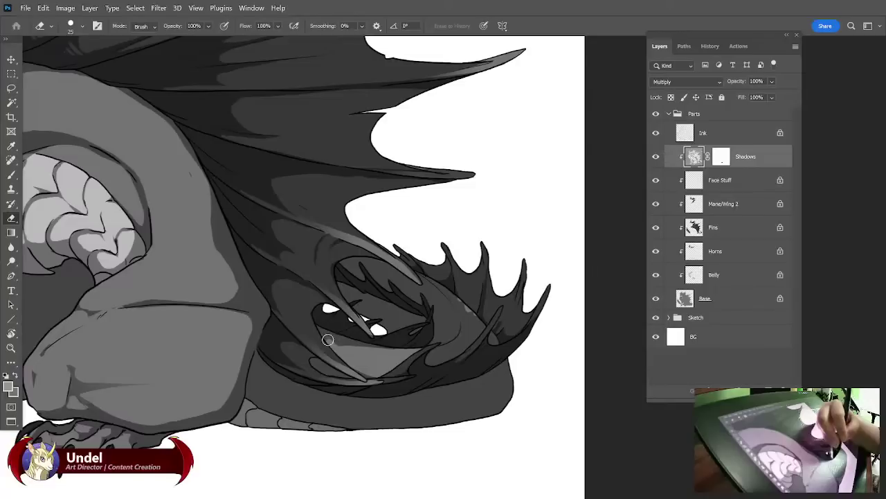
pyautogui.moveTo(327, 339); pyautogui.dragTo(392, 353)
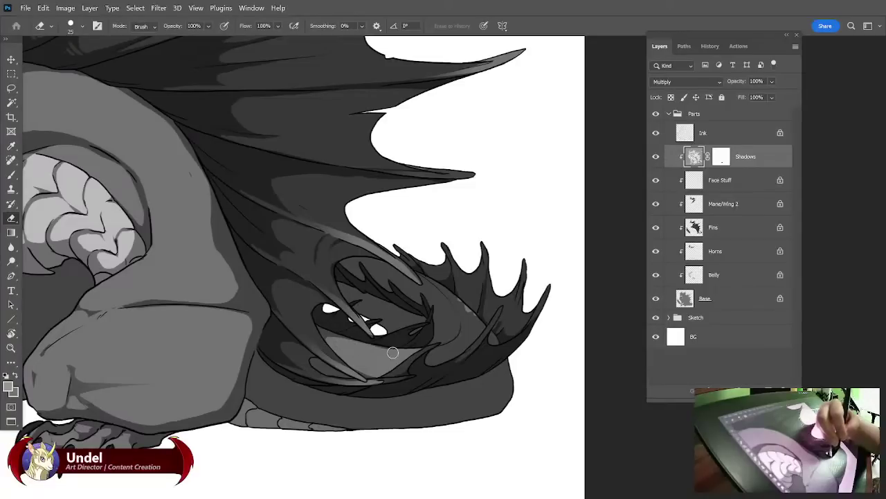
pyautogui.moveTo(450, 349)
pyautogui.mouseDown()
pyautogui.moveTo(470, 328)
pyautogui.moveTo(457, 343)
pyautogui.moveTo(460, 304)
pyautogui.moveTo(472, 328)
pyautogui.moveTo(470, 318)
pyautogui.moveTo(468, 343)
pyautogui.moveTo(479, 317)
pyautogui.moveTo(466, 317)
pyautogui.moveTo(431, 282)
pyautogui.moveTo(462, 314)
pyautogui.moveTo(444, 291)
pyautogui.moveTo(463, 340)
pyautogui.moveTo(441, 285)
pyautogui.moveTo(462, 306)
pyautogui.moveTo(426, 278)
pyautogui.moveTo(477, 325)
pyautogui.mouseUp()
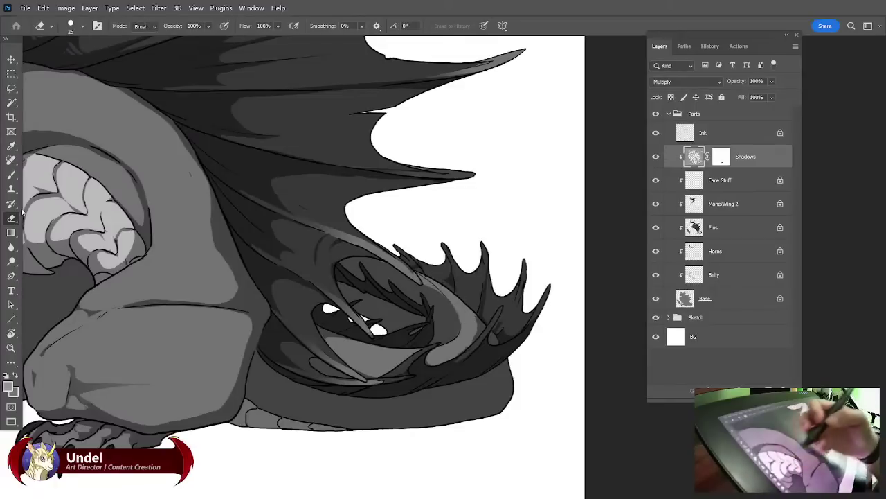
# Reshape the lit crescent on the tail's outer curve by painting shadow back over it and erasing a cleaner, wider band.
pyautogui.rightClick(11, 174)
pyautogui.click(48, 173)
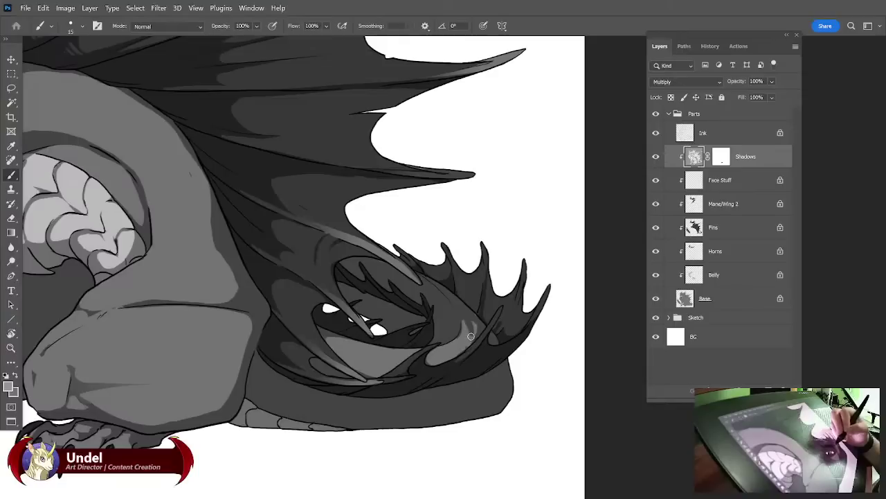
pyautogui.press('e')
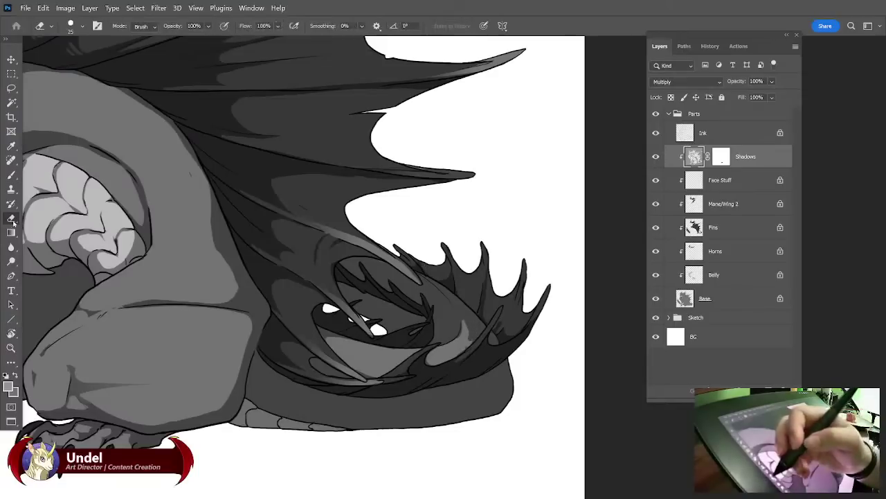
pyautogui.moveTo(431, 279); pyautogui.dragTo(471, 333)
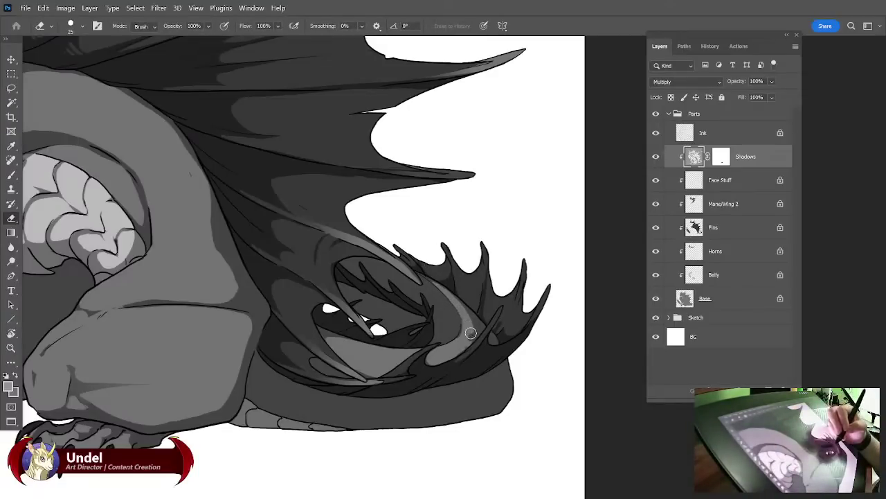
pyautogui.moveTo(449, 292)
pyautogui.mouseDown()
pyautogui.moveTo(477, 332)
pyautogui.moveTo(460, 346)
pyautogui.mouseUp()
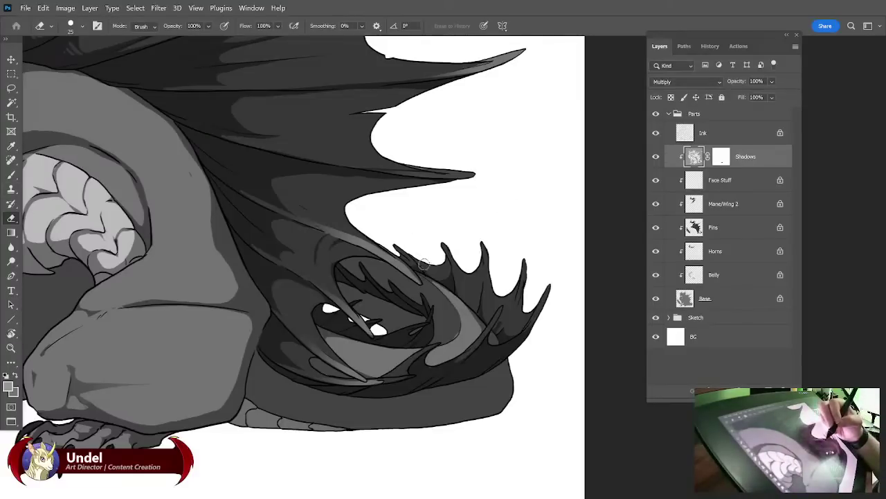
# Erase a lit strip along the lowest tail section beneath the fin and paint shadow along its lower side with a size 30 brush.
pyautogui.press('b')
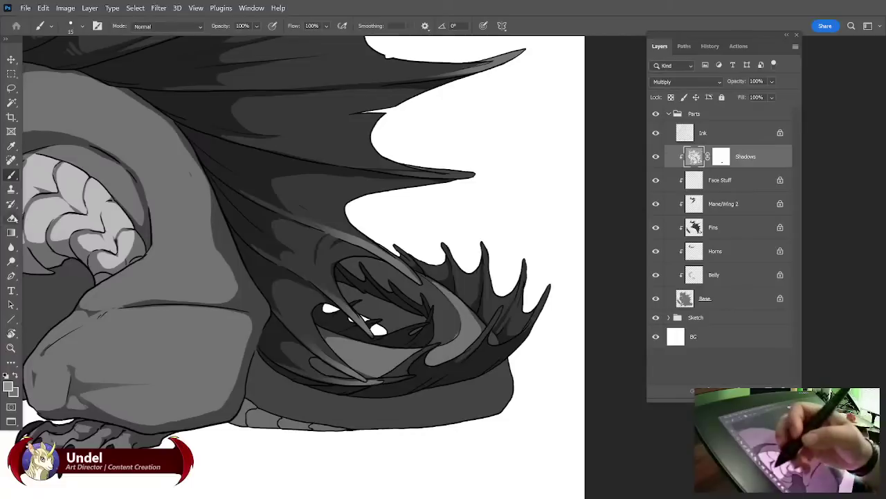
pyautogui.press('e')
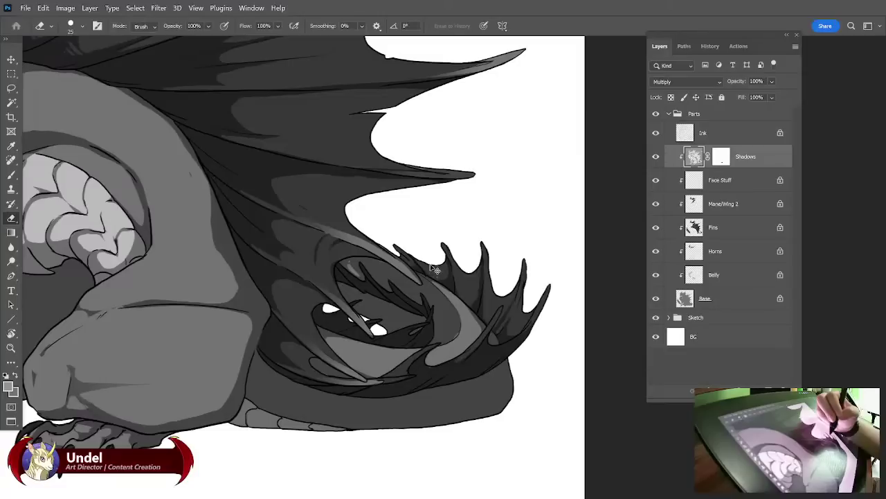
pyautogui.press('b')
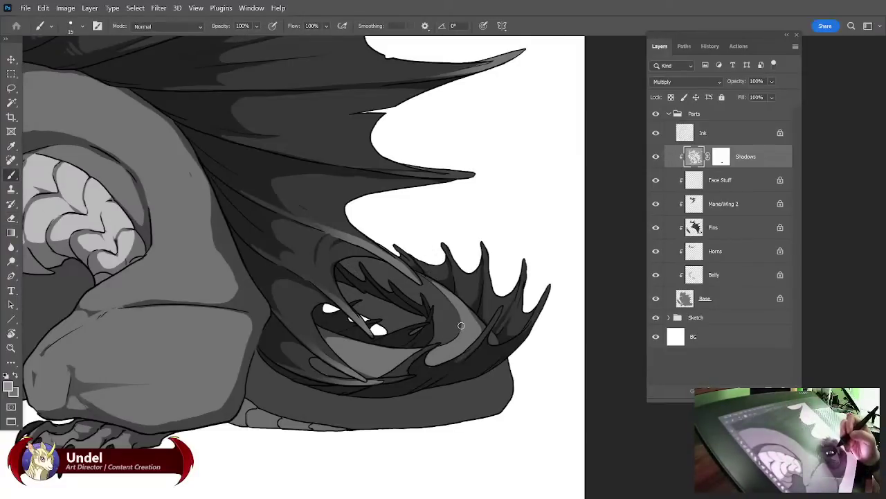
pyautogui.press('e')
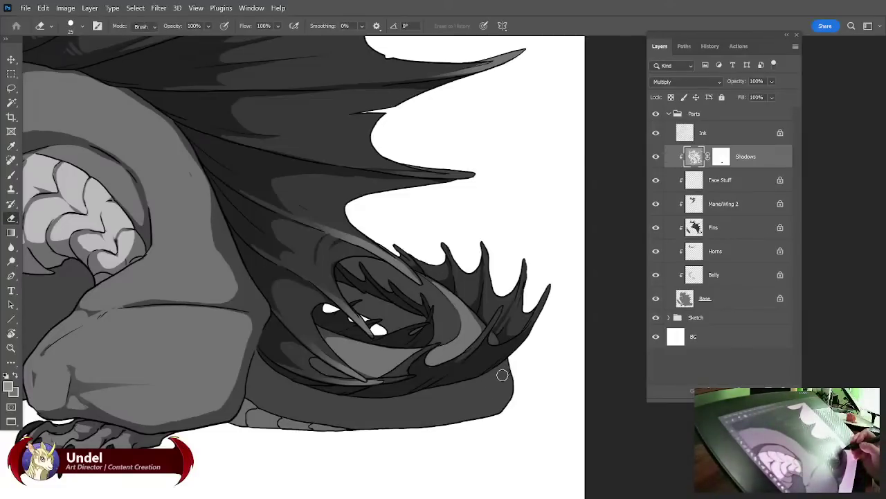
pyautogui.moveTo(502, 374)
pyautogui.mouseDown()
pyautogui.moveTo(330, 404)
pyautogui.moveTo(495, 394)
pyautogui.moveTo(513, 366)
pyautogui.moveTo(454, 394)
pyautogui.moveTo(508, 368)
pyautogui.moveTo(474, 389)
pyautogui.mouseUp()
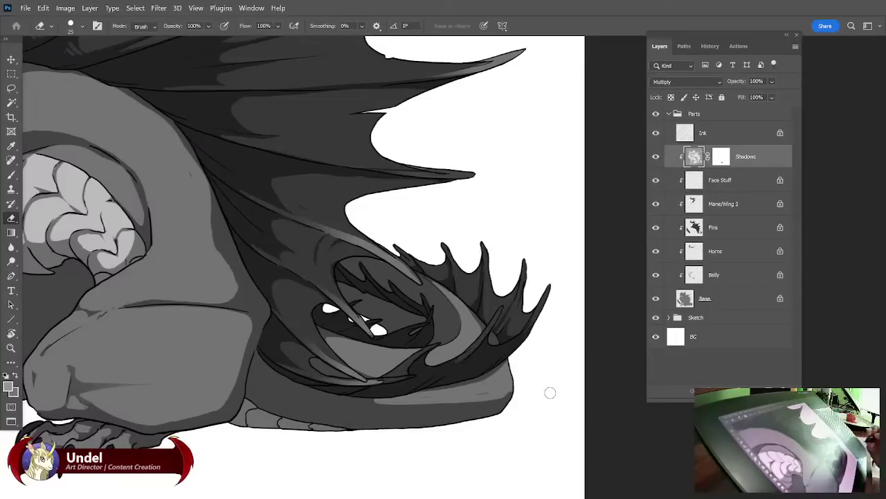
pyautogui.press('b')
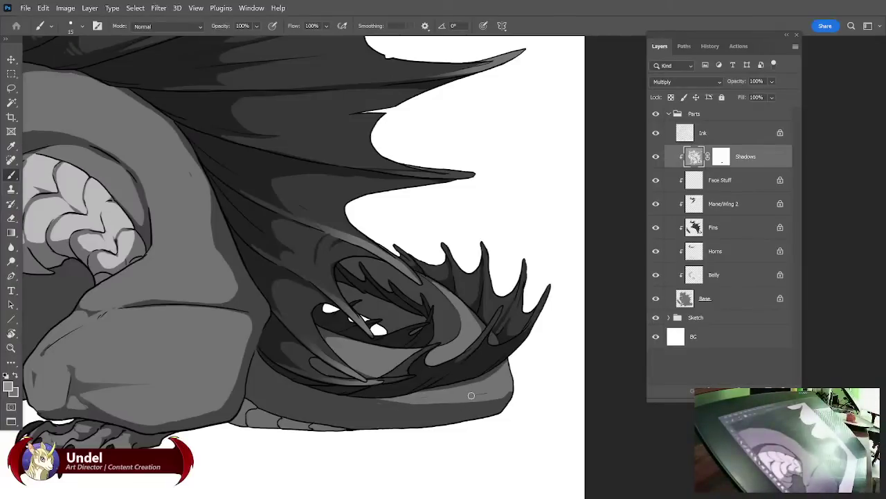
pyautogui.press(']')
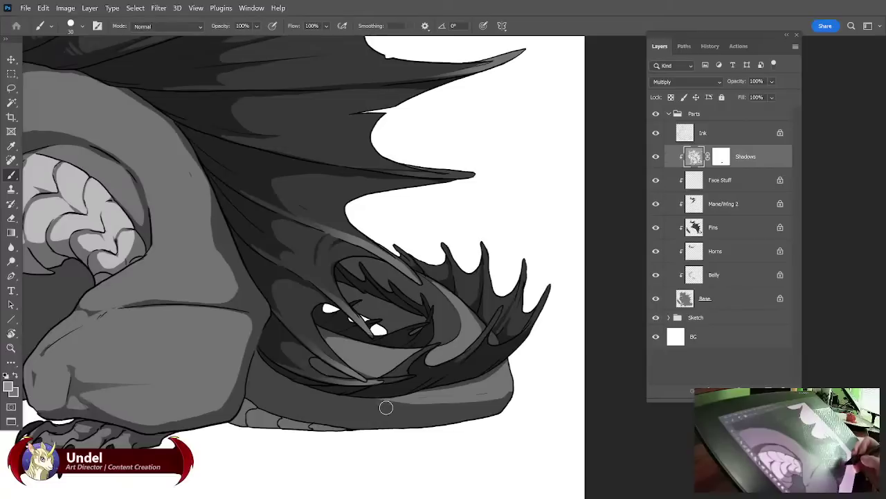
pyautogui.moveTo(434, 407); pyautogui.dragTo(510, 393)
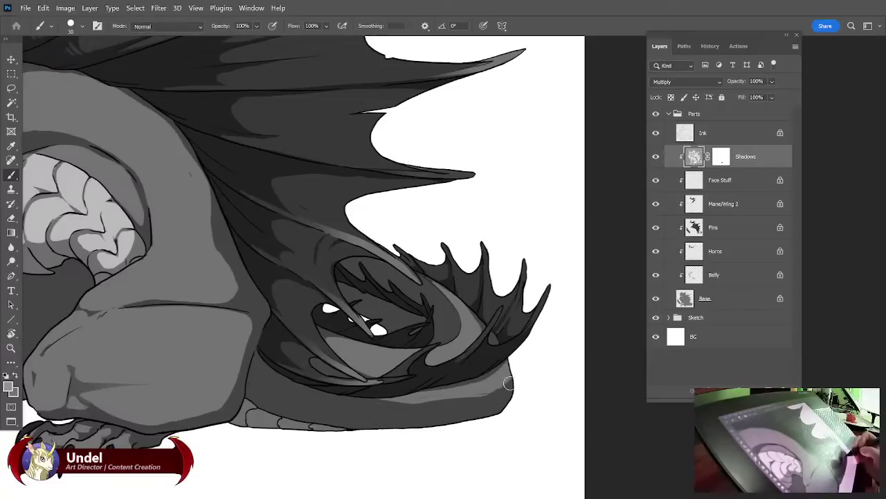
# Erase a wide lit band along the lowest tail section down toward its underside, and paint shadow back beneath the fin's edge.
pyautogui.press('e')
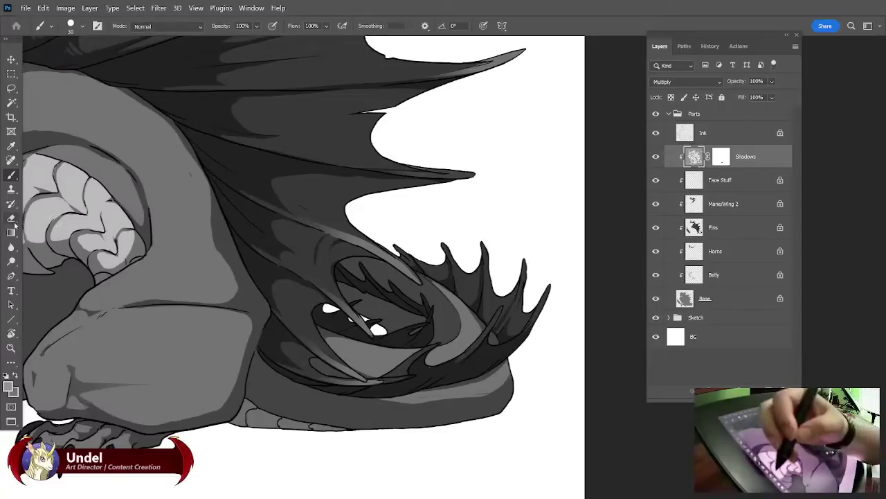
pyautogui.moveTo(286, 395); pyautogui.dragTo(448, 402)
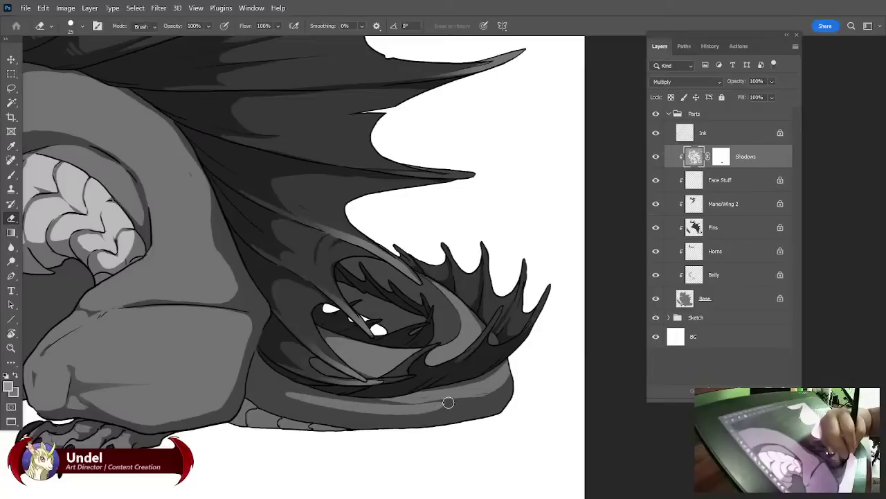
pyautogui.moveTo(375, 408)
pyautogui.mouseDown()
pyautogui.moveTo(283, 395)
pyautogui.moveTo(423, 410)
pyautogui.moveTo(306, 407)
pyautogui.moveTo(429, 415)
pyautogui.moveTo(357, 415)
pyautogui.moveTo(490, 395)
pyautogui.moveTo(390, 411)
pyautogui.moveTo(462, 398)
pyautogui.mouseUp()
pyautogui.moveTo(342, 404)
pyautogui.mouseDown()
pyautogui.moveTo(418, 404)
pyautogui.moveTo(361, 405)
pyautogui.mouseUp()
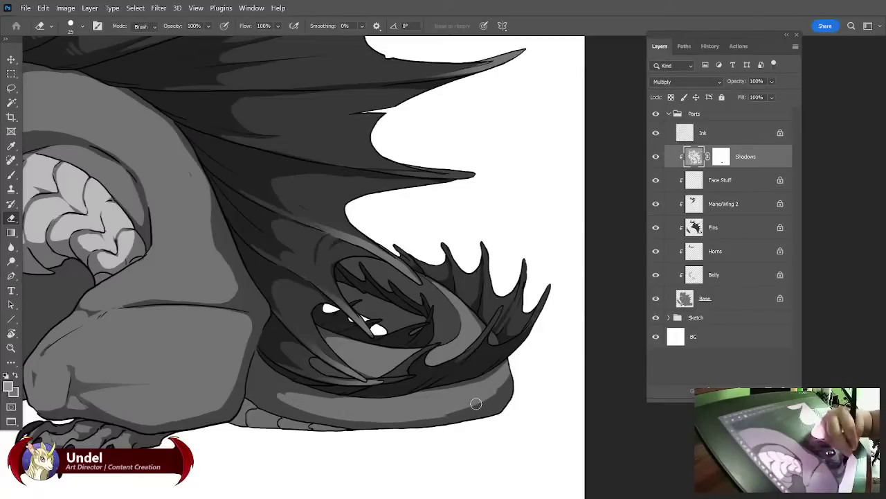
pyautogui.moveTo(476, 403)
pyautogui.mouseDown()
pyautogui.moveTo(500, 392)
pyautogui.moveTo(457, 394)
pyautogui.moveTo(470, 405)
pyautogui.moveTo(450, 412)
pyautogui.moveTo(511, 379)
pyautogui.mouseUp()
pyautogui.moveTo(420, 413); pyautogui.dragTo(511, 389)
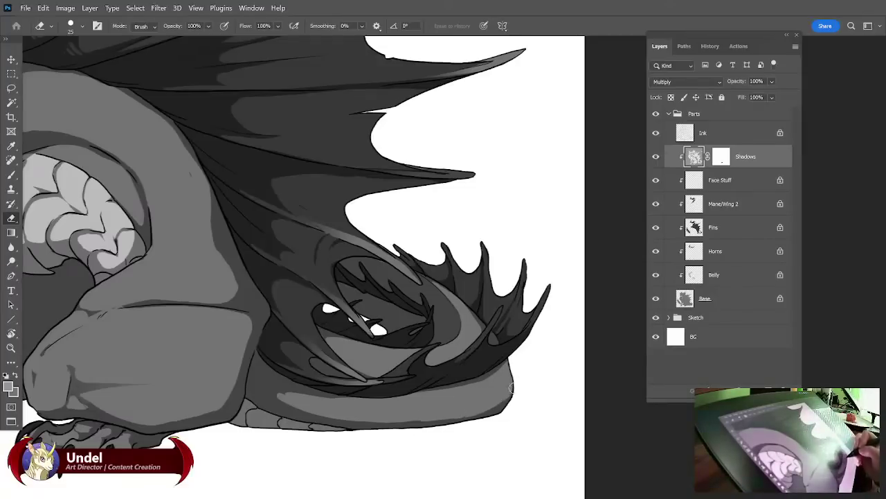
pyautogui.moveTo(405, 418)
pyautogui.mouseDown()
pyautogui.moveTo(471, 415)
pyautogui.moveTo(509, 395)
pyautogui.mouseUp()
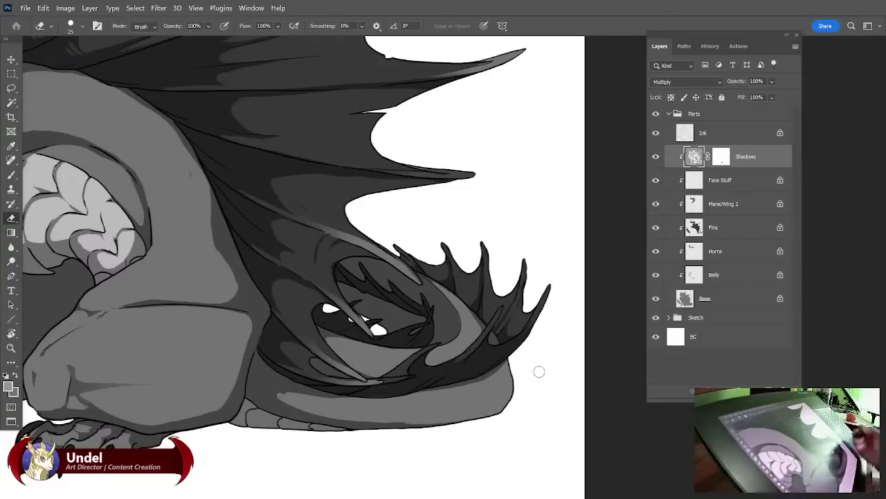
pyautogui.moveTo(376, 418); pyautogui.dragTo(464, 408)
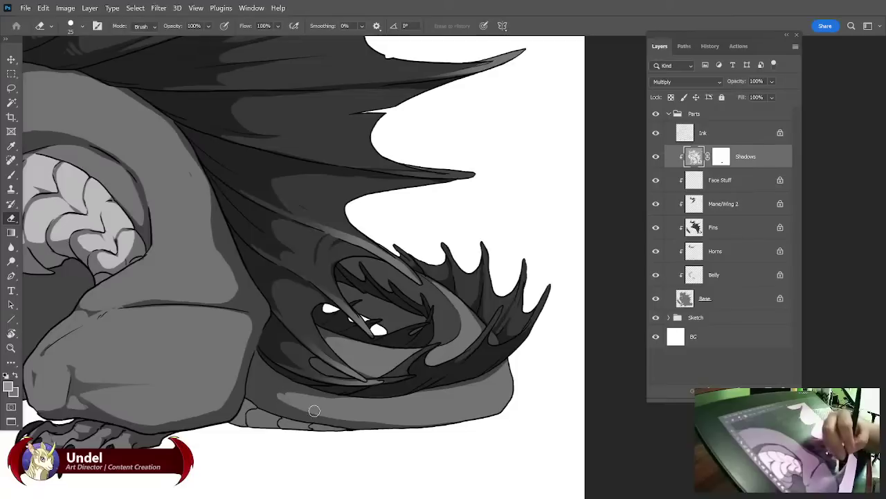
pyautogui.moveTo(276, 394)
pyautogui.mouseDown()
pyautogui.moveTo(361, 401)
pyautogui.moveTo(275, 387)
pyautogui.moveTo(296, 398)
pyautogui.mouseUp()
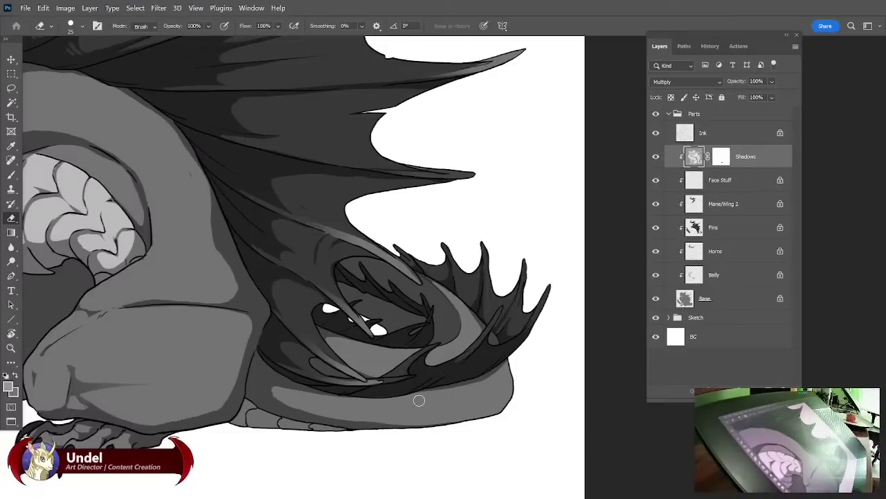
pyautogui.press('b')
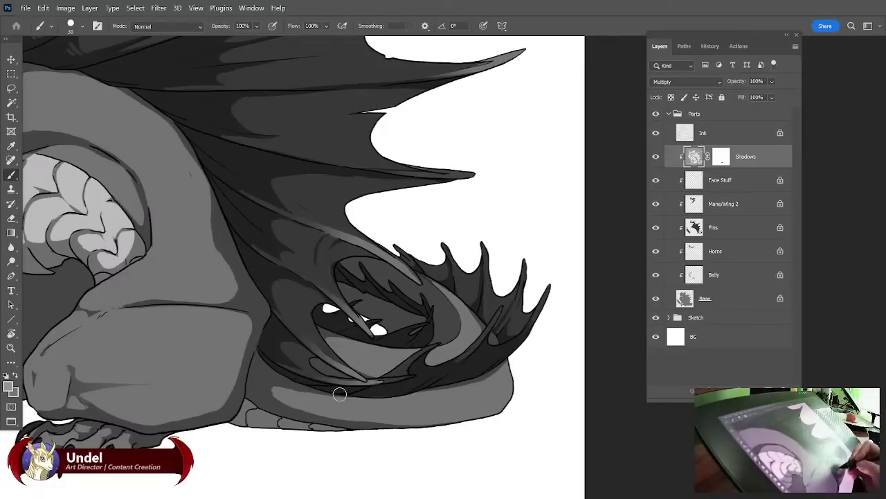
pyautogui.moveTo(340, 394)
pyautogui.mouseDown()
pyautogui.moveTo(415, 397)
pyautogui.moveTo(488, 371)
pyautogui.mouseUp()
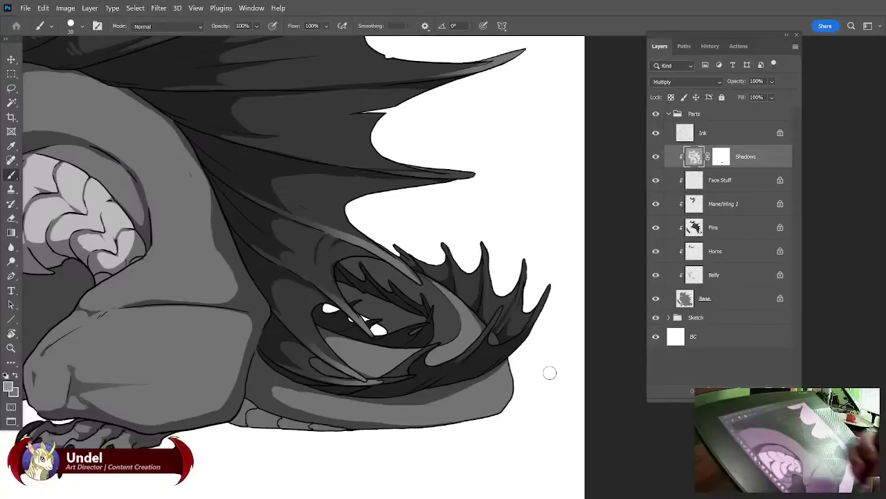
# Erase shadow from the upper tail section inside the loop, between the small fin spikes, leaving dark folds beside them.
pyautogui.press('e')
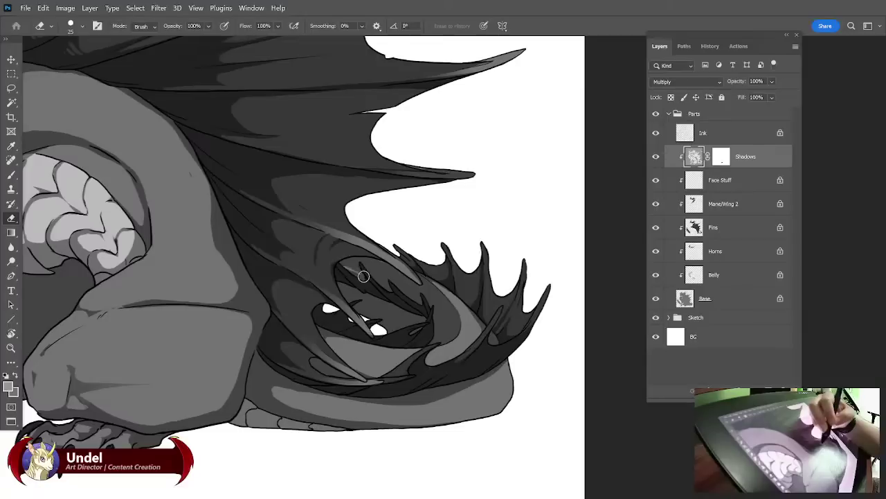
pyautogui.moveTo(364, 276)
pyautogui.mouseDown()
pyautogui.moveTo(341, 262)
pyautogui.moveTo(390, 277)
pyautogui.moveTo(361, 263)
pyautogui.moveTo(417, 302)
pyautogui.moveTo(357, 271)
pyautogui.moveTo(380, 278)
pyautogui.mouseUp()
pyautogui.moveTo(422, 303)
pyautogui.mouseDown()
pyautogui.moveTo(397, 282)
pyautogui.moveTo(363, 276)
pyautogui.mouseUp()
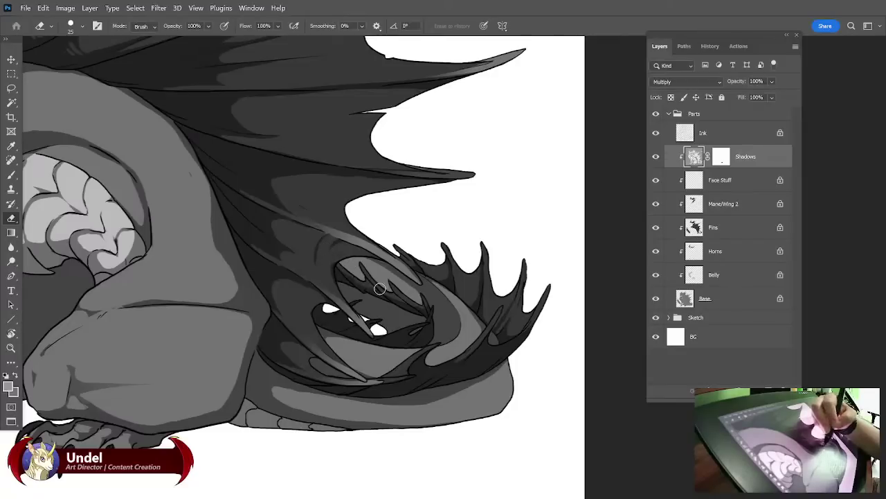
pyautogui.press('b')
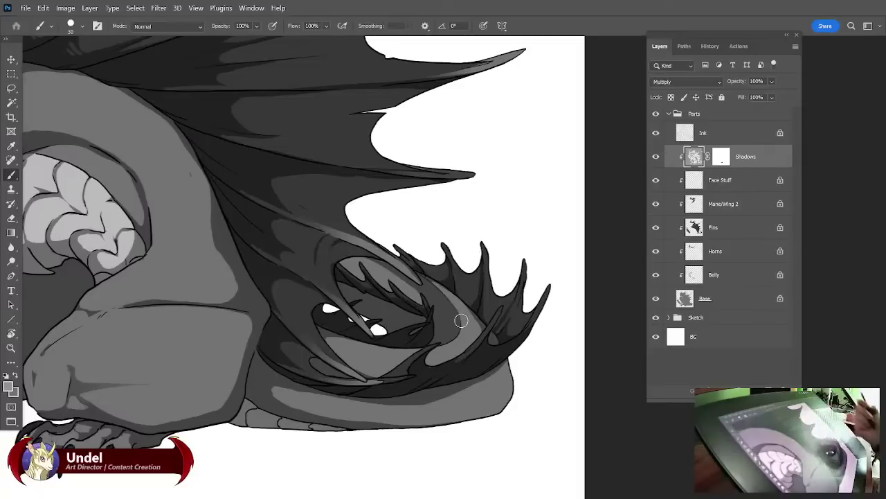
# Erase narrow strips of shadow from the small fin membranes along the loop's lower inner edge, undoing stray strokes.
pyautogui.press('e')
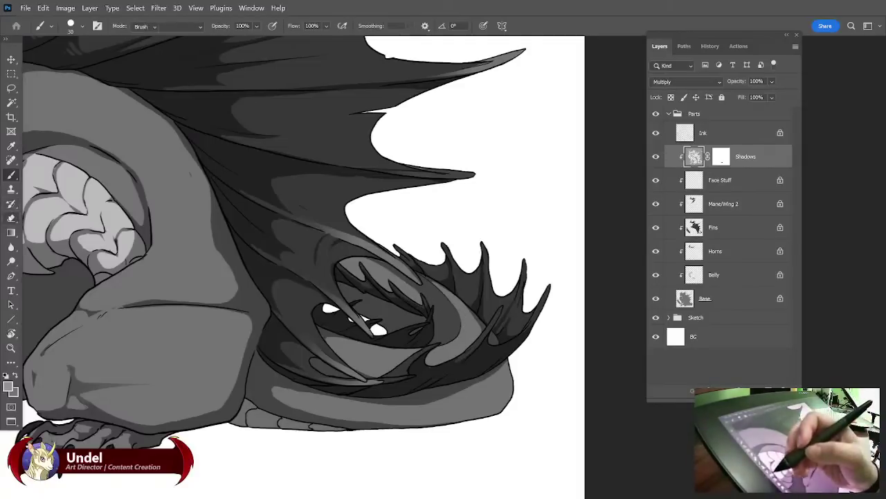
pyautogui.moveTo(370, 340); pyautogui.dragTo(431, 322)
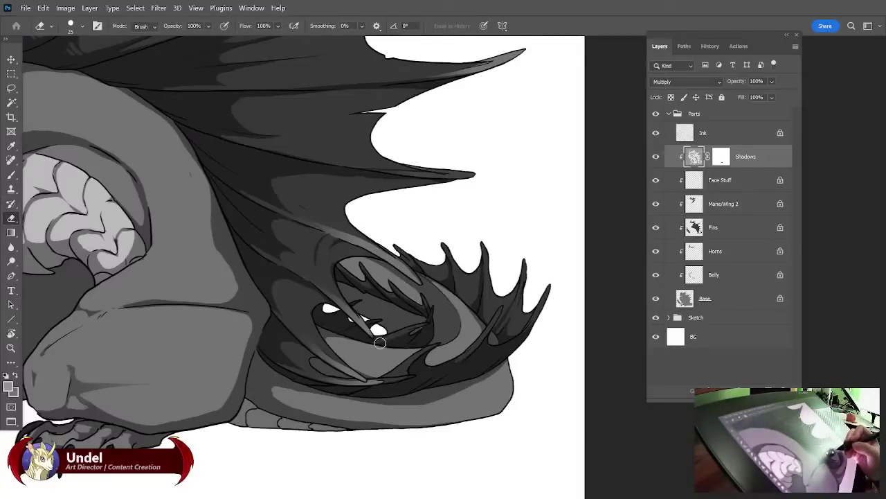
pyautogui.moveTo(380, 343); pyautogui.dragTo(414, 329)
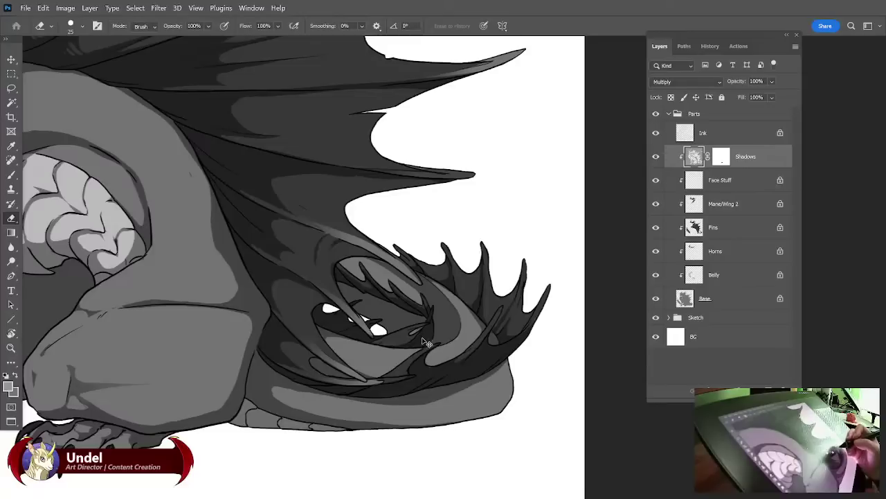
pyautogui.hotkey('ctrl', 'z')
pyautogui.hotkey('ctrl', 'z')
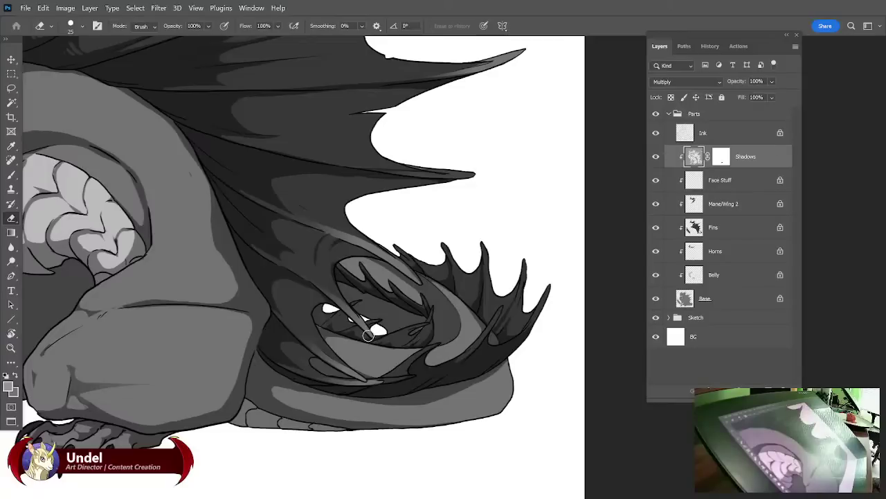
pyautogui.press('b')
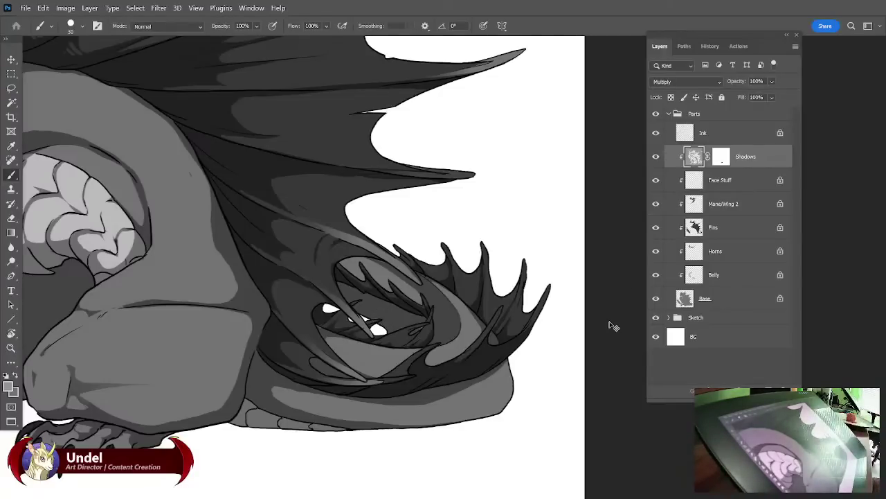
# Examine the shading balance across the whole dragon and undo the last trial erasing on the tail.
pyautogui.hotkey('ctrl', '-')
pyautogui.hotkey('ctrl', '-')
pyautogui.hotkey('ctrl', '-')
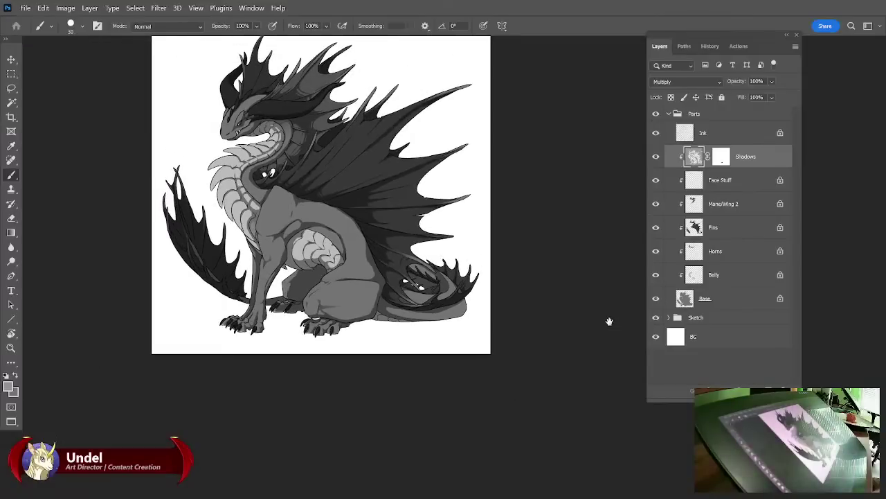
pyautogui.moveTo(531, 365); pyautogui.dragTo(506, 402)
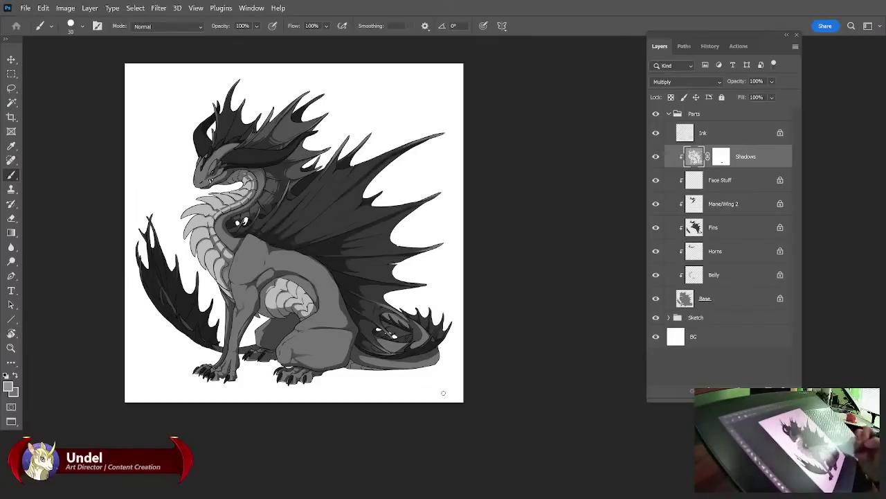
pyautogui.press('e')
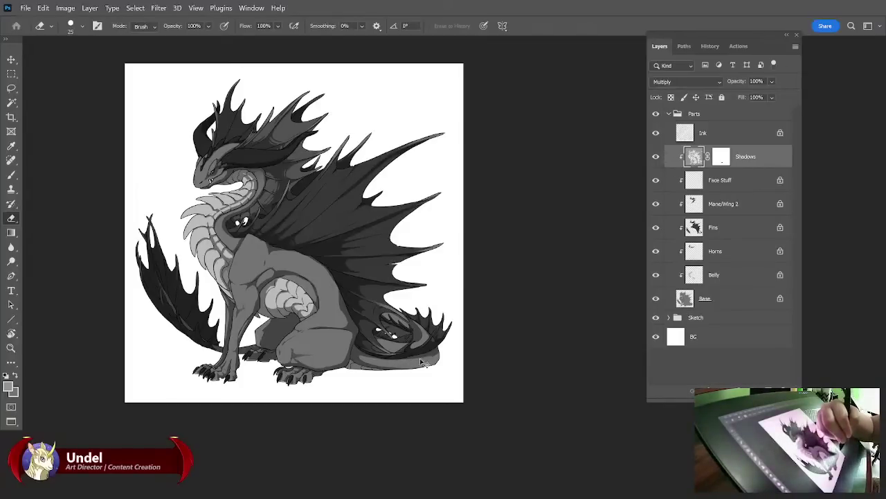
pyautogui.hotkey('ctrl', 'z')
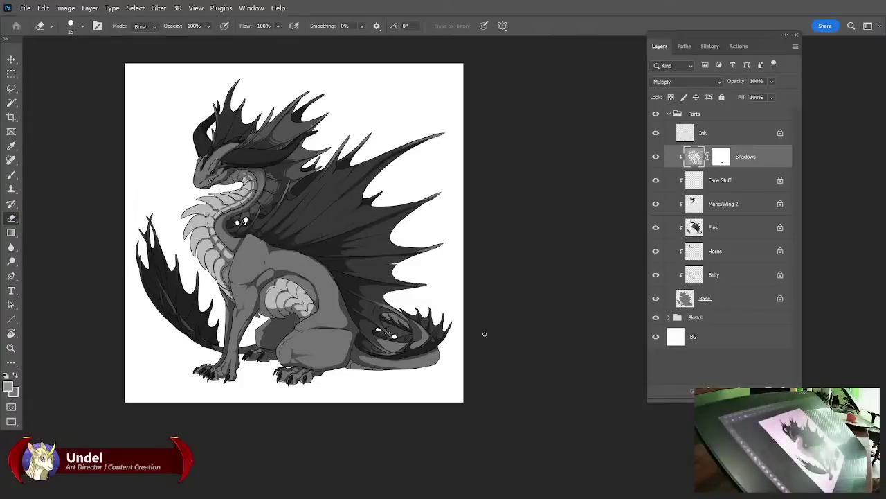
# Erase shadow along the top of the lowest tail section, thinning the dark band directly beneath the fin toward the tail's bend.
pyautogui.hotkey('ctrl', '+')
pyautogui.hotkey('ctrl', '+')
pyautogui.hotkey('ctrl', '+')
pyautogui.hotkey('ctrl', '+')
pyautogui.moveTo(482, 363); pyautogui.dragTo(512, 280)
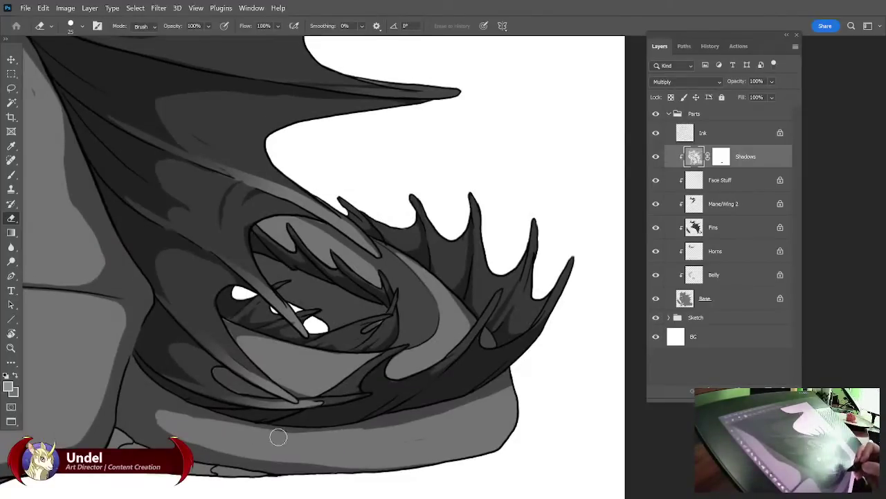
pyautogui.moveTo(384, 423)
pyautogui.mouseDown()
pyautogui.moveTo(478, 400)
pyautogui.moveTo(507, 375)
pyautogui.mouseUp()
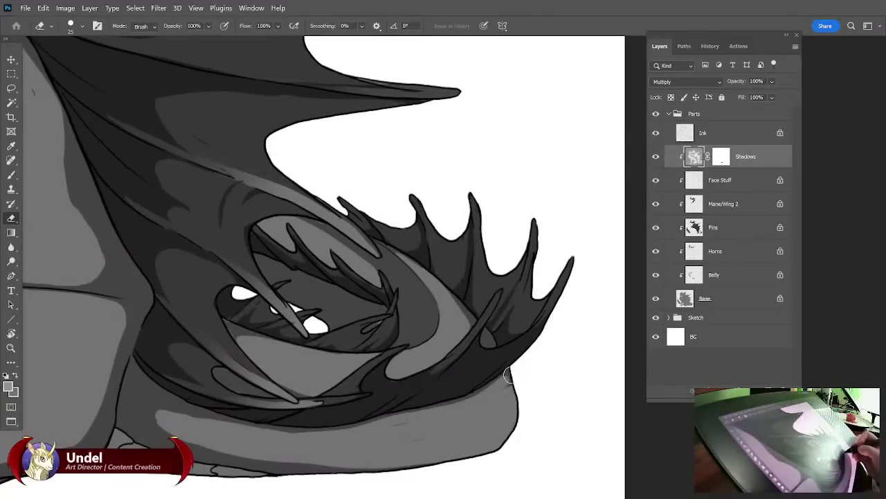
# Paint a shadow band along the underside of the lowest tail section and trim its upper edge with the eraser.
pyautogui.press('b')
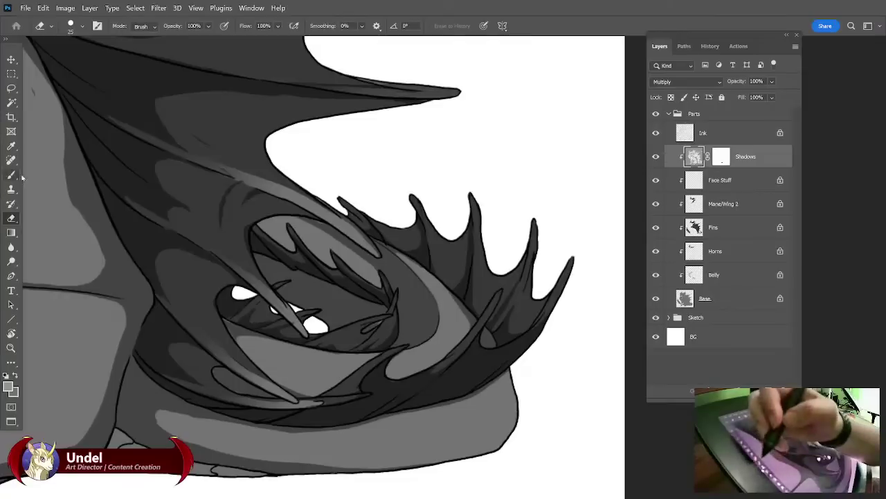
pyautogui.moveTo(274, 468); pyautogui.dragTo(424, 458)
pyautogui.moveTo(311, 473); pyautogui.dragTo(441, 470)
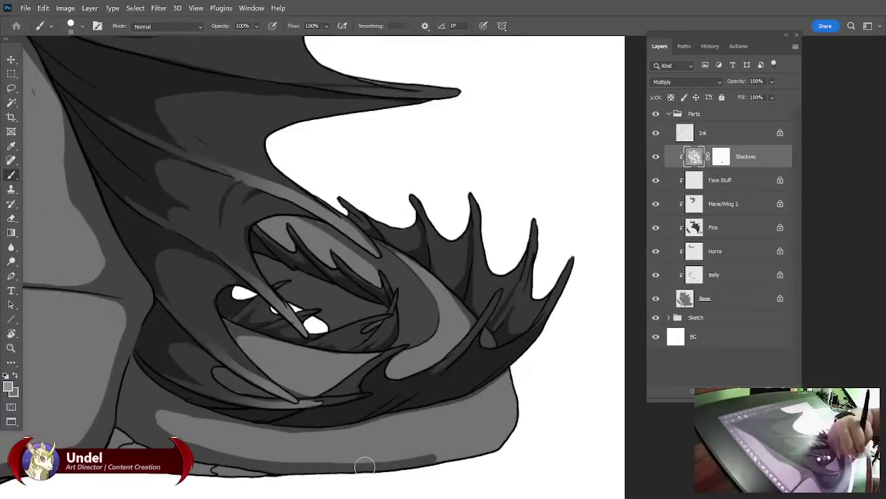
pyautogui.moveTo(365, 466); pyautogui.dragTo(487, 448)
pyautogui.press('e')
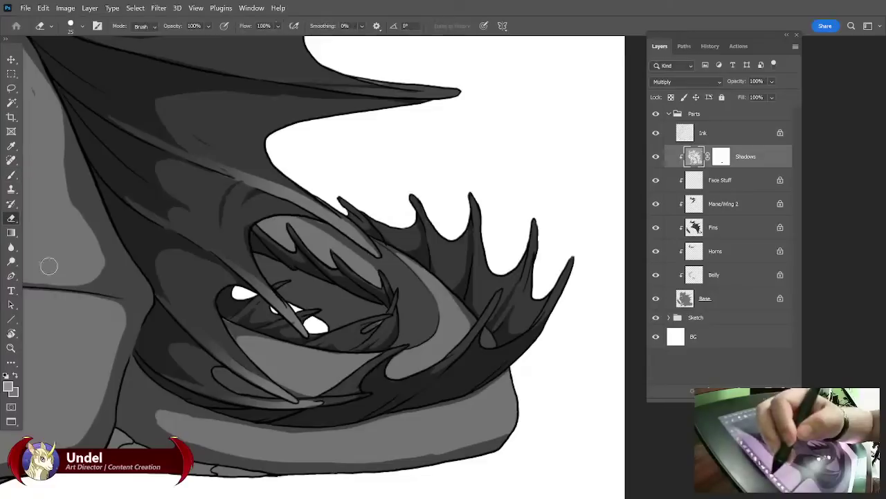
pyautogui.moveTo(281, 453)
pyautogui.mouseDown()
pyautogui.moveTo(468, 442)
pyautogui.moveTo(366, 453)
pyautogui.moveTo(501, 430)
pyautogui.moveTo(405, 455)
pyautogui.moveTo(478, 437)
pyautogui.mouseUp()
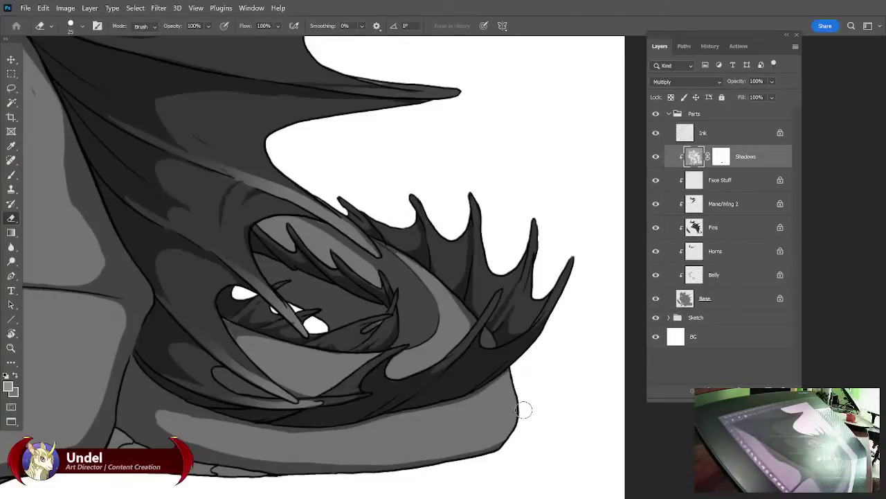
# Examine the shading across the whole dragon, from the wing and body up to the head and down to the front tail fin.
pyautogui.scroll(-6, 523, 410)
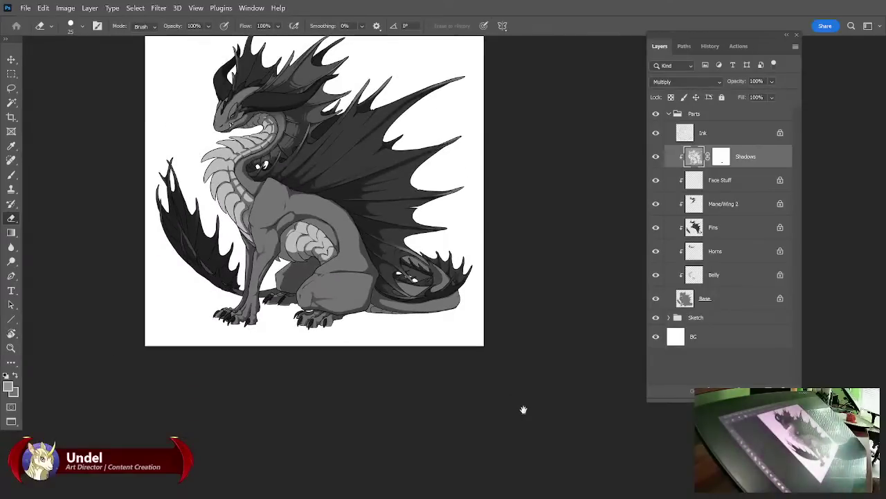
pyautogui.moveTo(451, 382); pyautogui.dragTo(494, 458)
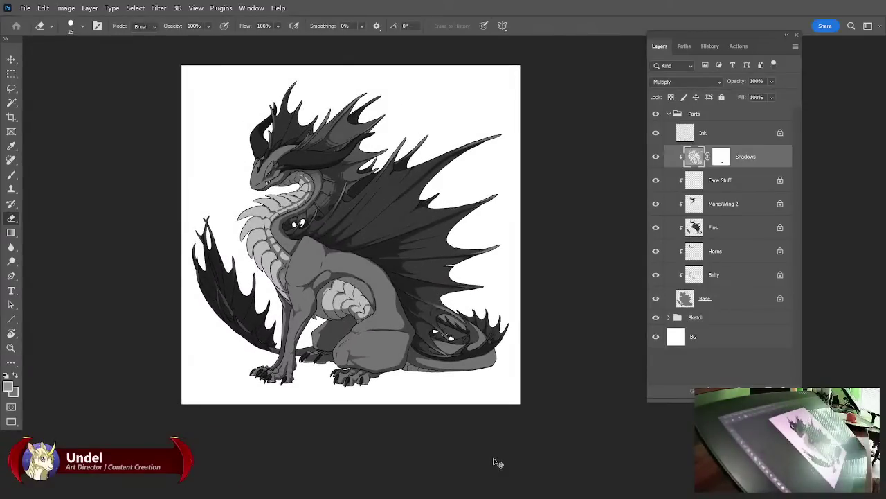
pyautogui.scroll(6, 496, 462)
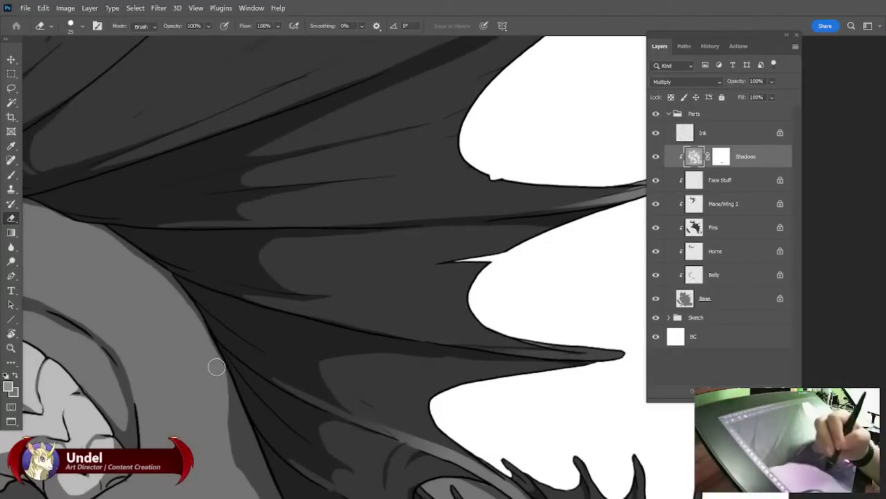
pyautogui.moveTo(293, 336); pyautogui.dragTo(376, 297)
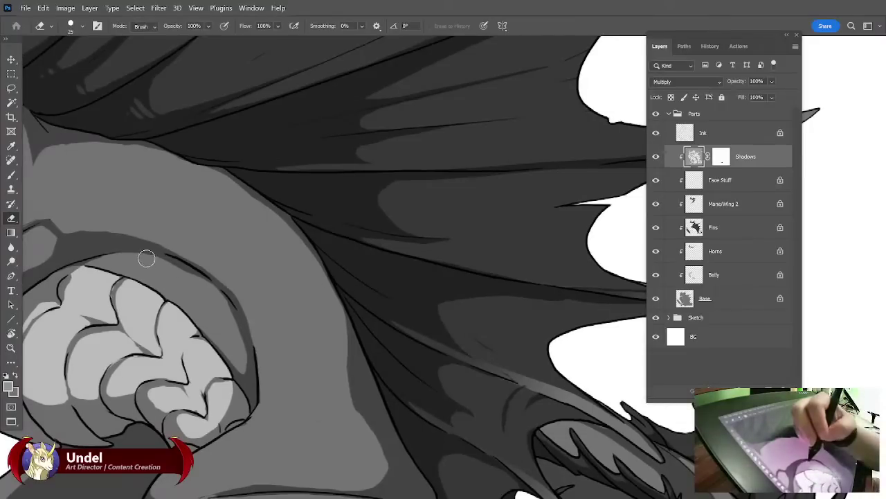
pyautogui.moveTo(195, 225); pyautogui.dragTo(268, 249)
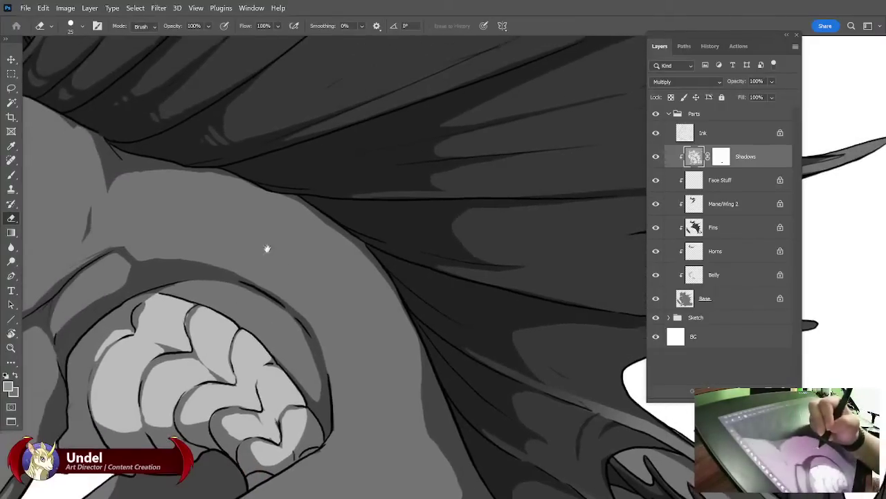
pyautogui.moveTo(145, 224)
pyautogui.mouseDown()
pyautogui.moveTo(256, 251)
pyautogui.moveTo(206, 276)
pyautogui.moveTo(266, 243)
pyautogui.mouseUp()
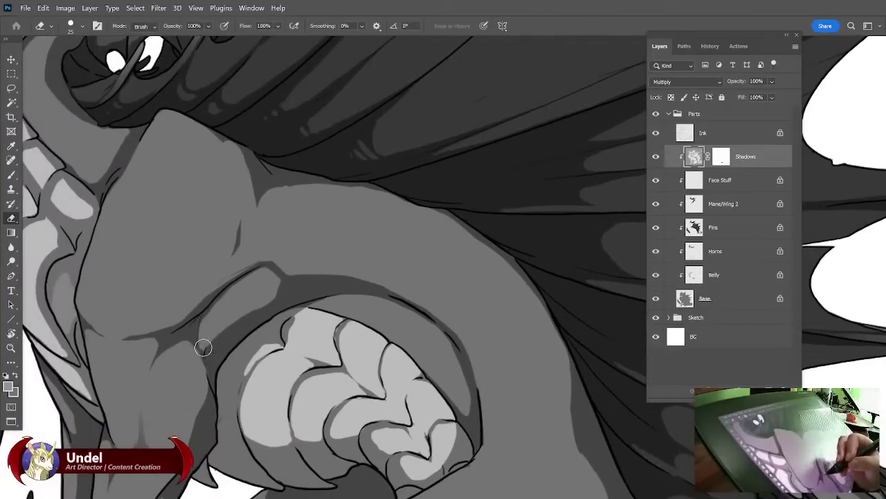
pyautogui.moveTo(212, 355); pyautogui.dragTo(433, 307)
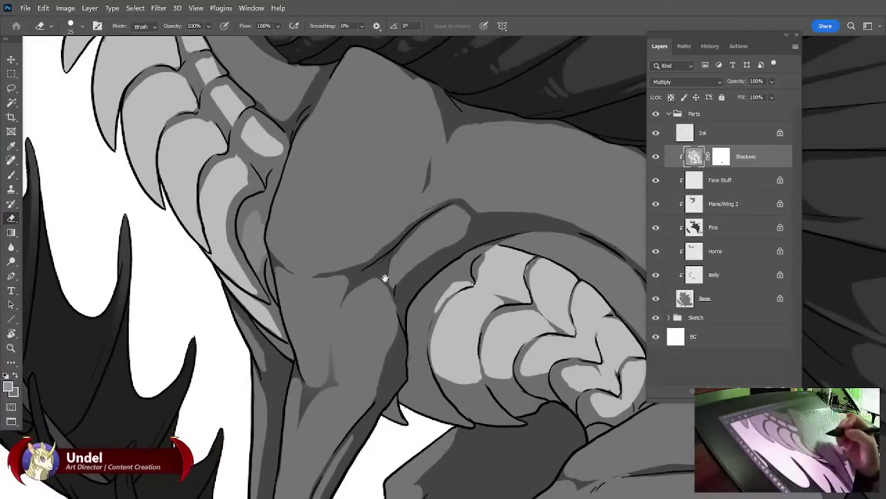
pyautogui.moveTo(385, 278); pyautogui.dragTo(382, 380)
pyautogui.moveTo(359, 441)
pyautogui.mouseDown()
pyautogui.moveTo(408, 298)
pyautogui.moveTo(379, 439)
pyautogui.mouseUp()
pyautogui.moveTo(399, 76); pyautogui.dragTo(383, 318)
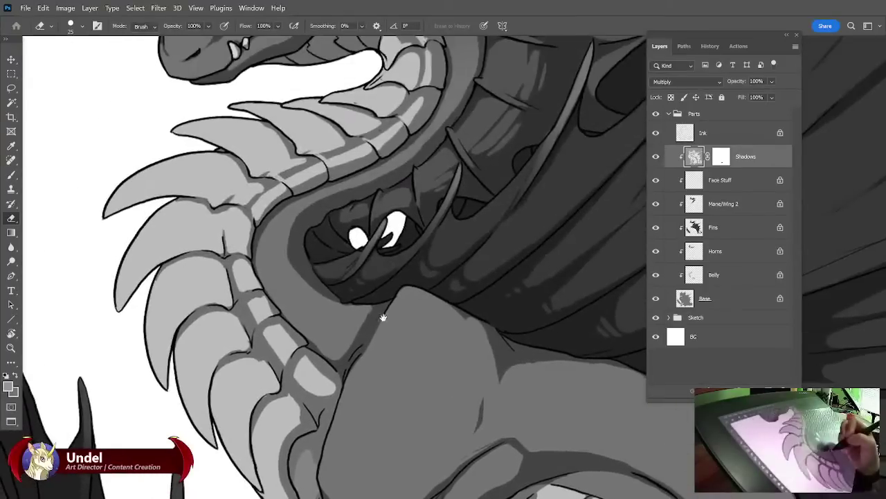
pyautogui.moveTo(339, 270)
pyautogui.mouseDown()
pyautogui.moveTo(365, 415)
pyautogui.moveTo(364, 465)
pyautogui.mouseUp()
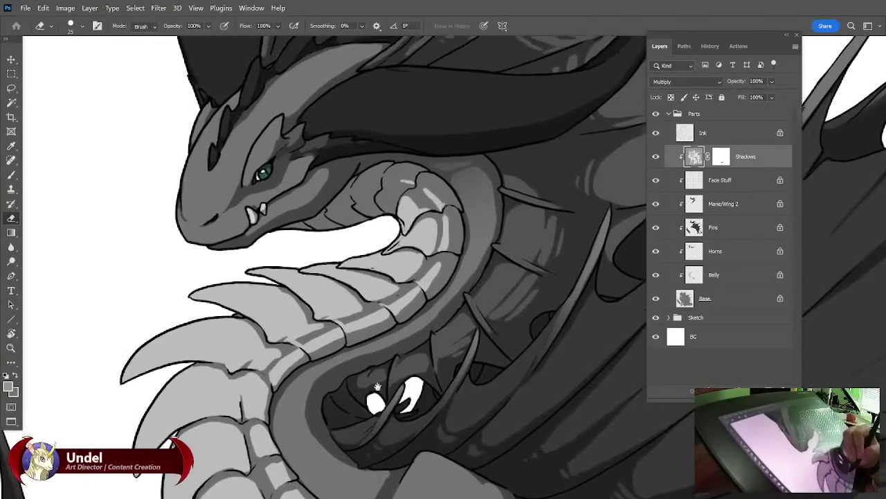
pyautogui.moveTo(396, 353); pyautogui.dragTo(315, 474)
pyautogui.moveTo(430, 302)
pyautogui.mouseDown()
pyautogui.moveTo(380, 372)
pyautogui.moveTo(624, 149)
pyautogui.mouseUp()
pyautogui.moveTo(395, 402); pyautogui.dragTo(455, 118)
pyautogui.moveTo(458, 286); pyautogui.dragTo(572, 383)
pyautogui.moveTo(532, 250); pyautogui.dragTo(571, 396)
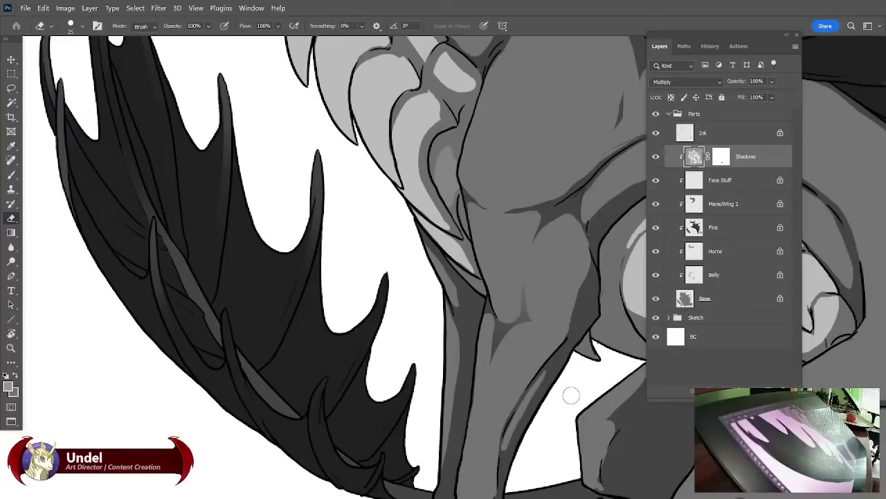
# Erase shadow from the upper membrane of the front tail fin and along its long central ridge down toward the tail.
pyautogui.moveTo(294, 311); pyautogui.dragTo(370, 469)
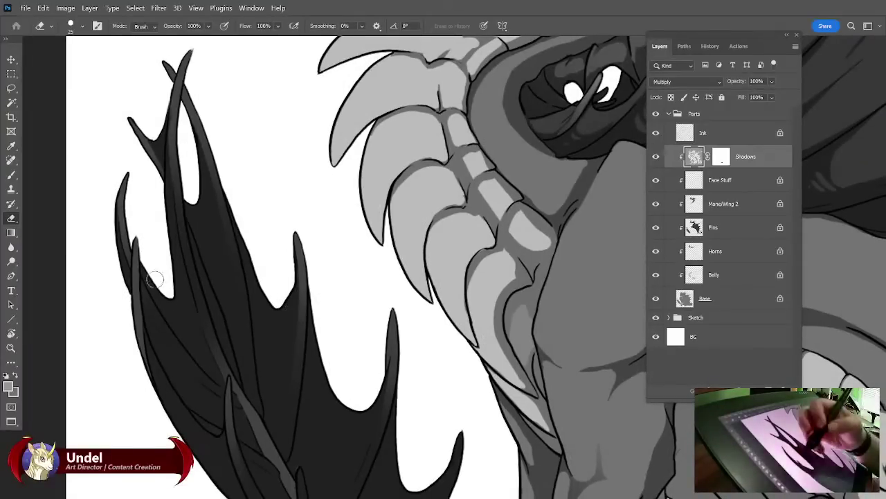
pyautogui.moveTo(148, 275); pyautogui.dragTo(199, 351)
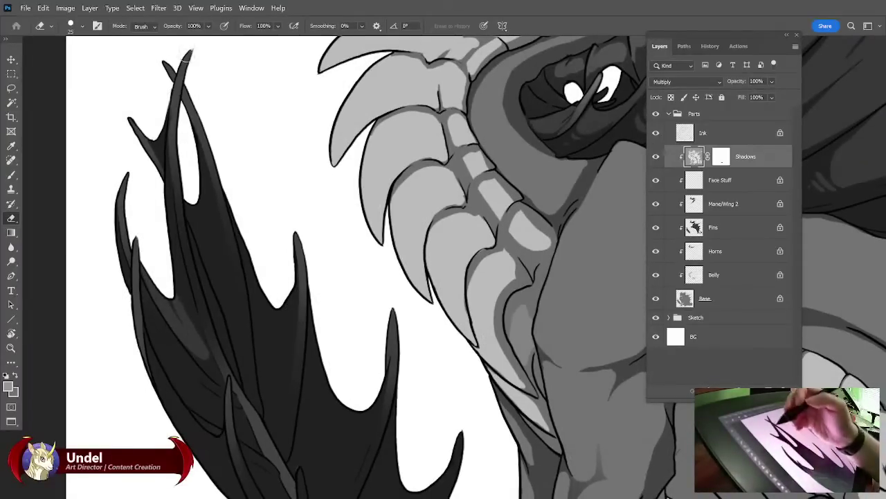
pyautogui.moveTo(186, 55)
pyautogui.mouseDown()
pyautogui.moveTo(178, 221)
pyautogui.moveTo(174, 155)
pyautogui.moveTo(192, 281)
pyautogui.moveTo(181, 214)
pyautogui.moveTo(203, 318)
pyautogui.moveTo(193, 272)
pyautogui.moveTo(223, 355)
pyautogui.moveTo(178, 243)
pyautogui.moveTo(217, 338)
pyautogui.mouseUp()
pyautogui.moveTo(200, 305); pyautogui.dragTo(230, 363)
pyautogui.moveTo(213, 333)
pyautogui.mouseDown()
pyautogui.moveTo(245, 381)
pyautogui.moveTo(214, 324)
pyautogui.moveTo(274, 421)
pyautogui.moveTo(232, 373)
pyautogui.moveTo(277, 424)
pyautogui.mouseUp()
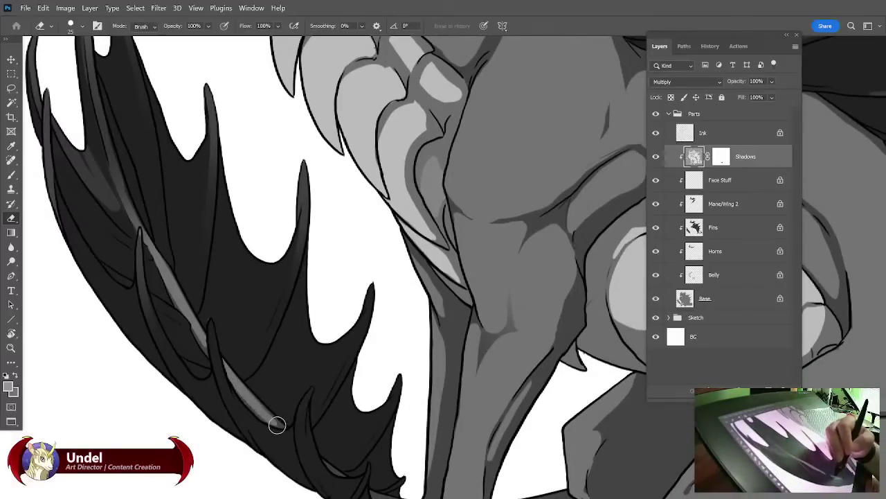
pyautogui.moveTo(237, 382); pyautogui.dragTo(264, 410)
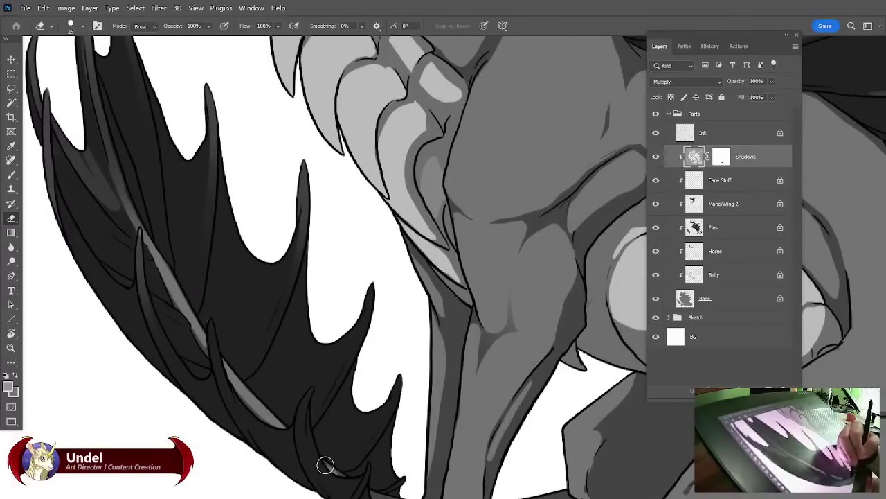
# Erase shadow along the top of the tail on both sides of the front leg and touch up the far hind leg's shadow edge.
pyautogui.moveTo(322, 381); pyautogui.dragTo(274, 309)
pyautogui.moveTo(343, 424)
pyautogui.mouseDown()
pyautogui.moveTo(325, 419)
pyautogui.moveTo(367, 432)
pyautogui.mouseUp()
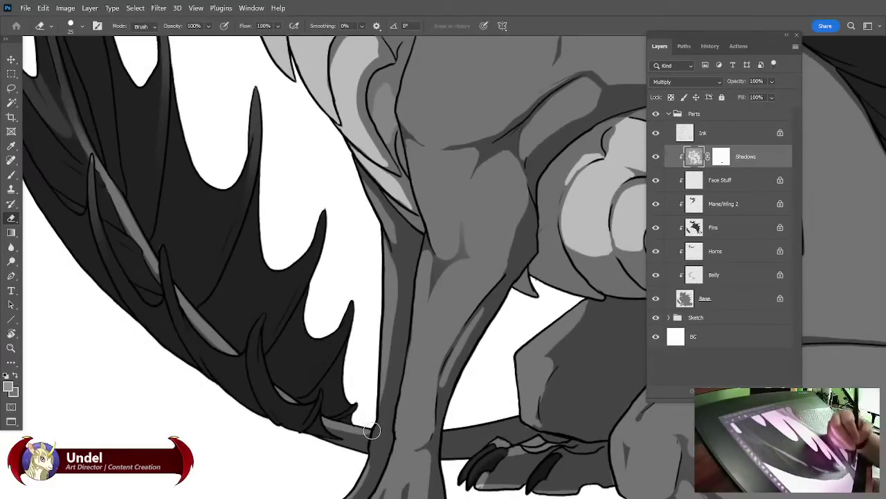
pyautogui.moveTo(453, 431)
pyautogui.mouseDown()
pyautogui.moveTo(483, 427)
pyautogui.moveTo(448, 434)
pyautogui.moveTo(520, 419)
pyautogui.moveTo(442, 438)
pyautogui.moveTo(527, 427)
pyautogui.mouseUp()
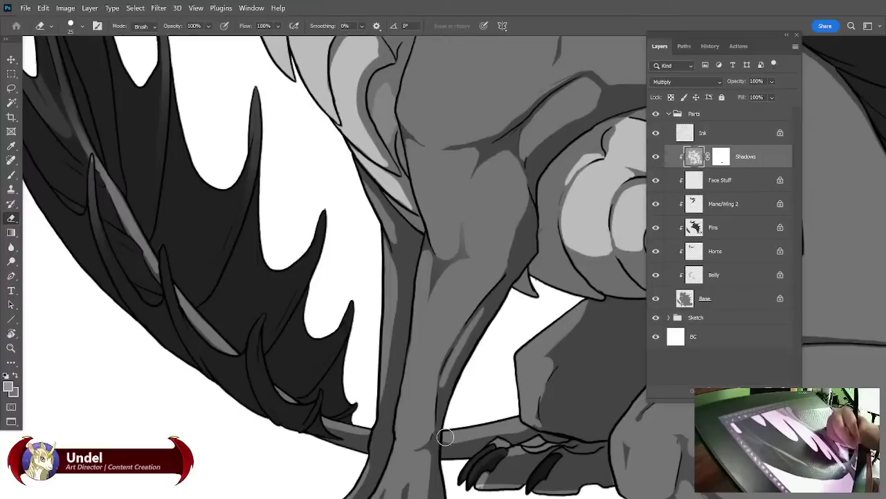
pyautogui.moveTo(446, 437); pyautogui.dragTo(487, 431)
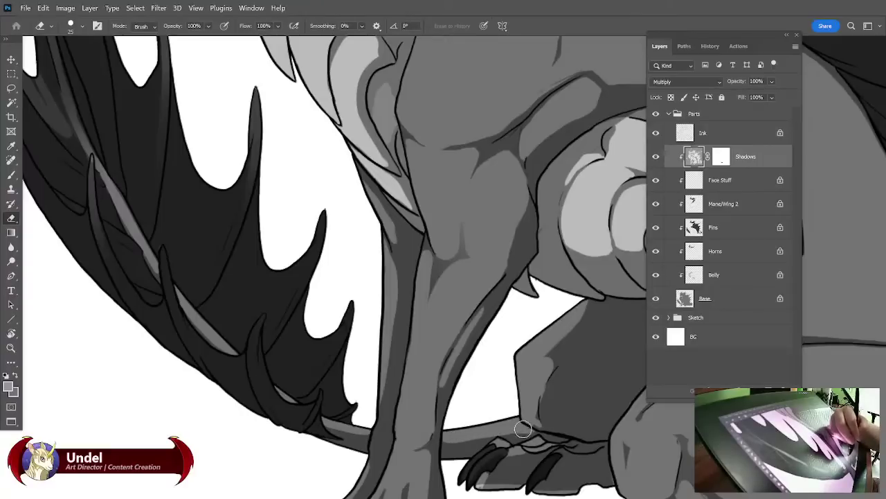
pyautogui.press('b')
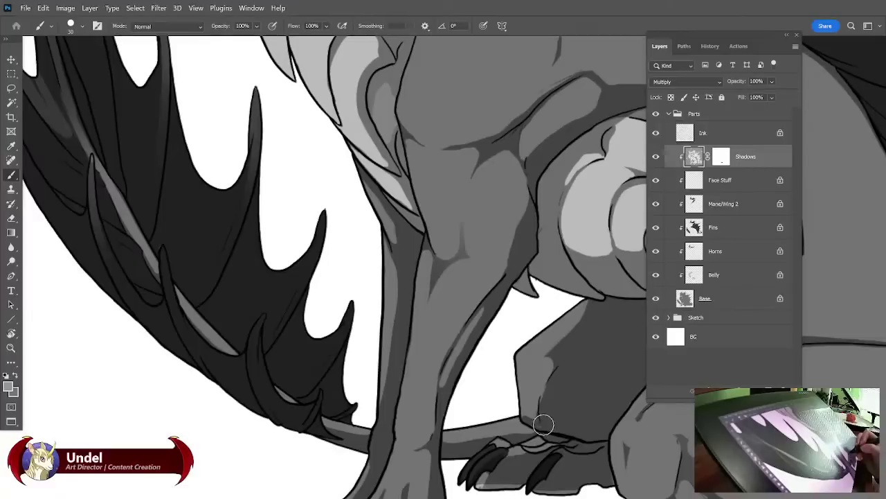
pyautogui.moveTo(554, 374); pyautogui.dragTo(544, 418)
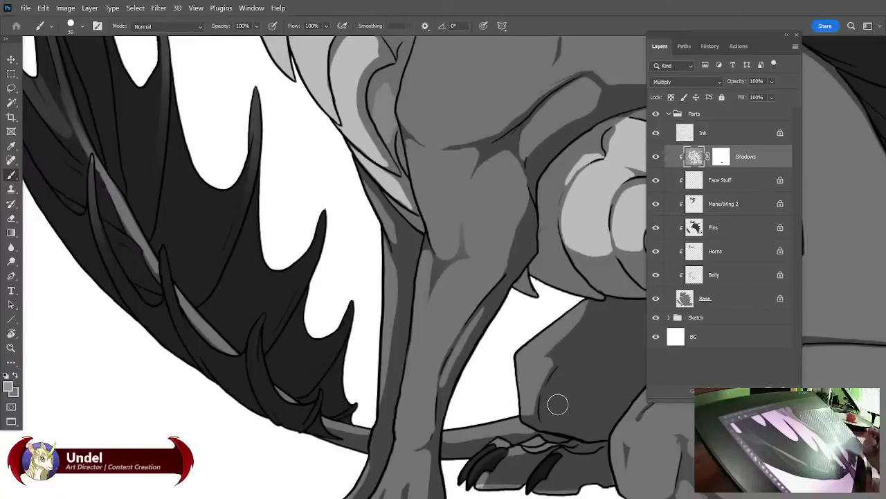
# Erase narrow strips of shadow along the small curved spines on the tail fin's outer side, undoing a stray stroke.
pyautogui.press('e')
pyautogui.moveTo(317, 214); pyautogui.dragTo(372, 268)
pyautogui.moveTo(217, 298); pyautogui.dragTo(220, 298)
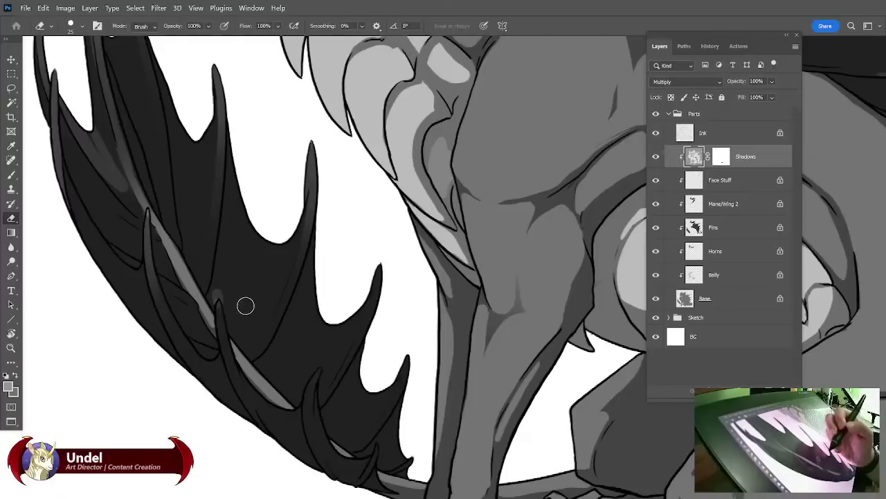
pyautogui.hotkey('ctrl', 'z')
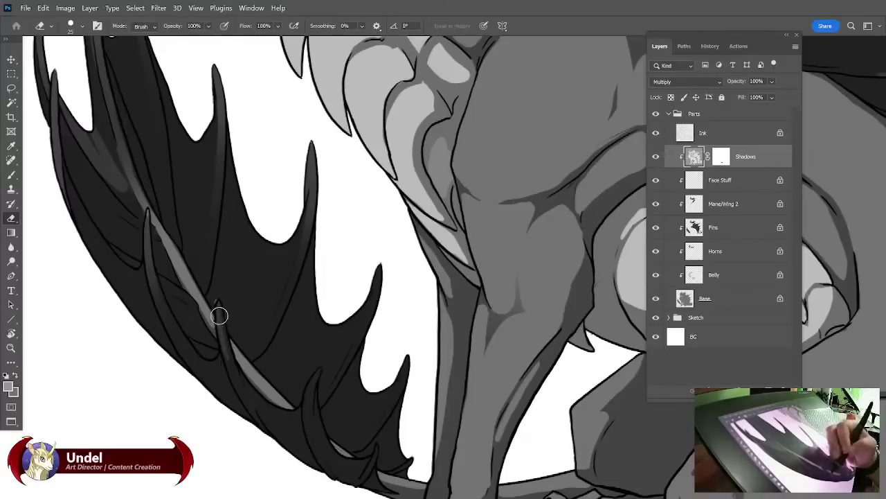
pyautogui.moveTo(145, 215); pyautogui.dragTo(156, 299)
pyautogui.moveTo(148, 254); pyautogui.dragTo(181, 349)
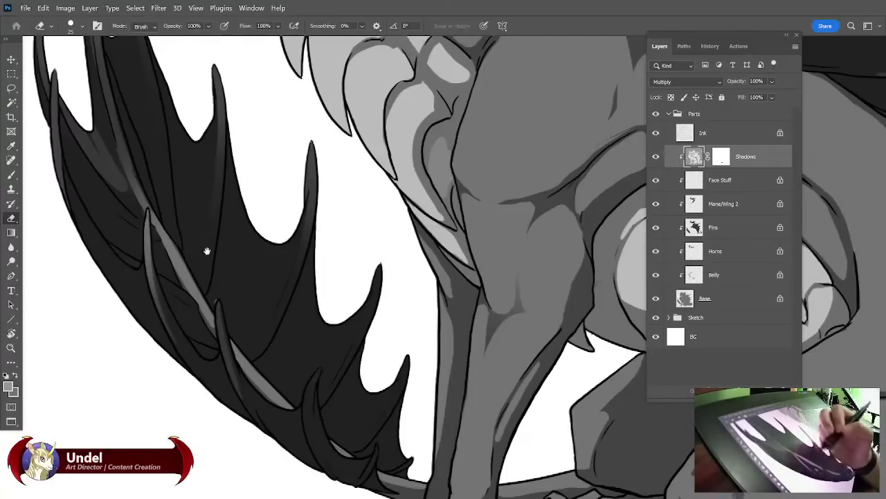
pyautogui.moveTo(206, 250); pyautogui.dragTo(217, 320)
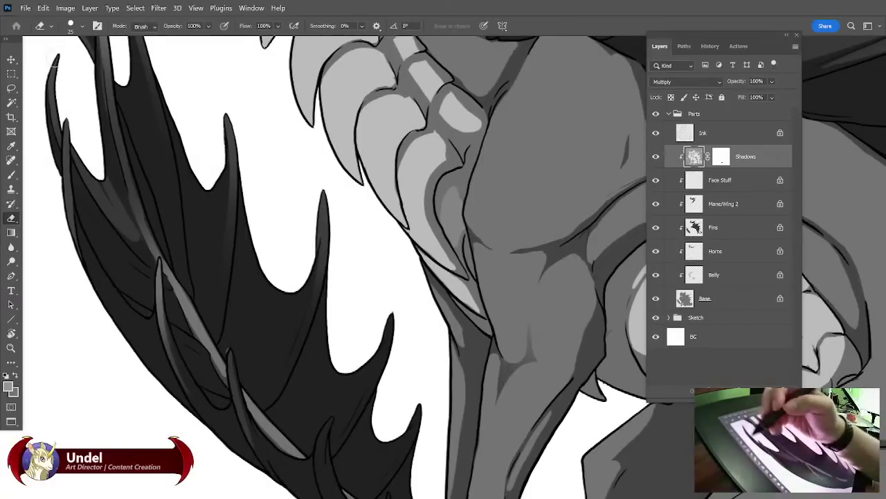
pyautogui.moveTo(54, 64); pyautogui.dragTo(55, 149)
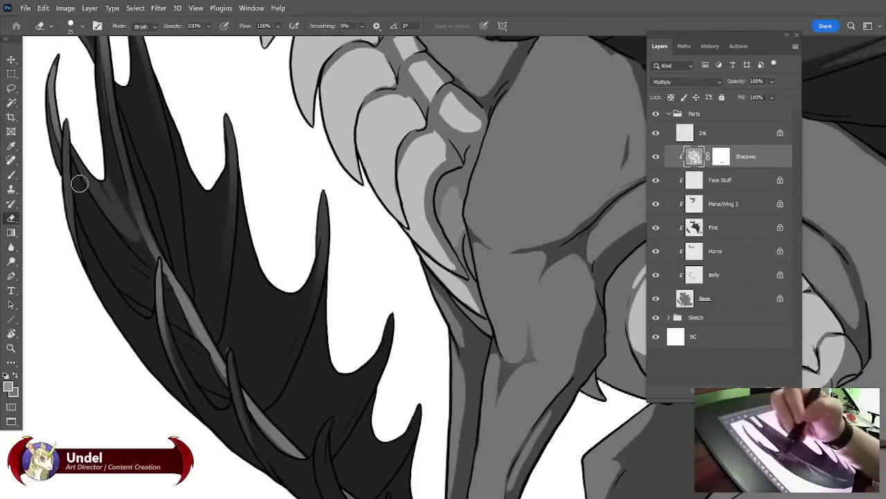
# Erase shadow between the fold lines of the fin's outer upper membrane, undoing trial strokes and keeping thin dark creases.
pyautogui.moveTo(79, 183)
pyautogui.mouseDown()
pyautogui.moveTo(69, 159)
pyautogui.moveTo(111, 223)
pyautogui.mouseUp()
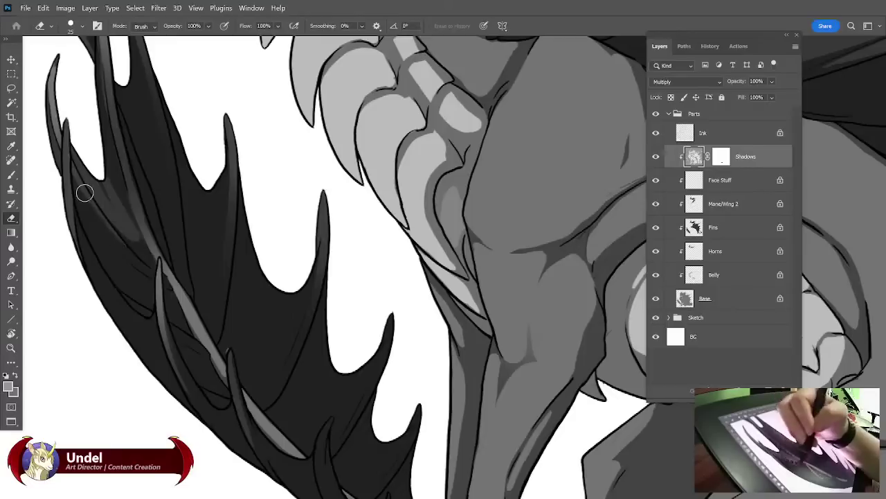
pyautogui.moveTo(85, 192); pyautogui.dragTo(152, 271)
pyautogui.moveTo(72, 197)
pyautogui.mouseDown()
pyautogui.moveTo(147, 283)
pyautogui.moveTo(99, 254)
pyautogui.moveTo(75, 209)
pyautogui.moveTo(90, 227)
pyautogui.moveTo(113, 226)
pyautogui.moveTo(83, 215)
pyautogui.moveTo(75, 200)
pyautogui.moveTo(145, 281)
pyautogui.mouseUp()
pyautogui.hotkey('ctrl', 'z')
pyautogui.hotkey('ctrl', 'z')
pyautogui.hotkey('ctrl', 'z')
pyautogui.hotkey('ctrl', 'z')
pyautogui.moveTo(75, 206)
pyautogui.mouseDown()
pyautogui.moveTo(104, 256)
pyautogui.moveTo(133, 278)
pyautogui.moveTo(82, 225)
pyautogui.moveTo(137, 277)
pyautogui.moveTo(82, 217)
pyautogui.moveTo(150, 289)
pyautogui.moveTo(121, 274)
pyautogui.moveTo(117, 283)
pyautogui.moveTo(107, 271)
pyautogui.moveTo(143, 300)
pyautogui.moveTo(105, 269)
pyautogui.moveTo(141, 298)
pyautogui.moveTo(155, 289)
pyautogui.moveTo(174, 295)
pyautogui.moveTo(146, 280)
pyautogui.mouseUp()
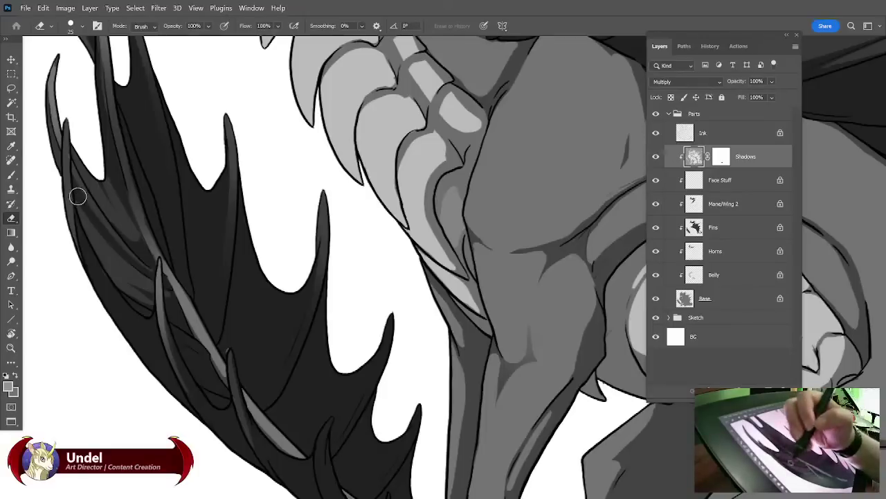
pyautogui.moveTo(77, 196); pyautogui.dragTo(126, 261)
pyautogui.moveTo(88, 223)
pyautogui.mouseDown()
pyautogui.moveTo(140, 272)
pyautogui.moveTo(73, 193)
pyautogui.moveTo(129, 255)
pyautogui.mouseUp()
pyautogui.moveTo(100, 233); pyautogui.dragTo(115, 252)
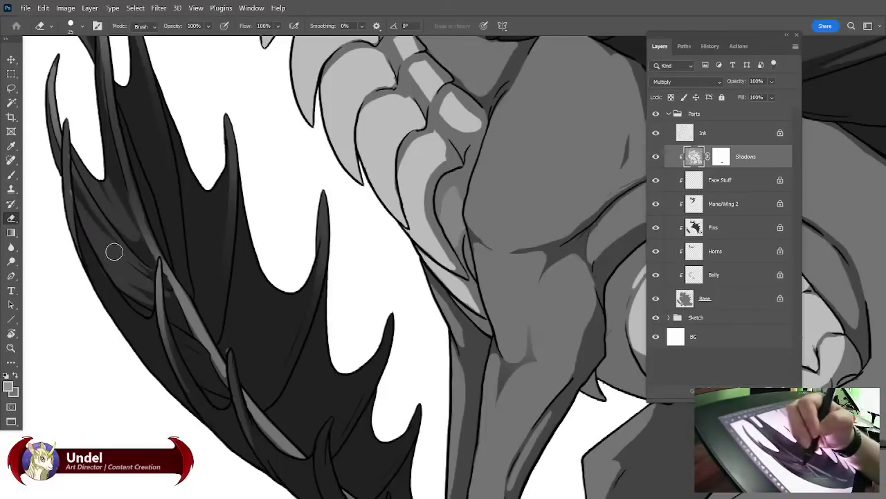
# Erase more shadow from the membrane on both sides of the fin's central ridge, down to the tip of the middle spine.
pyautogui.moveTo(152, 274)
pyautogui.mouseDown()
pyautogui.moveTo(165, 283)
pyautogui.moveTo(159, 263)
pyautogui.moveTo(181, 294)
pyautogui.mouseUp()
pyautogui.moveTo(115, 214); pyautogui.dragTo(142, 249)
pyautogui.moveTo(118, 183); pyautogui.dragTo(137, 234)
pyautogui.moveTo(121, 198); pyautogui.dragTo(143, 259)
pyautogui.moveTo(120, 112); pyautogui.dragTo(155, 280)
pyautogui.moveTo(132, 178)
pyautogui.mouseDown()
pyautogui.moveTo(151, 261)
pyautogui.moveTo(131, 224)
pyautogui.mouseUp()
pyautogui.moveTo(151, 316)
pyautogui.mouseDown()
pyautogui.moveTo(158, 324)
pyautogui.moveTo(126, 298)
pyautogui.mouseUp()
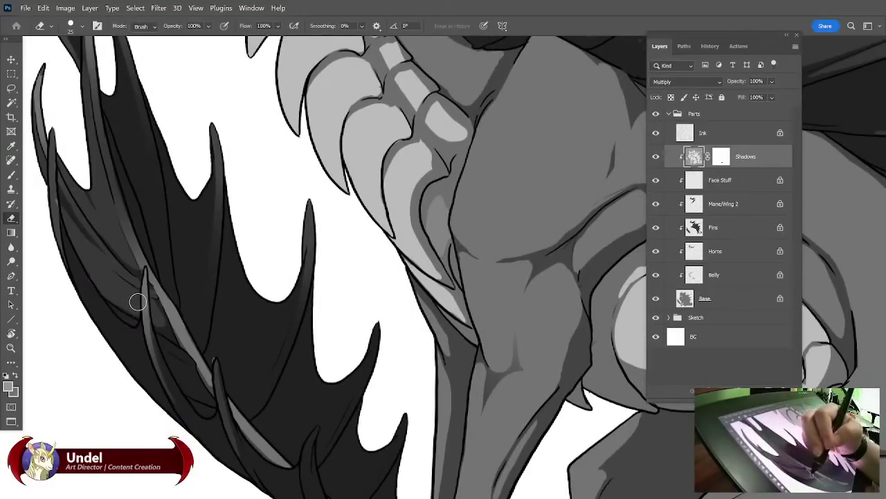
# Erase shadow from the membrane panel between the two lower outer spines, leaving thin dark folds.
pyautogui.moveTo(207, 257); pyautogui.dragTo(176, 223)
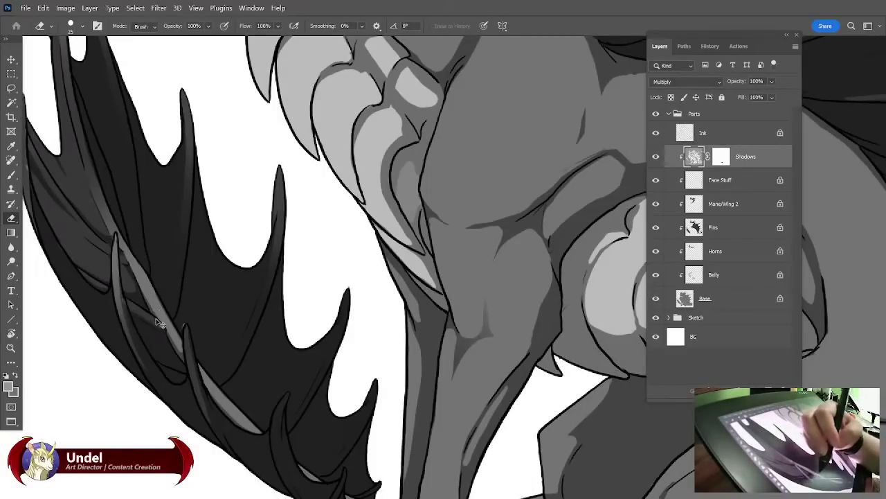
pyautogui.moveTo(125, 300); pyautogui.dragTo(144, 313)
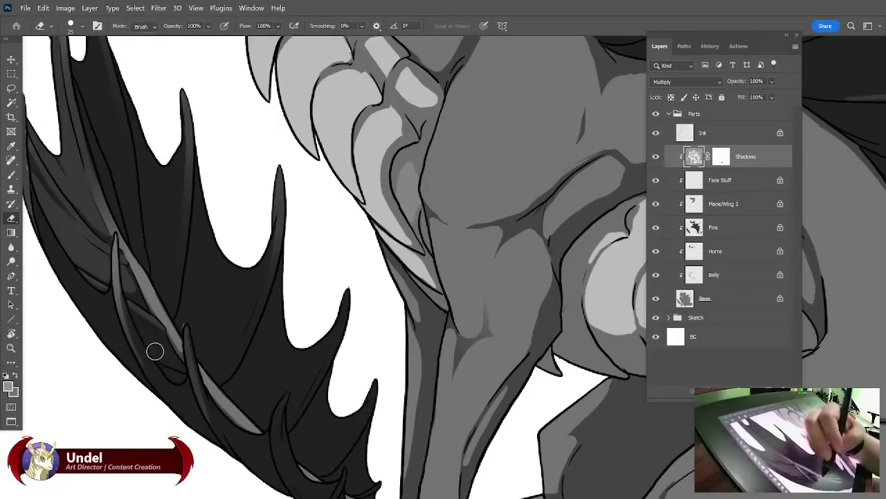
pyautogui.moveTo(138, 322)
pyautogui.mouseDown()
pyautogui.moveTo(182, 367)
pyautogui.moveTo(175, 377)
pyautogui.moveTo(186, 378)
pyautogui.moveTo(172, 373)
pyautogui.moveTo(178, 380)
pyautogui.mouseUp()
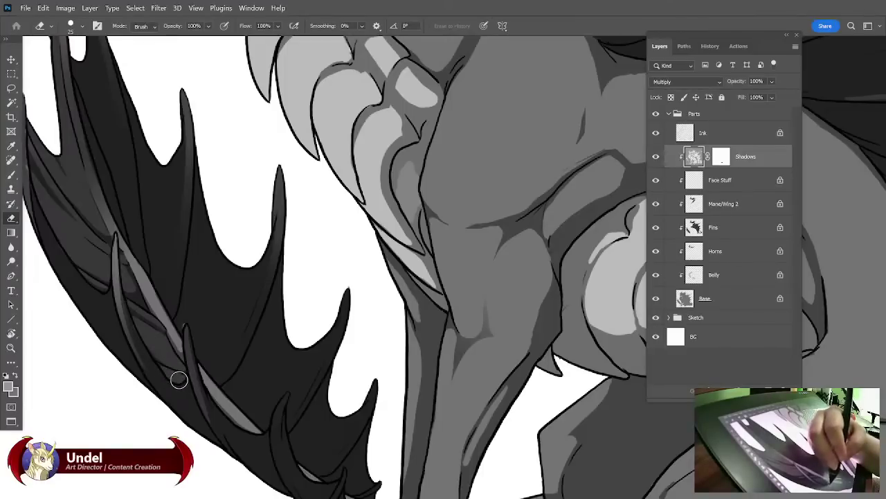
# Examine the front tail fin's shading from a distance and up close, up to the fin's tips.
pyautogui.moveTo(182, 327); pyautogui.dragTo(139, 285)
pyautogui.moveTo(257, 257); pyautogui.dragTo(419, 365)
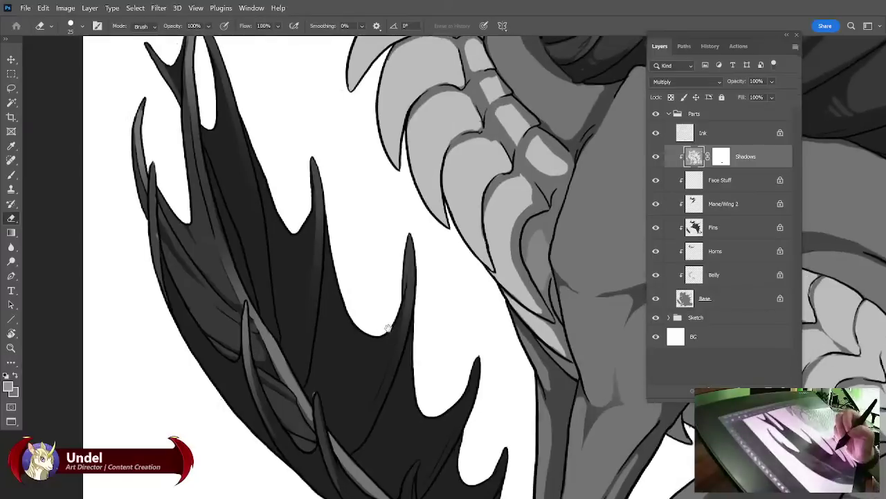
pyautogui.moveTo(388, 328); pyautogui.dragTo(386, 309)
pyautogui.hotkey('ctrl', '-')
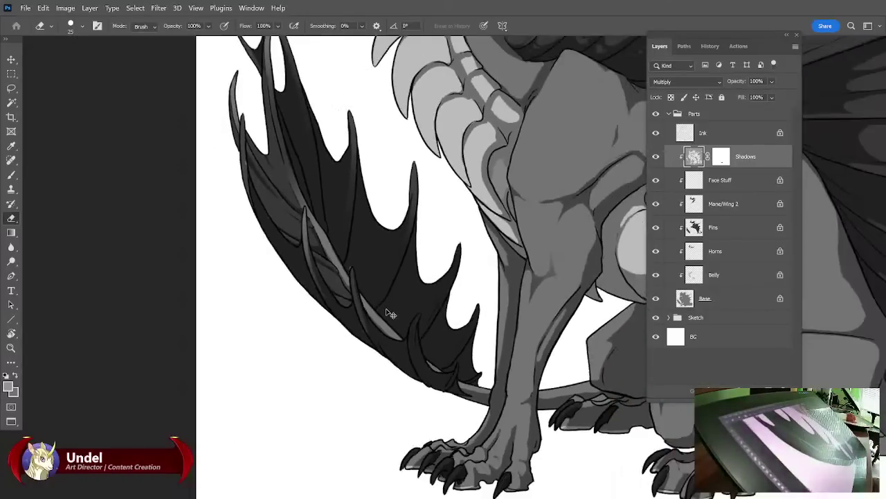
pyautogui.hotkey('ctrl', '-')
pyautogui.hotkey('ctrl', '-')
pyautogui.hotkey('ctrl', '+')
pyautogui.hotkey('ctrl', '+')
pyautogui.hotkey('ctrl', '+')
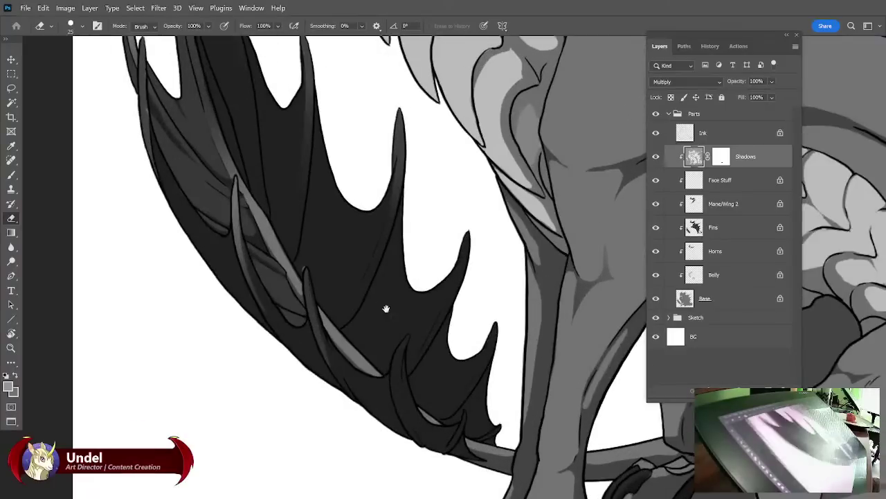
pyautogui.moveTo(362, 254); pyautogui.dragTo(367, 300)
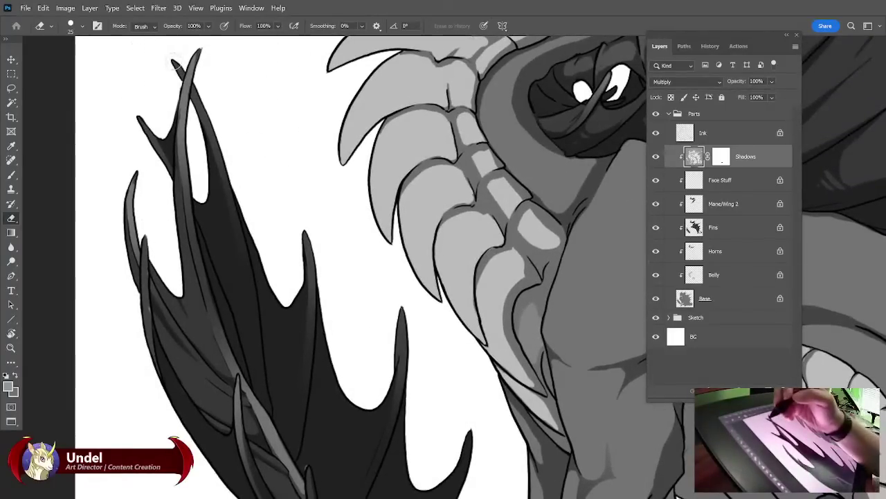
# Erase shadow along the forked tips at the front tail fin's upper end and the first two inner membrane edges.
pyautogui.moveTo(138, 122); pyautogui.dragTo(153, 142)
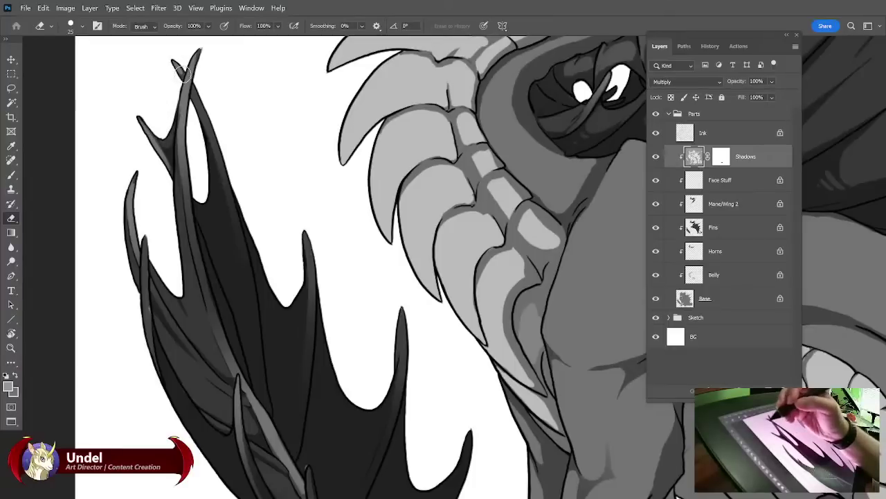
pyautogui.moveTo(195, 199)
pyautogui.mouseDown()
pyautogui.moveTo(206, 218)
pyautogui.moveTo(207, 127)
pyautogui.moveTo(188, 88)
pyautogui.moveTo(206, 175)
pyautogui.mouseUp()
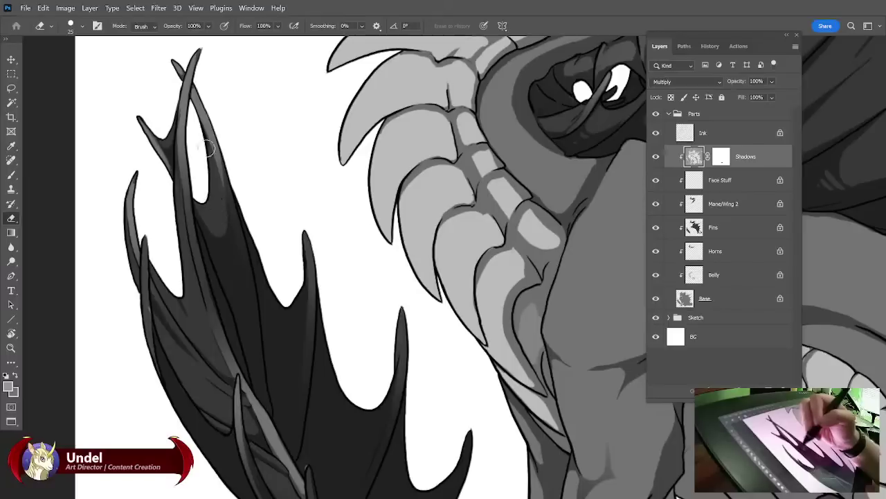
pyautogui.moveTo(237, 223)
pyautogui.mouseDown()
pyautogui.moveTo(245, 203)
pyautogui.moveTo(283, 346)
pyautogui.moveTo(303, 223)
pyautogui.moveTo(282, 317)
pyautogui.moveTo(300, 315)
pyautogui.mouseUp()
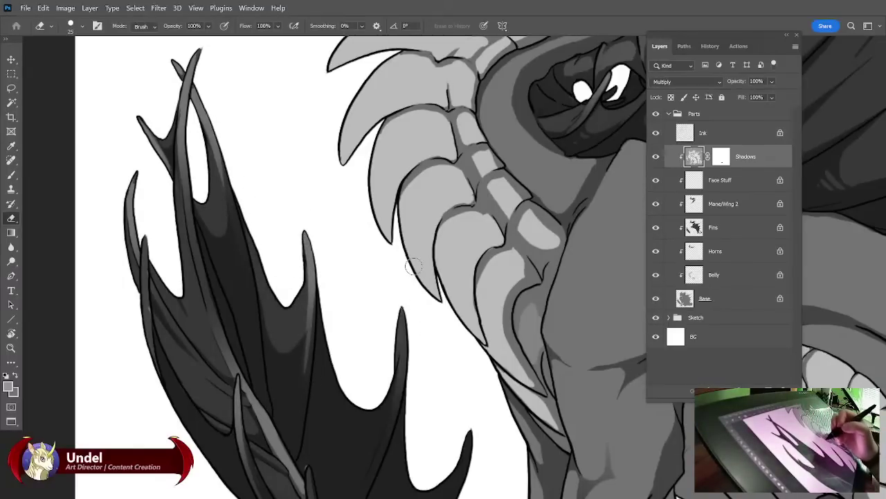
# Erase shadow from the middle spines on the fin's inner side and the curved membrane edge between them.
pyautogui.moveTo(372, 326); pyautogui.dragTo(356, 251)
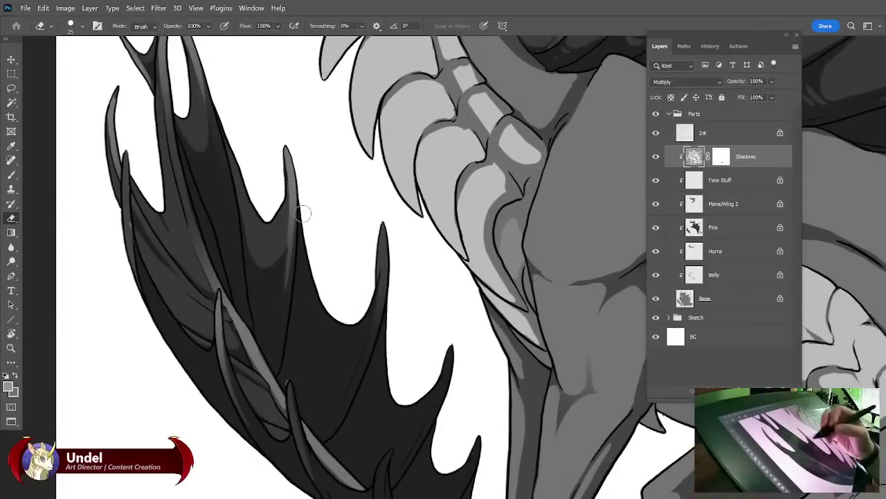
pyautogui.moveTo(303, 213)
pyautogui.mouseDown()
pyautogui.moveTo(332, 363)
pyautogui.moveTo(340, 343)
pyautogui.moveTo(326, 298)
pyautogui.moveTo(347, 349)
pyautogui.mouseUp()
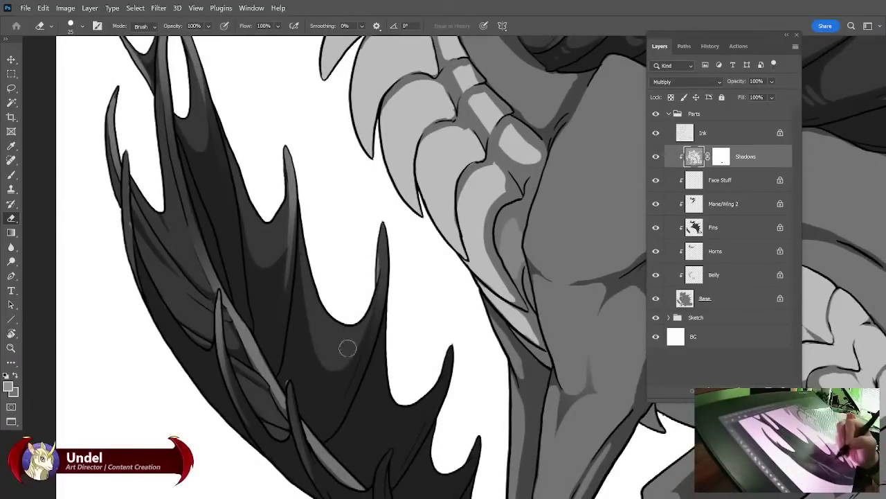
pyautogui.moveTo(374, 241); pyautogui.dragTo(383, 234)
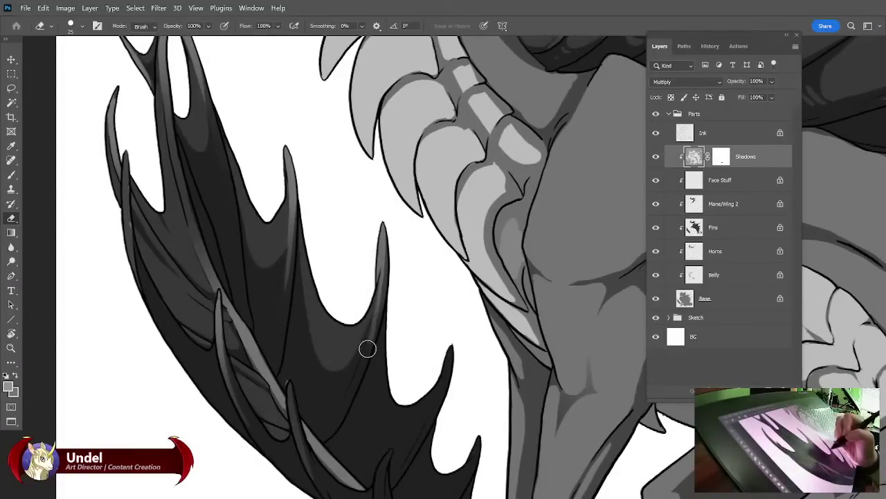
# Erase shadow from the lower inner spines and the scalloped membrane edges between them, toward the front leg.
pyautogui.moveTo(456, 329); pyautogui.dragTo(419, 272)
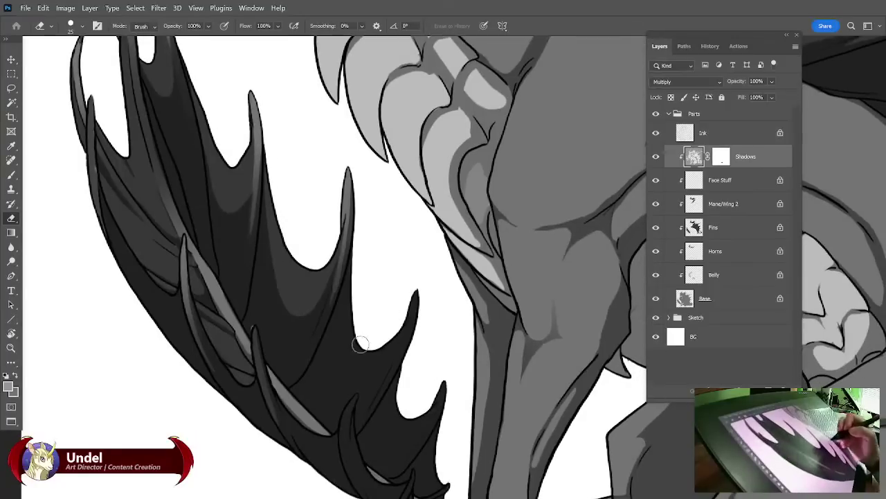
pyautogui.moveTo(352, 269)
pyautogui.mouseDown()
pyautogui.moveTo(395, 331)
pyautogui.moveTo(406, 304)
pyautogui.mouseUp()
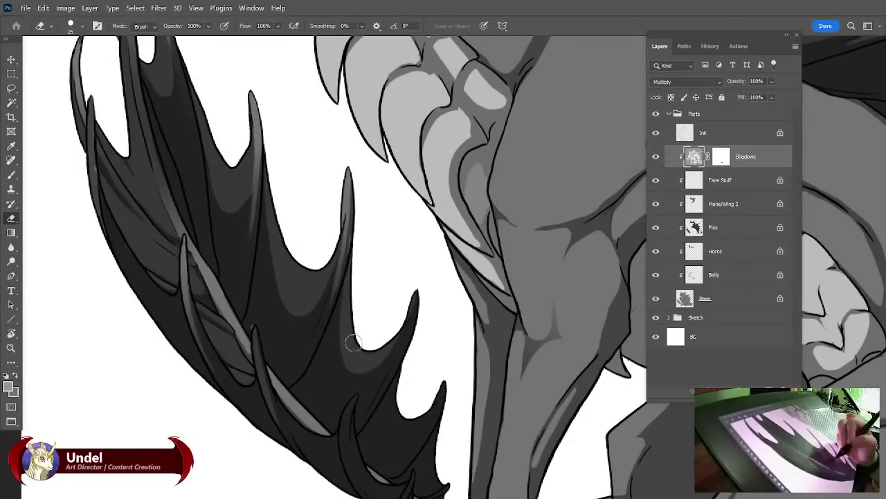
pyautogui.moveTo(345, 284)
pyautogui.mouseDown()
pyautogui.moveTo(347, 364)
pyautogui.moveTo(414, 297)
pyautogui.moveTo(381, 384)
pyautogui.mouseUp()
pyautogui.moveTo(429, 362)
pyautogui.mouseDown()
pyautogui.moveTo(416, 291)
pyautogui.moveTo(394, 303)
pyautogui.moveTo(422, 352)
pyautogui.moveTo(428, 322)
pyautogui.moveTo(414, 348)
pyautogui.moveTo(417, 365)
pyautogui.mouseUp()
pyautogui.moveTo(429, 332)
pyautogui.mouseDown()
pyautogui.moveTo(408, 392)
pyautogui.moveTo(431, 424)
pyautogui.mouseUp()
pyautogui.moveTo(433, 272); pyautogui.dragTo(442, 434)
# Erase short lit streaks below the light areas of the inner membrane panels, from the uppermost panel down to the lower ones.
pyautogui.moveTo(144, 180)
pyautogui.mouseDown()
pyautogui.moveTo(156, 127)
pyautogui.moveTo(162, 173)
pyautogui.mouseUp()
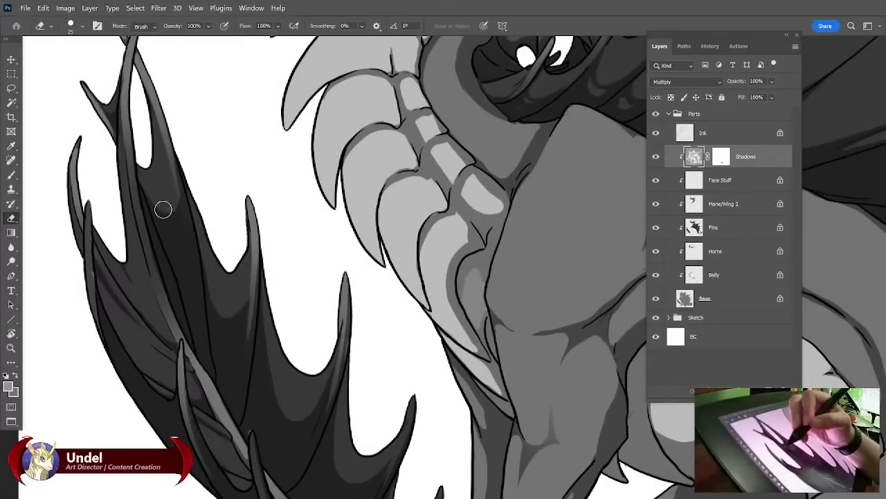
pyautogui.moveTo(159, 220); pyautogui.dragTo(177, 196)
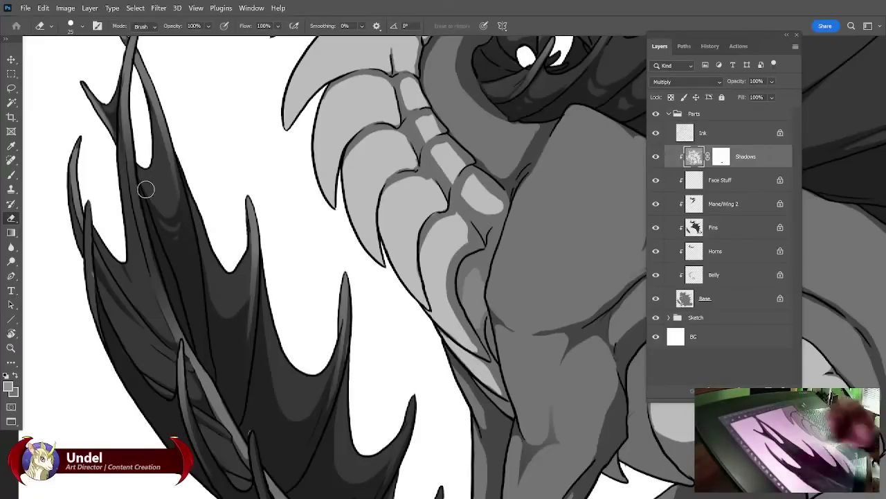
pyautogui.moveTo(157, 203); pyautogui.dragTo(160, 152)
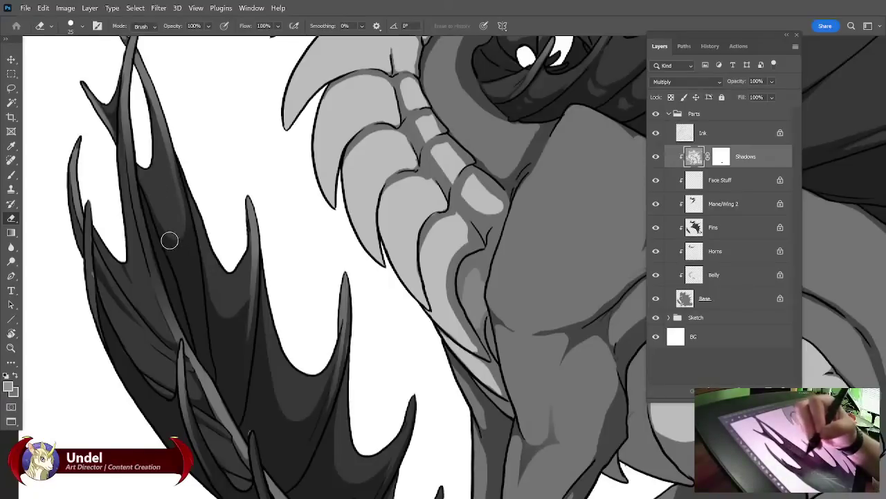
pyautogui.moveTo(170, 241)
pyautogui.mouseDown()
pyautogui.moveTo(184, 236)
pyautogui.moveTo(189, 253)
pyautogui.mouseUp()
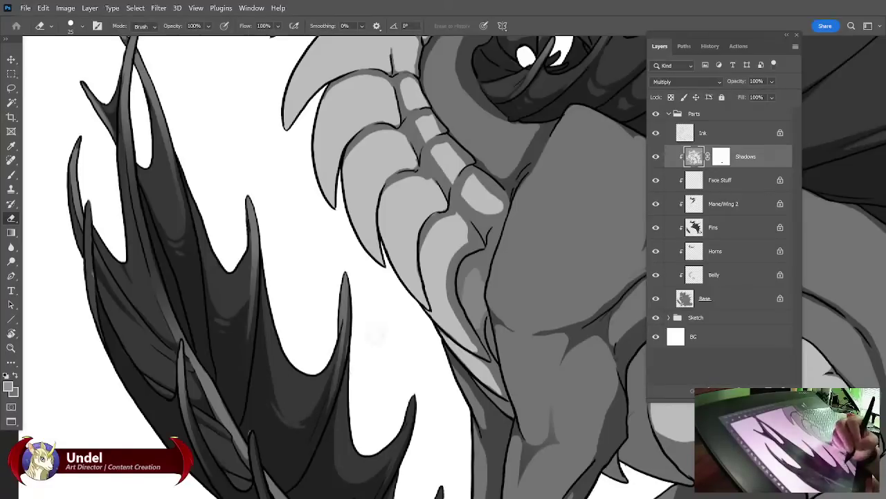
pyautogui.moveTo(390, 340); pyautogui.dragTo(400, 250)
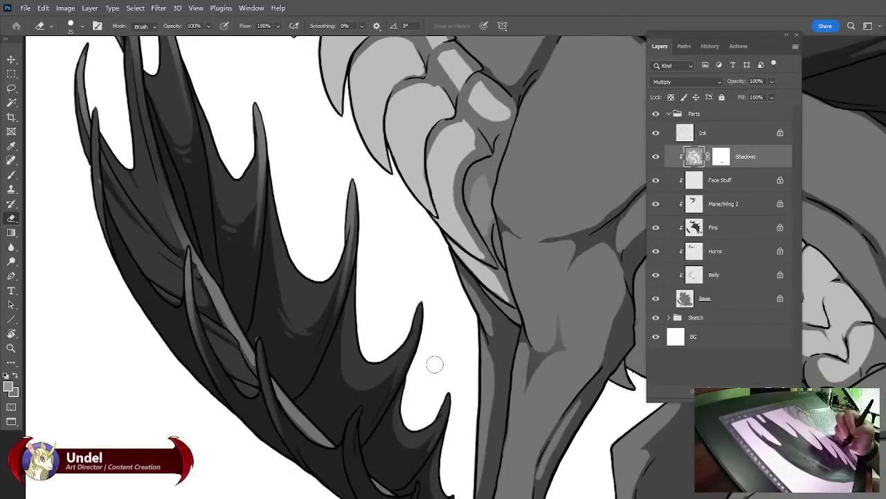
pyautogui.moveTo(426, 320); pyautogui.dragTo(433, 367)
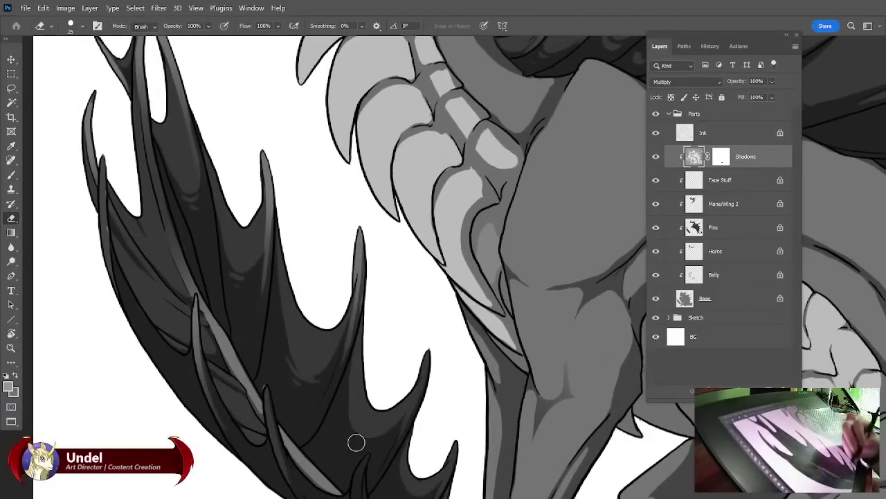
pyautogui.moveTo(358, 348); pyautogui.dragTo(367, 371)
# Brush shadow back into the second inner membrane panel and erase cleaner lit streaks along its light edge.
pyautogui.click(11, 174)
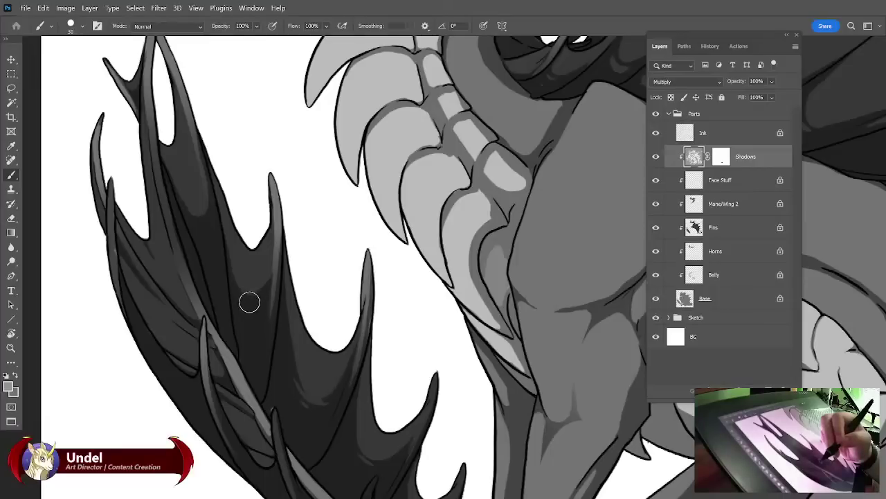
pyautogui.click(11, 219)
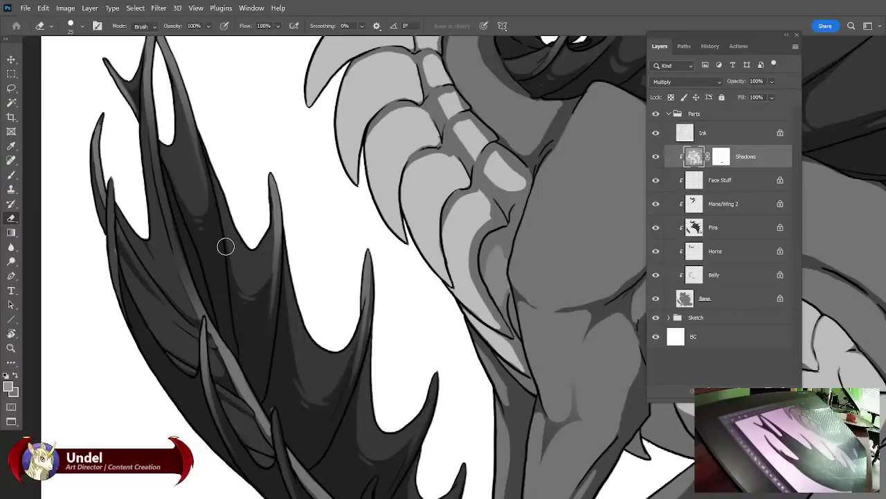
pyautogui.hotkey('ctrl', '-')
pyautogui.hotkey('ctrl', '-')
pyautogui.hotkey('ctrl', '-')
pyautogui.hotkey('ctrl', '+')
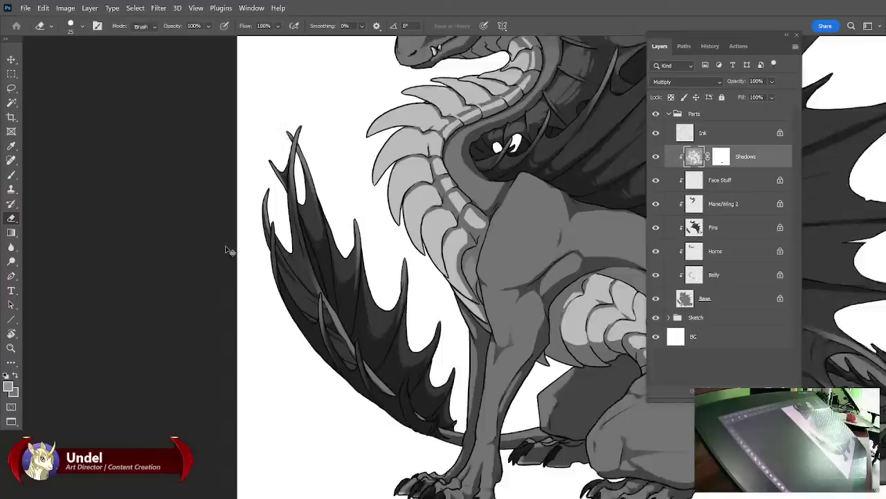
pyautogui.scroll(4, 225, 248)
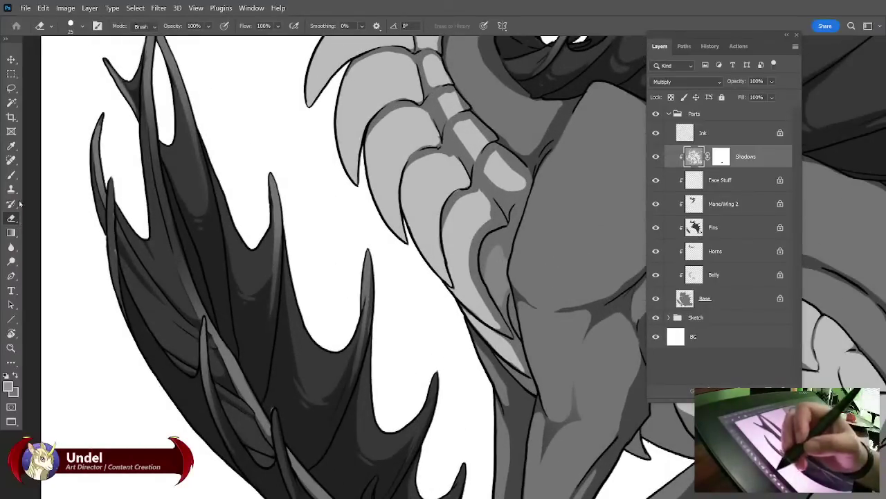
# Repaint shadow over the streaks in the inner membrane panels and erase smoother lit folds down to the lowest spines.
pyautogui.click(11, 174)
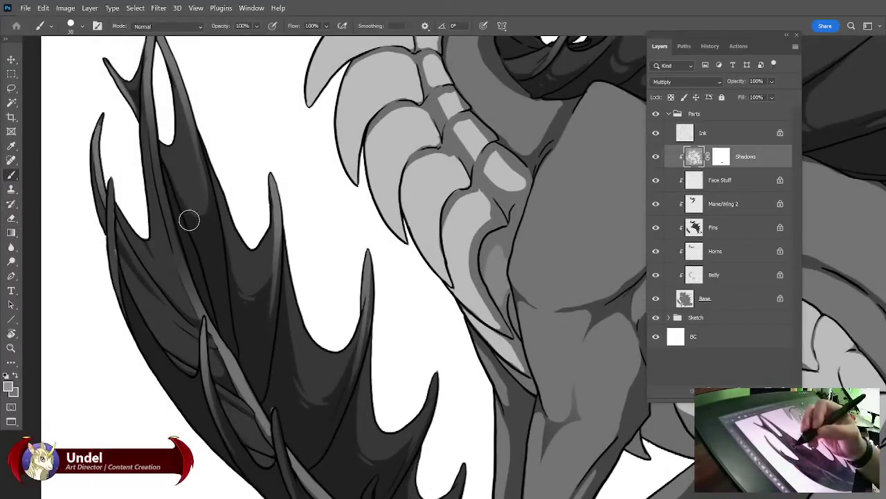
pyautogui.press('e')
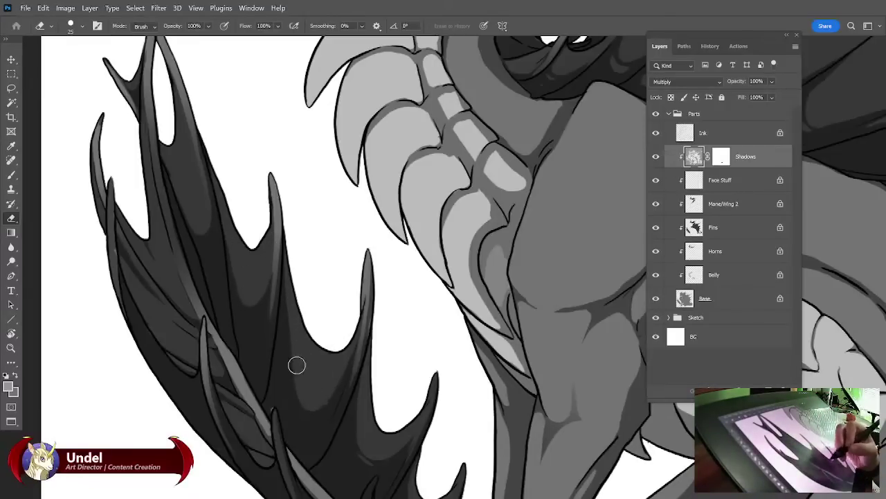
pyautogui.moveTo(407, 346); pyautogui.dragTo(408, 248)
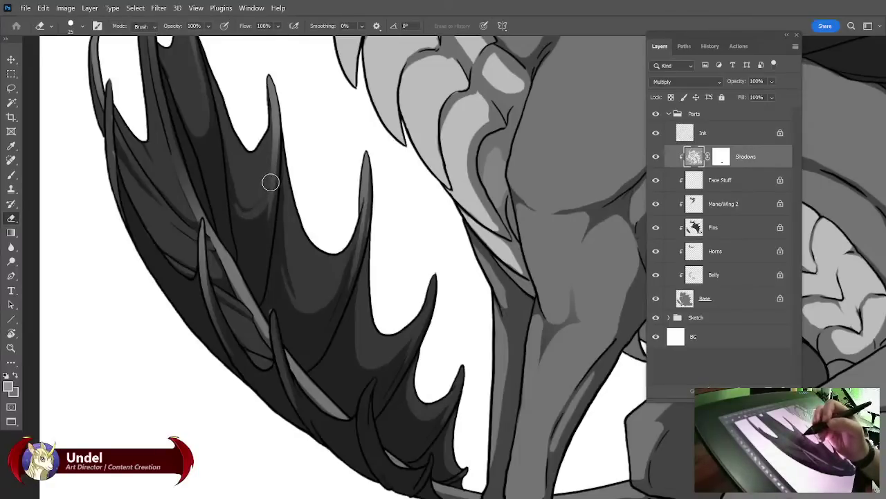
pyautogui.moveTo(413, 306)
pyautogui.mouseDown()
pyautogui.moveTo(410, 247)
pyautogui.moveTo(390, 247)
pyautogui.moveTo(398, 255)
pyautogui.mouseUp()
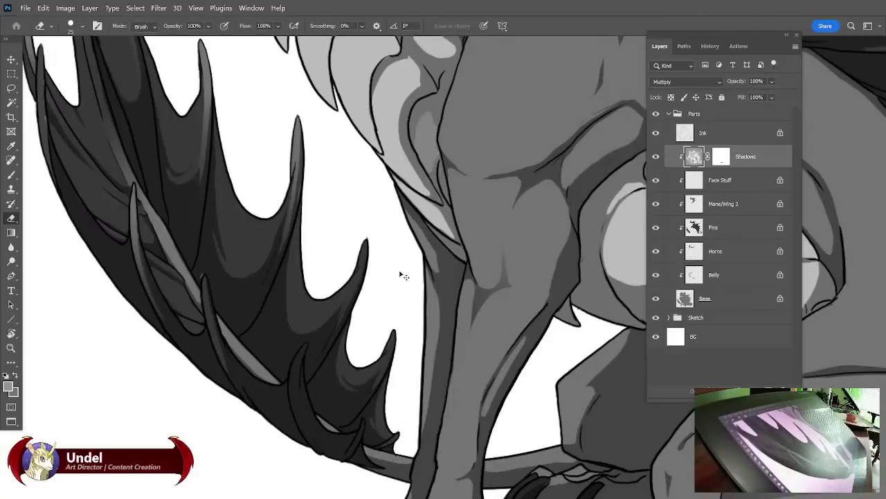
# Apply the layer mask of the Shadows layer.
pyautogui.hotkey('ctrl', '-')
pyautogui.hotkey('ctrl', '-')
pyautogui.hotkey('ctrl', '-')
pyautogui.hotkey('ctrl', '-')
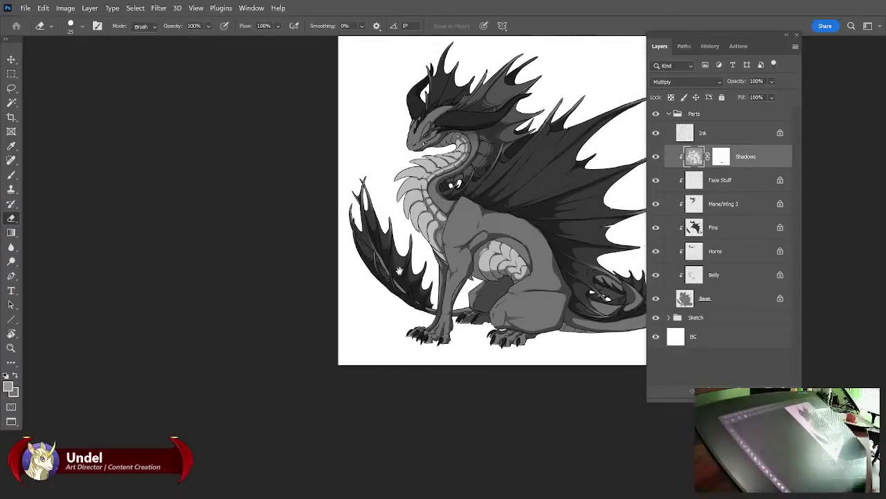
pyautogui.moveTo(511, 414); pyautogui.dragTo(431, 443)
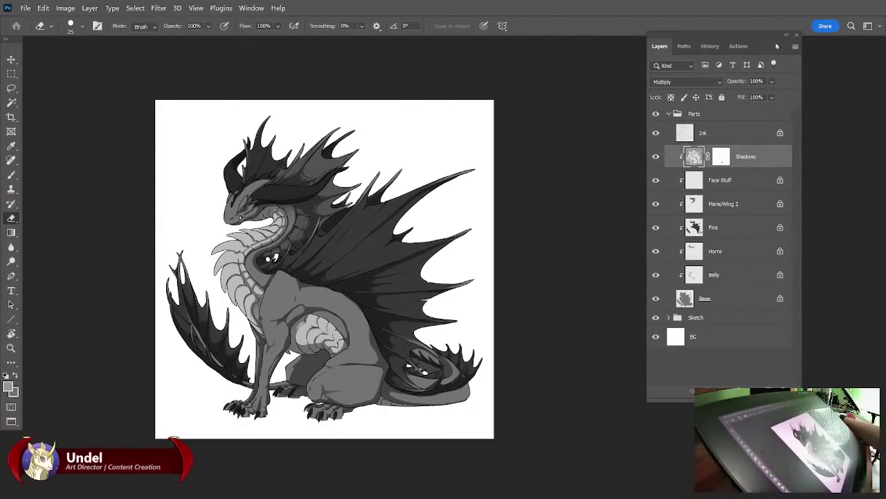
pyautogui.rightClick(723, 157)
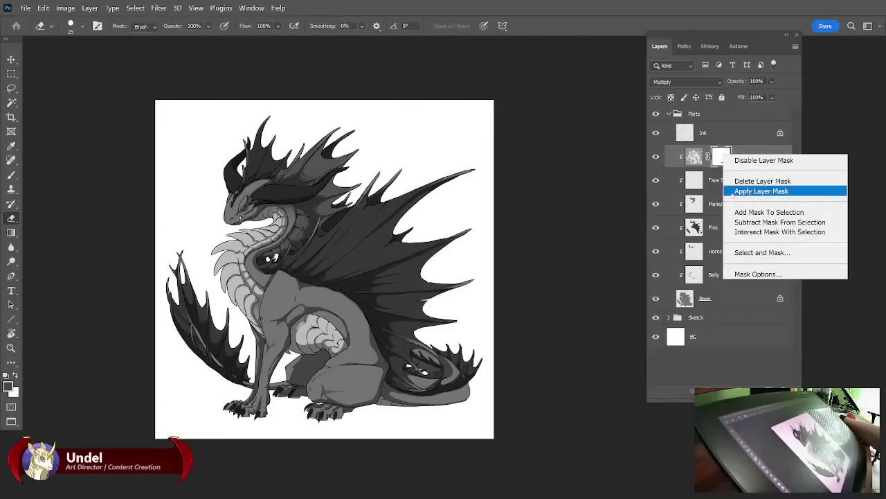
pyautogui.click(732, 191)
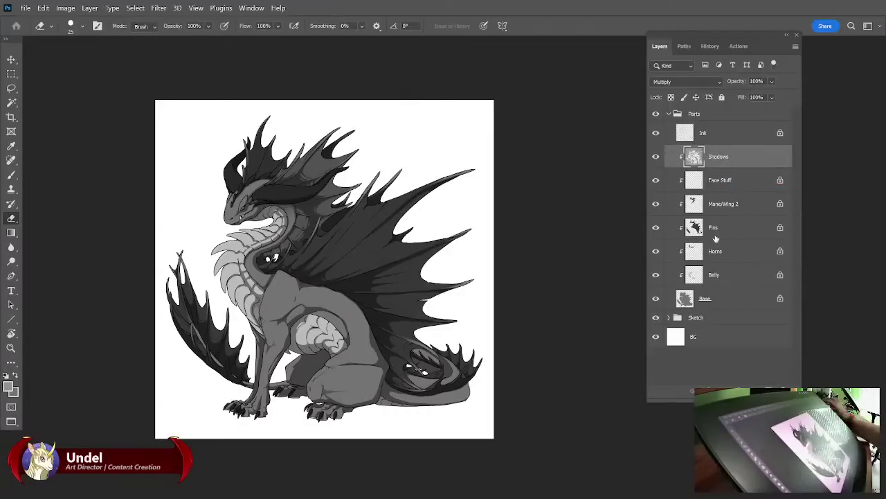
# Brush shadow onto the far hind leg below the belly on the Shadows layer, and ready the Eraser for touch-ups.
pyautogui.hotkey('ctrl', '+')
pyautogui.hotkey('ctrl', '+')
pyautogui.hotkey('ctrl', '+')
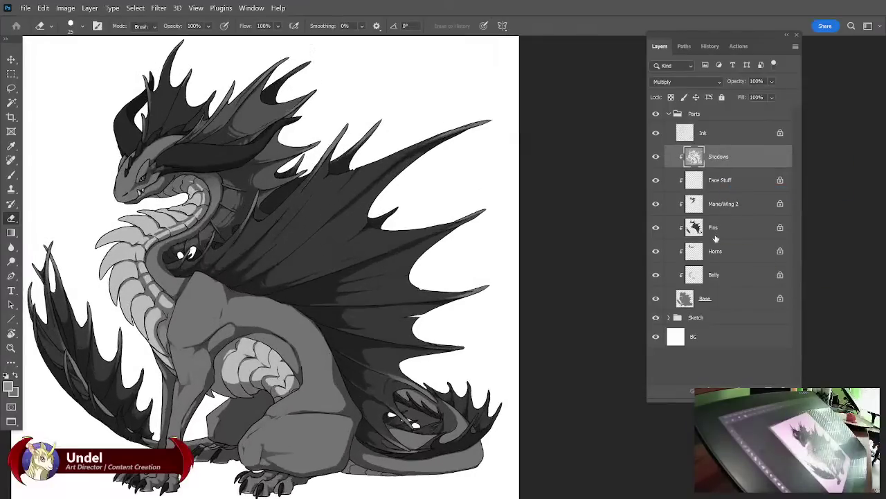
pyautogui.moveTo(453, 457)
pyautogui.mouseDown()
pyautogui.moveTo(499, 343)
pyautogui.moveTo(582, 351)
pyautogui.mouseUp()
pyautogui.press('b')
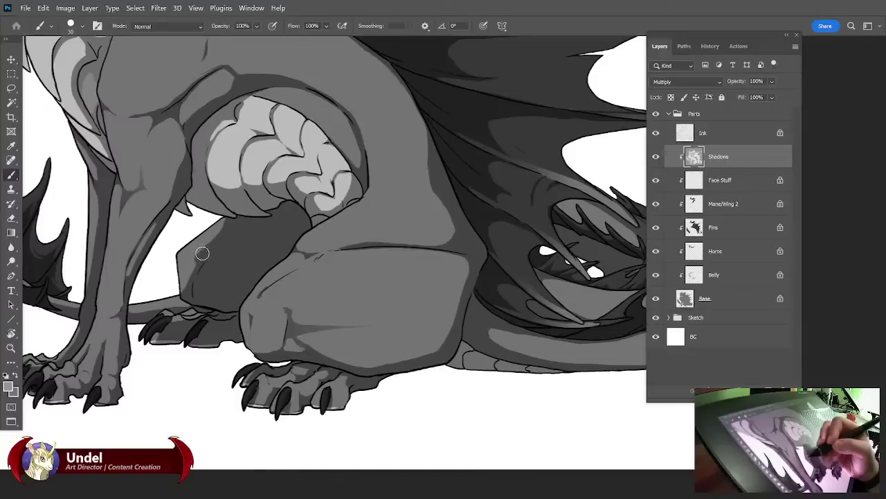
pyautogui.moveTo(199, 255); pyautogui.dragTo(230, 222)
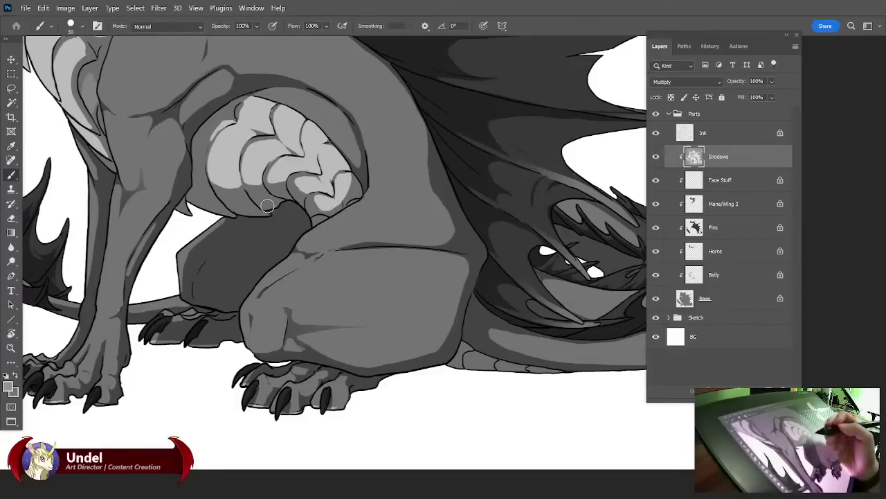
pyautogui.press('e')
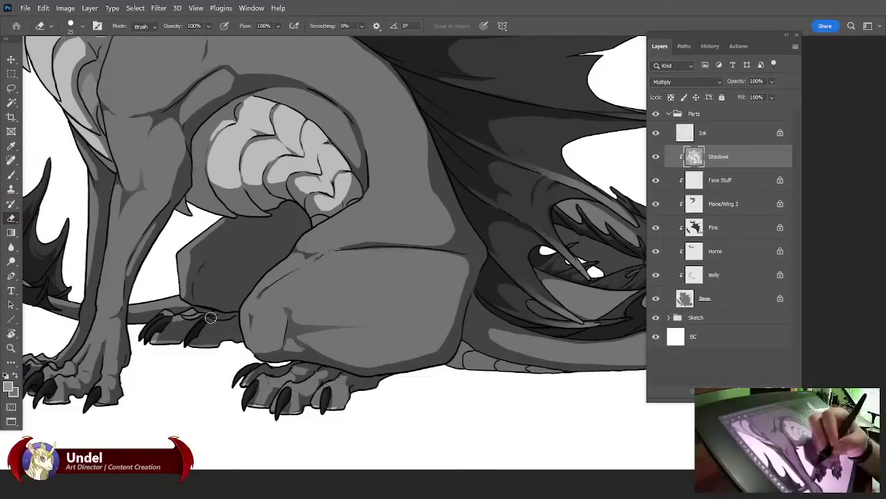
# Examine the shading of the whole dragon illustration from a distance and at a closer view.
pyautogui.hotkey('ctrl', '-')
pyautogui.hotkey('ctrl', '-')
pyautogui.hotkey('ctrl', '-')
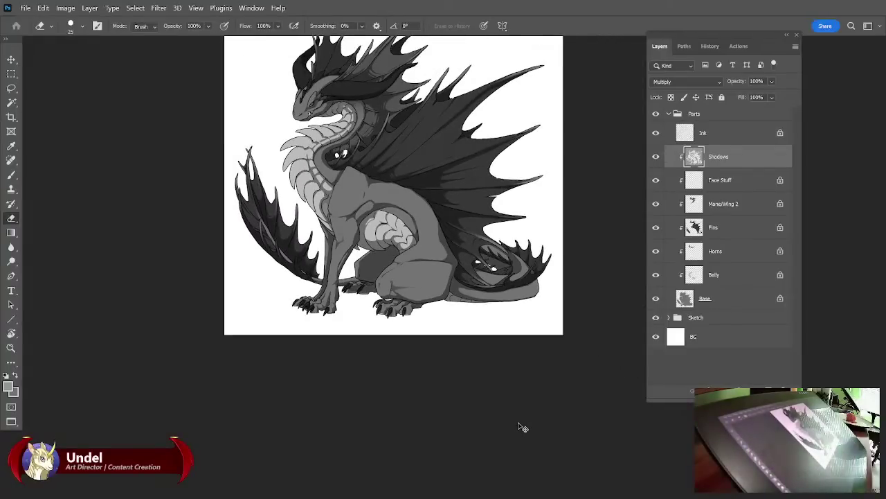
pyautogui.hotkey('ctrl', '-')
pyautogui.moveTo(612, 228); pyautogui.dragTo(540, 306)
pyautogui.hotkey('ctrl', '+')
pyautogui.hotkey('ctrl', '+')
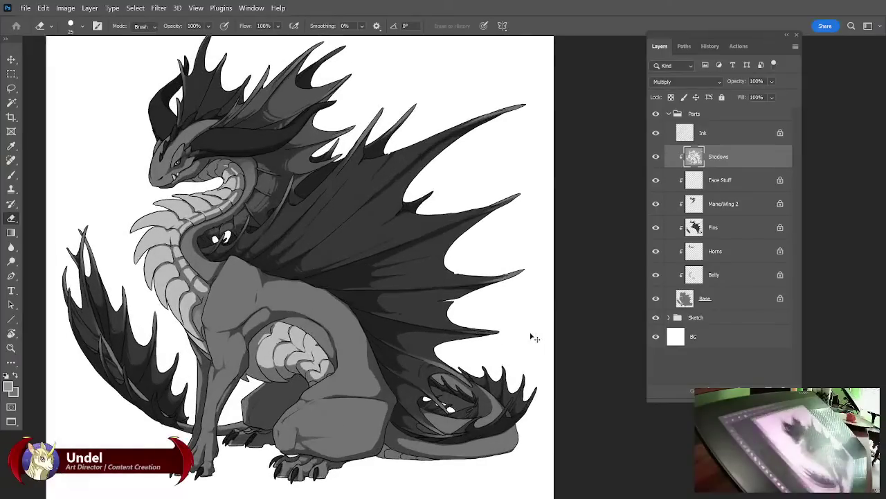
pyautogui.moveTo(513, 382); pyautogui.dragTo(560, 381)
# Reposition the floating Layers panel slightly lower and save the illustration.
pyautogui.moveTo(757, 34); pyautogui.dragTo(762, 53)
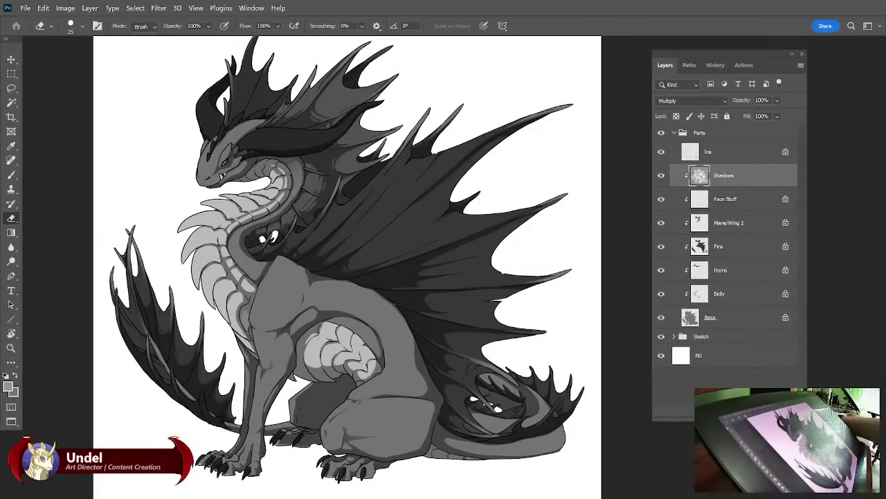
pyautogui.click(25, 8)
pyautogui.click(31, 132)
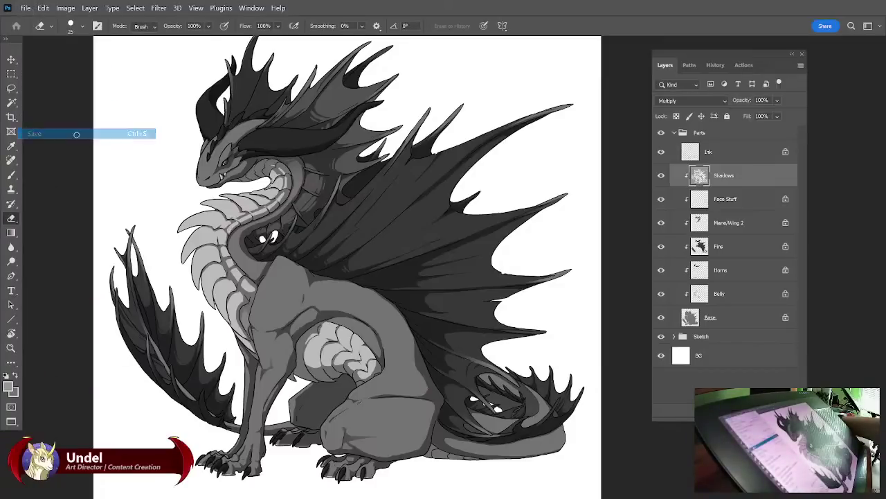